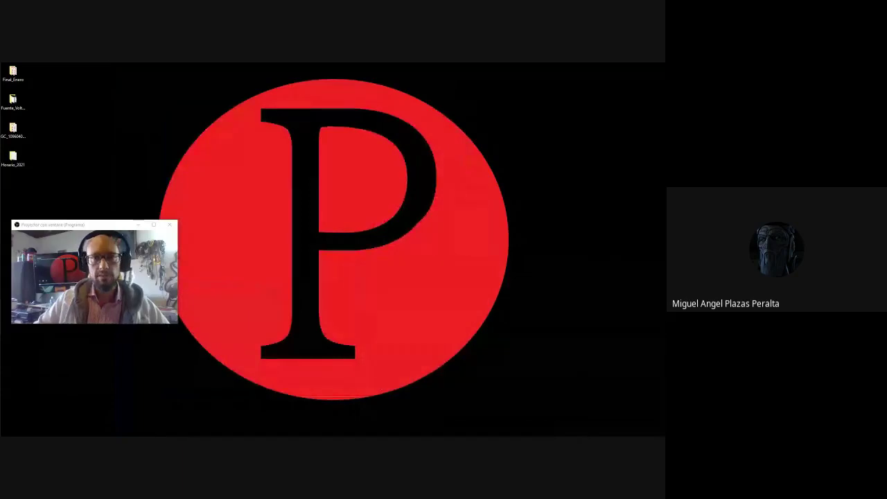
# Open the Horario_2021 desktop folder and its Trimestre_2 subfolder in File Explorer.
pyautogui.moveTo(102, 226); pyautogui.dragTo(520, 97)
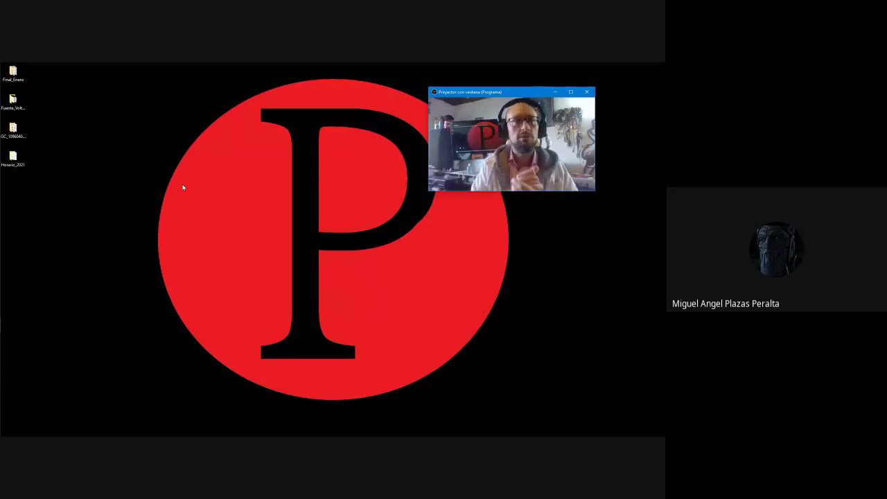
pyautogui.click(255, 254)
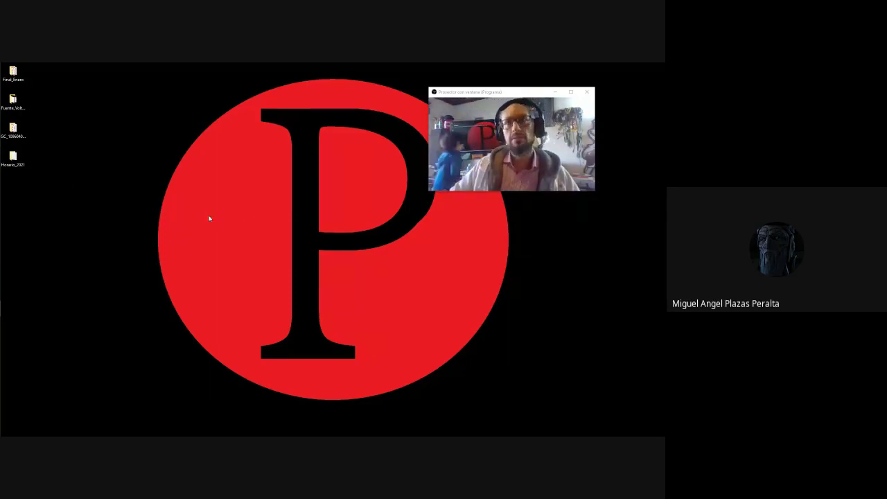
pyautogui.moveTo(1, 338)
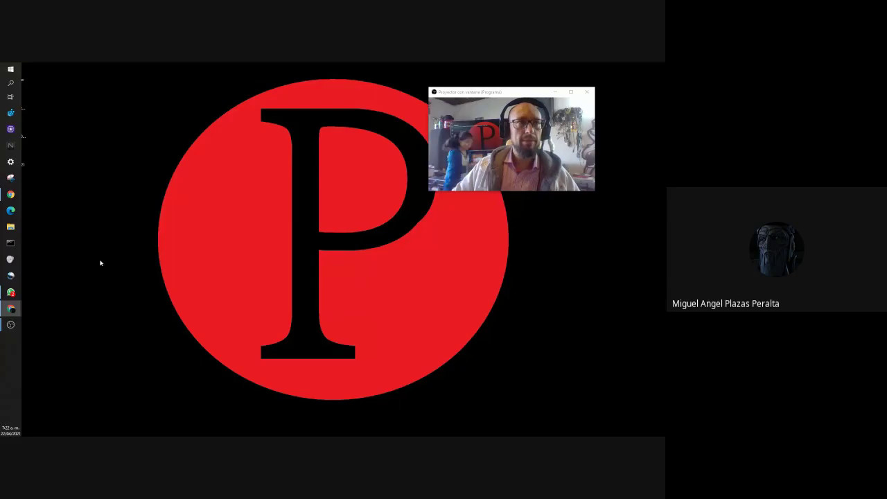
pyautogui.doubleClick(13, 154)
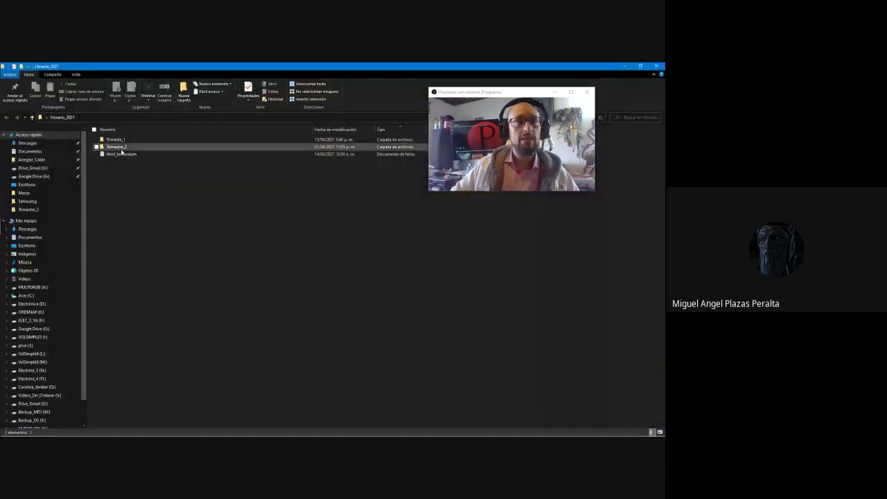
pyautogui.doubleClick(121, 147)
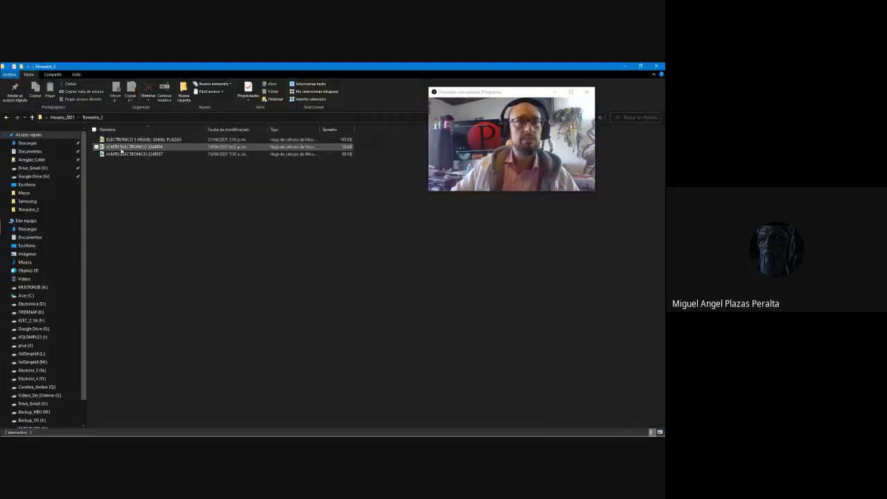
# Open the ELECTRONICO 3 workbook from Trimestre_2 to show the 2 TRIMESTRE 2021 schedule.
pyautogui.click(149, 154)
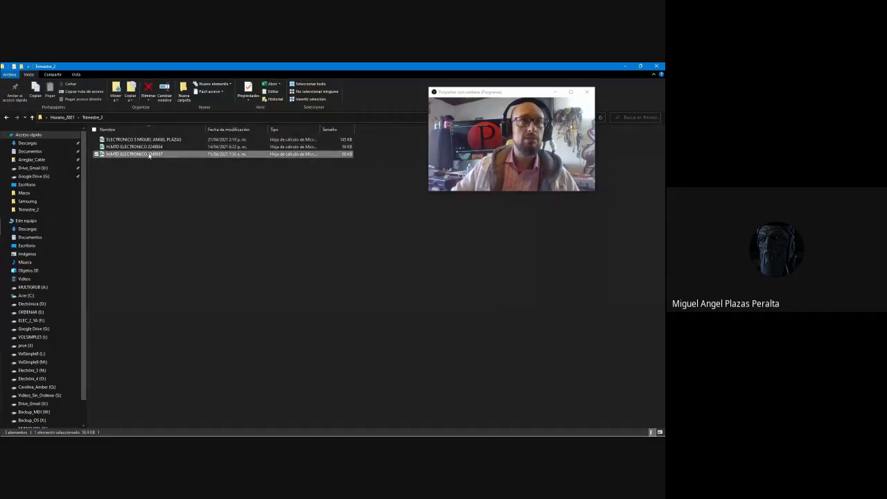
pyautogui.click(149, 141)
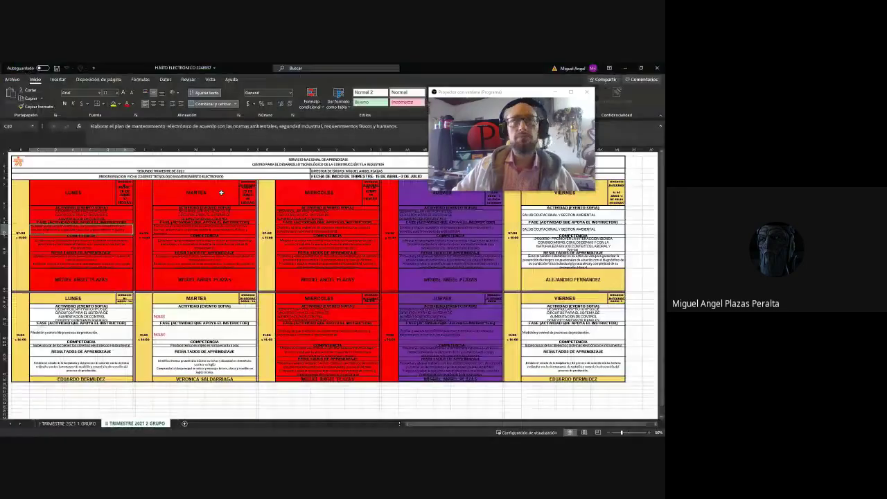
pyautogui.moveTo(514, 92); pyautogui.dragTo(531, 97)
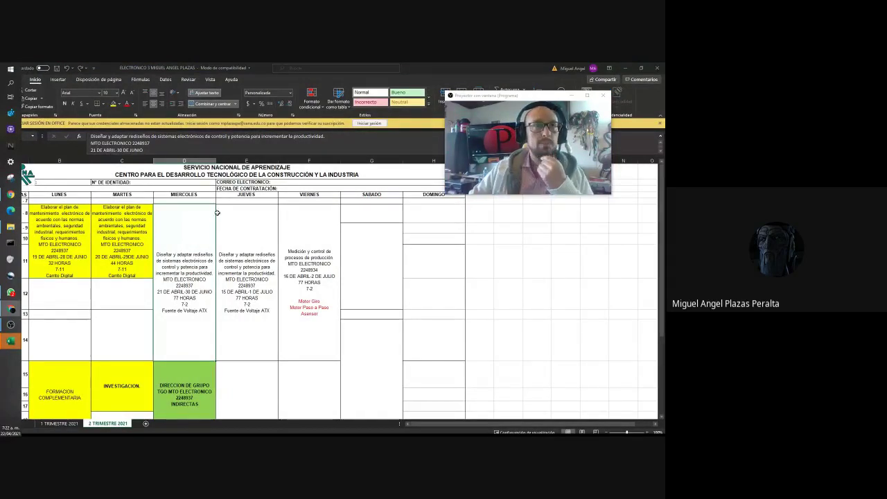
# Dismiss the sign-in notice, select the first sentence of cell B8, then leave Excel.
pyautogui.click(661, 123)
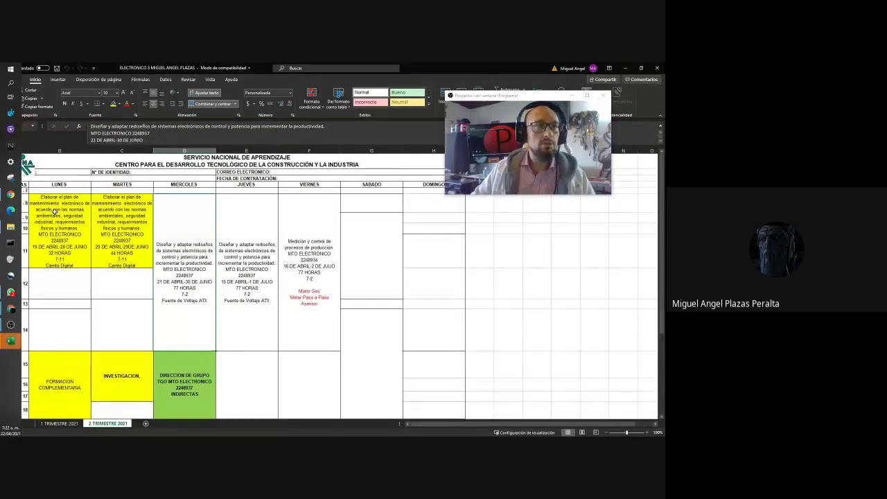
pyautogui.doubleClick(56, 212)
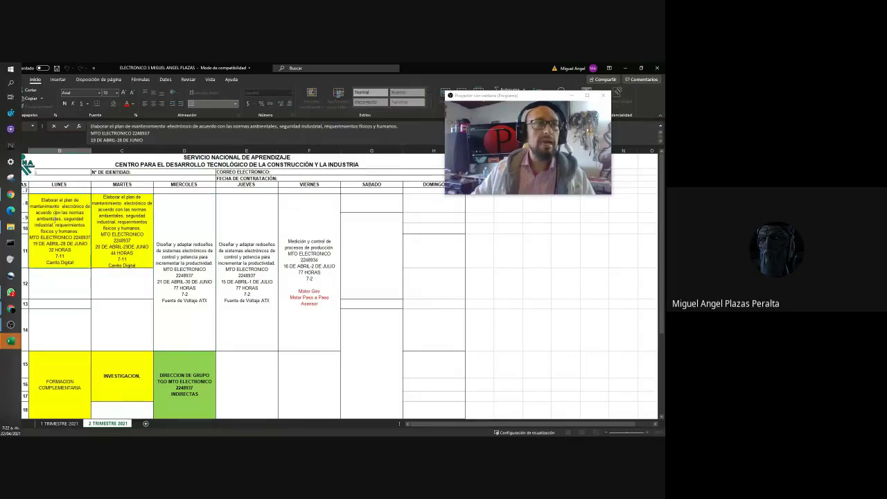
pyautogui.moveTo(75, 230); pyautogui.dragTo(40, 199)
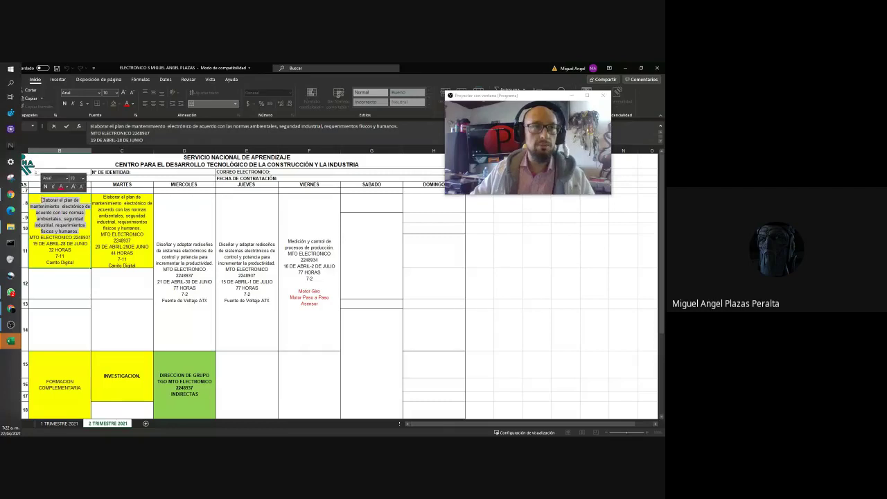
pyautogui.hotkey('alt', 'Tab')
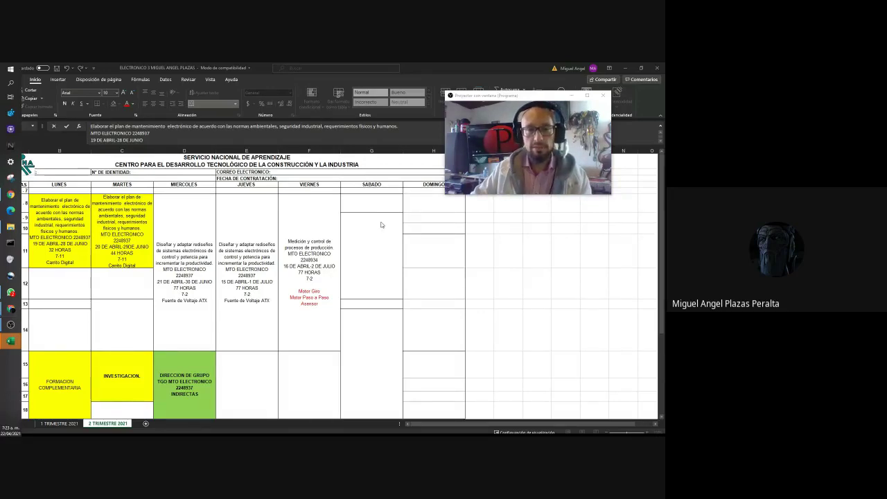
pyautogui.hotkey('ctrl', 'pagedown')
# Minimise Excel and File Explorer and bring up the Electrónica site in Chrome.
pyautogui.click(626, 67)
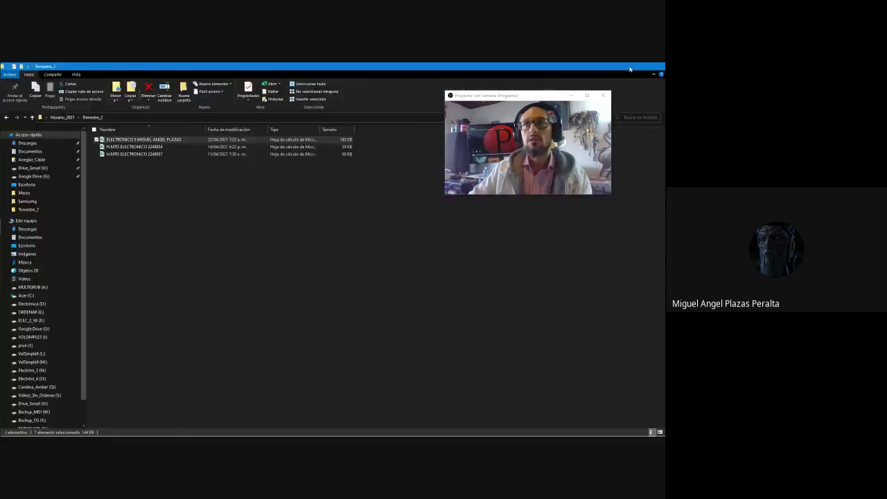
pyautogui.click(630, 69)
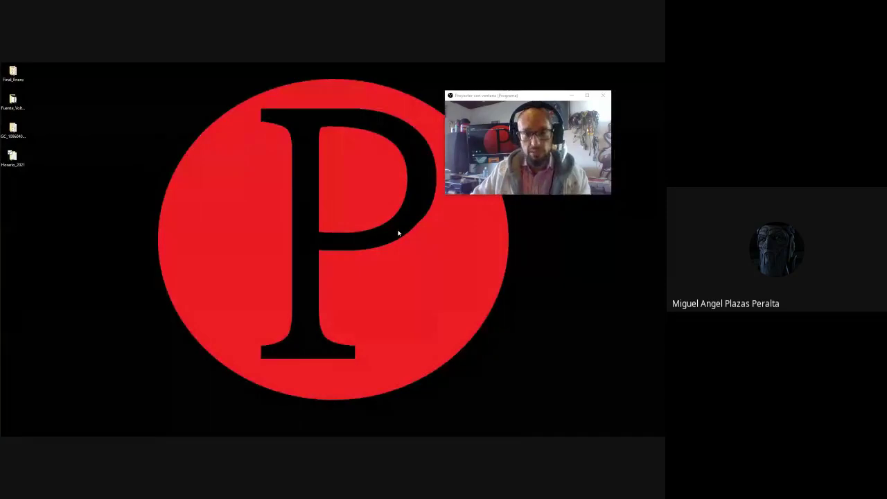
pyautogui.hotkey('alt', 'Tab')
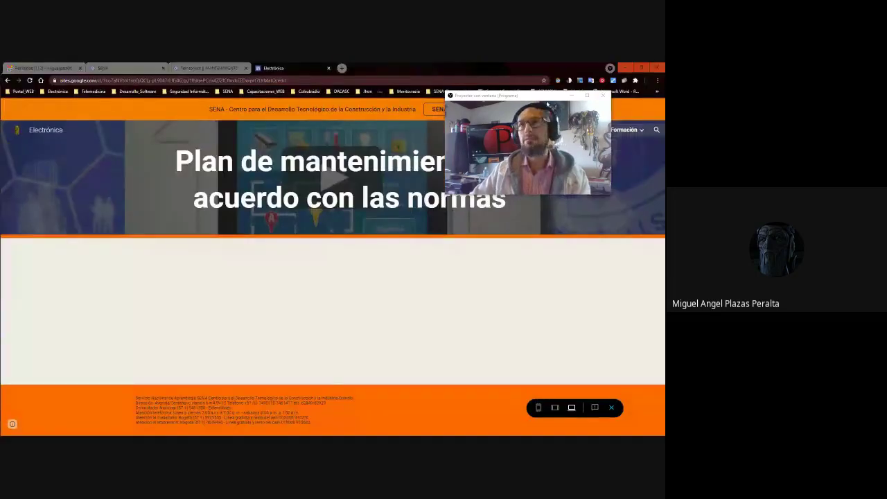
pyautogui.moveTo(542, 97); pyautogui.dragTo(491, 95)
# Go to Formación > 5_Elaborar_Ficha_Tek > Portal Web Aprendizaje page.
pyautogui.moveTo(624, 130)
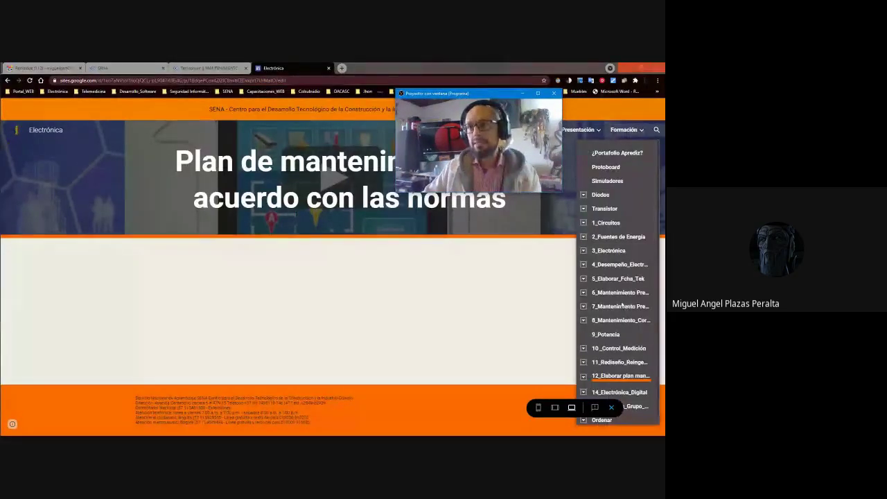
pyautogui.click(619, 277)
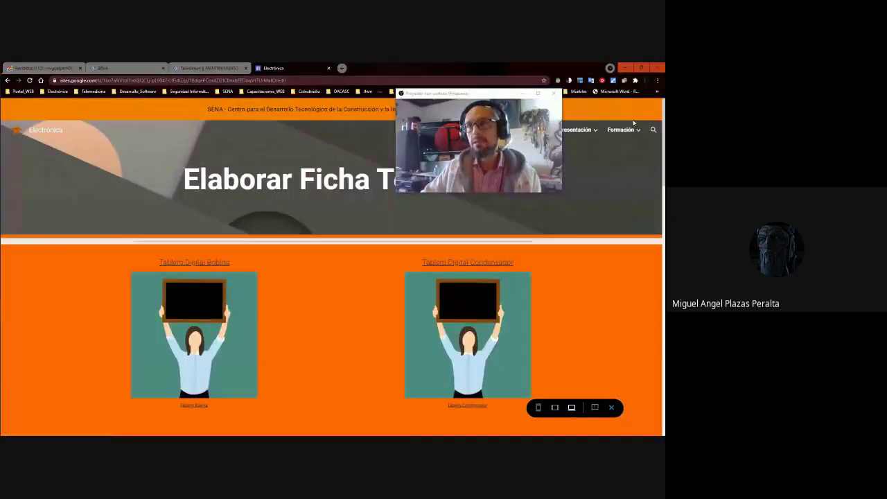
pyautogui.moveTo(621, 129)
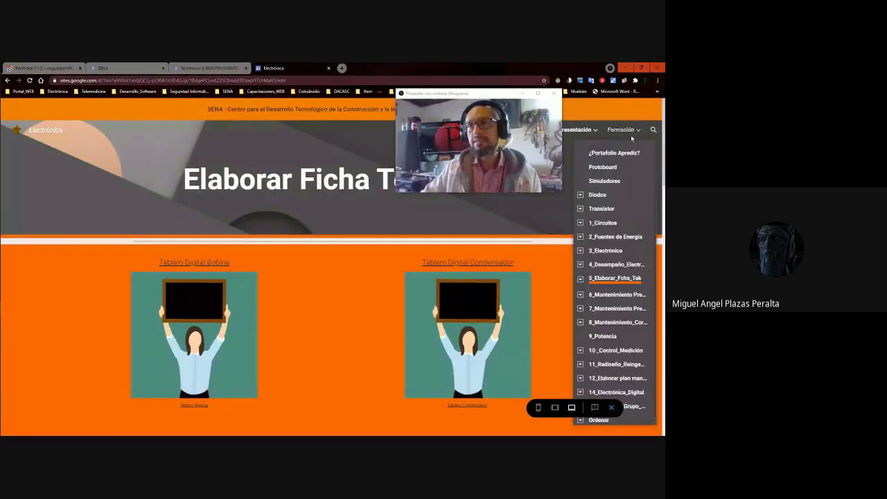
pyautogui.click(580, 279)
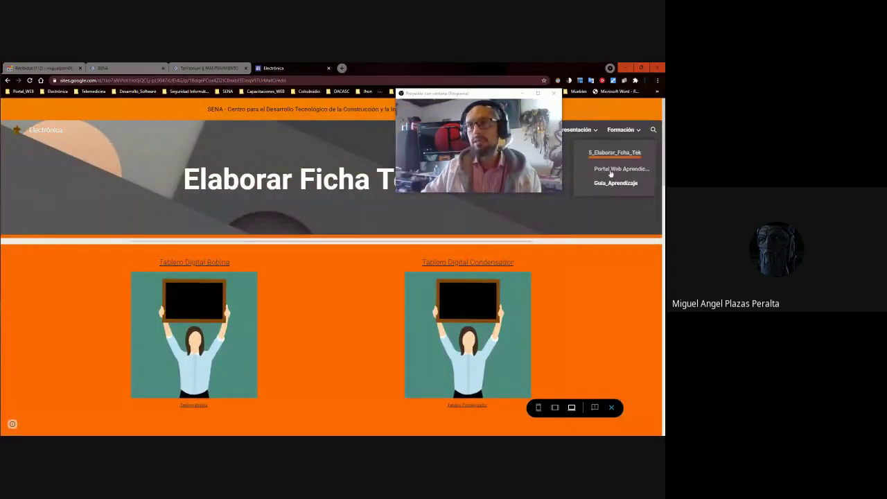
pyautogui.click(610, 168)
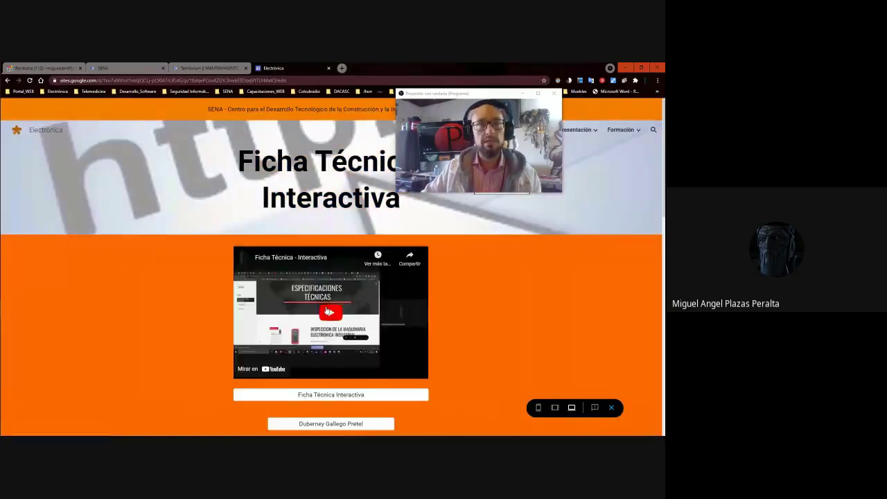
# Review the page's student name buttons in preview, then return to the editor.
pyautogui.scroll(-15, 327, 310)
pyautogui.scroll(15, 545, 257)
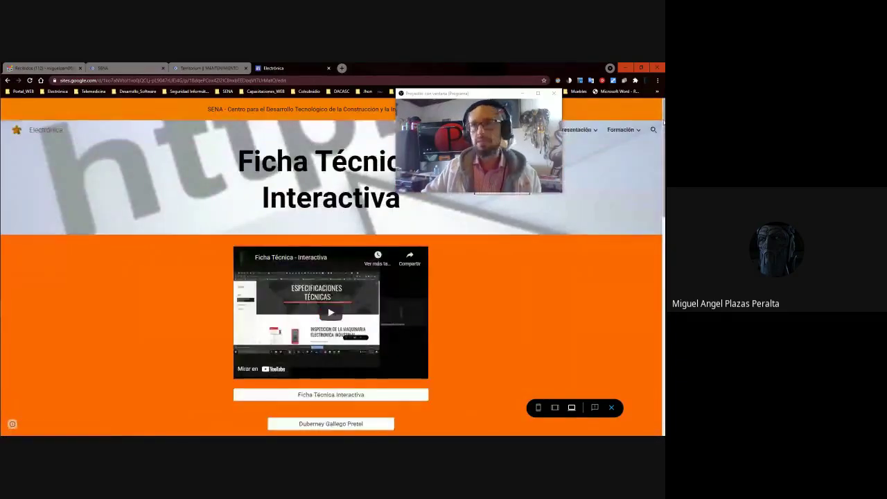
pyautogui.scroll(-3, 333, 306)
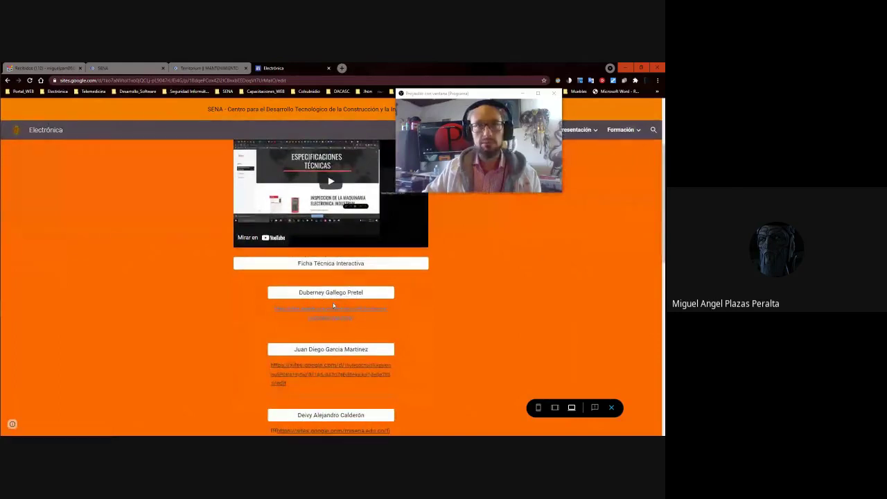
pyautogui.scroll(-3, 334, 305)
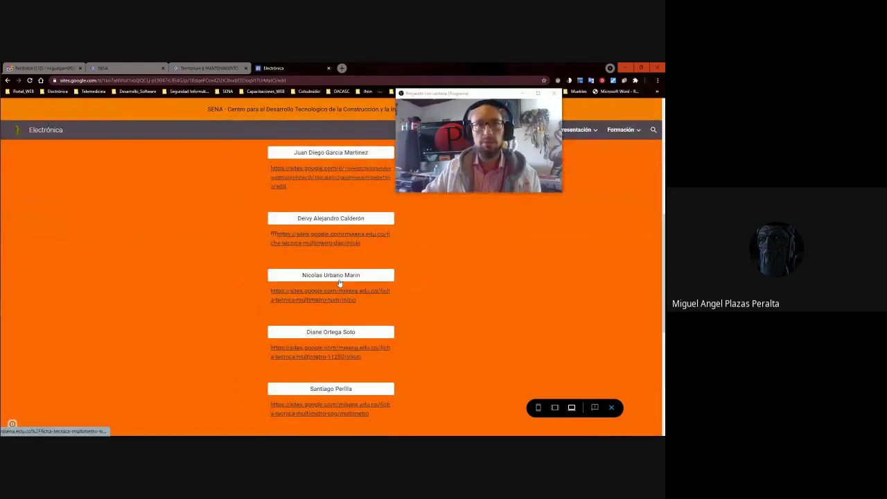
pyautogui.scroll(-3, 340, 283)
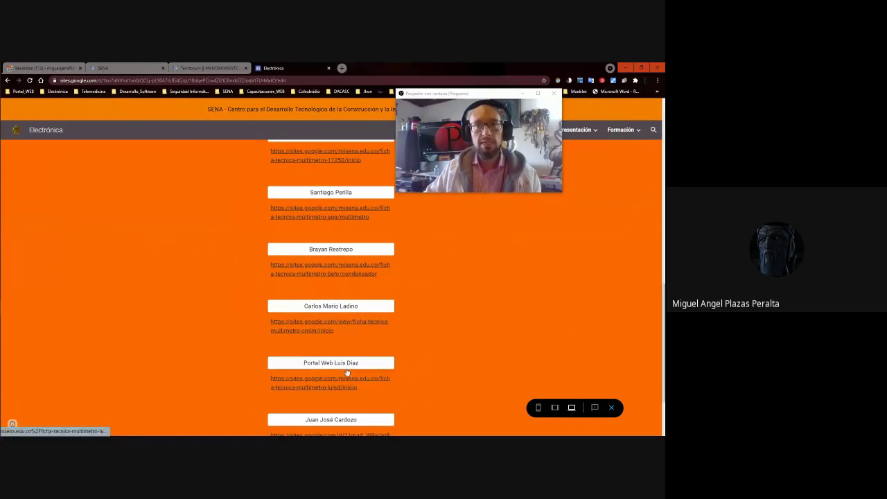
pyautogui.scroll(-2, 368, 416)
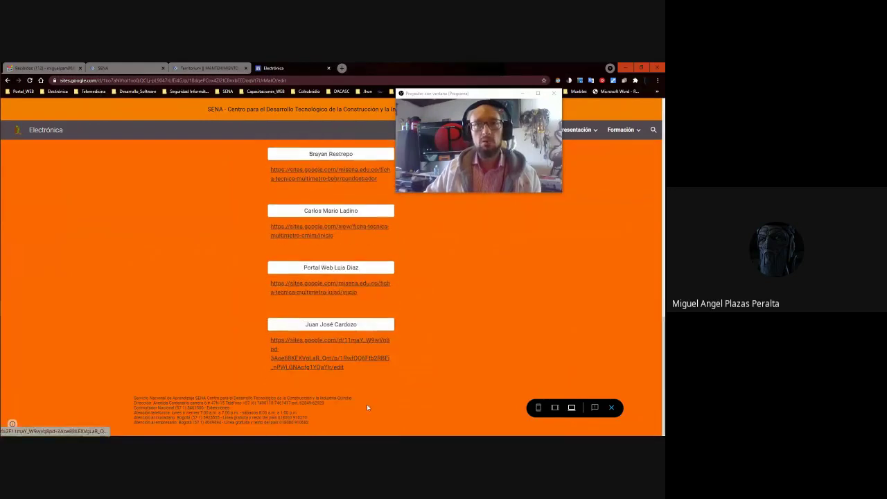
pyautogui.click(610, 409)
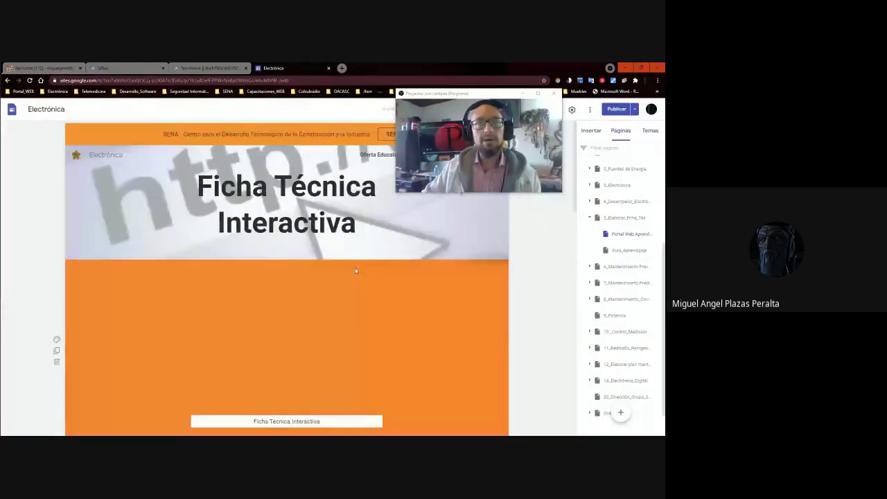
pyautogui.scroll(-5, 354, 283)
pyautogui.scroll(-3, 353, 283)
pyautogui.scroll(3, 353, 283)
pyautogui.scroll(-3, 304, 356)
pyautogui.scroll(3, 305, 357)
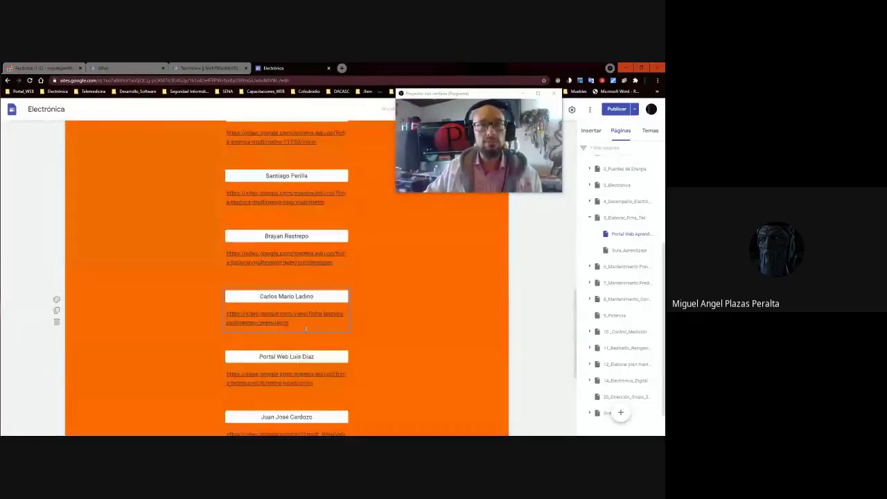
pyautogui.doubleClick(290, 356)
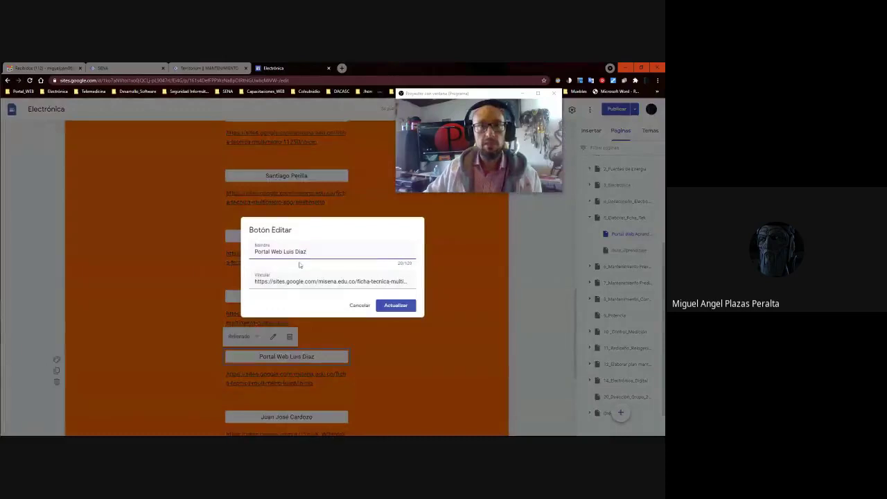
pyautogui.moveTo(284, 251); pyautogui.dragTo(222, 252)
pyautogui.press('BackSpace')
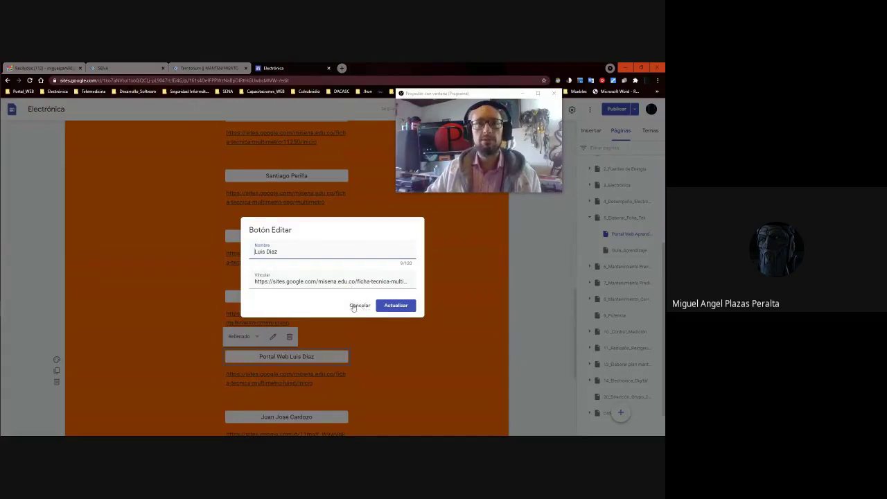
pyautogui.click(396, 305)
# Move Portal Web Aprendizaje under 12_Elaborar plan mantenimiento in the Páginas panel.
pyautogui.moveTo(494, 93); pyautogui.dragTo(122, 95)
pyautogui.scroll(4, 635, 325)
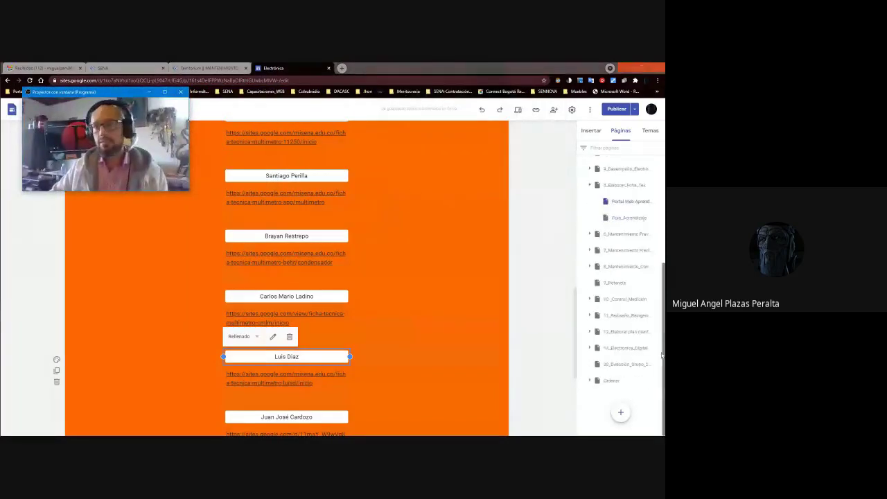
pyautogui.scroll(-5, 635, 314)
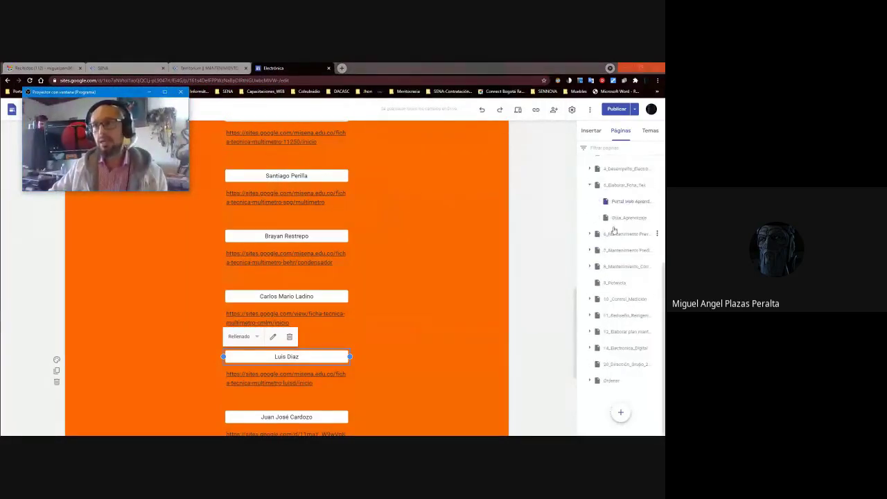
pyautogui.moveTo(621, 203); pyautogui.dragTo(622, 337)
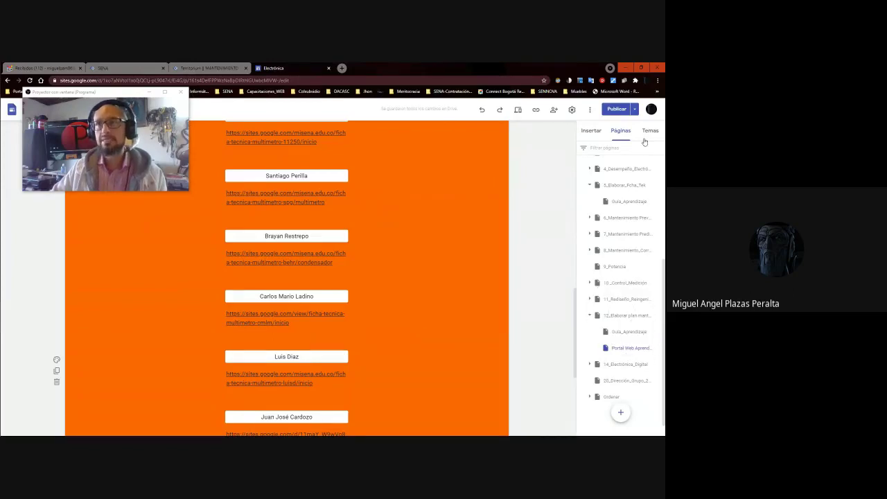
# Republish the site and open its preview.
pyautogui.click(615, 108)
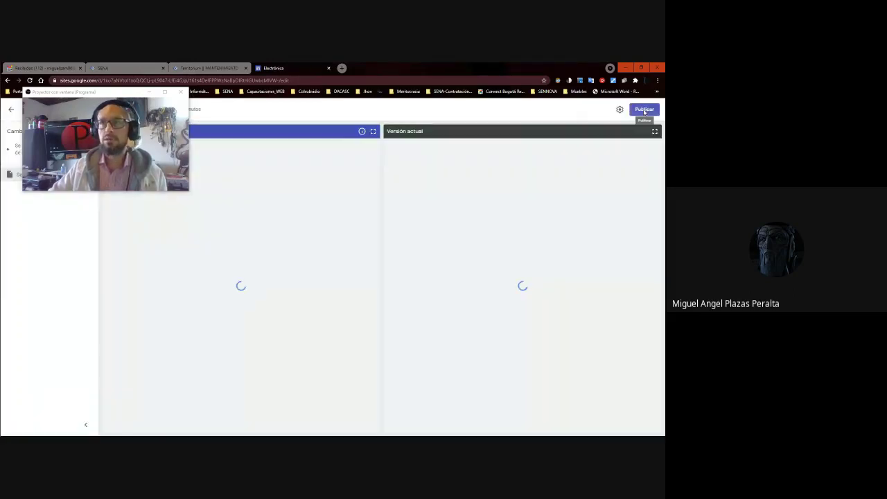
pyautogui.click(644, 110)
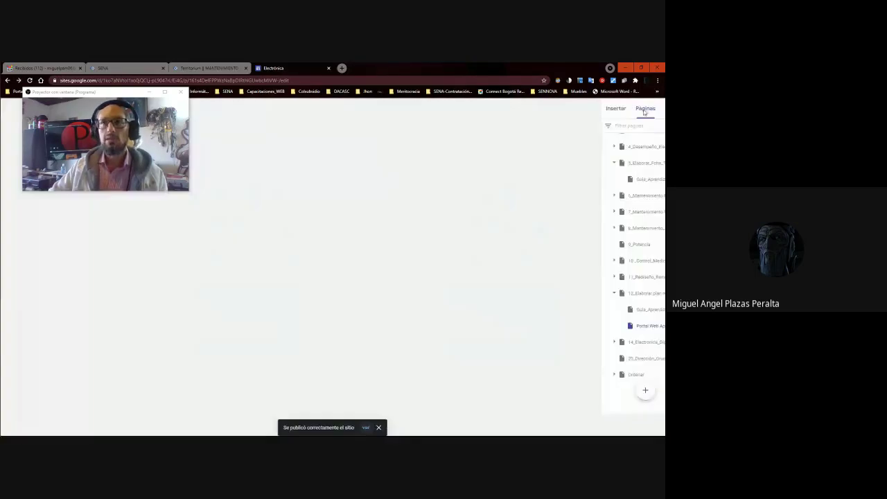
pyautogui.click(517, 110)
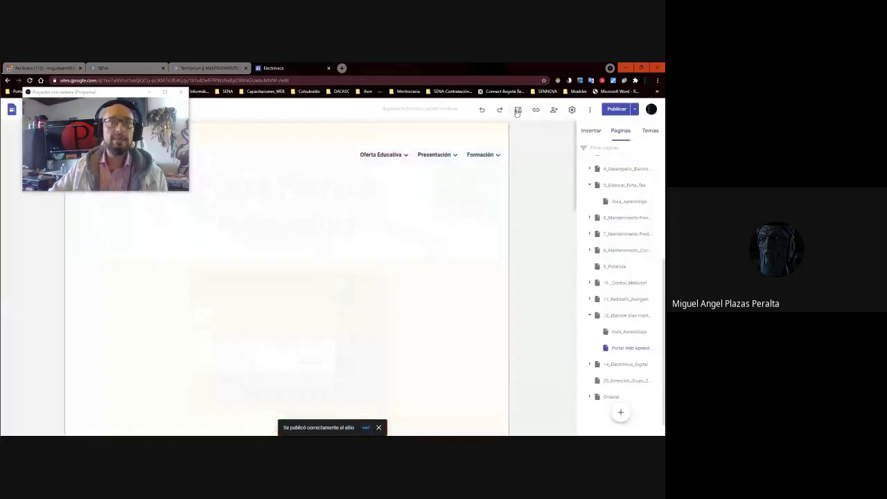
# Scroll through the preview's column of student name buttons.
pyautogui.scroll(-10, 401, 201)
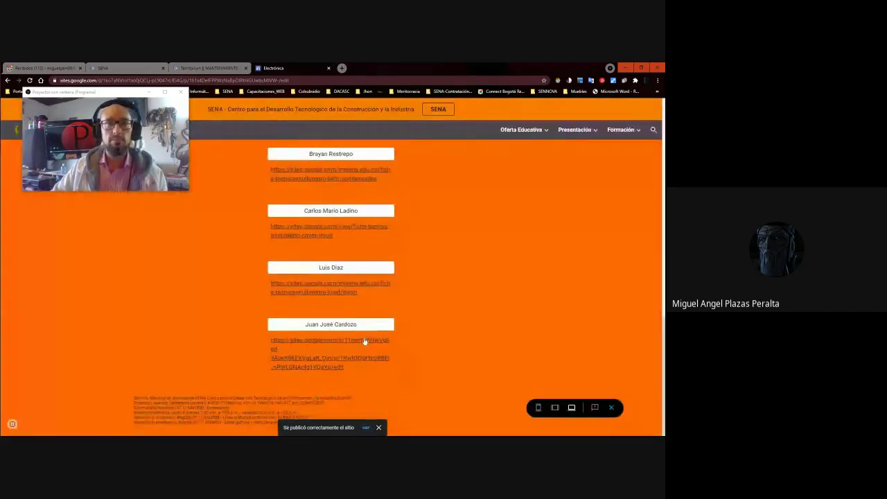
pyautogui.scroll(8, 365, 333)
pyautogui.scroll(-3, 365, 325)
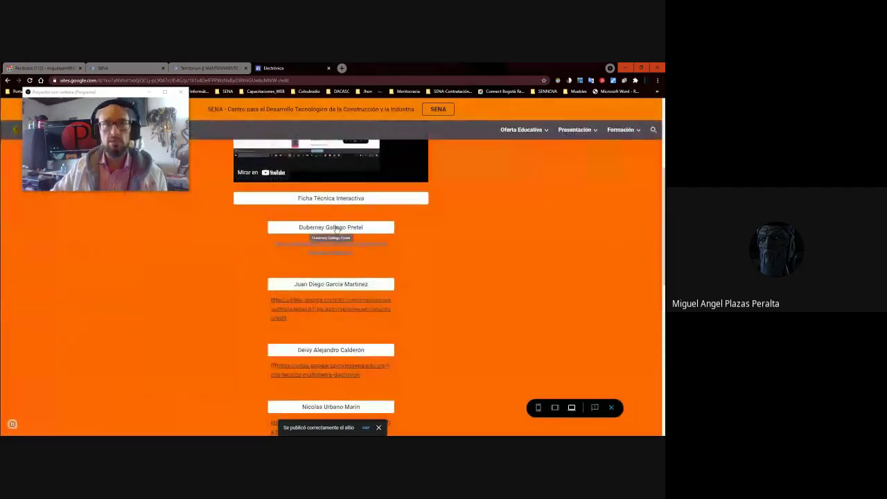
pyautogui.scroll(-3, 338, 236)
pyautogui.scroll(3, 340, 241)
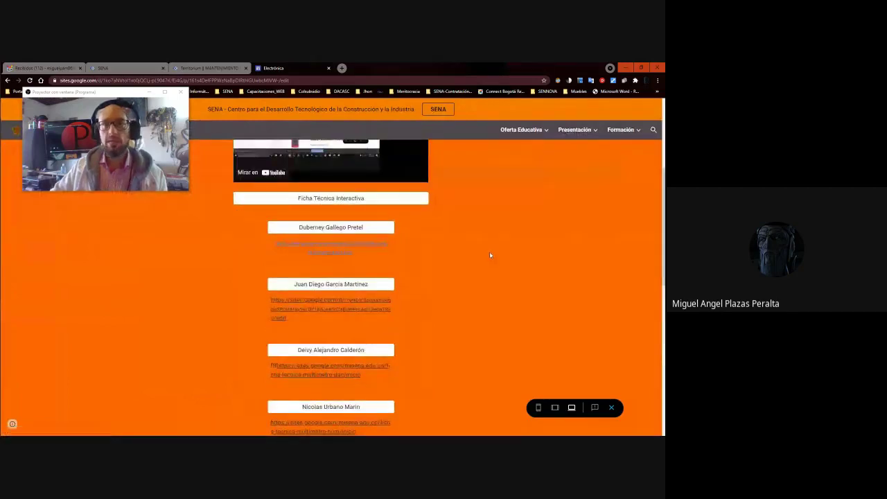
pyautogui.scroll(-3, 489, 255)
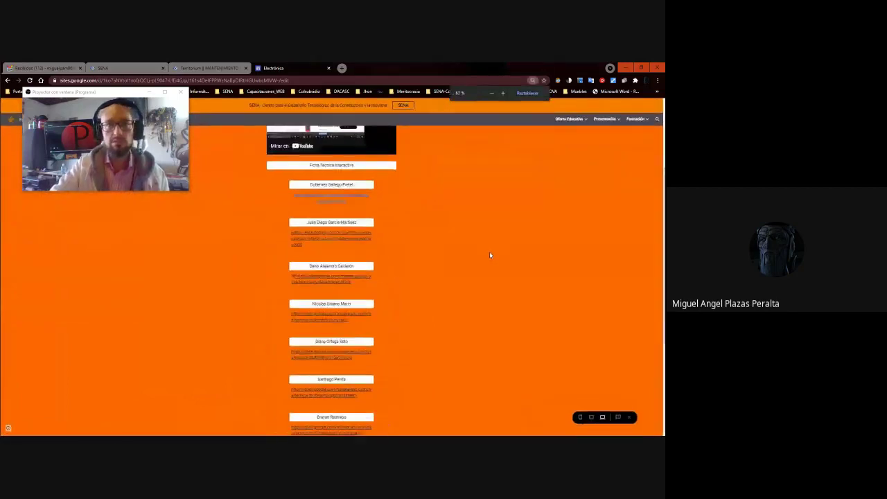
pyautogui.scroll(1, 489, 255)
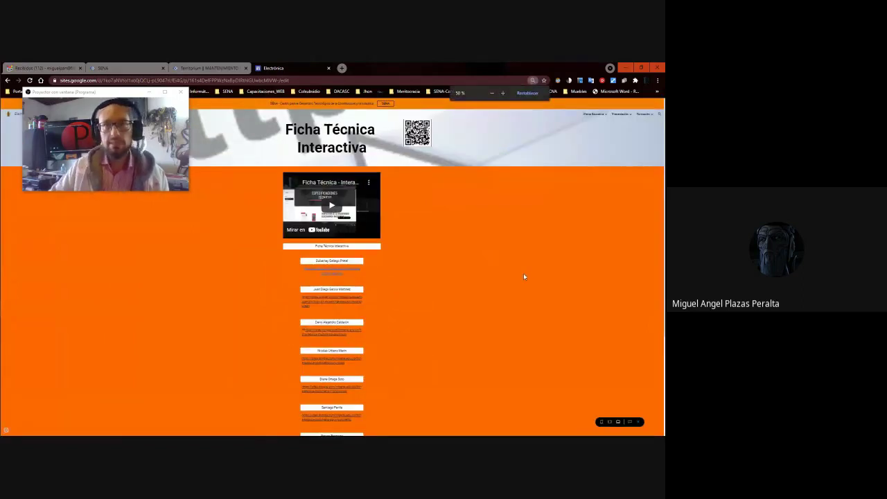
pyautogui.scroll(-3, 663, 176)
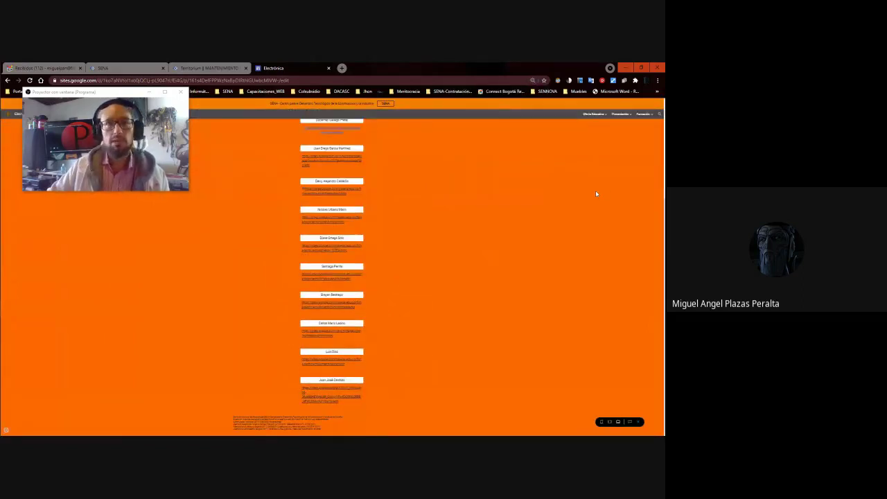
pyautogui.scroll(3, 652, 181)
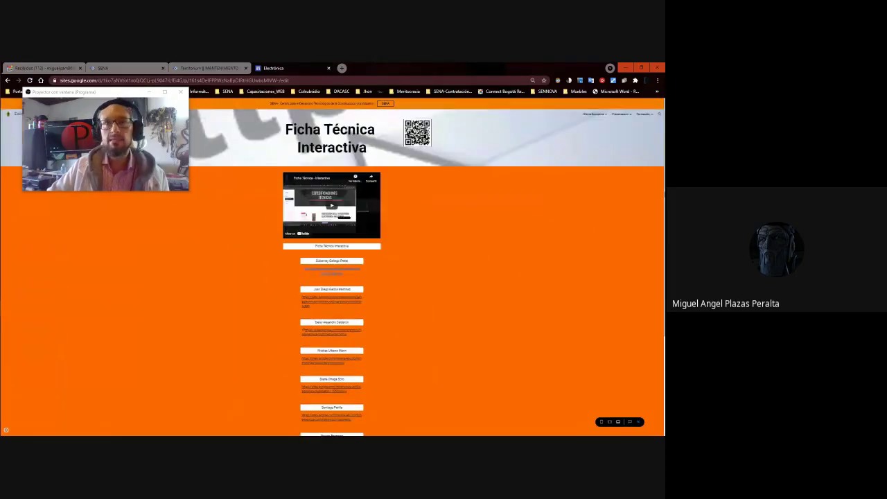
pyautogui.scroll(-3, 652, 182)
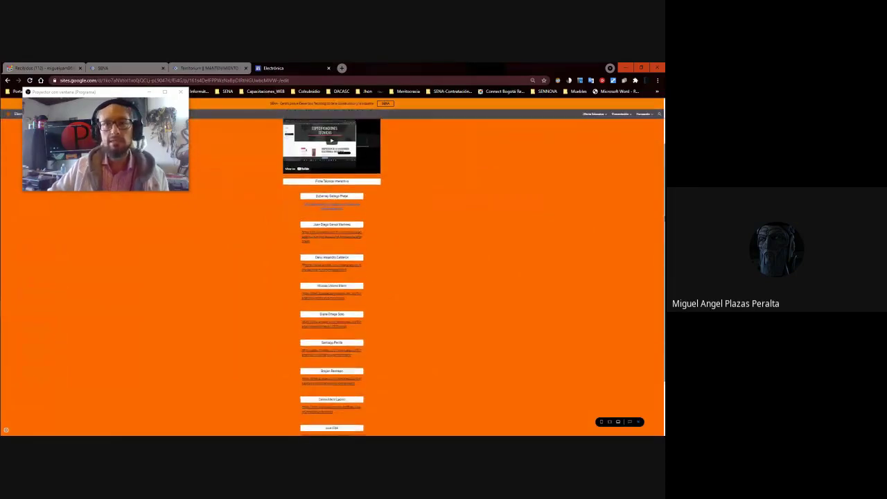
pyautogui.scroll(-1, 332, 278)
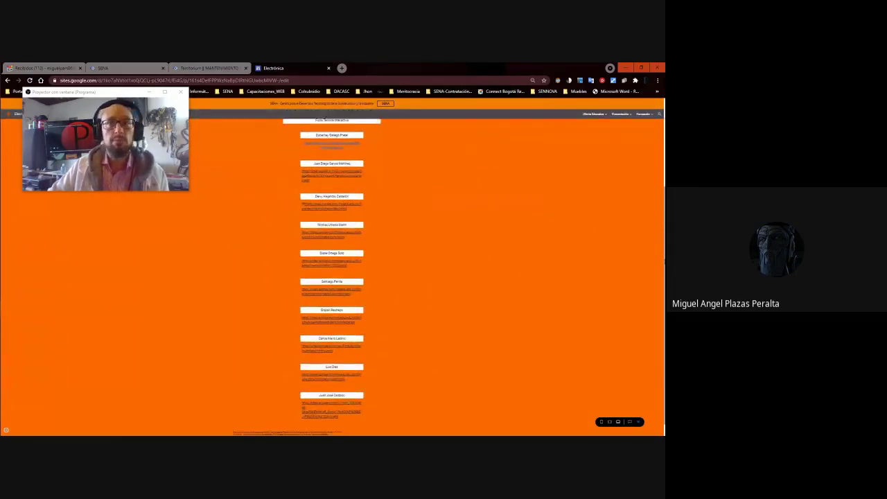
# Snip the centre column of student name buttons as a screenshot.
pyautogui.moveTo(2, 228)
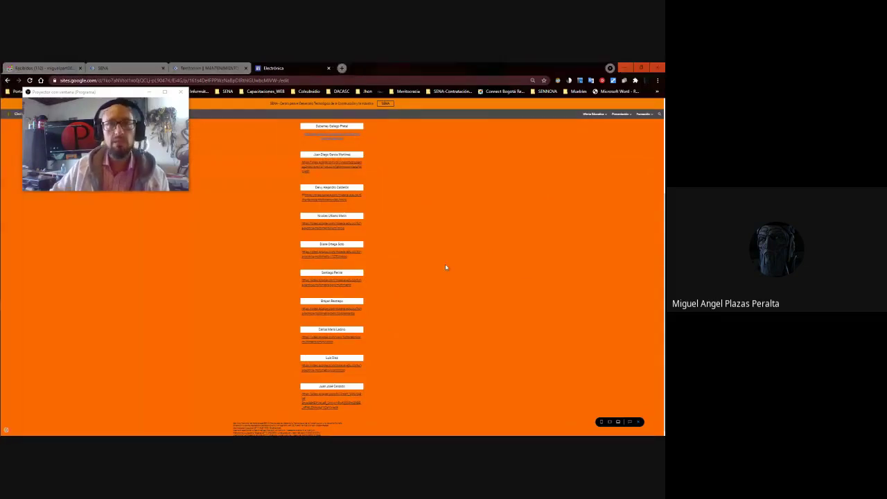
pyautogui.press('super+shift+s')
pyautogui.moveTo(249, 96); pyautogui.dragTo(466, 420)
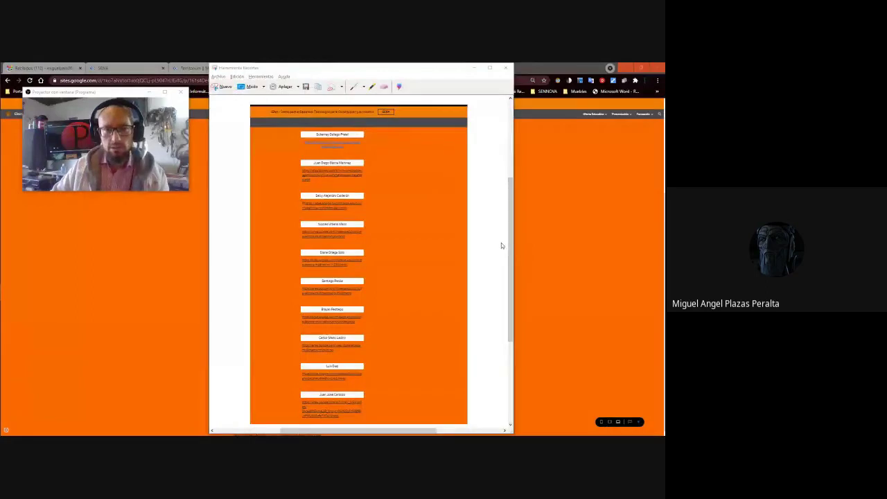
pyautogui.hotkey('alt', 'Tab')
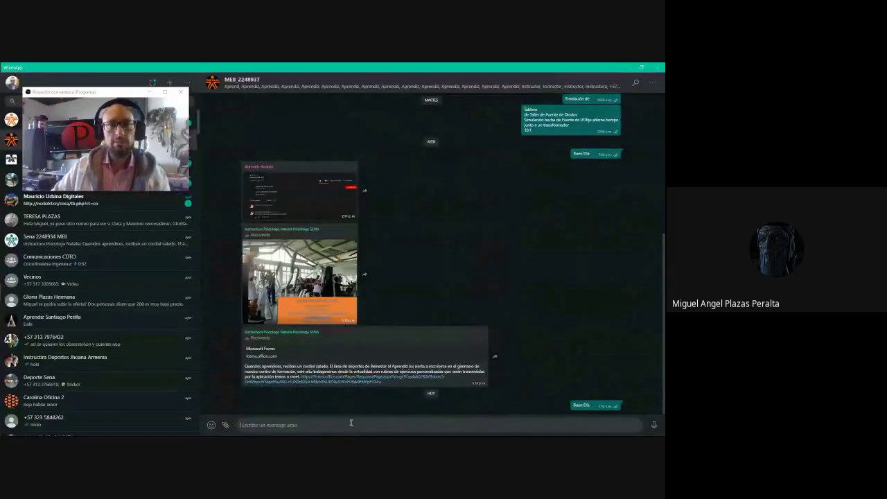
# Paste and send the learner-links screenshot to the MEII_2248937 group chat.
pyautogui.hotkey('ctrl', 'v')
pyautogui.press('Return')
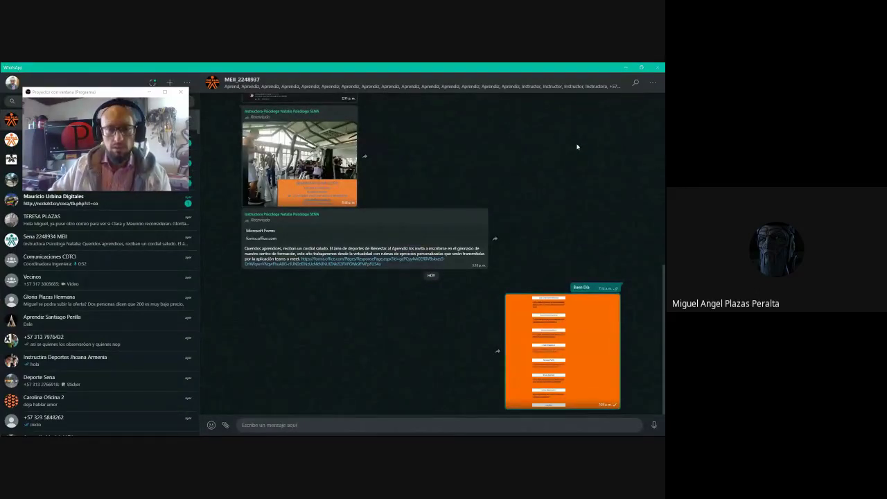
pyautogui.hotkey('alt', 'Tab')
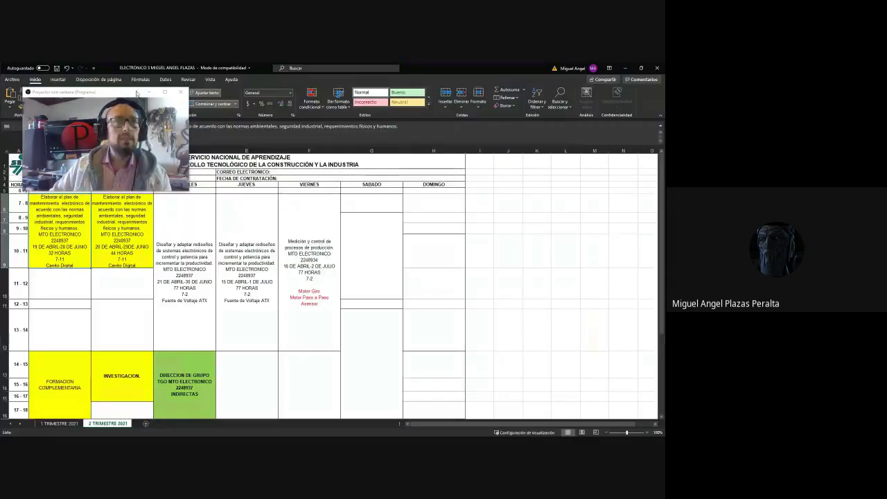
# Move the webcam window off the sheet's header cells, then return to WhatsApp.
pyautogui.moveTo(125, 95); pyautogui.dragTo(325, 104)
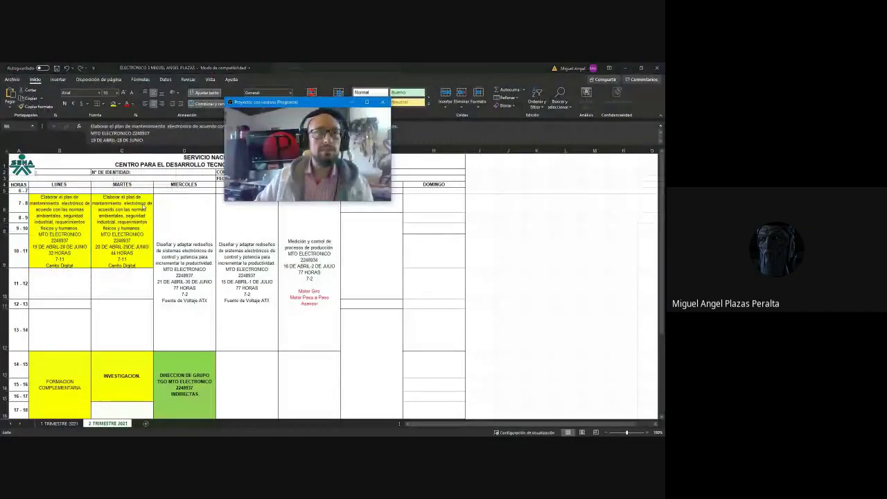
pyautogui.click(419, 339)
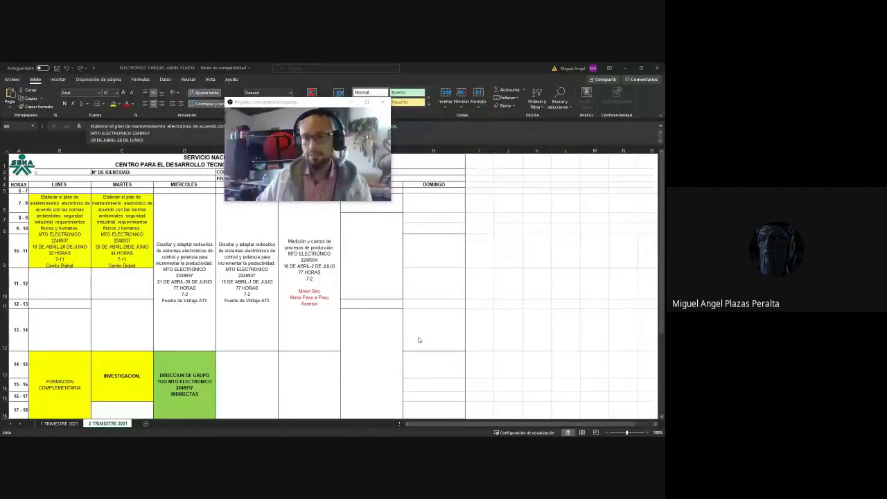
pyautogui.hotkey('alt', 'Tab')
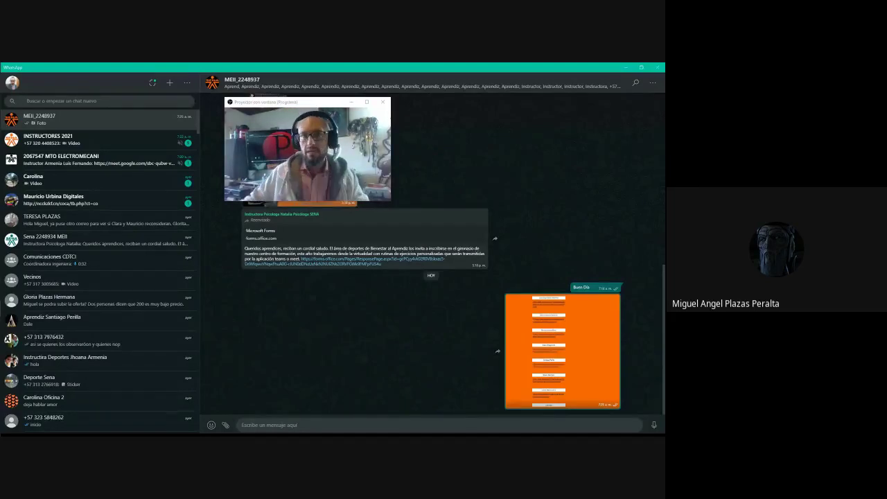
# Check the sent screenshot full size, then minimise WhatsApp and Excel.
pyautogui.click(547, 337)
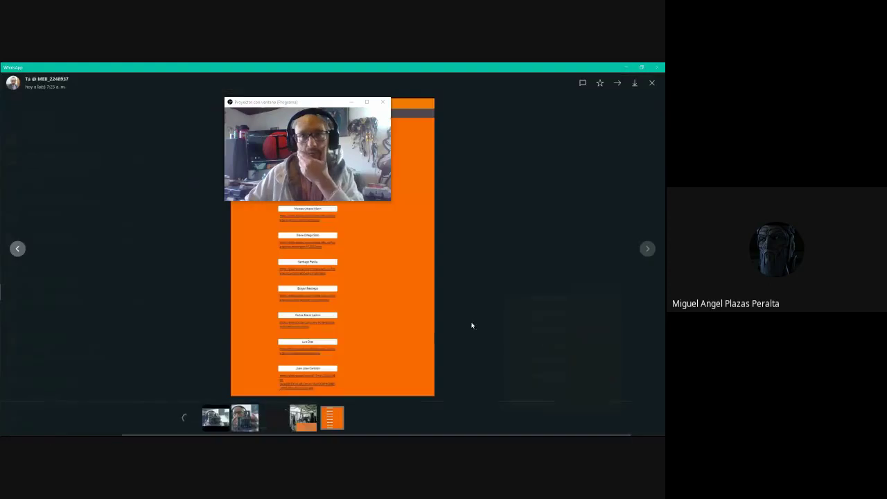
pyautogui.click(554, 166)
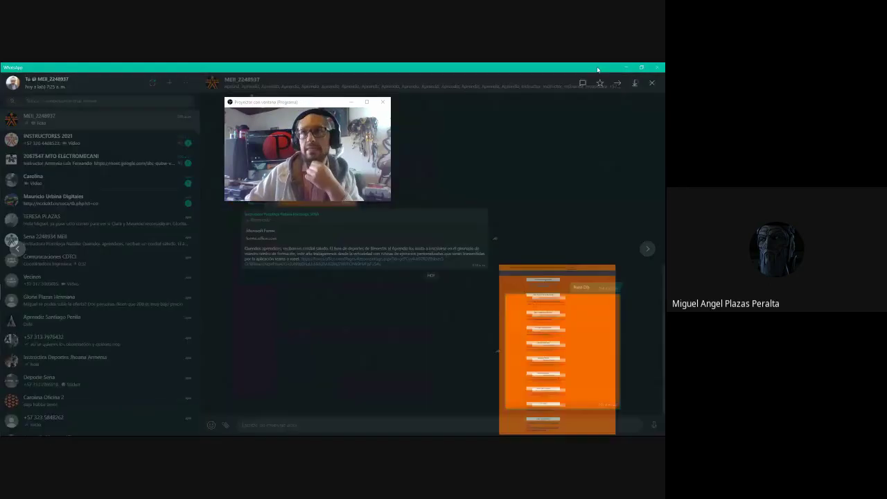
pyautogui.click(626, 68)
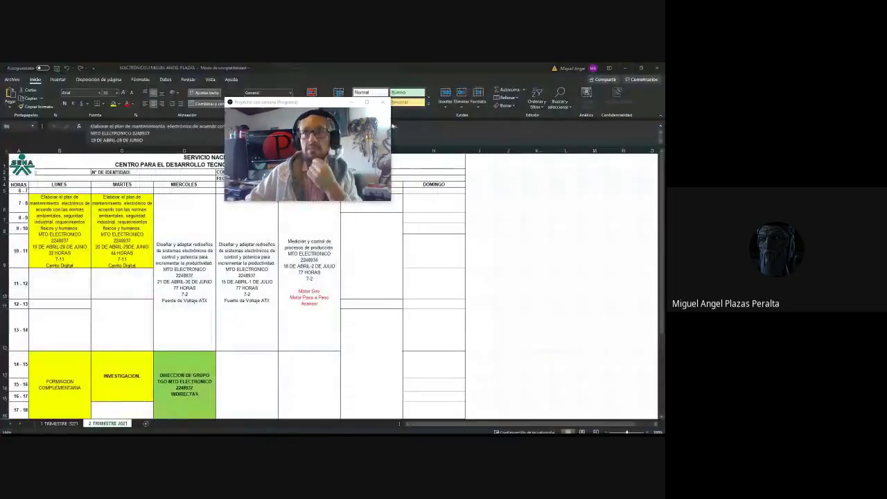
pyautogui.click(625, 68)
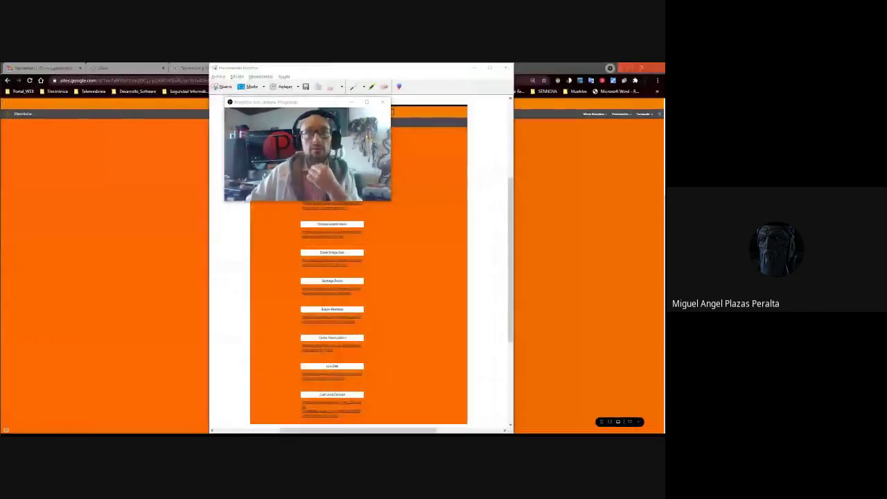
# Minimise the snip window and open the 5_Elaborar_Fcha_Tek page from the Formación menu.
pyautogui.click(489, 68)
pyautogui.click(513, 67)
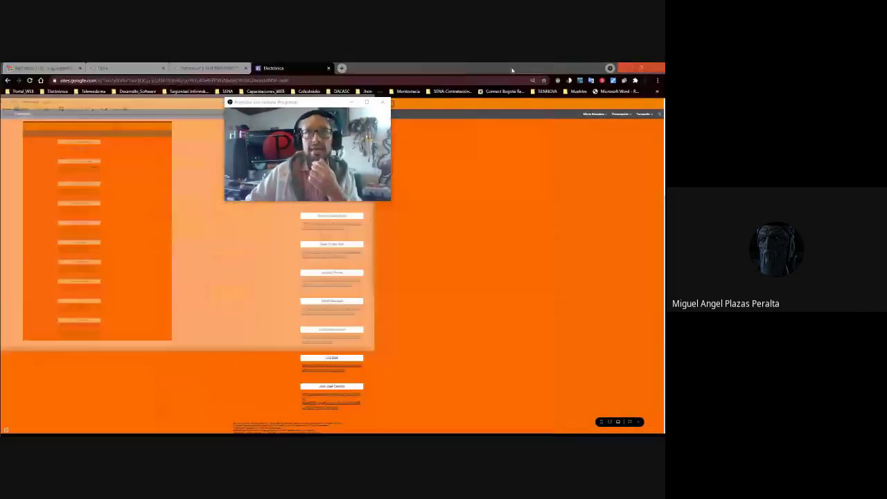
pyautogui.moveTo(658, 119)
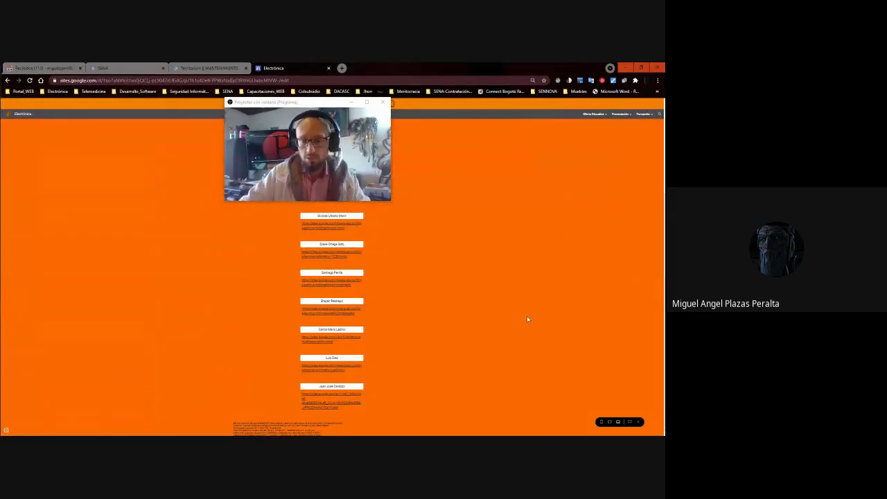
pyautogui.scroll(6, 527, 319)
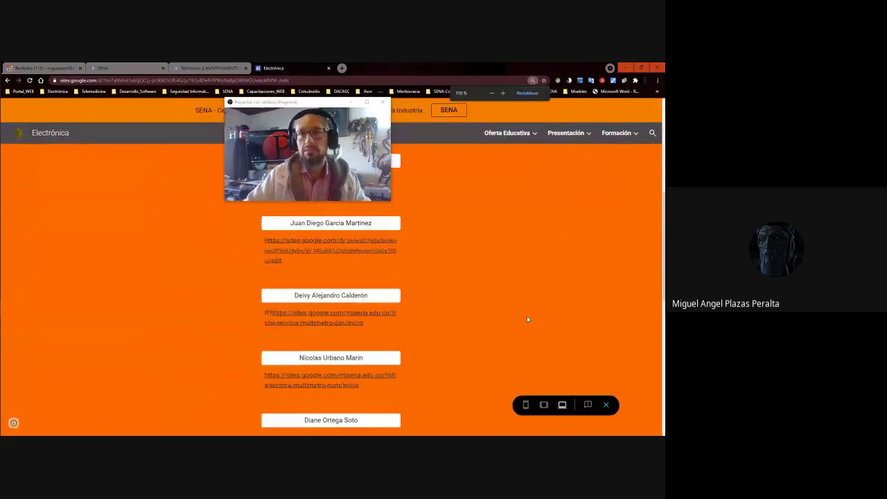
pyautogui.moveTo(623, 132)
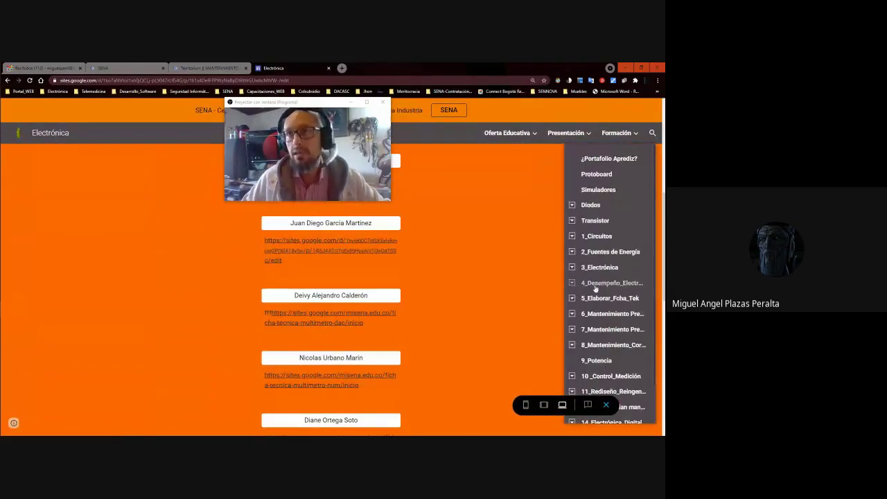
pyautogui.click(572, 298)
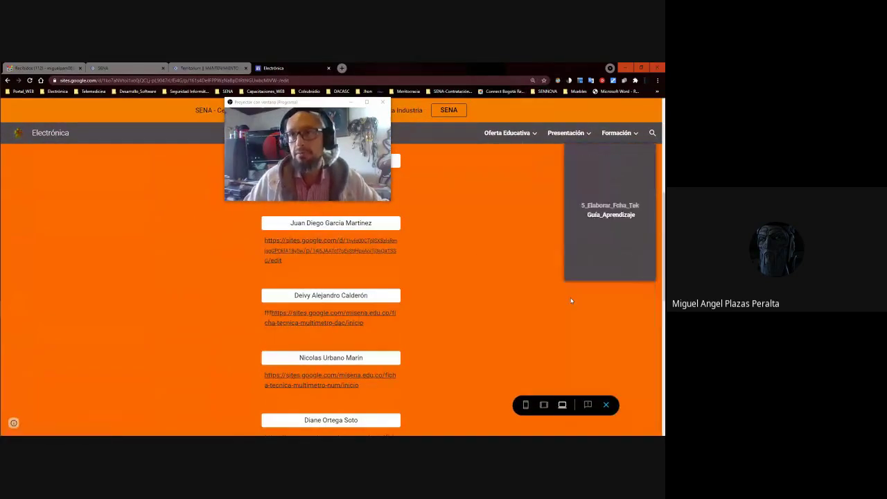
pyautogui.click(586, 160)
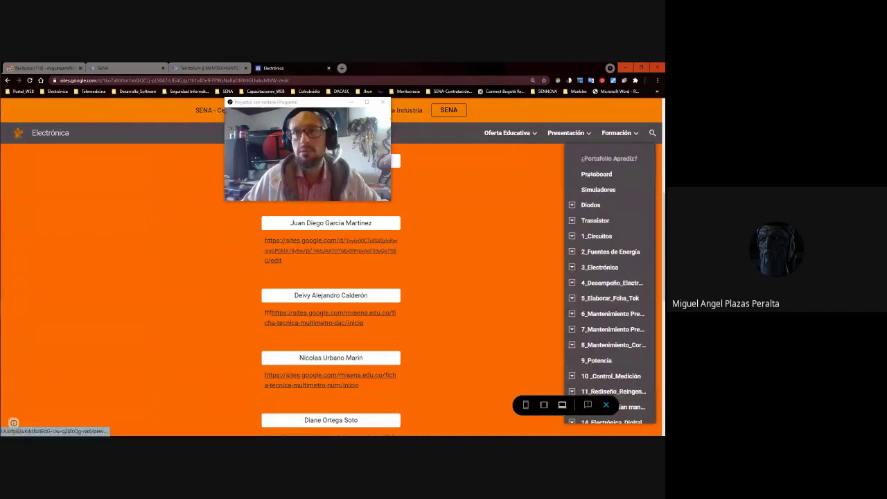
pyautogui.click(597, 300)
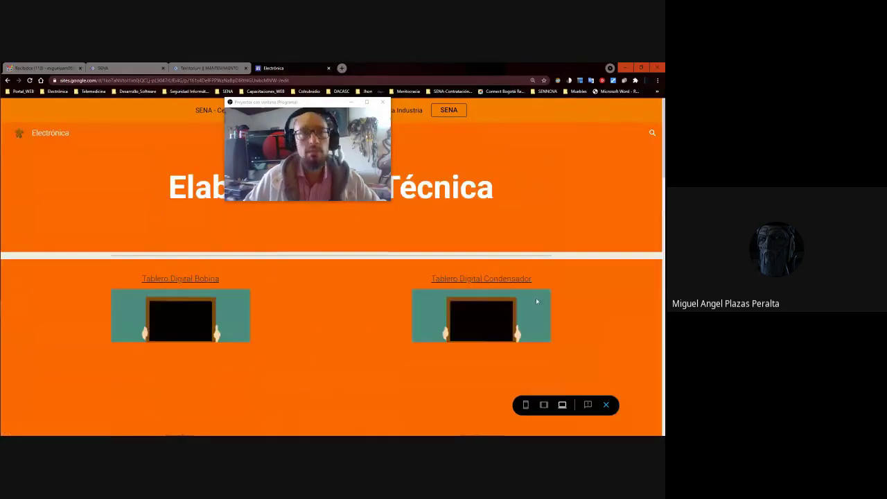
# Scroll through the Elaboración page and reload 5_Elaborar_Fcha_Tek from the Formación menu.
pyautogui.scroll(-3, 263, 280)
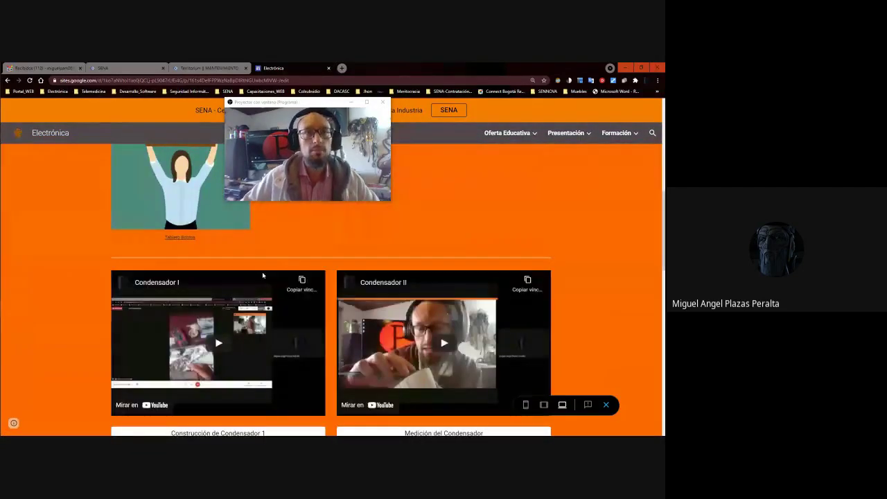
pyautogui.scroll(-3, 262, 272)
pyautogui.scroll(-6, 261, 275)
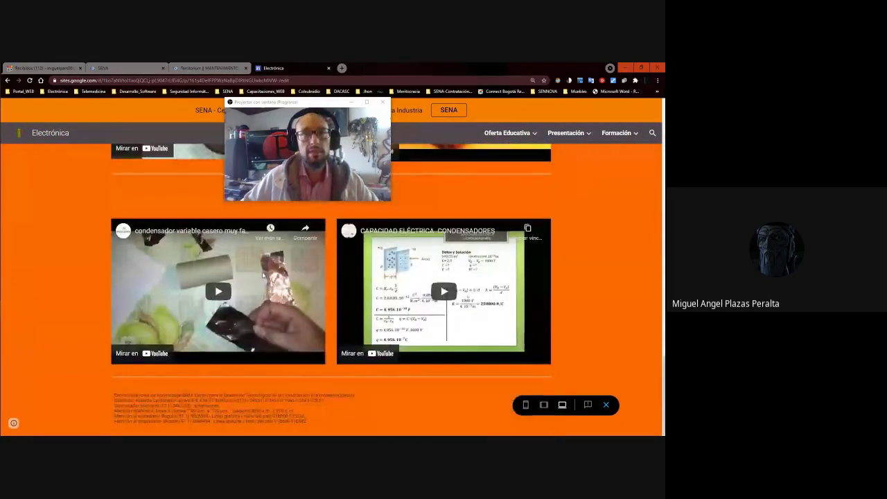
pyautogui.scroll(12, 411, 307)
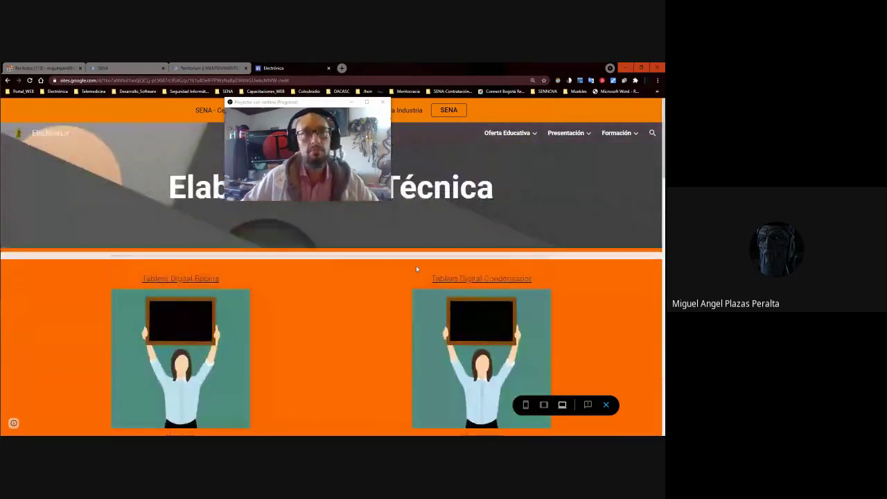
pyautogui.moveTo(616, 134)
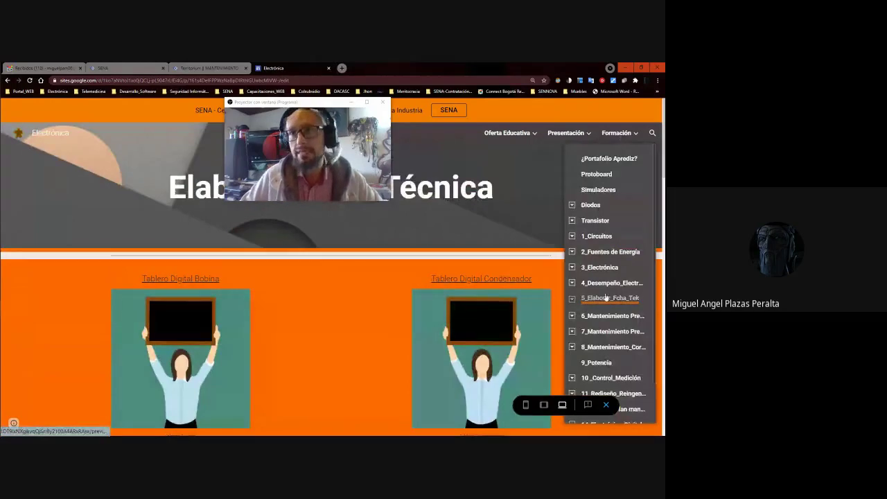
pyautogui.click(607, 298)
# Expand the subpages of 5_Elaborar_Fcha_Tek and open Guía_Aprendizaje.
pyautogui.scroll(-3, 408, 247)
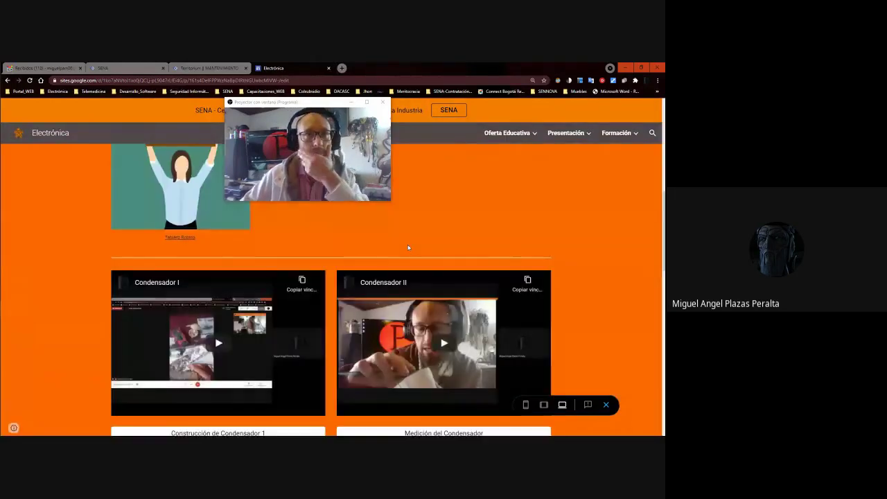
pyautogui.scroll(-10, 408, 247)
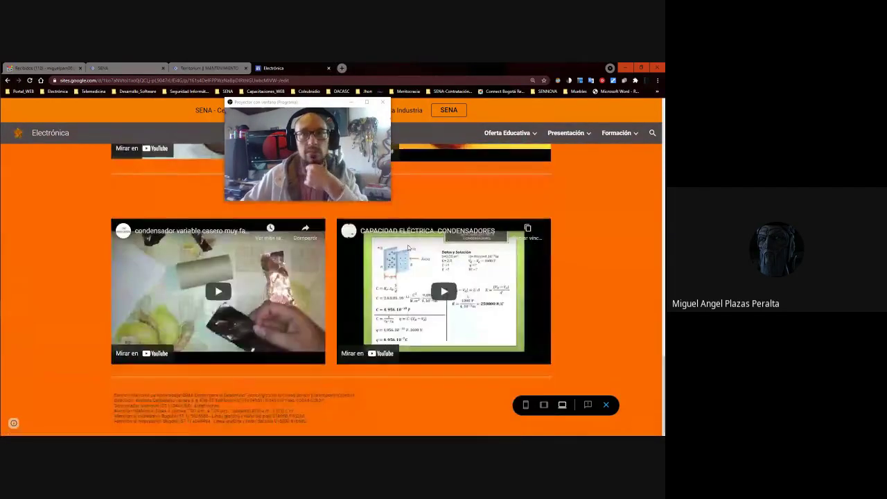
pyautogui.scroll(8, 408, 248)
pyautogui.moveTo(616, 133)
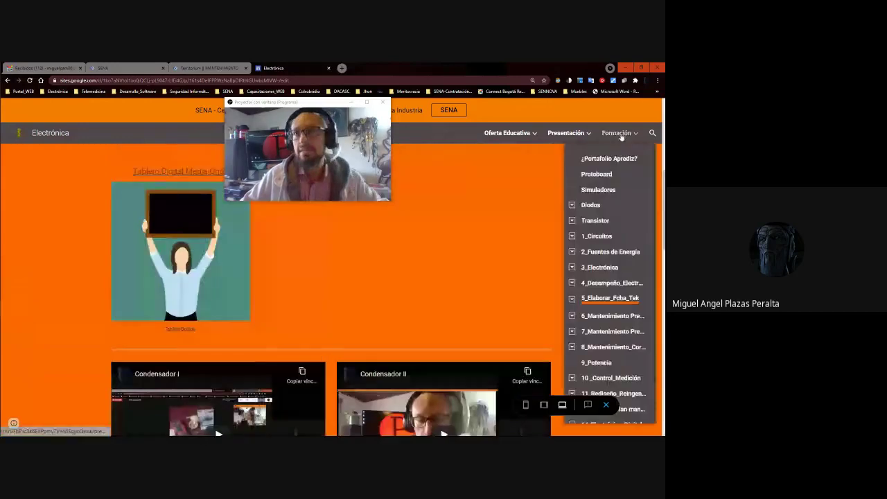
pyautogui.click(570, 299)
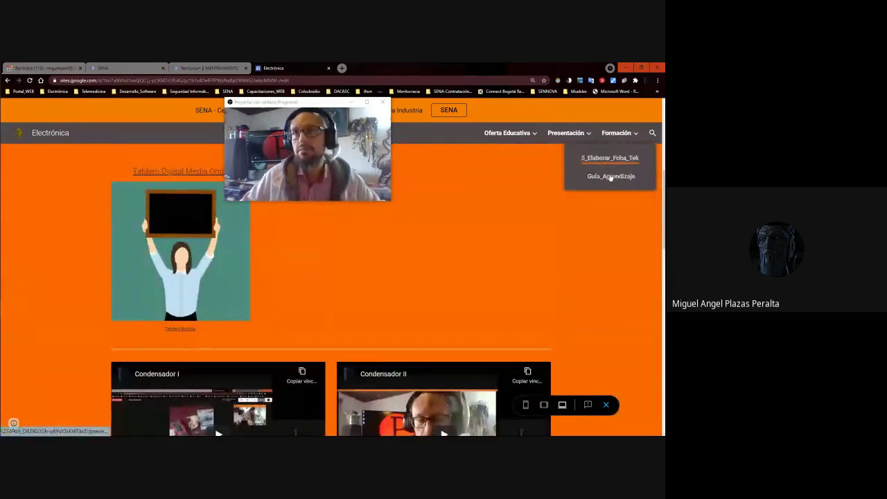
pyautogui.click(610, 177)
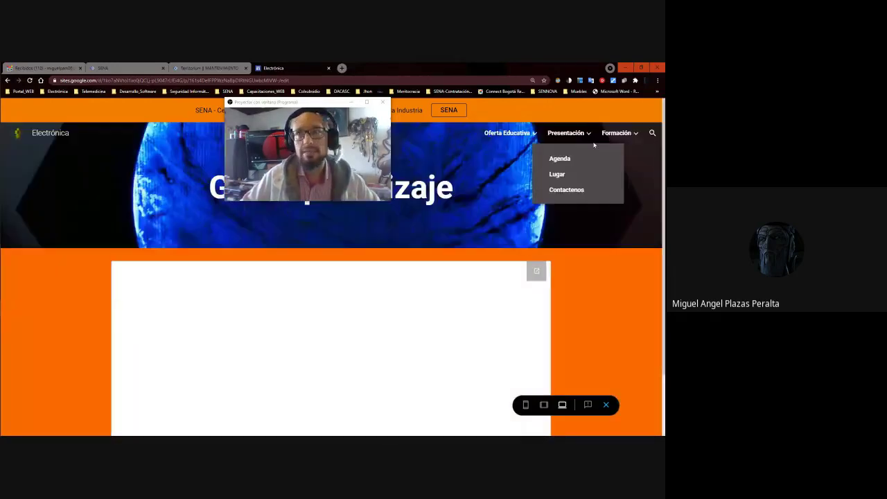
# Open the 4_Desempeño Componentes Electrónicos page from Formación and scroll into its Tablero section.
pyautogui.moveTo(613, 138)
pyautogui.click(596, 284)
pyautogui.scroll(-3, 333, 319)
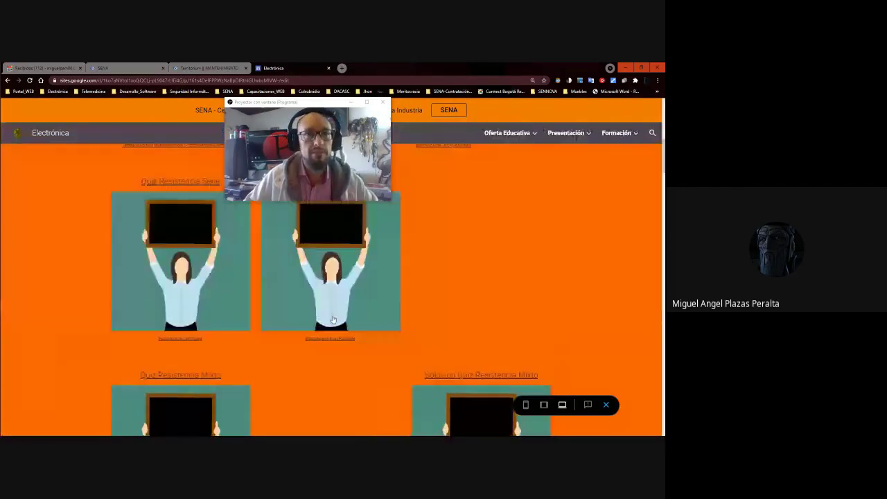
pyautogui.scroll(-6, 333, 319)
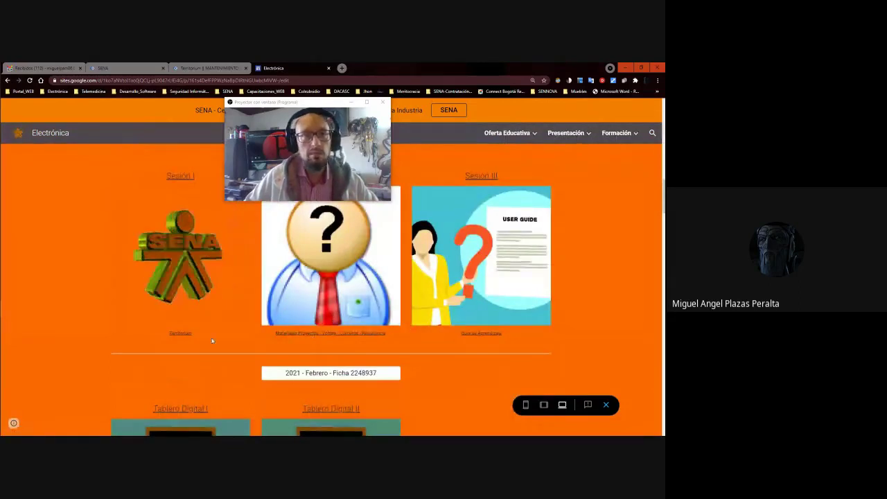
pyautogui.scroll(3, 439, 334)
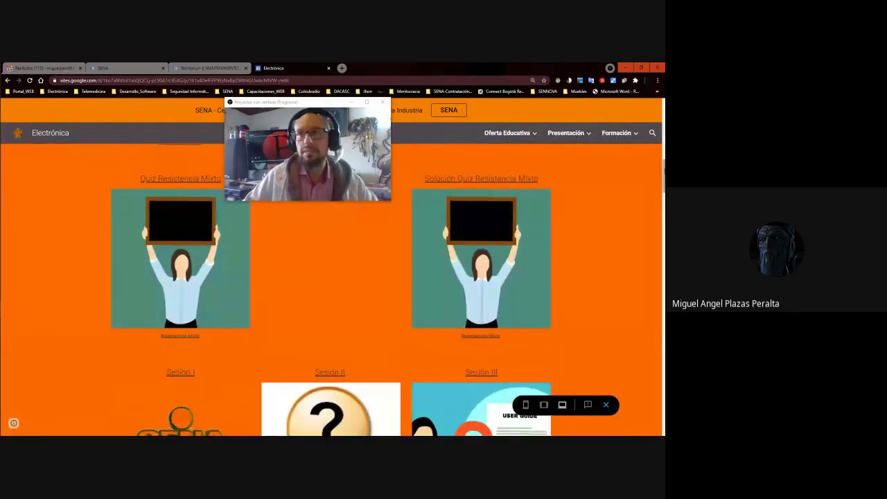
pyautogui.scroll(-1, 439, 334)
pyautogui.scroll(-8, 333, 291)
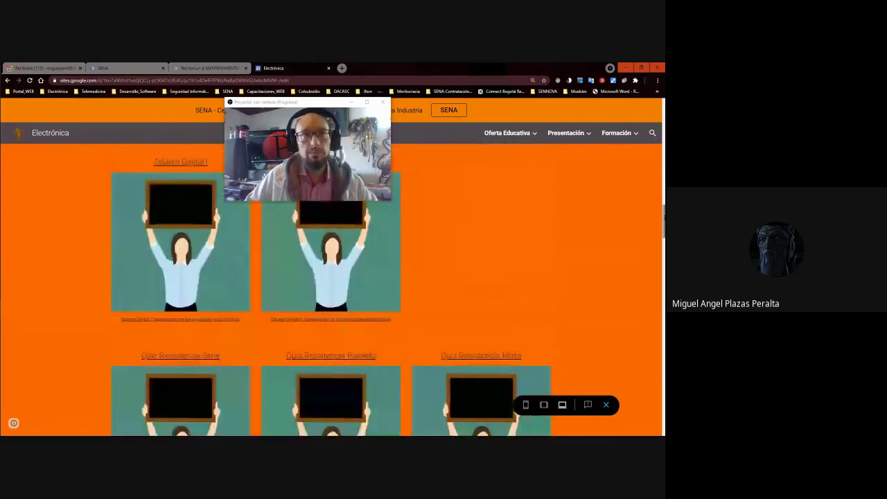
pyautogui.scroll(-8, 332, 291)
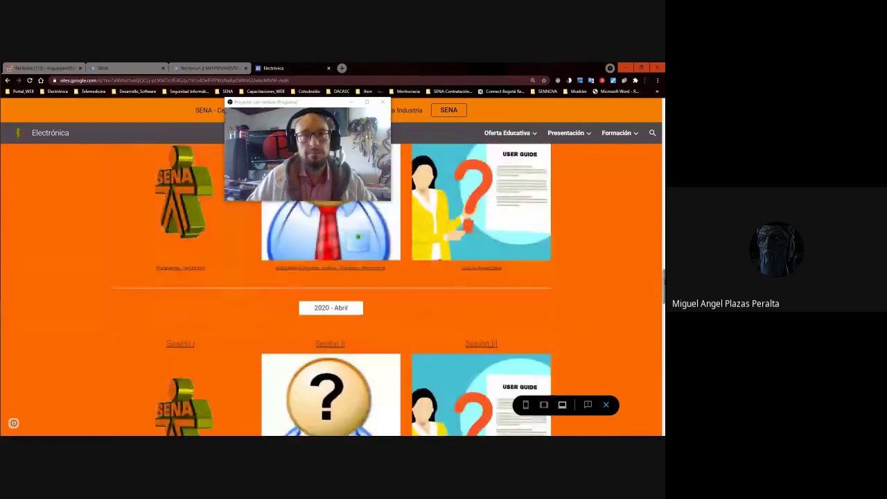
pyautogui.scroll(-6, 333, 291)
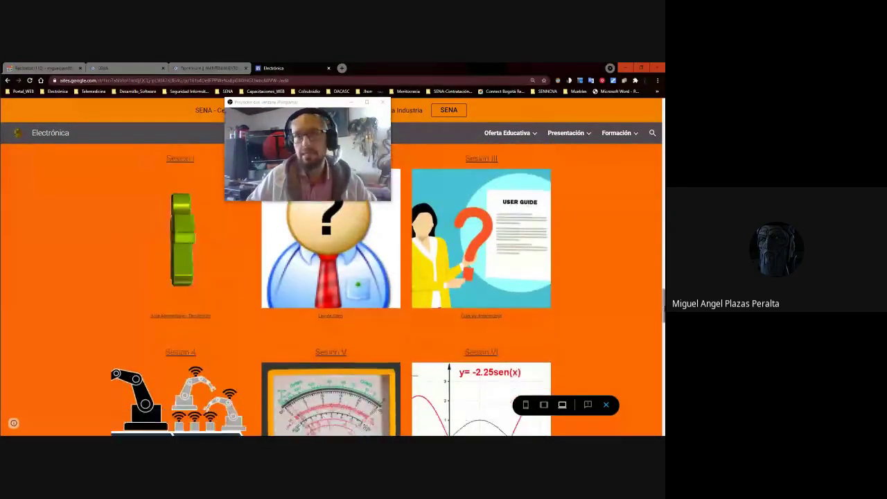
# Scroll down through the Quiz and Sesión sections, then back up to the top.
pyautogui.scroll(15, 333, 291)
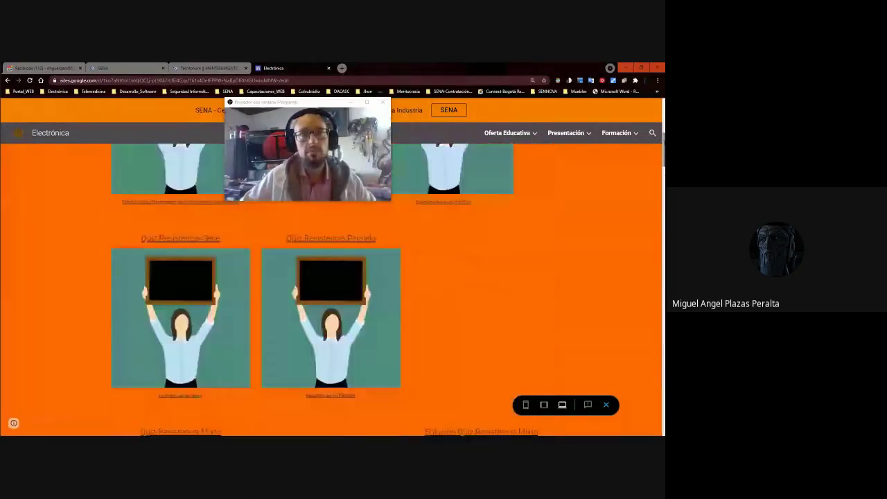
pyautogui.scroll(2, 333, 291)
pyautogui.scroll(-10, 333, 291)
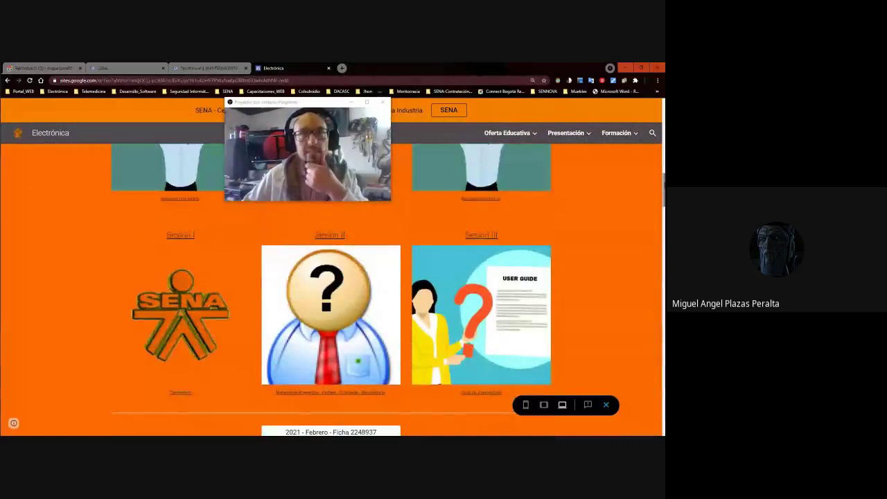
pyautogui.scroll(-2, 333, 291)
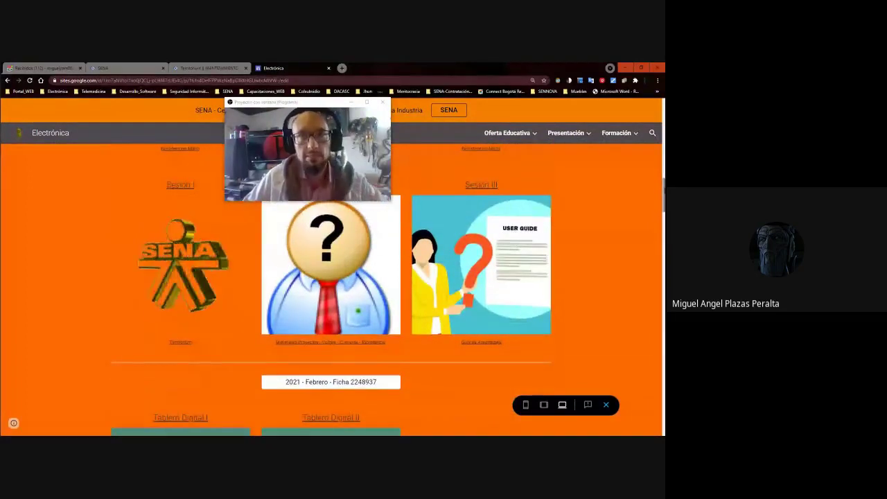
pyautogui.scroll(-10, 332, 291)
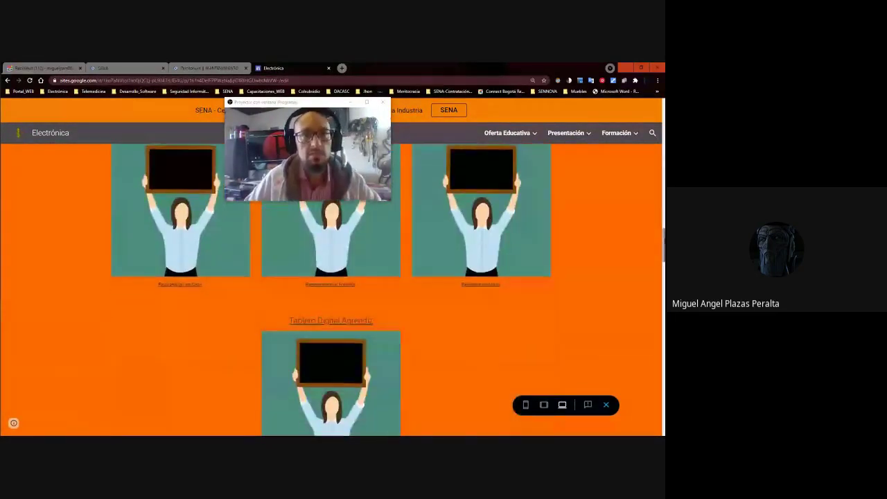
pyautogui.scroll(-6, 332, 291)
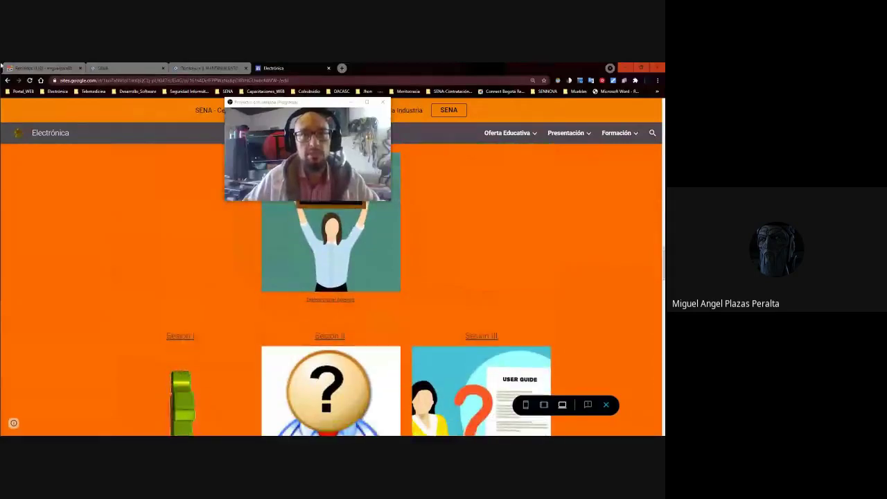
pyautogui.scroll(-8, 333, 291)
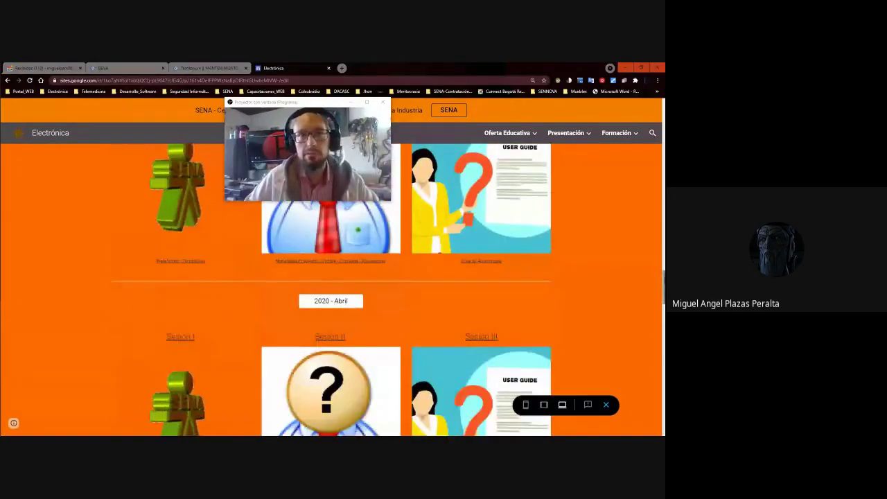
pyautogui.scroll(-10, 333, 291)
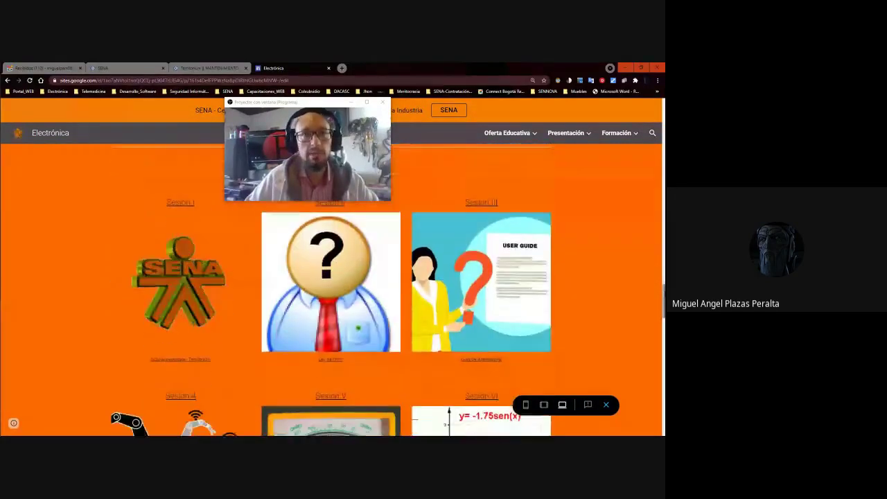
pyautogui.scroll(-1, 332, 291)
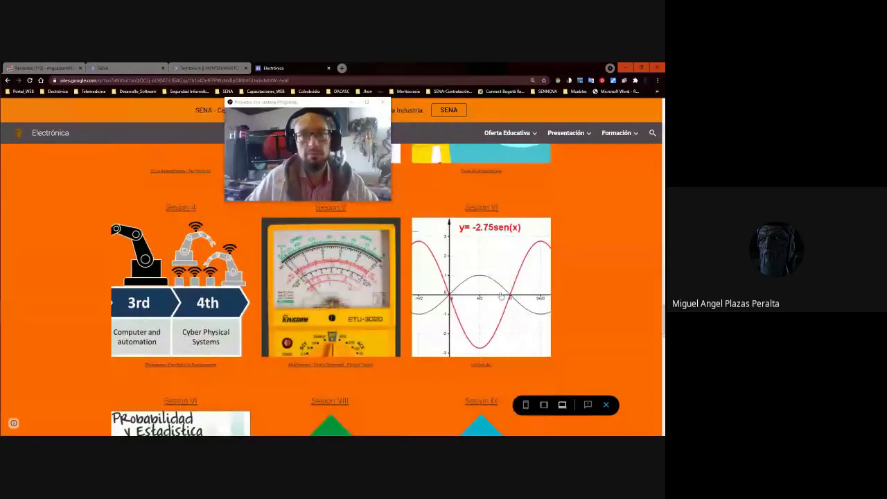
pyautogui.scroll(-5, 501, 296)
pyautogui.scroll(20, 500, 296)
pyautogui.scroll(1, 499, 296)
pyautogui.click(616, 132)
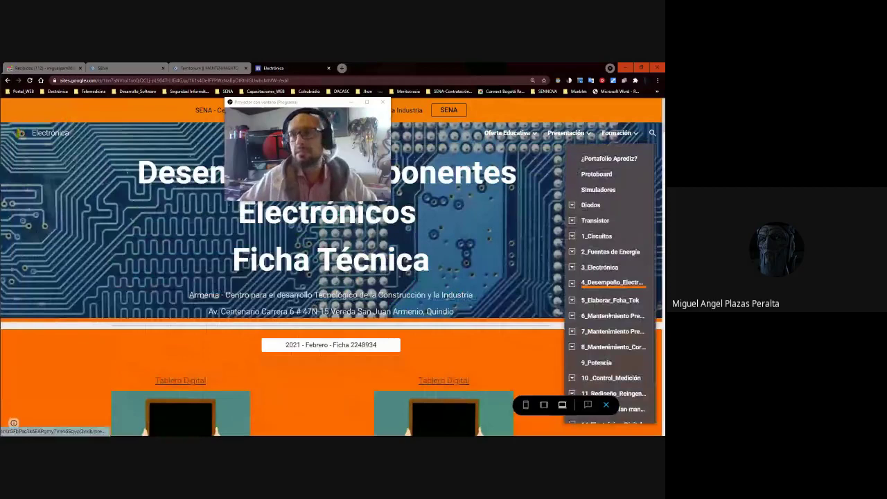
pyautogui.click(612, 282)
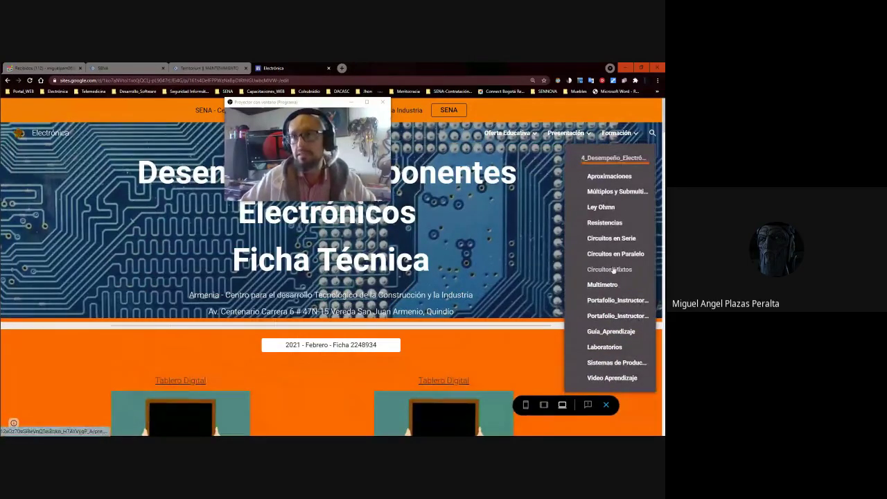
pyautogui.click(616, 363)
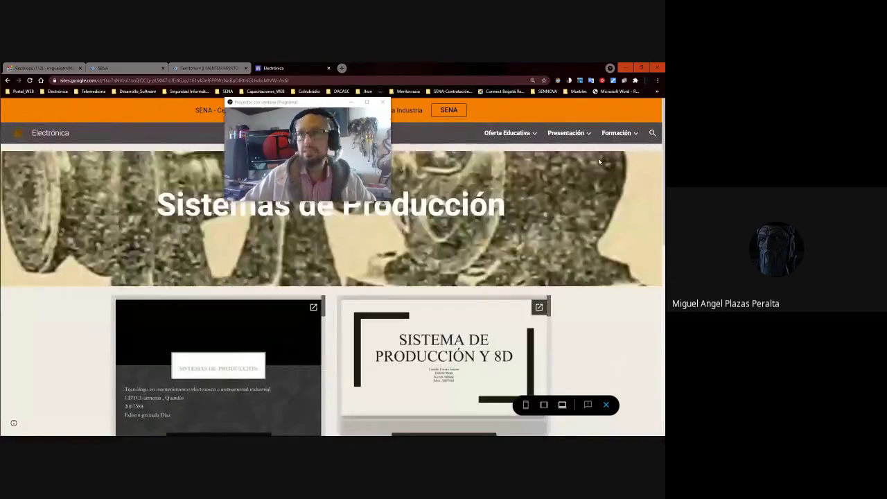
pyautogui.click(616, 132)
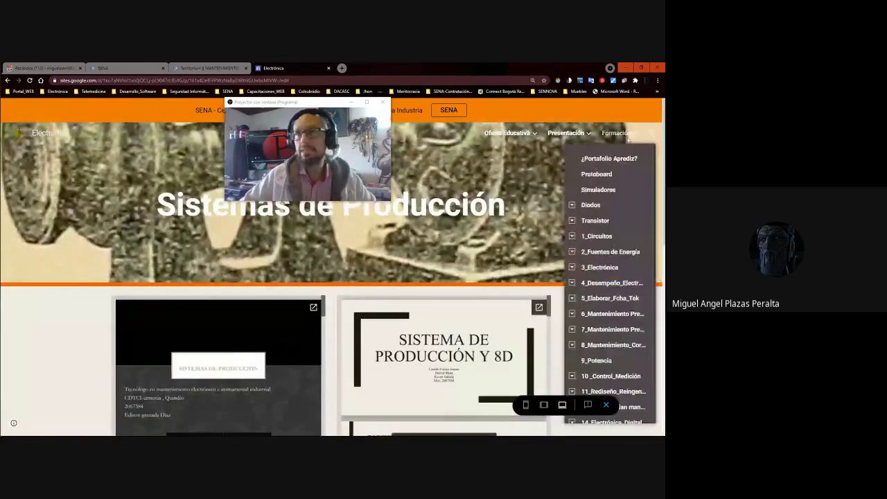
pyautogui.click(572, 283)
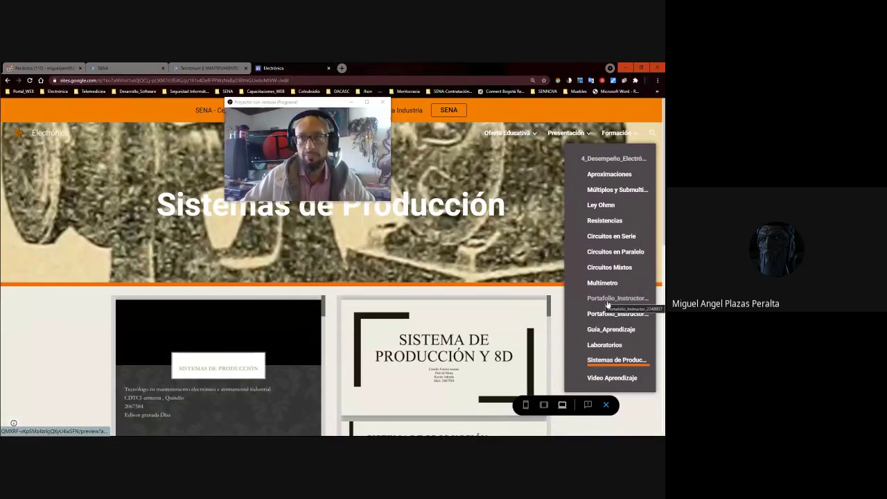
pyautogui.scroll(-3, 620, 378)
pyautogui.scroll(5, 620, 378)
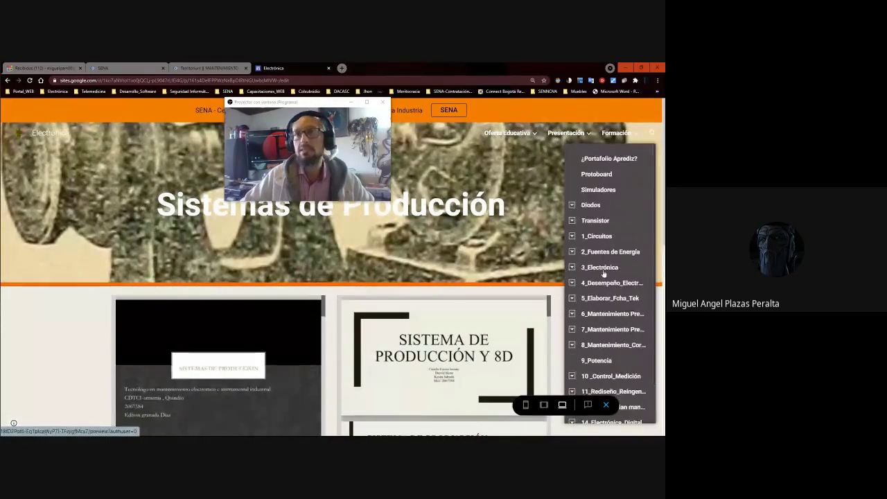
pyautogui.click(609, 283)
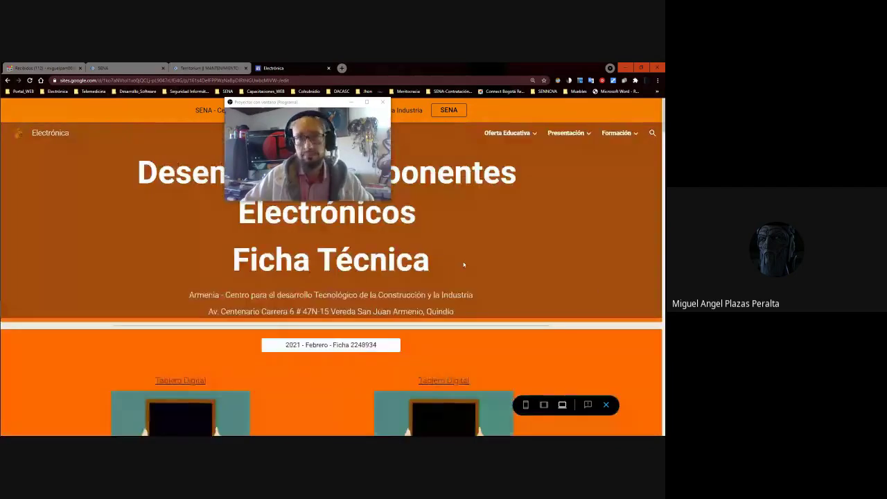
pyautogui.scroll(-3, 464, 264)
pyautogui.scroll(-3, 462, 265)
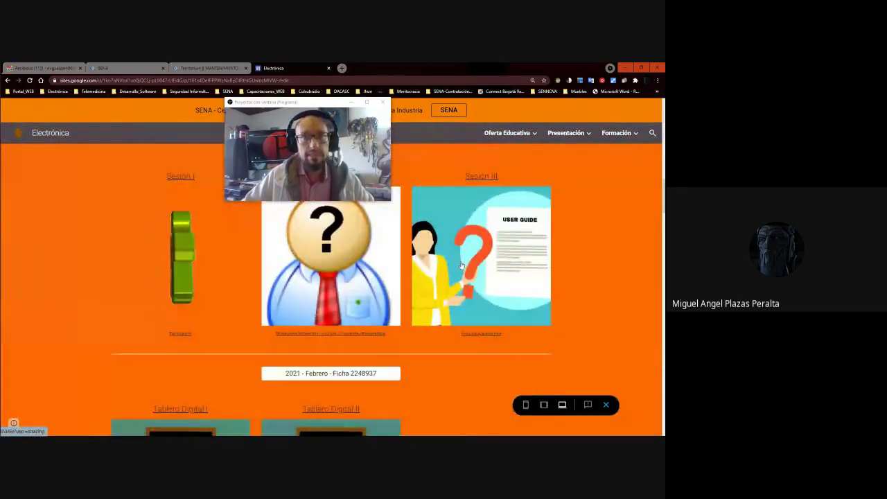
pyautogui.scroll(-3, 461, 266)
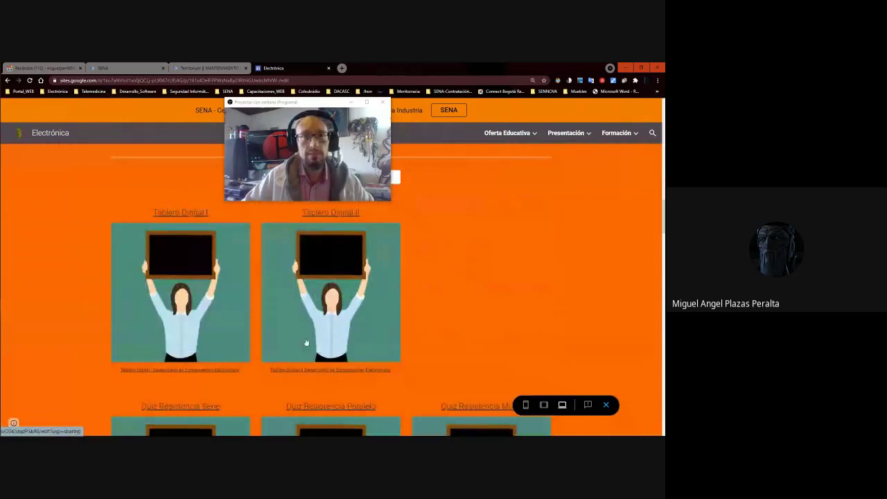
pyautogui.scroll(-4, 652, 191)
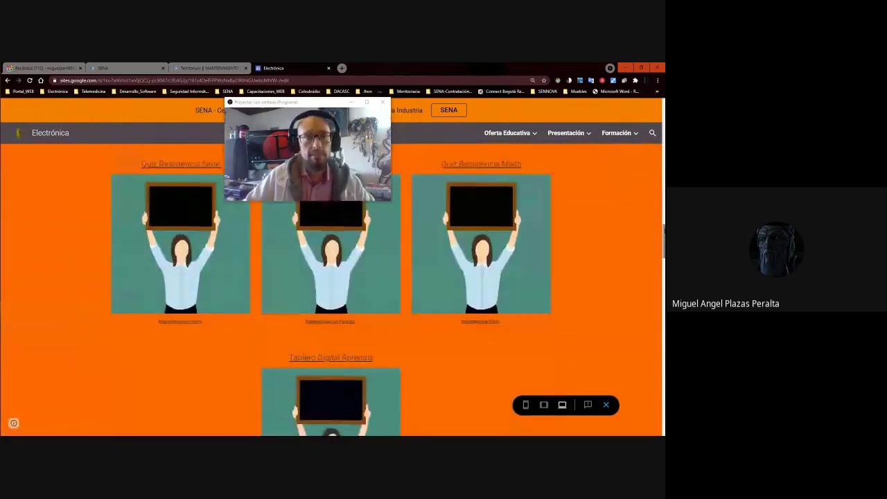
pyautogui.scroll(-4, 332, 289)
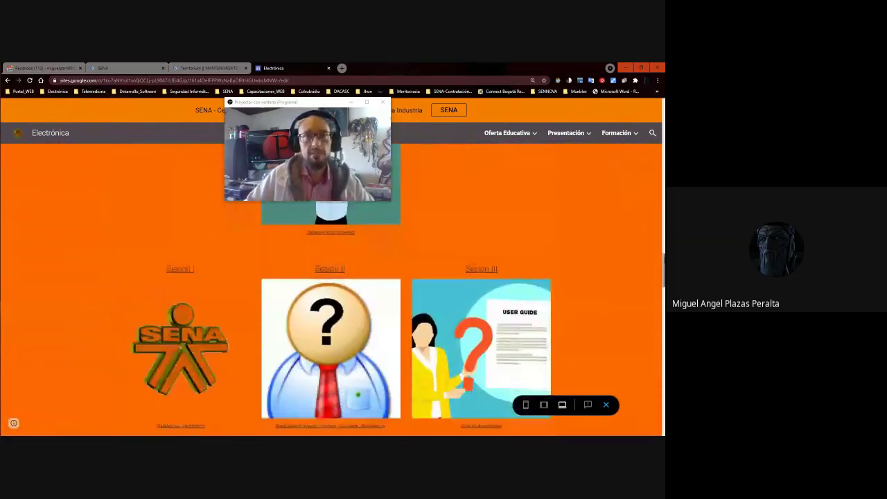
pyautogui.scroll(-2, 331, 291)
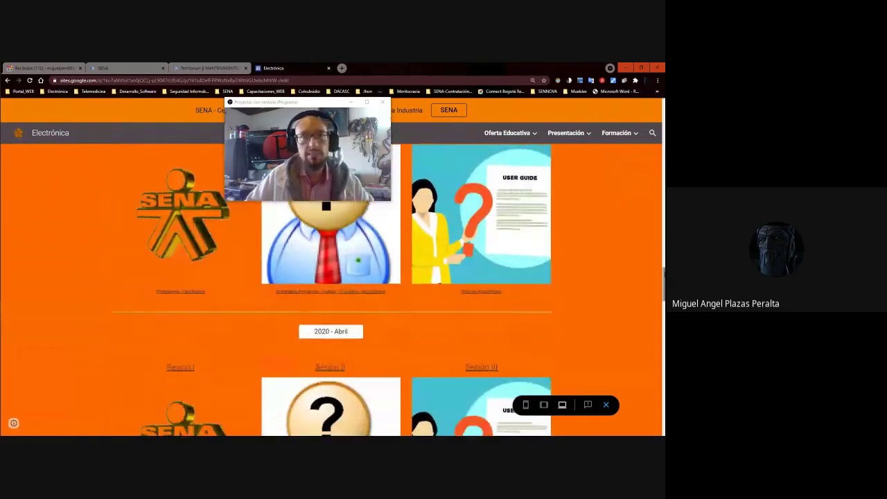
pyautogui.scroll(-3, 332, 291)
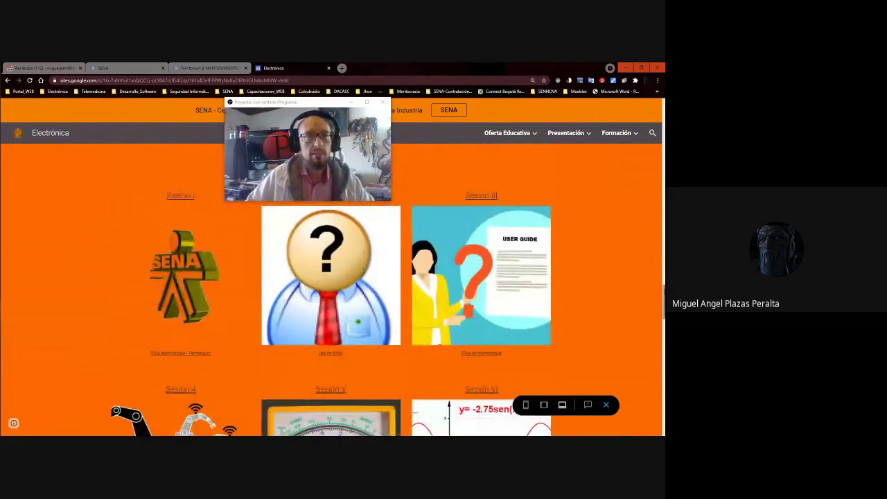
pyautogui.moveTo(663, 305); pyautogui.dragTo(655, 327)
pyautogui.scroll(5, 630, 292)
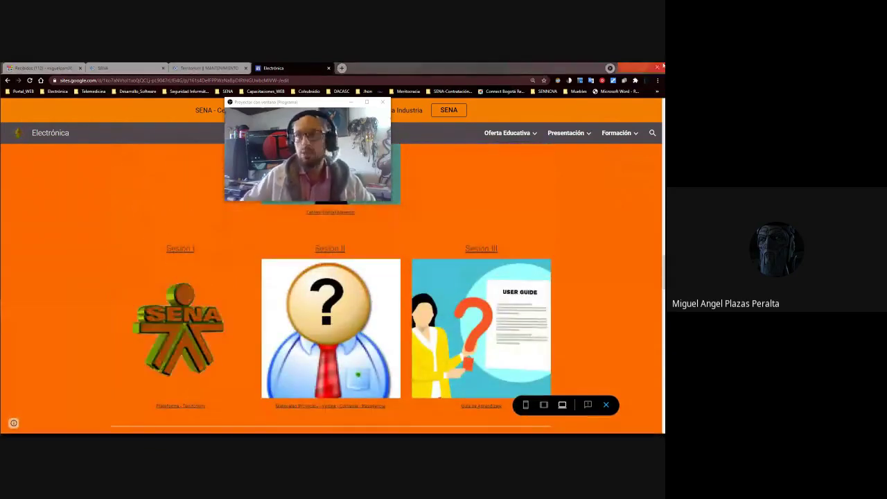
pyautogui.moveTo(565, 133)
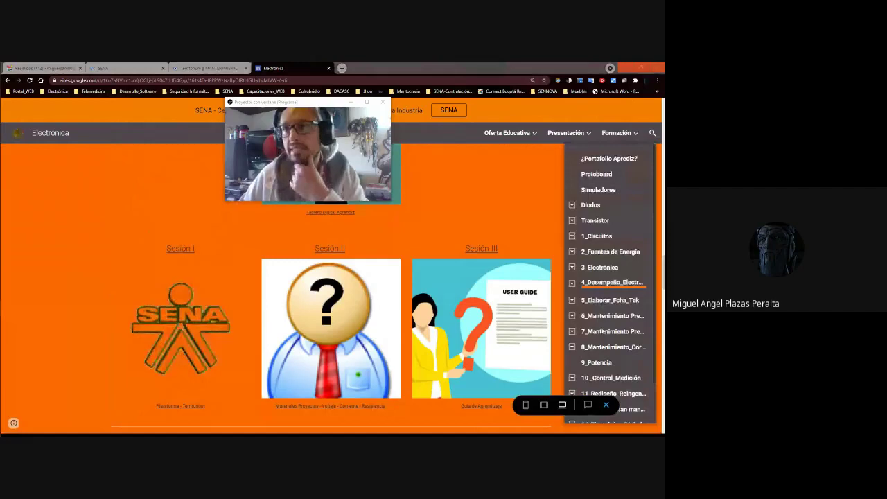
pyautogui.scroll(-1, 610, 298)
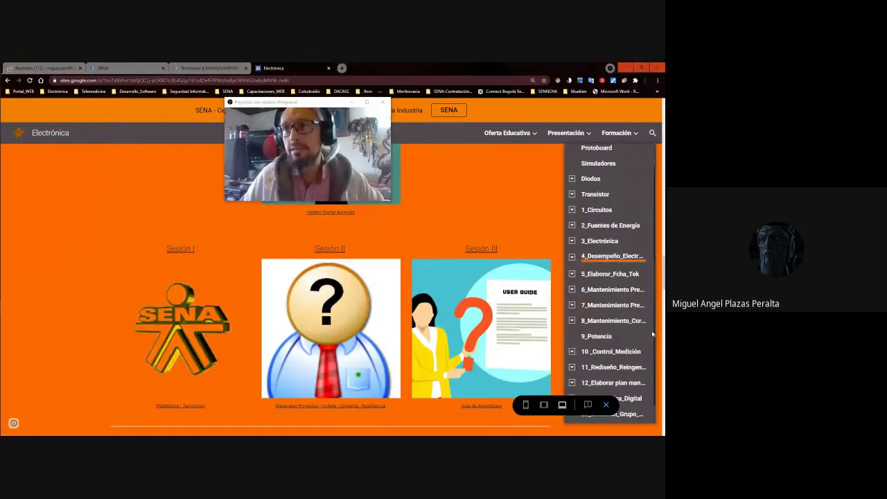
pyautogui.click(572, 275)
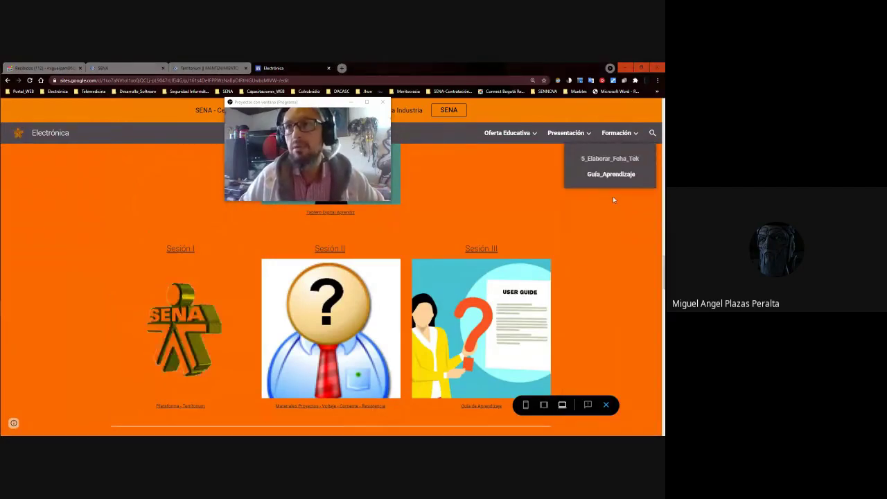
pyautogui.click(610, 159)
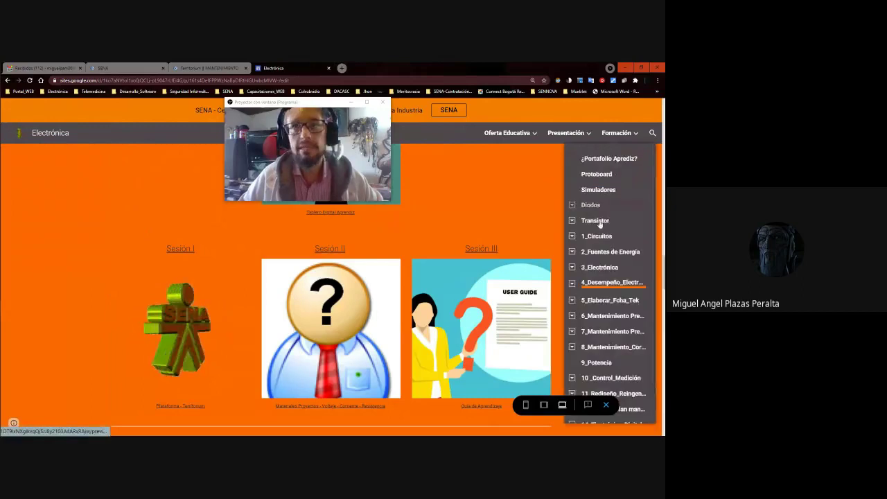
pyautogui.click(608, 304)
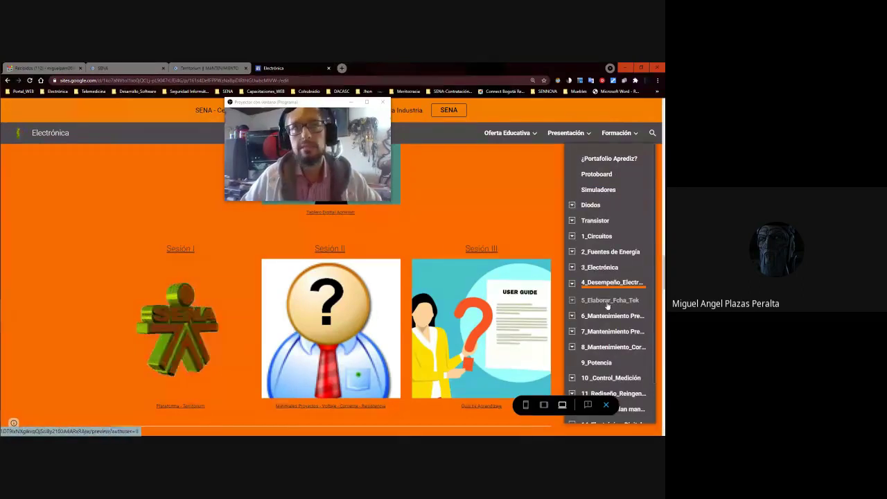
# Browse the Formación menu and open the twelfth course's maintenance plan page.
pyautogui.click(306, 113)
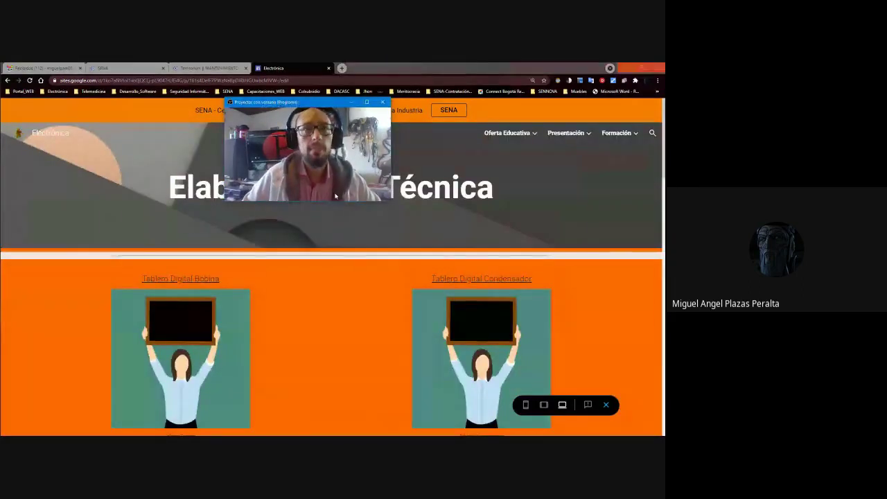
pyautogui.scroll(-3, 372, 223)
pyautogui.scroll(-5, 373, 243)
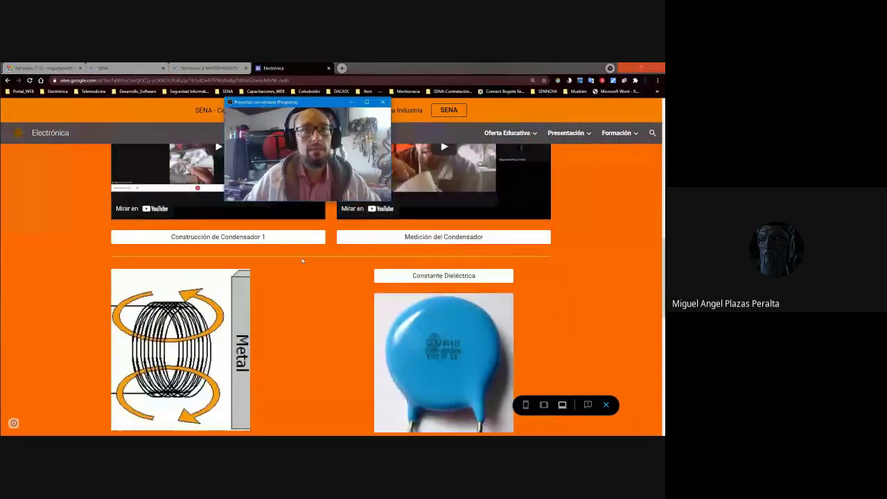
pyautogui.scroll(-5, 444, 243)
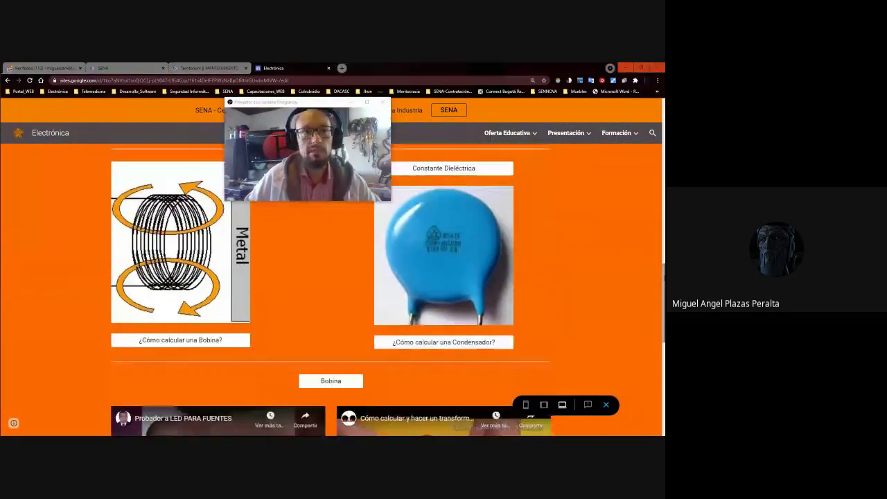
pyautogui.scroll(-5, 331, 289)
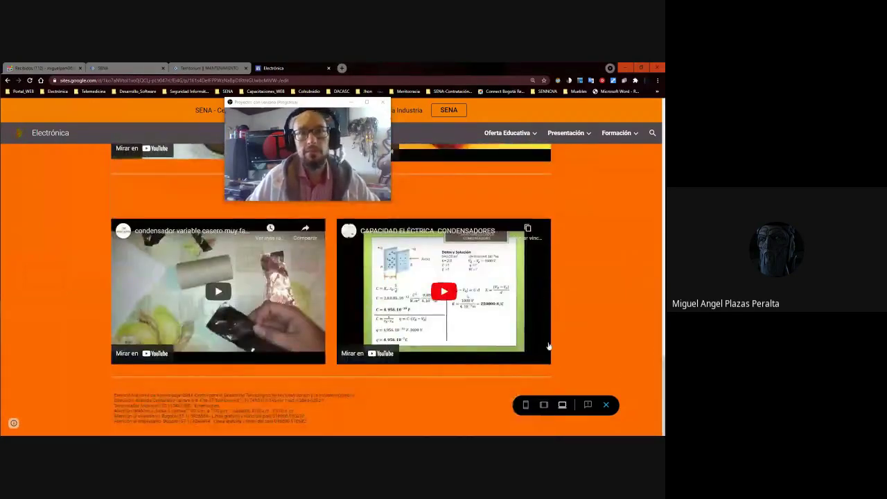
pyautogui.scroll(10, 544, 342)
pyautogui.scroll(-8, 544, 339)
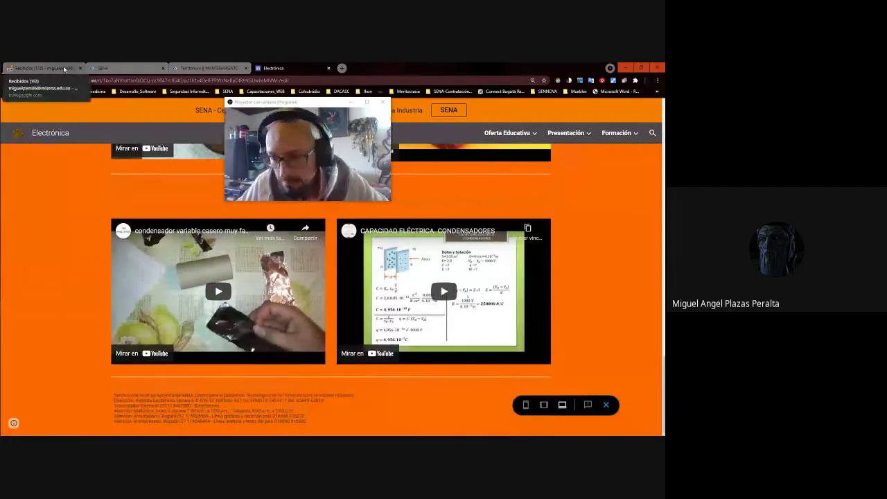
pyautogui.moveTo(600, 137)
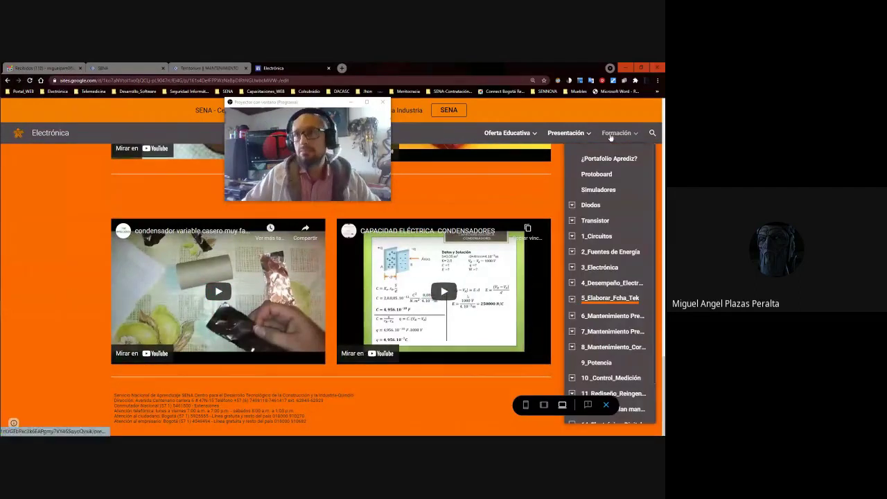
pyautogui.scroll(-2, 611, 374)
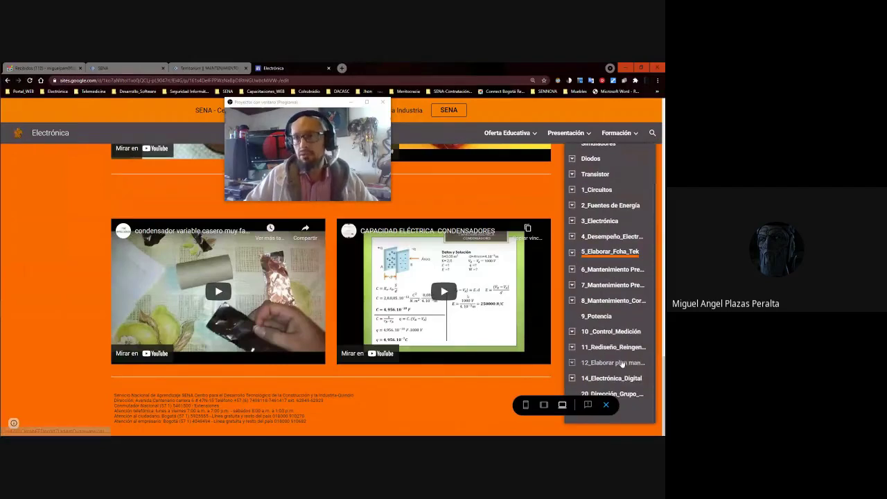
pyautogui.click(625, 366)
# Expand the sub-pages of 14_Electrónica_Digital and load the Formación landing page.
pyautogui.moveTo(624, 130)
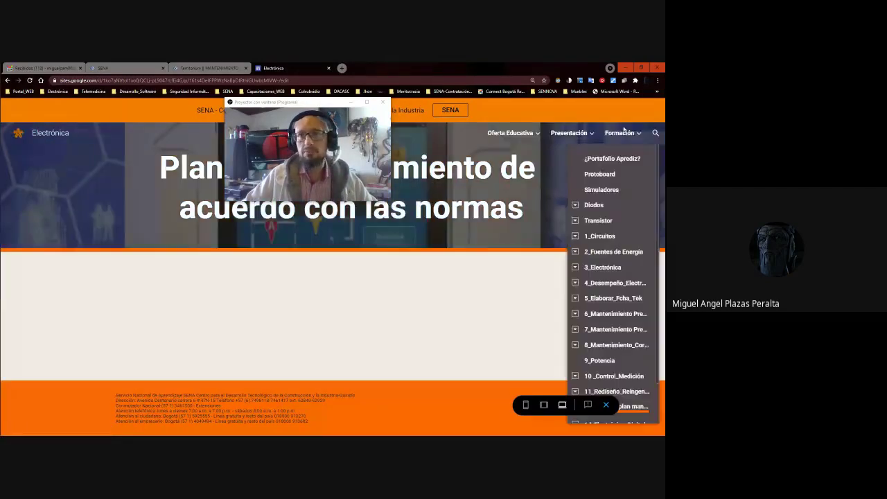
pyautogui.scroll(-2, 647, 351)
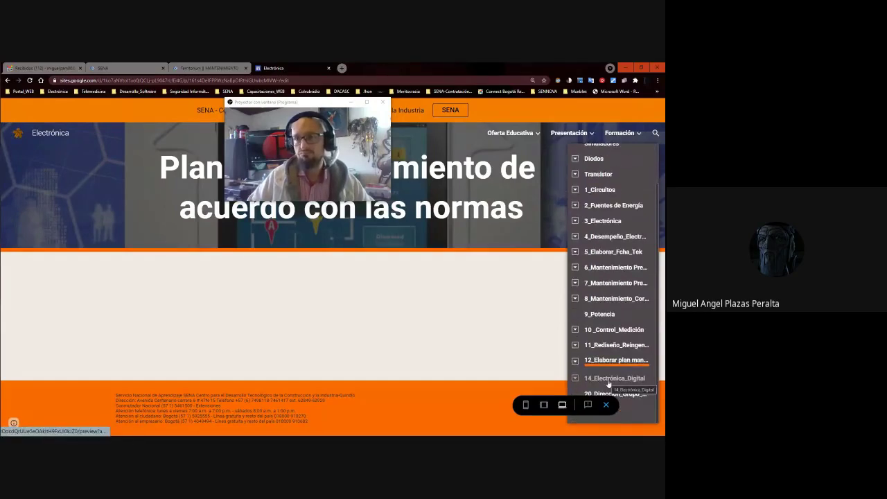
pyautogui.click(160, 296)
pyautogui.click(162, 296)
pyautogui.moveTo(272, 107); pyautogui.dragTo(427, 95)
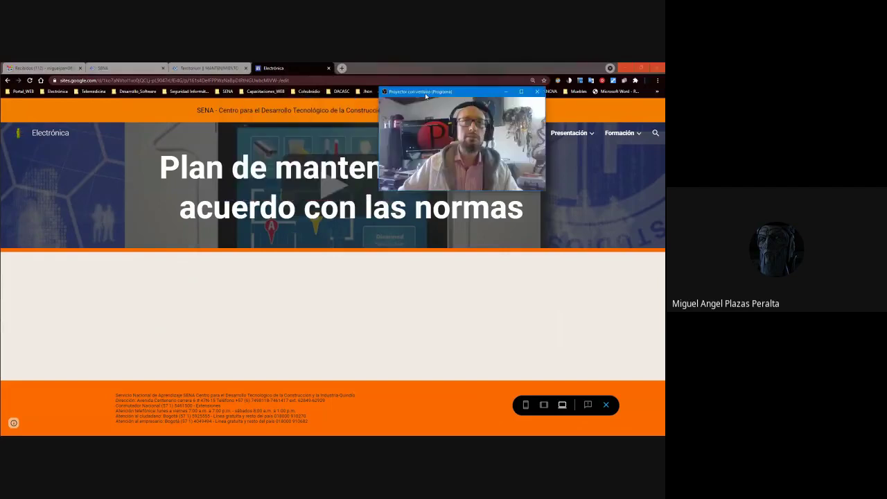
pyautogui.scroll(-1, 622, 315)
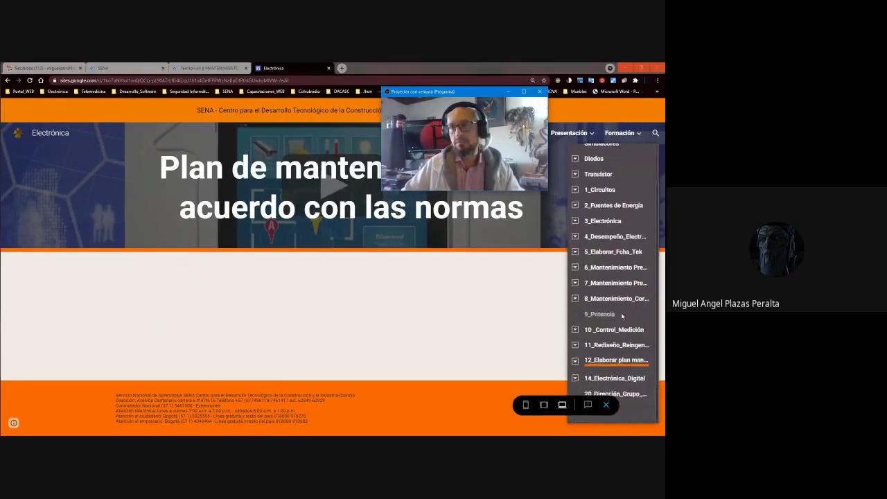
pyautogui.click(575, 378)
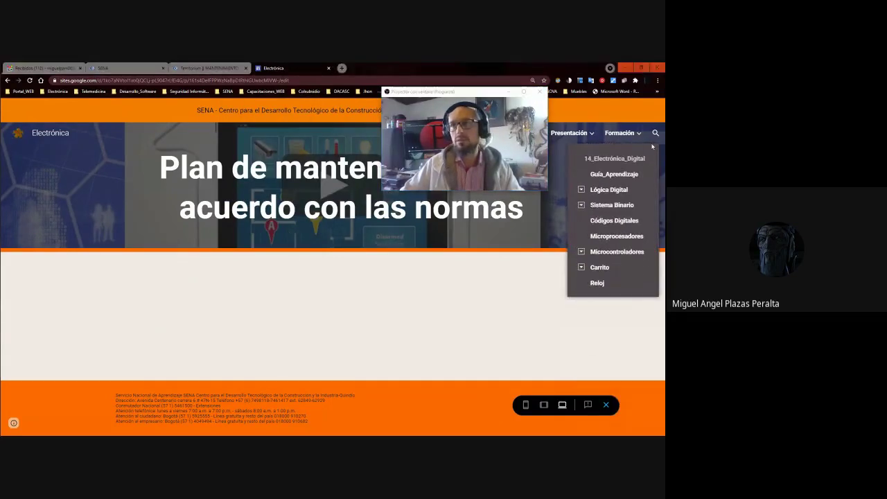
pyautogui.click(628, 137)
# Scroll the Formación menu and expand the sub-pages of course 12.
pyautogui.moveTo(628, 136)
pyautogui.scroll(-1, 631, 237)
pyautogui.scroll(-1, 630, 237)
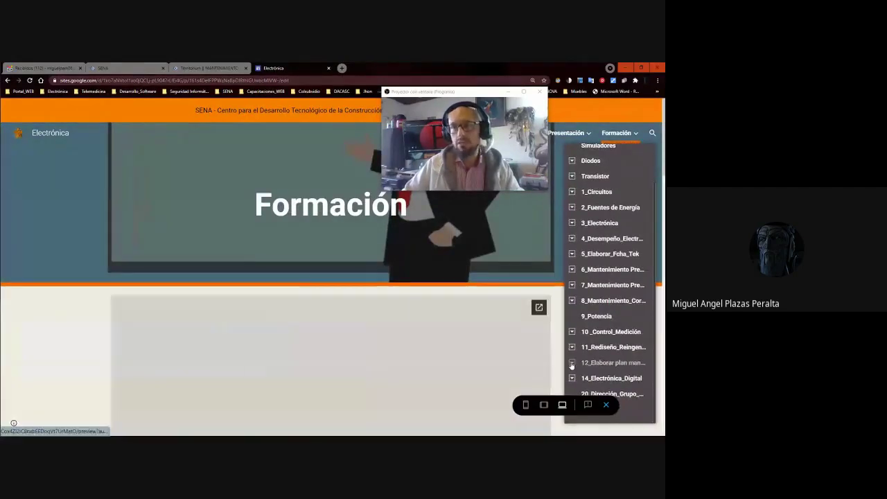
pyautogui.click(589, 363)
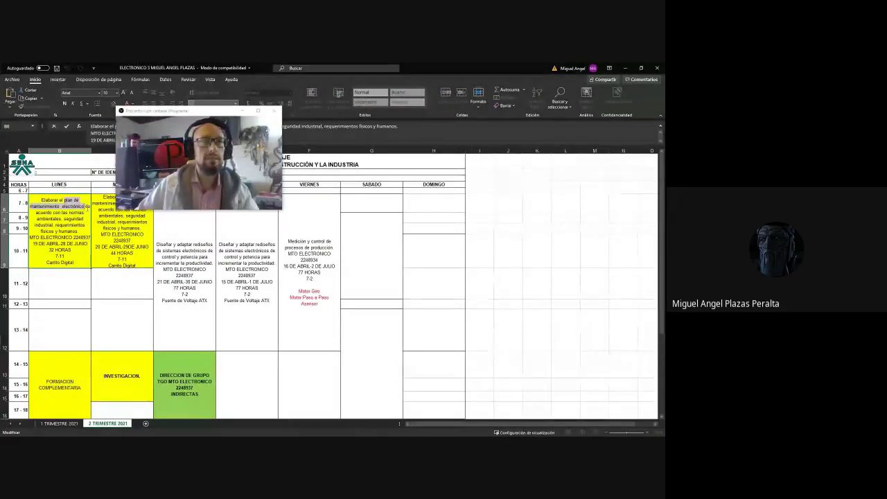
# Return from the Excel schedule to the Chrome Sites editor with the course wording copied.
pyautogui.hotkey('alt', 'Tab')
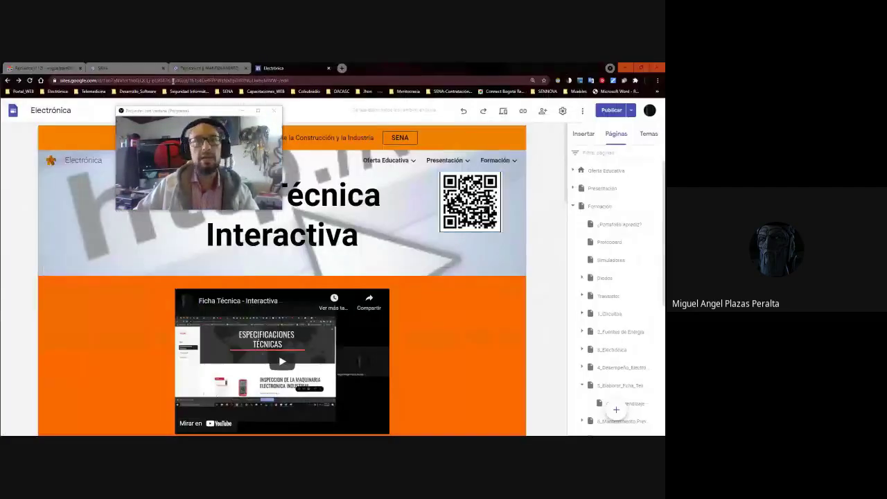
# Paste the course name into the header title on a new 'Plan de mantenimiento' line, removing 'electrónico'.
pyautogui.moveTo(199, 111); pyautogui.dragTo(507, 116)
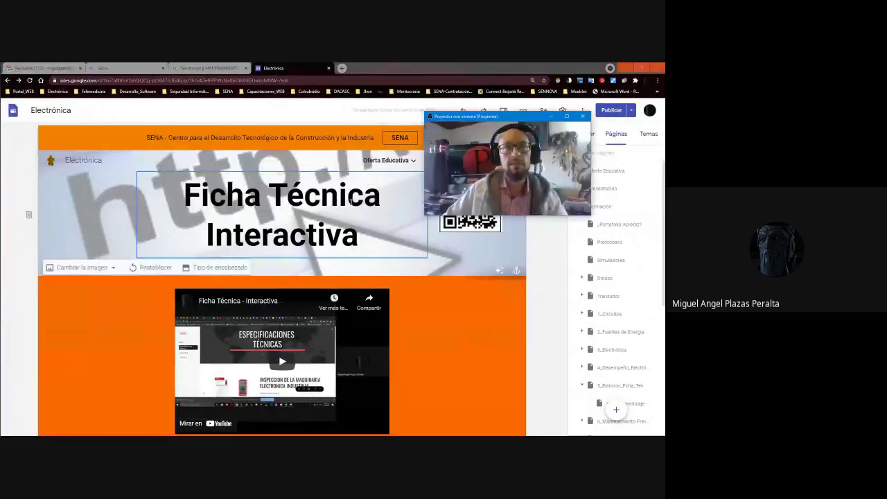
pyautogui.click(397, 200)
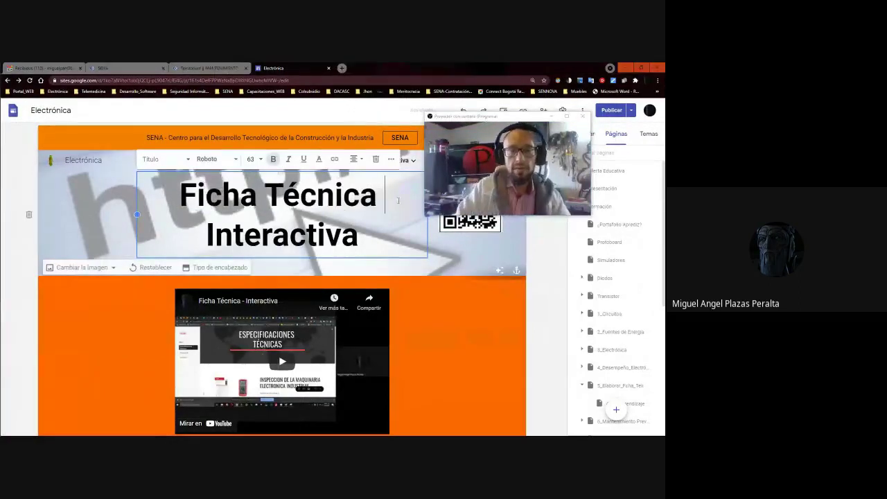
pyautogui.write('plan de mantenimiento electrónico')
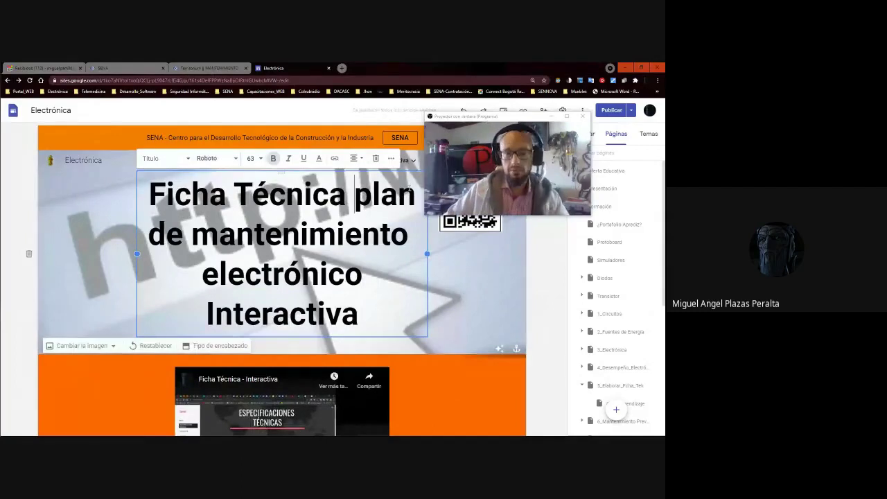
pyautogui.click(354, 195)
pyautogui.press('Return')
pyautogui.write('P')
pyautogui.press('Delete')
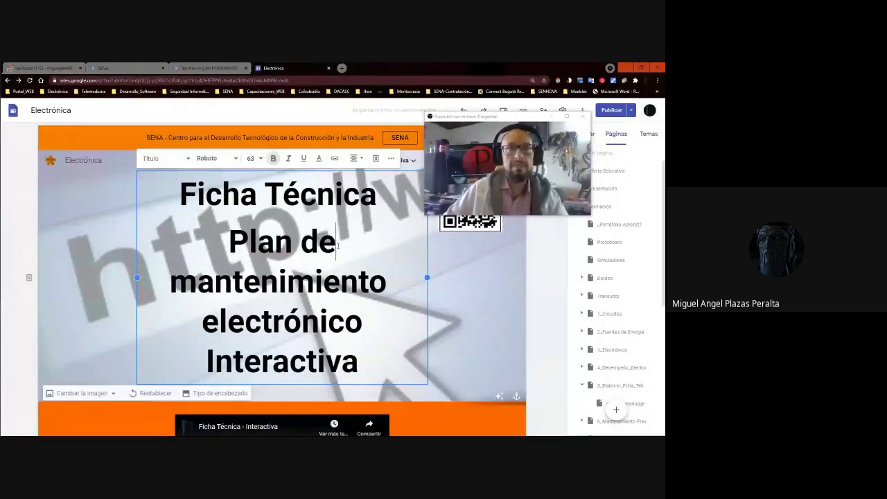
pyautogui.click(392, 251)
pyautogui.press('Delete')
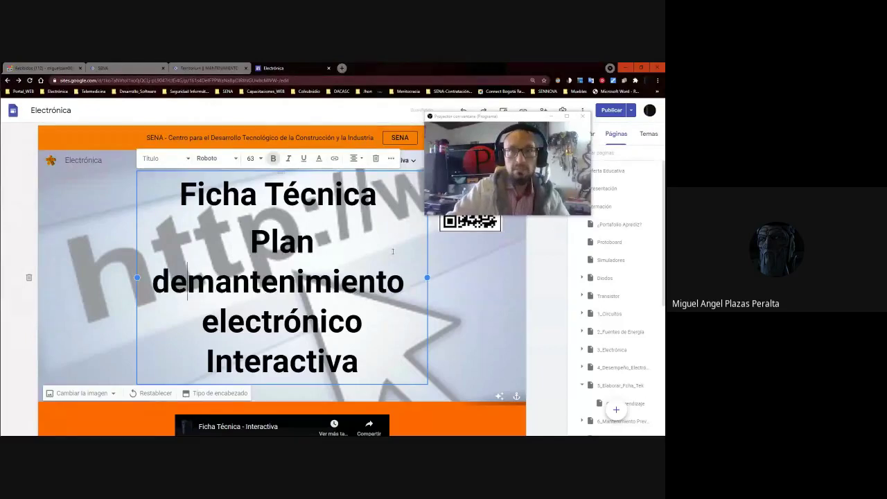
pyautogui.moveTo(368, 324); pyautogui.dragTo(206, 324)
pyautogui.press('Delete')
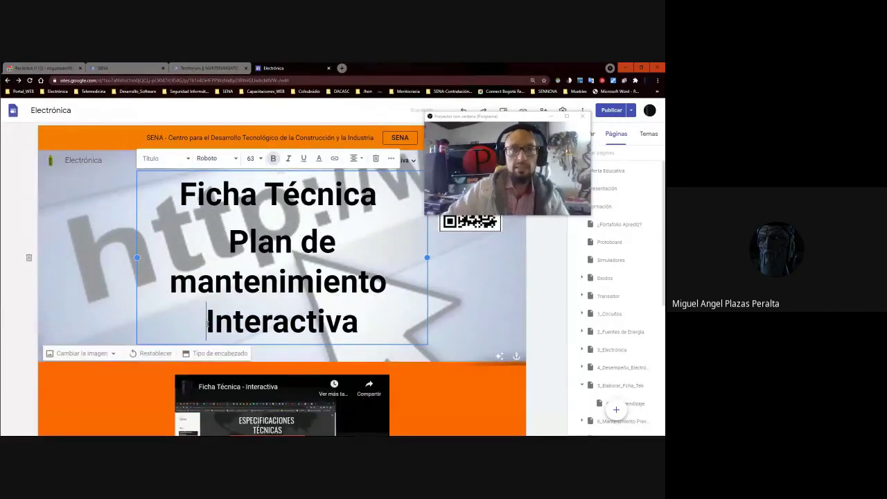
# Widen the title box on both sides so 'Plan de mantenimiento' fits on one line.
pyautogui.click(228, 243)
pyautogui.moveTo(137, 257); pyautogui.dragTo(99, 258)
pyautogui.moveTo(427, 257); pyautogui.dragTo(492, 257)
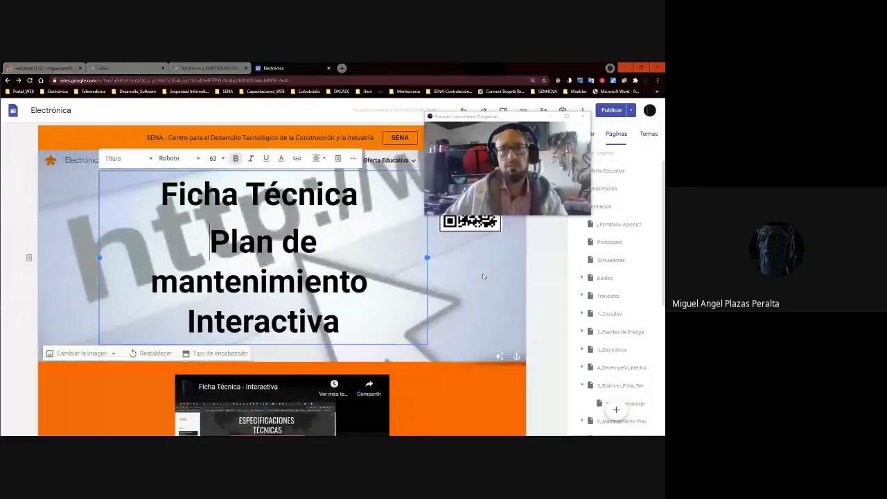
pyautogui.moveTo(425, 257); pyautogui.dragTo(505, 260)
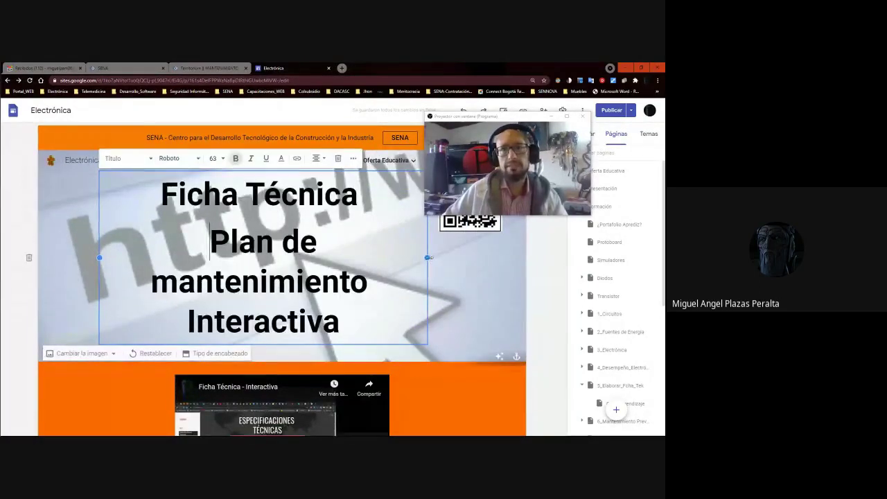
pyautogui.click(270, 269)
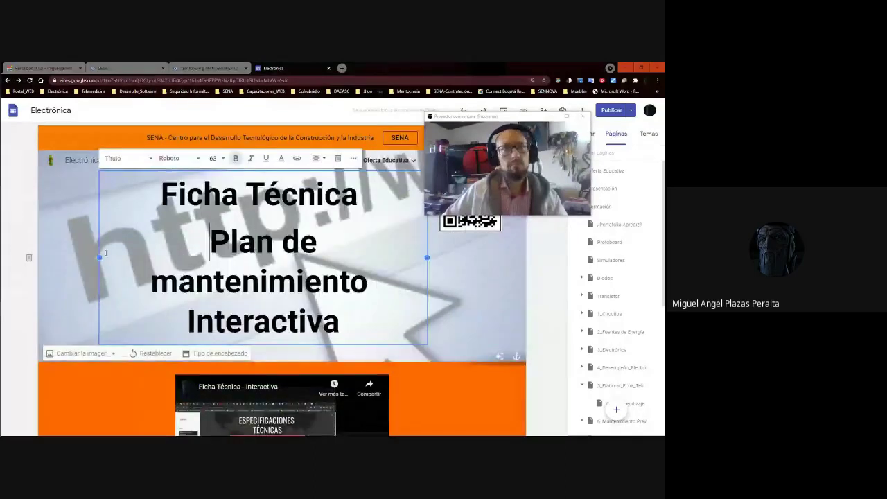
pyautogui.moveTo(100, 257); pyautogui.dragTo(62, 237)
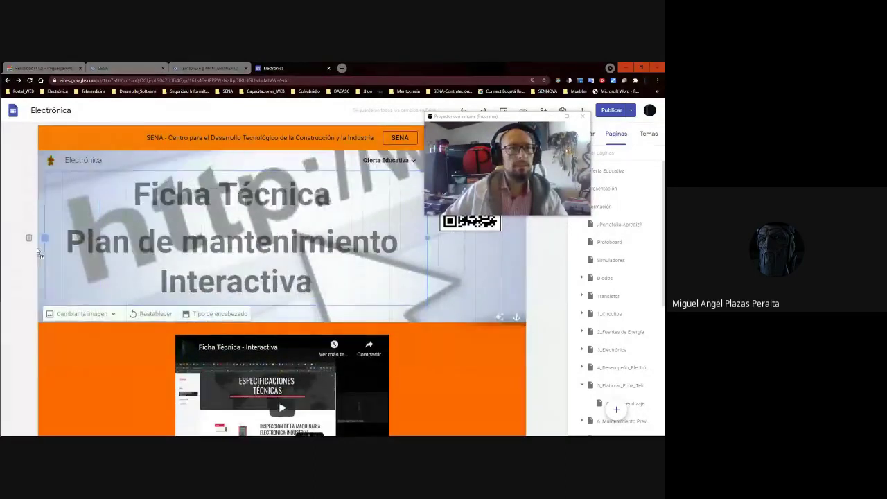
pyautogui.moveTo(503, 116); pyautogui.dragTo(586, 367)
pyautogui.click(463, 216)
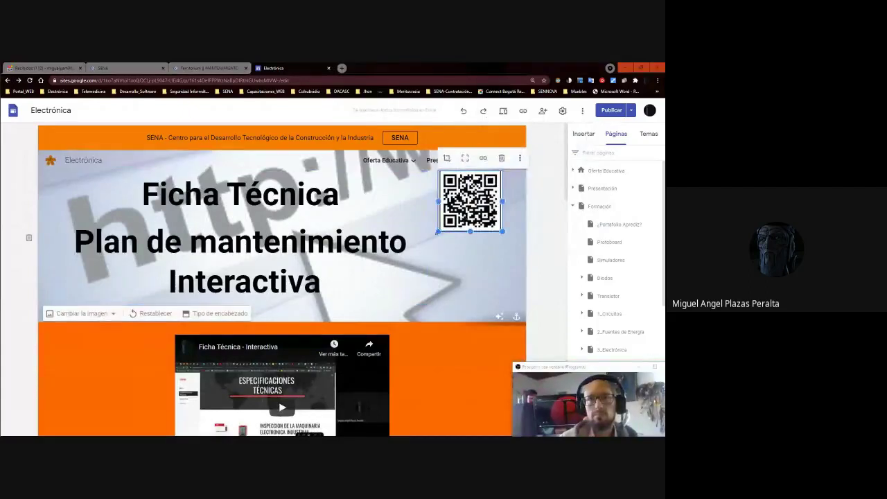
# Publish the site with the new three-line header title from the review page.
pyautogui.click(420, 237)
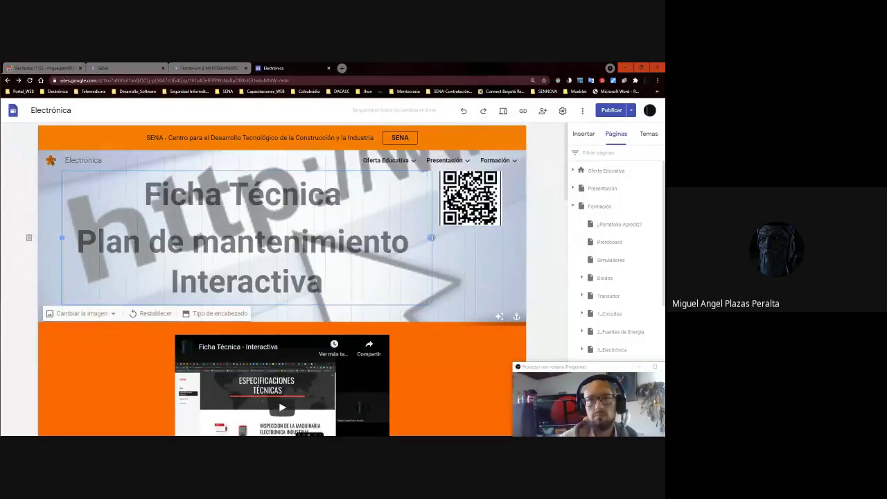
pyautogui.click(610, 110)
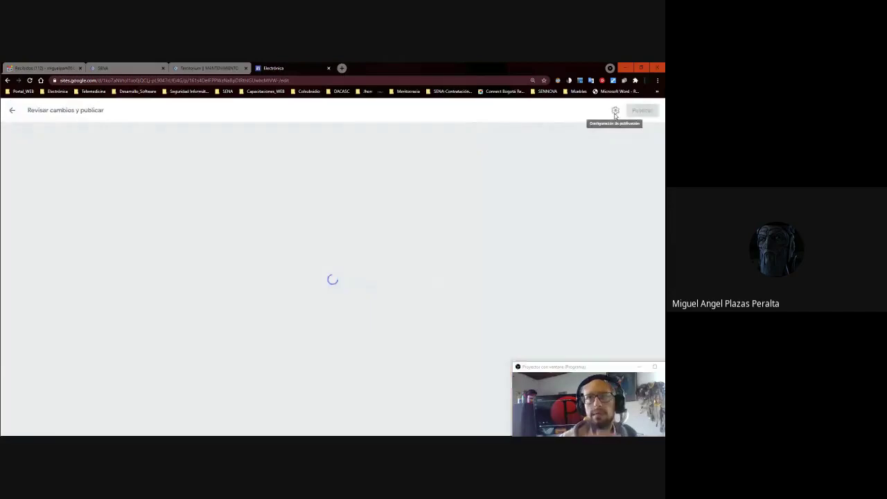
pyautogui.click(640, 110)
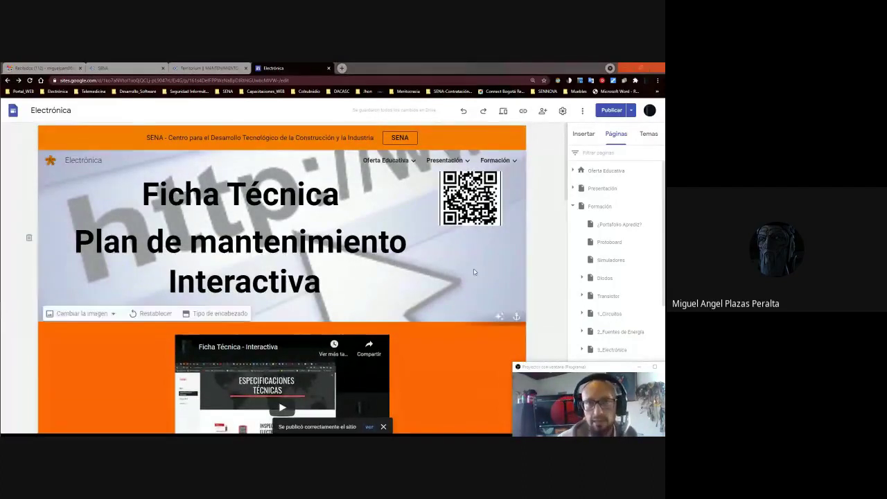
pyautogui.scroll(-15, 474, 270)
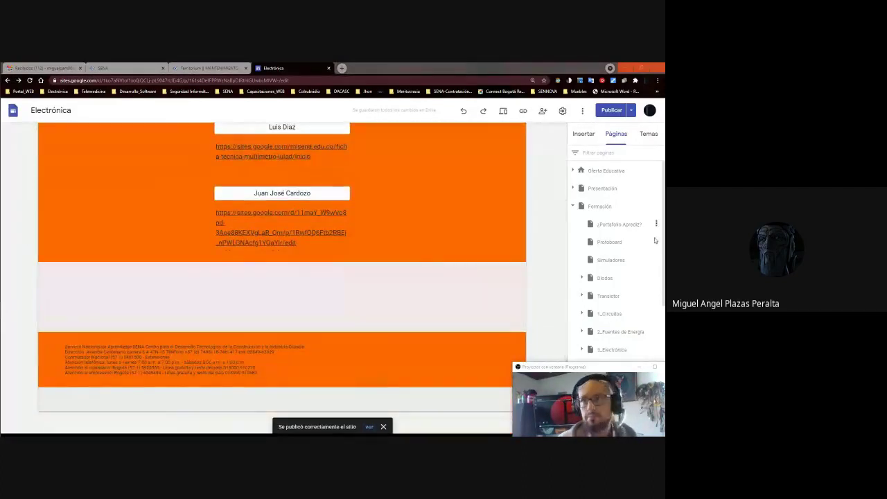
# Insert a button labelled with the second student's name, linked to their site address.
pyautogui.click(584, 134)
pyautogui.click(598, 288)
pyautogui.click(284, 282)
pyautogui.hotkey('ctrl', 'v')
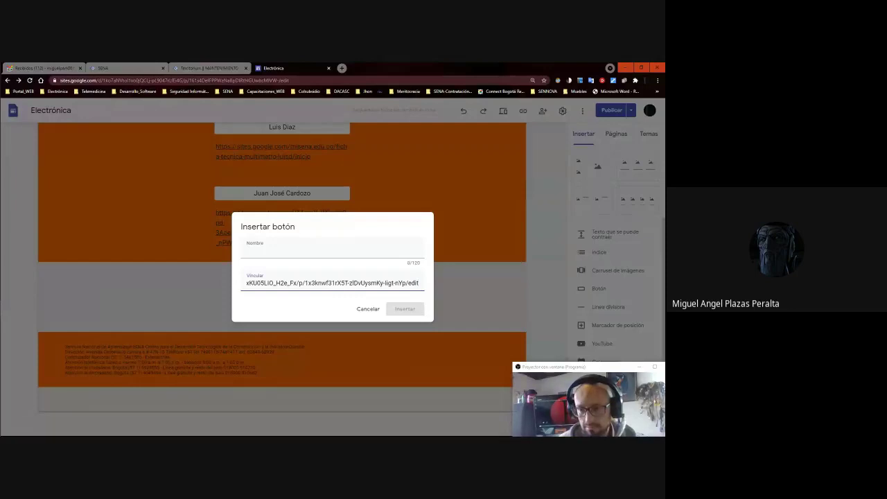
pyautogui.hotkey('alt', 'Tab')
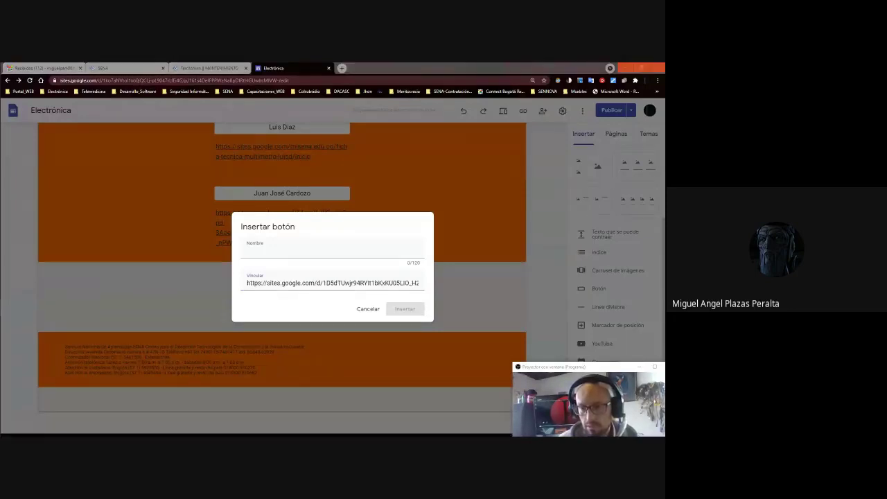
pyautogui.click(308, 253)
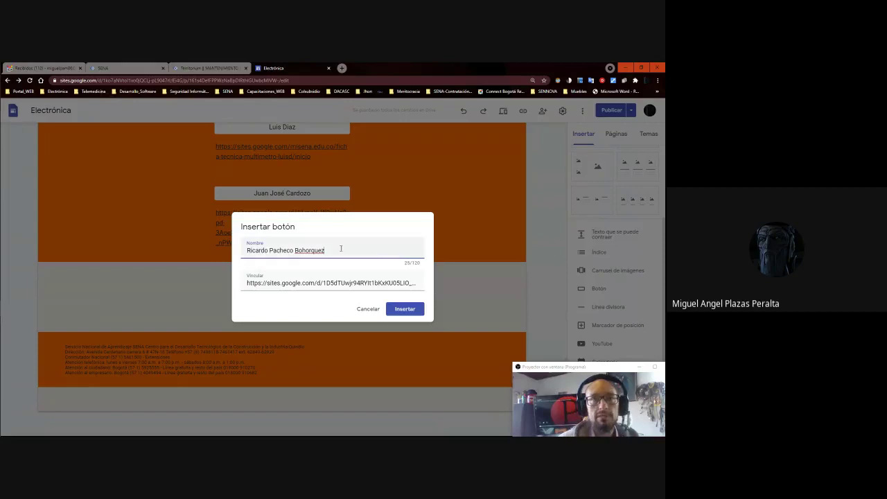
pyautogui.click(404, 308)
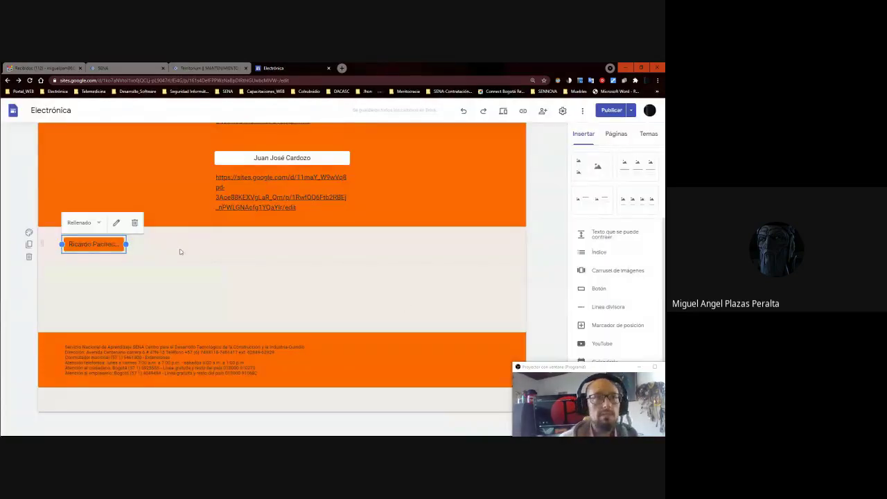
# Add a text box below the button showing the student's site address as a link.
pyautogui.doubleClick(174, 247)
pyautogui.click(182, 249)
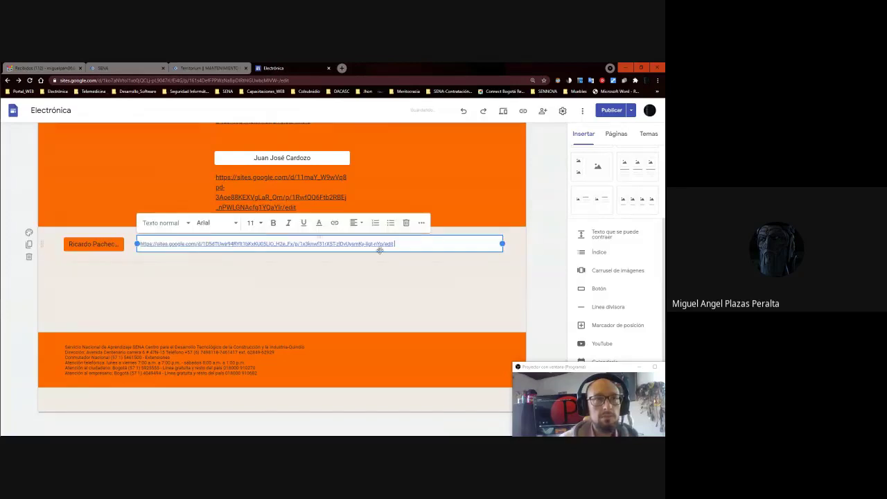
pyautogui.click(334, 222)
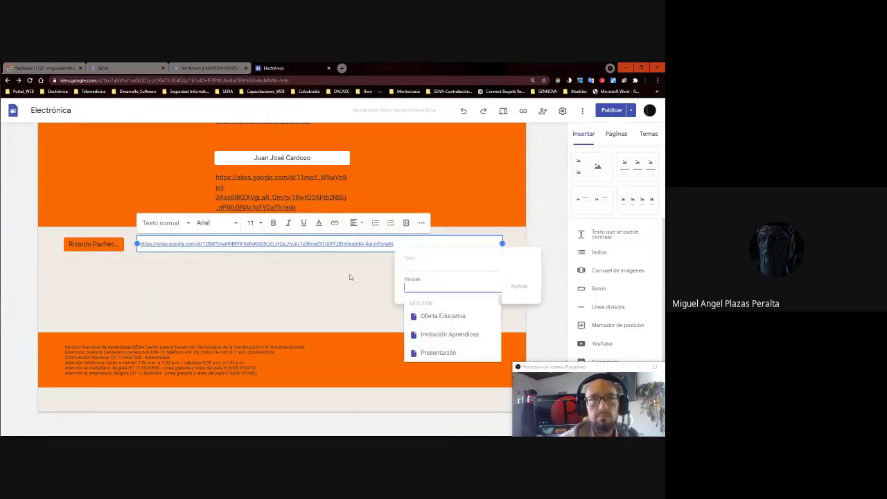
pyautogui.click(431, 266)
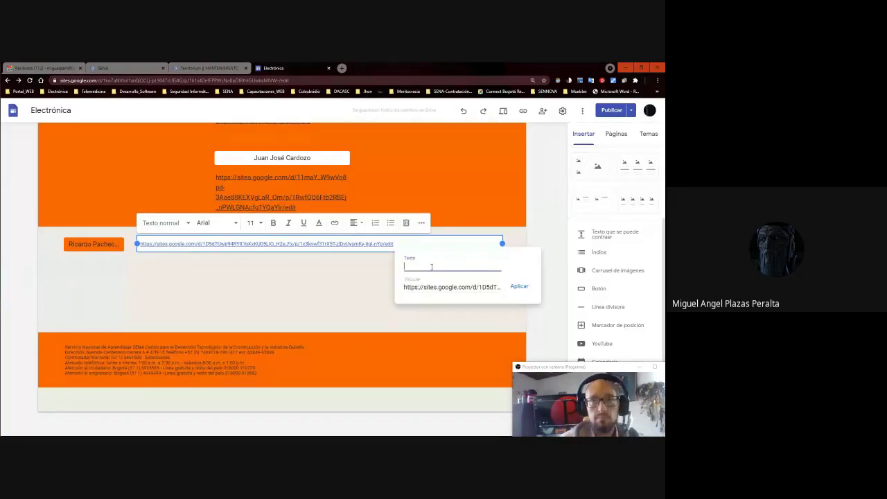
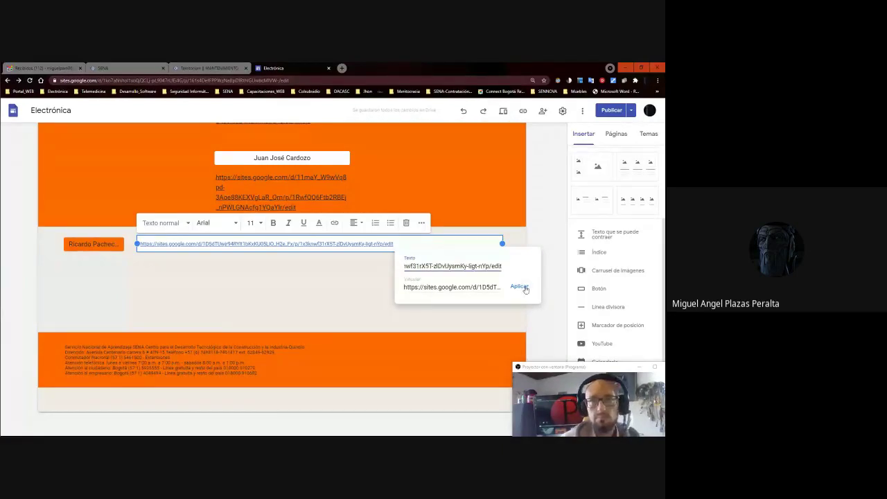
pyautogui.click(518, 286)
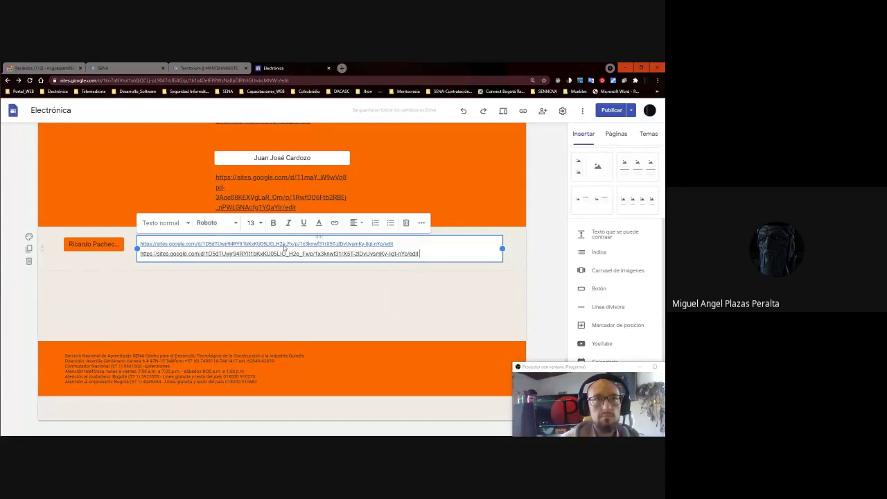
pyautogui.click(31, 289)
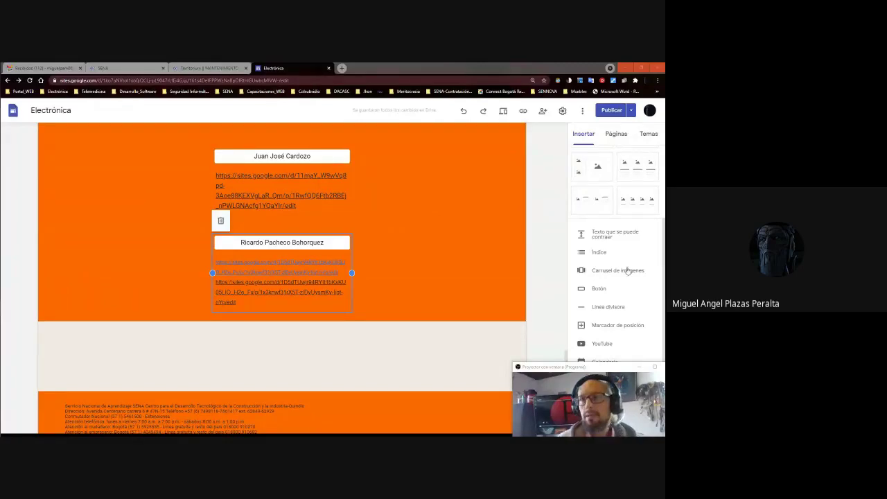
# Insert a button with the third student's full name, linked to their site address.
pyautogui.click(605, 292)
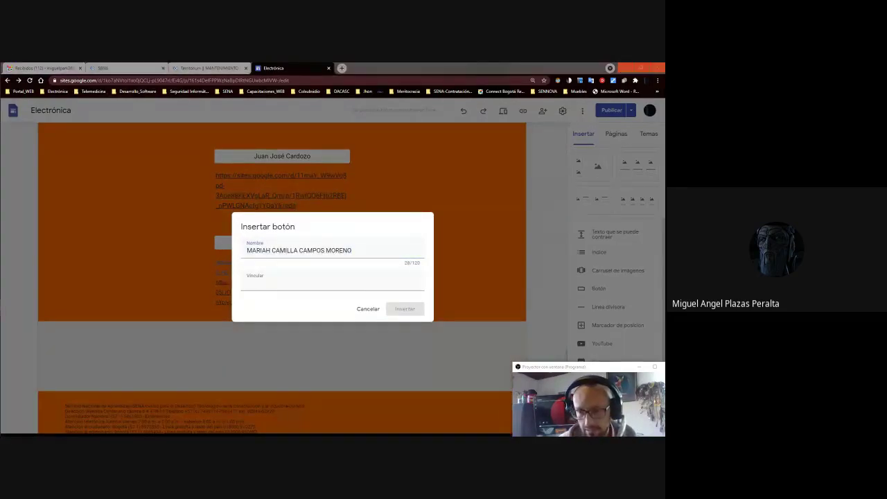
pyautogui.click(305, 284)
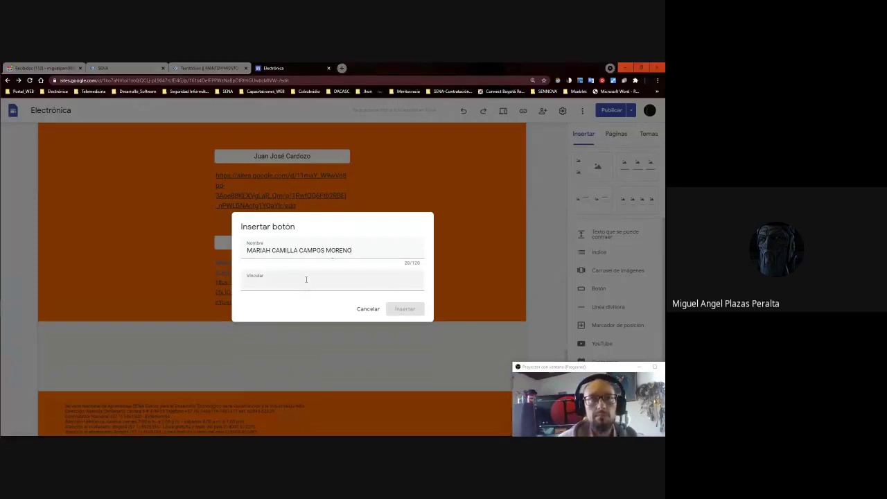
pyautogui.hotkey('ctrl', 'v')
pyautogui.click(405, 309)
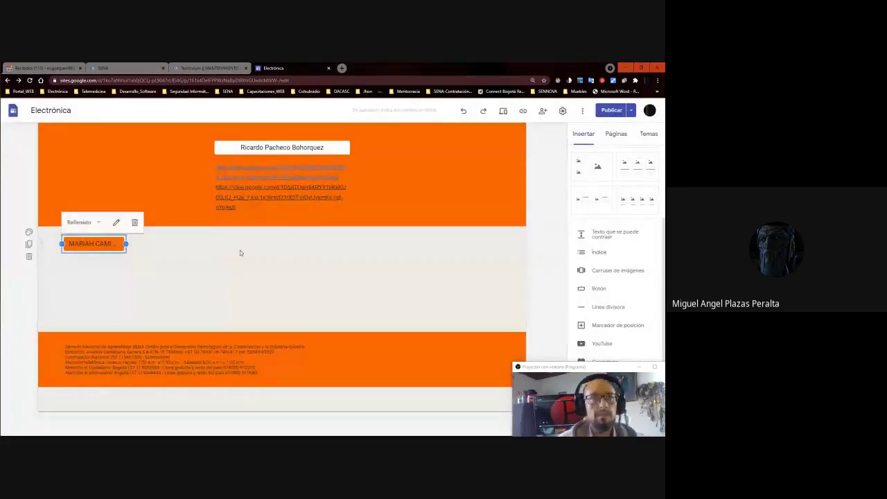
# Add a text box beside the button containing a link to the student's site.
pyautogui.doubleClick(239, 250)
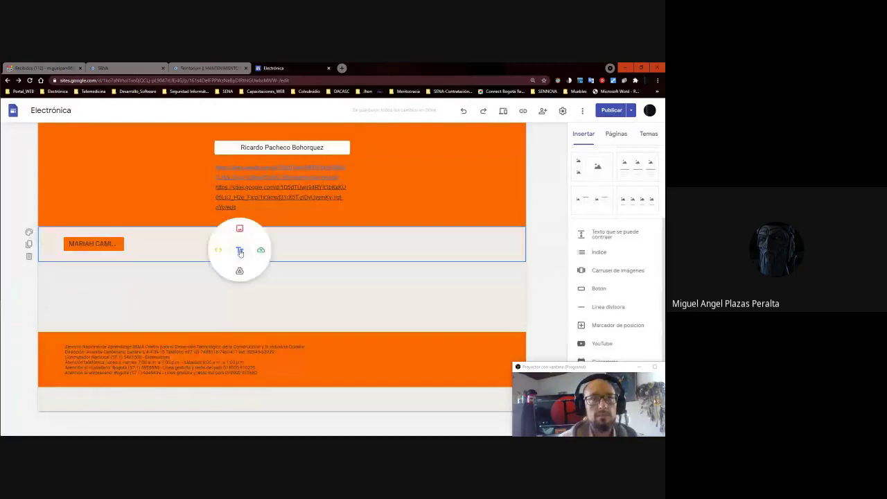
pyautogui.click(240, 229)
pyautogui.write('https://sites.google.com/misena.edu.co/ficha-tecnica-multimetro-11250/mult%C3%ADmetro/especificaciones-t%C3%A9cnicas?authuser=0')
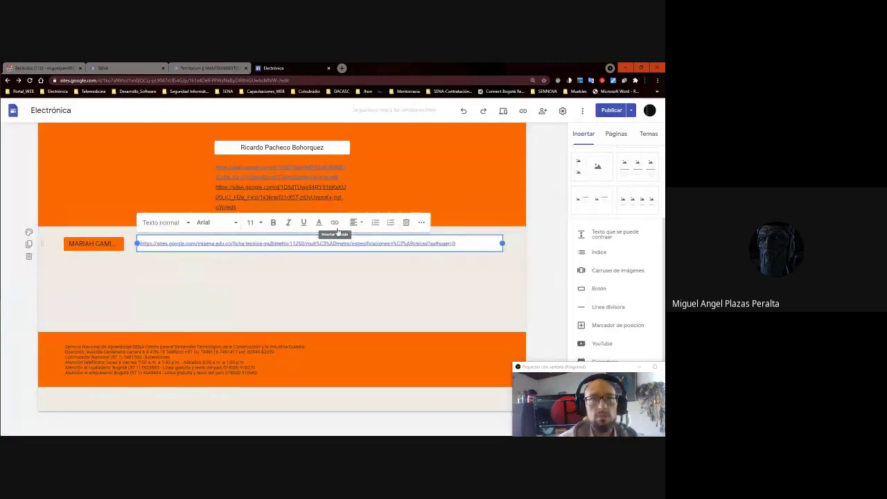
pyautogui.hotkey('ctrl', 'a')
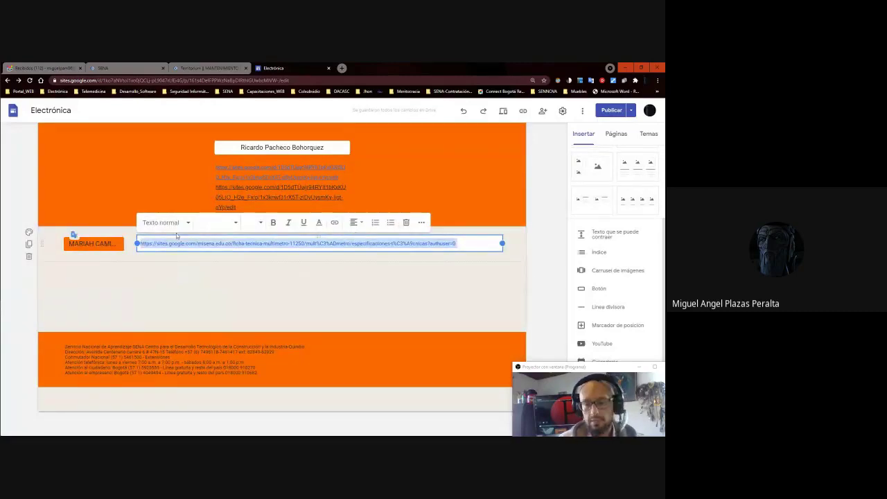
pyautogui.press('BackSpace')
pyautogui.click(334, 222)
pyautogui.hotkey('ctrl', 'v')
pyautogui.click(263, 287)
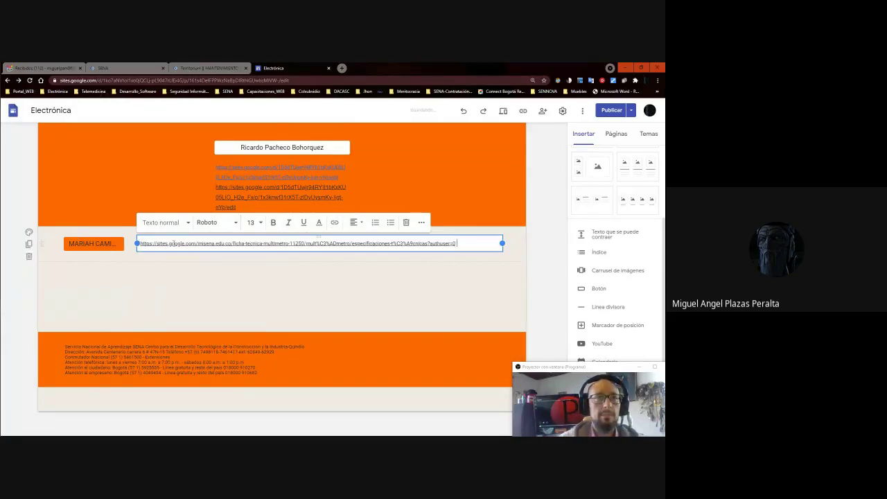
# Move the link under the button, widen the block, and set the section background to Énfasis 2.
pyautogui.moveTo(177, 238); pyautogui.dragTo(253, 248)
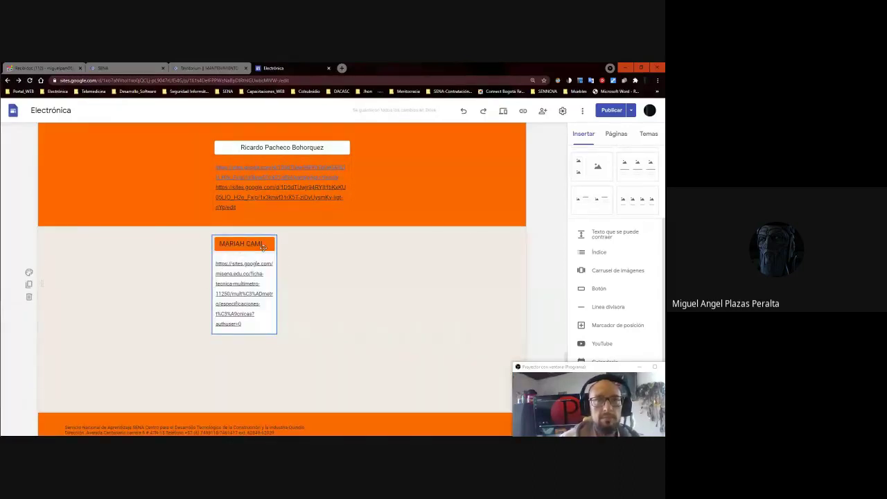
pyautogui.moveTo(276, 284); pyautogui.dragTo(352, 283)
pyautogui.click(29, 251)
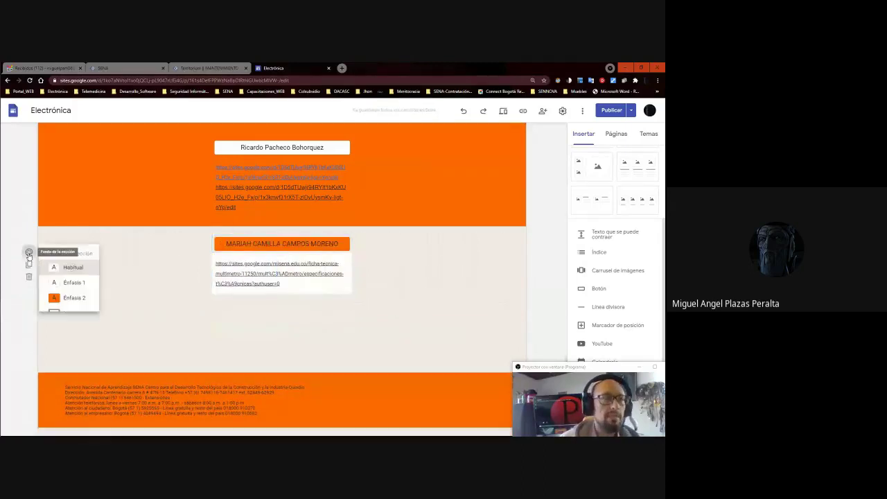
pyautogui.click(78, 299)
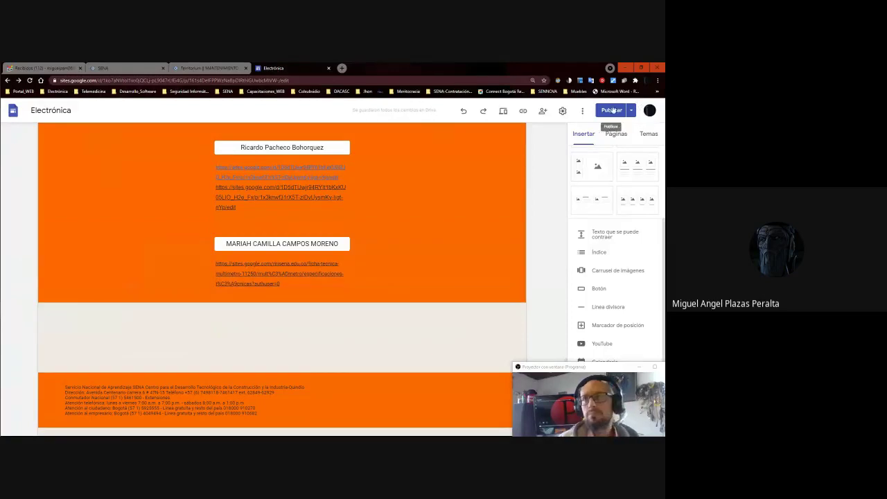
# Publish the updated site from the review page, then return to the Excel schedule.
pyautogui.click(611, 110)
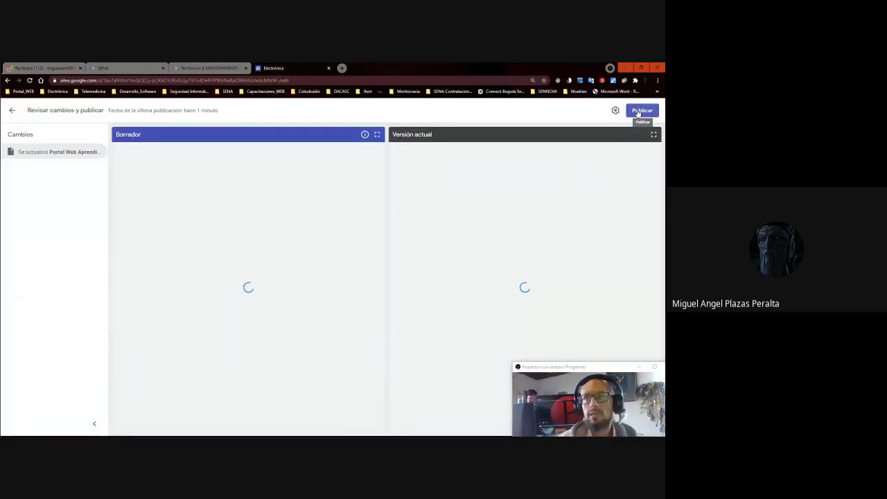
pyautogui.click(641, 110)
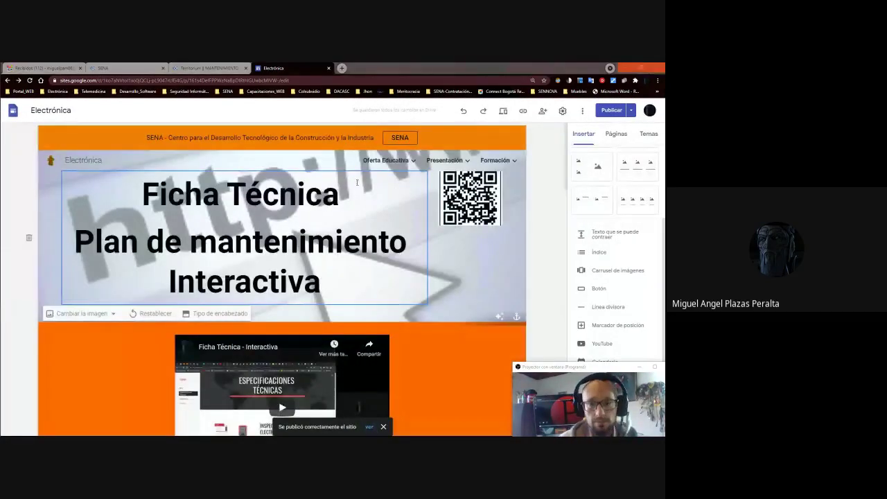
pyautogui.hotkey('alt', 'Tab')
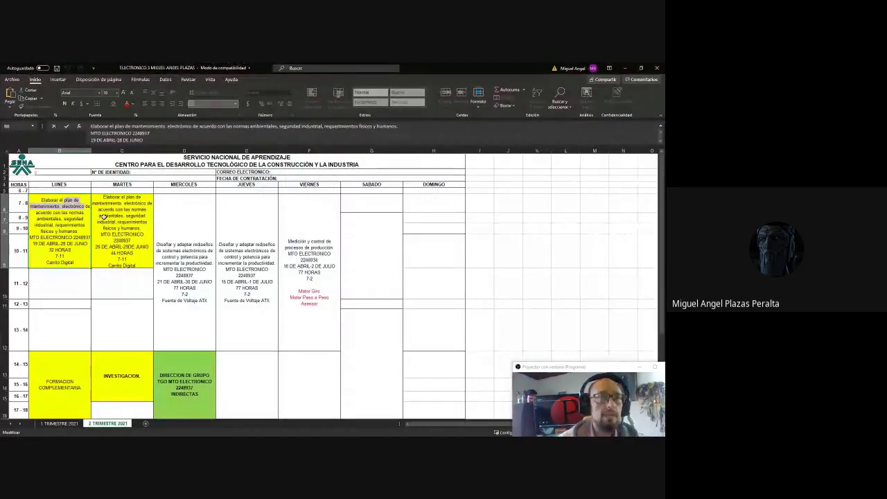
pyautogui.click(104, 217)
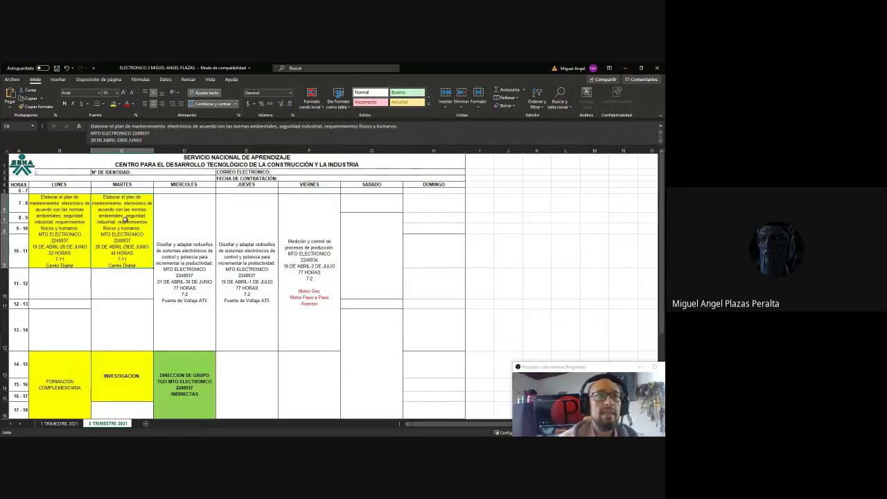
pyautogui.doubleClick(124, 219)
pyautogui.moveTo(132, 213); pyautogui.dragTo(118, 219)
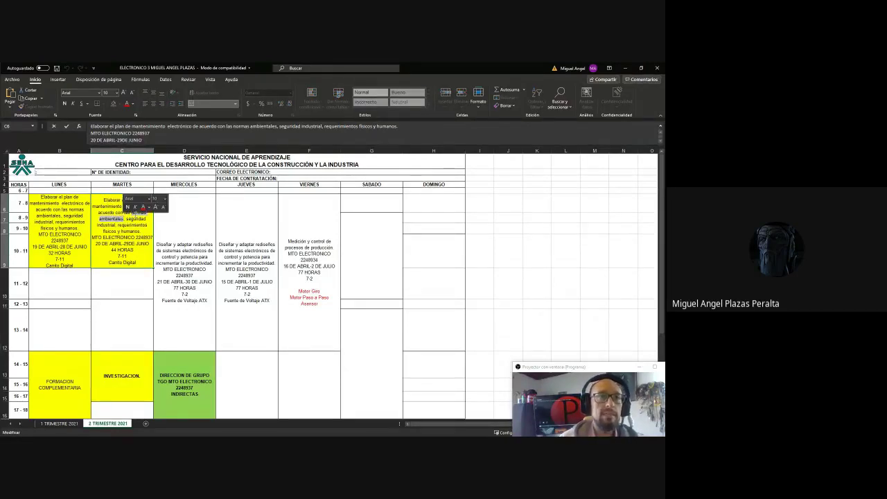
pyautogui.press('ctrl')
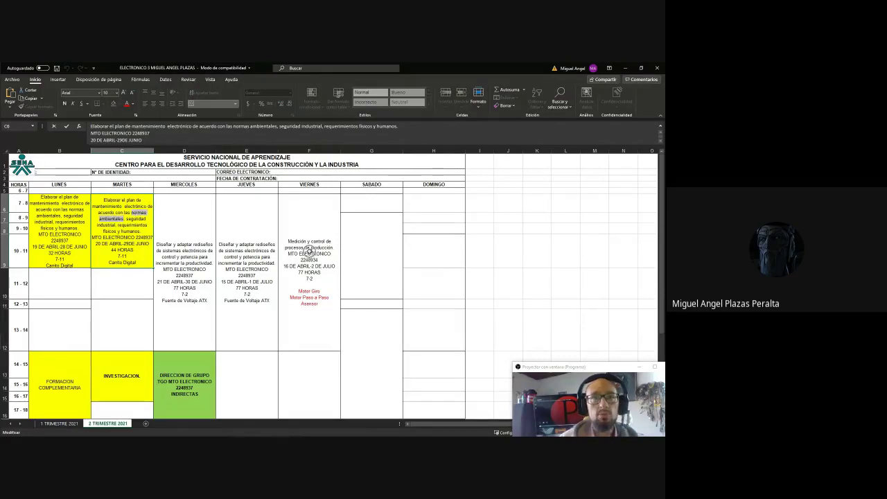
pyautogui.scroll(-5, 310, 251)
pyautogui.scroll(5, 310, 252)
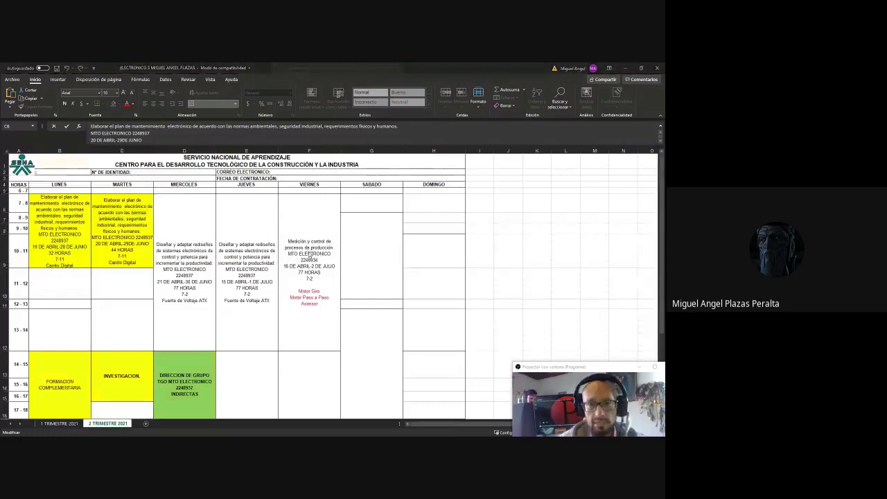
pyautogui.hotkey('alt', 'Tab')
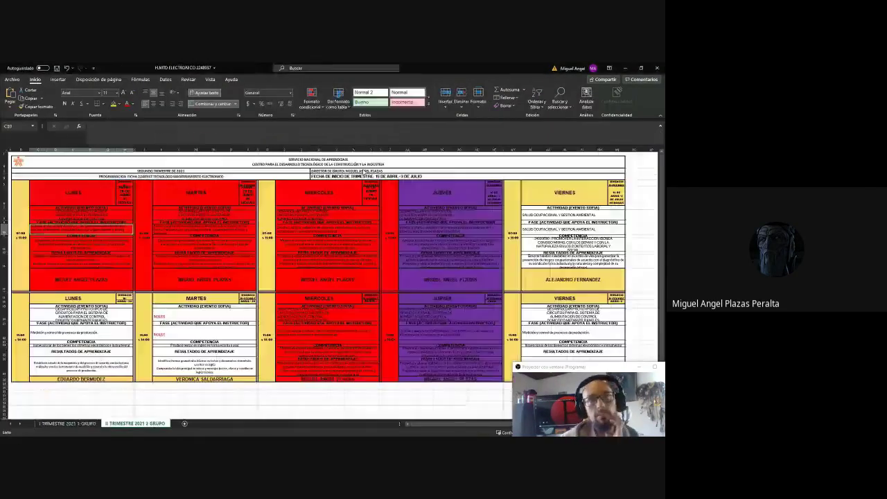
pyautogui.moveTo(605, 374); pyautogui.dragTo(314, 236)
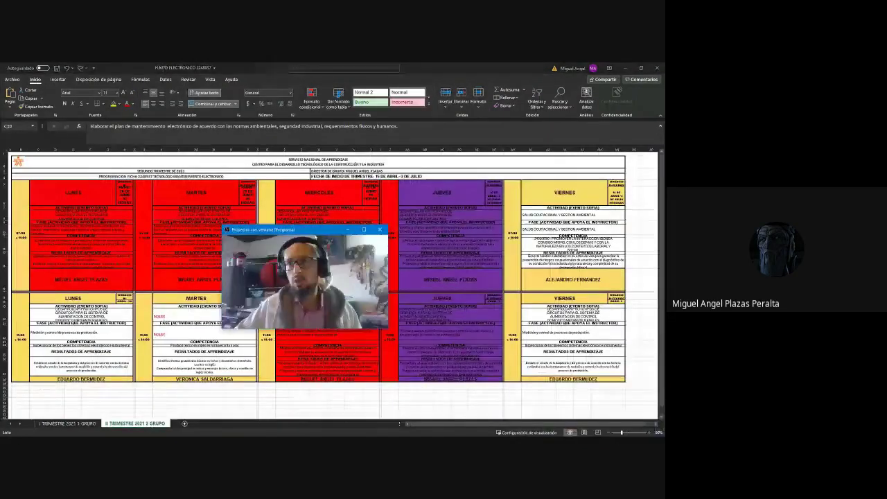
pyautogui.click(449, 423)
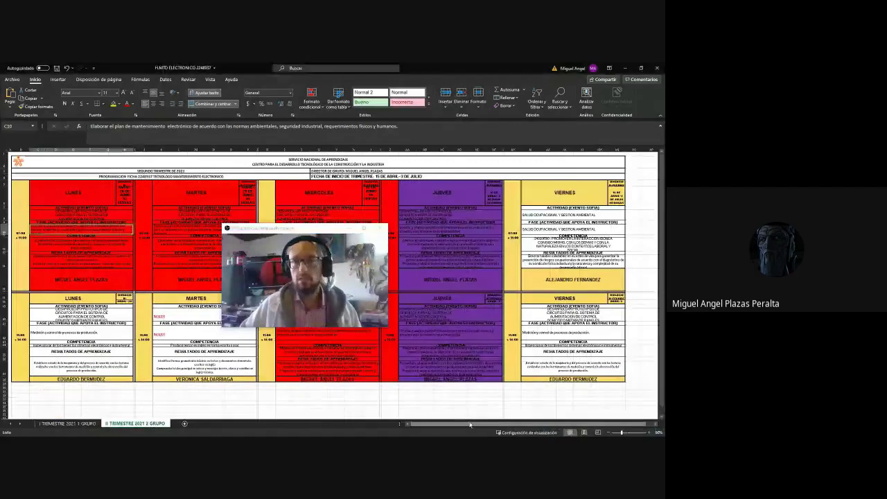
pyautogui.click(578, 214)
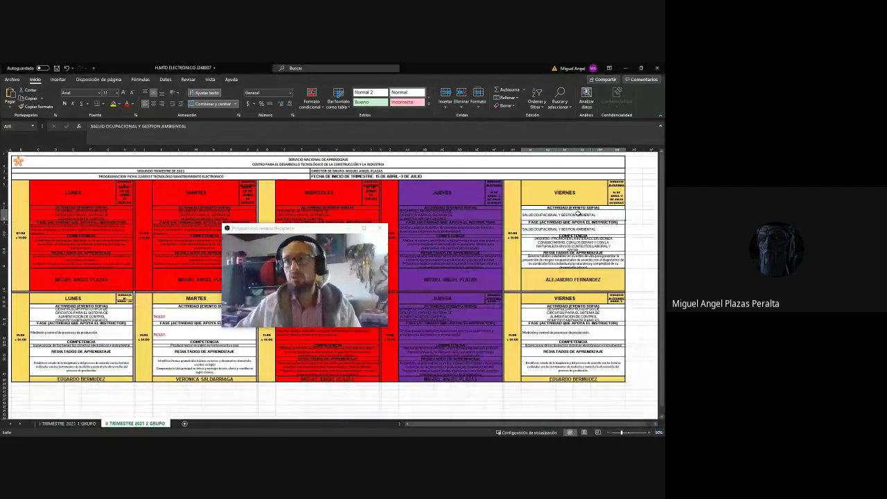
pyautogui.click(648, 434)
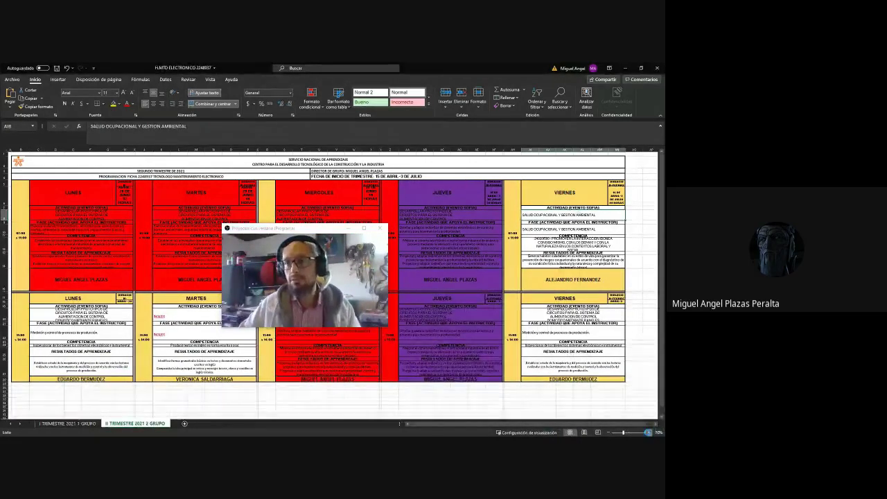
pyautogui.click(647, 434)
pyautogui.click(647, 434)
pyautogui.click(648, 434)
pyautogui.scroll(2, 565, 215)
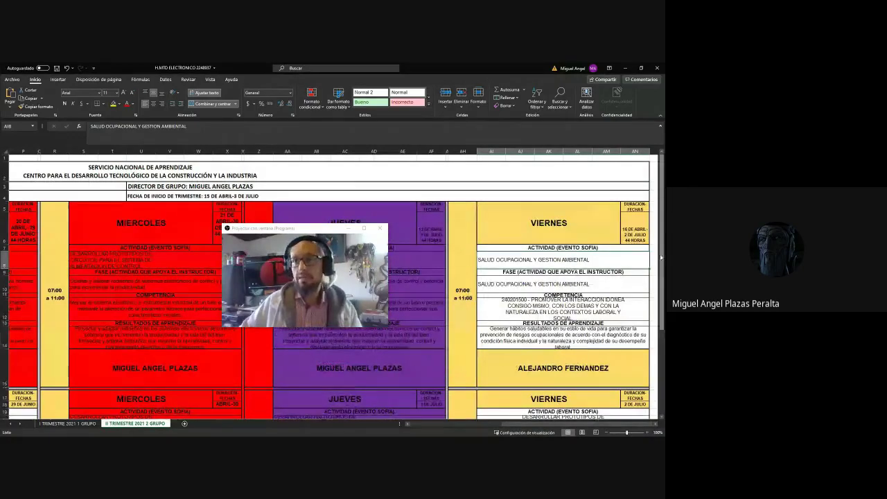
pyautogui.scroll(-1, 634, 256)
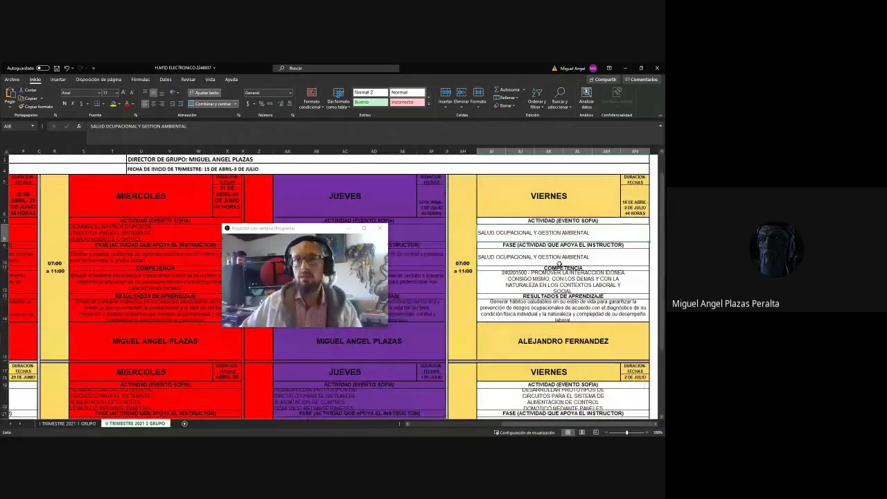
pyautogui.click(625, 68)
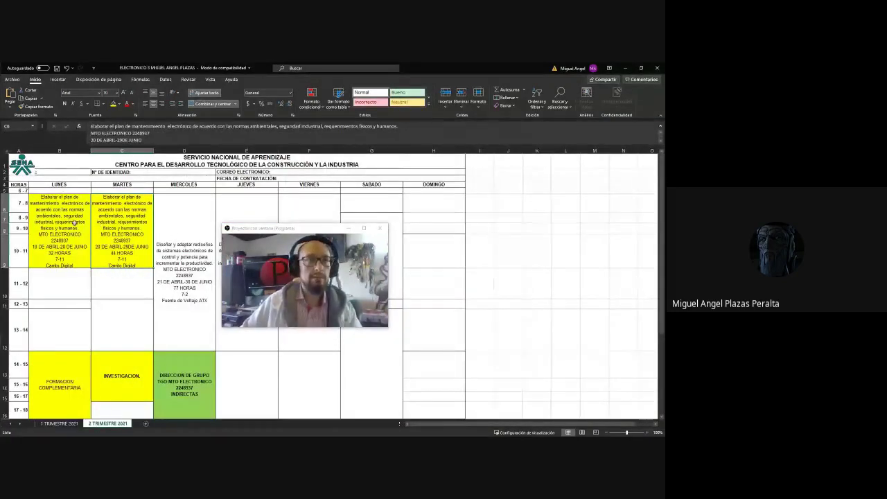
pyautogui.moveTo(301, 236); pyautogui.dragTo(495, 234)
pyautogui.click(240, 210)
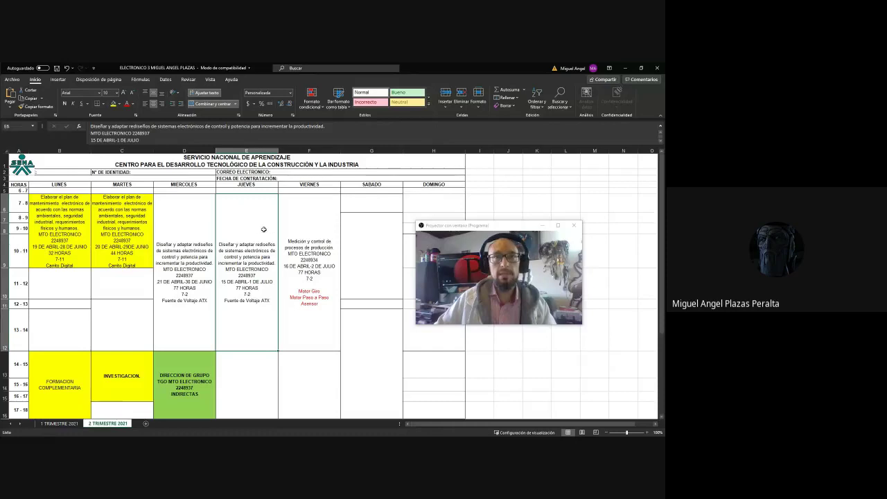
pyautogui.click(624, 68)
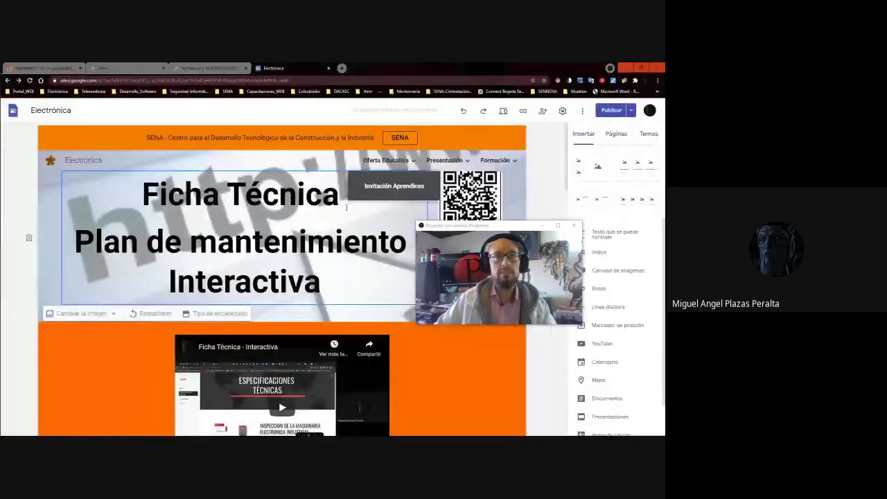
# Delete the leftover three-line URL under the student's button and republish the site.
pyautogui.scroll(-5, 340, 218)
pyautogui.scroll(-5, 340, 218)
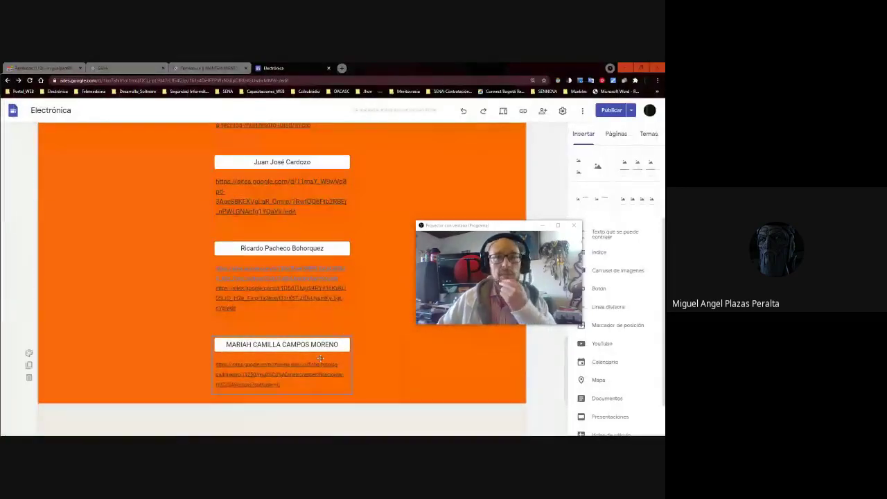
pyautogui.click(284, 296)
pyautogui.click(299, 270)
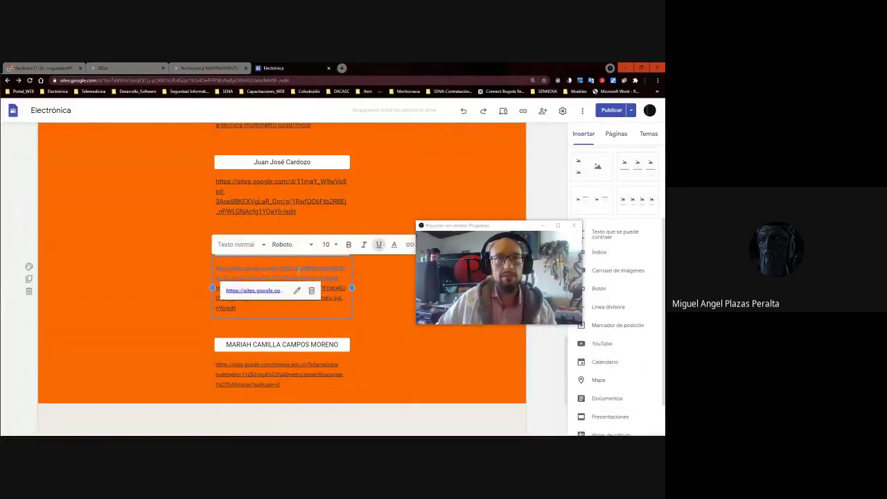
pyautogui.click(297, 292)
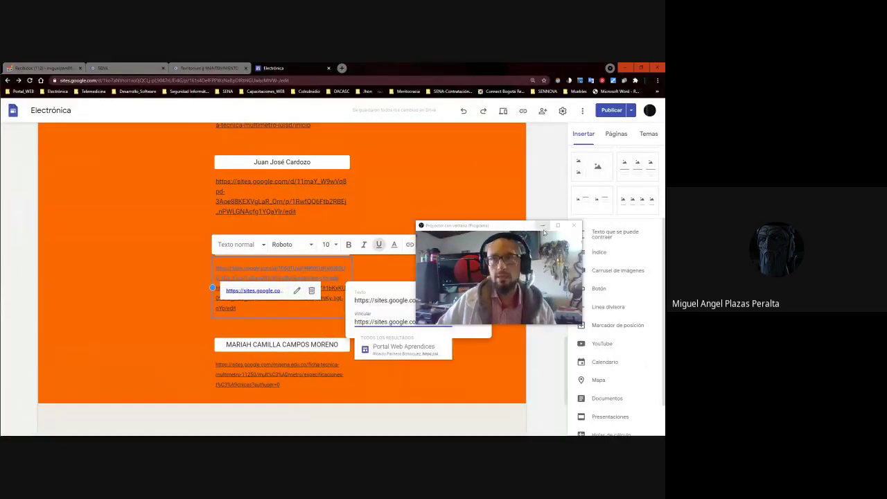
pyautogui.click(335, 279)
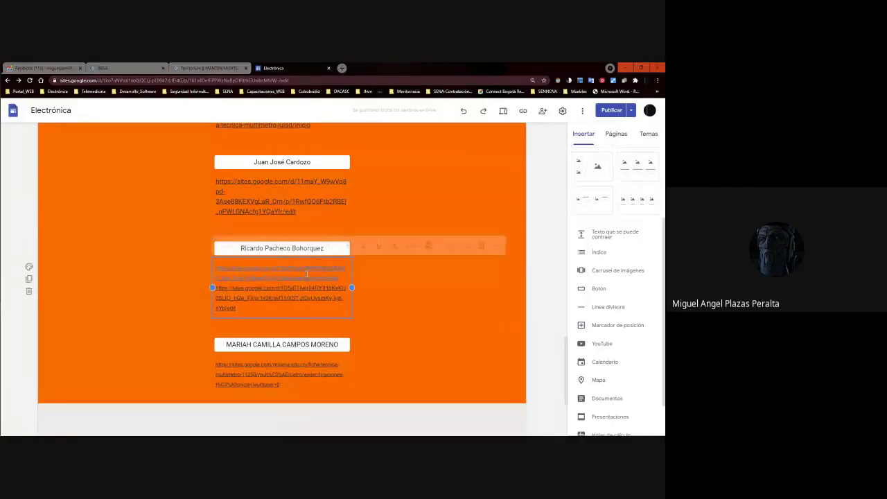
pyautogui.moveTo(281, 277); pyautogui.dragTo(311, 278)
pyautogui.moveTo(215, 287); pyautogui.dragTo(291, 308)
pyautogui.press('BackSpace')
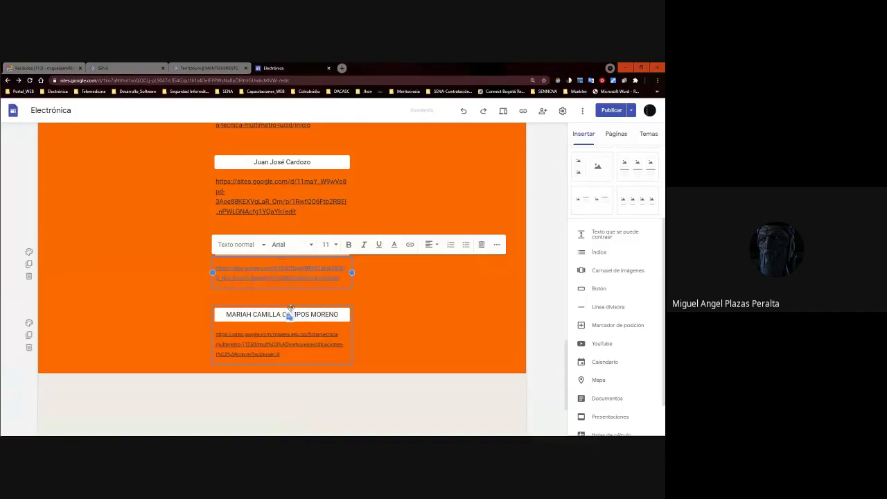
pyautogui.click(438, 284)
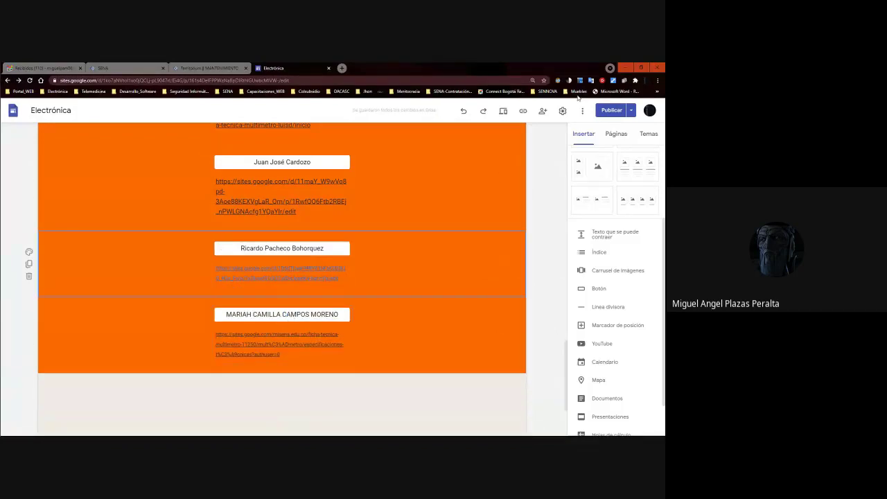
pyautogui.click(611, 110)
pyautogui.click(634, 112)
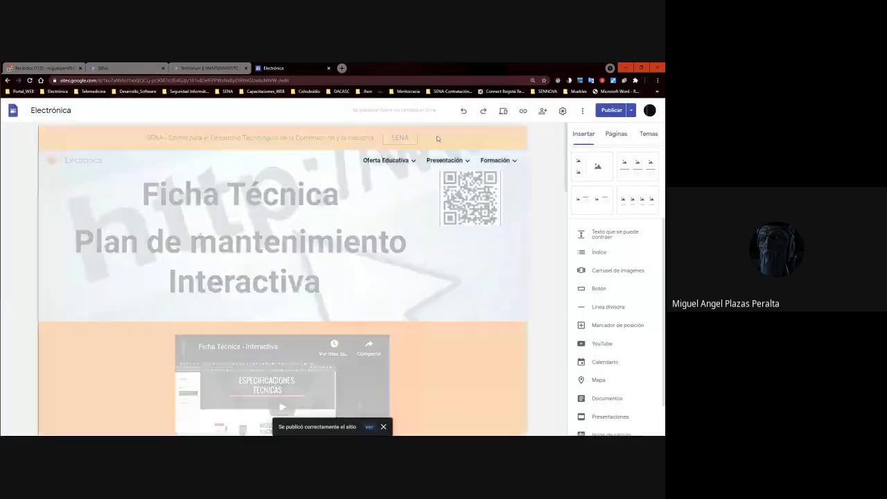
# Preview the Electrónica page and open the first student's linked site.
pyautogui.click(503, 110)
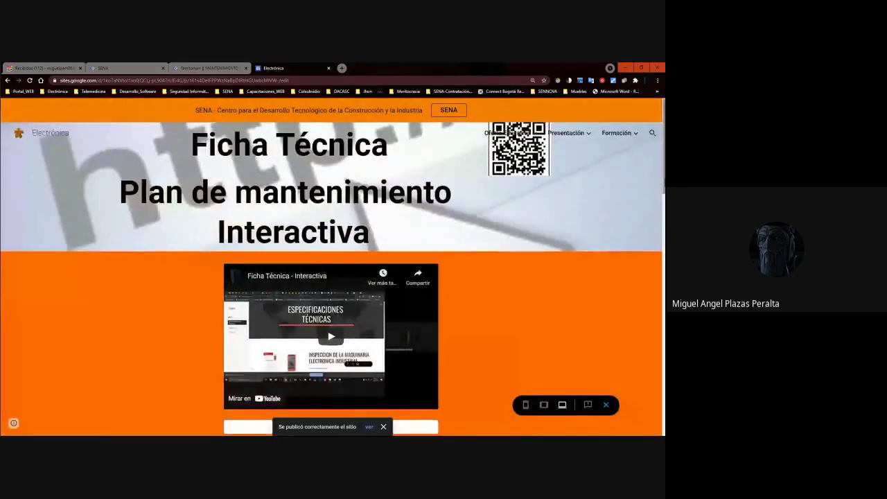
pyautogui.scroll(-4, 628, 252)
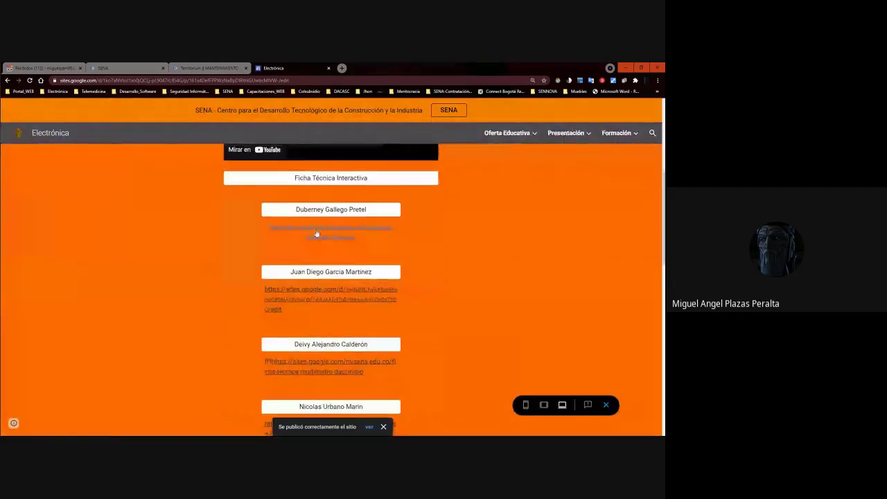
pyautogui.click(316, 234)
pyautogui.hotkey('ctrl', 'shift', 'Tab')
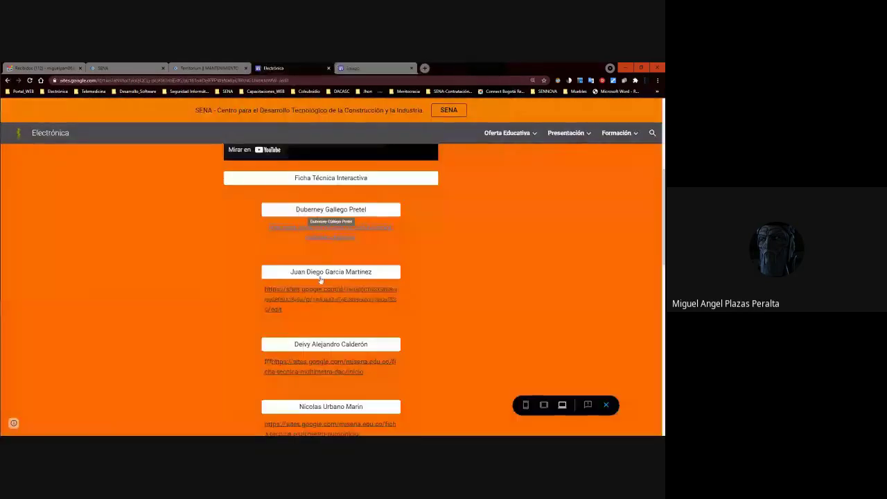
# Open the second and third students' linked sites, checking the EQUIPOS site tab.
pyautogui.click(327, 289)
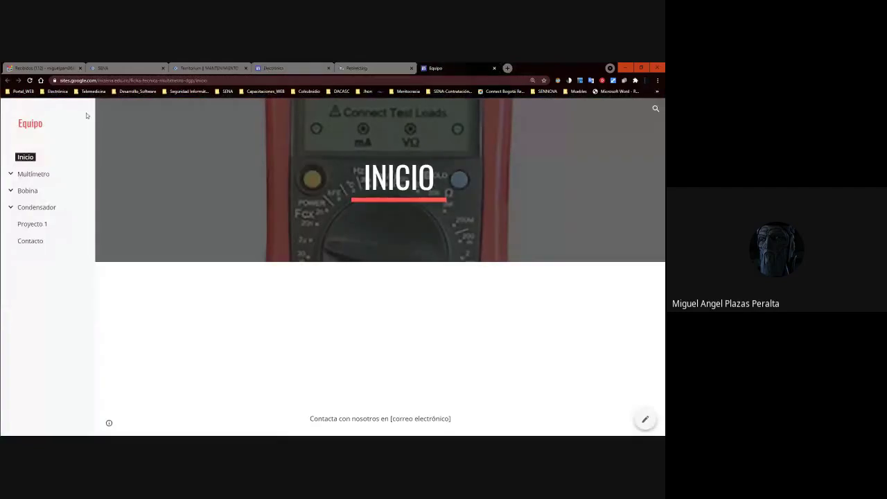
pyautogui.click(188, 81)
pyautogui.click(358, 69)
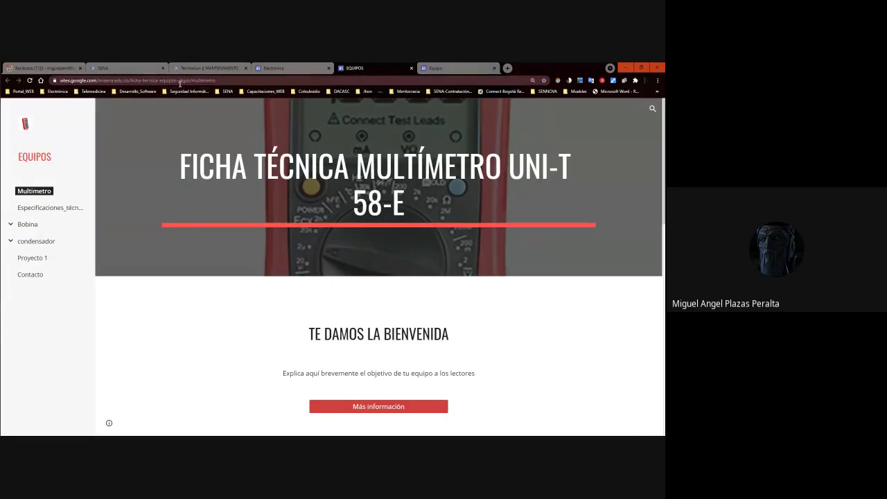
pyautogui.click(298, 67)
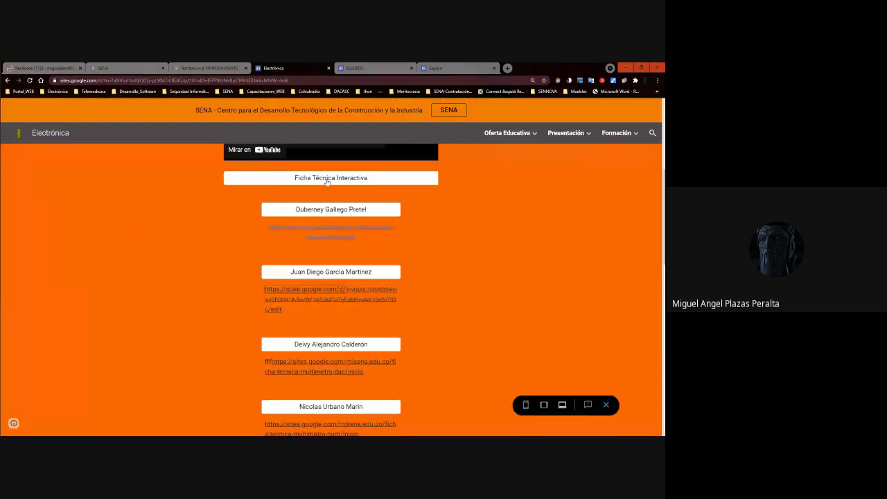
pyautogui.click(340, 346)
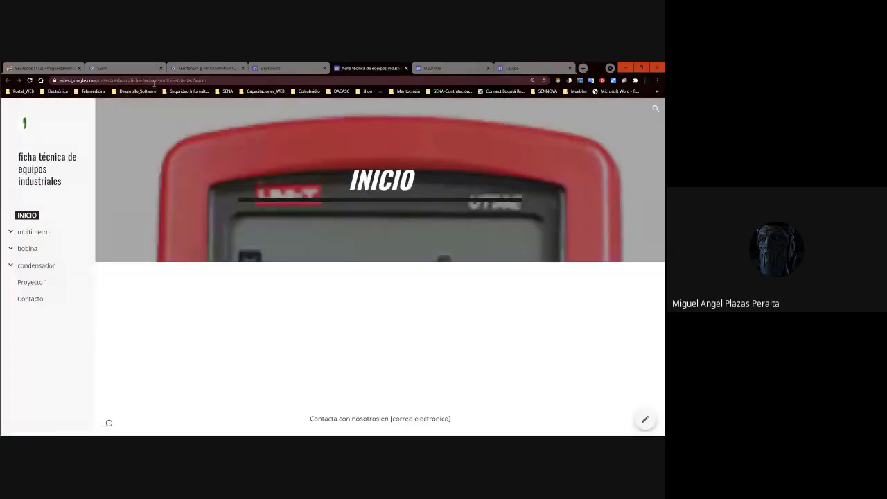
pyautogui.click(266, 65)
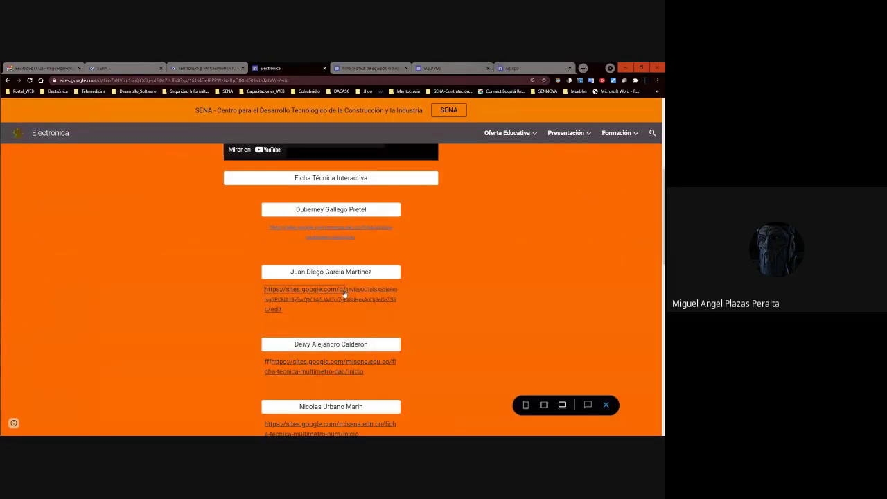
# Open the fourth and sixth students' sites and check the multimeter site tab.
pyautogui.scroll(-1, 346, 353)
pyautogui.scroll(-2, 346, 352)
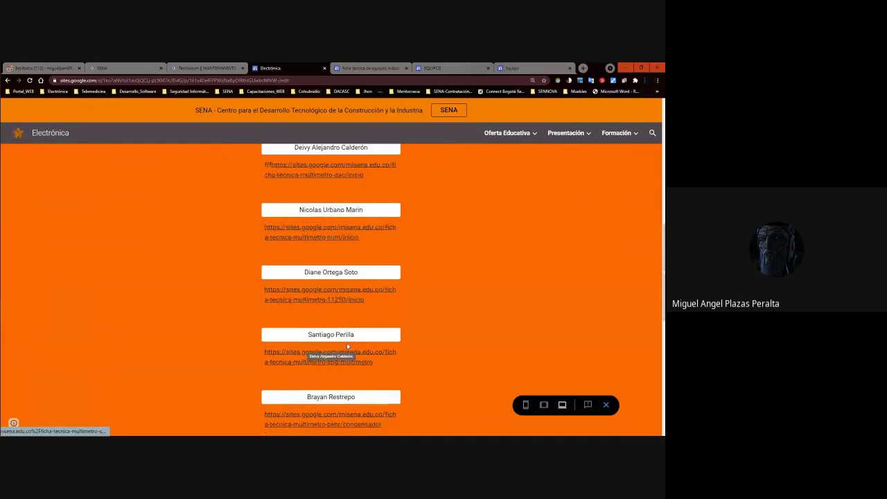
pyautogui.click(338, 208)
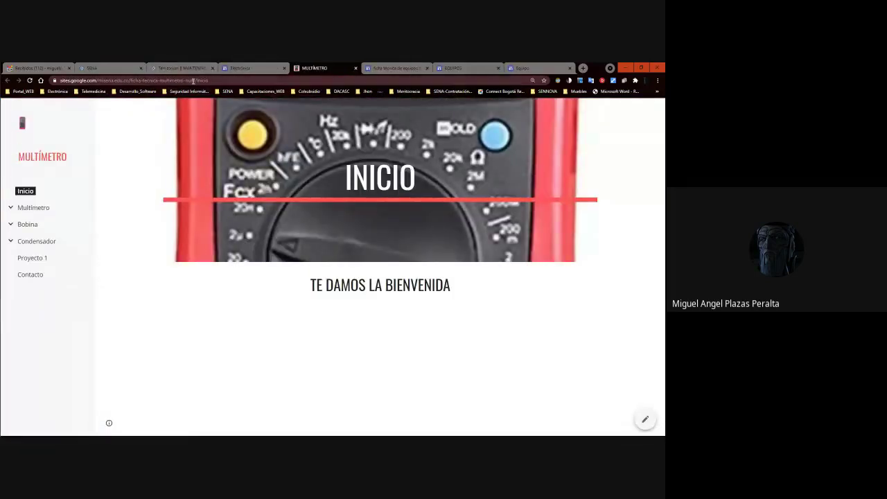
pyautogui.click(244, 68)
pyautogui.click(329, 338)
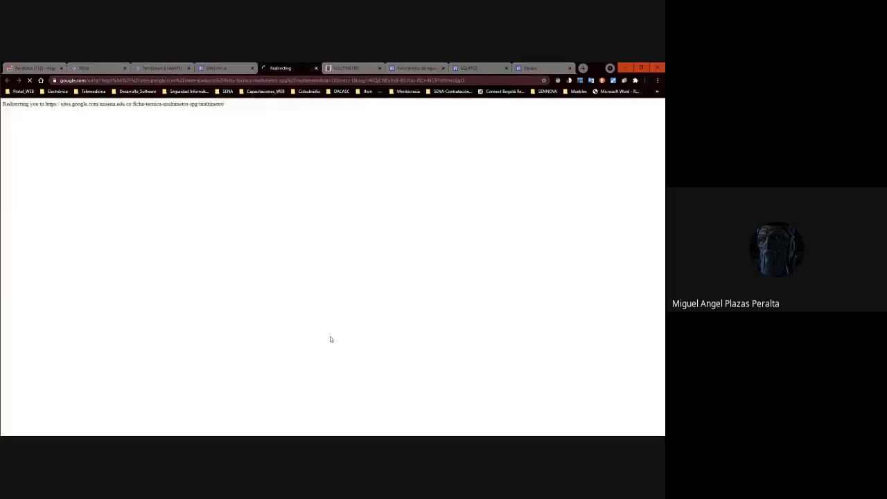
pyautogui.click(226, 69)
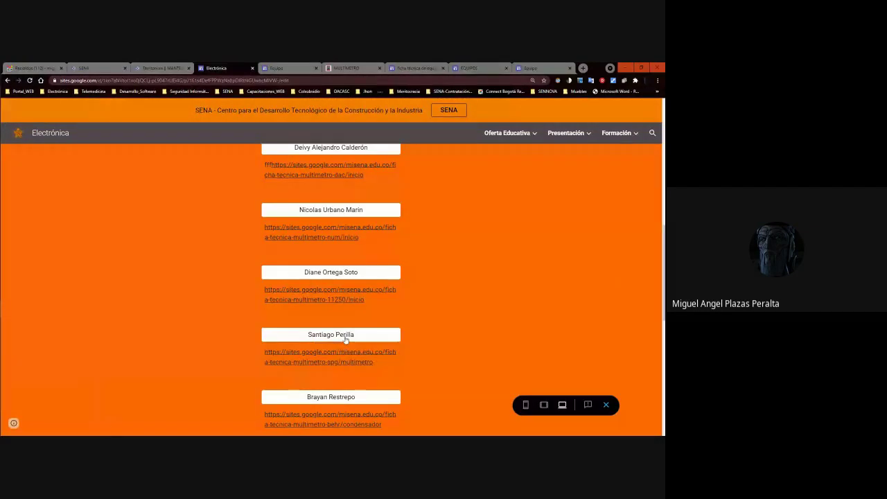
pyautogui.click(274, 68)
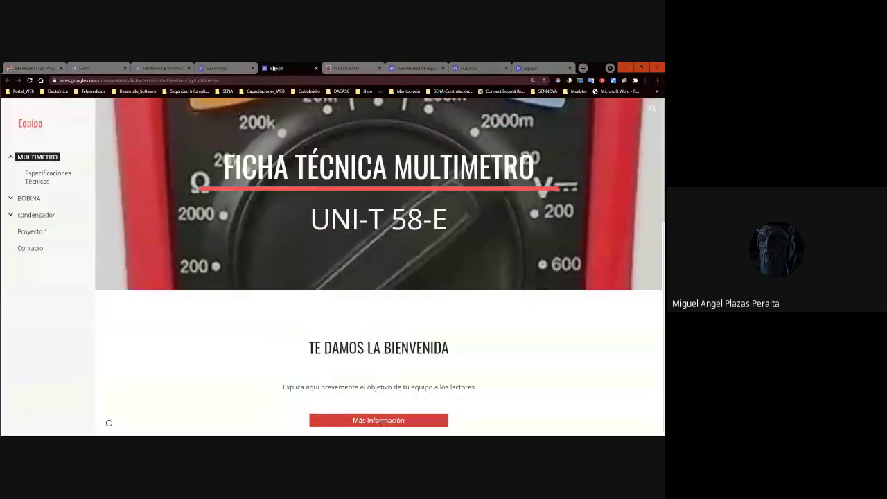
pyautogui.click(216, 68)
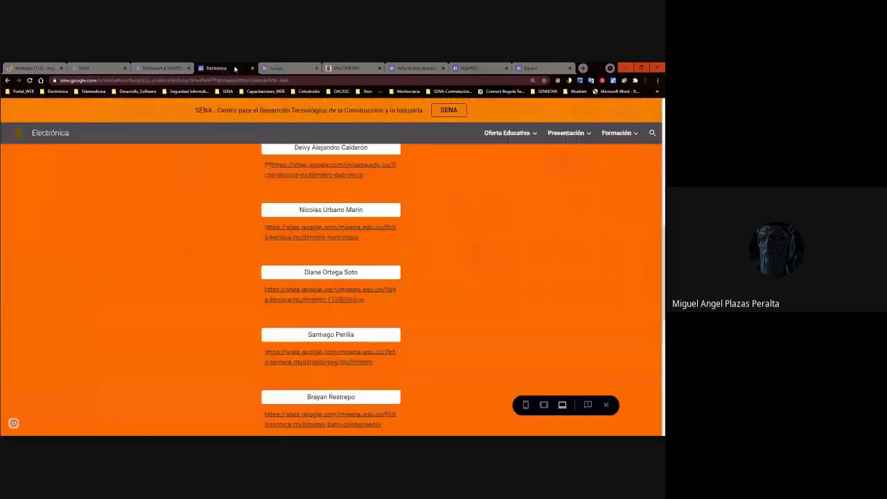
# Reopen the sixth student's site and inspect the 'spg' part of its Ficha Técnica Multimetro address.
pyautogui.click(340, 334)
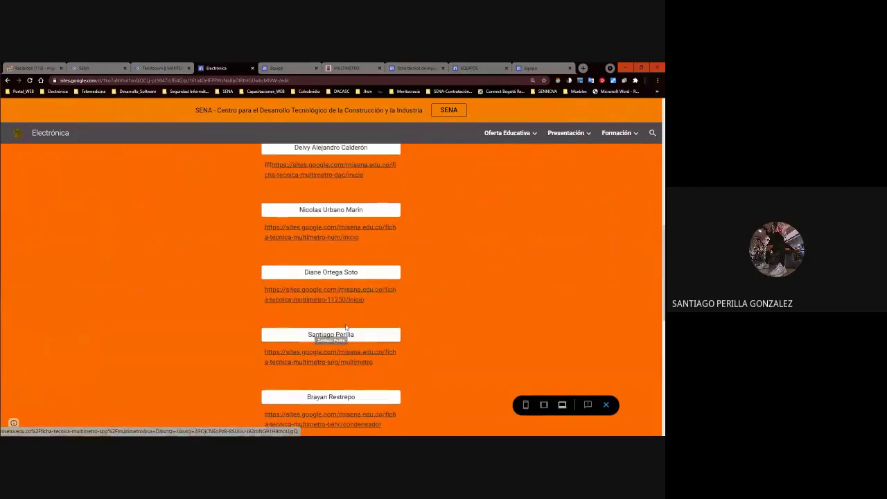
pyautogui.click(338, 335)
pyautogui.click(276, 68)
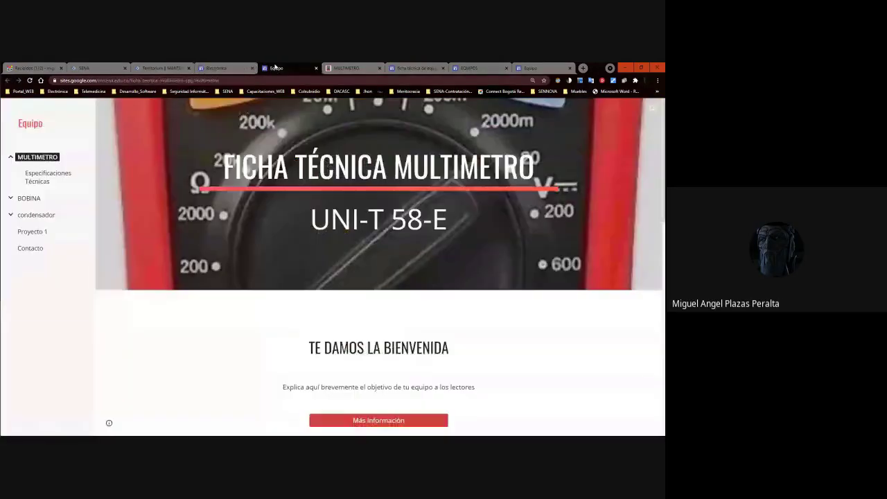
pyautogui.doubleClick(186, 81)
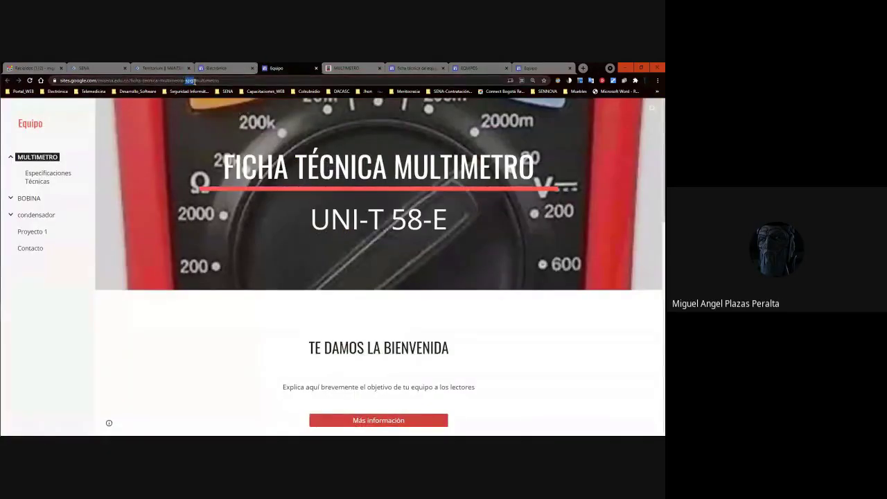
pyautogui.doubleClick(205, 81)
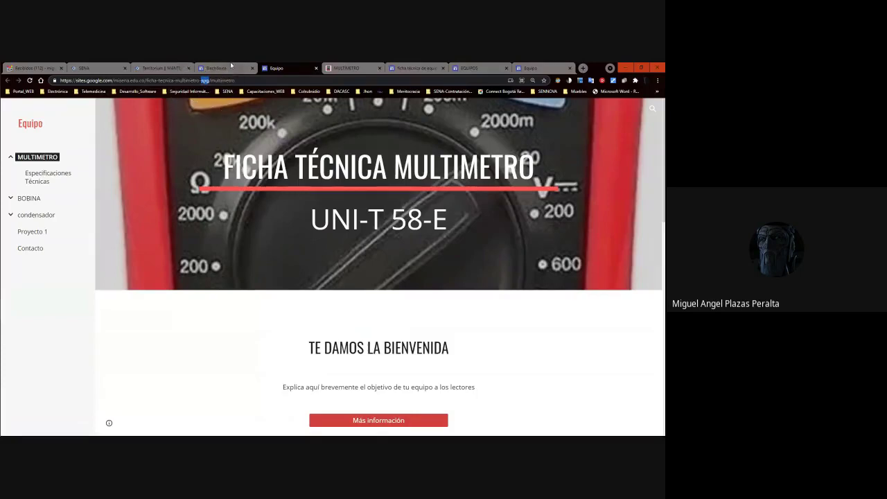
pyautogui.click(216, 68)
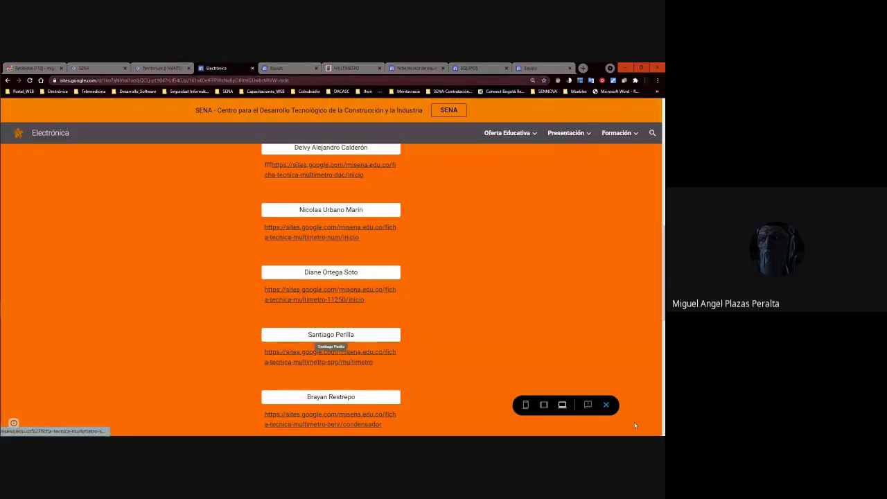
# Change the sixth student's name button to show the student's full name.
pyautogui.press('Escape')
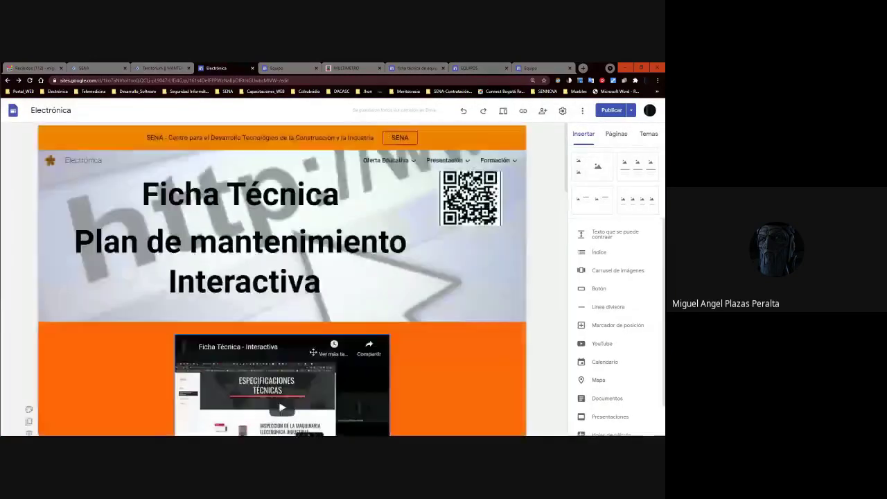
pyautogui.scroll(-15, 322, 340)
pyautogui.doubleClick(298, 288)
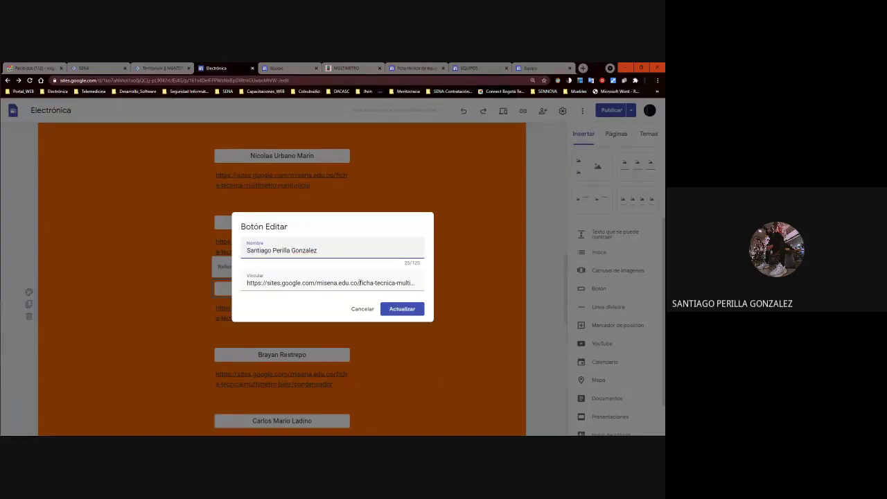
pyautogui.click(402, 308)
# Republish the updated site with the changes.
pyautogui.click(611, 110)
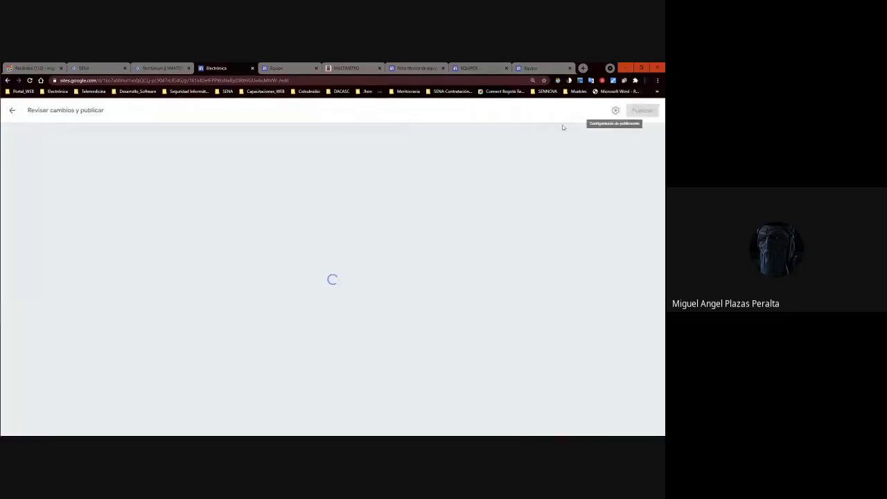
pyautogui.click(641, 111)
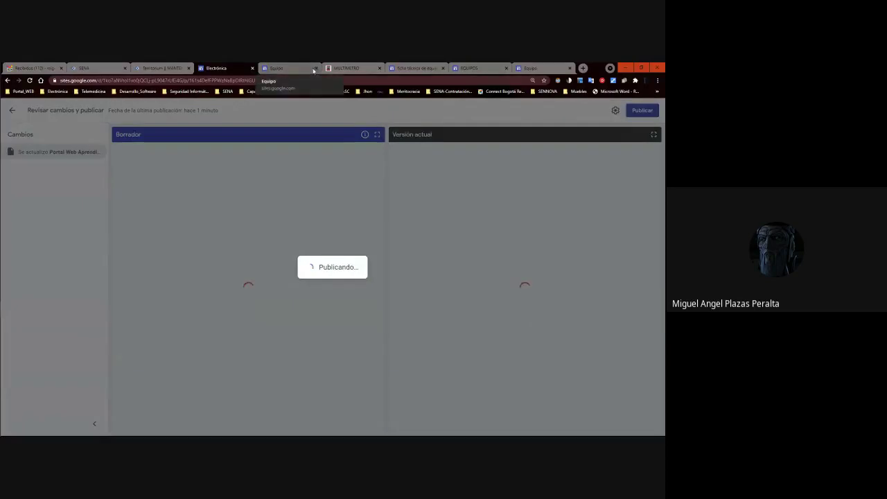
pyautogui.click(313, 69)
# Close the five extra student-site checking tabs.
pyautogui.click(315, 69)
pyautogui.click(315, 69)
pyautogui.click(315, 69)
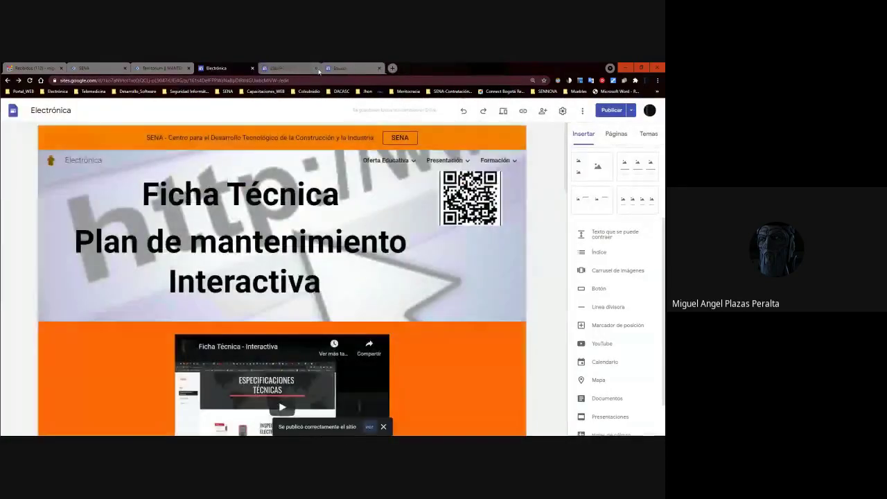
pyautogui.click(315, 69)
pyautogui.click(315, 69)
pyautogui.click(316, 69)
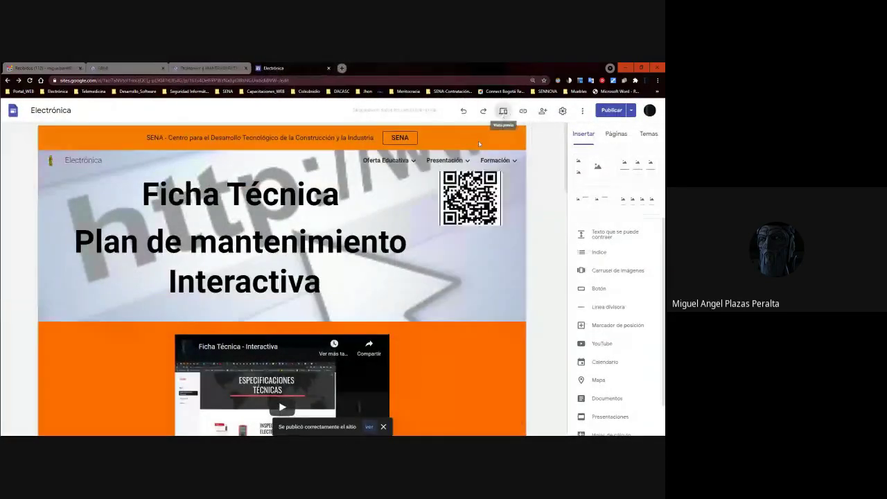
# Open two students' linked sites from the preview, inspecting the condensador page's address.
pyautogui.moveTo(415, 202)
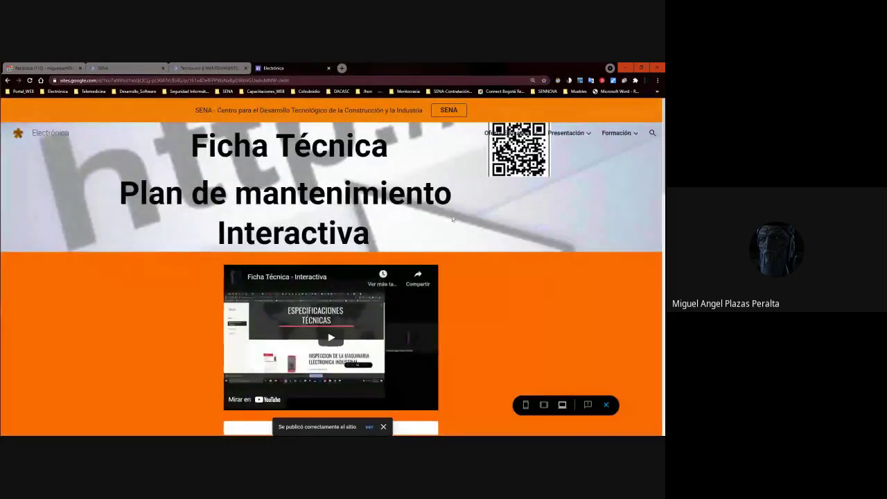
pyautogui.scroll(-10, 483, 221)
pyautogui.scroll(6, 409, 233)
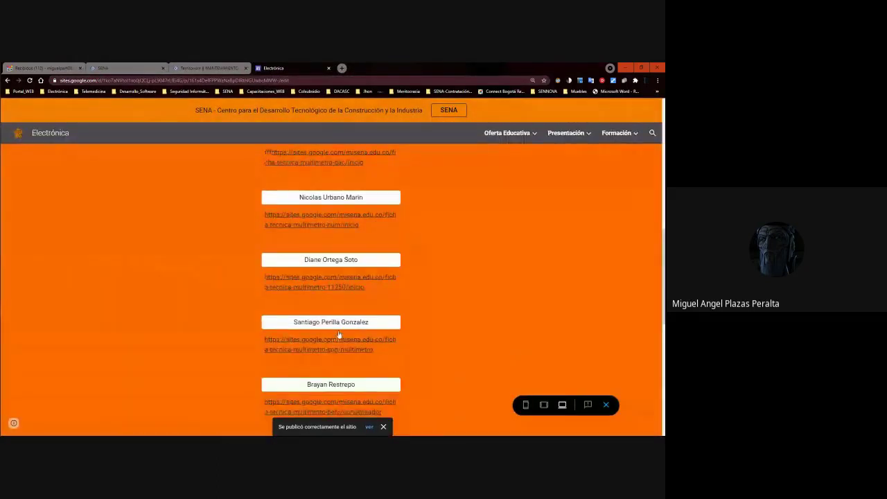
pyautogui.click(338, 334)
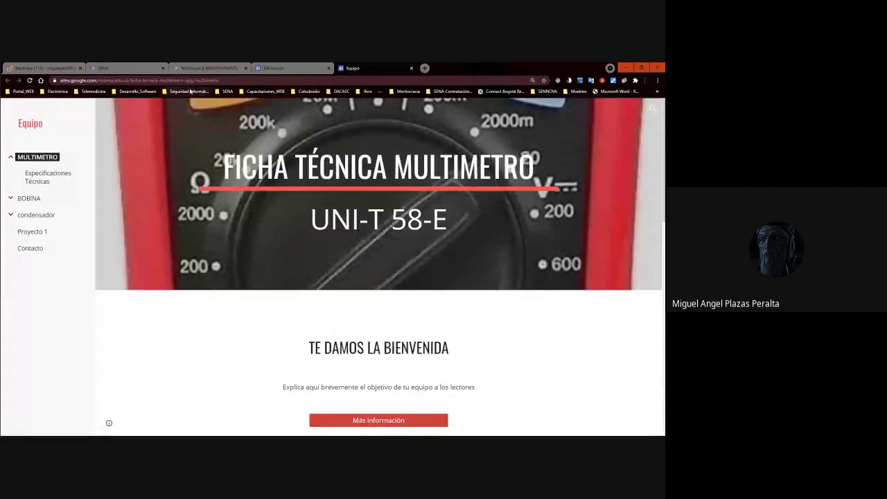
pyautogui.click(285, 68)
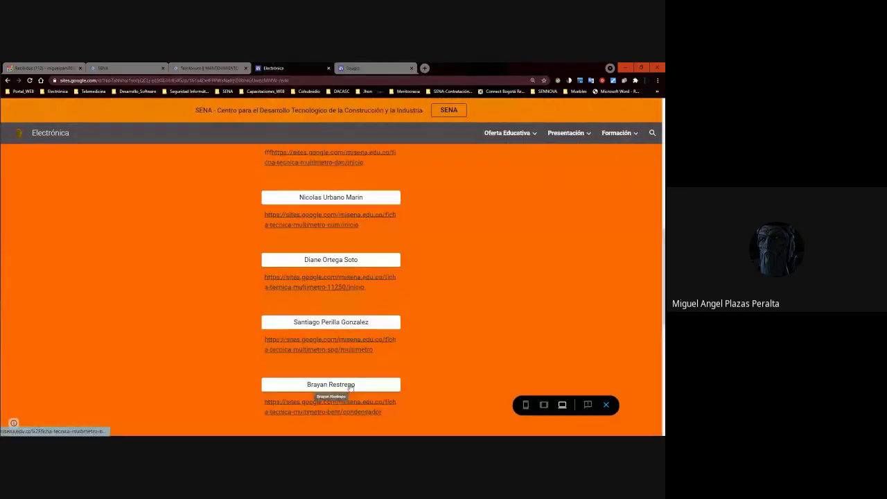
pyautogui.click(350, 387)
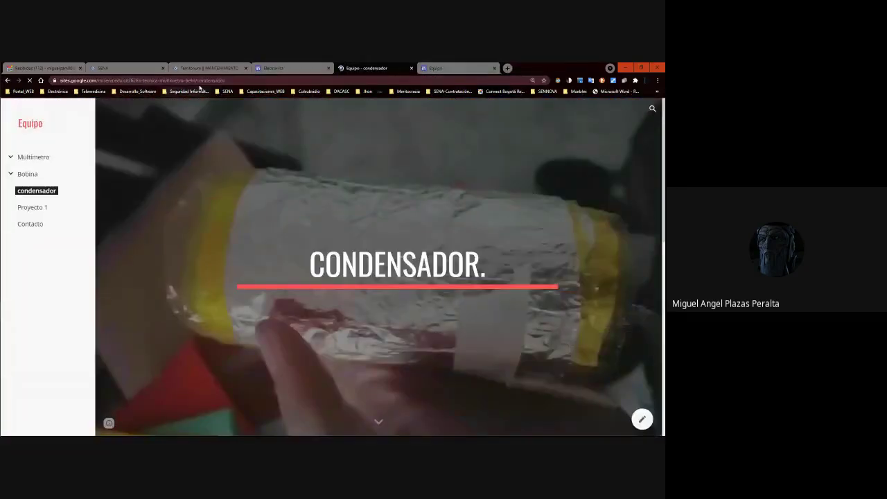
pyautogui.click(196, 80)
pyautogui.doubleClick(205, 80)
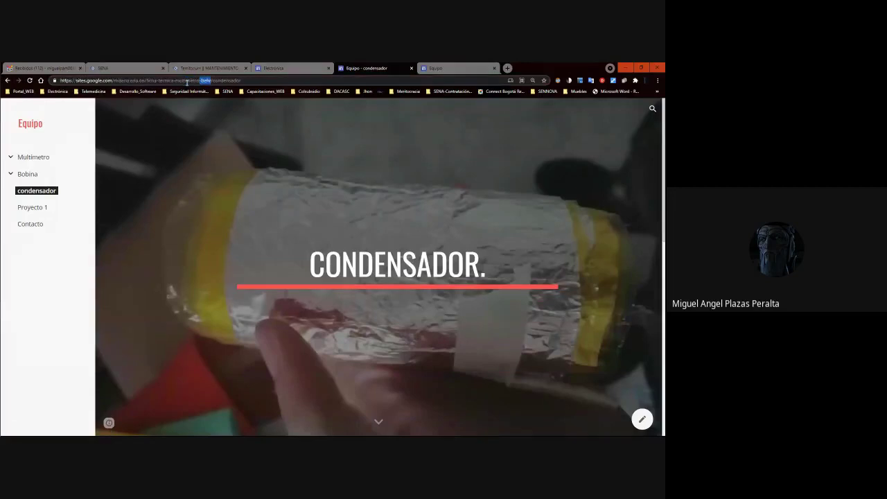
pyautogui.click(286, 67)
# Check the sites behind the next two name buttons and return to the Electrónica preview.
pyautogui.scroll(-3, 350, 354)
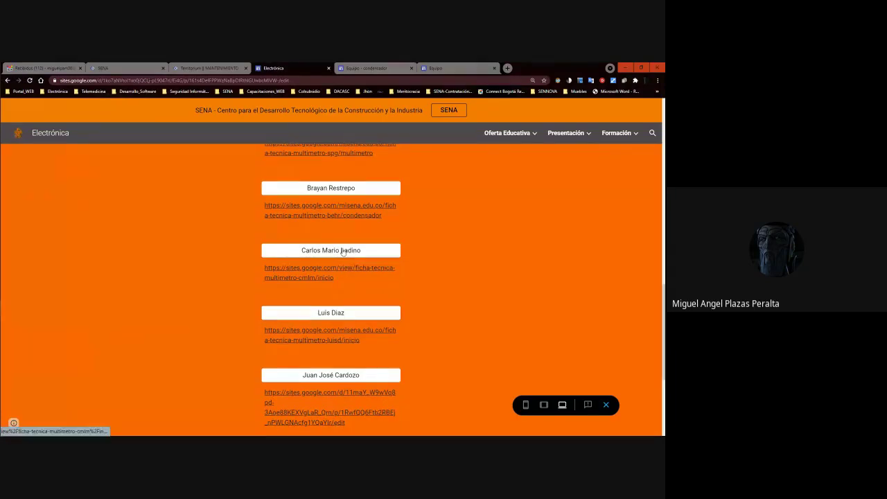
pyautogui.click(326, 276)
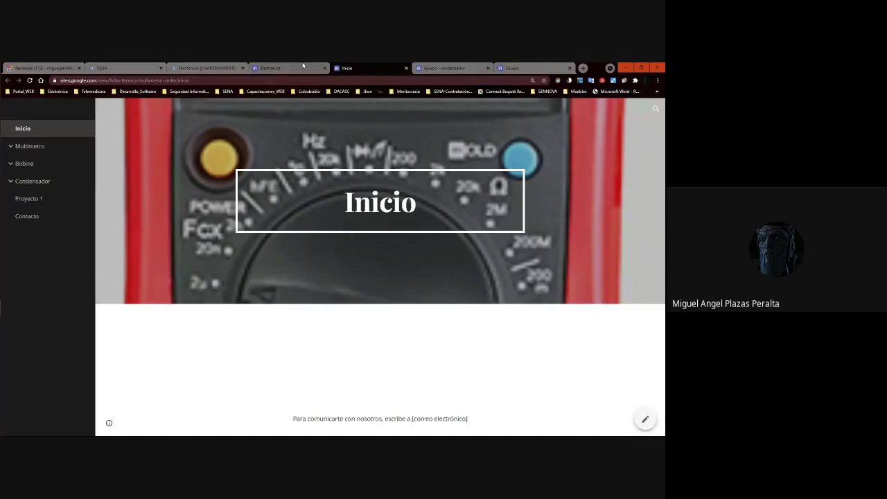
pyautogui.click(303, 67)
pyautogui.scroll(-3, 340, 240)
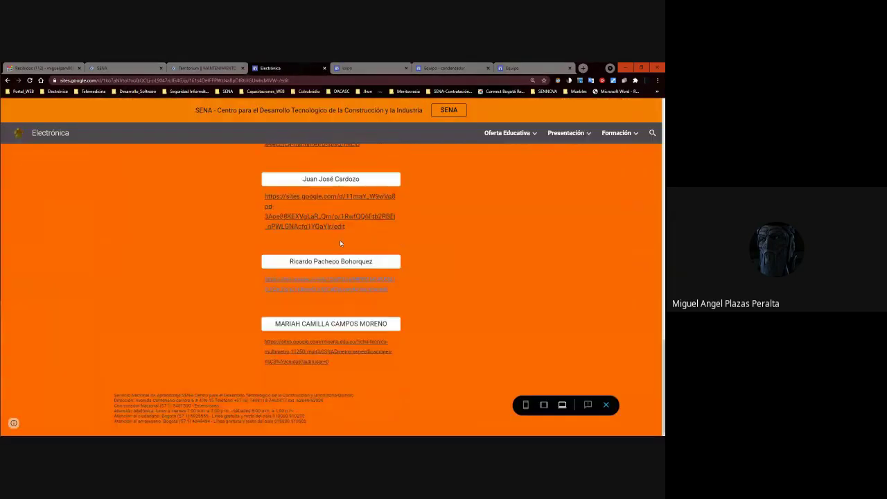
pyautogui.click(330, 182)
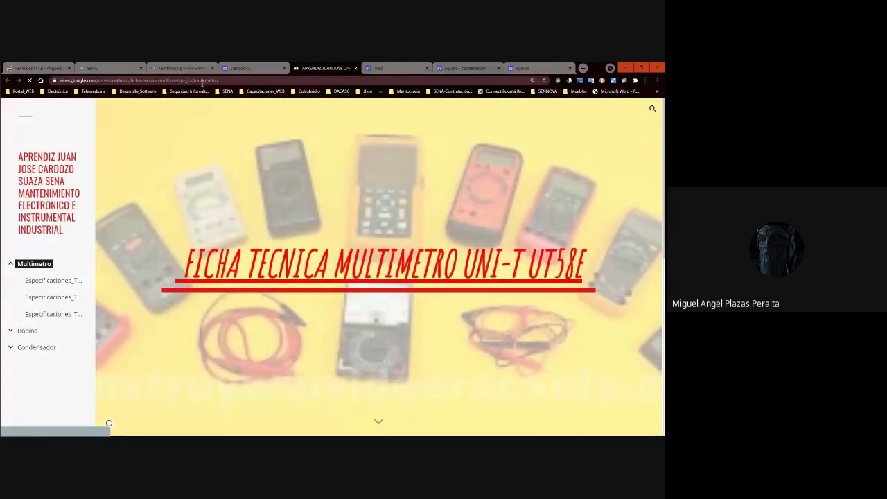
pyautogui.scroll(-3, 323, 221)
pyautogui.scroll(3, 323, 220)
pyautogui.click(255, 68)
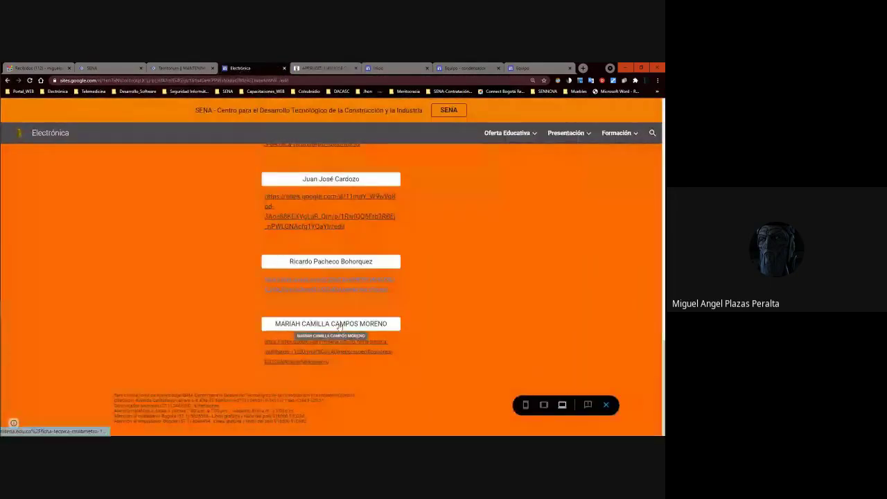
# Test the next and last students' site links from the Electrónica preview.
pyautogui.click(338, 266)
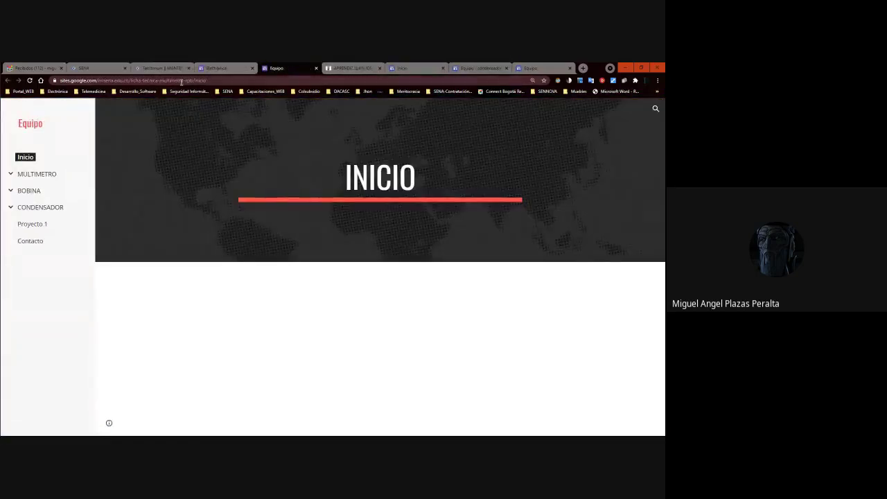
pyautogui.click(246, 66)
pyautogui.click(317, 323)
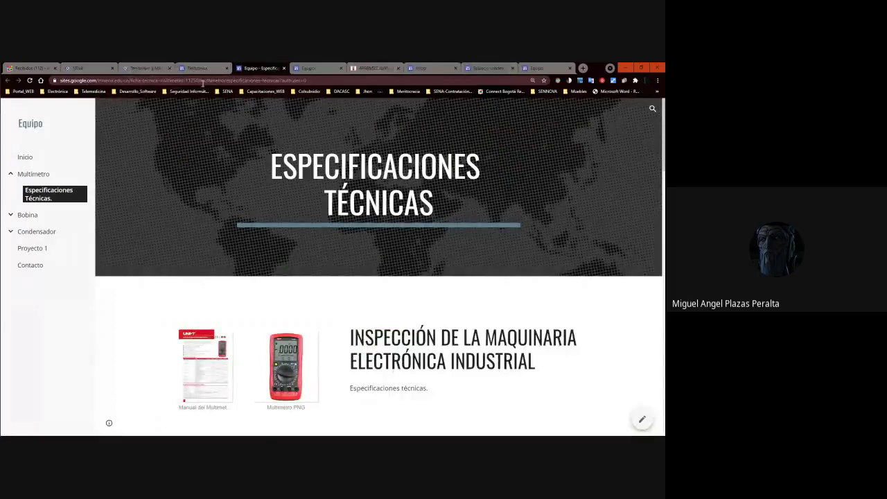
pyautogui.click(206, 67)
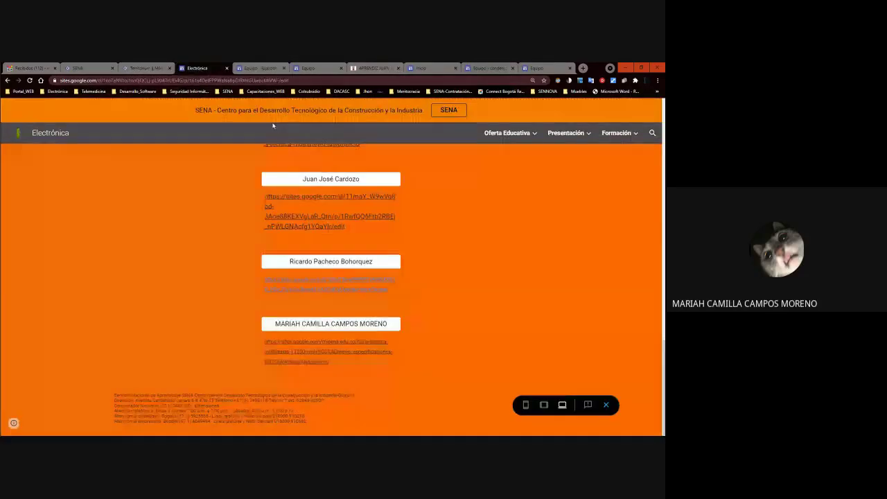
# Scroll the student list and open another student's linked site to view it.
pyautogui.scroll(15, 363, 233)
pyautogui.scroll(-3, 394, 269)
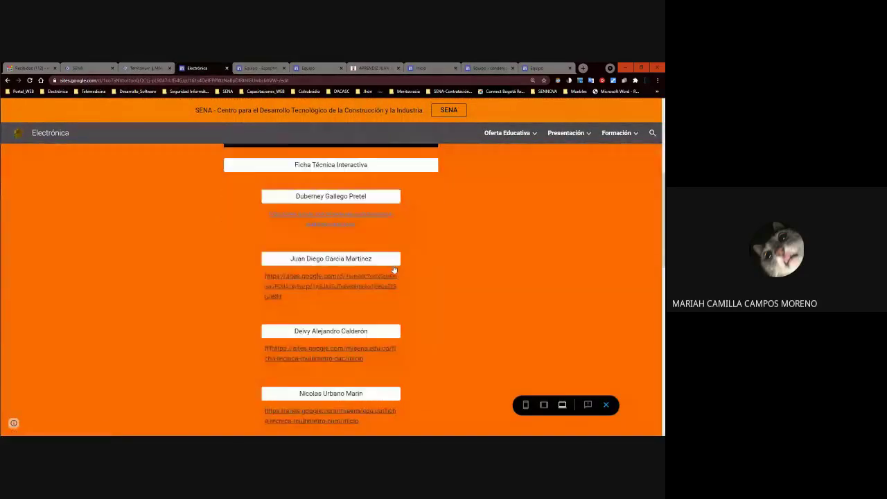
pyautogui.scroll(-9, 393, 269)
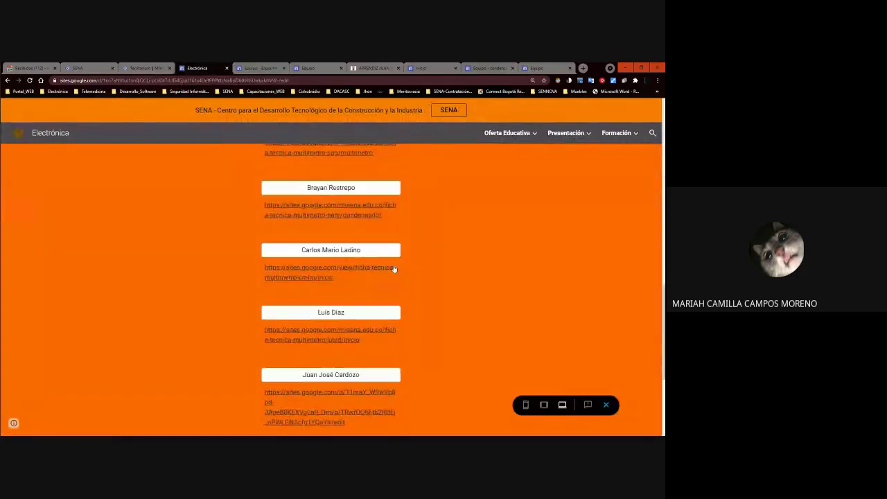
pyautogui.scroll(12, 394, 268)
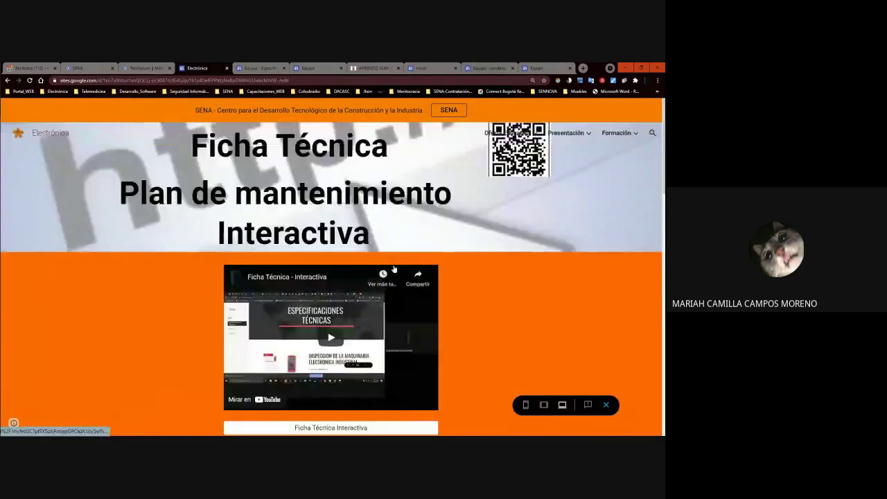
pyautogui.scroll(-8, 393, 268)
pyautogui.scroll(8, 393, 268)
pyautogui.scroll(-12, 393, 269)
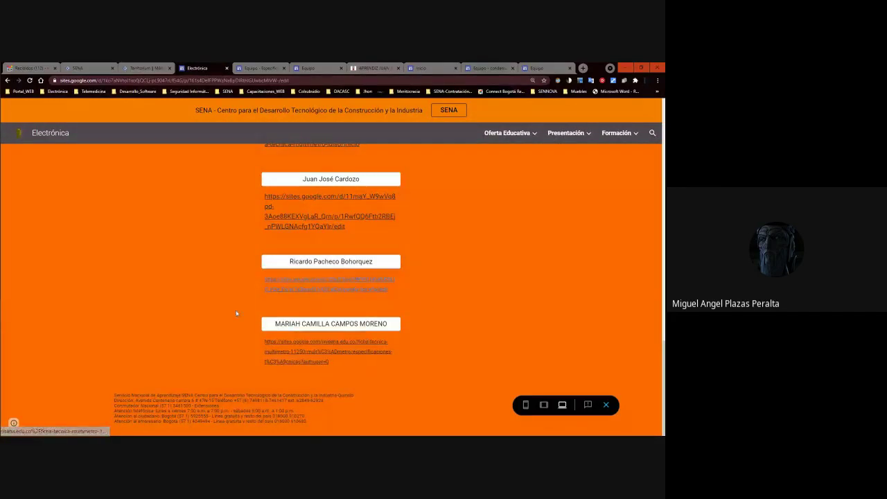
pyautogui.scroll(10, 387, 261)
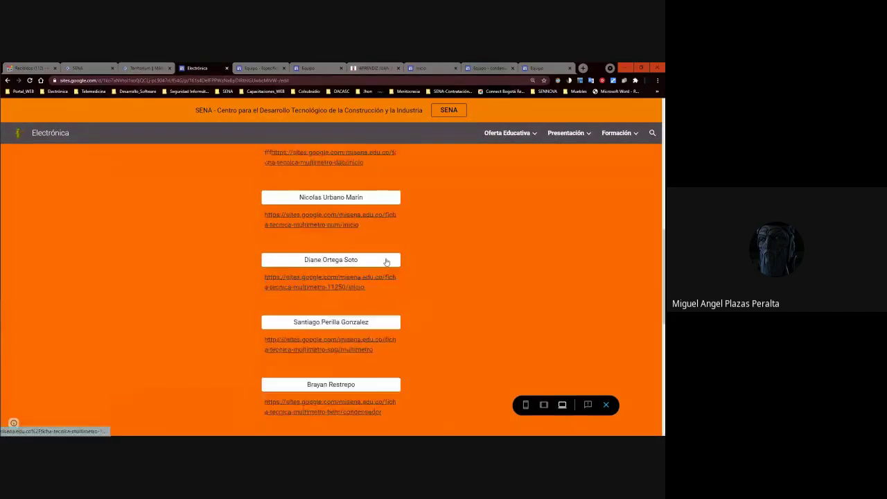
pyautogui.scroll(-4, 386, 264)
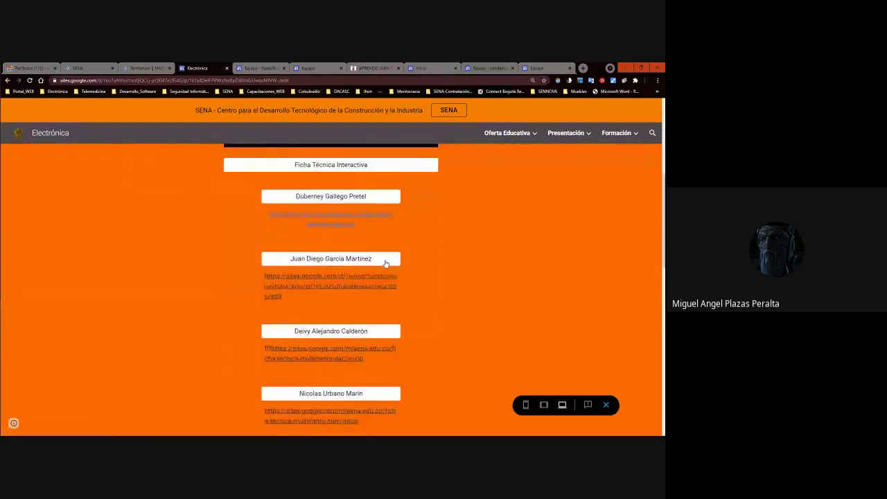
pyautogui.scroll(-3, 386, 262)
pyautogui.click(333, 291)
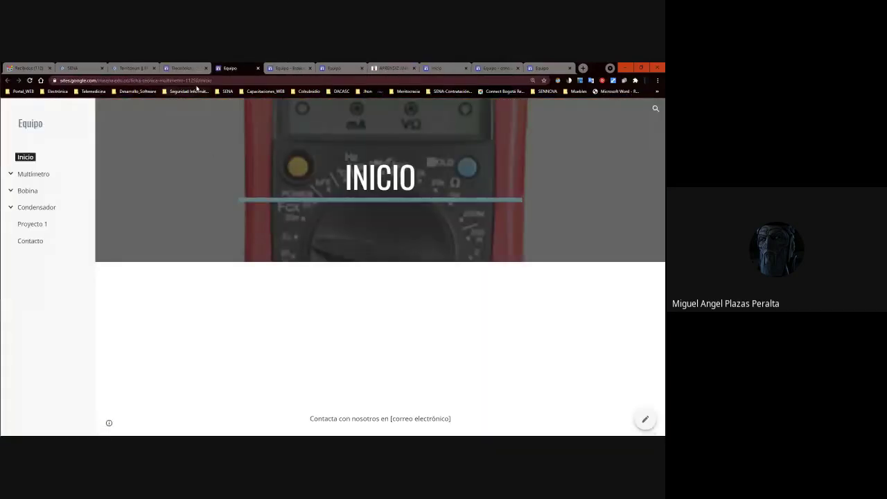
pyautogui.click(531, 68)
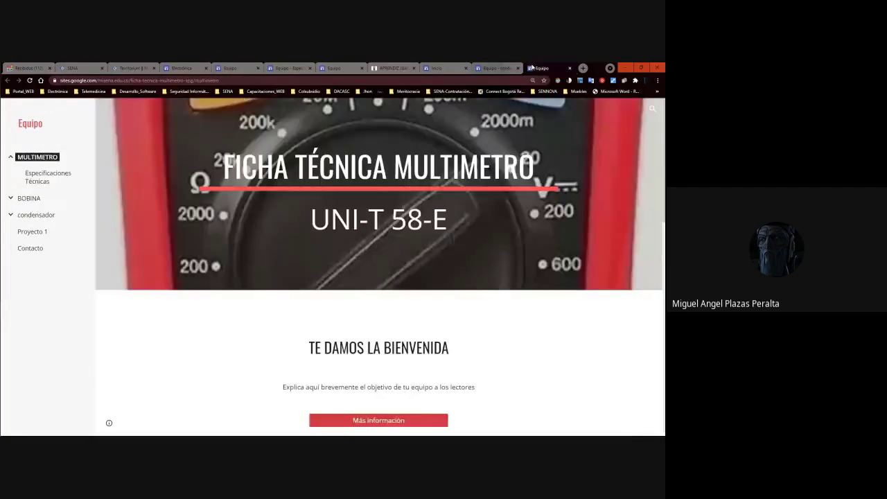
# Close the student-site tabs, re-check one link, and minimize the browser.
pyautogui.hotkey('ctrl', 'w')
pyautogui.hotkey('ctrl', 'w')
pyautogui.hotkey('ctrl', 'w')
pyautogui.hotkey('ctrl', 'w')
pyautogui.hotkey('ctrl', 'w')
pyautogui.hotkey('ctrl', 'w')
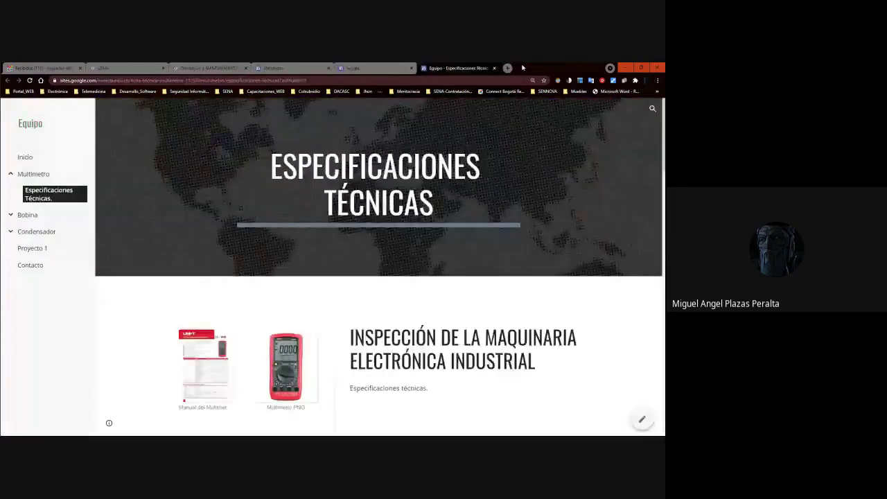
pyautogui.hotkey('ctrl', 'w')
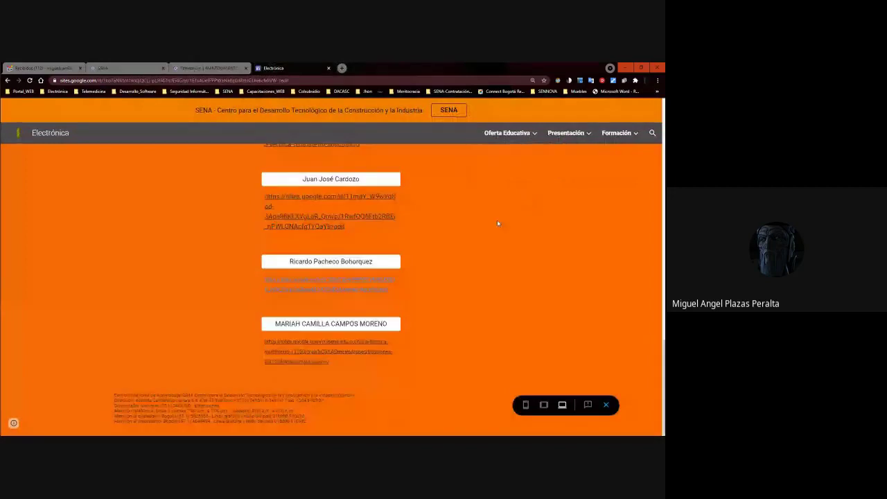
pyautogui.scroll(-5, 436, 233)
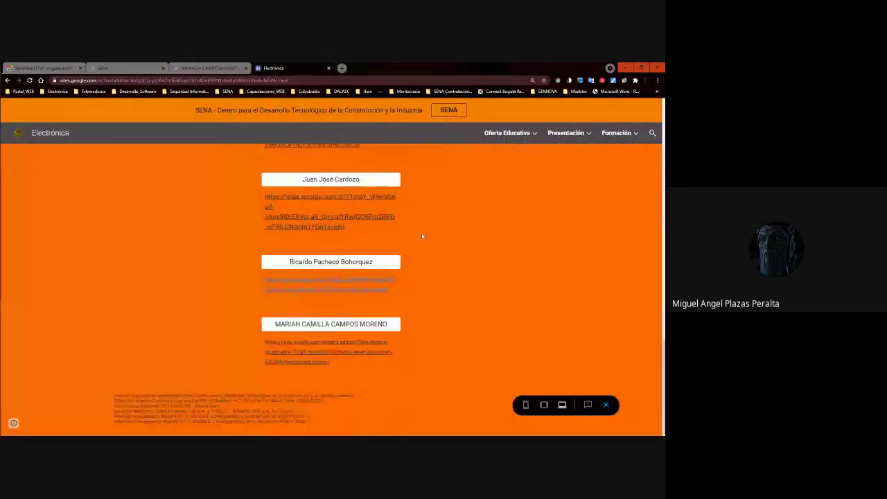
pyautogui.click(329, 220)
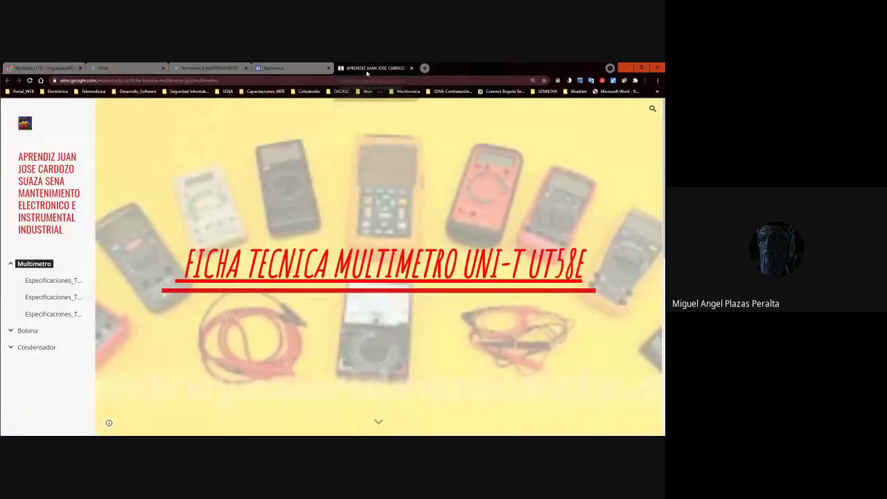
pyautogui.click(628, 67)
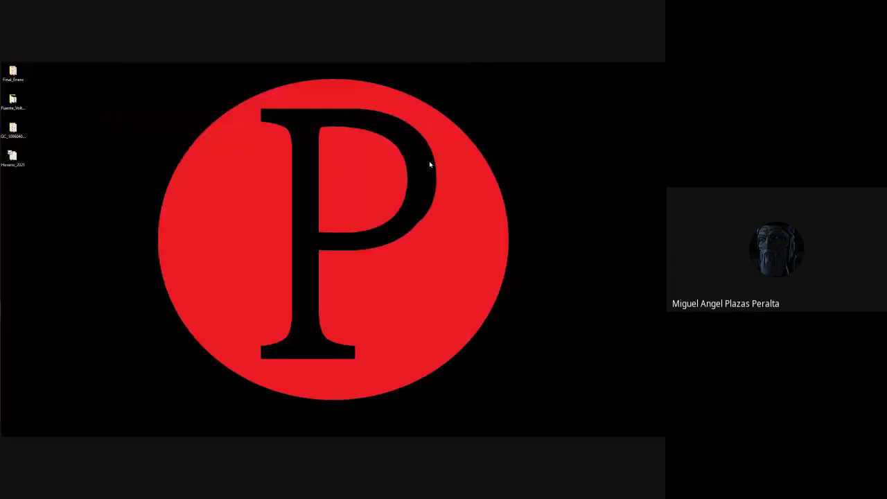
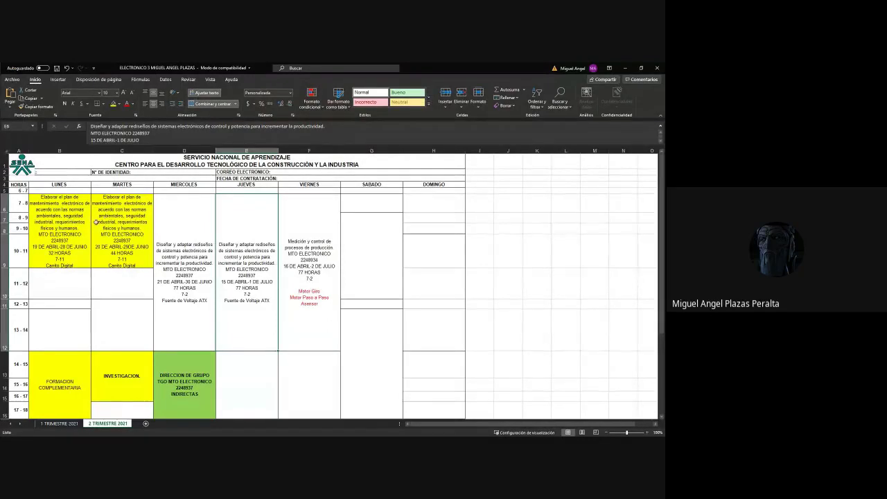
# Zoom the timetable sheet to about 310% so the Monday and Tuesday cells read easily.
pyautogui.click(644, 432)
pyautogui.moveTo(507, 422); pyautogui.dragTo(400, 424)
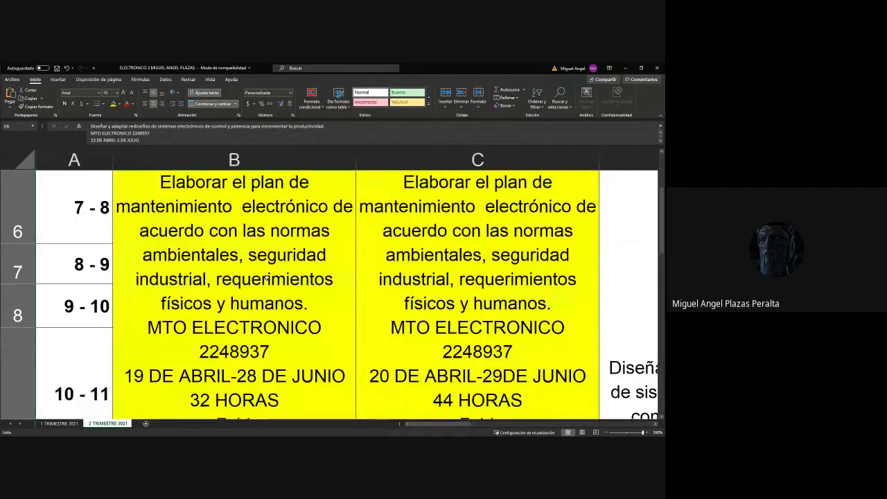
pyautogui.click(646, 433)
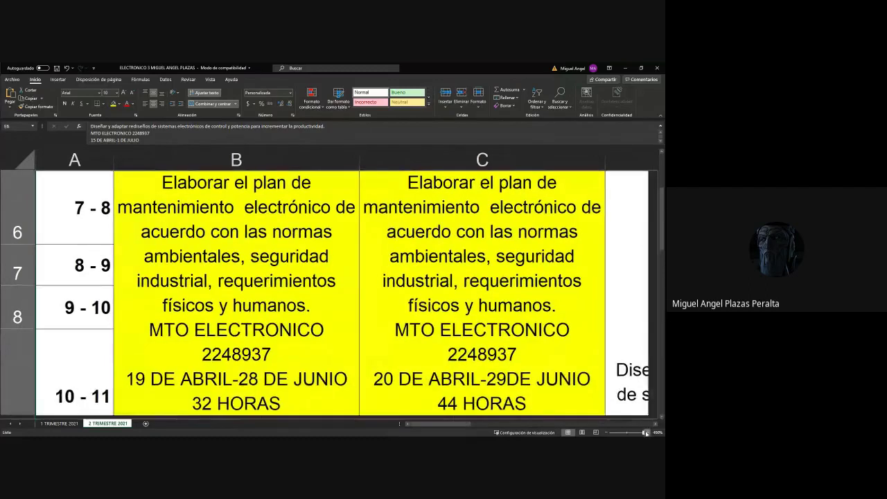
pyautogui.click(606, 433)
pyautogui.click(606, 432)
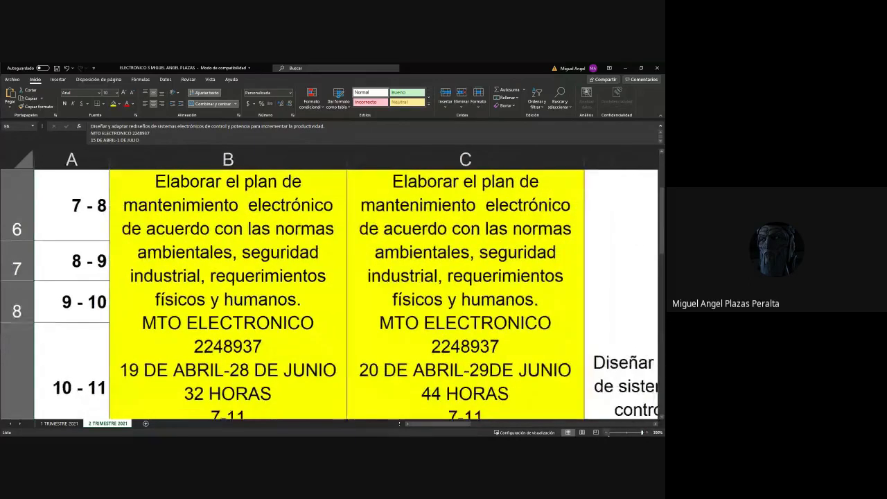
pyautogui.click(606, 432)
pyautogui.click(606, 433)
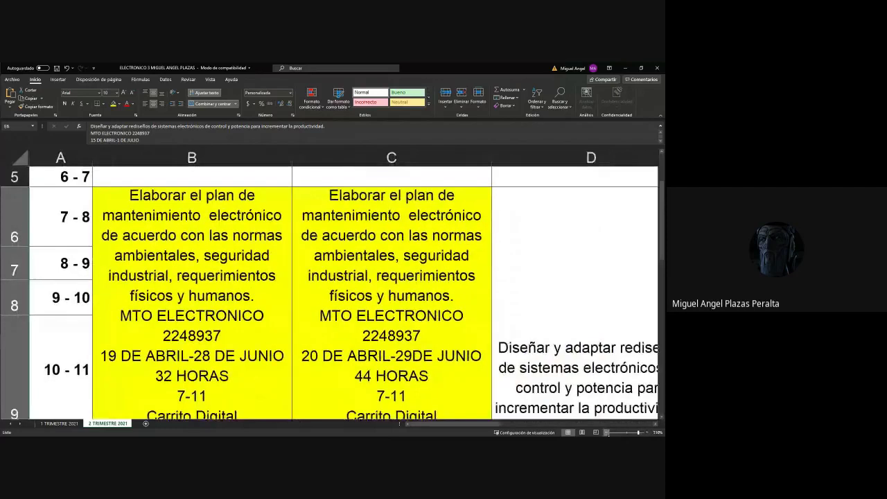
pyautogui.click(607, 432)
pyautogui.scroll(-5, 226, 292)
pyautogui.scroll(7, 229, 304)
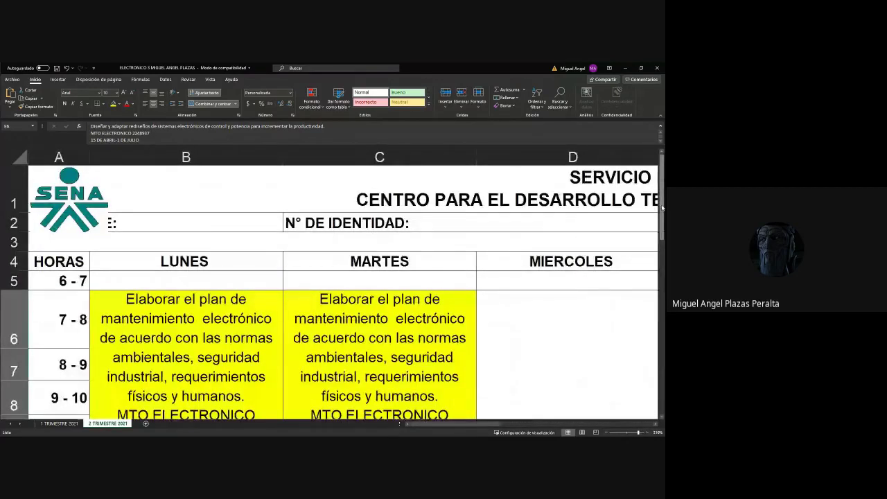
pyautogui.scroll(-1, 232, 268)
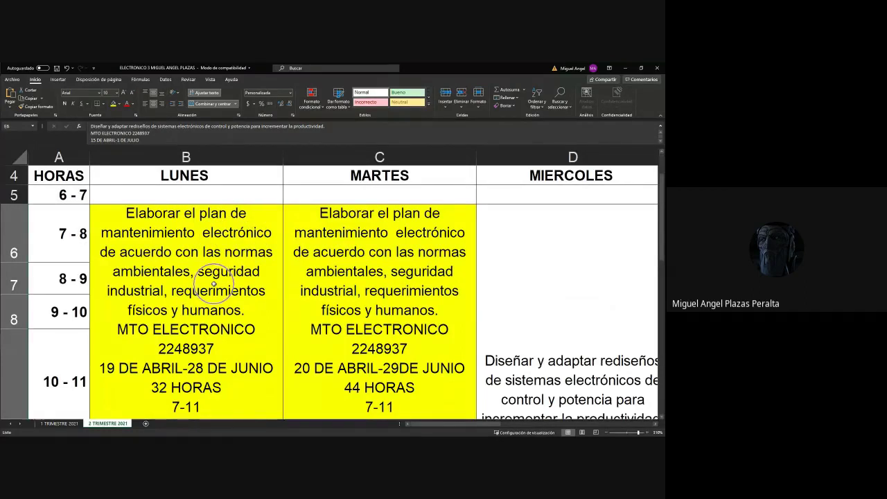
# Bring columns A–C into view and select the Monday class cell B6.
pyautogui.click(221, 263)
pyautogui.click(222, 263)
pyautogui.click(222, 263)
pyautogui.click(222, 263)
pyautogui.click(242, 254)
# Open B6 after 'Carrito Digital', then cancel a stray 'Intro' entry that landed in B10.
pyautogui.doubleClick(241, 254)
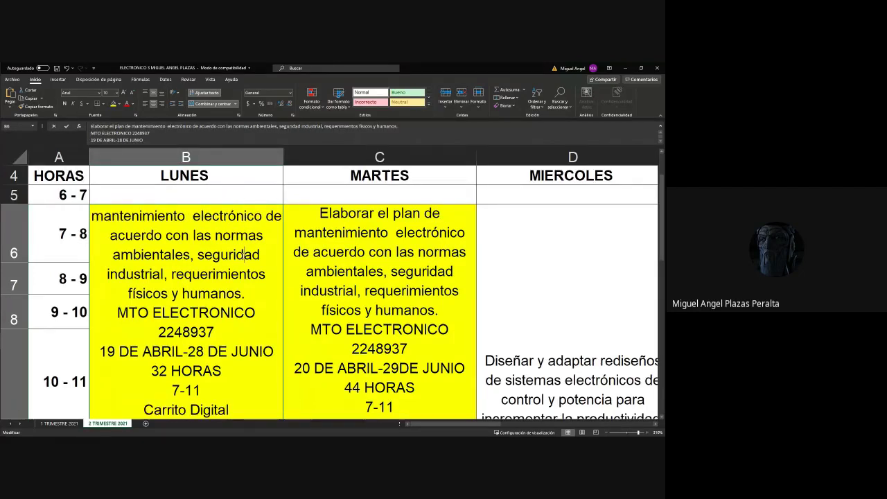
pyautogui.press('Escape')
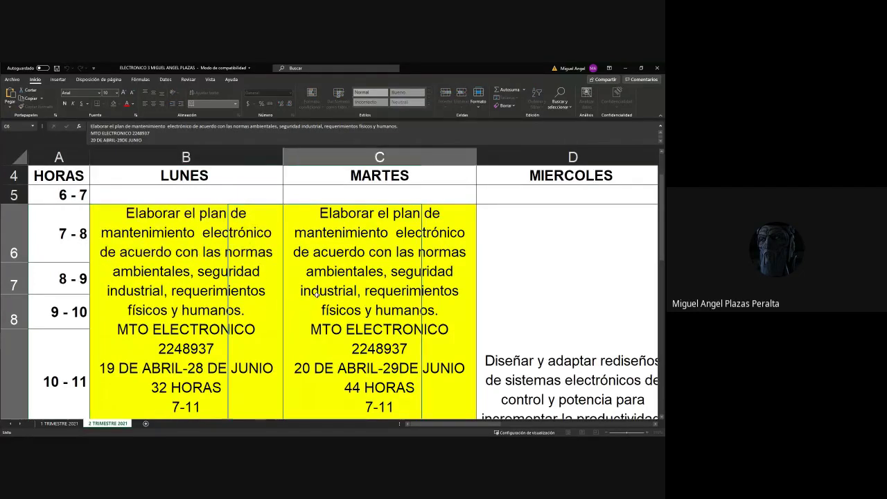
pyautogui.scroll(-5, 219, 287)
pyautogui.scroll(5, 220, 287)
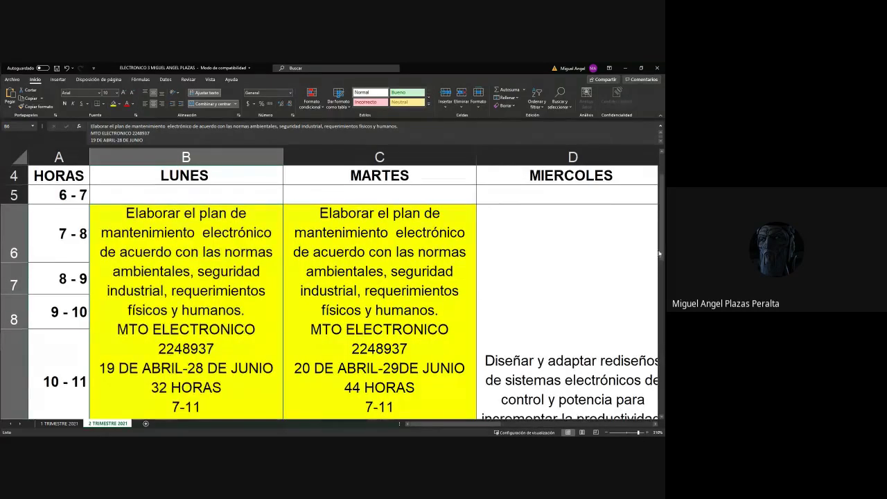
pyautogui.moveTo(661, 212); pyautogui.dragTo(660, 235)
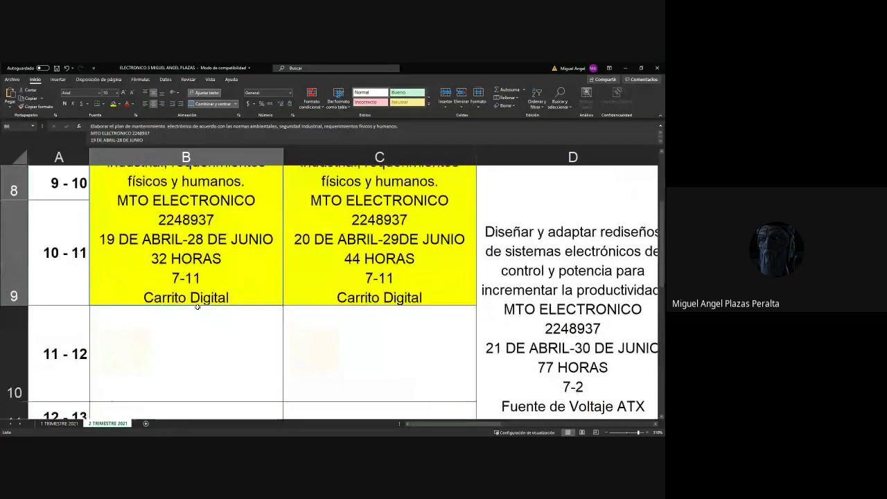
pyautogui.doubleClick(199, 200)
pyautogui.moveTo(230, 400); pyautogui.dragTo(143, 400)
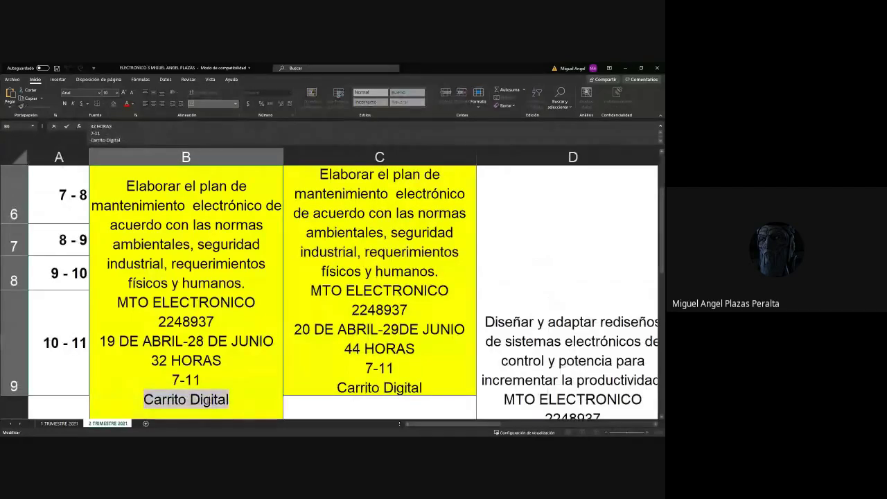
pyautogui.click(240, 399)
pyautogui.press('Return')
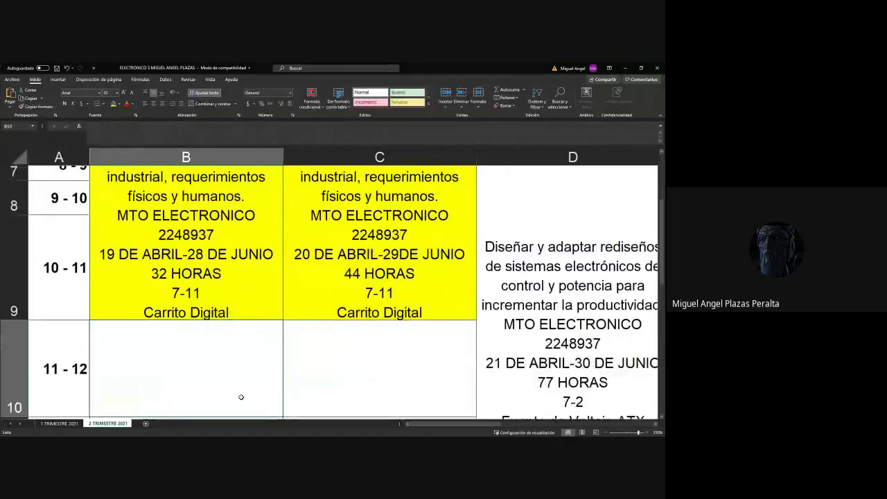
pyautogui.write('Intro')
pyautogui.press('Escape')
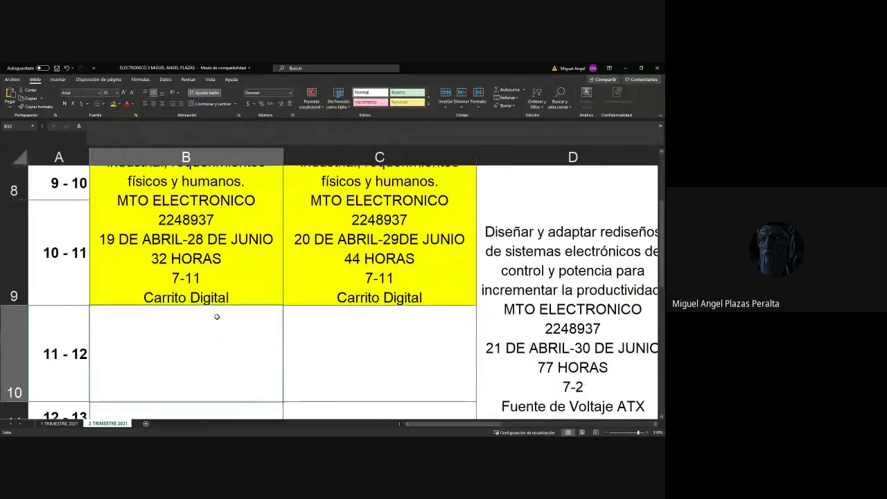
# Add a new line 'Introducción ED' at the end of Monday cell B6.
pyautogui.click(228, 298)
pyautogui.doubleClick(231, 299)
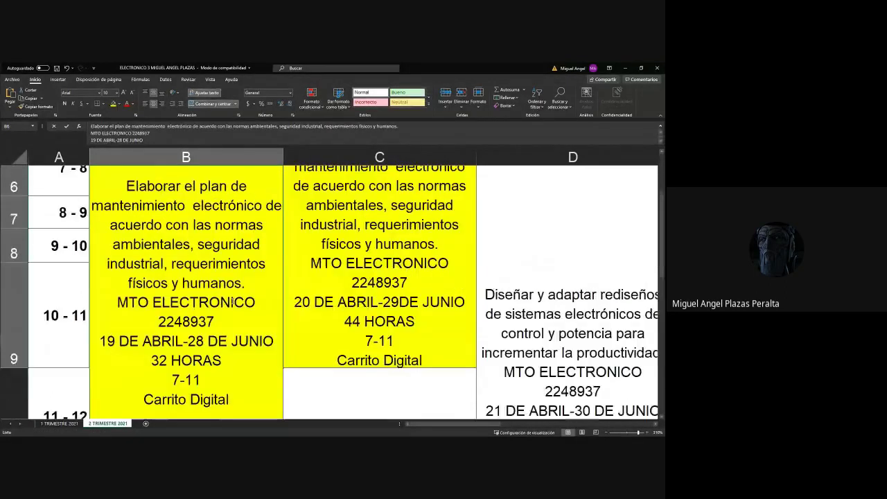
pyautogui.hotkey('alt', 'Return')
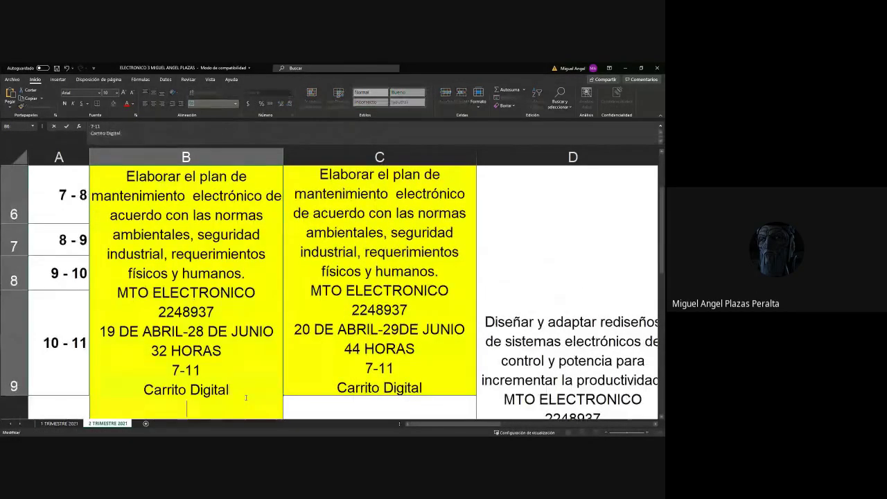
pyautogui.write('Introduc')
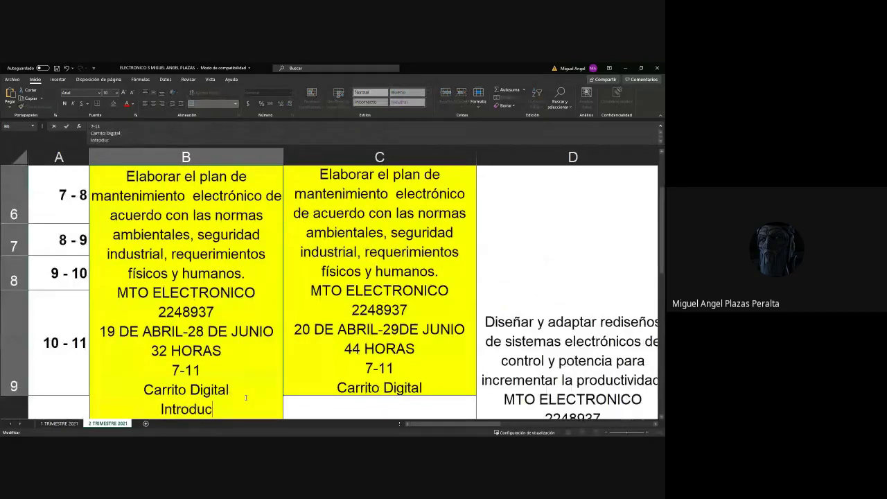
pyautogui.write('ción ED')
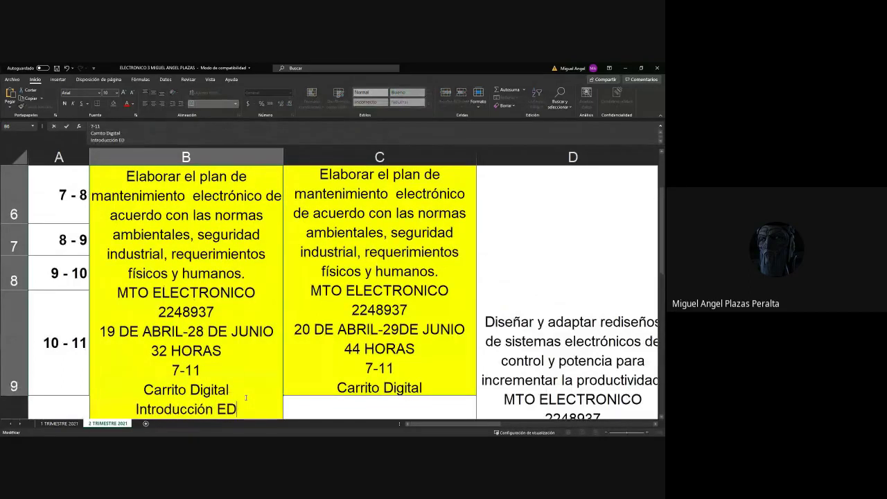
pyautogui.click(336, 356)
# Save the workbook and minimize the Excel window.
pyautogui.hotkey('ctrl', 's')
pyautogui.scroll(3, 416, 277)
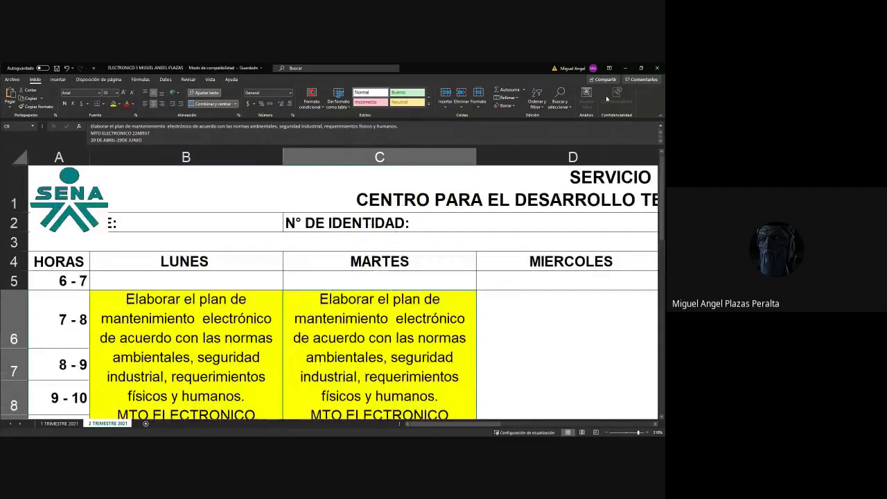
pyautogui.click(624, 68)
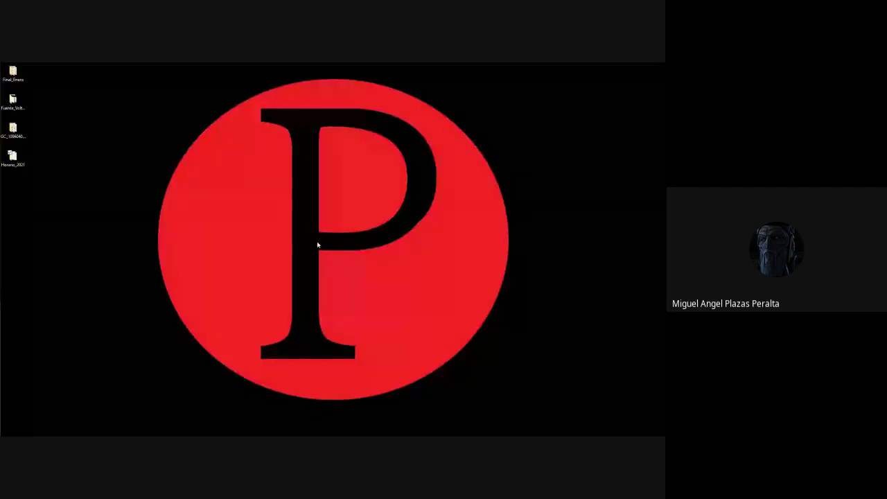
# Review the H.MTO ELECTRONICO timetable's activity and competency cells, selecting the Monday competency text in C12.
pyautogui.hotkey('alt', 'Tab')
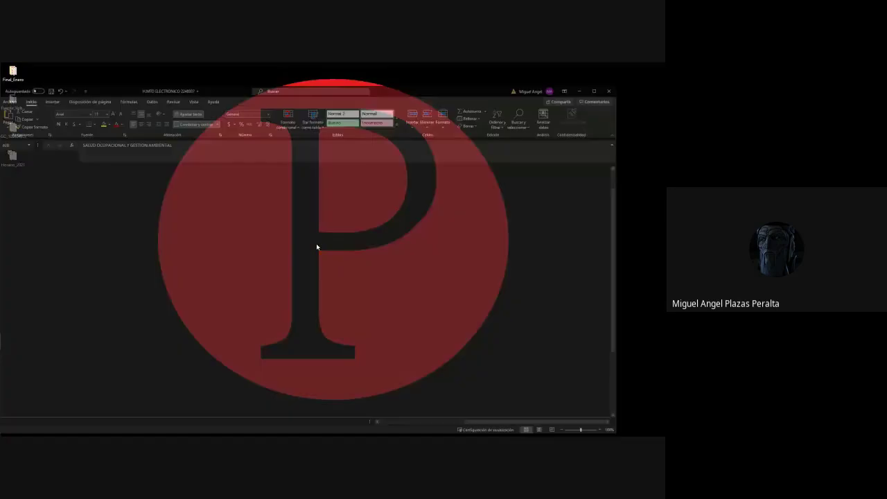
pyautogui.click(339, 230)
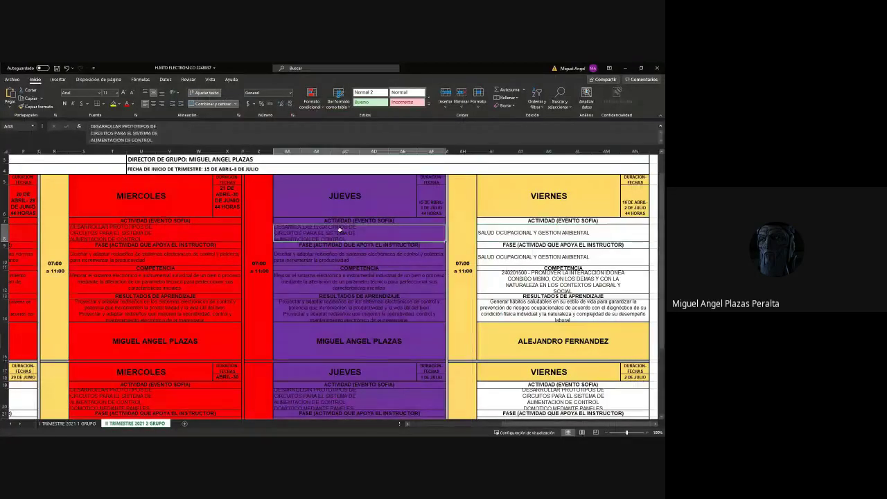
pyautogui.click(353, 283)
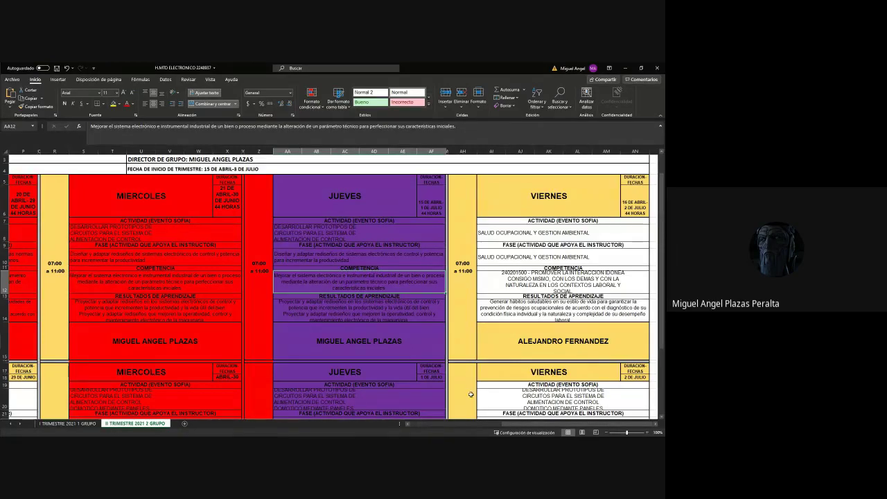
pyautogui.moveTo(582, 426); pyautogui.dragTo(438, 427)
pyautogui.click(54, 251)
pyautogui.doubleClick(113, 283)
pyautogui.moveTo(148, 287); pyautogui.dragTo(55, 264)
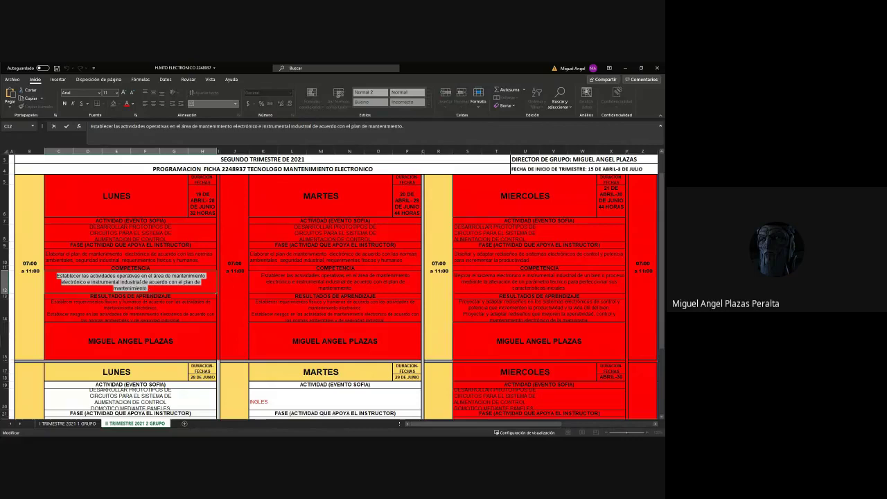
pyautogui.click(140, 281)
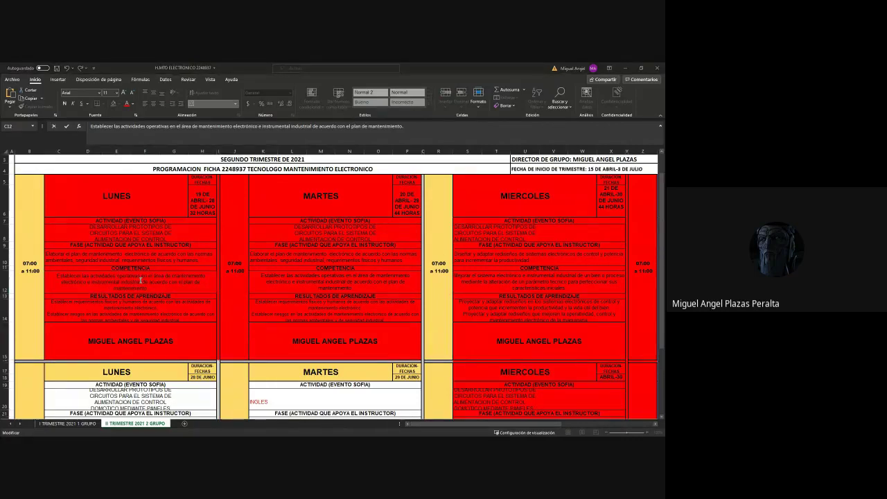
pyautogui.hotkey('alt', 'Tab')
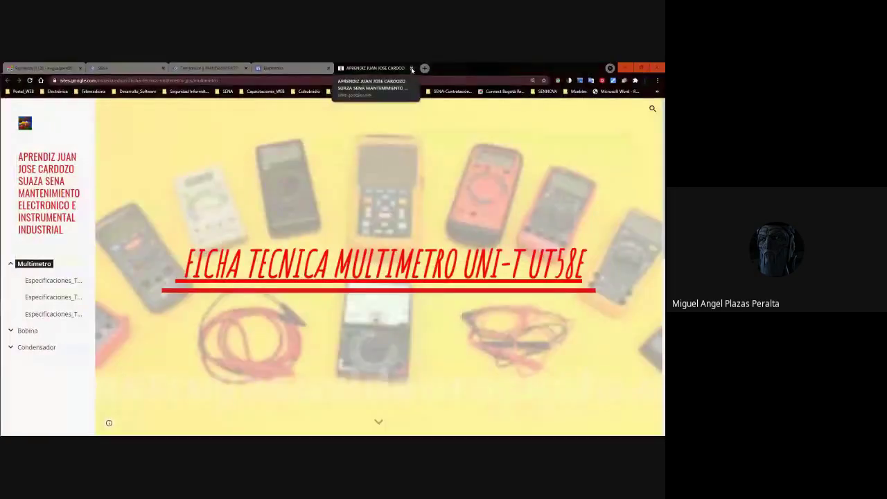
# Go to the Formación page of the Electrónica Google Site.
pyautogui.hotkey('alt', 'Tab')
pyautogui.scroll(15, 456, 102)
pyautogui.click(620, 133)
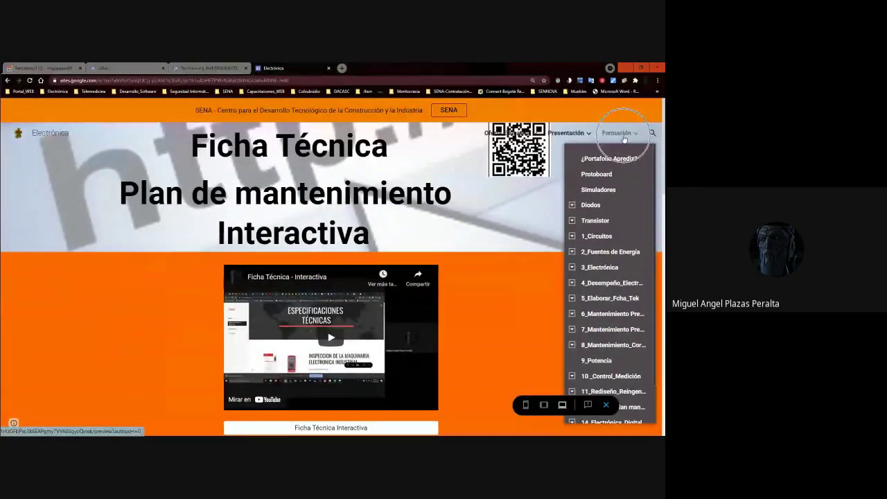
pyautogui.click(622, 135)
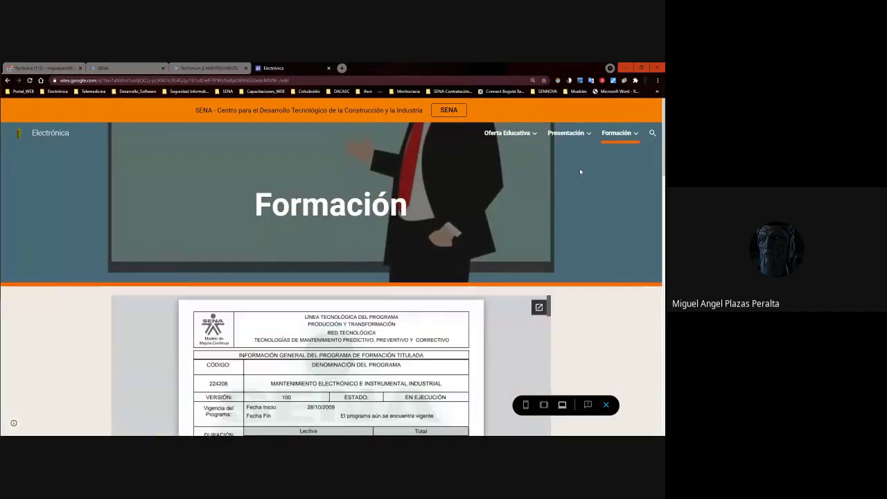
pyautogui.moveTo(616, 132)
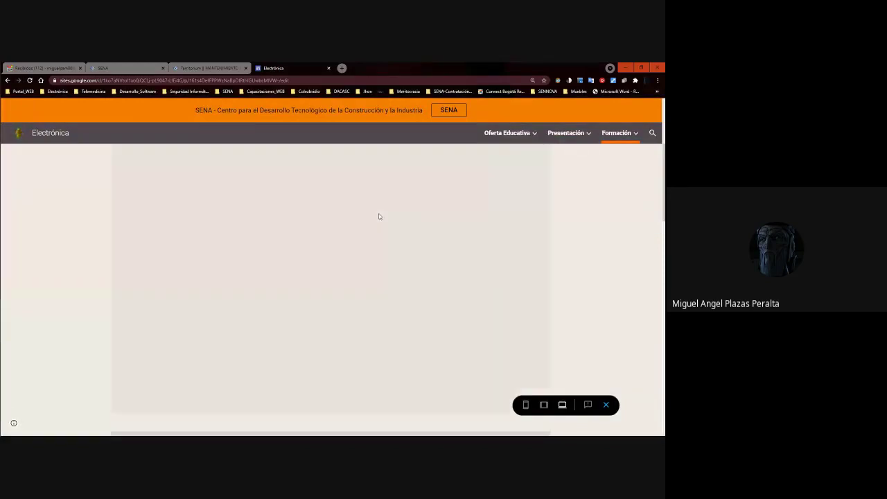
pyautogui.scroll(-3, 375, 236)
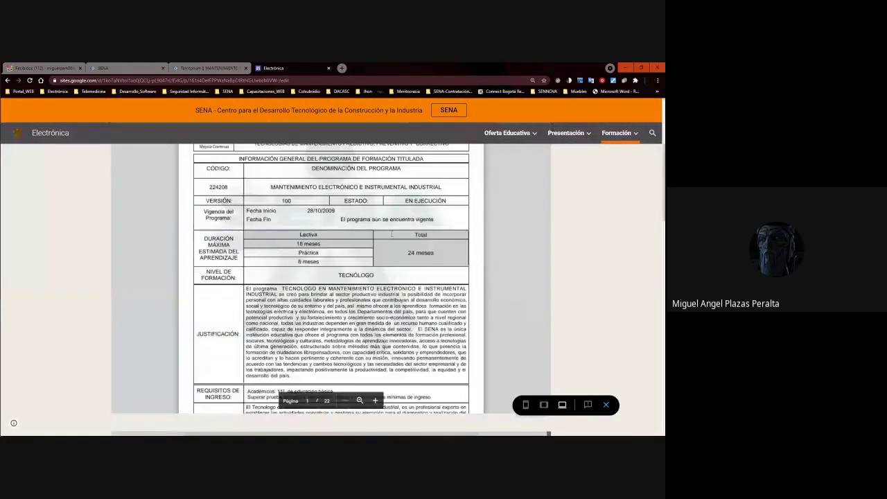
pyautogui.scroll(-1, 442, 340)
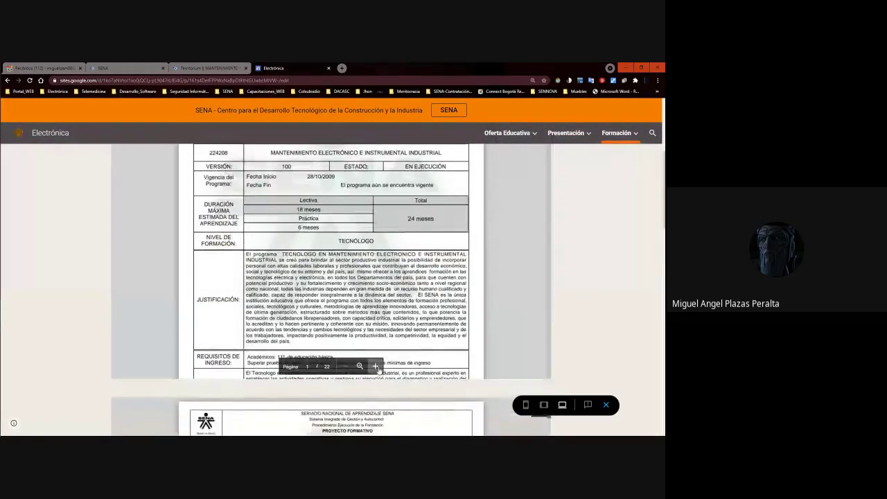
# Zoom into the embedded training-program PDF and pop it out into its own tab.
pyautogui.click(375, 366)
pyautogui.click(375, 366)
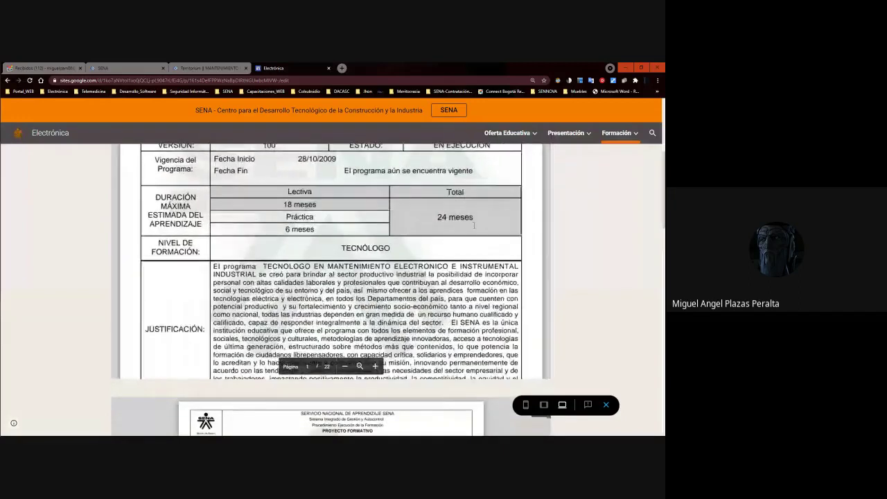
pyautogui.click(375, 366)
pyautogui.scroll(5, 580, 241)
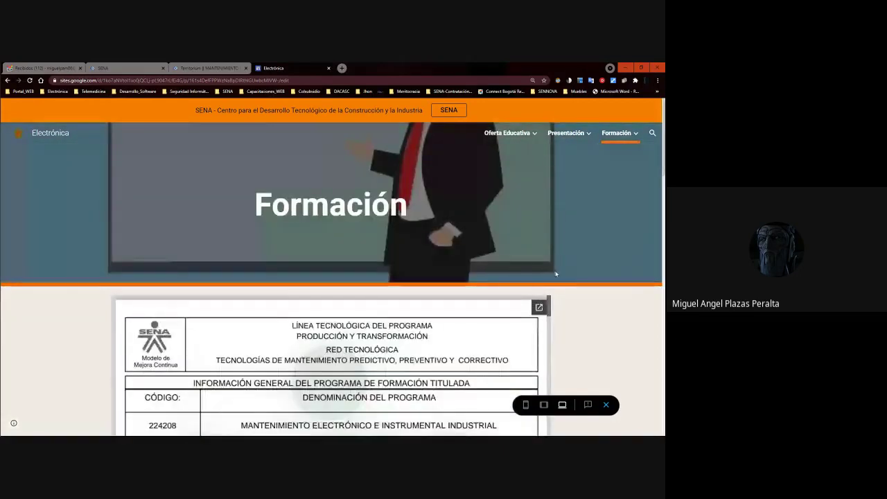
pyautogui.click(538, 308)
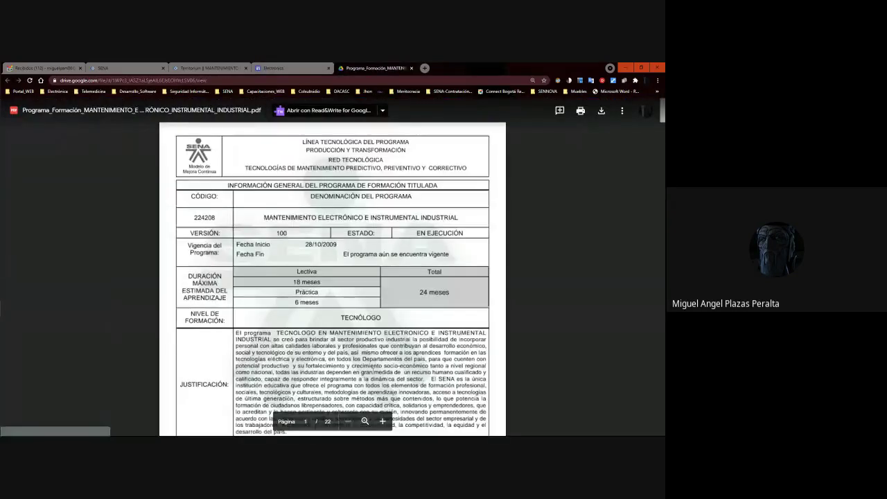
# Enlarge the Drive PDF and compare it against the competency text in Excel cell C12.
pyautogui.hotkey('ctrl', '+')
pyautogui.hotkey('ctrl', '+')
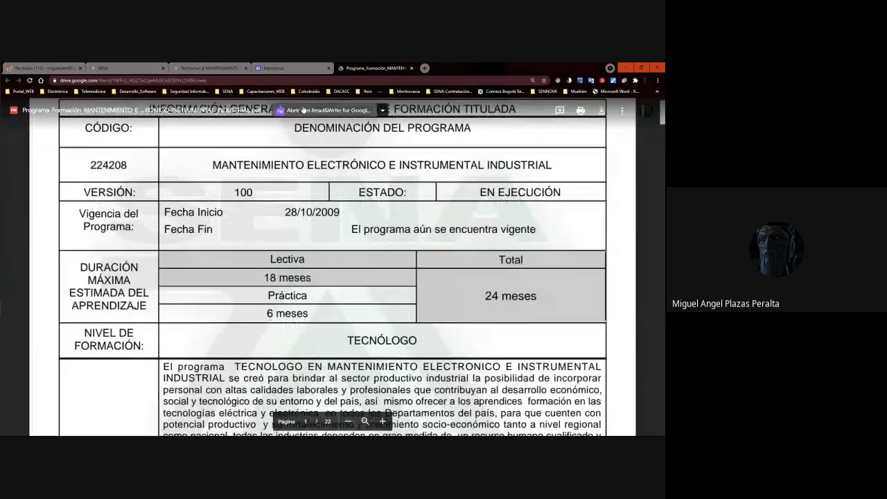
pyautogui.hotkey('alt', 'Tab')
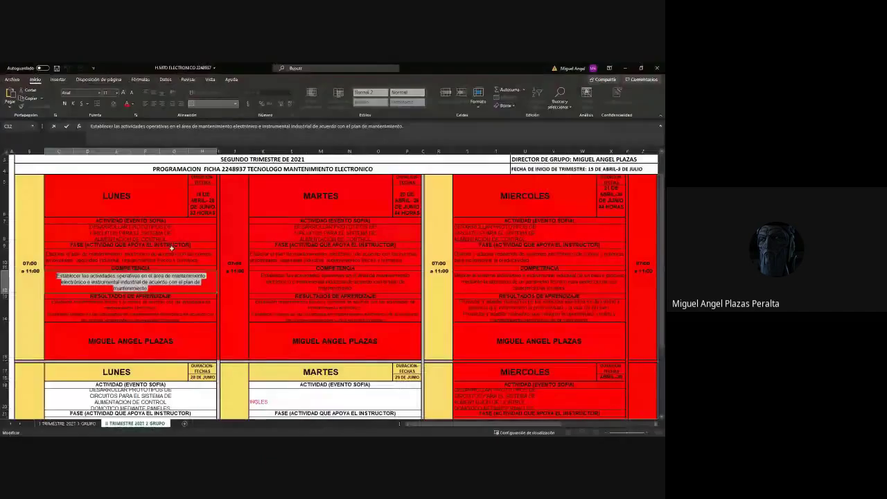
pyautogui.click(130, 280)
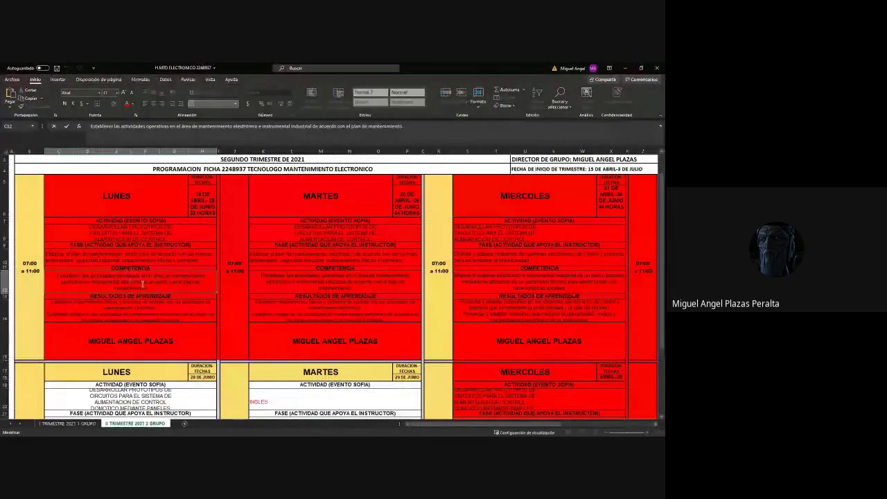
pyautogui.moveTo(151, 286); pyautogui.dragTo(57, 275)
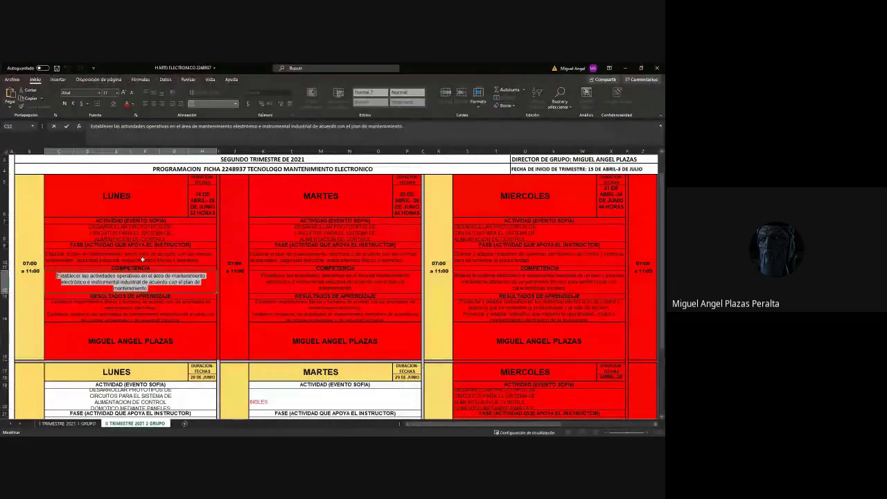
pyautogui.press('Escape')
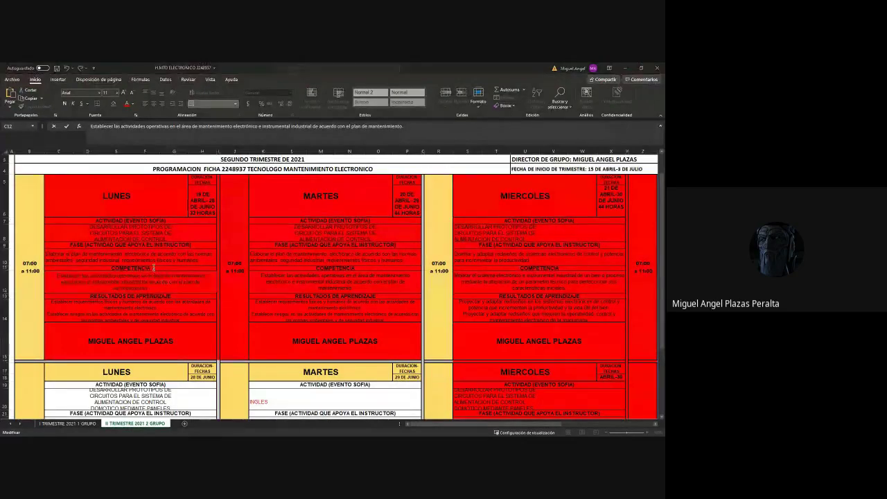
pyautogui.hotkey('alt', 'Tab')
pyautogui.scroll(-1, 220, 257)
pyautogui.scroll(3, 247, 248)
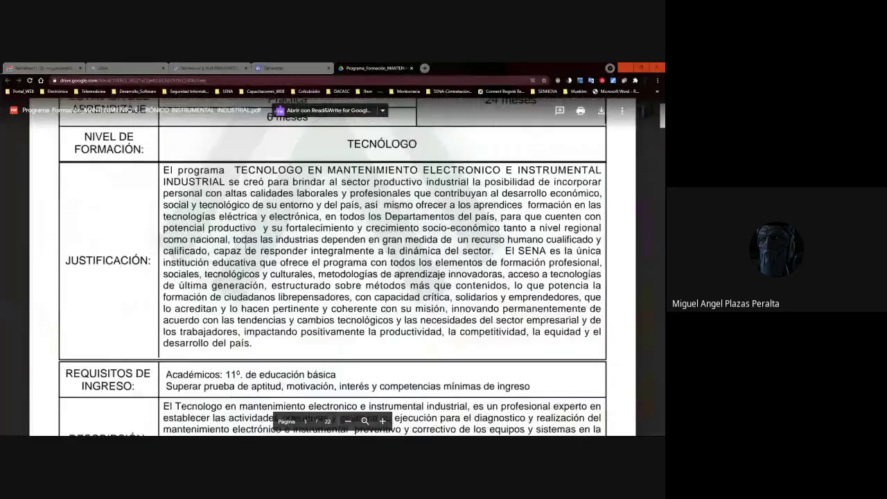
pyautogui.hotkey('alt', 'Tab')
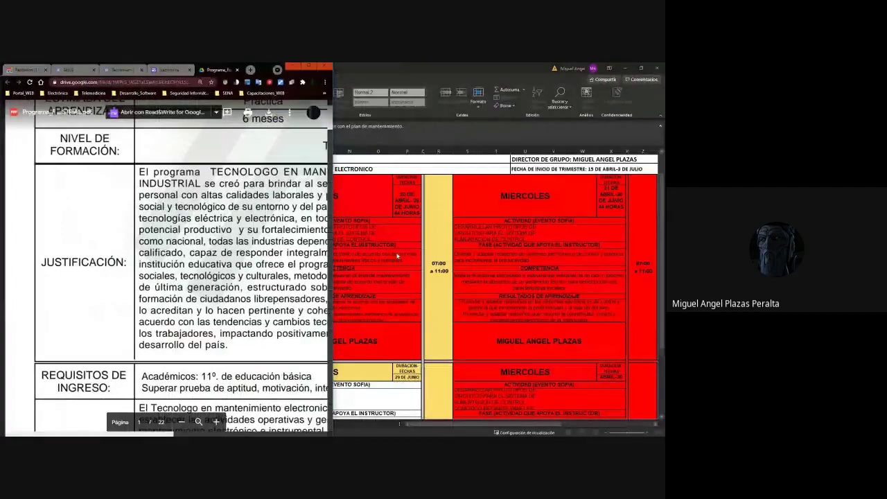
# Snap Excel to the right half and the program PDF to the left half.
pyautogui.press('super+Right')
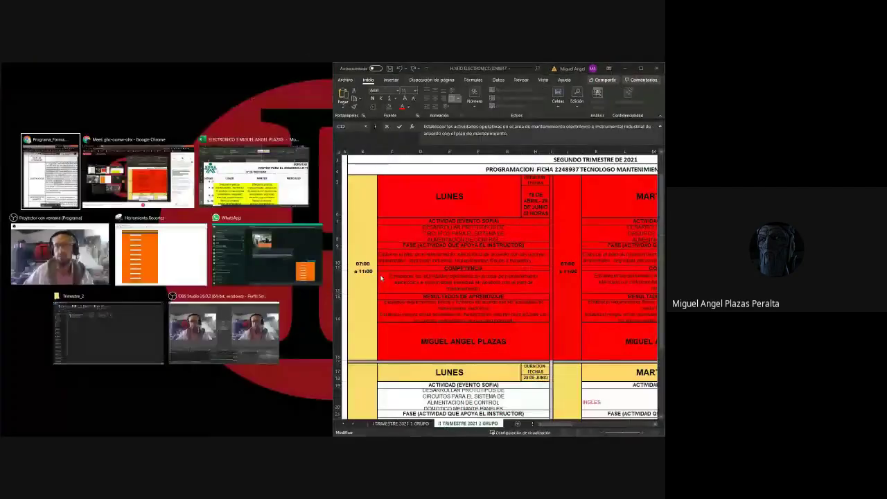
pyautogui.press('Return')
pyautogui.scroll(-10, 220, 272)
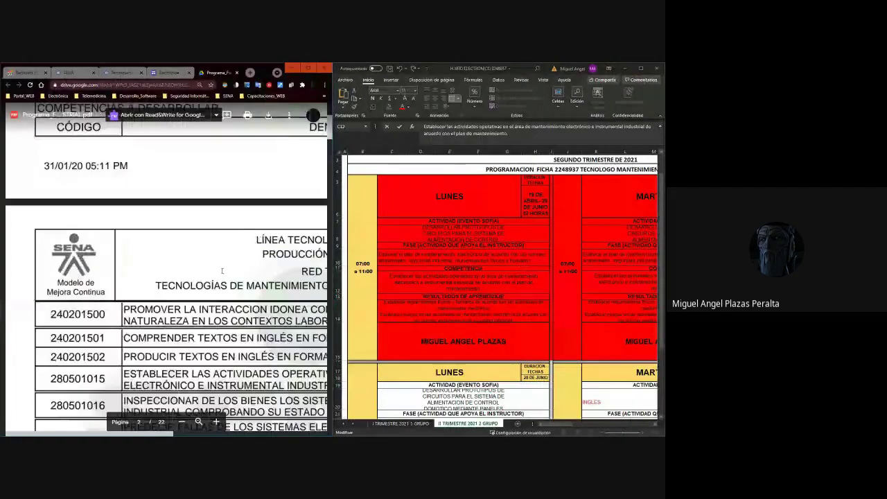
pyautogui.scroll(-4, 220, 271)
pyautogui.scroll(6, 220, 272)
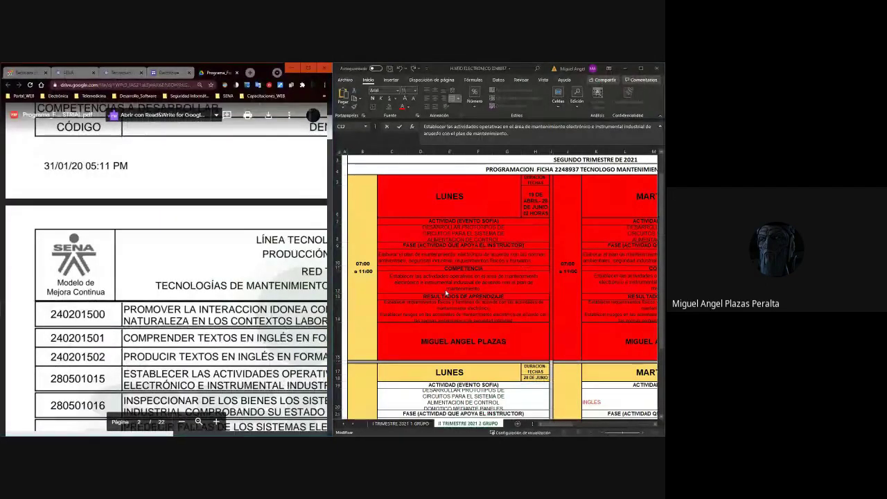
pyautogui.scroll(-3, 166, 270)
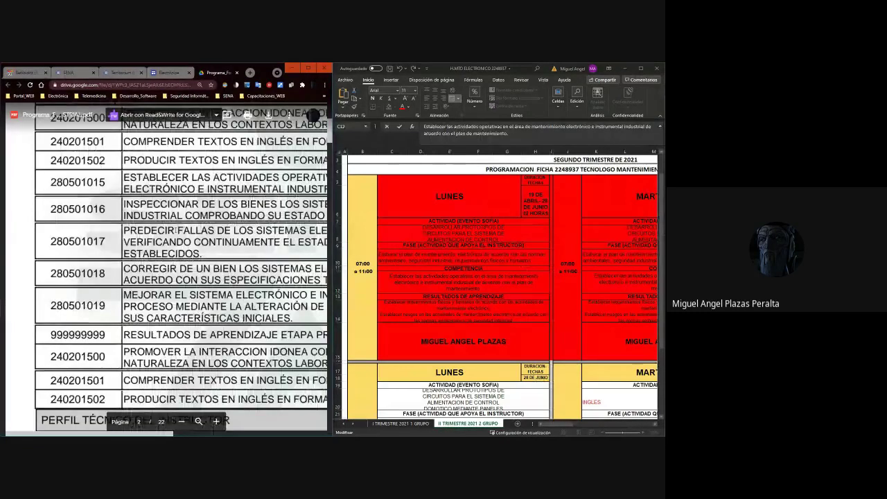
pyautogui.scroll(3, 176, 230)
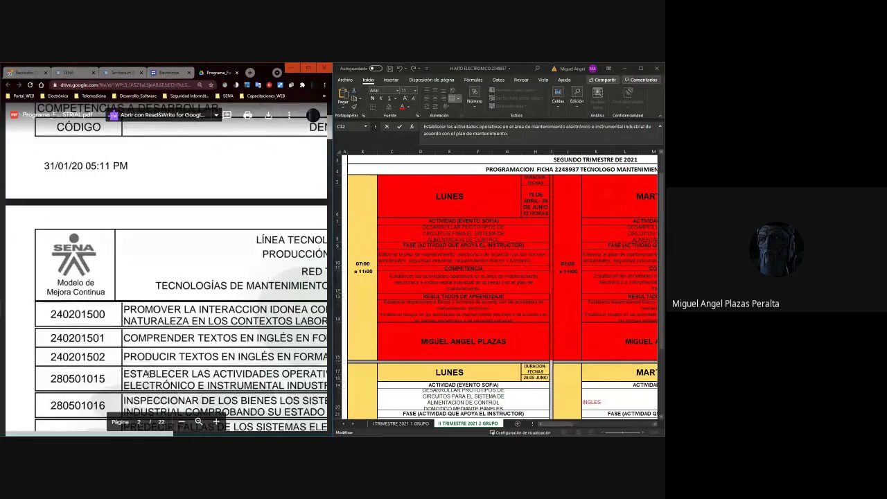
# Zoom the PDF out so the Competencias a desarrollar table fits.
pyautogui.moveTo(146, 374); pyautogui.dragTo(213, 374)
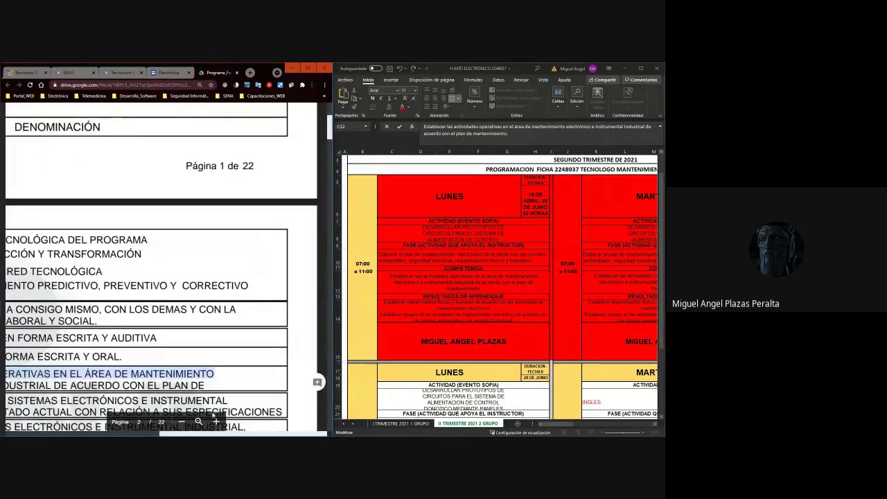
pyautogui.click(182, 421)
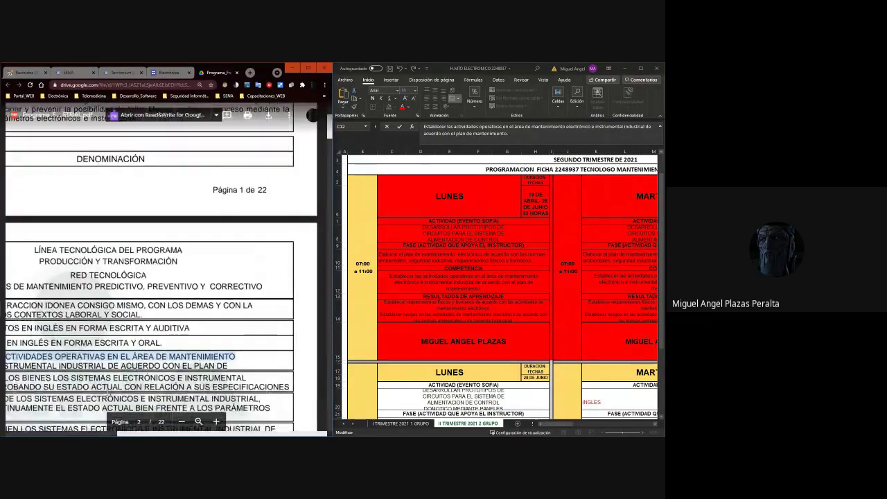
pyautogui.moveTo(129, 434); pyautogui.dragTo(69, 434)
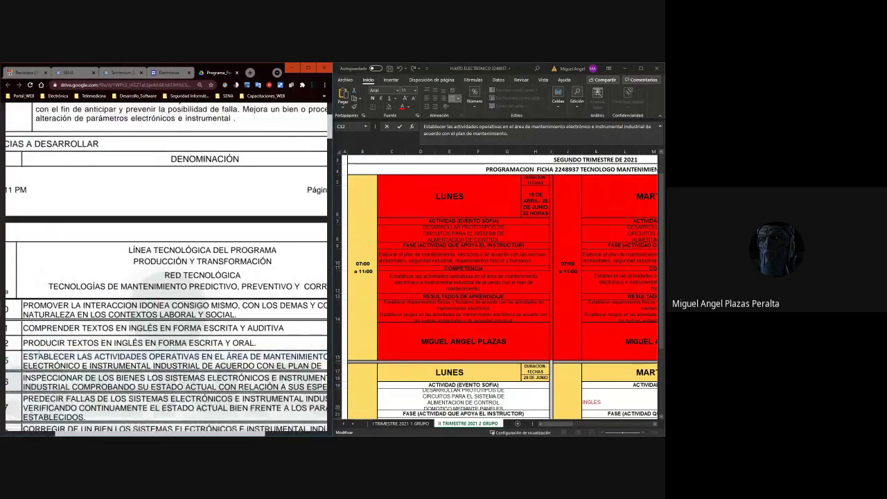
pyautogui.hscroll(3, 212, 362)
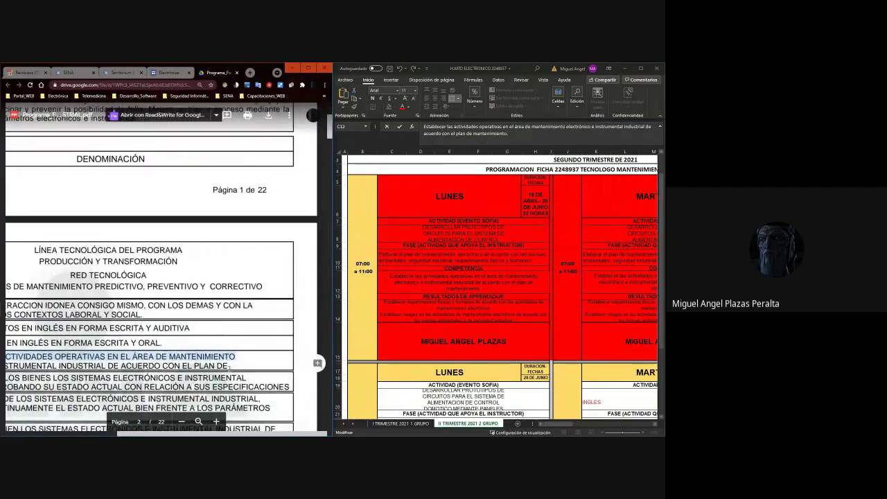
pyautogui.click(182, 421)
pyautogui.click(181, 421)
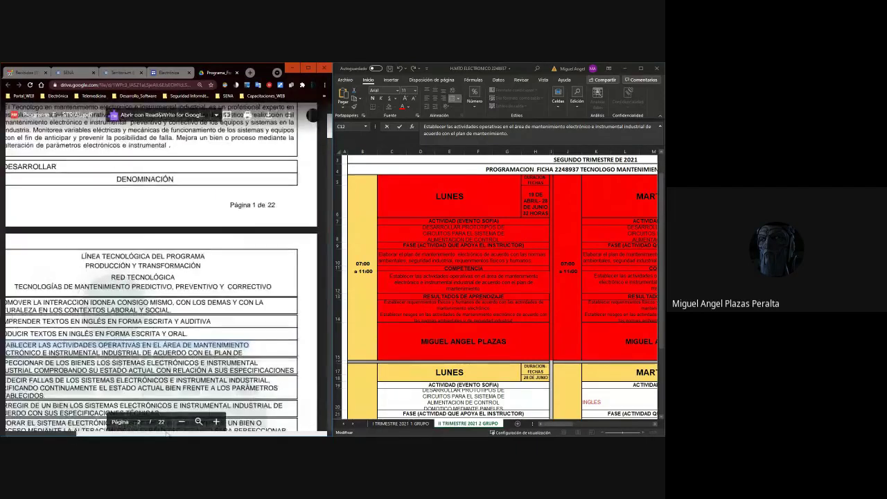
pyautogui.hscroll(-1, 166, 416)
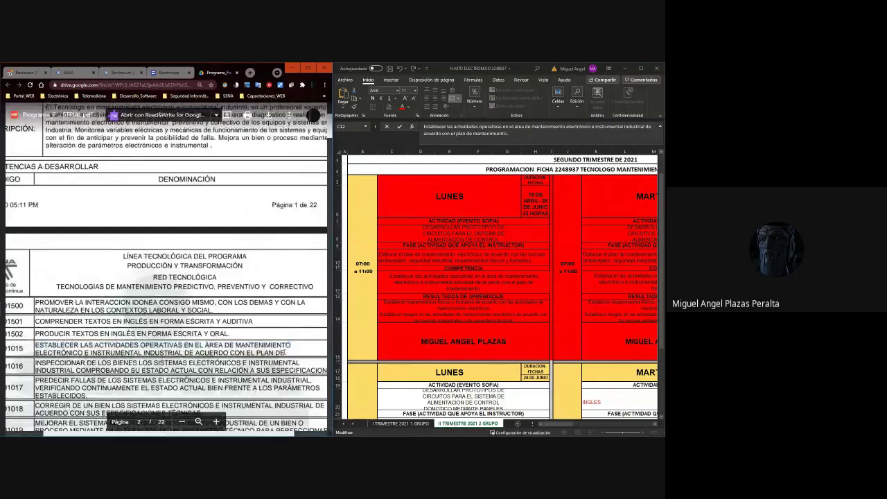
pyautogui.hscroll(1, 318, 350)
# Select the competency 280501015 description in the PDF table.
pyautogui.moveTo(243, 351); pyautogui.dragTo(7, 344)
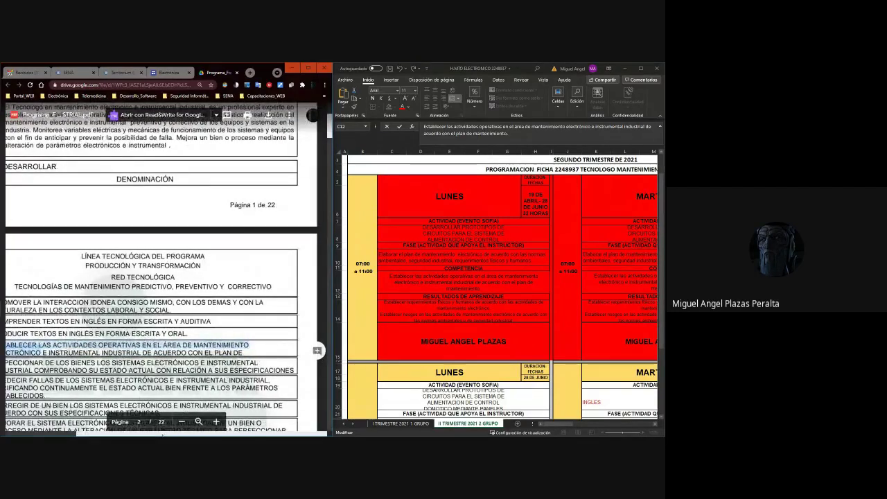
pyautogui.hscroll(-2, 167, 332)
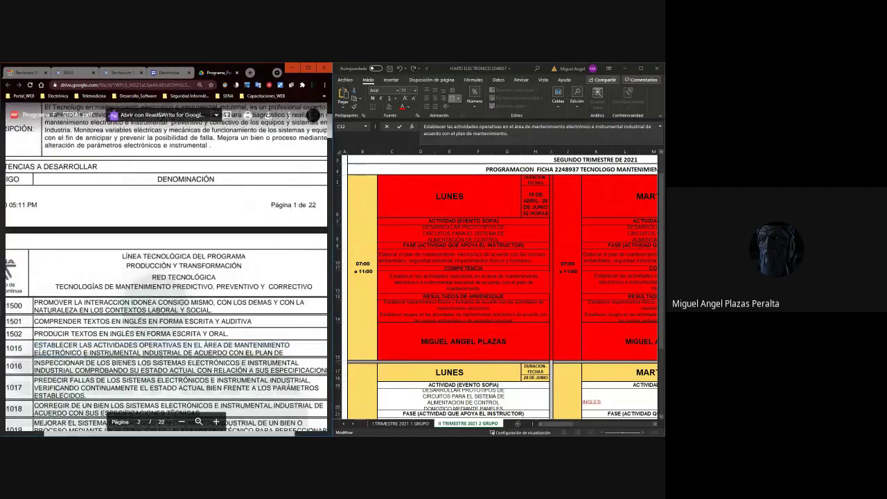
pyautogui.hscroll(2, 166, 332)
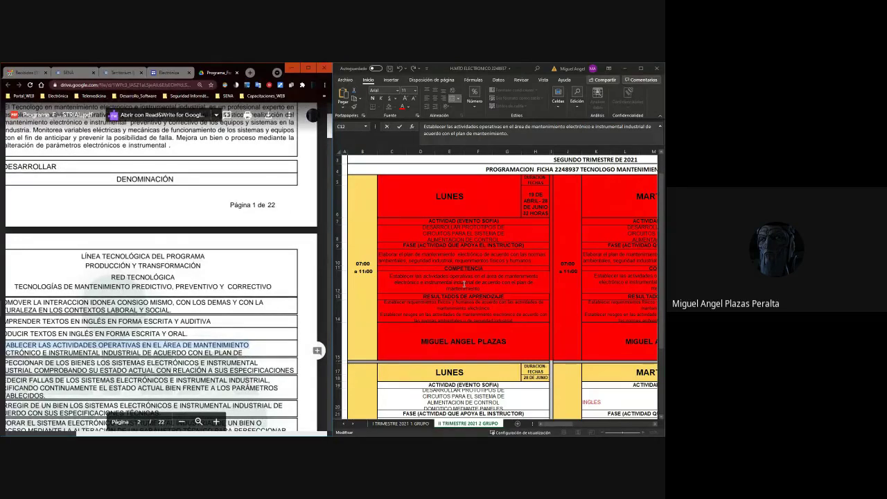
pyautogui.click(463, 284)
pyautogui.click(464, 284)
pyautogui.click(464, 284)
pyautogui.click(246, 415)
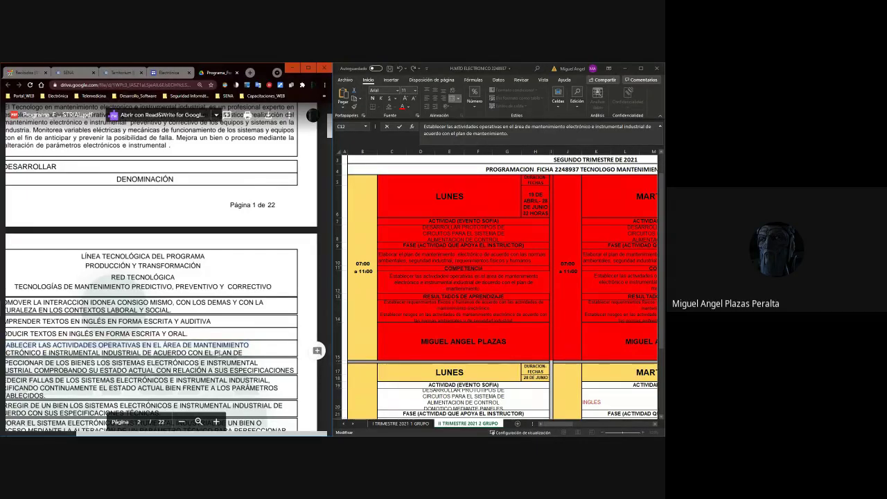
pyautogui.hscroll(-1, 166, 270)
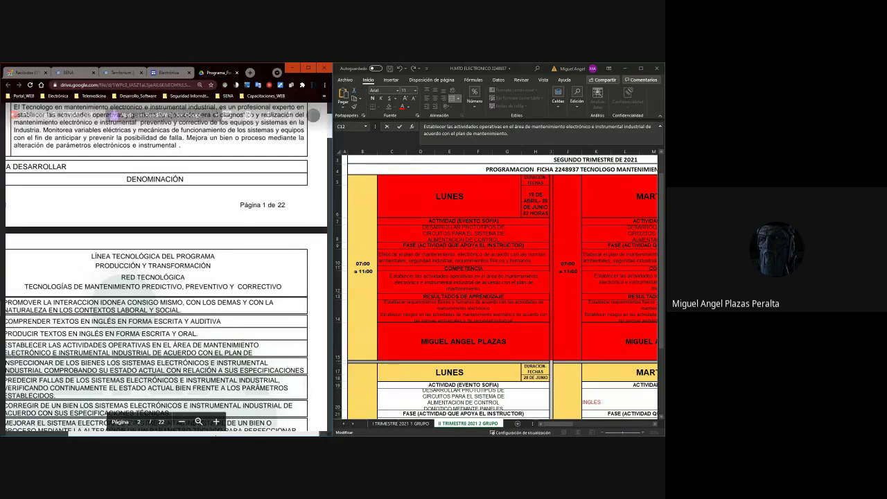
pyautogui.hscroll(-3, 167, 270)
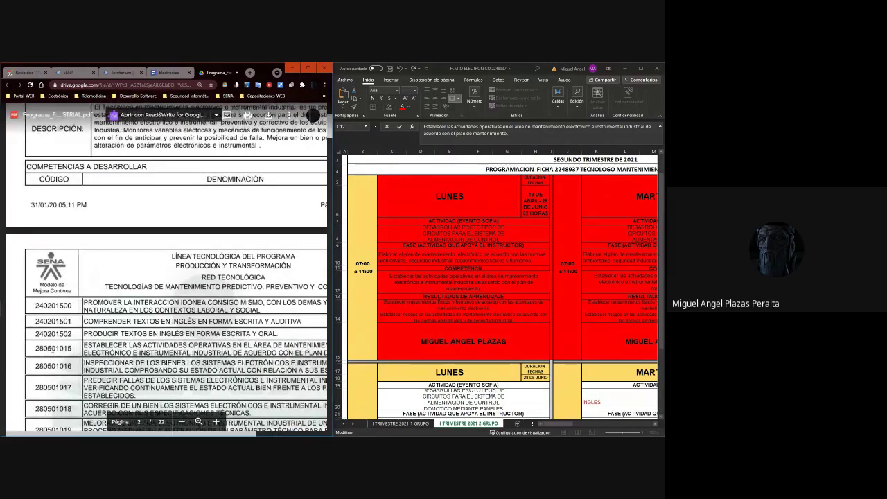
pyautogui.hscroll(3, 39, 348)
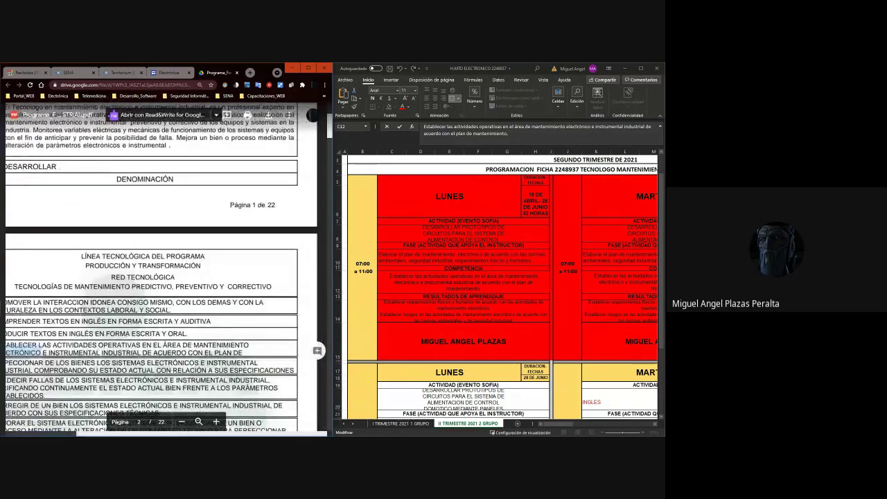
pyautogui.hscroll(-3, 63, 339)
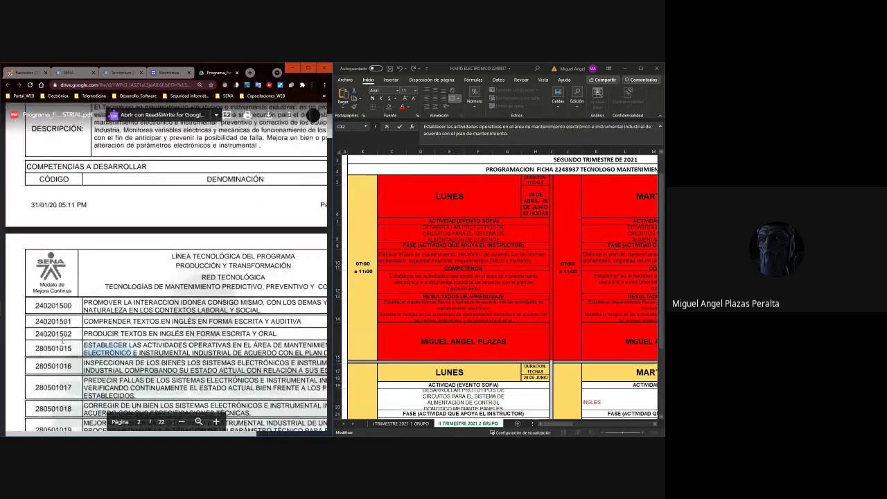
# Insert code 280501015 on its own line at the start of competency cell C12.
pyautogui.click(410, 278)
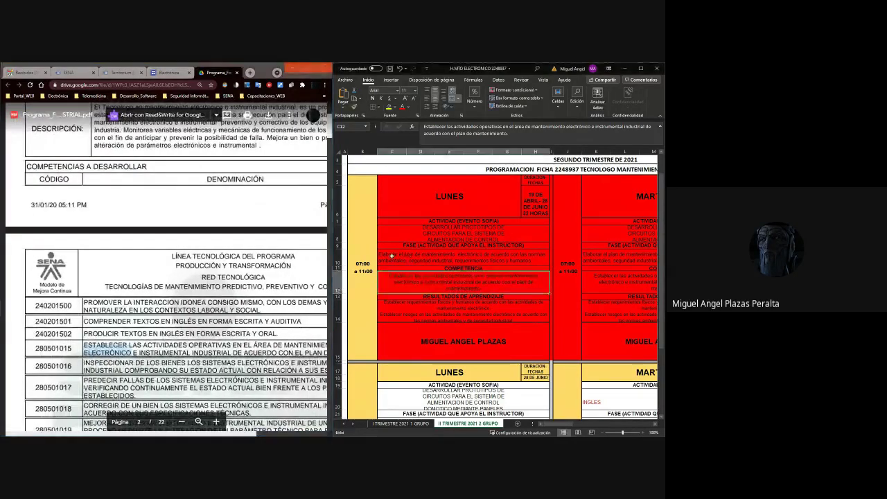
pyautogui.click(416, 254)
pyautogui.doubleClick(408, 276)
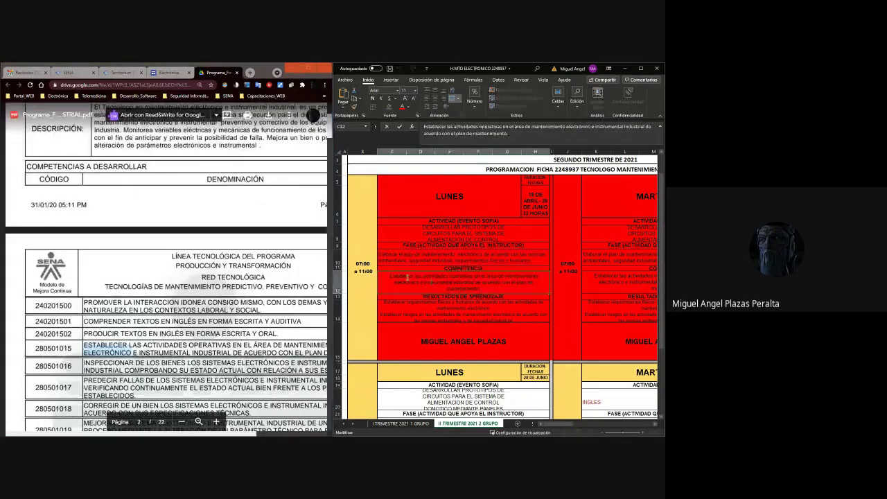
pyautogui.write('28')
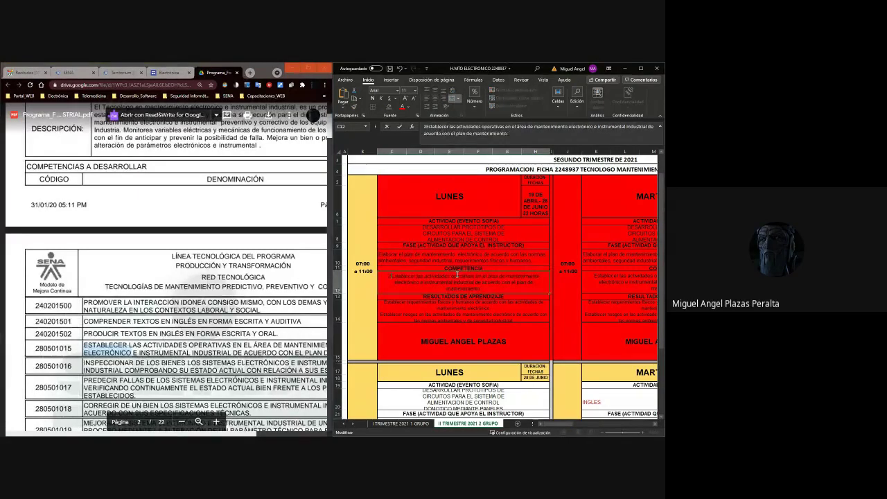
pyautogui.write('050')
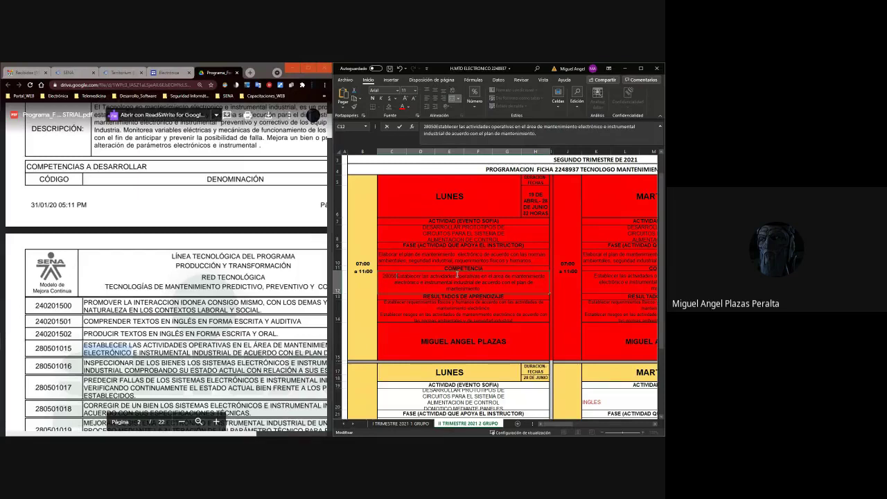
pyautogui.write('1')
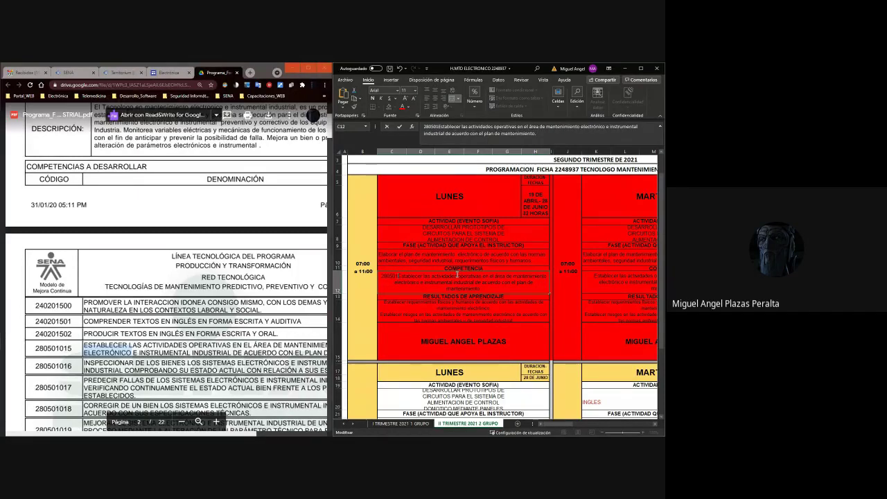
pyautogui.write('015')
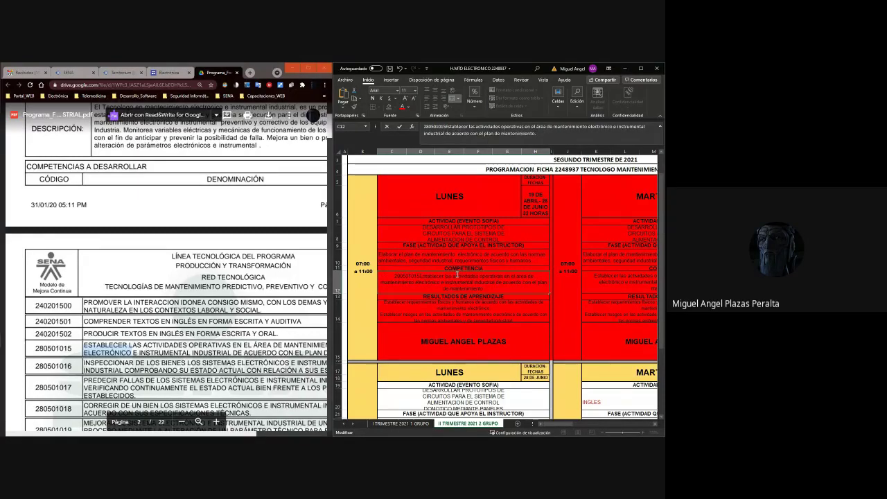
pyautogui.hotkey('alt', 'Return')
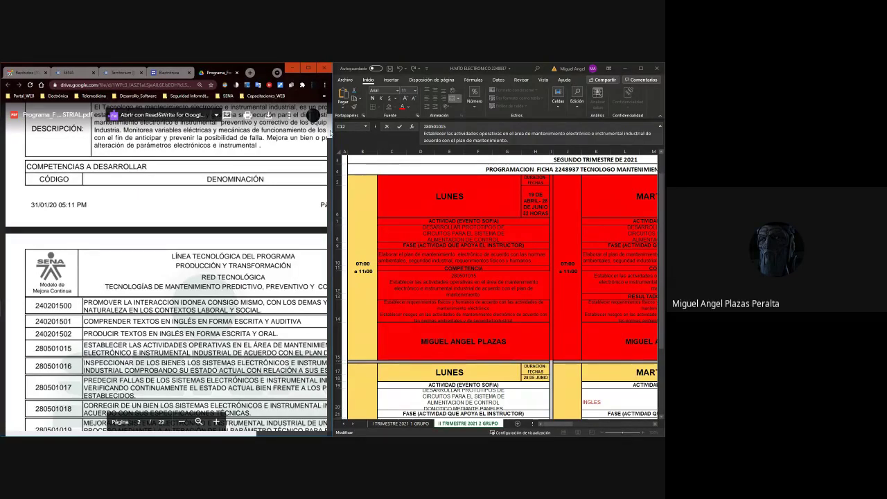
# Scroll the PDF to competency 280501015's curricular contents and maximize the Chrome window.
pyautogui.scroll(-1, 166, 278)
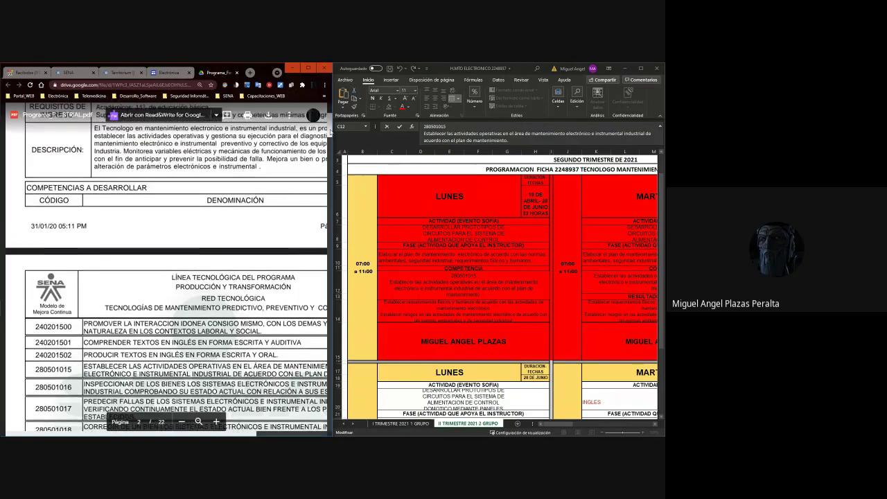
pyautogui.scroll(-2, 167, 277)
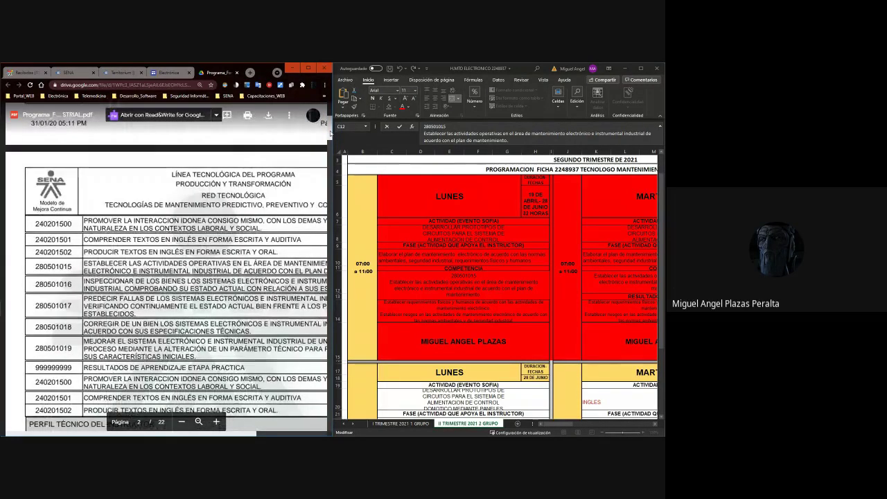
pyautogui.moveTo(330, 133); pyautogui.dragTo(356, 150)
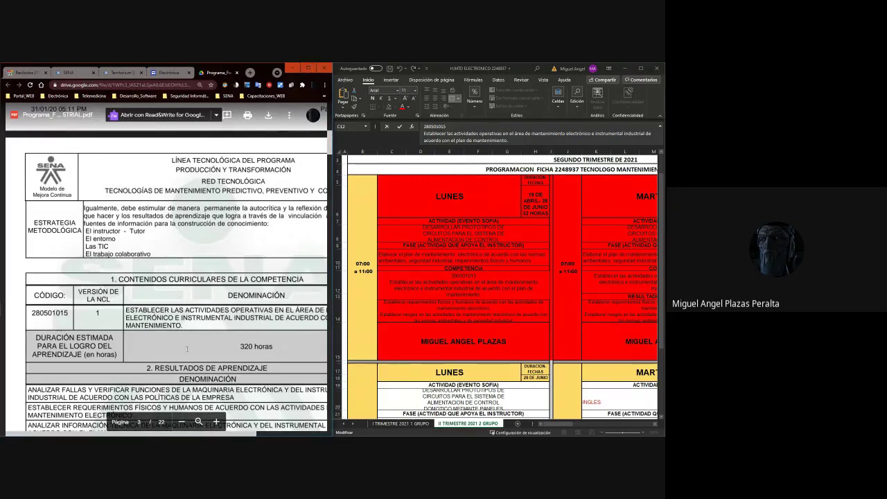
pyautogui.click(307, 68)
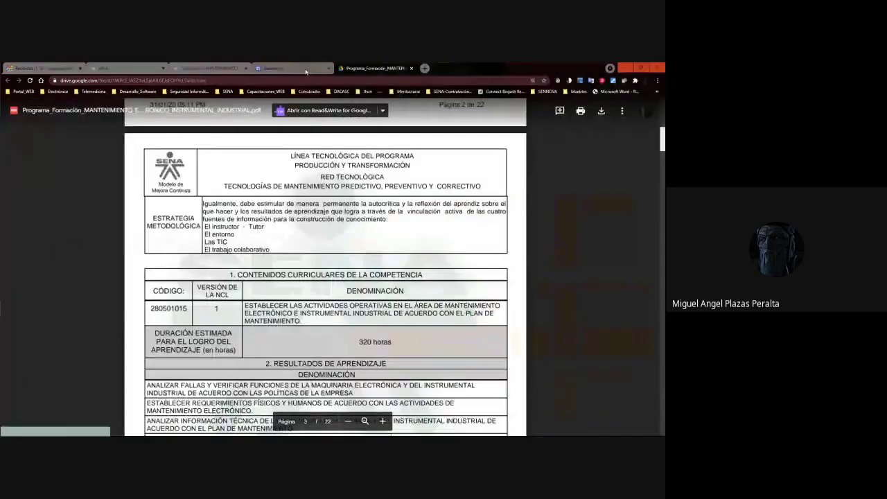
# Check the timetable workbook and Electrónica site, then return to the program PDF tab.
pyautogui.click(306, 422)
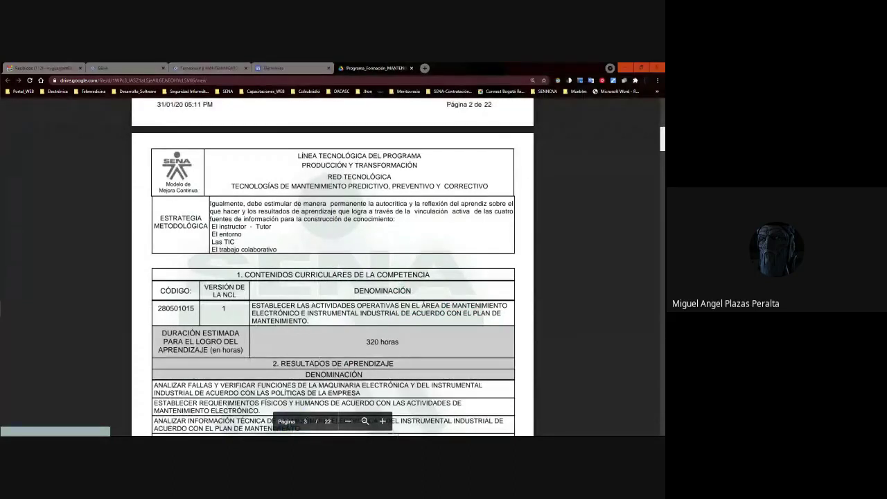
pyautogui.click(322, 354)
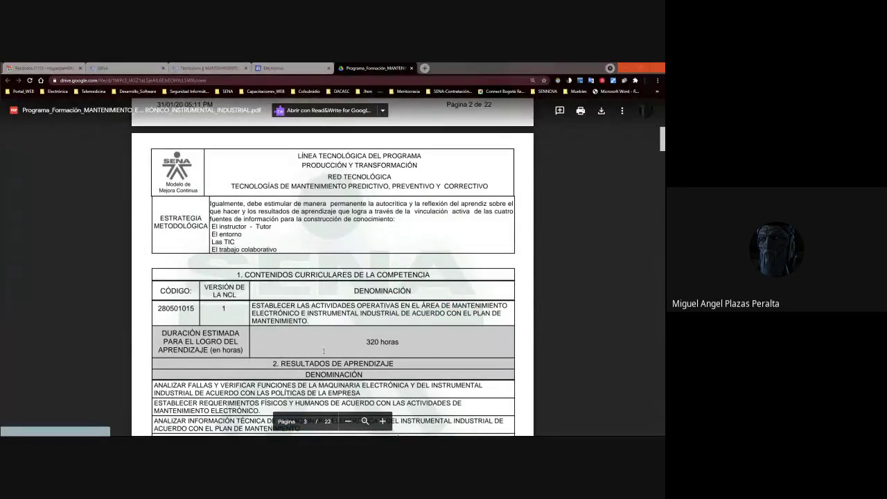
pyautogui.hotkey('alt', 'Tab')
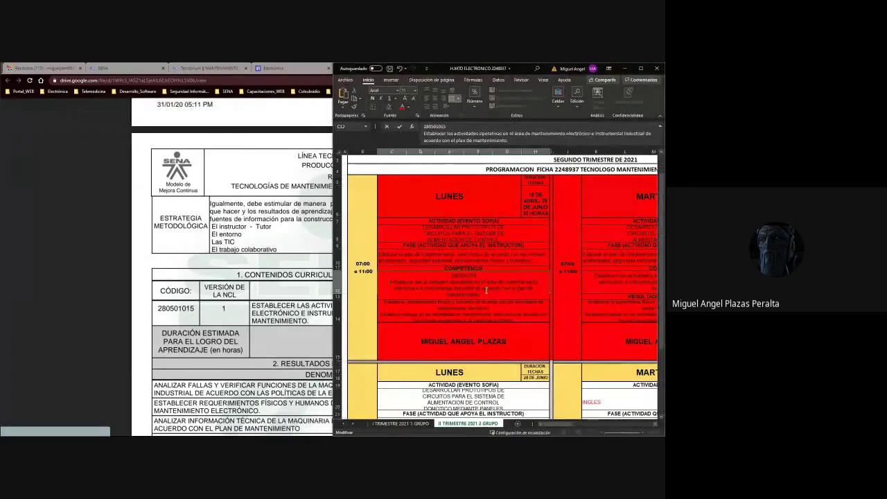
pyautogui.click(304, 298)
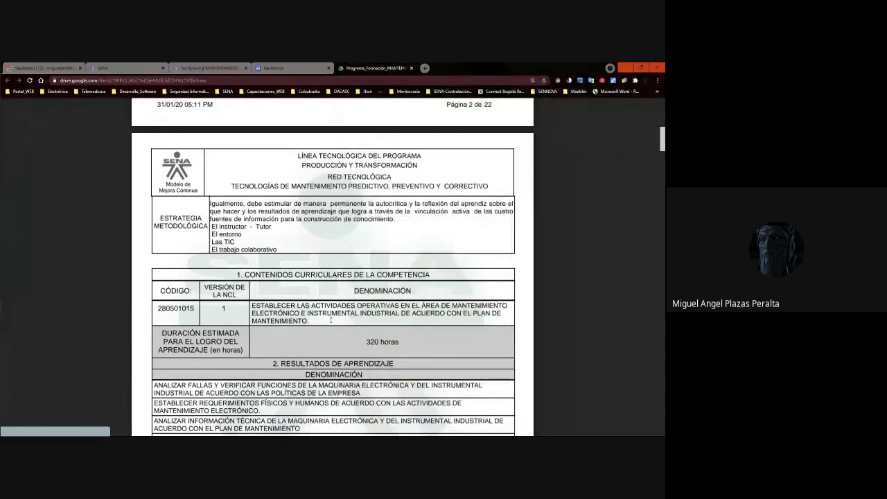
pyautogui.hotkey('alt', 'Tab')
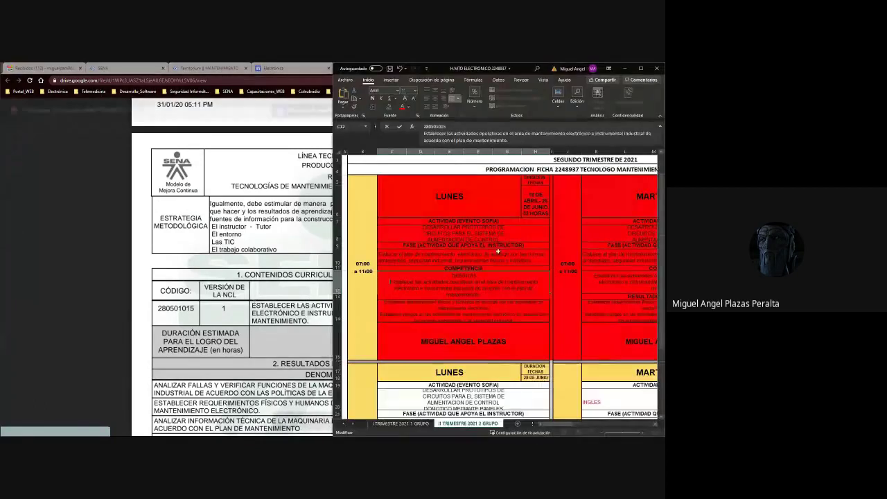
pyautogui.click(240, 262)
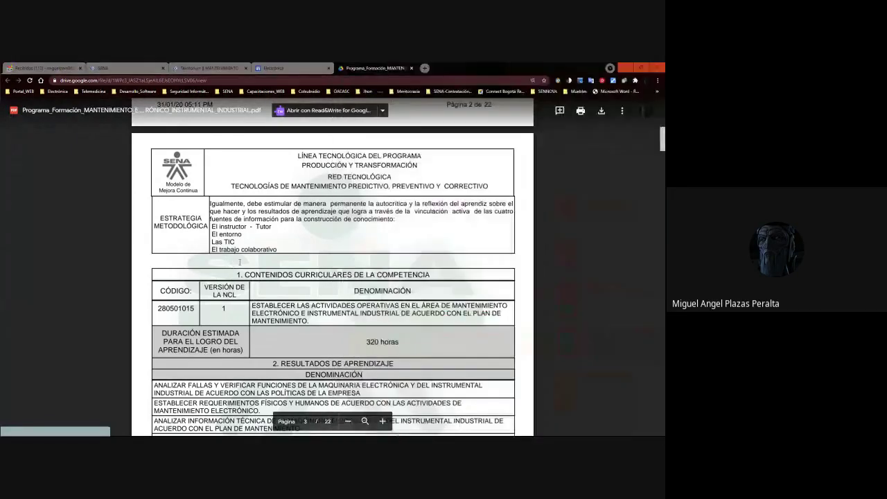
pyautogui.click(284, 67)
pyautogui.click(617, 132)
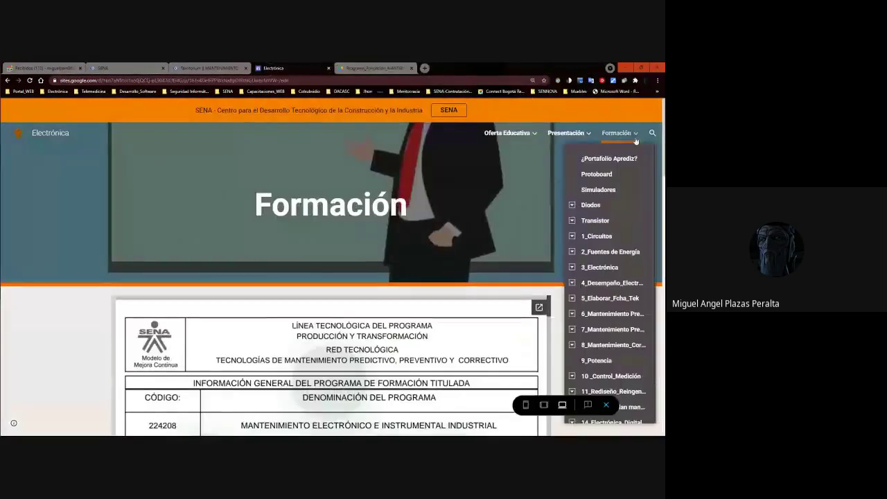
pyautogui.scroll(-10, 358, 369)
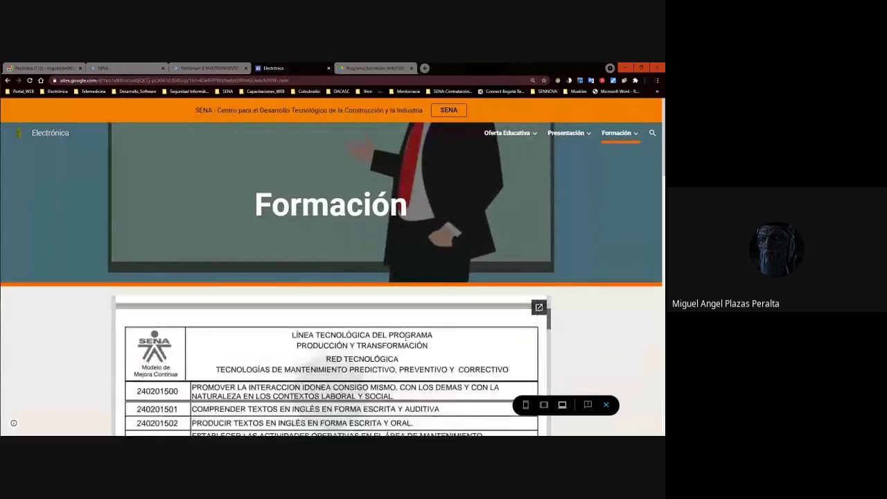
pyautogui.scroll(5, 406, 336)
pyautogui.hotkey('ctrl', 'Tab')
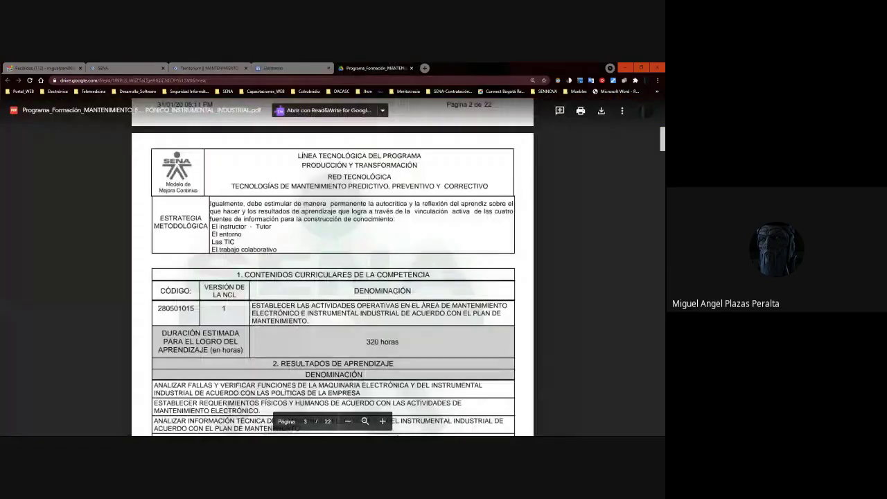
# Zoom the PDF to 150% and select the four Resultados de Aprendizaje rows.
pyautogui.click(382, 421)
pyautogui.click(381, 420)
pyautogui.click(382, 421)
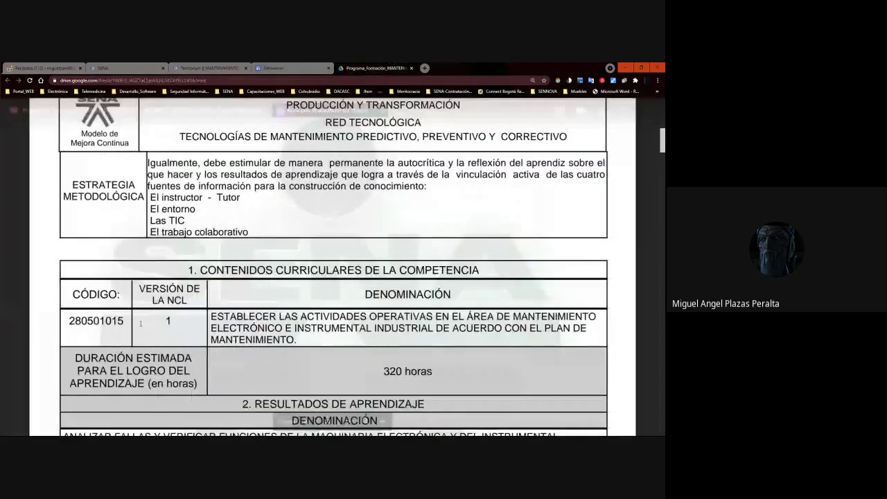
pyautogui.scroll(-3, 290, 316)
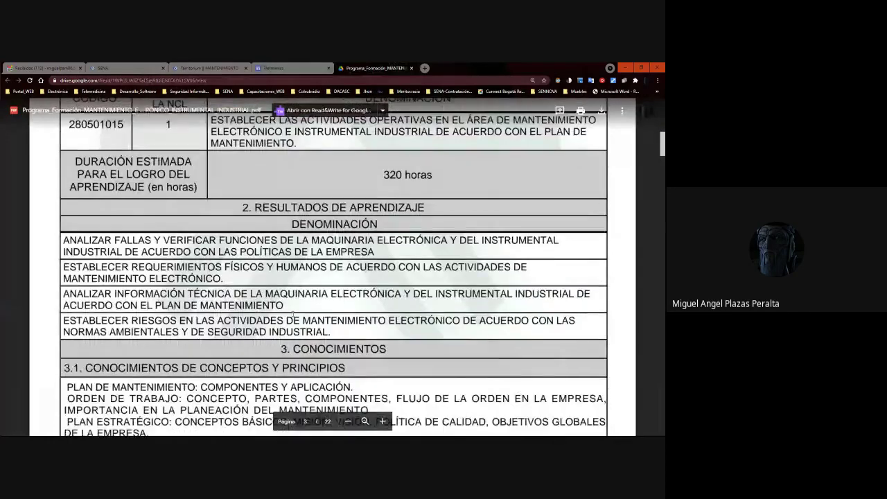
pyautogui.scroll(3, 291, 316)
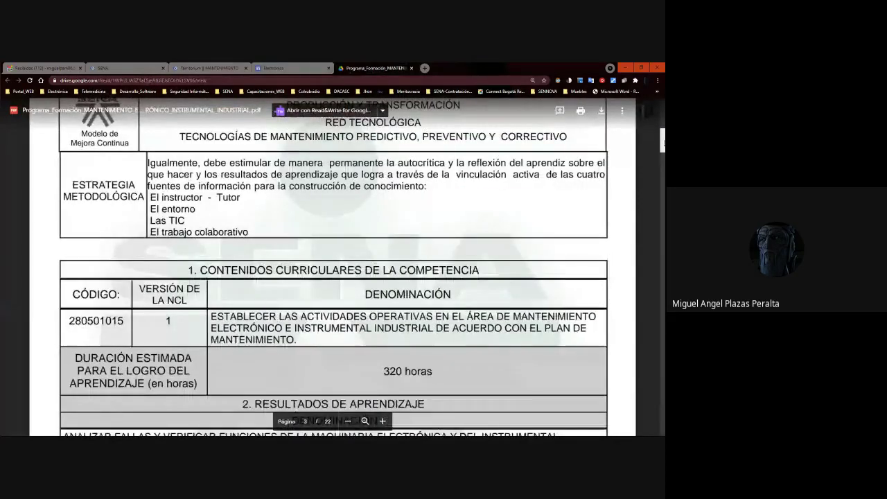
pyautogui.scroll(-3, 274, 237)
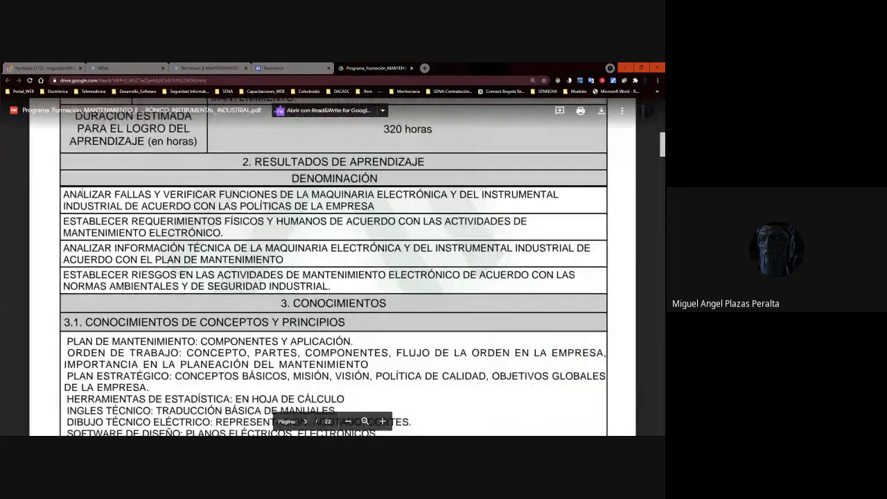
pyautogui.moveTo(72, 194); pyautogui.dragTo(339, 286)
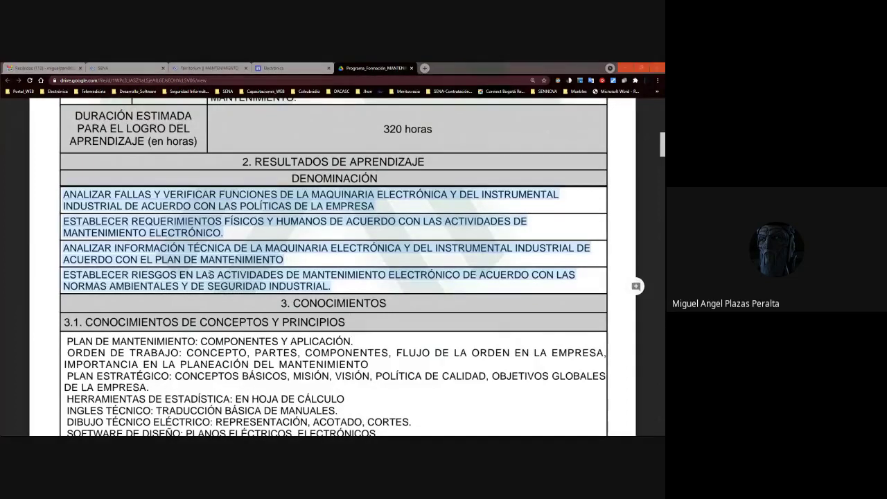
# Check learning-results cell C14 and select the second learning outcome in the PDF.
pyautogui.hotkey('alt', 'Tab')
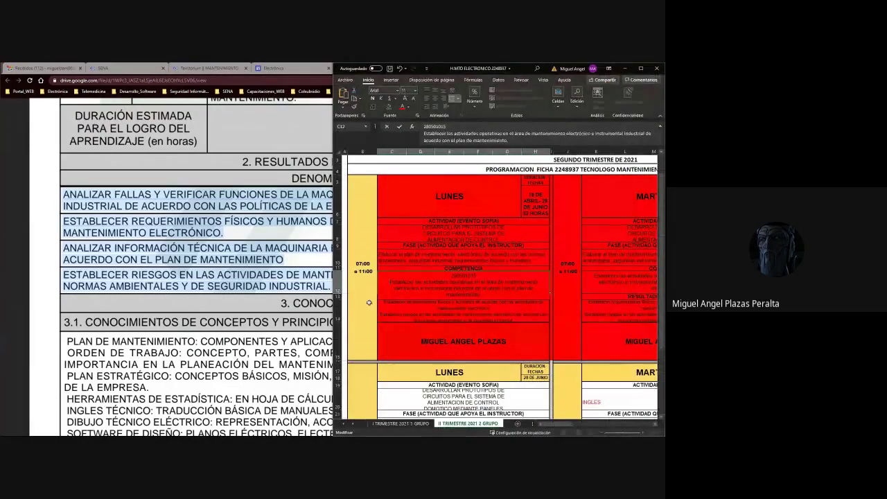
pyautogui.click(384, 302)
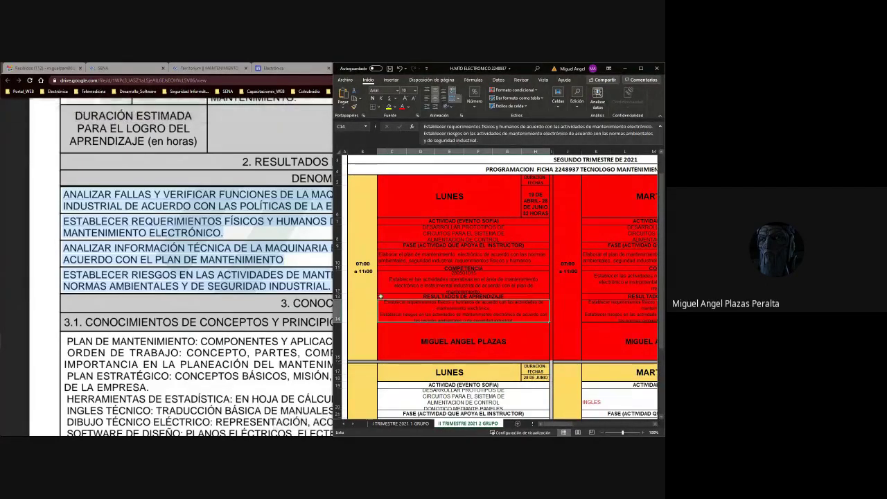
pyautogui.click(54, 221)
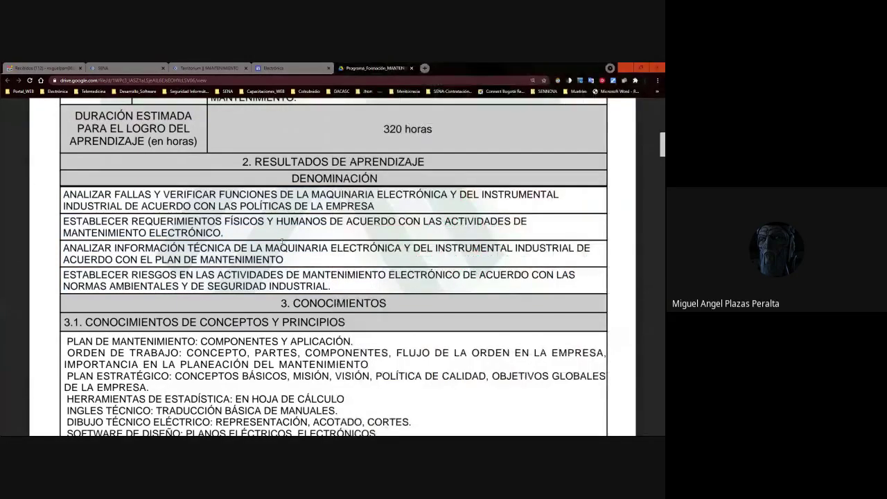
pyautogui.moveTo(61, 221); pyautogui.dragTo(226, 233)
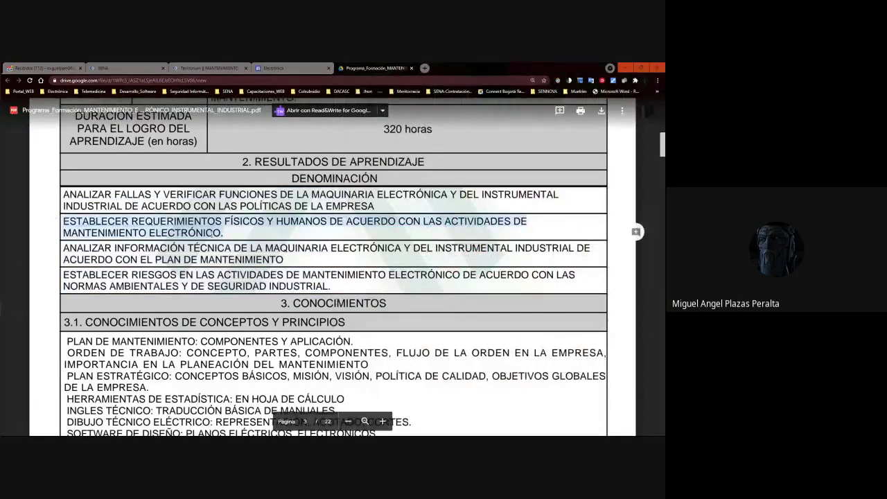
pyautogui.hotkey('alt', 'Tab')
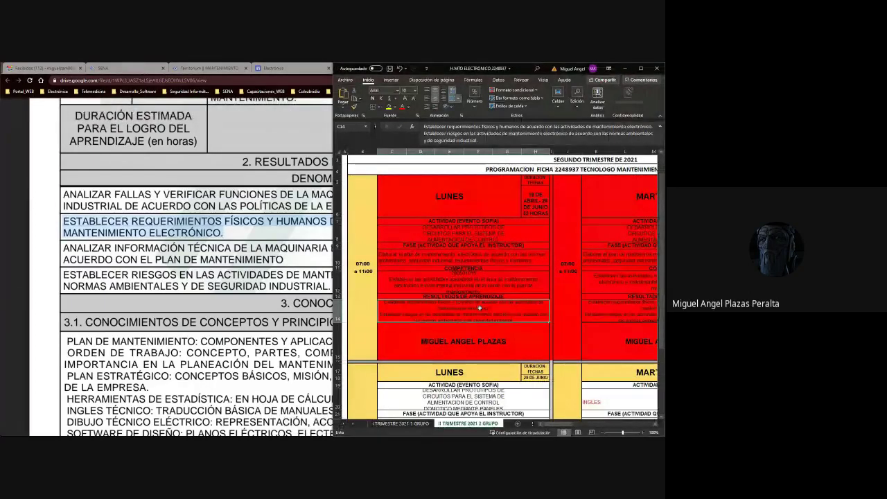
pyautogui.click(320, 233)
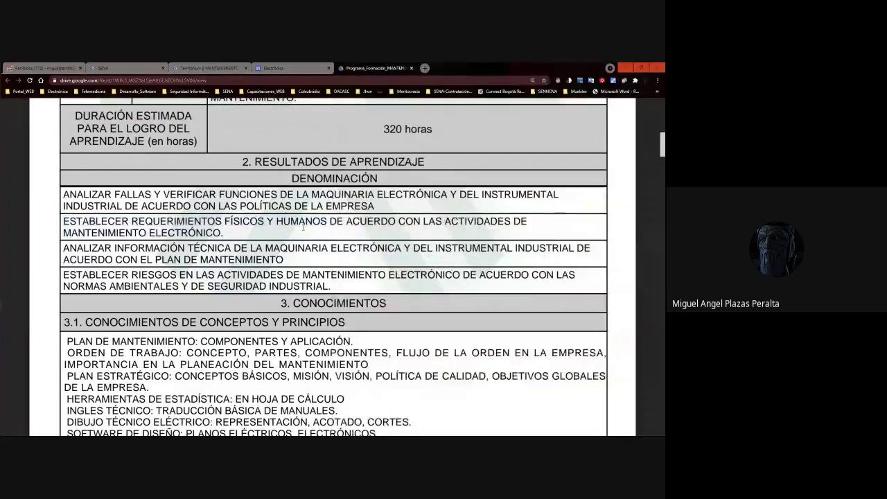
pyautogui.hotkey('alt', 'Tab')
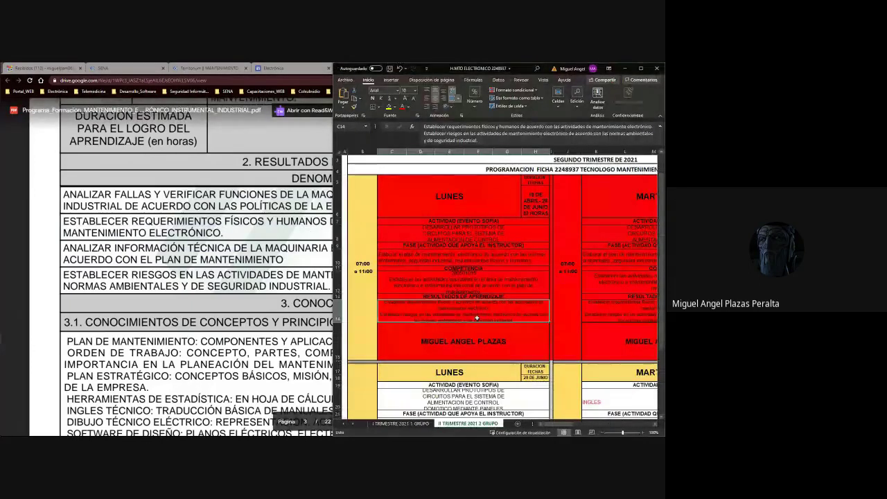
# Open cell C14 for editing, select the ESTABLECER RIESGOS outcome, and launch Calculator.
pyautogui.doubleClick(421, 308)
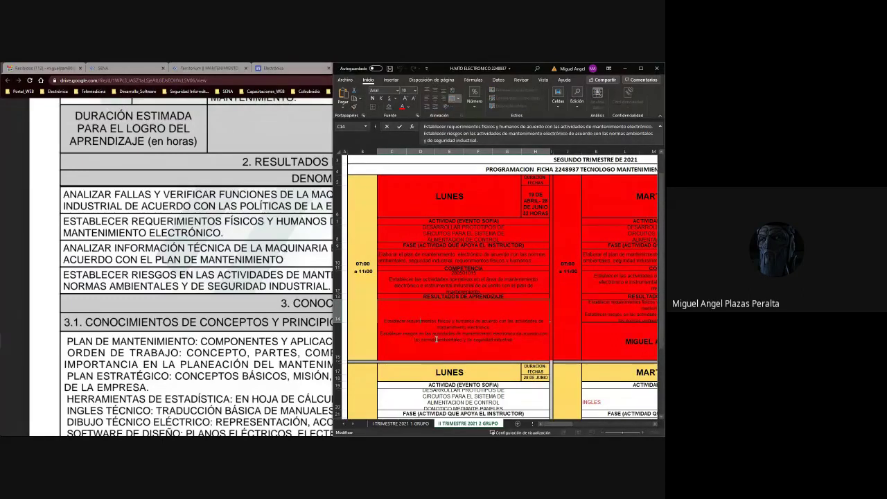
pyautogui.click(148, 266)
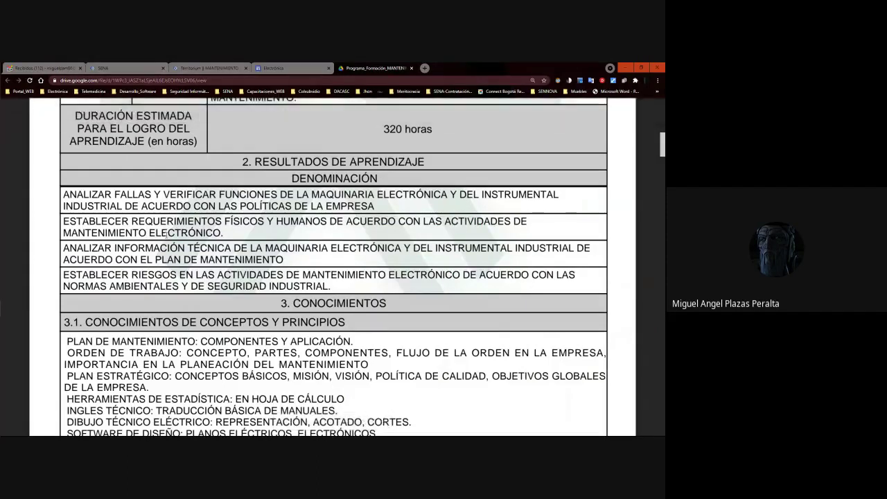
pyautogui.hotkey('alt', 'Tab')
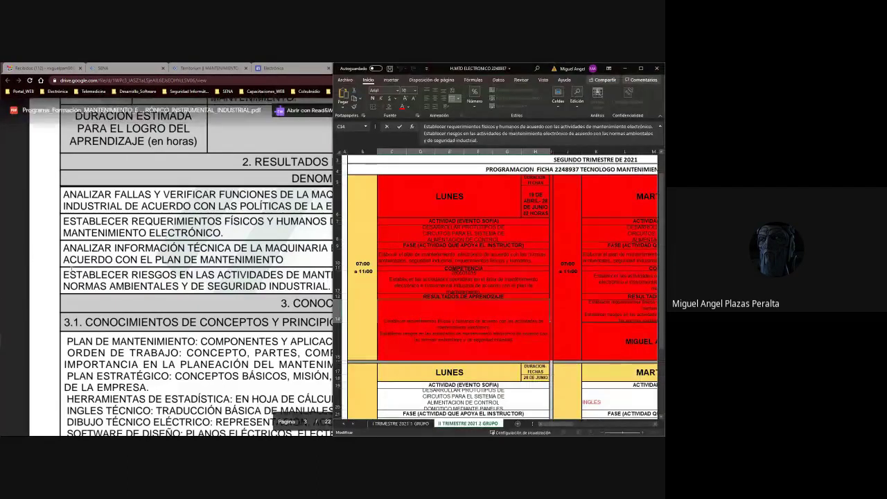
pyautogui.click(61, 275)
pyautogui.moveTo(61, 276); pyautogui.dragTo(303, 286)
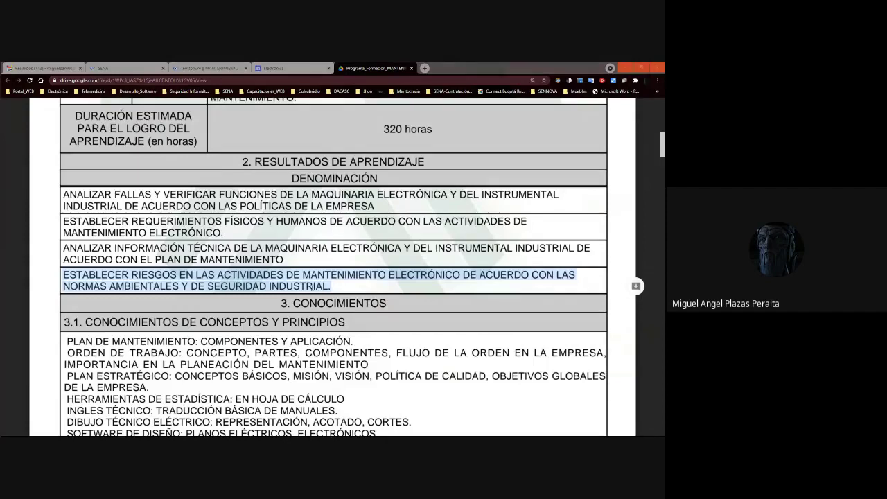
pyautogui.press('XF86Calculator')
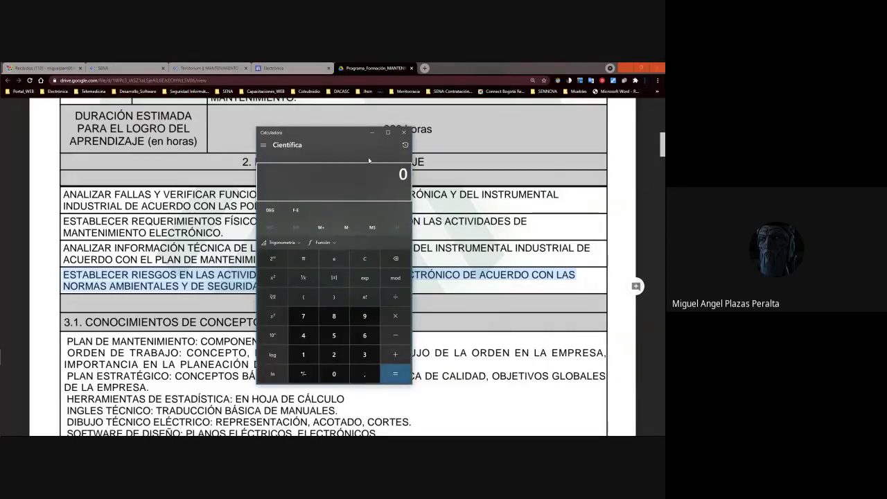
# Move Calculator off the learning outcomes, enter 2 then 4, clearing each, and return to the PDF.
pyautogui.moveTo(341, 131); pyautogui.dragTo(458, 126)
pyautogui.press('2')
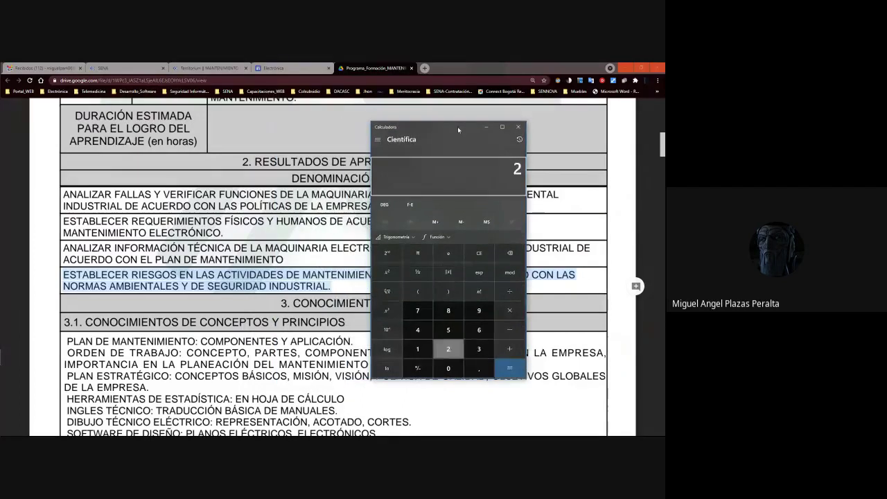
pyautogui.press('Escape')
pyautogui.press('4')
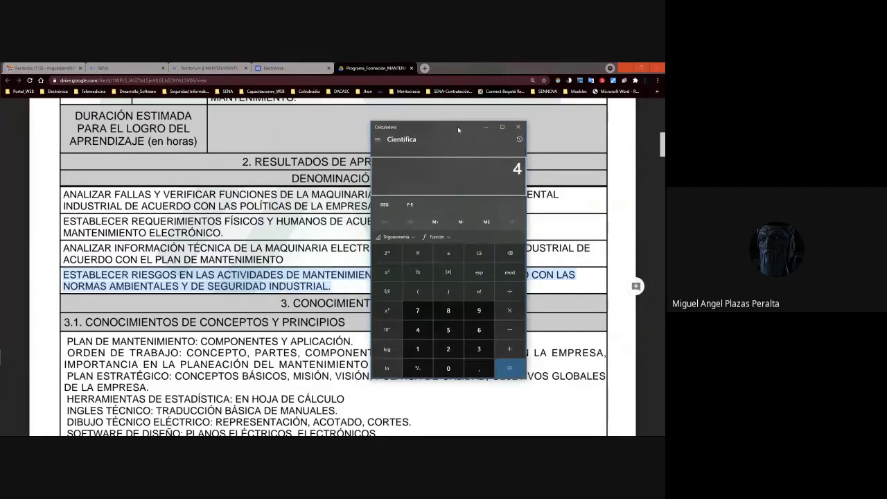
pyautogui.press('Escape')
pyautogui.click(93, 201)
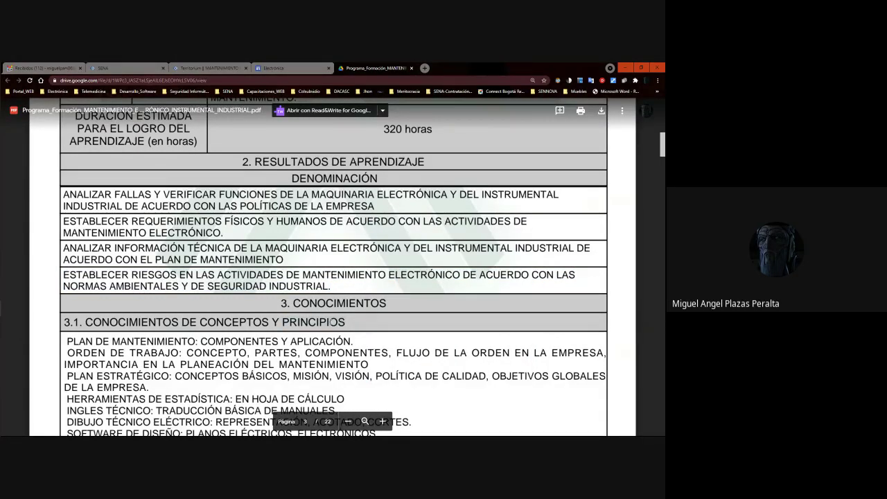
# Browse the competency pages 3–7 of the training-program PDF and come back to page 3.
pyautogui.scroll(-1, 233, 337)
pyautogui.scroll(-3, 233, 336)
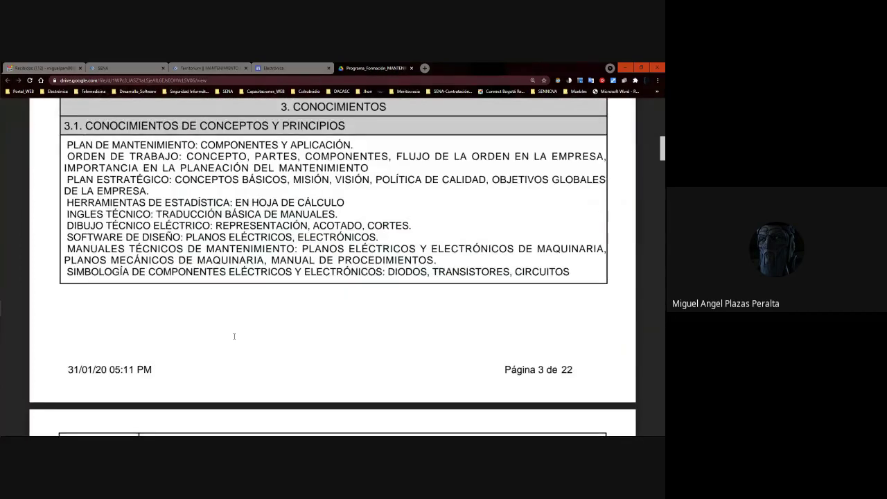
pyautogui.scroll(-12, 234, 337)
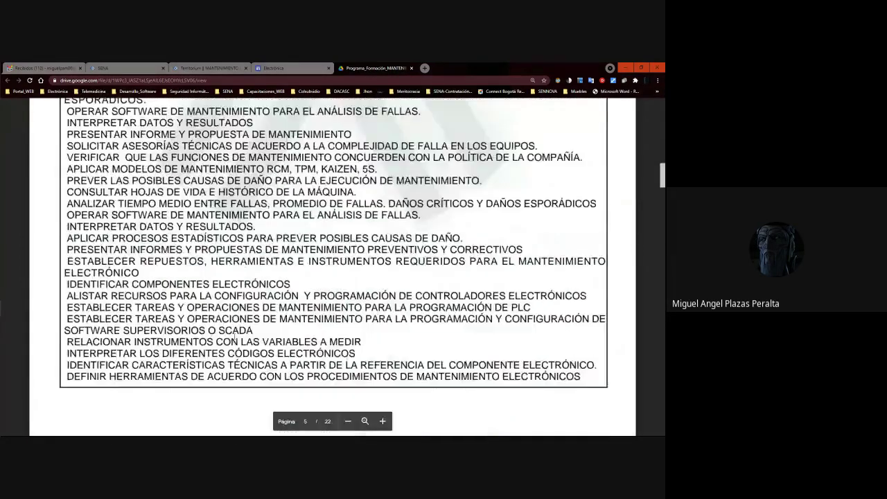
pyautogui.scroll(-15, 234, 339)
pyautogui.scroll(5, 234, 337)
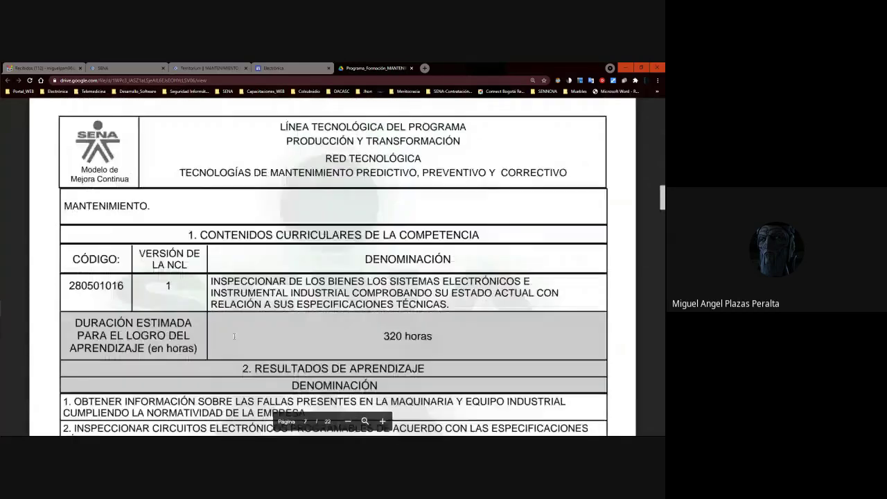
pyautogui.scroll(8, 233, 337)
pyautogui.scroll(20, 245, 331)
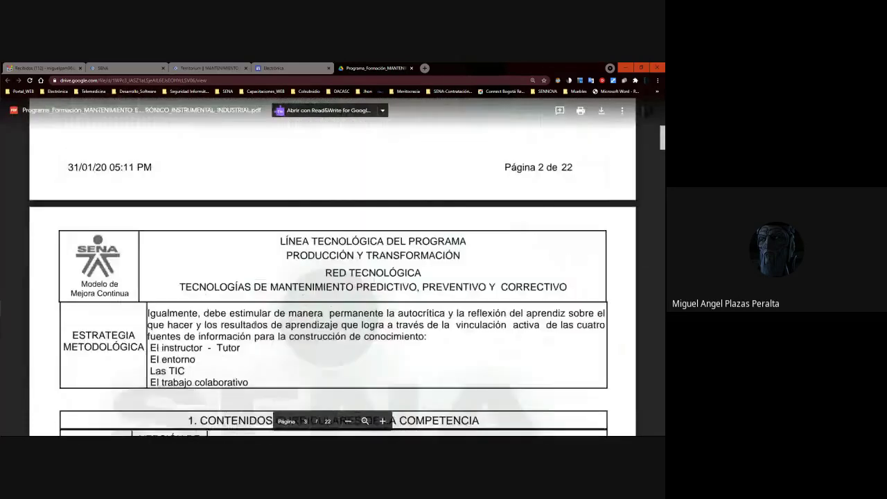
pyautogui.scroll(4, 255, 325)
pyautogui.scroll(-15, 255, 325)
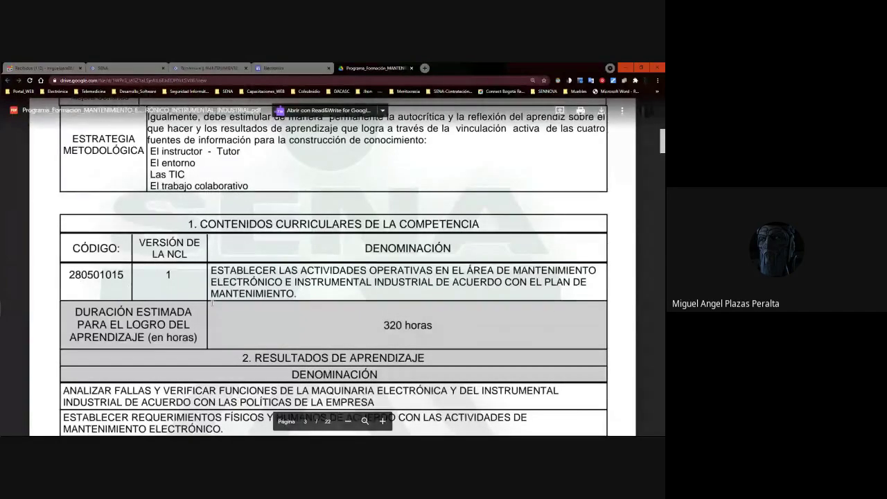
pyautogui.scroll(-3, 212, 302)
# Select the four learning outcomes on page 3, then deselect them and bring section 3.1 into view.
pyautogui.moveTo(64, 195); pyautogui.dragTo(339, 285)
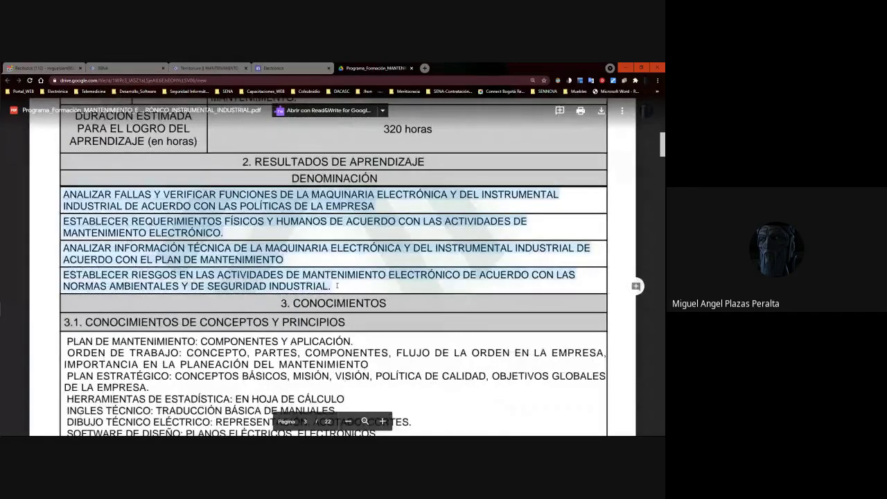
pyautogui.click(235, 224)
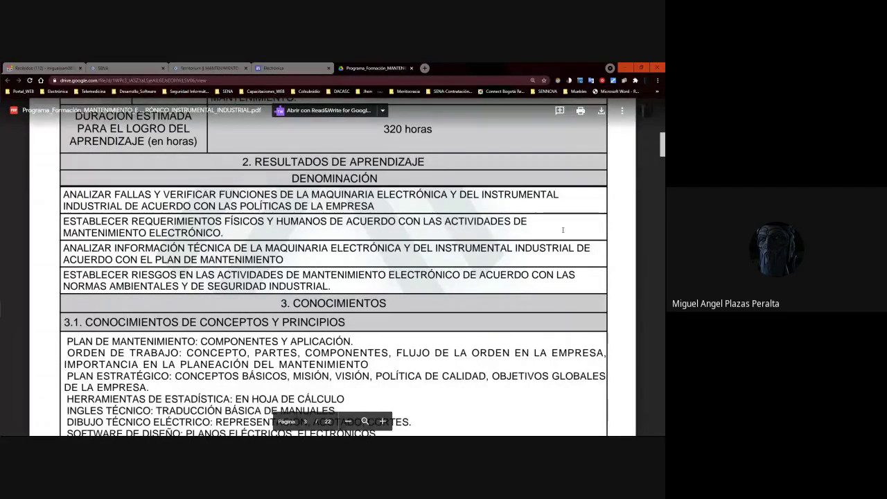
pyautogui.scroll(-3, 562, 230)
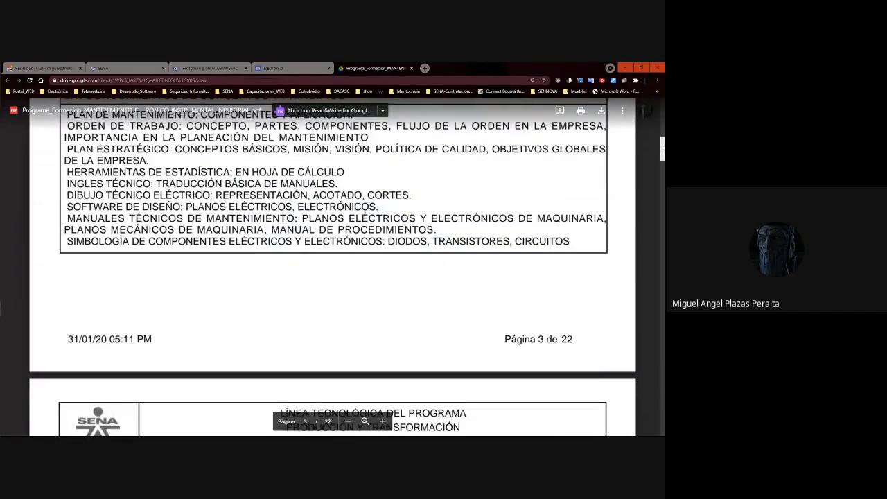
pyautogui.scroll(1, 129, 213)
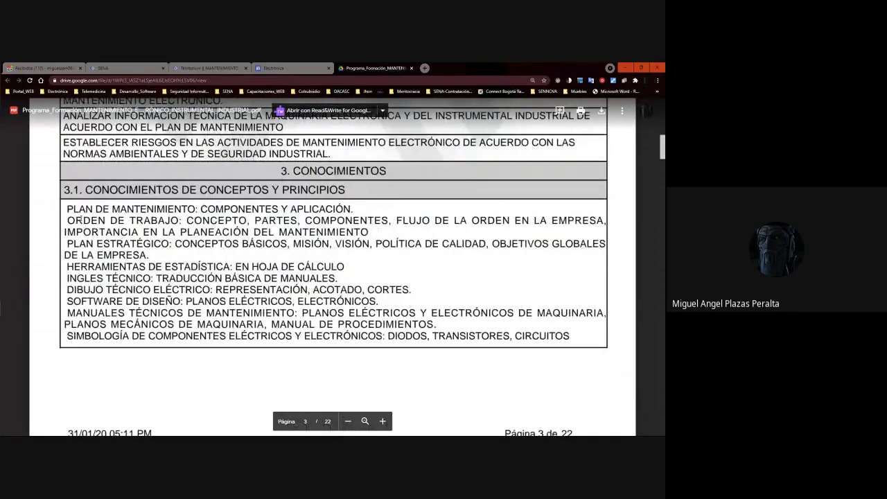
# Select the ORDEN DE TRABAJO and PLAN DE MANTENIMIENTO knowledge lines in section 3.1.
pyautogui.moveTo(66, 217); pyautogui.dragTo(368, 234)
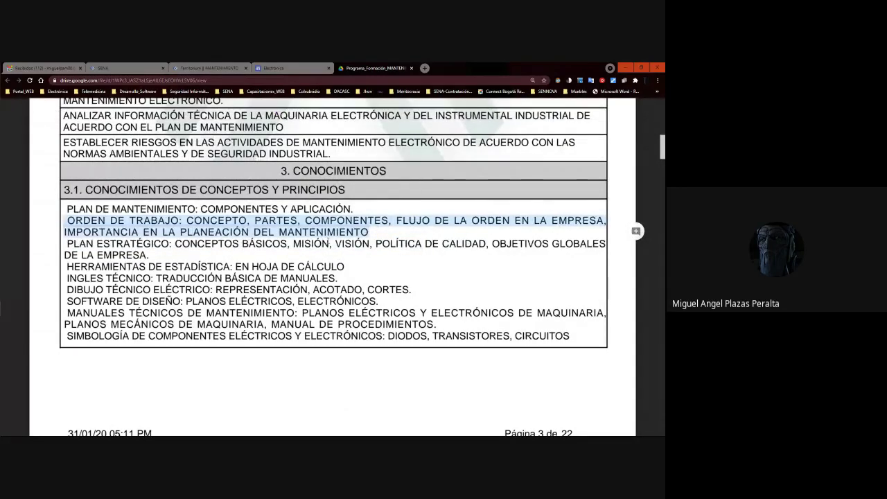
pyautogui.click(318, 208)
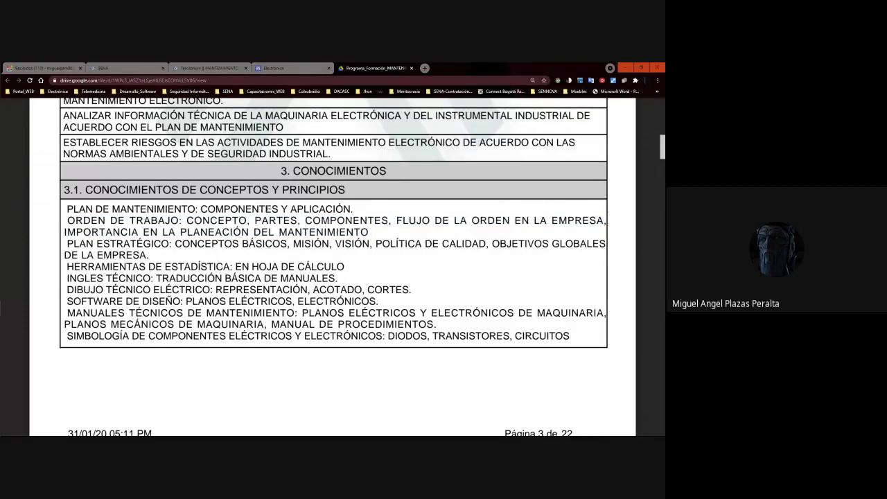
pyautogui.moveTo(66, 208); pyautogui.dragTo(355, 211)
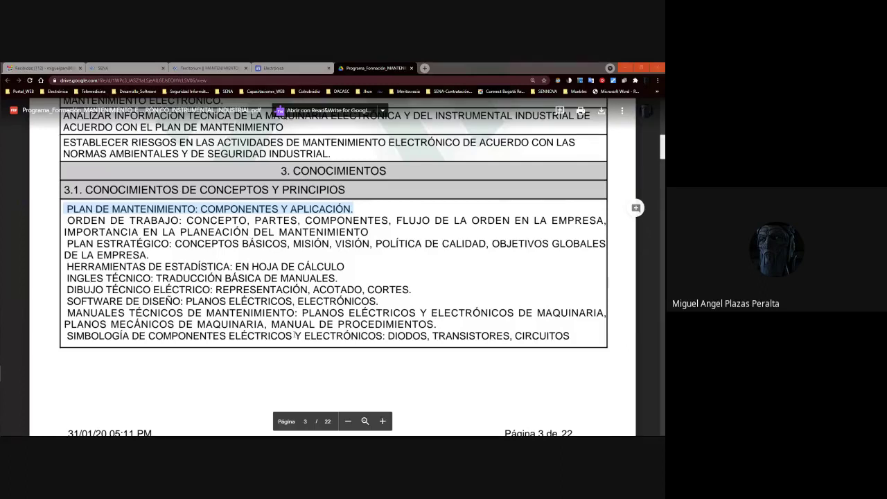
pyautogui.click(65, 207)
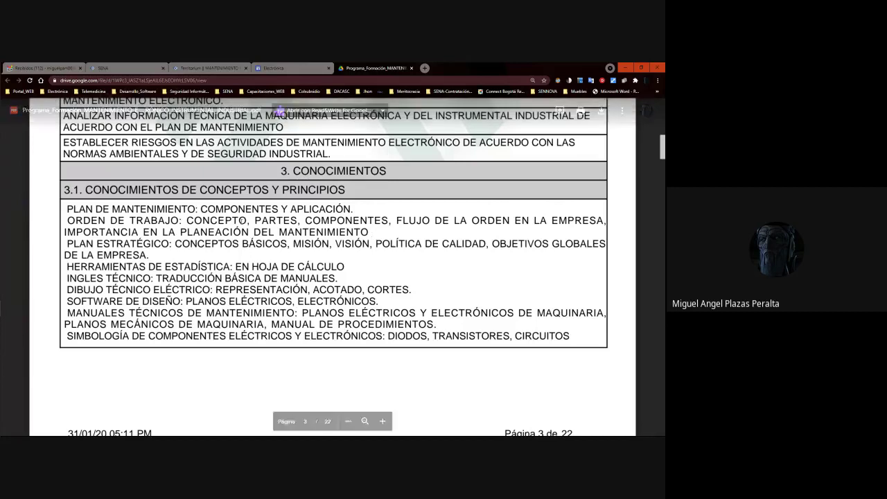
pyautogui.doubleClick(80, 208)
pyautogui.moveTo(80, 208); pyautogui.dragTo(347, 232)
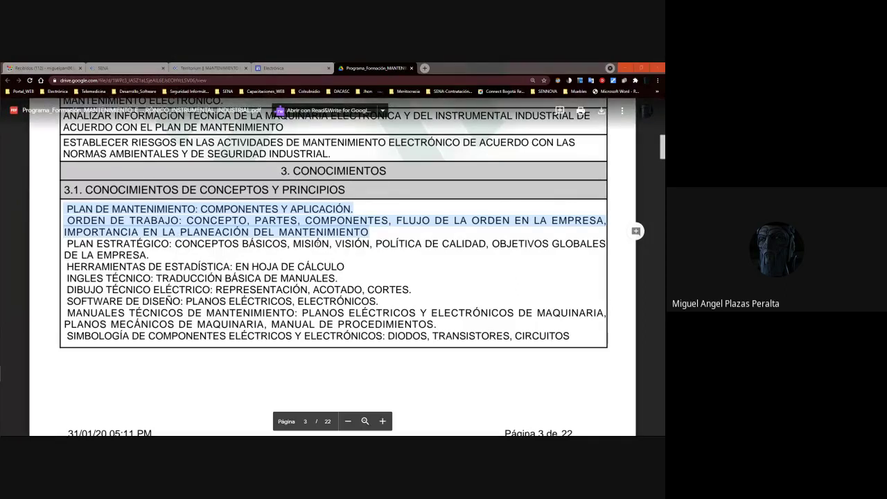
# Select the PLAN ESTRATÉGICO line, then the HERRAMIENTAS DE ESTADÍSTICA line.
pyautogui.moveTo(66, 244); pyautogui.dragTo(147, 256)
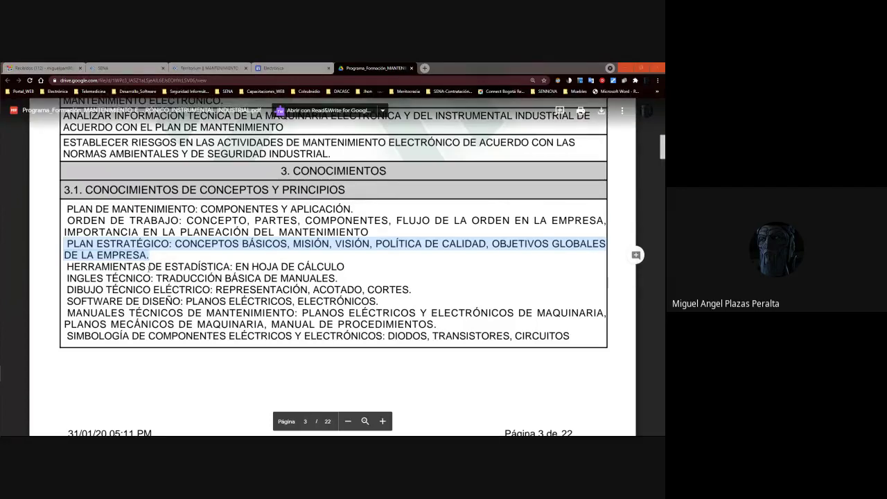
pyautogui.click(277, 266)
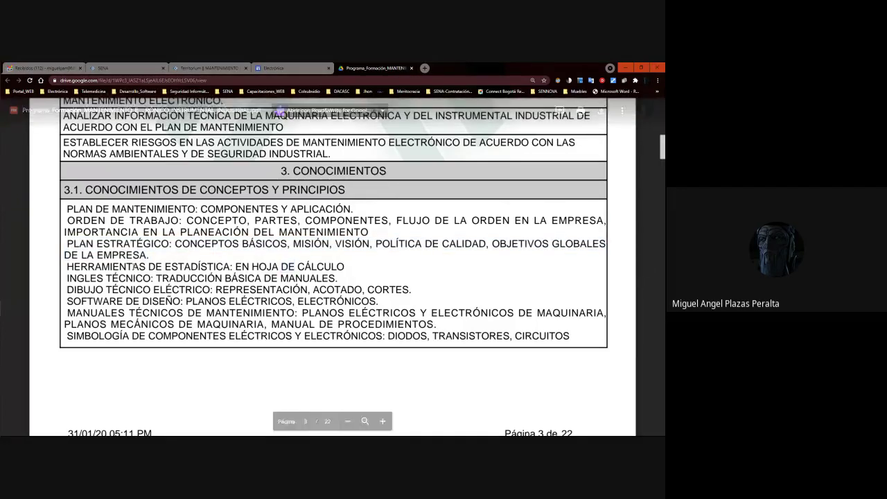
pyautogui.moveTo(68, 266); pyautogui.dragTo(344, 267)
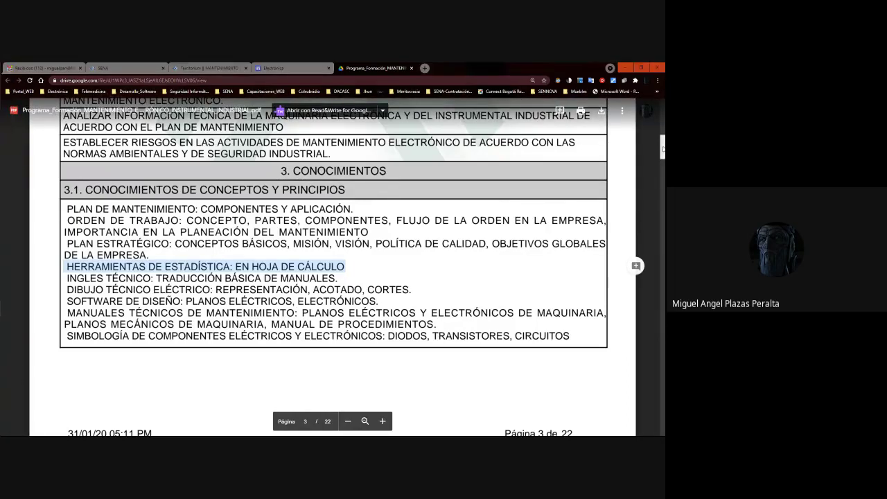
pyautogui.scroll(-1, 663, 148)
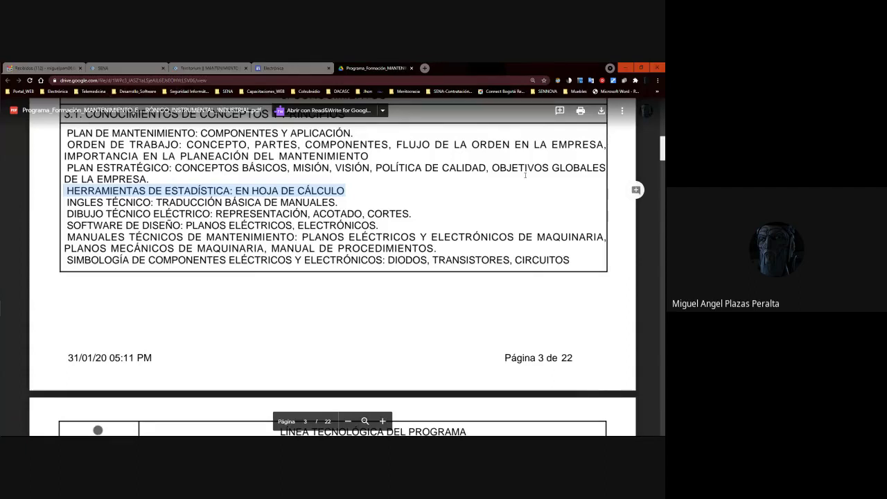
# Select and copy the DIBUJO TÉCNICO ELÉCTRICO knowledge topic line.
pyautogui.click(236, 206)
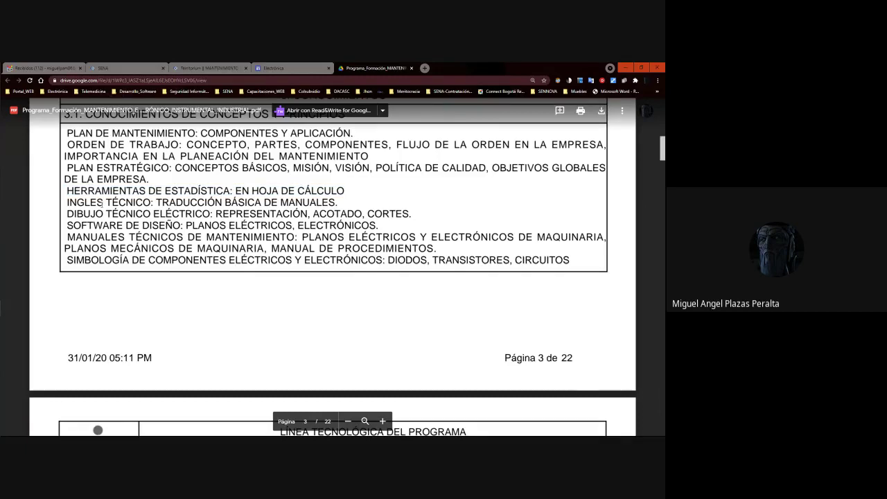
pyautogui.moveTo(67, 214); pyautogui.dragTo(394, 217)
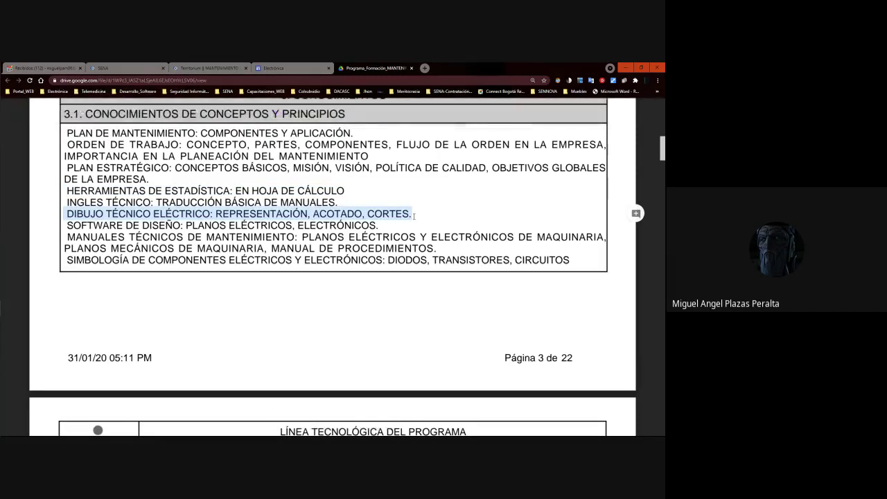
pyautogui.click(414, 216)
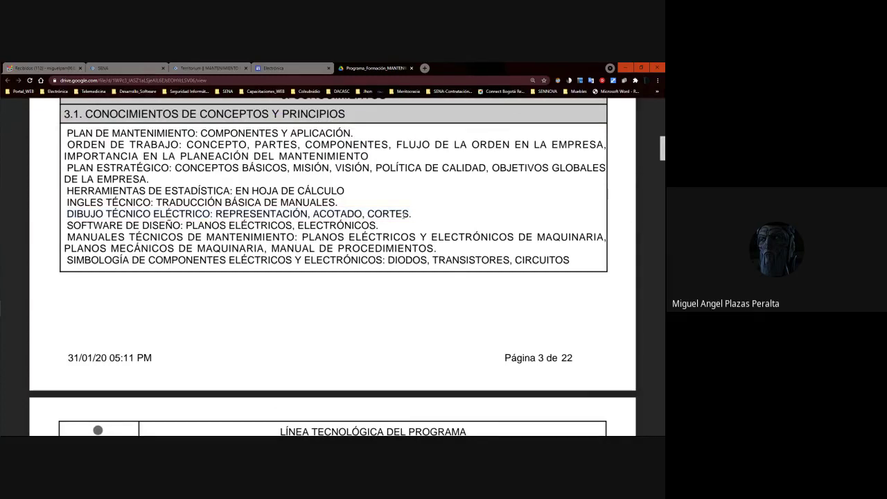
pyautogui.moveTo(67, 214); pyautogui.dragTo(410, 212)
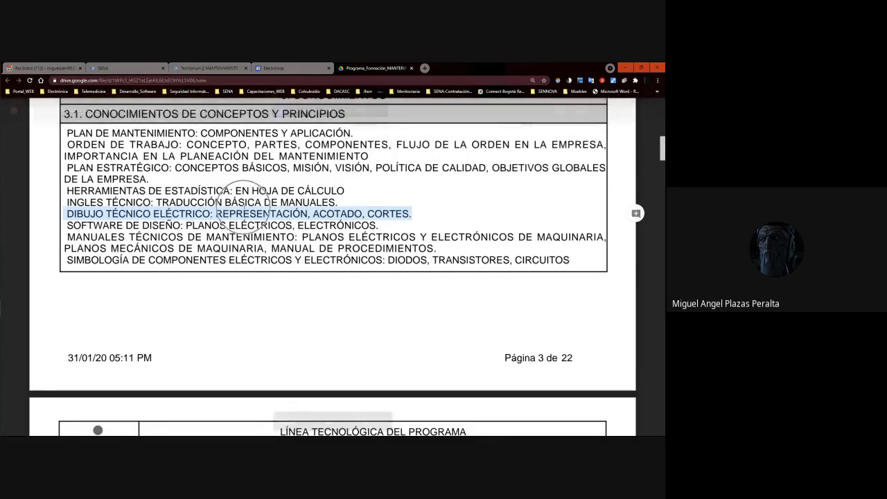
pyautogui.hotkey('ctrl', 'c')
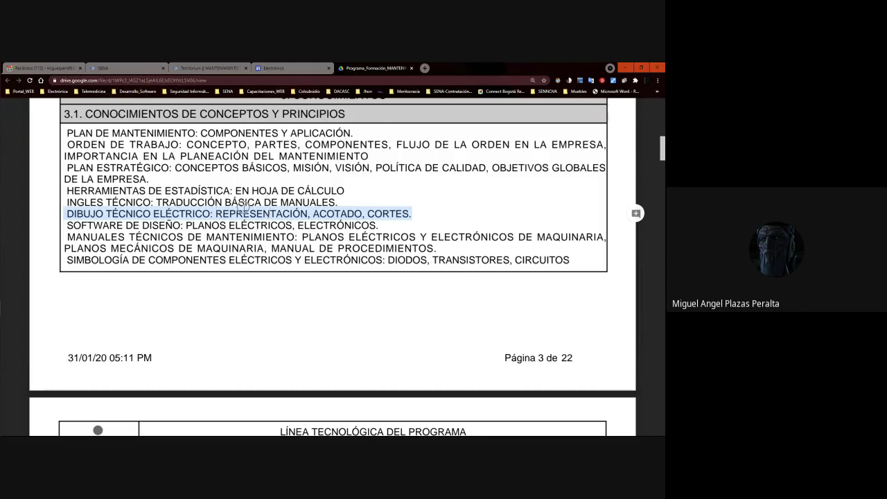
# Select the SOFTWARE DE DISEÑO topic line.
pyautogui.click(148, 226)
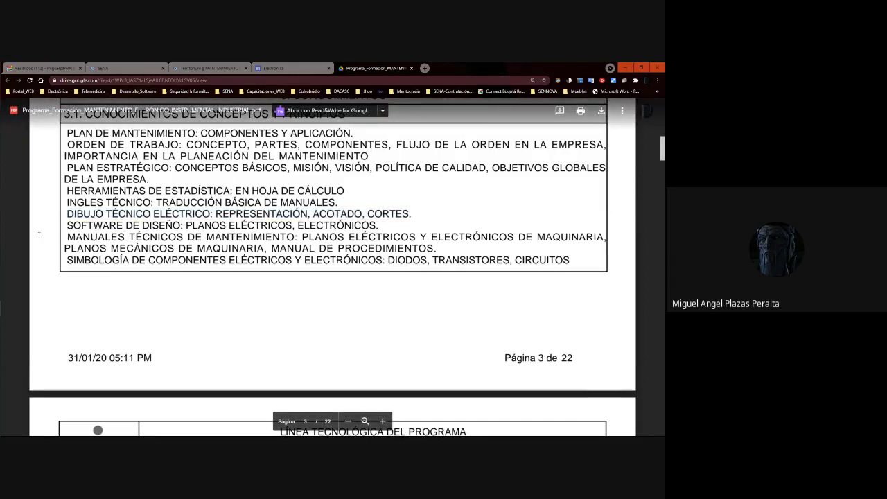
pyautogui.moveTo(64, 226); pyautogui.dragTo(379, 229)
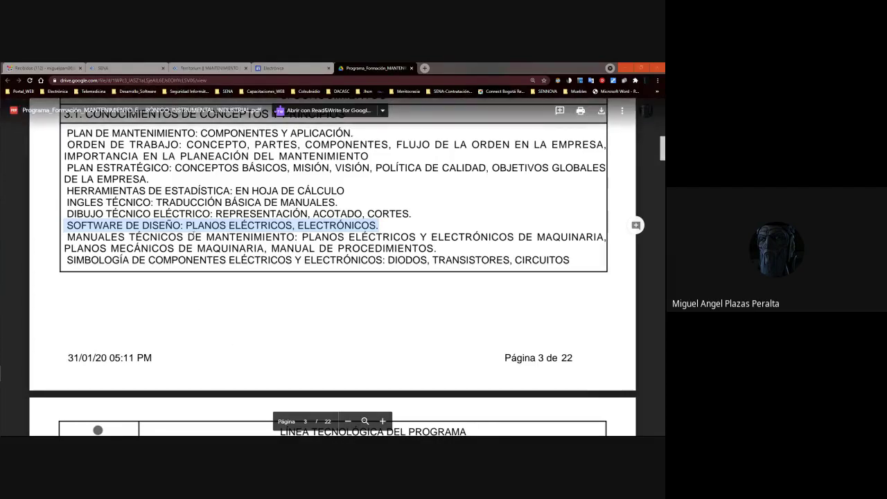
pyautogui.doubleClick(194, 237)
pyautogui.click(67, 225)
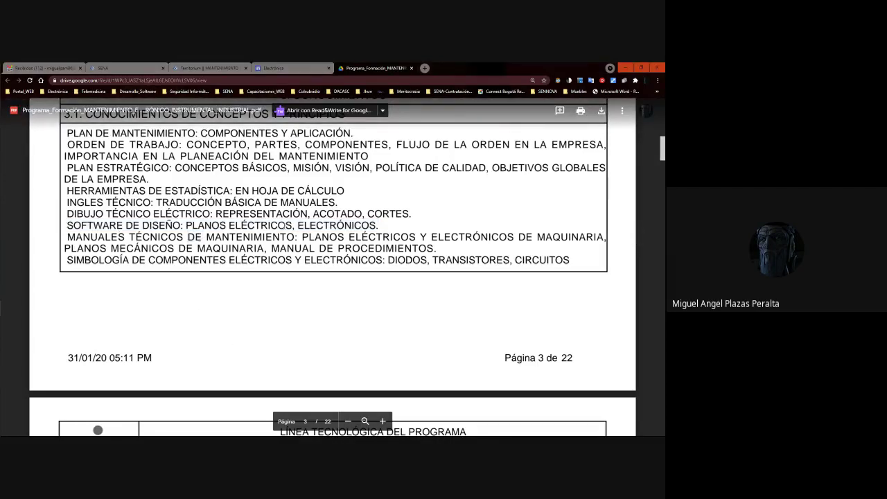
pyautogui.moveTo(381, 225); pyautogui.dragTo(65, 225)
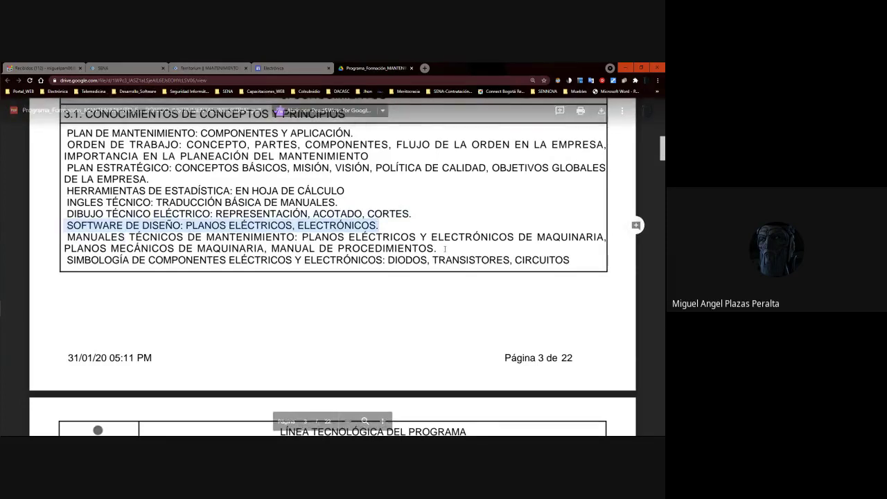
# Select the maintenance technical manuals line, then the SIMBOLOGÍA DE COMPONENTES line.
pyautogui.click(67, 237)
pyautogui.moveTo(67, 237); pyautogui.dragTo(438, 248)
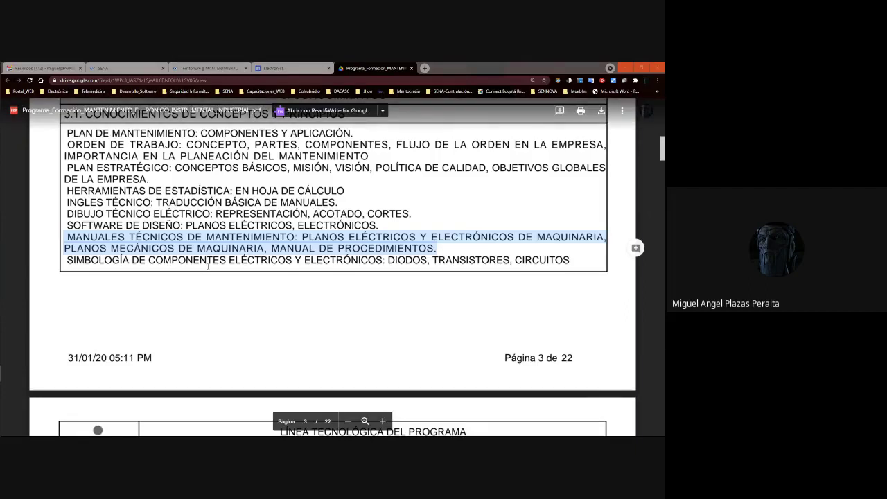
pyautogui.click(257, 287)
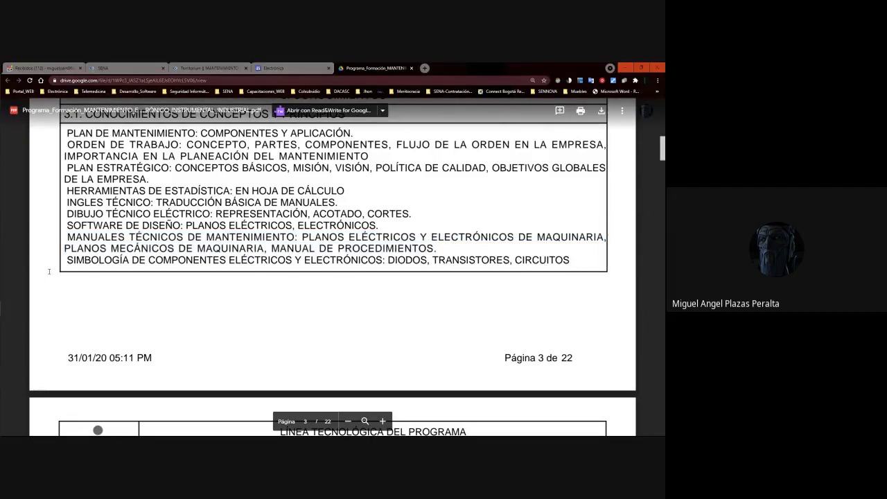
pyautogui.moveTo(67, 259); pyautogui.dragTo(597, 270)
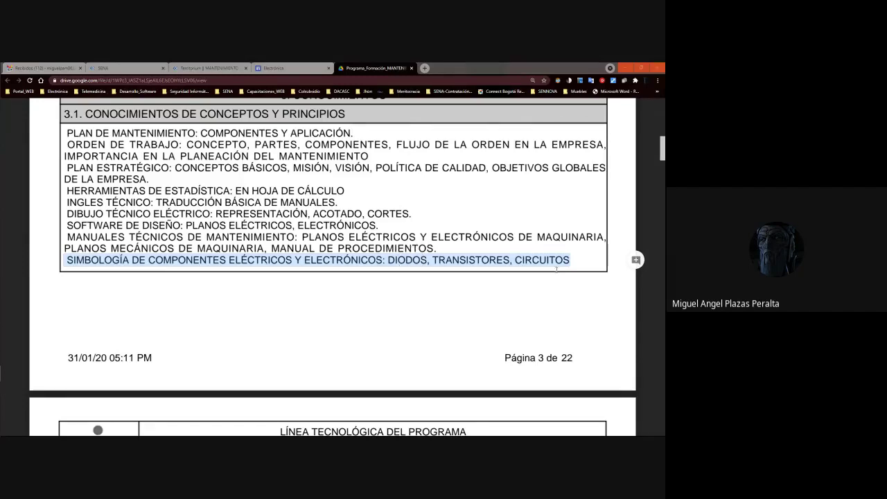
# Select the words TRANSISTORES and CIRCUITOS in the component symbology line.
pyautogui.scroll(-2, 332, 267)
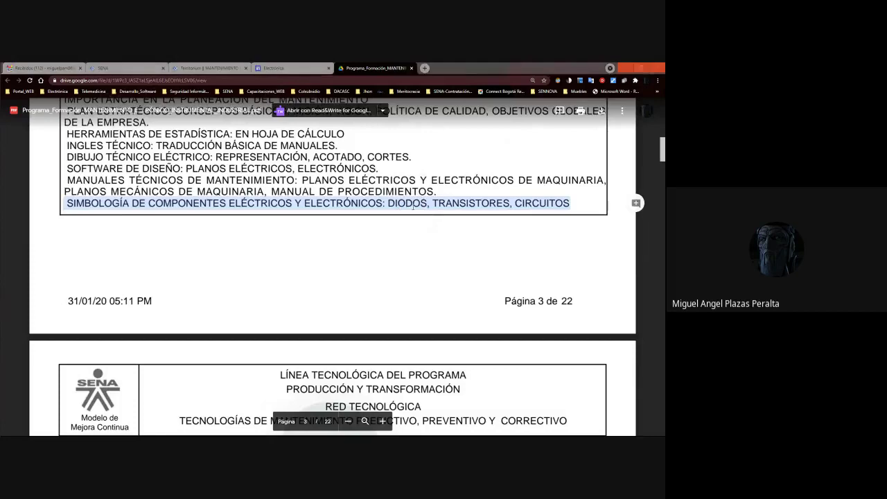
pyautogui.doubleClick(483, 203)
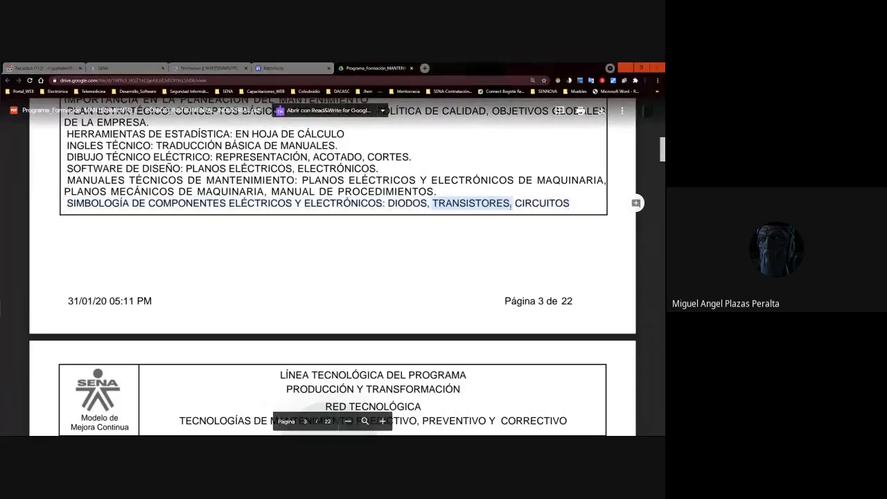
pyautogui.moveTo(512, 205); pyautogui.dragTo(432, 204)
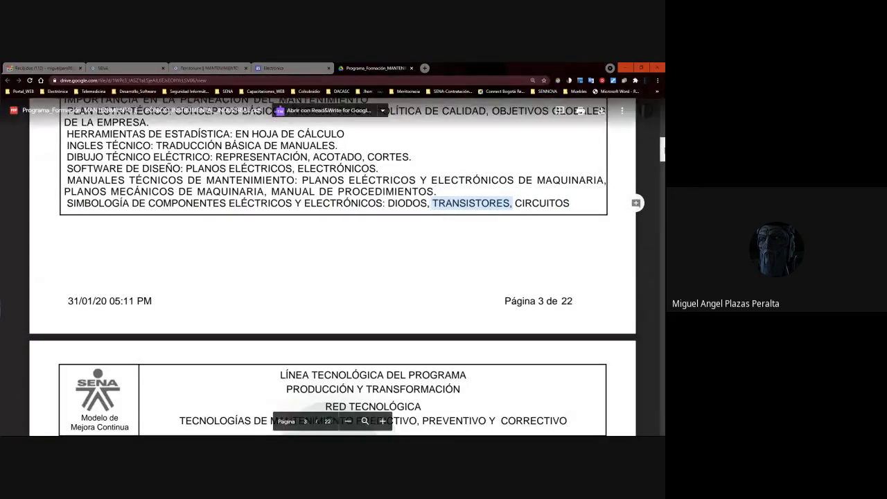
pyautogui.scroll(-1, 332, 268)
pyautogui.scroll(1, 333, 268)
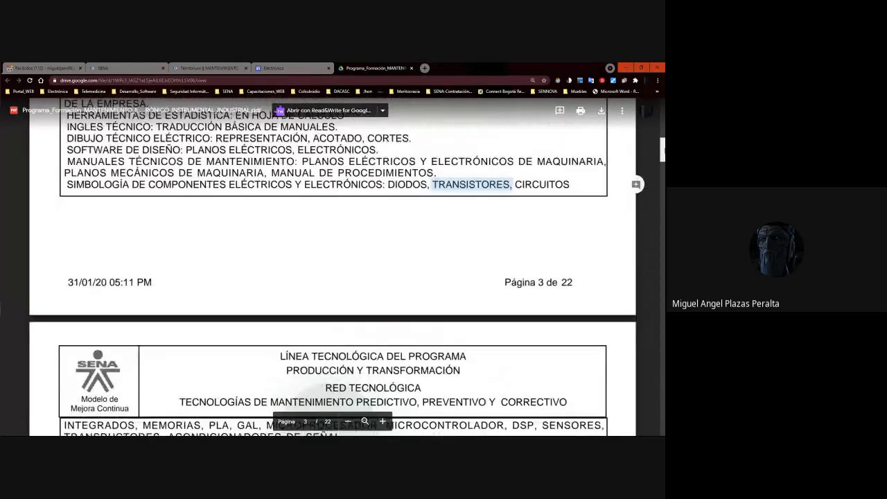
pyautogui.scroll(1, 333, 267)
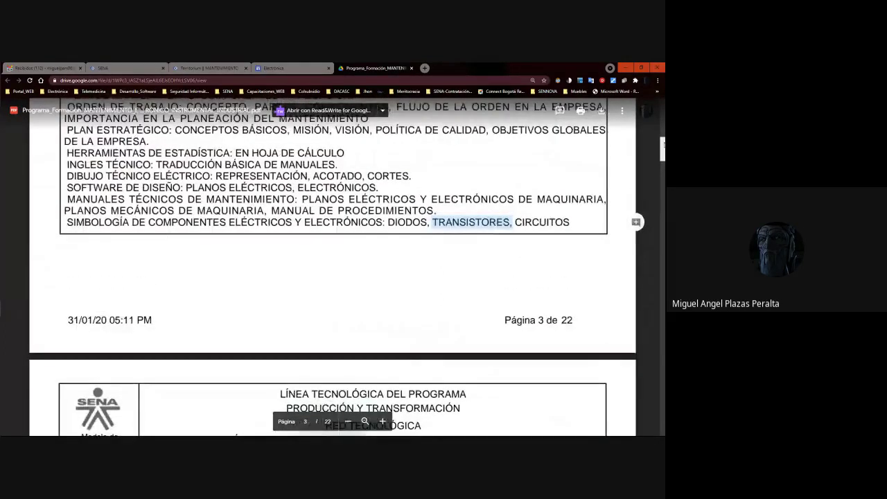
pyautogui.scroll(-2, 332, 268)
pyautogui.scroll(-2, 333, 267)
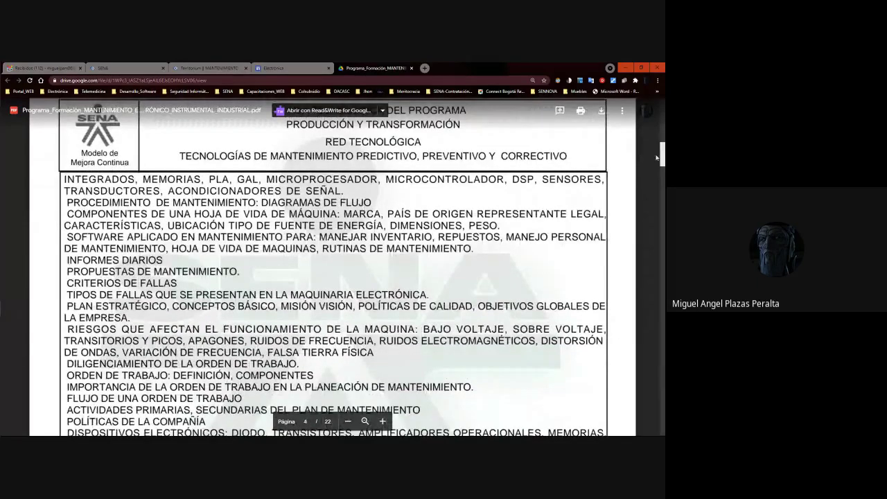
pyautogui.scroll(3, 661, 161)
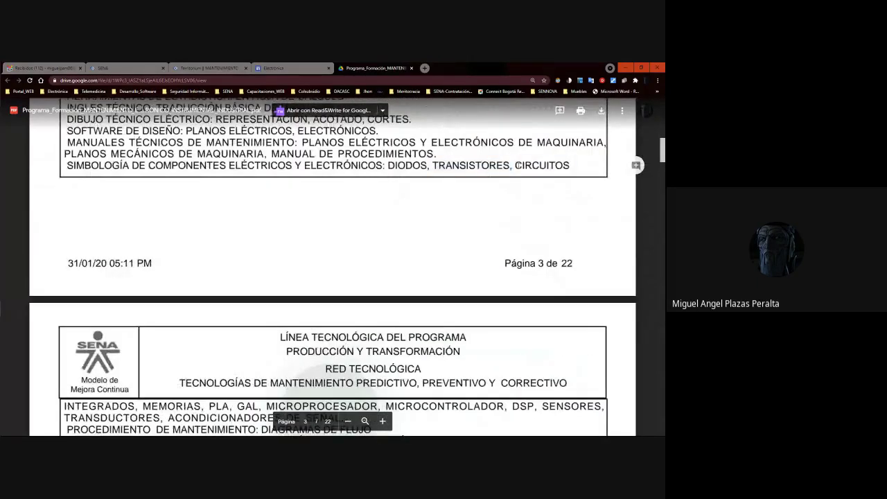
pyautogui.moveTo(248, 345); pyautogui.dragTo(406, 418)
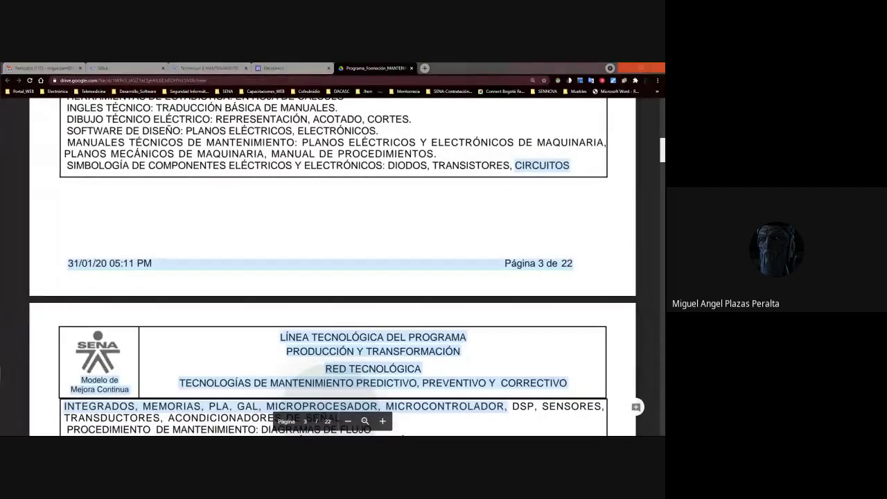
pyautogui.doubleClick(558, 165)
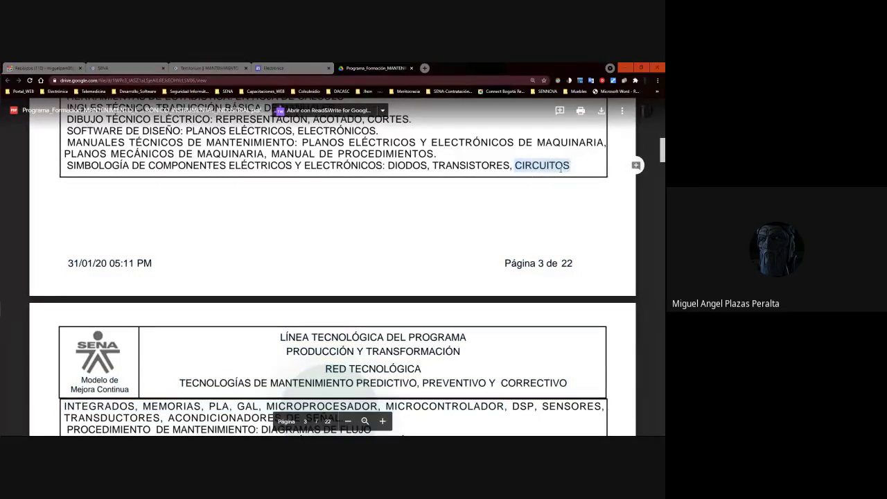
# Select MICROPROCESADOR, then MICROCONTROLADOR through ACONDICIONADORES DE SEÑAL on page 4.
pyautogui.scroll(-2, 664, 156)
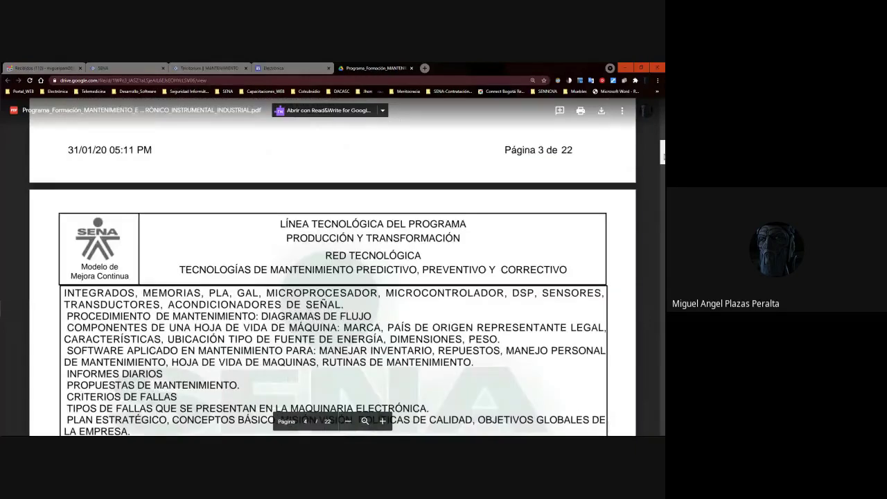
pyautogui.scroll(2, 664, 156)
pyautogui.scroll(-3, 662, 149)
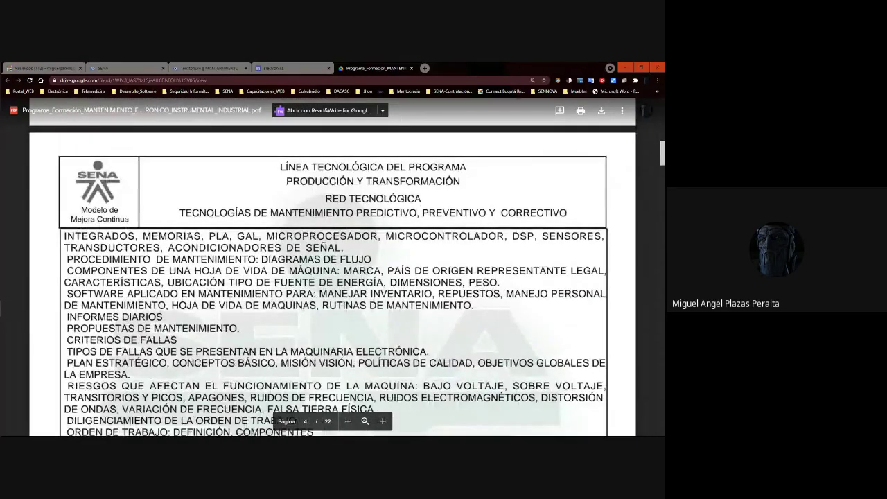
pyautogui.click(229, 236)
pyautogui.doubleClick(323, 236)
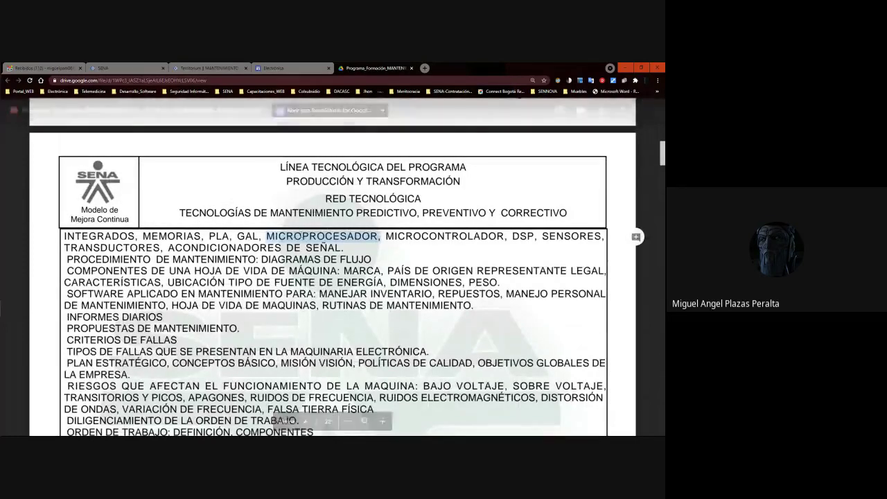
pyautogui.click(301, 235)
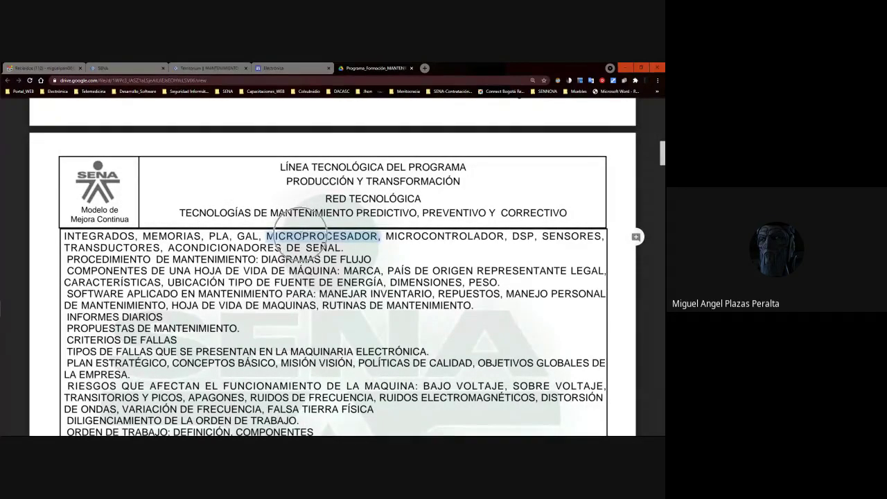
pyautogui.click(478, 238)
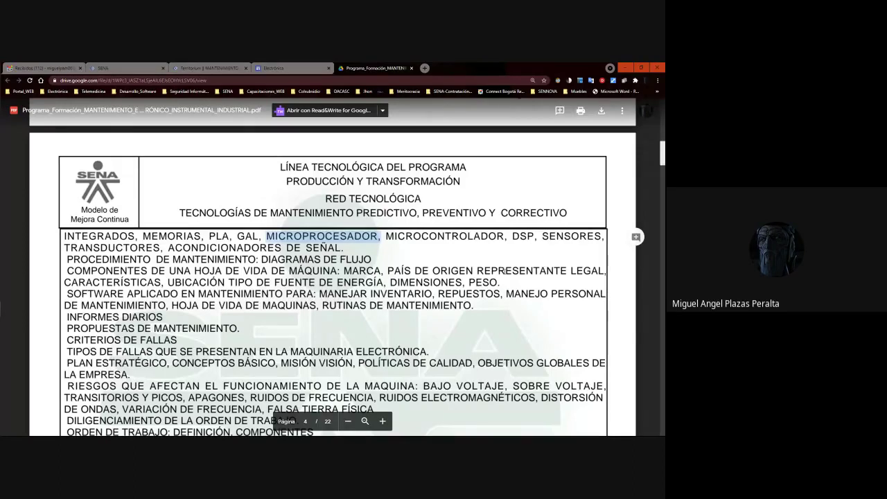
pyautogui.click(352, 241)
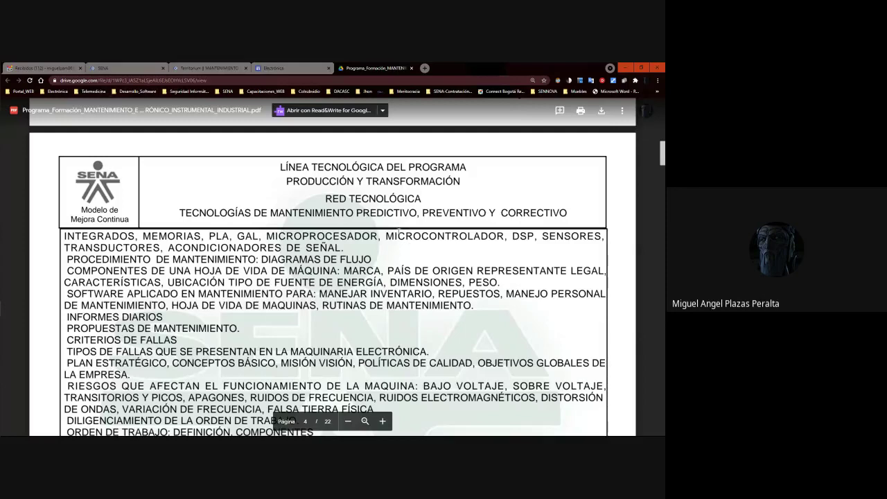
pyautogui.moveTo(388, 237); pyautogui.dragTo(344, 249)
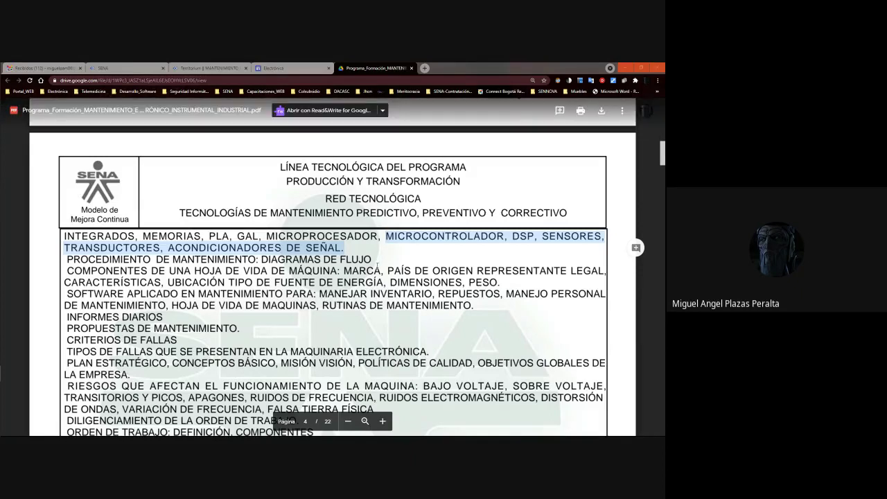
pyautogui.click(377, 265)
# Select the procedure flowcharts line, then MÁQUINA: MARCA and PAÍS DE ORIGEN in the life-sheet line.
pyautogui.moveTo(372, 260); pyautogui.dragTo(69, 258)
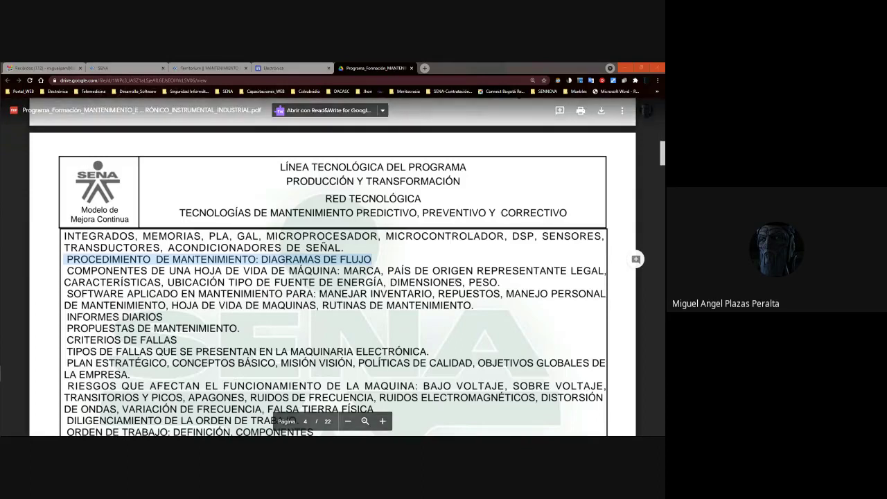
pyautogui.moveTo(500, 282); pyautogui.dragTo(66, 270)
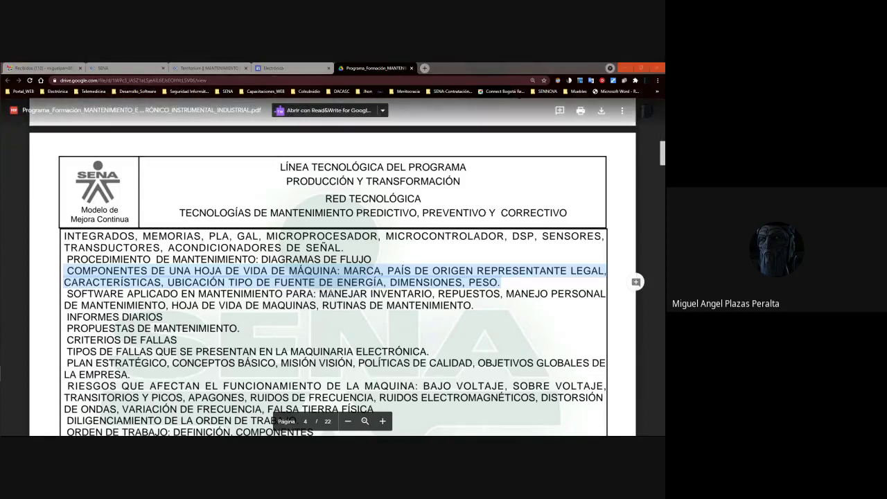
pyautogui.click(338, 280)
pyautogui.moveTo(384, 271); pyautogui.dragTo(289, 270)
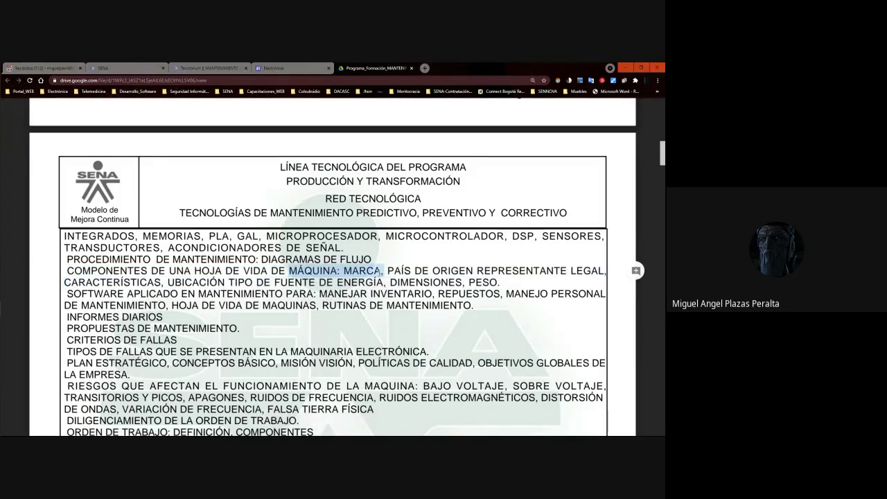
pyautogui.moveTo(474, 271); pyautogui.dragTo(388, 271)
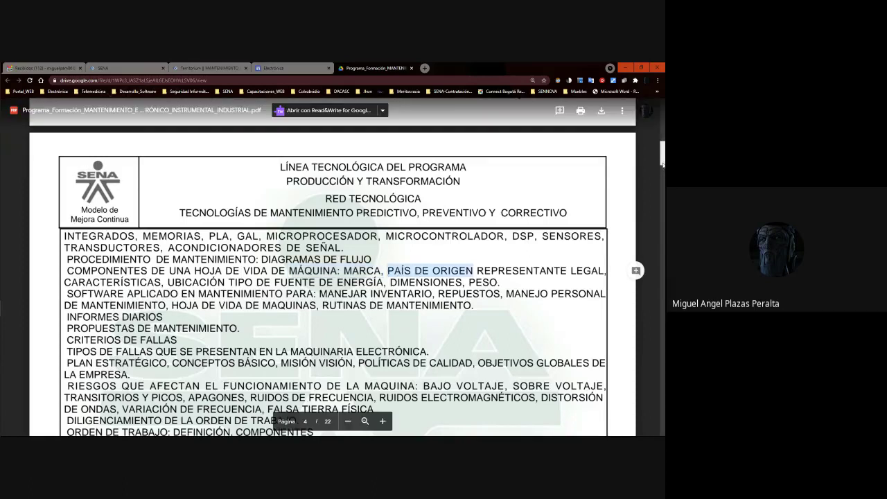
pyautogui.scroll(-2, 662, 165)
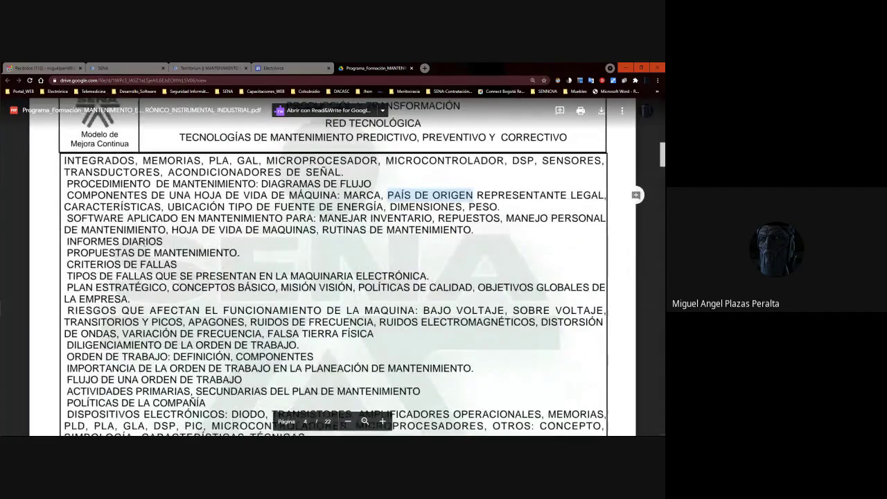
pyautogui.moveTo(68, 218); pyautogui.dragTo(412, 228)
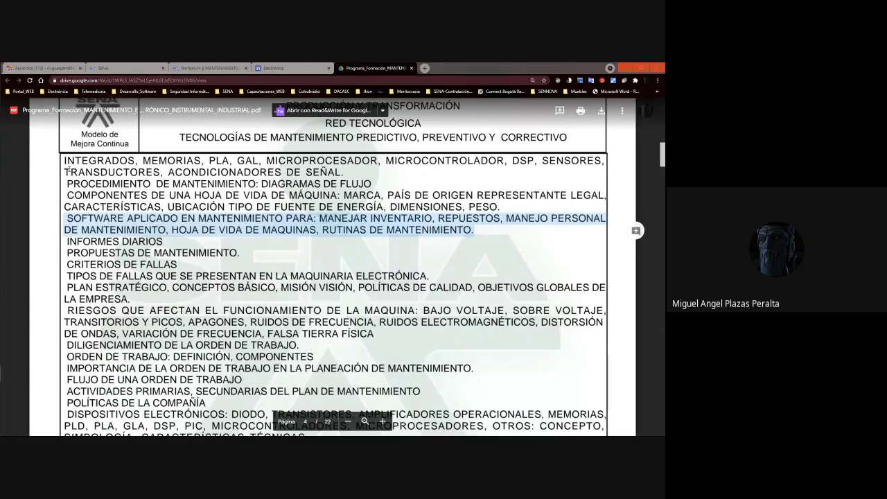
pyautogui.click(153, 244)
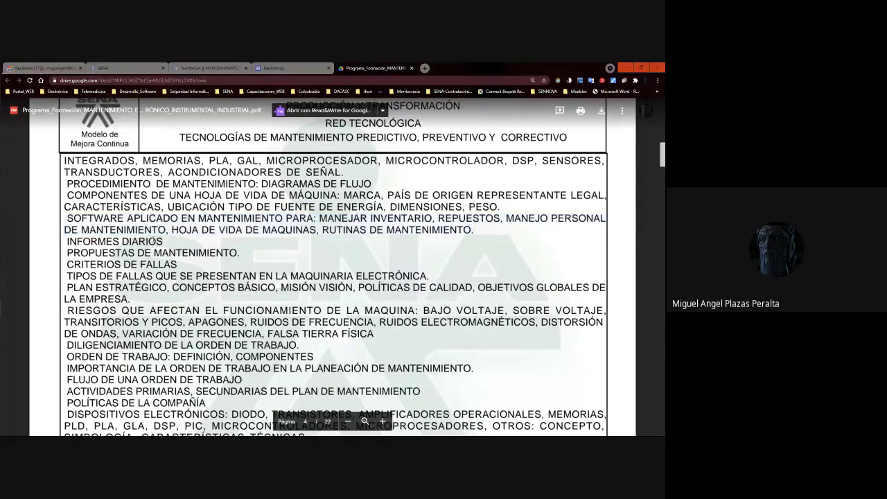
pyautogui.moveTo(2, 308)
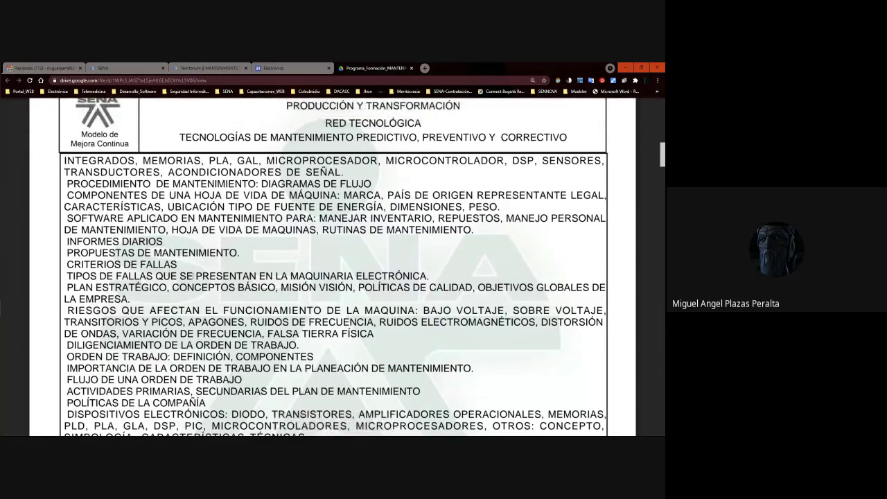
pyautogui.scroll(-2, 332, 266)
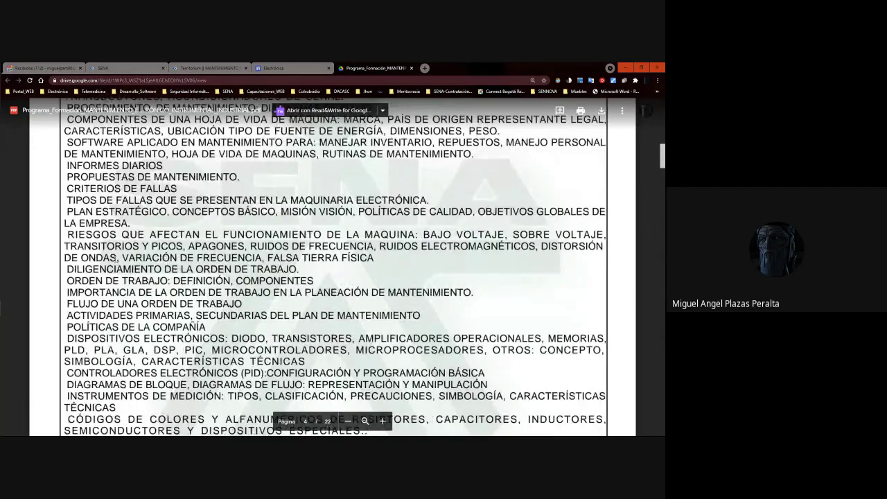
pyautogui.scroll(-5, 335, 267)
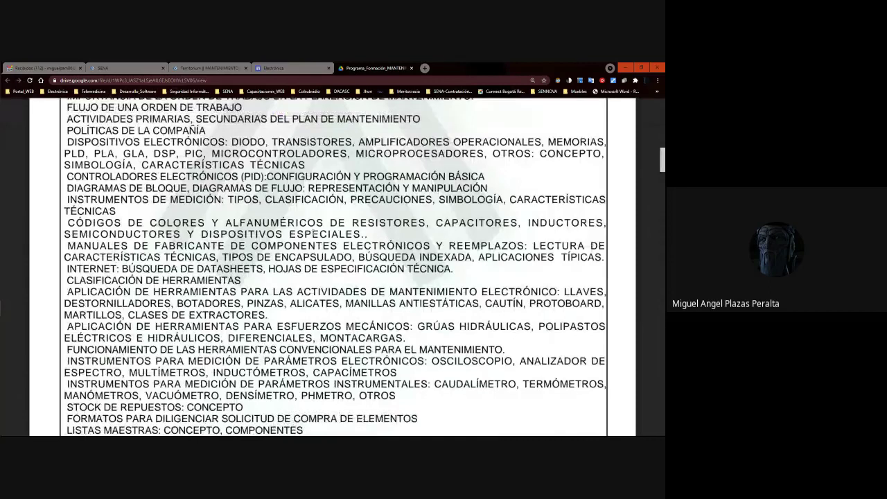
# Select the CÓDIGOS DE COLORES paragraph and CAPACITORES, then the MANUALES DE FABRICANTE heading.
pyautogui.moveTo(68, 222); pyautogui.dragTo(368, 234)
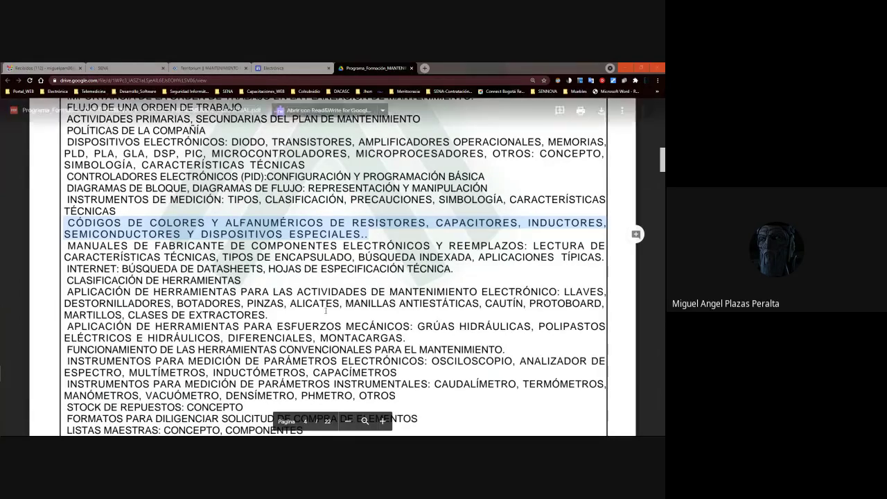
pyautogui.doubleClick(492, 220)
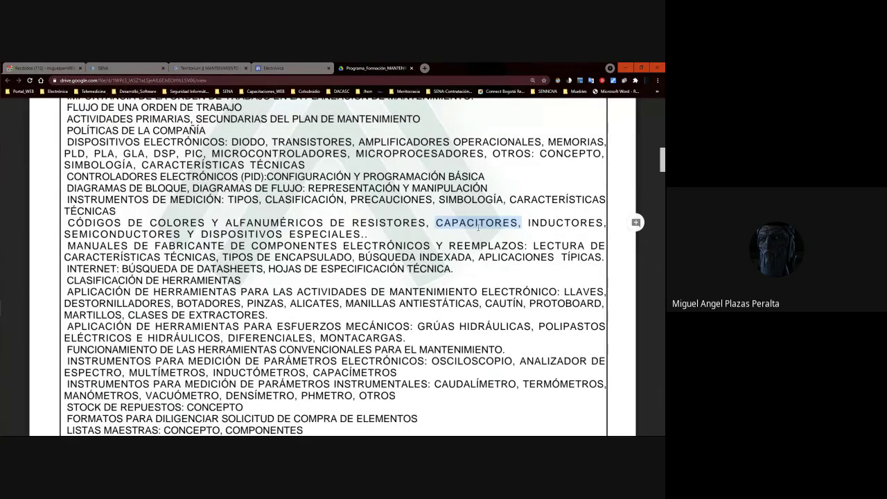
pyautogui.click(524, 224)
pyautogui.doubleClick(518, 223)
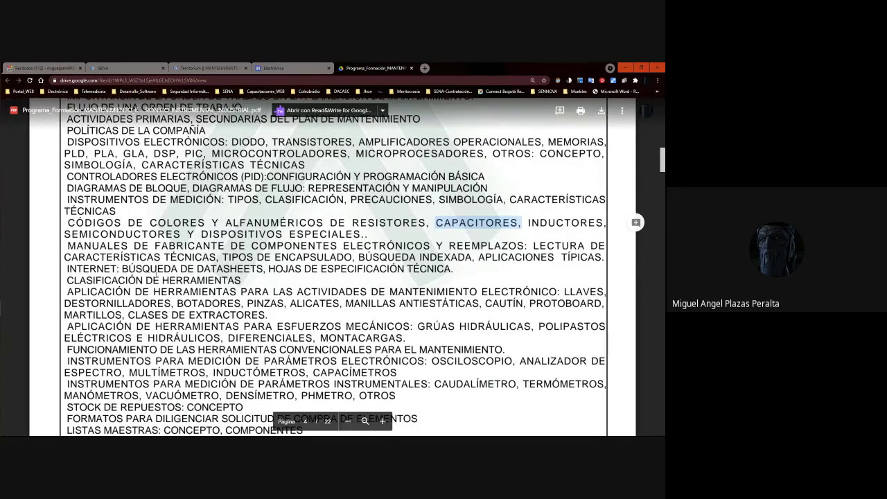
pyautogui.click(111, 242)
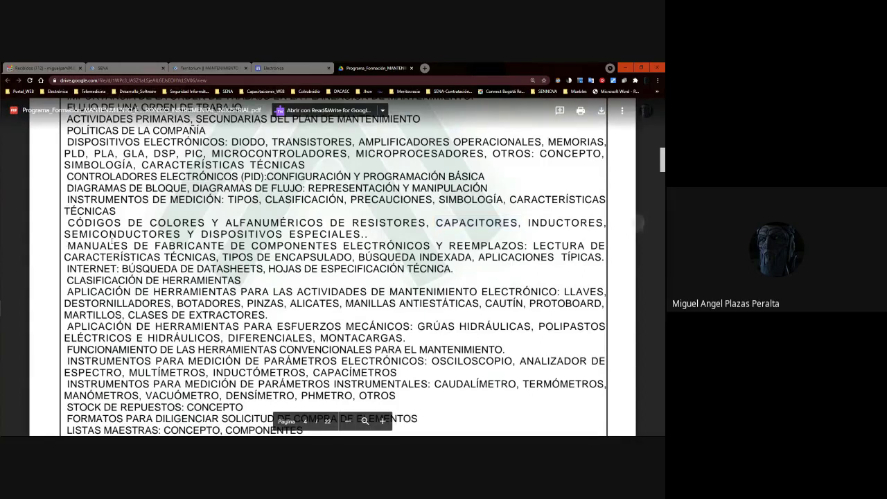
pyautogui.moveTo(70, 244); pyautogui.dragTo(528, 244)
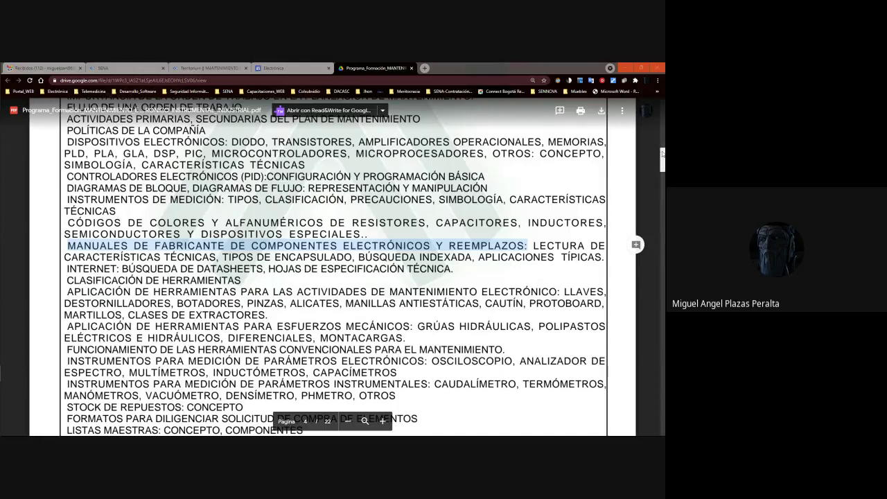
# Select the APLICACIÓN DE HERRAMIENTAS PARA ESFUERZOS MECÁNICOS paragraph through MONTACARGAS, then deselect it.
pyautogui.scroll(-3, 662, 154)
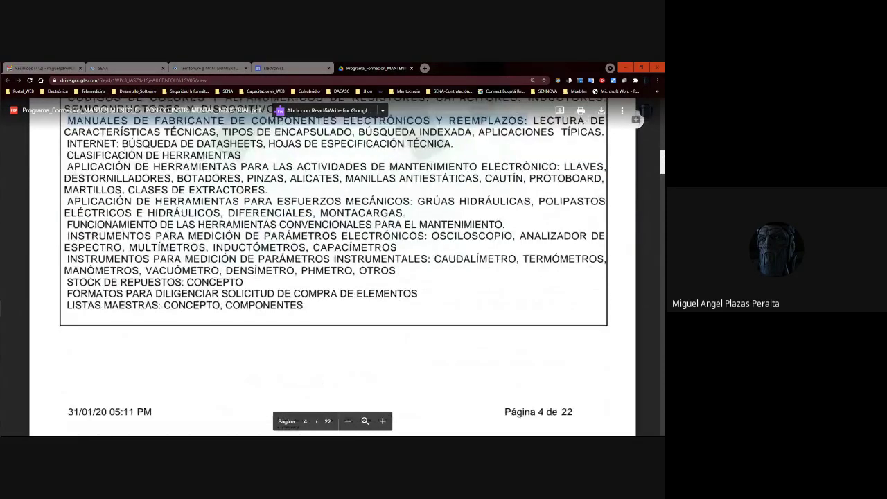
pyautogui.scroll(3, 661, 159)
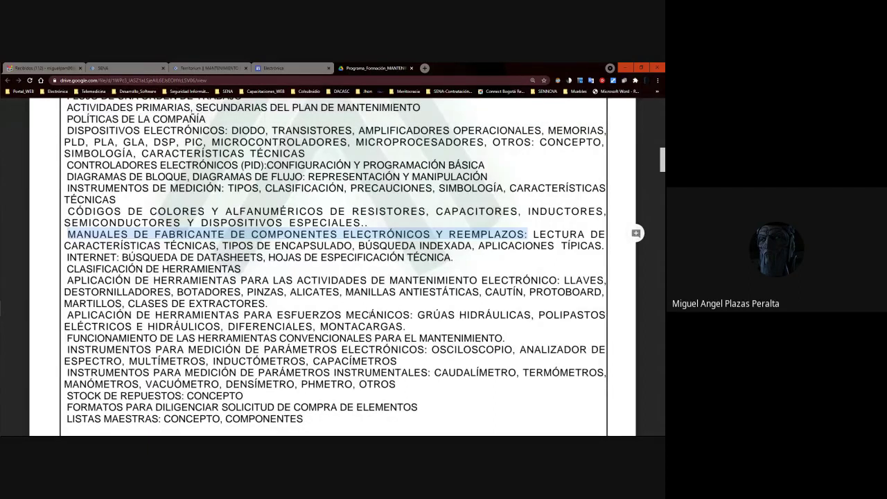
pyautogui.moveTo(404, 326); pyautogui.dragTo(70, 314)
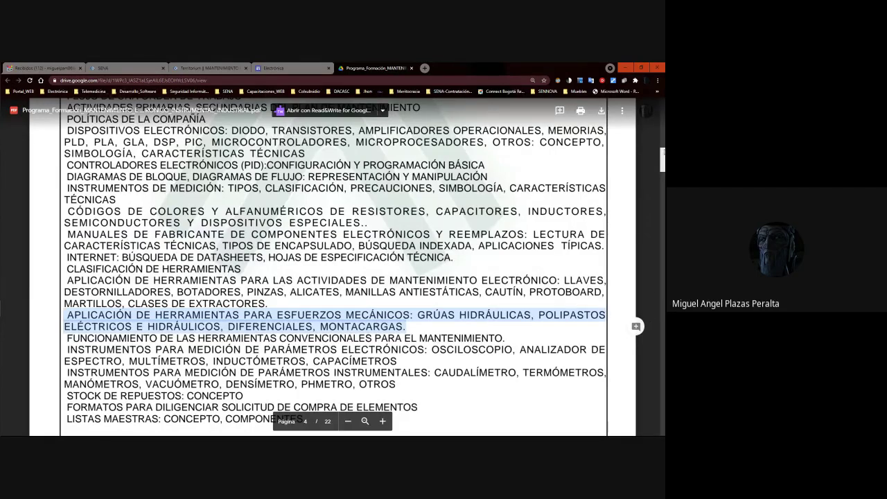
pyautogui.scroll(-4, 503, 186)
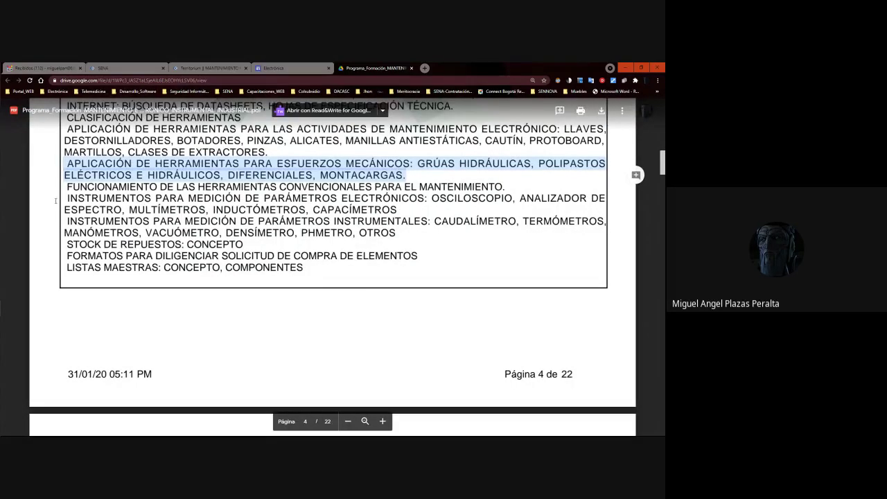
pyautogui.click(312, 201)
# Select the instrument words OSCILOSCOPIO, ANALIZADOR DE ESPECTRO and MULTÍMETROS in turn.
pyautogui.doubleClick(429, 199)
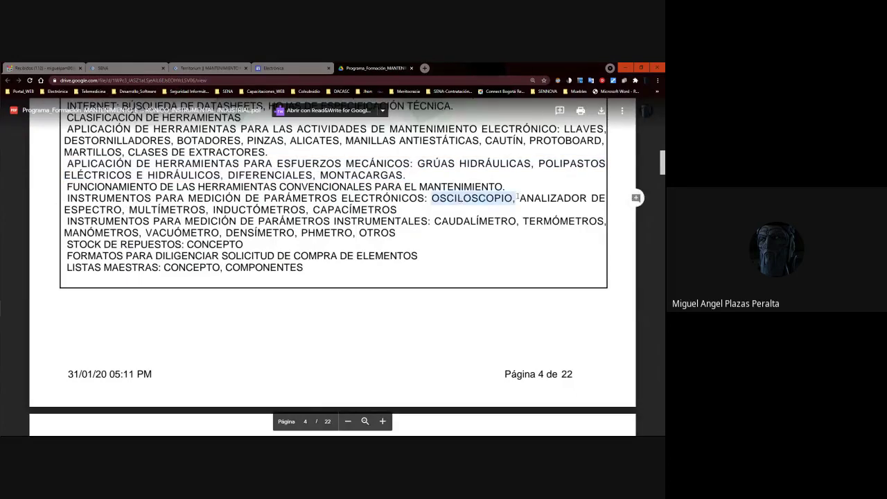
pyautogui.click(102, 197)
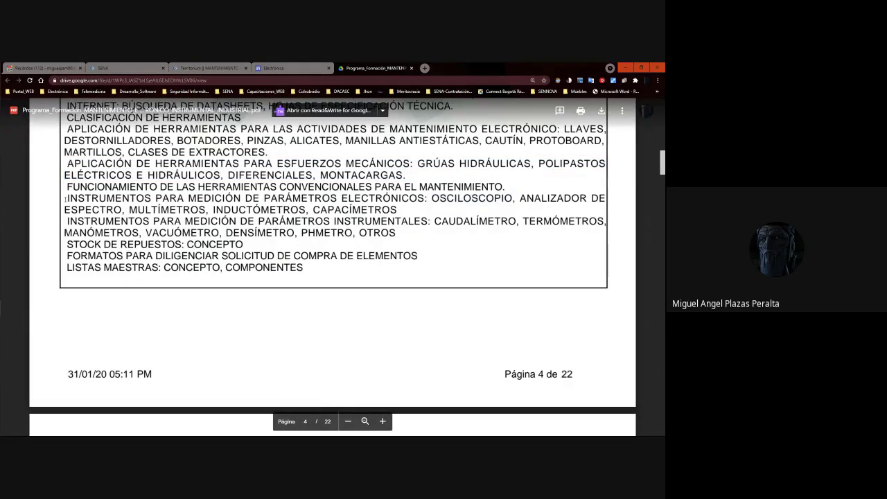
pyautogui.moveTo(514, 198); pyautogui.dragTo(67, 198)
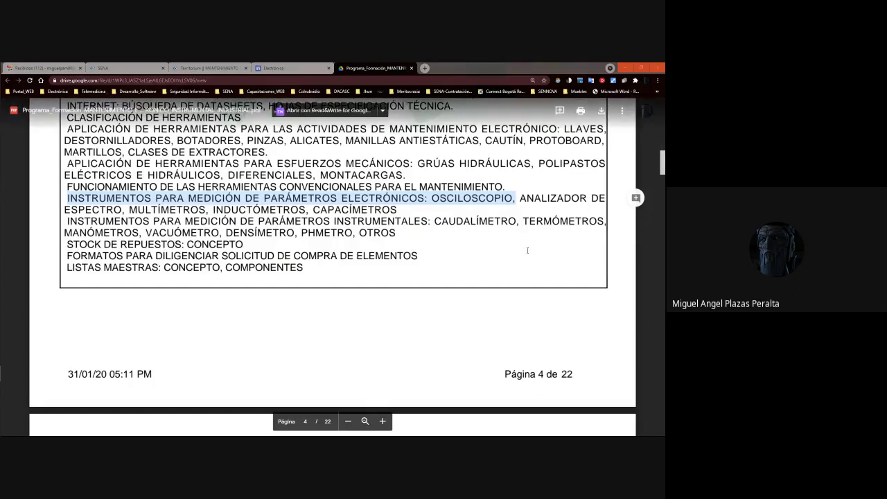
pyautogui.doubleClick(523, 198)
pyautogui.moveTo(508, 217); pyautogui.dragTo(117, 209)
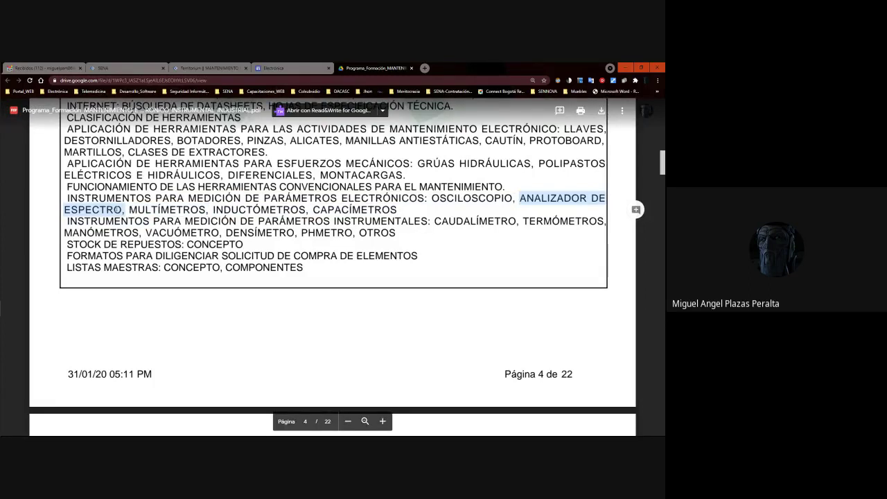
pyautogui.click(209, 210)
pyautogui.moveTo(210, 210); pyautogui.dragTo(130, 212)
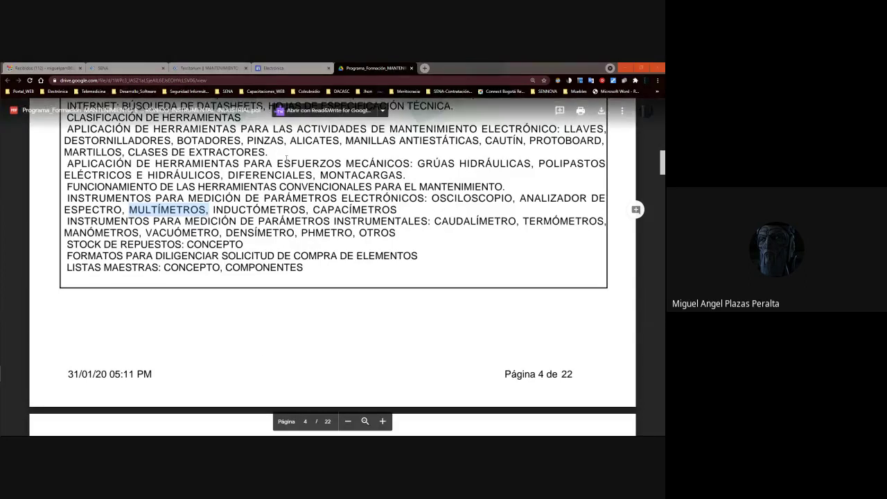
pyautogui.click(226, 217)
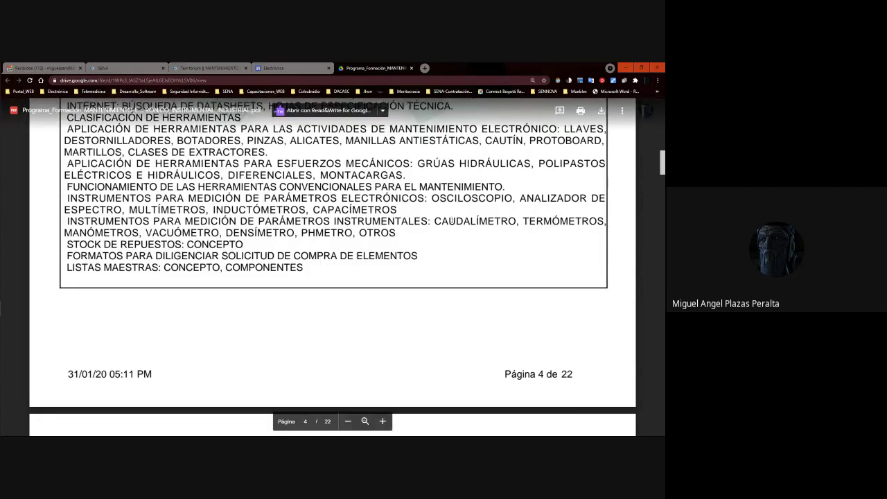
# Select TERMÓMETROS, the STOCK DE REPUESTOS line, then the FORMATOS PARA DILIGENCIAR SOLICITUD line.
pyautogui.moveTo(528, 222); pyautogui.dragTo(607, 221)
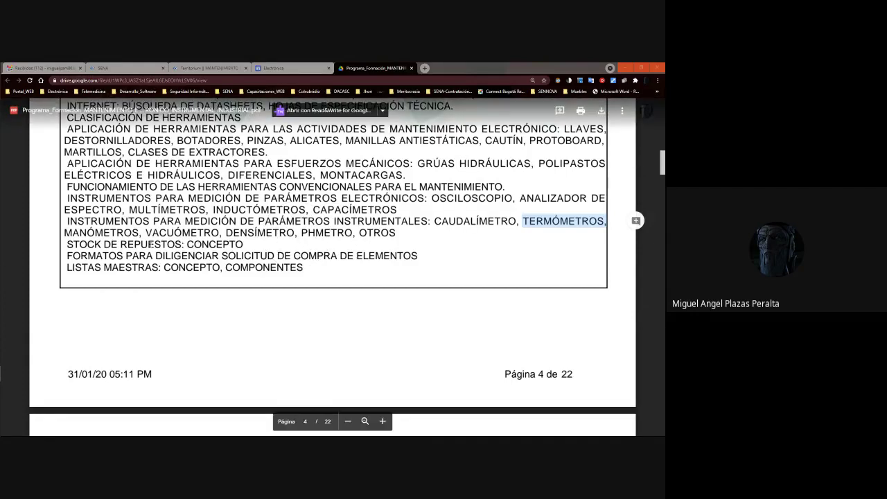
pyautogui.click(251, 244)
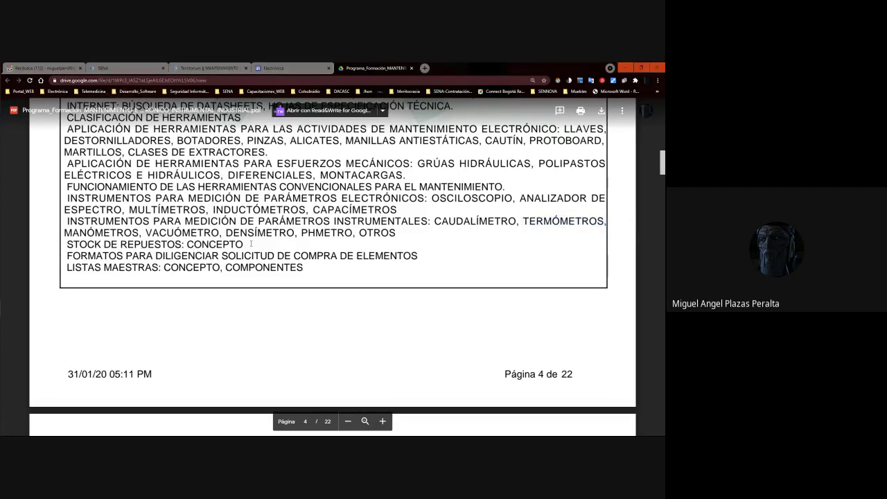
pyautogui.doubleClick(233, 245)
pyautogui.moveTo(243, 245); pyautogui.dragTo(67, 248)
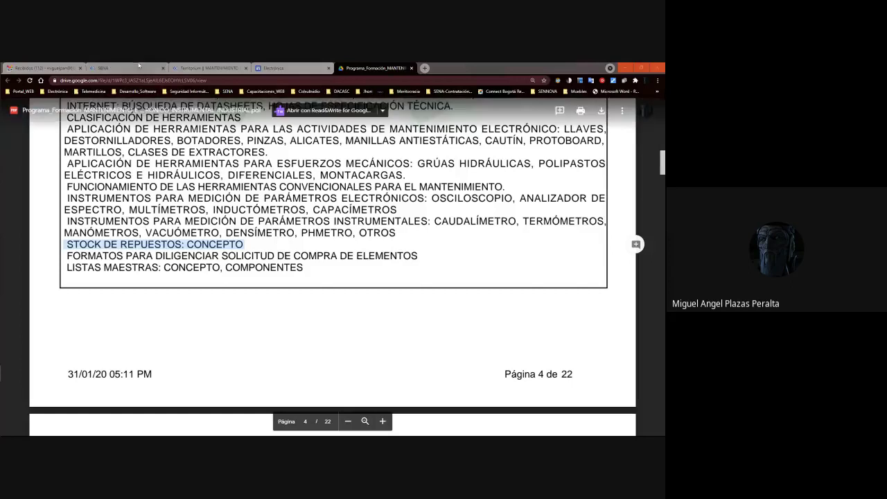
pyautogui.moveTo(418, 256); pyautogui.dragTo(382, 269)
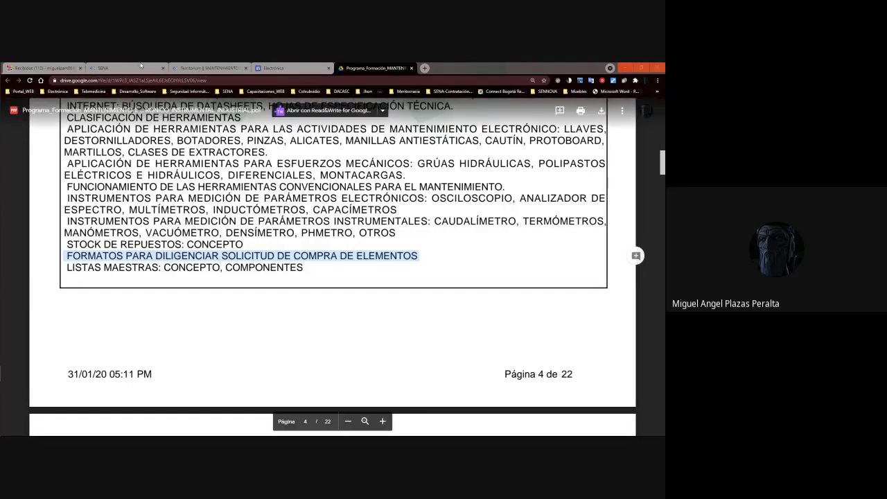
pyautogui.scroll(-2, 211, 251)
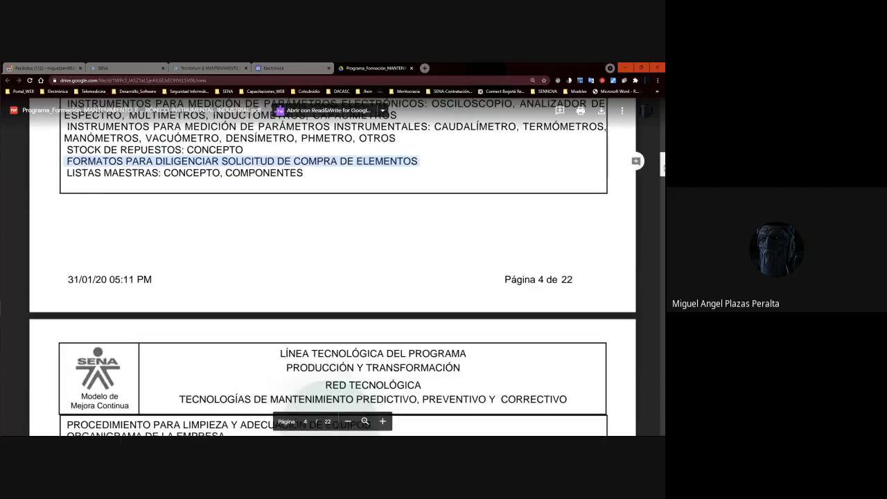
pyautogui.scroll(-2, 211, 251)
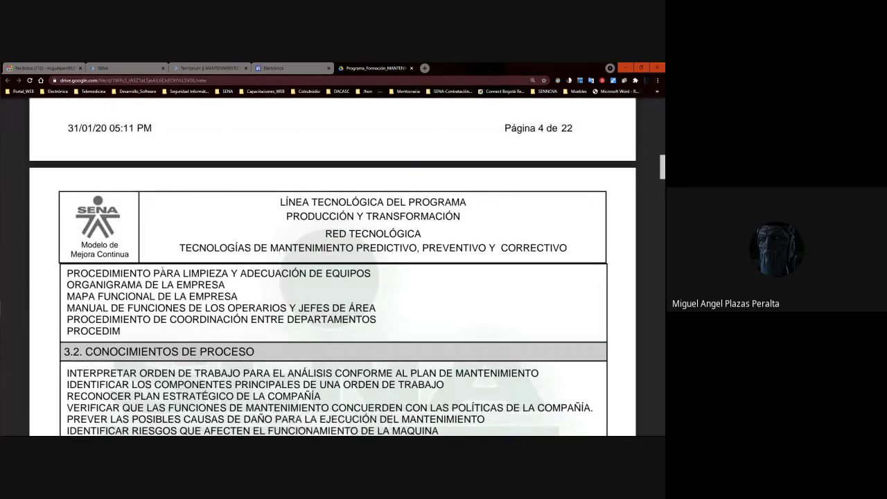
pyautogui.moveTo(67, 273); pyautogui.dragTo(368, 275)
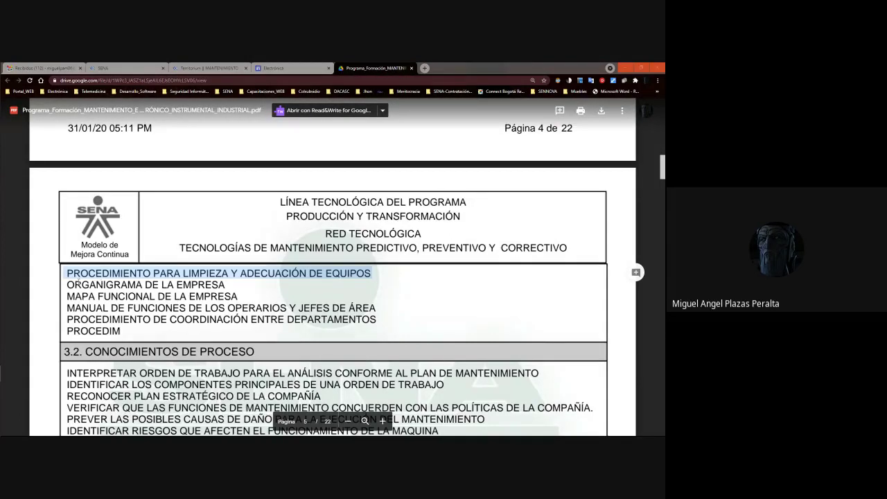
pyautogui.doubleClick(69, 284)
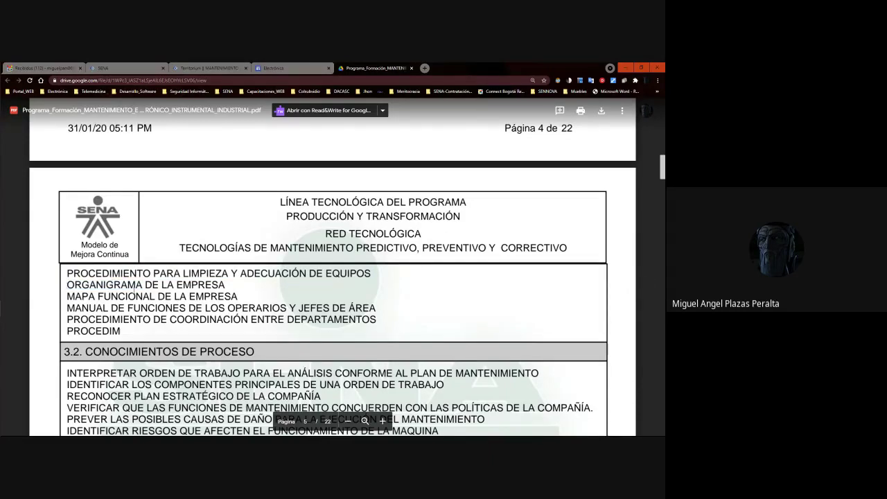
pyautogui.moveTo(225, 288); pyautogui.dragTo(70, 286)
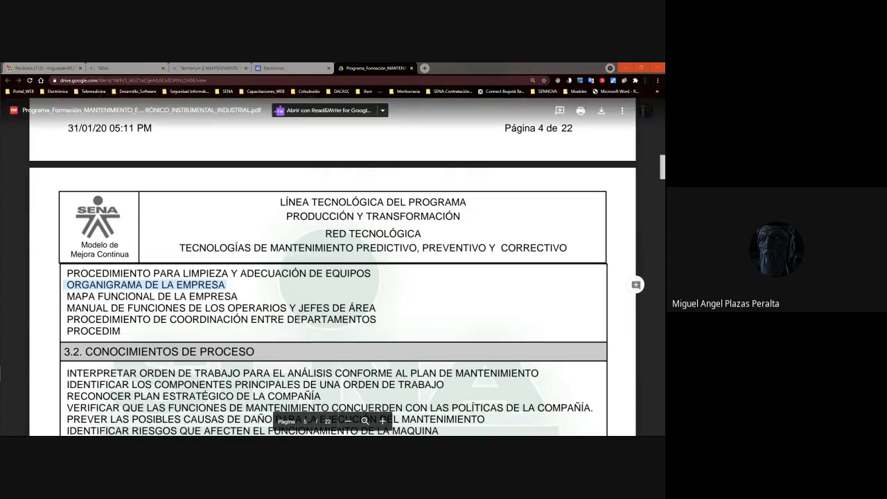
pyautogui.click(67, 288)
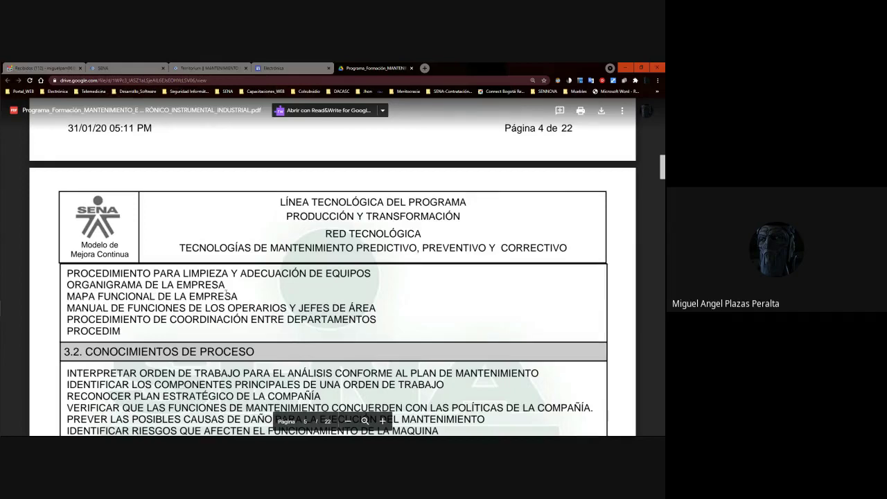
pyautogui.moveTo(67, 286); pyautogui.dragTo(226, 286)
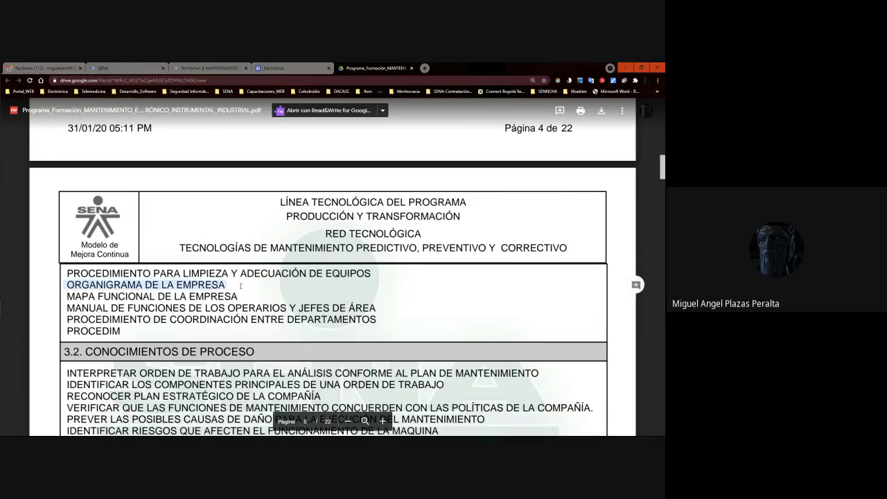
pyautogui.scroll(-1, 662, 177)
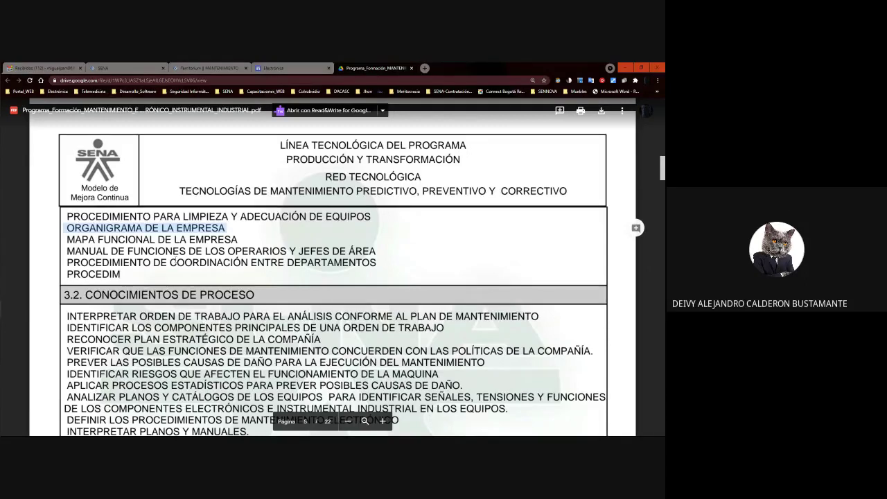
pyautogui.click(65, 239)
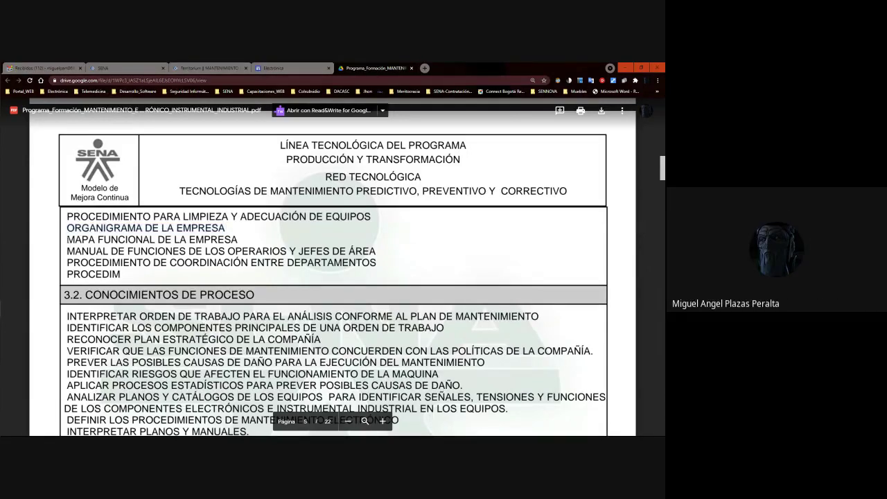
pyautogui.moveTo(67, 239); pyautogui.dragTo(240, 239)
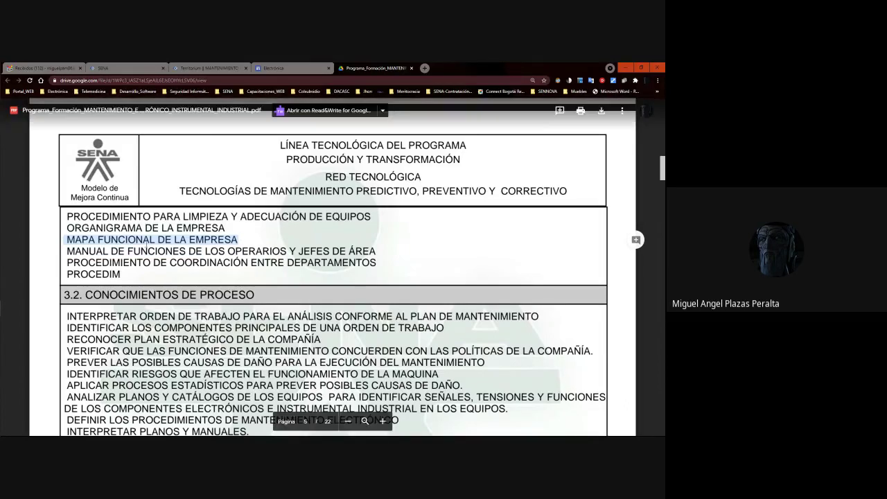
pyautogui.click(67, 239)
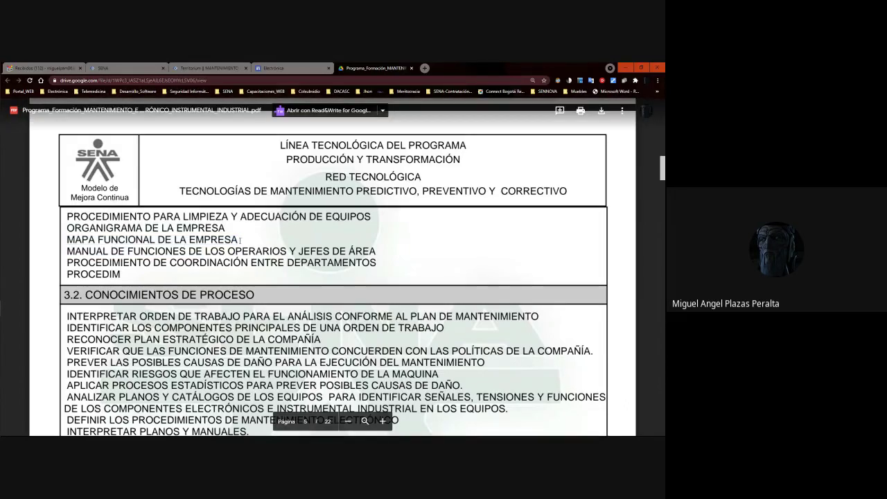
pyautogui.moveTo(68, 239); pyautogui.dragTo(236, 239)
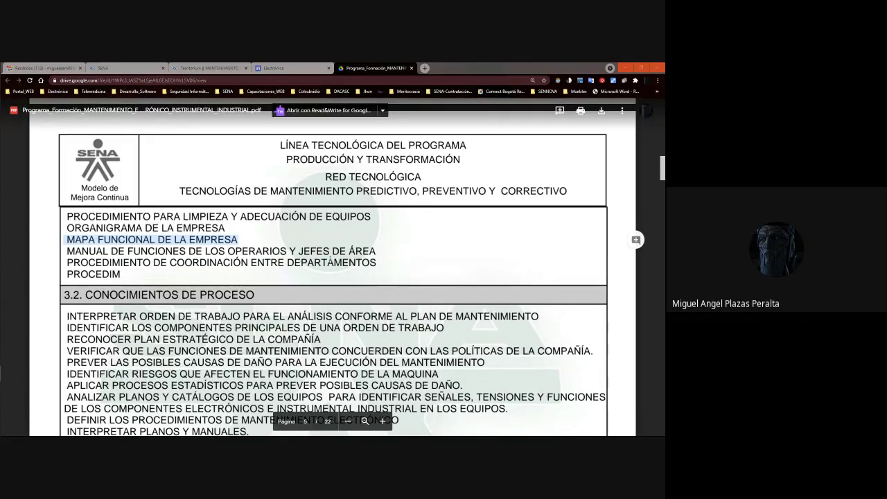
pyautogui.doubleClick(68, 251)
pyautogui.moveTo(68, 250); pyautogui.dragTo(187, 264)
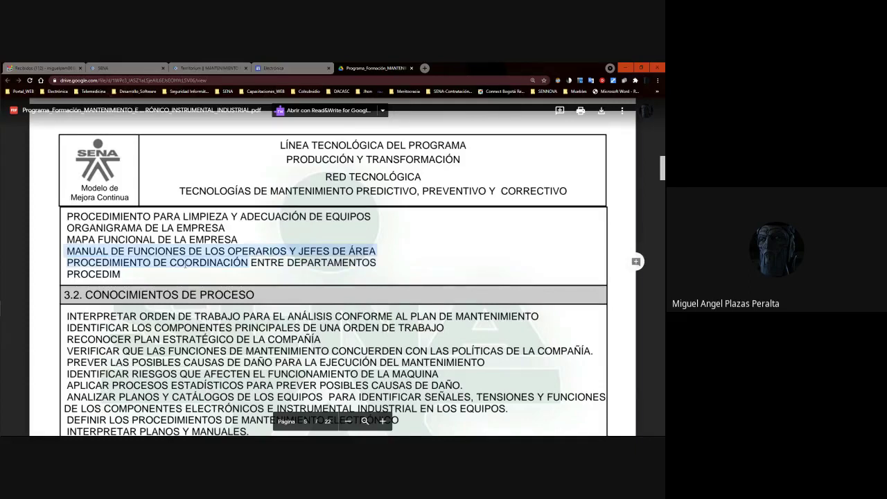
pyautogui.scroll(-5, 592, 232)
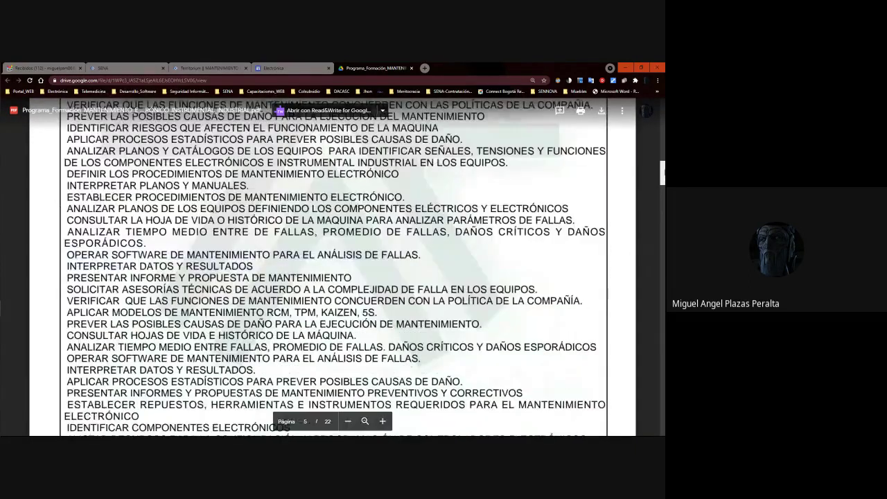
pyautogui.scroll(-3, 332, 266)
pyautogui.scroll(-8, 333, 267)
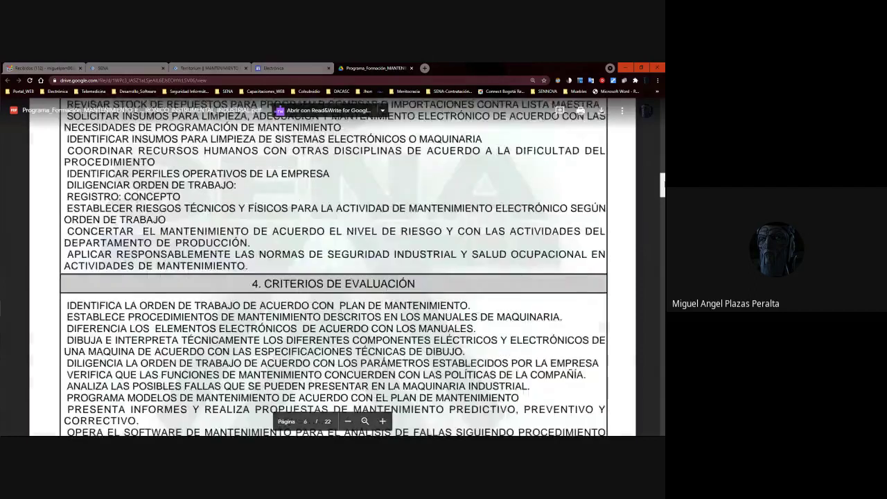
pyautogui.scroll(2, 332, 267)
pyautogui.scroll(4, 333, 267)
pyautogui.scroll(8, 182, 181)
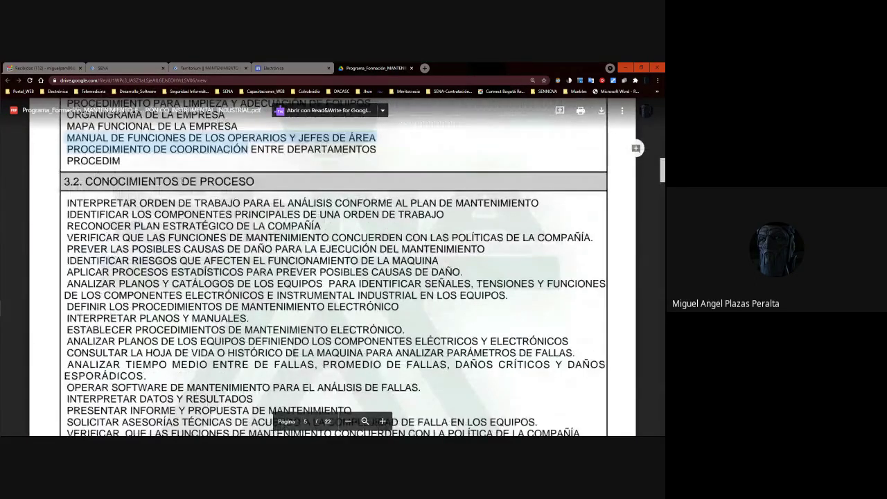
pyautogui.click(182, 181)
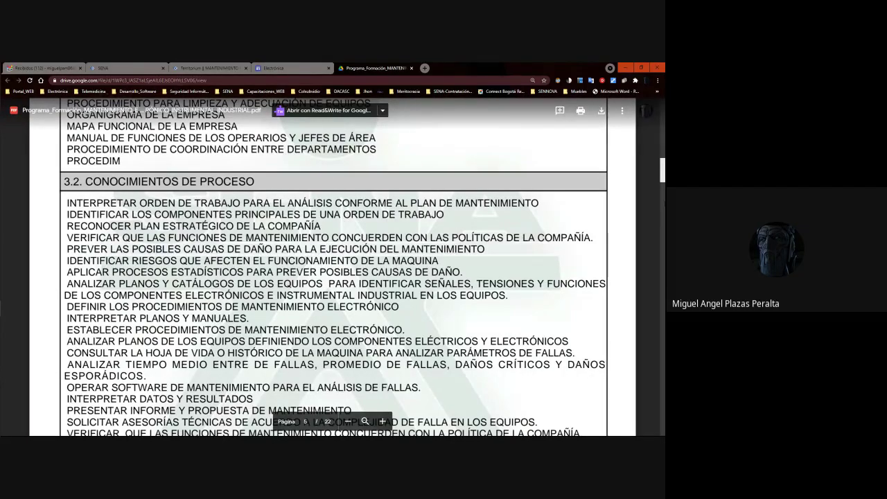
pyautogui.scroll(-3, 335, 267)
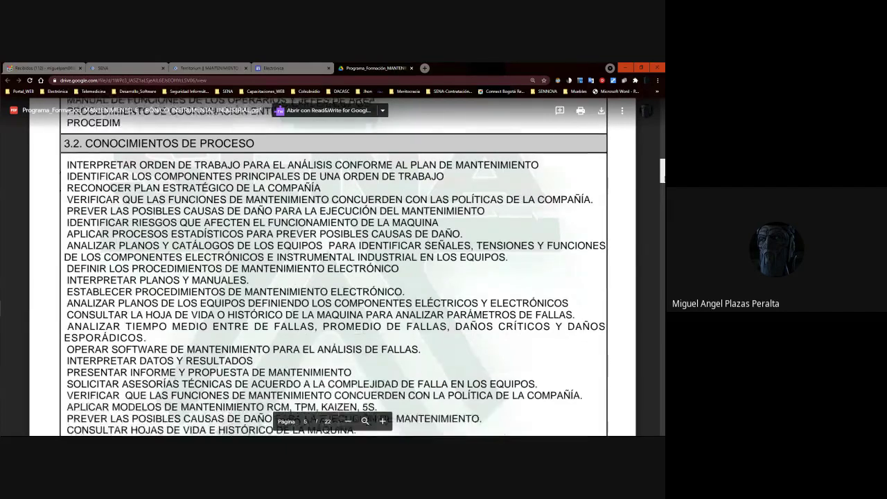
pyautogui.scroll(1, 333, 268)
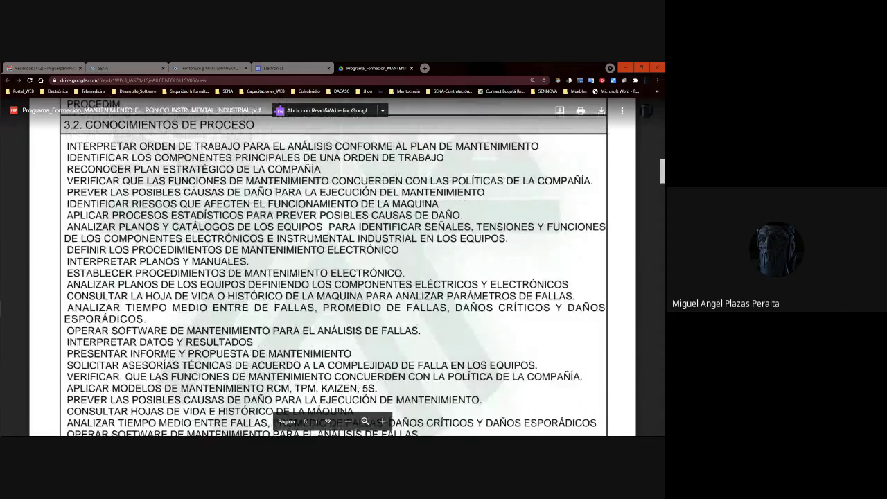
pyautogui.moveTo(487, 192); pyautogui.dragTo(66, 192)
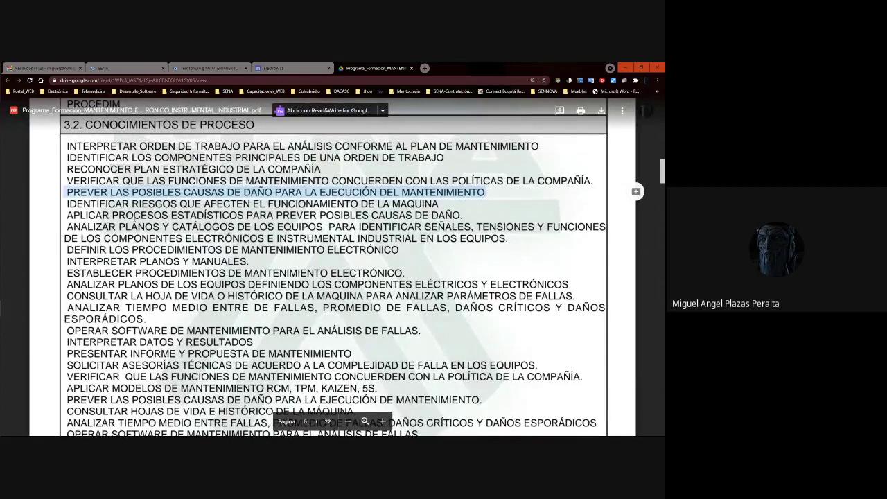
pyautogui.click(81, 215)
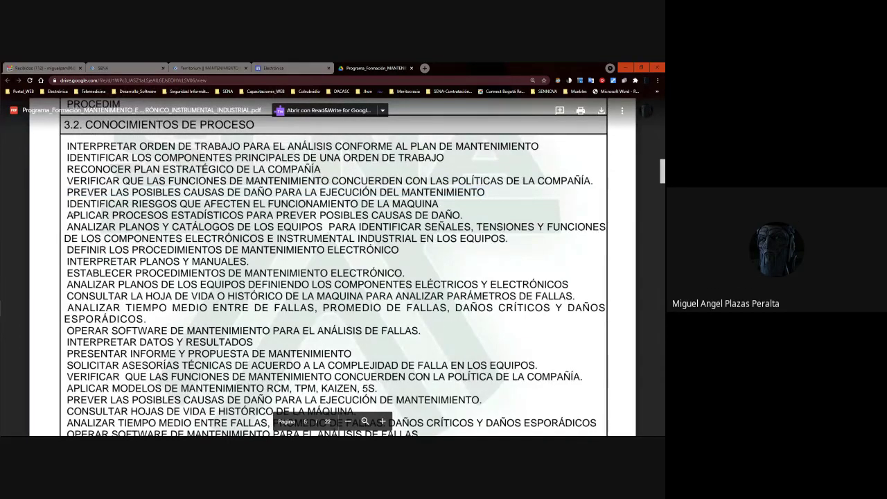
pyautogui.moveTo(66, 215); pyautogui.dragTo(465, 217)
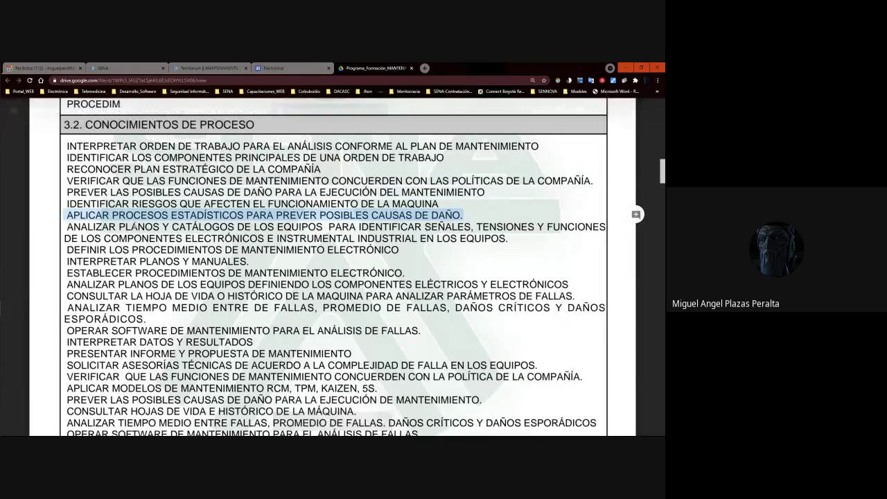
pyautogui.click(111, 229)
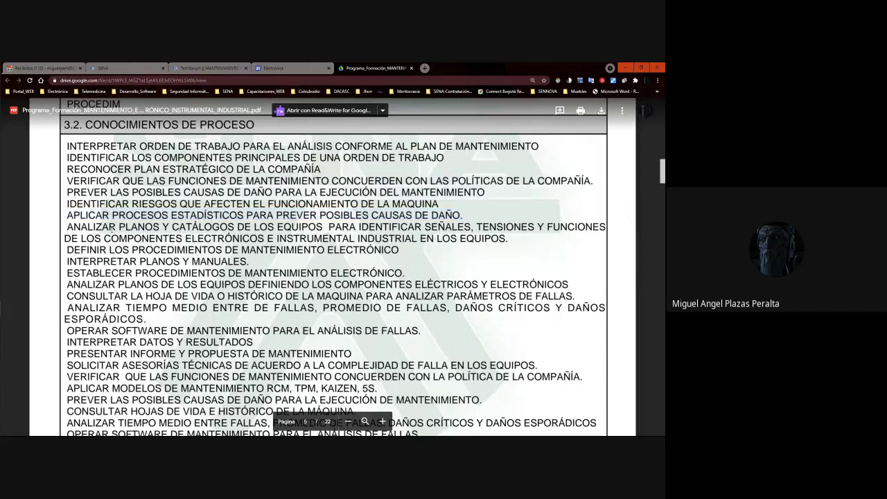
pyautogui.moveTo(235, 226); pyautogui.dragTo(119, 226)
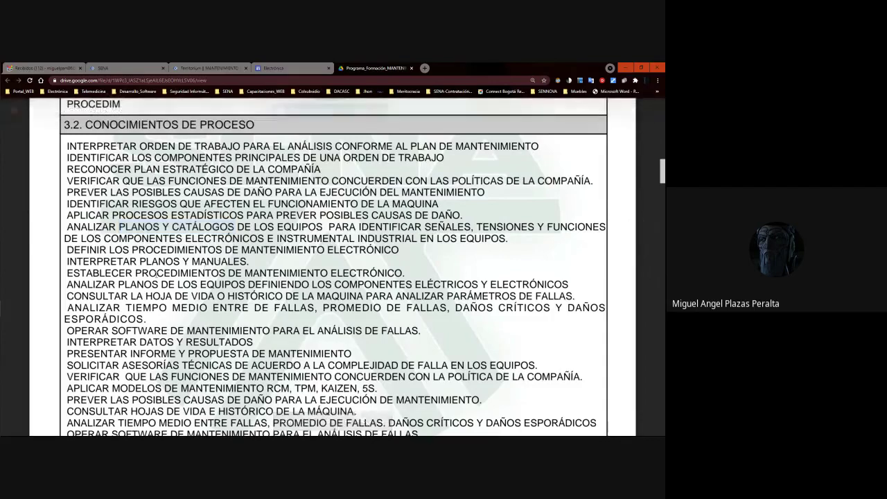
pyautogui.click(578, 163)
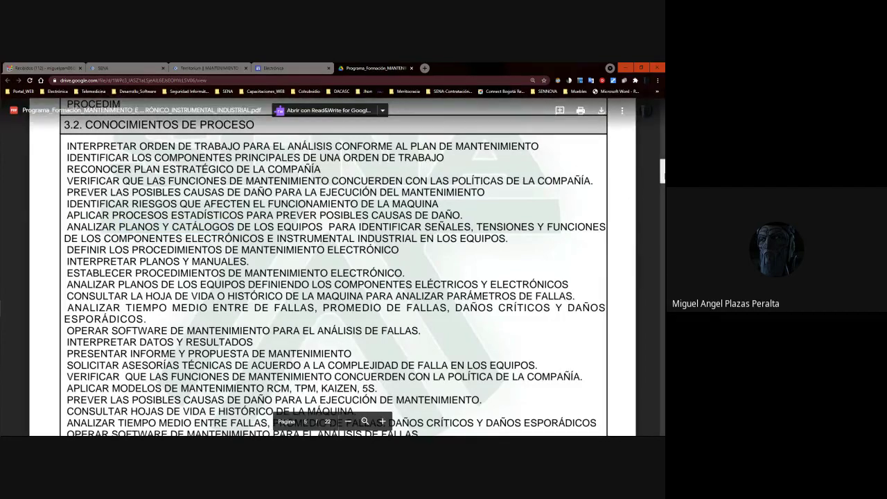
pyautogui.scroll(-2, 101, 221)
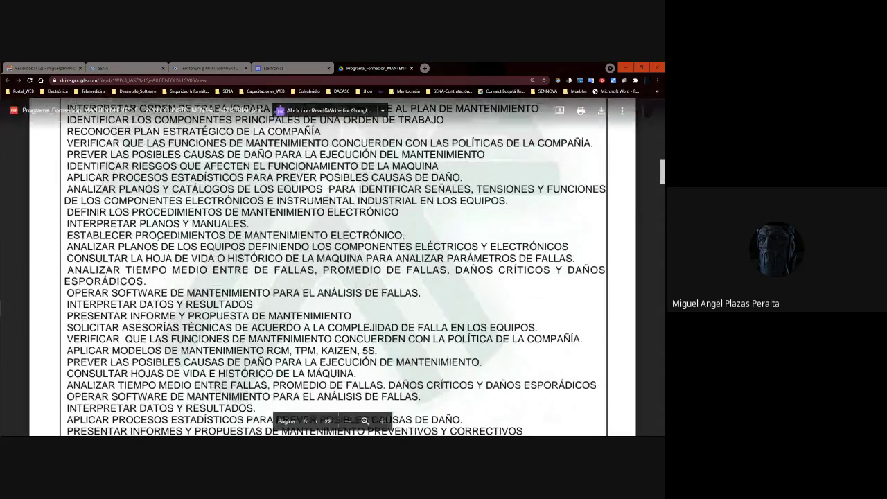
# Select PROCEDIMIENTOS, then the CONSULTAR LA HOJA DE VIDA O HISTÓRICO DE LA MAQUINA line.
pyautogui.doubleClick(180, 234)
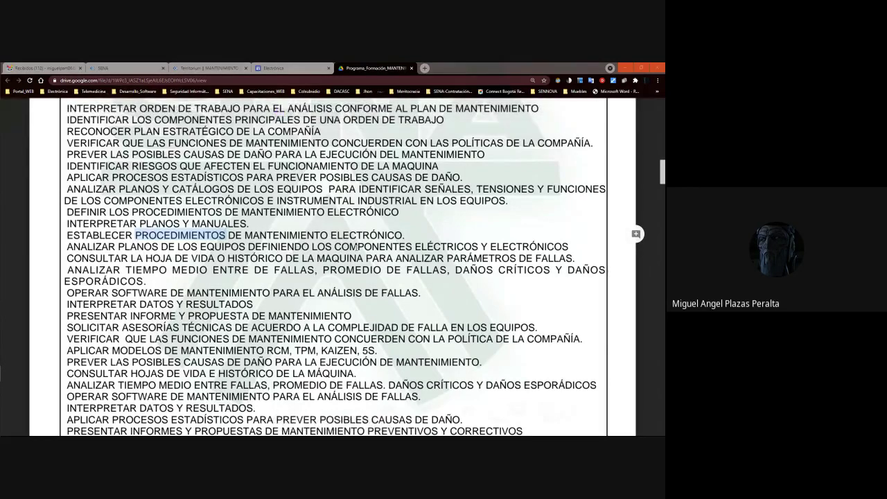
pyautogui.click(418, 247)
pyautogui.scroll(-1, 653, 194)
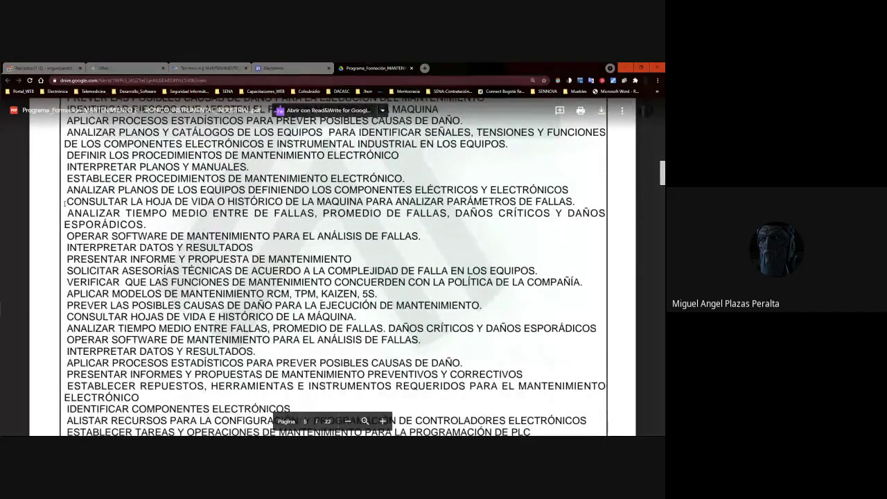
pyautogui.moveTo(575, 202); pyautogui.dragTo(66, 202)
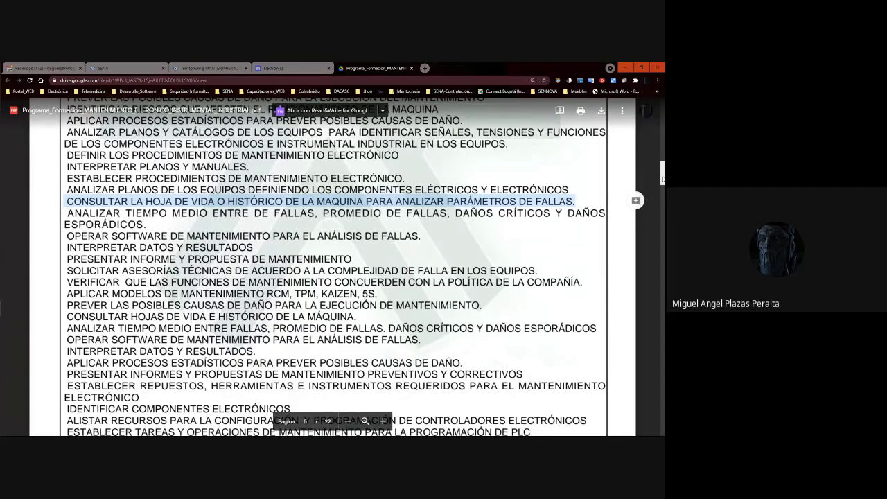
# Select SOFTWARE SUPERVISORIOS O SCADA, then the single words SOFTWARE and SCADA.
pyautogui.scroll(-2, 663, 180)
pyautogui.scroll(-2, 663, 180)
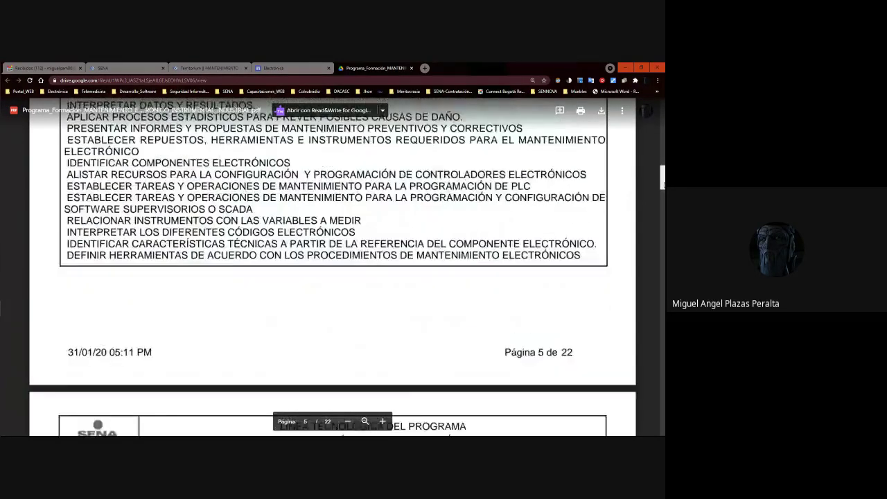
pyautogui.scroll(3, 663, 180)
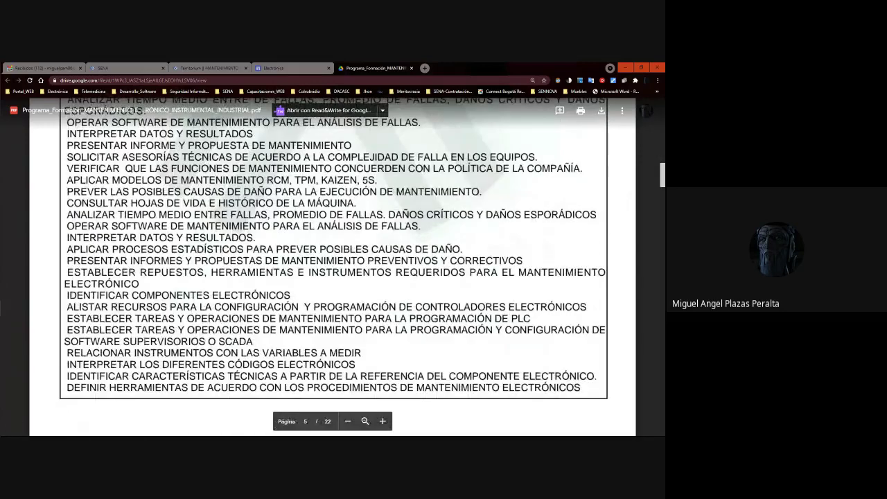
pyautogui.moveTo(64, 341); pyautogui.dragTo(258, 342)
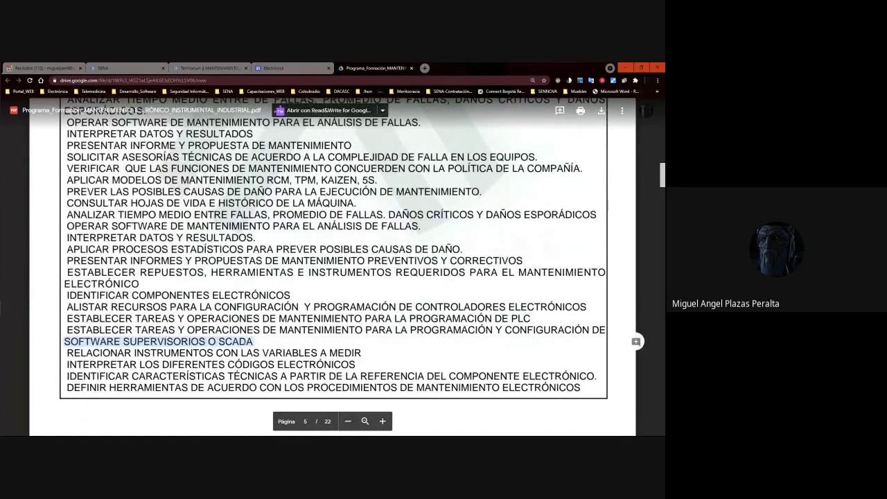
pyautogui.click(93, 340)
pyautogui.doubleClick(92, 341)
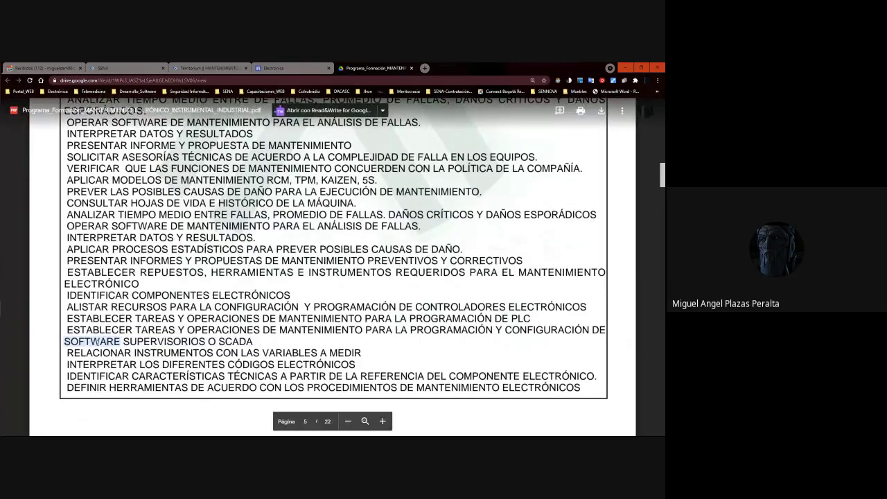
pyautogui.click(257, 341)
pyautogui.doubleClick(256, 341)
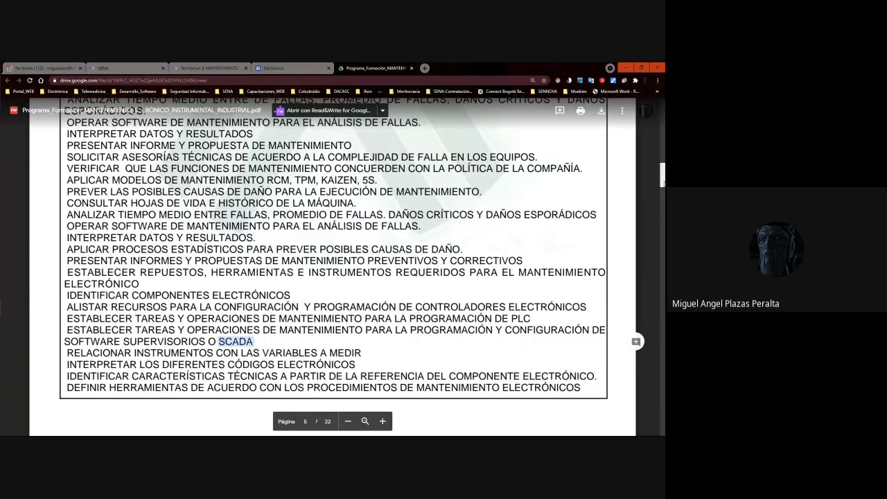
# Select a nearby line, then return to page 3's learning-results table for competency 280501015.
pyautogui.scroll(-1, 333, 277)
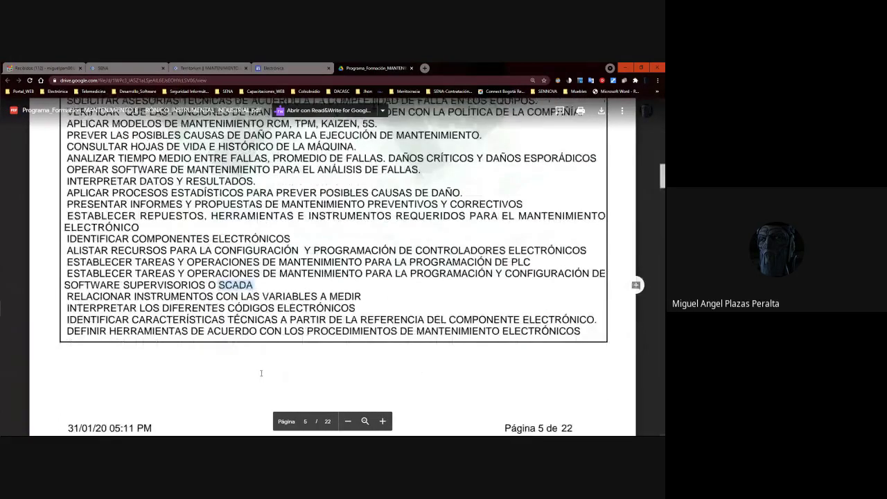
pyautogui.moveTo(277, 308); pyautogui.dragTo(68, 309)
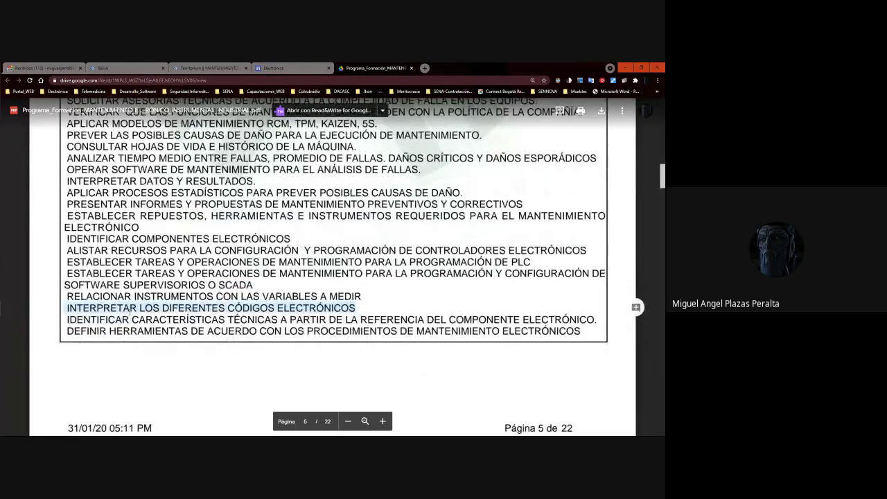
pyautogui.scroll(-3, 199, 314)
pyautogui.scroll(-6, 200, 314)
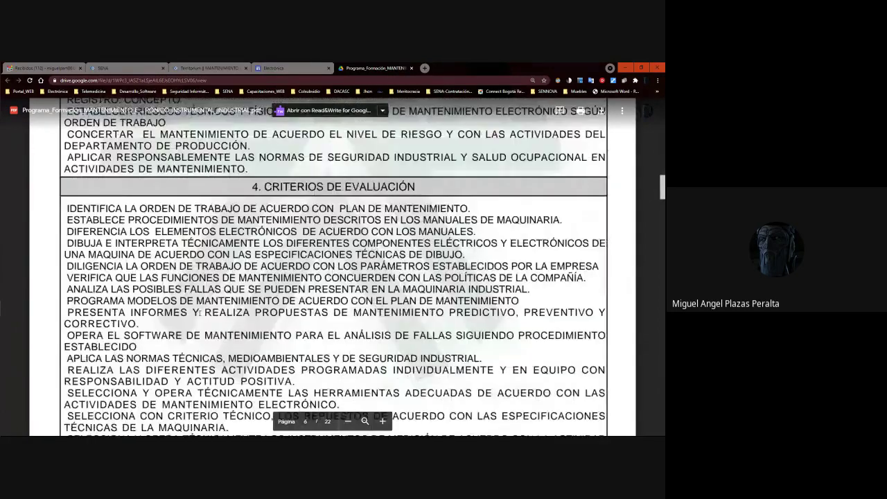
pyautogui.scroll(3, 200, 313)
pyautogui.scroll(15, 200, 313)
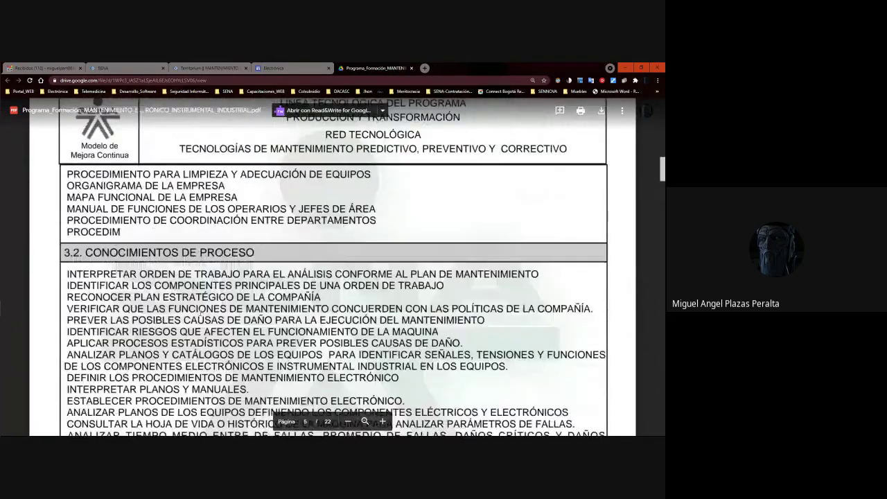
pyautogui.scroll(8, 275, 186)
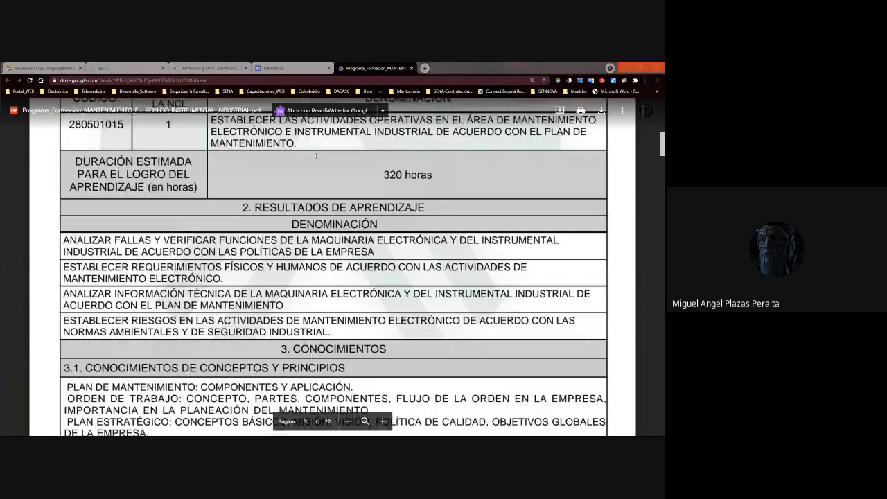
pyautogui.hotkey('alt', 'Tab')
pyautogui.click(453, 281)
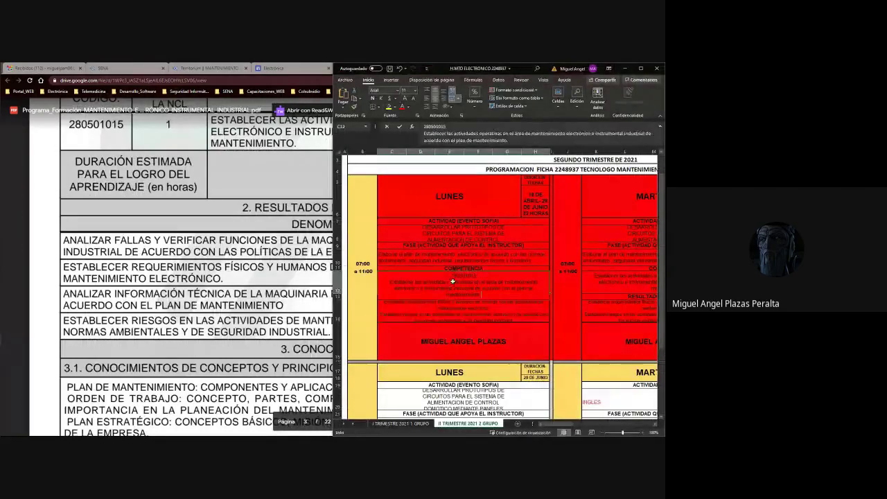
pyautogui.doubleClick(515, 339)
pyautogui.moveTo(514, 340); pyautogui.dragTo(385, 321)
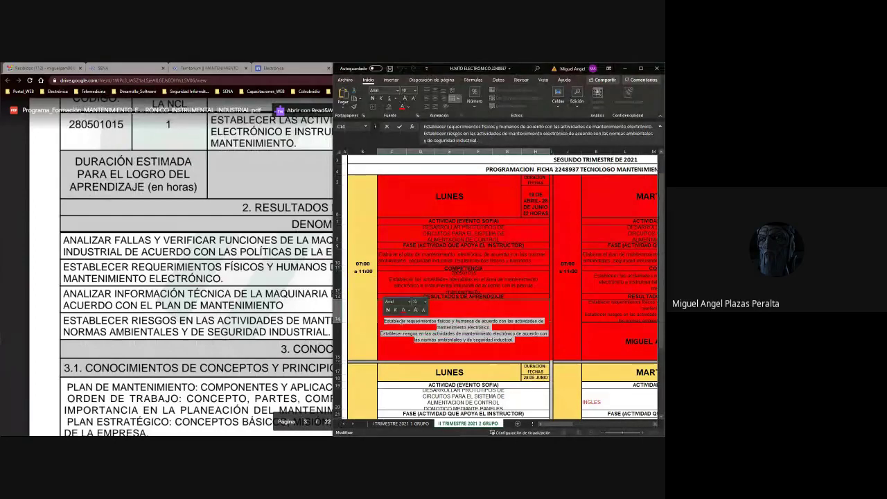
pyautogui.hotkey('alt', 'Tab')
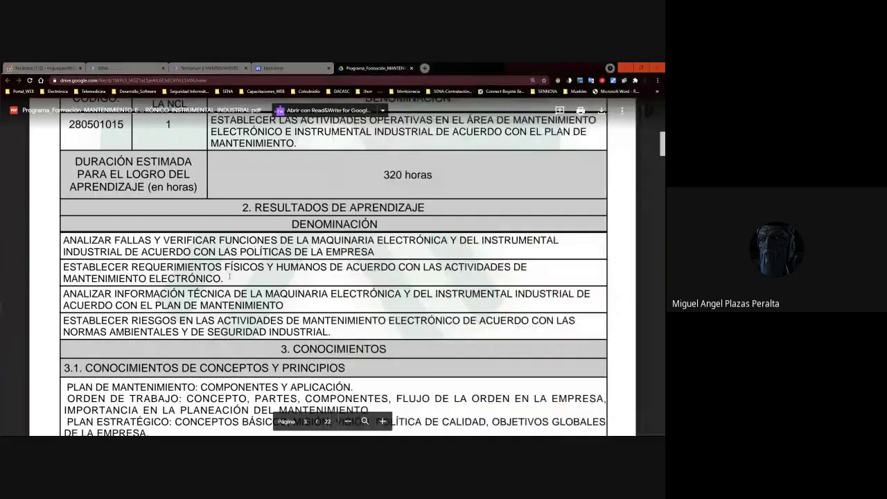
# Scroll the training-program PDF past pages 2–5 to section 4, Criterios de evaluación, on page 6.
pyautogui.scroll(3, 231, 275)
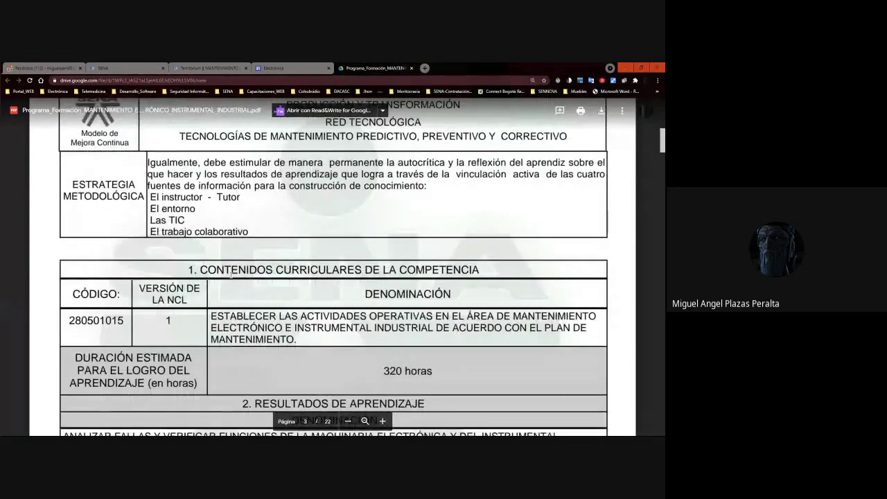
pyautogui.scroll(10, 231, 275)
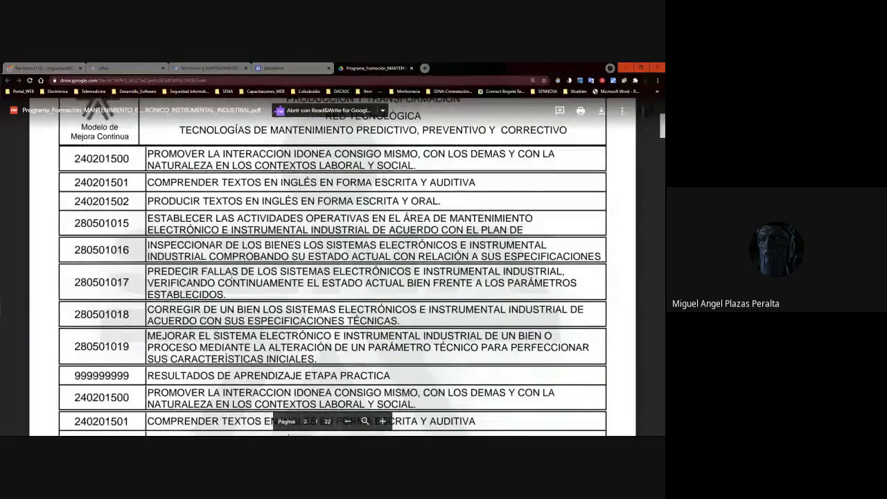
pyautogui.scroll(-15, 231, 275)
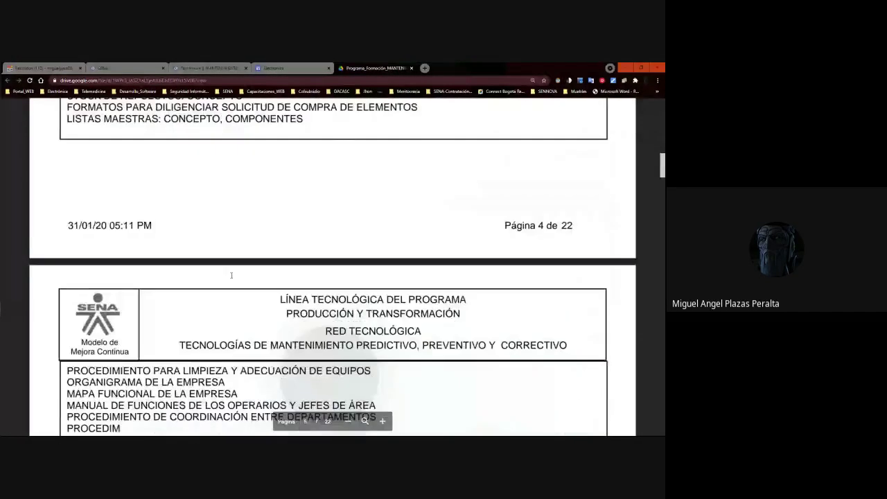
pyautogui.scroll(12, 231, 275)
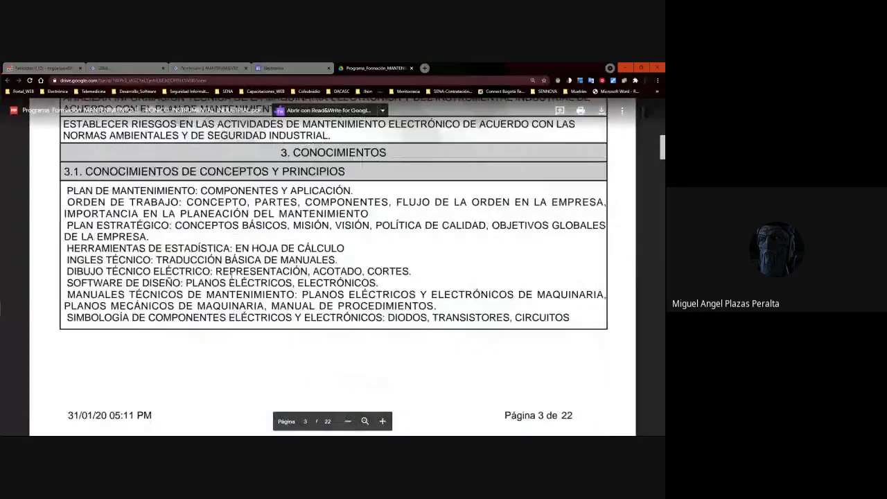
pyautogui.scroll(-8, 183, 203)
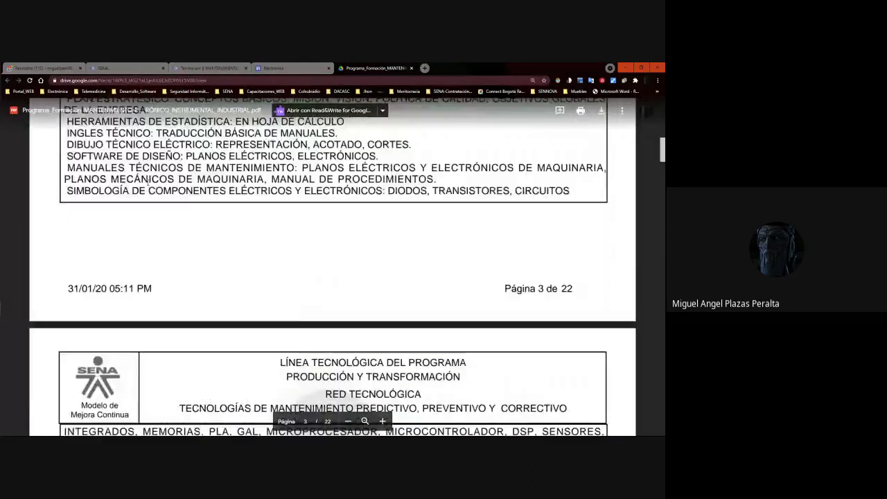
pyautogui.scroll(-10, 190, 200)
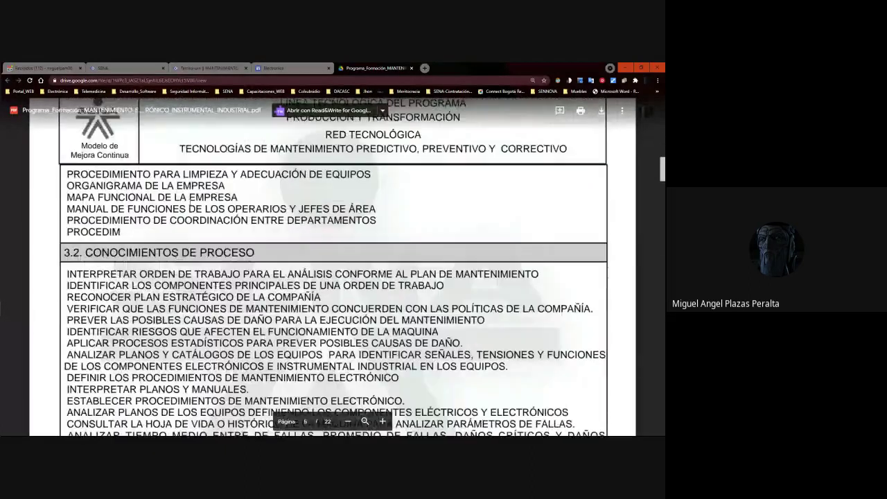
pyautogui.scroll(-10, 189, 201)
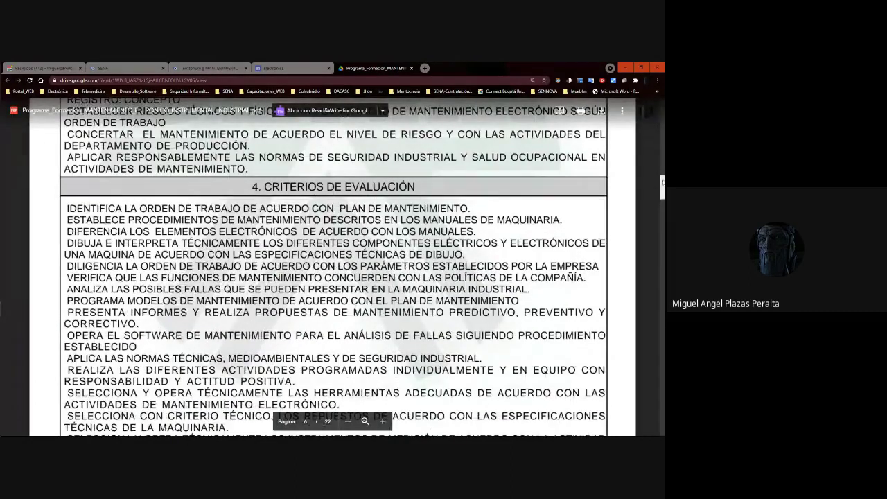
# Copy the criterion 'IDENTIFICA LA ORDEN DE TRABAJO DE ACUERDO CON PLAN DE MANTENIMIENTO' from page 6.
pyautogui.scroll(-1, 124, 171)
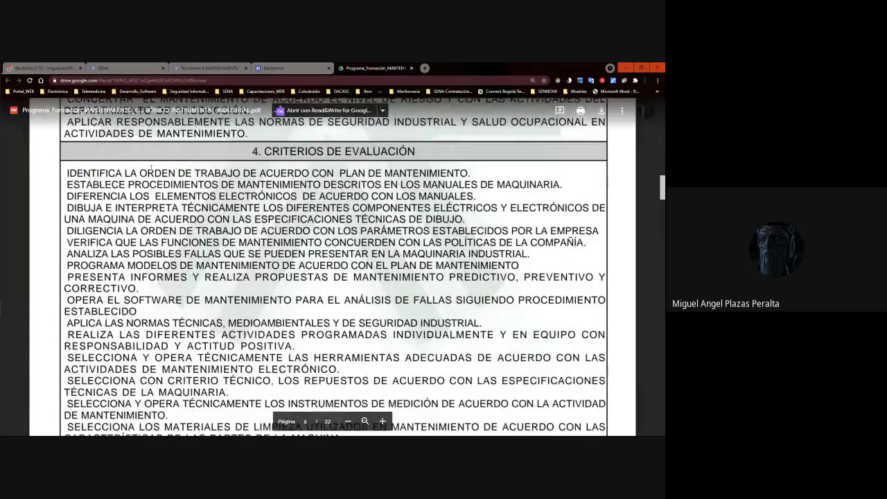
pyautogui.moveTo(473, 172); pyautogui.dragTo(66, 173)
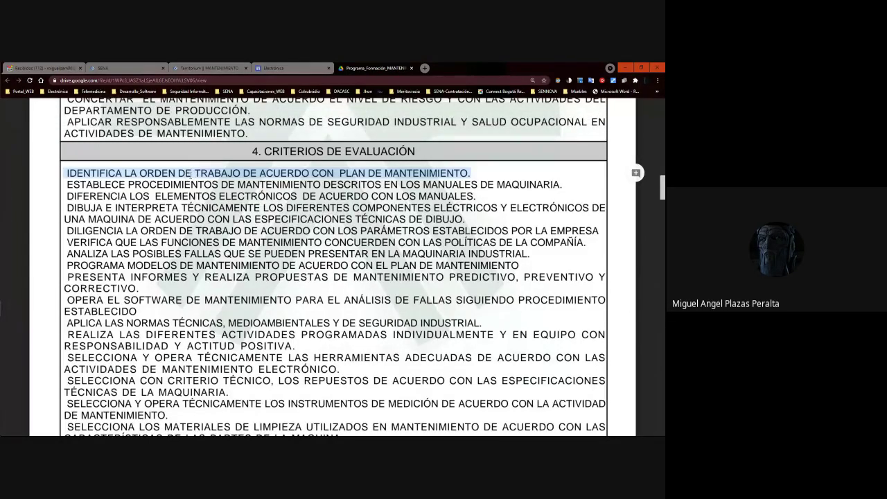
pyautogui.press('ctrl')
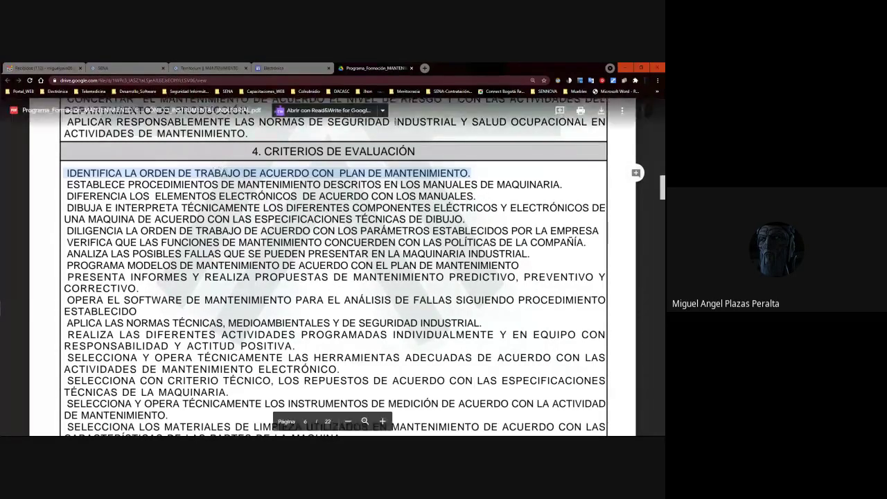
pyautogui.scroll(3, 663, 182)
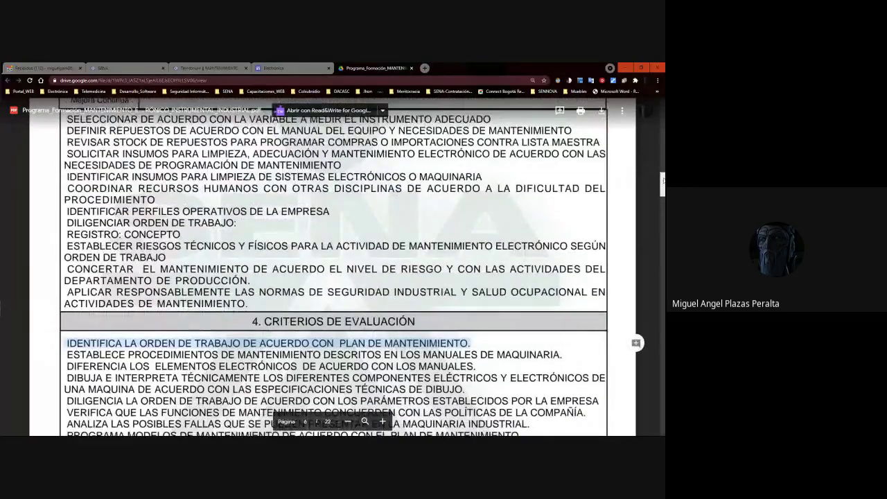
pyautogui.scroll(-2, 663, 182)
pyautogui.click(68, 257)
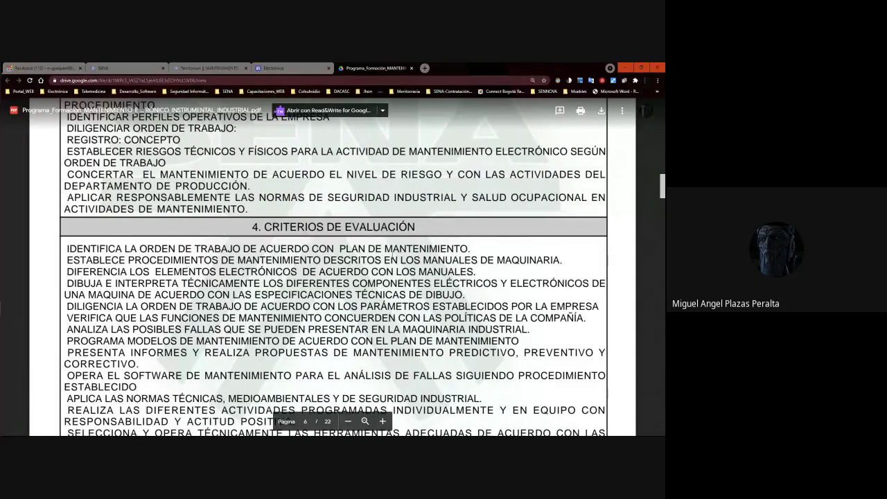
pyautogui.moveTo(477, 272); pyautogui.dragTo(66, 272)
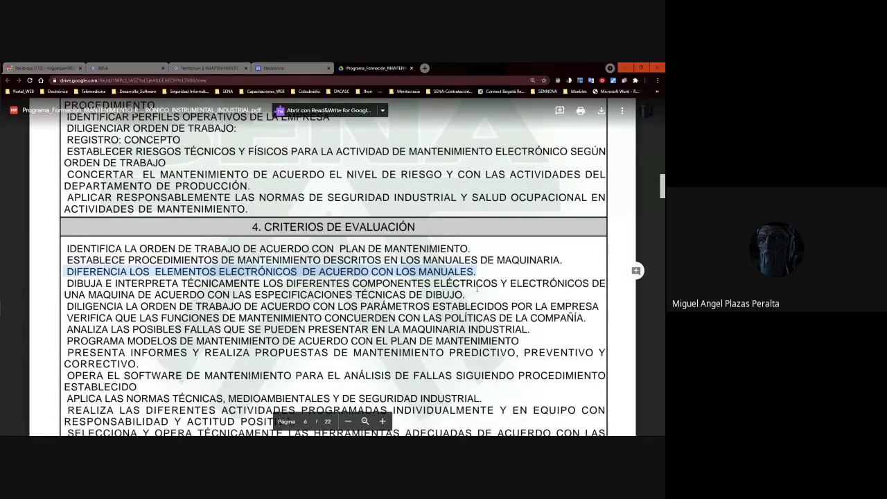
pyautogui.click(172, 296)
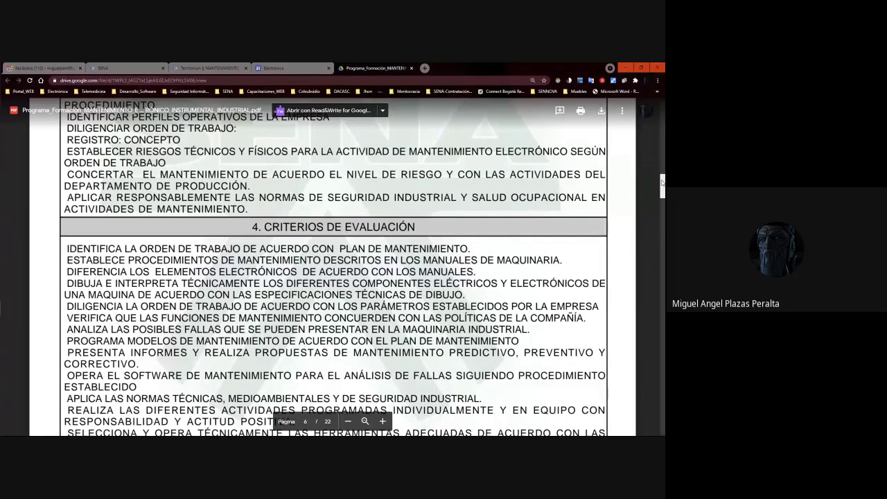
pyautogui.scroll(-1, 647, 163)
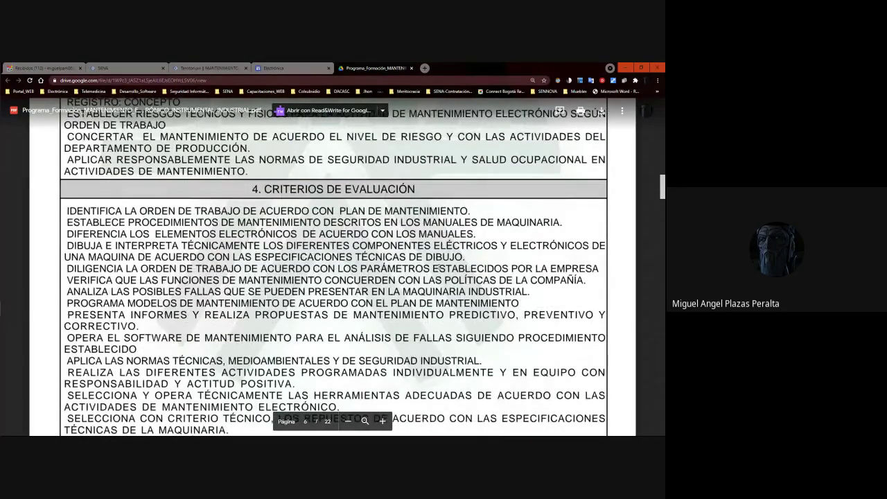
pyautogui.moveTo(67, 268); pyautogui.dragTo(599, 269)
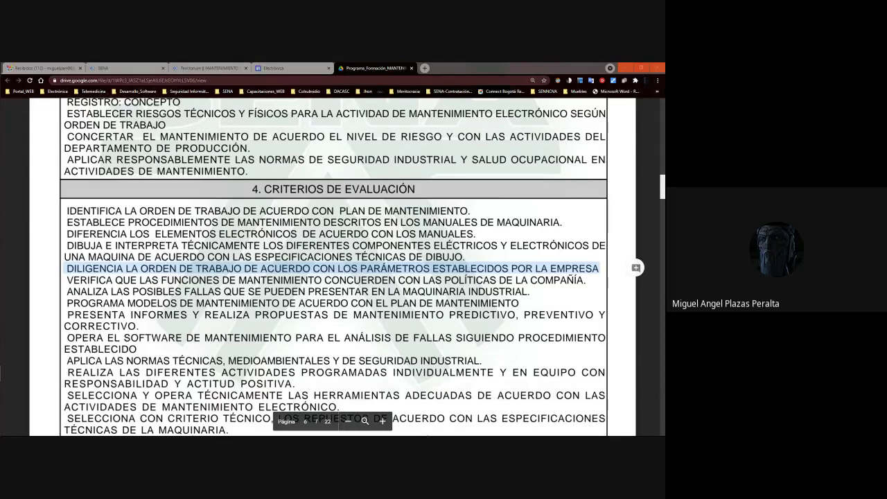
pyautogui.doubleClick(126, 280)
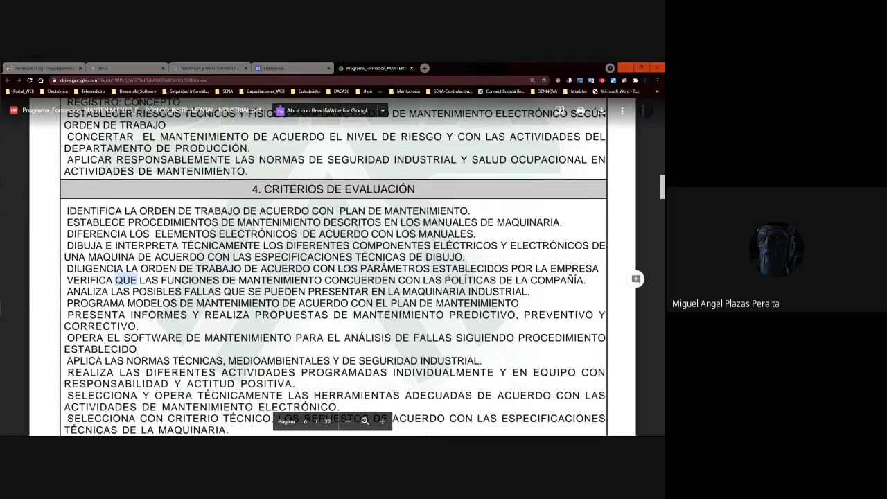
pyautogui.moveTo(531, 280); pyautogui.dragTo(92, 281)
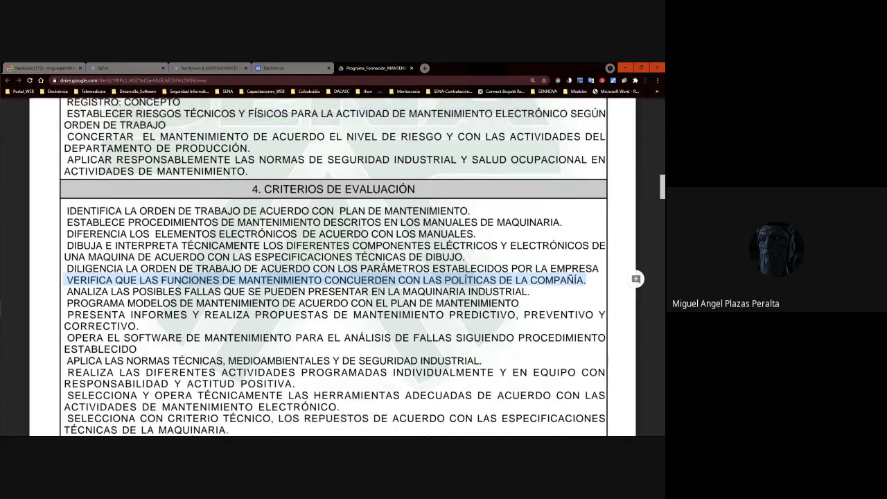
pyautogui.scroll(-4, 230, 190)
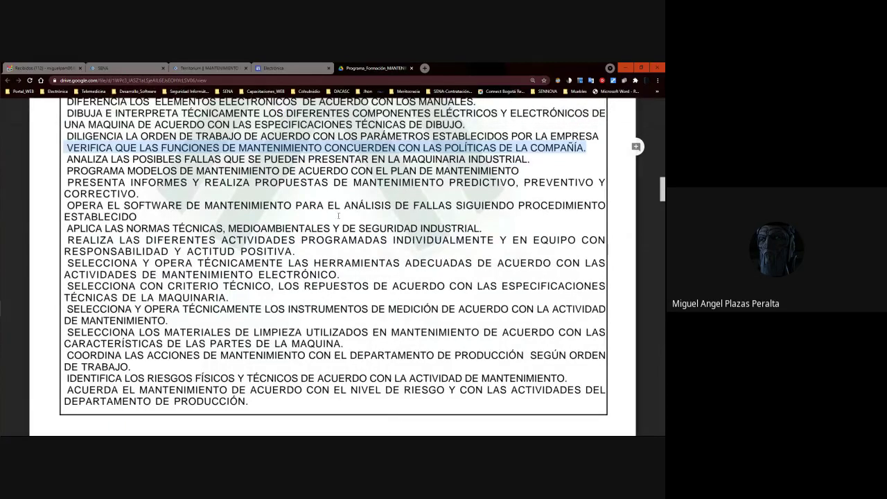
pyautogui.moveTo(68, 205); pyautogui.dragTo(390, 205)
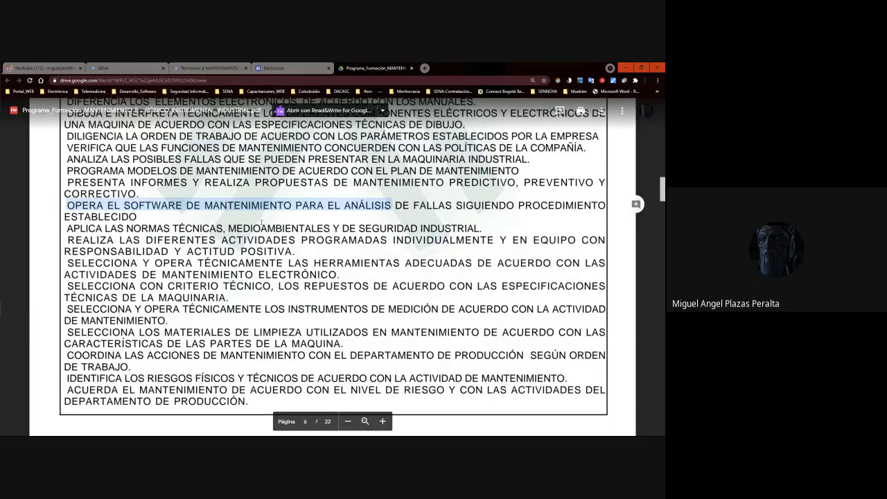
pyautogui.click(182, 205)
pyautogui.doubleClick(182, 205)
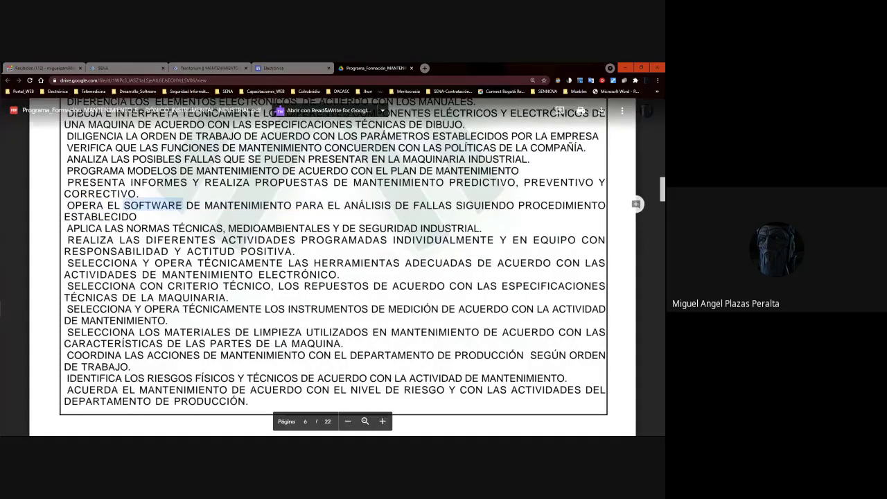
pyautogui.click(152, 207)
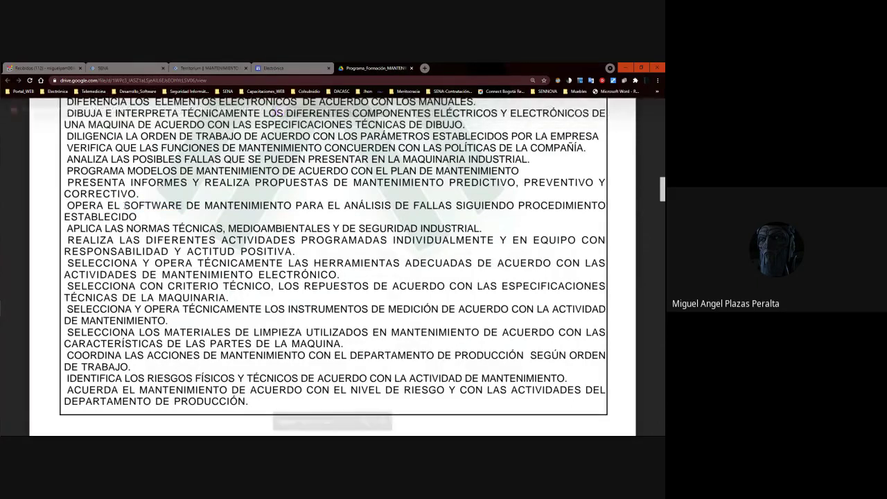
pyautogui.doubleClick(153, 206)
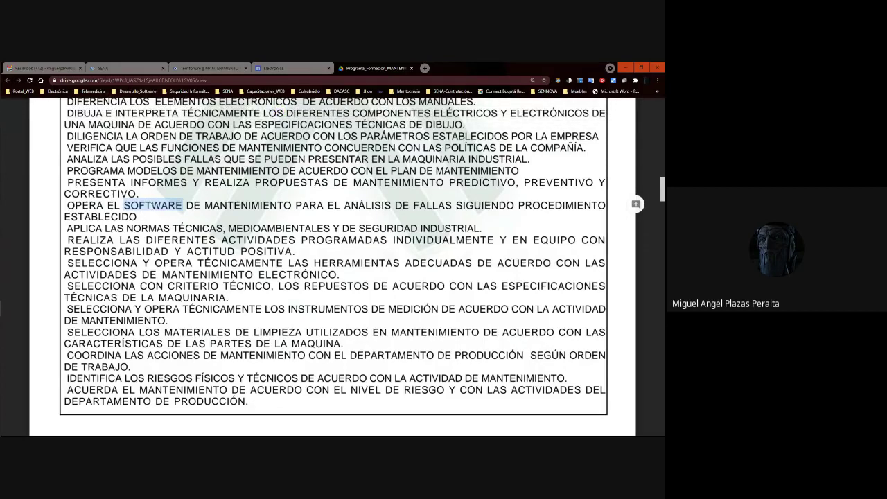
pyautogui.click(167, 215)
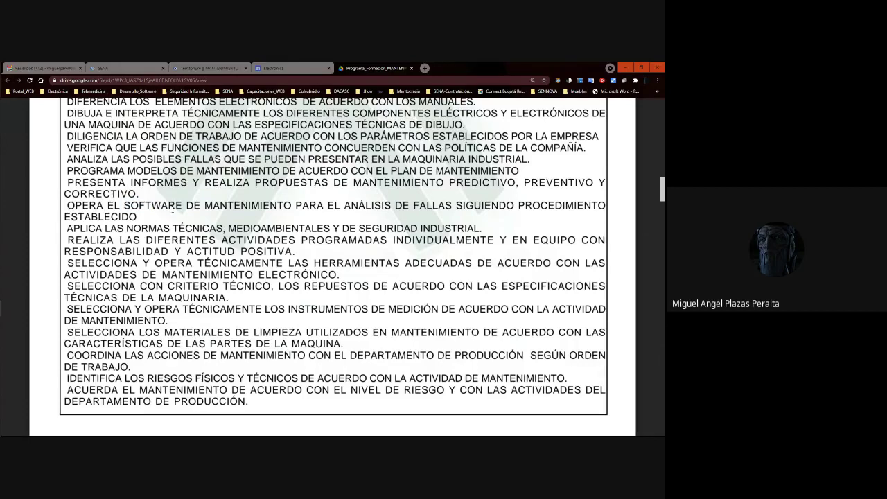
pyautogui.doubleClick(126, 206)
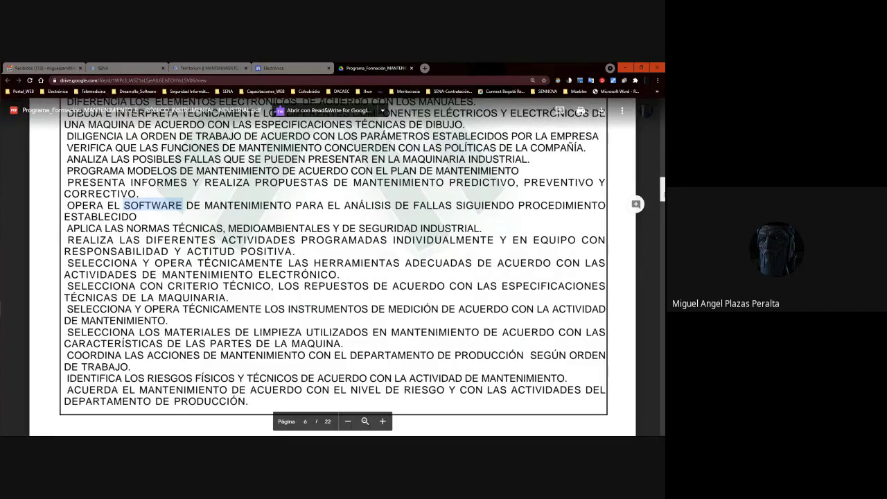
pyautogui.moveTo(2, 256)
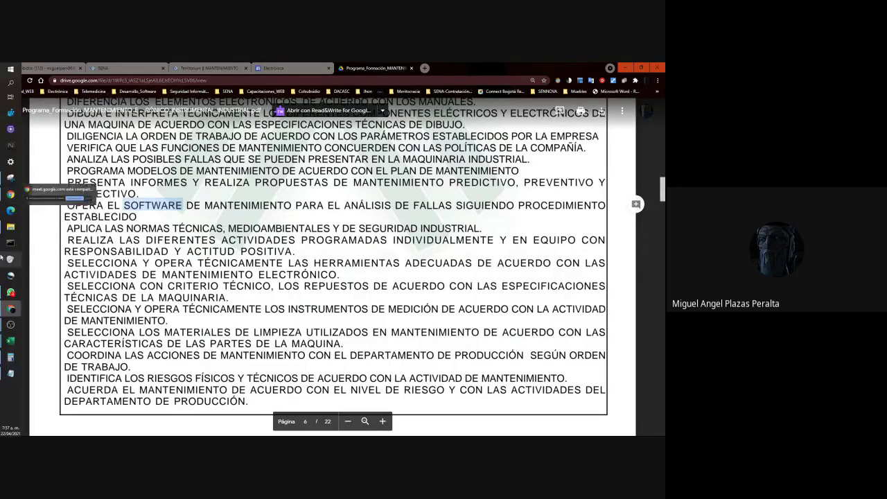
pyautogui.scroll(-1, 662, 193)
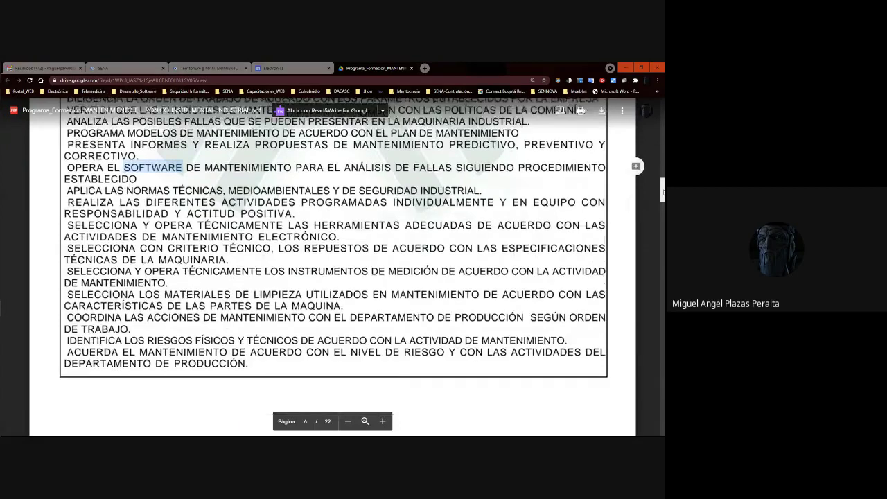
pyautogui.scroll(-1, 663, 193)
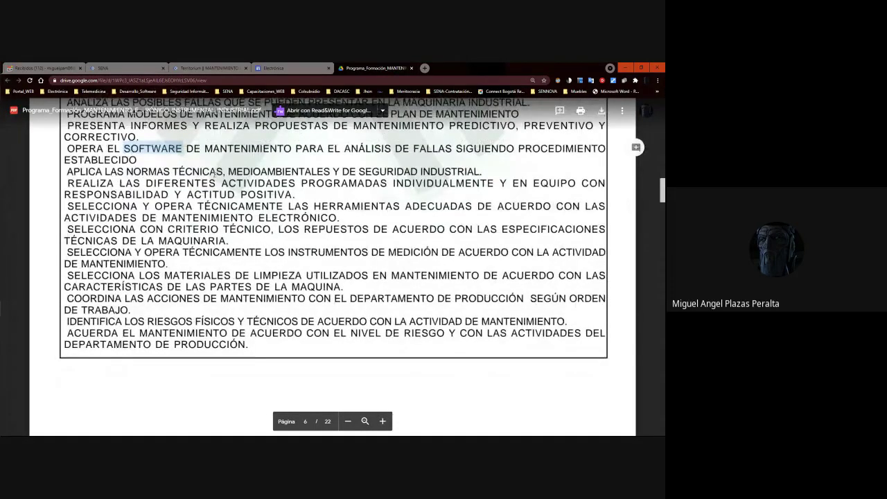
pyautogui.moveTo(482, 172); pyautogui.dragTo(66, 172)
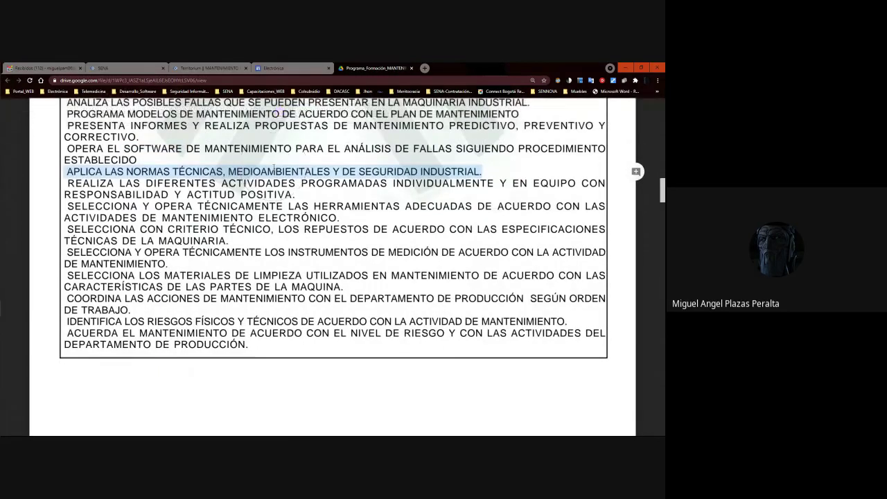
pyautogui.doubleClick(277, 172)
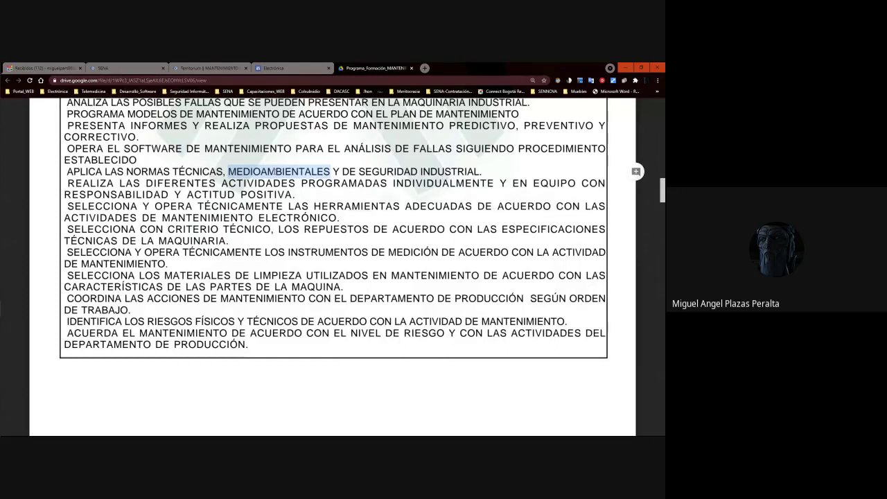
pyautogui.click(276, 171)
pyautogui.click(275, 171)
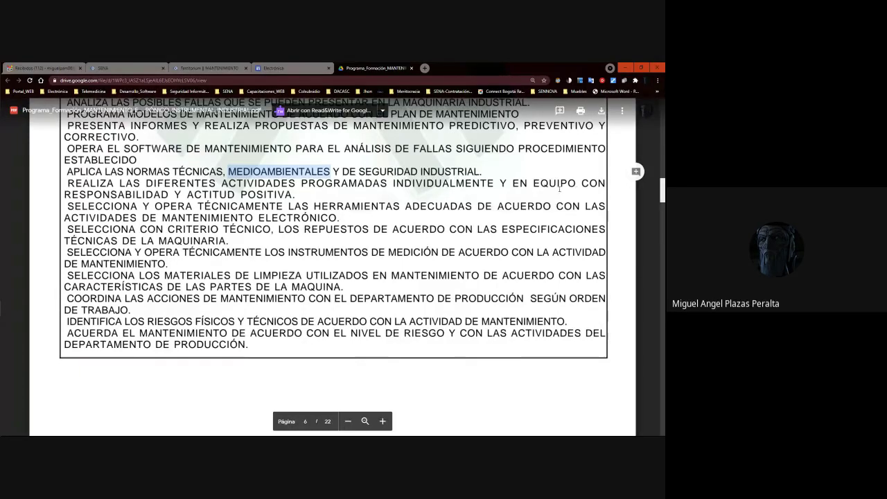
pyautogui.click(309, 202)
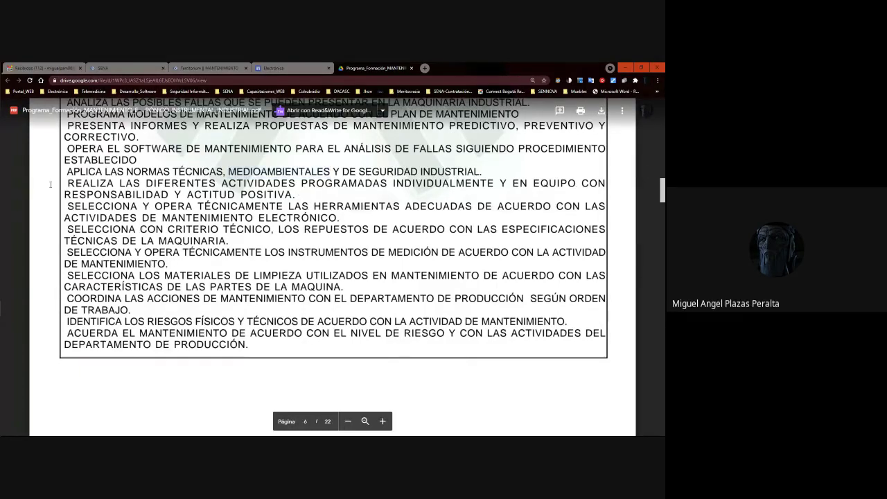
pyautogui.moveTo(70, 183); pyautogui.dragTo(294, 197)
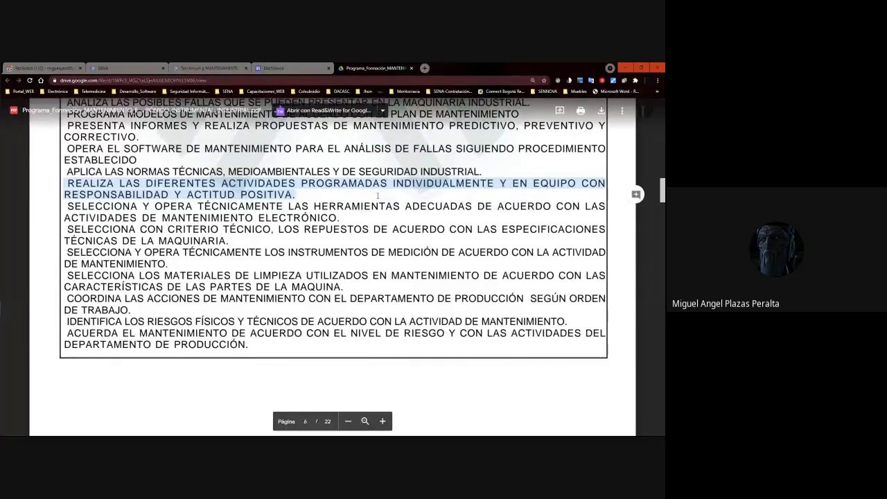
pyautogui.click(315, 198)
pyautogui.moveTo(69, 183); pyautogui.dragTo(316, 200)
pyautogui.click(324, 207)
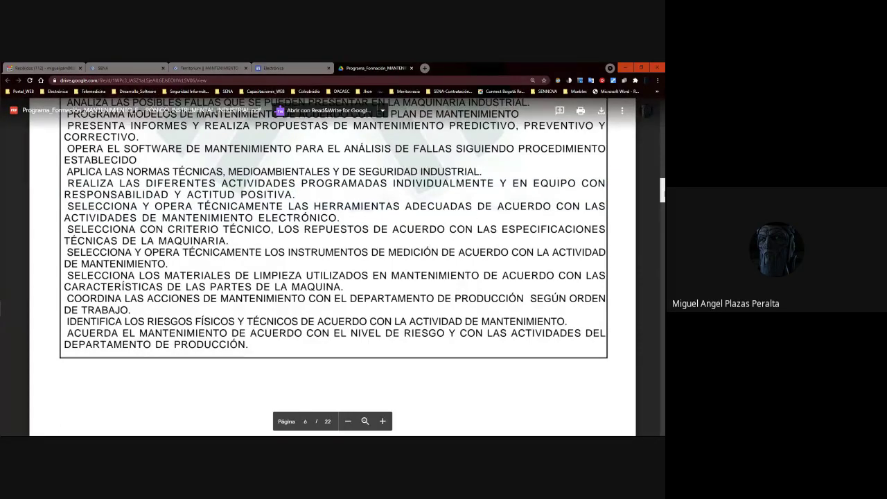
pyautogui.scroll(-2, 102, 149)
pyautogui.doubleClick(102, 149)
pyautogui.tripleClick(101, 149)
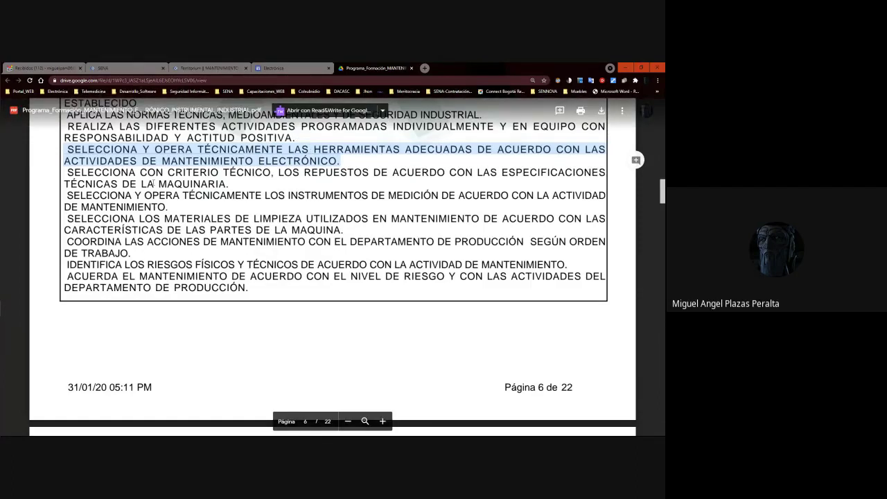
pyautogui.moveTo(66, 172); pyautogui.dragTo(229, 185)
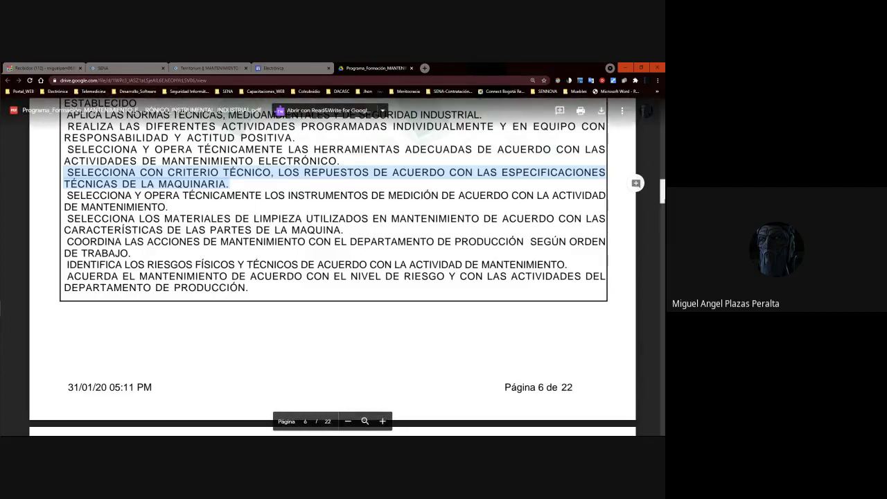
pyautogui.scroll(-2, 333, 270)
pyautogui.scroll(1, 332, 270)
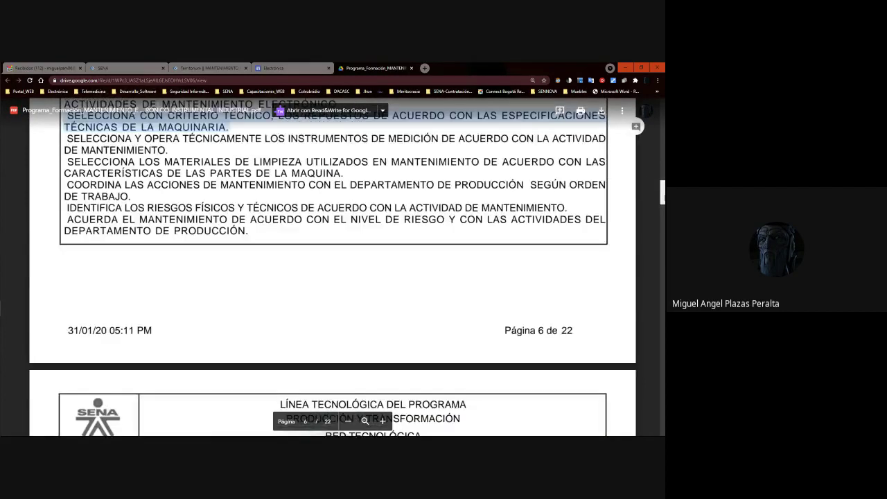
pyautogui.scroll(1, 126, 286)
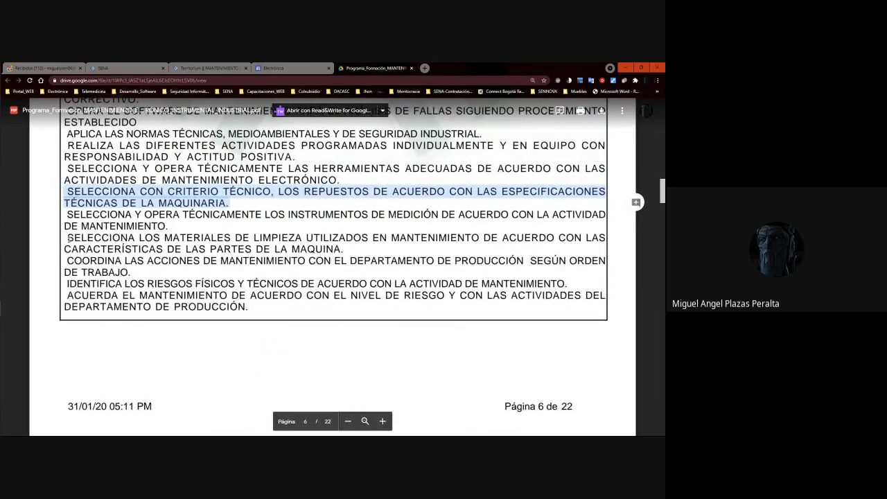
pyautogui.moveTo(68, 238); pyautogui.dragTo(363, 253)
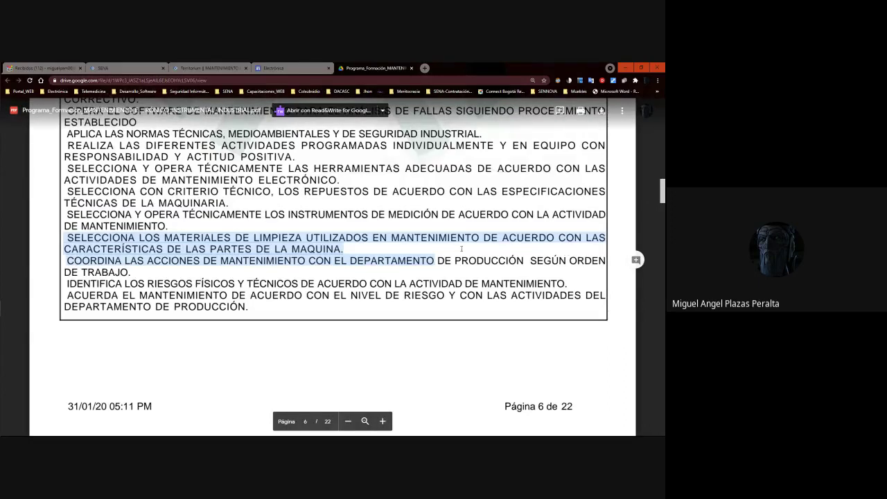
pyautogui.click(286, 279)
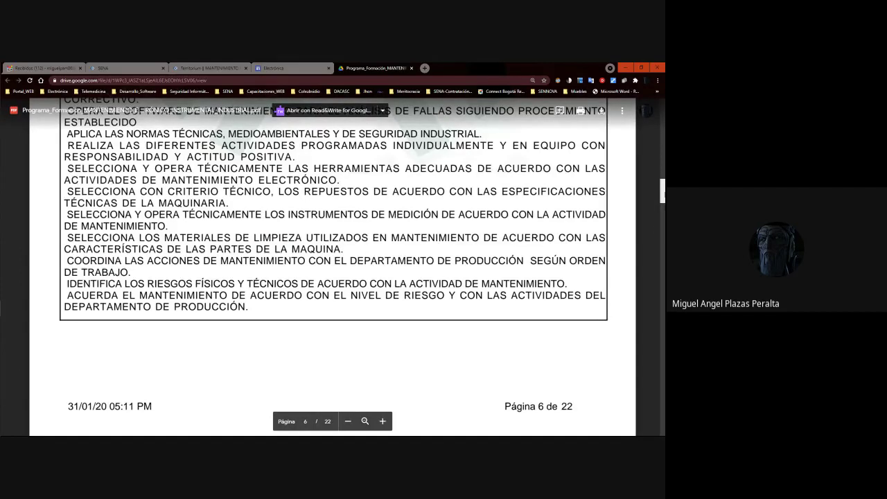
pyautogui.scroll(-1, 661, 195)
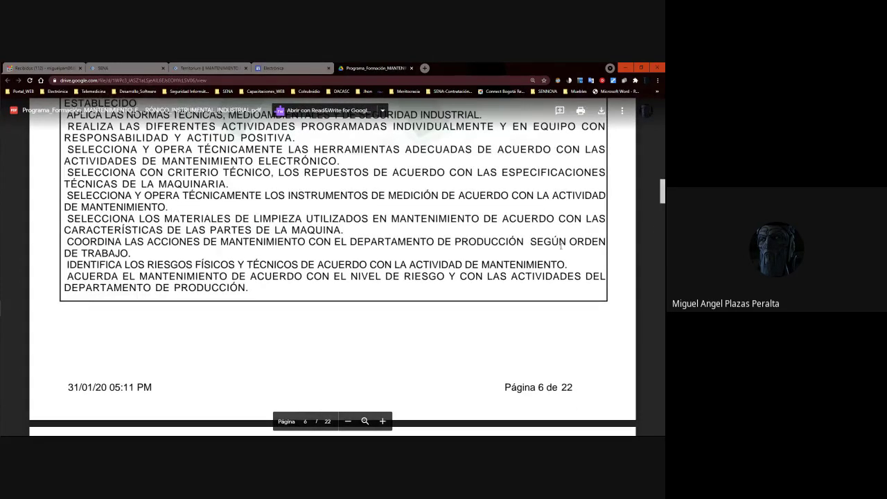
pyautogui.moveTo(572, 241); pyautogui.dragTo(131, 254)
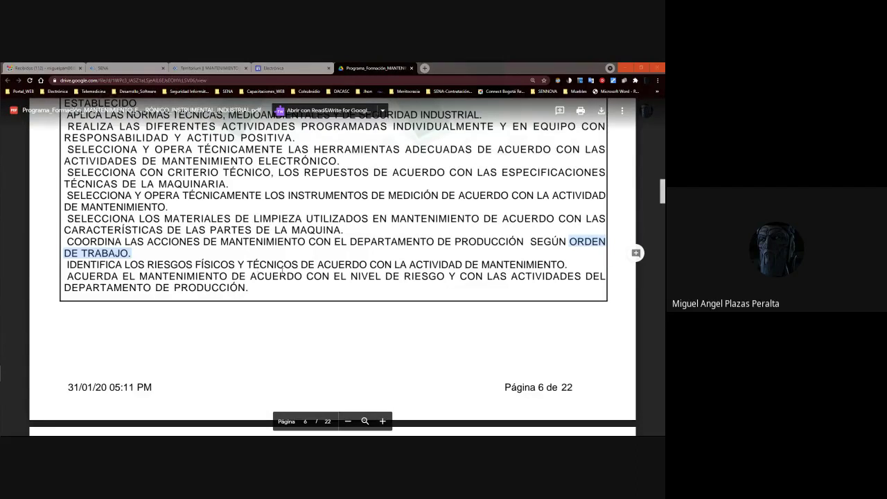
pyautogui.scroll(-1, 663, 186)
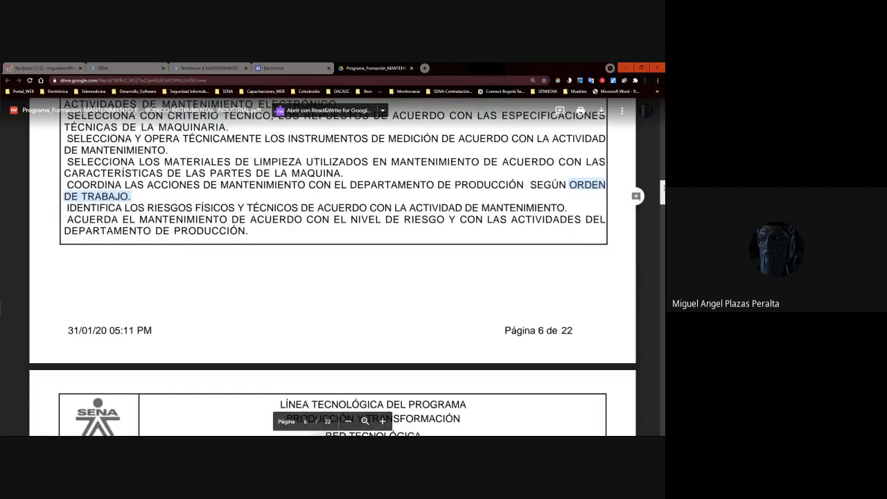
pyautogui.scroll(-1, 74, 187)
pyautogui.moveTo(68, 187); pyautogui.dragTo(368, 189)
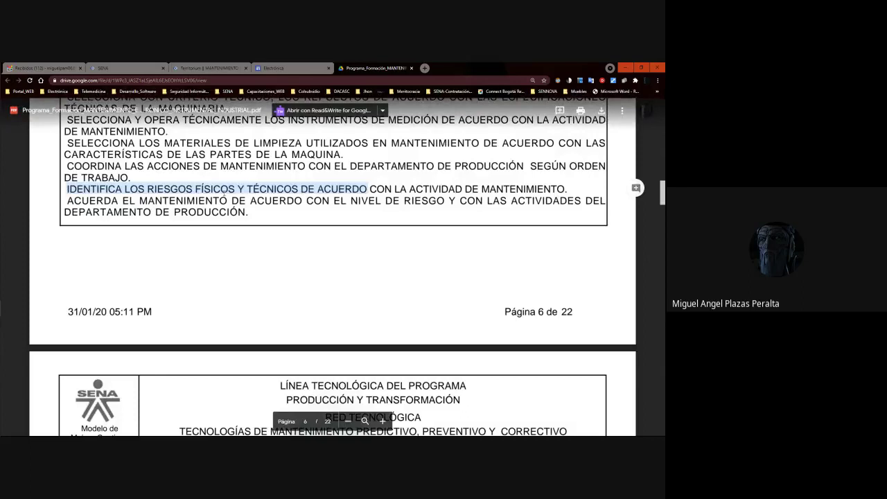
pyautogui.click(68, 189)
pyautogui.doubleClick(68, 189)
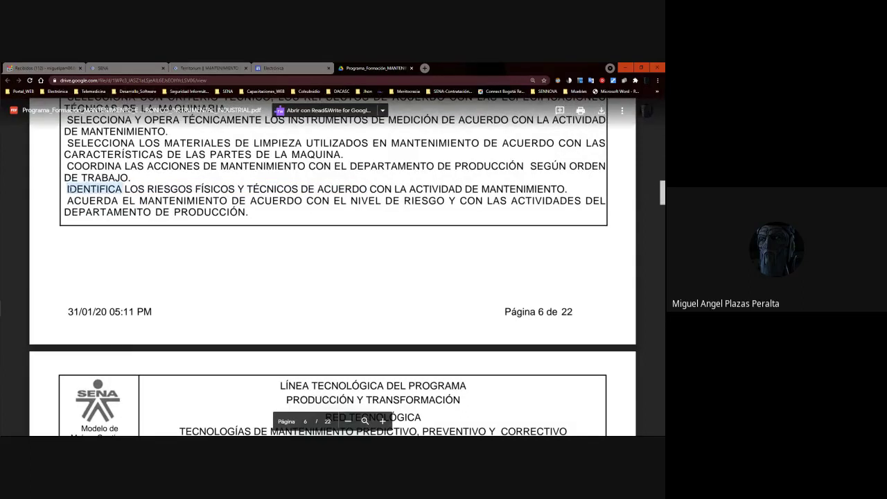
pyautogui.click(67, 189)
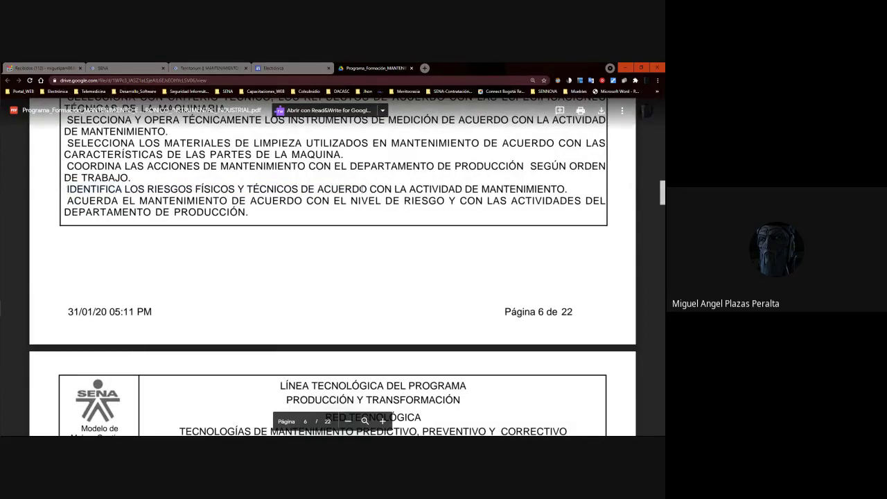
pyautogui.moveTo(367, 188); pyautogui.dragTo(76, 189)
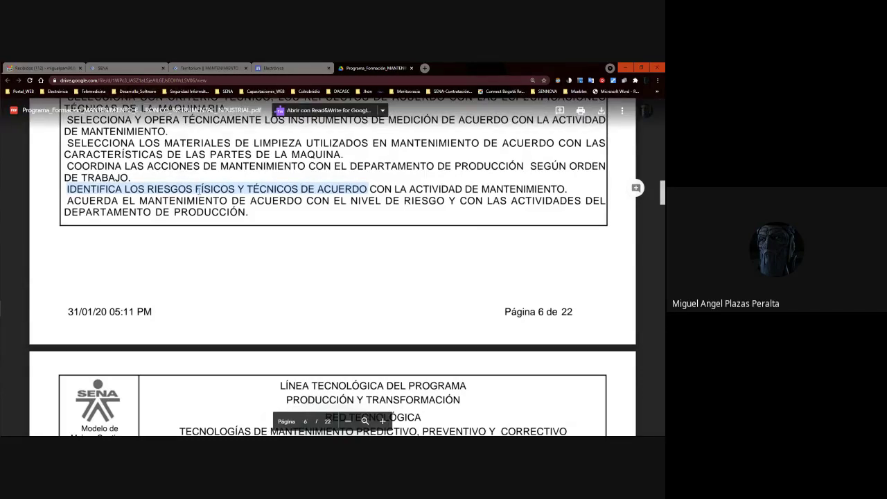
pyautogui.moveTo(661, 194); pyautogui.dragTo(663, 188)
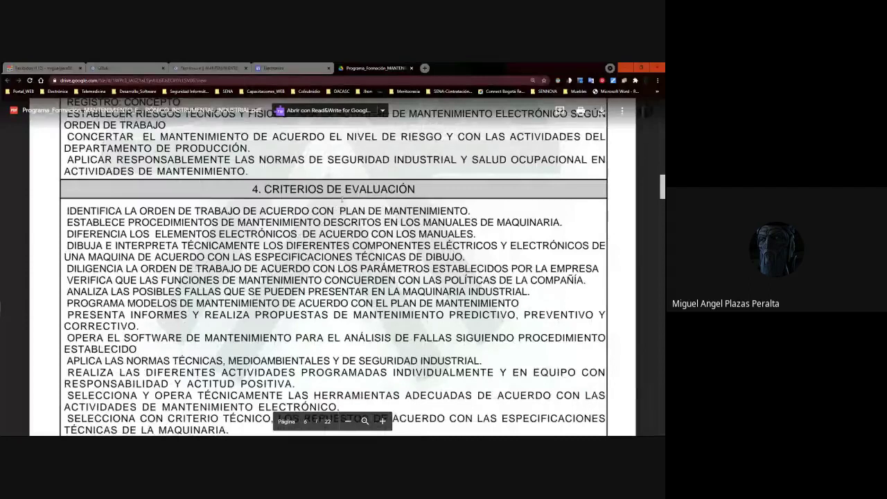
# Return to page 3 and select the ESTABLECER REQUERIMIENTOS and ESTABLECER RIESGOS learning results of competency 280501015.
pyautogui.moveTo(662, 188); pyautogui.dragTo(662, 168)
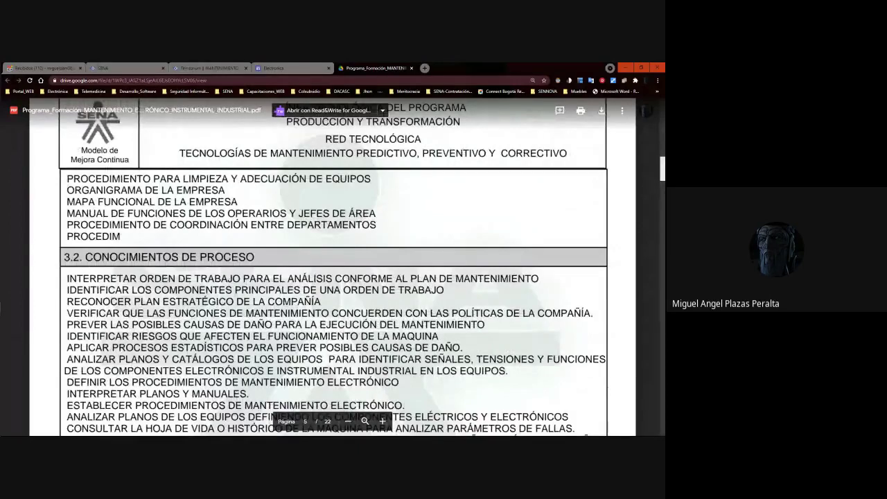
pyautogui.moveTo(662, 169); pyautogui.dragTo(662, 146)
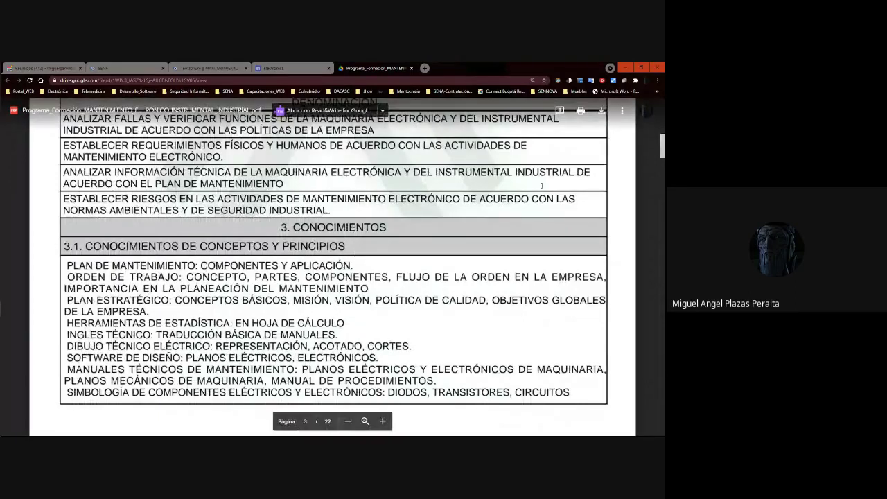
pyautogui.moveTo(662, 147); pyautogui.dragTo(663, 143)
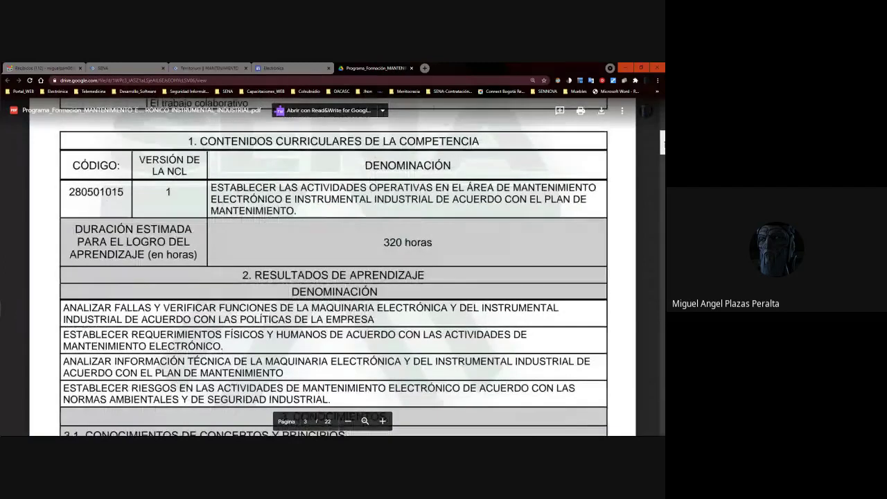
pyautogui.scroll(-2, 663, 144)
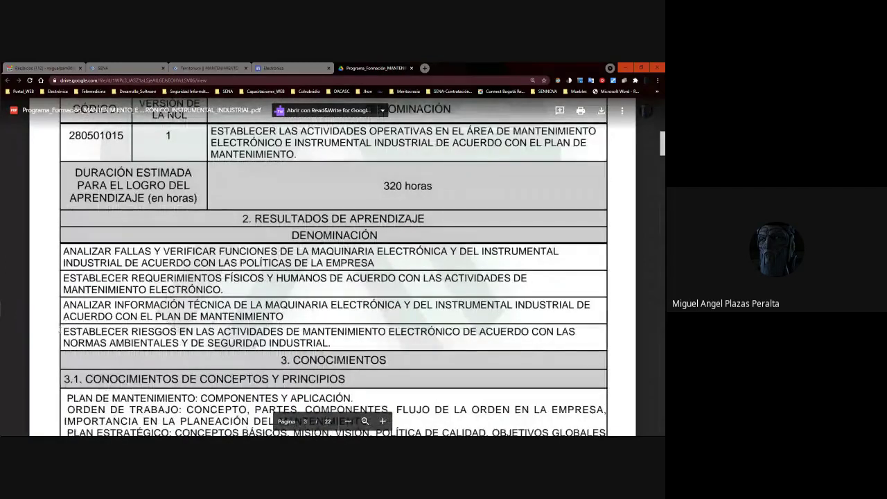
pyautogui.moveTo(62, 278); pyautogui.dragTo(223, 290)
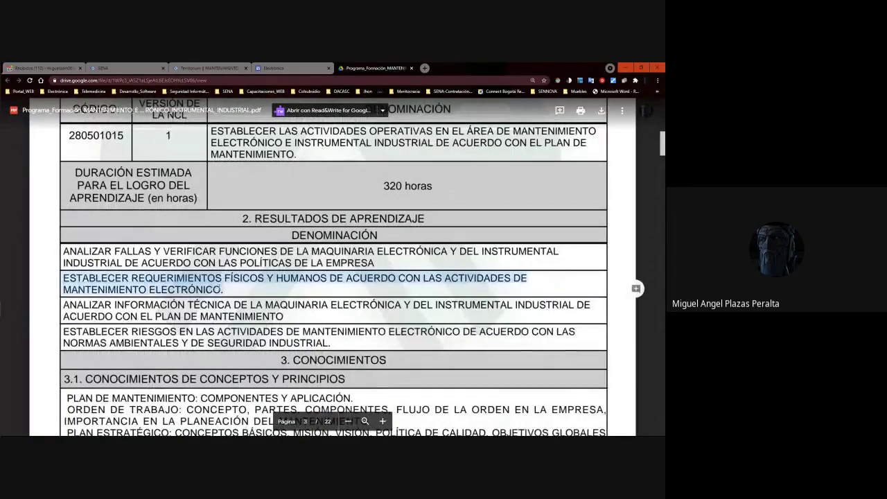
pyautogui.moveTo(63, 331); pyautogui.dragTo(340, 338)
pyautogui.scroll(3, 361, 336)
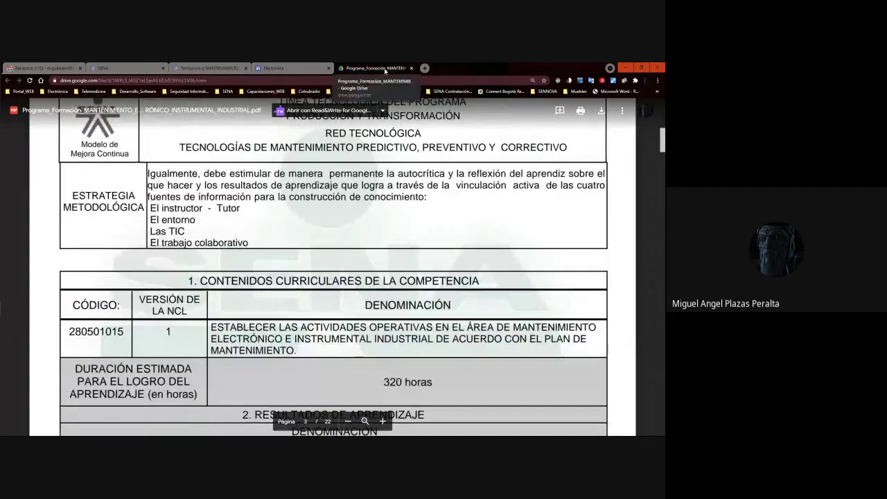
# Switch to the Electrónica site and scroll its Formación page to the embedded Proyecto formativo spreadsheet.
pyautogui.click(274, 68)
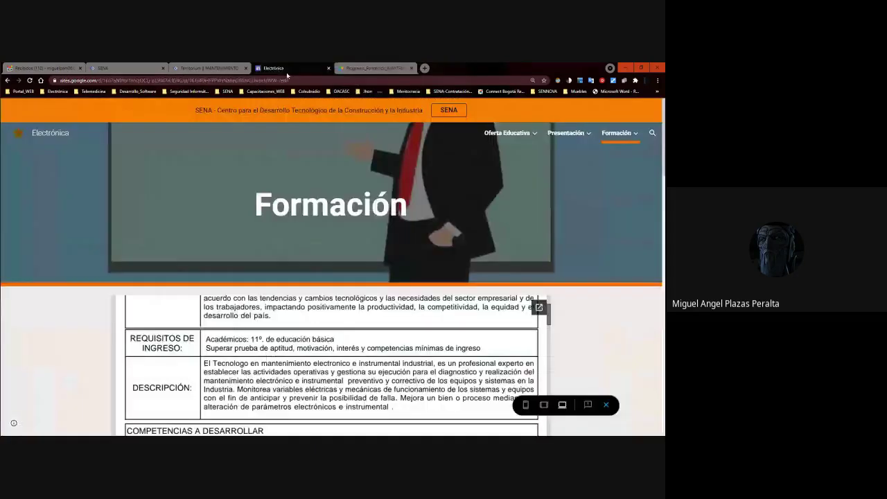
pyautogui.scroll(-5, 331, 368)
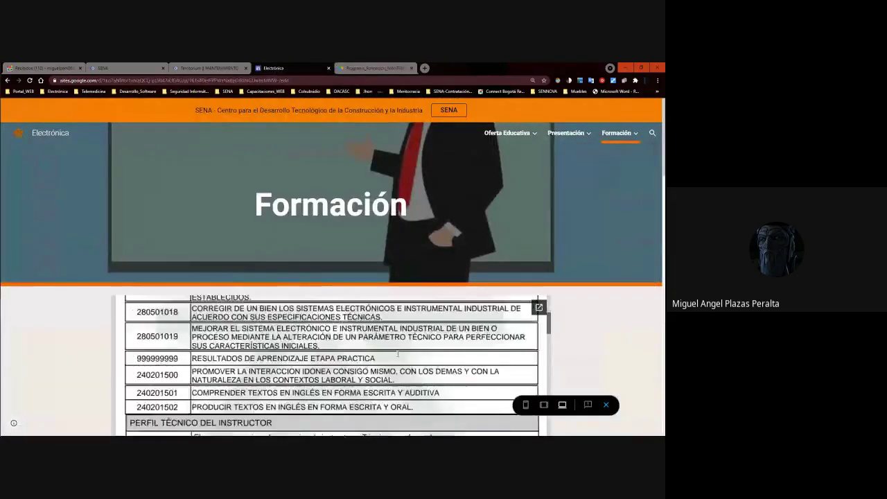
pyautogui.scroll(10, 331, 367)
pyautogui.scroll(-5, 331, 367)
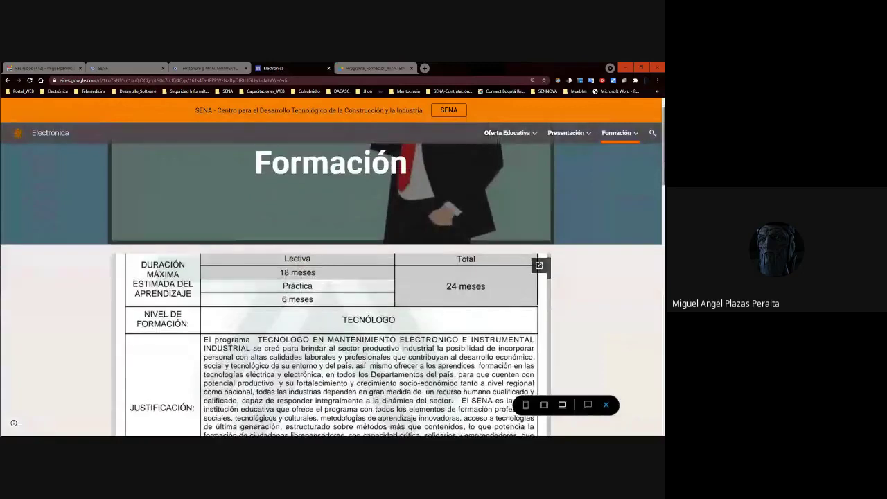
pyautogui.scroll(-5, 331, 368)
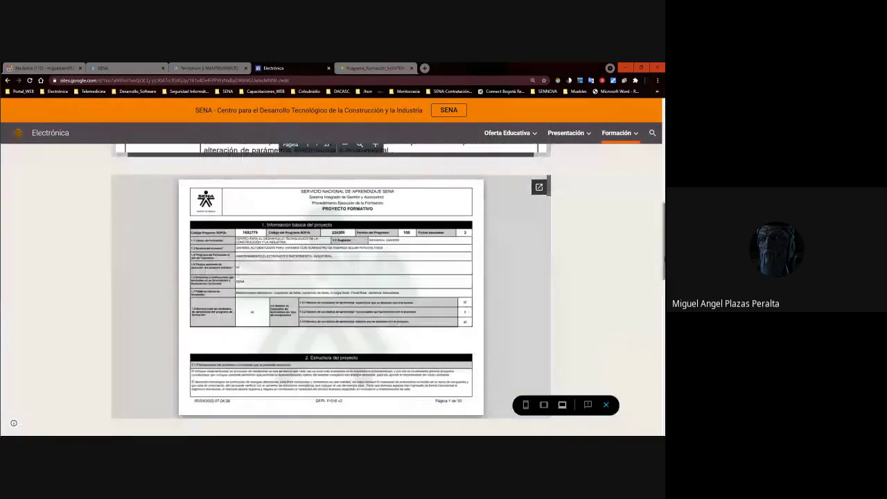
pyautogui.scroll(5, 286, 204)
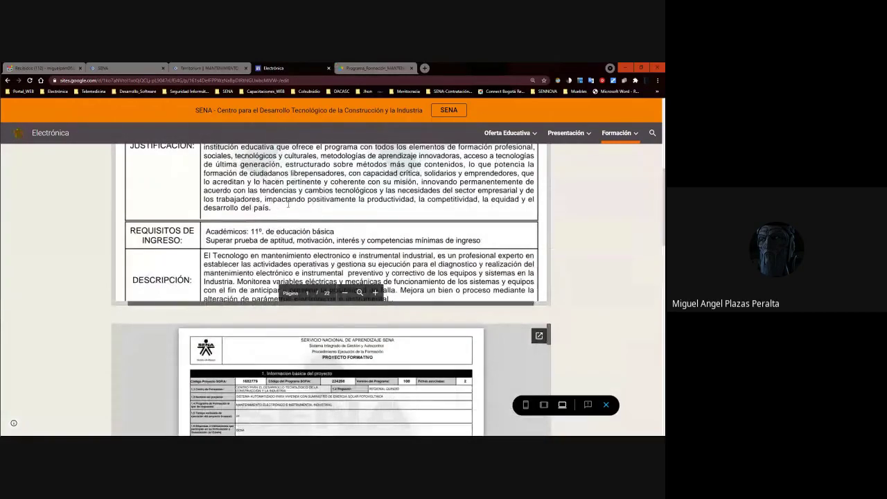
pyautogui.scroll(-10, 331, 291)
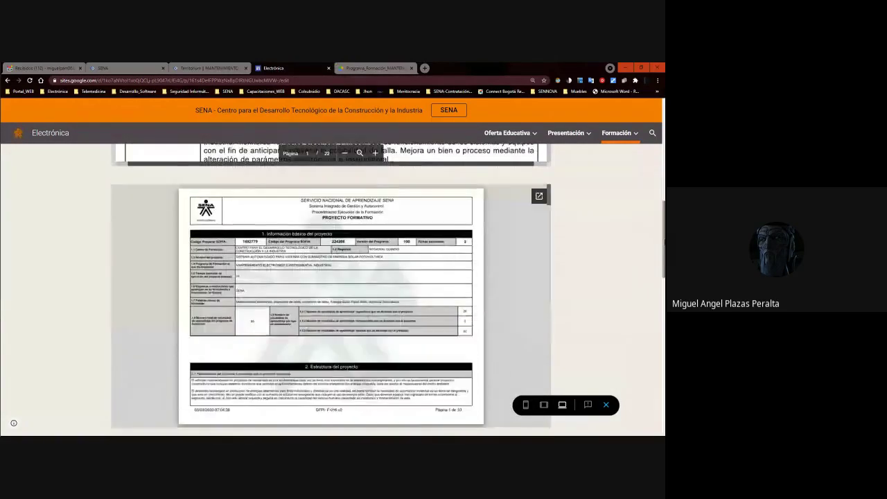
pyautogui.scroll(-6, 331, 291)
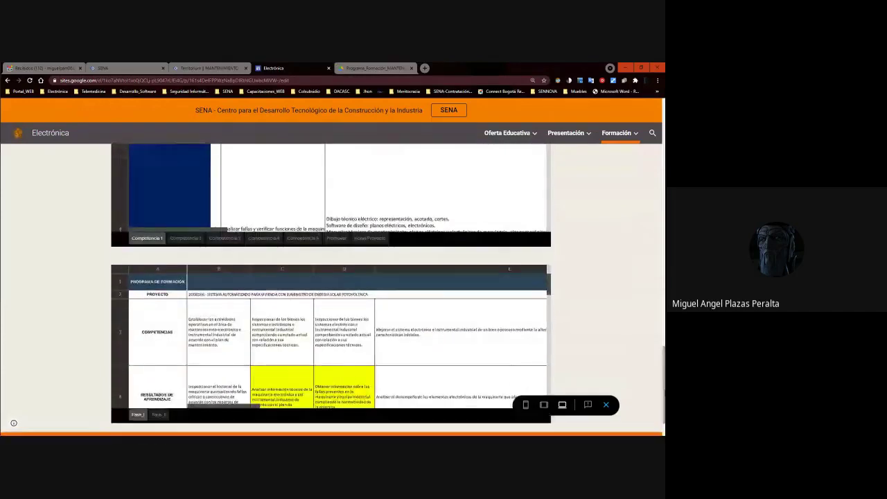
pyautogui.scroll(4, 331, 291)
pyautogui.scroll(-3, 289, 311)
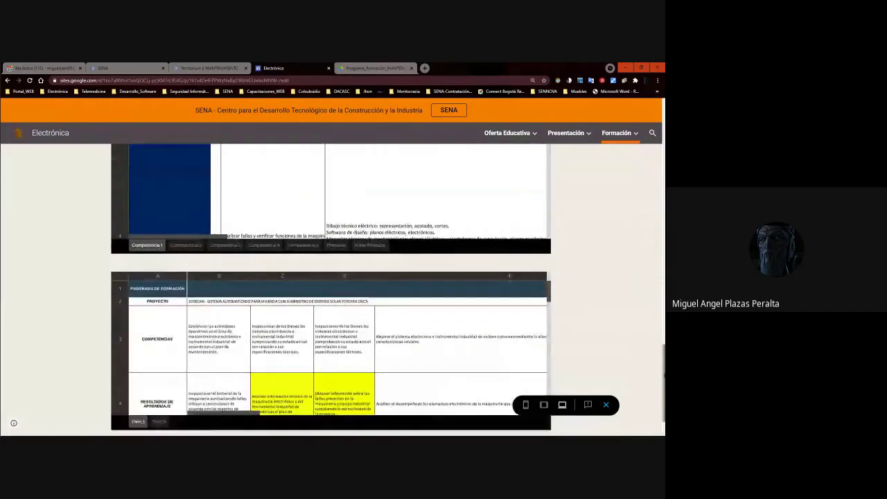
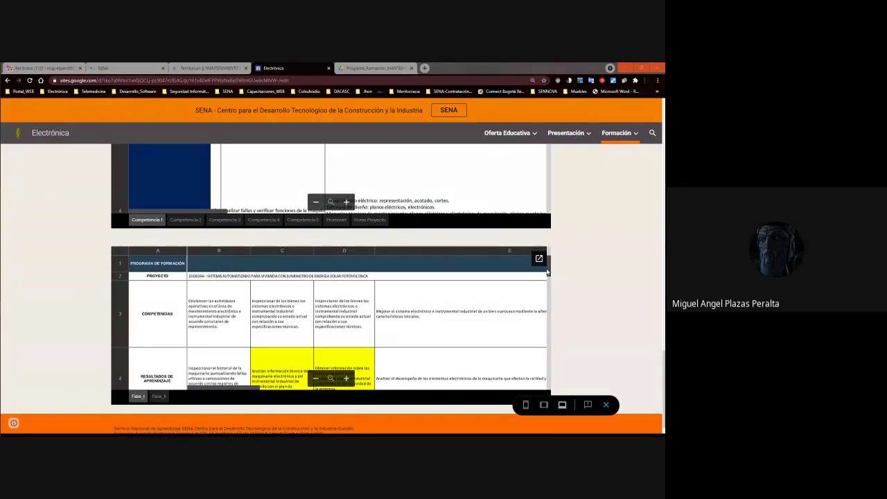
# Find the Programa de Formación embed on the Sites page and open DESAG-TG_MEII_2067584.xlsx in its own tab.
pyautogui.scroll(5, 444, 210)
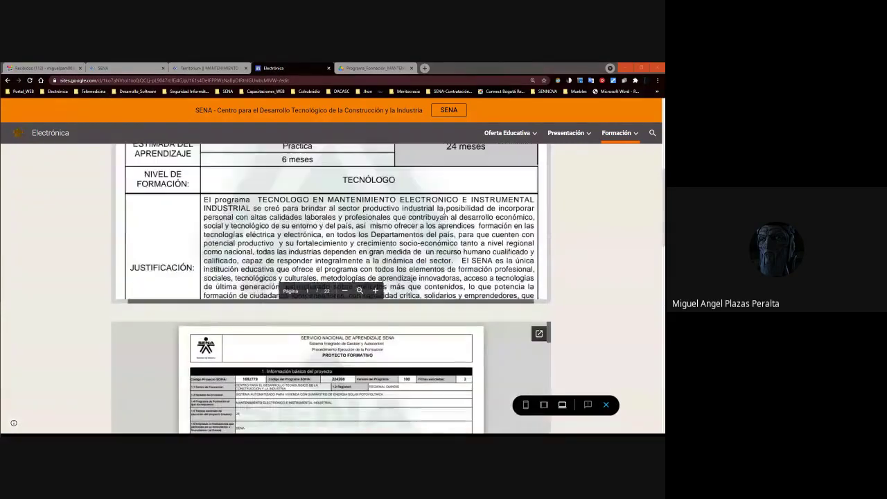
pyautogui.scroll(-5, 445, 210)
pyautogui.scroll(-6, 564, 253)
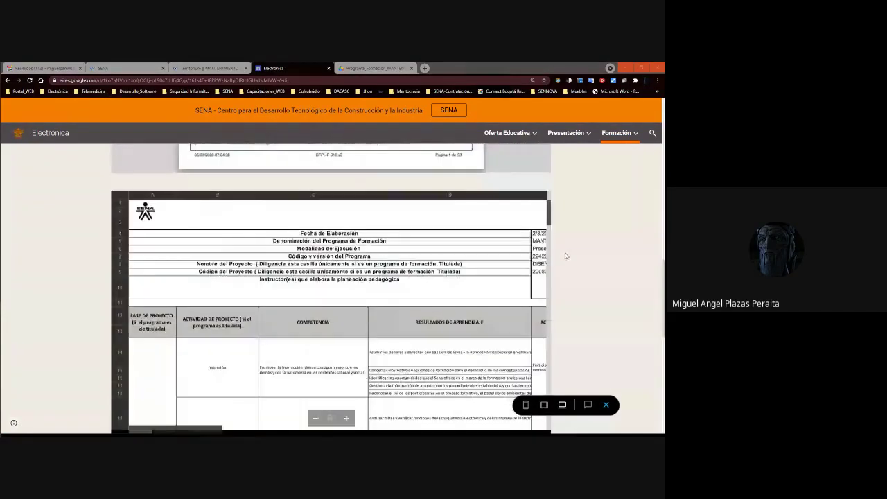
pyautogui.scroll(-5, 547, 272)
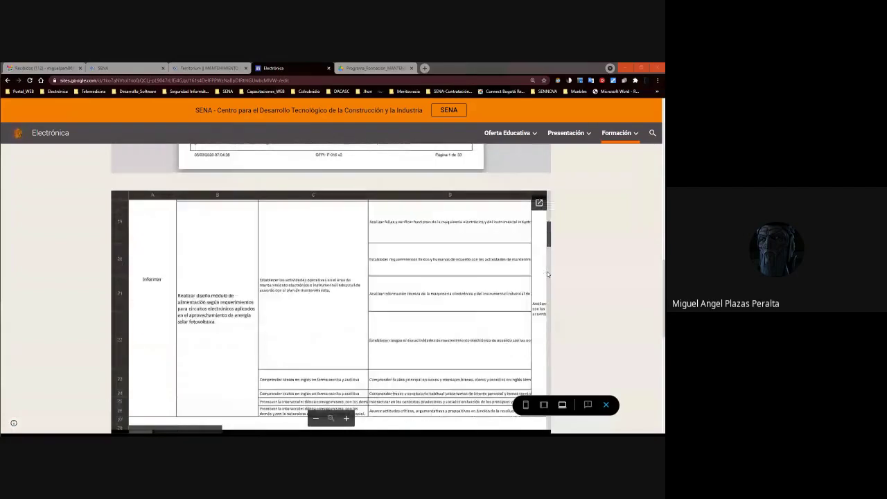
pyautogui.scroll(5, 334, 262)
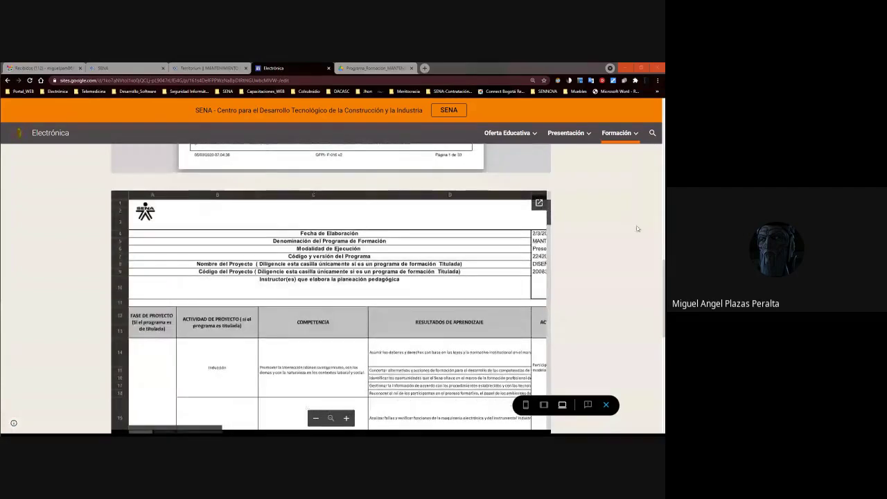
pyautogui.scroll(3, 548, 244)
pyautogui.scroll(-5, 650, 259)
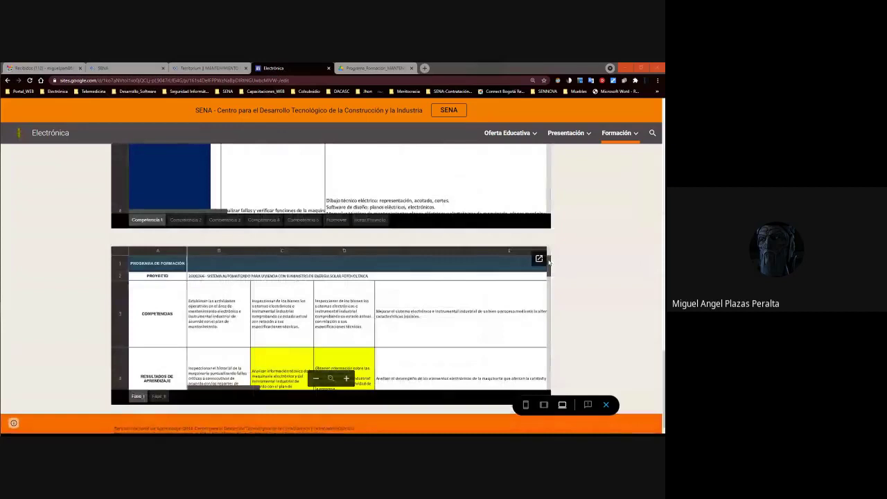
pyautogui.click(539, 258)
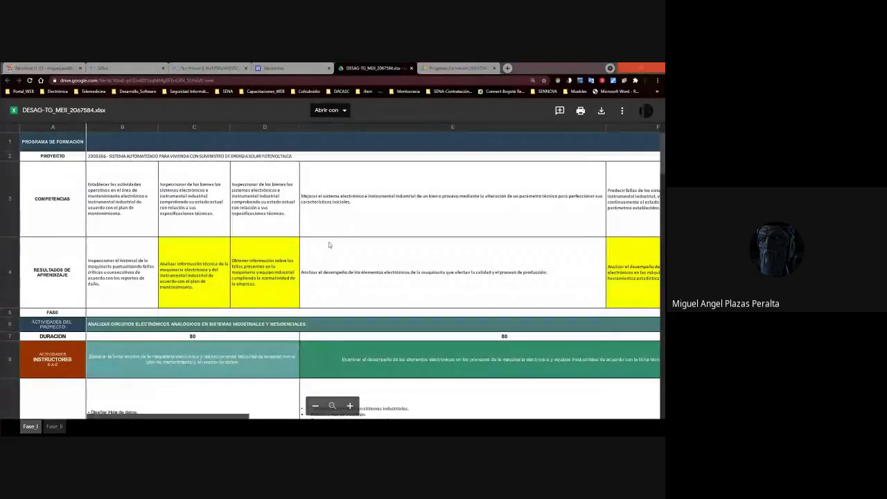
# Preview the Fase II sheet, then open the workbook with Hojas de cálculo de Google.
pyautogui.click(47, 426)
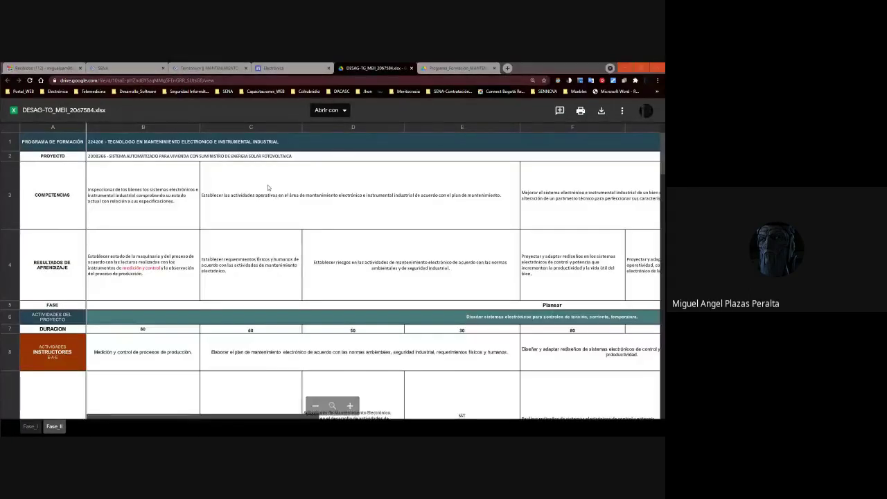
pyautogui.click(287, 64)
pyautogui.hotkey('ctrl', 'Tab')
pyautogui.click(330, 109)
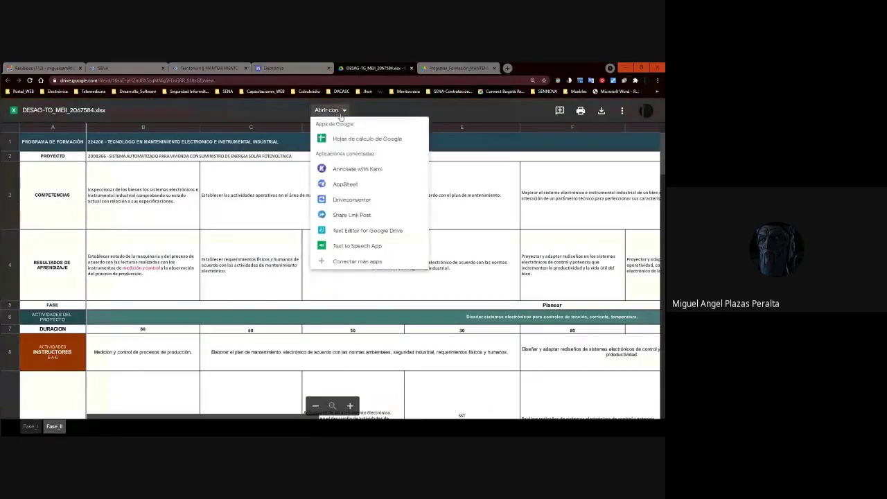
pyautogui.click(345, 136)
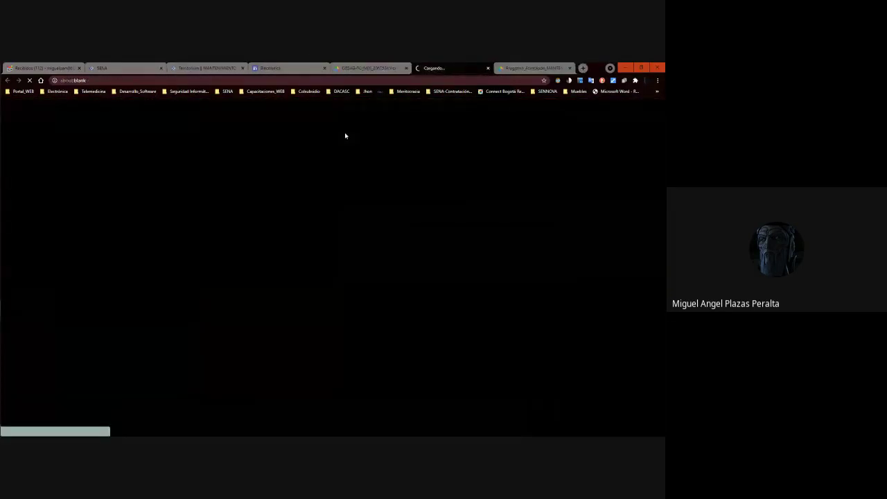
pyautogui.hotkey('alt', 'Tab')
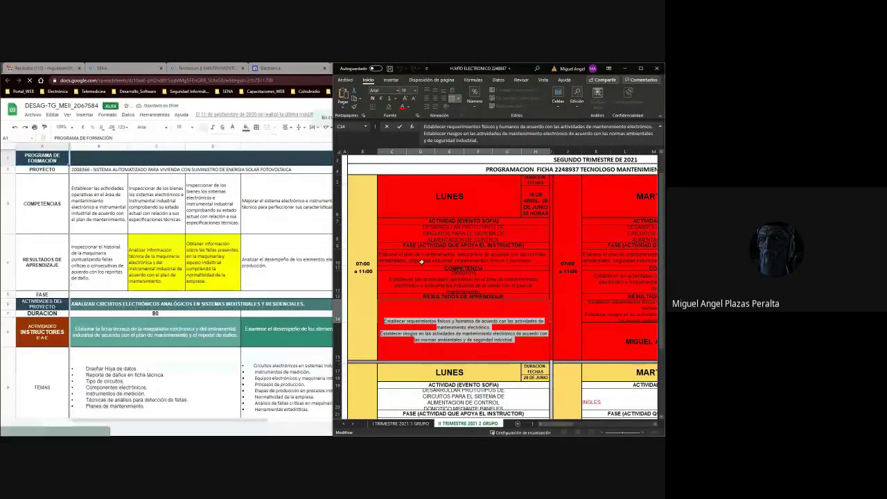
# Review Fase_I's instructor activity, learning outcome in E4 and the COMPETENCIAS row against the Excel schedule.
pyautogui.click(129, 379)
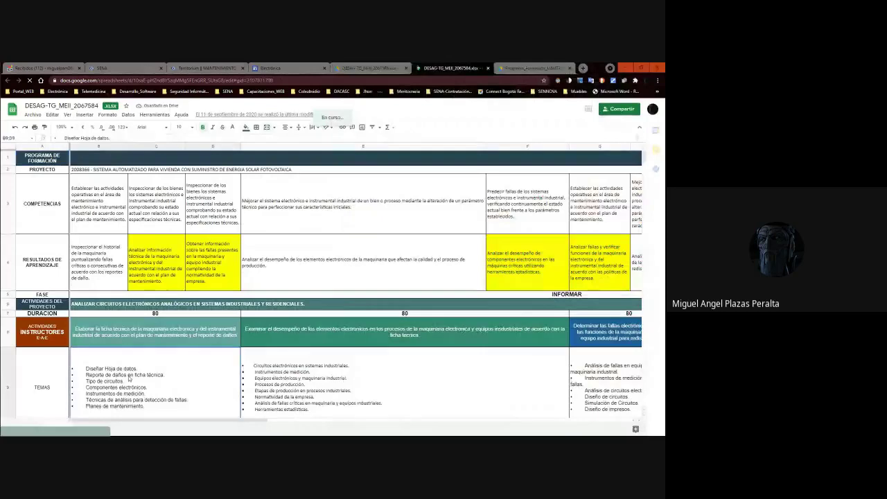
pyautogui.click(147, 341)
pyautogui.click(420, 271)
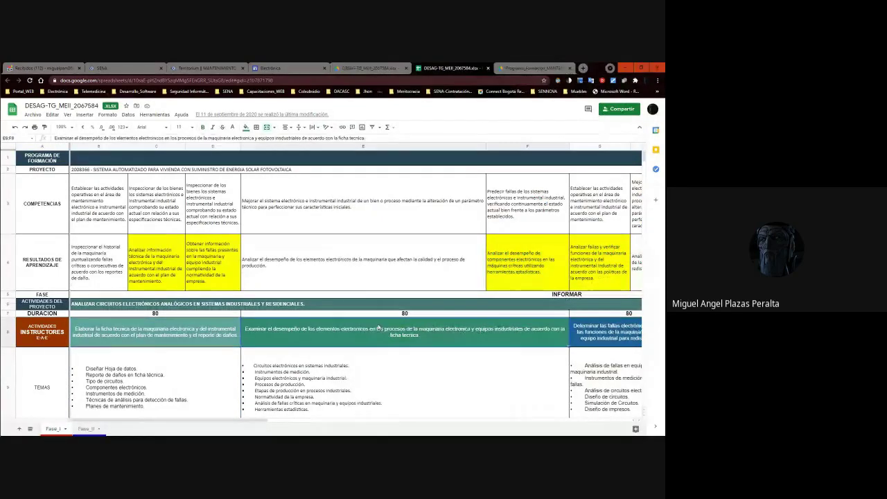
pyautogui.hotkey('alt', 'Tab')
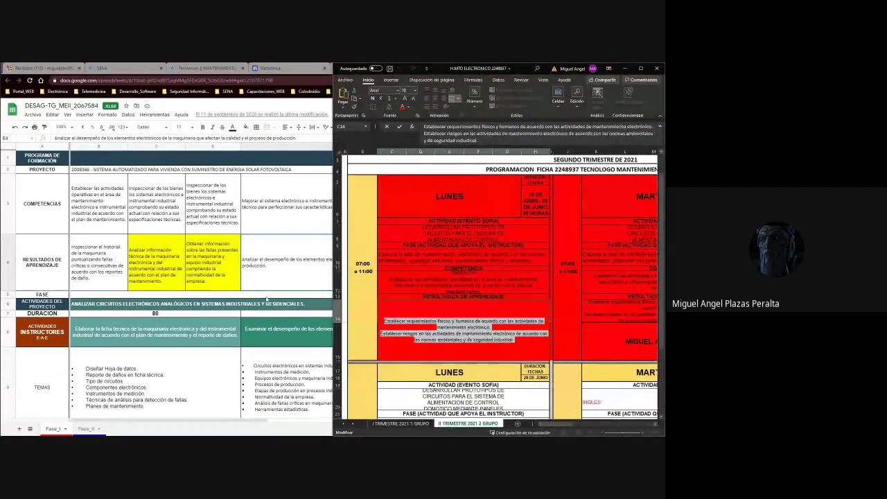
pyautogui.hotkey('alt', 'Tab')
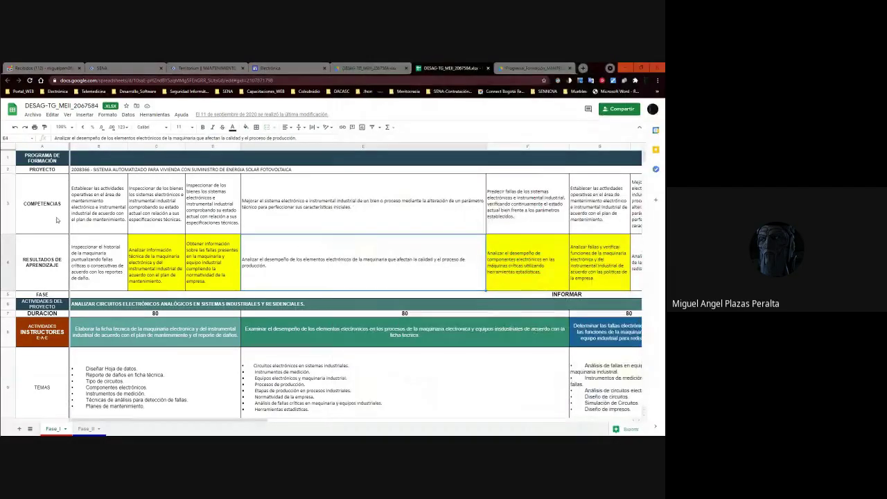
pyautogui.click(58, 221)
pyautogui.press('Right')
pyautogui.press('Right')
pyautogui.press('Right')
pyautogui.press('Right')
pyautogui.press('Right')
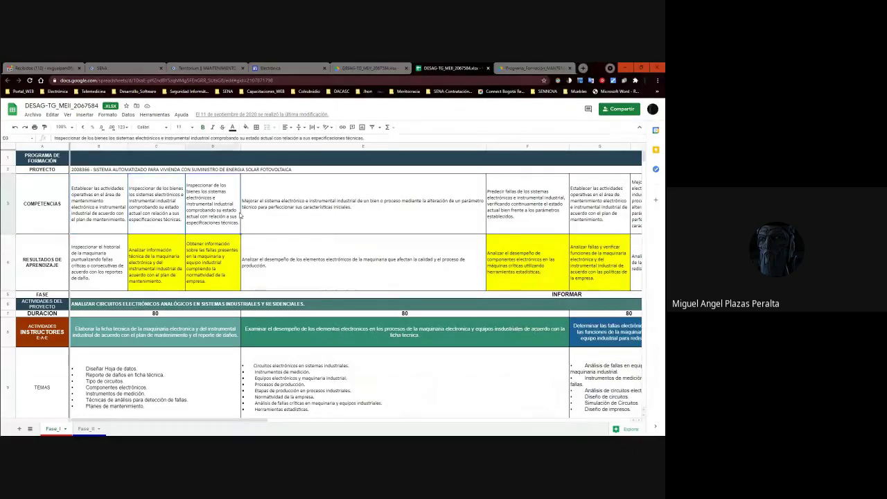
pyautogui.press('Right')
pyautogui.press('Right')
pyautogui.press('Right')
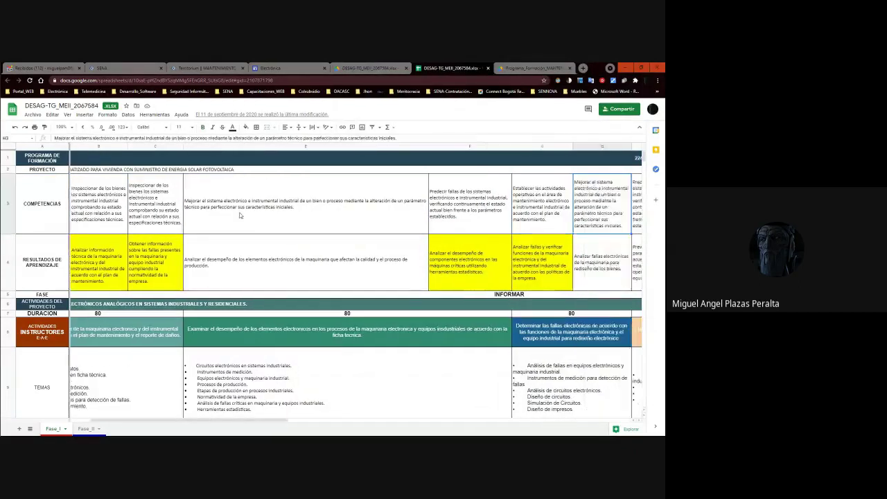
pyautogui.press('Left')
pyautogui.press('Left')
pyautogui.press('Left')
pyautogui.press('Left')
pyautogui.press('Left')
pyautogui.press('Left')
pyautogui.press('Left')
pyautogui.press('Left')
pyautogui.press('Down')
pyautogui.press('Down')
pyautogui.press('Down')
pyautogui.press('Down')
pyautogui.press('Down')
pyautogui.press('Down')
pyautogui.press('Down')
pyautogui.press('Down')
pyautogui.press('Down')
pyautogui.press('Down')
pyautogui.press('Down')
pyautogui.press('Down')
pyautogui.press('Down')
pyautogui.press('Down')
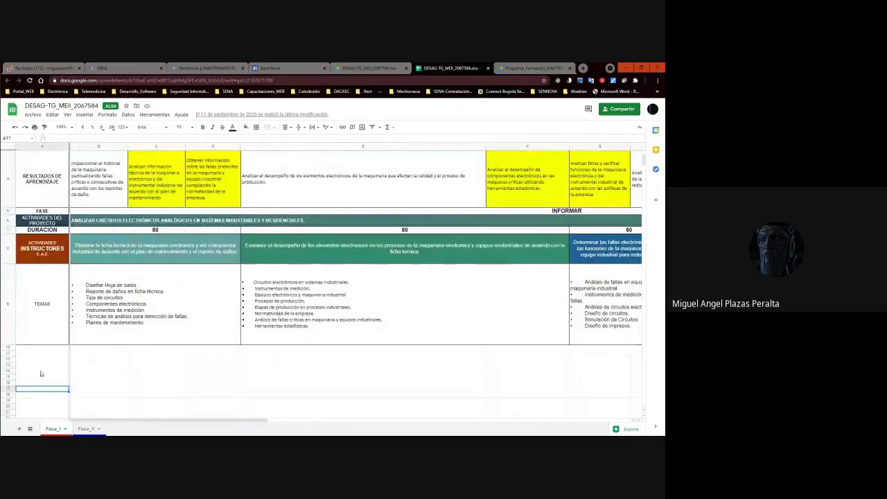
# Switch to the Fase_II sheet and move down to the ACTIVIDADES INSTRUCTORES row.
pyautogui.hotkey('ctrl', 'shift', 'pagedown')
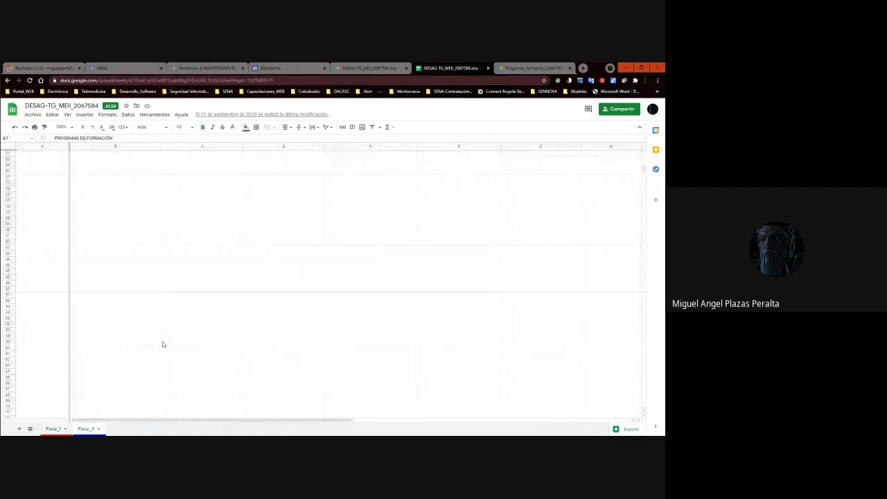
pyautogui.press('Down')
pyautogui.press('Down')
pyautogui.press('Down')
pyautogui.press('Down')
pyautogui.press('Down')
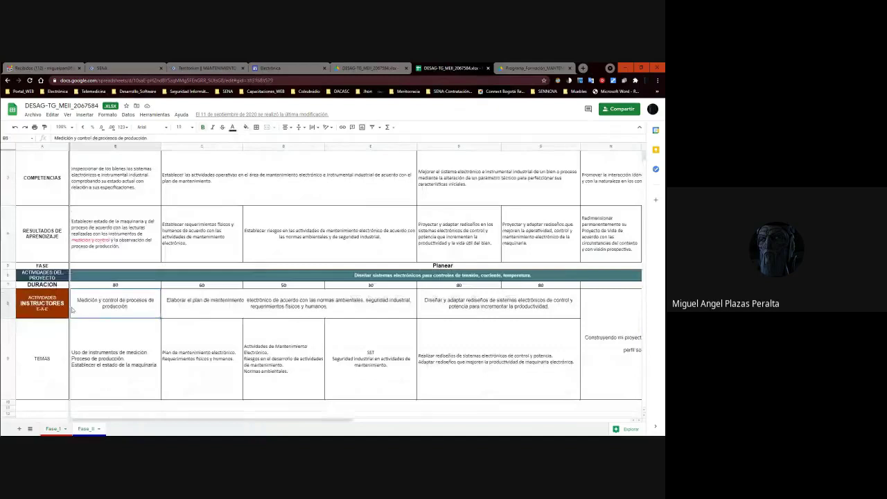
pyautogui.press('Down')
pyautogui.press('Down')
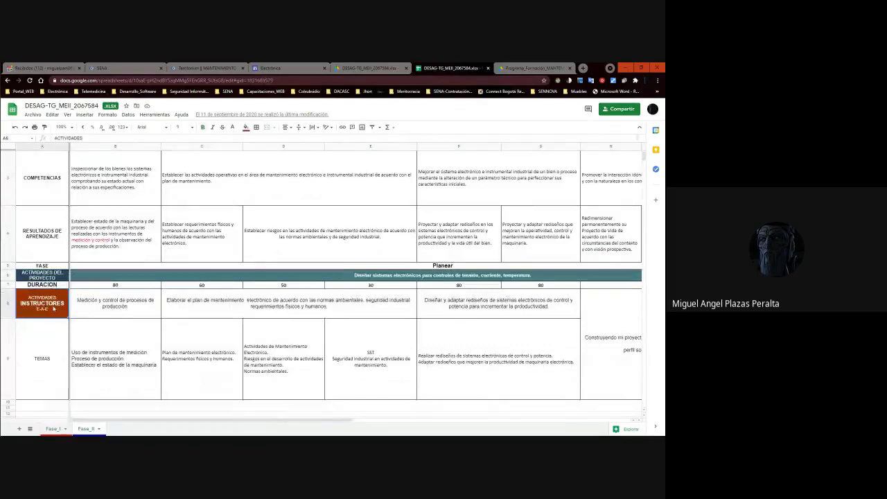
pyautogui.scroll(-2, 96, 313)
pyautogui.scroll(3, 96, 316)
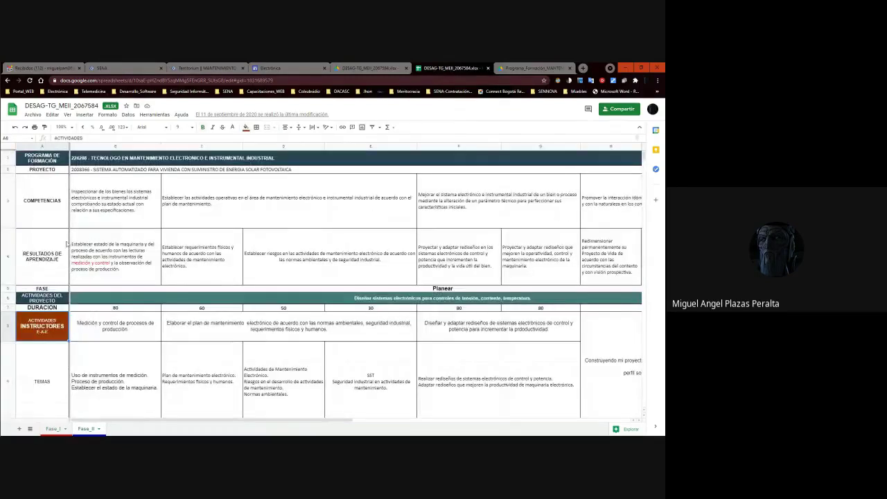
# Go through Fase_II's project and instructor activity rows and compare the maintenance-plan activity in Excel.
pyautogui.click(52, 300)
pyautogui.press('Right')
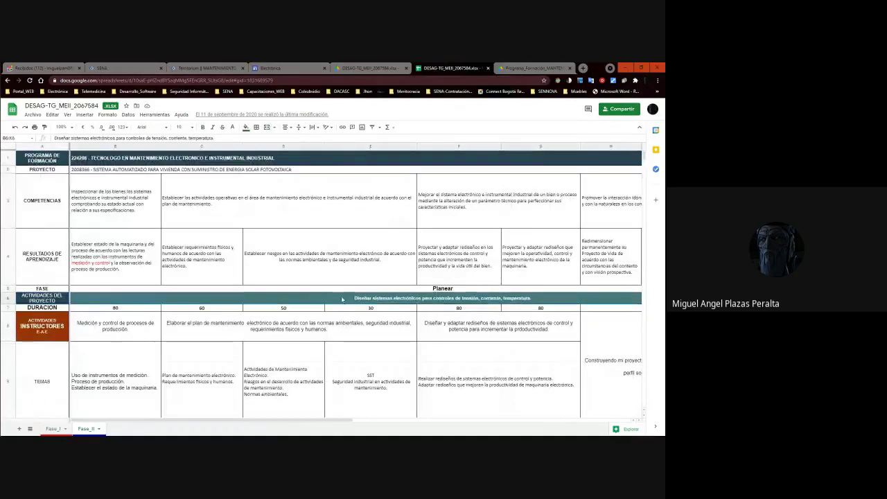
pyautogui.press('Right')
pyautogui.press('Right')
pyautogui.press('Left')
pyautogui.press('Left')
pyautogui.press('Down')
pyautogui.press('Down')
pyautogui.press('Right')
pyautogui.press('Right')
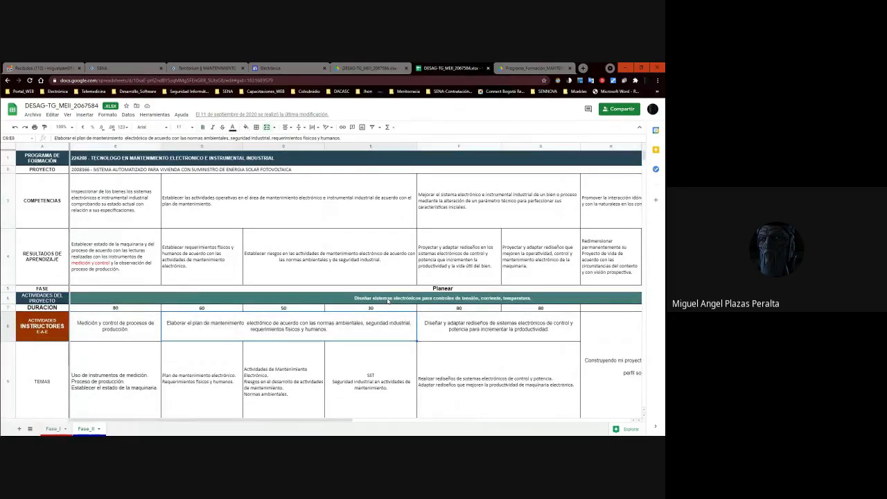
pyautogui.hotkey('alt', 'Tab')
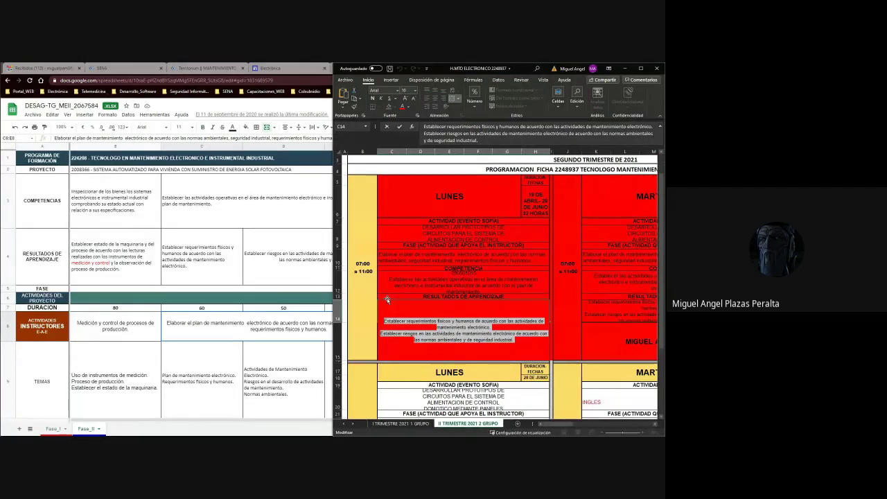
pyautogui.click(522, 259)
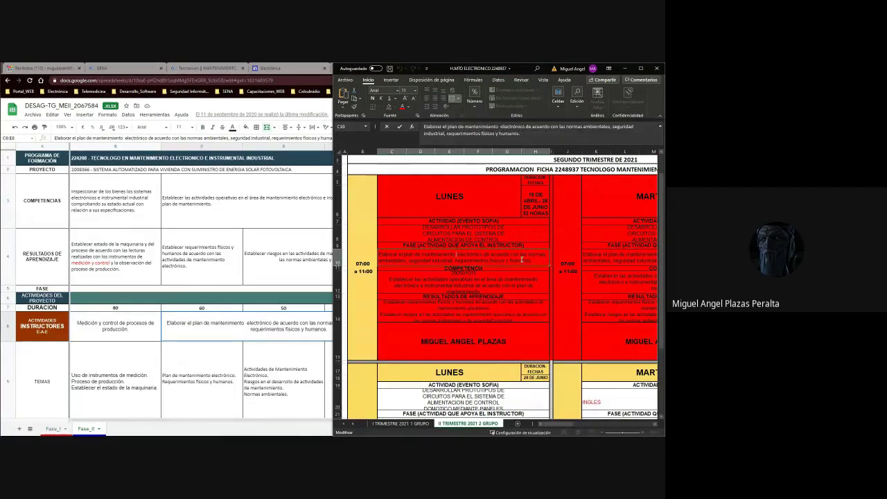
pyautogui.doubleClick(532, 260)
pyautogui.moveTo(531, 260); pyautogui.dragTo(378, 255)
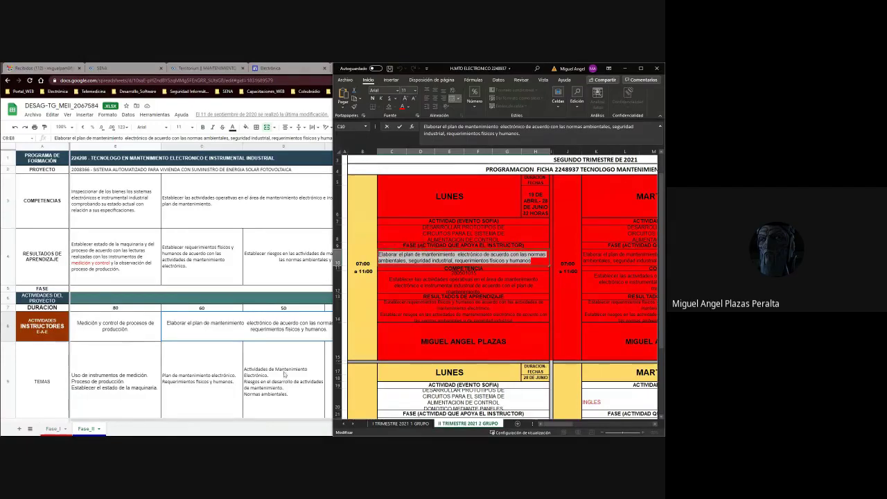
# Fill merged cell C8, the maintenance-plan activity, with orange.
pyautogui.click(250, 333)
pyautogui.doubleClick(328, 315)
pyautogui.press('Escape')
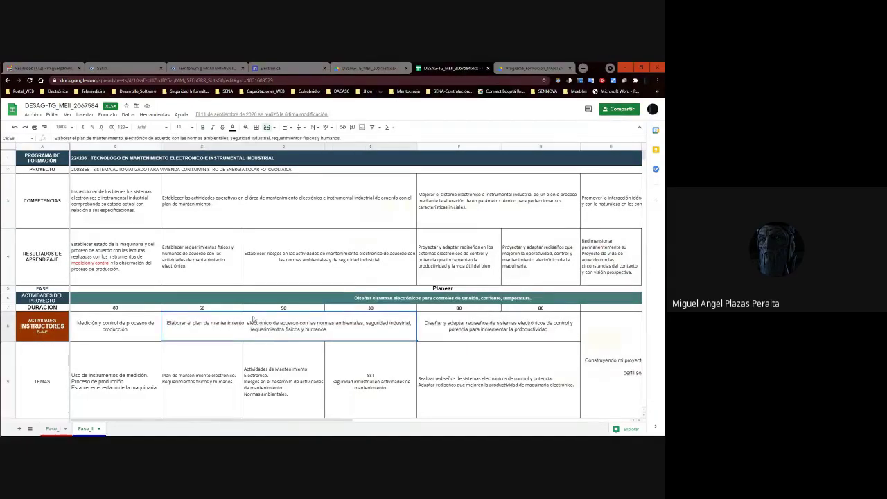
pyautogui.click(246, 127)
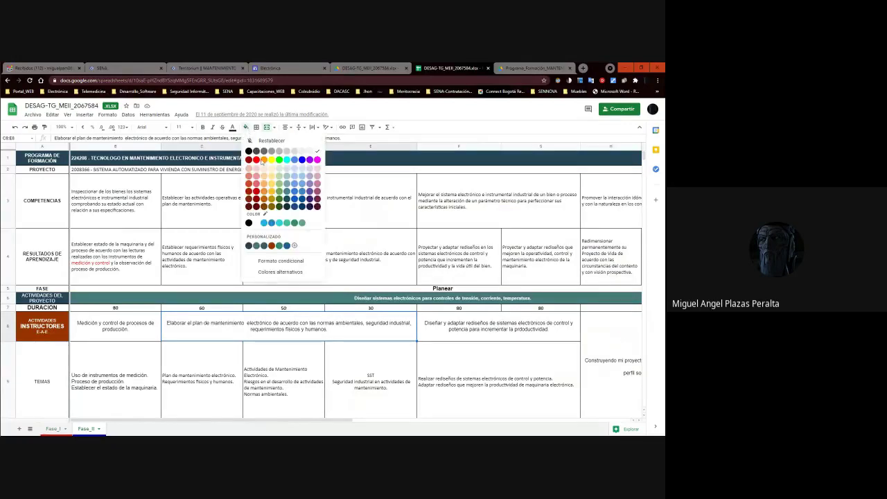
pyautogui.click(263, 160)
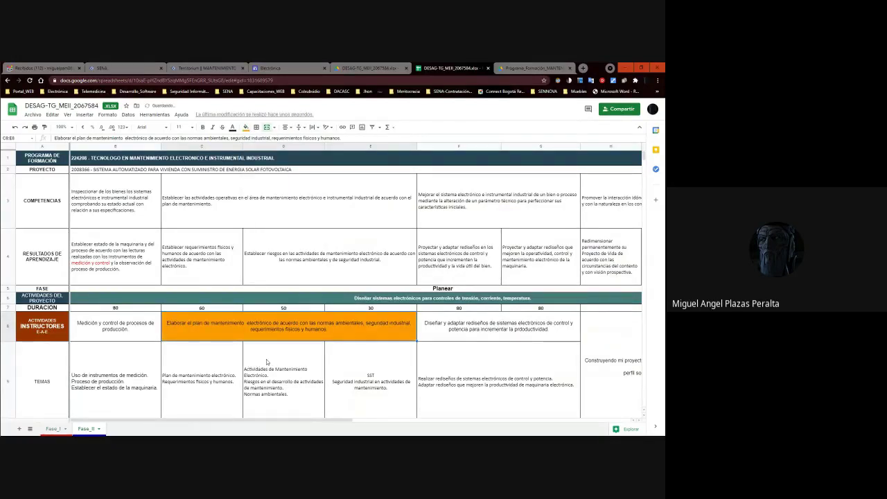
pyautogui.click(266, 361)
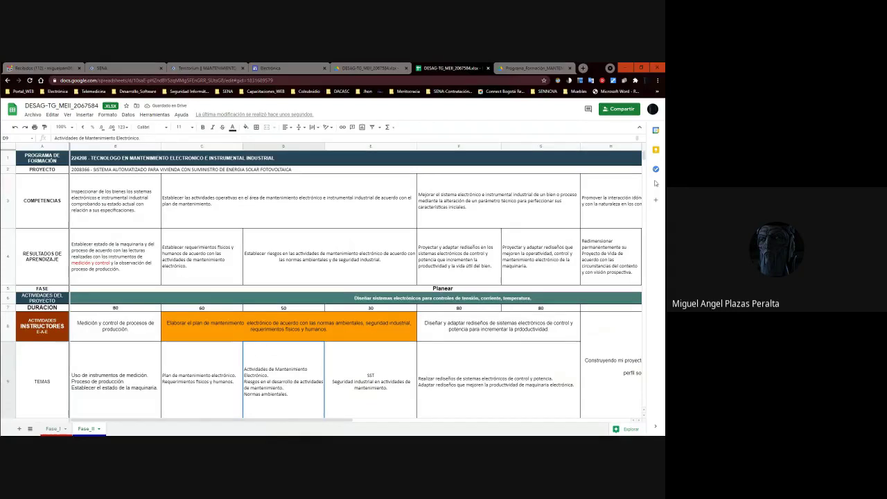
pyautogui.scroll(-1, 644, 159)
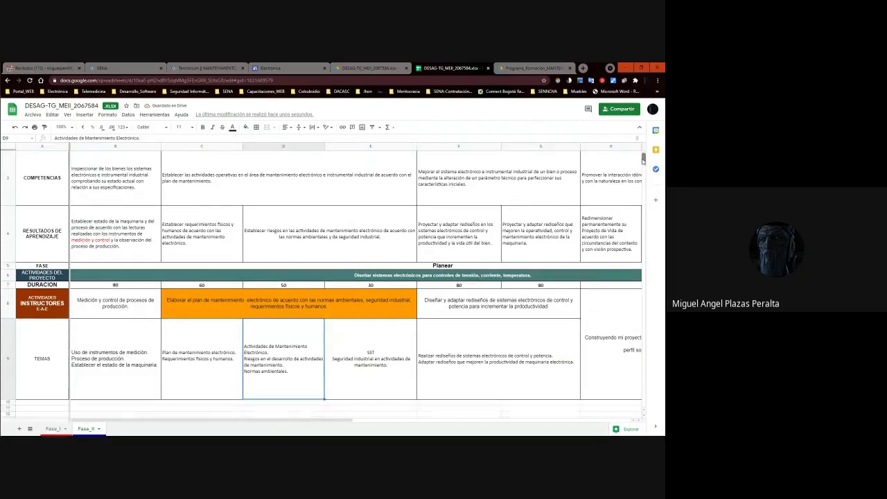
pyautogui.doubleClick(182, 365)
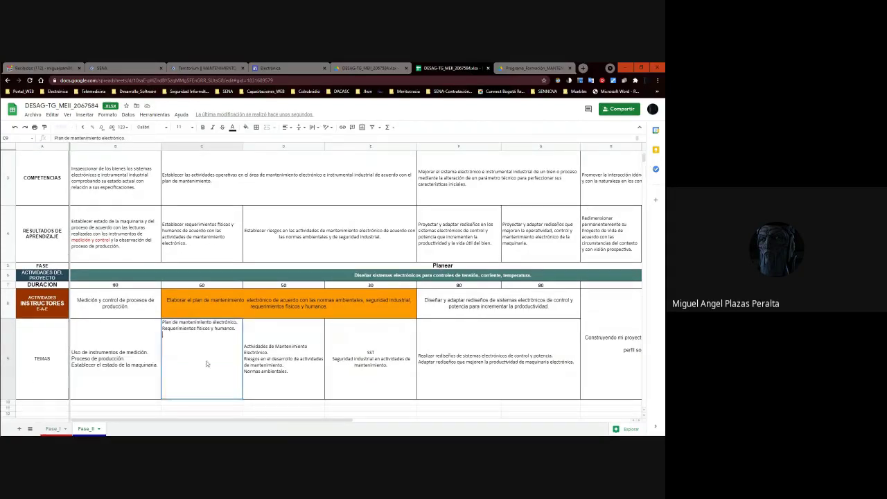
pyautogui.moveTo(239, 330); pyautogui.dragTo(159, 324)
pyautogui.click(209, 359)
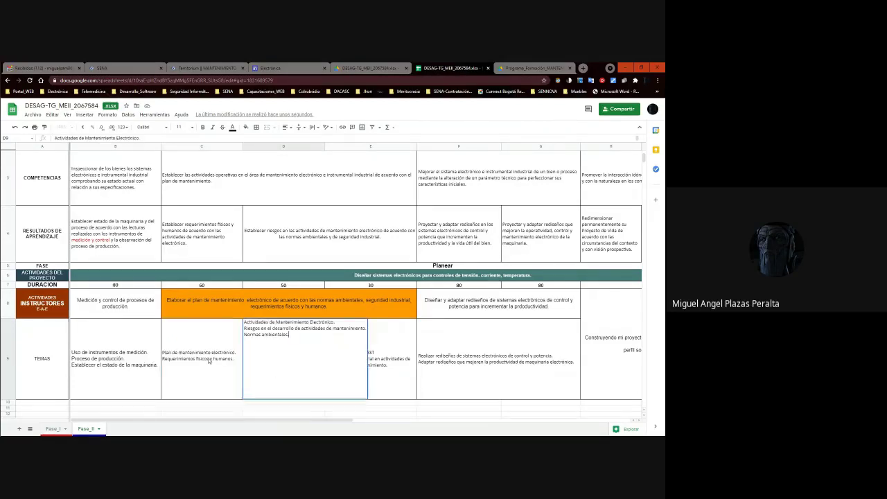
pyautogui.moveTo(234, 330); pyautogui.dragTo(164, 322)
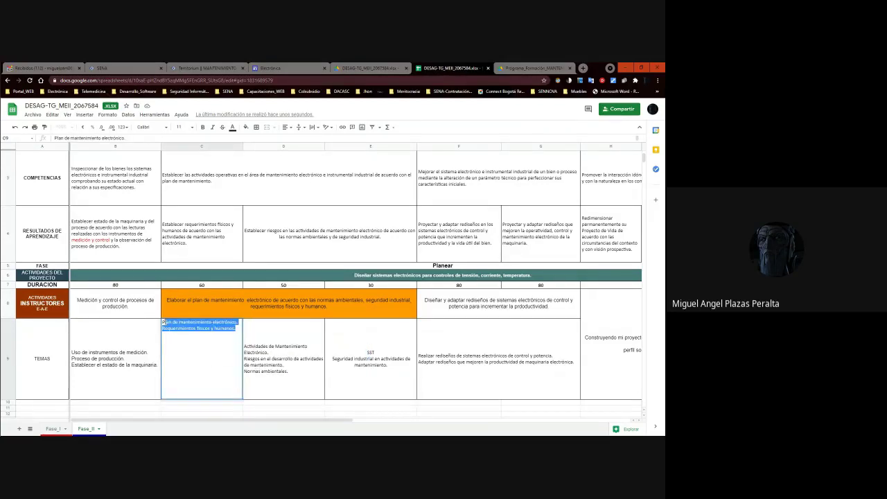
pyautogui.click(255, 368)
pyautogui.doubleClick(291, 367)
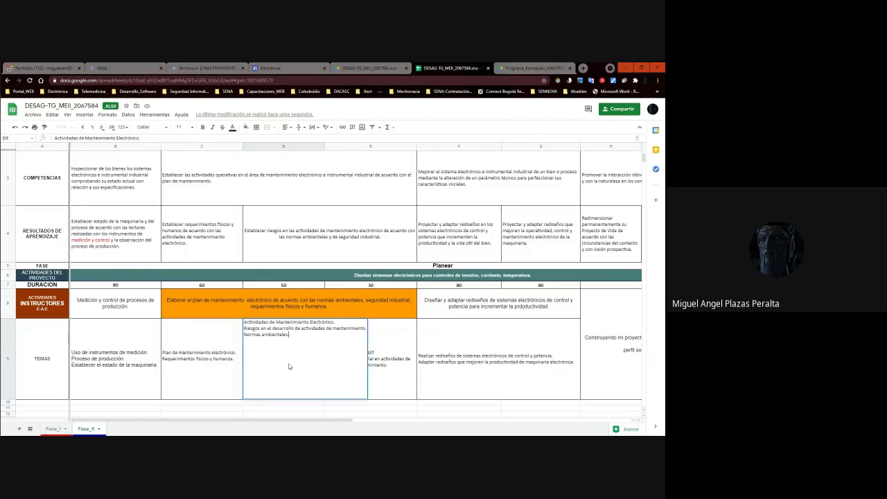
pyautogui.moveTo(274, 338); pyautogui.dragTo(243, 323)
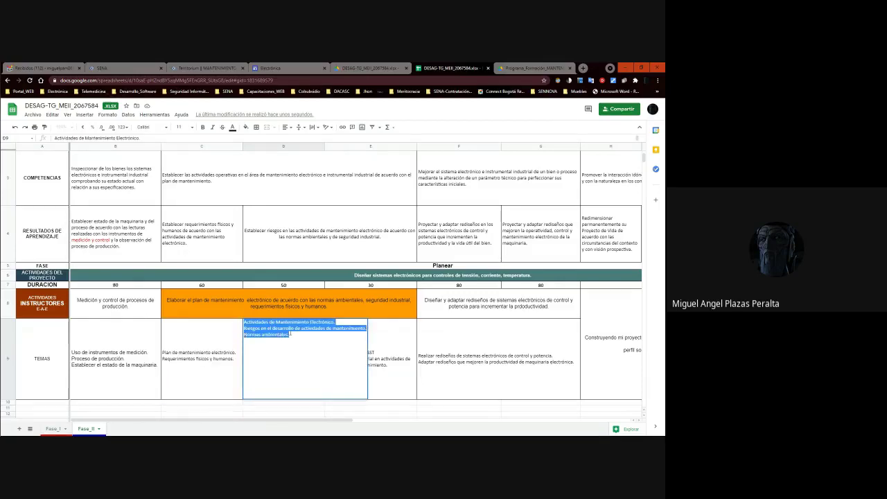
pyautogui.click(389, 356)
pyautogui.doubleClick(270, 372)
pyautogui.moveTo(289, 335); pyautogui.dragTo(236, 340)
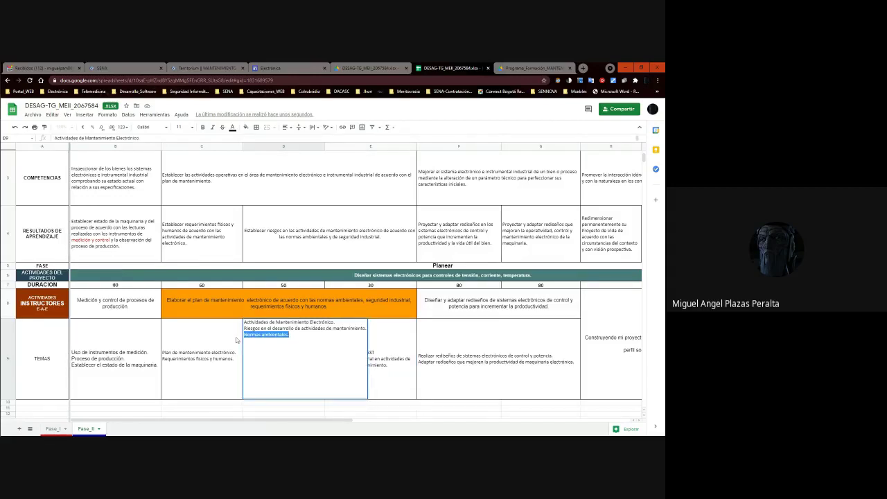
pyautogui.click(383, 360)
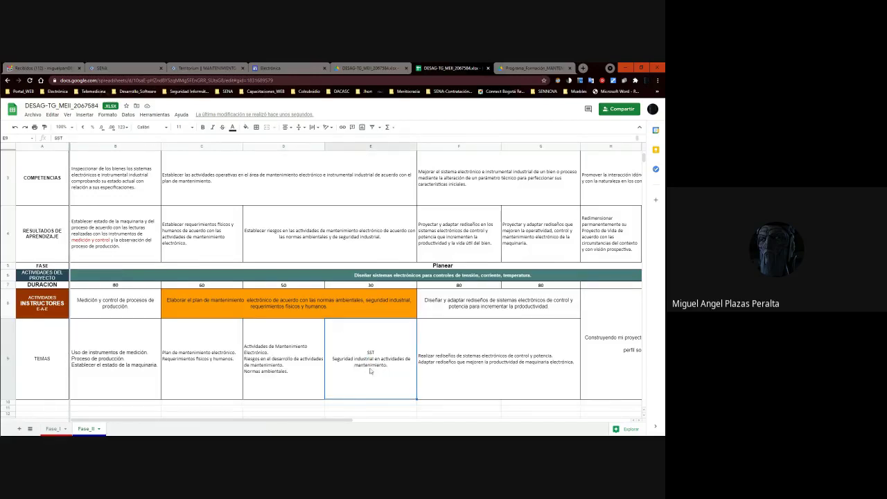
pyautogui.doubleClick(366, 373)
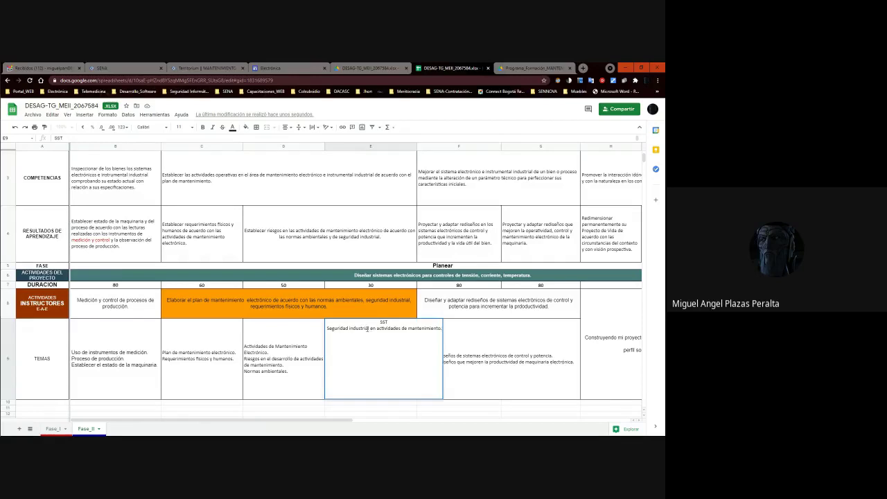
pyautogui.moveTo(370, 329); pyautogui.dragTo(323, 334)
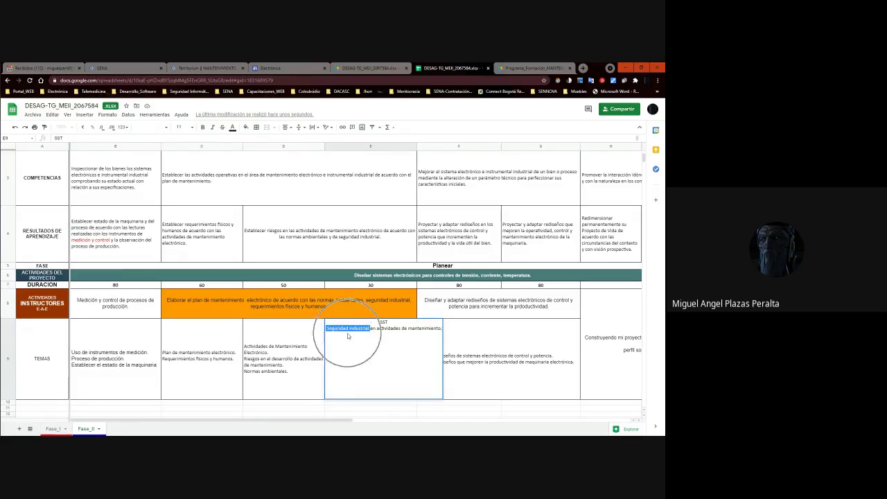
pyautogui.click(391, 347)
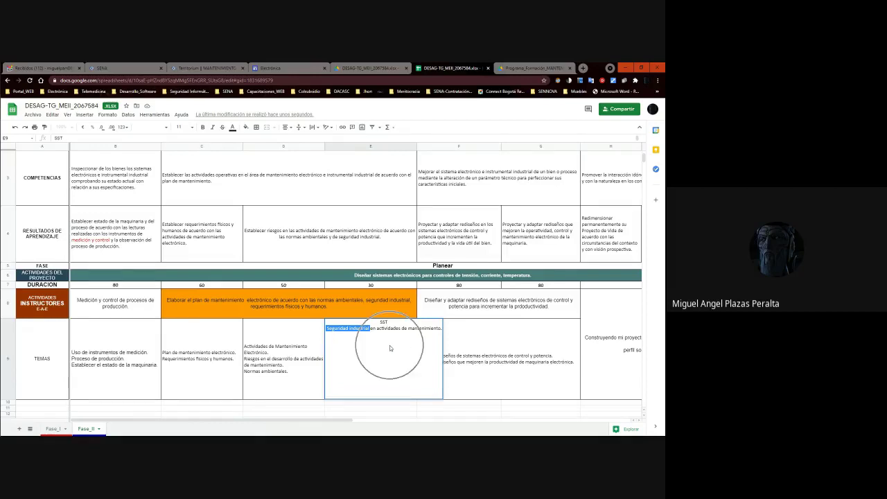
pyautogui.press('Tab')
pyautogui.scroll(-2, 264, 358)
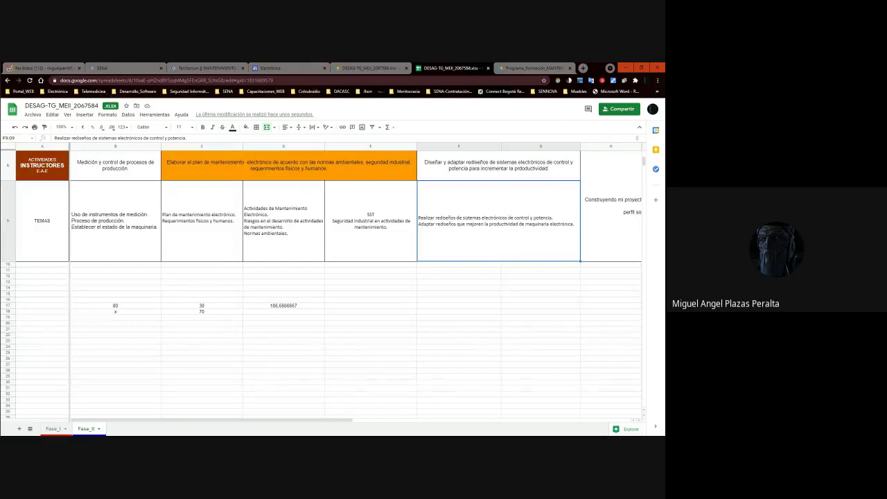
pyautogui.hotkey('alt', 'Tab')
pyautogui.moveTo(291, 160); pyautogui.dragTo(355, 154)
pyautogui.hotkey('alt', 'Tab')
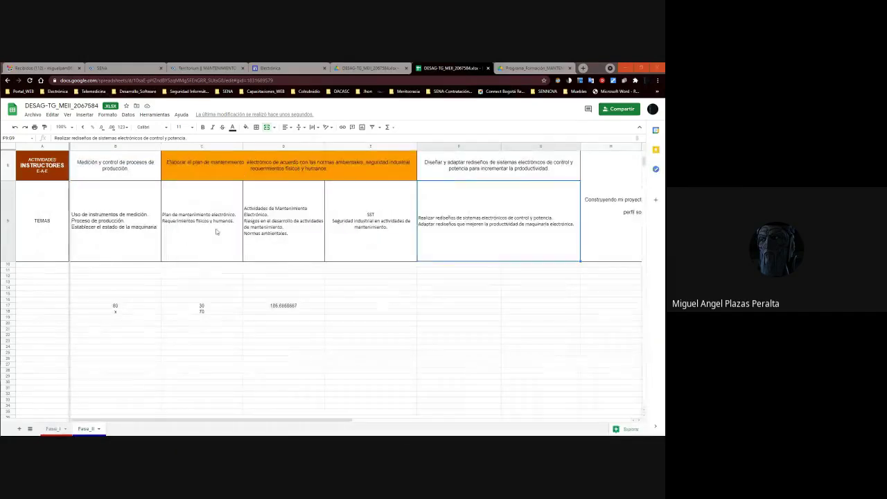
pyautogui.scroll(3, 217, 232)
pyautogui.scroll(1, 217, 231)
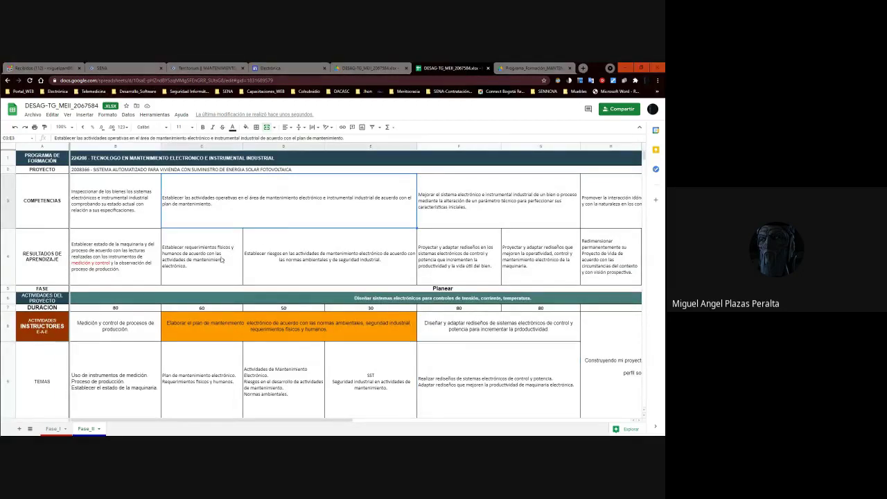
pyautogui.click(296, 261)
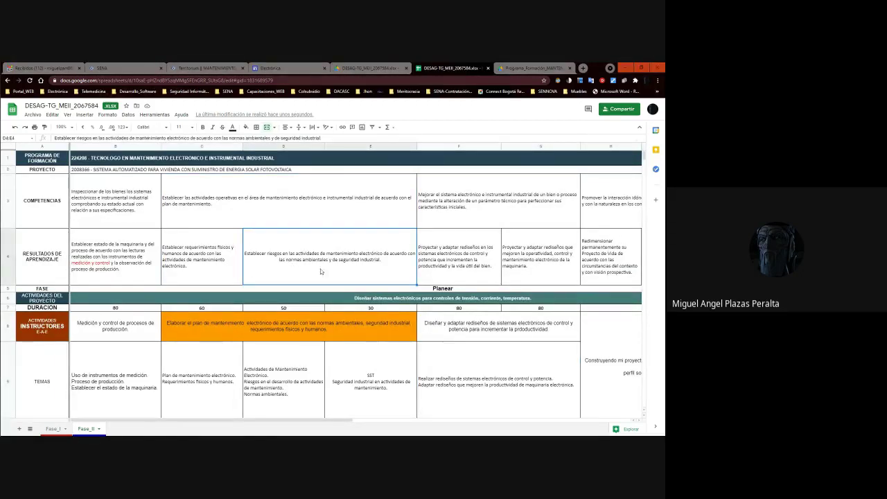
pyautogui.click(232, 277)
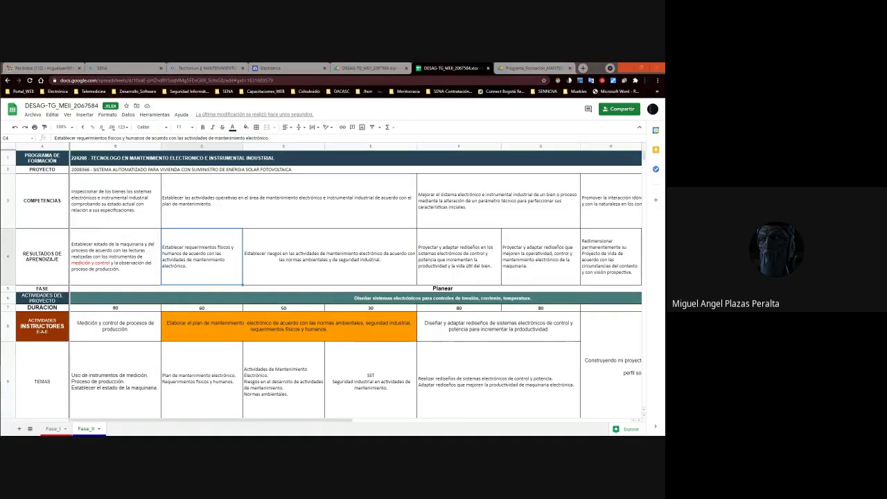
pyautogui.scroll(-3, 197, 325)
pyautogui.scroll(2, 218, 307)
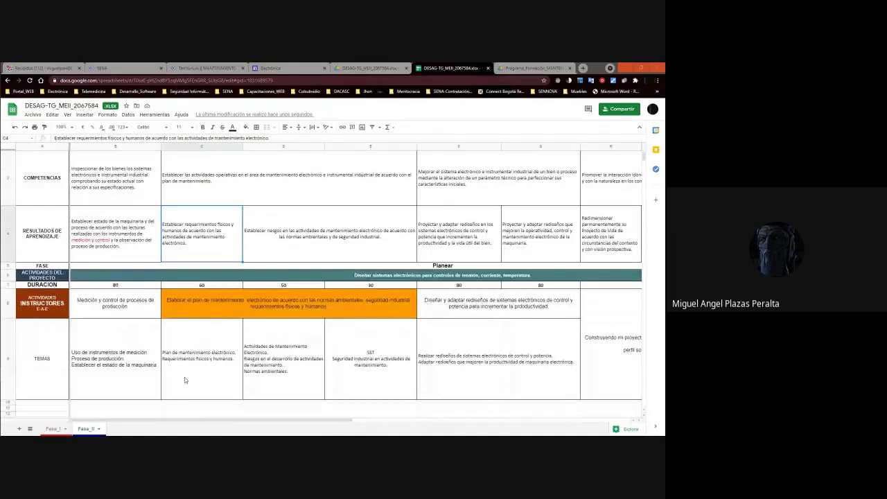
pyautogui.click(231, 360)
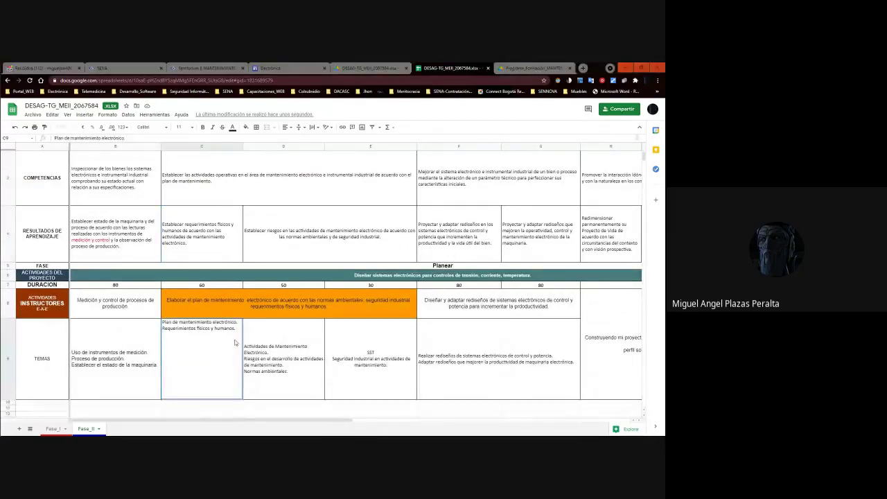
# Paste the five extra topic lines into C9 and widen column C.
pyautogui.write('HERRAMIENTAS DE ESTADÍSTICA: EN HOJA DE CÁLCULO SOFTWARE DE DISEÑO: PLANOS ELÉCTRICOS, ELECTRÓNICOS. MANUALES TÉCNICOS DE MANTENIMIENTO: PLANOS ELÉCTRICOS Y ELECTRÓNICOS DE MAQUINARIA, PLANOS MECÁNICOS DE MAQUINARIA, MANUAL DE PROCEDIMIENTOS. SIMBOLOGÍA DE COMPONENTES ELÉCTRICOS Y ELECTRÓNICOS: DIODOS, TRANSISTORES, CIRCUITOS')
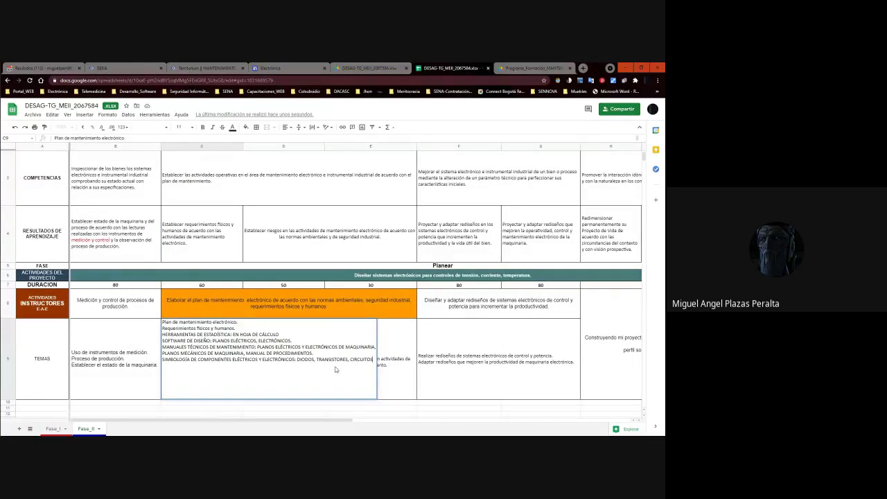
pyautogui.press('Return')
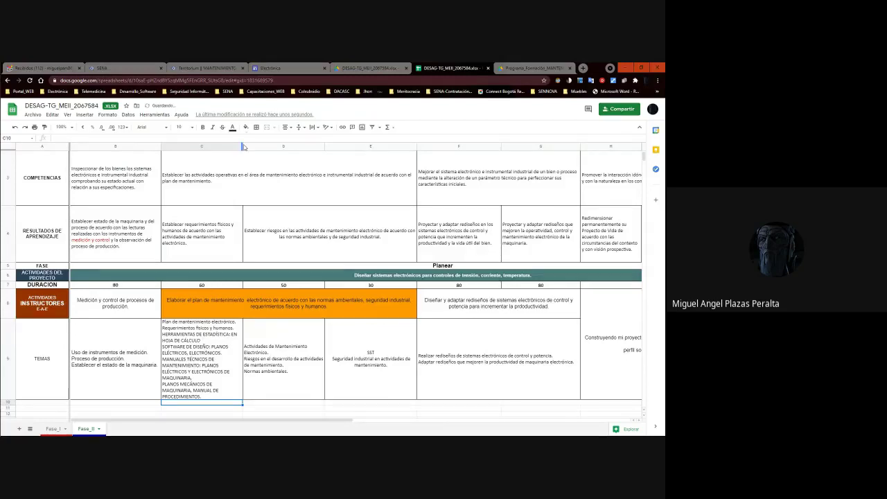
pyautogui.moveTo(261, 183); pyautogui.dragTo(280, 147)
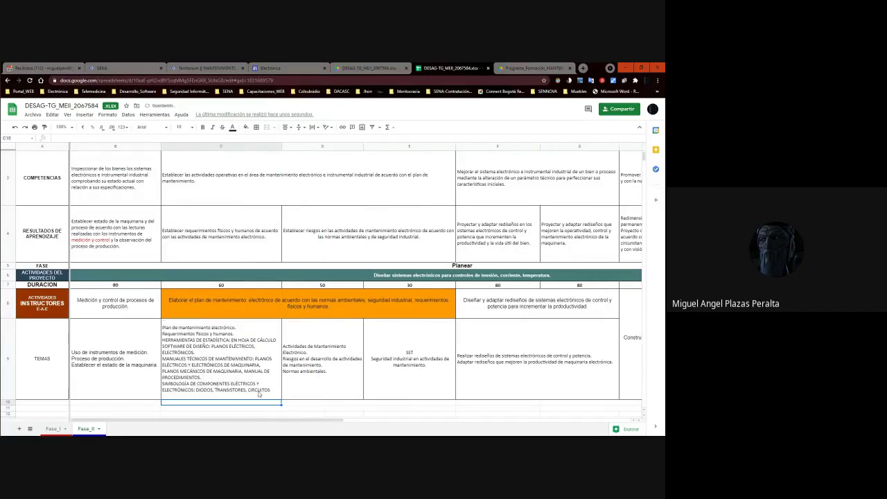
# Edit C9's topics after CIRCUITOS, then open the workbook's Drive preview from the Sites embed.
pyautogui.click(260, 392)
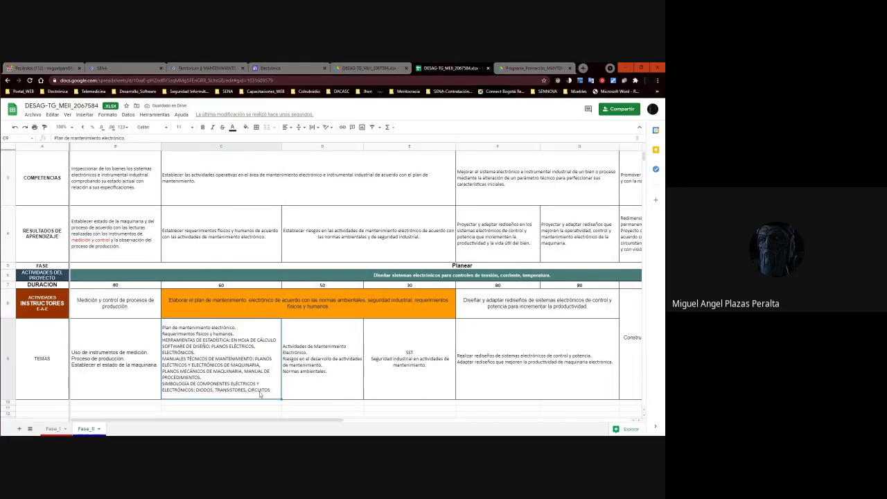
pyautogui.doubleClick(272, 390)
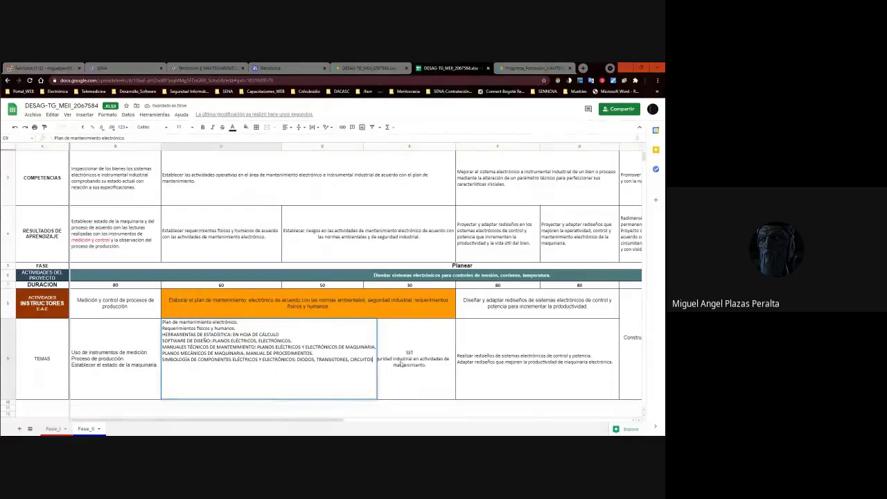
pyautogui.write('ANALOGI')
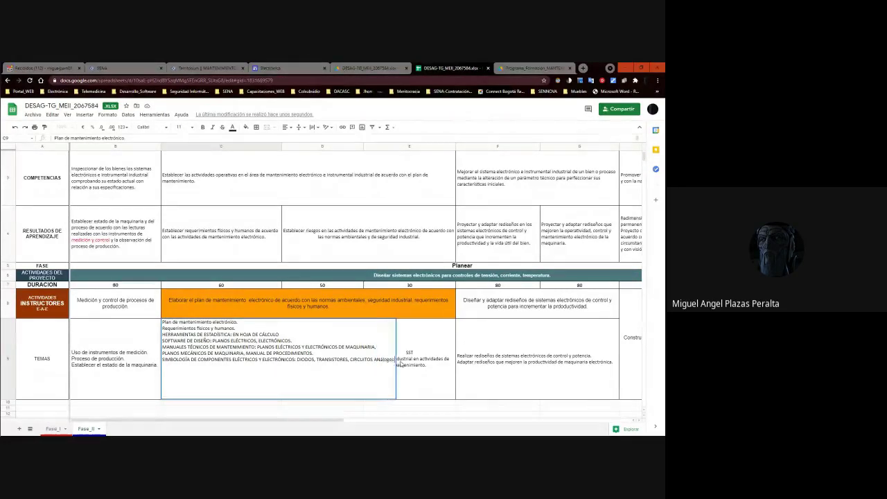
pyautogui.press('BackSpace')
pyautogui.press('BackSpace')
pyautogui.press('BackSpace')
pyautogui.press('BackSpace')
pyautogui.press('BackSpace')
pyautogui.press('BackSpace')
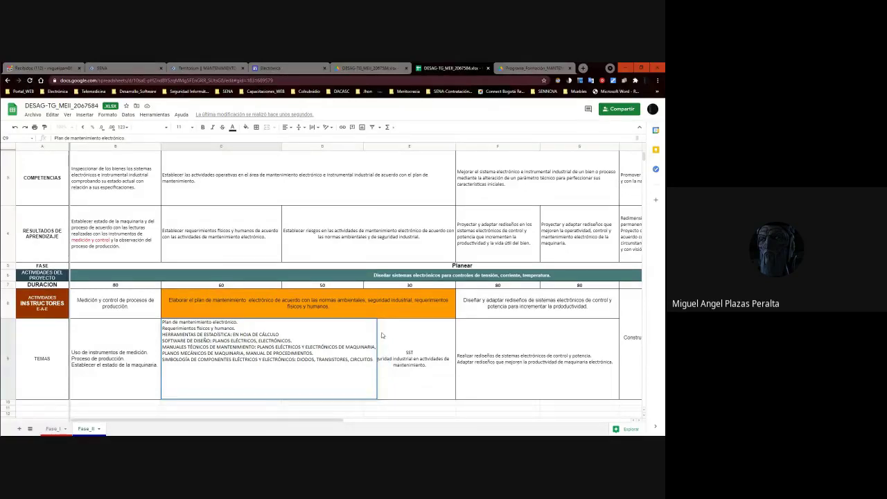
pyautogui.press('Return')
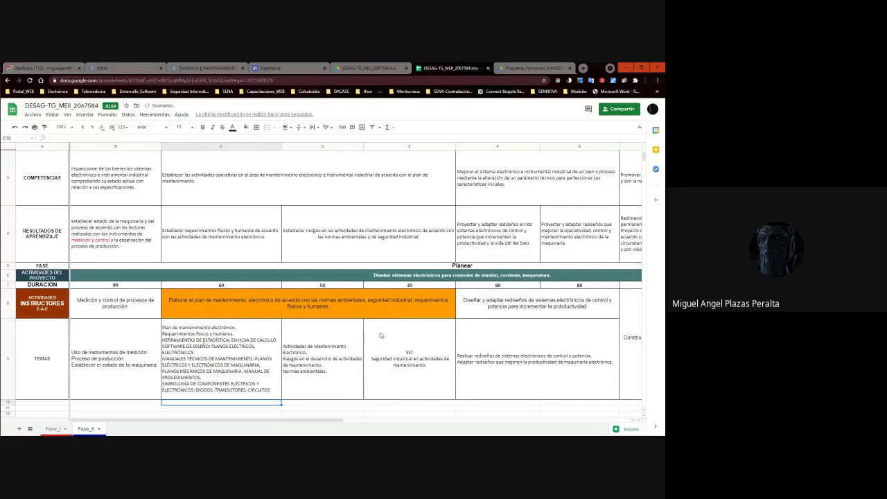
pyautogui.click(238, 381)
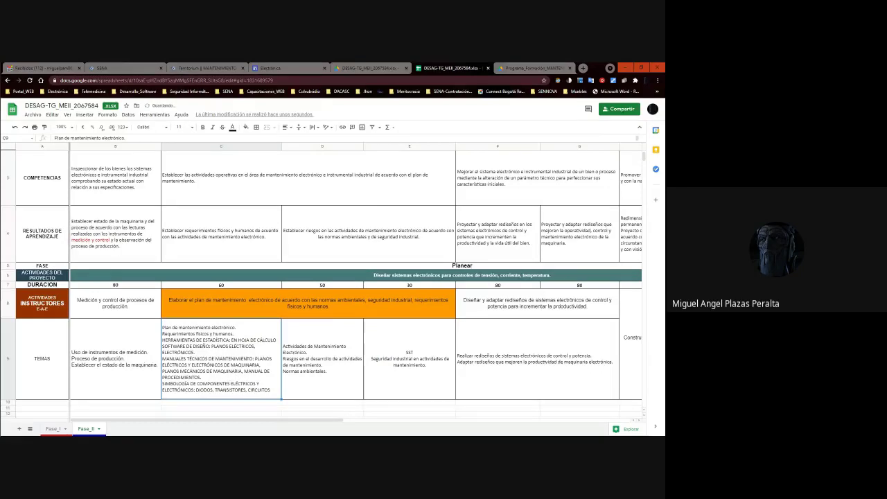
pyautogui.click(296, 62)
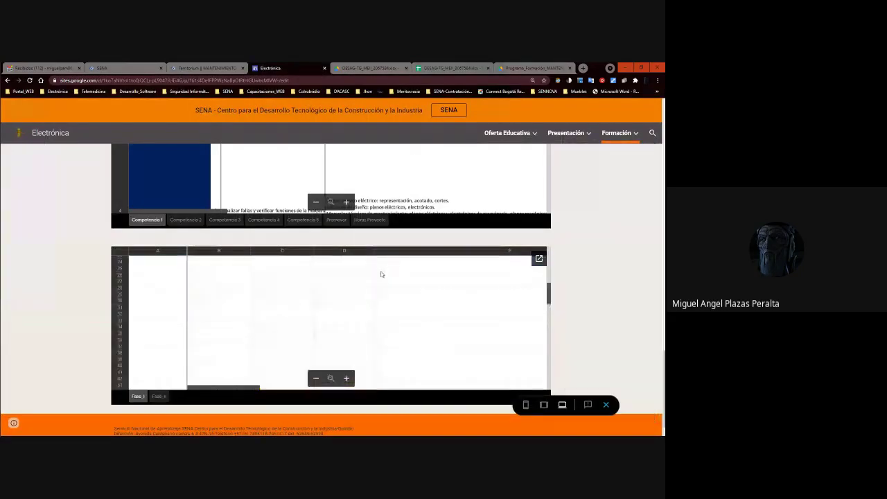
pyautogui.click(539, 260)
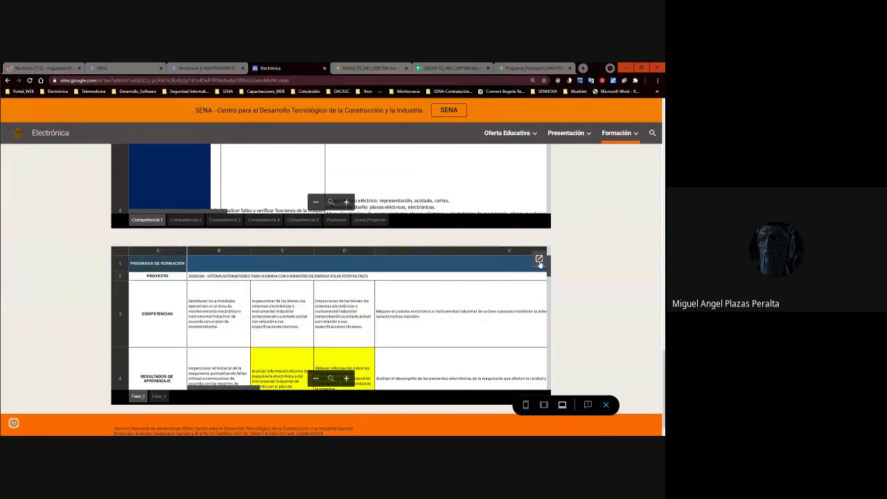
# Leave the Drive preview and return to the DESAG-TG_MEII Google Sheets editor tab.
pyautogui.scroll(-3, 331, 249)
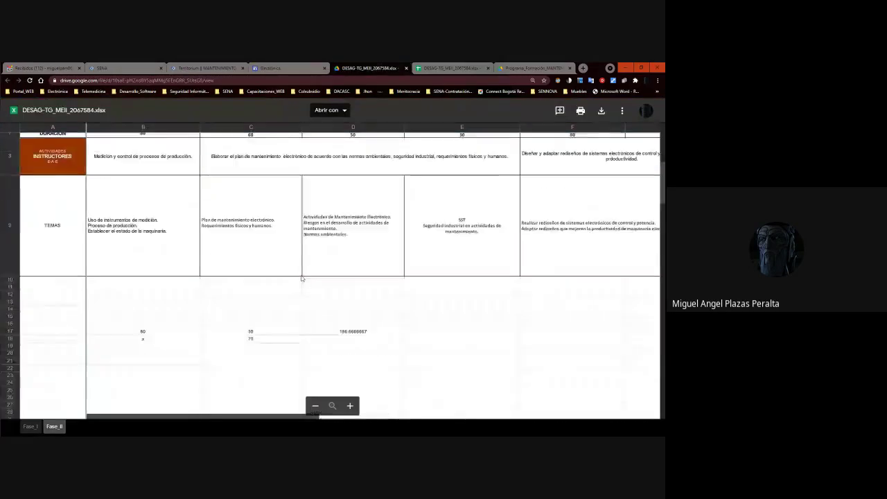
pyautogui.scroll(3, 340, 281)
pyautogui.click(444, 68)
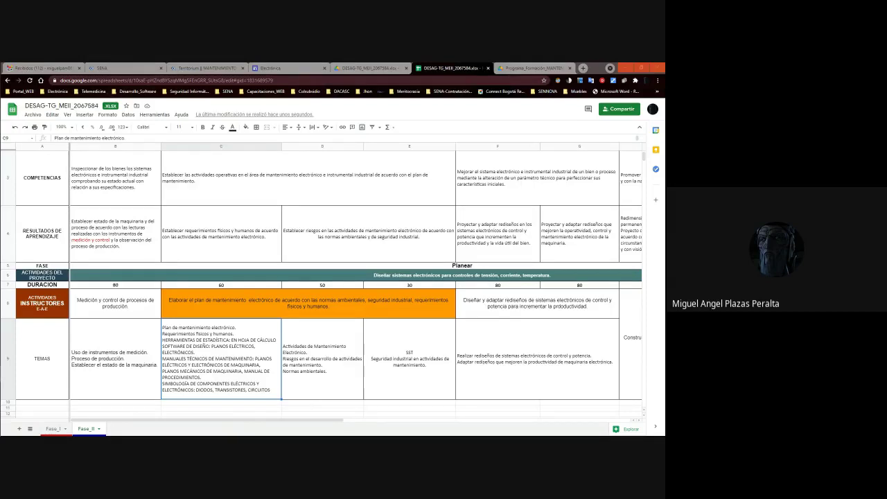
# Paste the maintenance technologies list into C9 so it reads up to 'Electronica Digital'.
pyautogui.doubleClick(321, 369)
pyautogui.doubleClick(260, 399)
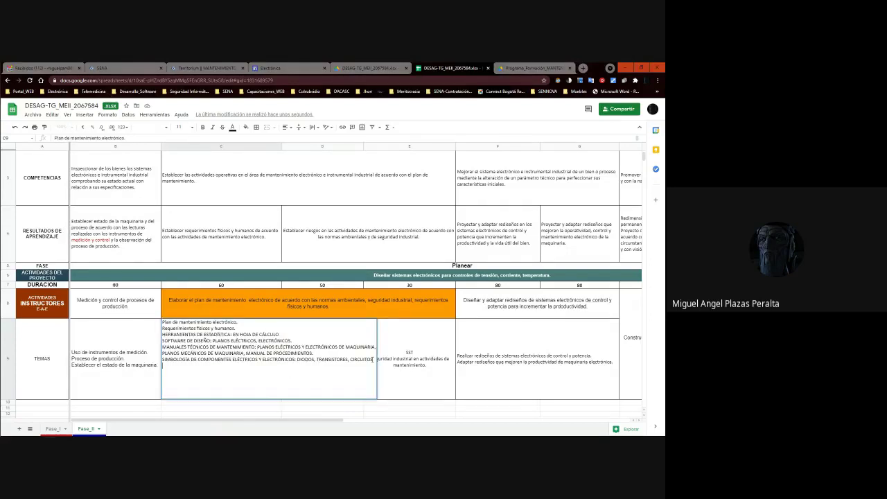
pyautogui.write('TECNOLOGÍAS DE MANTENIMIENTO PREDICTIVO, PREVENTIVO Y CORRECTIVO INTEGRADOS, MEMORIAS, PLA, GAL, MICROPROCESADOR, MICROCONTROLADOR, MICROCONTROLADOR, DSP, SENSORES, TRANSDUCTORES, ACONDICIONADORES DE SEÑAL.')
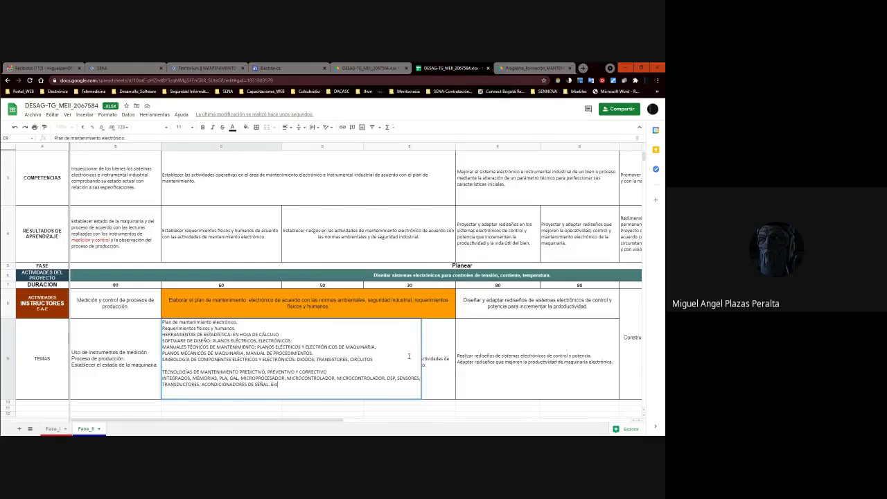
pyautogui.write('tronica Digital')
pyautogui.press('Return')
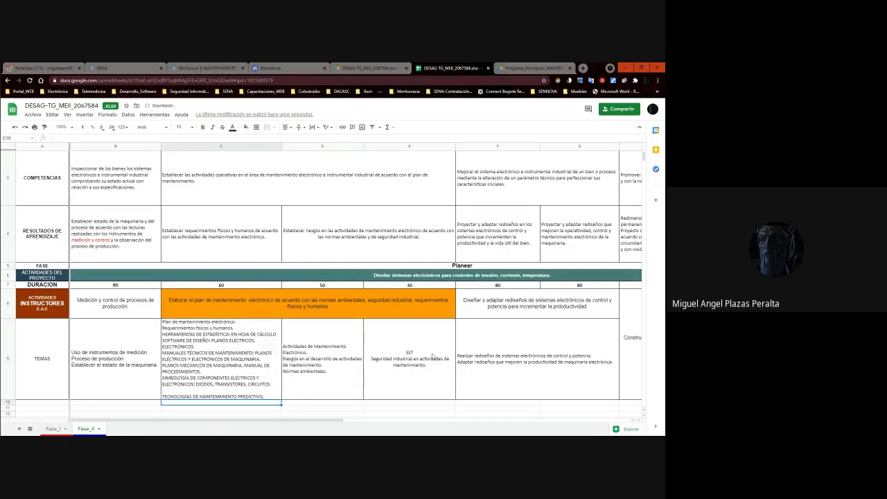
pyautogui.click(208, 393)
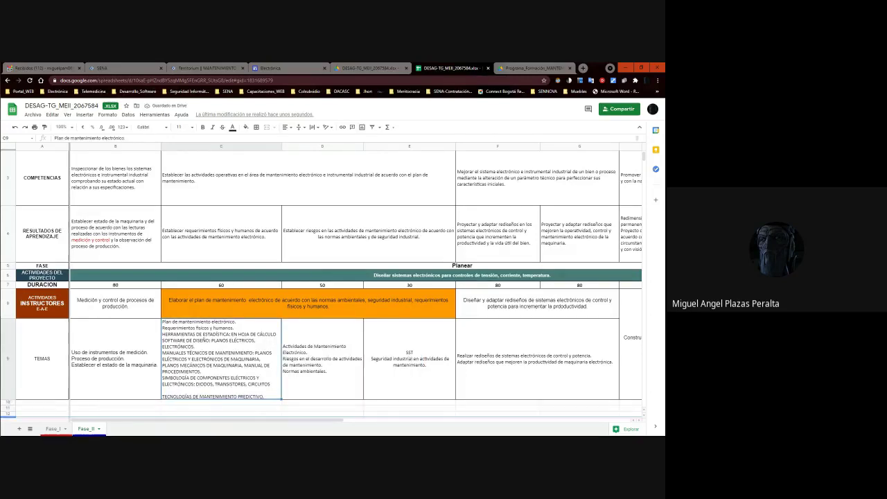
pyautogui.scroll(-3, 260, 413)
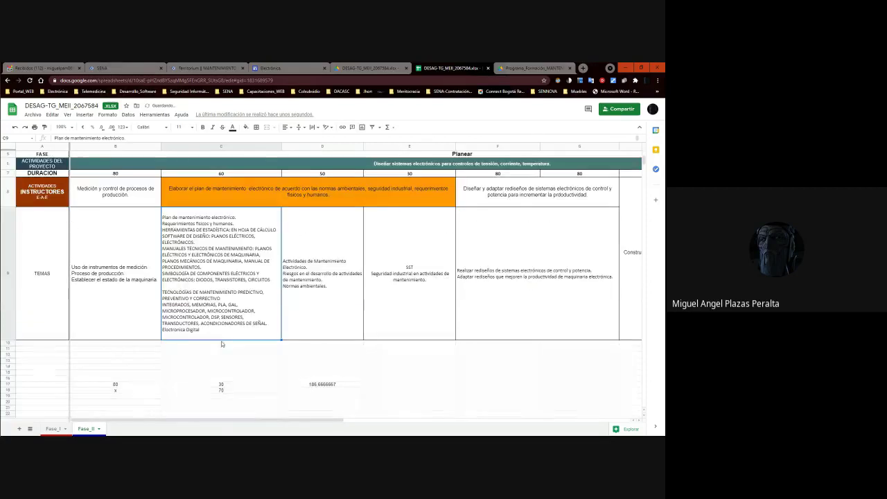
# Add a period and new line in C9, paste the extra maintenance topics, and make row 9 taller.
pyautogui.doubleClick(217, 333)
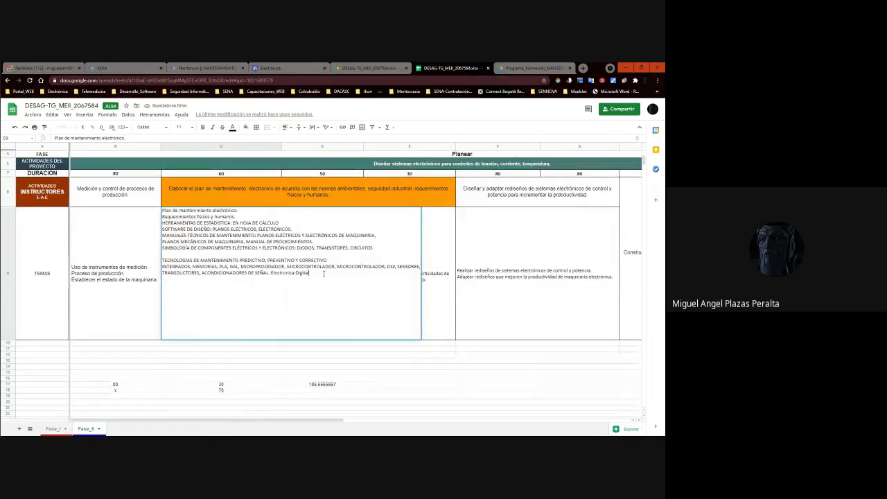
pyautogui.write('.')
pyautogui.hotkey('alt', 'Return')
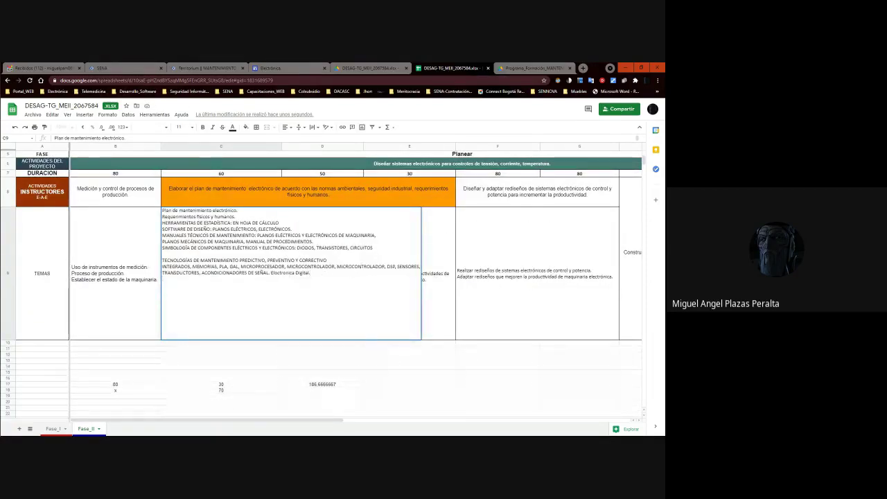
pyautogui.hotkey('alt', 'Tab')
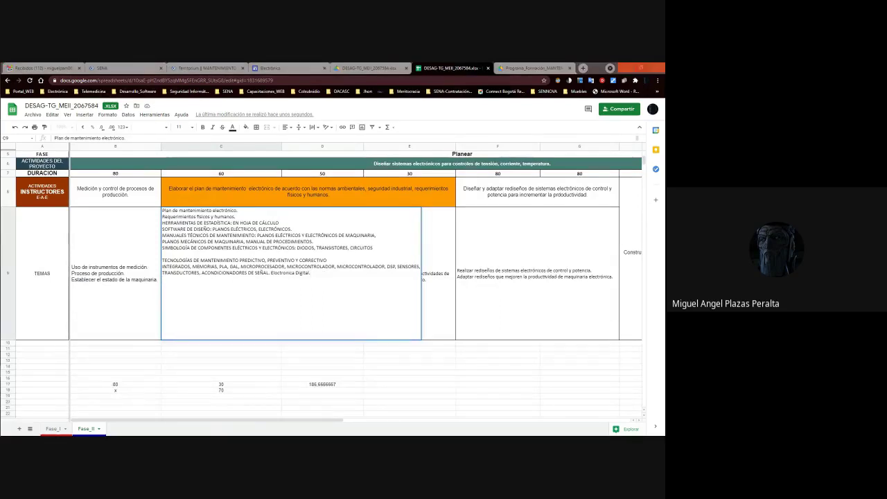
pyautogui.click(247, 316)
pyautogui.doubleClick(246, 316)
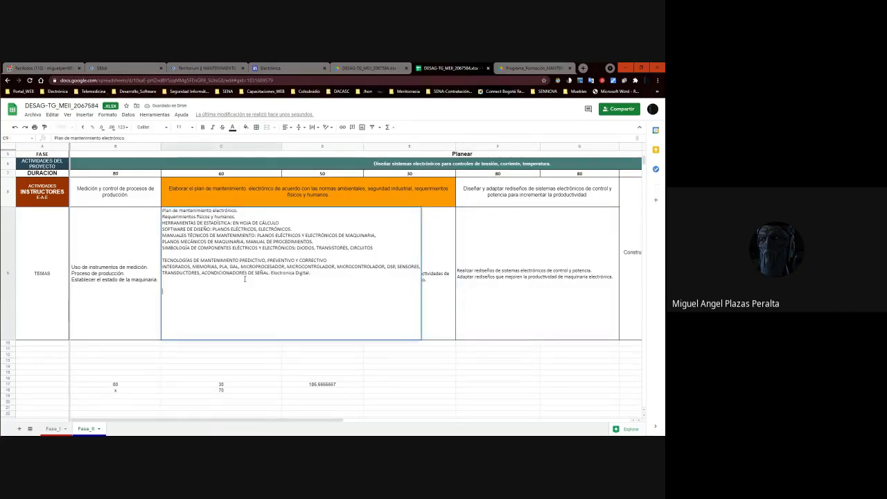
pyautogui.hotkey('ctrl', 'v')
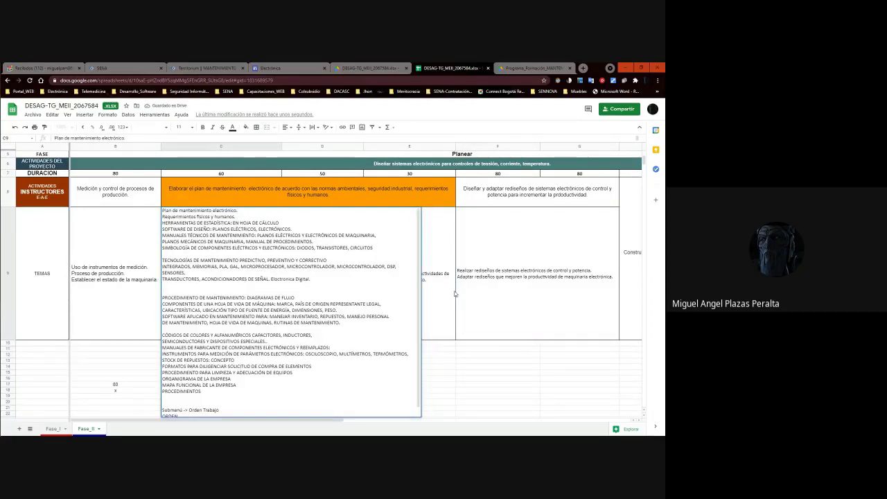
pyautogui.click(452, 292)
pyautogui.moveTo(7, 340); pyautogui.dragTo(7, 390)
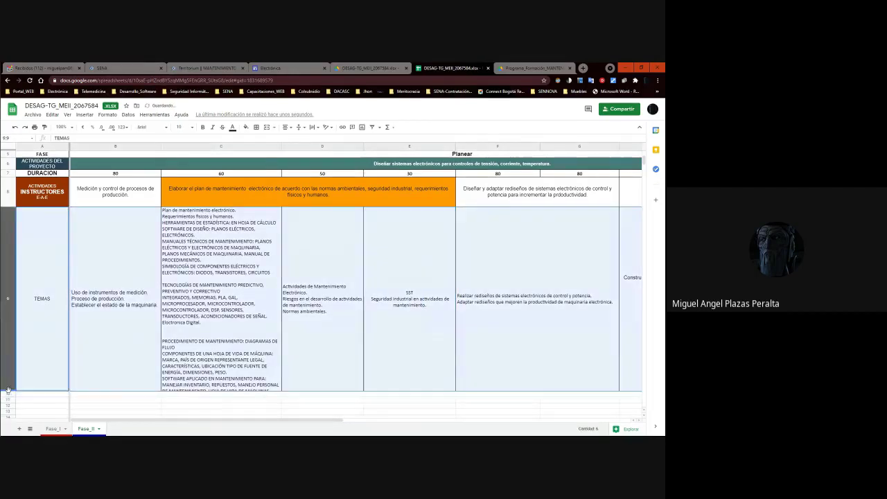
# Stretch row 9 much taller so C9's instrument, spare-parts and purchase-request topics show.
pyautogui.press('Left')
pyautogui.press('Left')
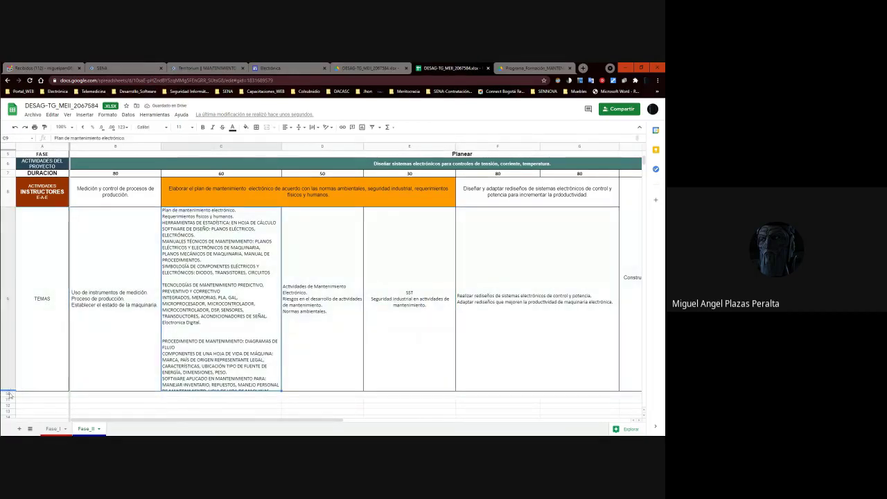
pyautogui.moveTo(8, 390); pyautogui.dragTo(12, 433)
pyautogui.scroll(-2, 247, 362)
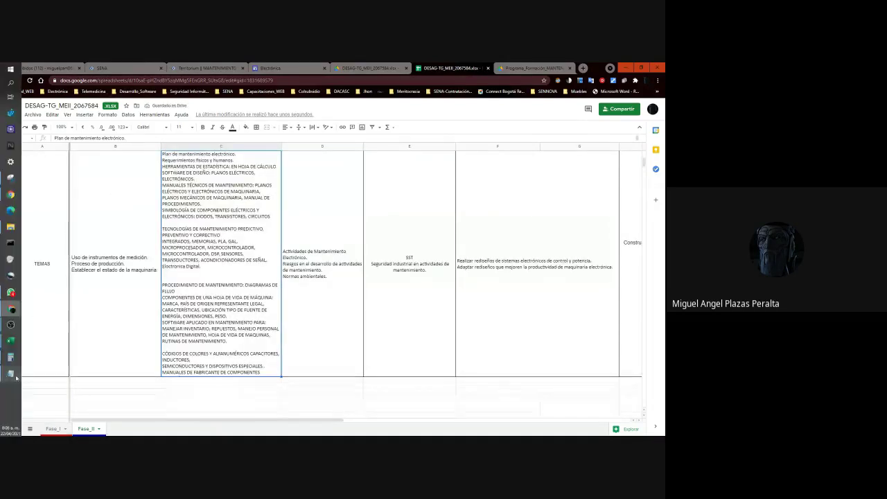
pyautogui.moveTo(2, 375); pyautogui.dragTo(9, 418)
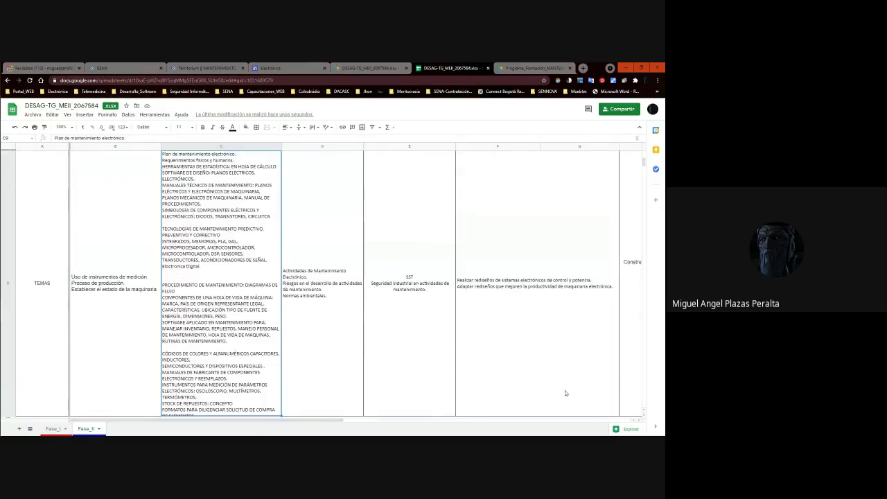
pyautogui.click(431, 317)
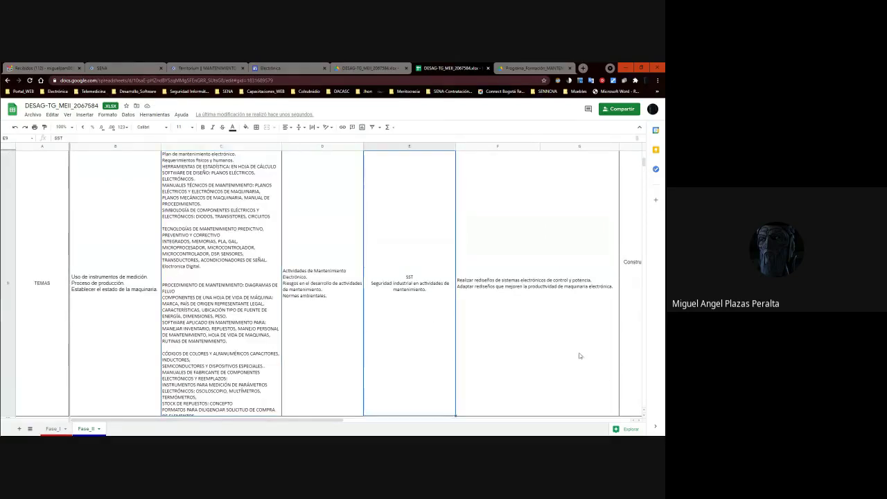
pyautogui.scroll(3, 398, 198)
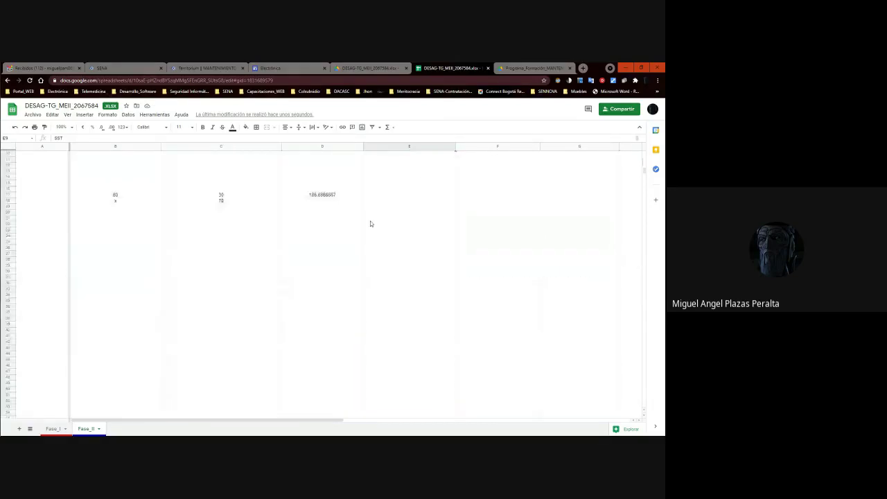
pyautogui.click(69, 128)
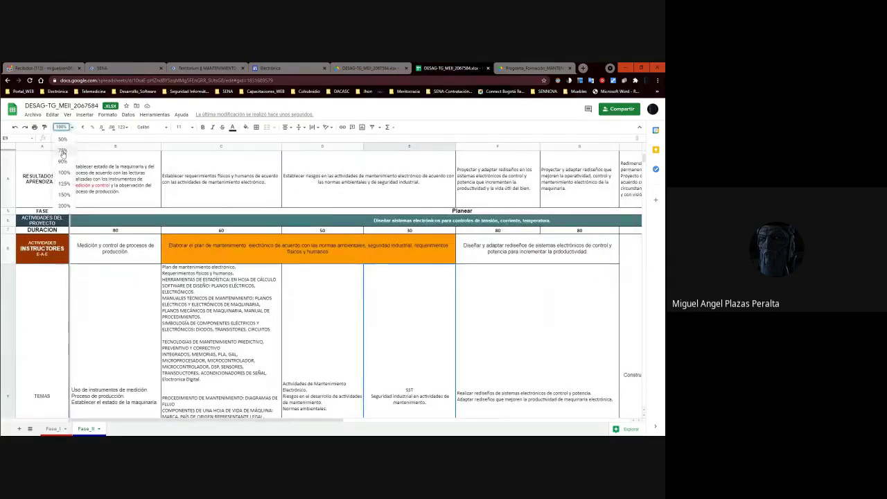
# Zoom the sheet to 75% and enlarge the TEMAS row 9.
pyautogui.click(62, 150)
pyautogui.scroll(-3, 249, 301)
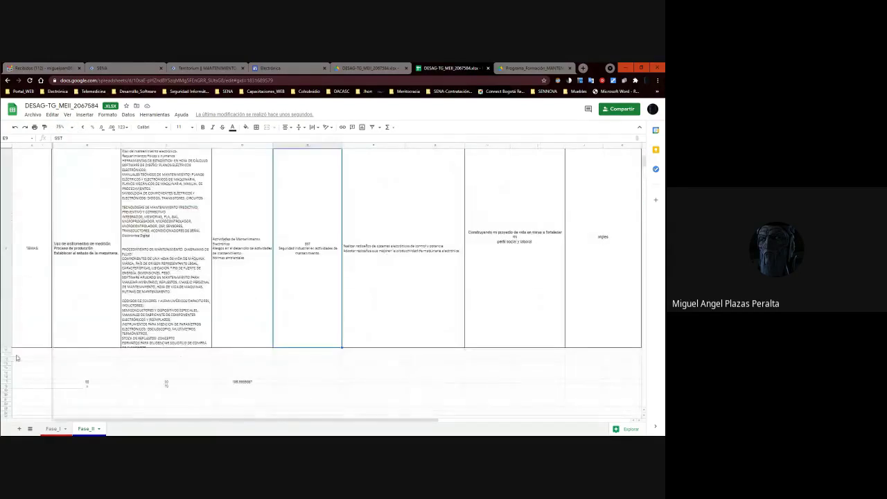
pyautogui.moveTo(8, 347); pyautogui.dragTo(8, 409)
pyautogui.click(248, 322)
pyautogui.scroll(3, 248, 322)
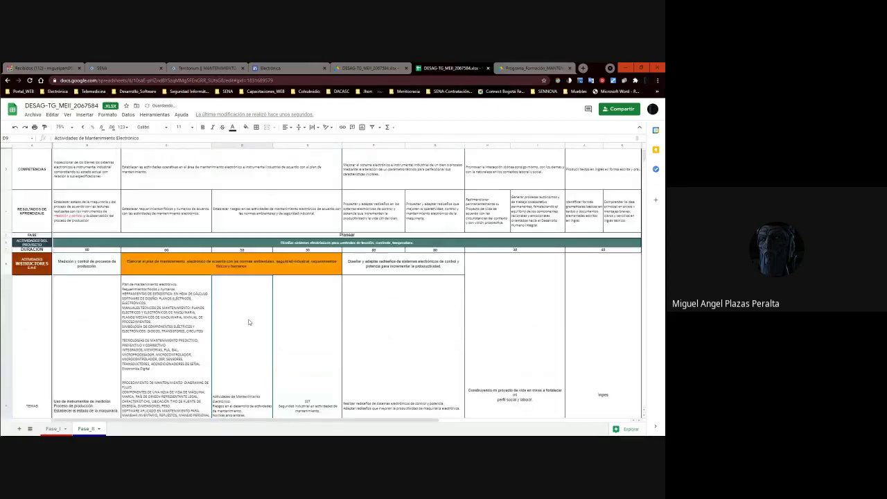
pyautogui.scroll(-2, 247, 322)
pyautogui.doubleClick(151, 349)
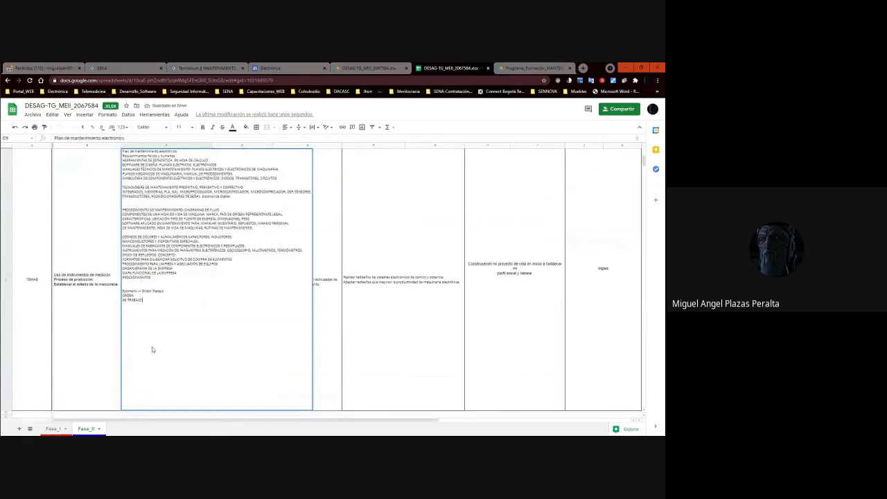
pyautogui.click(374, 282)
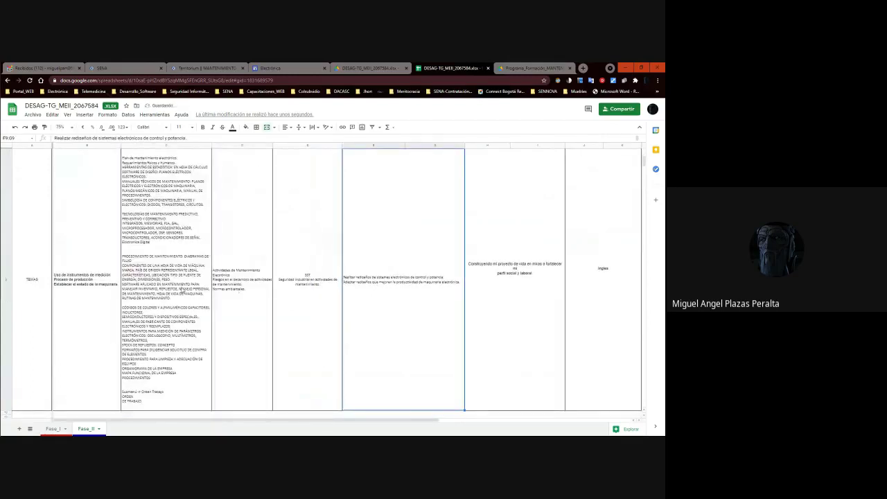
# Move the SST and industrial-safety lines from E9 to the end of C9's topic list.
pyautogui.doubleClick(283, 285)
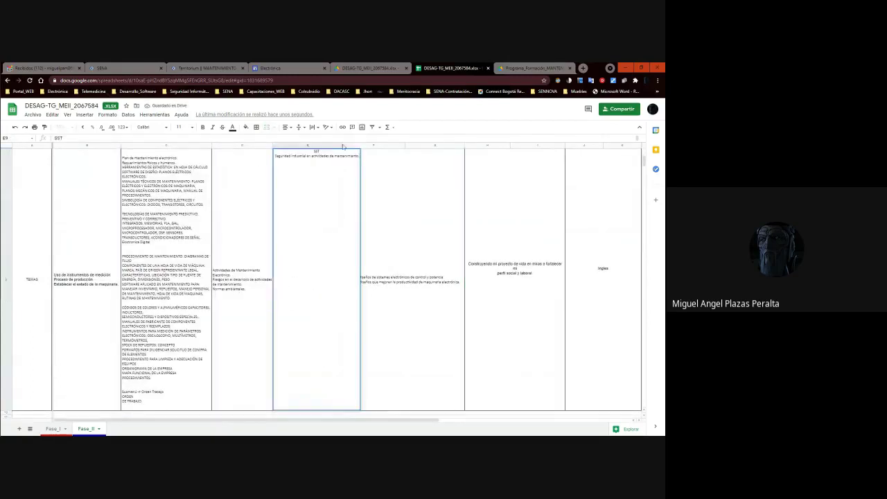
pyautogui.click(309, 159)
pyautogui.moveTo(311, 155); pyautogui.dragTo(360, 161)
pyautogui.hotkey('ctrl', 'x')
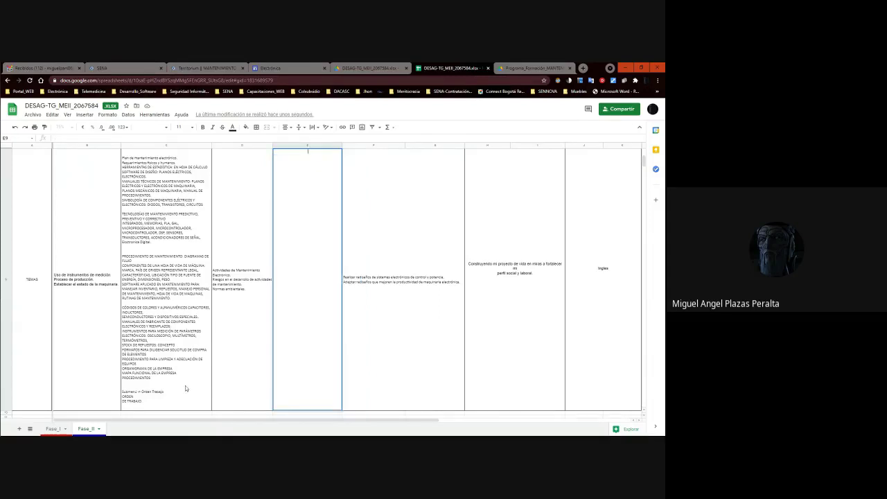
pyautogui.doubleClick(174, 398)
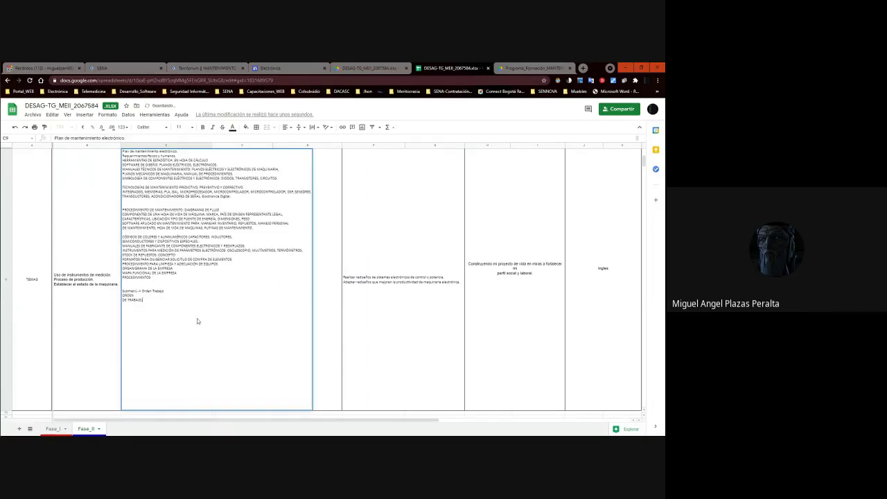
pyautogui.hotkey('ctrl', 'v')
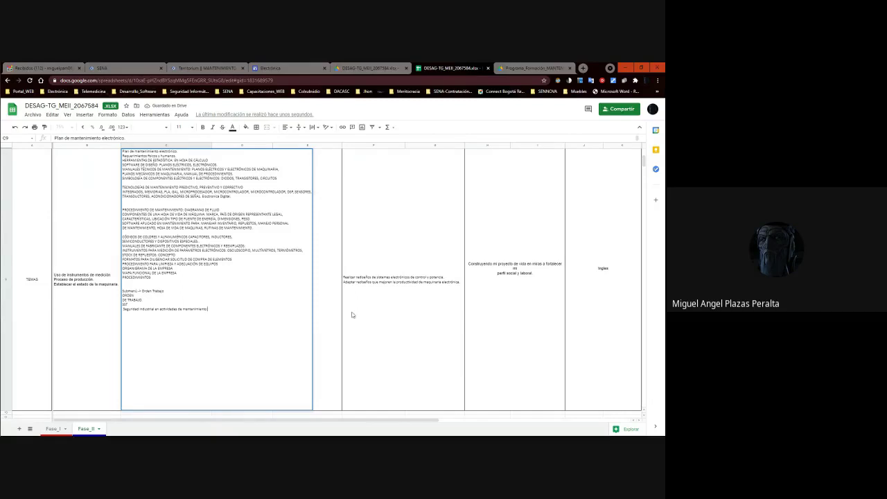
pyautogui.click(352, 315)
# Check C9's complete topic list and confirm E9 is now empty.
pyautogui.press('Left')
pyautogui.press('Left')
pyautogui.doubleClick(186, 298)
pyautogui.click(380, 277)
pyautogui.click(187, 252)
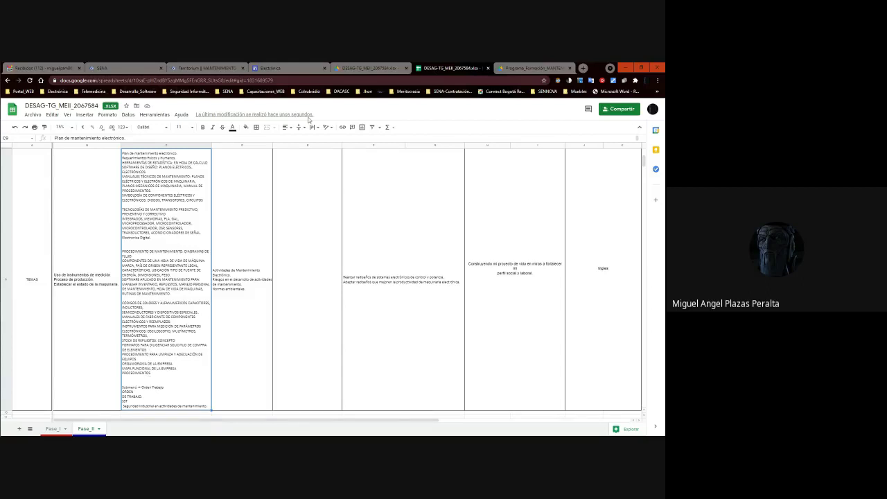
pyautogui.click(303, 230)
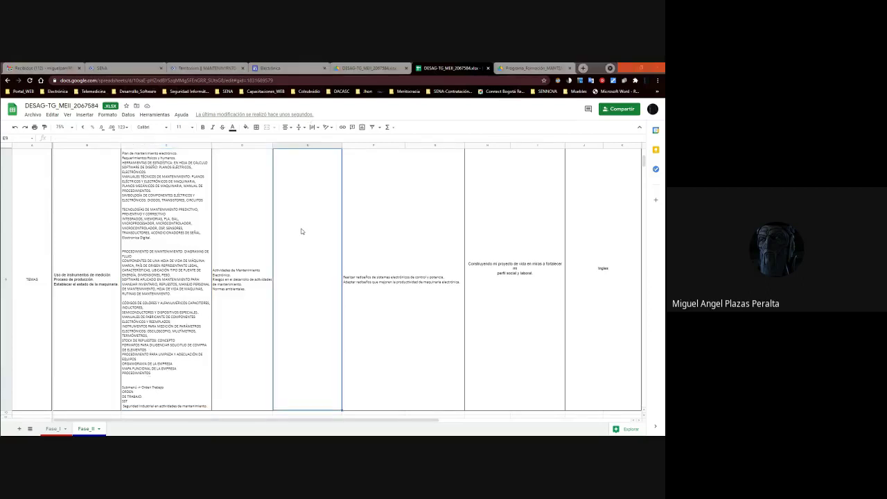
pyautogui.hotkey('alt', 'Tab')
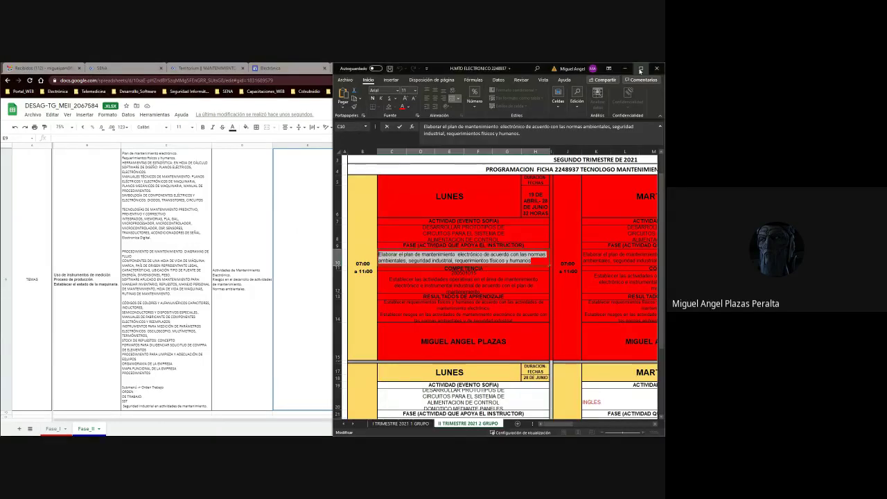
# In Excel, copy 'SALUD OCUPACIONAL Y GESTION AMBIENTAL' from Friday cell AI10, then minimize Excel.
pyautogui.press('super+Up')
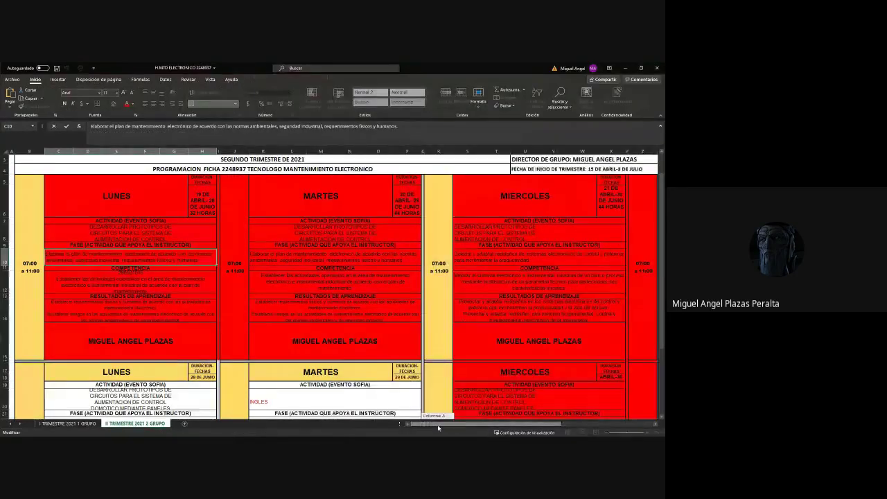
pyautogui.moveTo(438, 427); pyautogui.dragTo(485, 427)
pyautogui.click(554, 314)
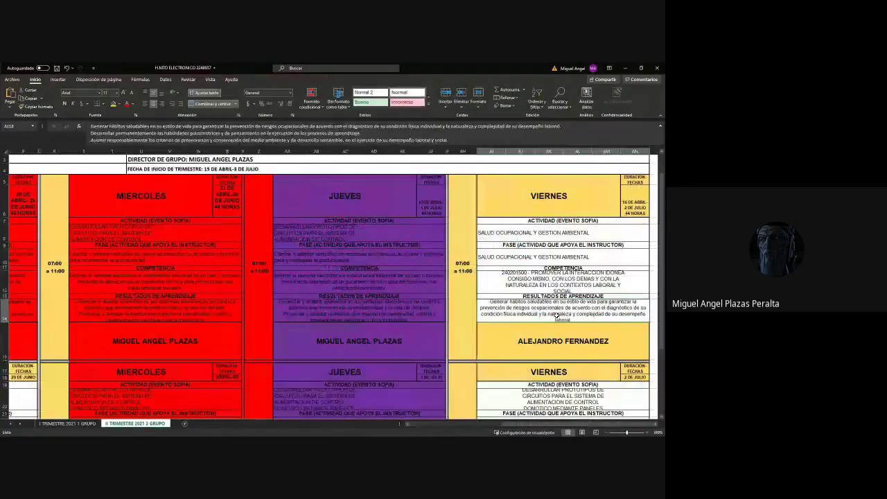
pyautogui.doubleClick(536, 262)
pyautogui.moveTo(590, 257); pyautogui.dragTo(475, 257)
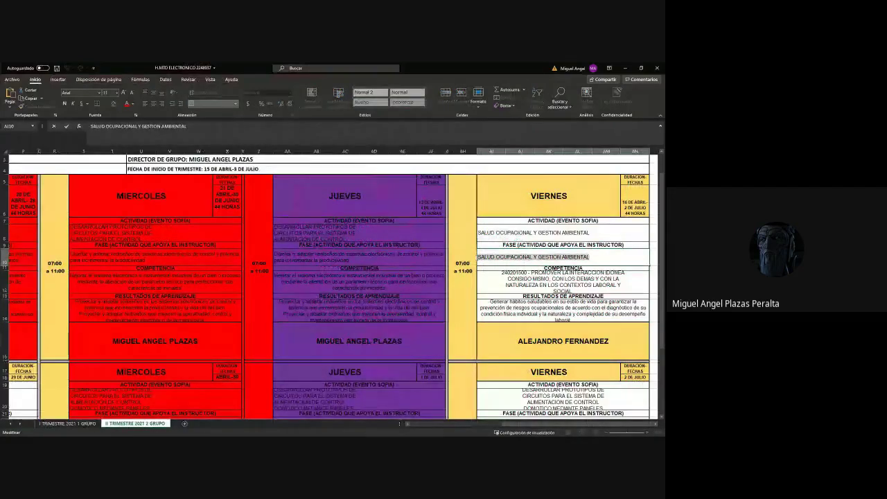
pyautogui.click(624, 68)
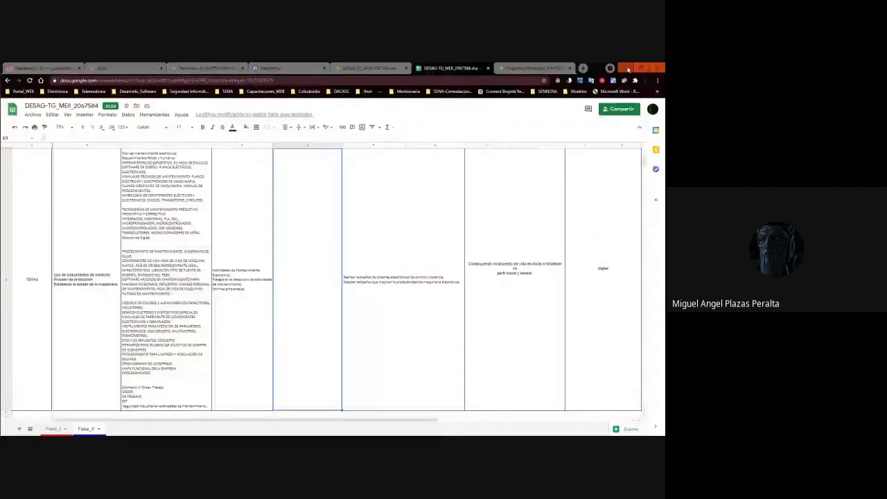
pyautogui.doubleClick(305, 271)
pyautogui.press('Tab')
pyautogui.hotkey('shift', 'Tab')
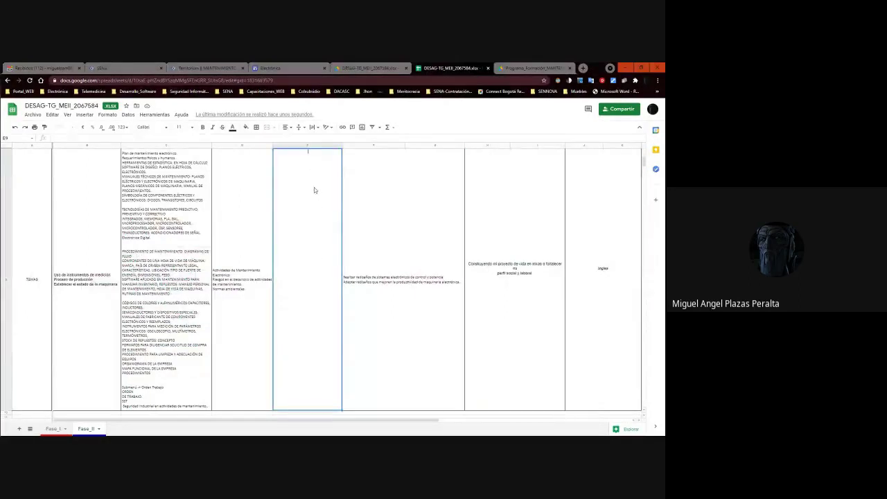
pyautogui.click(127, 138)
pyautogui.hotkey('ctrl', 'v')
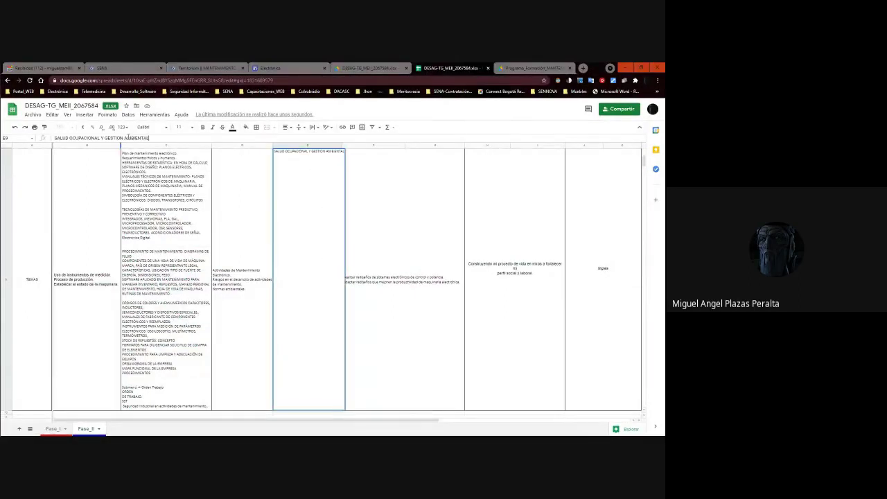
pyautogui.press('Return')
pyautogui.click(294, 262)
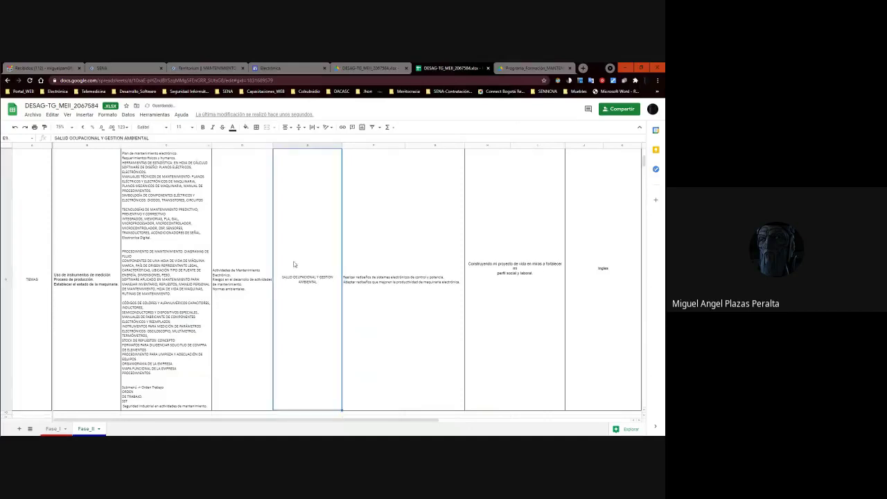
pyautogui.click(303, 279)
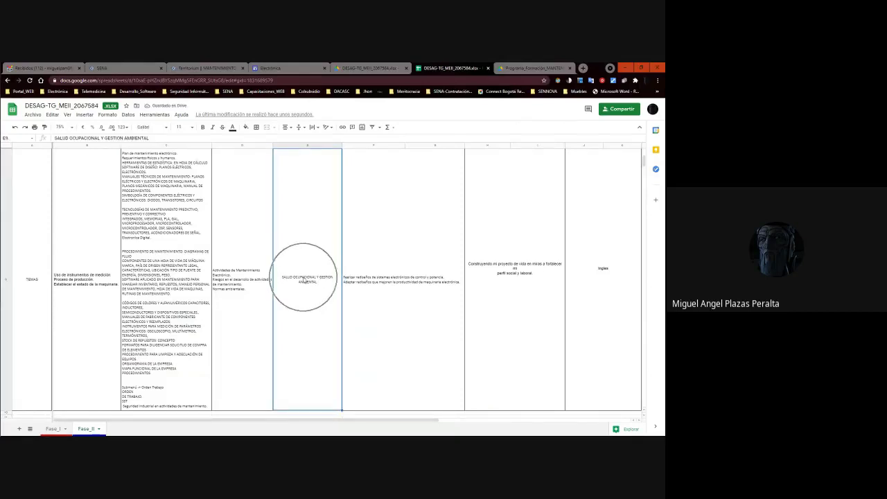
pyautogui.click(164, 297)
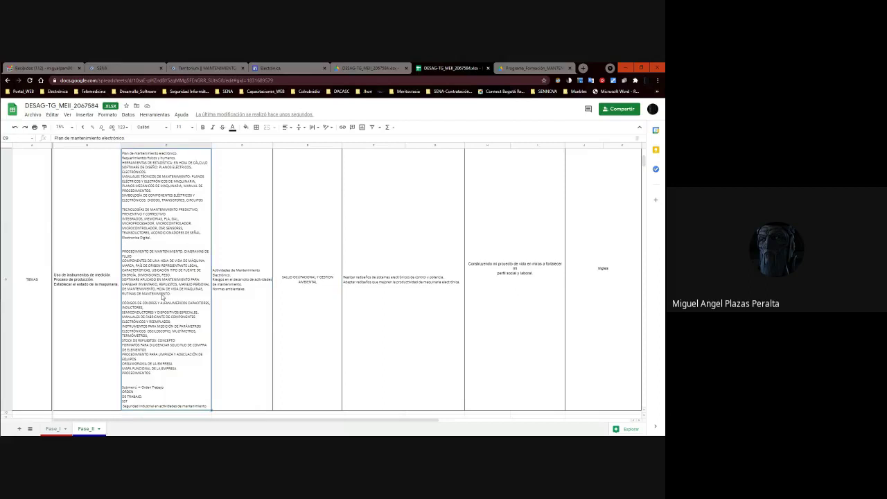
pyautogui.scroll(3, 165, 295)
pyautogui.scroll(-3, 168, 293)
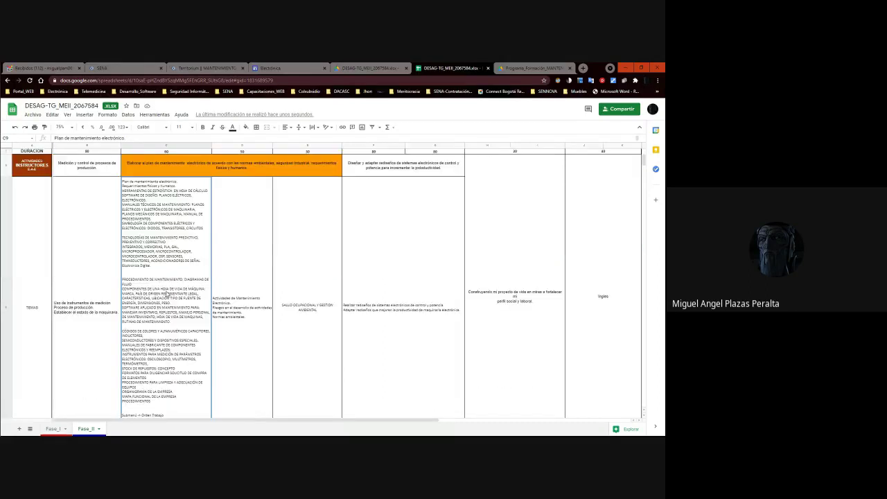
pyautogui.click(166, 296)
pyautogui.click(166, 297)
pyautogui.scroll(3, 167, 298)
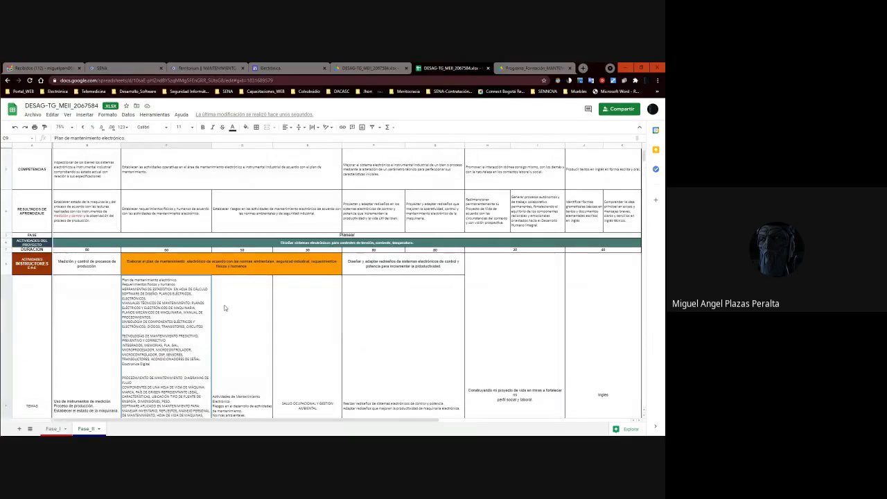
pyautogui.scroll(-3, 186, 323)
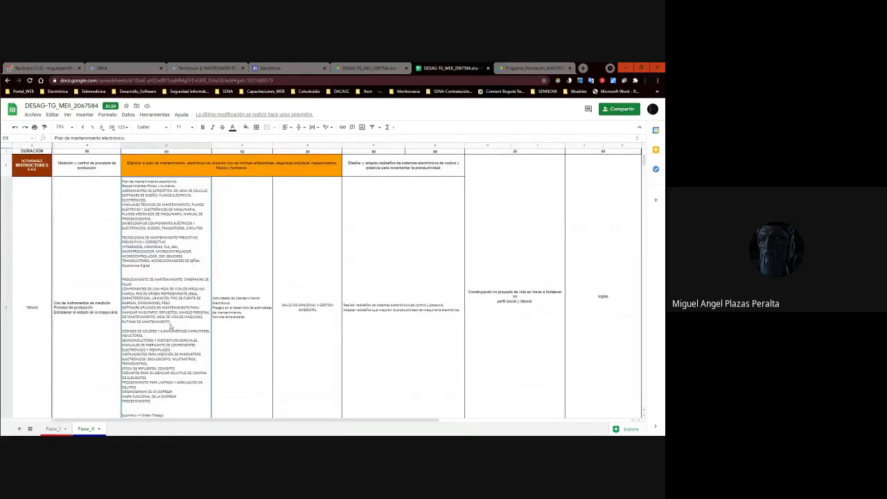
# Copy C9's full topic list and paste it into D9 beneath D9's existing text.
pyautogui.doubleClick(170, 323)
pyautogui.hotkey('ctrl', 'a')
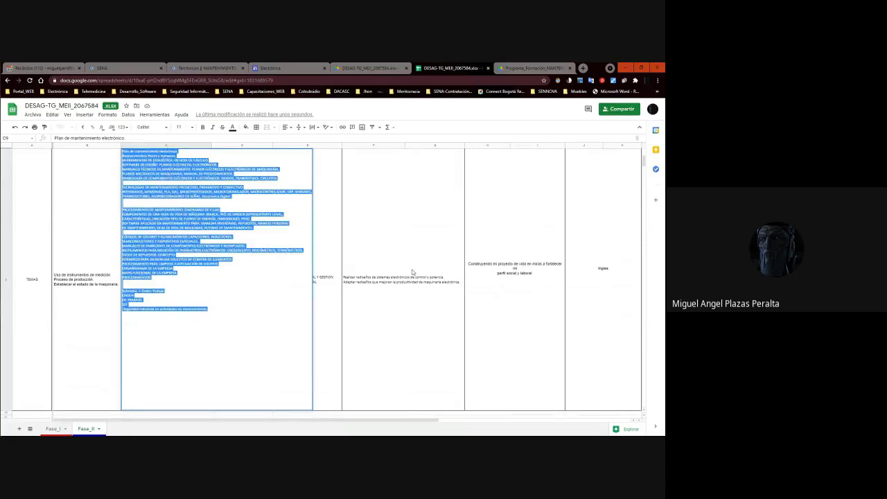
pyautogui.press('Tab')
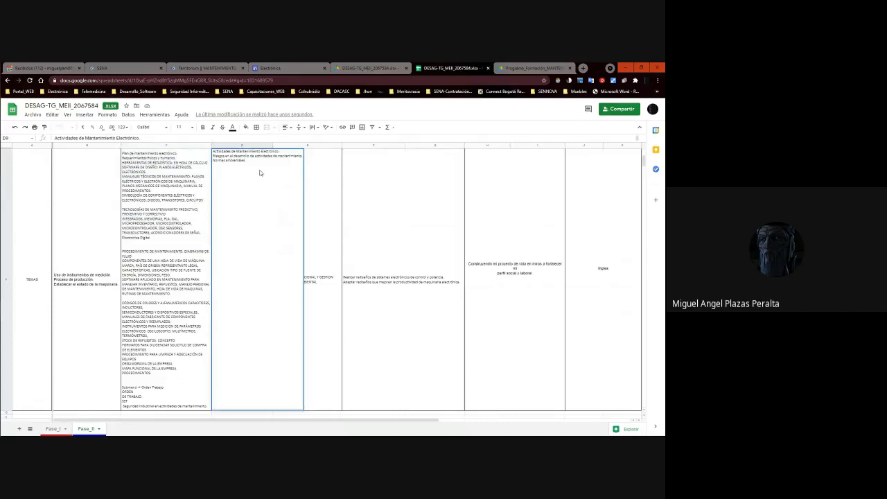
pyautogui.doubleClick(260, 172)
pyautogui.hotkey('ctrl', 'v')
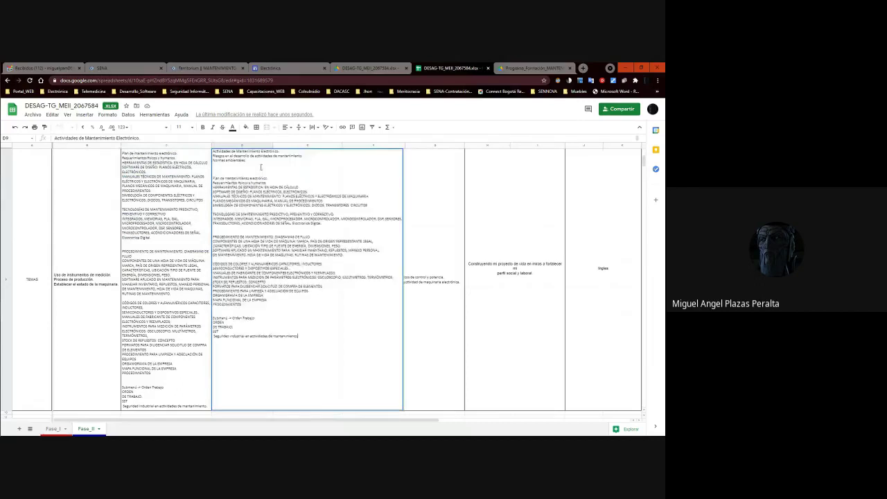
pyautogui.press('Tab')
pyautogui.press('Tab')
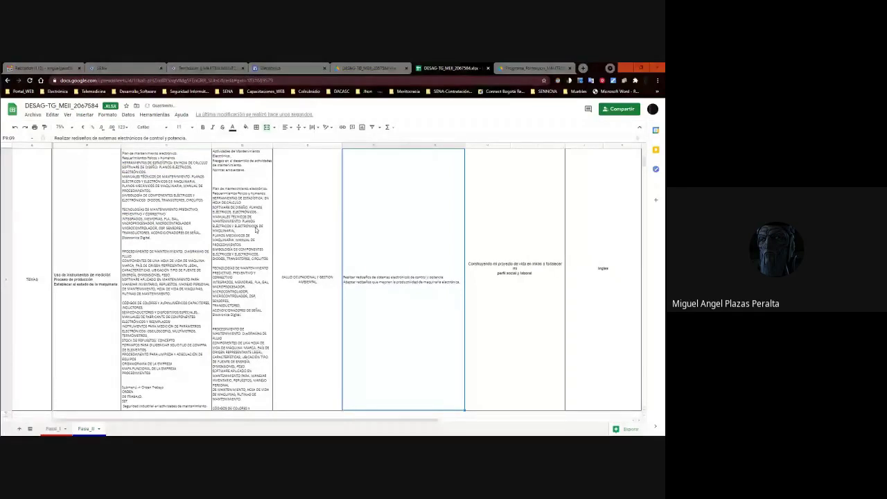
pyautogui.scroll(3, 186, 250)
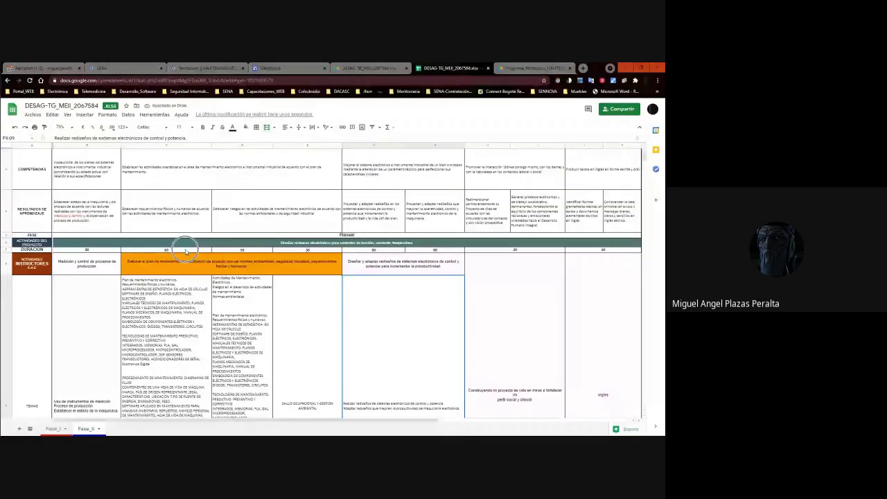
pyautogui.scroll(-3, 186, 250)
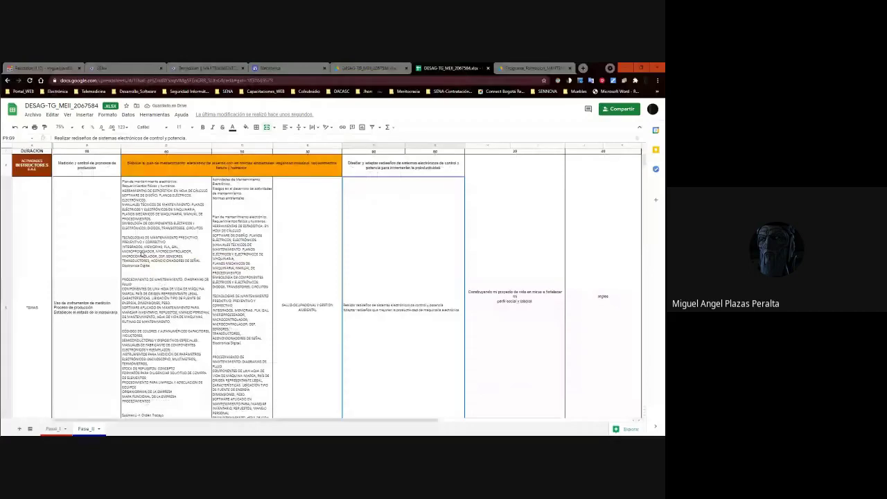
# Trim C9 down to the single line 'Electrónica Digital.'.
pyautogui.doubleClick(142, 254)
pyautogui.moveTo(201, 196); pyautogui.dragTo(118, 150)
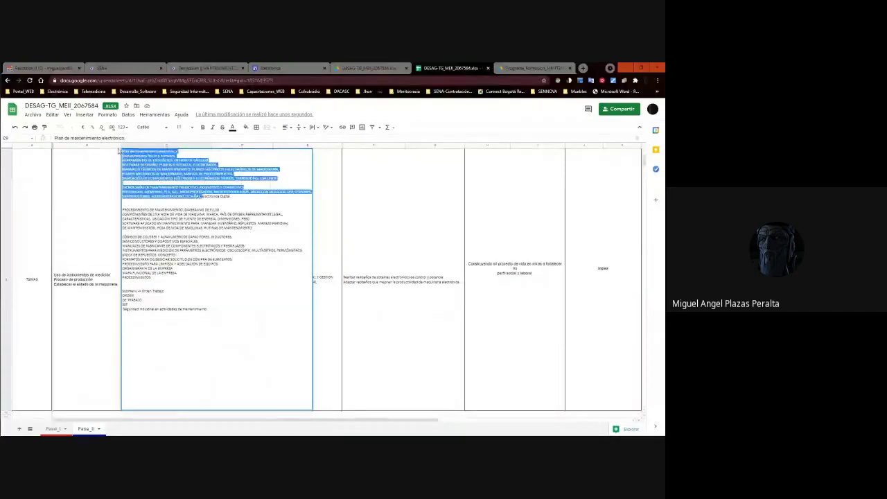
pyautogui.press('BackSpace')
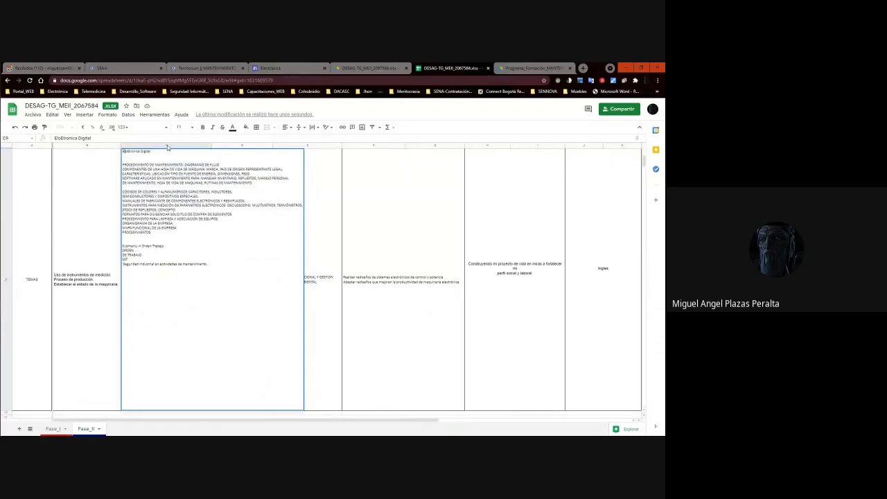
pyautogui.write('ec')
pyautogui.press('Delete')
pyautogui.press('Delete')
pyautogui.write('tr')
pyautogui.hotkey('ctrl', 'z')
pyautogui.moveTo(123, 165); pyautogui.dragTo(227, 274)
pyautogui.hotkey('ctrl', 'x')
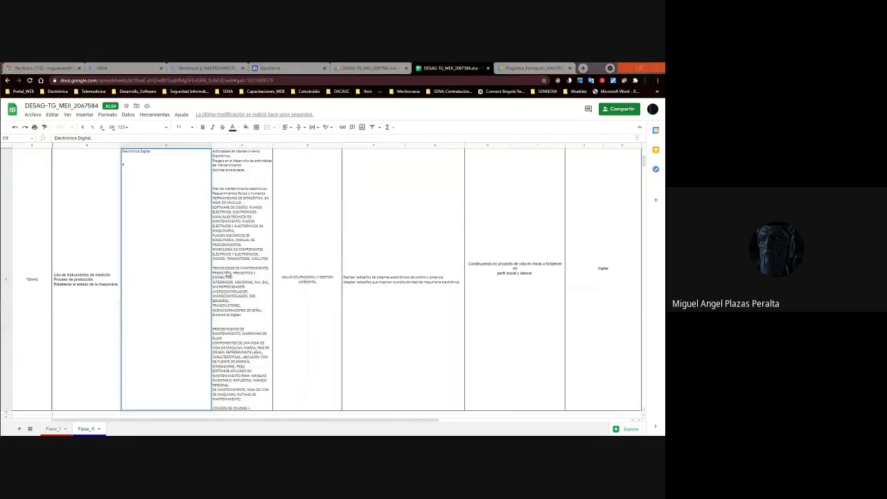
pyautogui.hotkey('alt', 'Tab')
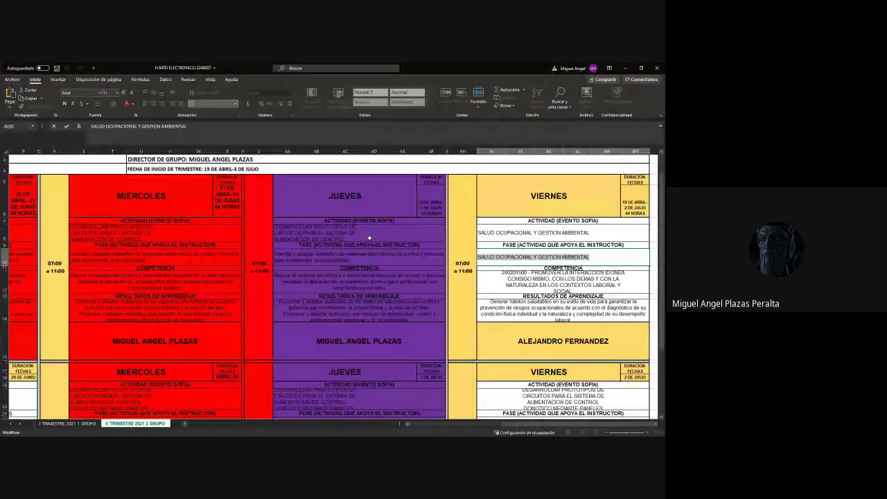
# Review the competency texts in cells AA12 and AA10 of the Excel schedule.
pyautogui.hscroll(-5, 369, 237)
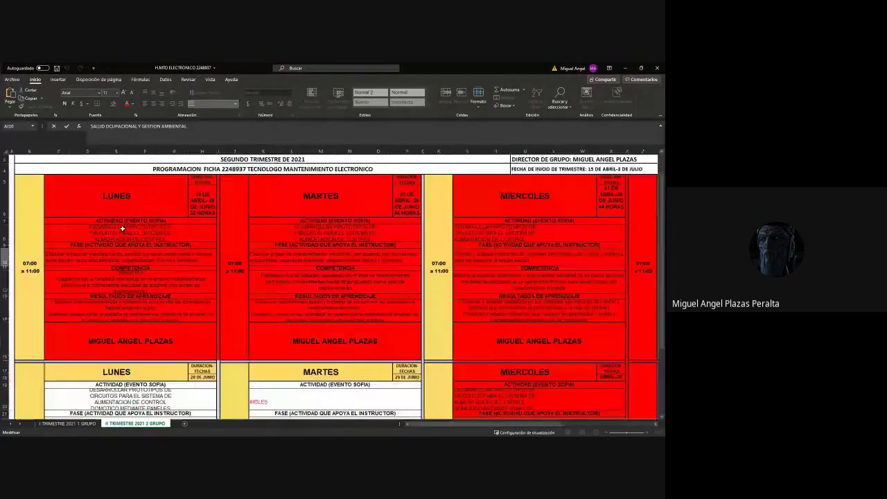
pyautogui.moveTo(496, 425); pyautogui.dragTo(559, 425)
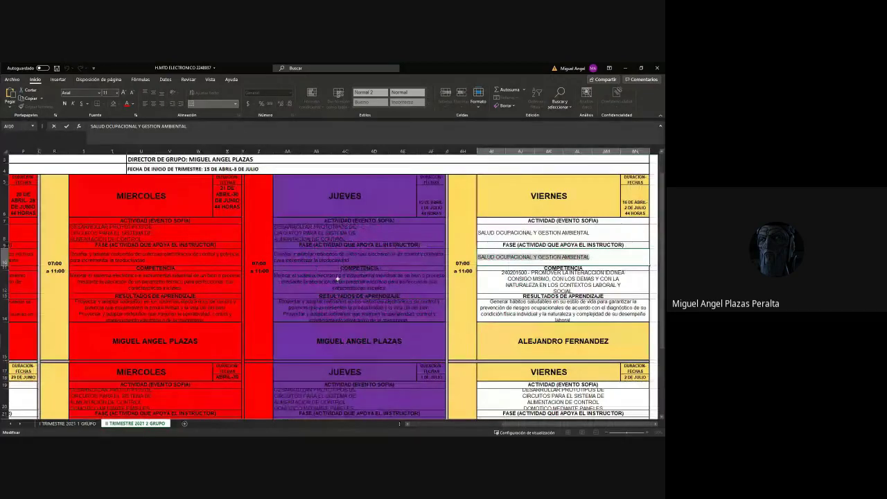
pyautogui.click(338, 281)
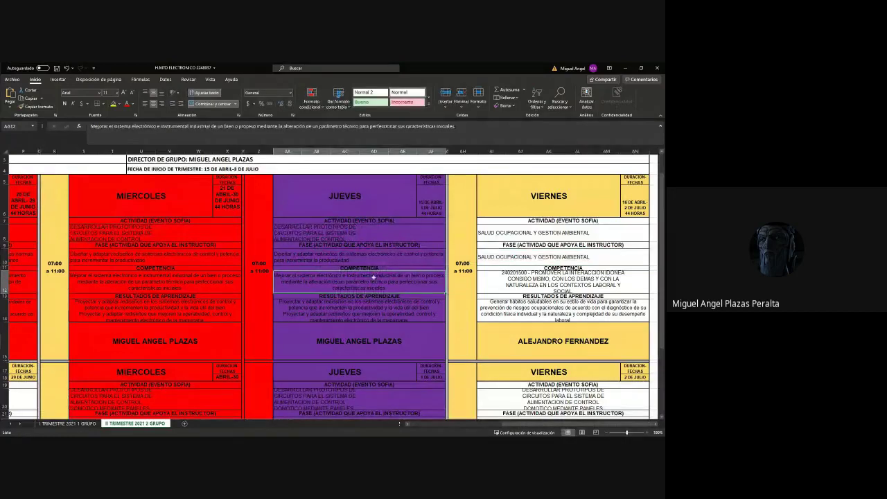
pyautogui.click(386, 255)
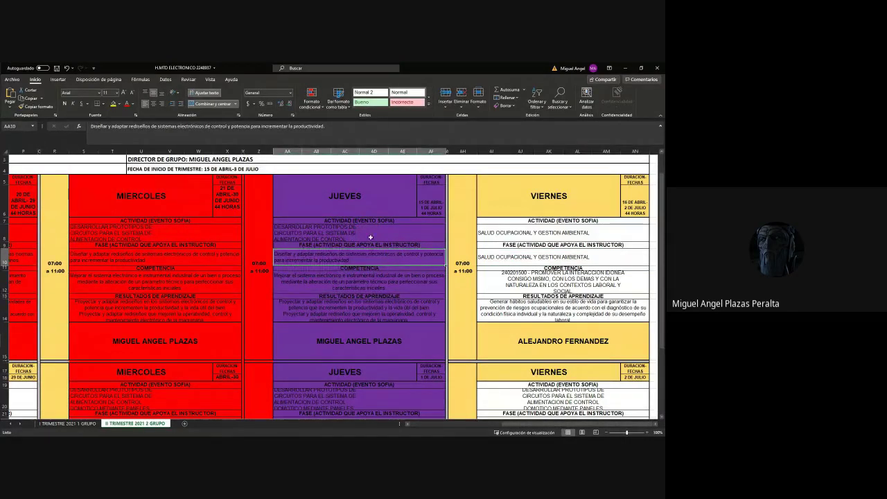
pyautogui.scroll(-5, 380, 300)
pyautogui.scroll(5, 380, 303)
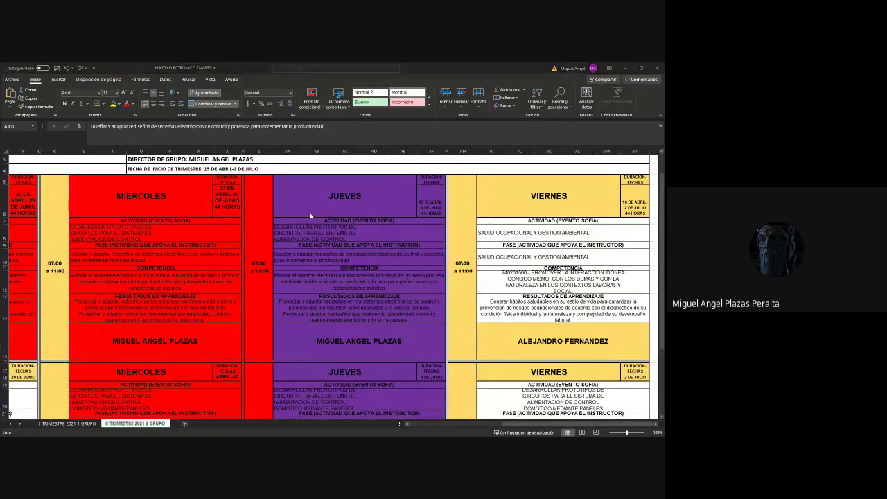
# Check B6's Monday entry in the other workbook, then minimize both Excel windows.
pyautogui.hotkey('alt', 'Tab')
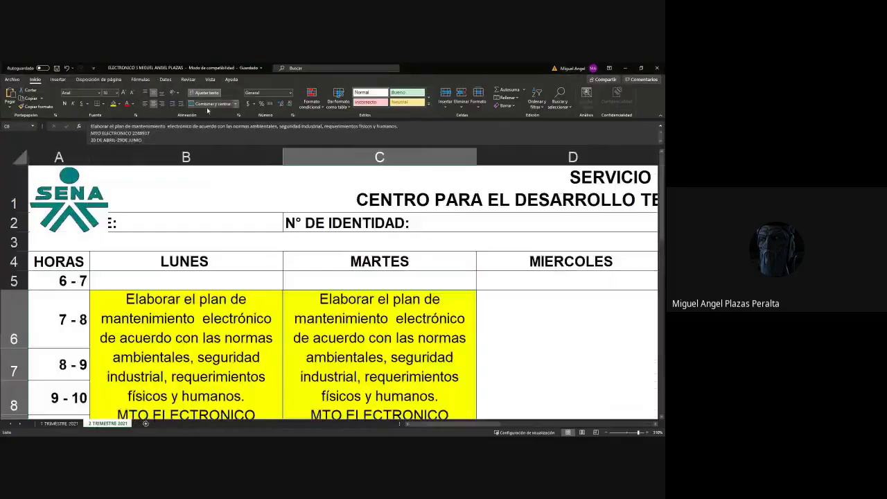
pyautogui.doubleClick(208, 313)
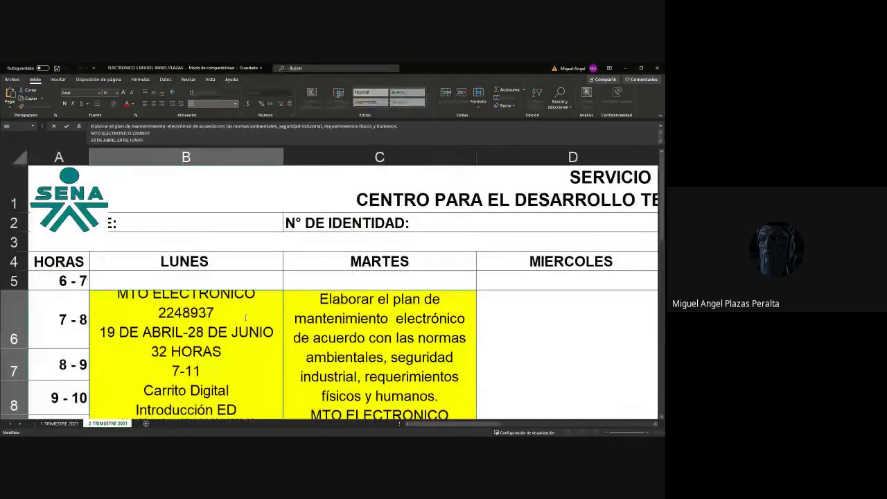
pyautogui.click(625, 68)
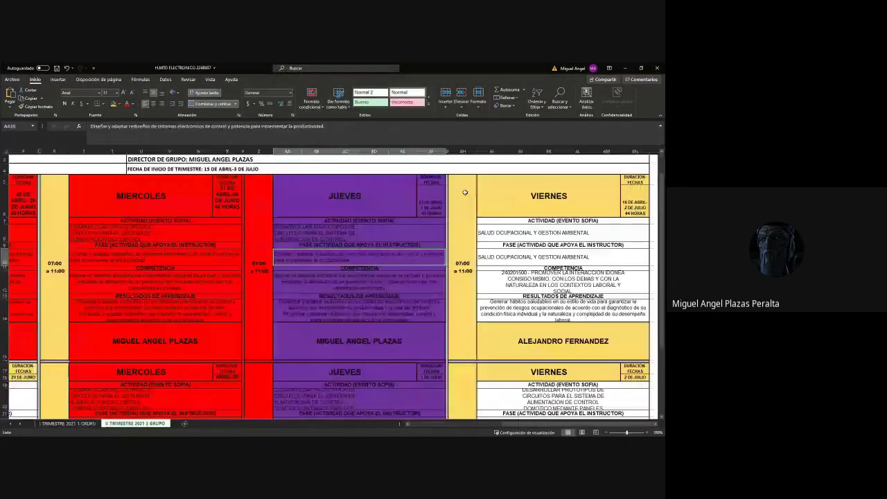
pyautogui.click(626, 69)
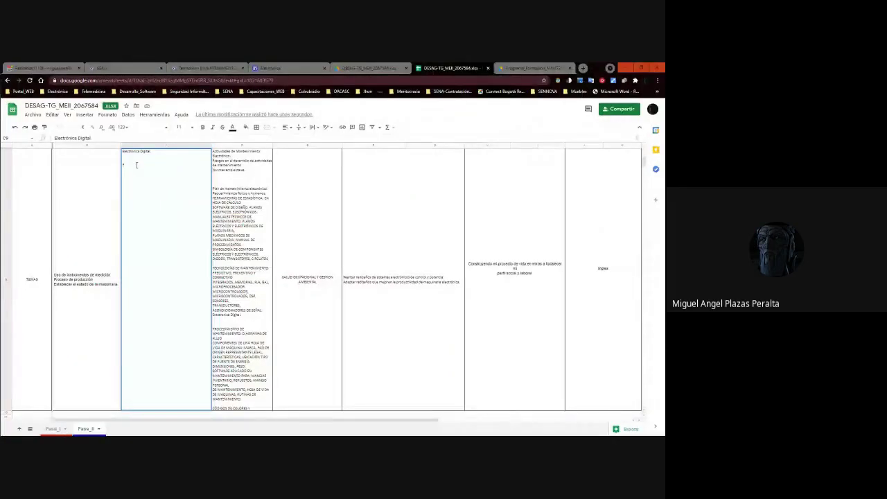
# Add the line 'Plan de Mantenimiento' to C9's topic list.
pyautogui.write('lan de Mantenimien')
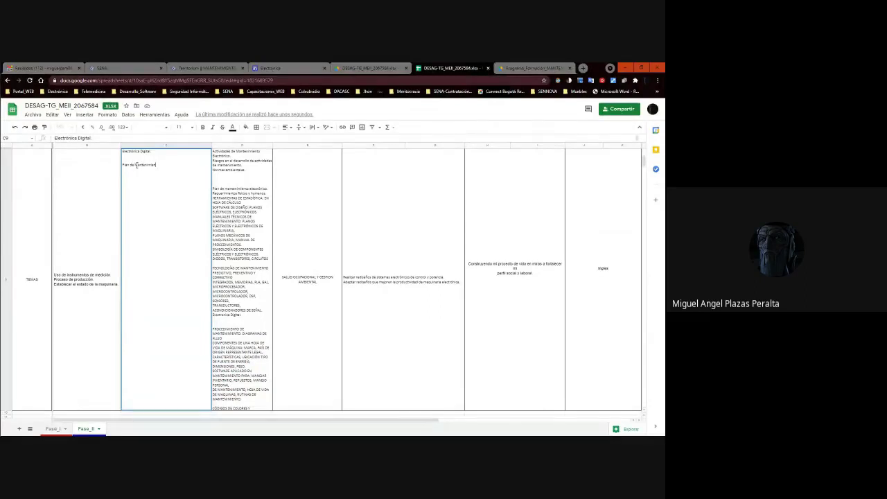
pyautogui.write('to')
pyautogui.press('Return')
pyautogui.click(173, 240)
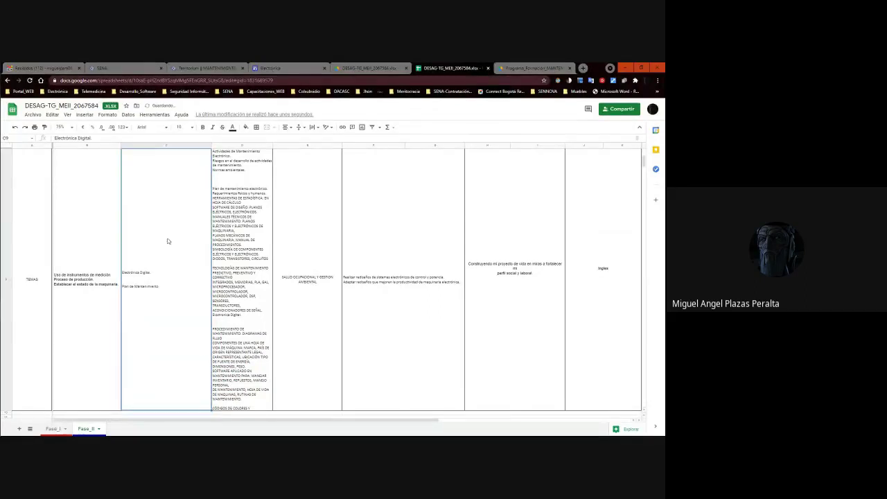
pyautogui.scroll(3, 188, 217)
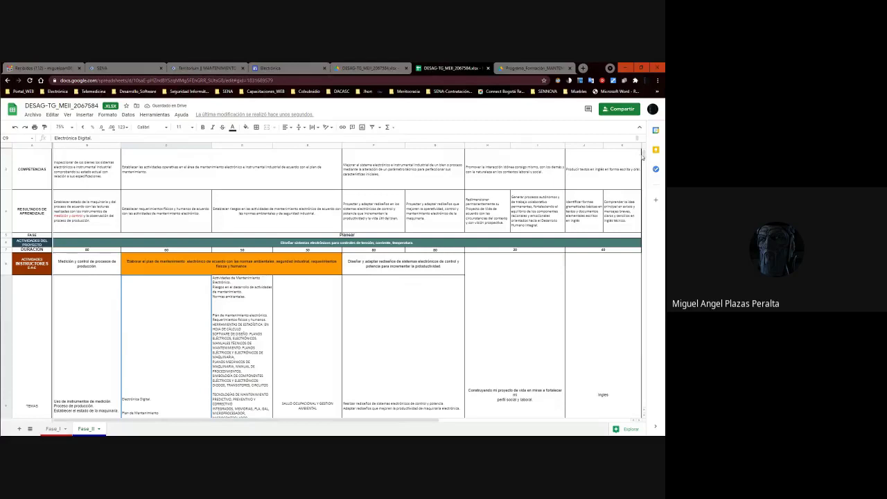
pyautogui.click(636, 161)
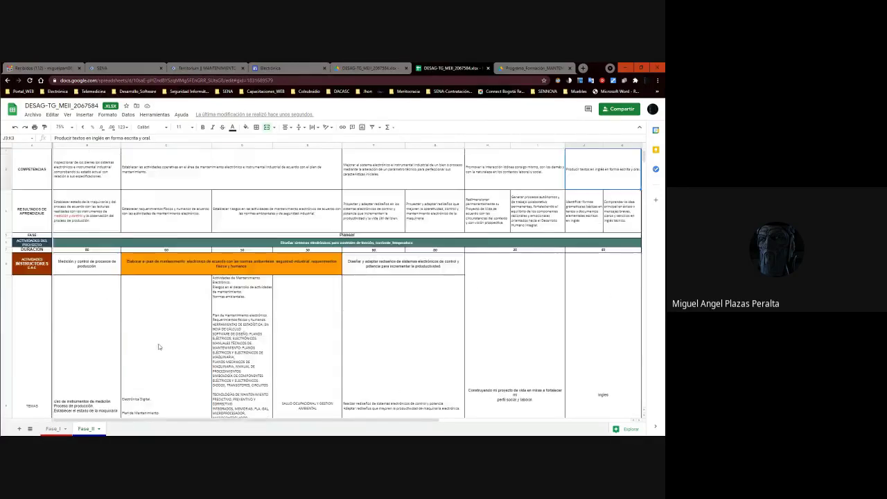
pyautogui.scroll(-3, 158, 347)
pyautogui.click(152, 304)
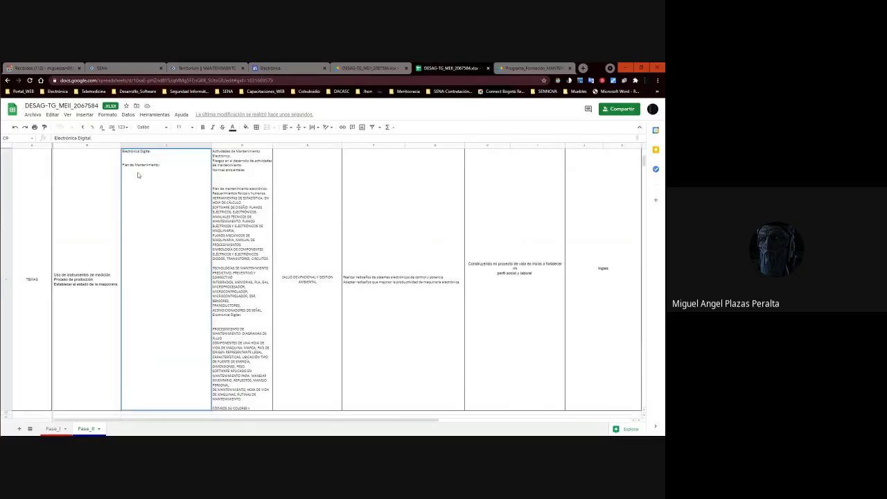
pyautogui.doubleClick(167, 162)
pyautogui.click(164, 164)
pyautogui.press('Return')
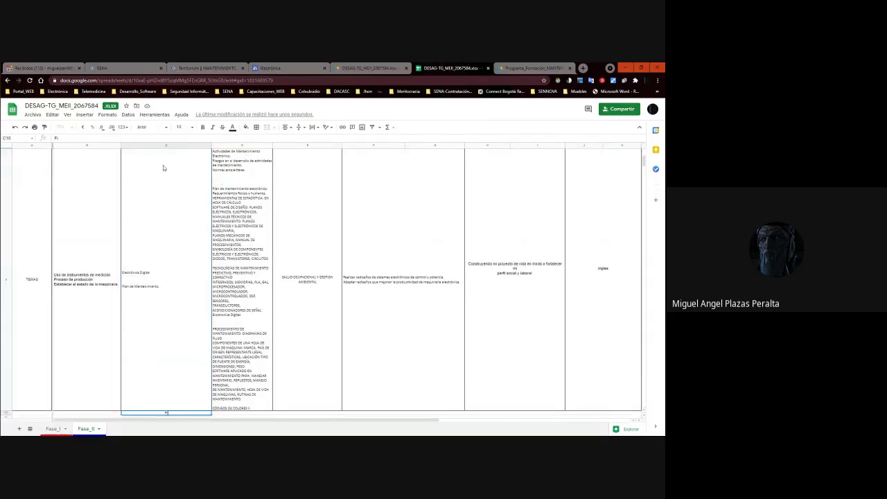
pyautogui.click(268, 266)
# Add 'Ficha Tecnica' to C9 and move Electrónica Digital below the other lines.
pyautogui.doubleClick(156, 291)
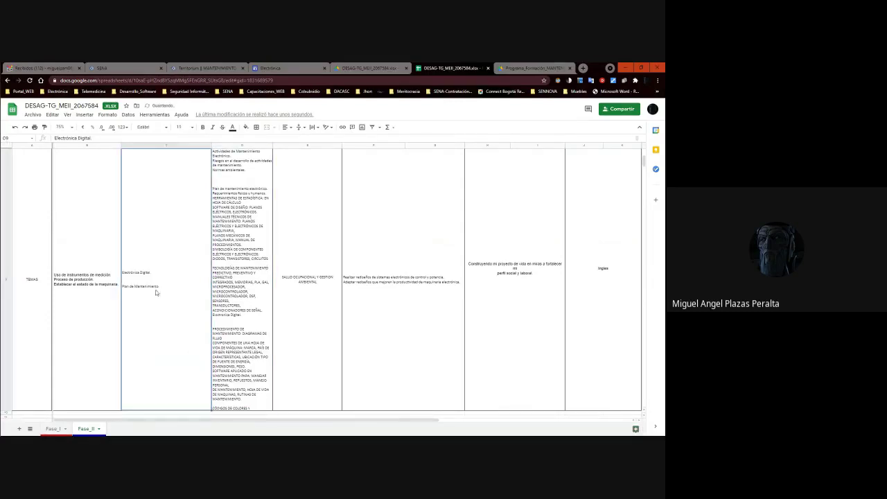
pyautogui.write('Ficha Tecnica interactiva')
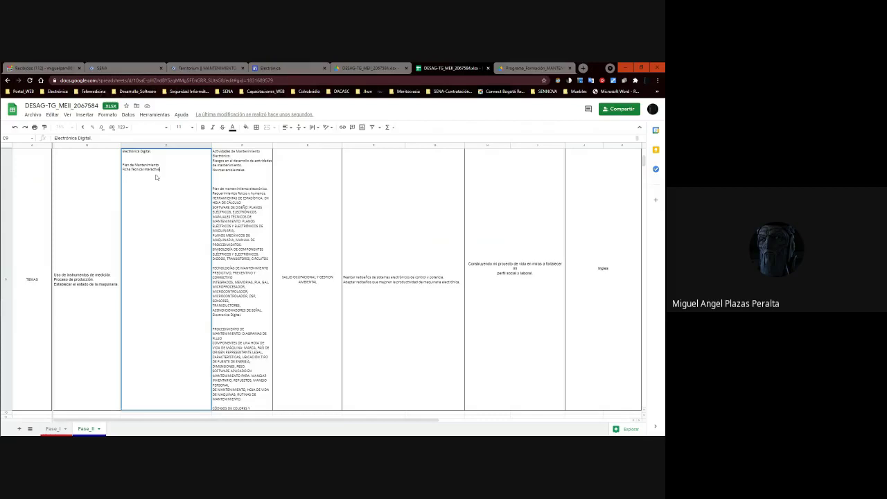
pyautogui.moveTo(158, 153); pyautogui.dragTo(124, 152)
pyautogui.press('BackSpace')
pyautogui.hotkey('ctrl', 'v')
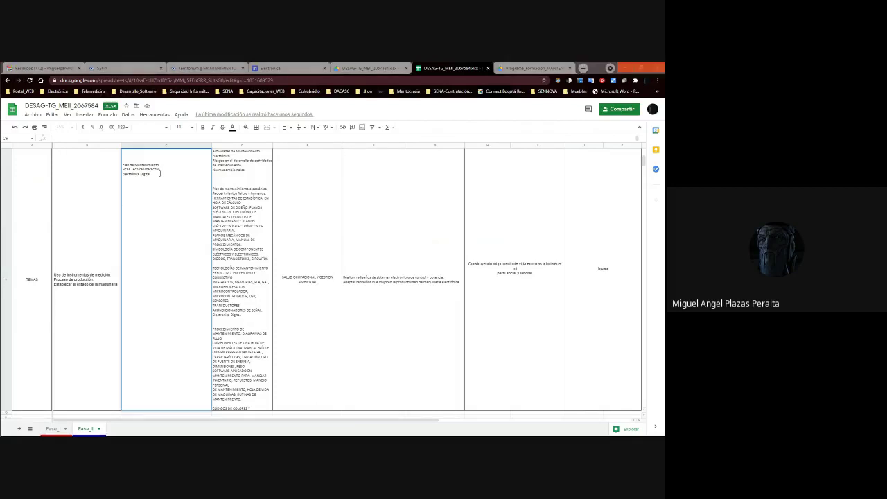
pyautogui.hotkey('alt', 'Tab')
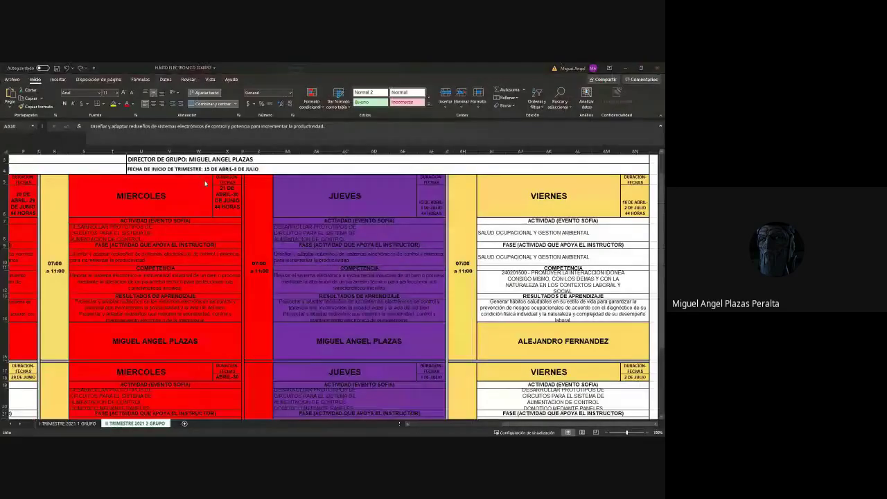
# Expand 'Introducción ED' to 'Introducción Electrónica Digital' in Excel's Monday cell B6.
pyautogui.scroll(10, 281, 252)
pyautogui.scroll(-5, 223, 263)
pyautogui.scroll(5, 223, 264)
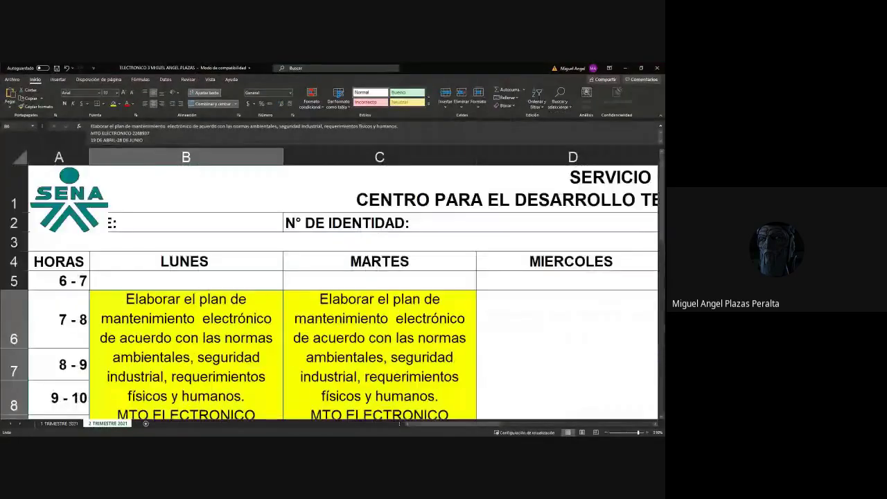
pyautogui.scroll(-3, 251, 346)
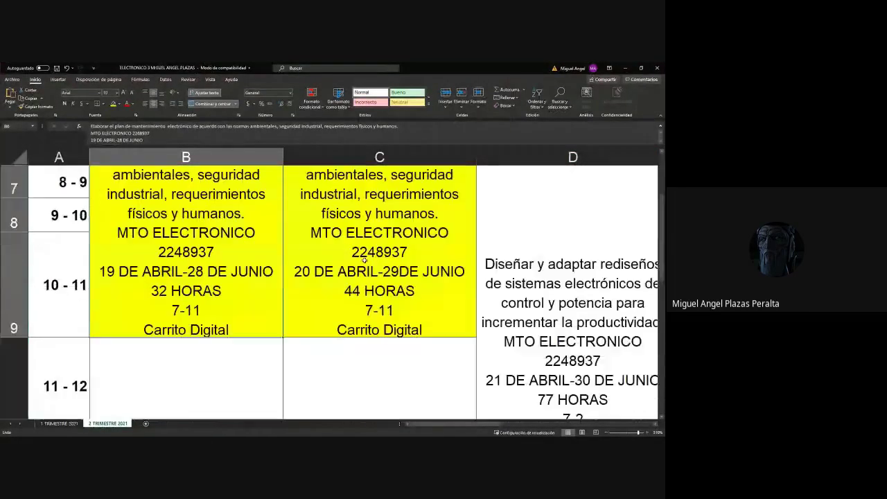
pyautogui.doubleClick(242, 336)
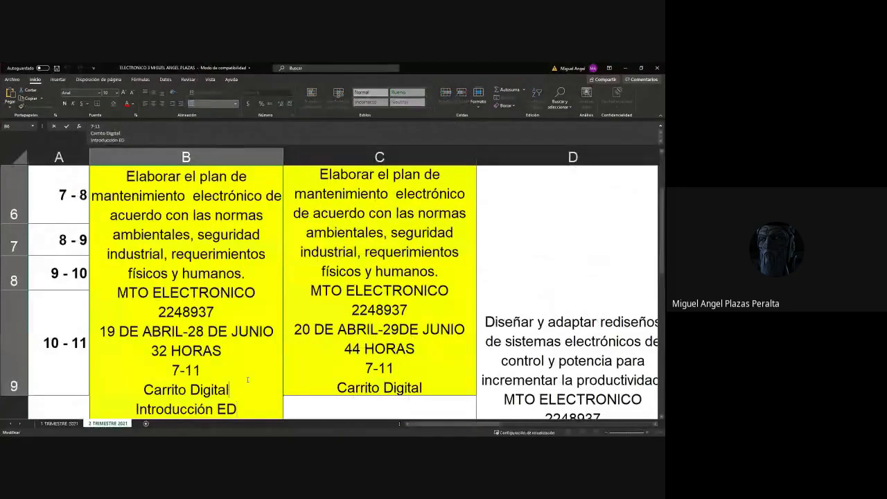
pyautogui.press('Down')
pyautogui.write('lectró')
pyautogui.write('nica')
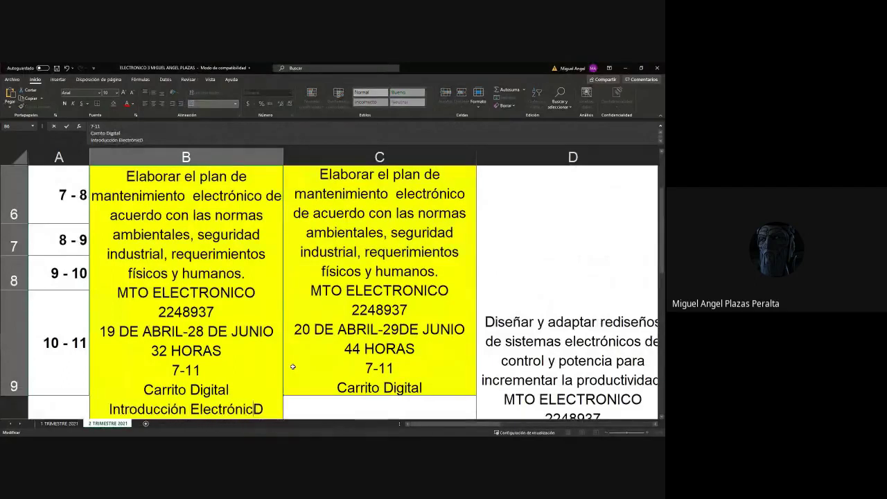
pyautogui.press('End')
pyautogui.write('igital')
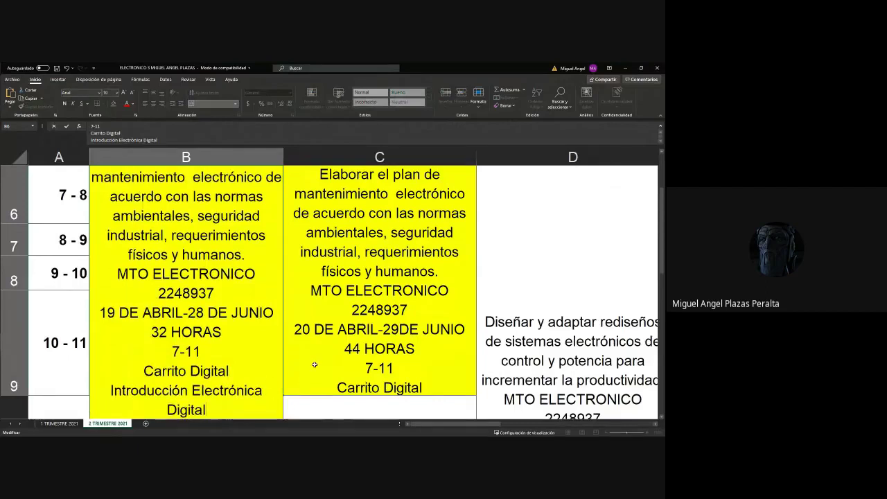
pyautogui.press('Up')
pyautogui.press('Up')
pyautogui.press('Up')
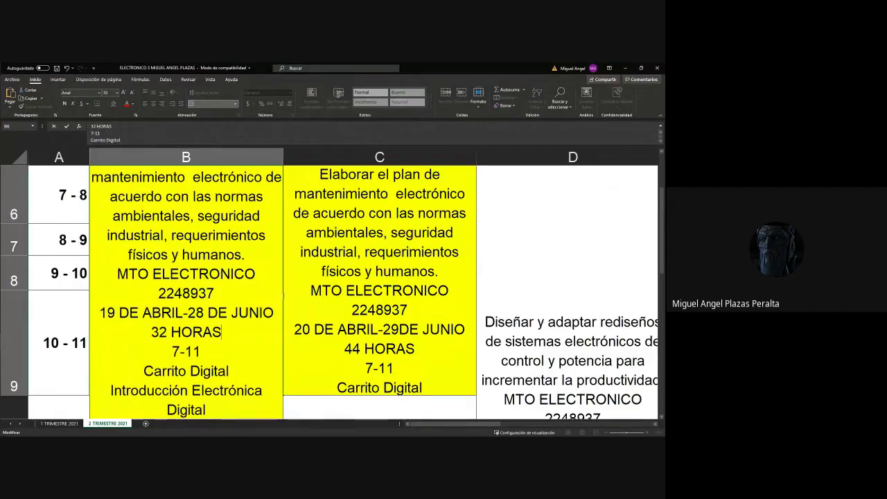
pyautogui.click(624, 70)
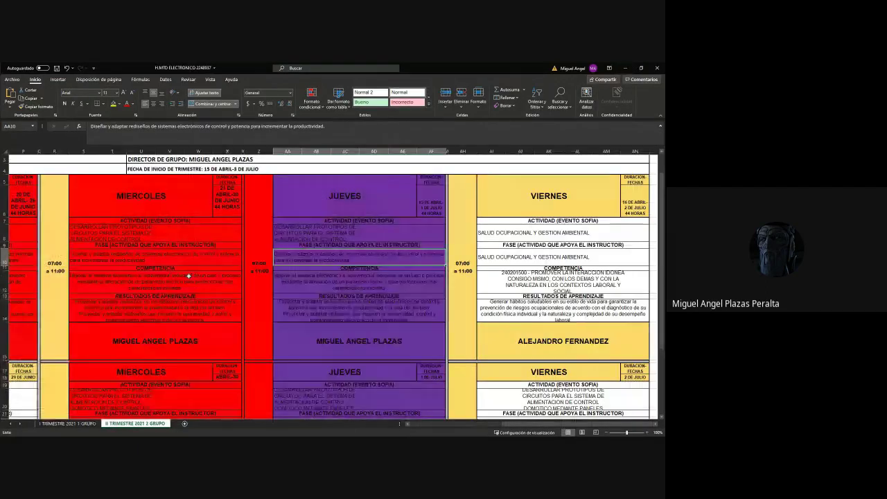
pyautogui.hotkey('alt', 'Tab')
# Inspect C9's Electrónica Digital line without changes, then go to the Electrónica Sites page.
pyautogui.click(97, 291)
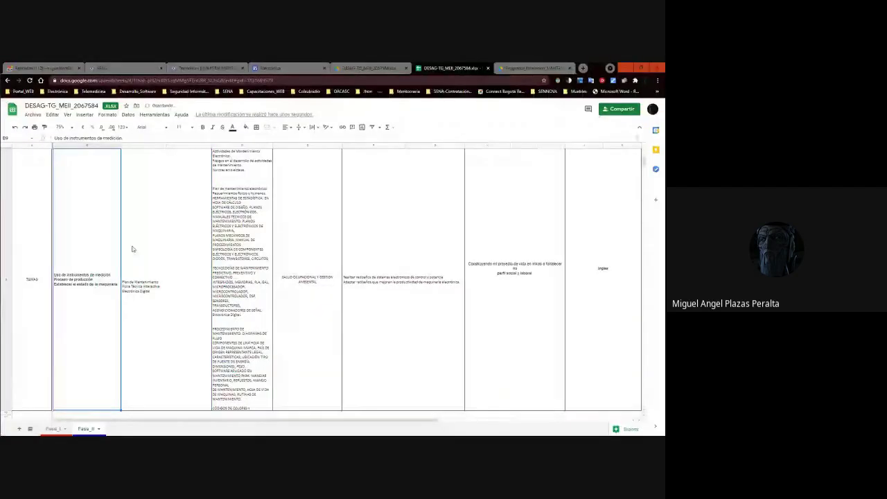
pyautogui.click(176, 286)
pyautogui.doubleClick(176, 275)
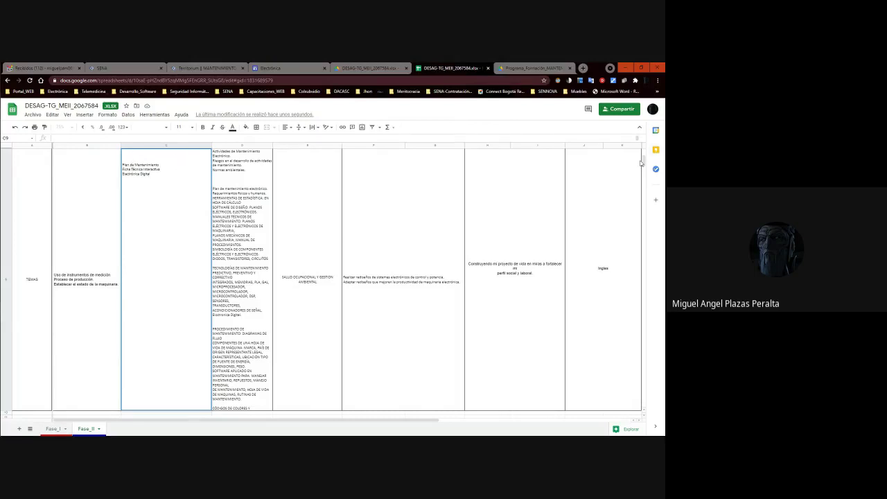
pyautogui.click(142, 163)
pyautogui.click(158, 164)
pyautogui.moveTo(151, 173); pyautogui.dragTo(103, 172)
pyautogui.click(268, 195)
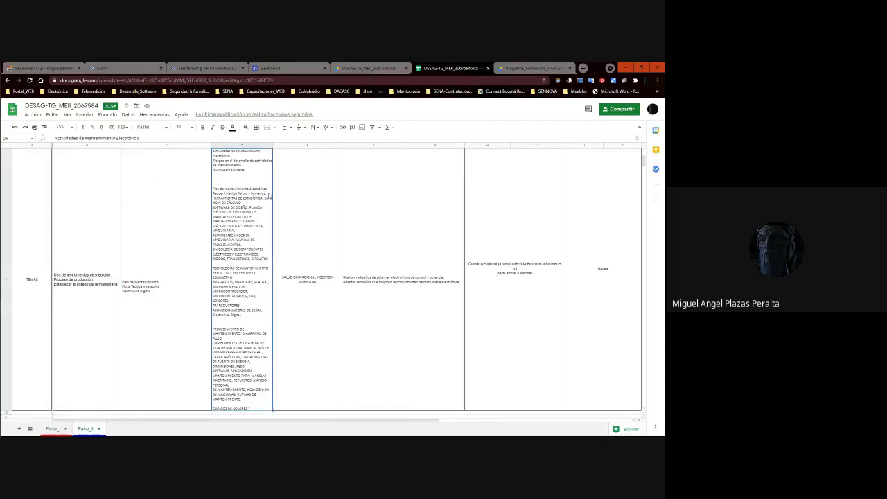
pyautogui.scroll(5, 269, 195)
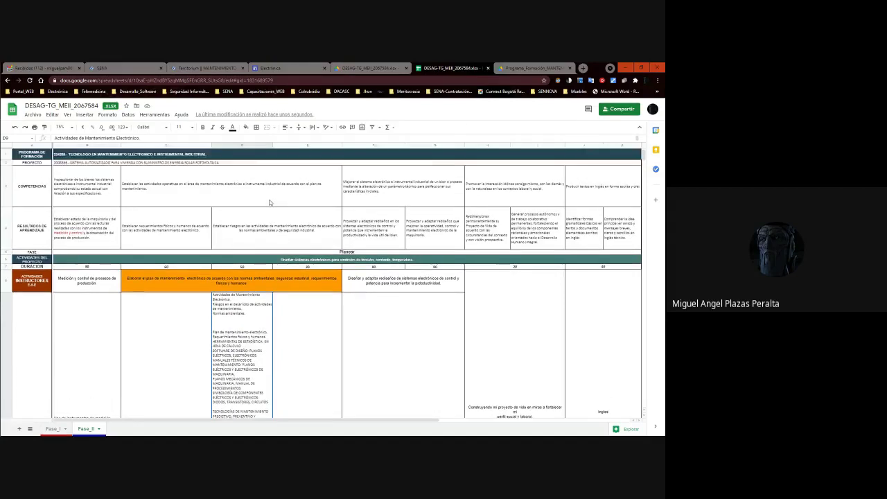
pyautogui.click(277, 68)
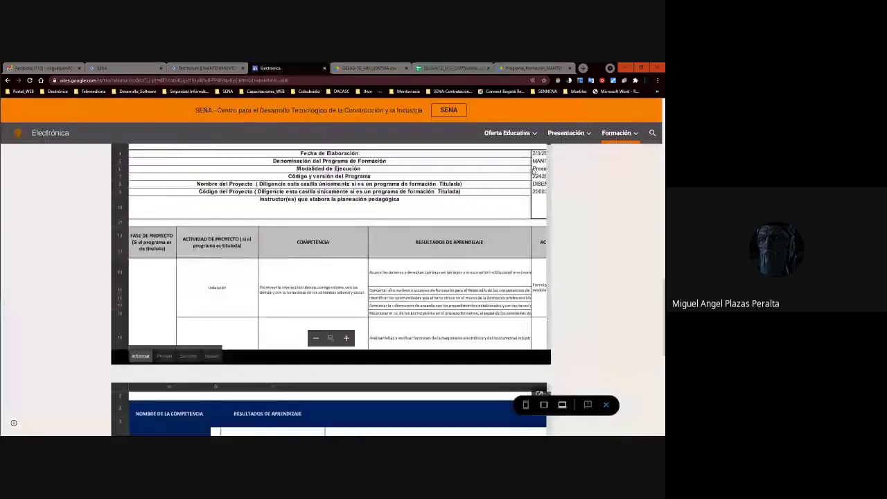
# Scroll the Electrónica page, then view Fase_II in the DESAG-TG_MEII_2067584.xlsx Drive preview.
pyautogui.scroll(-5, 331, 291)
pyautogui.scroll(10, 354, 251)
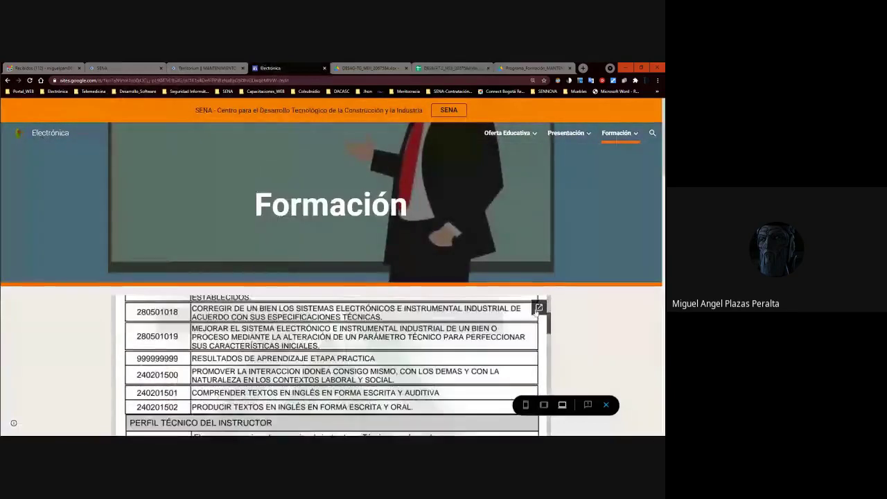
pyautogui.scroll(-10, 538, 310)
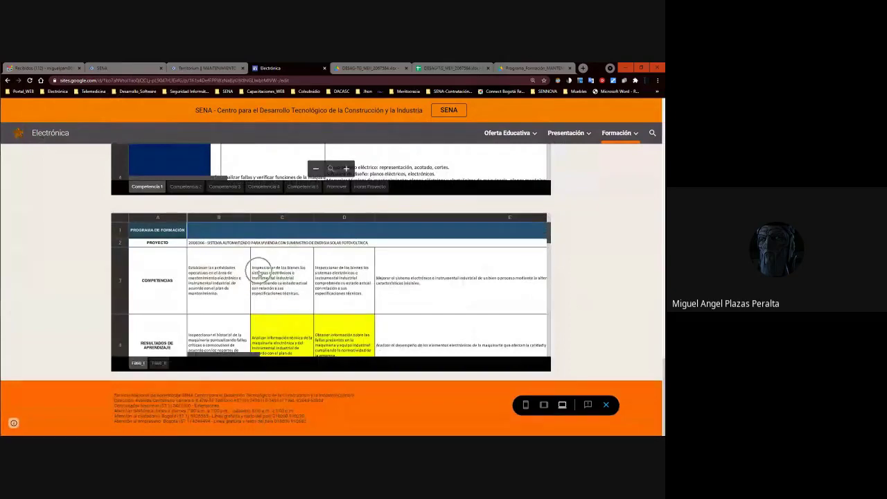
pyautogui.click(368, 67)
pyautogui.scroll(-3, 311, 250)
pyautogui.click(54, 426)
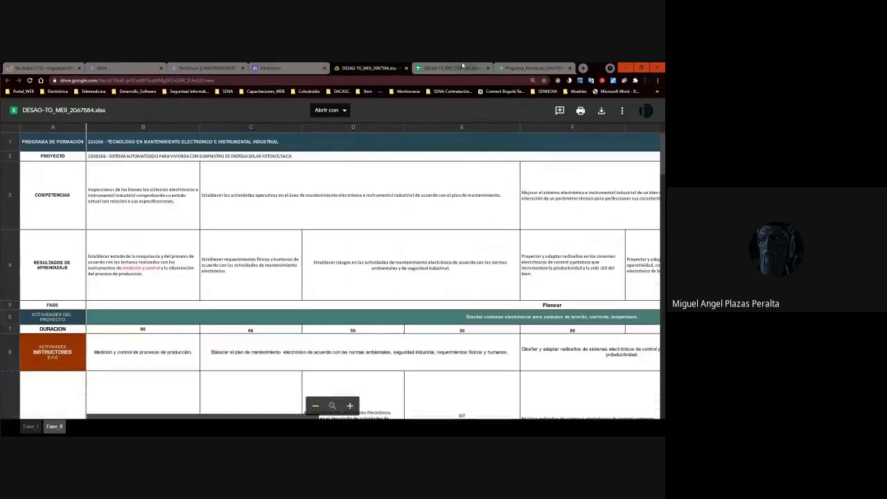
# Review the Fase_II TEMAS row in the Sheets editor, then return to Excel.
pyautogui.click(463, 66)
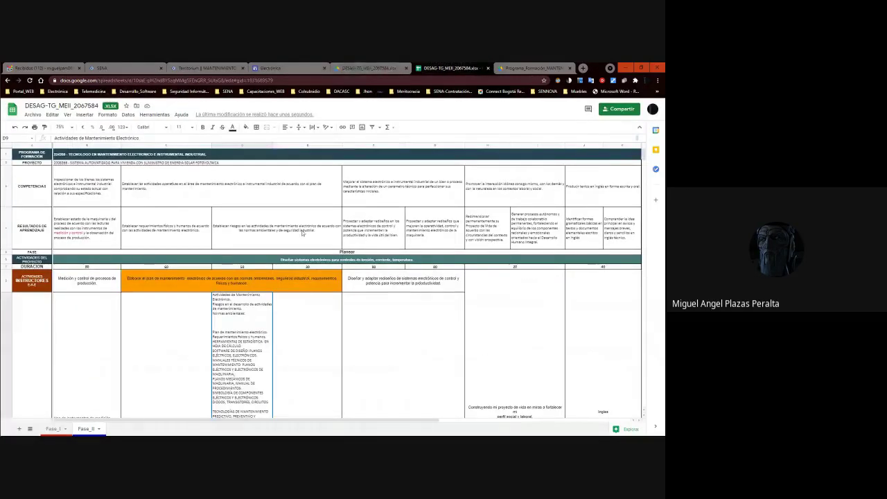
pyautogui.scroll(-3, 316, 329)
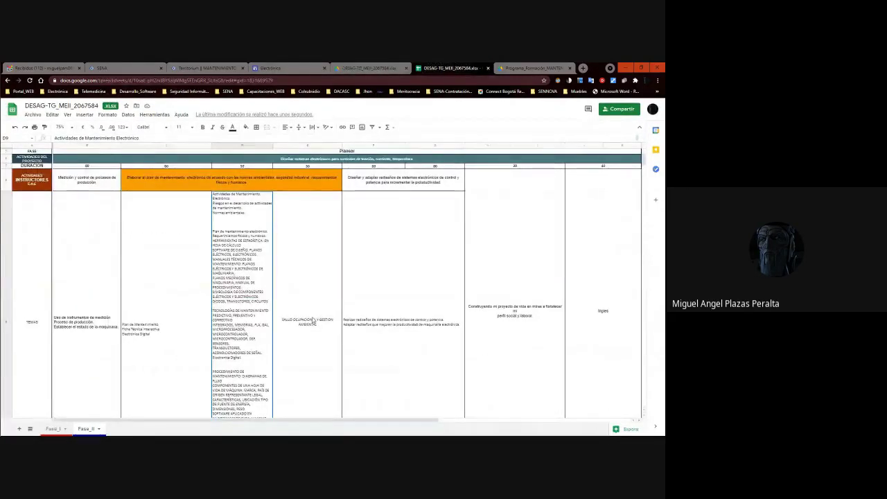
pyautogui.scroll(3, 313, 321)
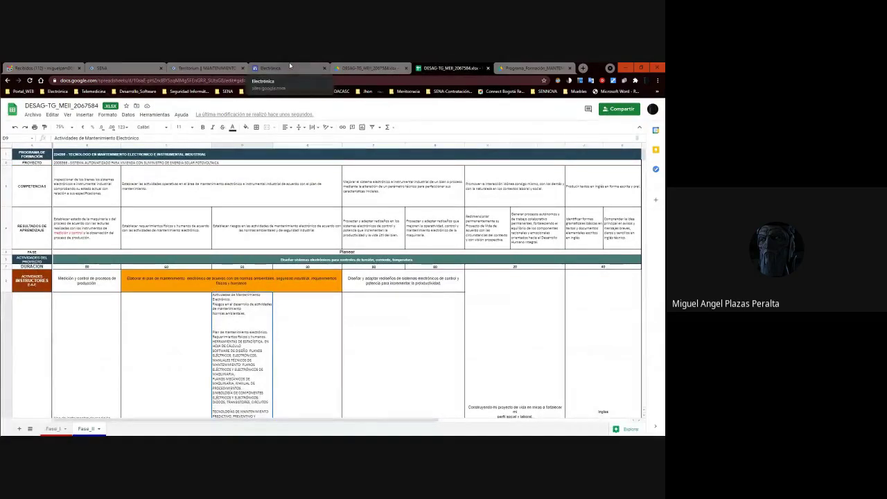
pyautogui.hotkey('alt', 'Tab')
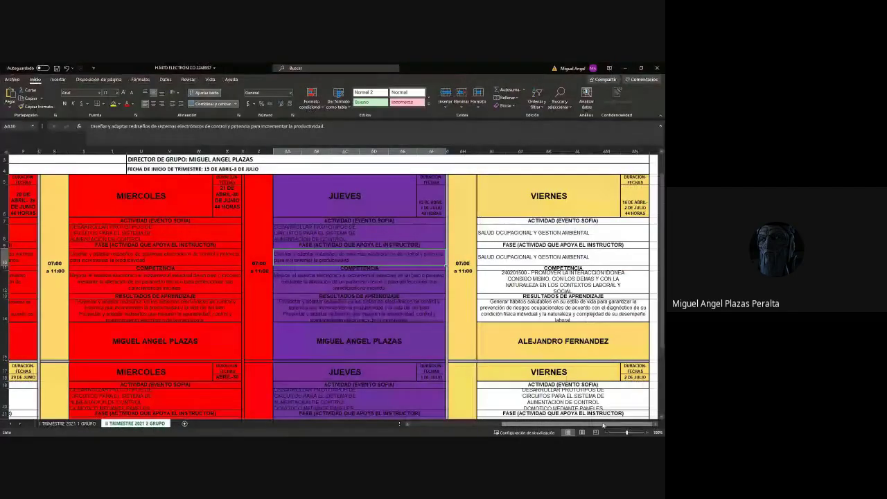
# Zoom out on the group schedule and adjust the weekly timetable workbook's zoom.
pyautogui.click(607, 432)
pyautogui.click(607, 432)
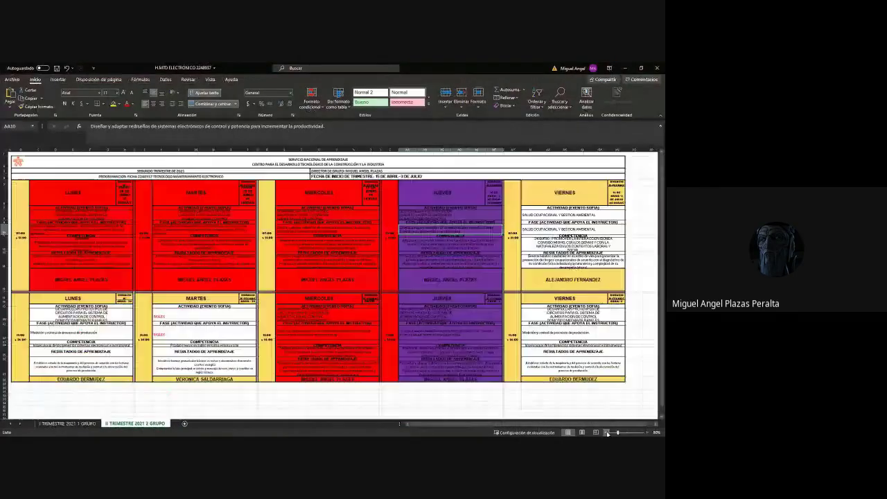
pyautogui.click(607, 433)
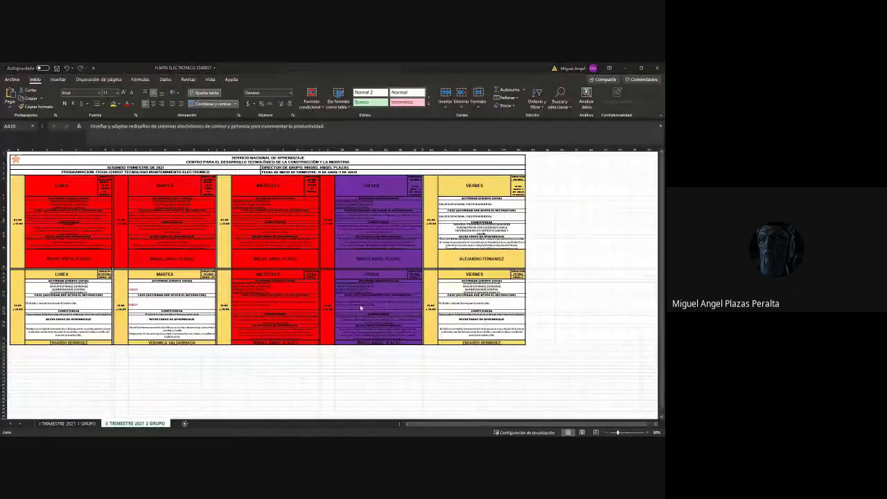
pyautogui.hotkey('alt', 'Tab')
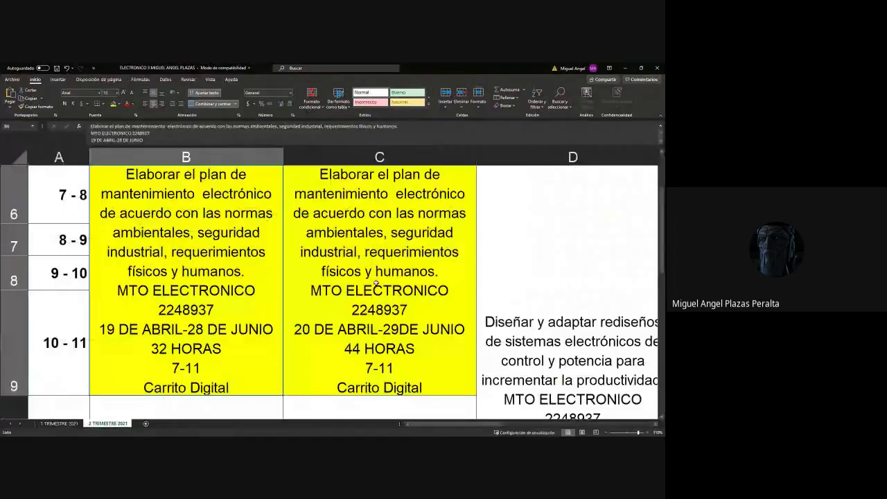
pyautogui.click(605, 432)
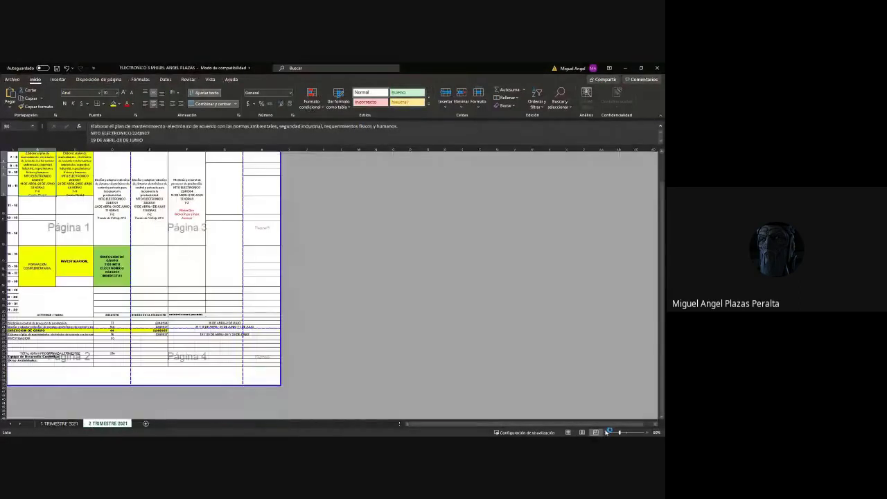
pyautogui.click(647, 433)
pyautogui.click(647, 432)
pyautogui.click(647, 433)
pyautogui.click(647, 433)
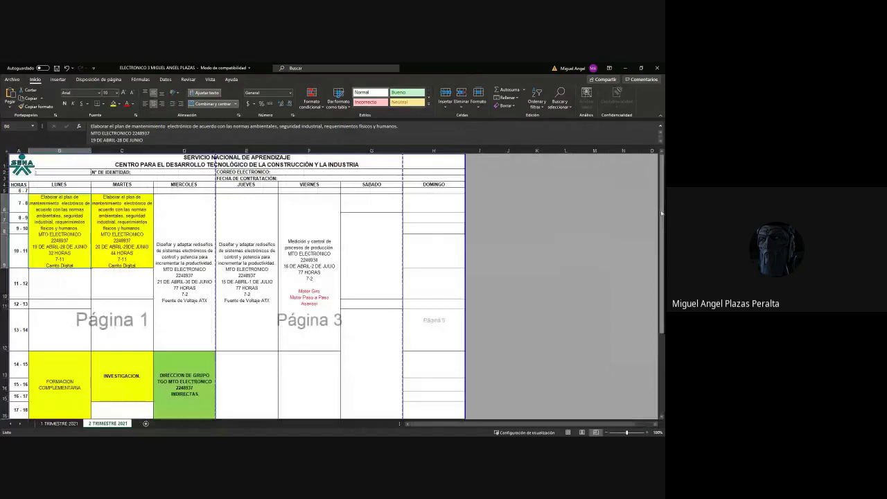
# Scroll to the DURACIÓN summary and inspect D26's 76-hour maintenance-plan value.
pyautogui.scroll(-4, 658, 209)
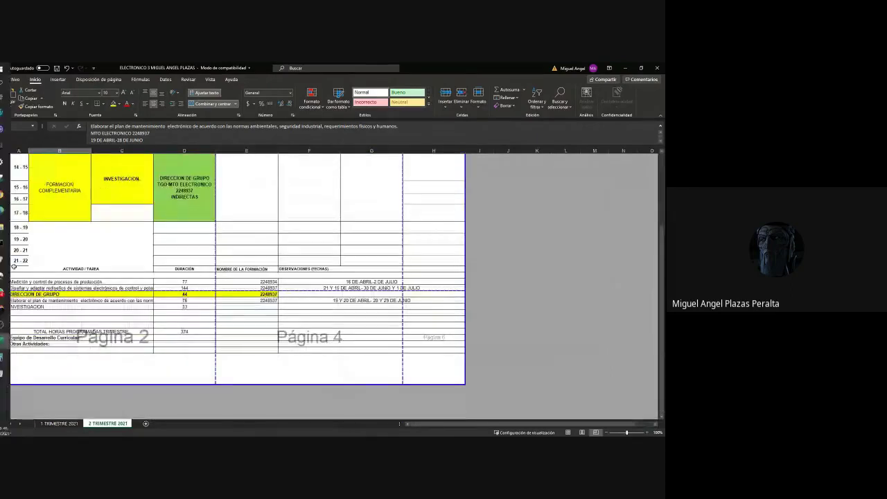
pyautogui.click(187, 301)
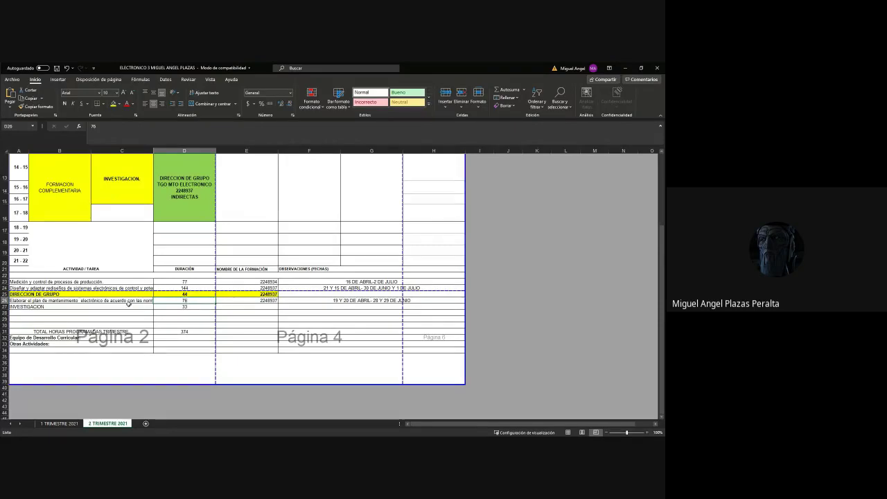
pyautogui.scroll(4, 127, 303)
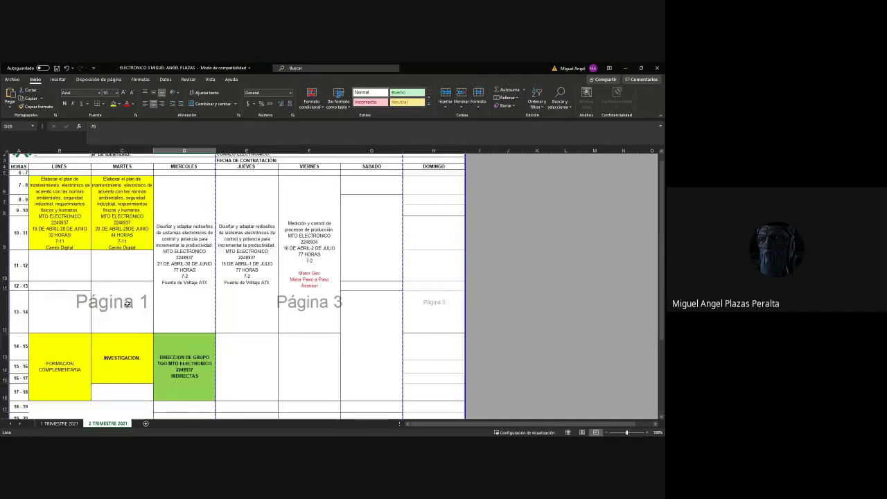
pyautogui.scroll(-6, 132, 300)
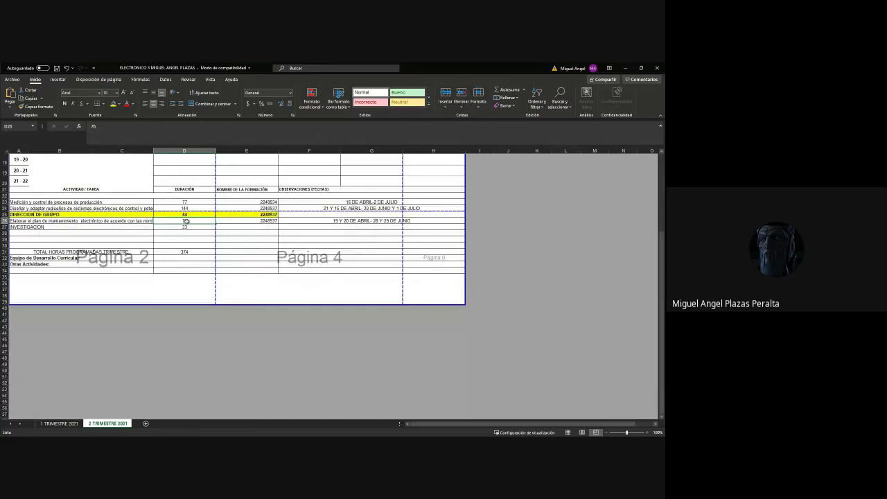
pyautogui.scroll(6, 196, 223)
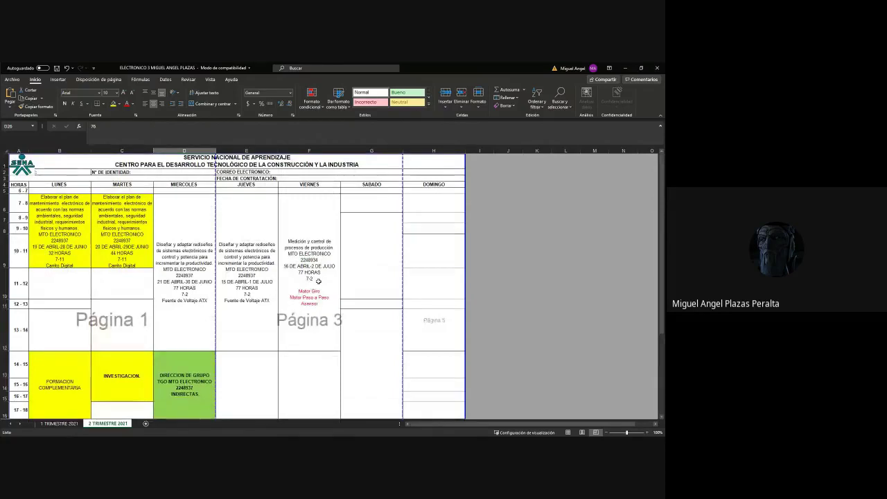
pyautogui.scroll(-5, 318, 281)
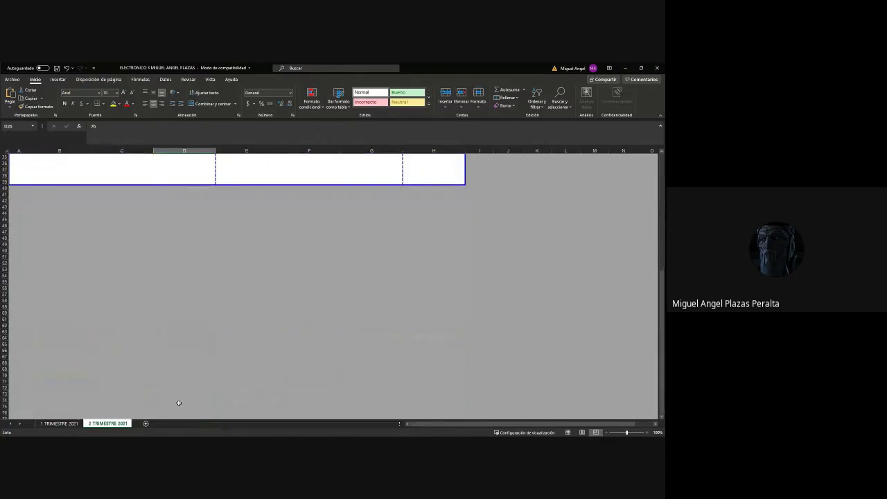
pyautogui.scroll(10, 167, 331)
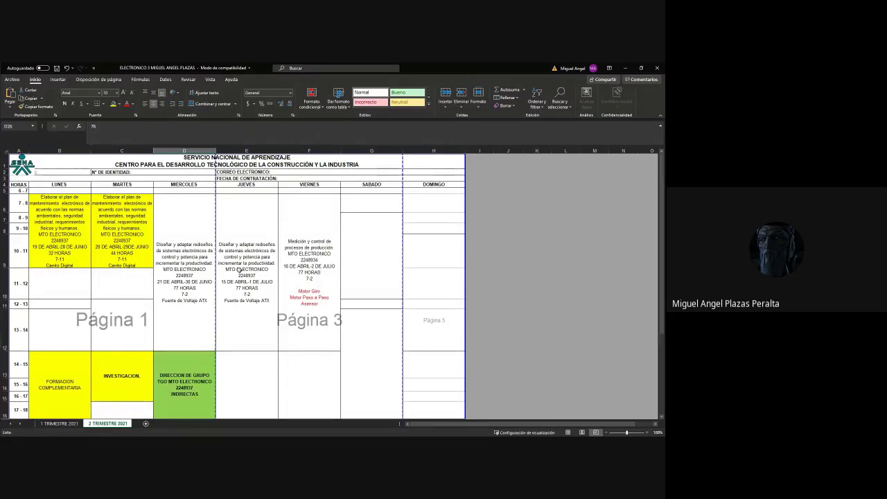
pyautogui.scroll(-6, 237, 269)
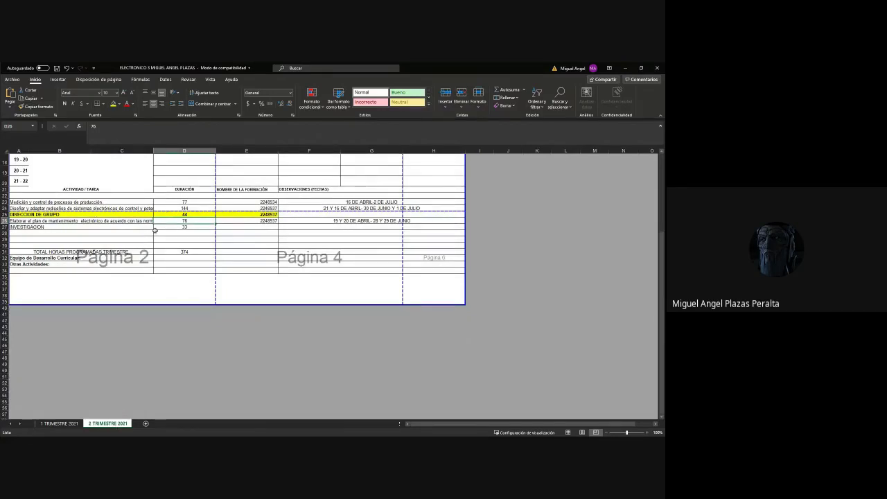
pyautogui.scroll(6, 155, 230)
pyautogui.scroll(-6, 55, 219)
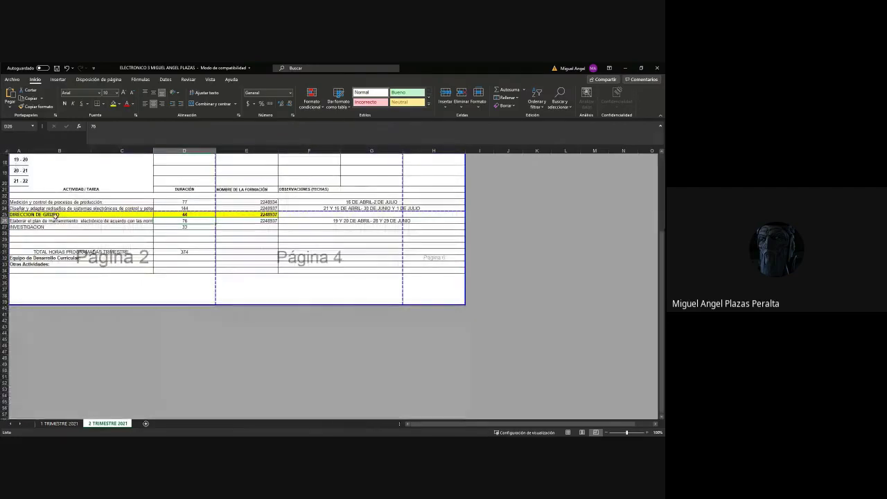
pyautogui.doubleClick(197, 221)
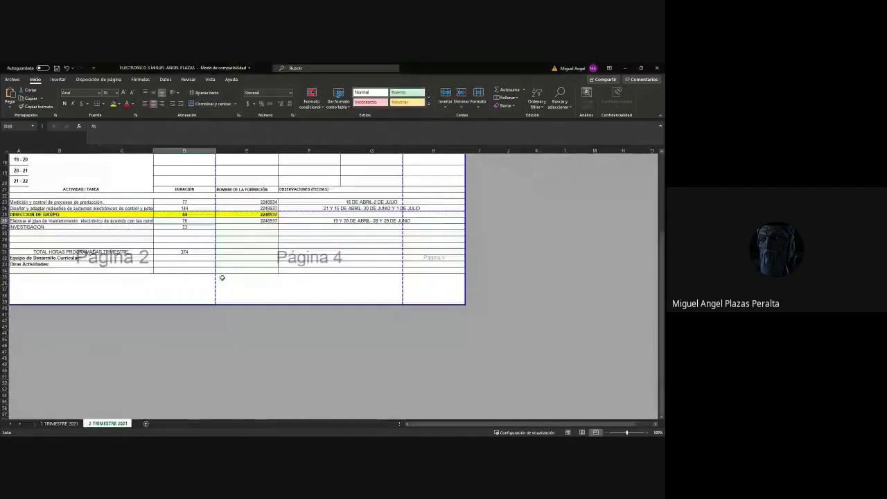
# Recheck the 76-hour duration figure in the Excel schedule workbook.
pyautogui.hotkey('alt', 'Tab')
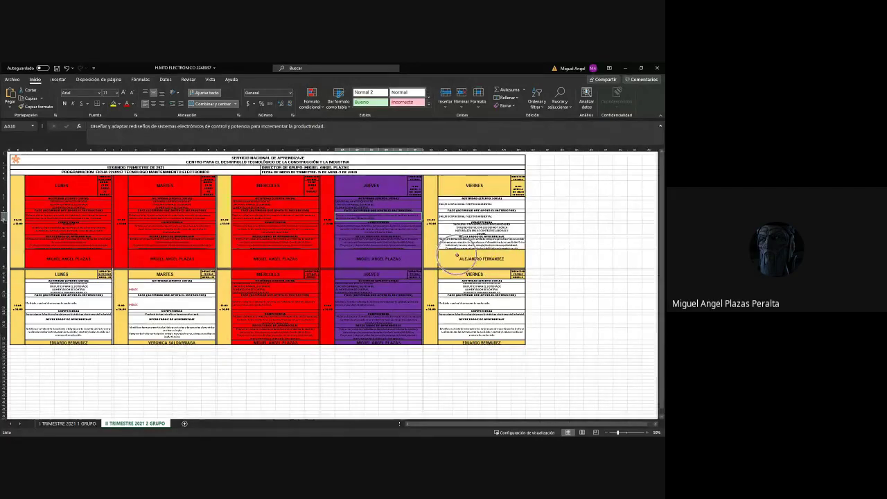
pyautogui.click(627, 67)
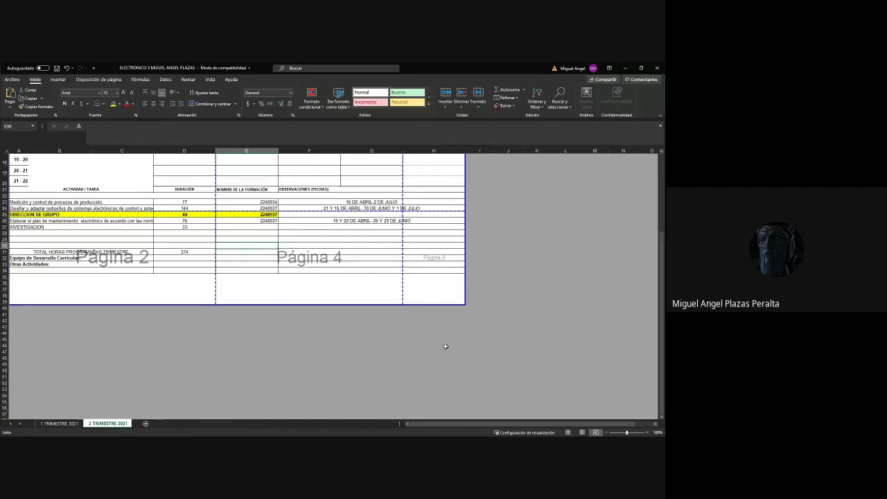
pyautogui.click(300, 321)
pyautogui.click(185, 221)
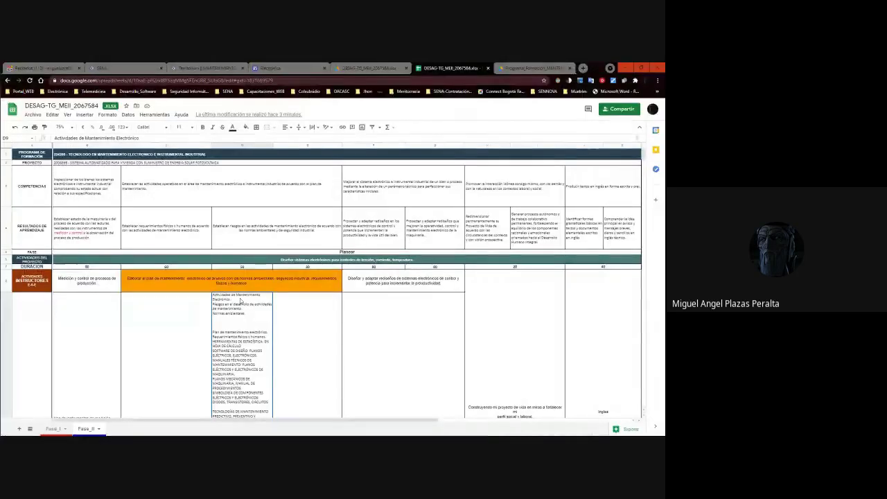
# Enter the hour totals 76 in C10 and 70 in D10 of Fase_II.
pyautogui.click(240, 300)
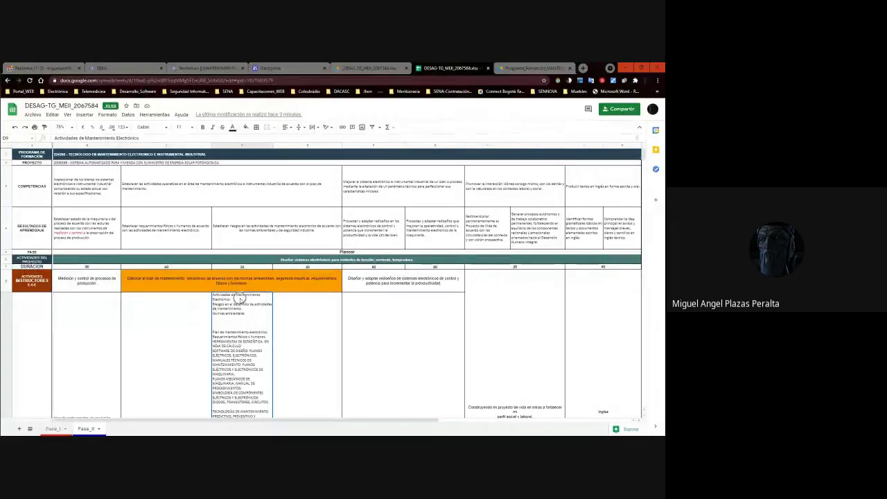
pyautogui.click(325, 317)
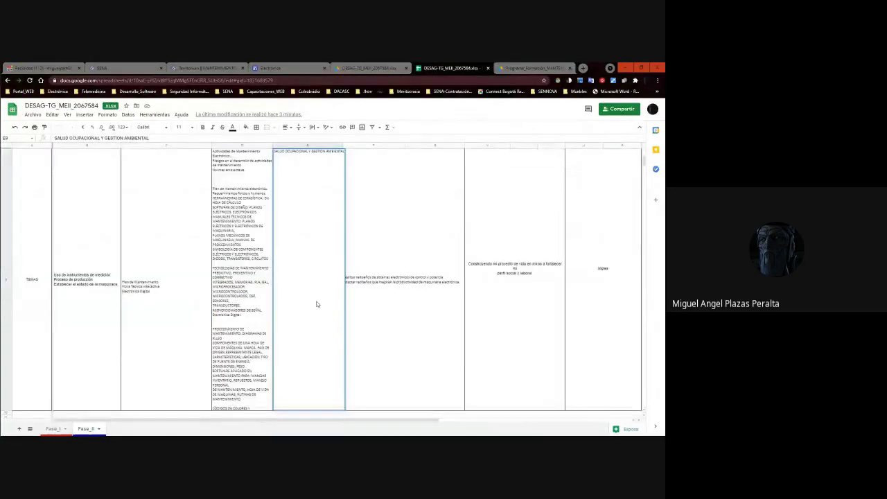
pyautogui.click(163, 411)
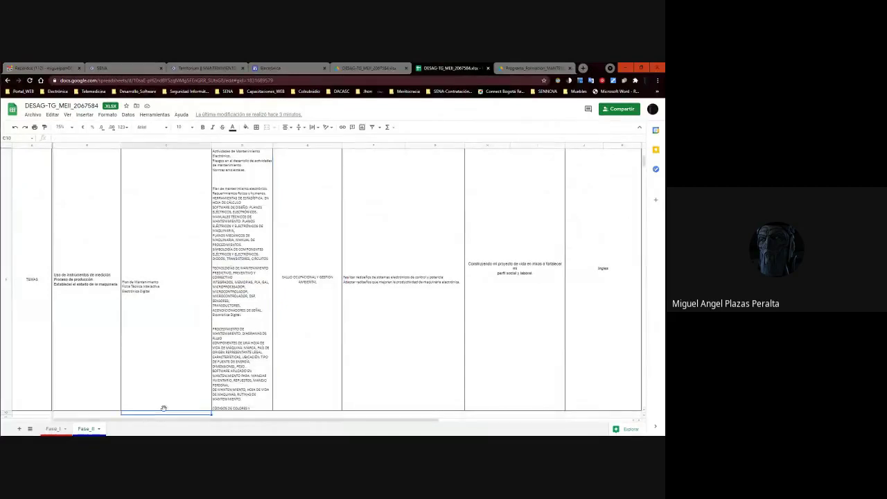
pyautogui.write('1')
pyautogui.write('6')
pyautogui.press('Tab')
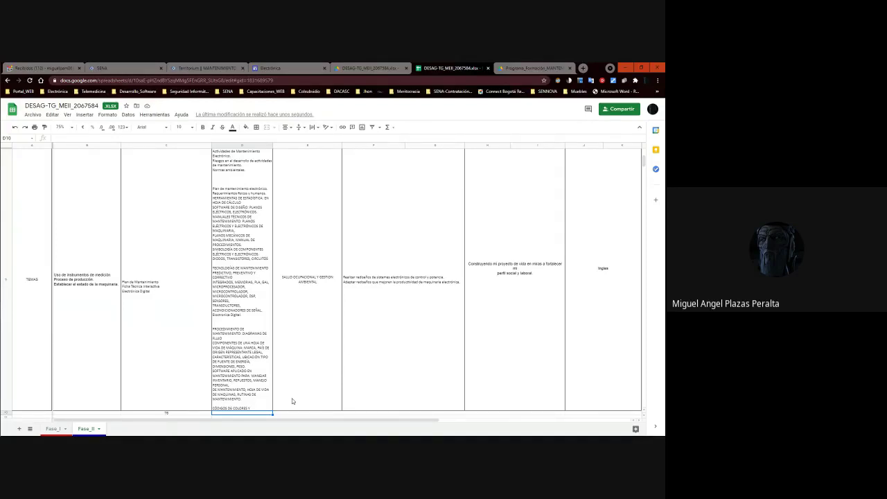
pyautogui.write('68')
pyautogui.press('Return')
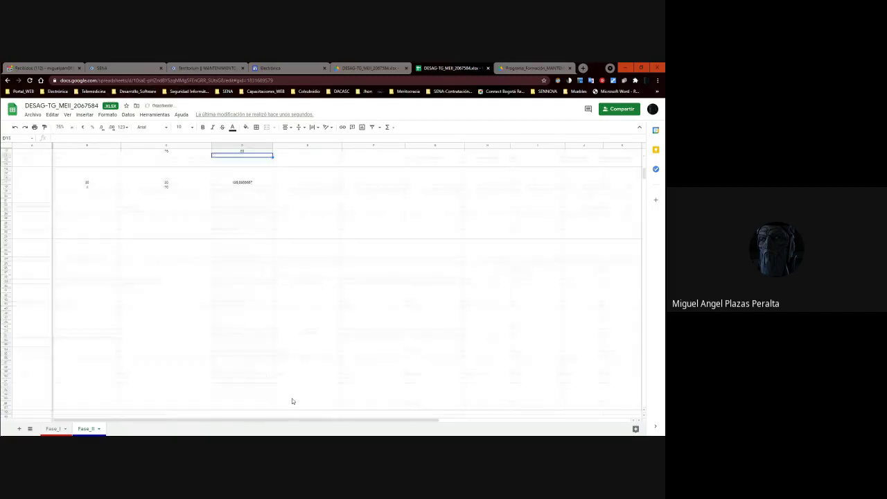
pyautogui.scroll(-5, 291, 401)
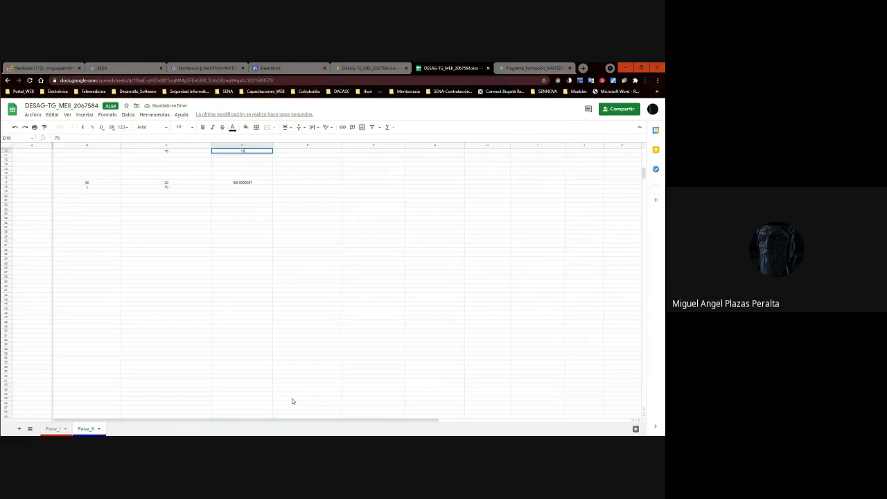
pyautogui.press('Up')
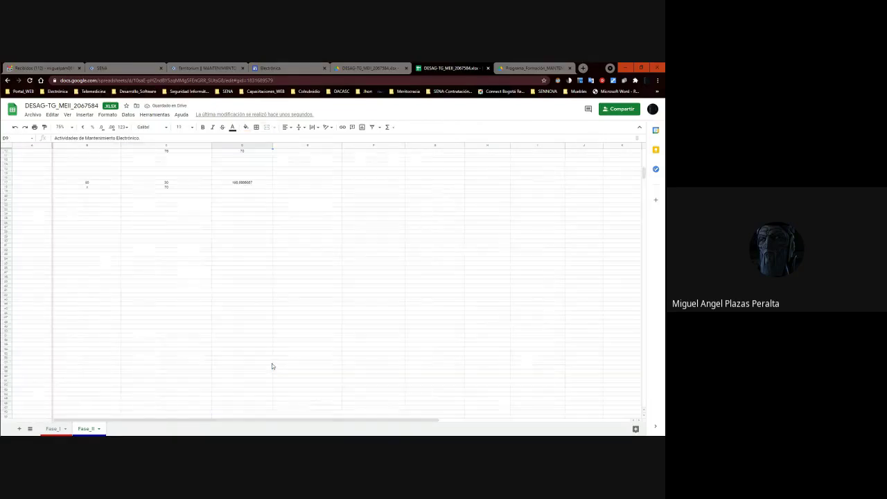
pyautogui.click(177, 412)
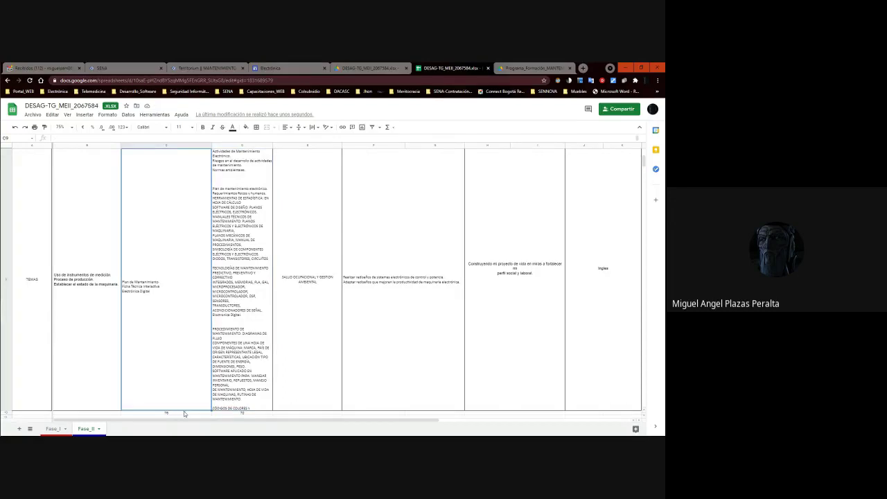
pyautogui.click(180, 414)
pyautogui.keyDown('shift'); pyautogui.click(239, 414); pyautogui.keyUp('shift')
pyautogui.scroll(3, 276, 354)
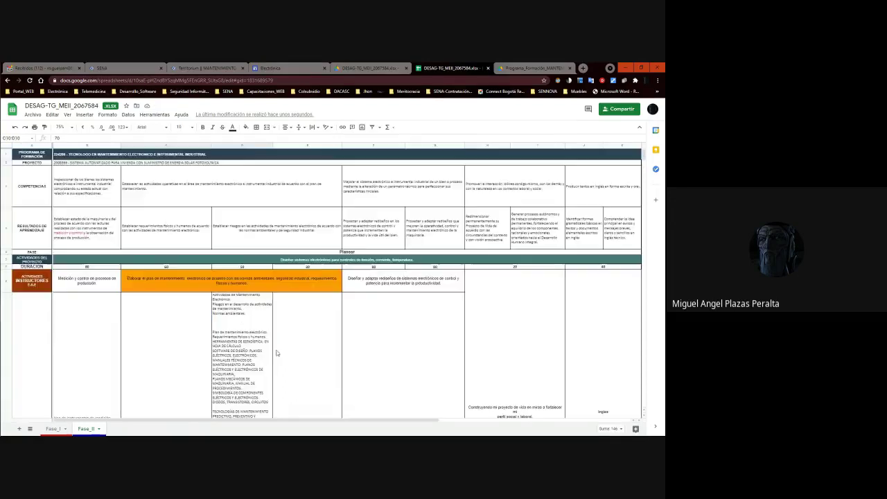
pyautogui.click(166, 267)
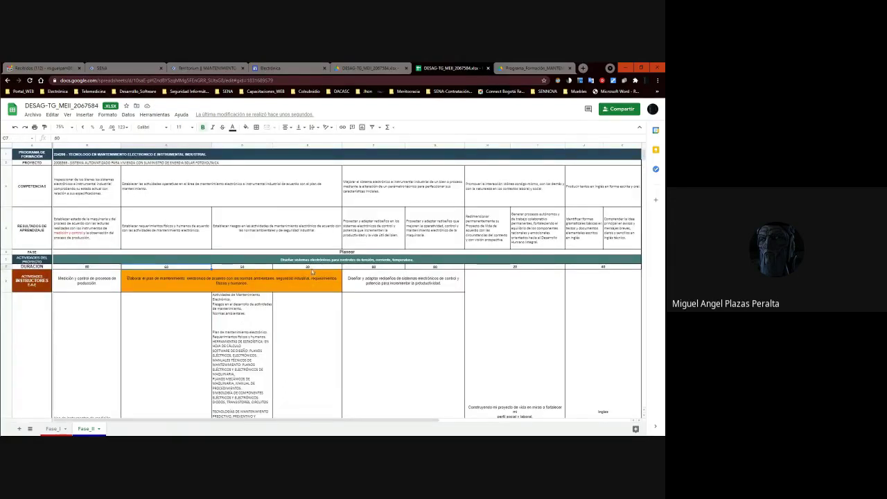
pyautogui.click(194, 274)
pyautogui.click(306, 268)
pyautogui.click(248, 270)
pyautogui.click(182, 270)
pyautogui.click(315, 270)
pyautogui.moveTo(315, 273); pyautogui.dragTo(159, 270)
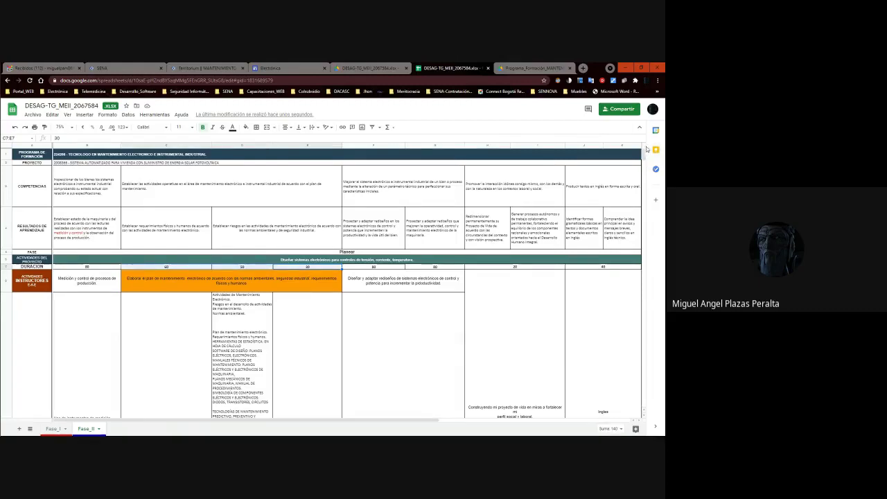
pyautogui.scroll(-5, 645, 154)
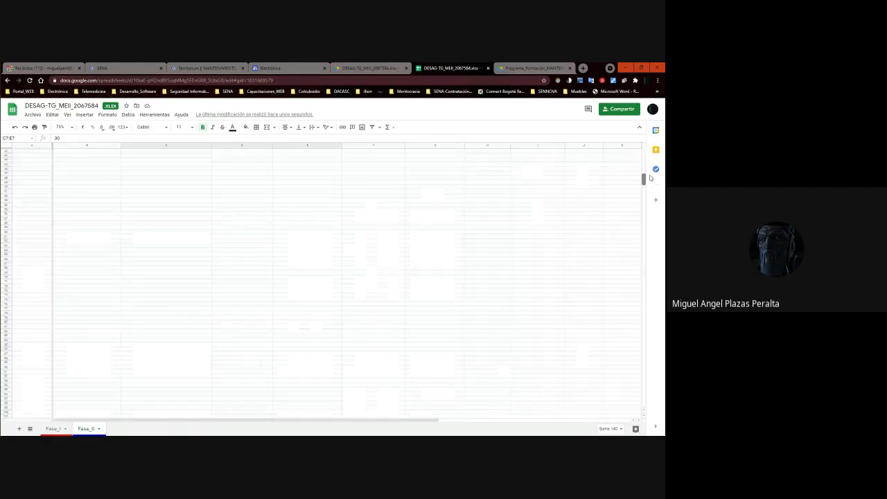
pyautogui.click(184, 413)
pyautogui.click(246, 413)
pyautogui.click(183, 413)
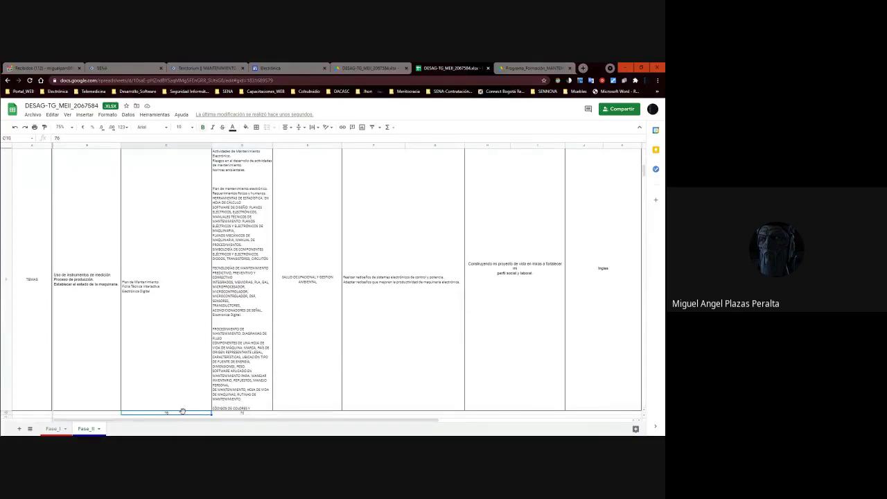
pyautogui.click(249, 413)
pyautogui.click(169, 413)
pyautogui.scroll(2, 282, 299)
pyautogui.click(189, 268)
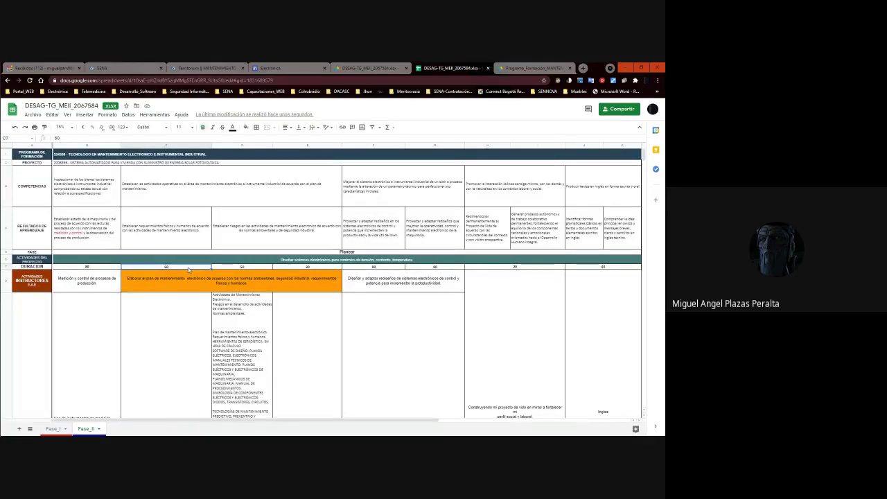
pyautogui.click(291, 268)
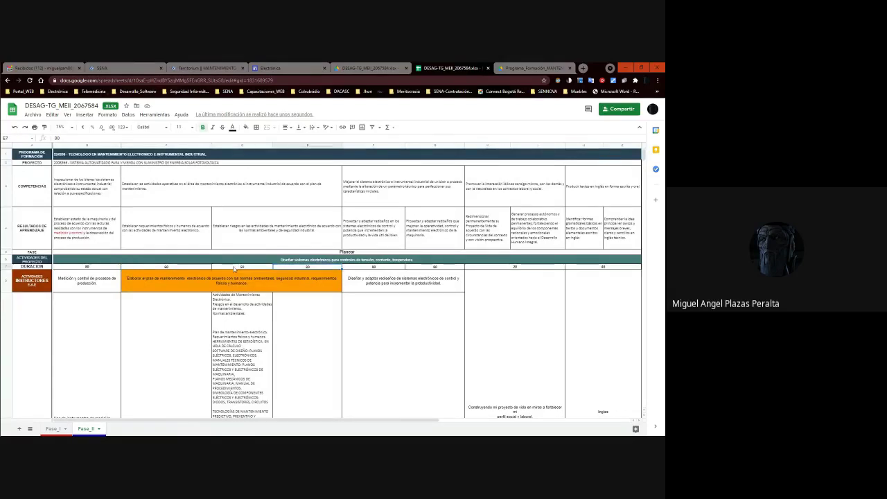
pyautogui.keyDown('shift'); pyautogui.click(180, 269); pyautogui.keyUp('shift')
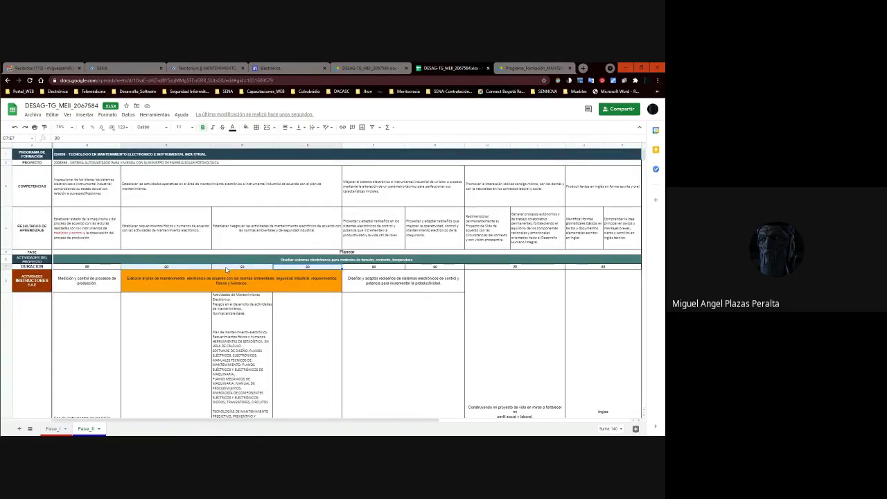
pyautogui.scroll(-2, 241, 287)
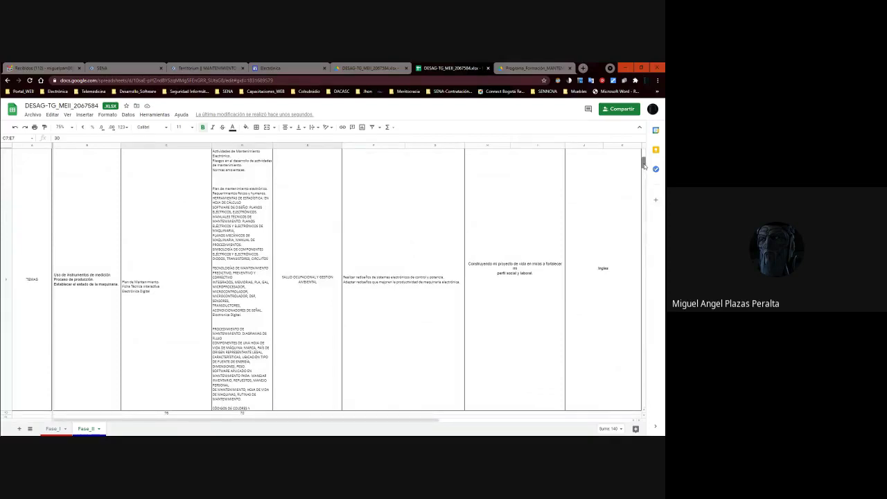
# Check the 70 in D10 and 76 in C10, leaving them unchanged.
pyautogui.click(255, 415)
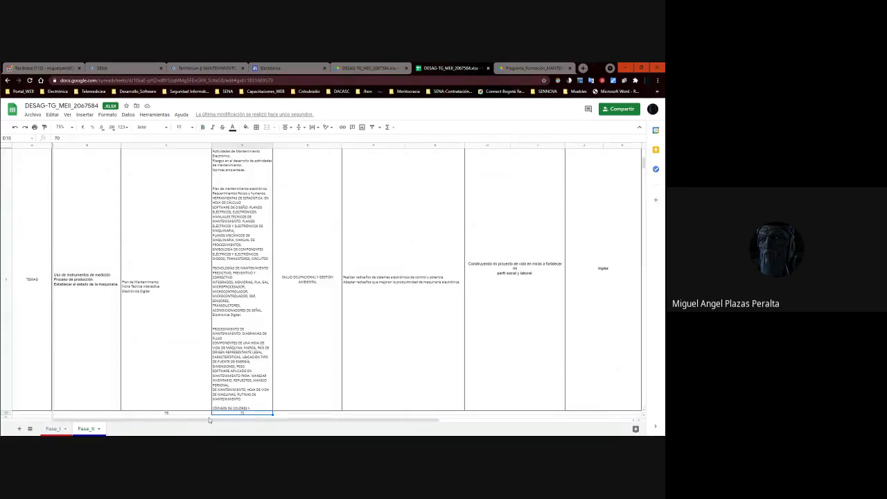
pyautogui.click(187, 413)
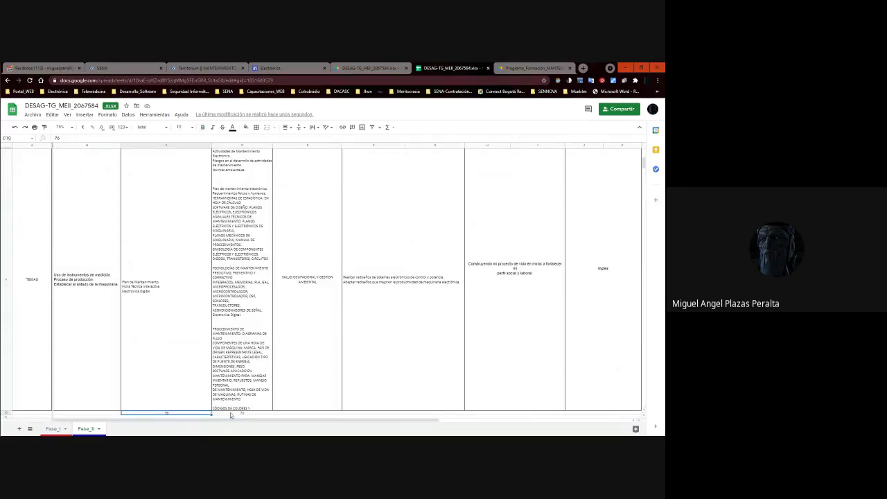
pyautogui.doubleClick(176, 413)
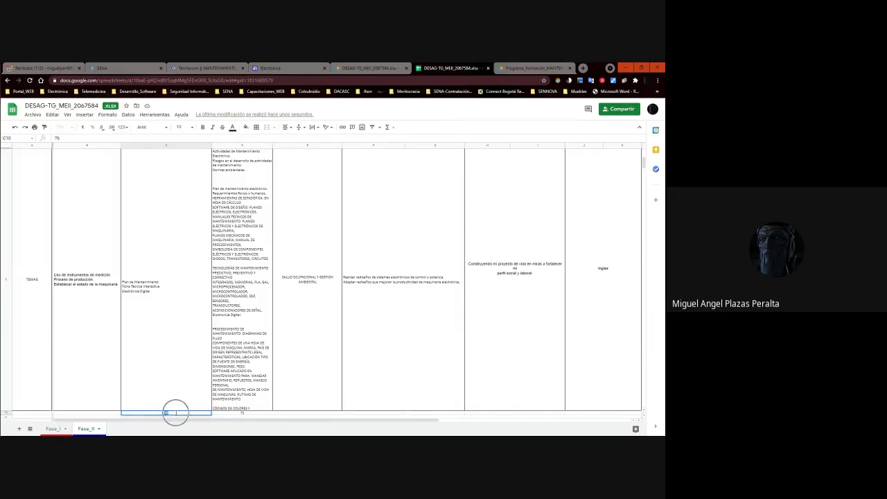
pyautogui.click(172, 311)
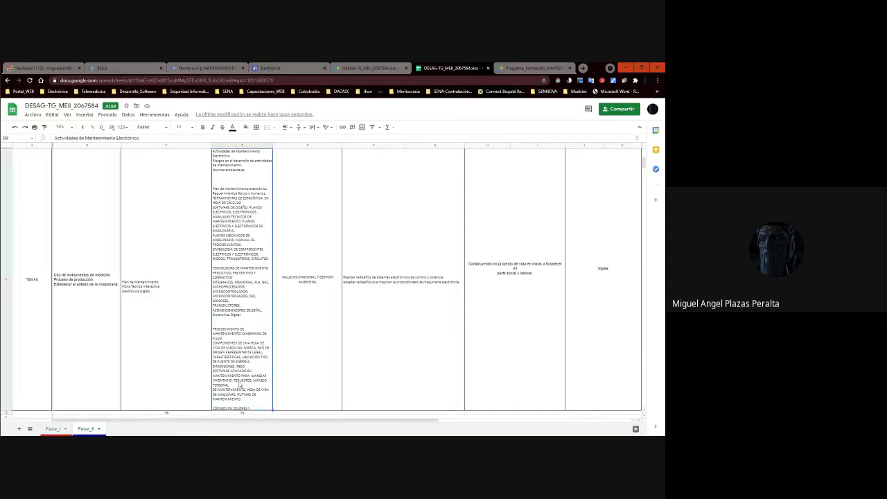
pyautogui.scroll(3, 273, 310)
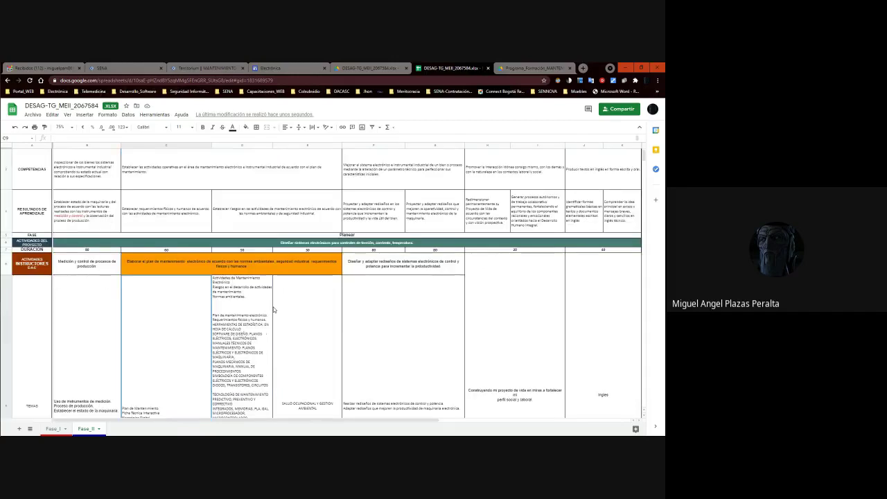
pyautogui.scroll(-2, 319, 324)
# Center E9's 'SALUD OCUPACIONAL Y GESTION AMBIENTAL' to match the other TEMAS entries.
pyautogui.click(318, 319)
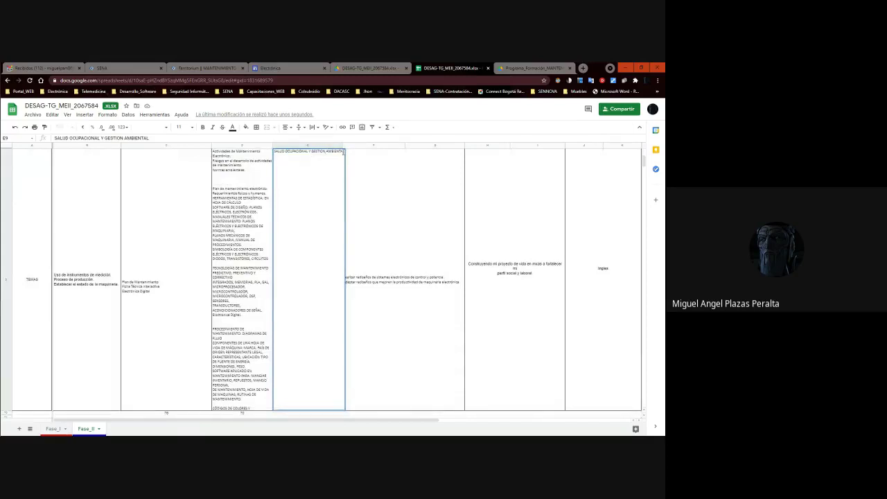
pyautogui.moveTo(344, 151); pyautogui.dragTo(273, 156)
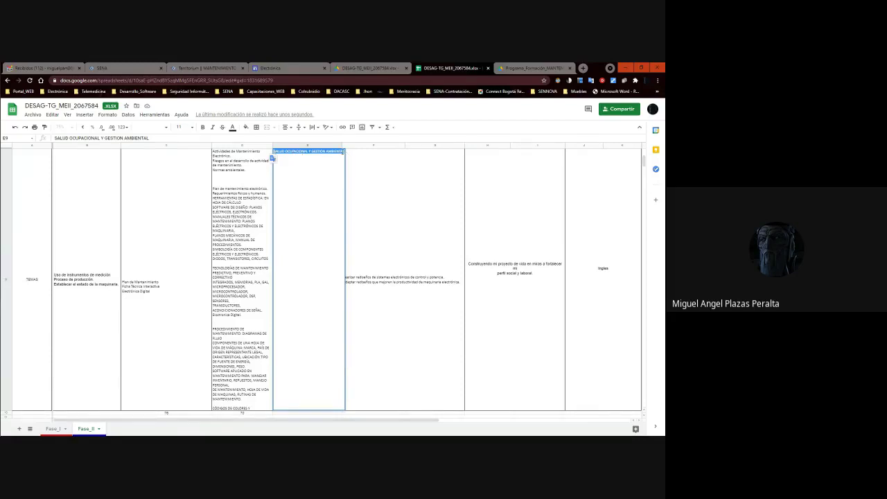
pyautogui.click(344, 151)
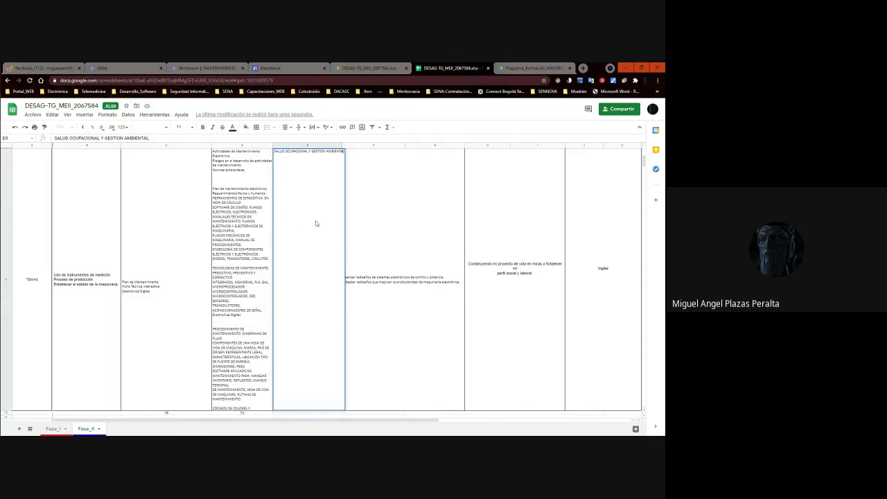
pyautogui.tripleClick(318, 154)
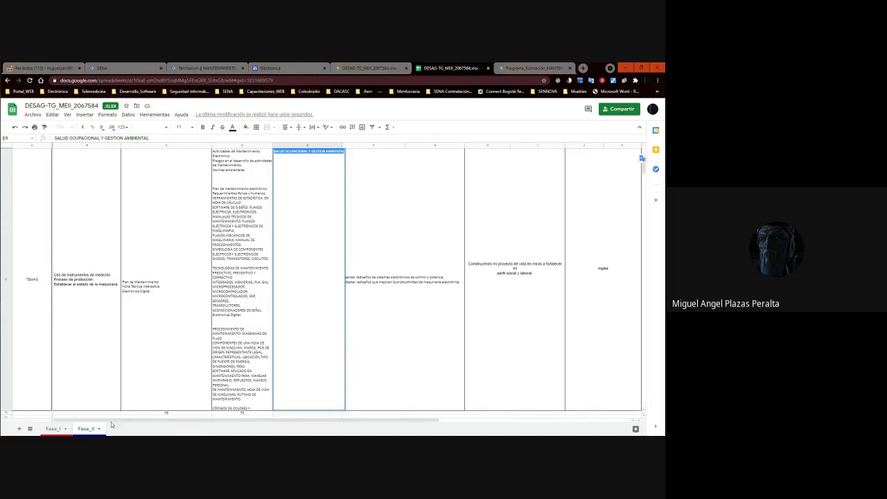
pyautogui.click(167, 414)
pyautogui.click(168, 414)
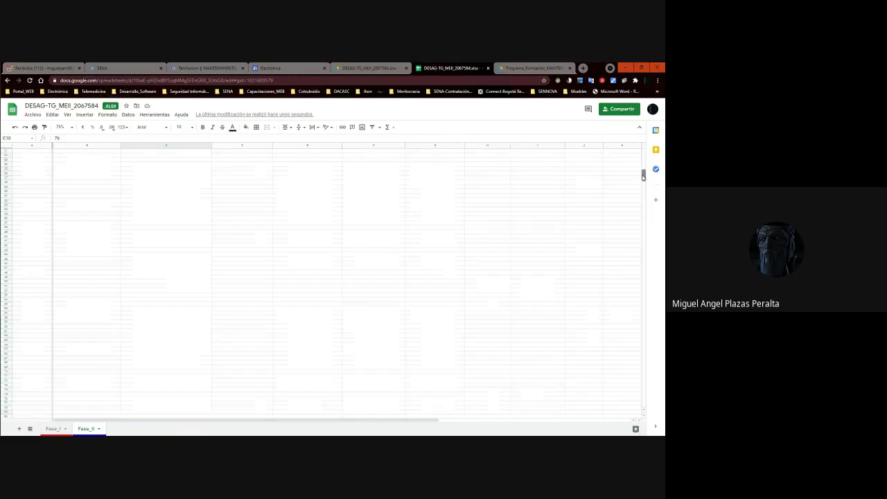
pyautogui.scroll(3, 645, 159)
pyautogui.scroll(-5, 646, 155)
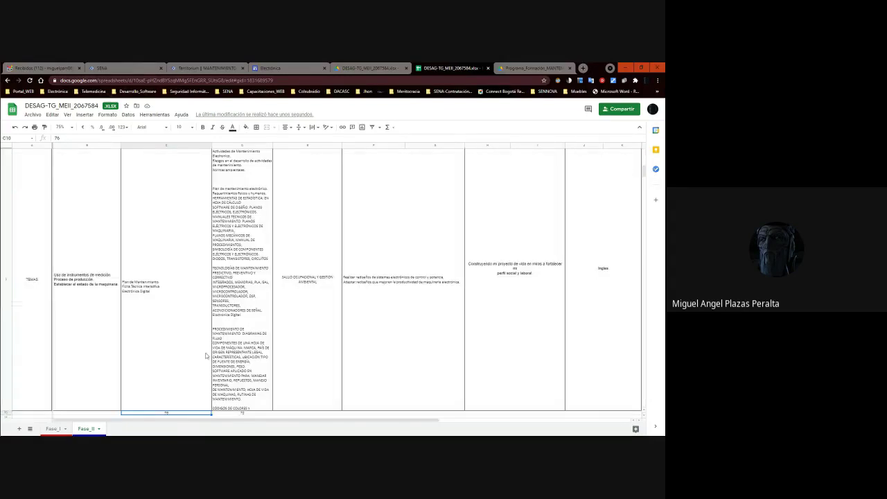
# Enter 'Duración Prácticas' in cell A10 and fill it red.
pyautogui.click(40, 413)
pyautogui.write('Dura')
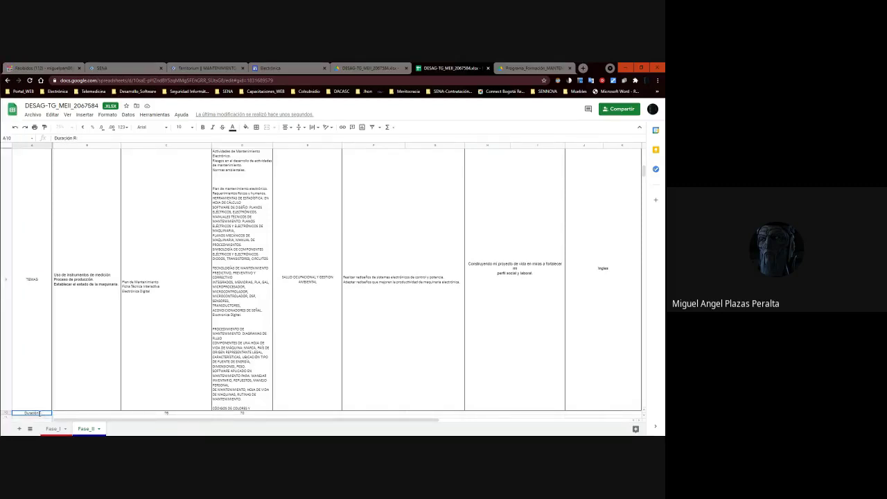
pyautogui.write('ción Prácticas')
pyautogui.scroll(-3, 240, 403)
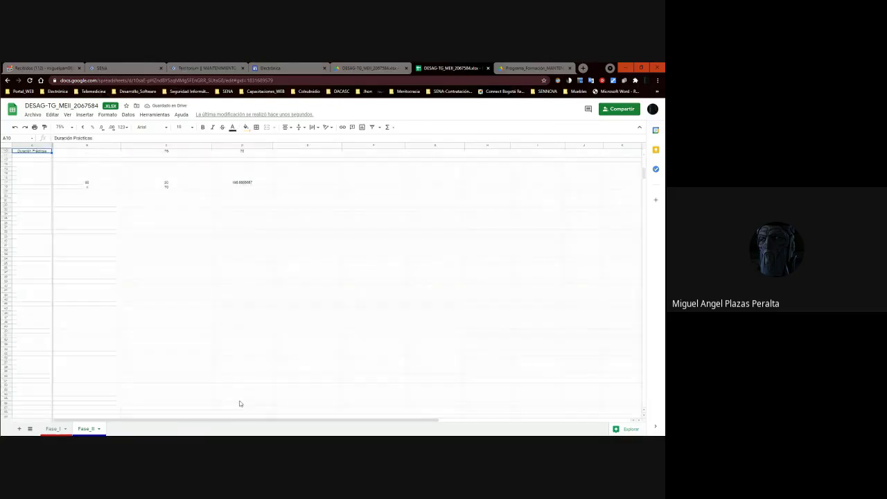
pyautogui.scroll(2, 240, 404)
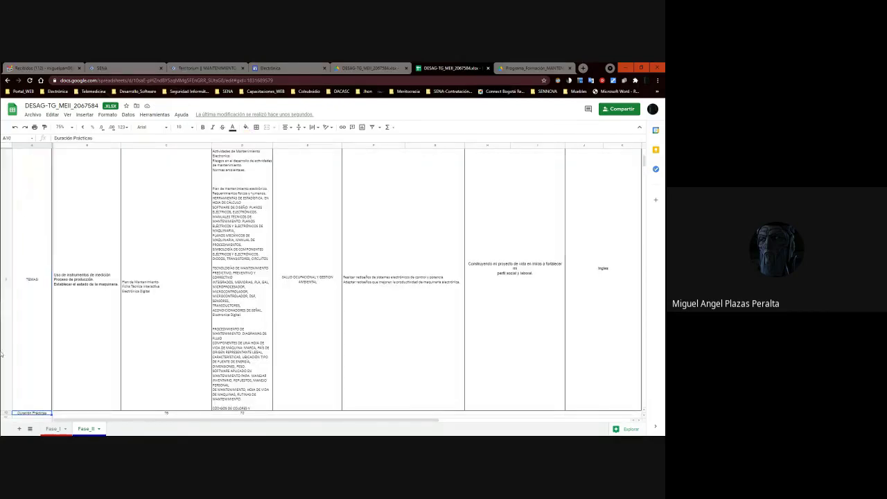
pyautogui.click(246, 127)
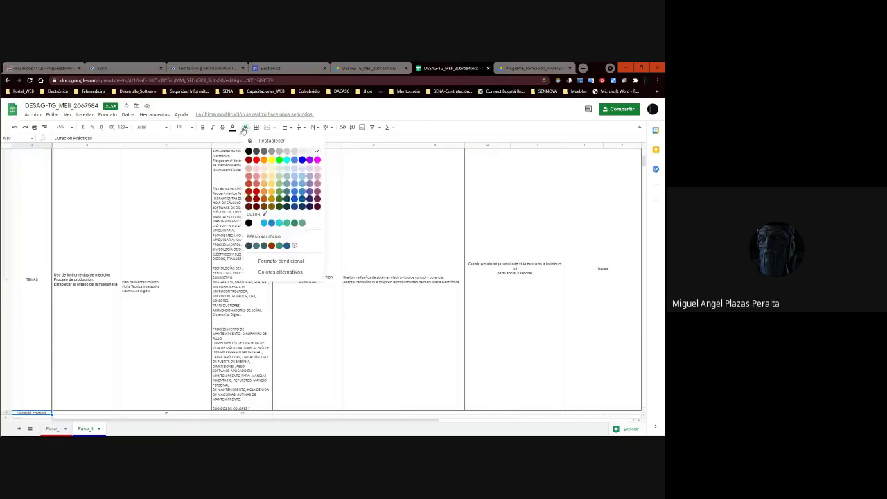
pyautogui.click(255, 160)
# Check the 76 and 70 hour totals along row 10.
pyautogui.click(79, 413)
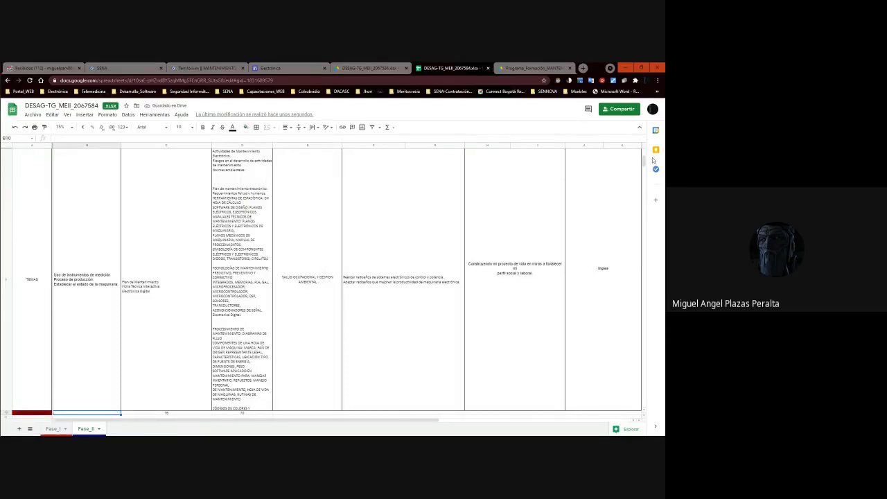
pyautogui.click(179, 413)
pyautogui.click(239, 414)
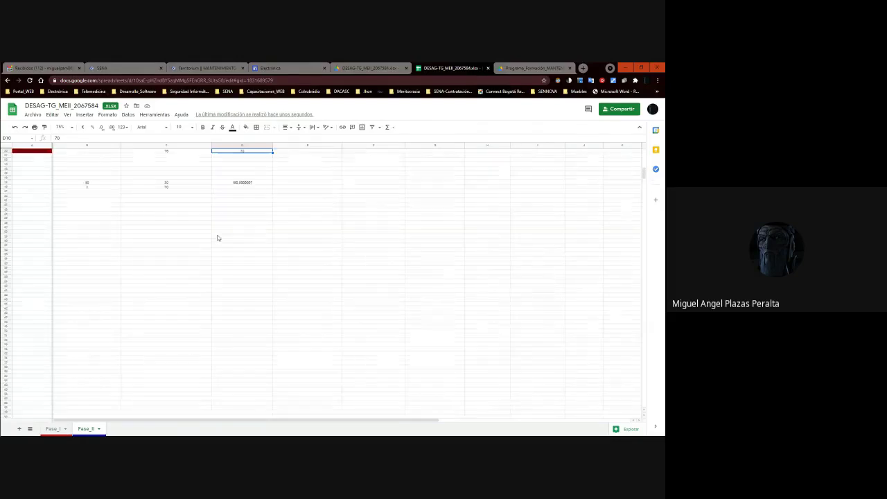
pyautogui.scroll(1, 217, 238)
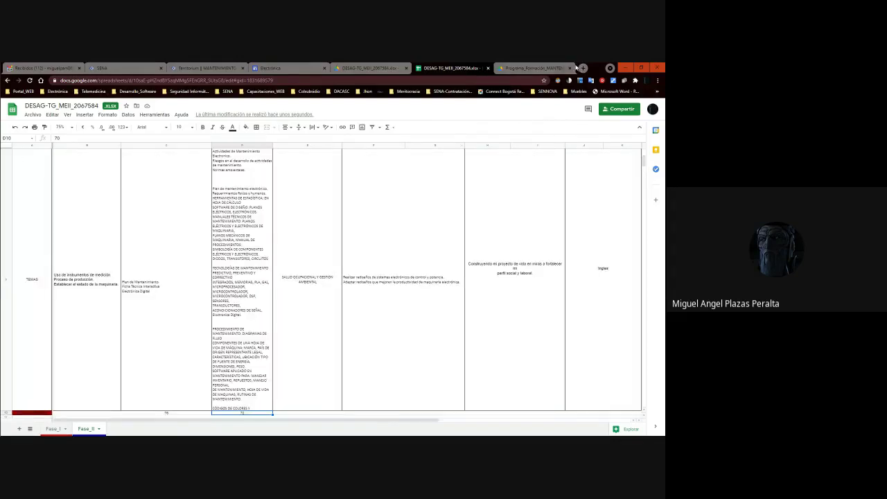
# Switch between the workbook tabs, ending on the Drive preview of DESAG-TG_MEII_2067584.xlsx.
pyautogui.click(528, 68)
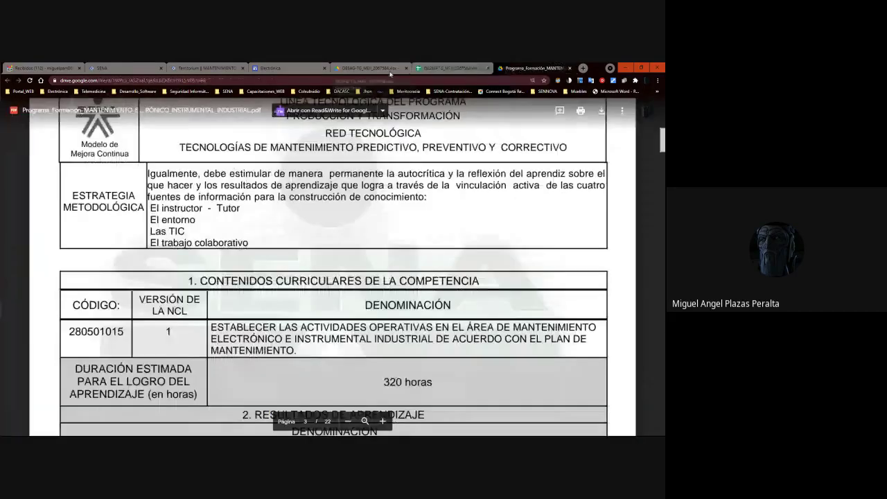
pyautogui.click(370, 68)
pyautogui.click(420, 68)
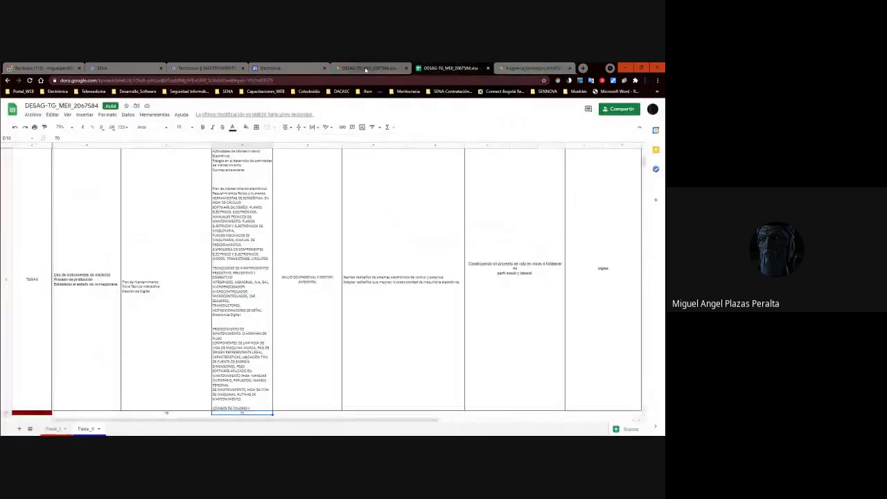
pyautogui.scroll(3, 280, 316)
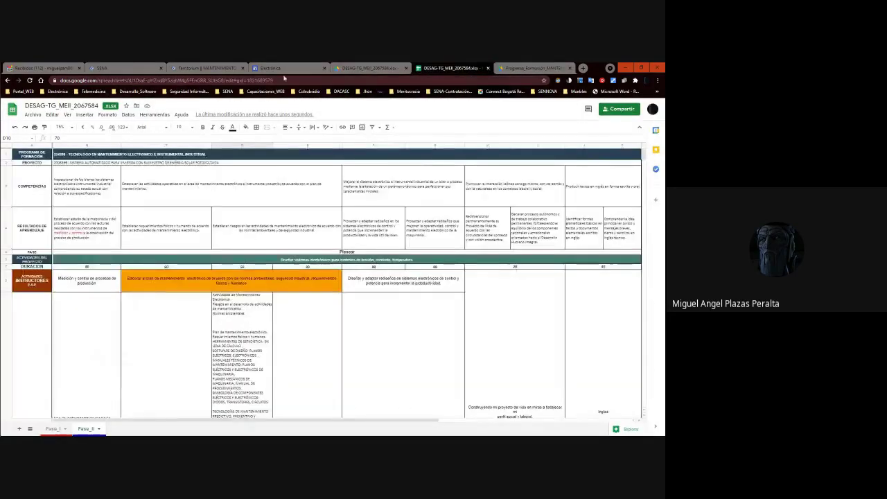
pyautogui.click(370, 67)
pyautogui.click(429, 67)
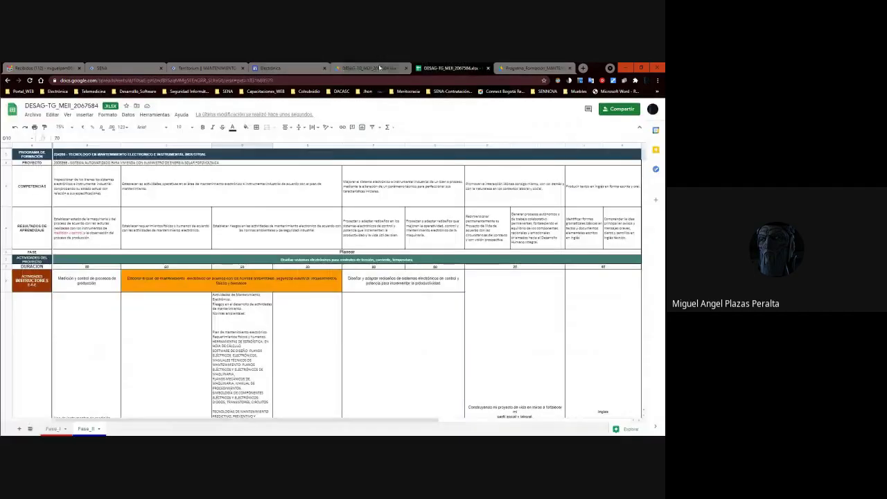
pyautogui.click(379, 67)
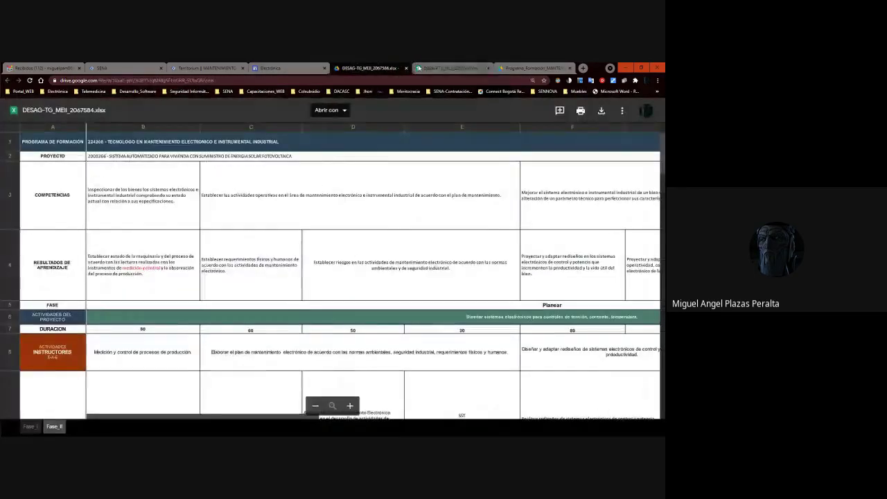
pyautogui.click(418, 67)
pyautogui.click(361, 67)
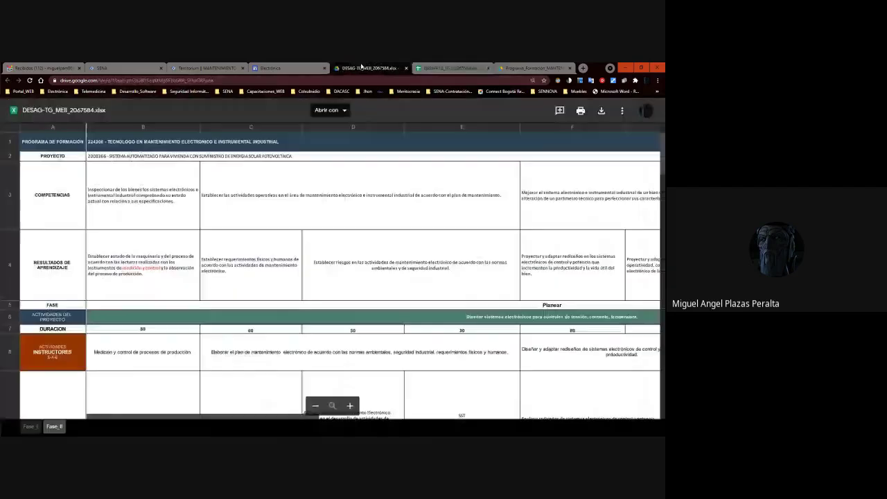
# Switch to the Electrónica site and expand section 12 in the Formación menu.
pyautogui.click(298, 67)
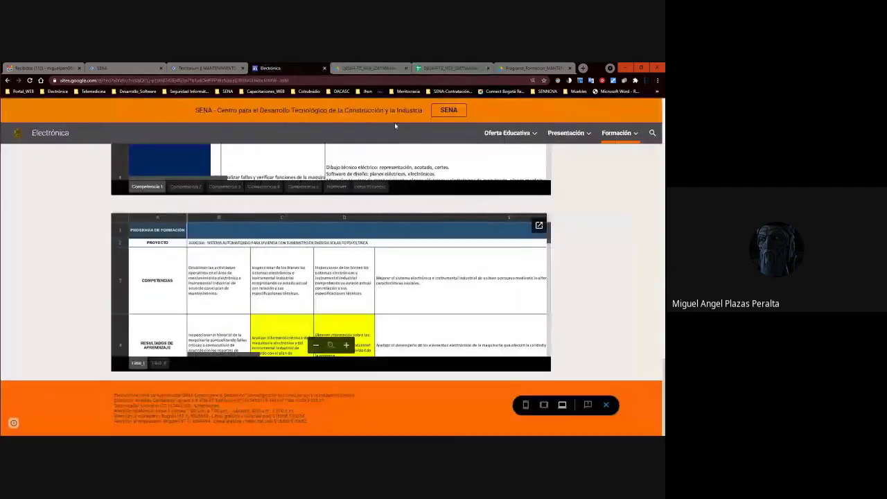
pyautogui.moveTo(628, 141)
pyautogui.scroll(-2, 612, 332)
pyautogui.click(609, 332)
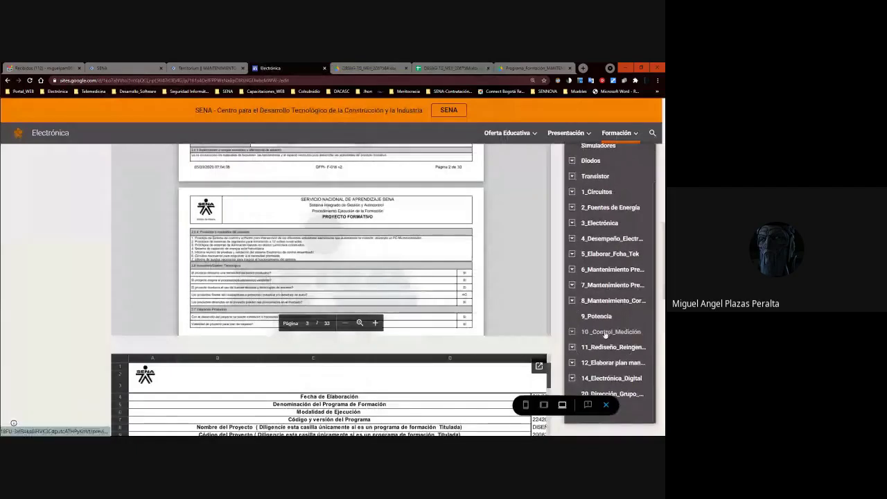
pyautogui.click(605, 334)
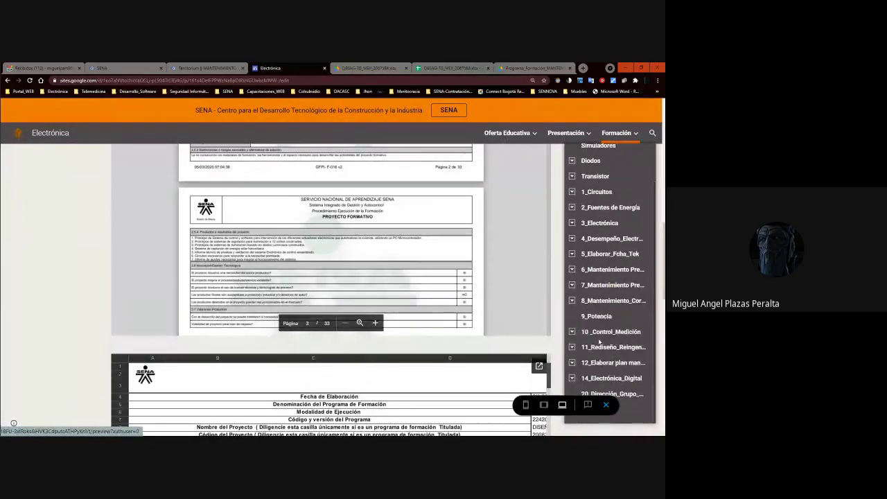
pyautogui.click(588, 364)
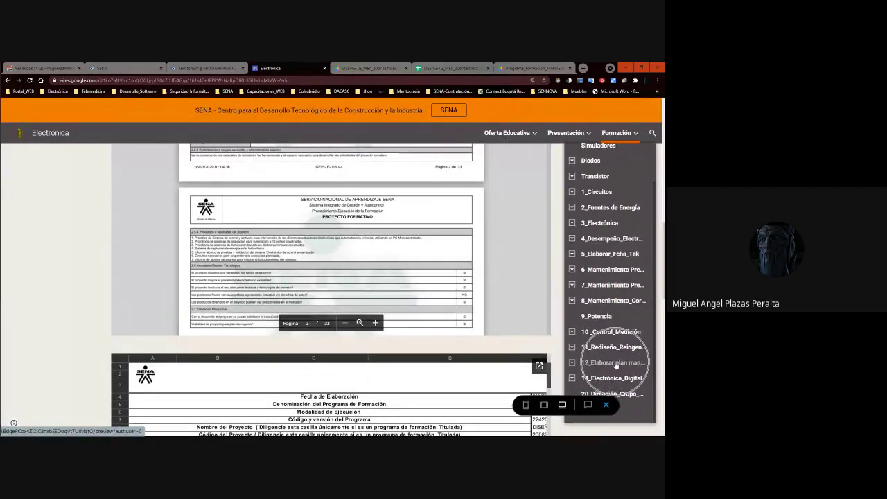
# Open section 12's Guía_Aprendizaje page and the Copia de Guia_Aprendizaje_Electronica_Basica.docx guide.
pyautogui.scroll(1, 575, 363)
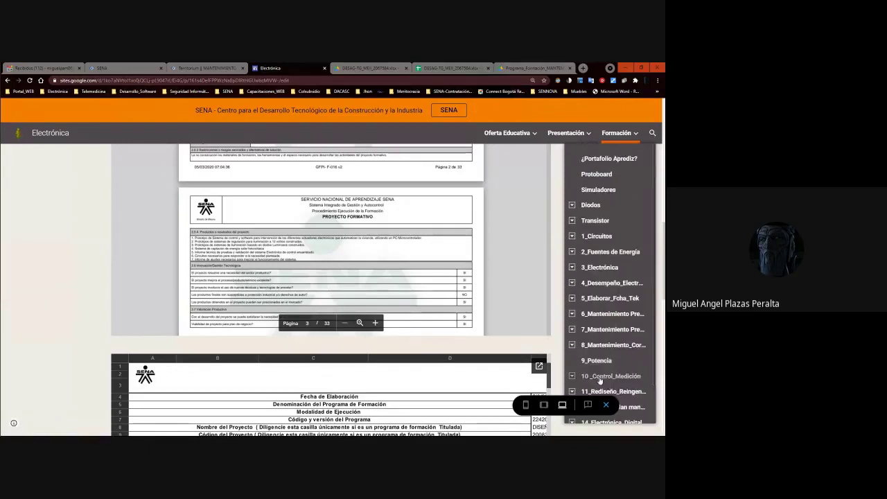
pyautogui.scroll(-1, 586, 366)
pyautogui.click(573, 363)
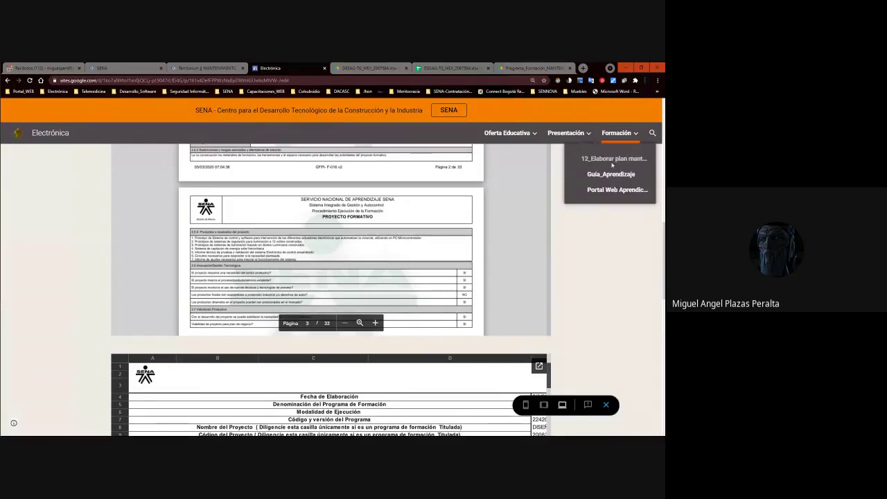
pyautogui.click(610, 175)
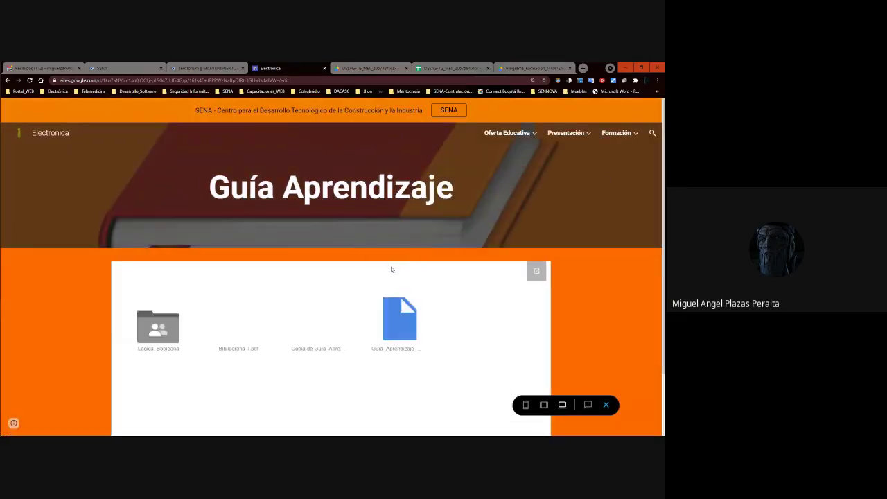
pyautogui.scroll(-1, 391, 263)
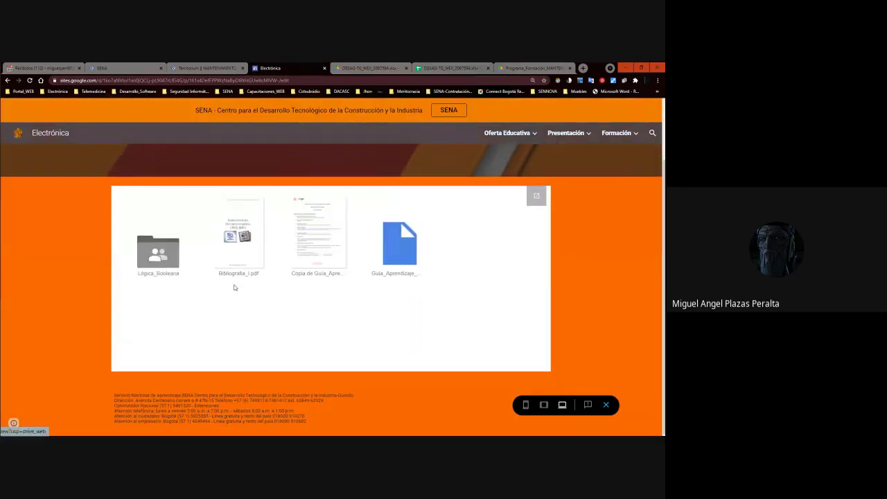
pyautogui.click(312, 266)
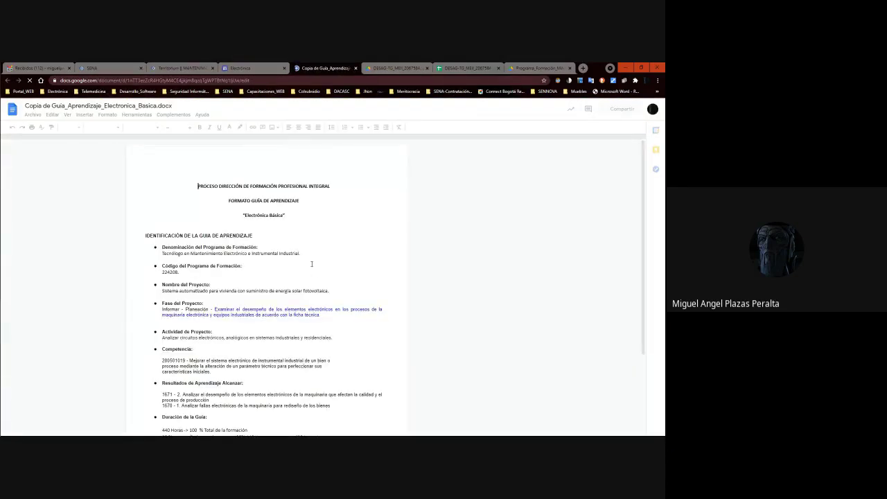
# Close the guide and go to the 14_Electrónica_Digital section's Guía_Aprendizaje page.
pyautogui.click(356, 67)
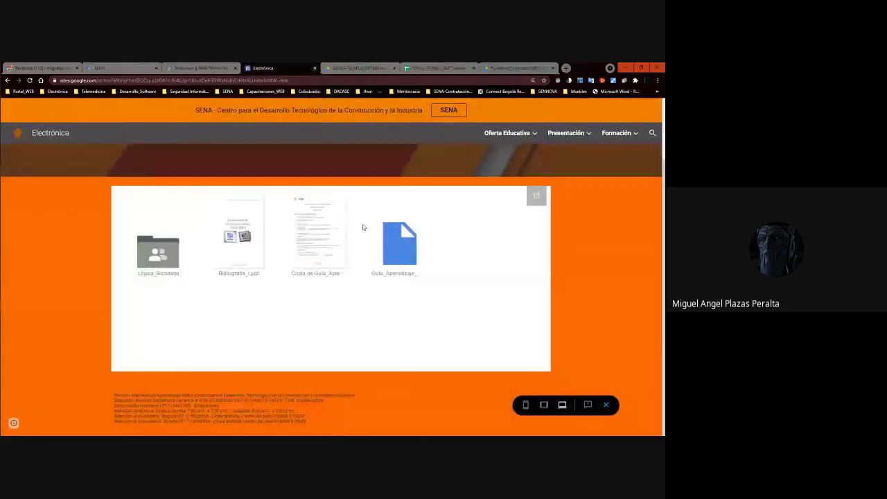
pyautogui.click(331, 273)
pyautogui.click(329, 272)
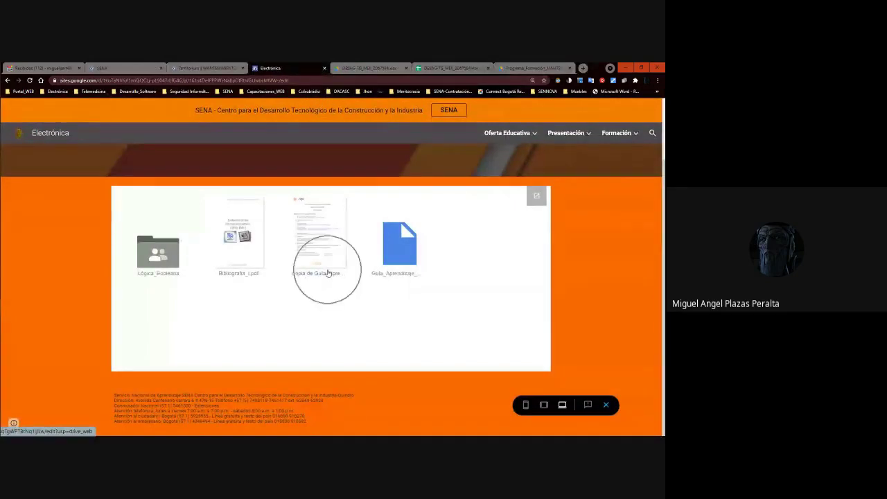
pyautogui.moveTo(629, 130)
pyautogui.scroll(-2, 623, 388)
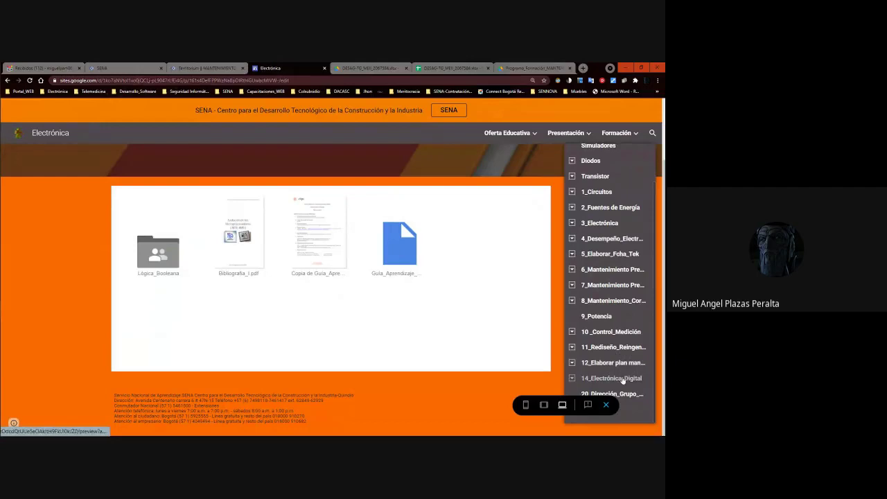
pyautogui.click(598, 380)
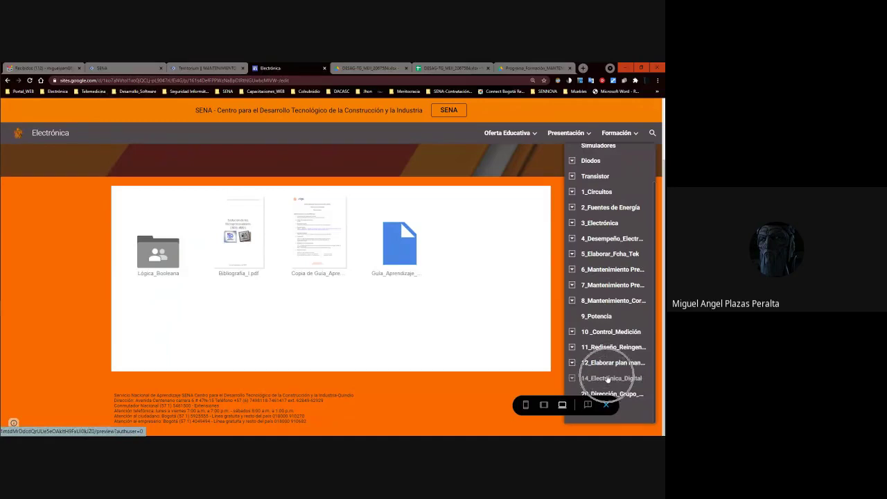
pyautogui.click(569, 379)
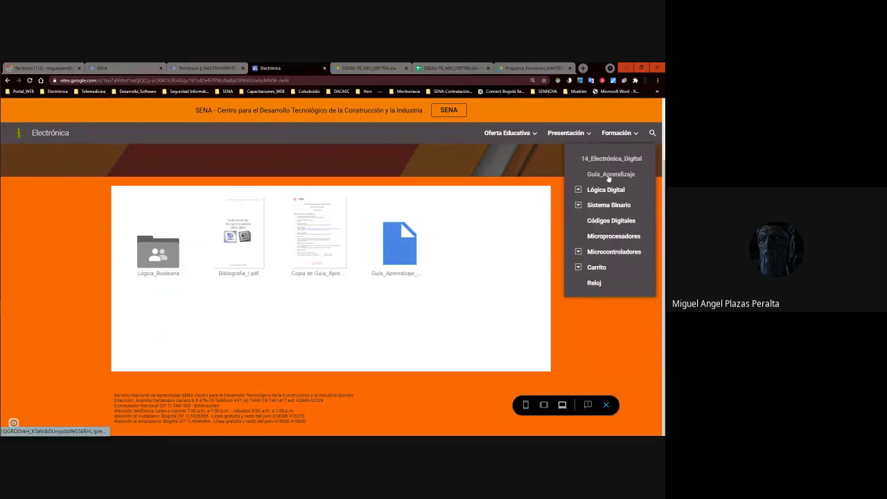
pyautogui.click(608, 176)
# Try repeatedly to open the copied learning guide, then dismiss the Formación page list.
pyautogui.scroll(-2, 399, 322)
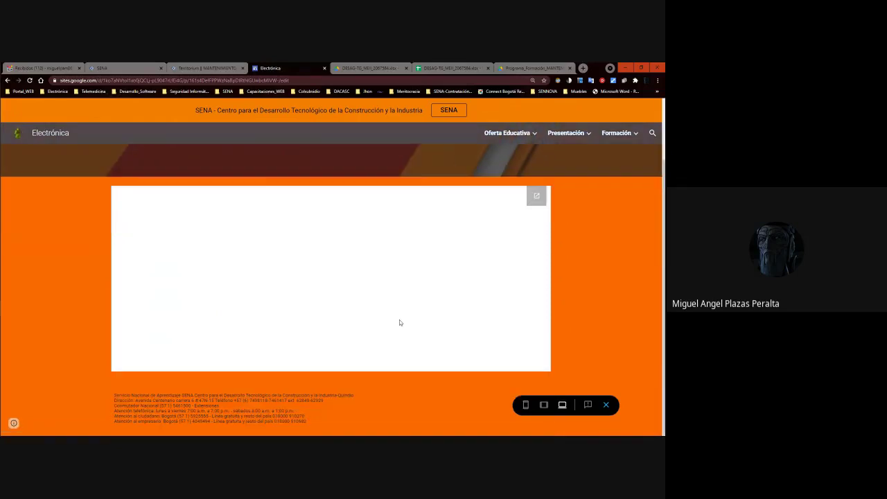
pyautogui.scroll(2, 322, 287)
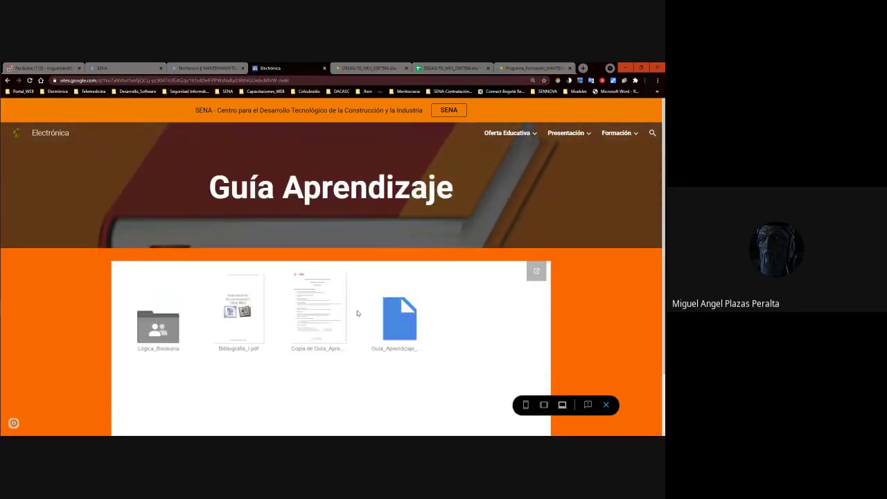
pyautogui.click(322, 329)
pyautogui.click(323, 327)
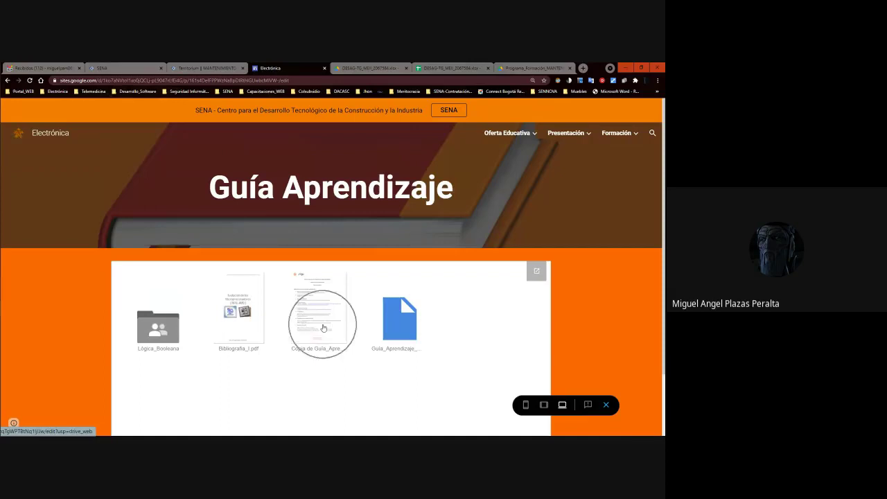
pyautogui.click(323, 328)
pyautogui.click(323, 328)
pyautogui.click(323, 328)
pyautogui.click(323, 328)
pyautogui.click(323, 328)
pyautogui.click(323, 328)
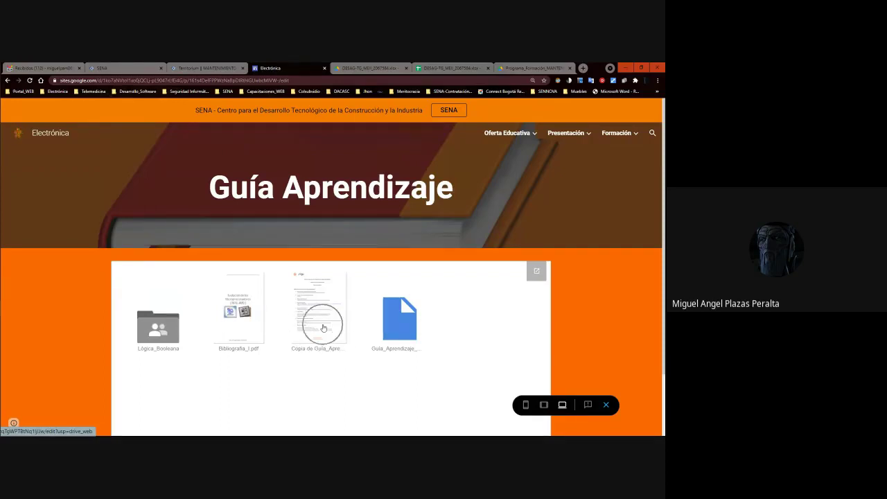
pyautogui.click(323, 328)
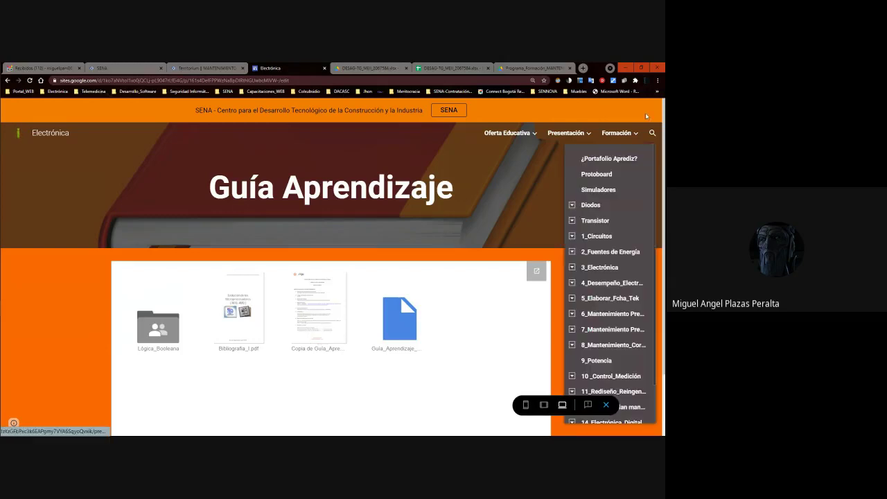
pyautogui.click(343, 318)
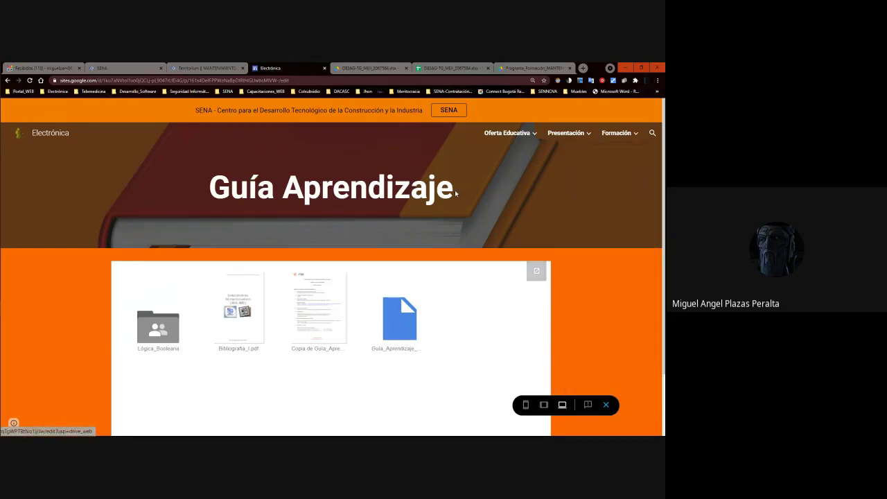
# Expand the plan-elaboration section's subpages, then go to the Formación page.
pyautogui.moveTo(605, 139)
pyautogui.scroll(-1, 607, 346)
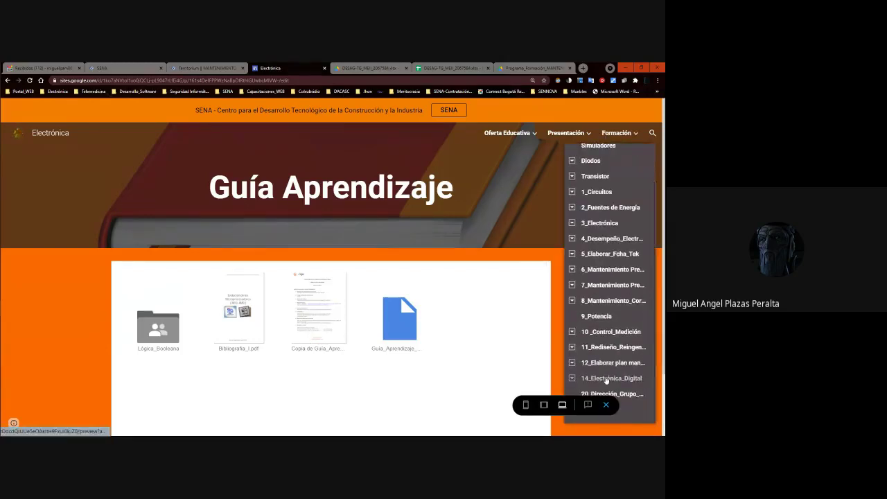
pyautogui.click(572, 362)
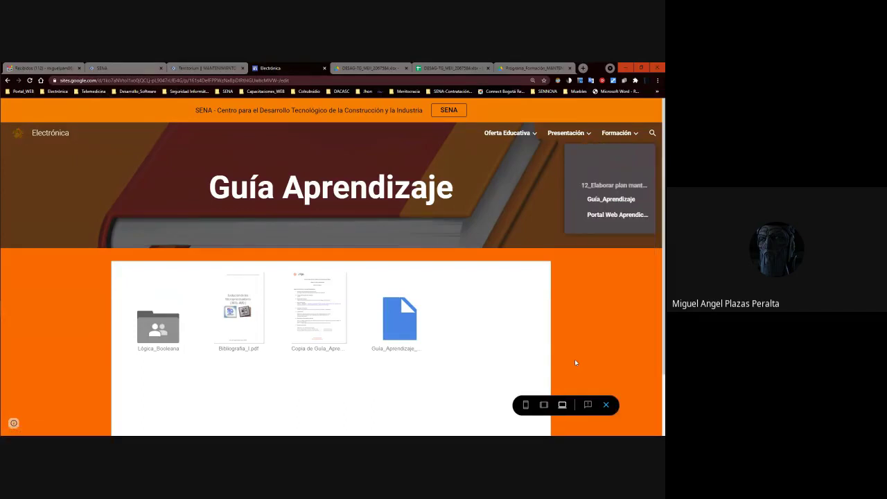
pyautogui.click(610, 178)
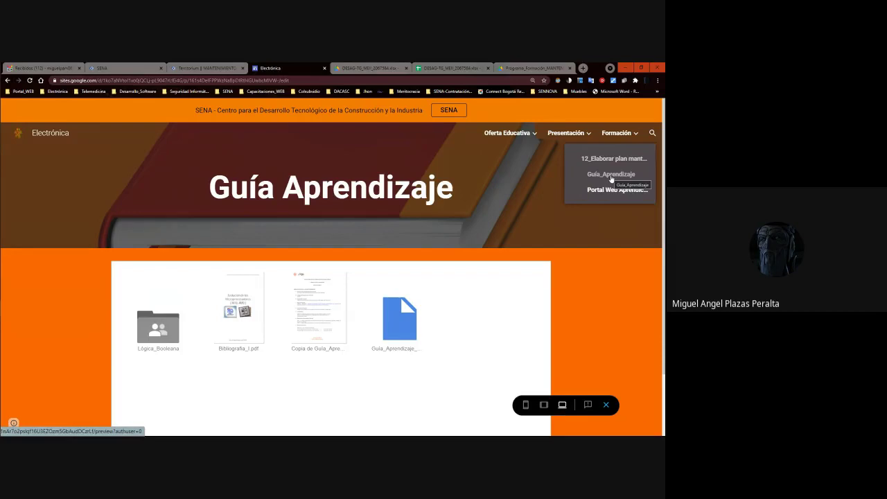
pyautogui.click(610, 178)
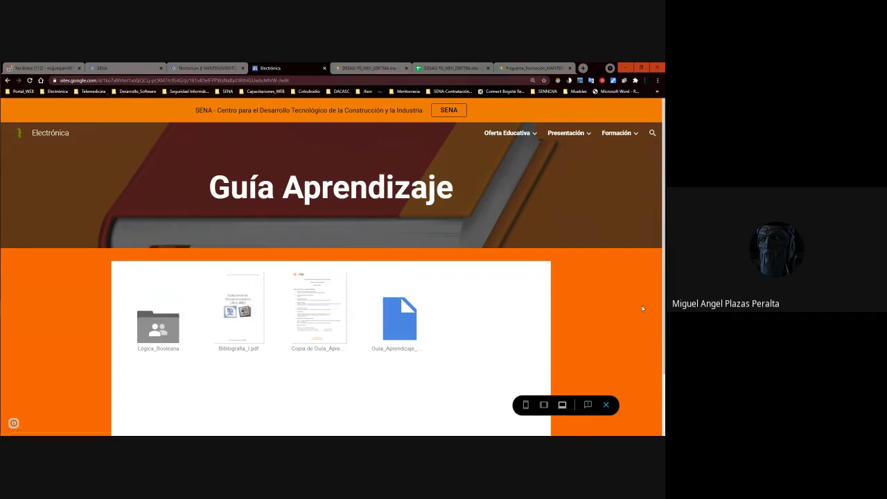
pyautogui.click(635, 133)
pyautogui.click(634, 134)
pyautogui.click(633, 136)
pyautogui.click(625, 136)
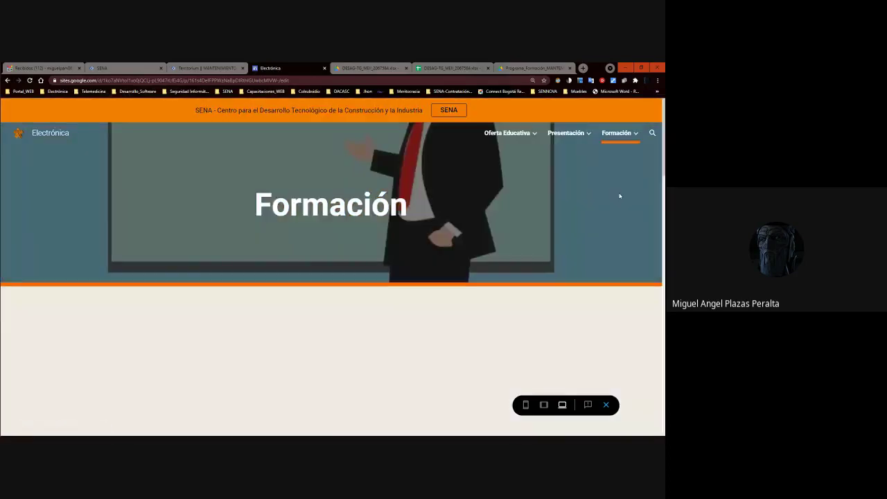
pyautogui.click(609, 140)
pyautogui.scroll(-2, 612, 291)
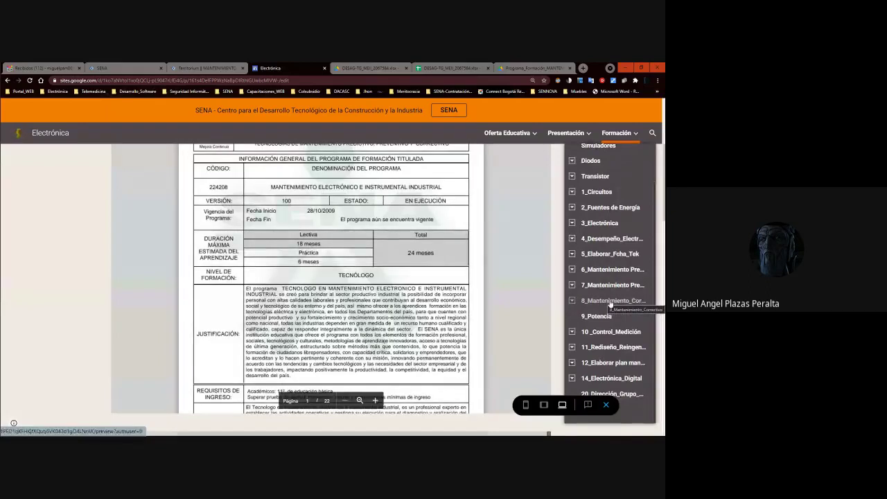
pyautogui.scroll(1, 611, 317)
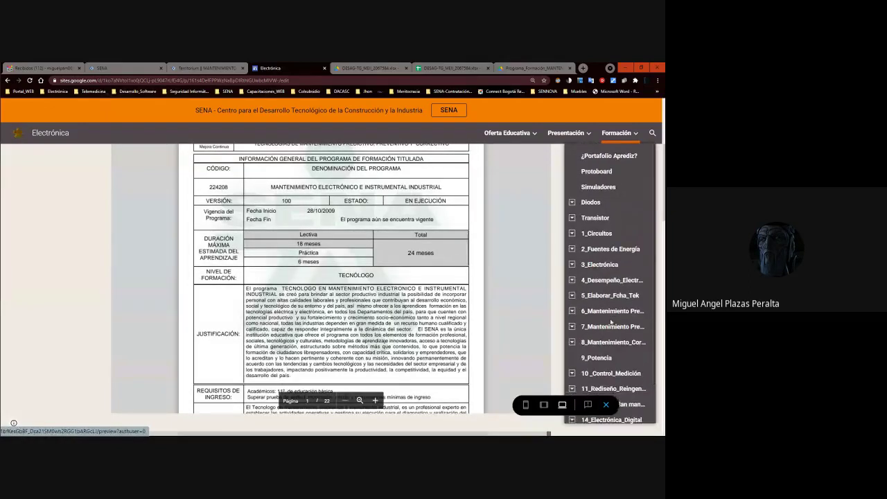
pyautogui.scroll(-1, 612, 352)
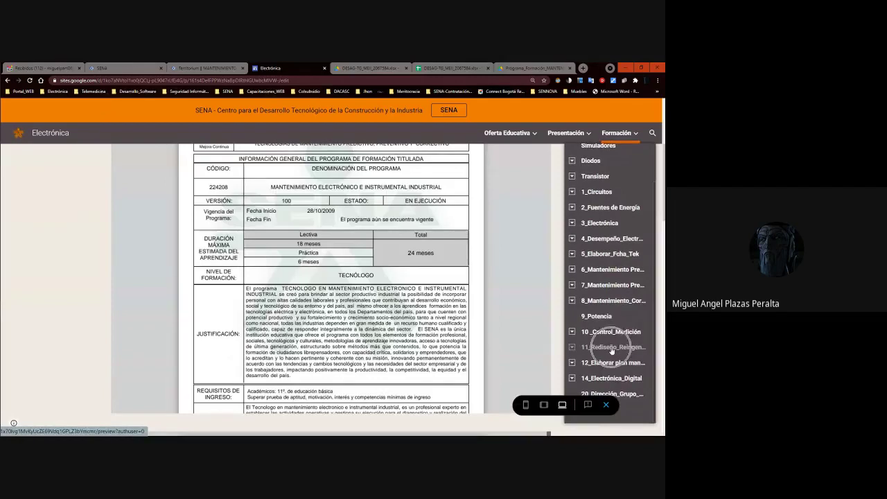
pyautogui.click(612, 348)
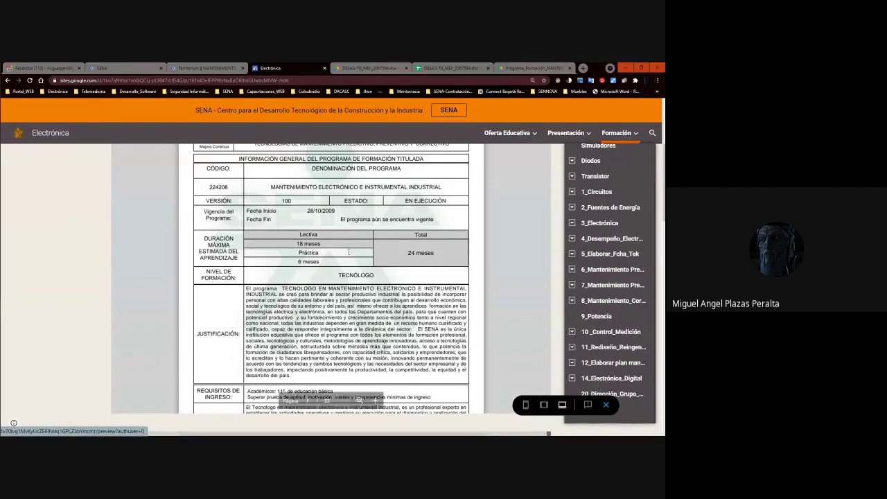
pyautogui.hotkey('alt', 'Tab')
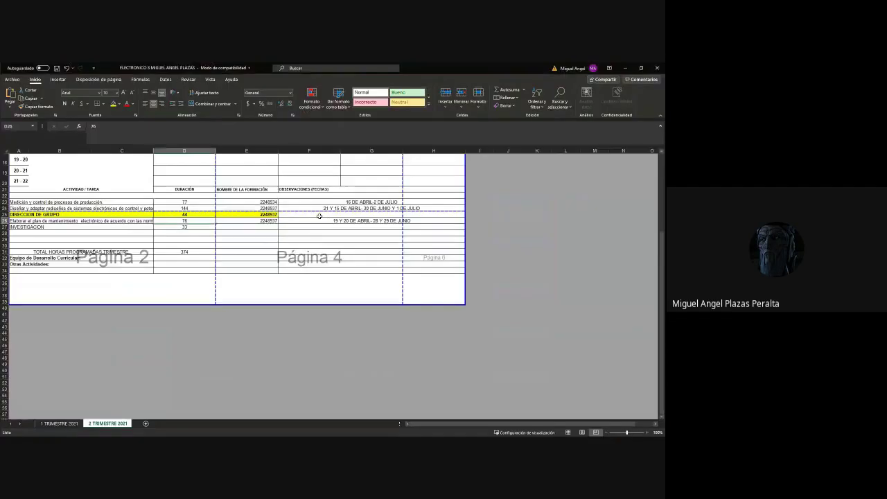
pyautogui.scroll(6, 319, 216)
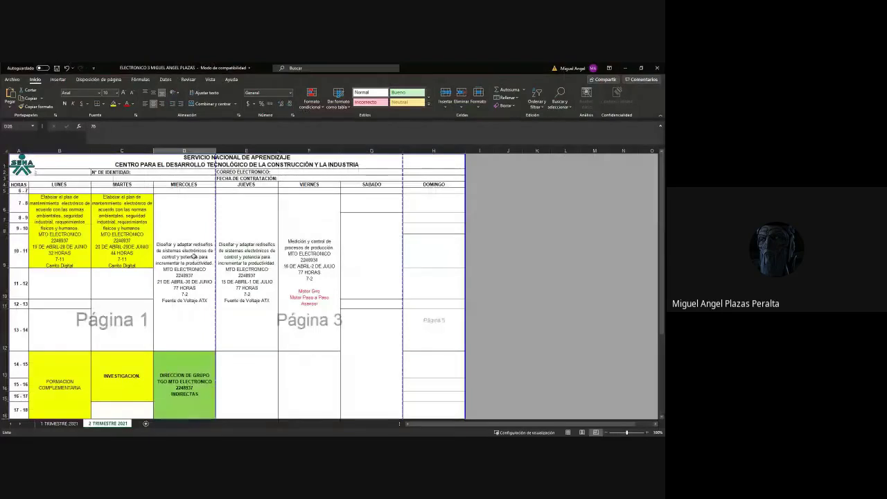
pyautogui.hotkey('alt', 'Tab')
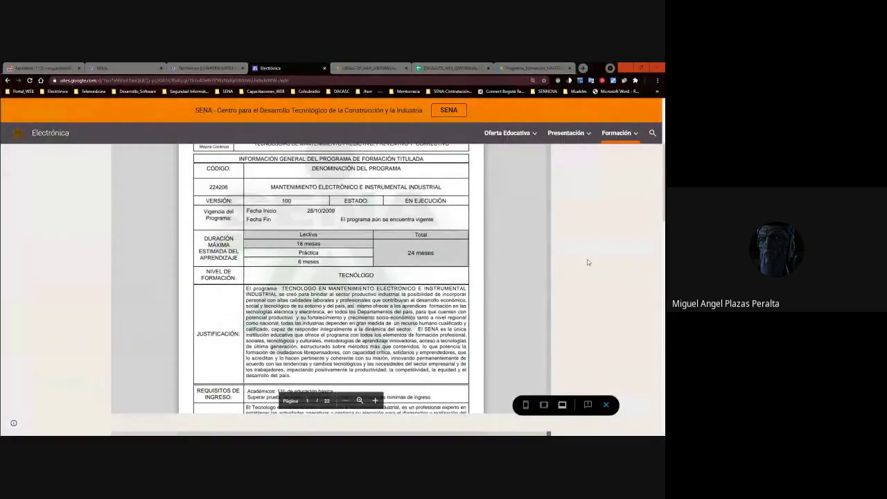
# Browse the corrective maintenance and redesign sections, opening the redesign Guía Aprendizaje page.
pyautogui.moveTo(604, 143)
pyautogui.scroll(-2, 603, 291)
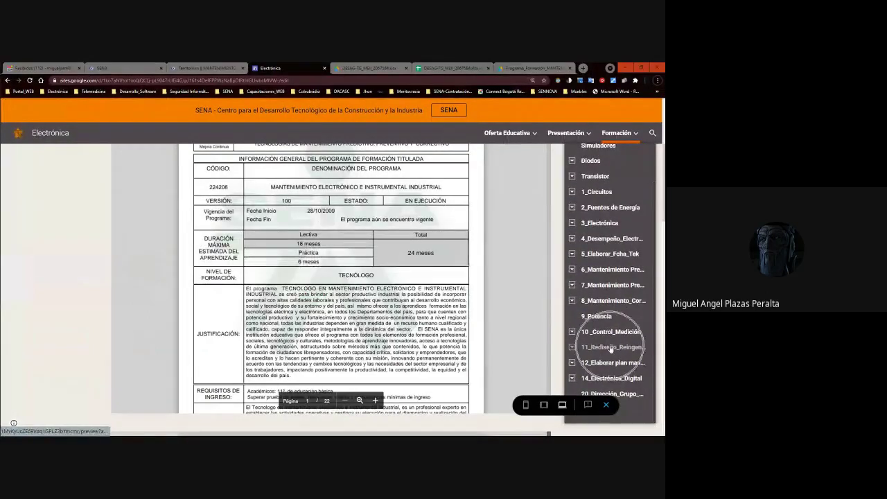
pyautogui.click(572, 344)
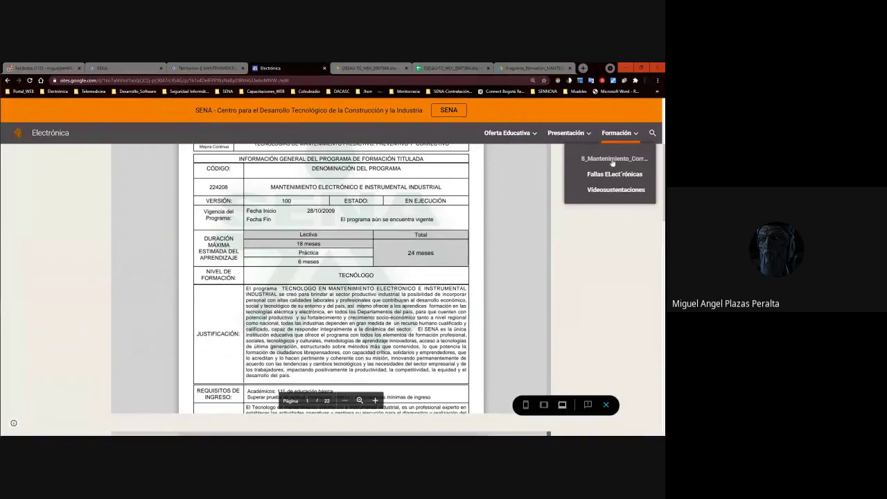
pyautogui.click(618, 134)
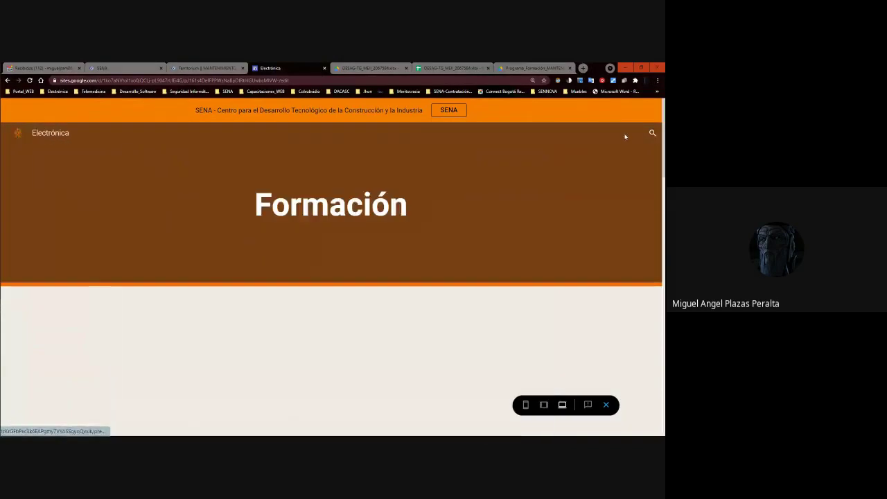
pyautogui.scroll(-1, 616, 277)
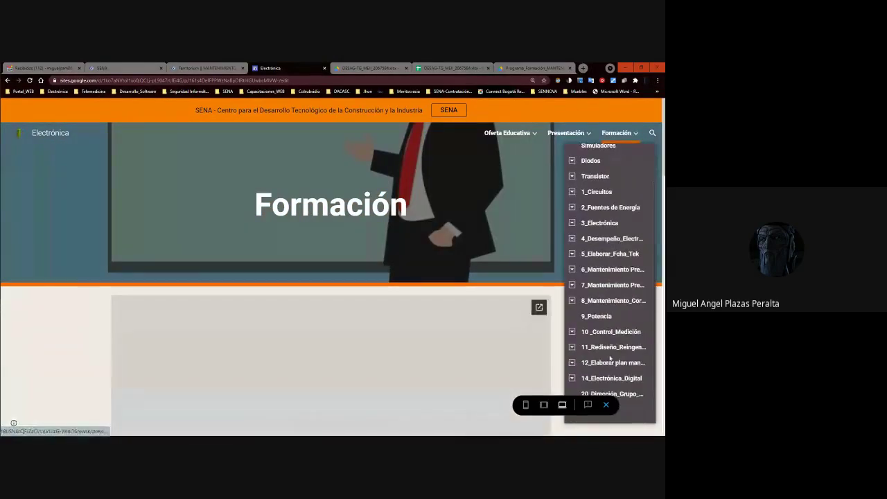
pyautogui.click(573, 347)
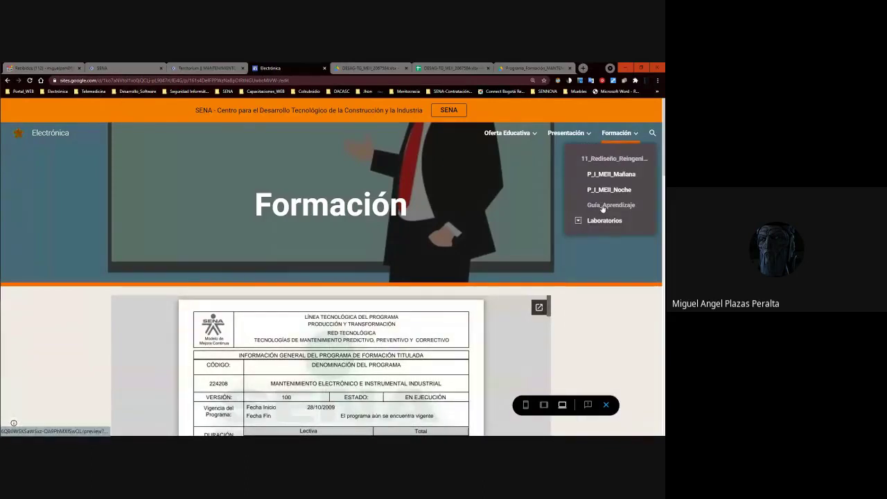
pyautogui.click(603, 206)
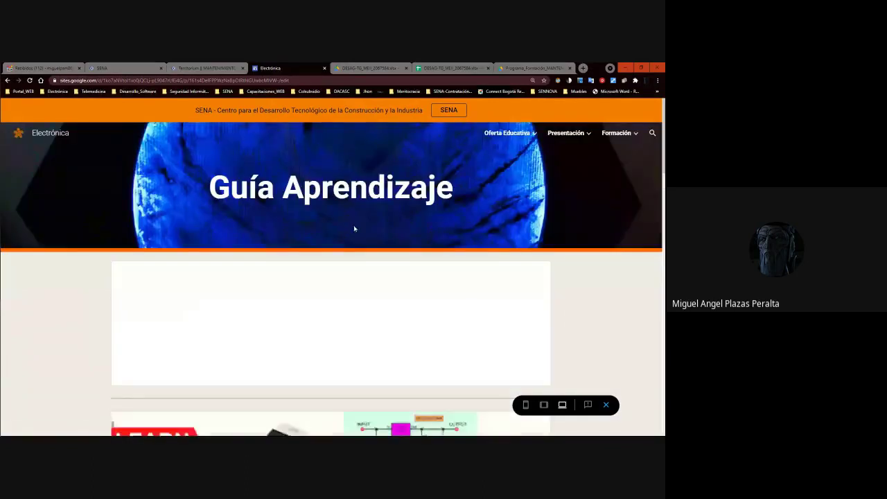
# Go to the Diodos section's Guía_Aprendizaje page and scroll through its files.
pyautogui.click(616, 134)
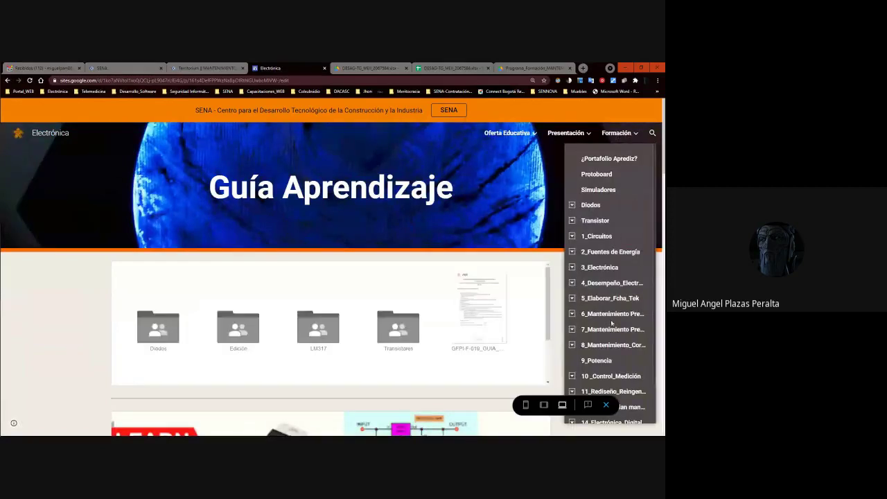
pyautogui.press('ctrl')
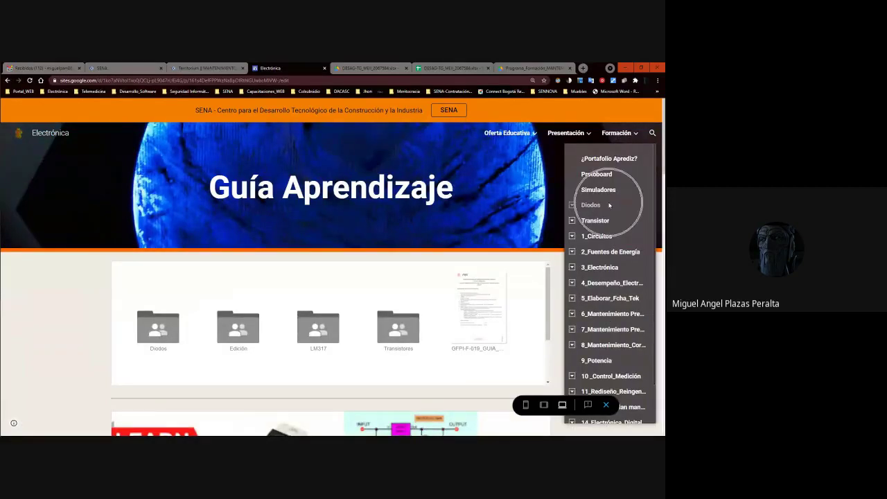
pyautogui.press('ctrl')
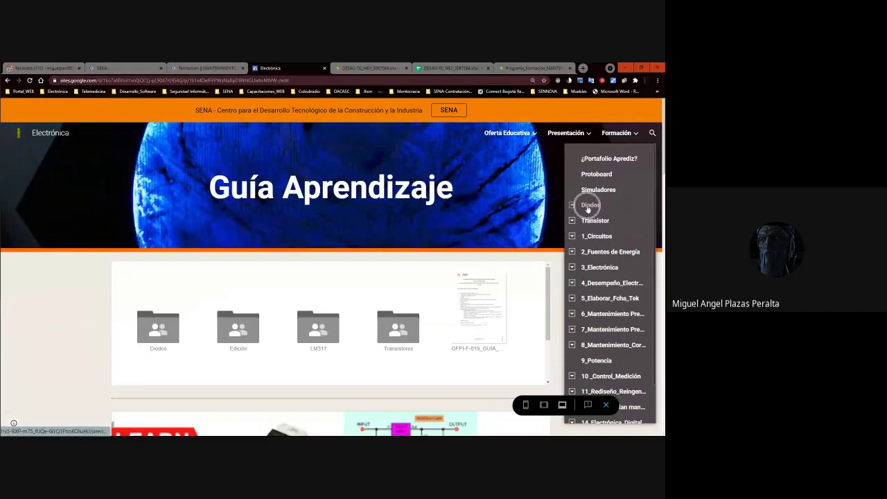
pyautogui.click(572, 205)
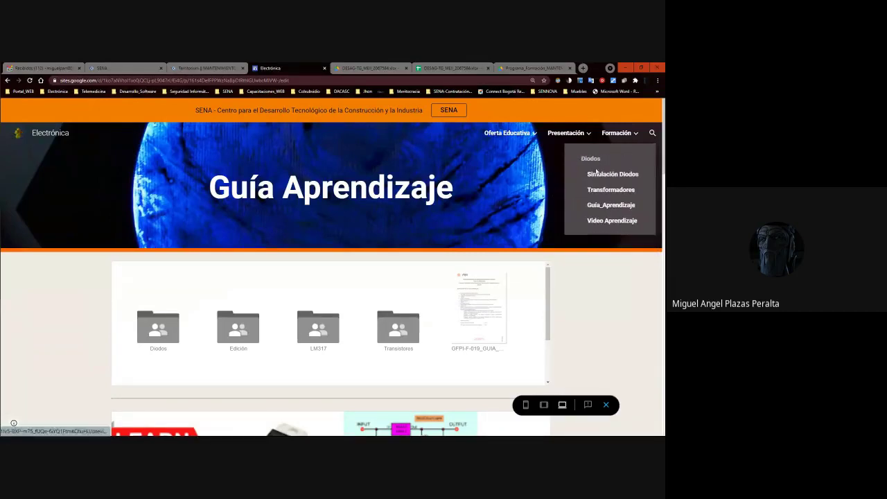
pyautogui.click(609, 208)
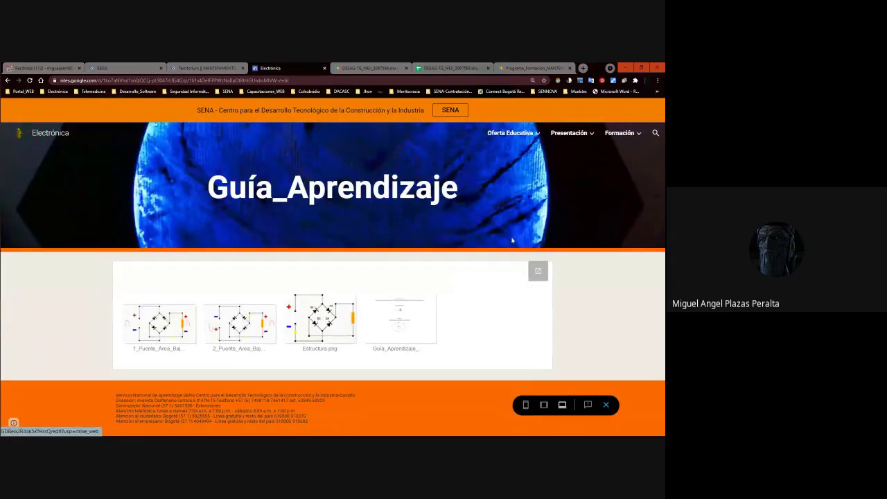
pyautogui.moveTo(619, 132)
pyautogui.scroll(-2, 617, 291)
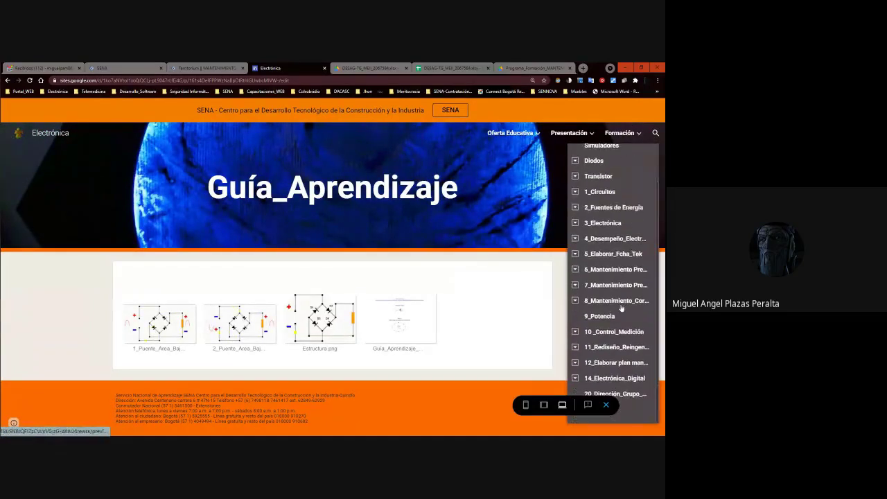
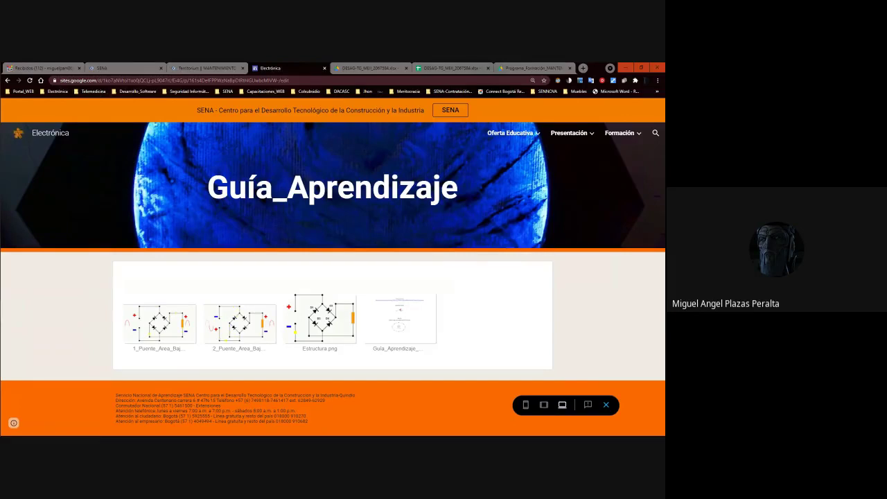
# Open the Electrónica site's Formación page and load its embedded competency spreadsheet.
pyautogui.click(626, 135)
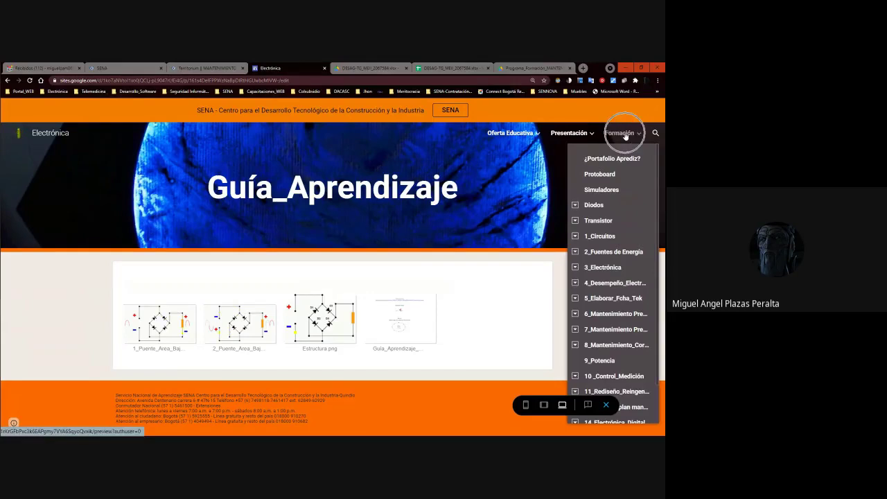
pyautogui.click(625, 134)
pyautogui.click(626, 135)
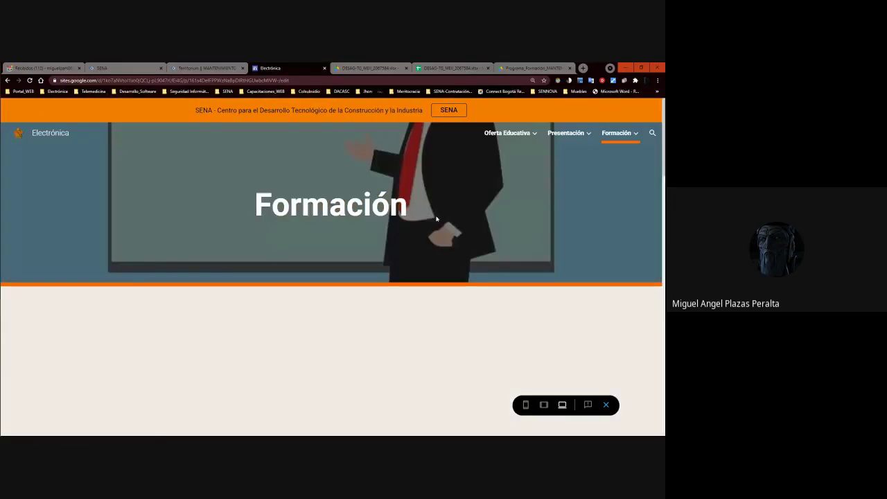
pyautogui.scroll(-10, 355, 208)
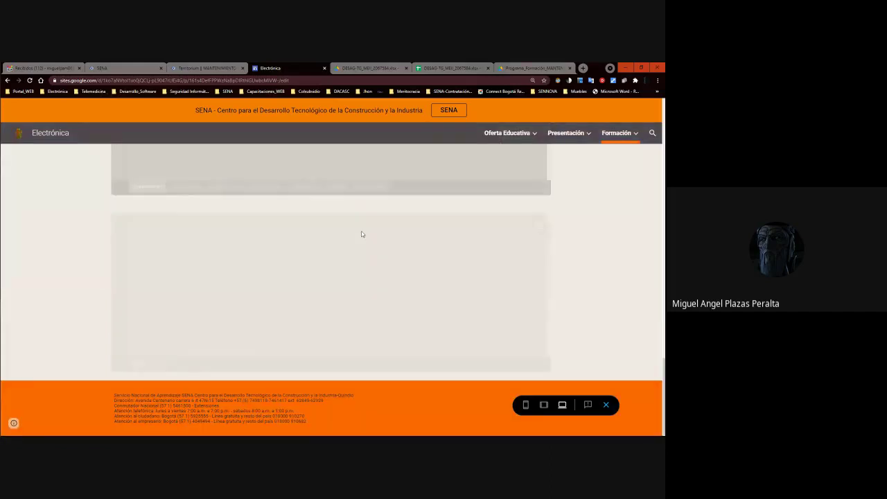
pyautogui.click(320, 271)
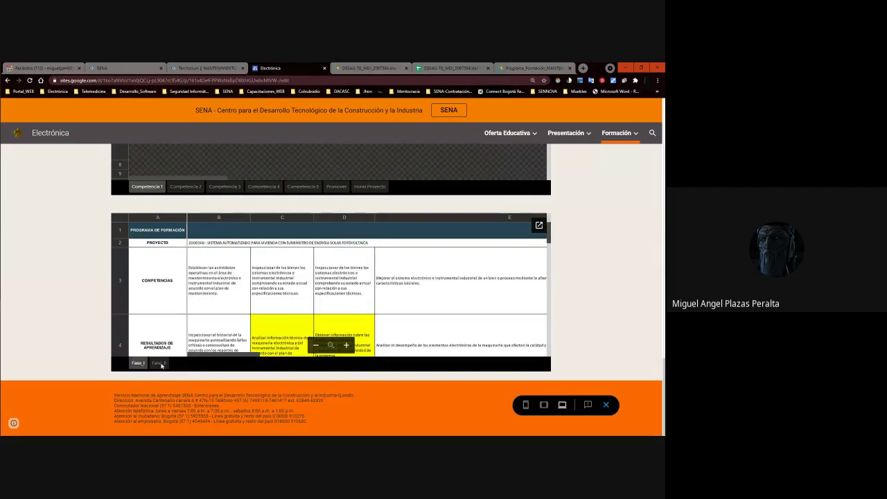
# Show the Fase_I sheet, then browse the embedded planning spreadsheets and programme PDF.
pyautogui.click(134, 365)
pyautogui.click(134, 366)
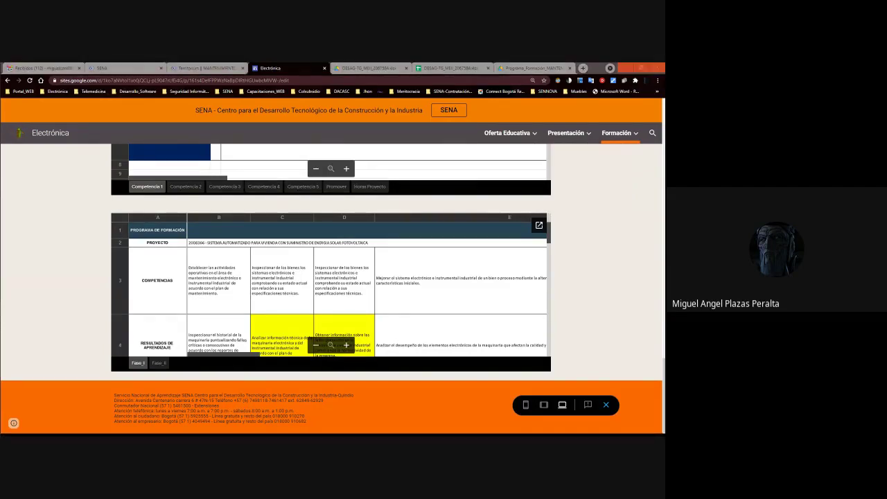
pyautogui.scroll(-10, 363, 302)
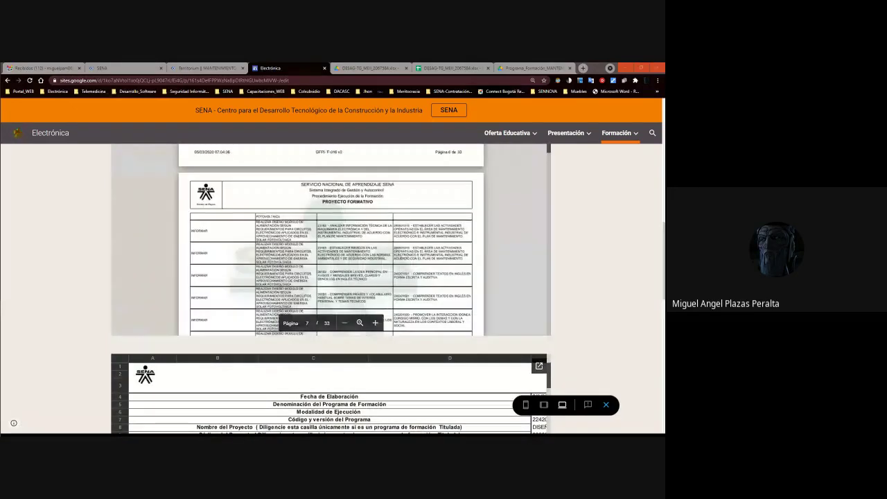
pyautogui.scroll(-5, 331, 239)
pyautogui.scroll(-1, 631, 206)
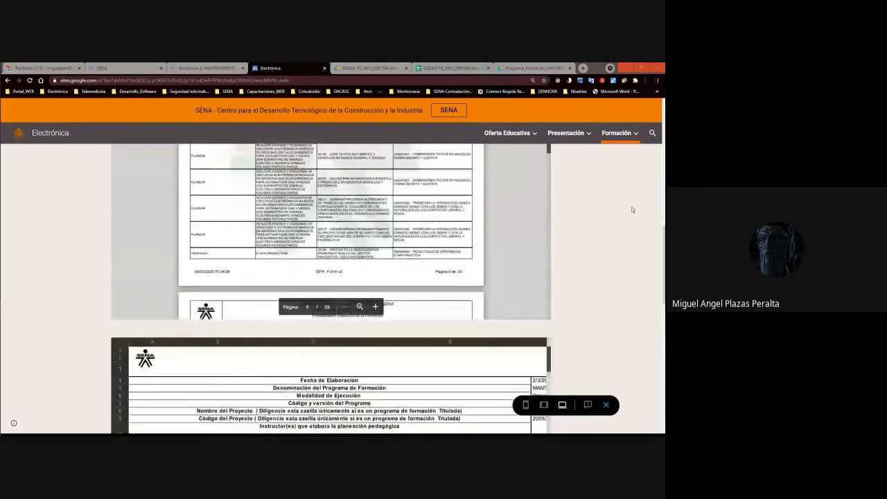
pyautogui.scroll(-5, 631, 206)
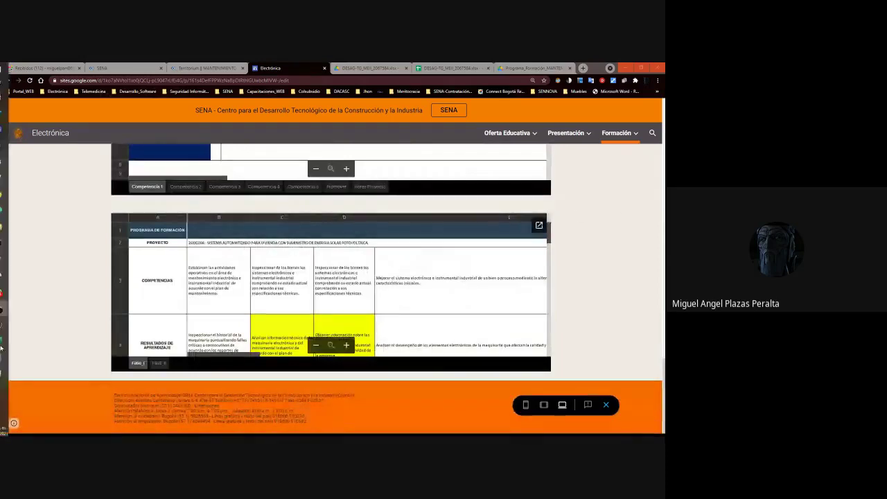
pyautogui.moveTo(2, 348)
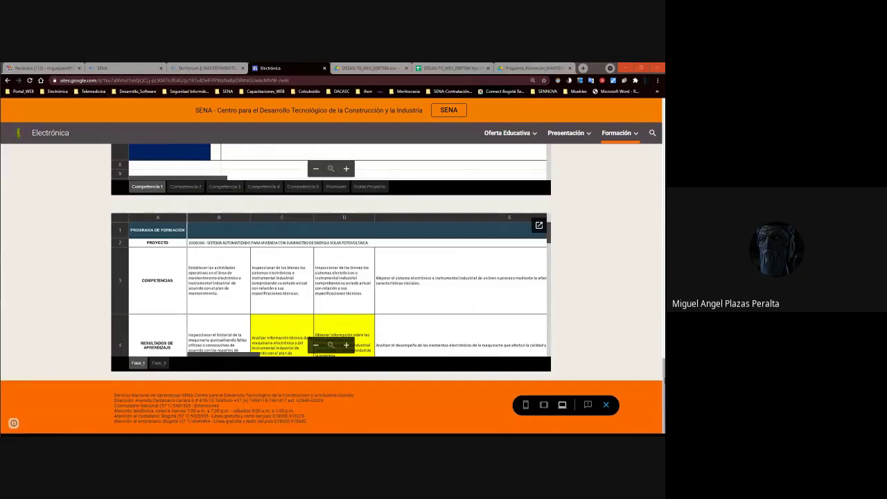
pyautogui.scroll(10, 332, 291)
pyautogui.scroll(-4, 332, 291)
pyautogui.scroll(-15, 331, 289)
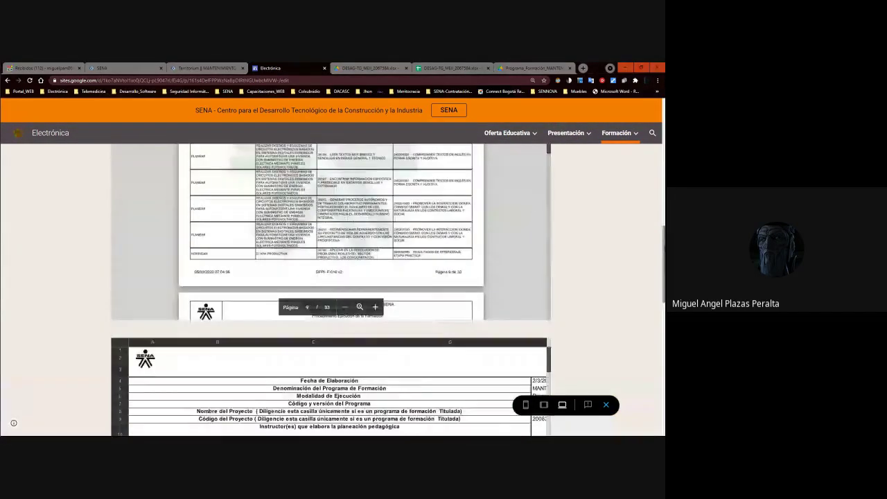
pyautogui.scroll(-4, 629, 277)
pyautogui.scroll(-3, 627, 276)
pyautogui.scroll(8, 622, 271)
# Go to 14_Electrónica_Digital's Guía_Aprendizaje page and open the Electrónica Básica guide copy.
pyautogui.click(635, 133)
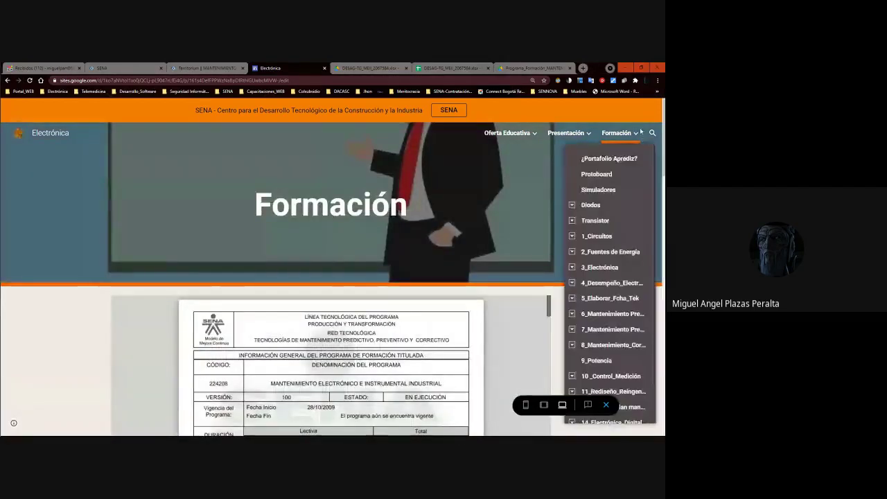
pyautogui.scroll(-3, 588, 358)
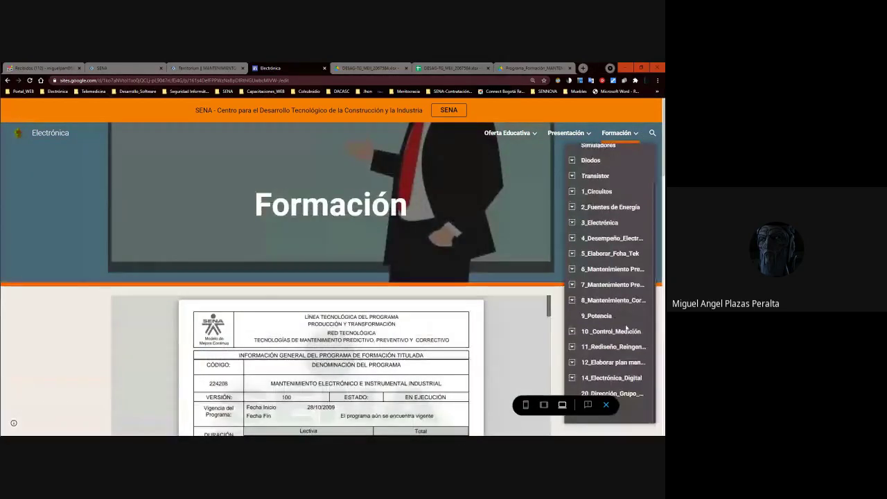
pyautogui.click(571, 377)
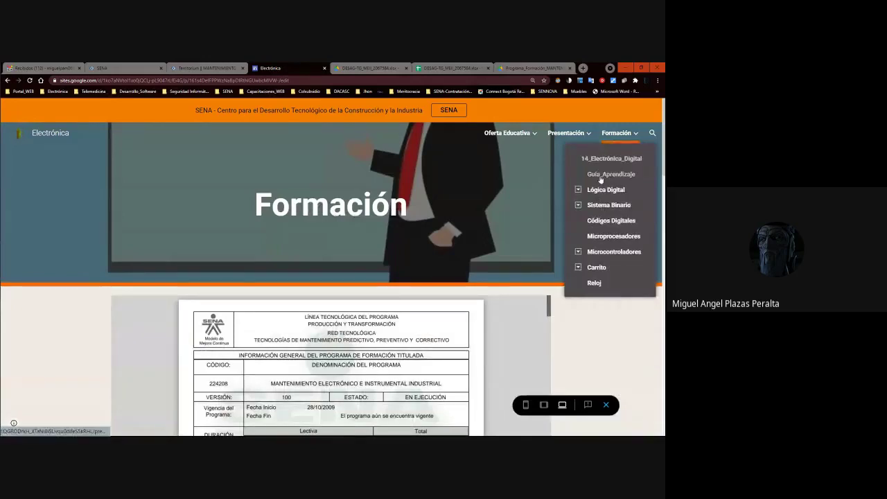
pyautogui.click(600, 176)
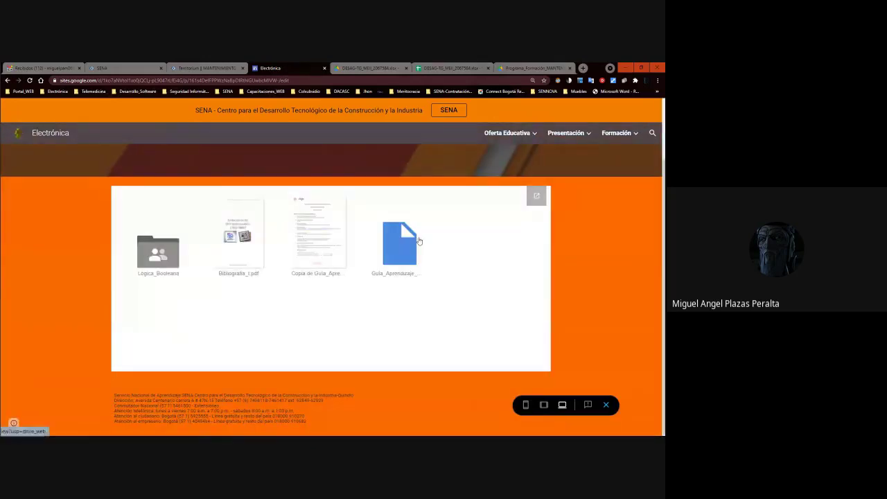
pyautogui.click(303, 243)
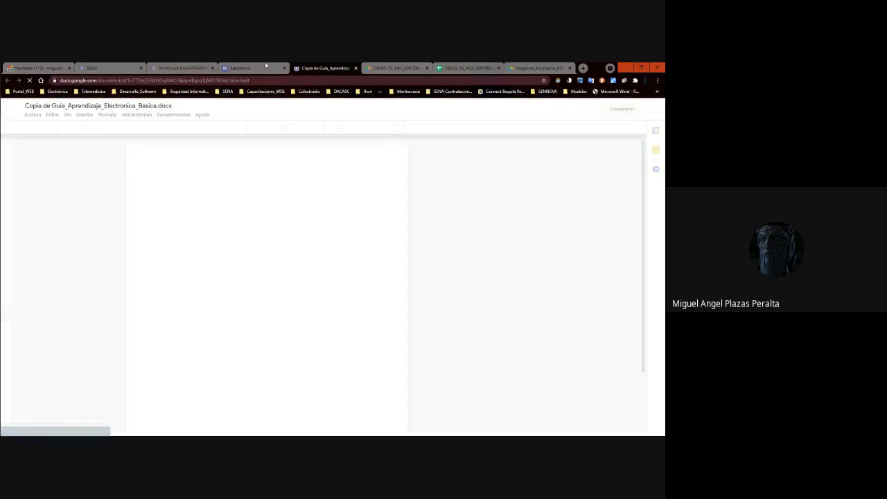
# Open the Copia de Guía_Aprendizaje document and scroll through it.
pyautogui.click(267, 67)
pyautogui.click(400, 268)
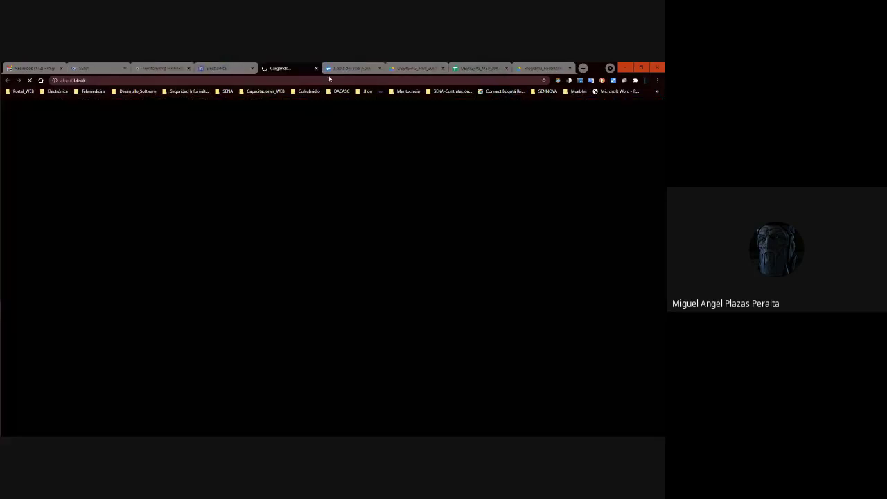
pyautogui.click(353, 68)
pyautogui.scroll(-20, 249, 211)
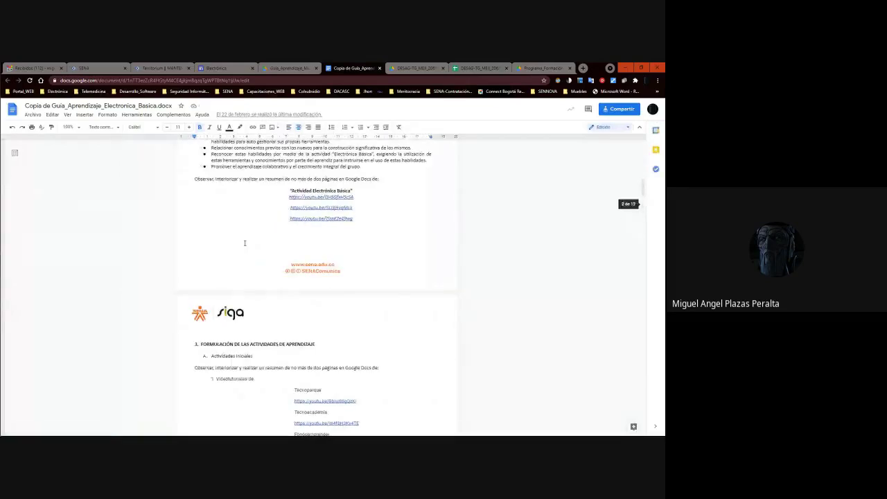
pyautogui.scroll(-15, 244, 242)
pyautogui.scroll(-20, 245, 243)
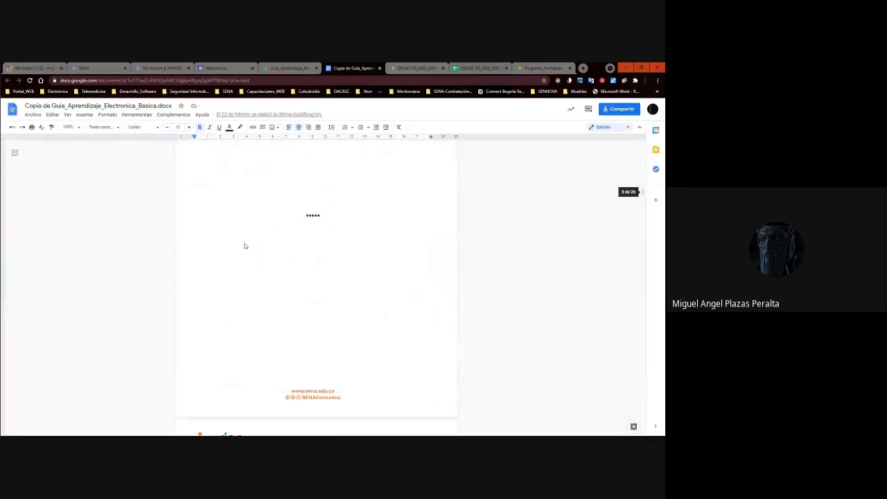
# Preview the Guia_Aprendizaje_Microprocesadores PDF, then return to the Electrónica site's Formación pages.
pyautogui.click(290, 68)
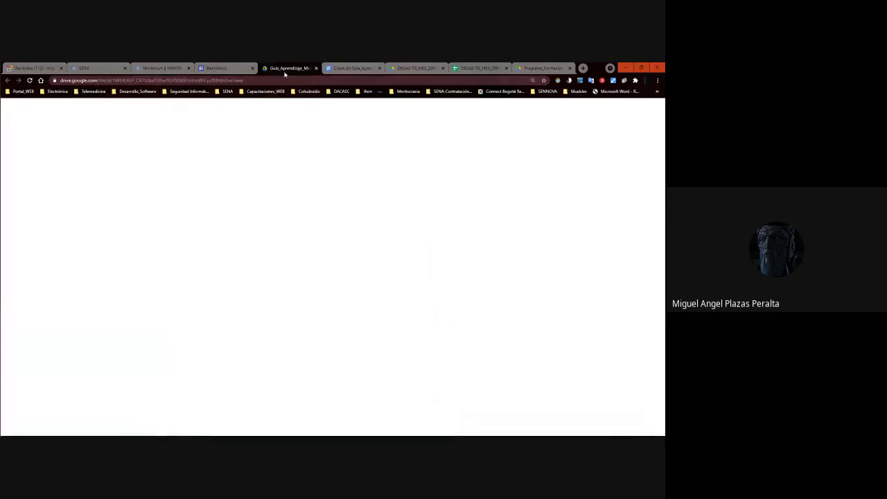
pyautogui.scroll(-10, 314, 210)
pyautogui.scroll(-15, 314, 210)
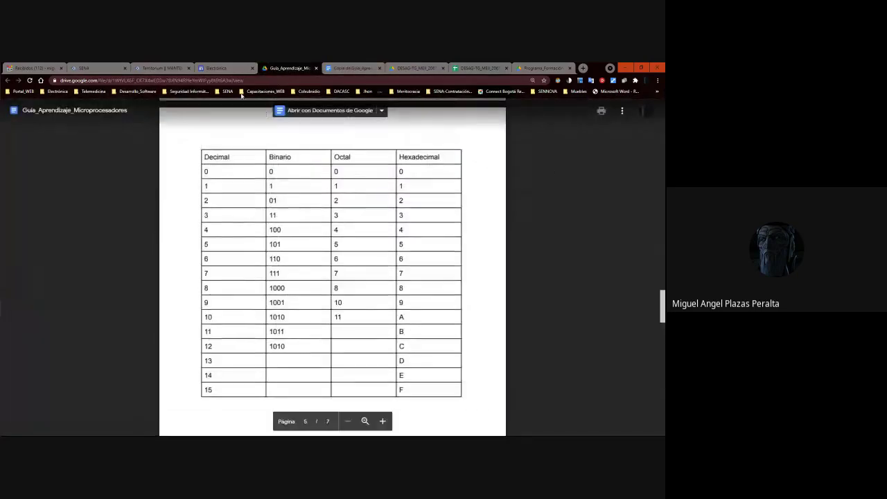
pyautogui.click(223, 68)
pyautogui.click(634, 134)
pyautogui.scroll(-1, 635, 282)
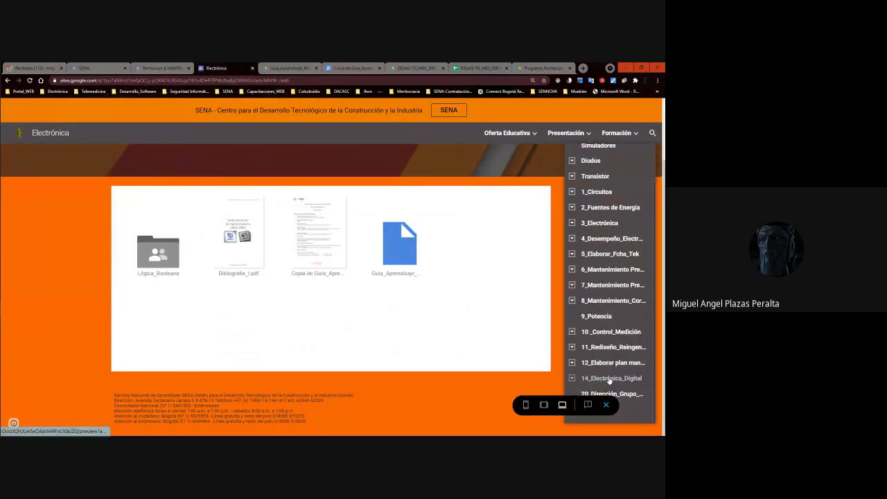
# Via 12_Elaborar plan, open Portal Web Aprendices and a student's Equipo site link.
pyautogui.click(608, 380)
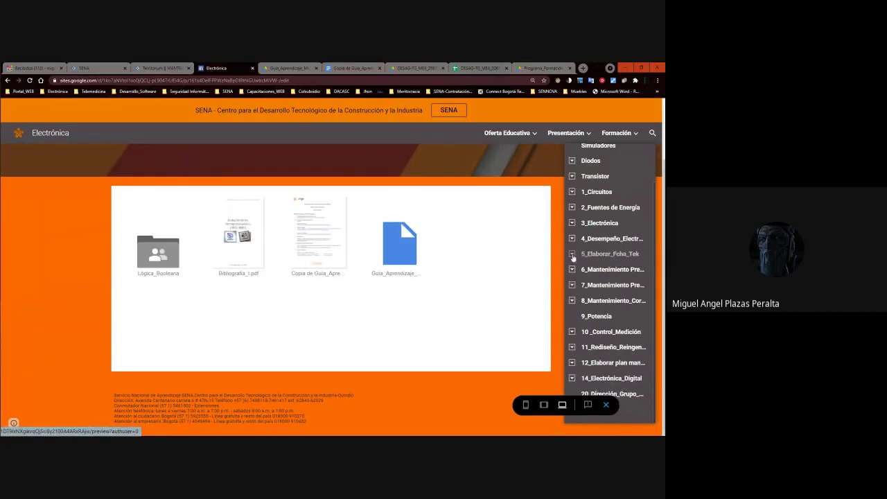
pyautogui.click(573, 256)
pyautogui.click(593, 166)
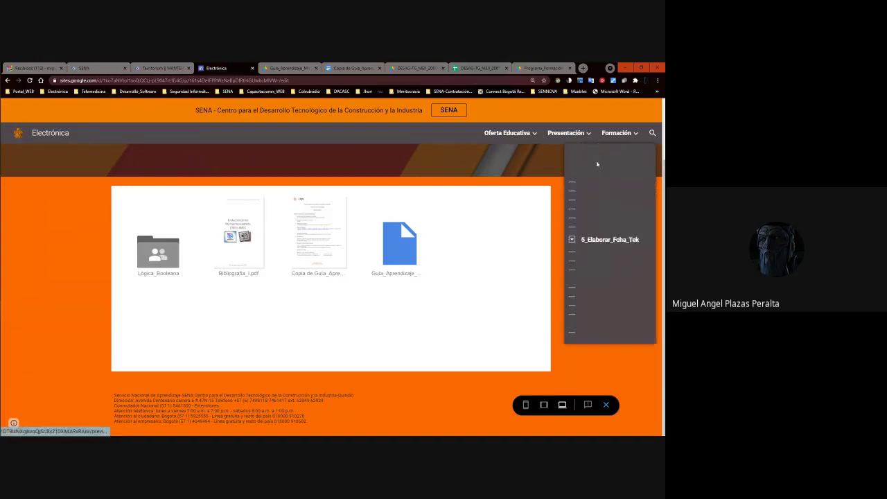
pyautogui.scroll(-1, 616, 365)
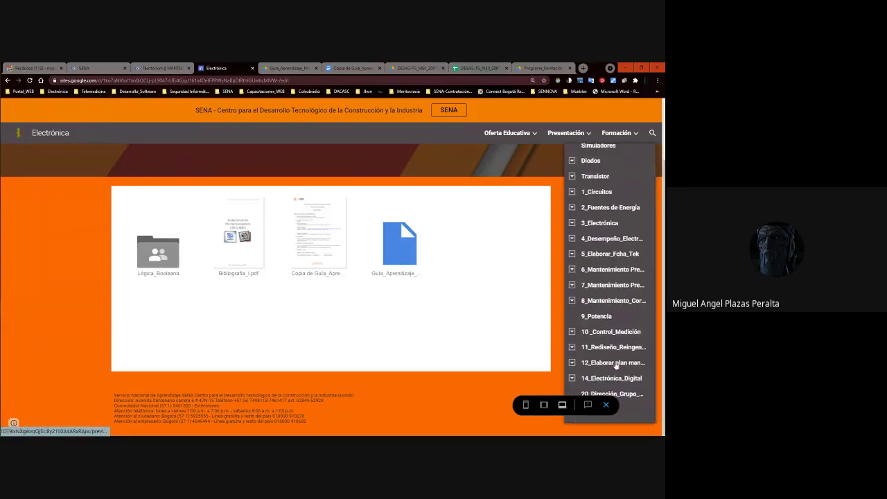
pyautogui.click(572, 365)
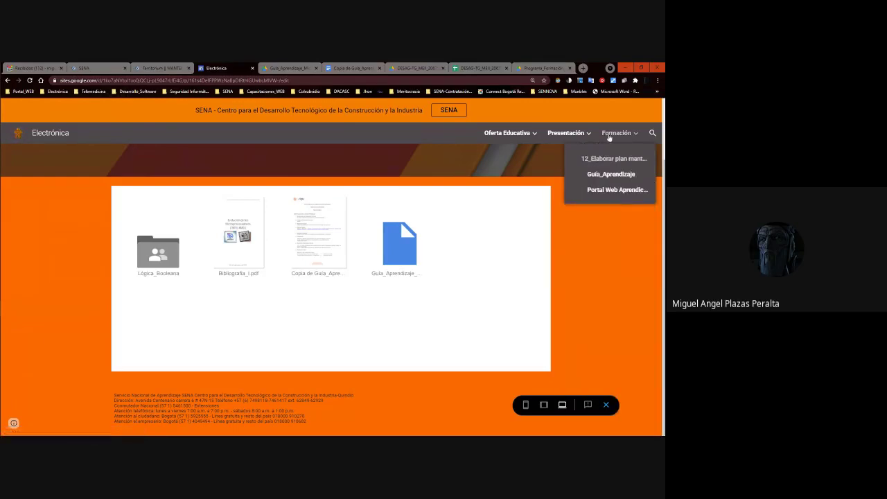
pyautogui.click(607, 190)
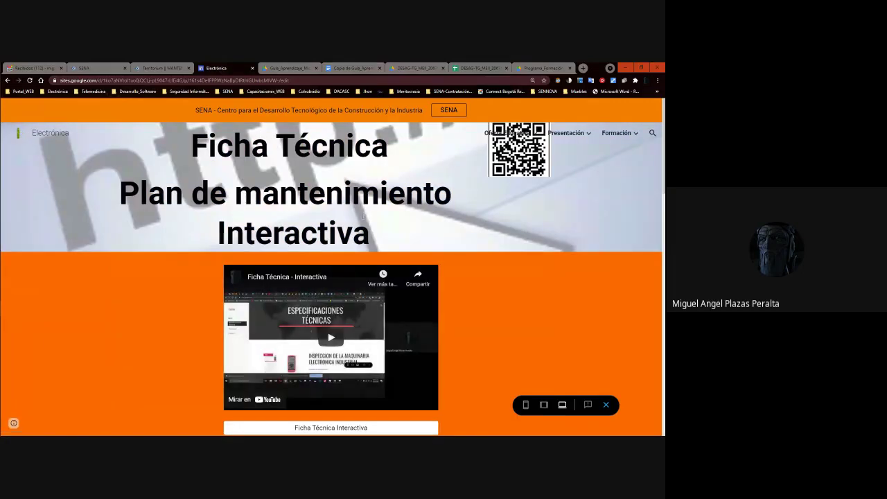
pyautogui.scroll(-15, 361, 219)
pyautogui.scroll(8, 362, 219)
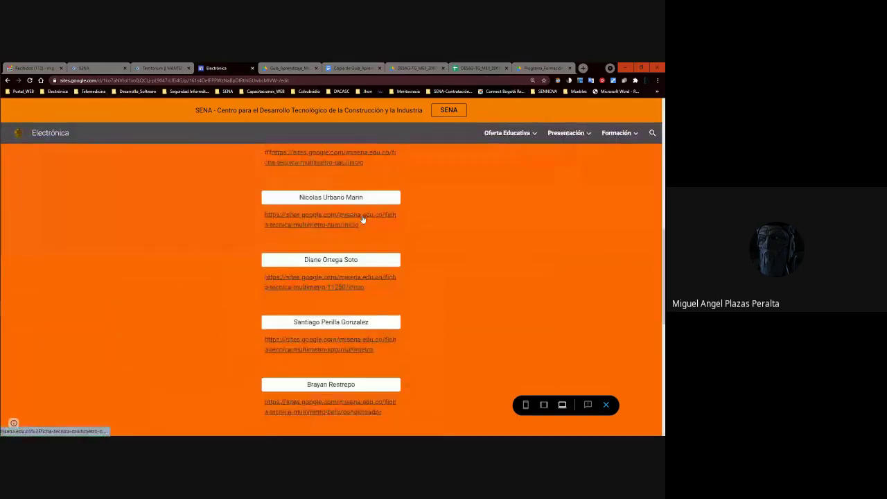
pyautogui.click(333, 217)
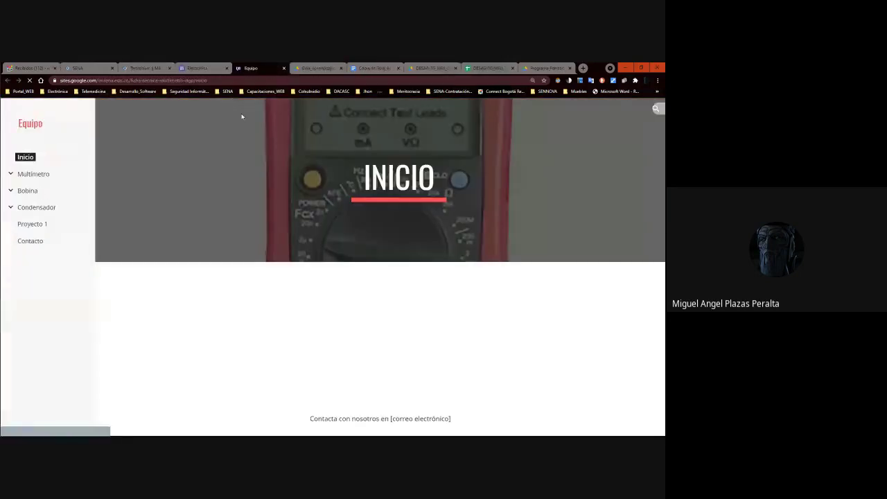
pyautogui.click(23, 265)
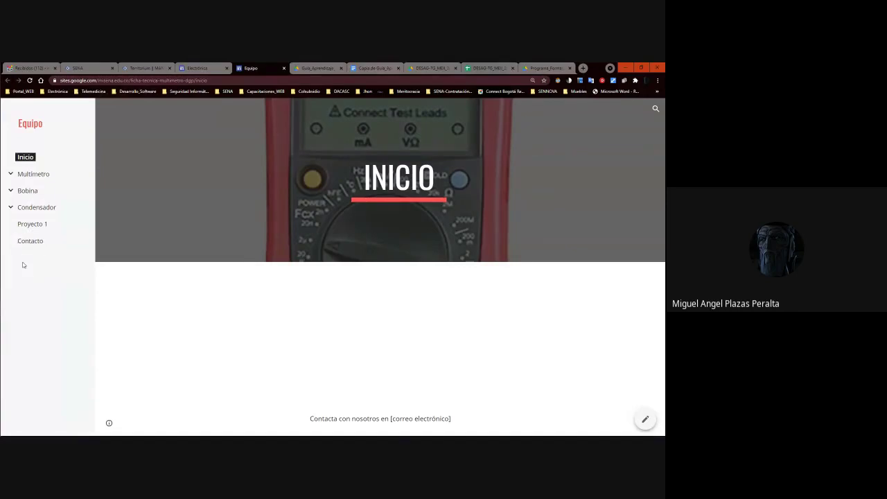
pyautogui.click(11, 174)
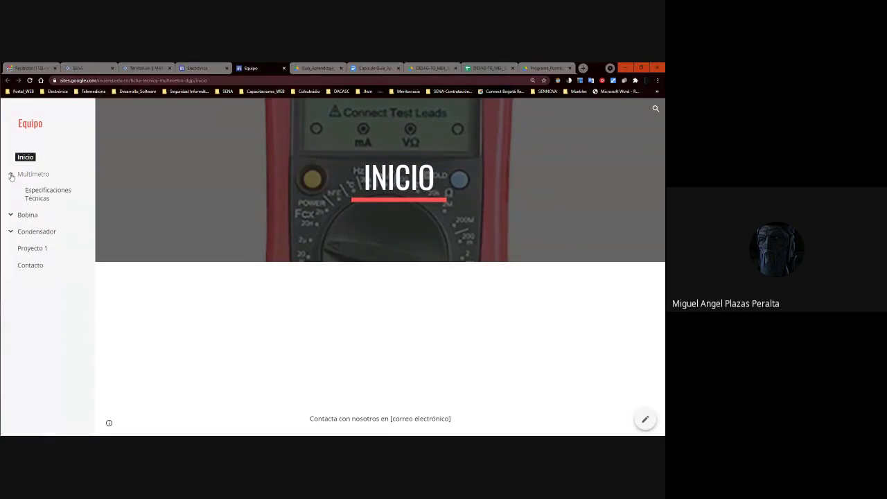
pyautogui.click(28, 194)
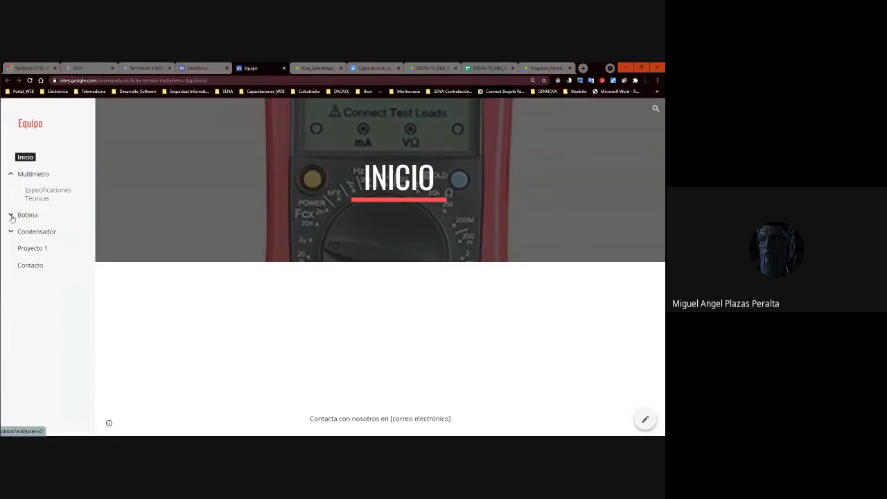
pyautogui.click(10, 217)
pyautogui.click(12, 257)
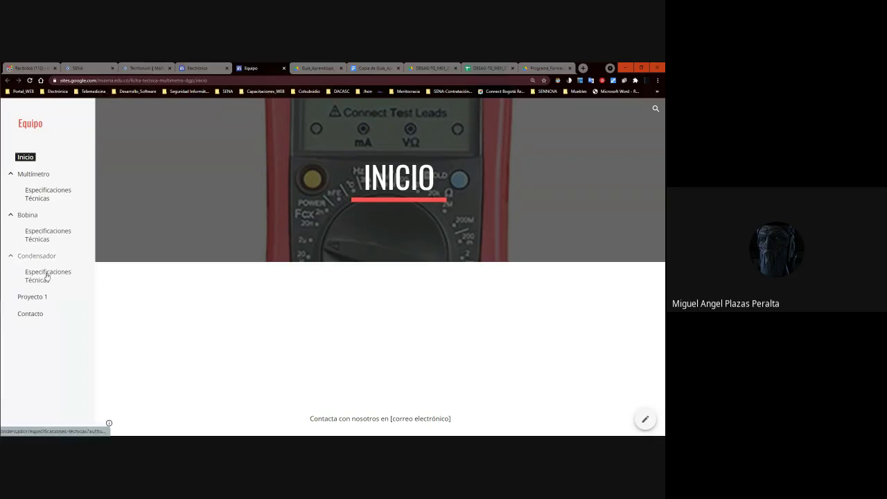
pyautogui.click(49, 277)
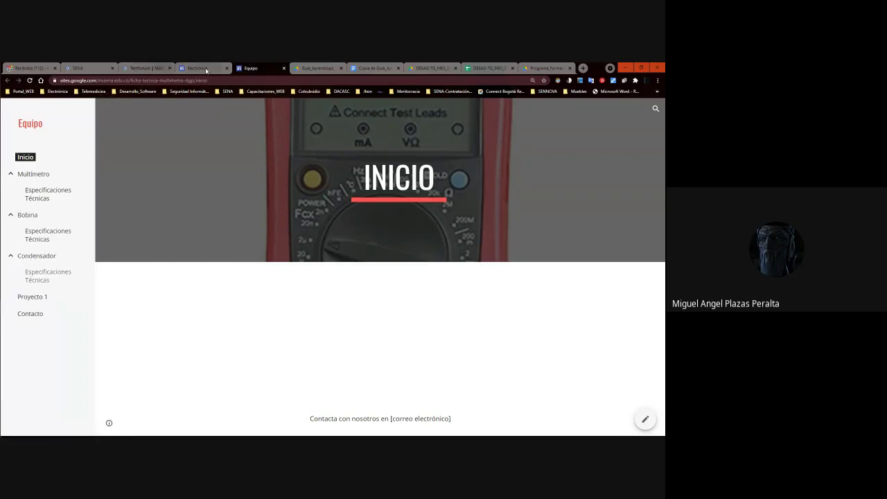
pyautogui.click(209, 66)
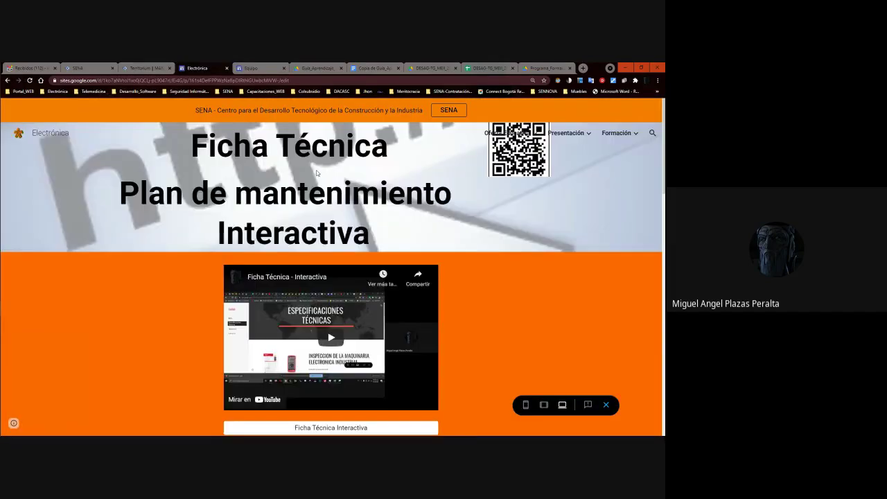
pyautogui.click(262, 67)
pyautogui.click(23, 332)
pyautogui.click(25, 337)
pyautogui.click(25, 337)
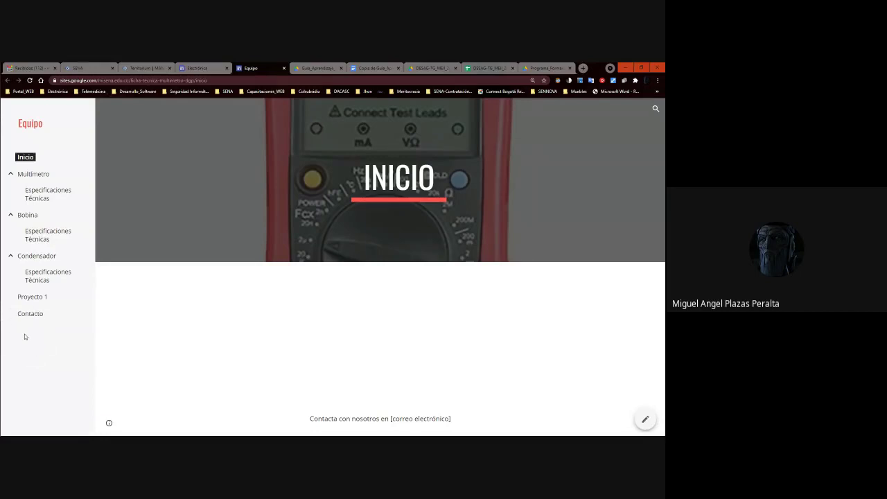
pyautogui.click(25, 337)
pyautogui.click(35, 374)
pyautogui.click(35, 373)
pyautogui.click(35, 373)
pyautogui.click(195, 67)
pyautogui.scroll(-6, 287, 202)
pyautogui.scroll(3, 311, 243)
pyautogui.click(324, 267)
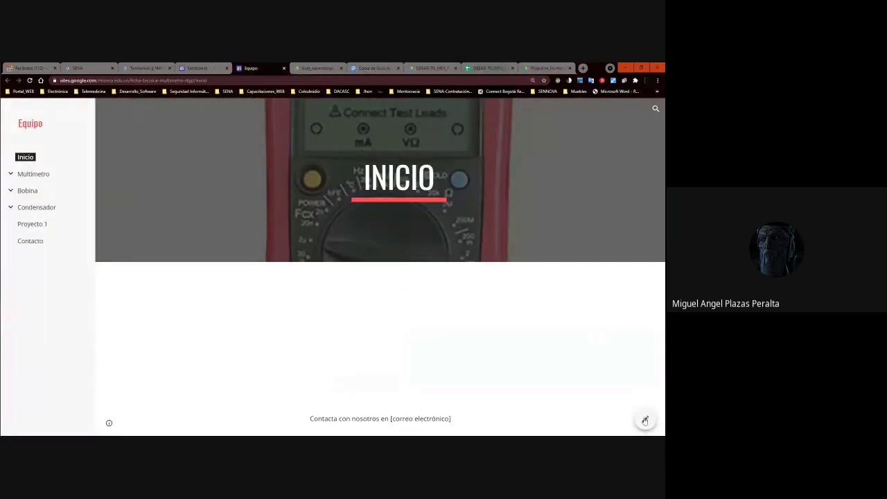
# Edit the Equipo site and add a Carrito Digital page, dragging it below Condensador.
pyautogui.click(645, 420)
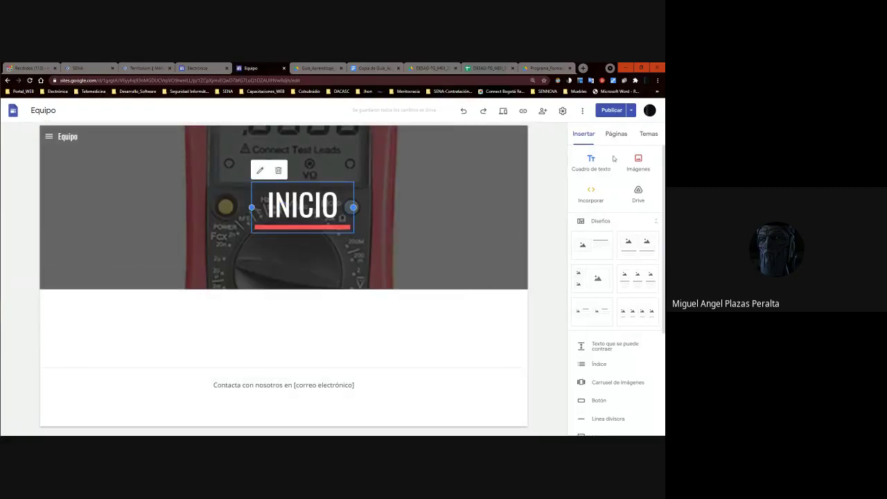
pyautogui.click(616, 134)
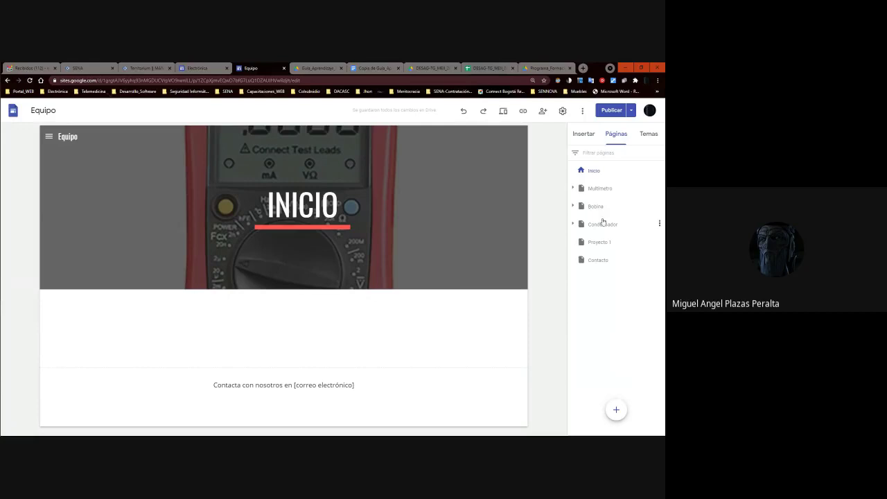
pyautogui.click(617, 410)
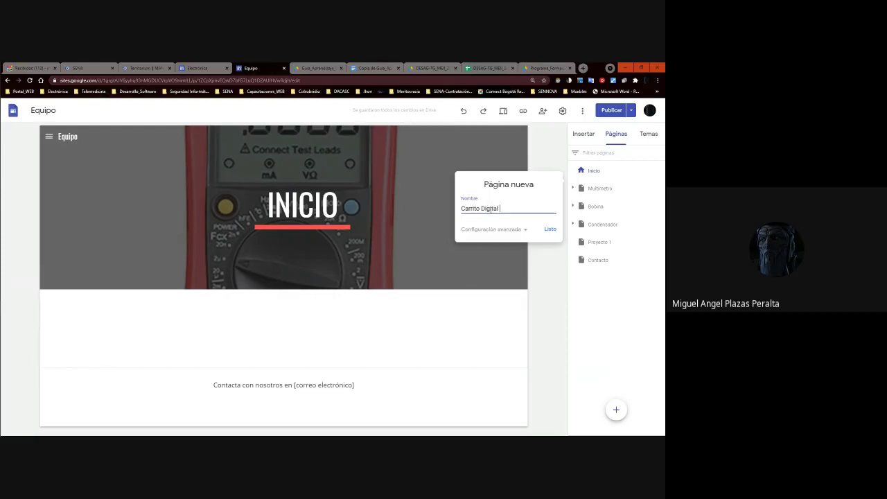
pyautogui.write('Carrito Digital')
pyautogui.click(549, 229)
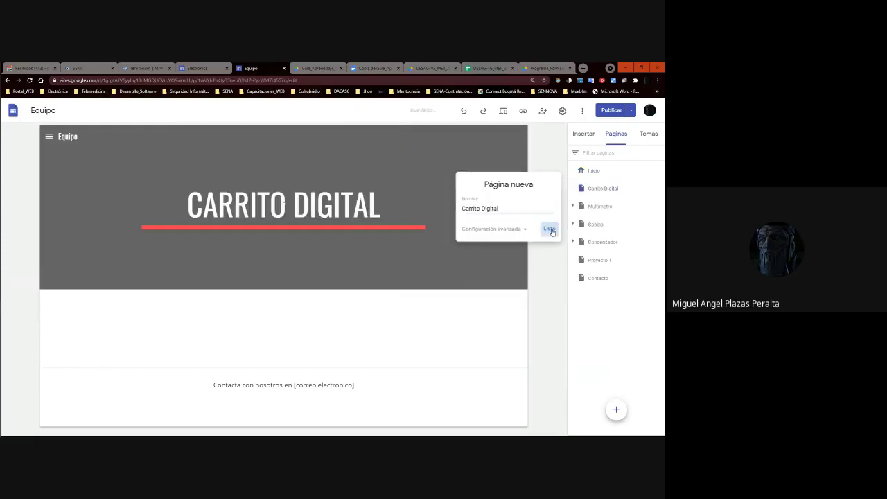
pyautogui.moveTo(606, 238); pyautogui.dragTo(599, 255)
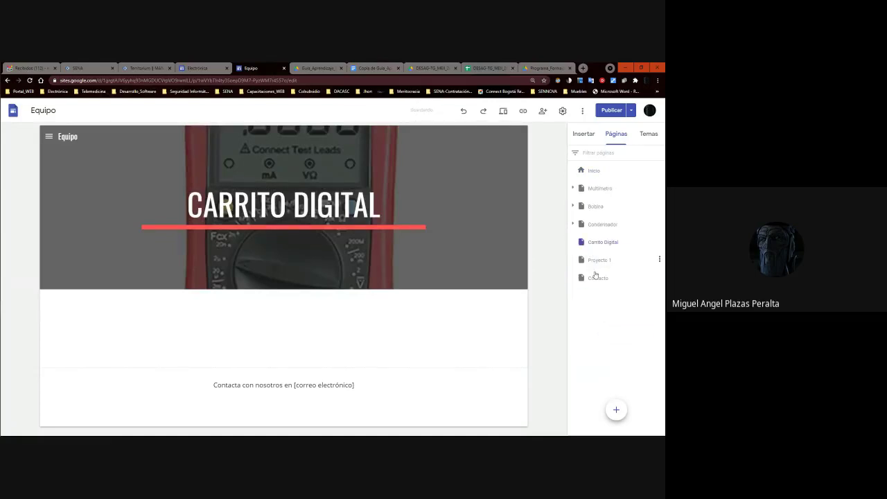
# Add a Fuente de Voltaje de Laboratorio page, then open Proyecto 1.
pyautogui.click(614, 412)
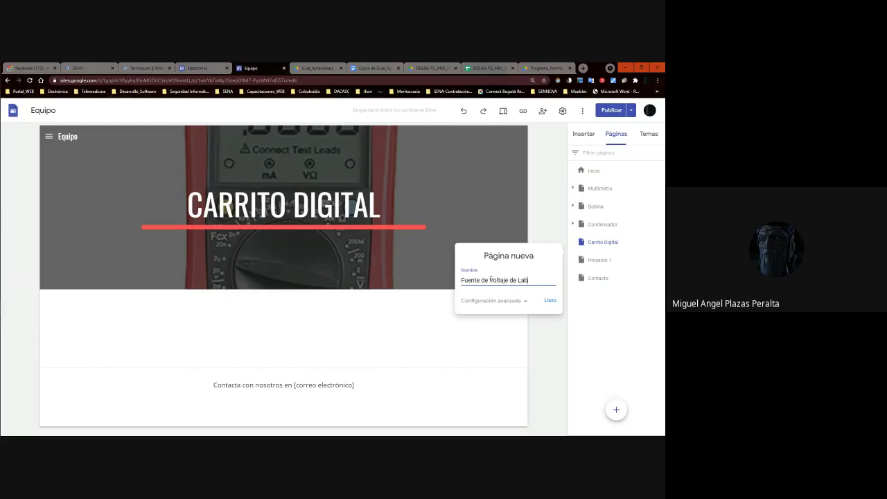
pyautogui.write('Fuente de Voltaje de Laboratorio')
pyautogui.press('Return')
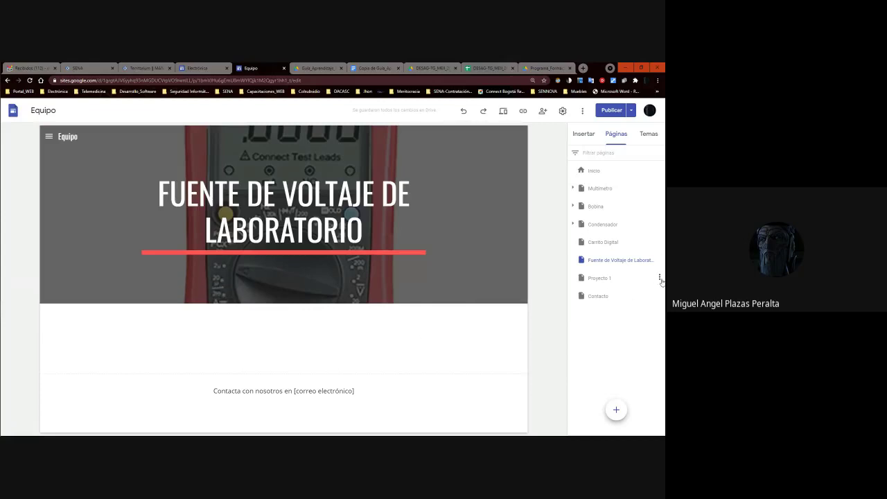
pyautogui.click(600, 278)
pyautogui.scroll(-3, 359, 286)
pyautogui.scroll(-3, 359, 286)
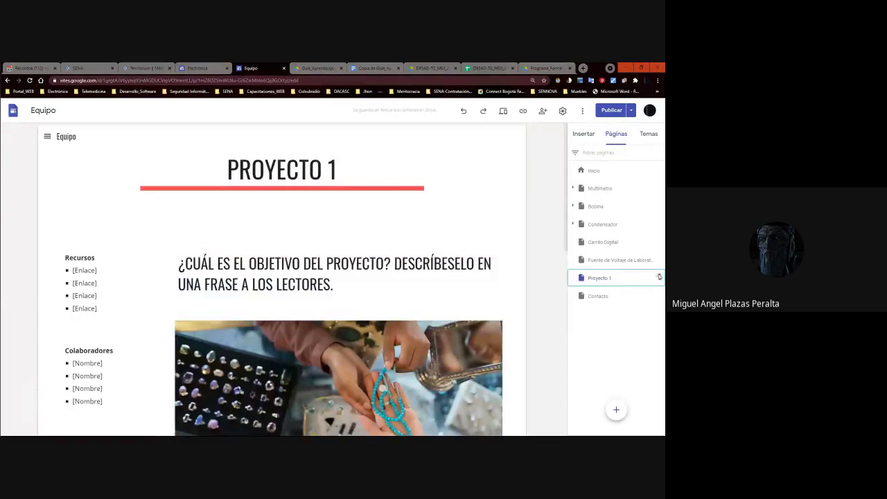
# Delete the Proyecto 1 page, cancelling an accidental Duplicar página first.
pyautogui.click(659, 278)
pyautogui.click(594, 299)
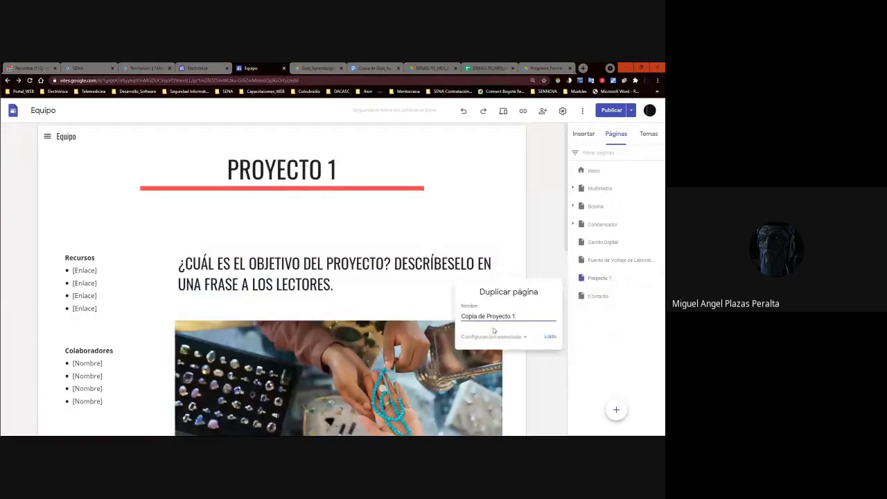
pyautogui.click(540, 348)
pyautogui.click(658, 279)
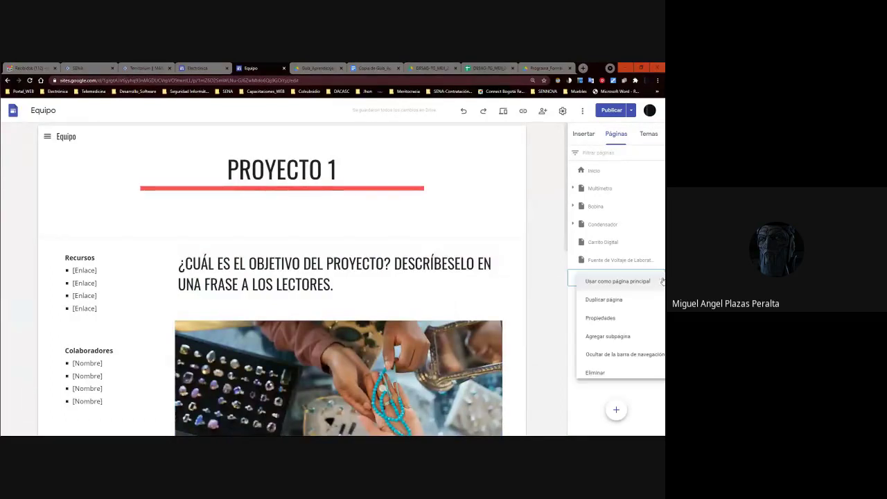
pyautogui.click(593, 372)
# Open the Contacto page and select, then deselect, its CONTACTO title box.
pyautogui.click(600, 281)
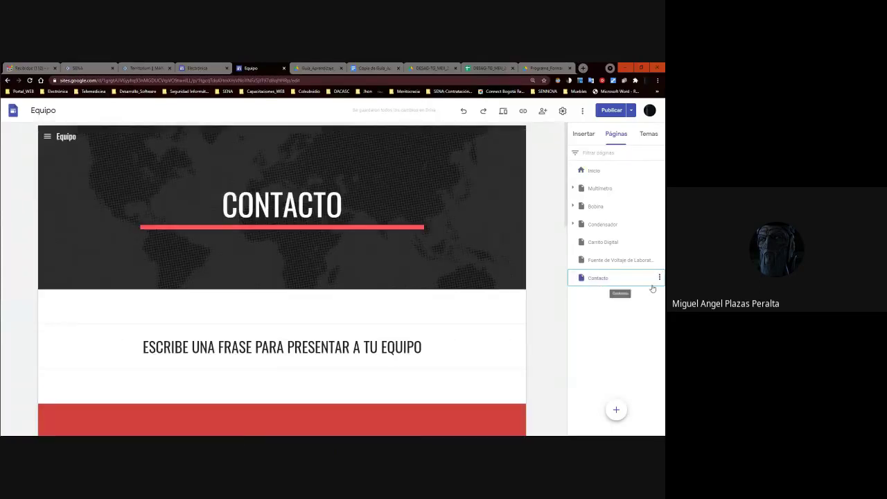
pyautogui.scroll(-5, 424, 289)
pyautogui.scroll(5, 423, 290)
pyautogui.click(329, 234)
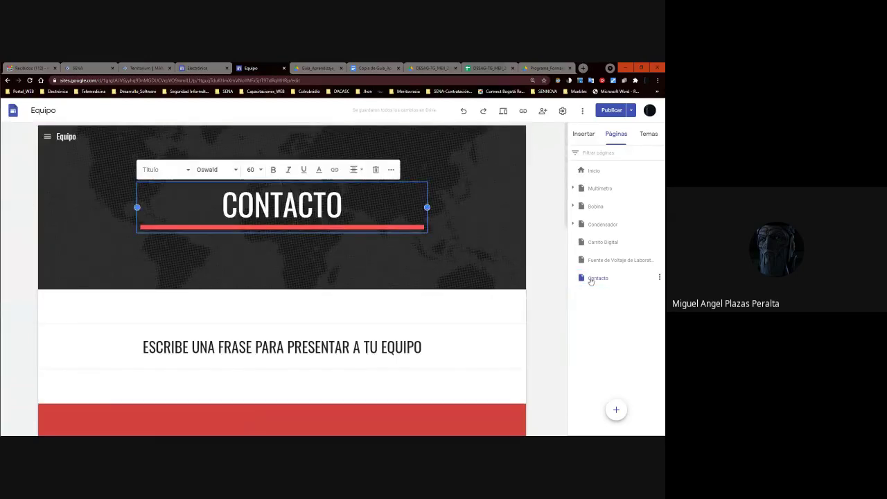
pyautogui.click(590, 281)
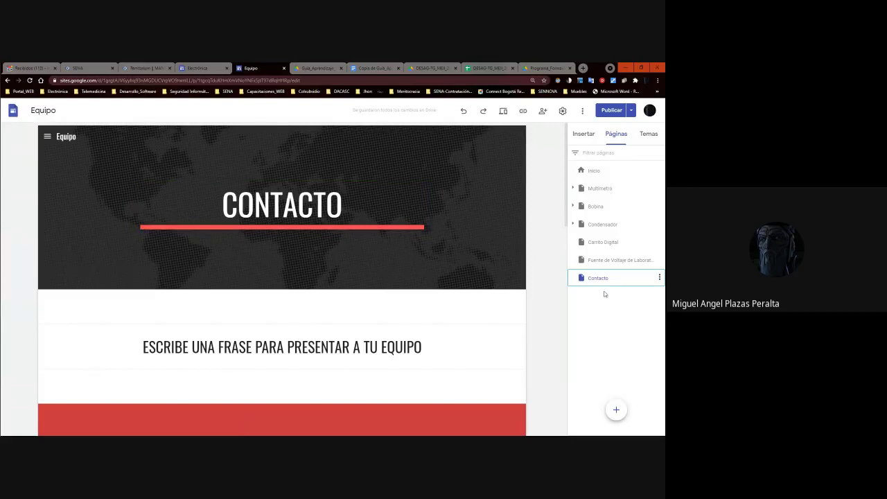
pyautogui.click(604, 280)
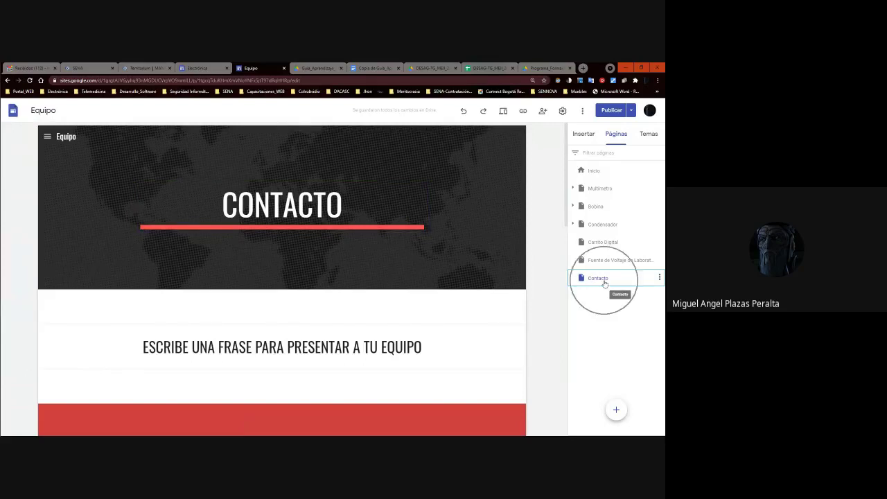
pyautogui.click(604, 280)
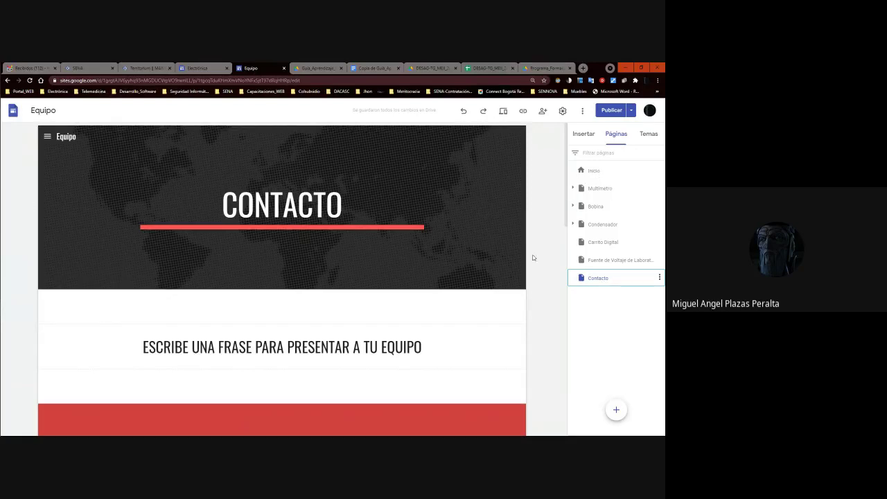
# Publish the Equipo site's page changes and return to its editor on Contacto.
pyautogui.click(611, 110)
pyautogui.click(642, 110)
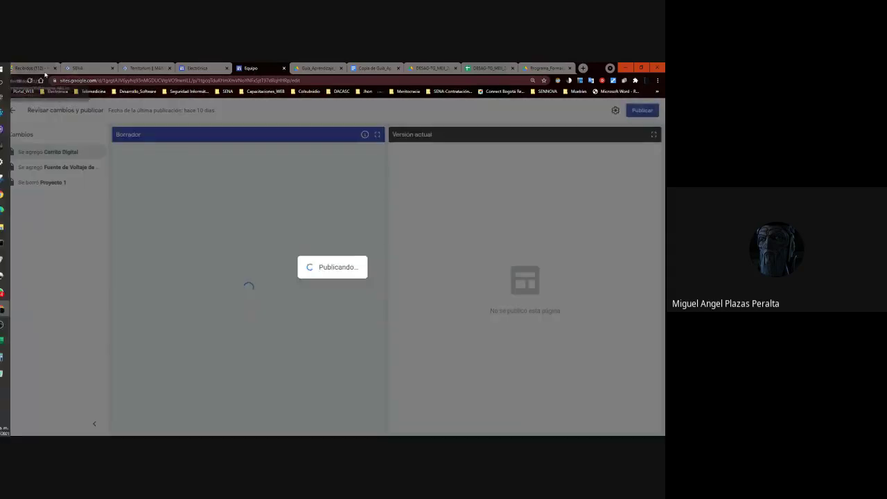
pyautogui.click(41, 68)
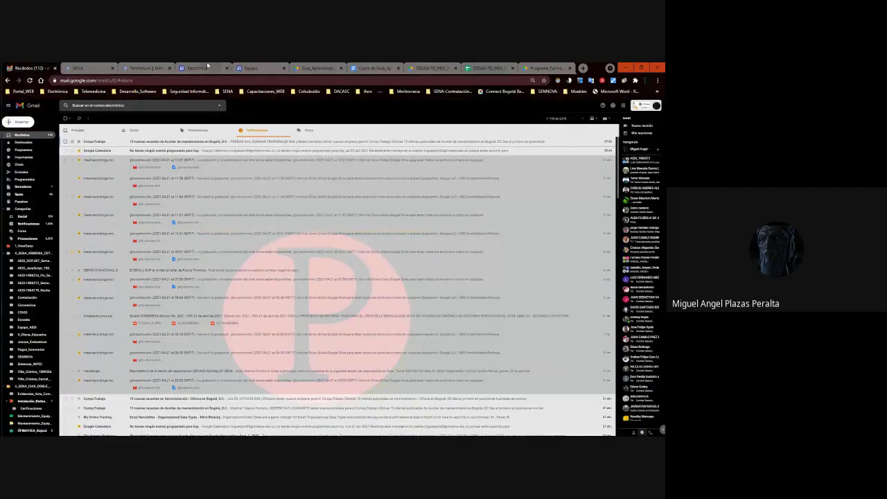
pyautogui.click(201, 68)
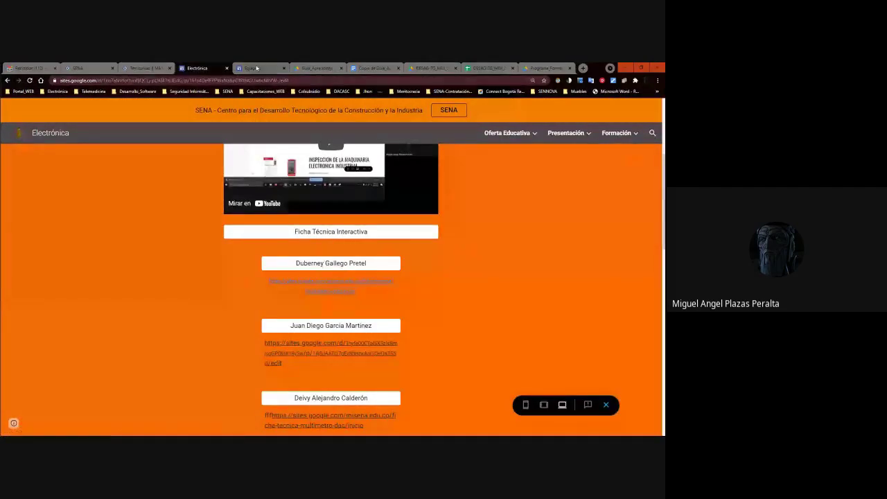
pyautogui.click(252, 69)
pyautogui.scroll(-10, 379, 134)
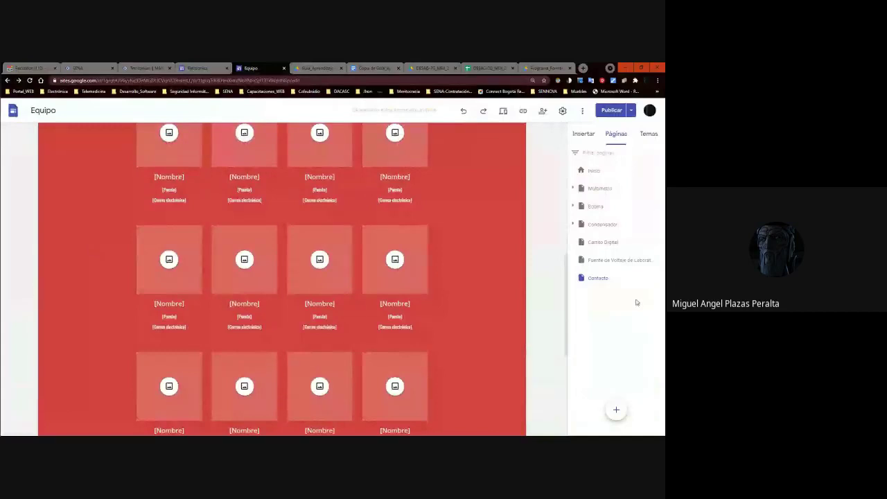
pyautogui.scroll(10, 513, 305)
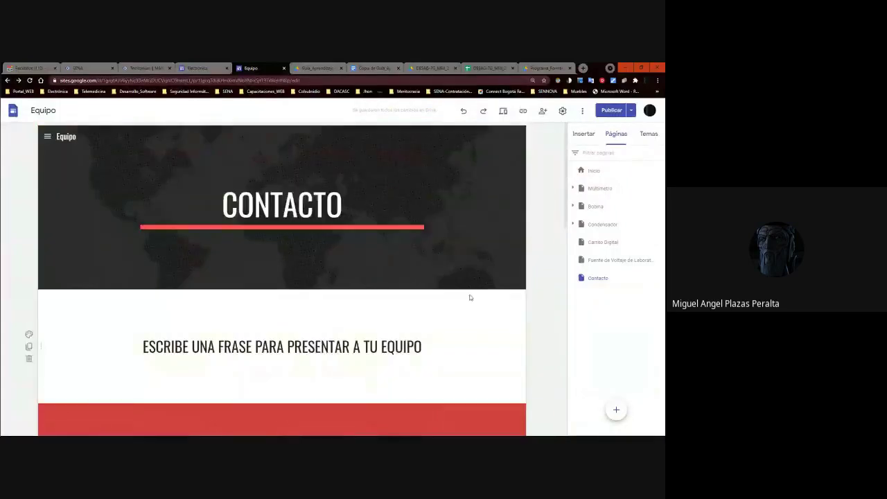
pyautogui.click(346, 211)
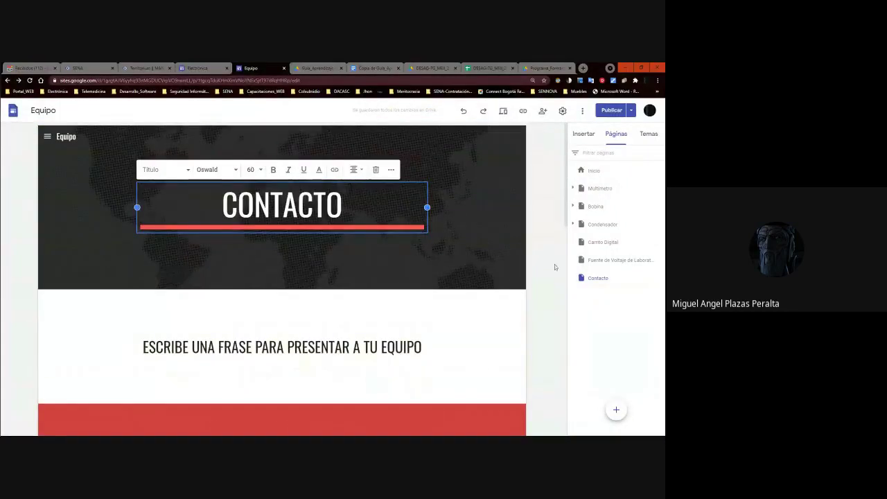
pyautogui.click(565, 345)
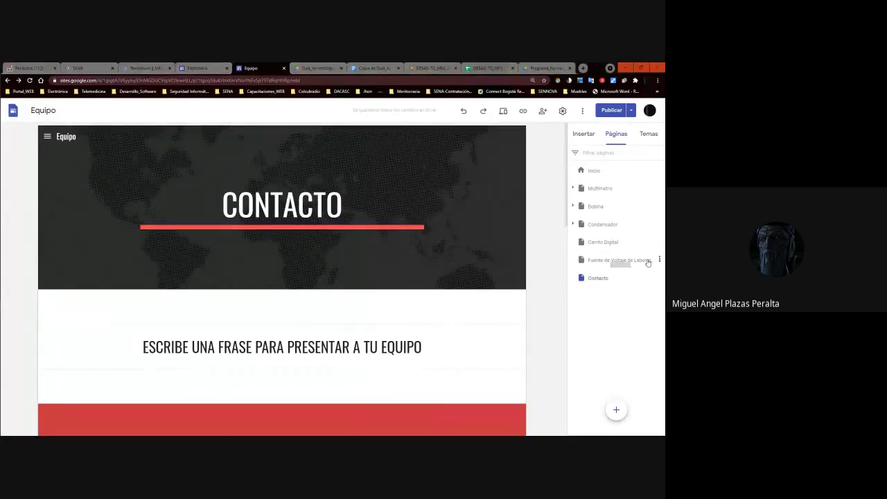
# Open a classmate's site from the Electrónica list, view a multimeter page, collapse Multimetro.
pyautogui.click(185, 67)
pyautogui.scroll(-10, 343, 272)
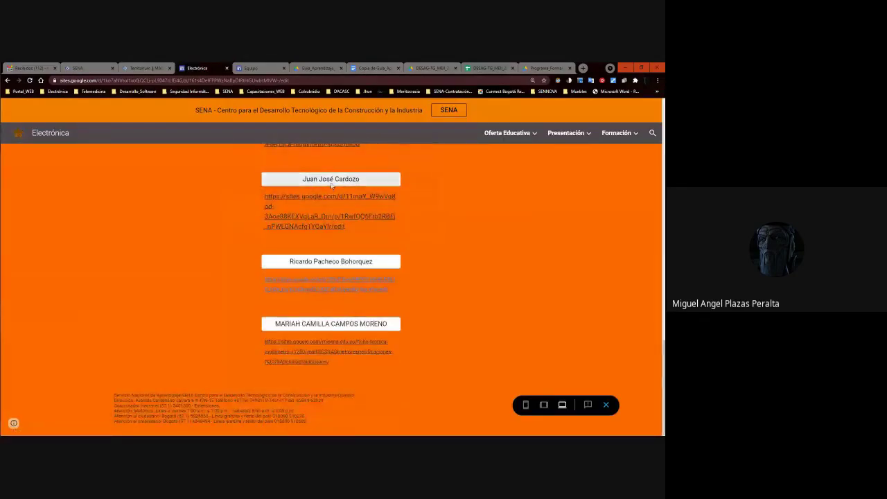
pyautogui.click(329, 207)
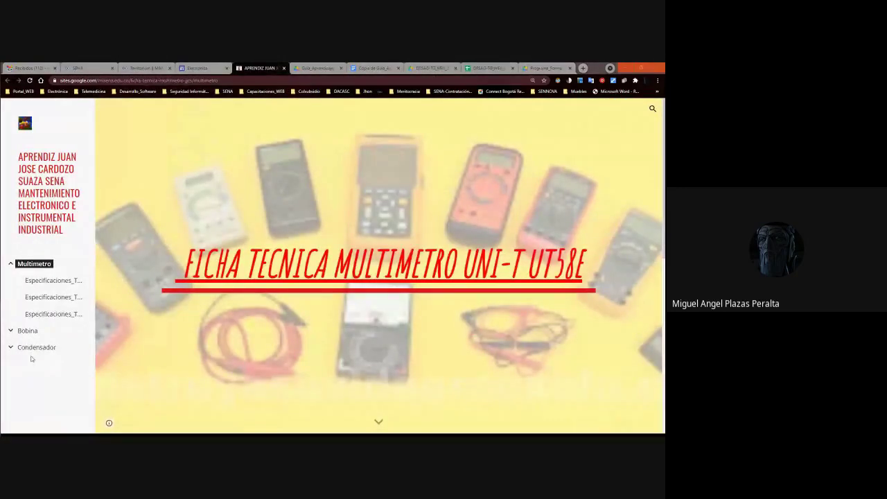
pyautogui.click(42, 281)
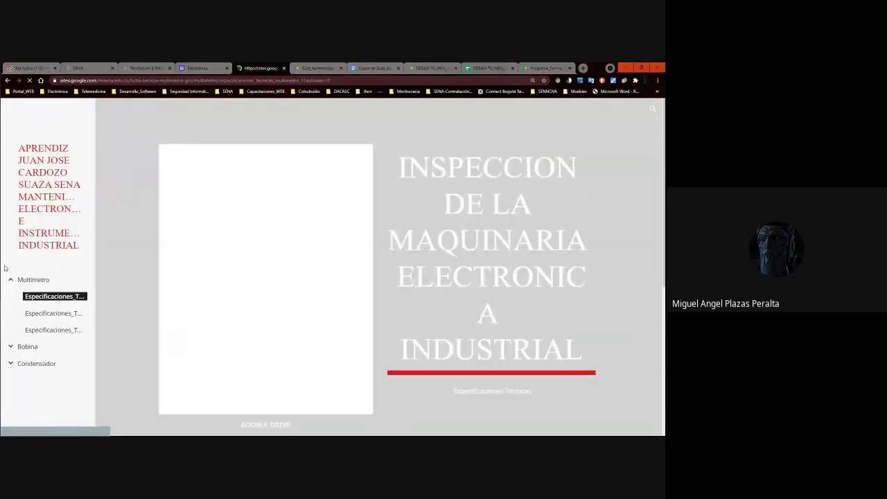
pyautogui.click(12, 265)
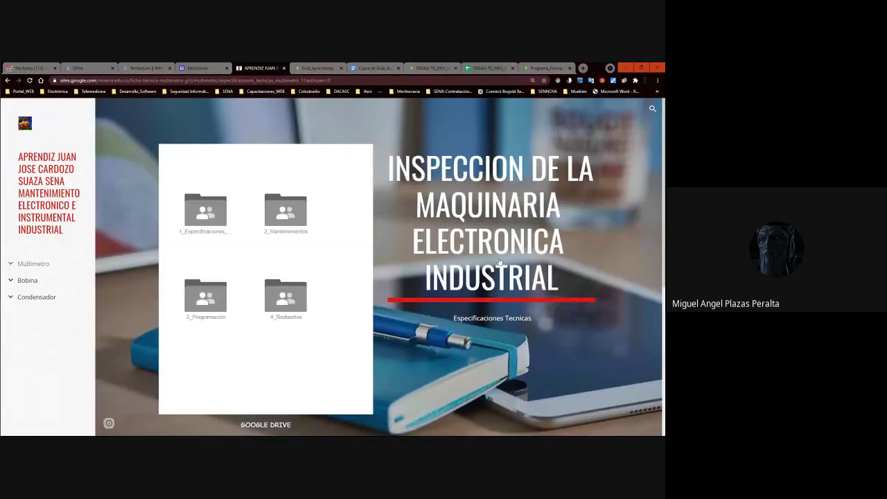
# Scroll the student's site, then bring the Electrónica learners' link list back to front.
pyautogui.scroll(-3, 622, 375)
pyautogui.scroll(3, 594, 365)
pyautogui.scroll(-3, 481, 352)
pyautogui.scroll(3, 378, 289)
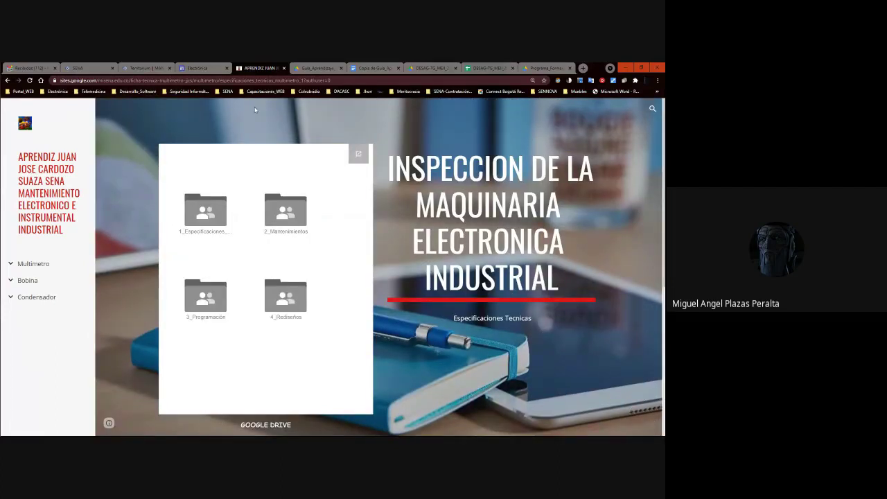
pyautogui.click(188, 67)
pyautogui.click(259, 68)
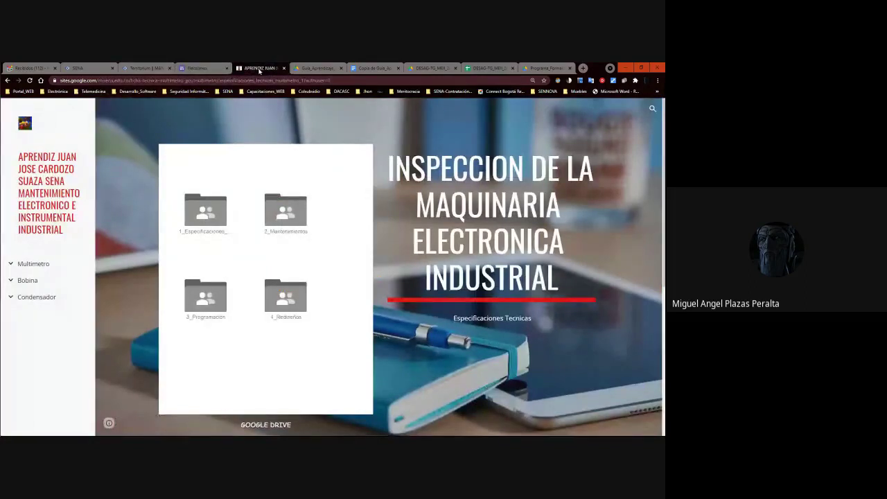
pyautogui.click(215, 67)
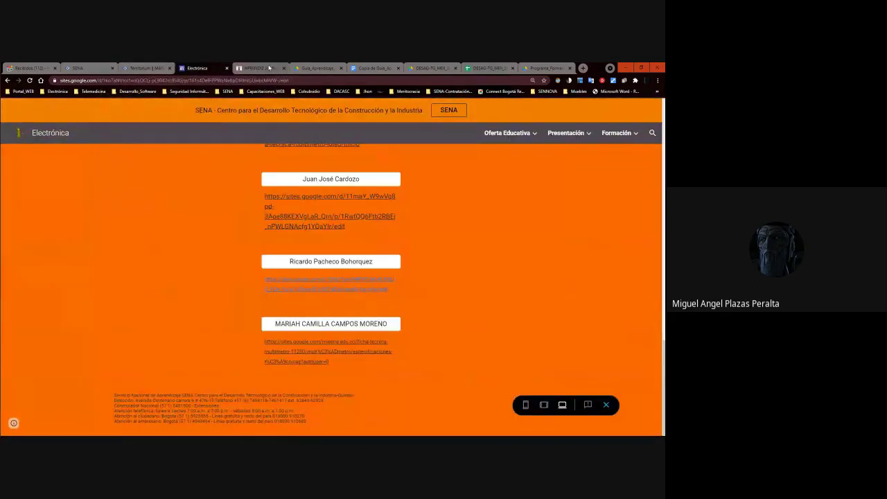
# Return to the Electrónica site and leave its preview for the editor.
pyautogui.click(269, 67)
pyautogui.click(197, 68)
pyautogui.scroll(5, 449, 194)
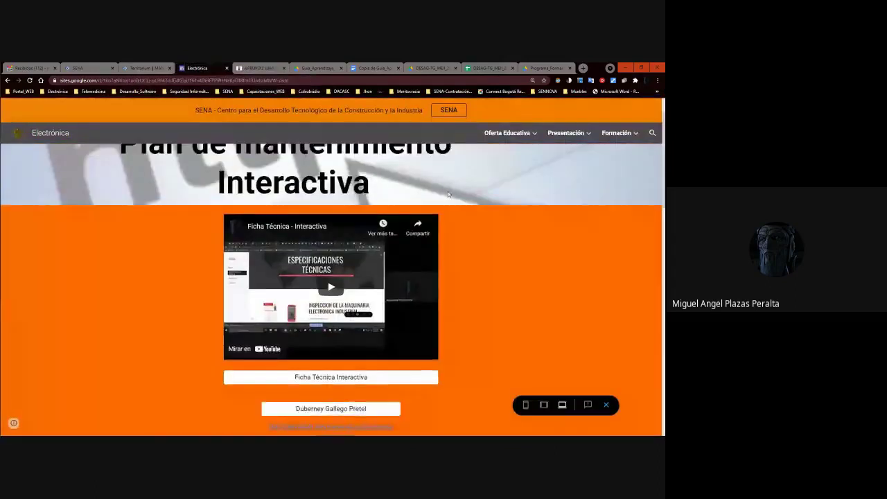
pyautogui.scroll(1, 448, 195)
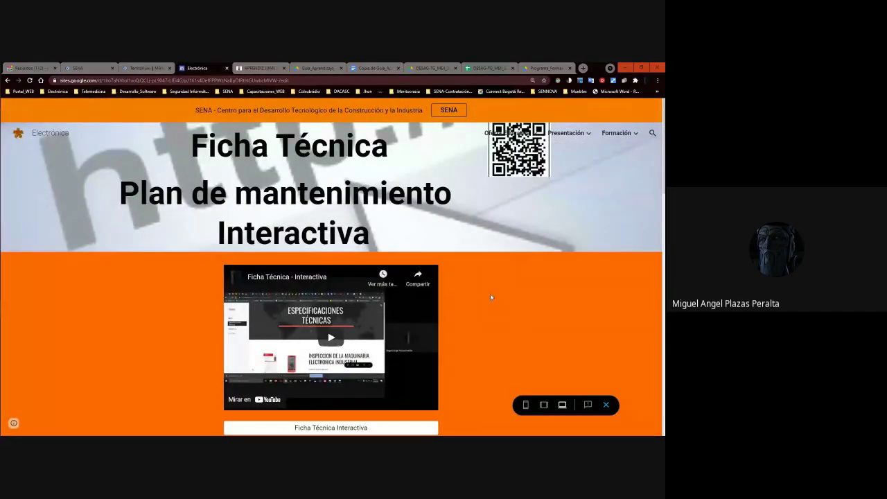
pyautogui.click(607, 405)
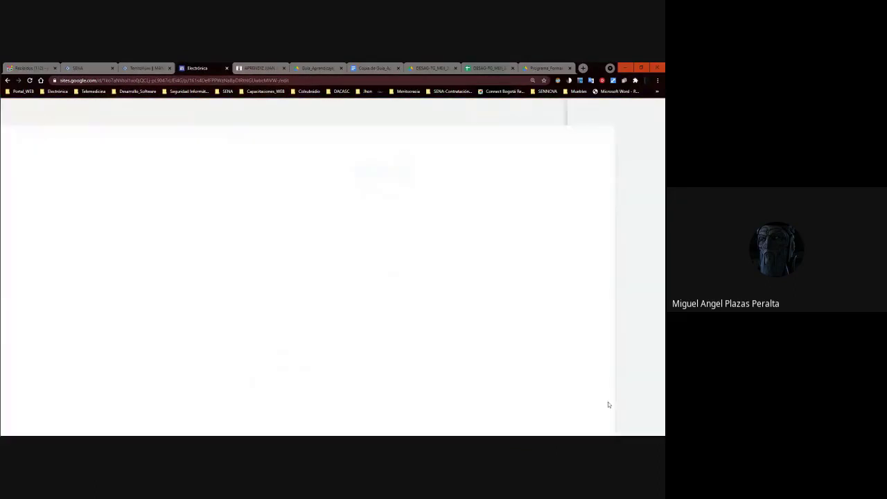
pyautogui.scroll(-15, 527, 292)
pyautogui.scroll(15, 528, 292)
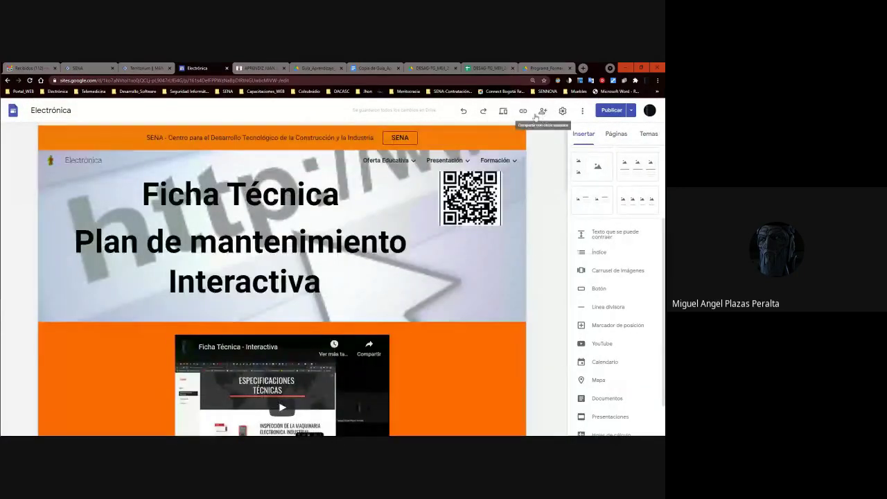
# In the sharing settings, begin entering a collaborator's e-mail, then close the dialog.
pyautogui.click(542, 112)
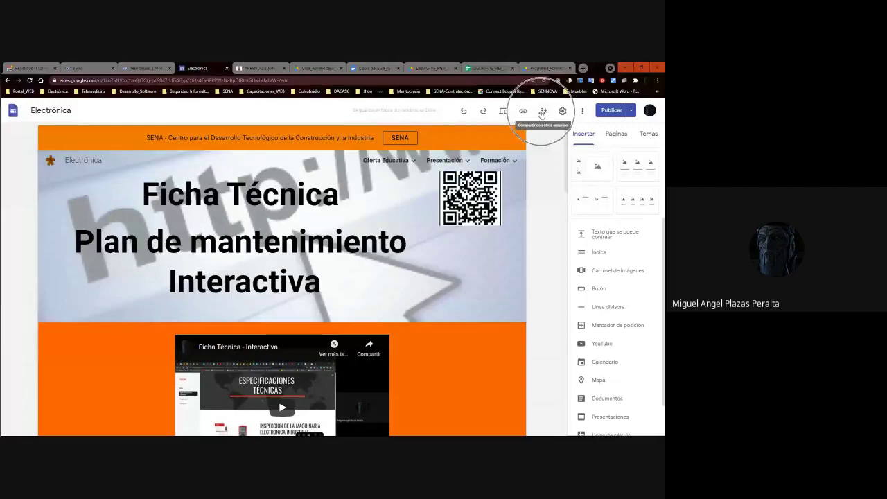
pyautogui.click(541, 112)
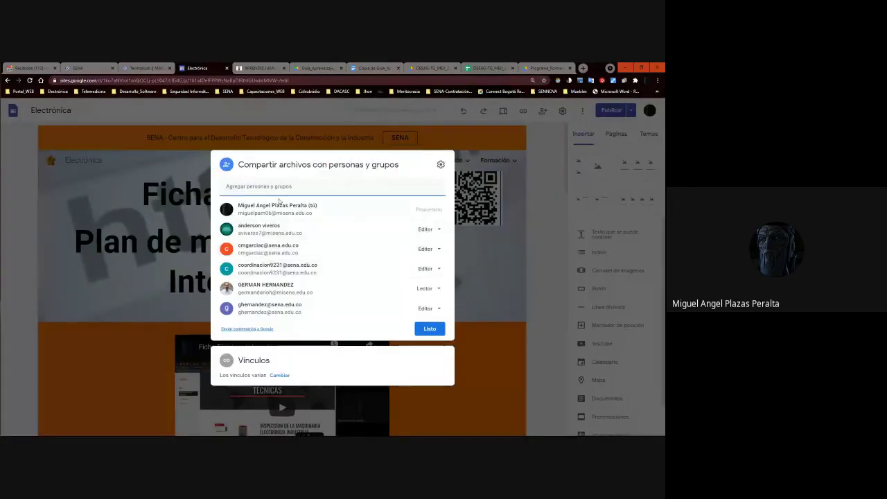
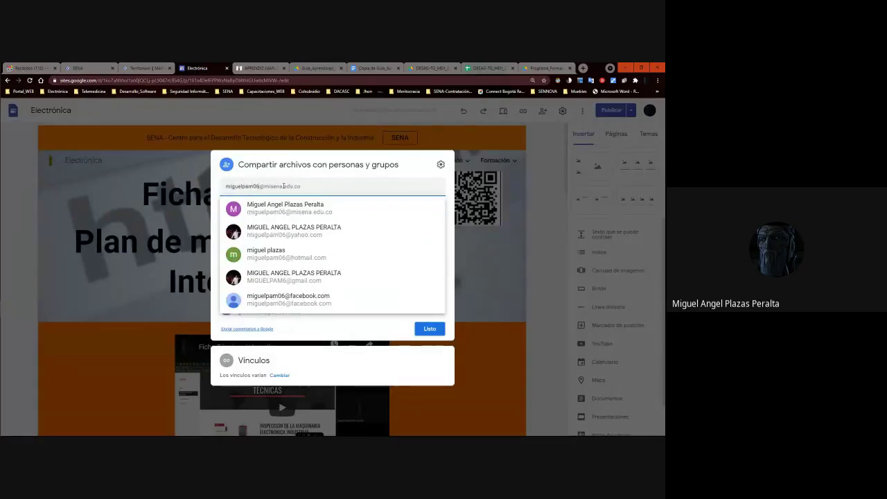
pyautogui.click(485, 258)
pyautogui.scroll(-10, 487, 258)
pyautogui.scroll(15, 489, 260)
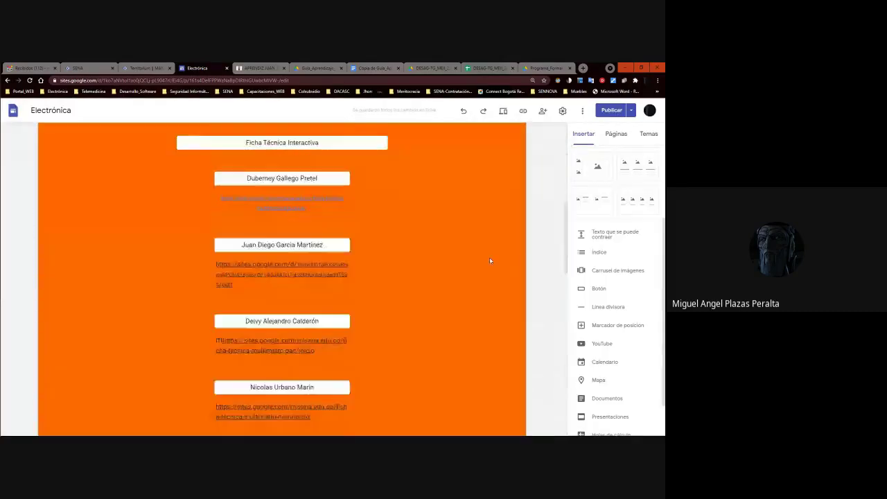
# Glance at the student's Inspección site and the Territorium forum, then return to the Electrónica editor.
pyautogui.click(244, 70)
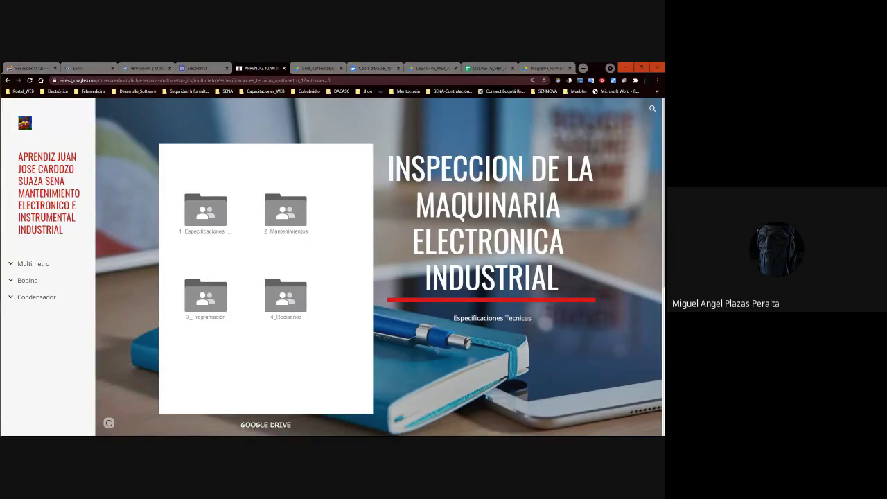
pyautogui.click(187, 68)
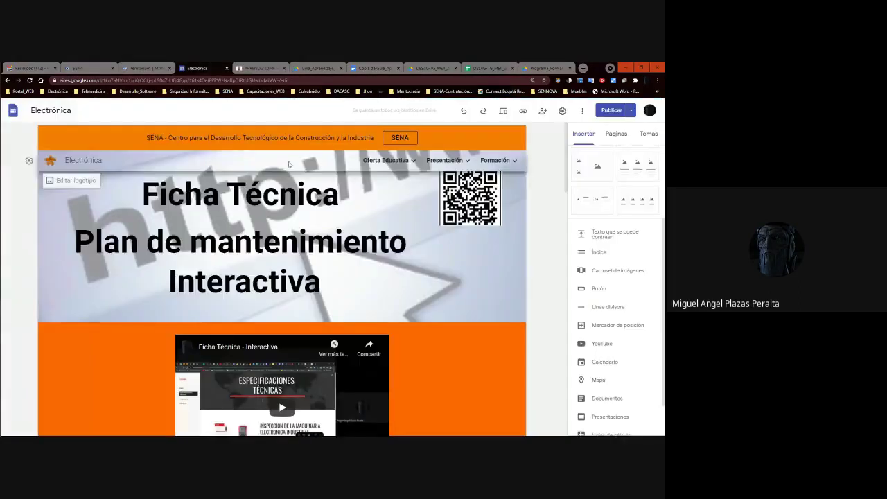
pyautogui.hotkey('ctrl', 'shift', 'Tab')
pyautogui.scroll(-3, 277, 170)
pyautogui.hotkey('ctrl', 'Tab')
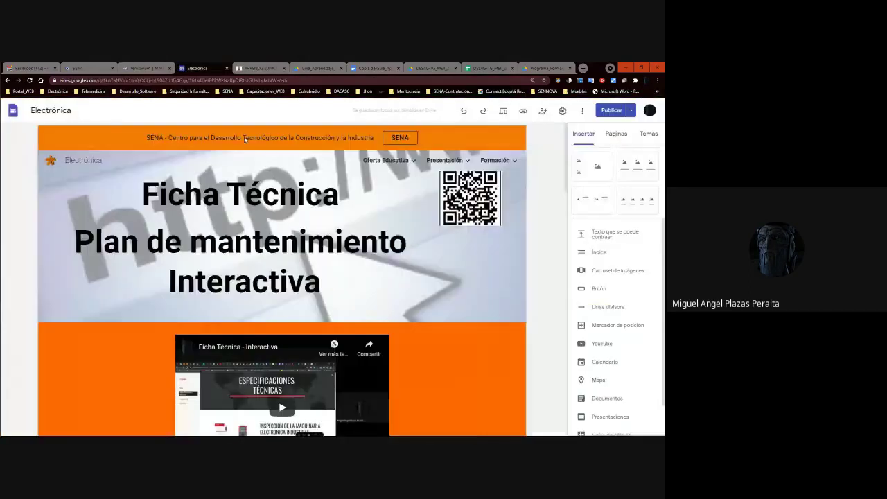
# Preview the Electrónica site, follow the student's condensador link and start editing the Equipo site.
pyautogui.click(503, 110)
pyautogui.scroll(-15, 345, 165)
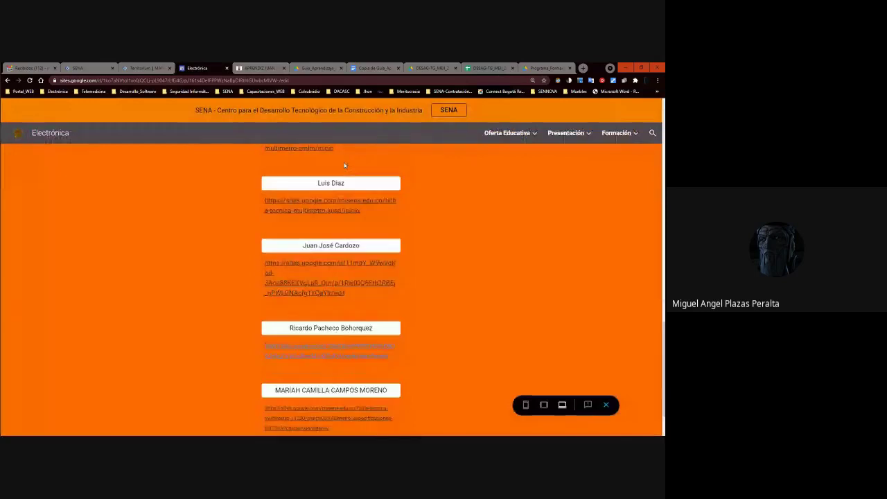
pyautogui.scroll(10, 344, 165)
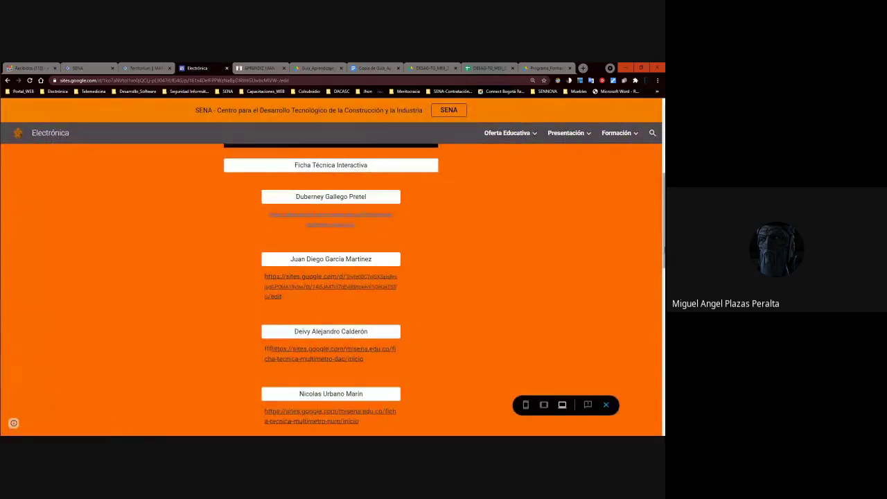
pyautogui.scroll(-4, 586, 326)
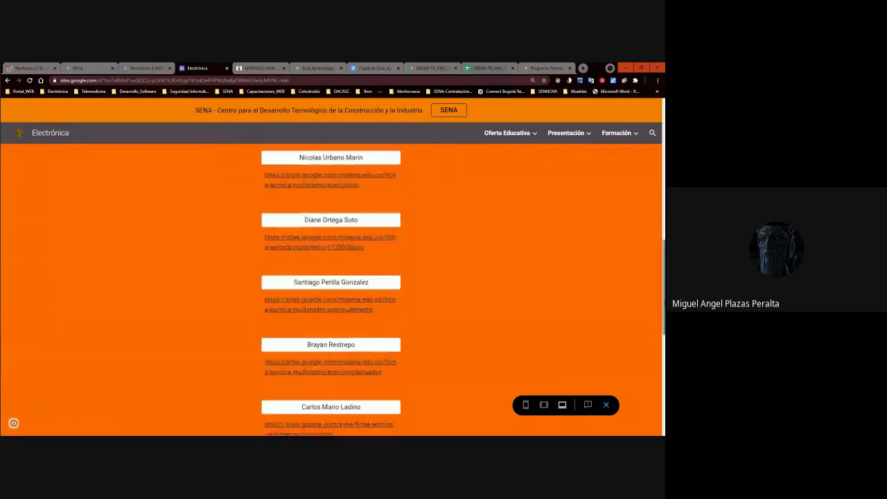
pyautogui.click(320, 324)
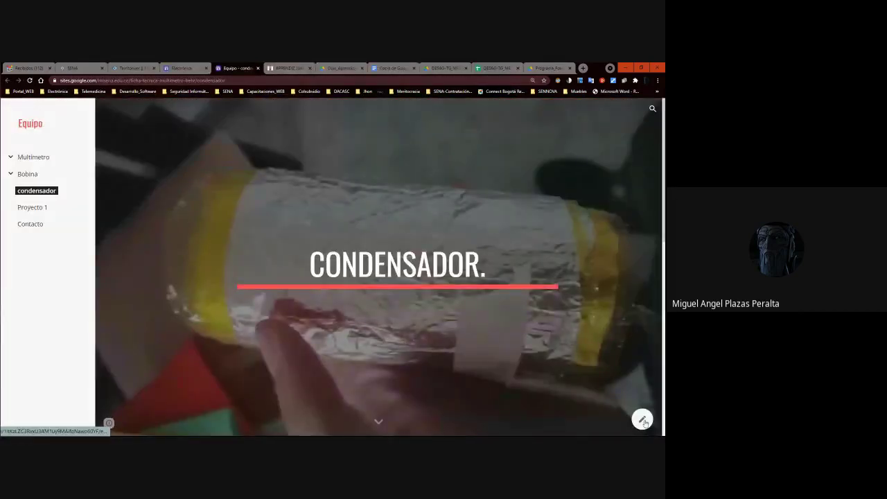
pyautogui.click(642, 417)
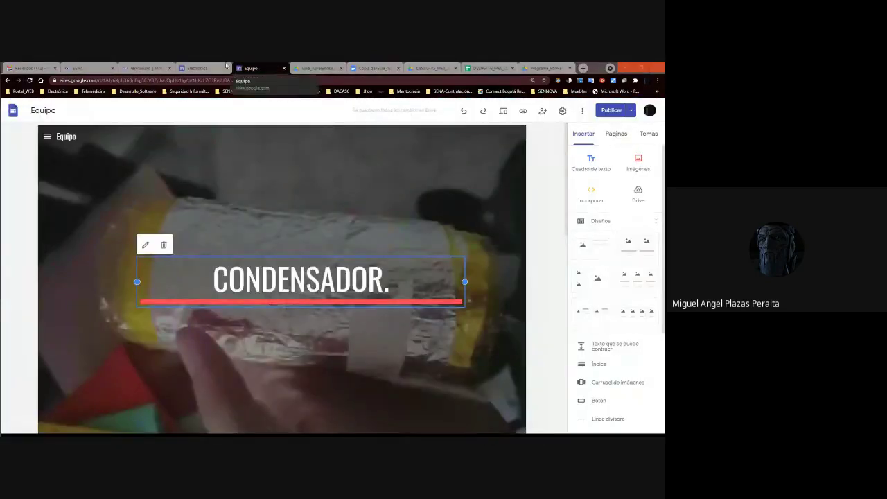
# Compare the Electrónica student list with the Equipo editor, then show the Equipo site's page list.
pyautogui.click(198, 68)
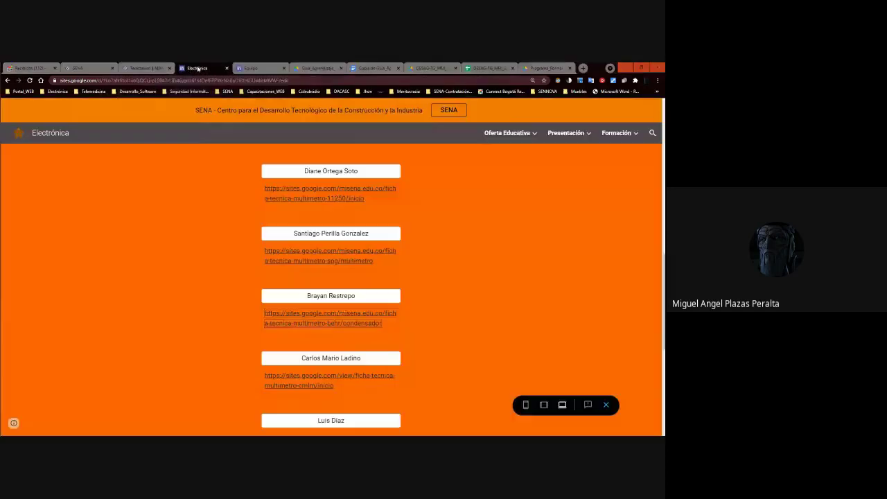
pyautogui.click(239, 69)
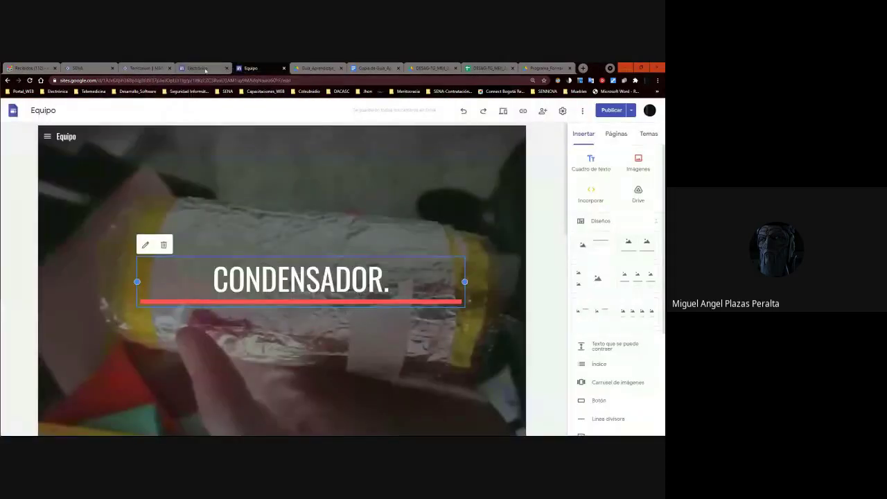
pyautogui.click(199, 68)
pyautogui.scroll(10, 356, 287)
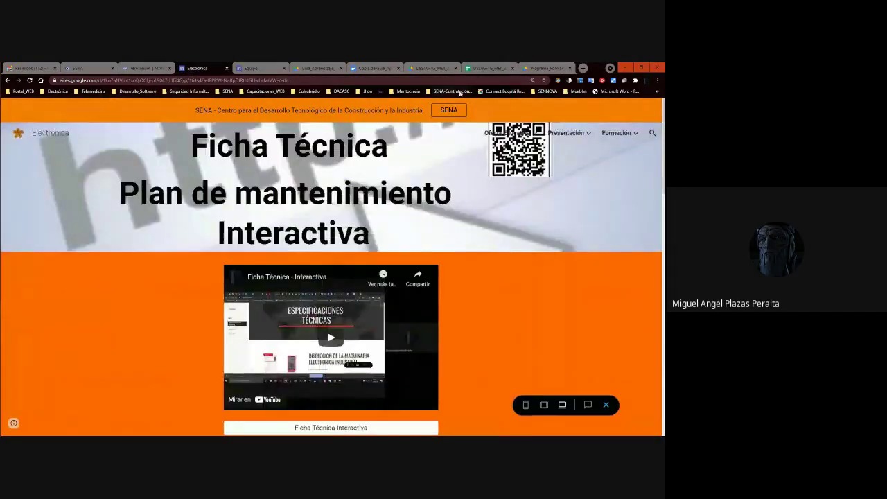
pyautogui.scroll(-5, 294, 394)
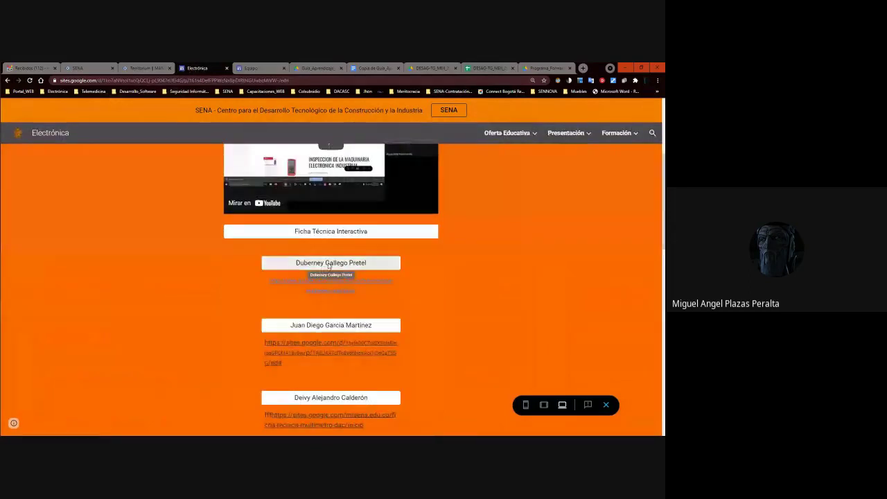
pyautogui.click(330, 281)
pyautogui.click(182, 68)
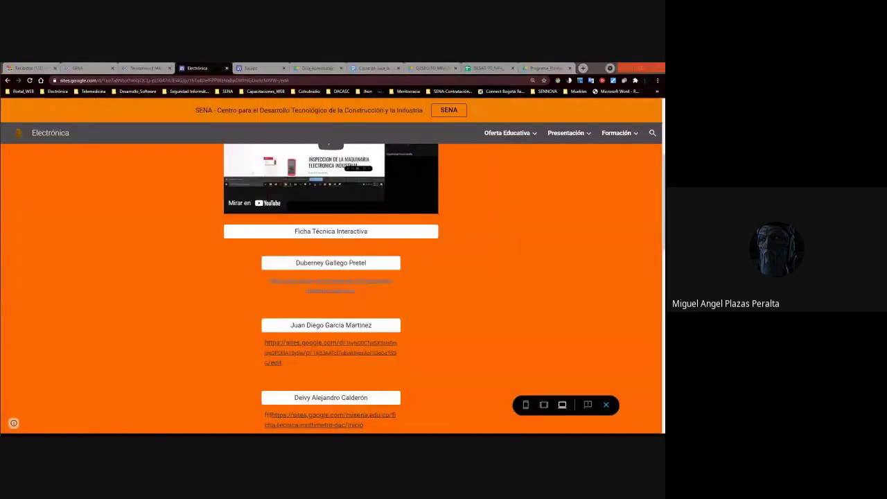
pyautogui.click(251, 68)
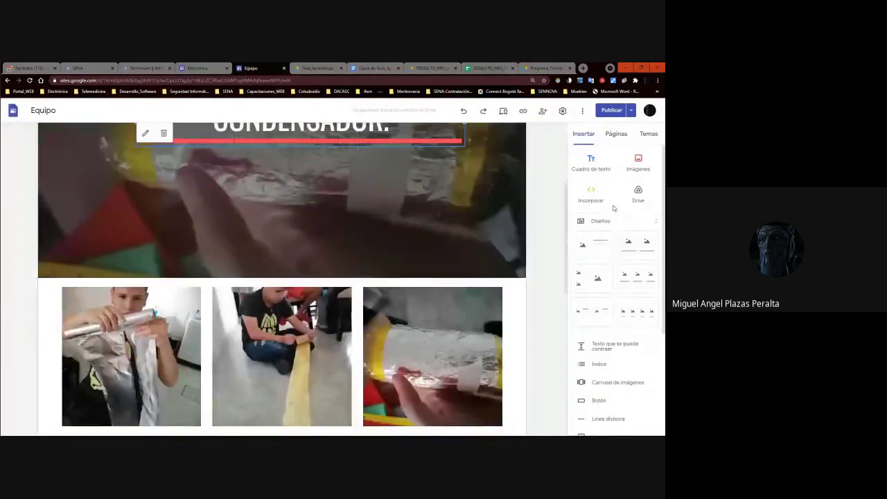
pyautogui.scroll(3, 500, 235)
pyautogui.click(616, 134)
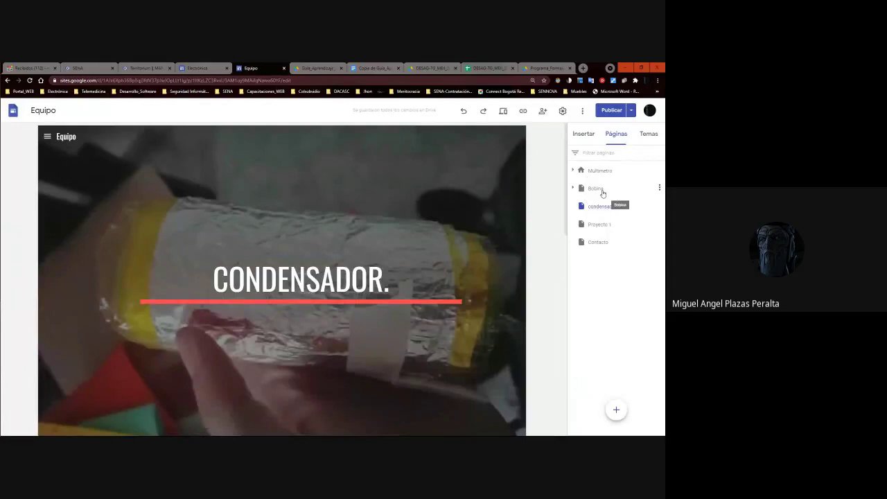
# Duplicate the Multímetro page, creating 'Copia de Multímetro'.
pyautogui.click(600, 172)
pyautogui.click(573, 171)
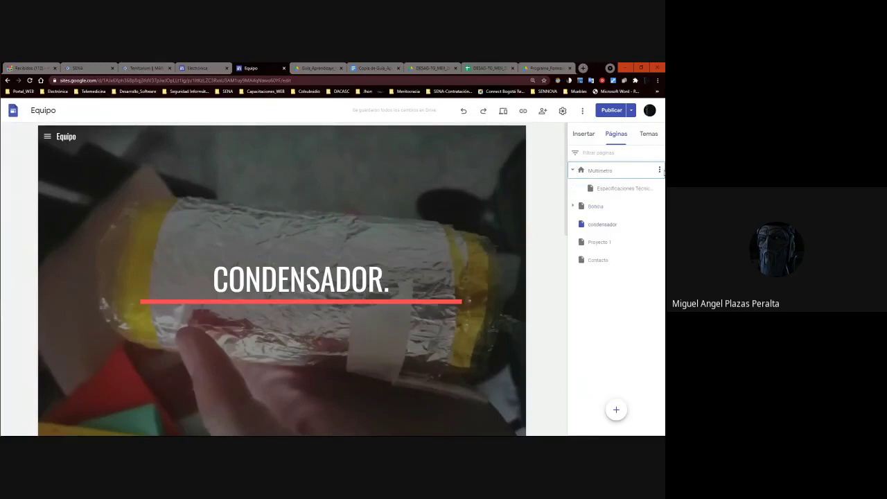
pyautogui.click(659, 171)
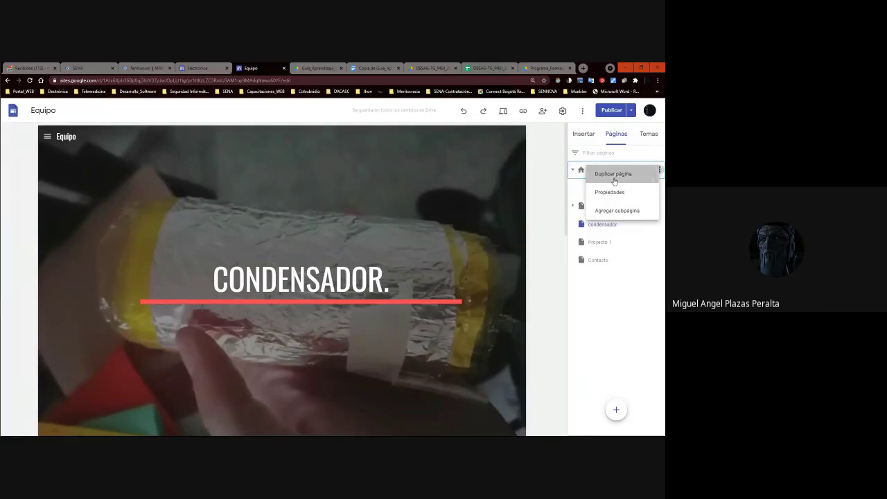
pyautogui.click(610, 178)
pyautogui.click(550, 247)
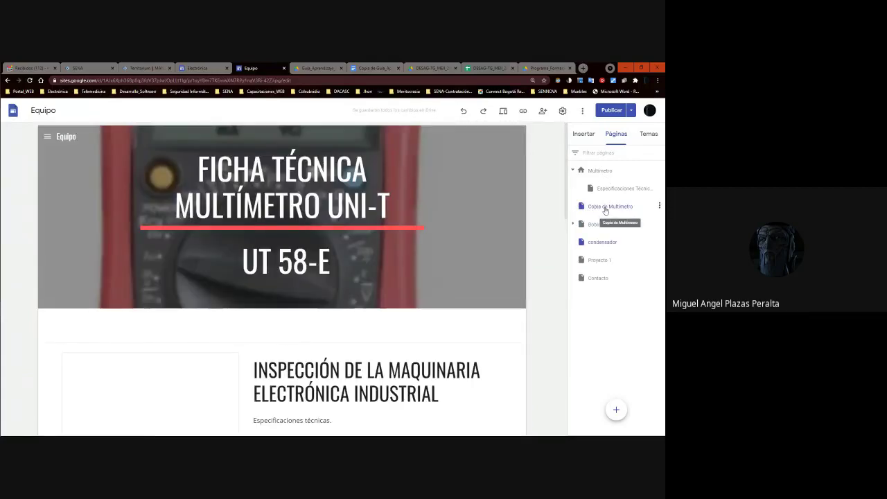
# Rename the copy to 'Multímetro' and nest Especificaciones Técnicas under it.
pyautogui.doubleClick(604, 207)
pyautogui.click(608, 206)
pyautogui.moveTo(608, 206); pyautogui.dragTo(565, 208)
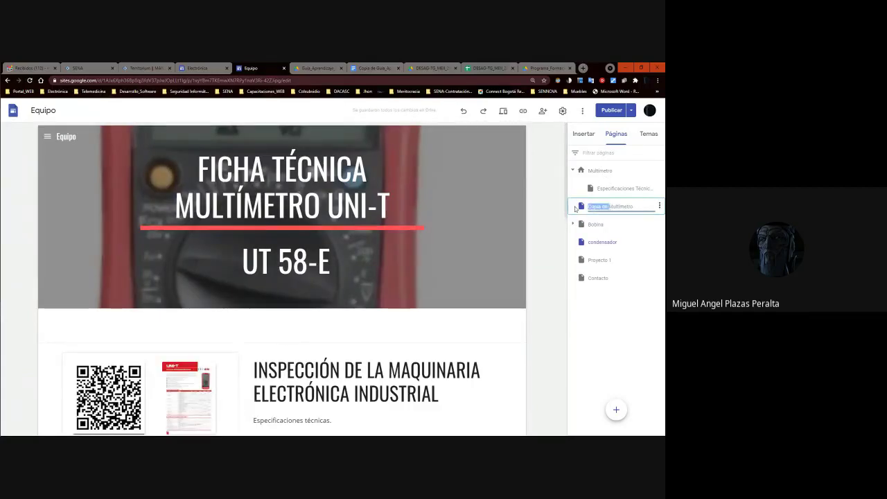
pyautogui.press('BackSpace')
pyautogui.press('Return')
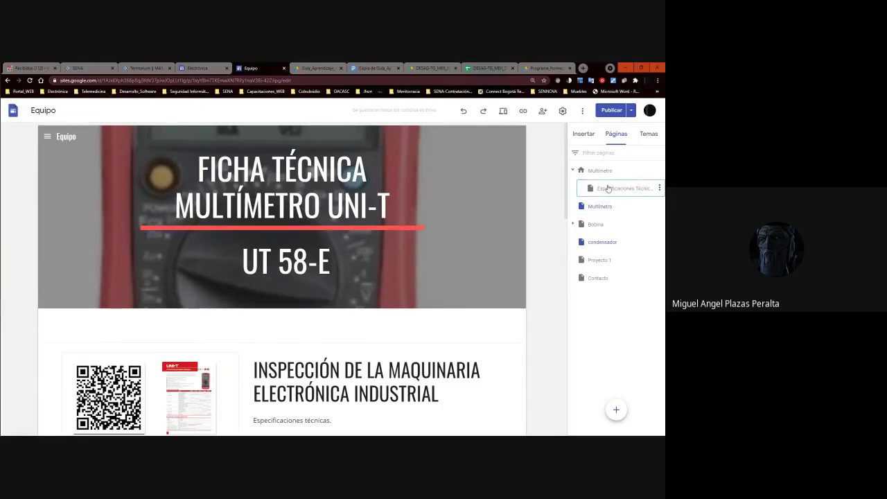
pyautogui.click(608, 189)
pyautogui.moveTo(608, 194); pyautogui.dragTo(609, 210)
# Rename the home page to 'Inicio'.
pyautogui.click(601, 171)
pyautogui.doubleClick(603, 171)
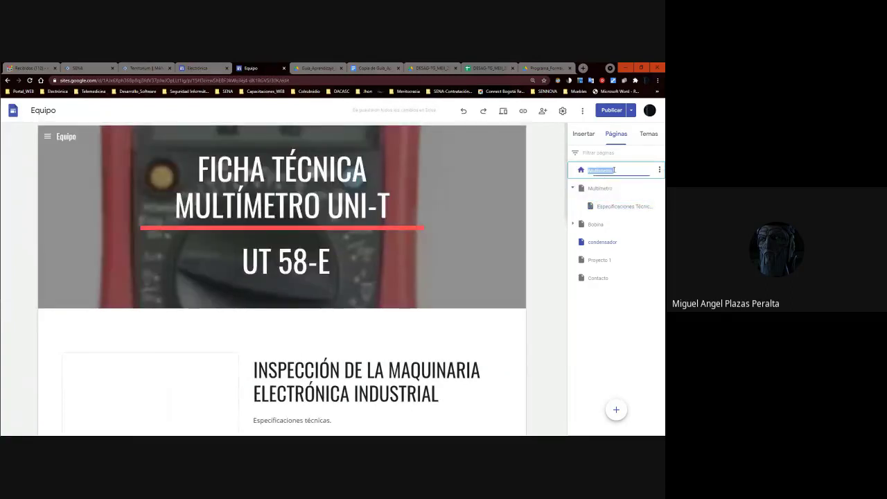
pyautogui.write('IN')
pyautogui.press('BackSpace')
pyautogui.press('BackSpace')
pyautogui.press('BackSpace')
pyautogui.write('Inicio')
pyautogui.press('Return')
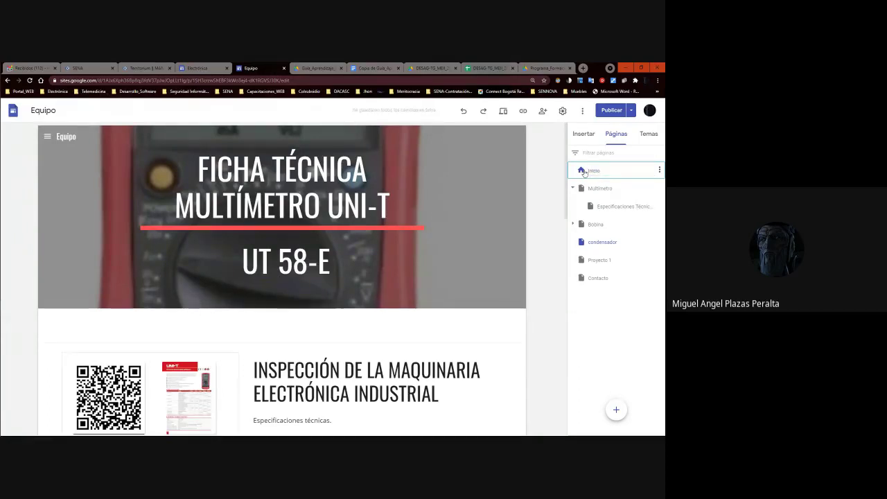
# Copy the published site link and test it in an Incognito window.
pyautogui.click(522, 117)
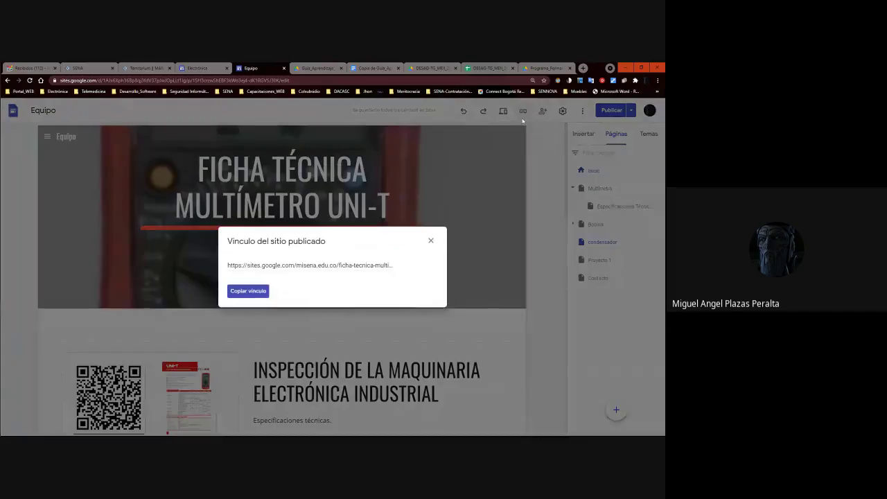
pyautogui.click(378, 263)
pyautogui.click(248, 290)
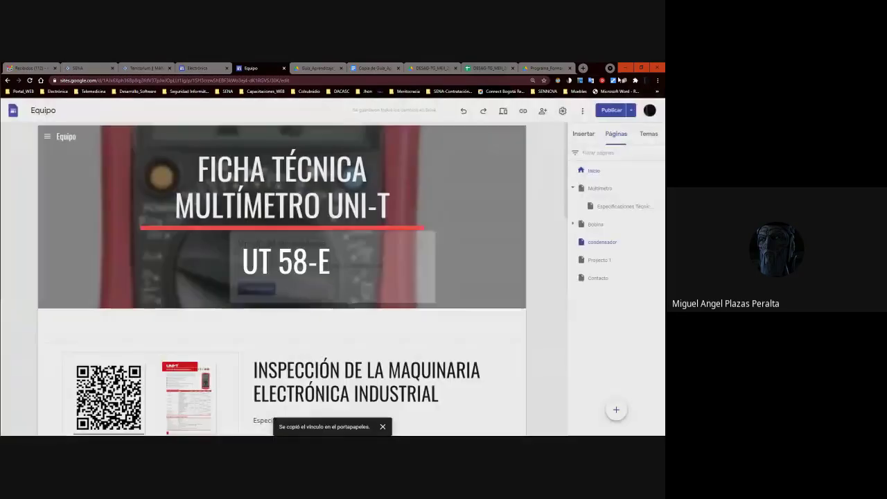
pyautogui.click(657, 80)
pyautogui.click(571, 106)
pyautogui.write('https://sites.google.com/misena.edu.co/ficha-tecnica-multimetro-behr/mult%C3%ADmetro')
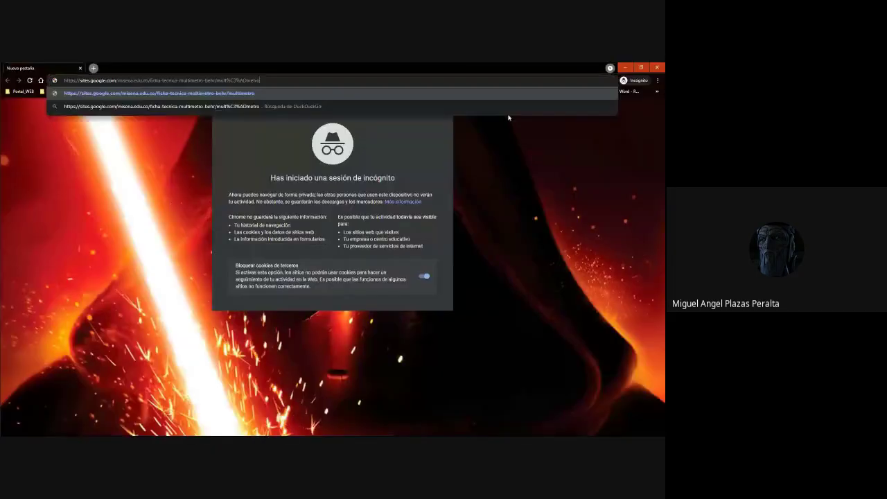
pyautogui.press('Return')
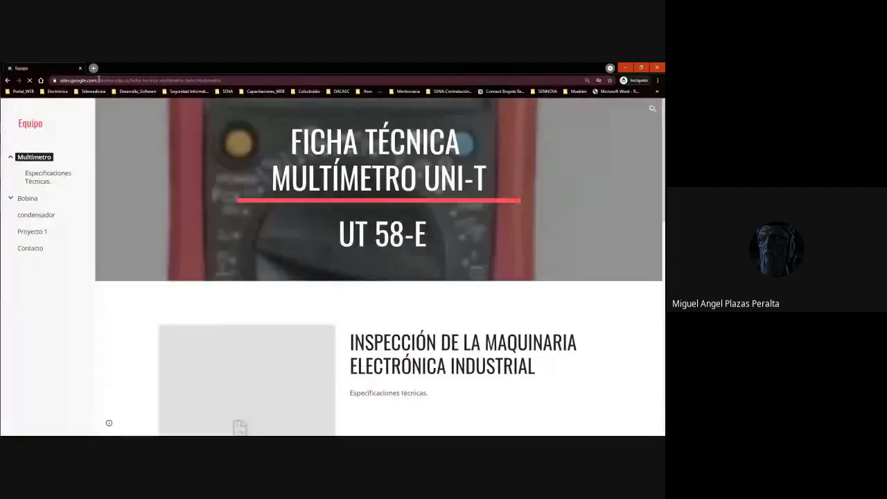
pyautogui.click(657, 67)
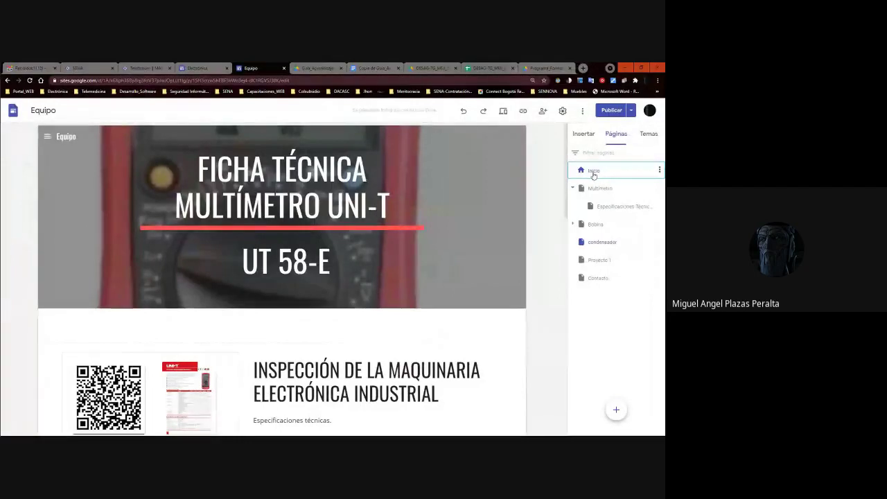
# Recheck the published site address in the site link dialog, then close it.
pyautogui.click(523, 114)
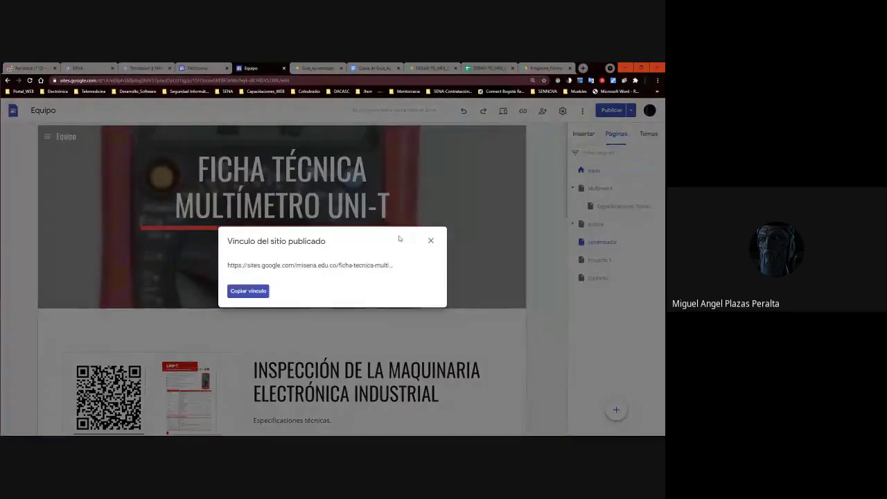
pyautogui.click(570, 258)
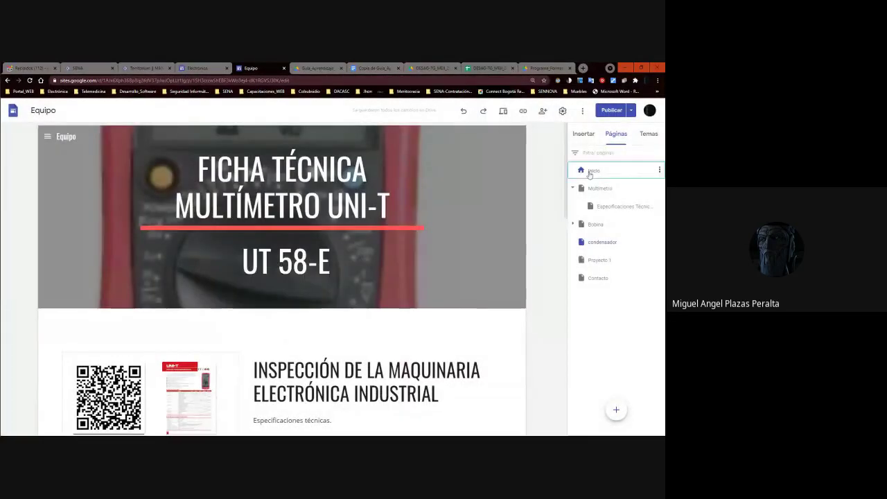
pyautogui.click(523, 111)
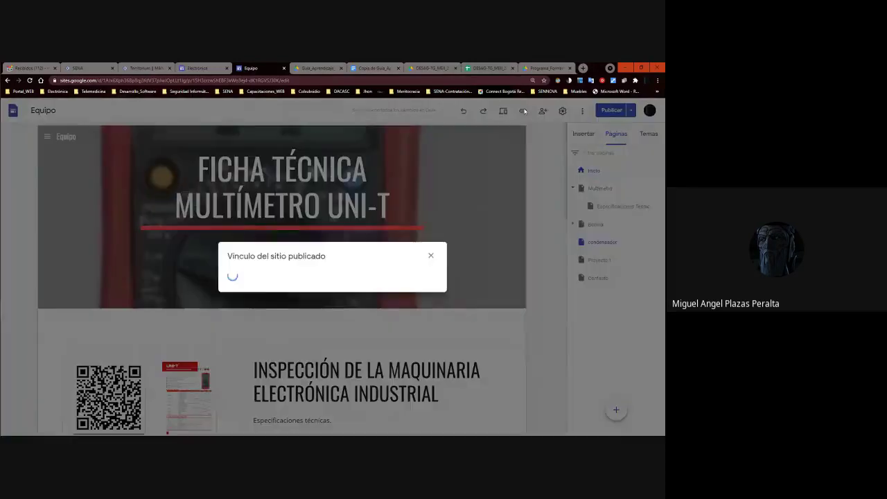
pyautogui.click(374, 267)
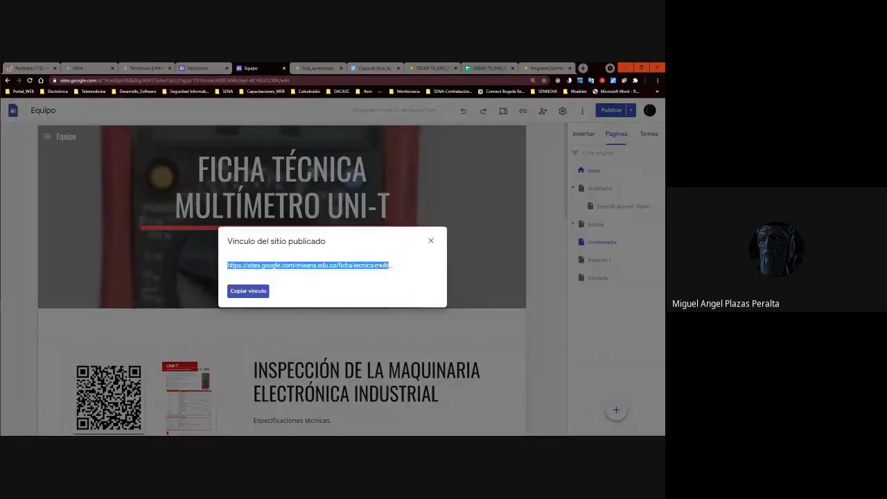
pyautogui.click(501, 225)
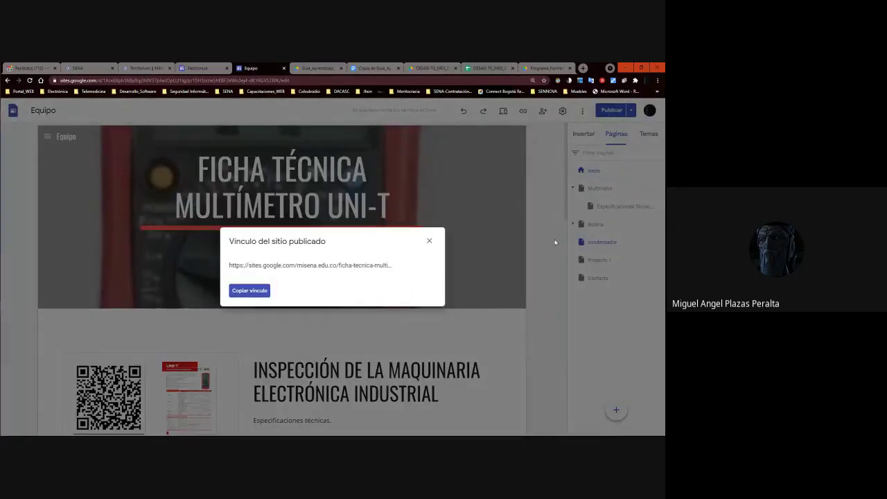
pyautogui.click(597, 172)
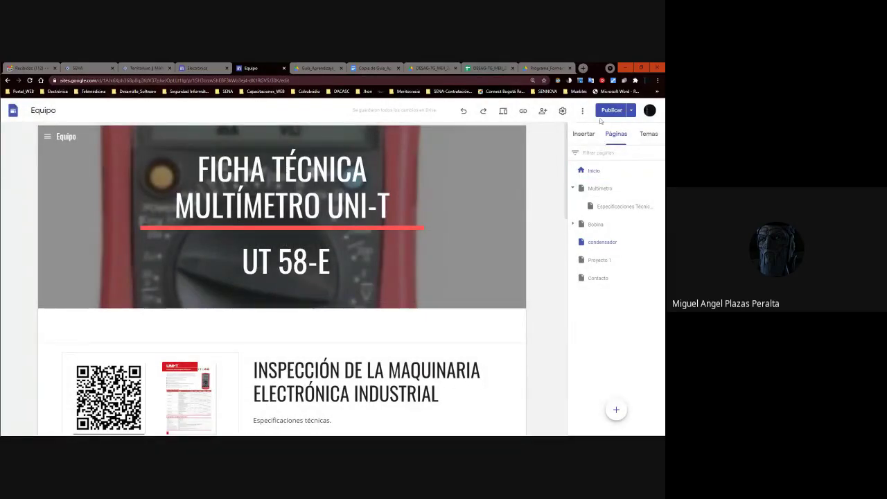
# Publish the Equipo site's changes and preview it as visitors see it.
pyautogui.click(610, 111)
pyautogui.click(639, 112)
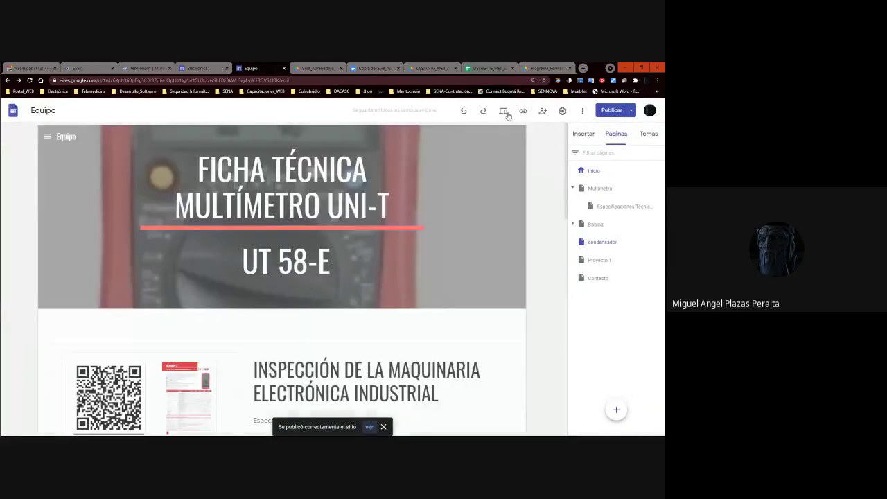
pyautogui.click(504, 111)
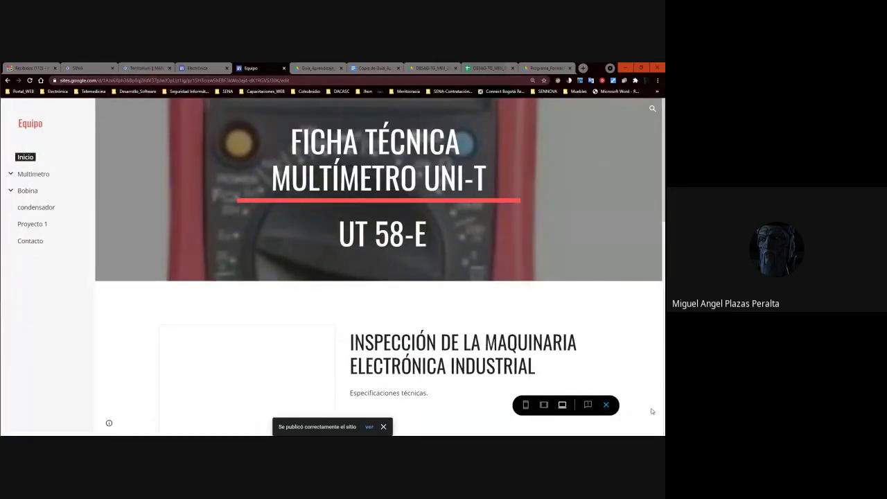
pyautogui.click(606, 405)
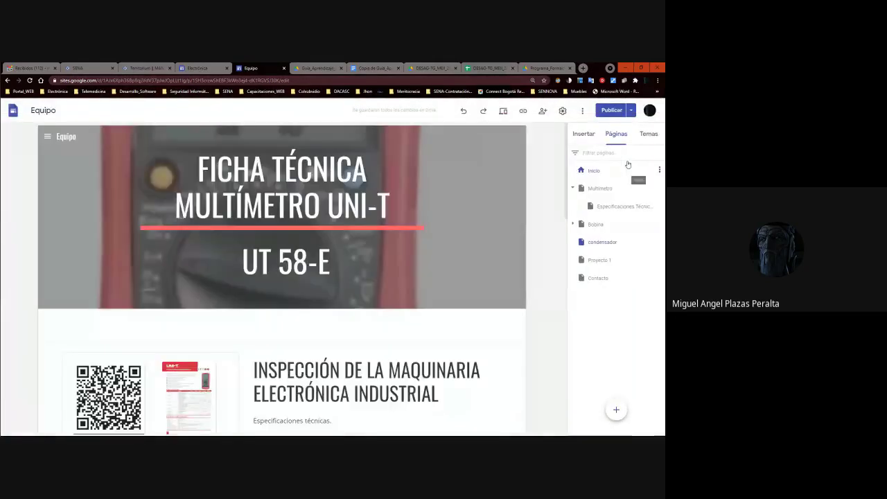
# Rename the condensador page to 'Condensador'.
pyautogui.click(573, 188)
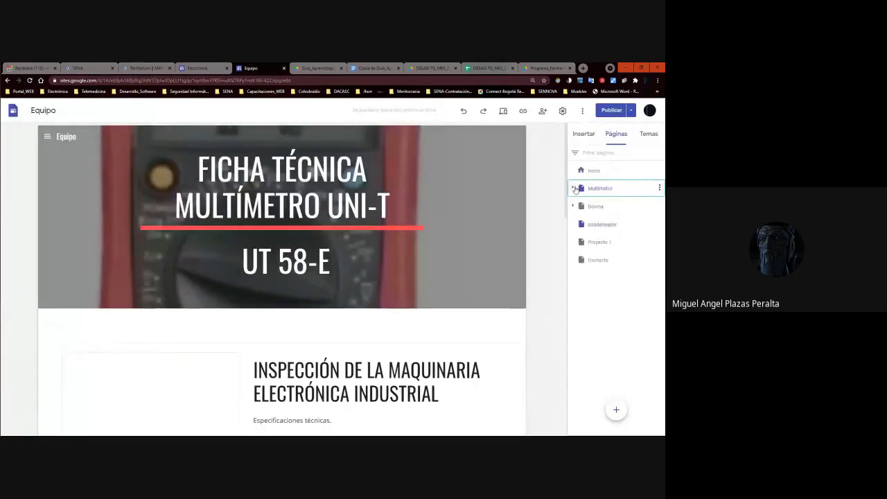
pyautogui.doubleClick(591, 225)
pyautogui.click(592, 224)
pyautogui.press('BackSpace')
pyautogui.write('C')
pyautogui.click(606, 307)
# Delete the Proyecto 1 page.
pyautogui.click(607, 244)
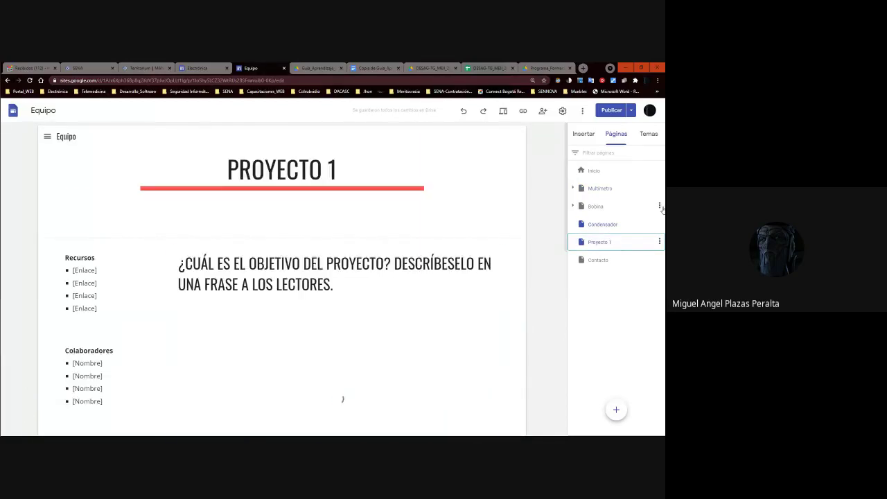
pyautogui.click(659, 241)
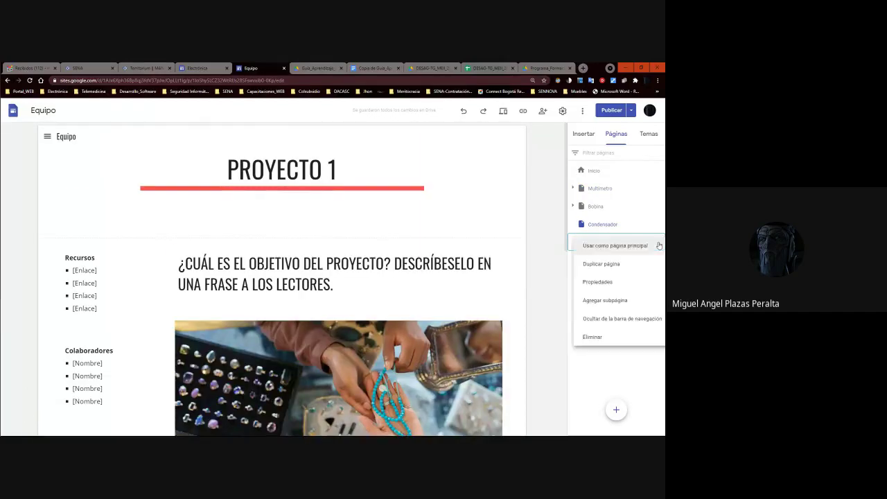
pyautogui.click(589, 337)
pyautogui.click(603, 241)
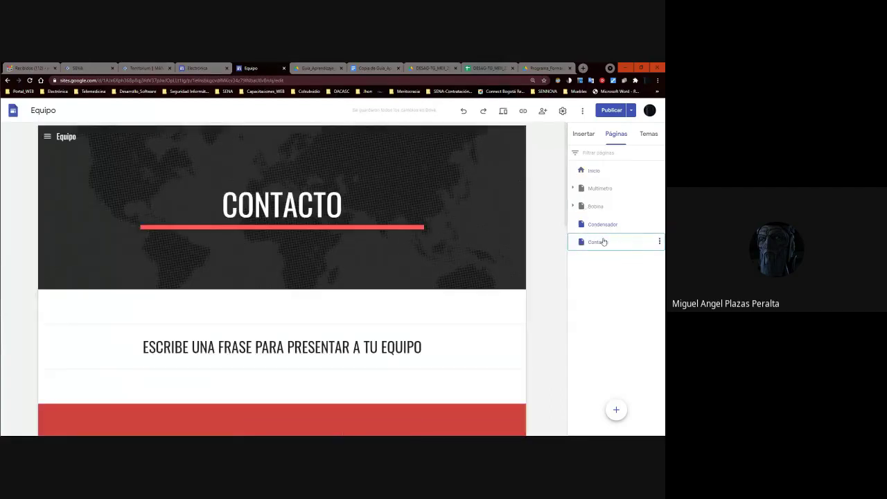
pyautogui.click(604, 242)
# Inspect the Inicio page's properties and close them without changes.
pyautogui.click(594, 171)
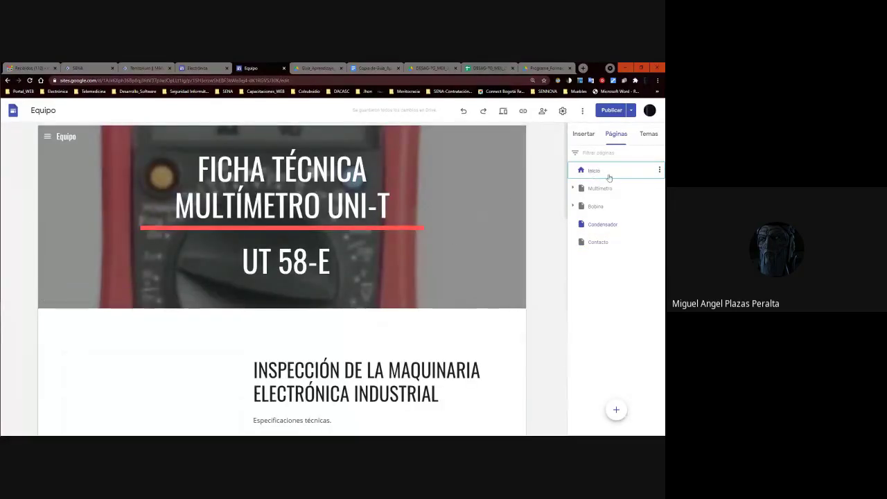
pyautogui.click(658, 170)
pyautogui.click(610, 192)
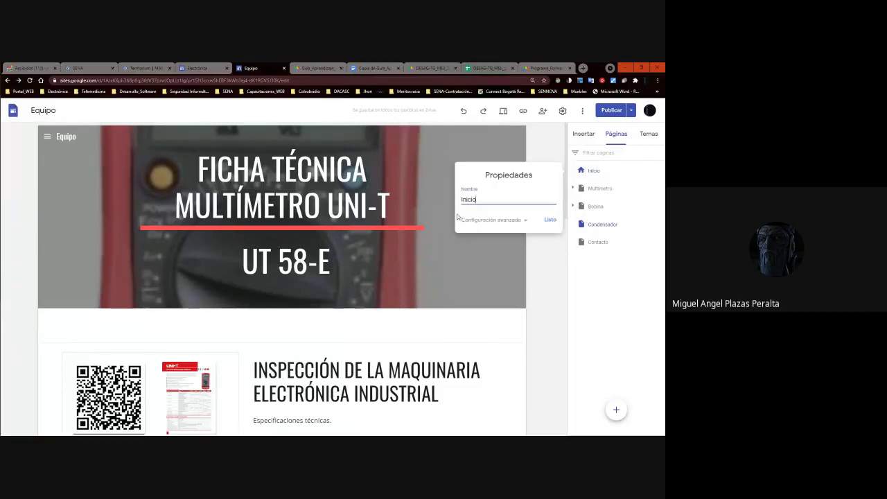
pyautogui.click(550, 220)
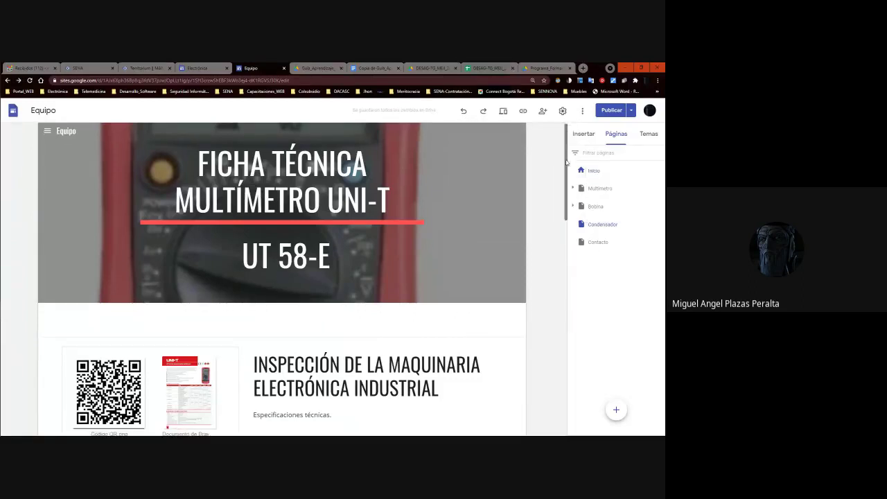
# Republish the Equipo site, preview it, and display its published link.
pyautogui.click(622, 111)
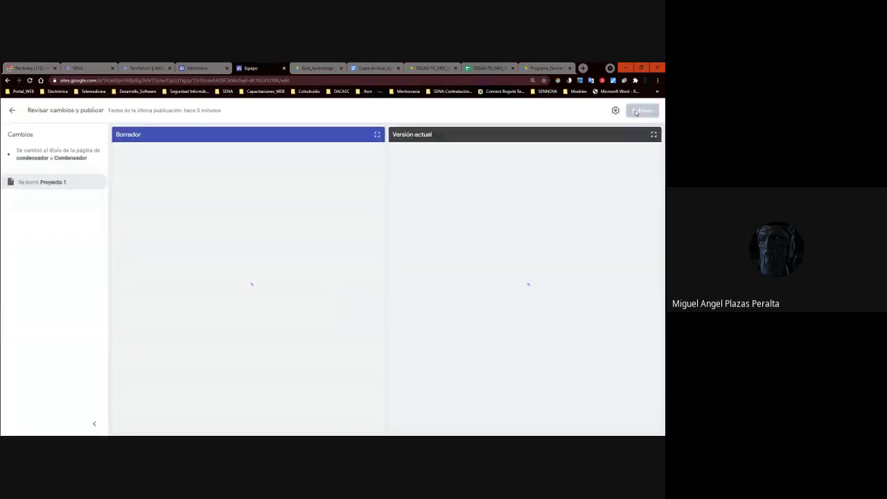
pyautogui.click(636, 112)
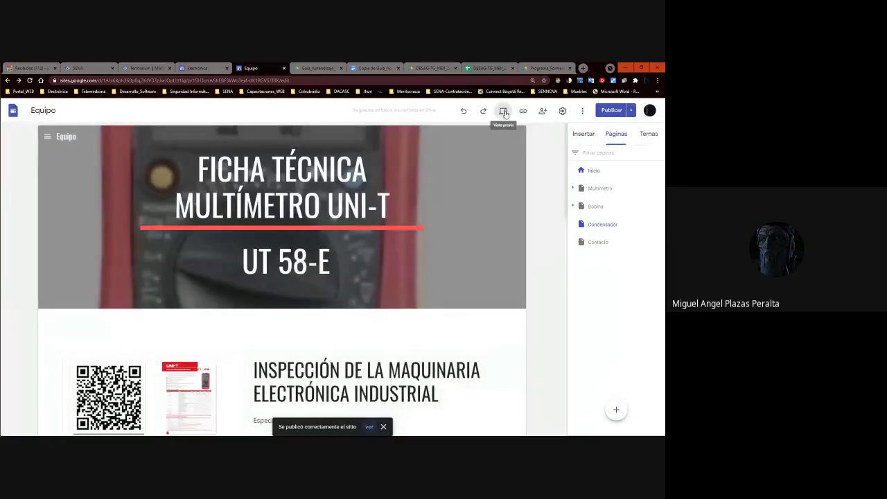
pyautogui.click(504, 112)
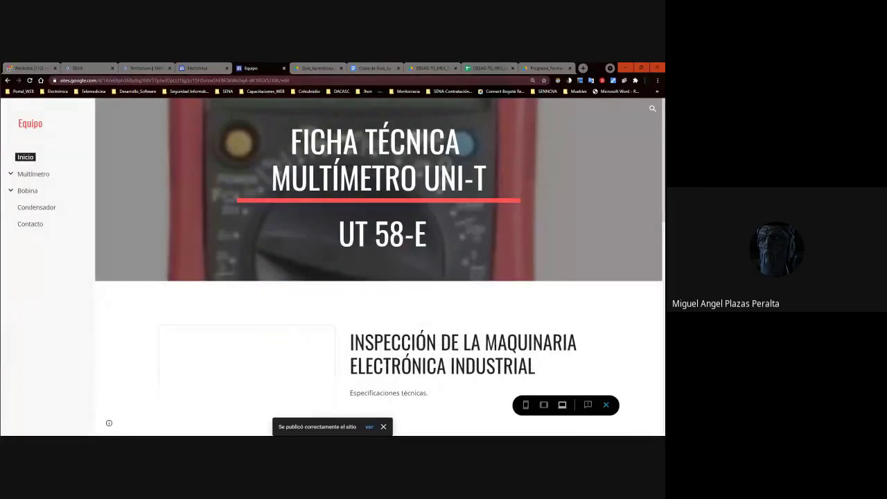
pyautogui.click(606, 405)
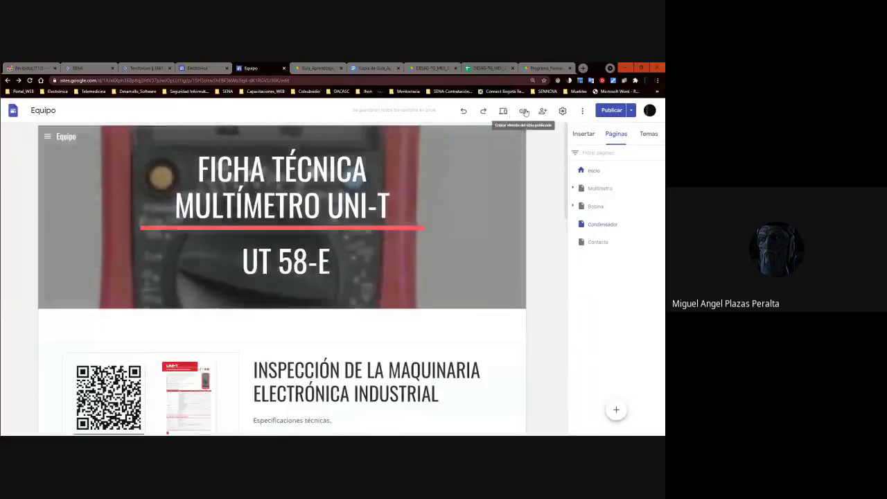
pyautogui.click(525, 112)
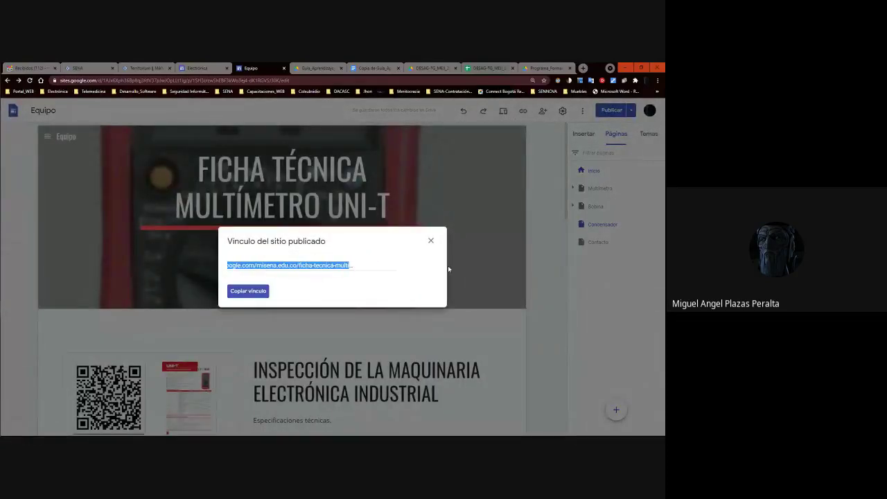
pyautogui.click(657, 81)
pyautogui.click(602, 106)
pyautogui.write('https://sites.google.com/misena.edu.co/ficha-tecnica-multimetro-behr/inicio')
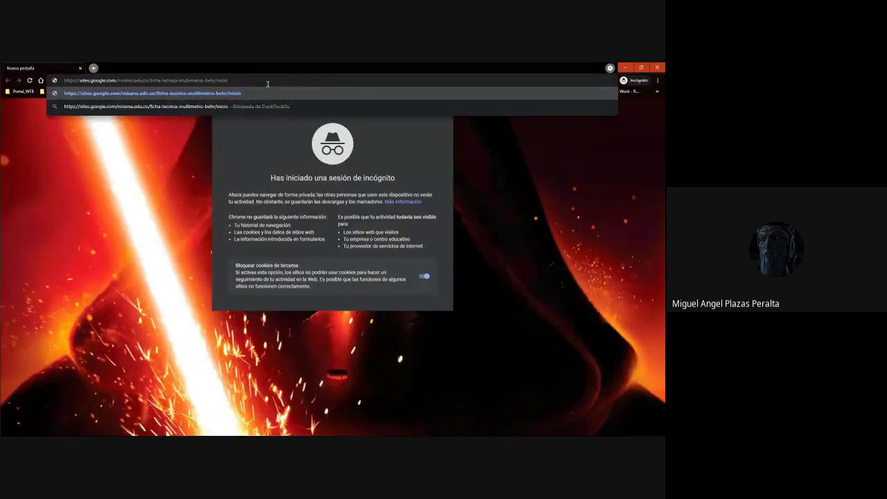
pyautogui.press('Return')
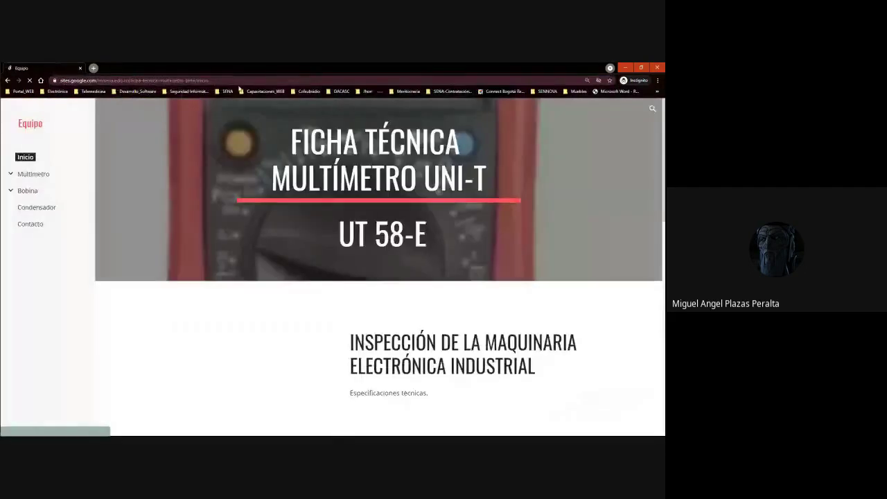
pyautogui.doubleClick(218, 80)
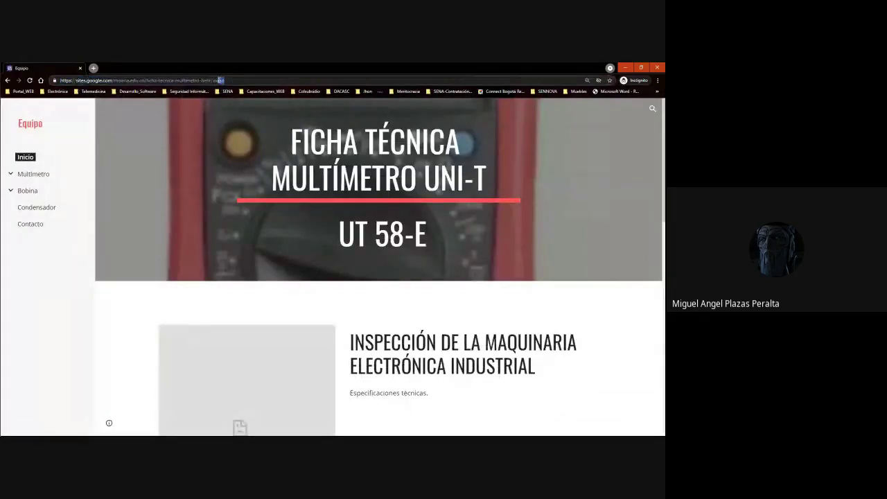
pyautogui.doubleClick(216, 81)
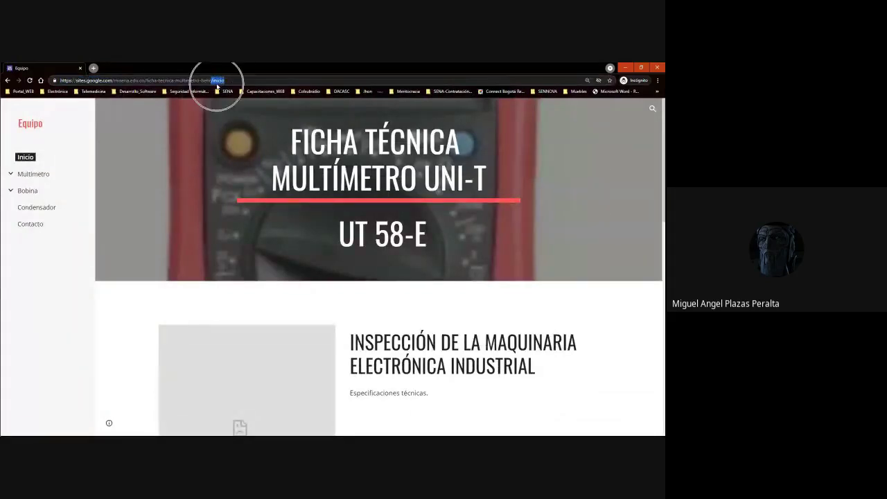
pyautogui.doubleClick(217, 81)
pyautogui.doubleClick(217, 82)
pyautogui.doubleClick(216, 81)
pyautogui.click(28, 157)
pyautogui.doubleClick(222, 86)
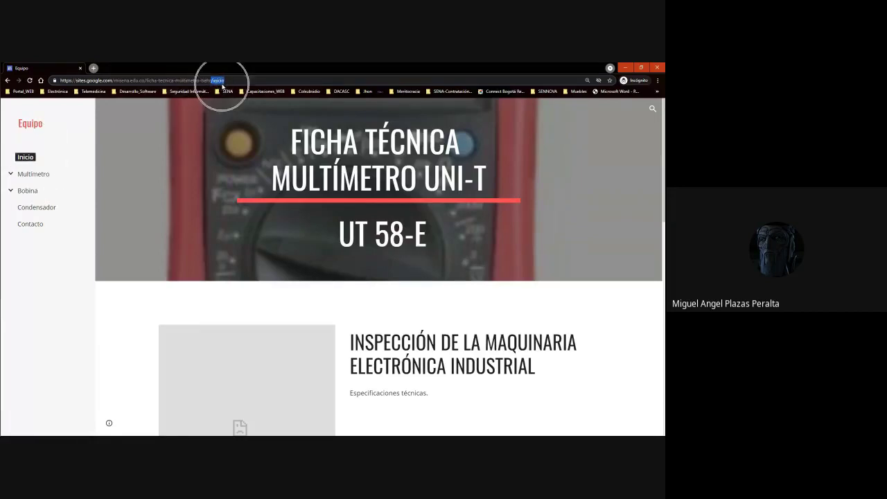
pyautogui.doubleClick(222, 86)
pyautogui.click(28, 164)
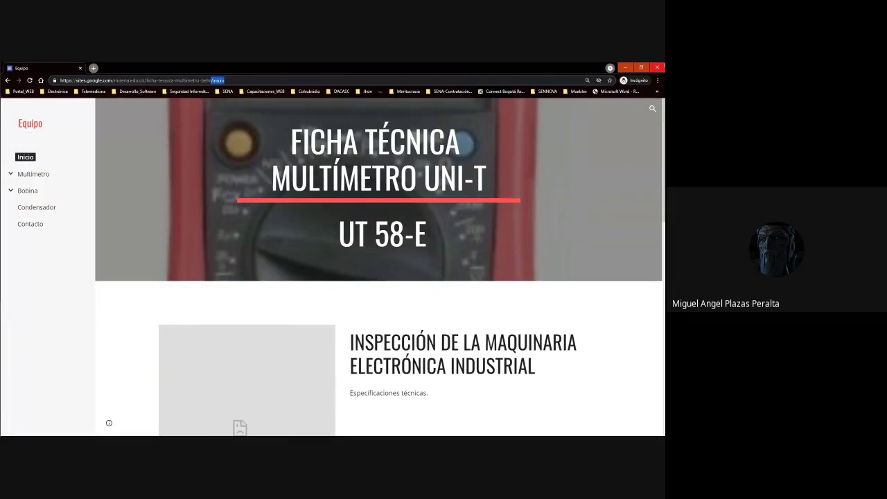
pyautogui.click(658, 67)
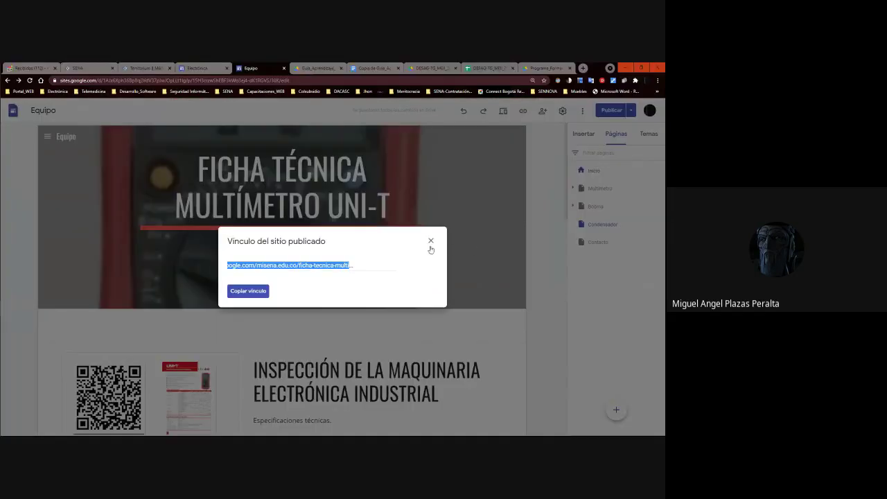
# Close the published-link dialog and expand Bobina to show its Especificaciones Tecnicas subpage.
pyautogui.click(430, 241)
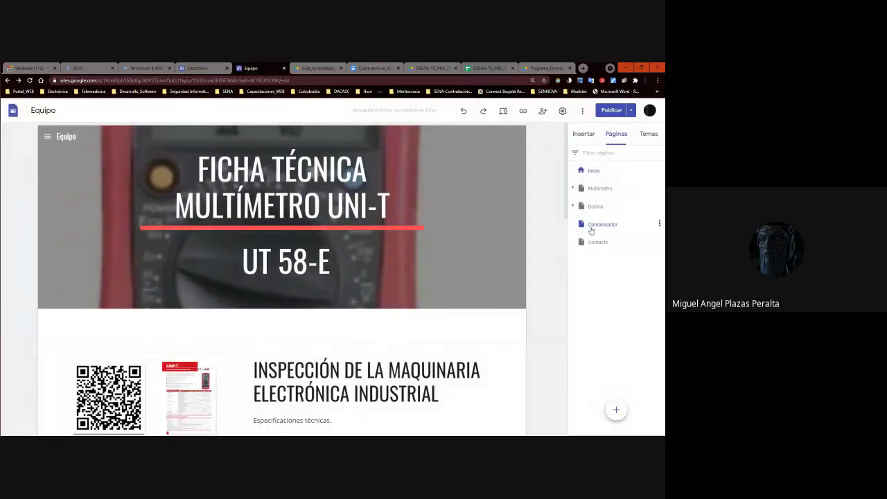
pyautogui.click(594, 227)
pyautogui.click(573, 207)
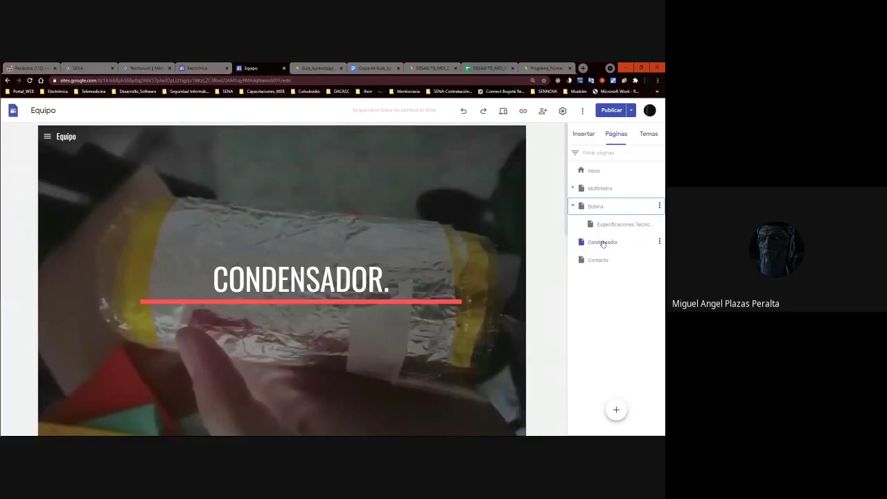
pyautogui.click(602, 242)
pyautogui.click(613, 224)
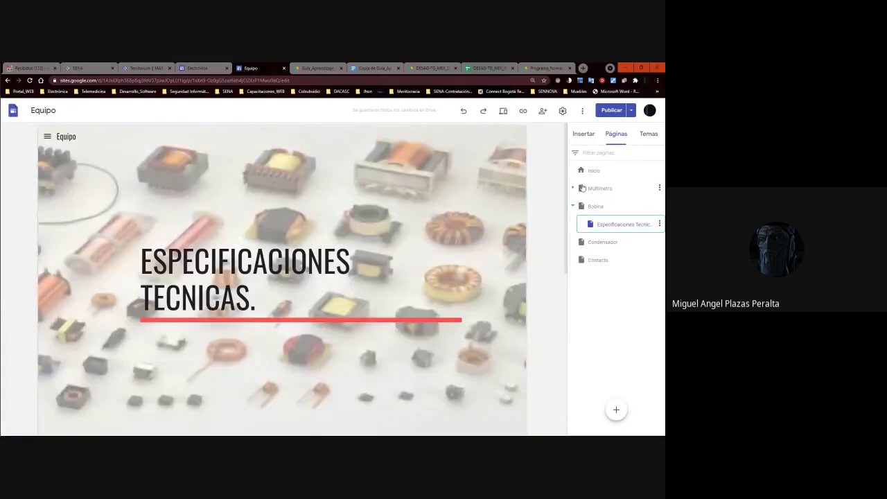
pyautogui.moveTo(613, 224); pyautogui.dragTo(597, 221)
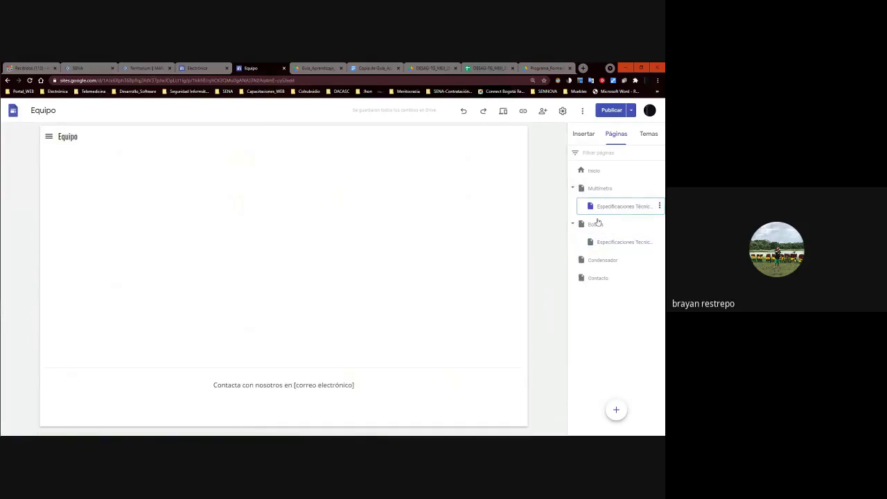
# Open the Condensador page and scroll down to its row of captioned build photos.
pyautogui.click(603, 261)
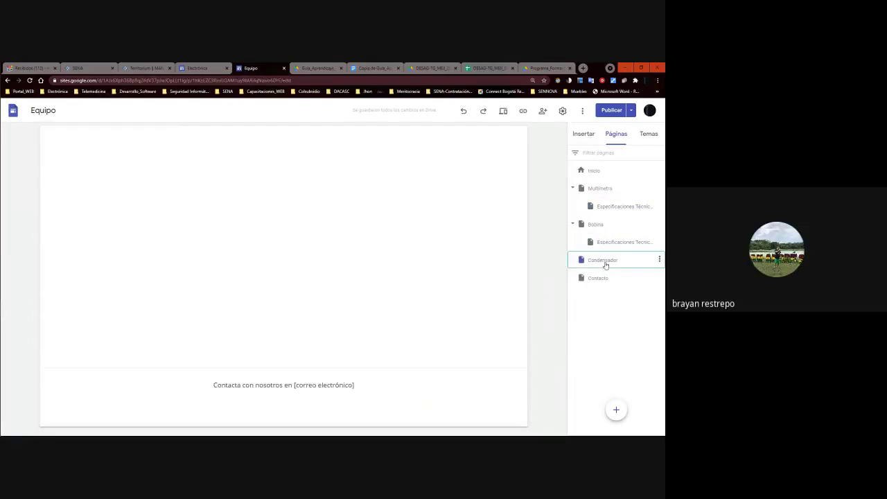
pyautogui.moveTo(606, 263); pyautogui.dragTo(610, 313)
pyautogui.scroll(-10, 393, 271)
pyautogui.scroll(10, 393, 271)
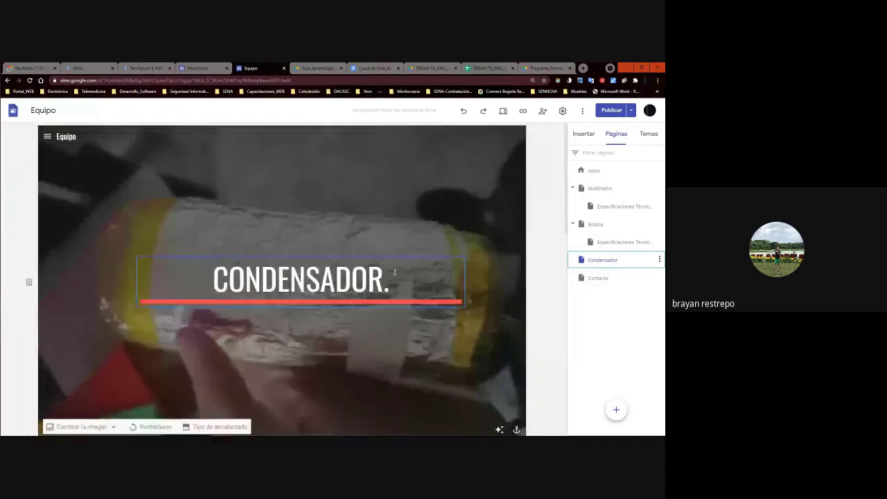
pyautogui.scroll(-5, 395, 272)
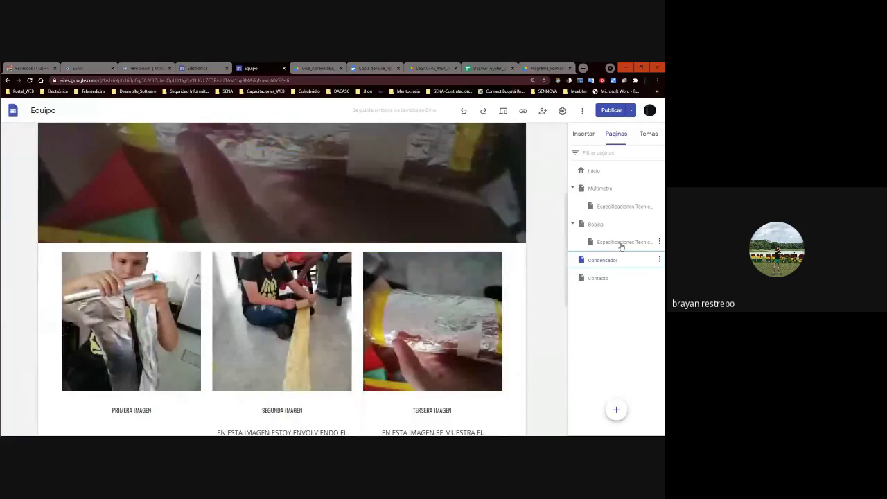
# Duplicate Bobina's Especificaciones Técnicas page and move the copy under Condensador.
pyautogui.click(659, 242)
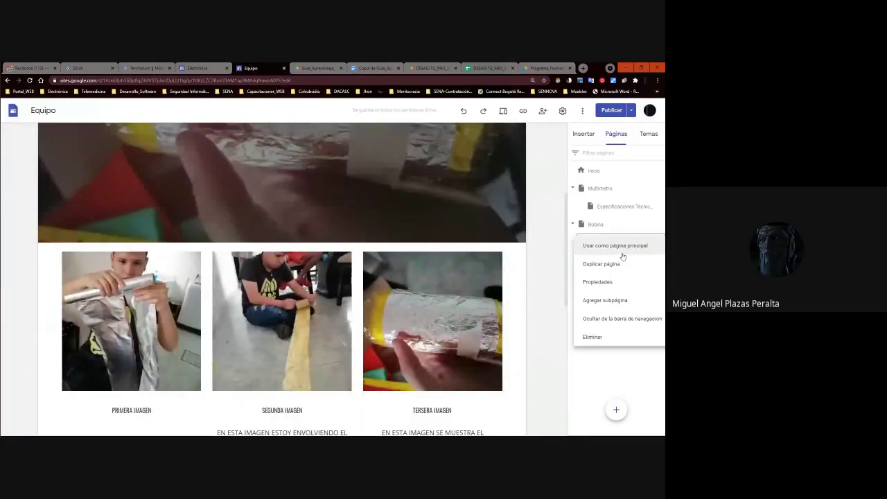
pyautogui.click(609, 264)
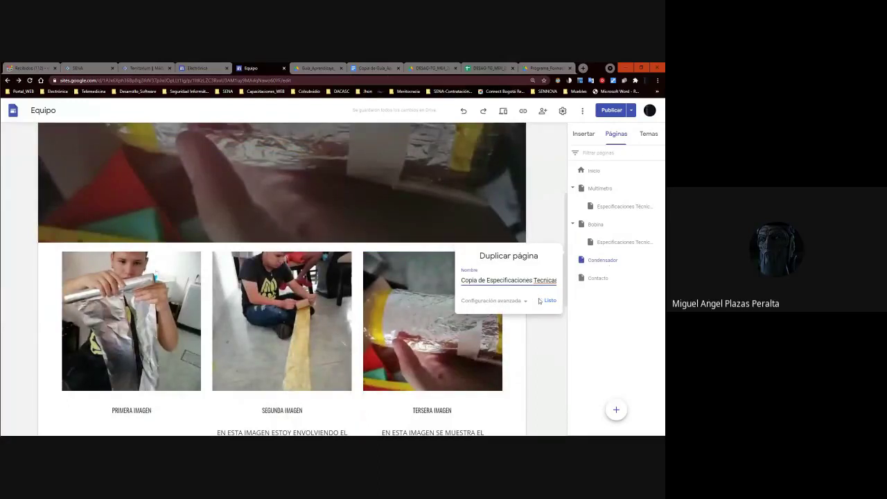
pyautogui.click(550, 302)
pyautogui.moveTo(609, 262); pyautogui.dragTo(581, 278)
# Remove 'Copia de' so Condensador's subpage is named 'Especificaciones Técnicas'.
pyautogui.doubleClick(613, 278)
pyautogui.press('BackSpace')
pyautogui.click(650, 327)
pyautogui.doubleClick(637, 278)
pyautogui.rightClick(637, 278)
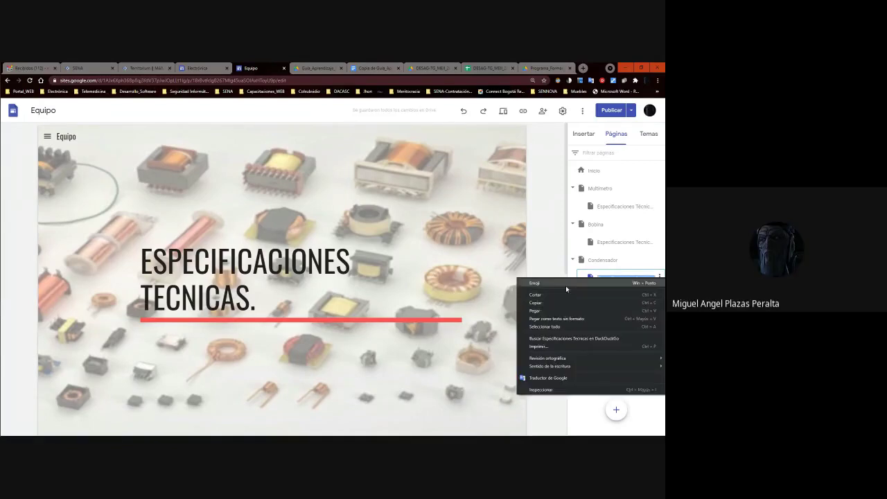
pyautogui.click(543, 262)
pyautogui.click(651, 279)
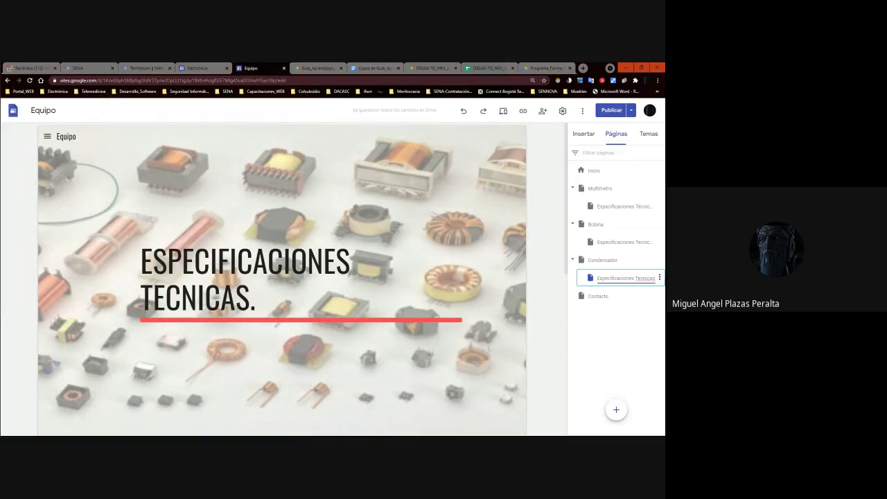
pyautogui.press('Return')
pyautogui.click(640, 278)
pyautogui.click(640, 282)
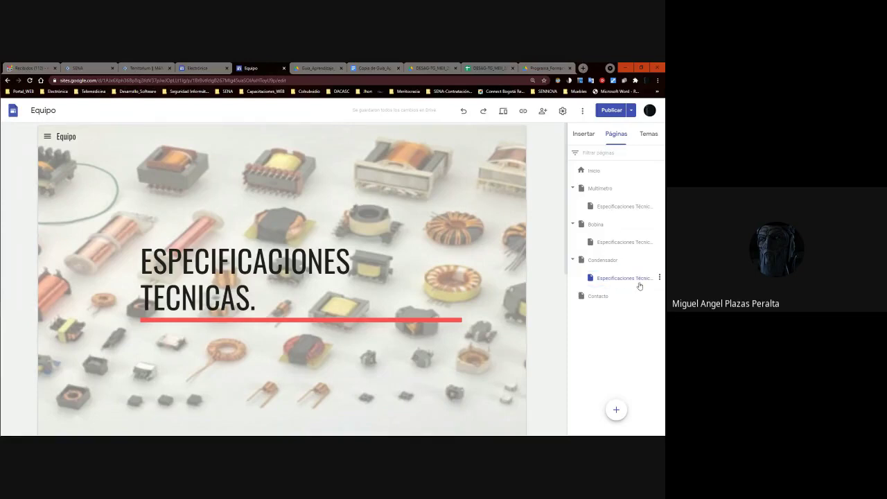
# Review the changes and publish the Equipo site.
pyautogui.click(629, 111)
pyautogui.click(620, 133)
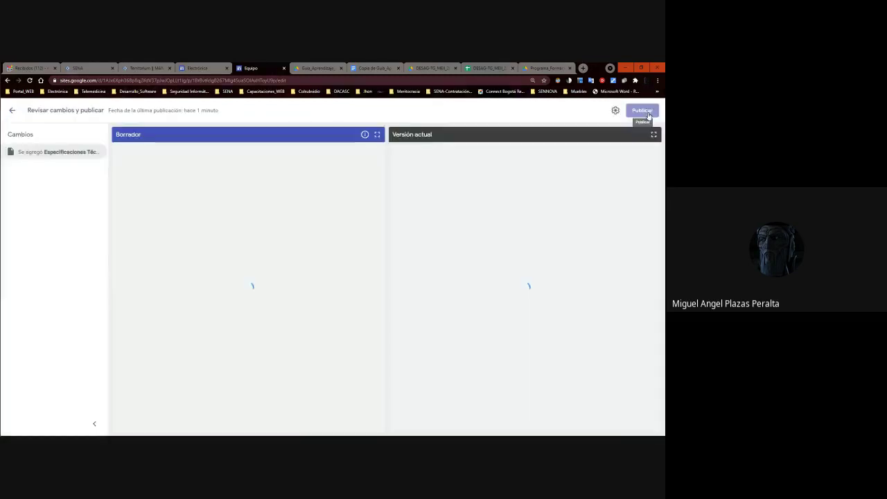
pyautogui.click(648, 114)
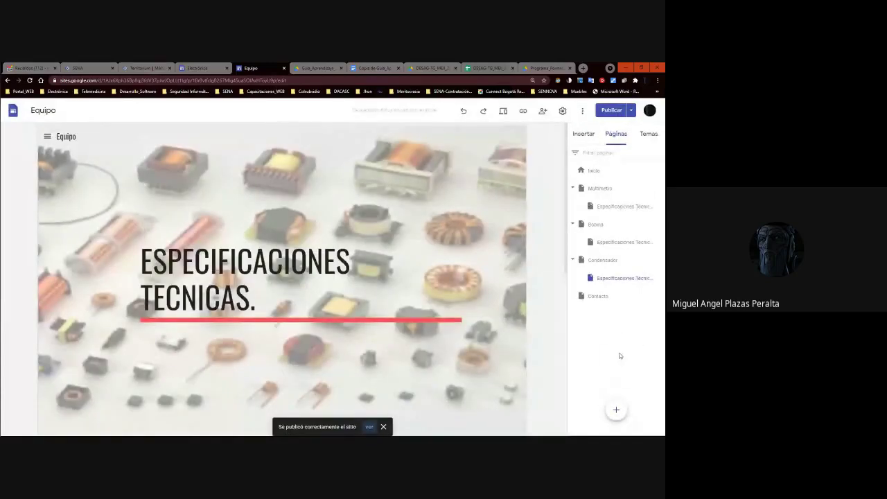
# Add a new 'Fuente de Voltaje' page and move it to the top level.
pyautogui.moveTo(616, 409)
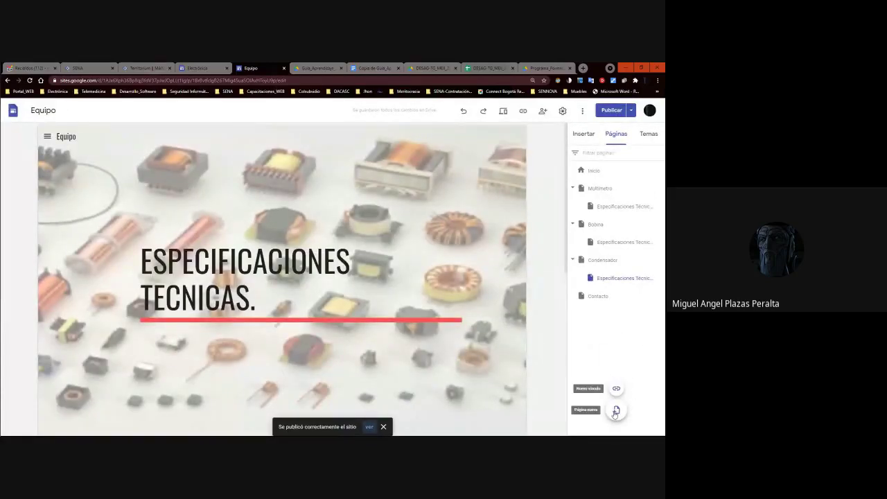
pyautogui.click(615, 411)
pyautogui.write('Fuente de Voltaje')
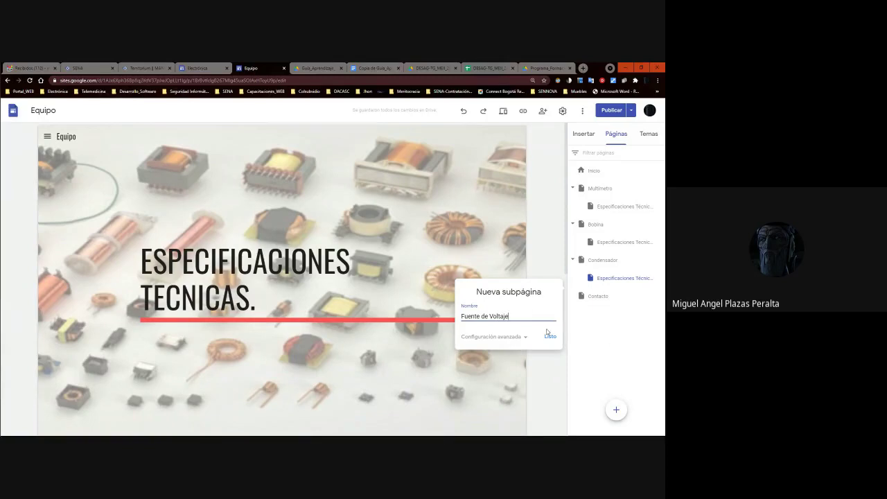
pyautogui.click(549, 336)
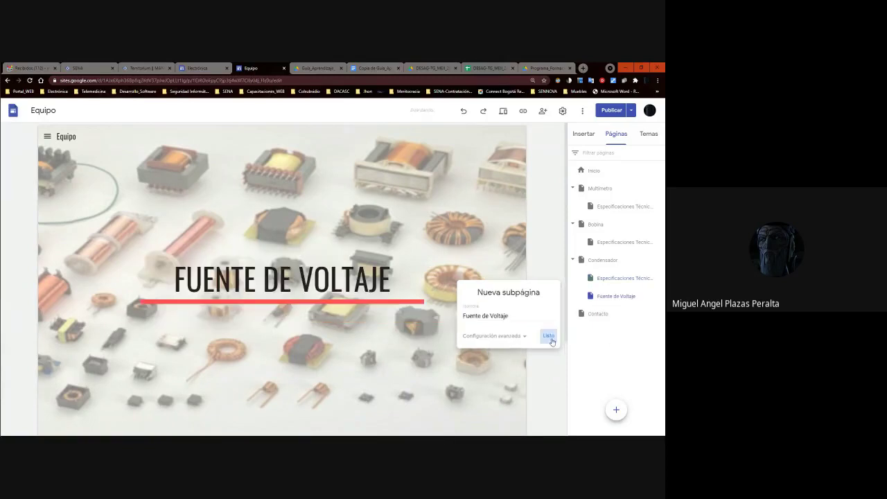
pyautogui.moveTo(618, 297); pyautogui.dragTo(608, 311)
# Copy Condensador's Especificaciones Técnicas page under Fuente de Voltaje, dropping the 'Copia de' prefix.
pyautogui.click(617, 278)
pyautogui.click(659, 278)
pyautogui.click(623, 298)
pyautogui.click(548, 337)
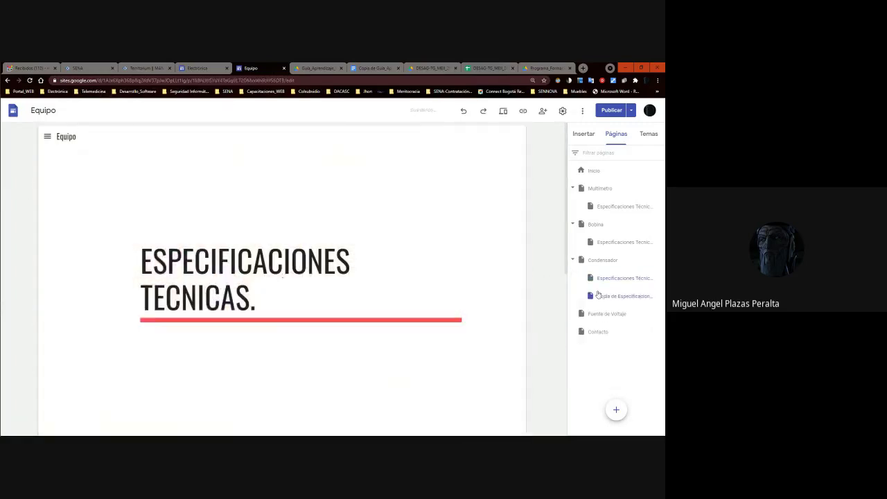
pyautogui.moveTo(615, 302); pyautogui.dragTo(589, 314)
pyautogui.doubleClick(605, 316)
pyautogui.press('BackSpace')
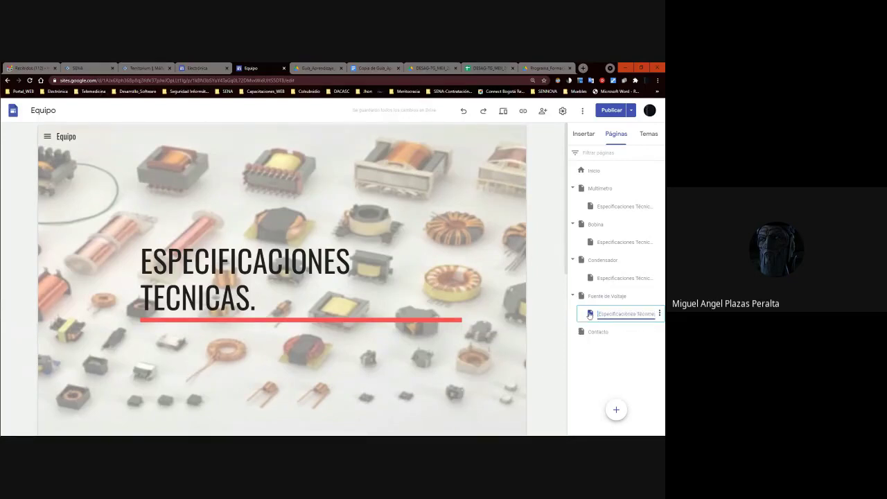
pyautogui.click(600, 361)
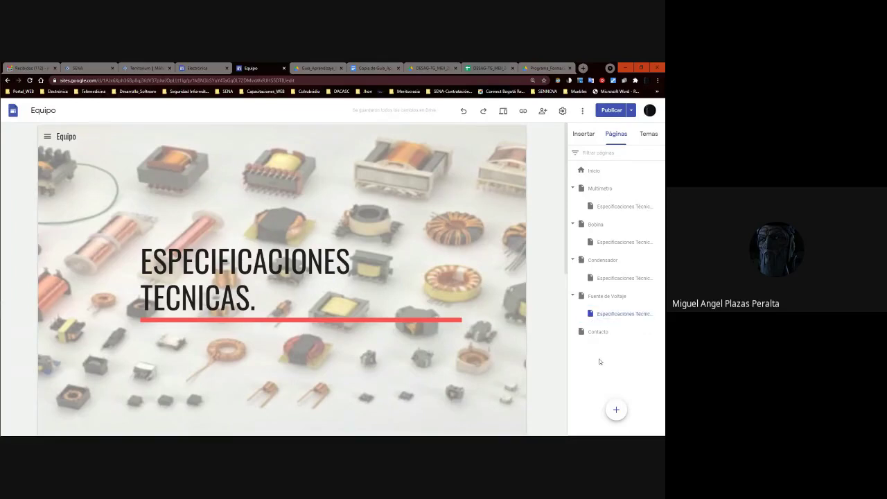
# Create a 'Carrito Digital' page and move it to the top level between Fuente de Voltaje and Contacto.
pyautogui.click(616, 411)
pyautogui.write('Car')
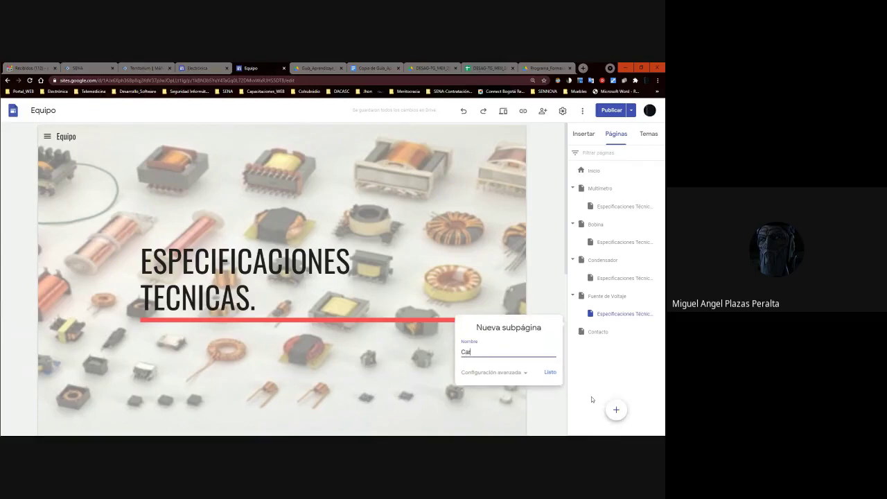
pyautogui.write('rito Digital')
pyautogui.press('Return')
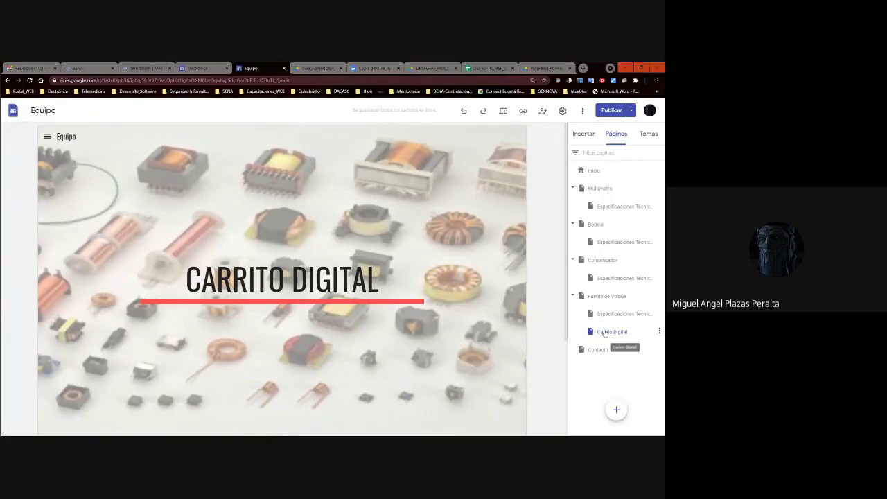
pyautogui.click(610, 337)
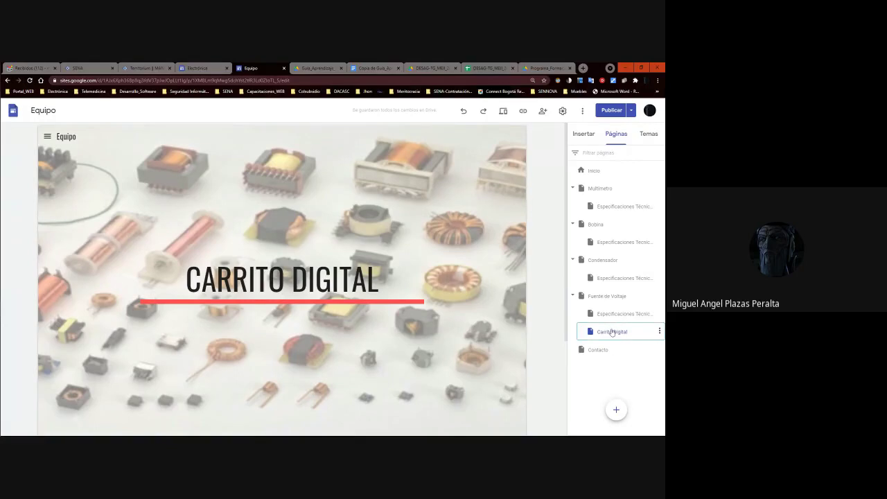
pyautogui.moveTo(578, 339); pyautogui.dragTo(607, 343)
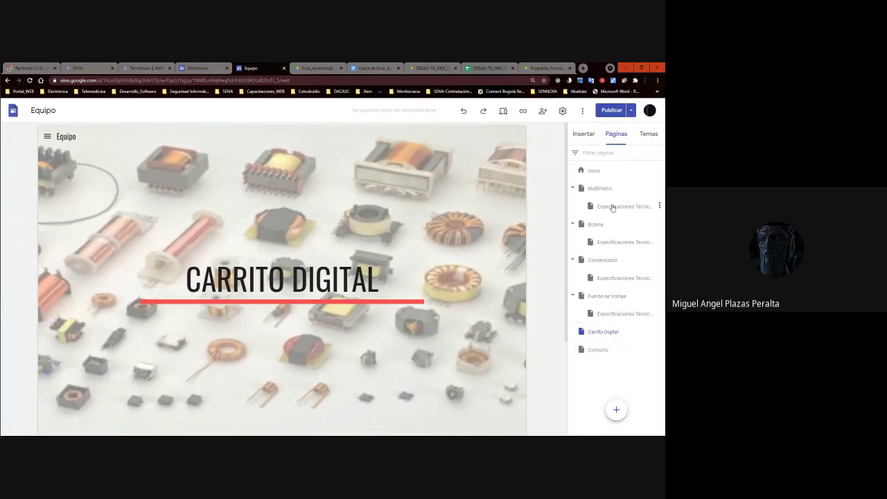
# Duplicate Fuente de Voltaje's Especificaciones Técnicas page and move the copy under Carrito Digital.
pyautogui.click(622, 317)
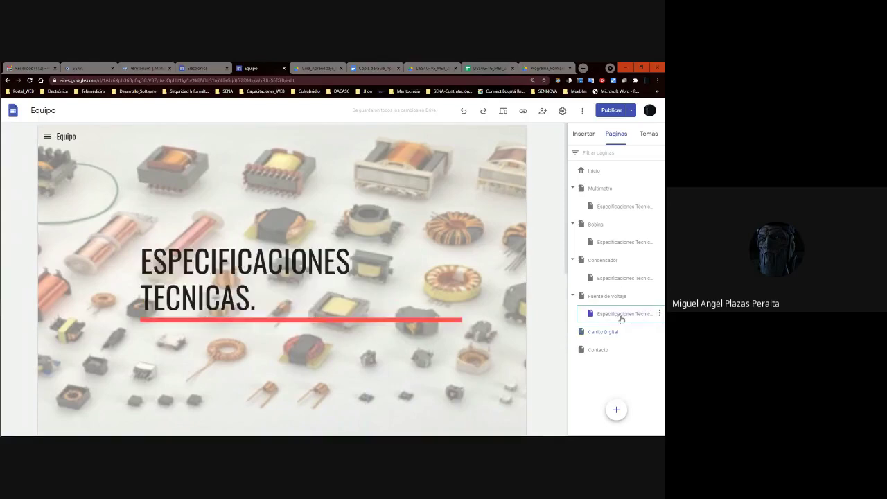
pyautogui.click(659, 314)
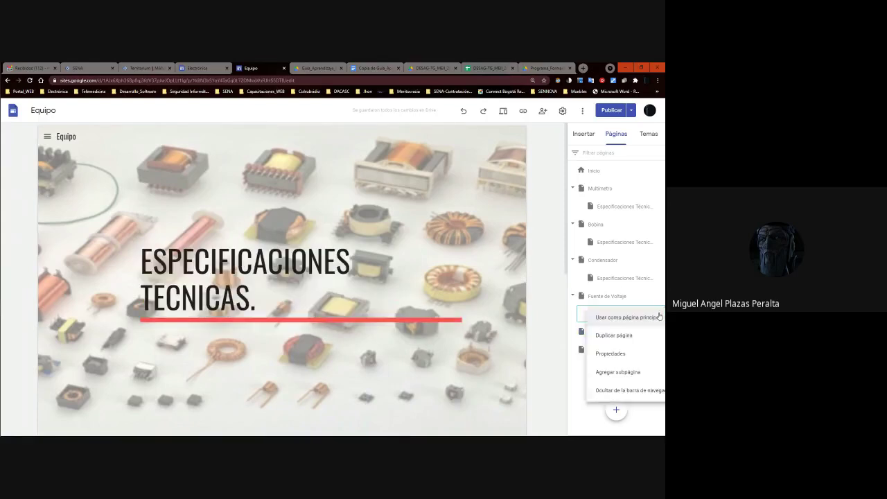
pyautogui.click(614, 336)
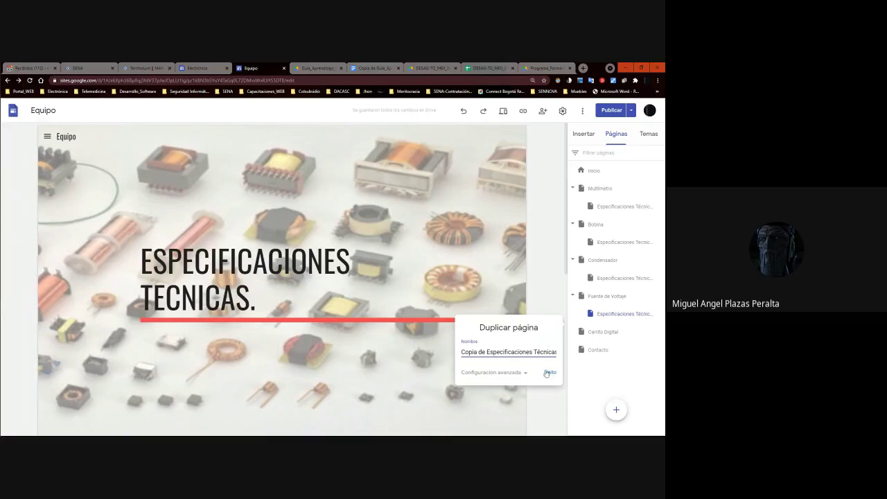
pyautogui.click(549, 373)
pyautogui.moveTo(615, 332); pyautogui.dragTo(585, 350)
# Rename the copy to 'Especificaciones Técnicas' and publish the Equipo site.
pyautogui.doubleClick(612, 351)
pyautogui.press('BackSpace')
pyautogui.press('Return')
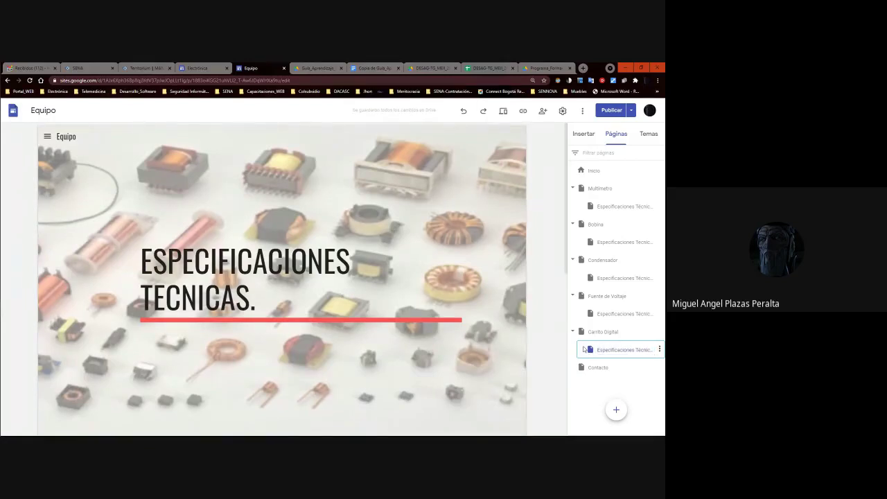
pyautogui.click(600, 111)
pyautogui.click(642, 110)
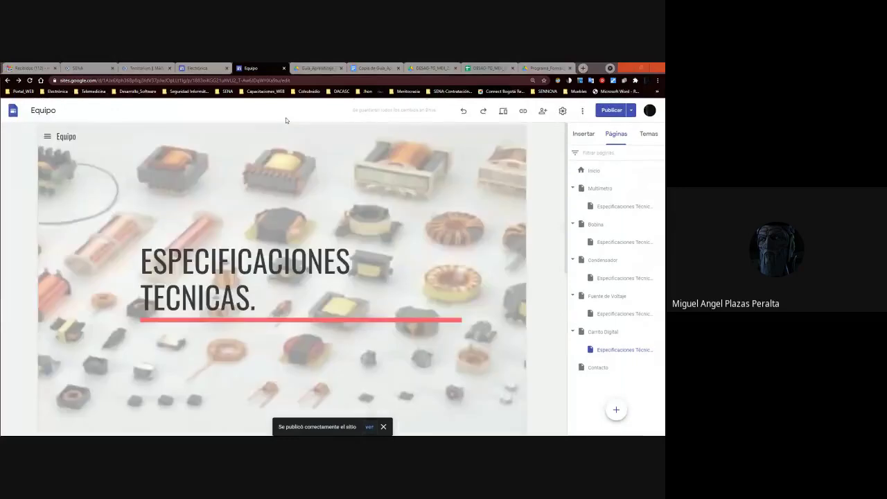
pyautogui.hotkey('alt', 'Tab')
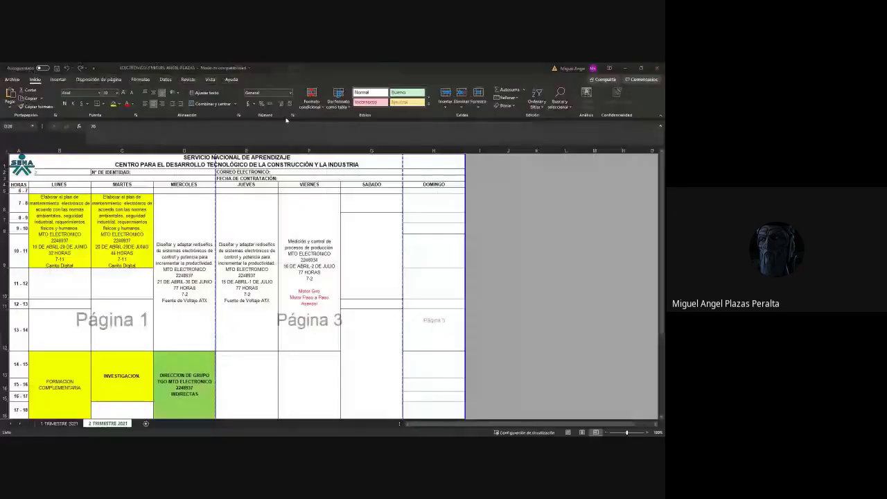
pyautogui.click(64, 215)
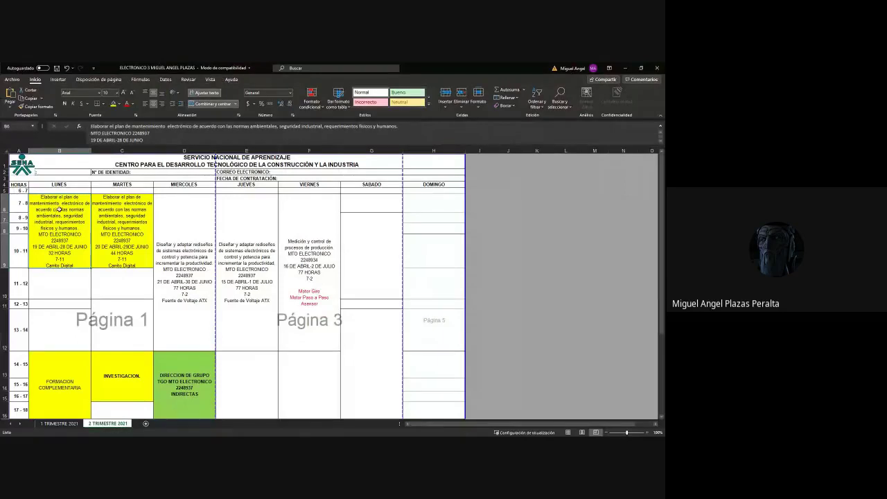
pyautogui.click(623, 67)
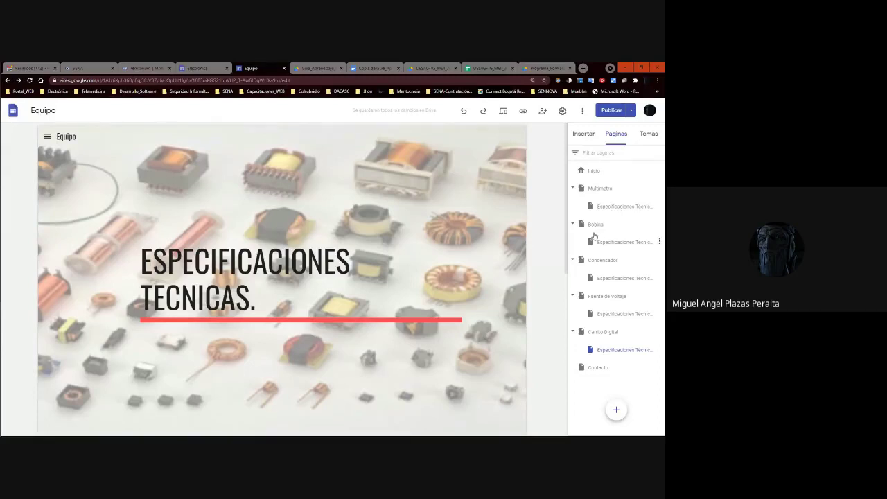
pyautogui.click(601, 189)
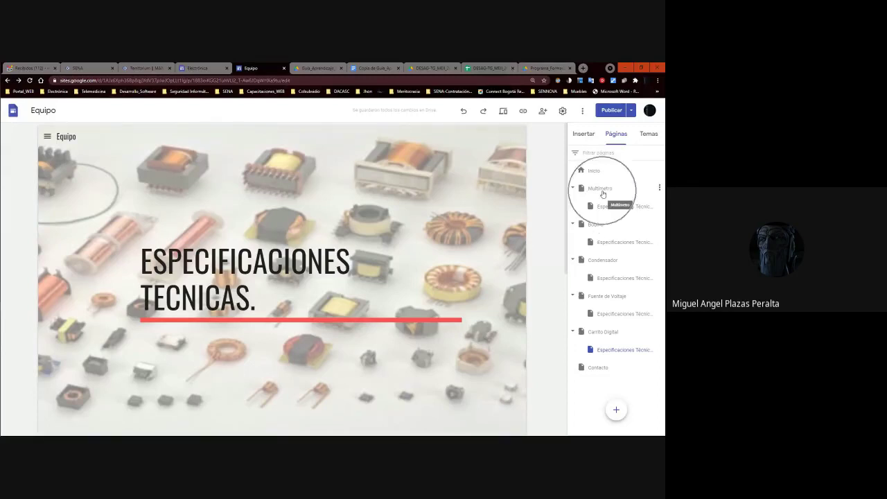
pyautogui.click(601, 226)
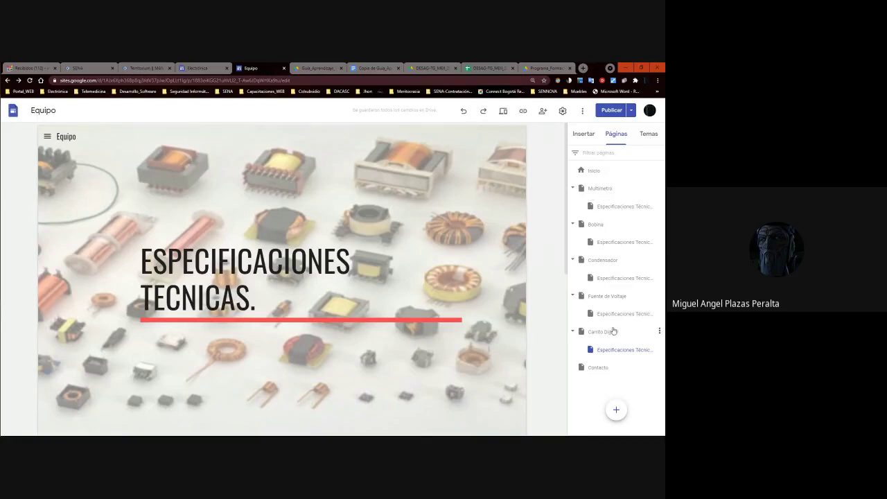
pyautogui.click(609, 188)
pyautogui.click(599, 223)
pyautogui.click(614, 338)
pyautogui.click(608, 358)
# Glance at the guide, spreadsheet and PDF tabs, then open Google Drive in a new tab.
pyautogui.click(308, 68)
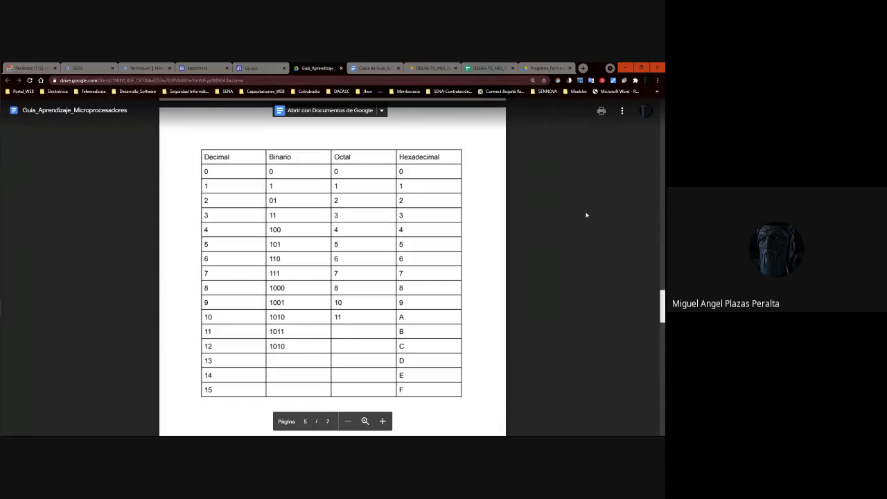
pyautogui.click(440, 65)
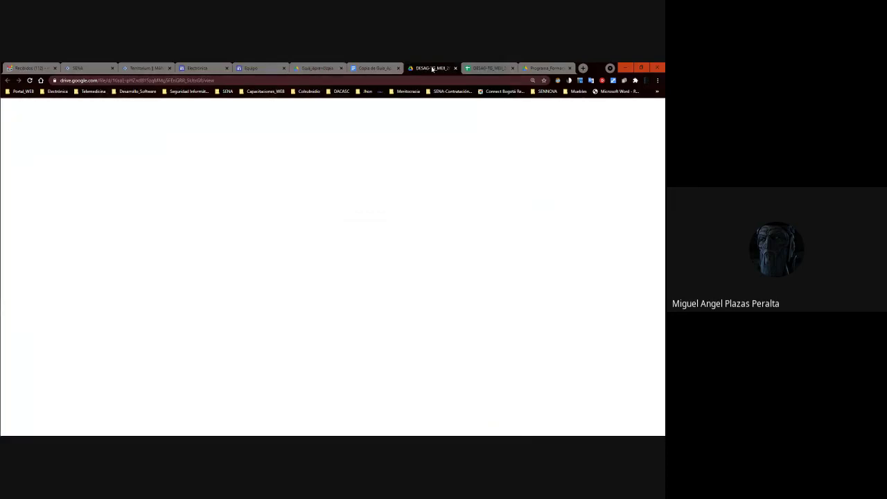
pyautogui.click(549, 69)
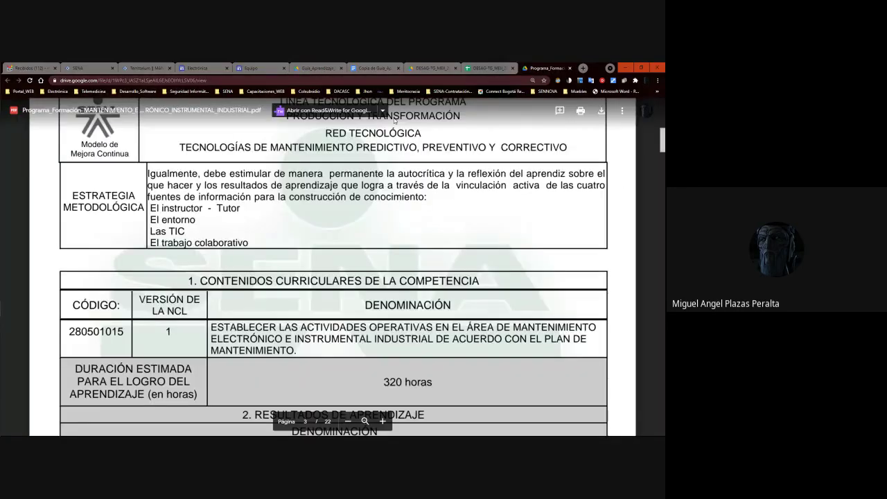
pyautogui.click(583, 68)
pyautogui.write('dr')
pyautogui.press('Return')
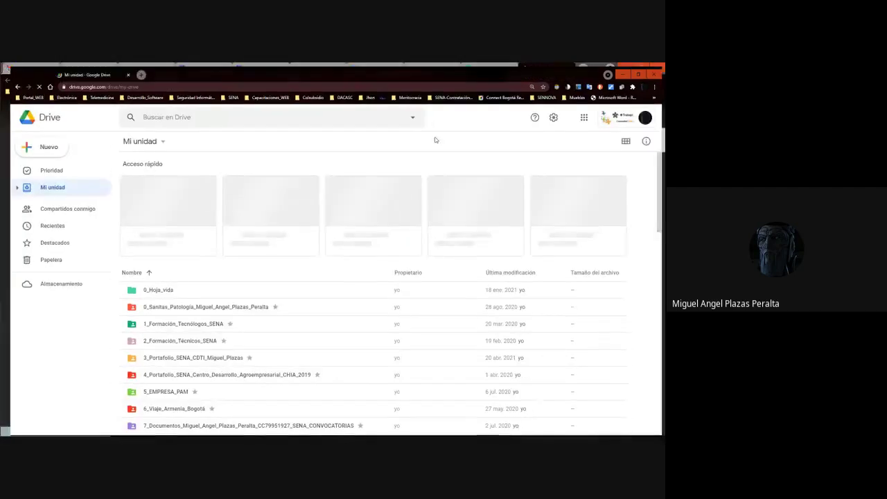
# Open SENA CDTI > 1_Portafolio_Aprendiz > 1_MEII > the group folder > the student's folder.
pyautogui.click(169, 356)
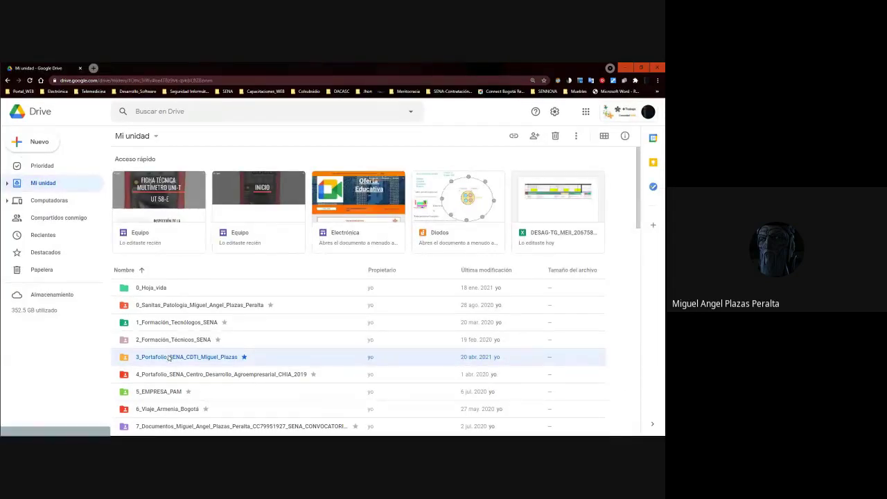
pyautogui.doubleClick(169, 356)
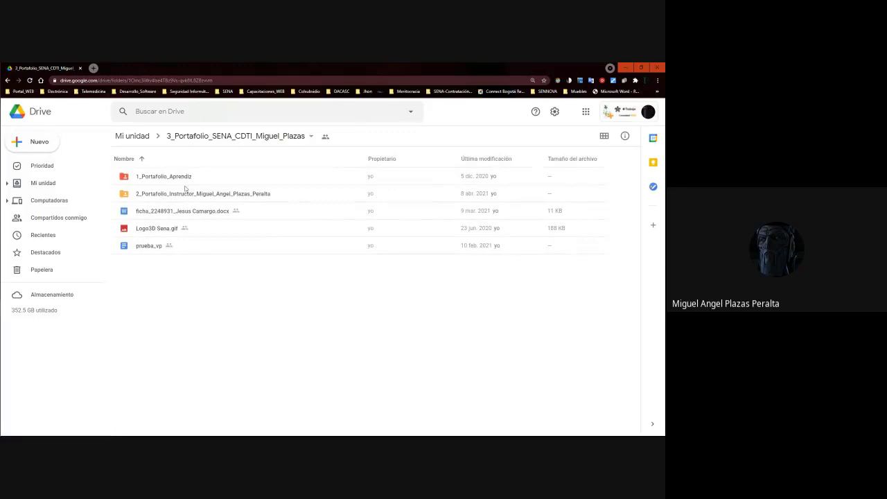
pyautogui.doubleClick(173, 176)
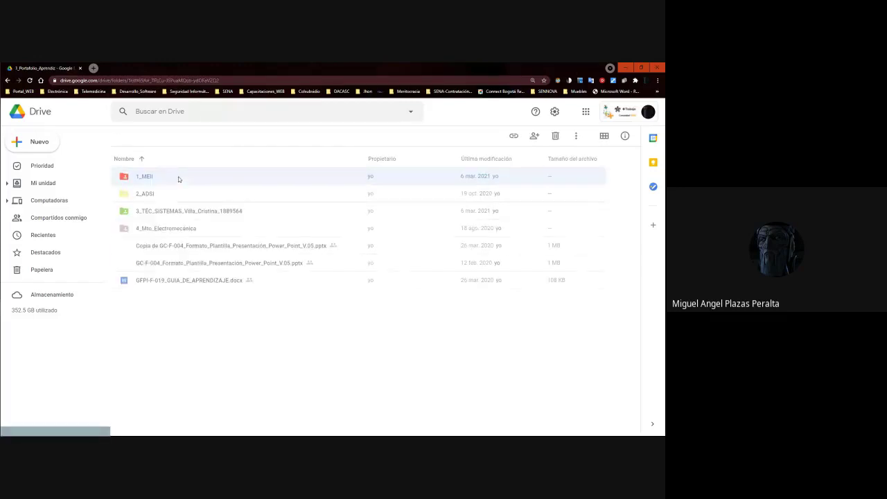
pyautogui.doubleClick(145, 177)
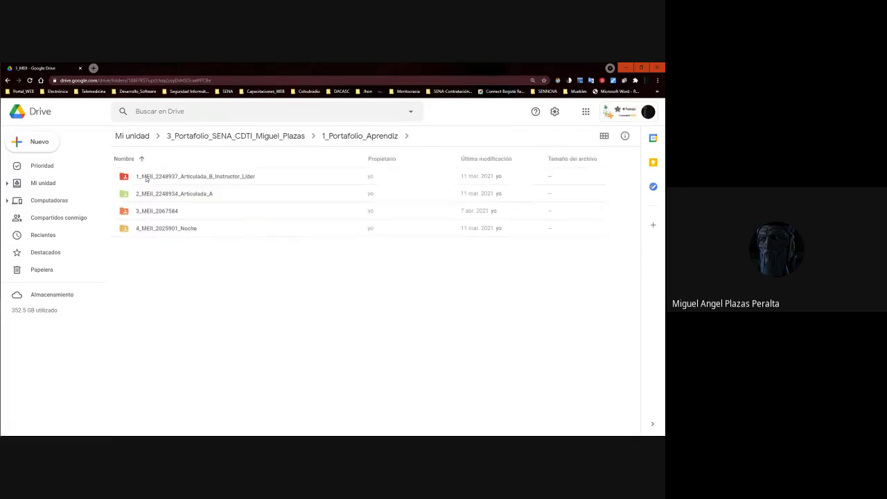
pyautogui.click(147, 229)
pyautogui.doubleClick(165, 177)
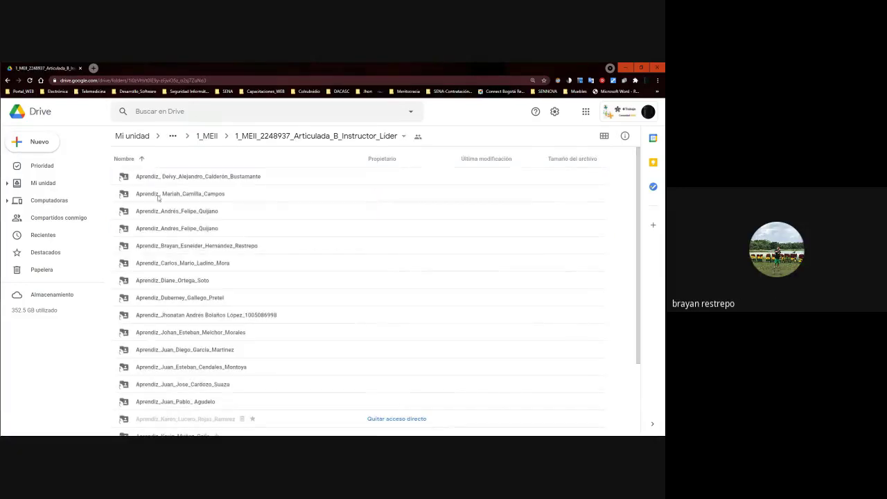
pyautogui.doubleClick(179, 246)
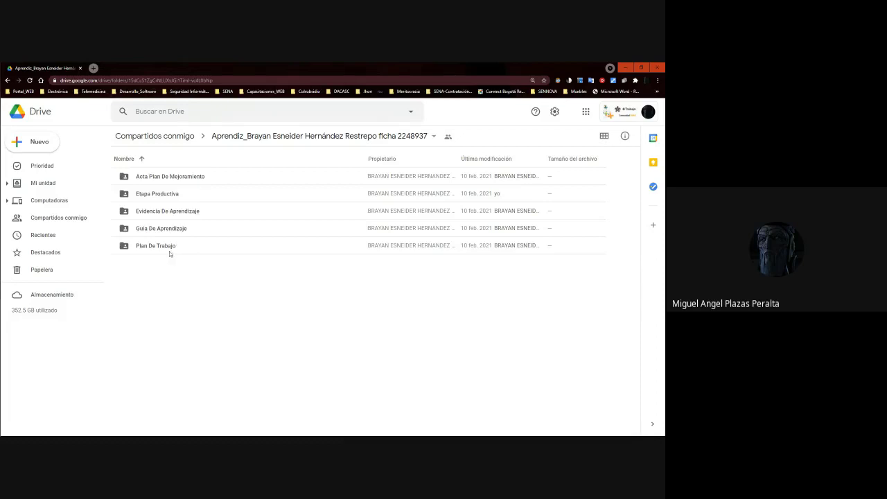
# Go through Evidencia De Aprendizaje > Trimestre I > instructor folder to Examinar-Desempeño Componentes.
pyautogui.doubleClick(164, 211)
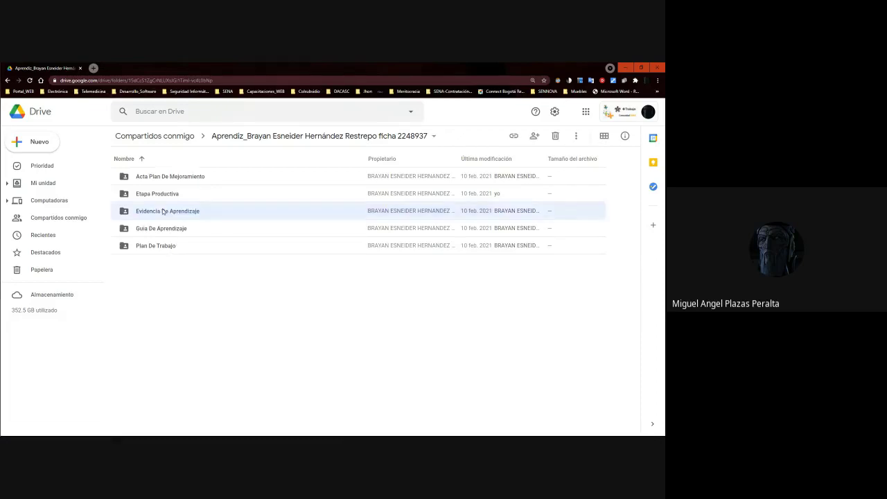
pyautogui.doubleClick(161, 196)
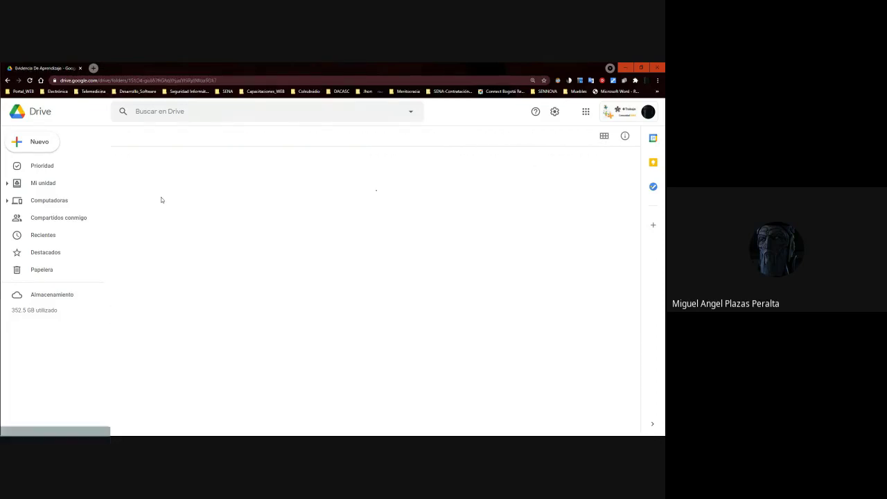
pyautogui.doubleClick(184, 232)
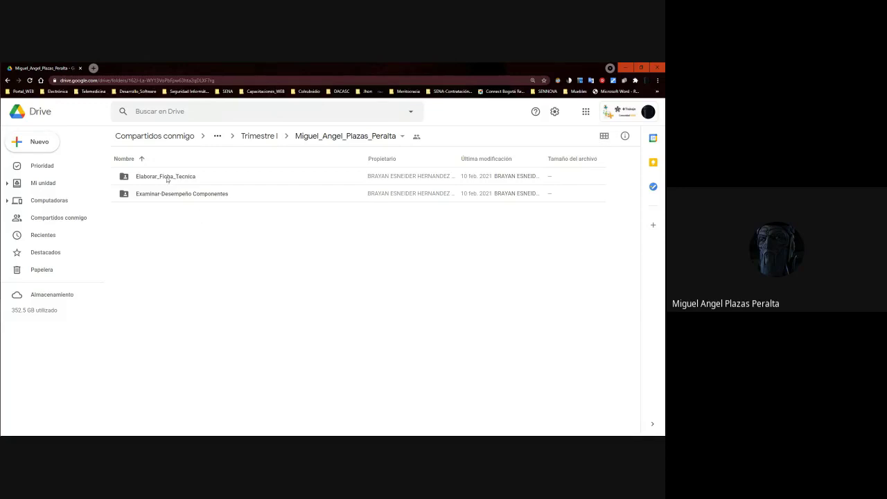
pyautogui.doubleClick(174, 177)
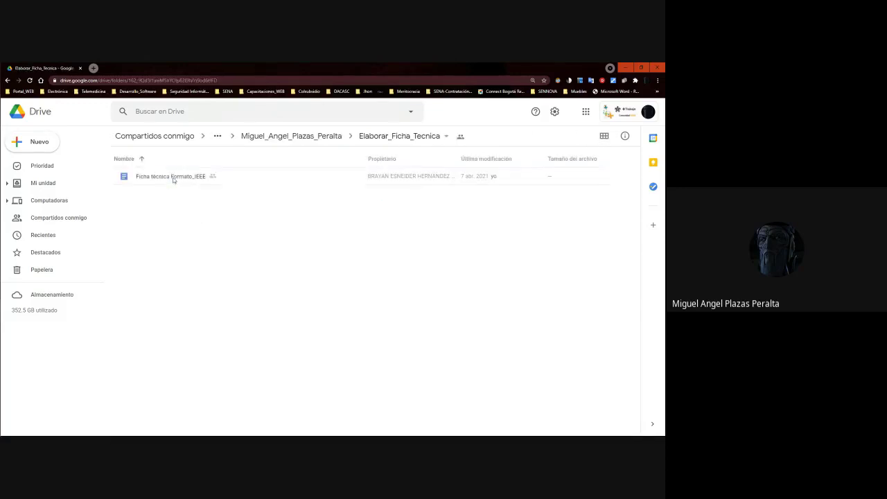
pyautogui.click(330, 136)
pyautogui.doubleClick(151, 192)
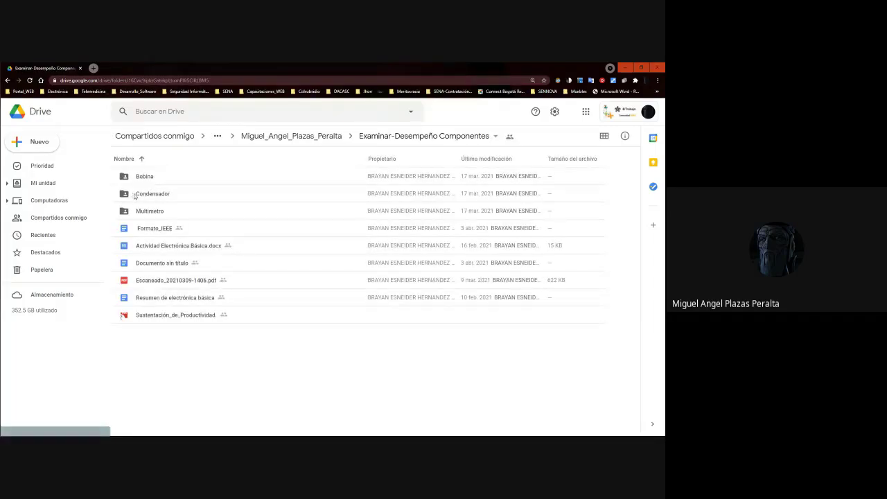
# Add a Bobina shortcut to Mi unidad > ... > student > Evidencia De Aprendizaje > Trimestre II and confirm.
pyautogui.rightClick(137, 176)
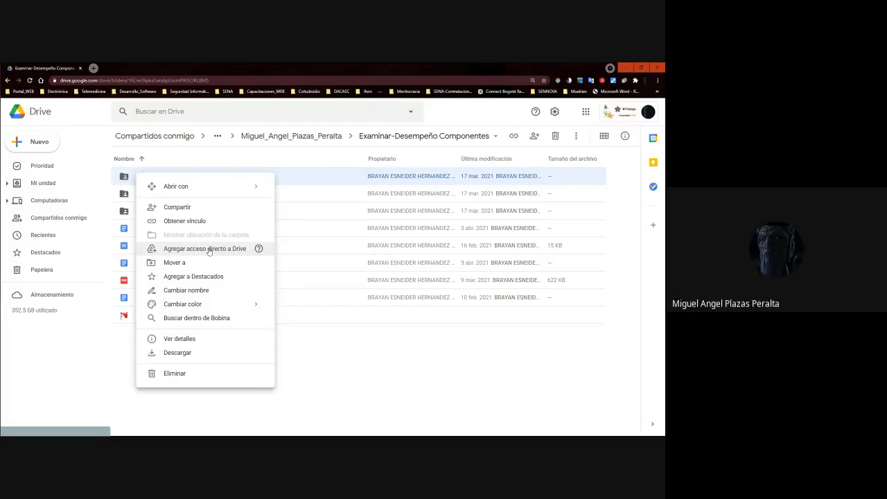
pyautogui.click(208, 249)
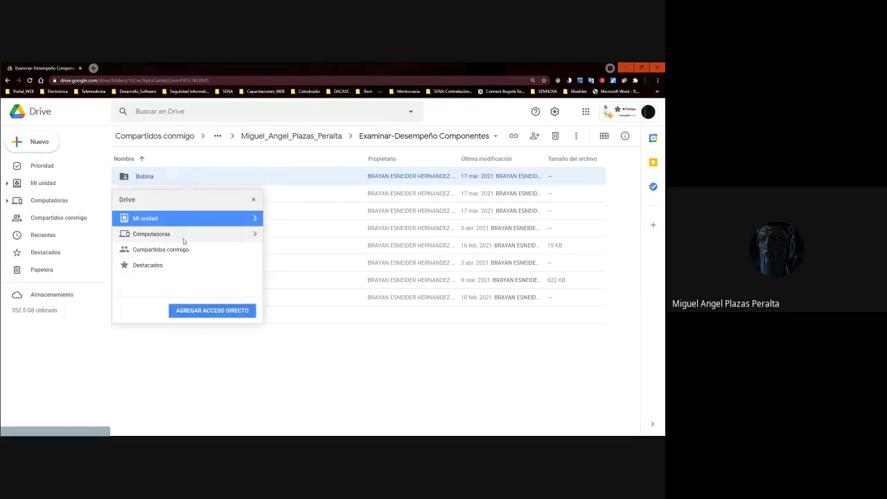
pyautogui.click(255, 219)
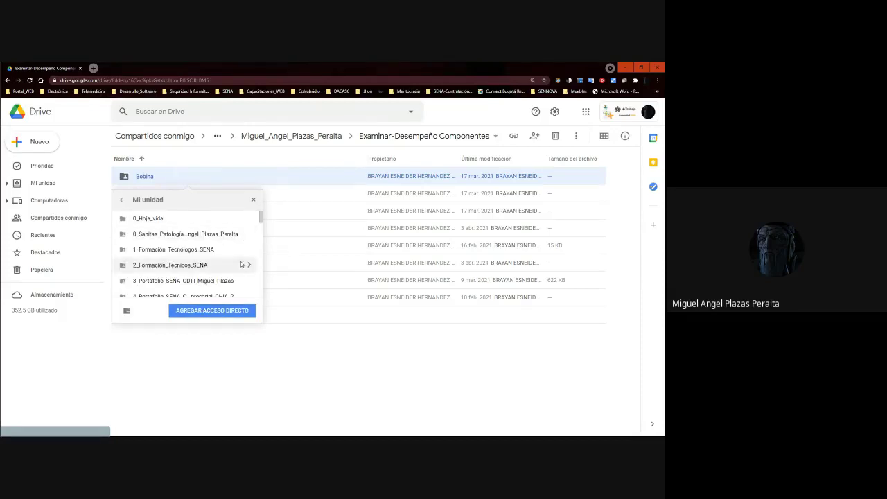
pyautogui.click(248, 281)
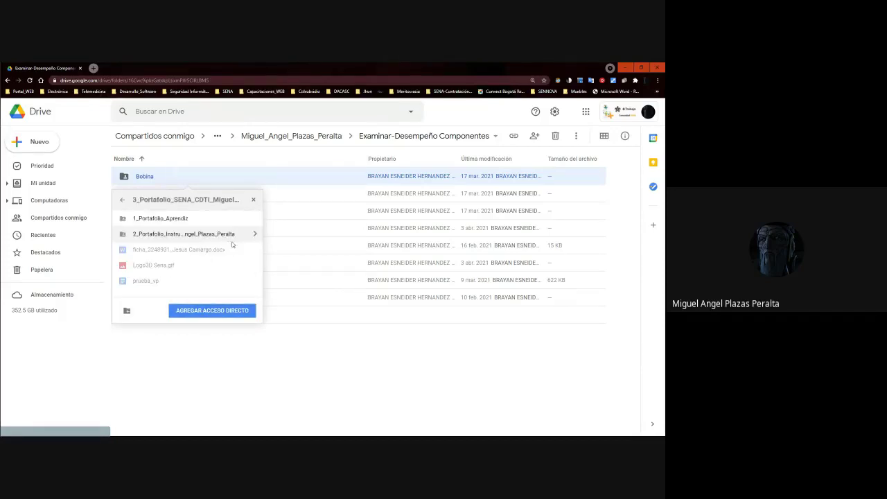
pyautogui.click(251, 217)
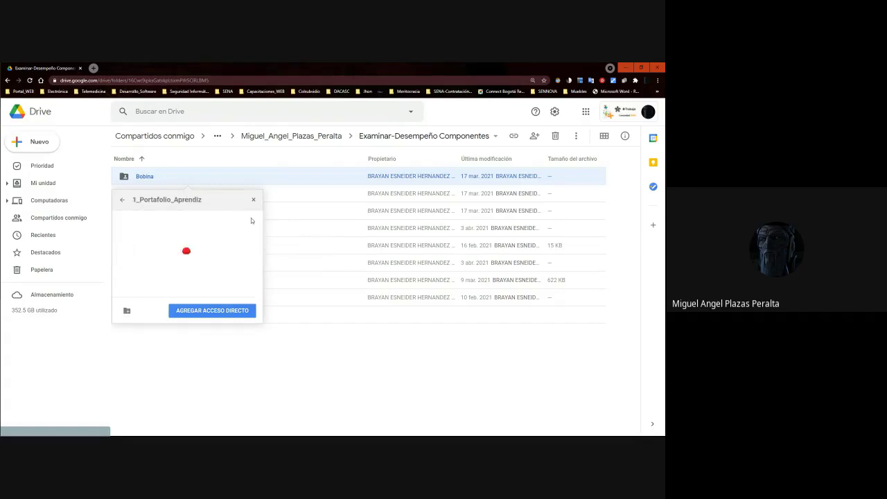
pyautogui.click(249, 219)
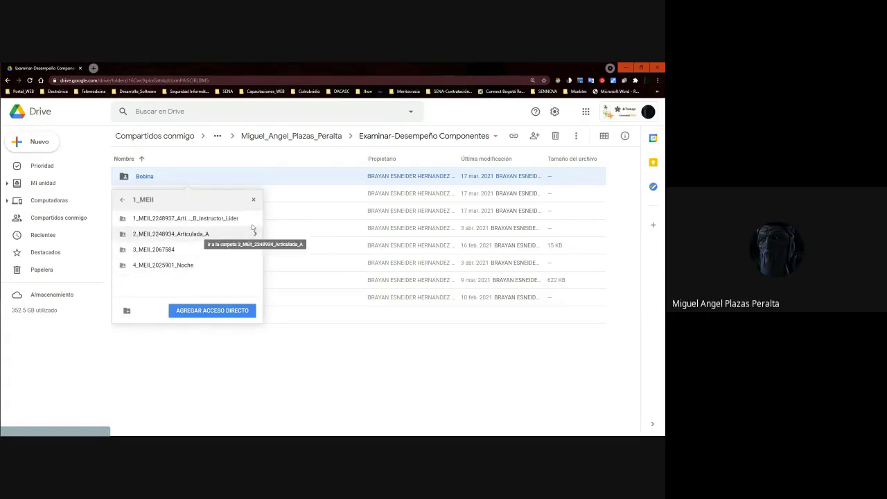
pyautogui.click(255, 218)
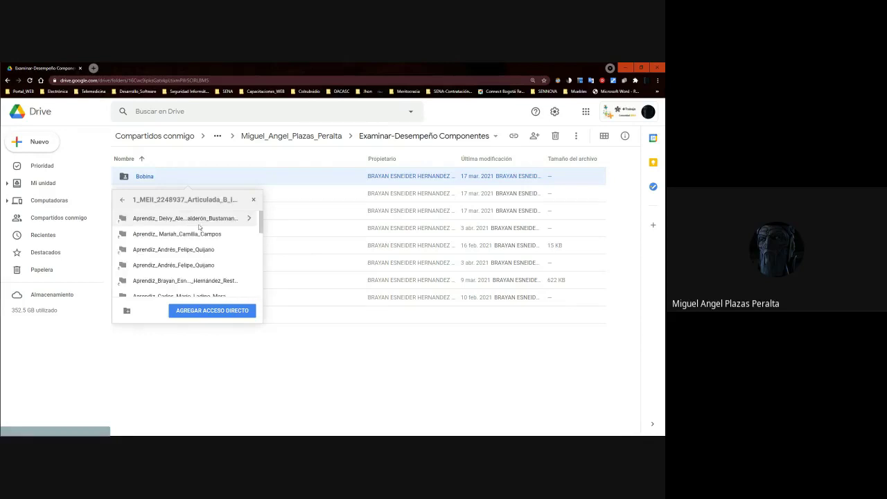
pyautogui.click(248, 280)
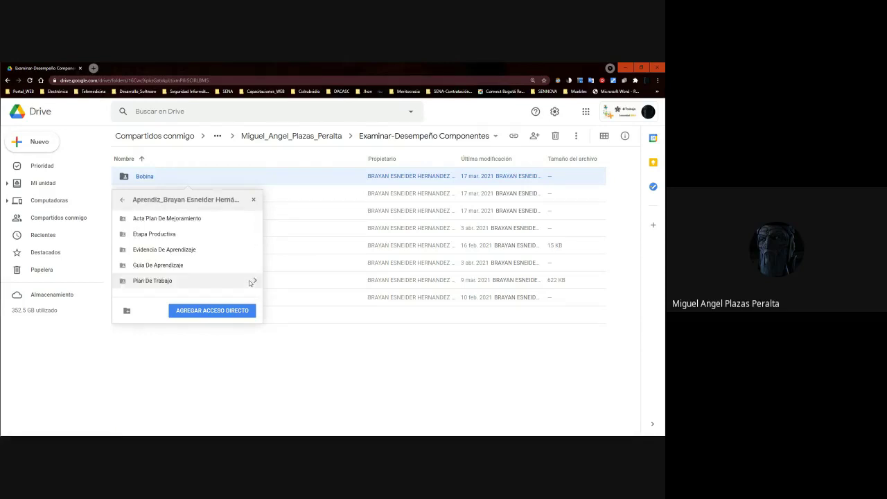
pyautogui.click(254, 250)
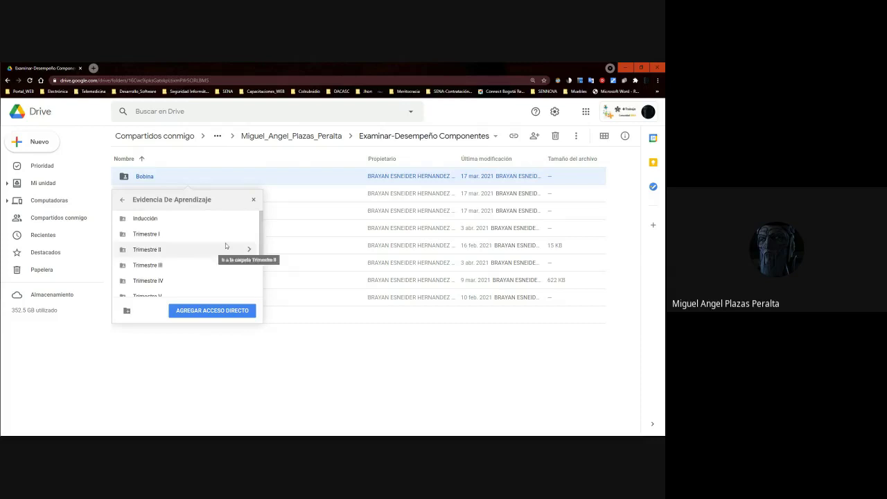
pyautogui.click(248, 249)
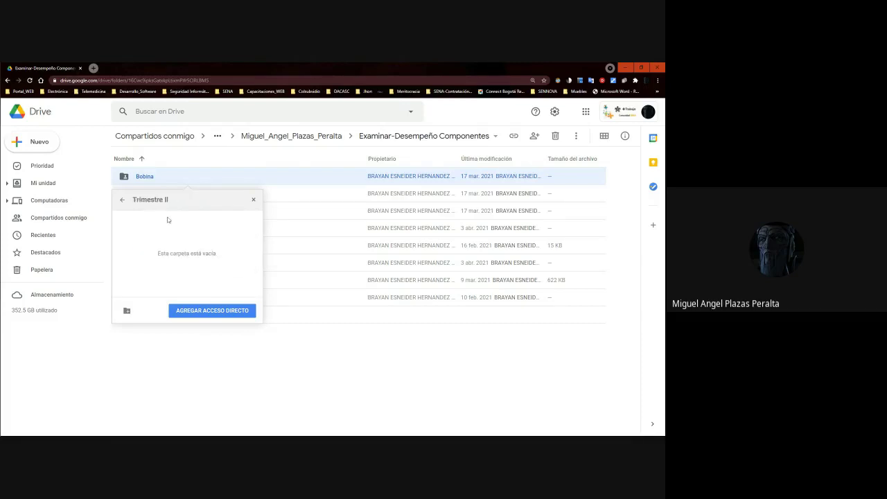
pyautogui.click(201, 311)
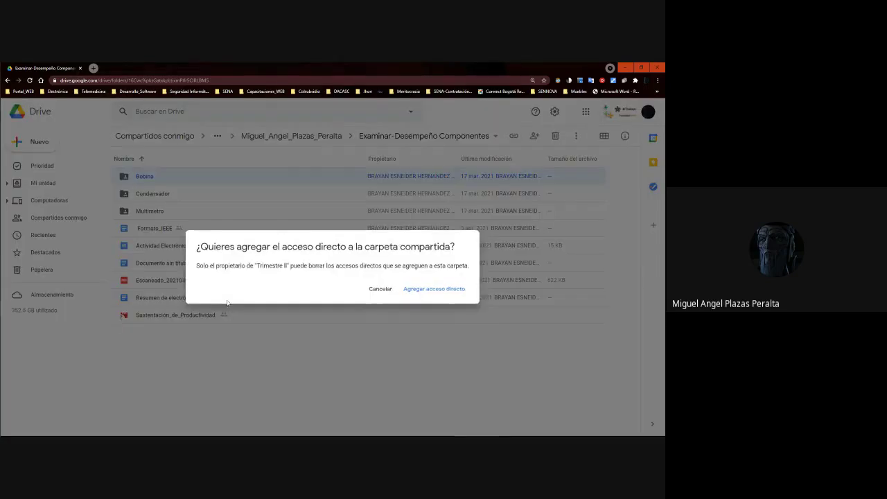
pyautogui.click(453, 290)
# Cancel the stray move panel, start a Condensador shortcut and browse to the 1_MEII_2248937 group folder.
pyautogui.rightClick(155, 196)
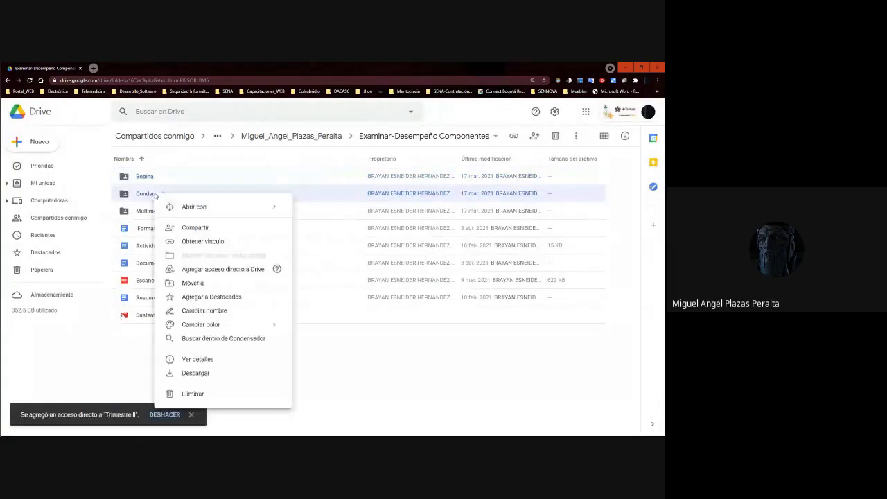
pyautogui.click(210, 281)
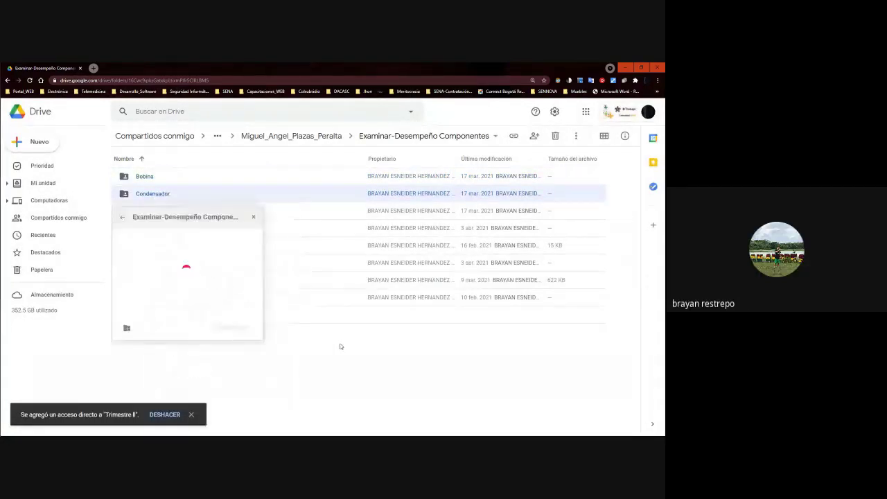
pyautogui.press('Escape')
pyautogui.rightClick(147, 199)
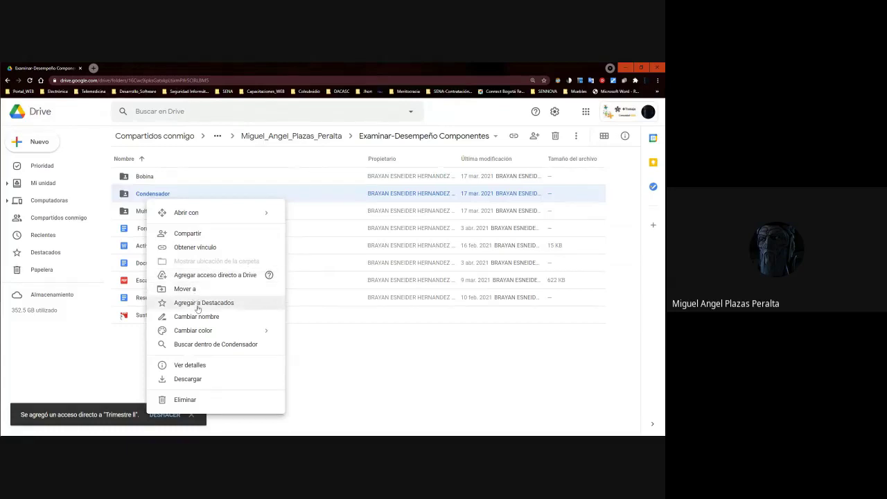
pyautogui.click(204, 275)
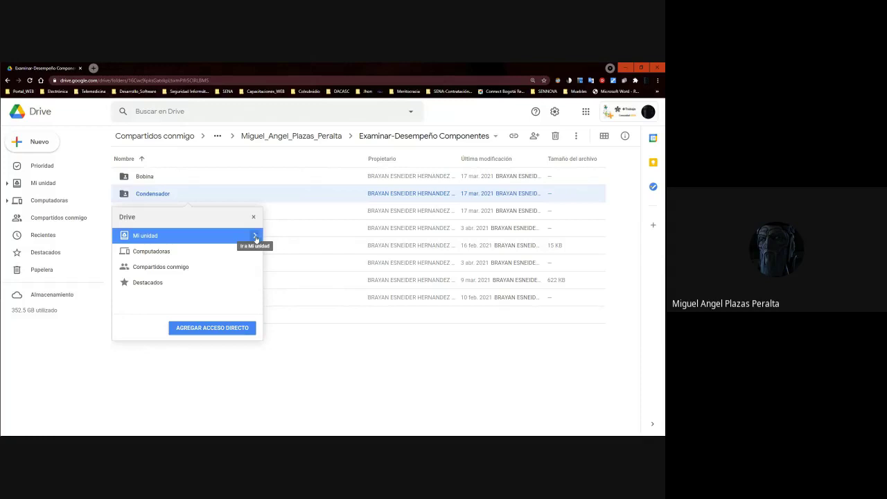
pyautogui.click(256, 237)
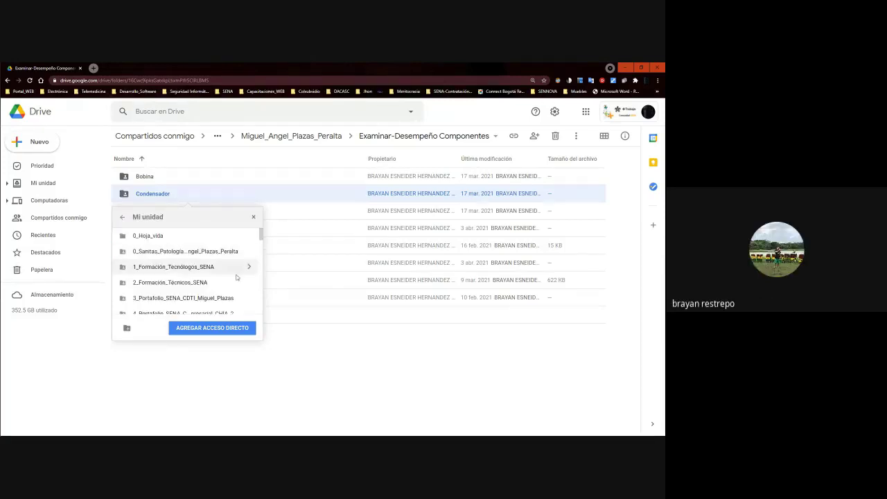
pyautogui.click(250, 287)
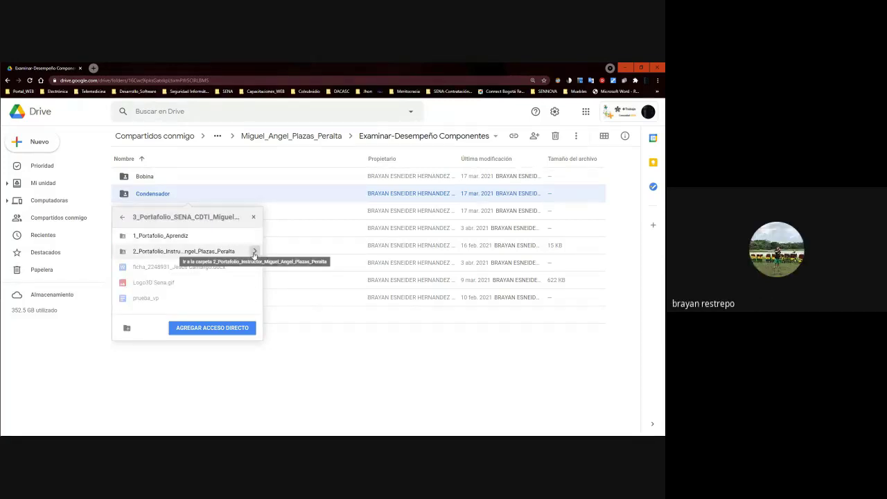
pyautogui.click(250, 236)
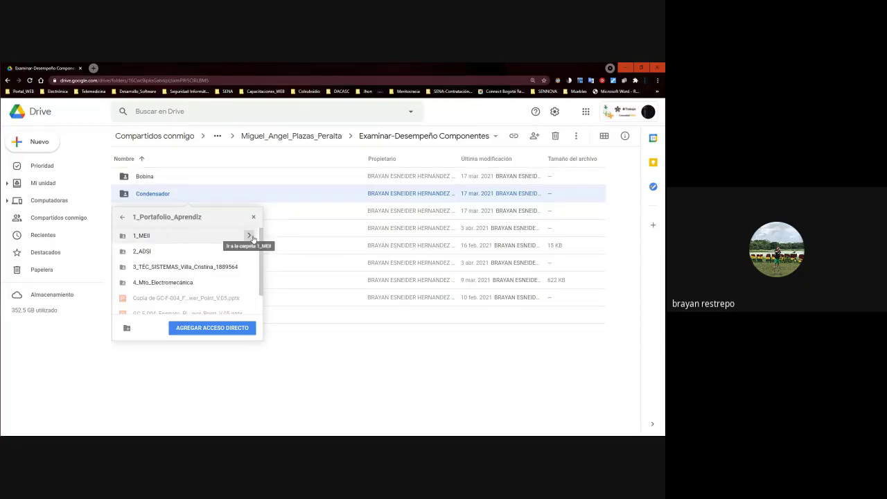
pyautogui.click(250, 237)
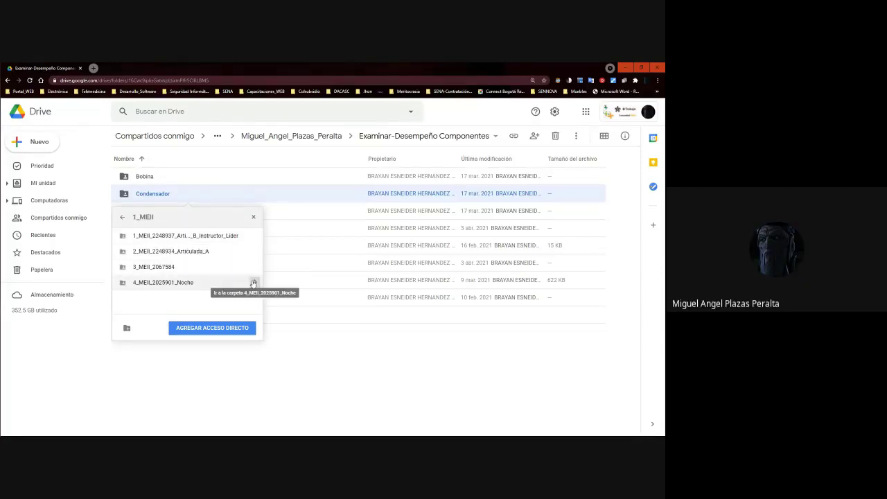
pyautogui.click(256, 237)
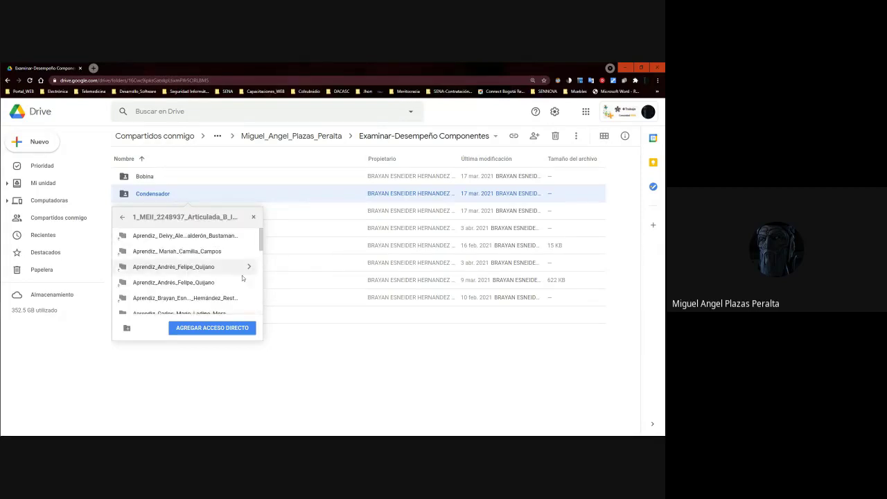
# Place the Condensador shortcut in the student's Evidencia De Aprendizaje > Trimestre II and confirm it.
pyautogui.click(251, 298)
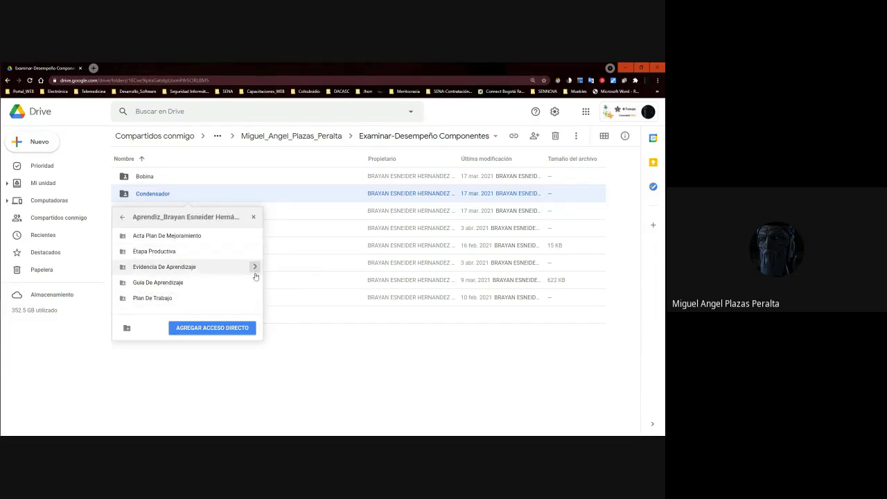
pyautogui.click(255, 267)
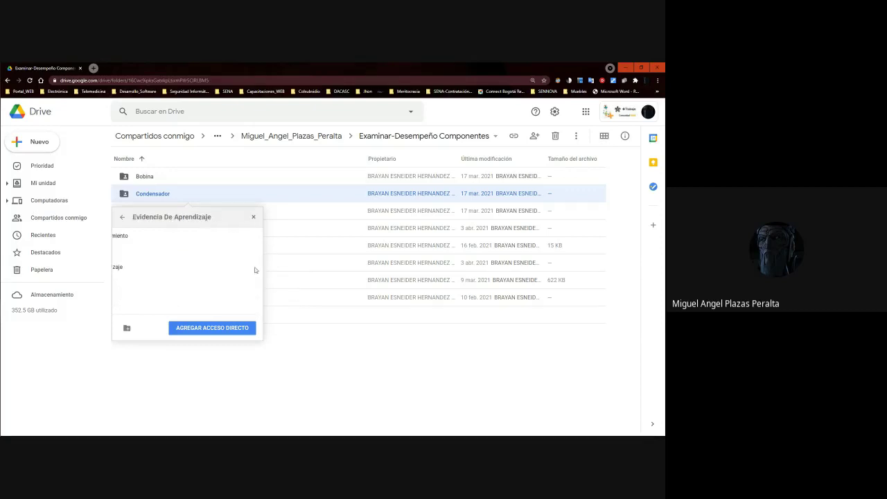
pyautogui.click(248, 267)
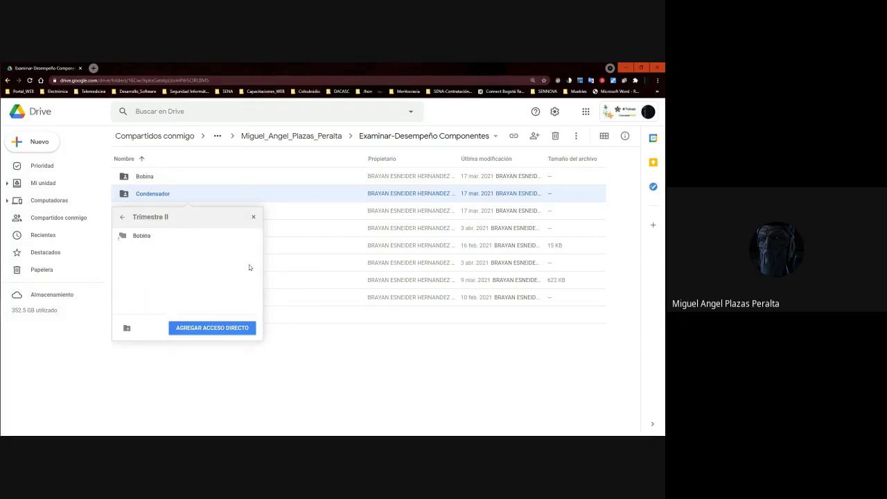
pyautogui.click(212, 328)
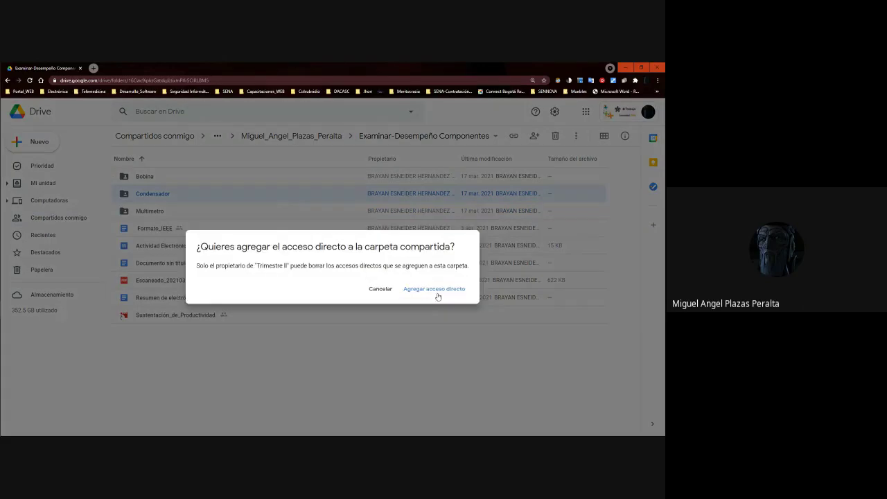
pyautogui.click(424, 286)
pyautogui.click(146, 211)
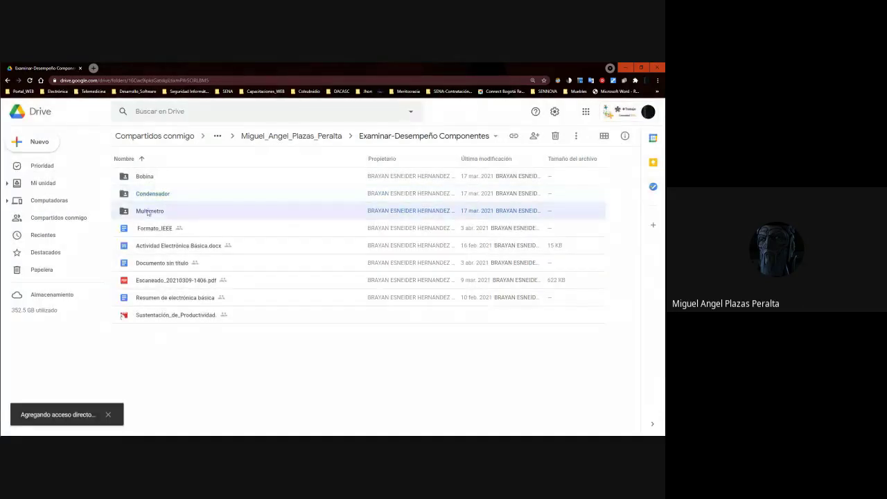
pyautogui.rightClick(146, 210)
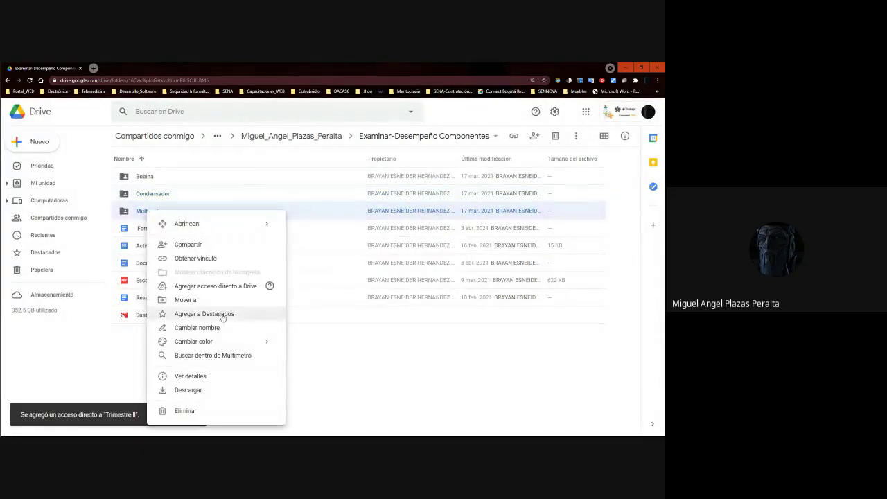
# Start a Multimetro shortcut and browse Mi unidad through SENA CDTI and 1_MEII to the group folder.
pyautogui.click(199, 291)
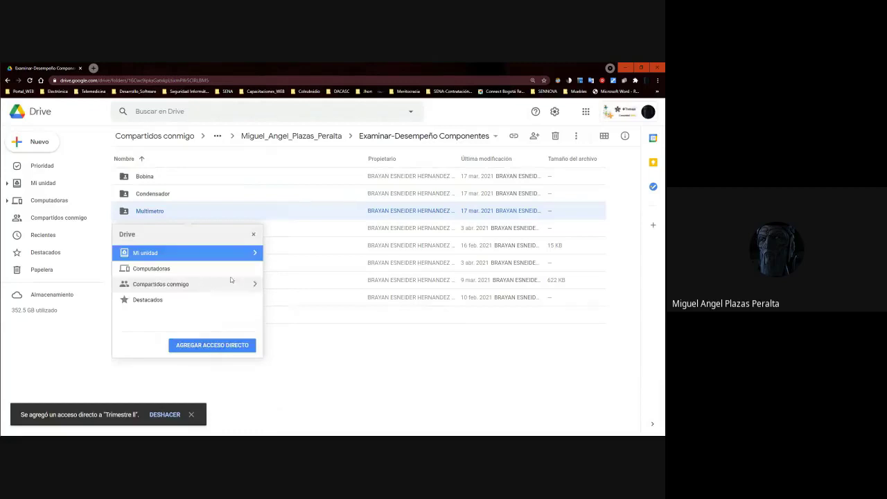
pyautogui.click(252, 254)
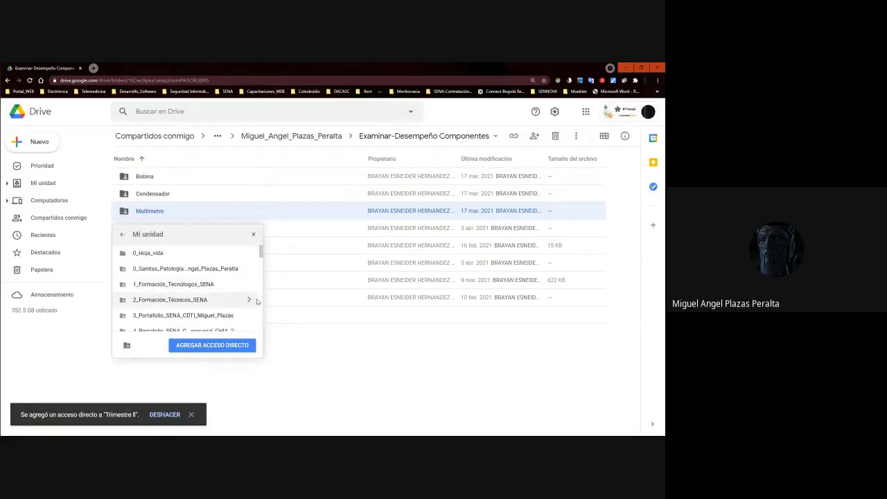
pyautogui.scroll(-3, 262, 261)
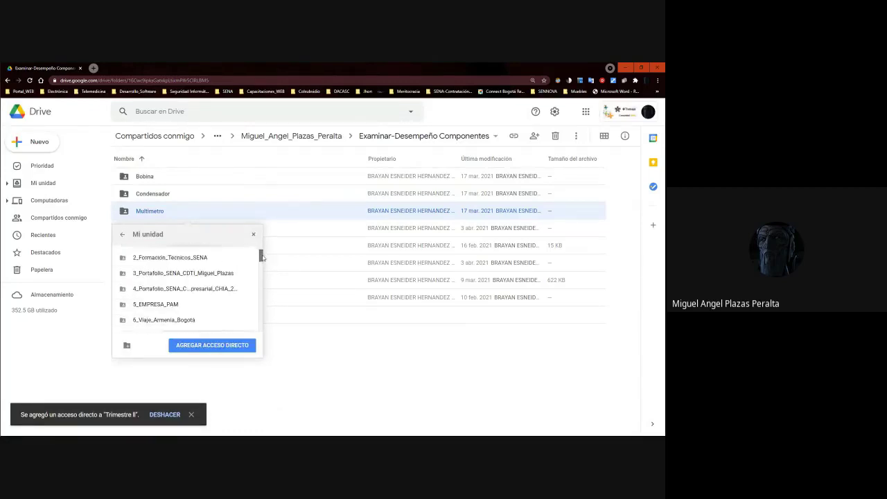
pyautogui.scroll(2, 261, 258)
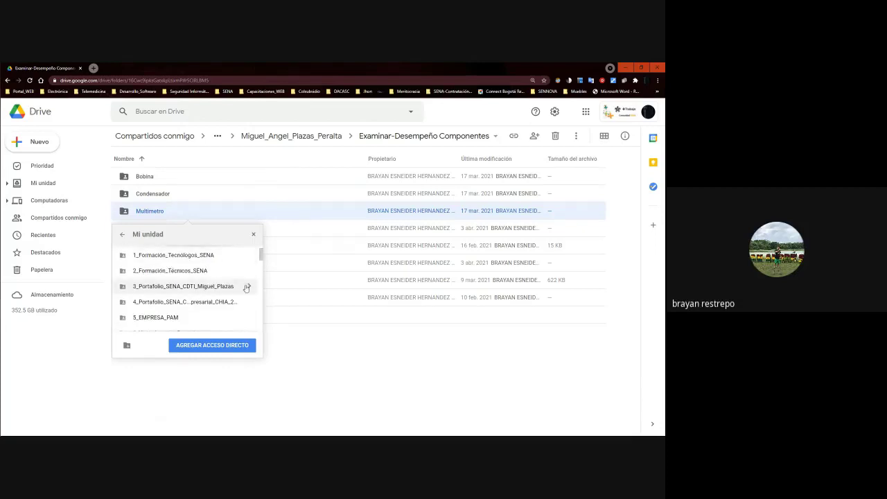
pyautogui.click(250, 285)
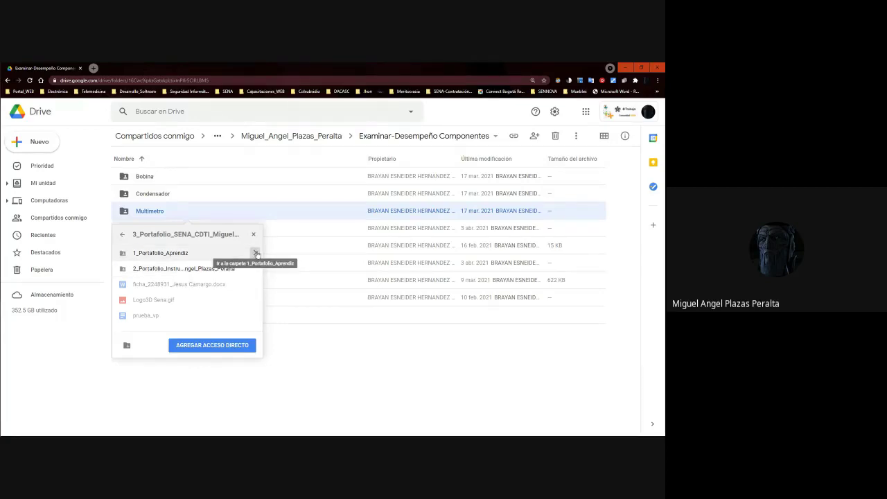
pyautogui.click(256, 253)
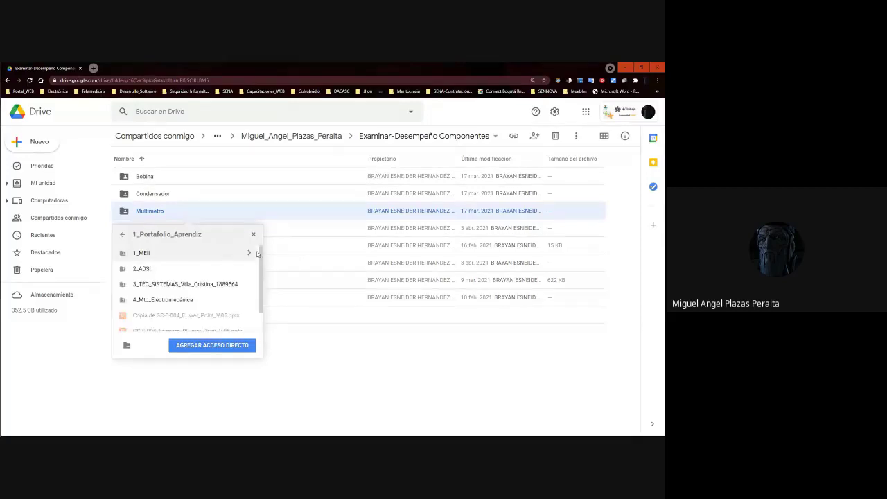
pyautogui.click(250, 253)
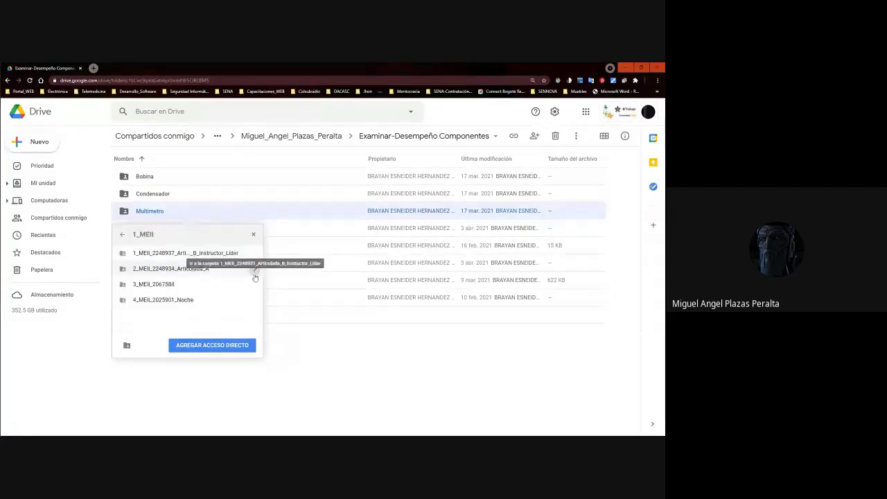
pyautogui.click(254, 253)
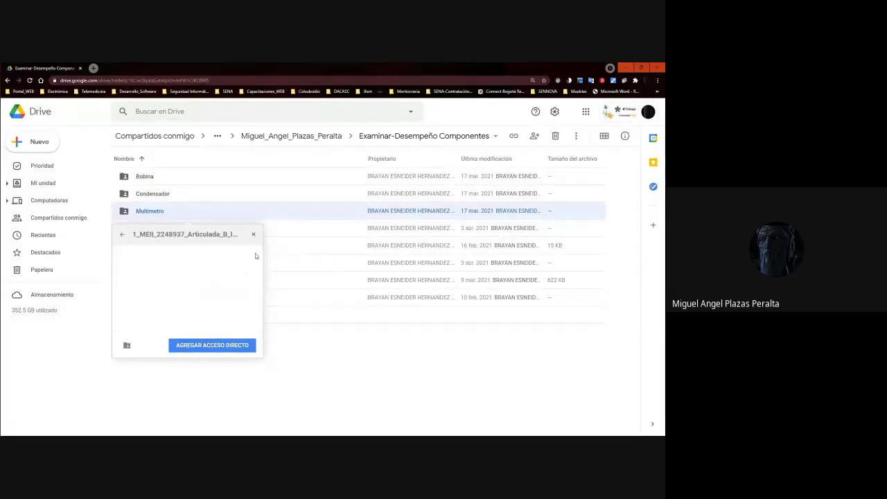
pyautogui.moveTo(258, 256); pyautogui.dragTo(205, 249)
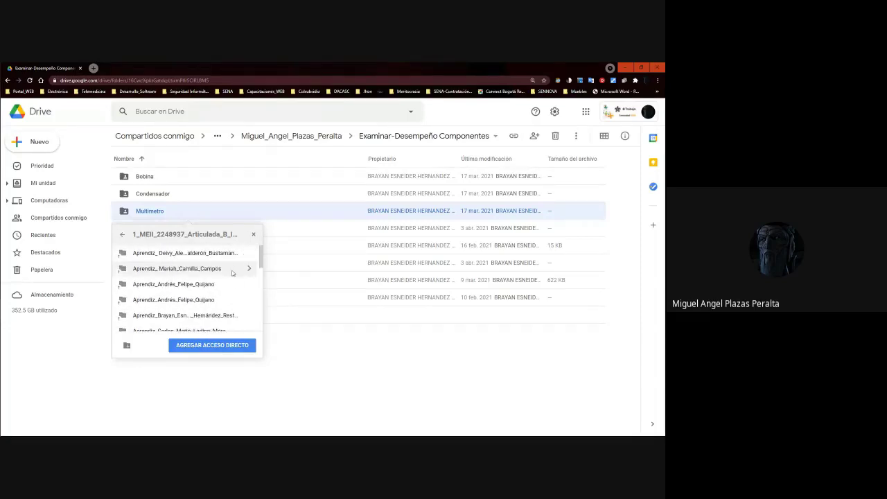
# Put the Multimetro shortcut in the student's Evidencia De Aprendizaje > Trimestre II and confirm.
pyautogui.click(248, 315)
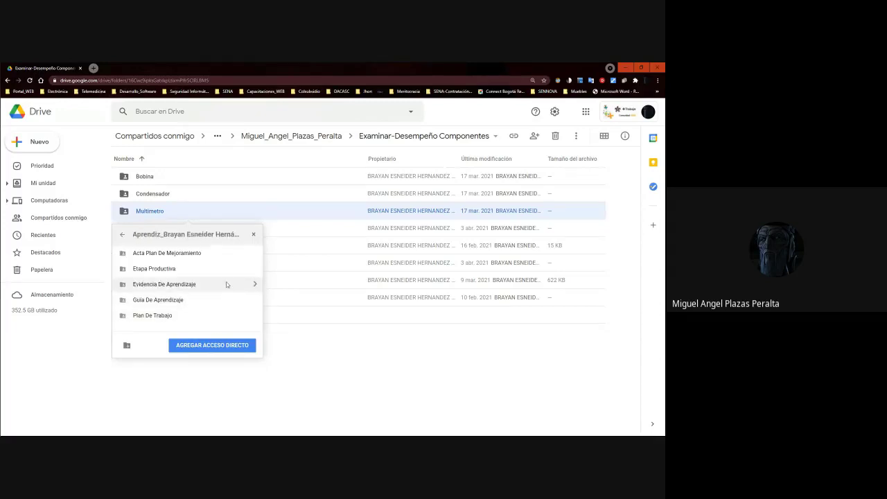
pyautogui.click(250, 284)
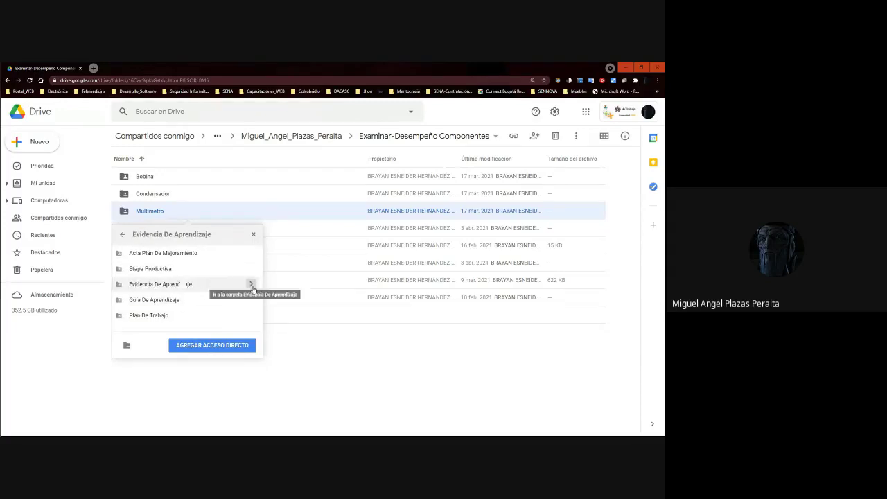
pyautogui.click(249, 286)
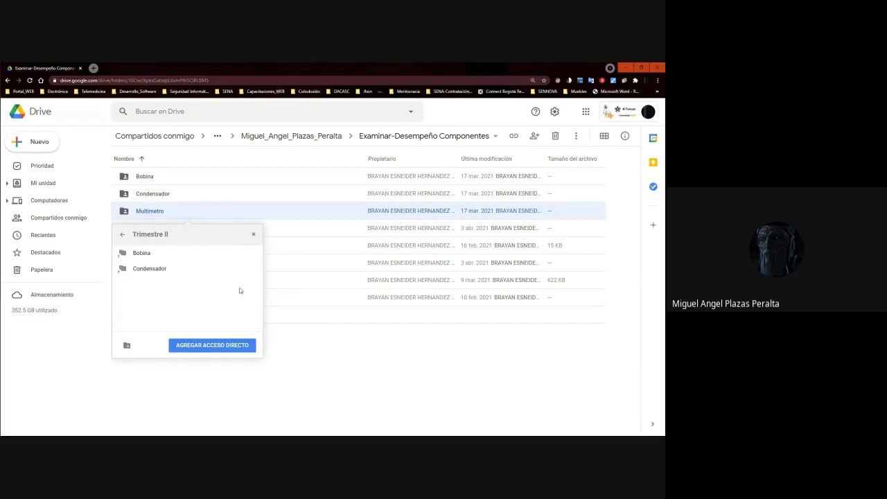
pyautogui.click(199, 350)
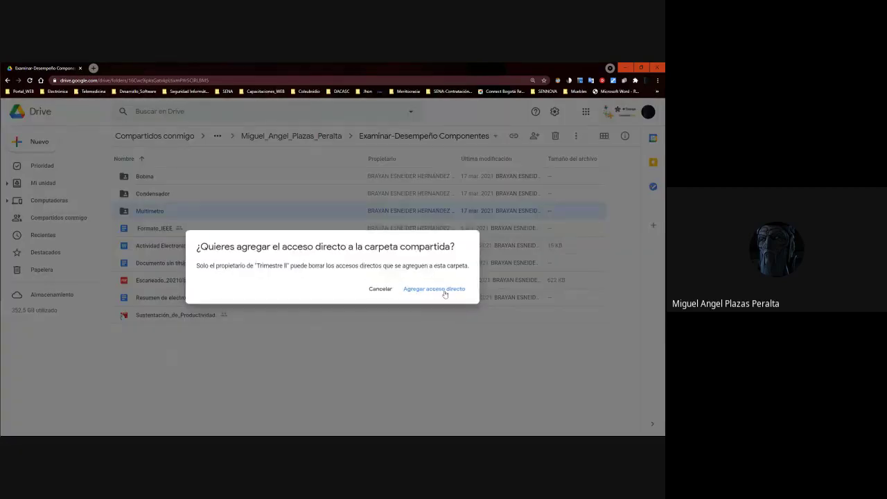
pyautogui.click(443, 289)
# Check the 'plan de mantenimiento' wording in cell B7 of the 2 TRIMESTRE 2021 workbook, then minimize Excel.
pyautogui.hotkey('alt', 'Tab')
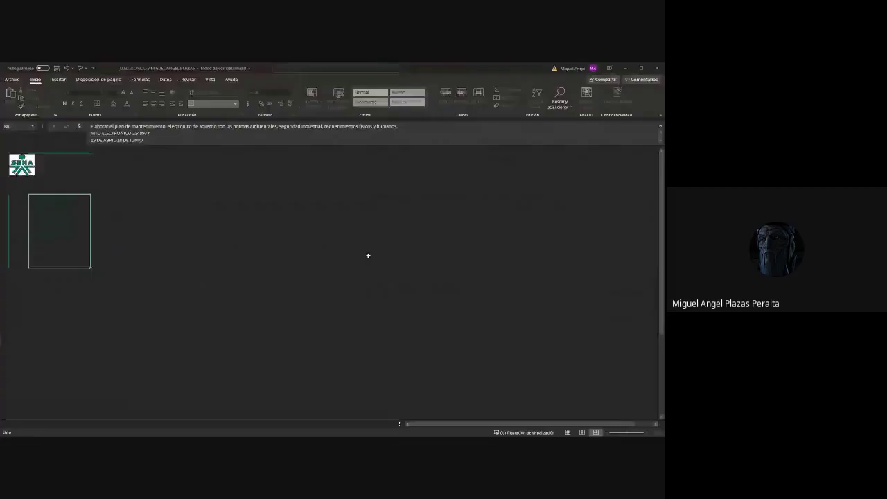
pyautogui.doubleClick(77, 216)
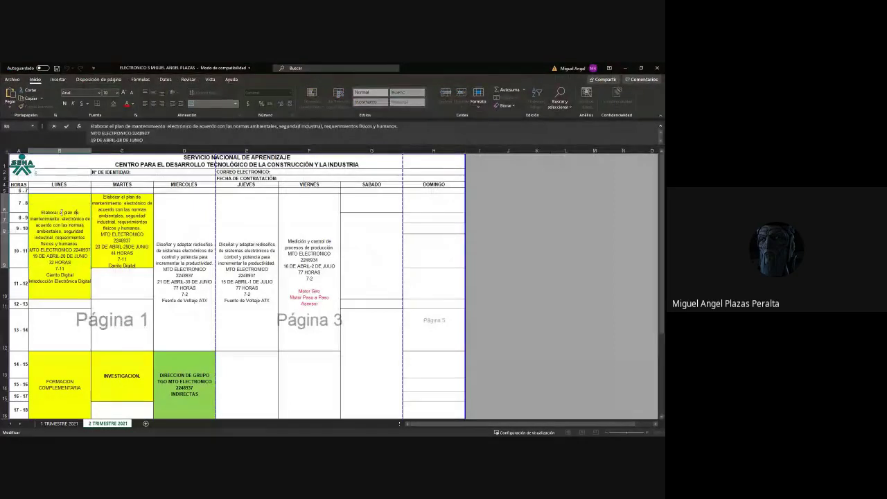
pyautogui.moveTo(64, 212); pyautogui.dragTo(58, 219)
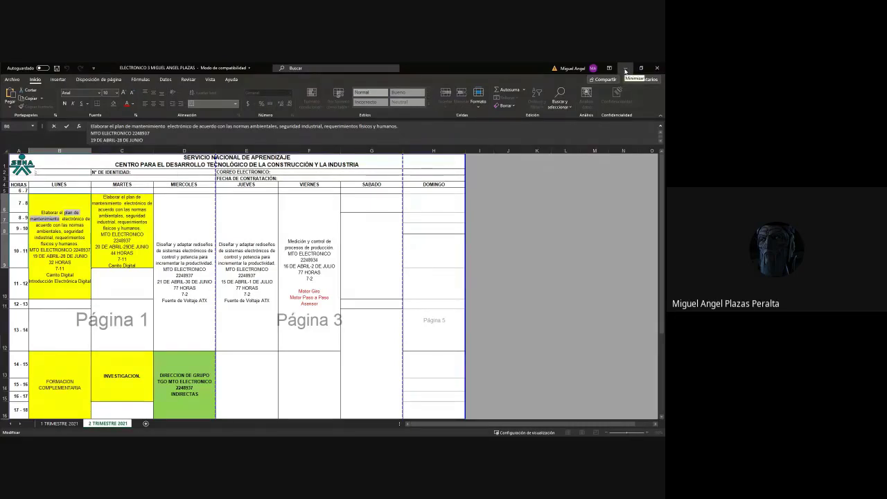
pyautogui.click(621, 68)
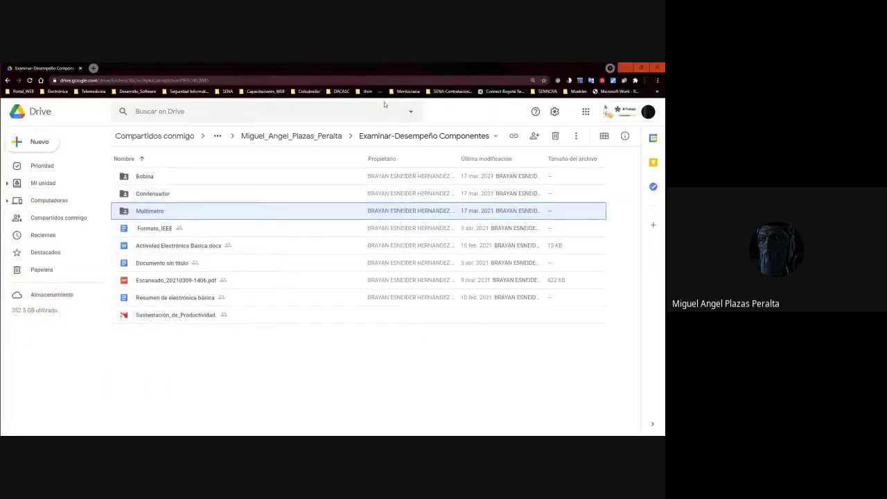
# Back up via breadcrumbs and open Evidencia De Aprendizaje > Trimestre II > the student's folder.
pyautogui.click(297, 137)
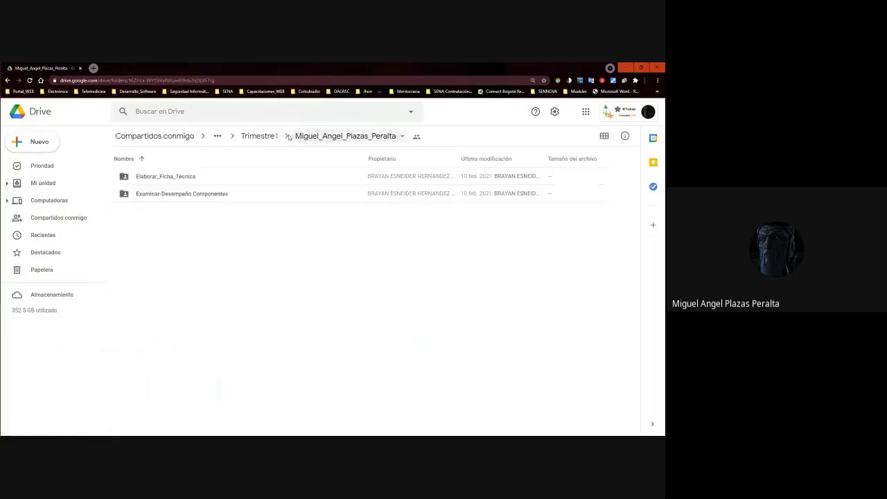
pyautogui.click(277, 137)
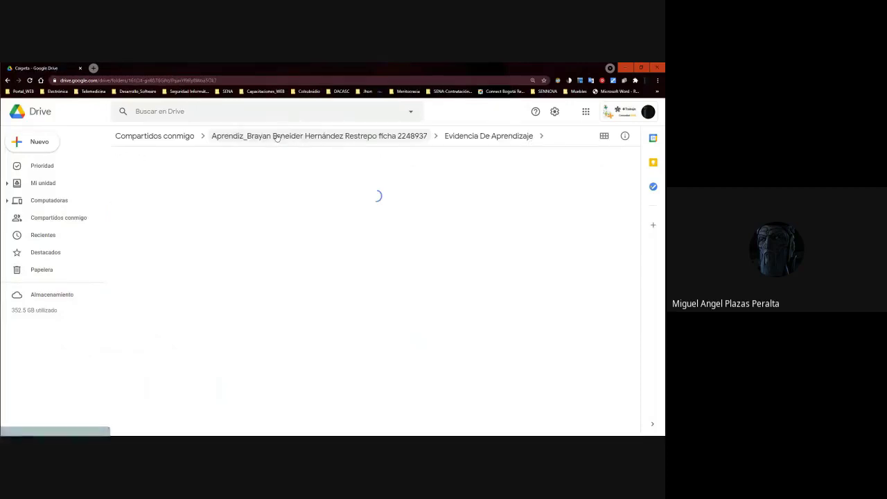
pyautogui.click(320, 138)
pyautogui.doubleClick(161, 211)
pyautogui.doubleClick(157, 210)
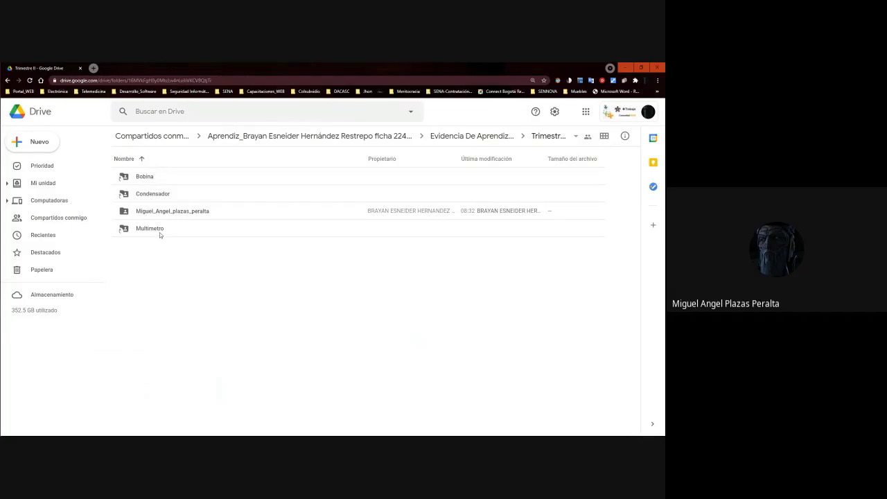
pyautogui.doubleClick(161, 212)
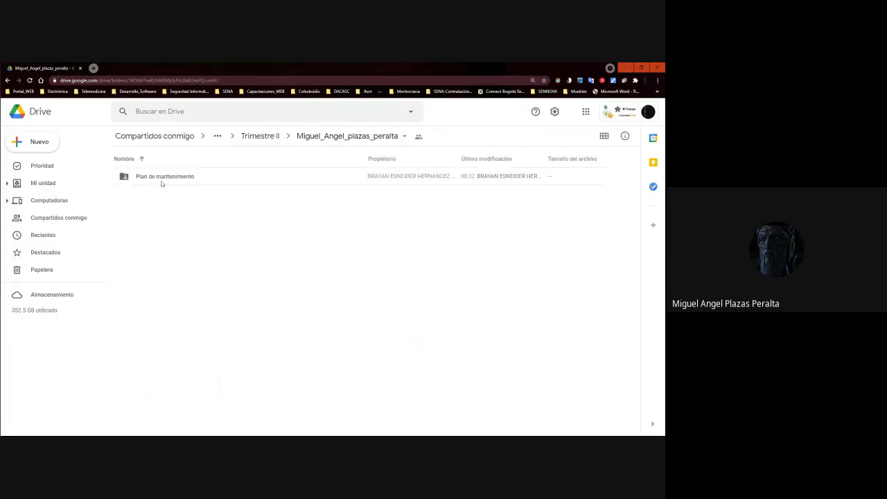
# Open the Plan de mantenimiento folder holding the Bobina and Condensador shortcuts.
pyautogui.click(163, 179)
pyautogui.click(163, 179)
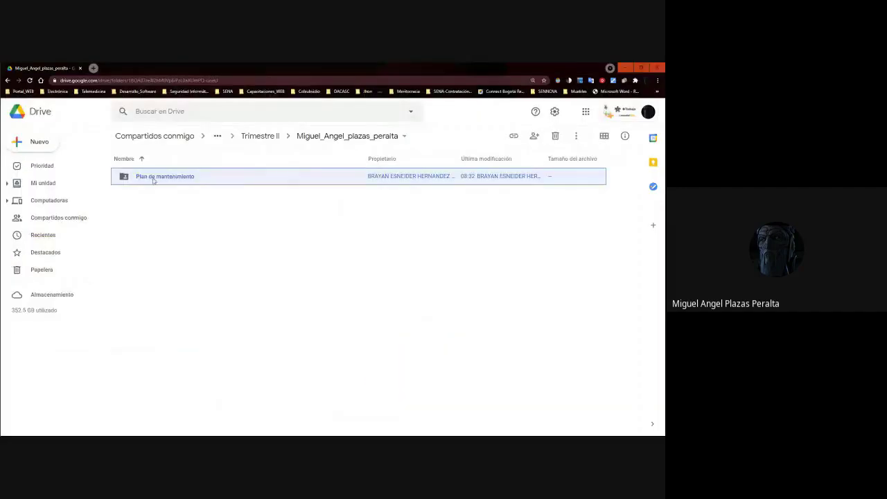
pyautogui.click(420, 177)
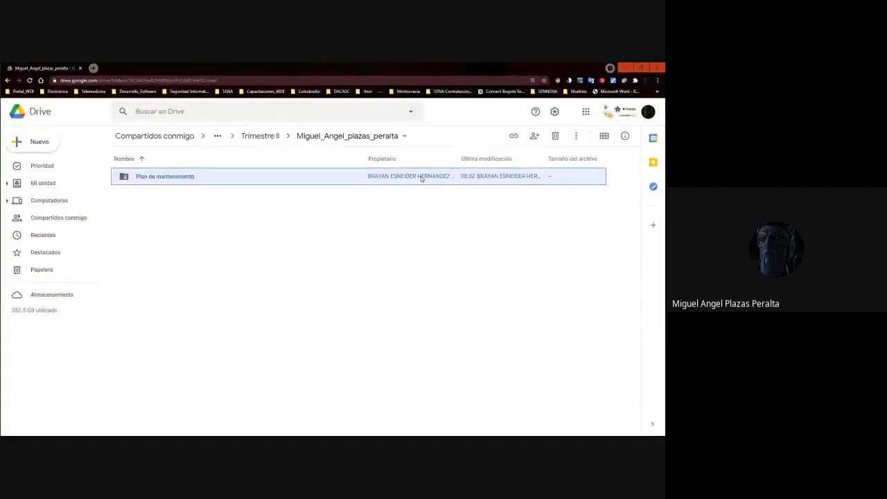
pyautogui.click(404, 184)
pyautogui.click(406, 180)
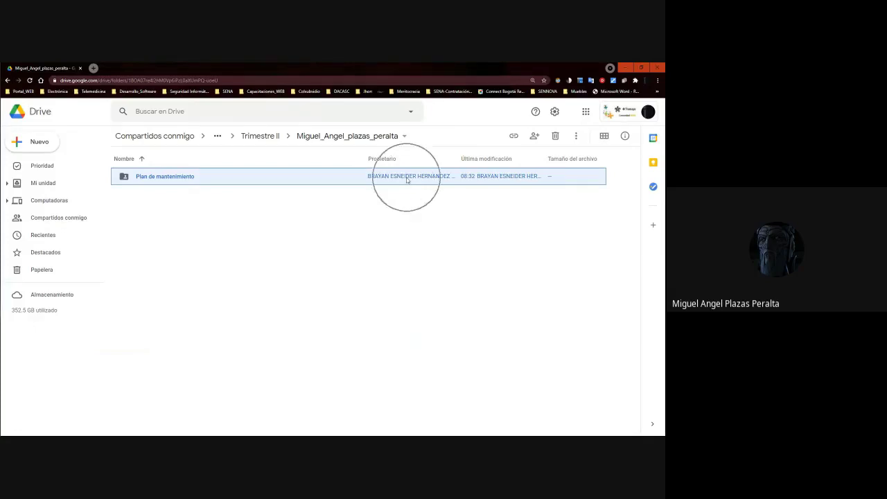
pyautogui.doubleClick(164, 178)
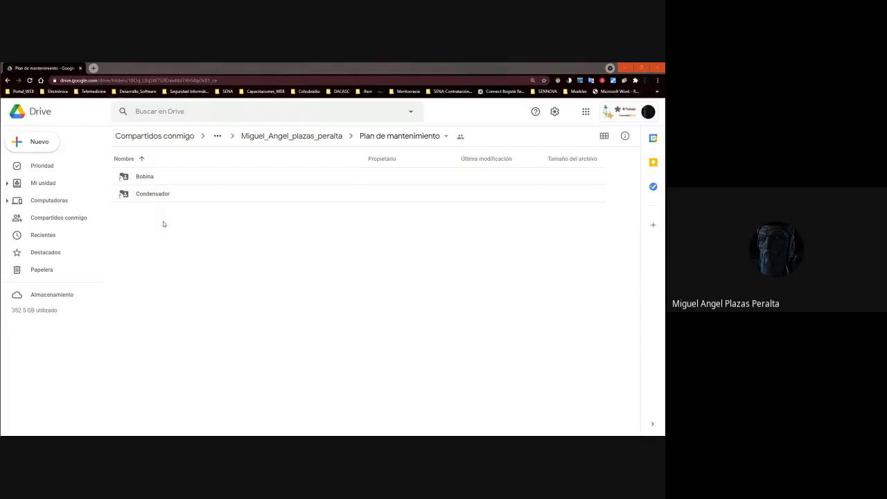
# Check the schedule and curriculum PDF windows, then bring the learning-guide copy tab forward.
pyautogui.hotkey('alt', 'Tab')
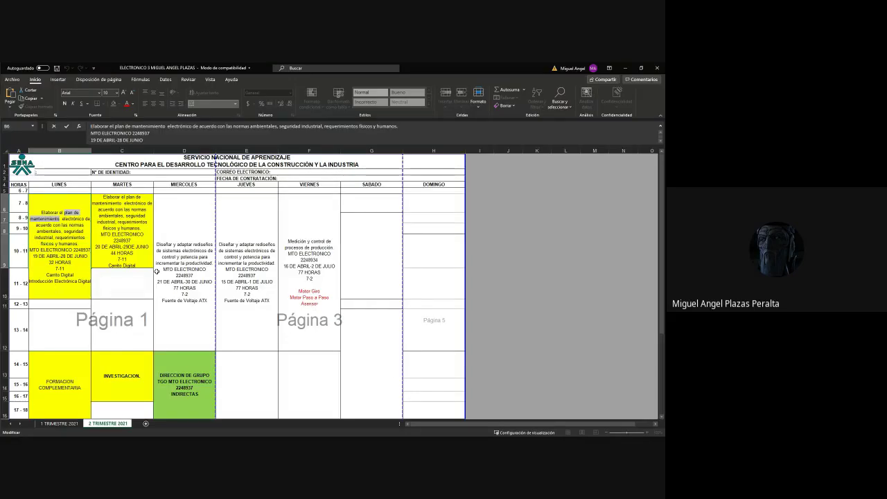
pyautogui.hotkey('alt', 'Tab')
pyautogui.moveTo(82, 64); pyautogui.dragTo(280, 72)
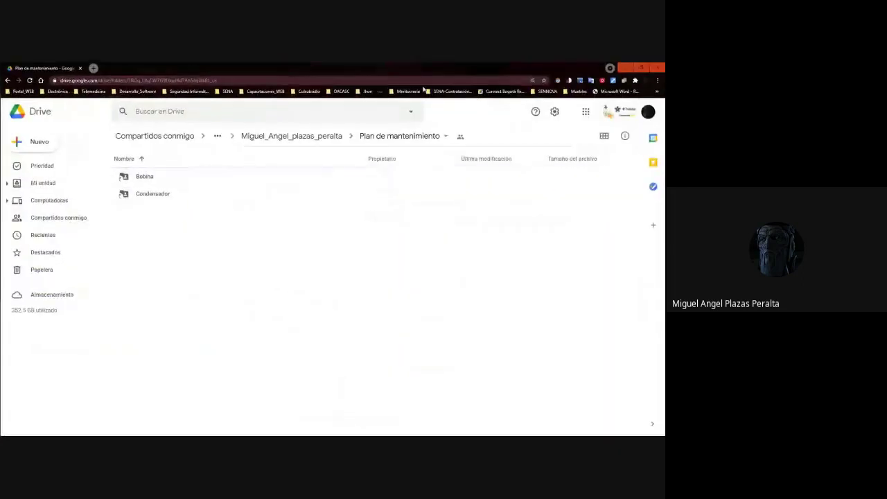
pyautogui.hotkey('alt', 'Tab')
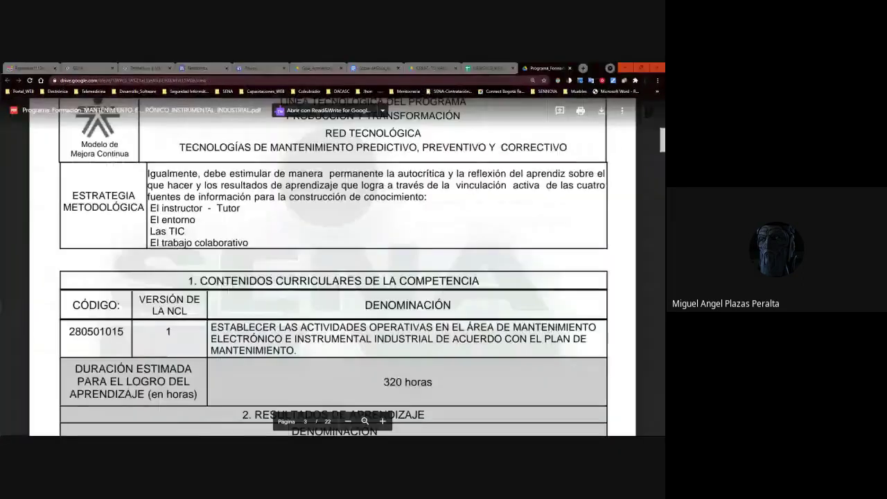
pyautogui.hotkey('alt', 'Tab')
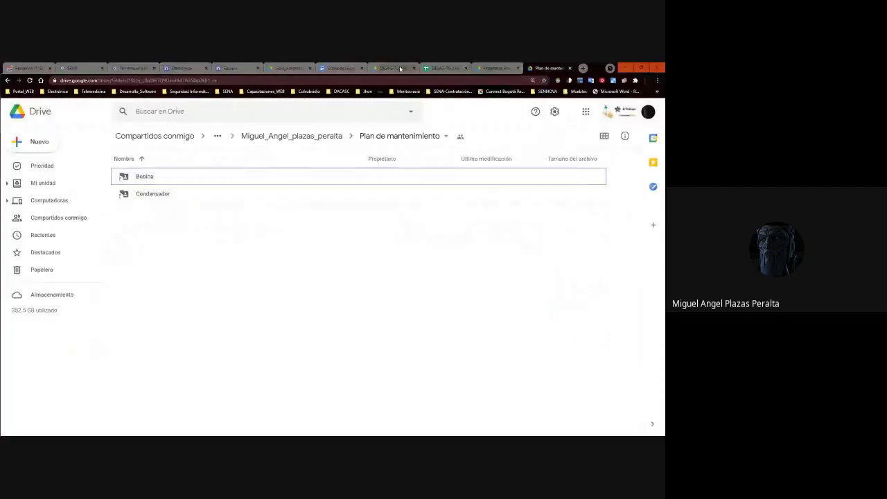
pyautogui.click(400, 69)
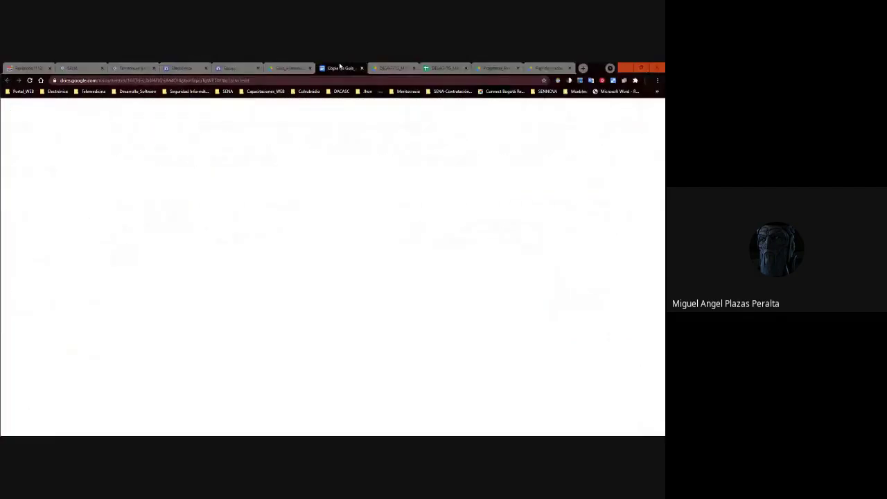
# Extend the Equipo site's Fuente de Voltaje page name to a longer laboratory-specific title.
pyautogui.click(245, 67)
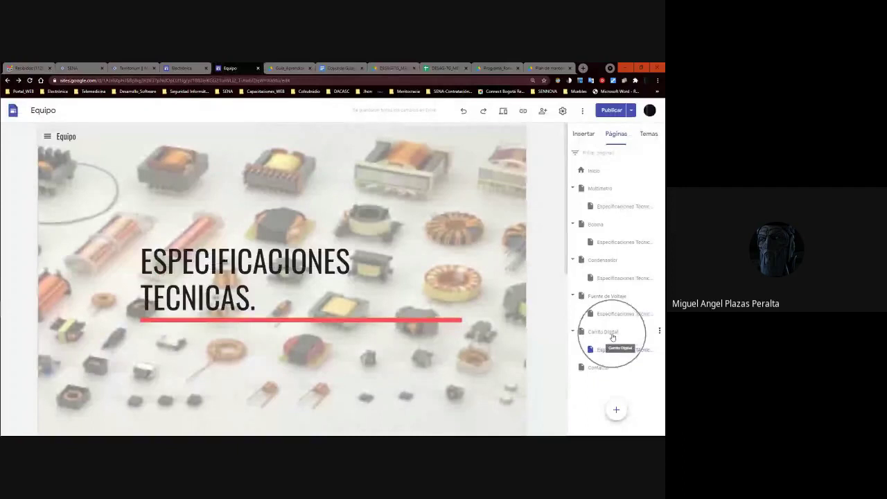
pyautogui.doubleClick(625, 297)
pyautogui.click(642, 294)
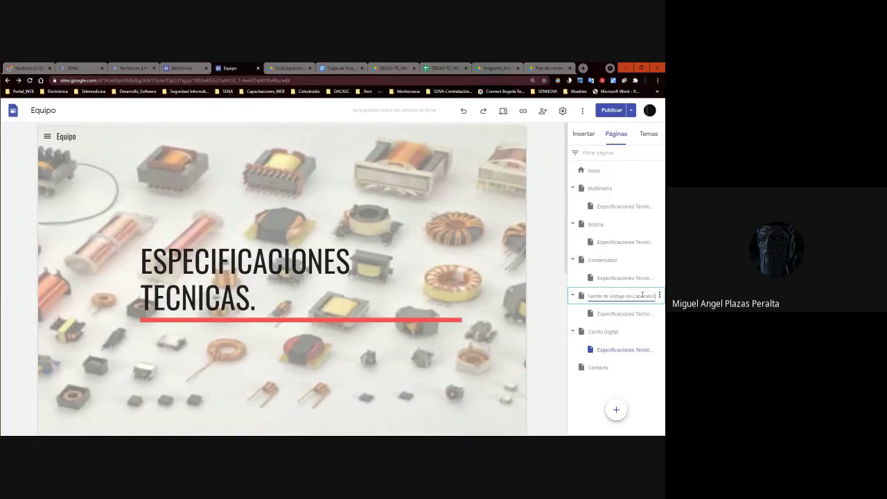
pyautogui.press('Return')
pyautogui.click(548, 68)
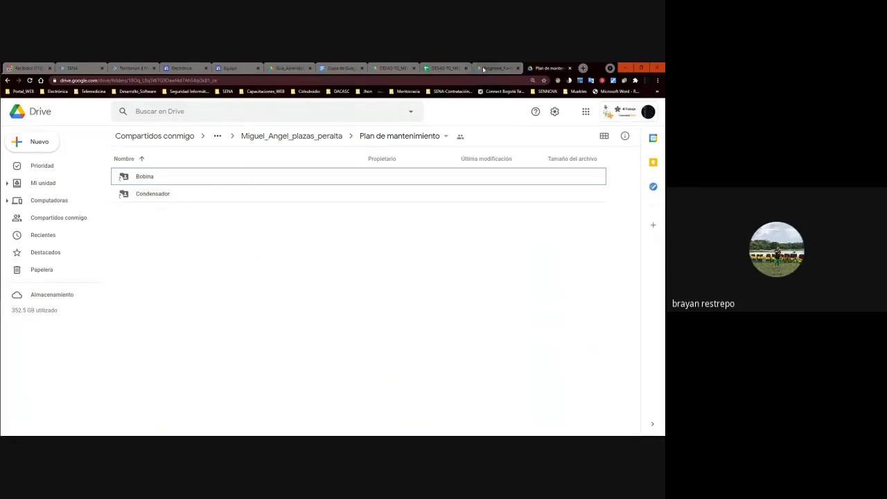
# Rearrange the browser tabs and close the Copia de Guia document.
pyautogui.moveTo(538, 69); pyautogui.dragTo(383, 68)
pyautogui.click(329, 68)
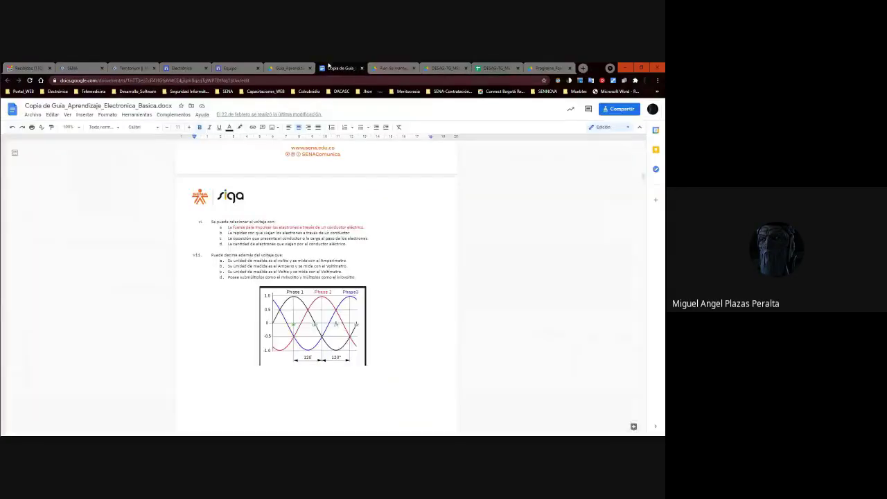
pyautogui.click(362, 68)
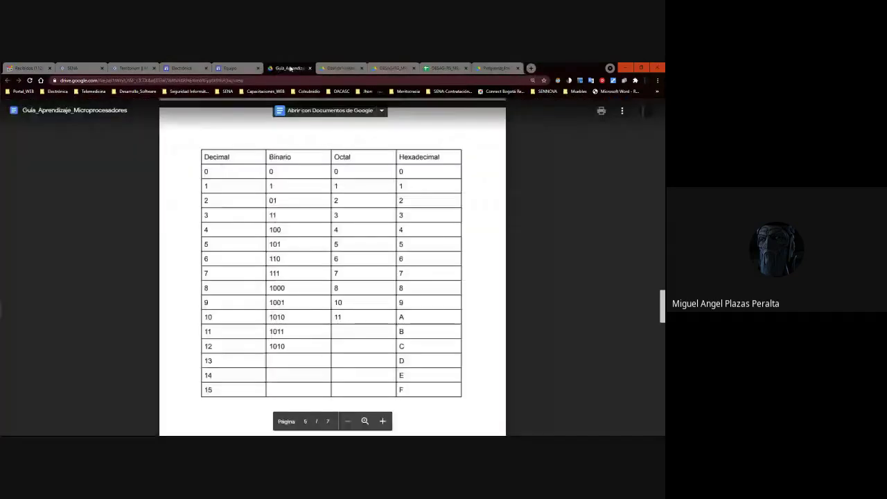
pyautogui.moveTo(340, 68); pyautogui.dragTo(242, 66)
# In the Equipo editor, visit Contacto, then the Inicio page titled Ficha Técnica Multímetro UNI-T UT 58-E.
pyautogui.click(242, 67)
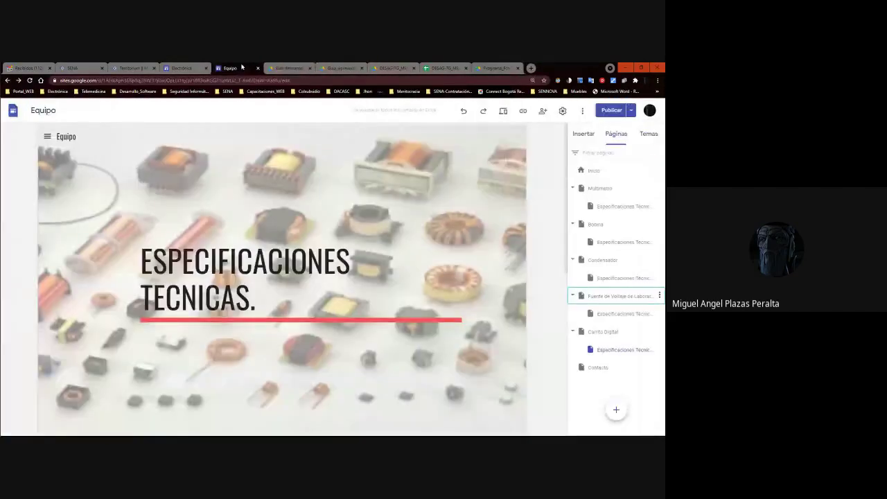
pyautogui.scroll(-3, 481, 212)
pyautogui.scroll(3, 482, 212)
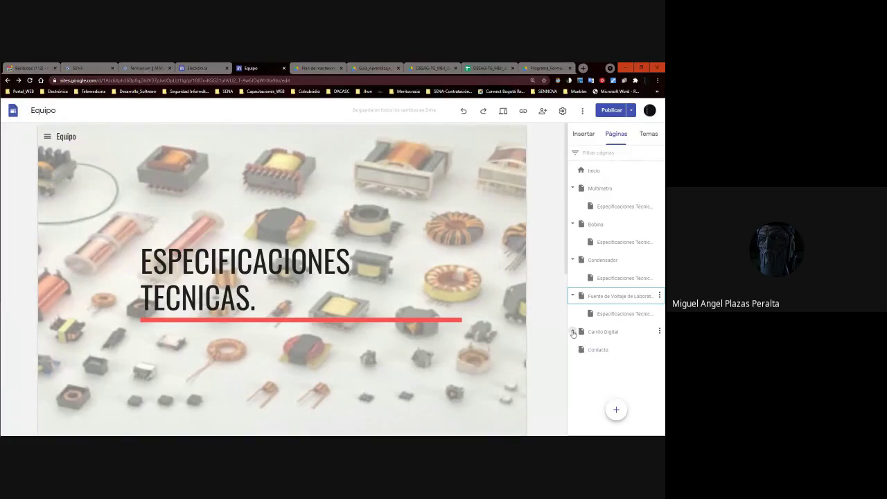
pyautogui.click(599, 368)
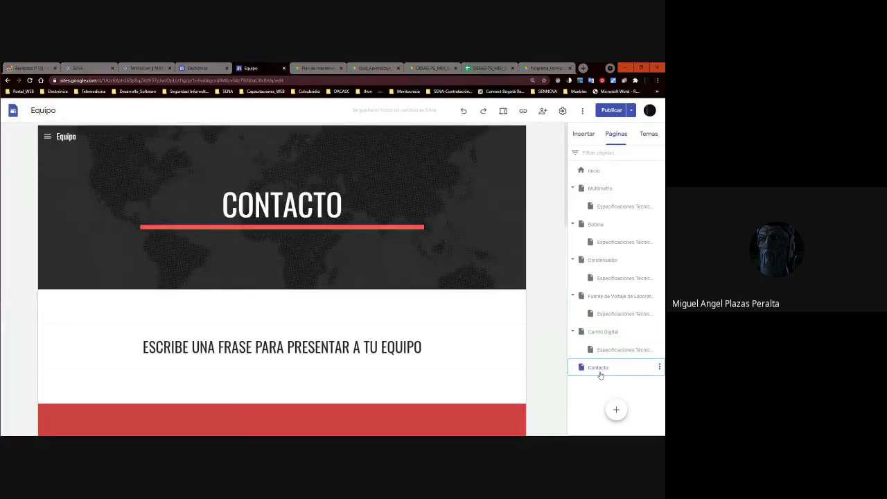
pyautogui.click(594, 171)
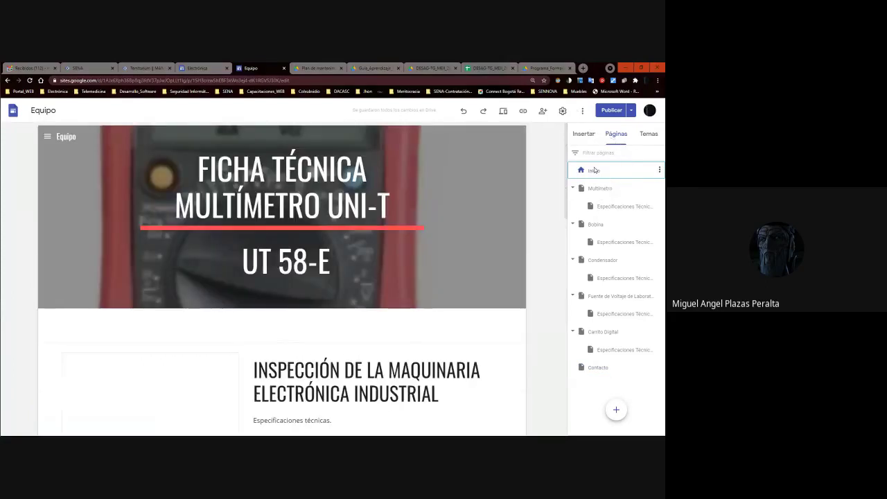
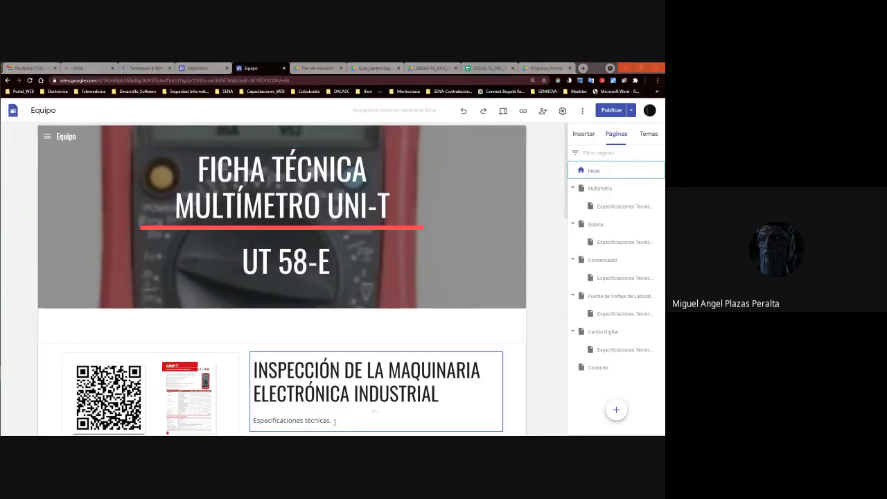
# Look up the Orden Trabajo line in the full-screen Notepad notes.
pyautogui.hotkey('alt', 'Tab')
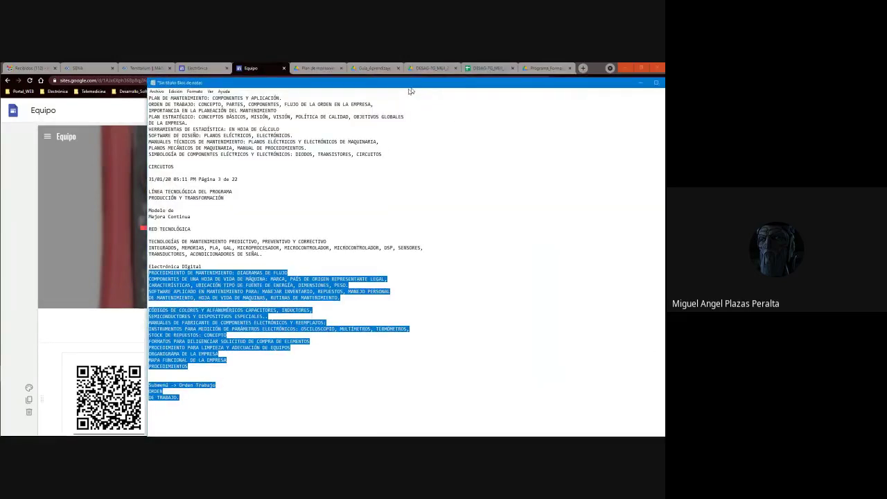
pyautogui.press('super+Up')
pyautogui.moveTo(32, 380); pyautogui.dragTo(4, 81)
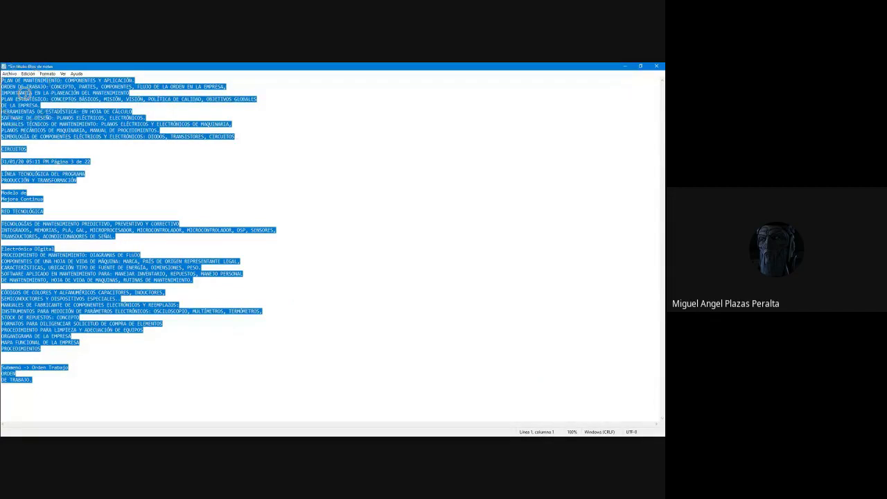
pyautogui.moveTo(68, 368); pyautogui.dragTo(31, 367)
pyautogui.hotkey('alt', 'Tab')
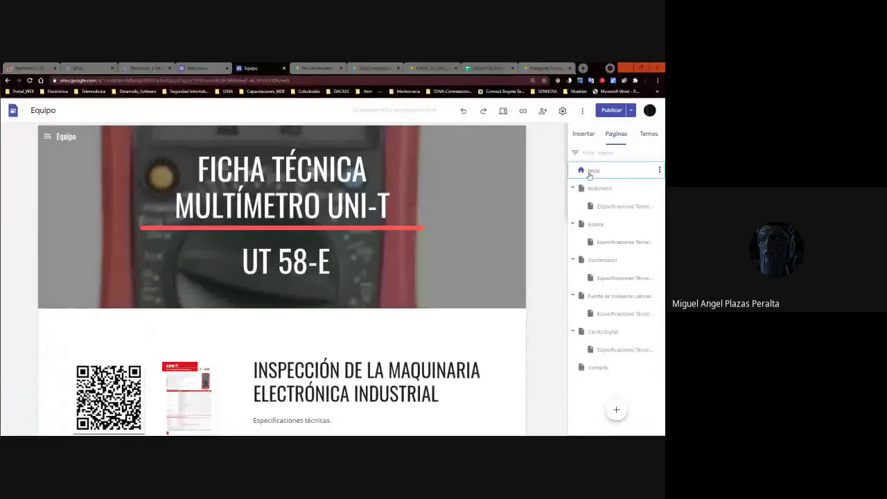
# Delete the image and button block beside the heading, then undo that deletion.
pyautogui.scroll(-10, 306, 291)
pyautogui.scroll(10, 305, 290)
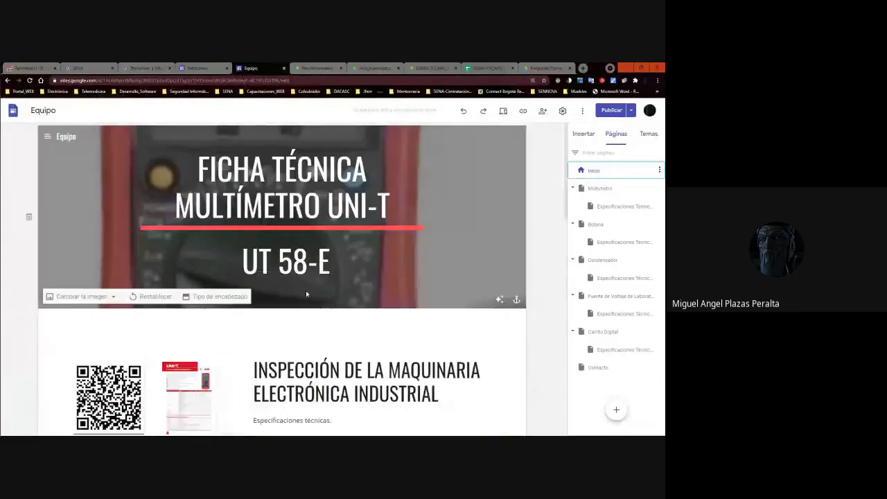
pyautogui.scroll(-8, 308, 291)
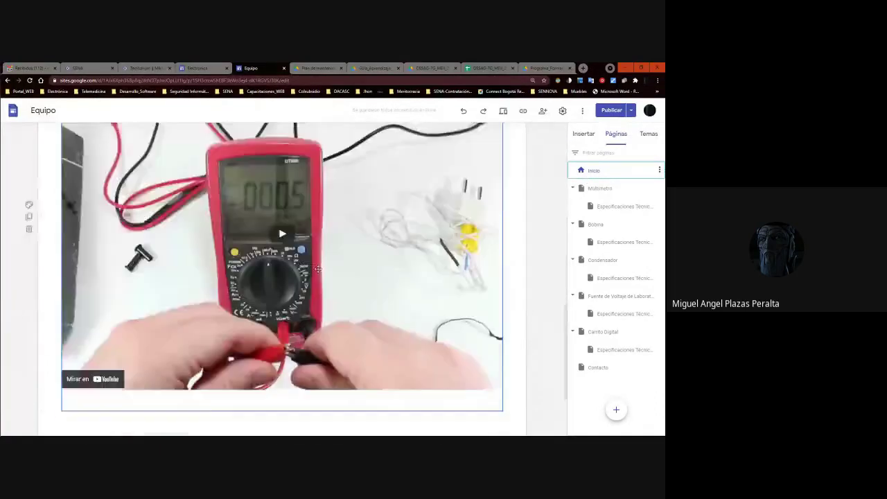
pyautogui.scroll(8, 317, 266)
pyautogui.scroll(-4, 317, 266)
pyautogui.scroll(4, 317, 267)
pyautogui.scroll(-8, 319, 267)
pyautogui.scroll(6, 318, 263)
pyautogui.scroll(-3, 291, 277)
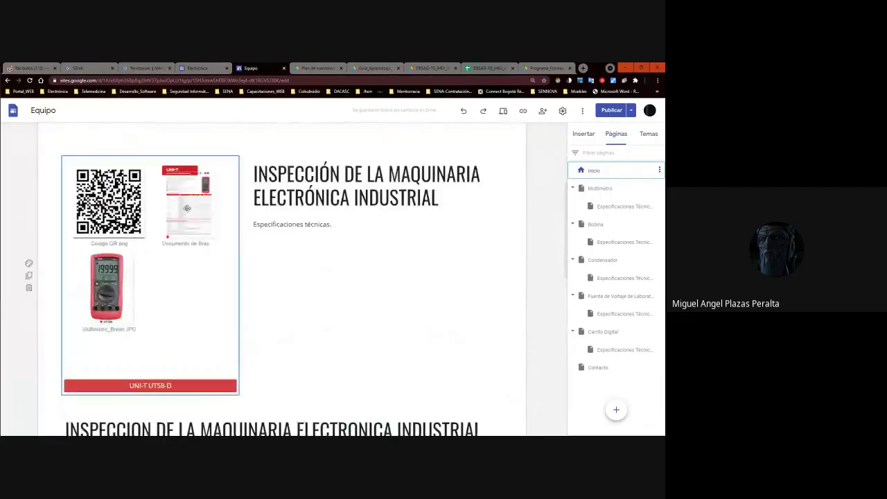
pyautogui.click(189, 243)
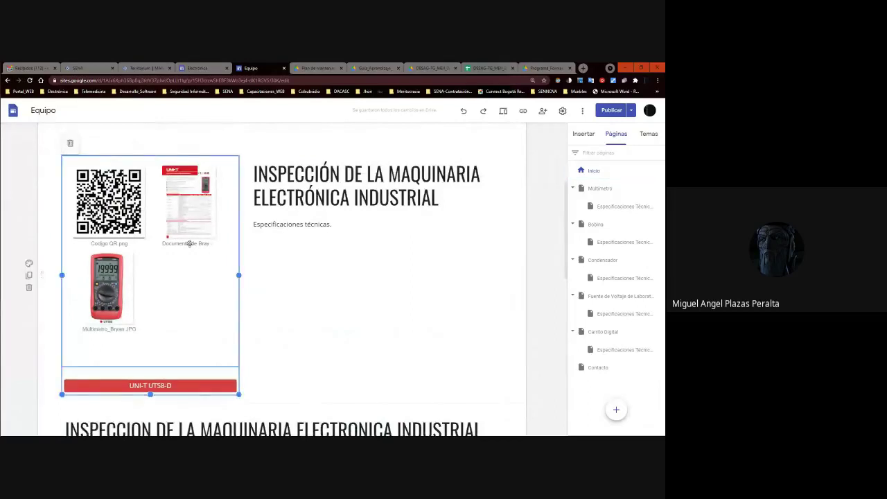
pyautogui.press('Delete')
pyautogui.click(278, 198)
pyautogui.click(262, 221)
pyautogui.hotkey('ctrl', 'z')
# Overwrite the inspection heading text, leaving only 'PL' in the text box.
pyautogui.hotkey('alt', 'Tab')
pyautogui.hotkey('alt', 'Tab')
pyautogui.click(410, 199)
pyautogui.click(410, 199)
pyautogui.moveTo(270, 184); pyautogui.dragTo(244, 174)
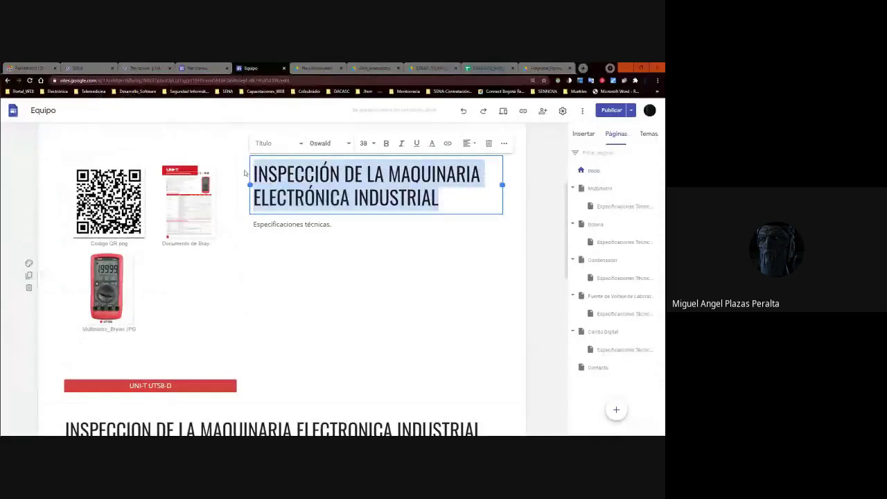
pyautogui.write('PLAN DE T')
pyautogui.press('BackSpace')
pyautogui.press('BackSpace')
pyautogui.press('BackSpace')
pyautogui.press('BackSpace')
pyautogui.press('BackSpace')
pyautogui.press('BackSpace')
pyautogui.press('BackSpace')
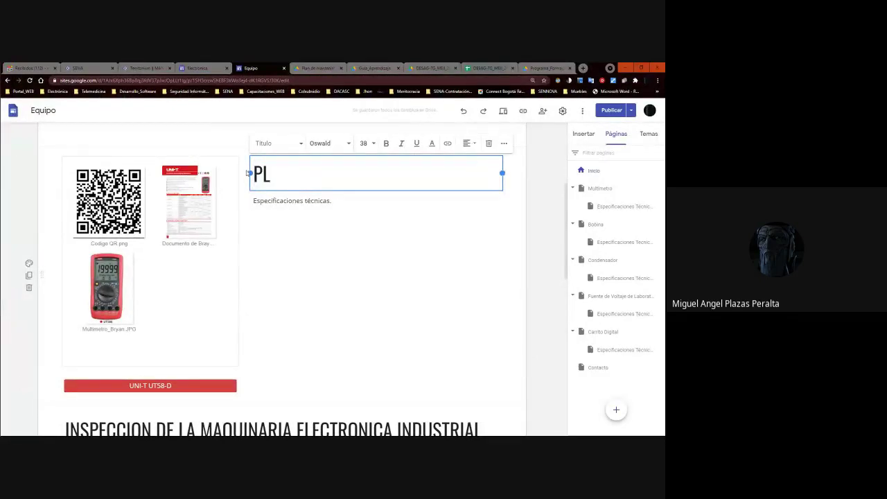
pyautogui.scroll(-3, 277, 229)
pyautogui.scroll(5, 276, 228)
pyautogui.click(530, 332)
# Complete the heading as PLAN DE TRABAJO, fixing the TRBAJO typo.
pyautogui.click(600, 189)
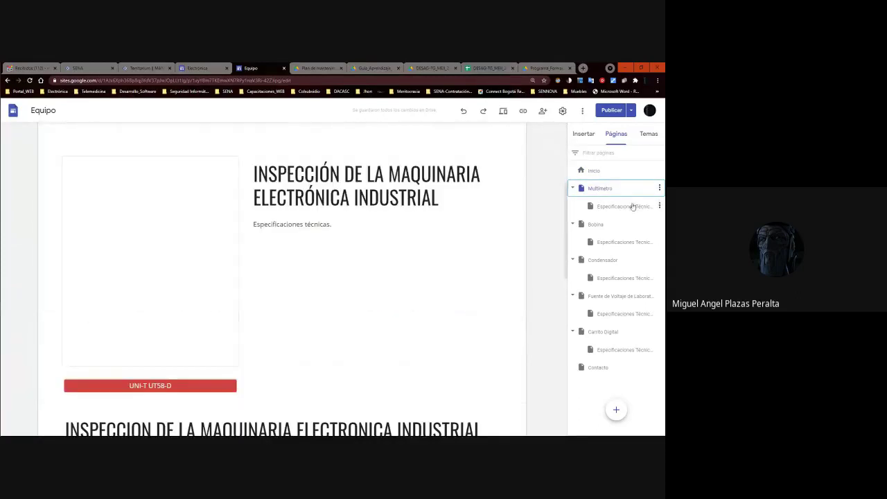
pyautogui.click(593, 170)
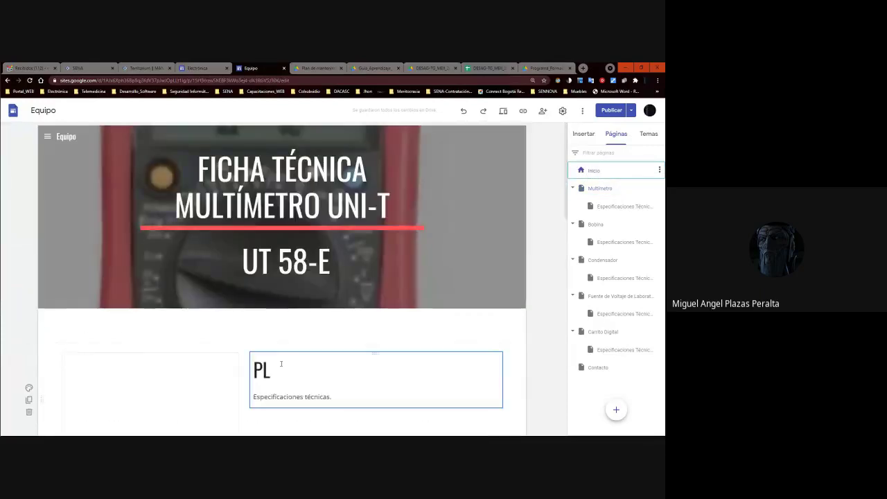
pyautogui.click(281, 363)
pyautogui.write('AN DE TRBAJO')
pyautogui.press('BackSpace')
pyautogui.press('BackSpace')
pyautogui.press('BackSpace')
pyautogui.press('BackSpace')
pyautogui.write('ABAJO')
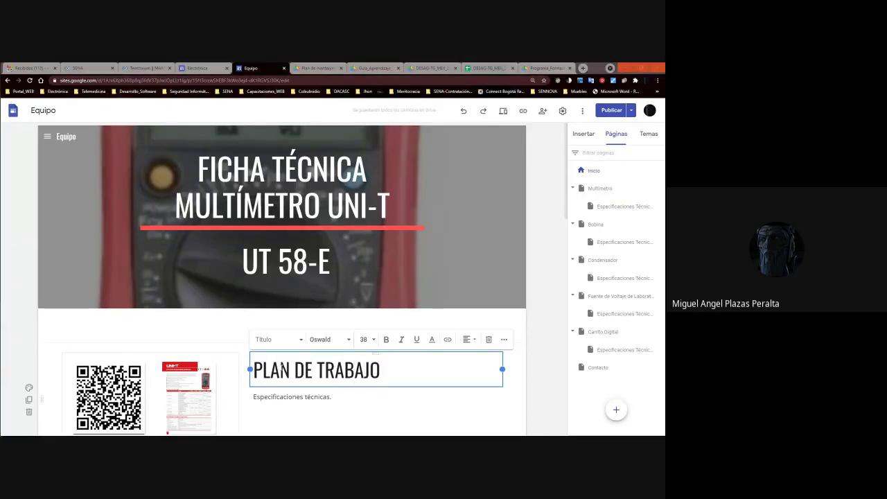
# Replace PLAN with ORDEN so the heading reads ORDEN DE TRABAJO.
pyautogui.hotkey('alt', 'Tab')
pyautogui.click(67, 369)
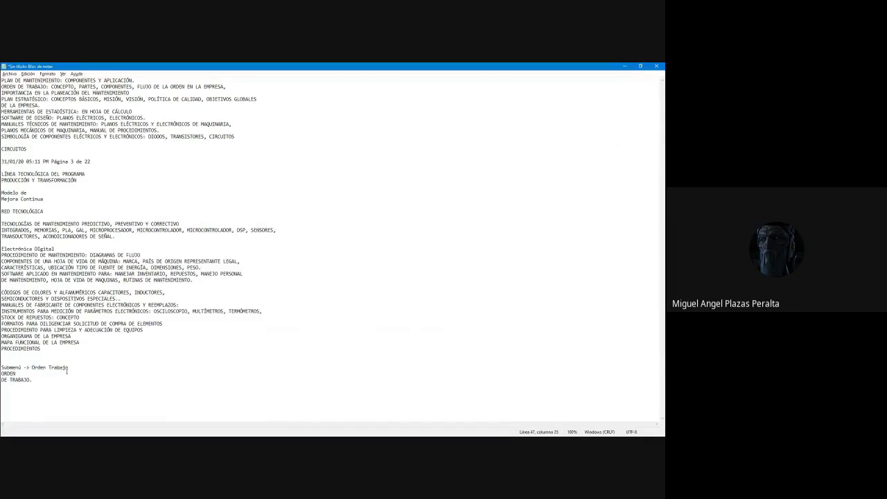
pyautogui.hotkey('alt', 'Tab')
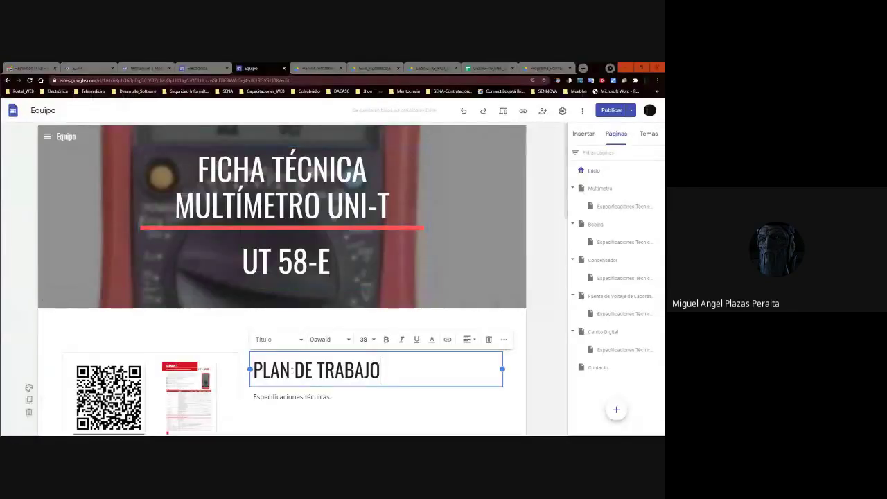
pyautogui.doubleClick(289, 370)
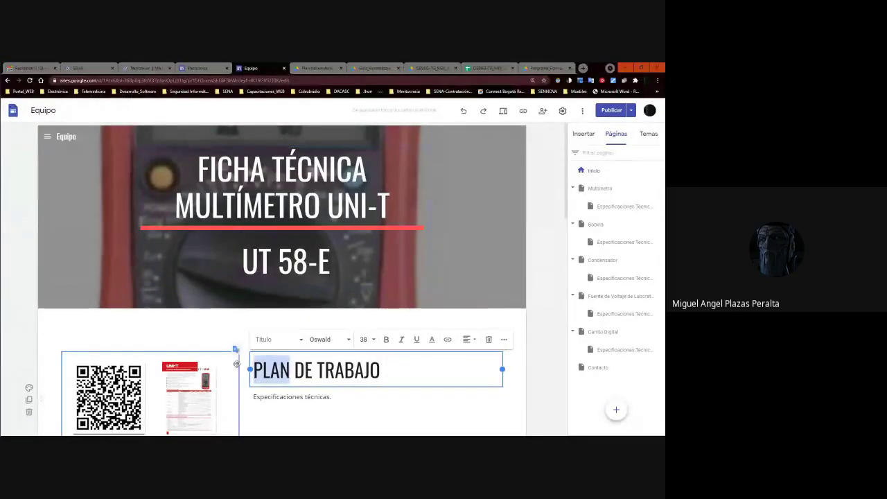
pyautogui.write('ORF')
pyautogui.press('BackSpace')
pyautogui.write('DEN')
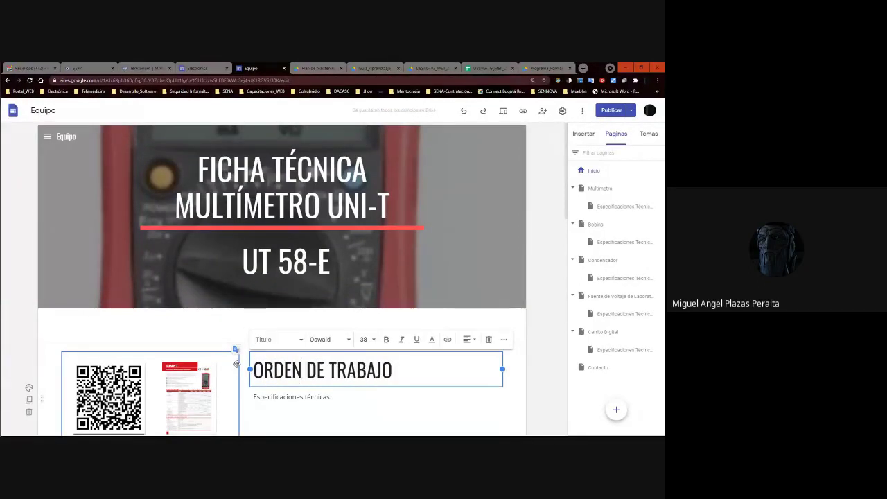
pyautogui.hotkey('alt', 'Tab')
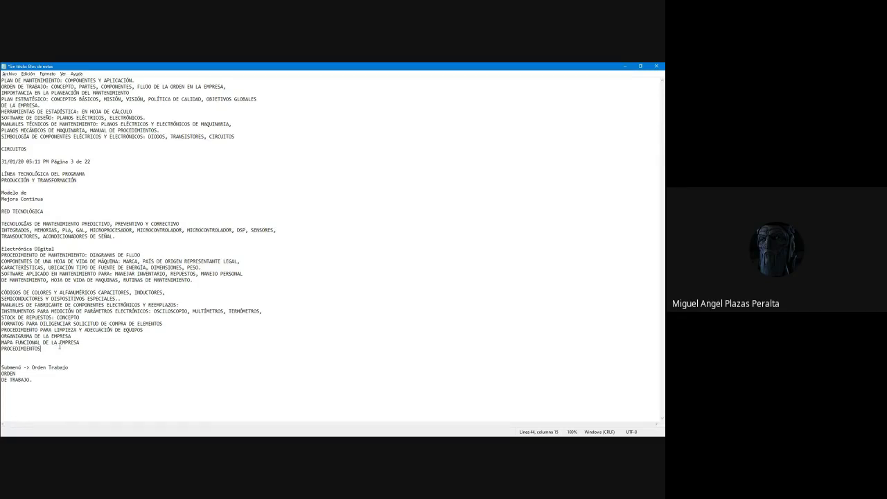
pyautogui.hotkey('alt', 'Tab')
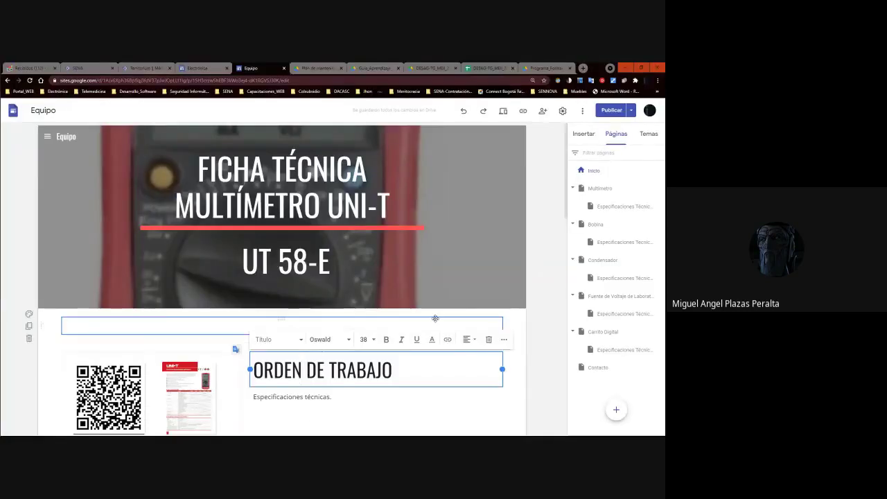
# Duplicate the ORDEN DE TRABAJO section on the page.
pyautogui.scroll(-6, 435, 318)
pyautogui.scroll(6, 254, 377)
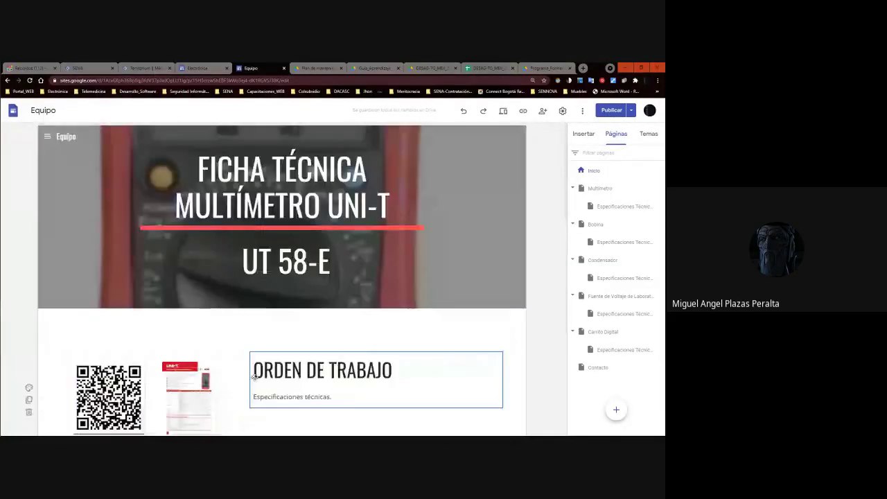
pyautogui.scroll(-3, 255, 377)
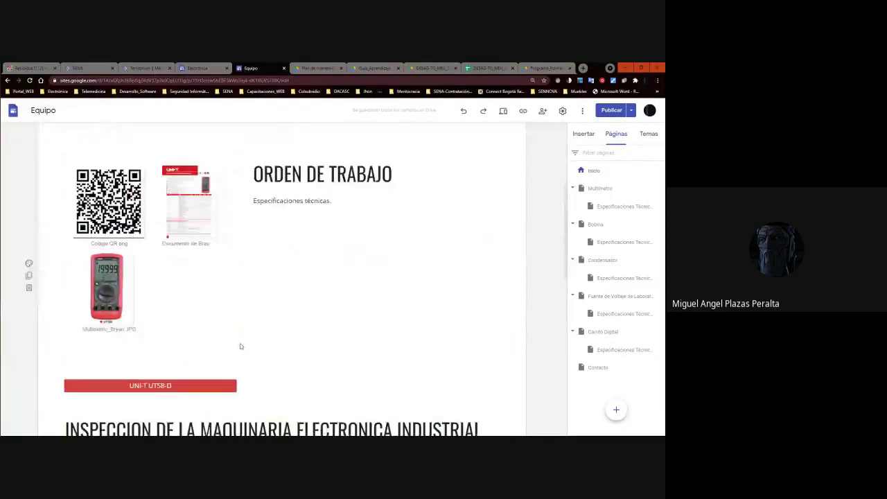
pyautogui.click(30, 277)
pyautogui.click(346, 190)
pyautogui.doubleClick(346, 190)
# Retitle the copied section MAPA FUNCIONAL DE LA INDUSTRIA.
pyautogui.hotkey('alt', 'Tab')
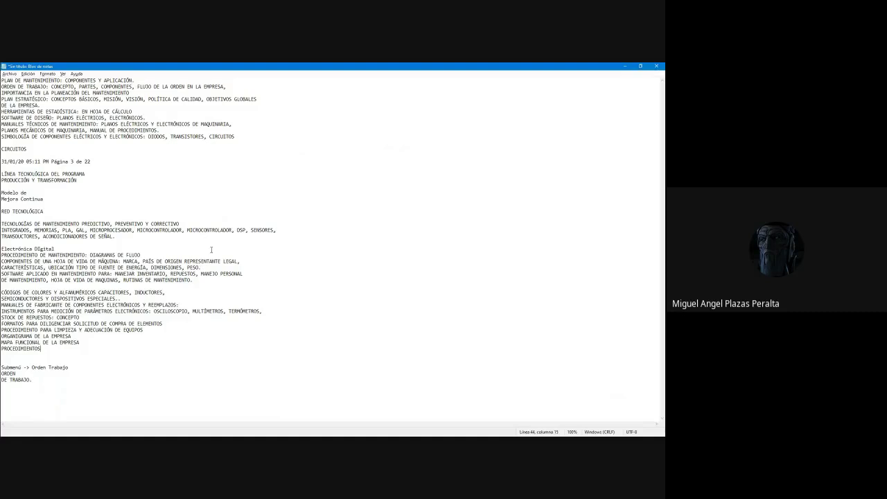
pyautogui.hotkey('alt', 'Tab')
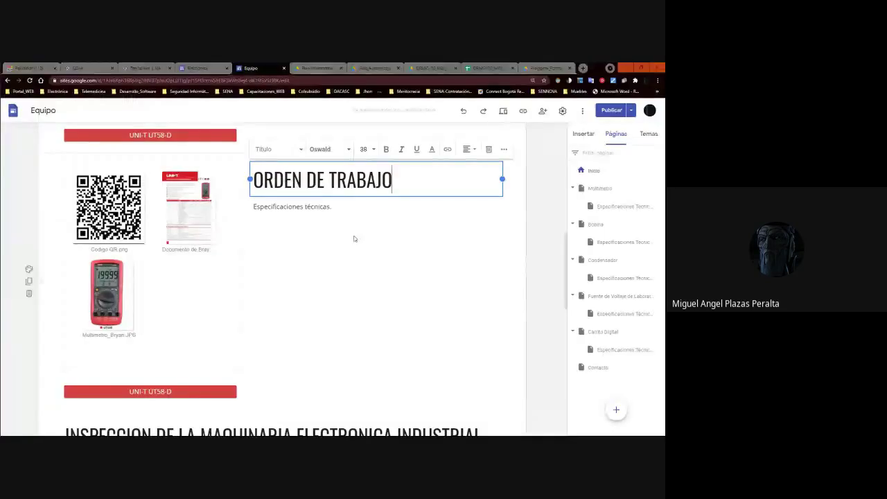
pyautogui.moveTo(406, 178); pyautogui.dragTo(243, 177)
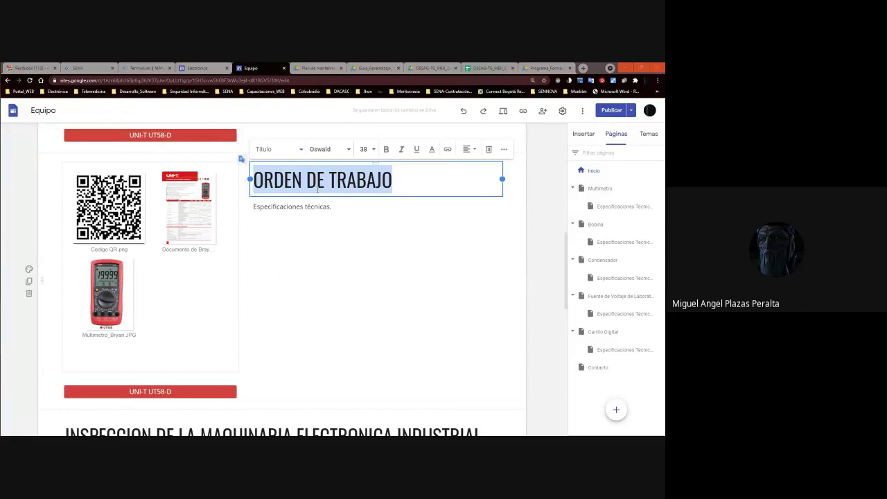
pyautogui.hotkey('alt', 'Tab')
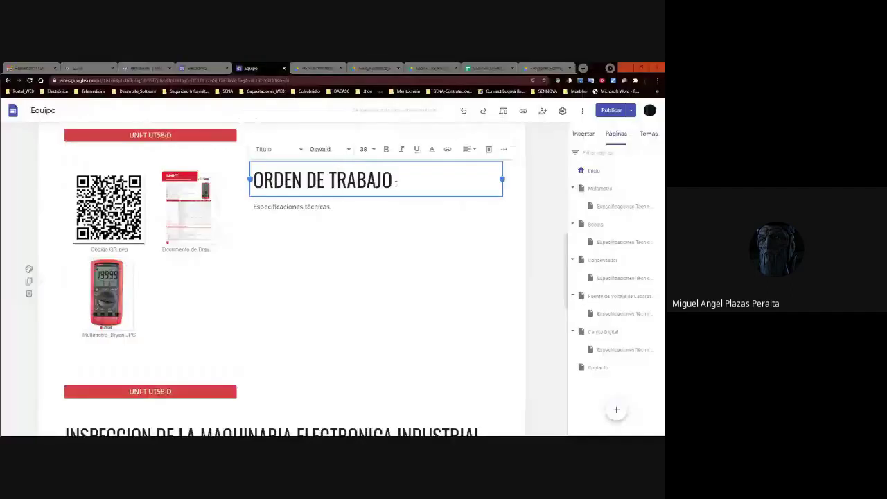
pyautogui.click(410, 185)
pyautogui.moveTo(410, 185); pyautogui.dragTo(228, 177)
pyautogui.write('MAPA FUNCIONAL DE ')
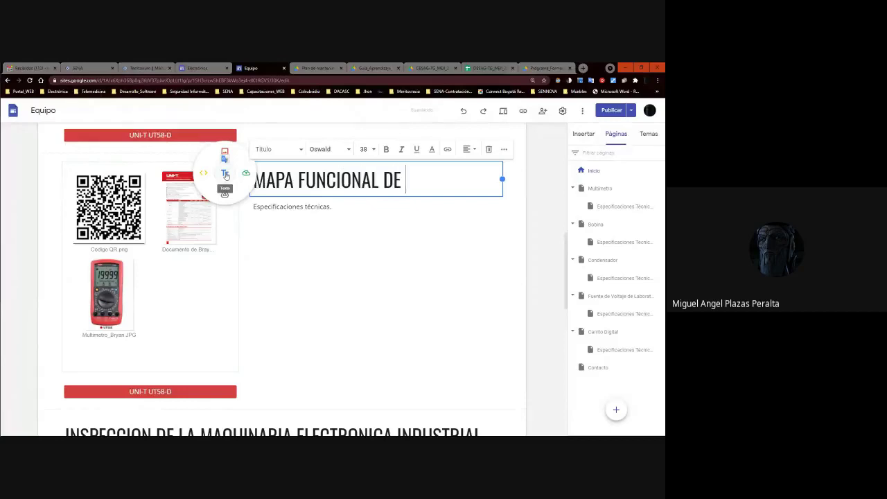
pyautogui.write('LA INDUSTRIAL')
pyautogui.press('BackSpace')
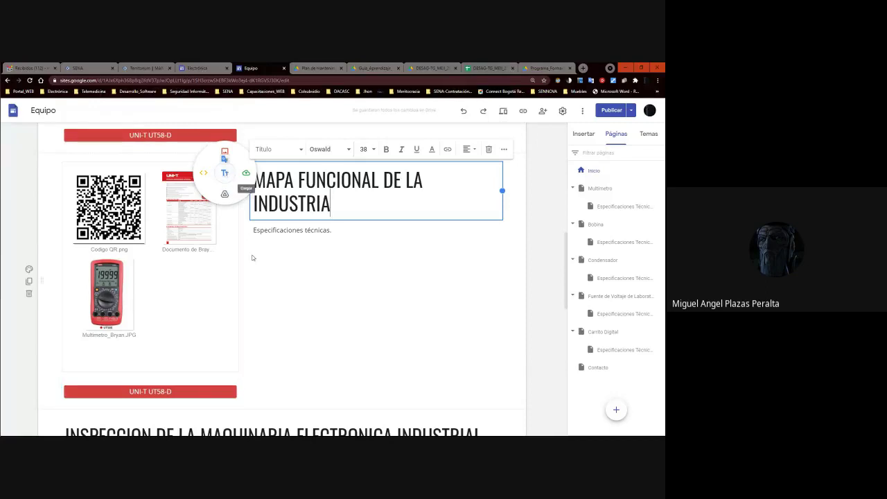
pyautogui.click(255, 256)
# Select the ORGANIGRAMA DE LA EMPRESA line in the Notepad notes.
pyautogui.hotkey('alt', 'Tab')
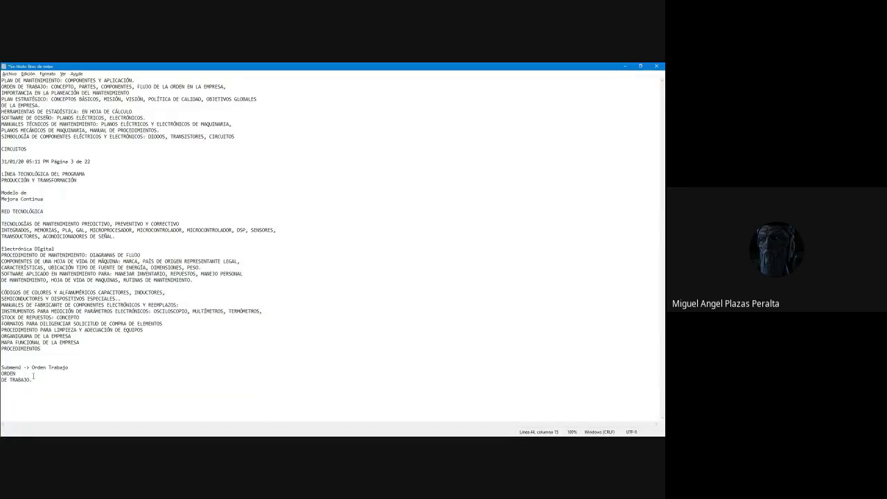
pyautogui.moveTo(81, 342); pyautogui.dragTo(15, 343)
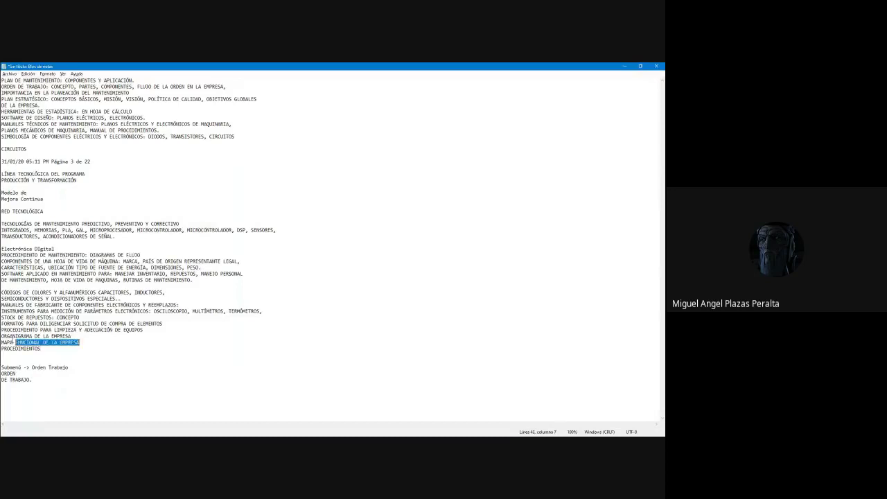
pyautogui.click(15, 336)
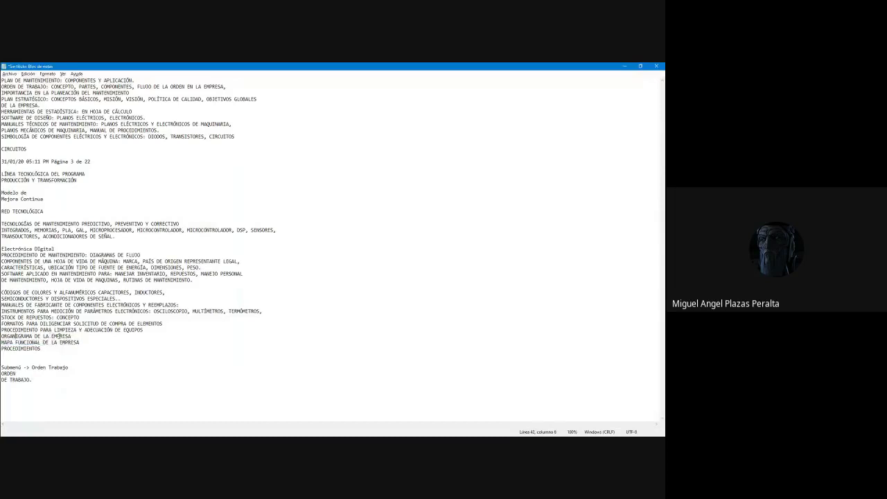
pyautogui.moveTo(72, 336); pyautogui.dragTo(1, 336)
pyautogui.hotkey('alt', 'Tab')
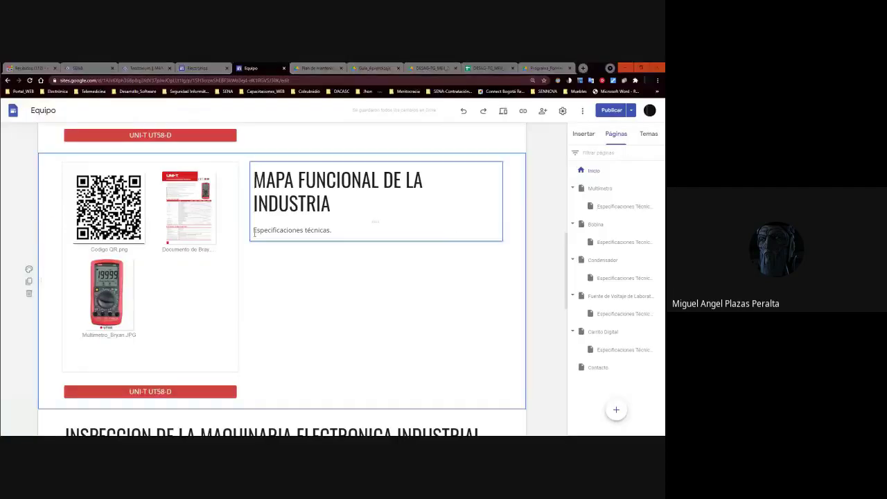
# Duplicate the MAPA FUNCIONAL DE LA INDUSTRIA section and title the copy ORGANIGRAMA.
pyautogui.click(29, 280)
pyautogui.click(347, 196)
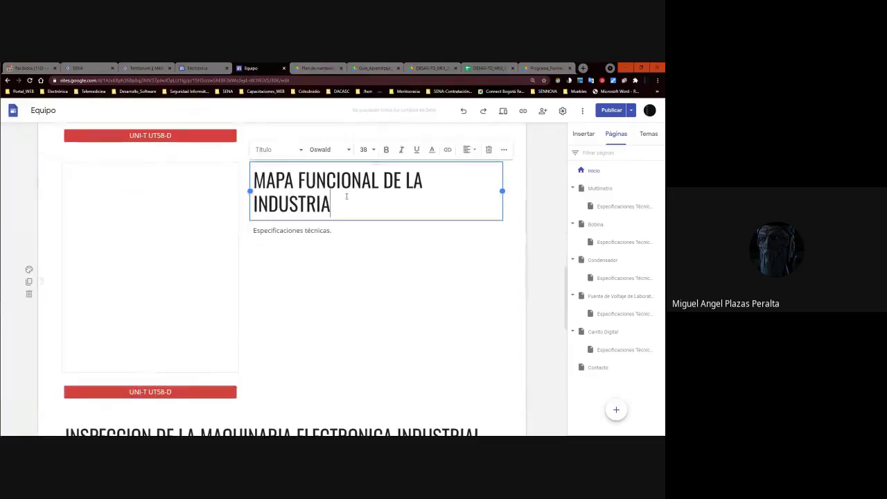
pyautogui.tripleClick(346, 196)
pyautogui.write('OR')
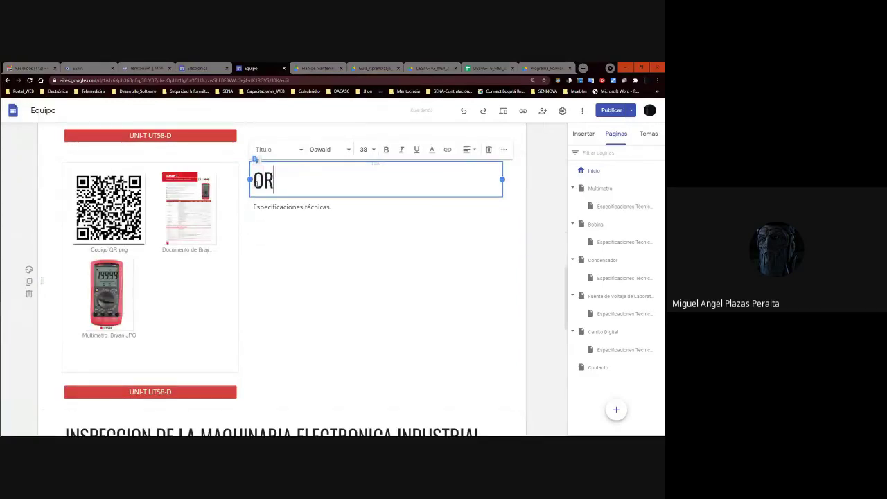
pyautogui.write('GANIGRAMA')
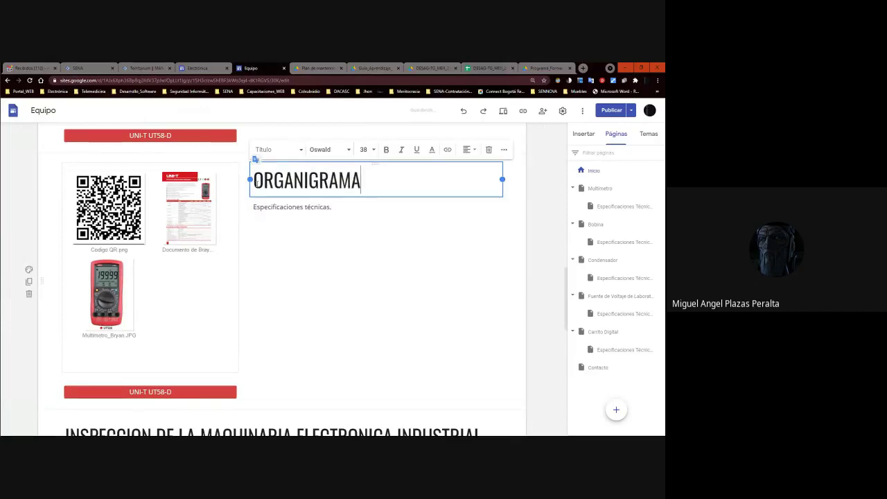
pyautogui.click(539, 242)
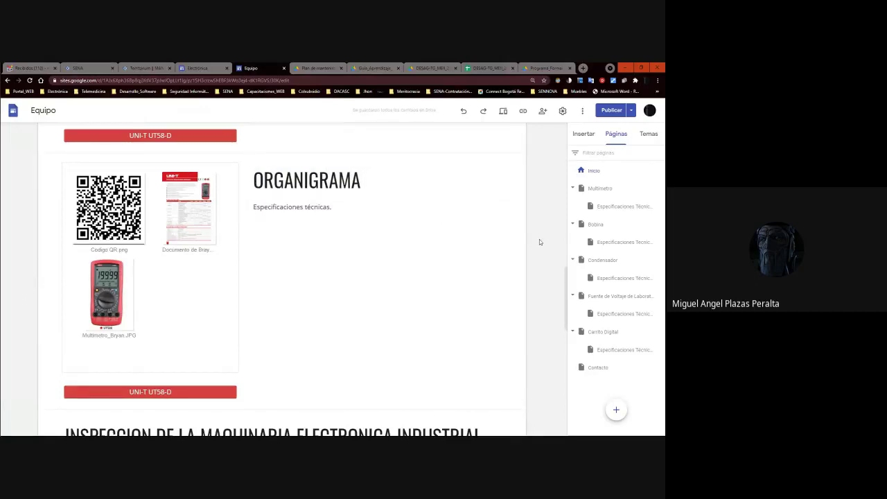
pyautogui.hotkey('alt', 'Tab')
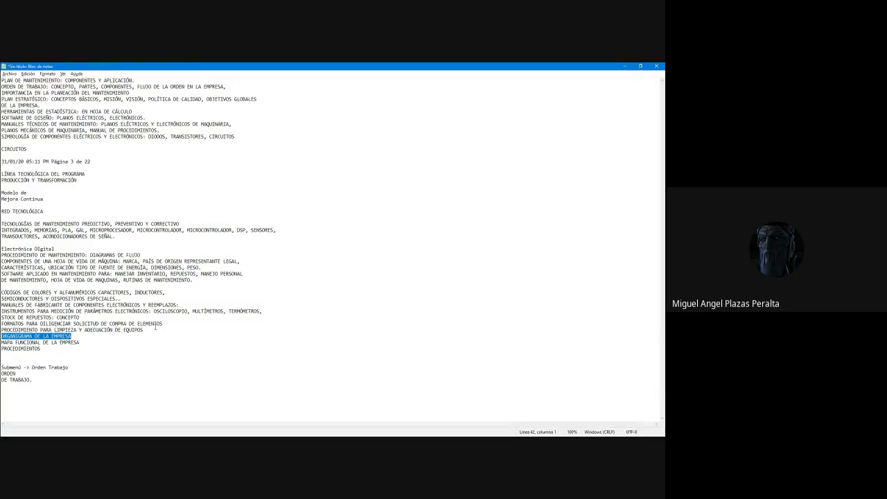
pyautogui.hotkey('alt', 'Tab')
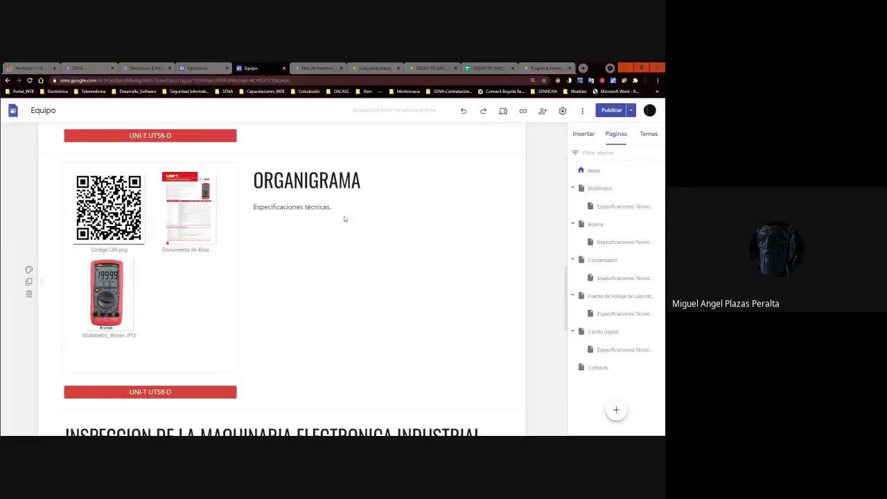
pyautogui.scroll(8, 403, 217)
pyautogui.scroll(-3, 403, 217)
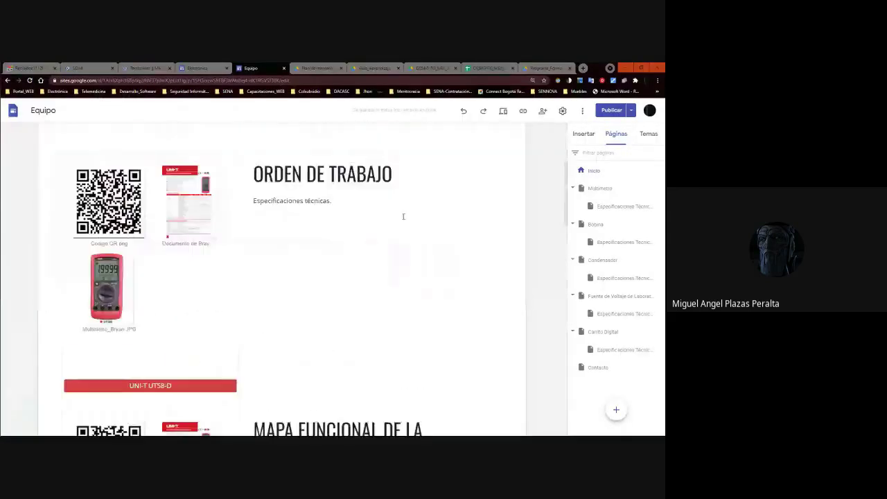
pyautogui.scroll(-3, 404, 219)
pyautogui.scroll(6, 344, 173)
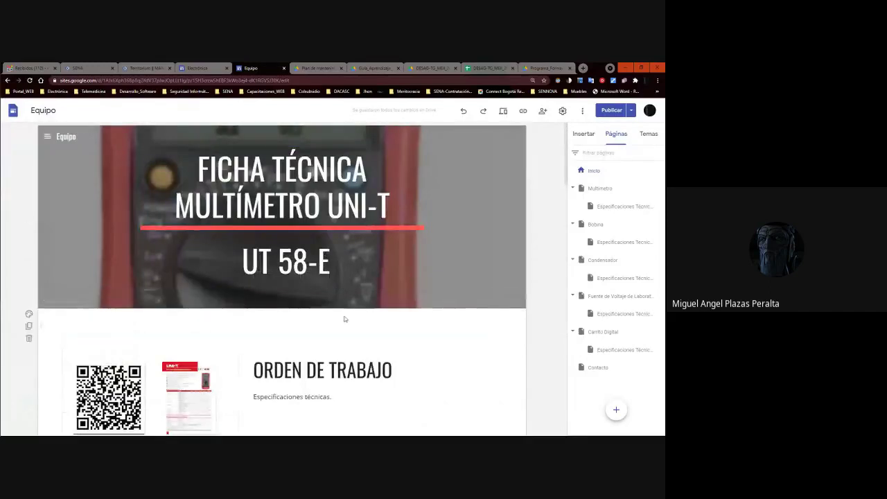
# Publish the site changes and preview the Inicio page as visitors see it.
pyautogui.click(610, 113)
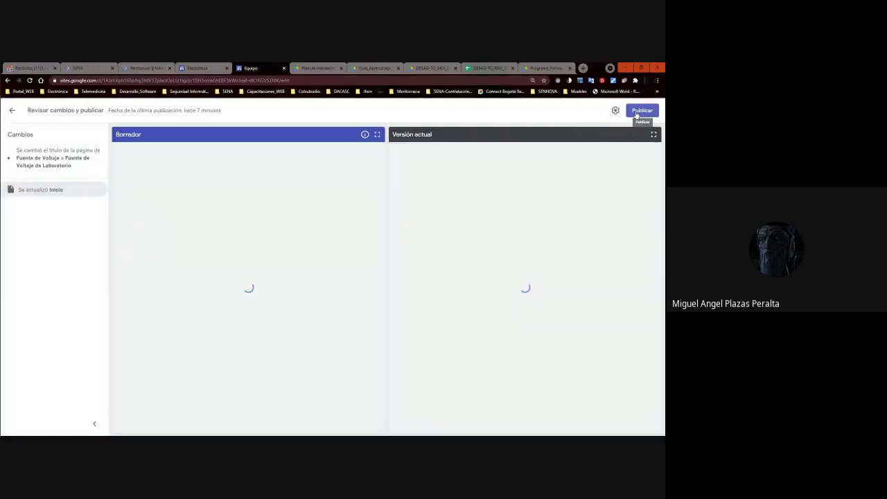
pyautogui.click(638, 111)
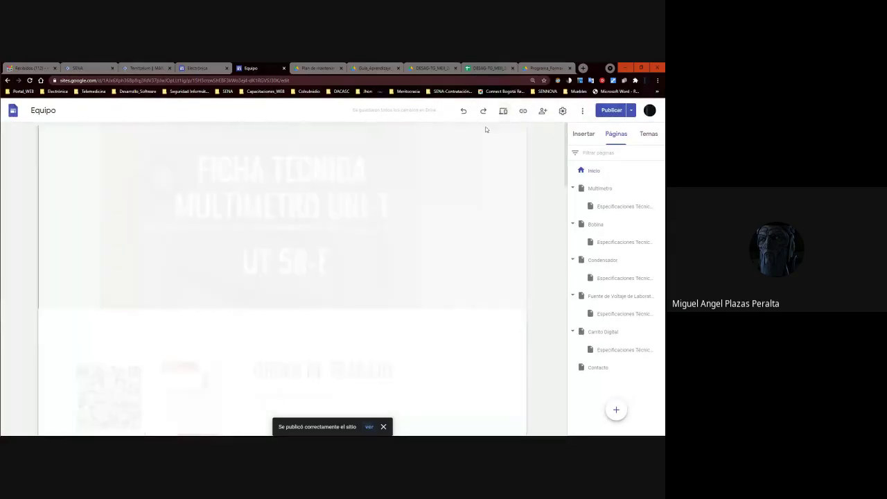
pyautogui.click(503, 111)
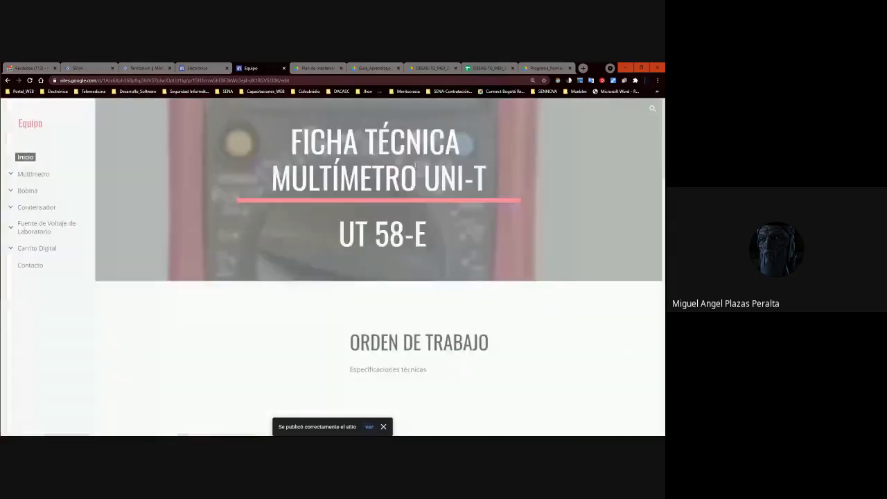
pyautogui.scroll(-6, 341, 262)
pyautogui.scroll(5, 352, 264)
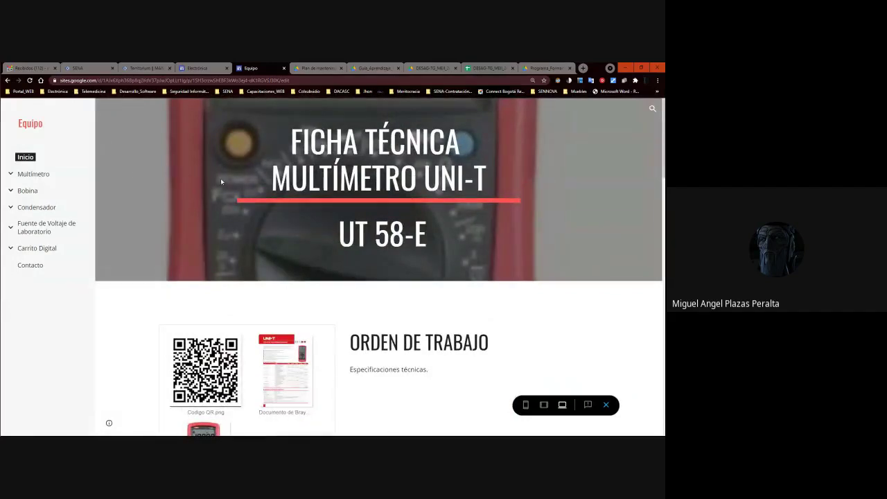
pyautogui.click(25, 158)
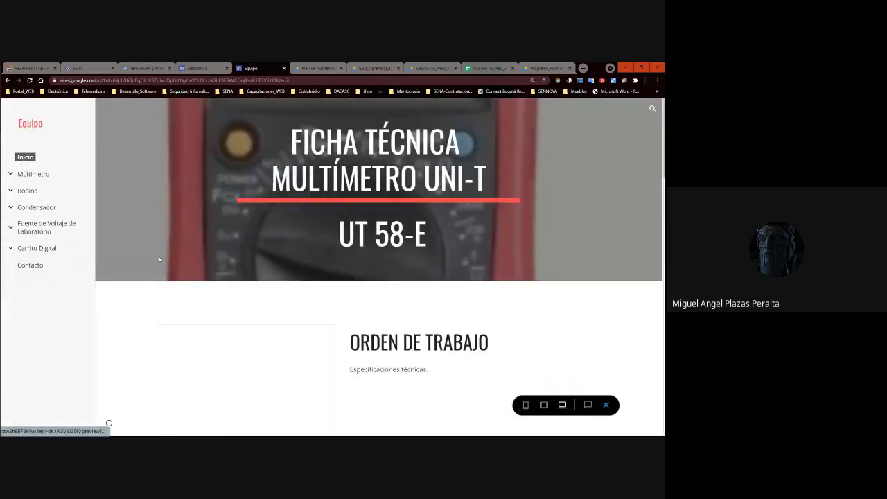
pyautogui.click(27, 161)
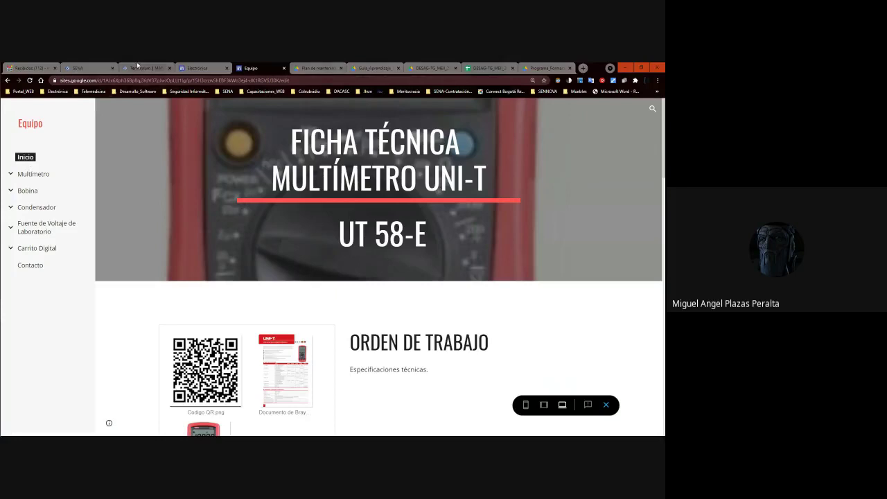
# Compare the Equipo preview with the Electrónica site, then exit the preview.
pyautogui.click(190, 68)
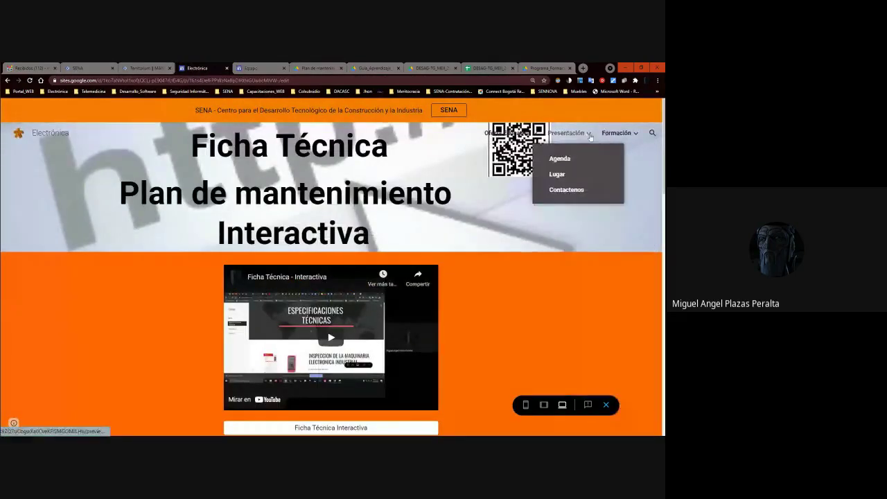
pyautogui.click(251, 68)
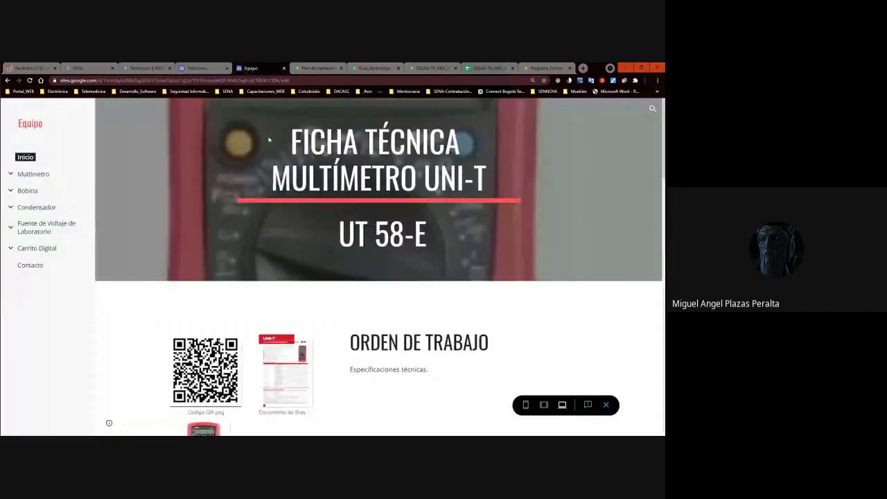
pyautogui.click(198, 68)
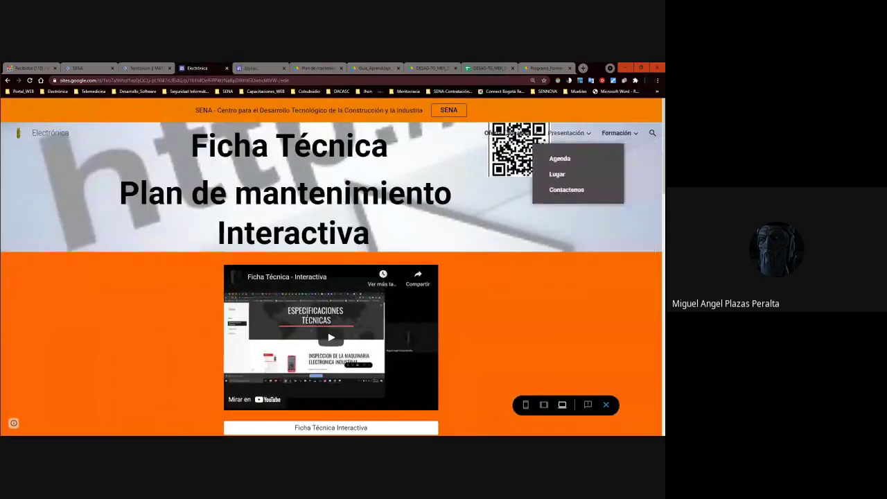
pyautogui.click(251, 67)
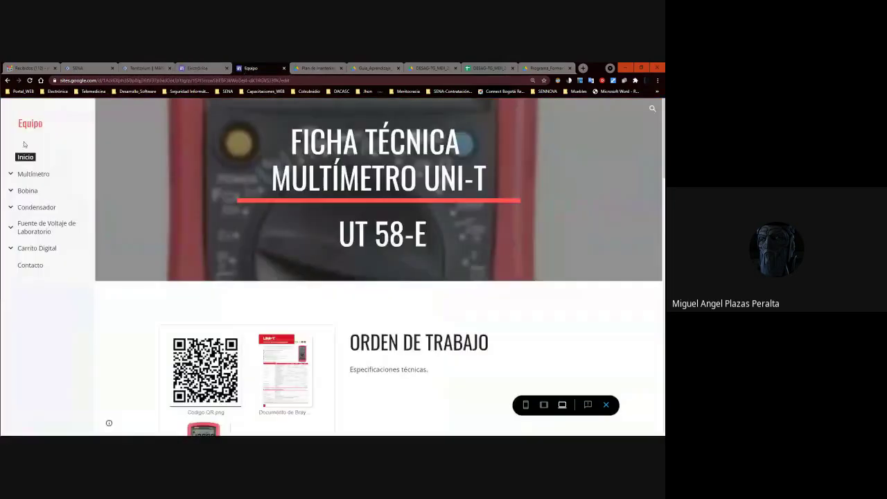
pyautogui.scroll(-10, 455, 326)
pyautogui.scroll(4, 455, 325)
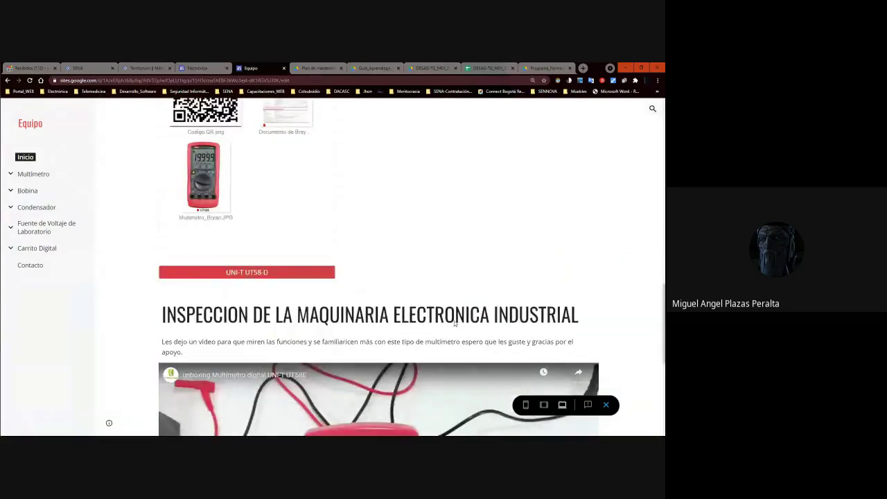
pyautogui.scroll(8, 455, 324)
pyautogui.click(606, 405)
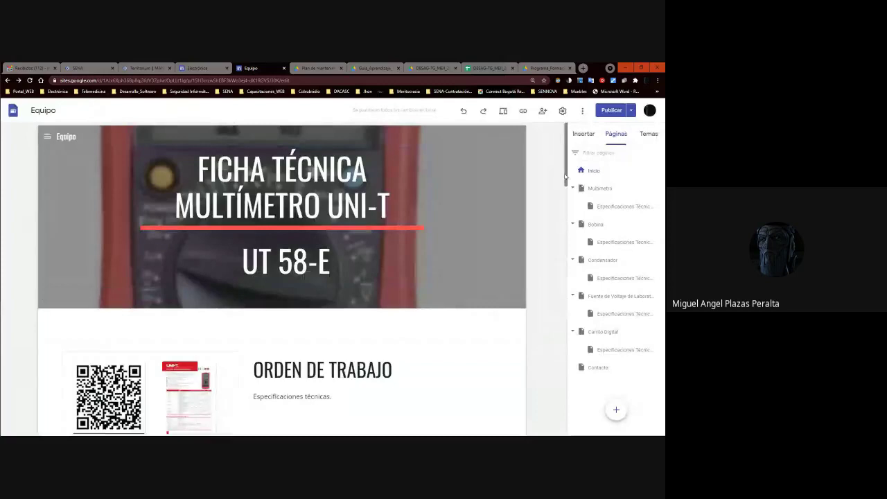
# Move the ORGANIGRAMA section higher up the Equipo page.
pyautogui.moveTo(565, 176); pyautogui.dragTo(575, 277)
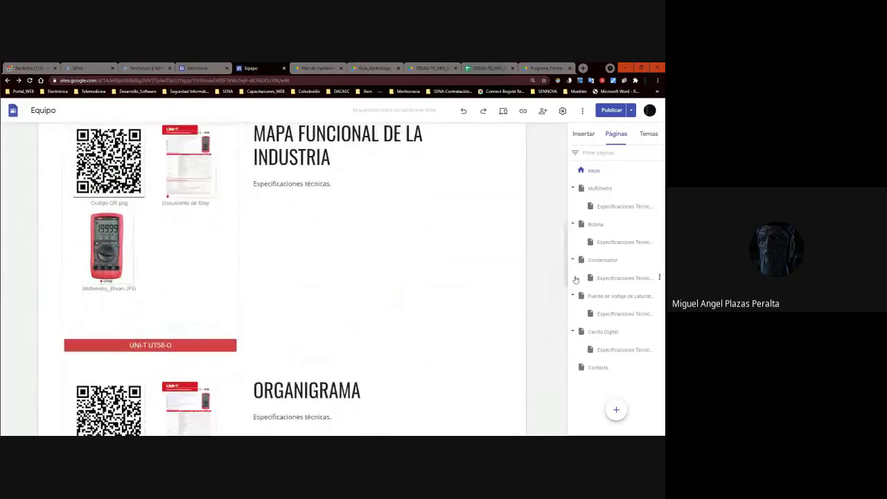
pyautogui.moveTo(41, 409); pyautogui.dragTo(70, 327)
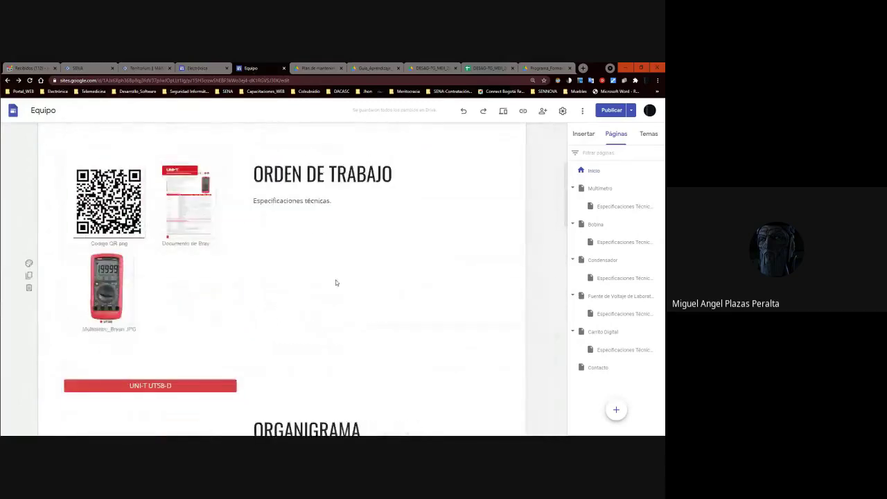
pyautogui.scroll(-8, 333, 276)
pyautogui.scroll(3, 332, 277)
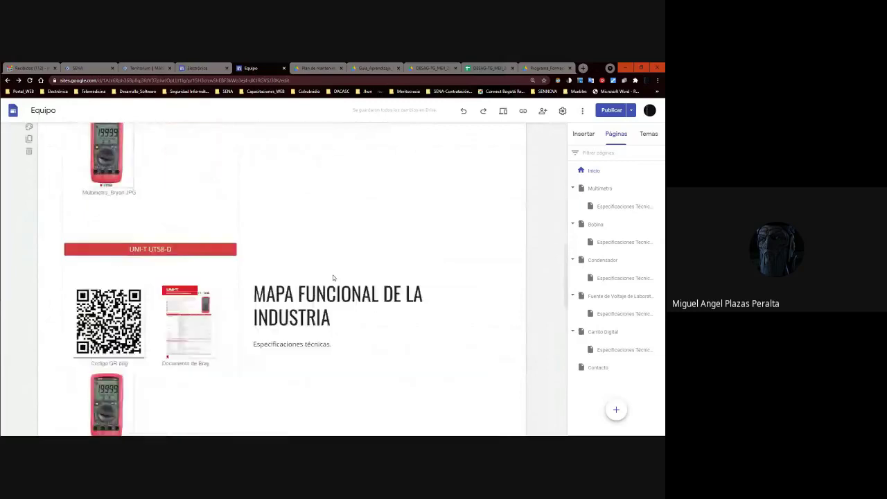
pyautogui.scroll(-3, 368, 303)
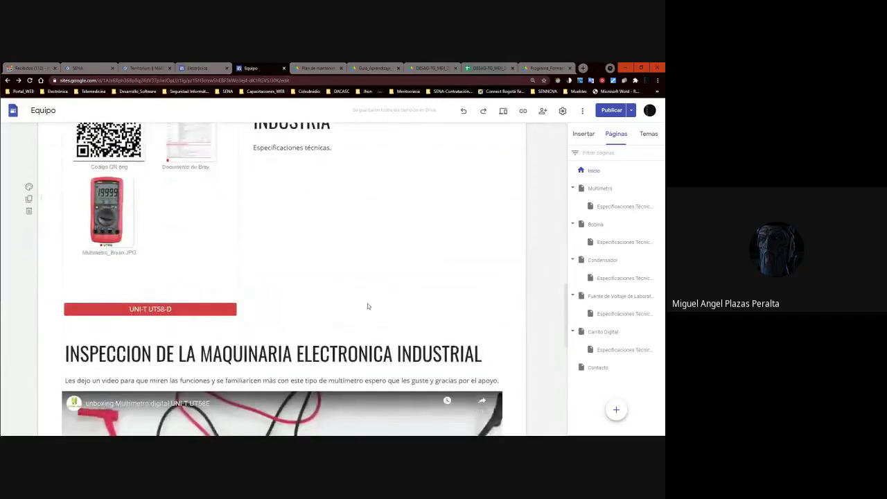
pyautogui.scroll(-3, 368, 306)
pyautogui.scroll(10, 368, 306)
pyautogui.scroll(-6, 368, 306)
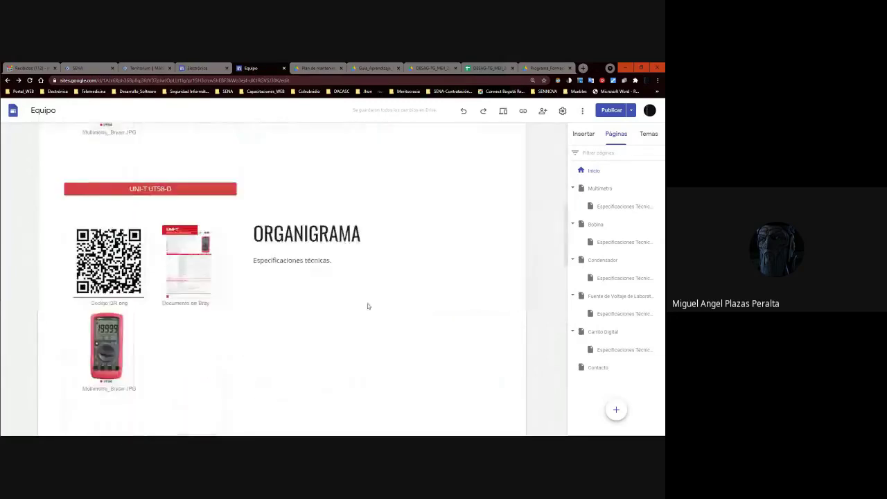
pyautogui.scroll(-2, 367, 307)
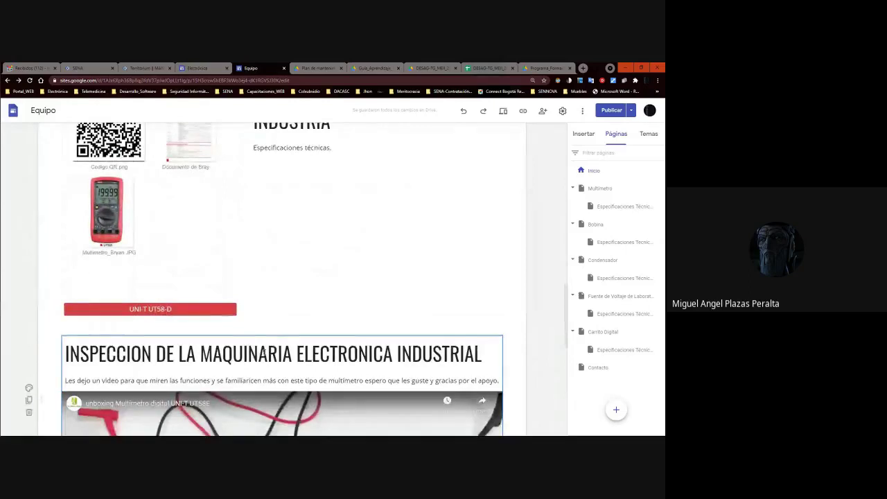
pyautogui.scroll(-5, 265, 354)
pyautogui.scroll(2, 265, 354)
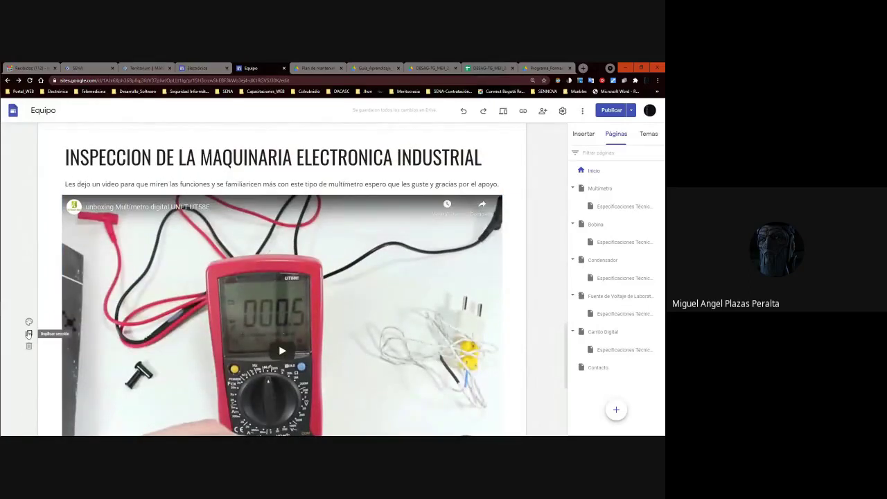
# Drag the ORDEN DE TRABAJO section down below MAPA FUNCIONAL DE LA INDUSTRIA.
pyautogui.scroll(4, 253, 228)
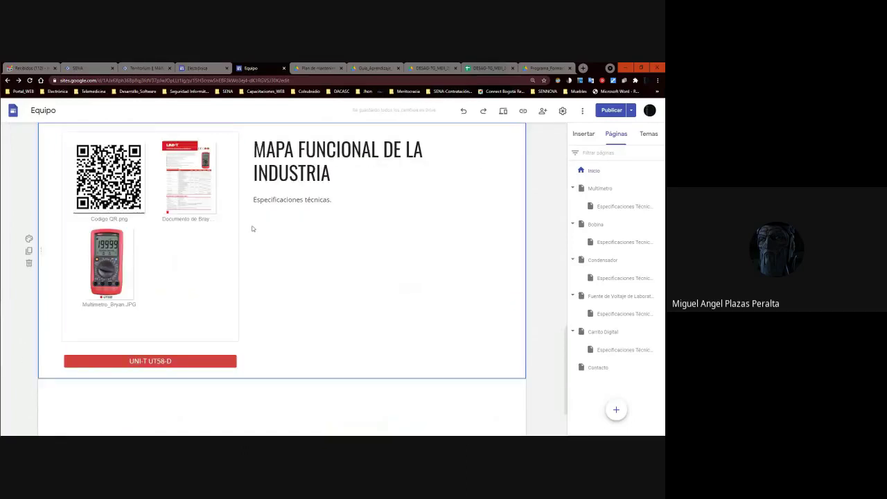
pyautogui.scroll(10, 260, 250)
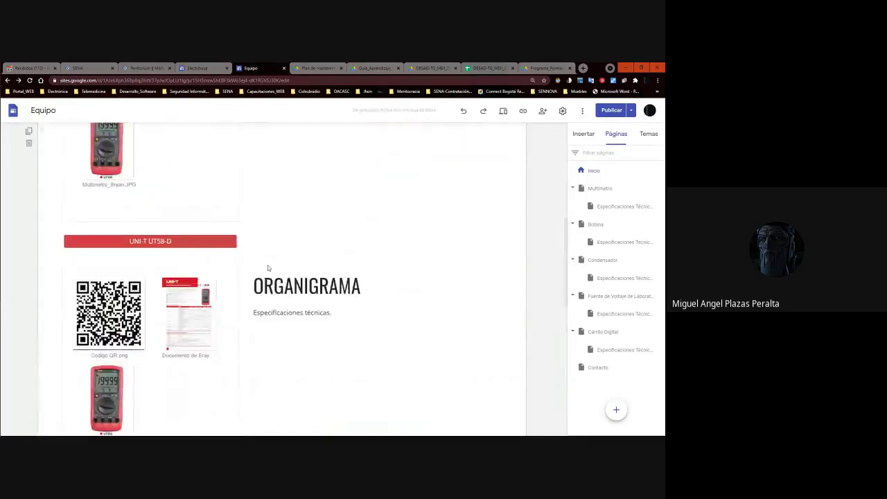
pyautogui.scroll(10, 271, 271)
pyautogui.scroll(-9, 307, 297)
pyautogui.scroll(1, 308, 300)
pyautogui.scroll(-6, 308, 300)
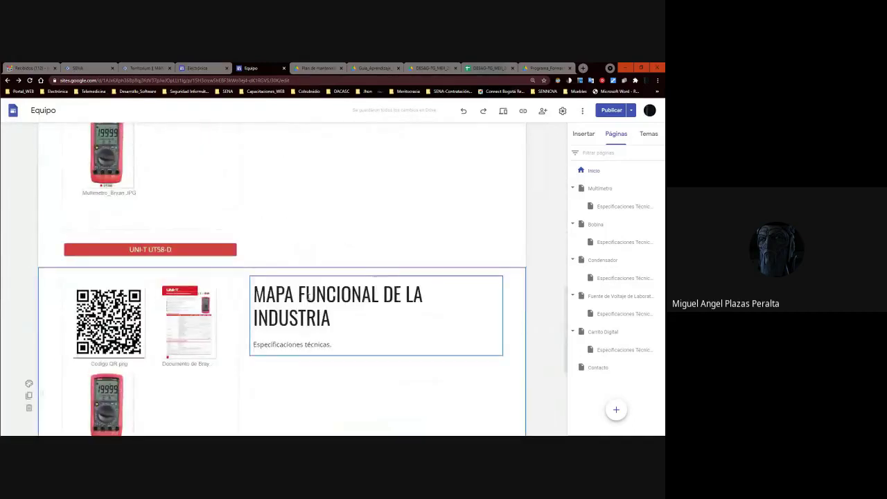
pyautogui.scroll(5, 309, 298)
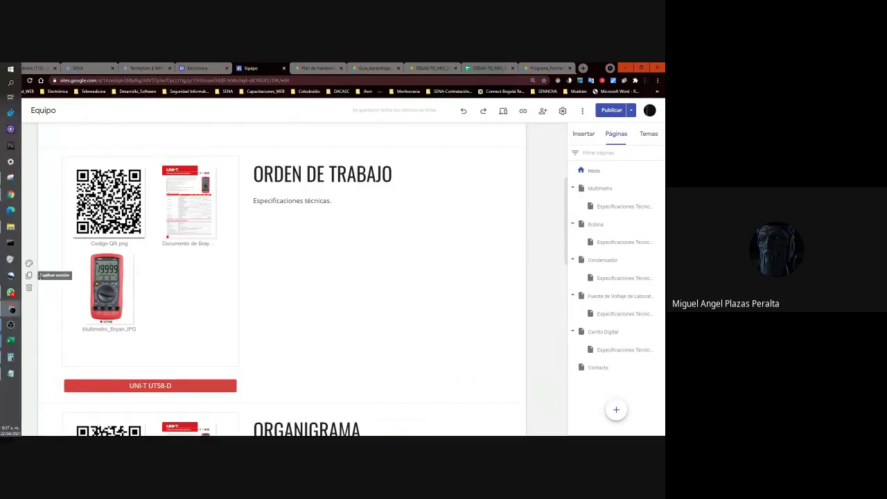
pyautogui.moveTo(43, 274); pyautogui.dragTo(106, 393)
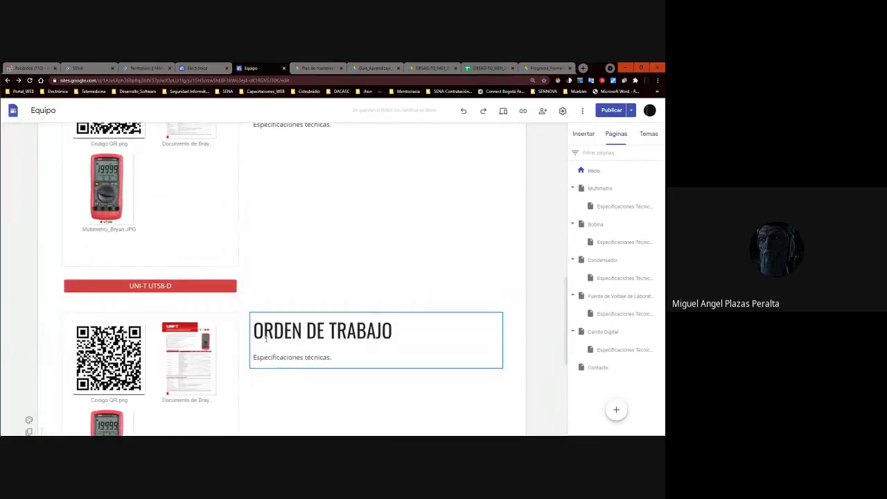
pyautogui.scroll(3, 372, 352)
pyautogui.scroll(-5, 372, 354)
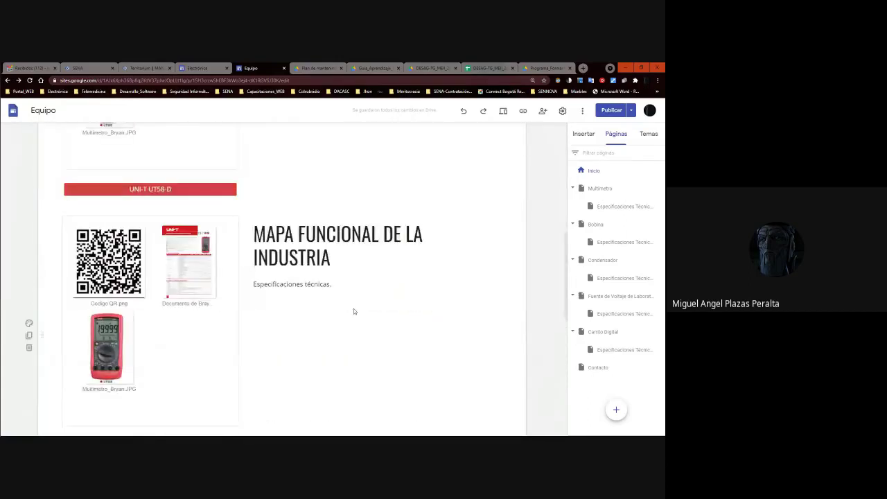
pyautogui.scroll(-3, 358, 275)
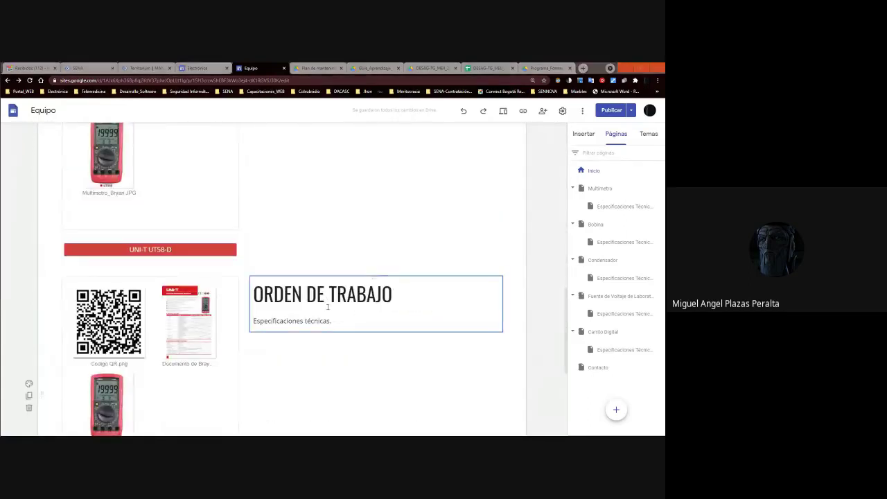
pyautogui.hotkey('alt', 'Tab')
# Highlight the PROCEDIMIENTO PARA LIMPIEZA Y ADECUACIÓN DE EQUIPOS line in Notepad and return to Sites.
pyautogui.click(54, 329)
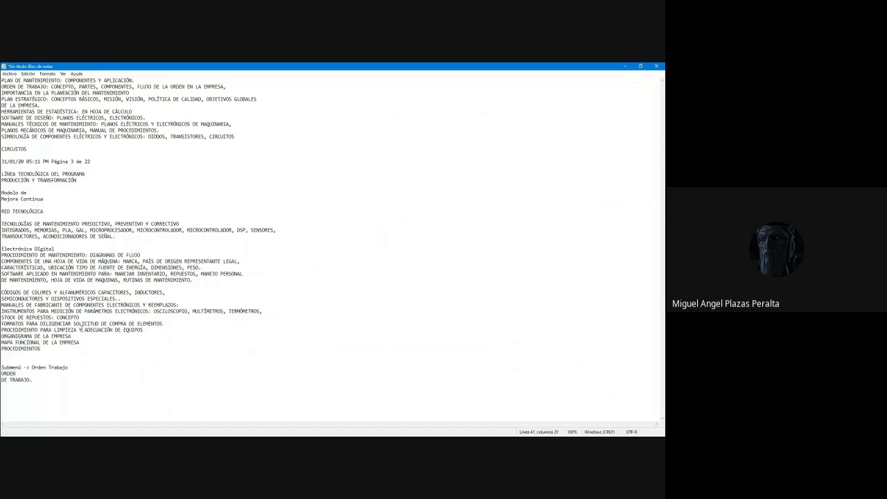
pyautogui.moveTo(161, 331); pyautogui.dragTo(1, 331)
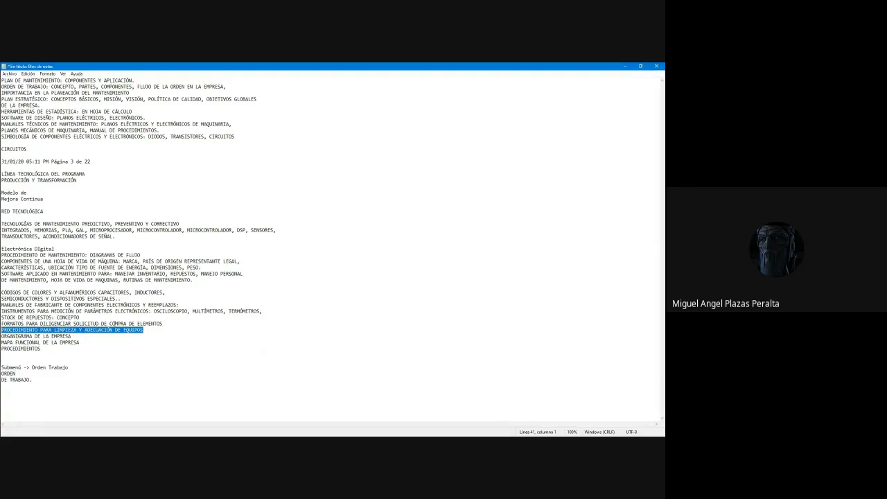
pyautogui.hotkey('alt', 'Tab')
# Duplicate the ORDEN DE TRABAJO section and rename the copy's heading to SOLICITUD DE COMPRAS.
pyautogui.scroll(-3, 347, 281)
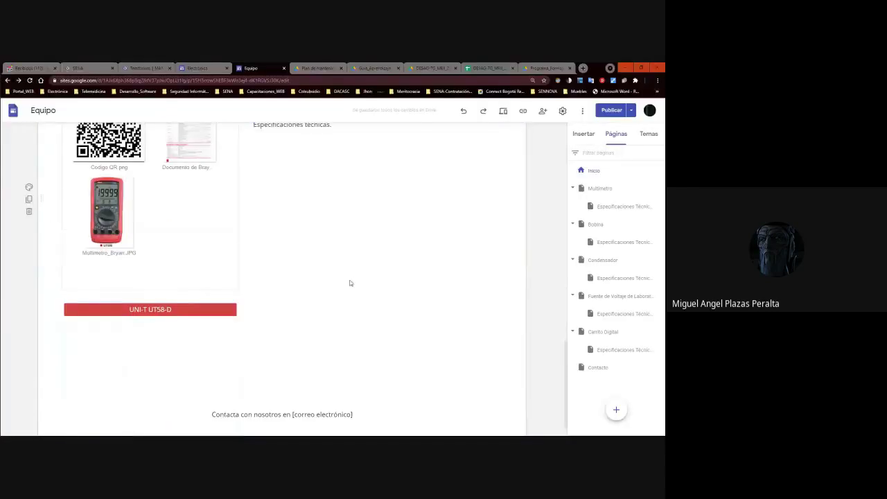
pyautogui.scroll(3, 346, 281)
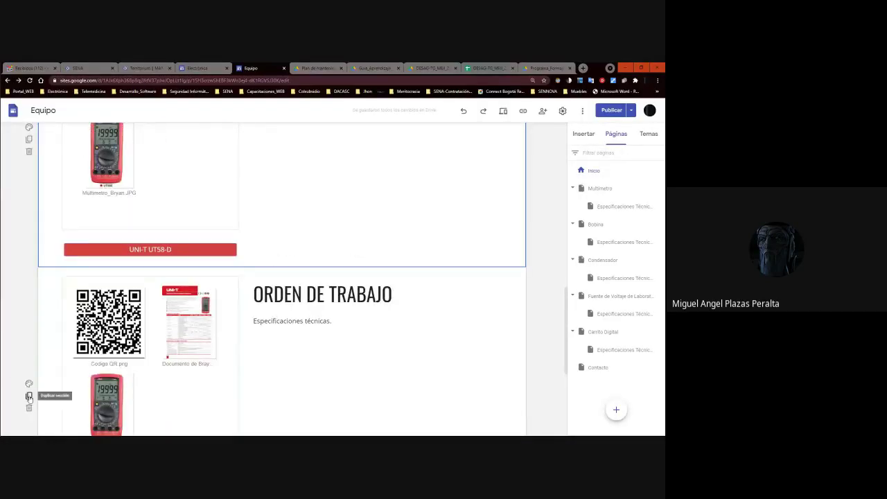
pyautogui.scroll(-2, 367, 273)
pyautogui.click(381, 182)
pyautogui.moveTo(392, 181); pyautogui.dragTo(254, 181)
pyautogui.write('SOLIC')
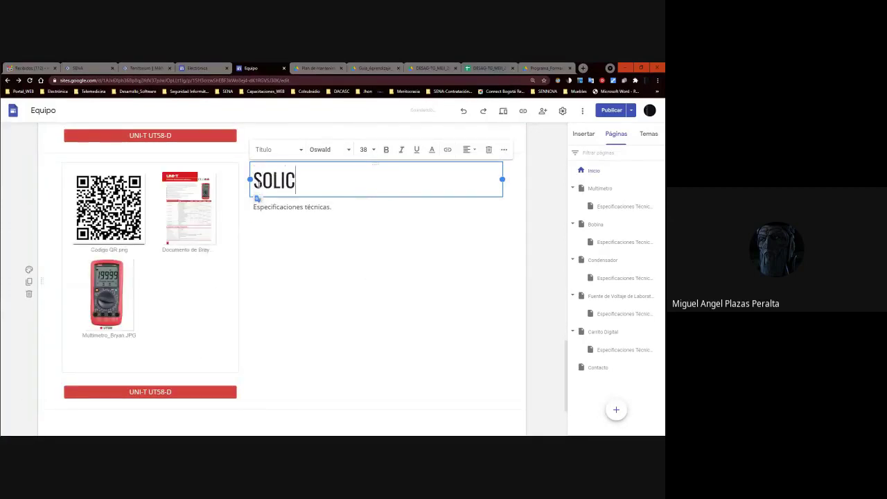
pyautogui.write('ITUD DE CI')
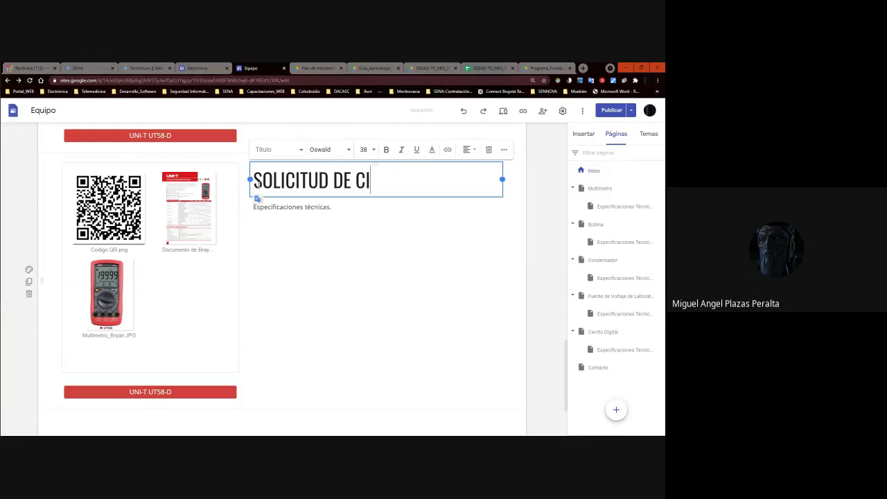
pyautogui.press('BackSpace')
pyautogui.write('OPR')
pyautogui.press('BackSpace')
pyautogui.press('BackSpace')
pyautogui.write('MPRAS')
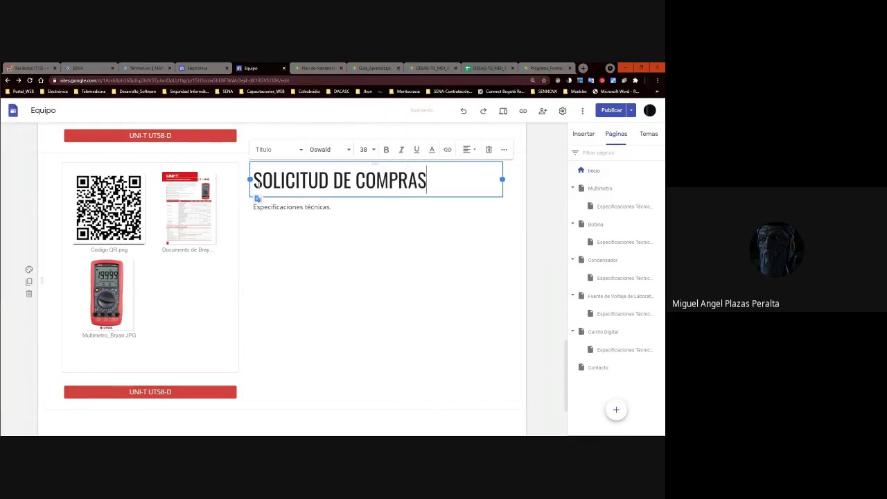
pyautogui.click(339, 277)
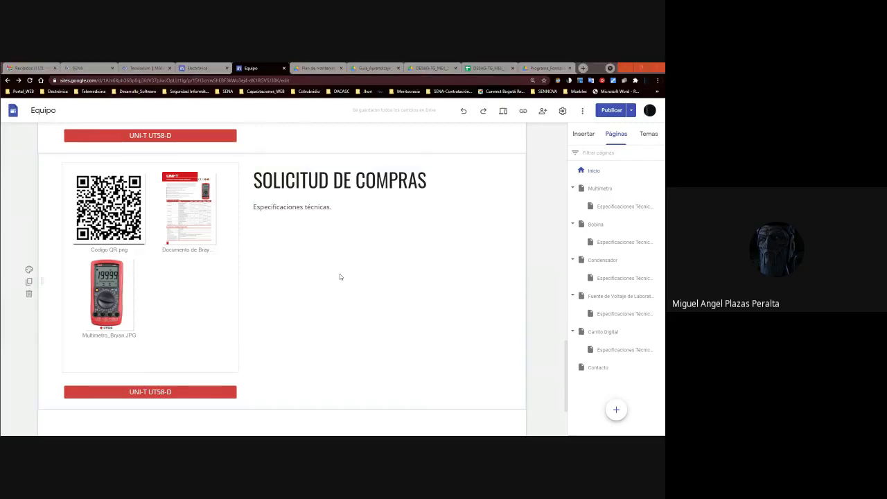
pyautogui.hotkey('alt', 'Tab')
# Highlight the STOCK DE REPUESTOS: CONCEPTO line in Notepad, passing over FORMATOS PARA DILIGENCIAR.
pyautogui.click(40, 323)
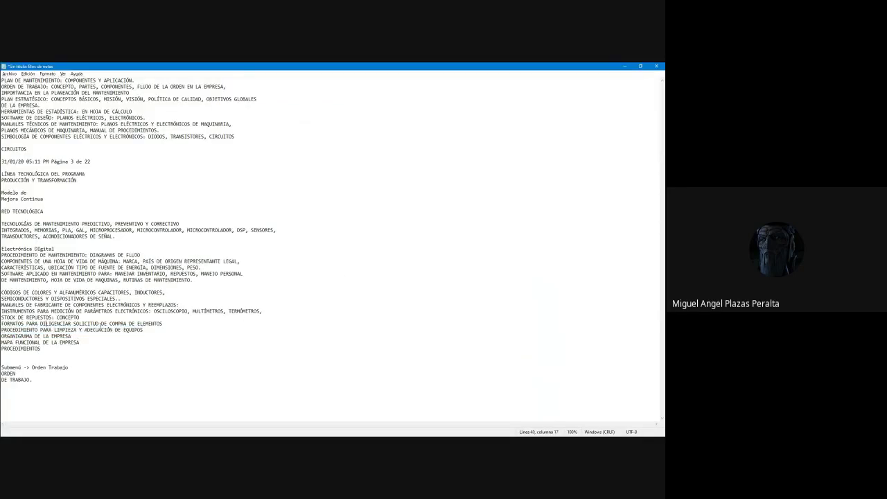
pyautogui.moveTo(174, 326); pyautogui.dragTo(2, 324)
pyautogui.hotkey('alt', 'Tab')
pyautogui.hotkey('alt', 'Tab')
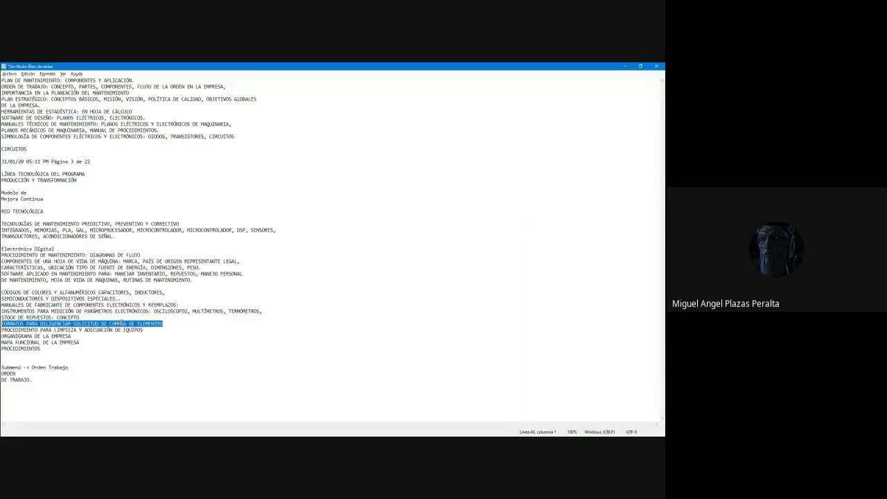
pyautogui.click(50, 318)
pyautogui.moveTo(92, 318); pyautogui.dragTo(1, 318)
pyautogui.click(28, 318)
pyautogui.moveTo(86, 318); pyautogui.dragTo(1, 318)
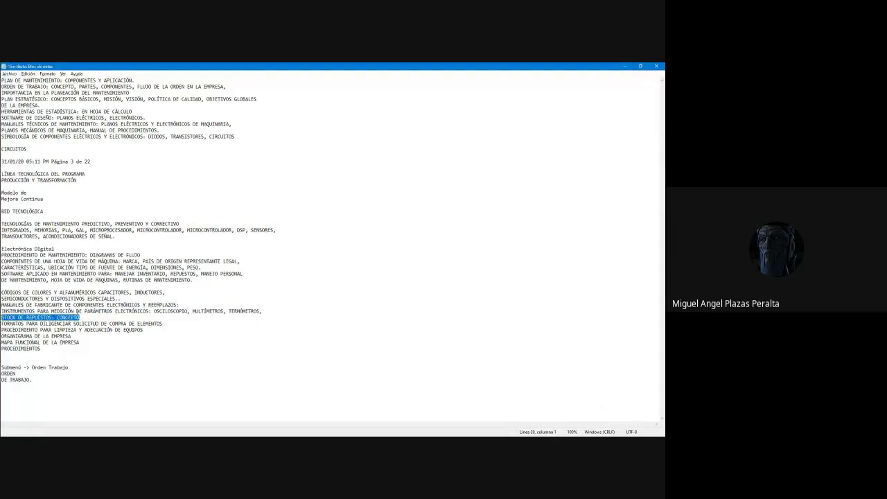
pyautogui.hotkey('alt', 'Tab')
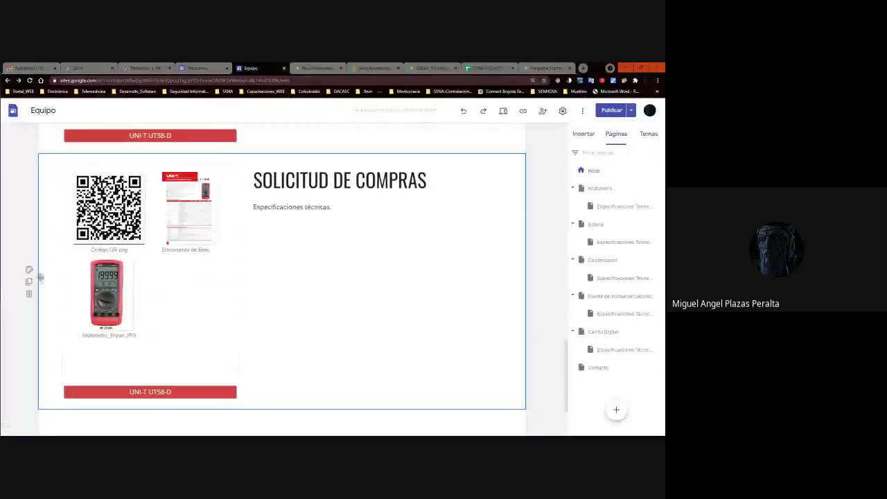
# Duplicate the SOLICITUD DE COMPRAS section and retitle the copy STOCK DE REPUESTOS.
pyautogui.click(29, 282)
pyautogui.click(375, 180)
pyautogui.moveTo(442, 183); pyautogui.dragTo(224, 158)
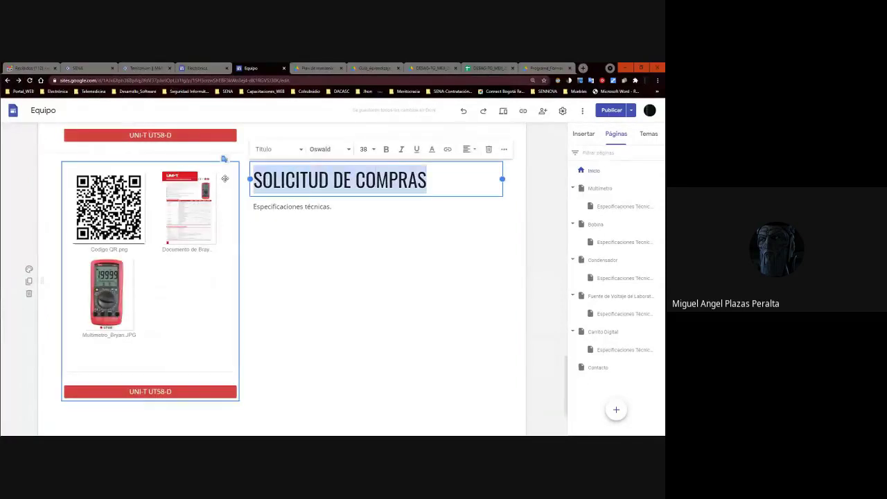
pyautogui.write('STOCK ')
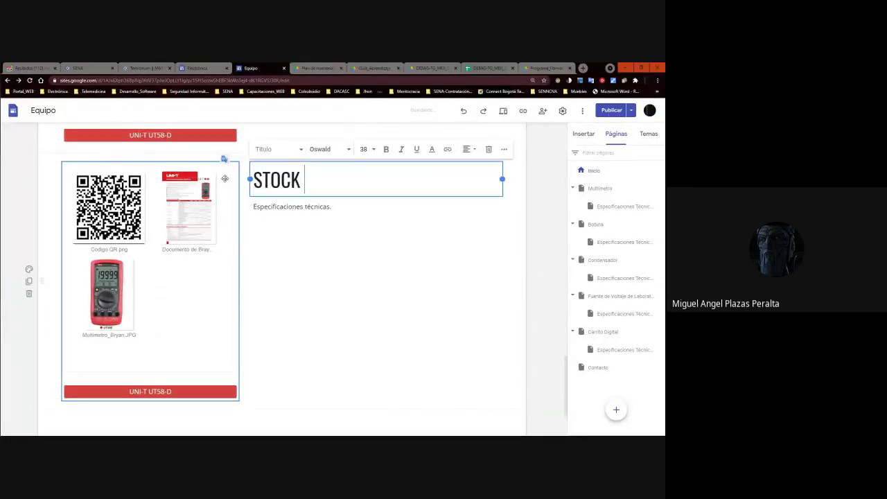
pyautogui.write('DE REPUESTOS')
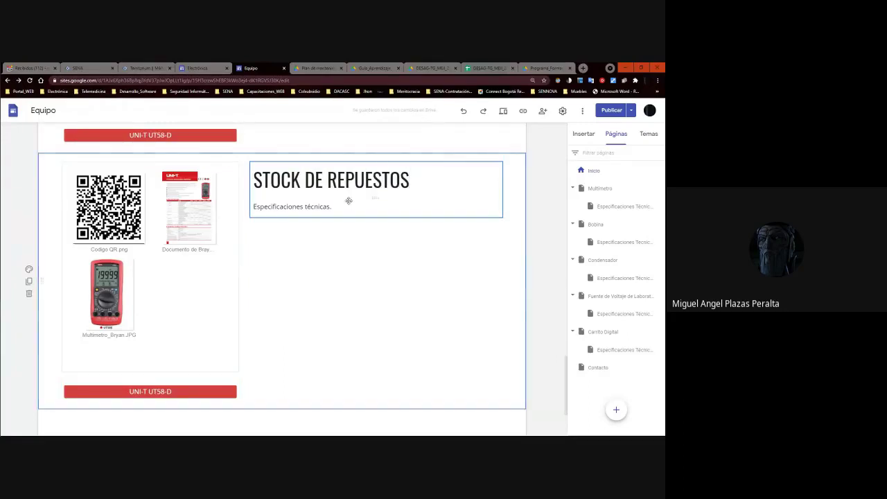
pyautogui.click(365, 180)
pyautogui.moveTo(425, 178); pyautogui.dragTo(246, 198)
pyautogui.scroll(3, 319, 212)
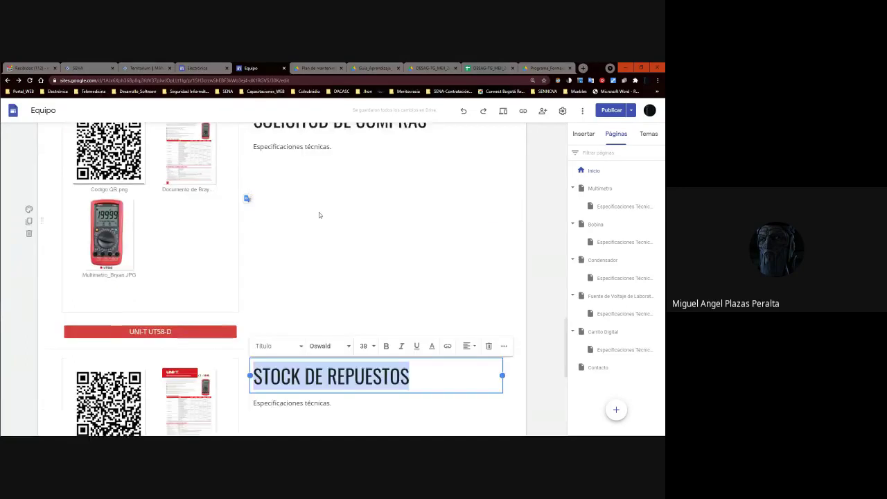
pyautogui.scroll(-3, 312, 229)
pyautogui.click(302, 245)
pyautogui.hotkey('alt', 'Tab')
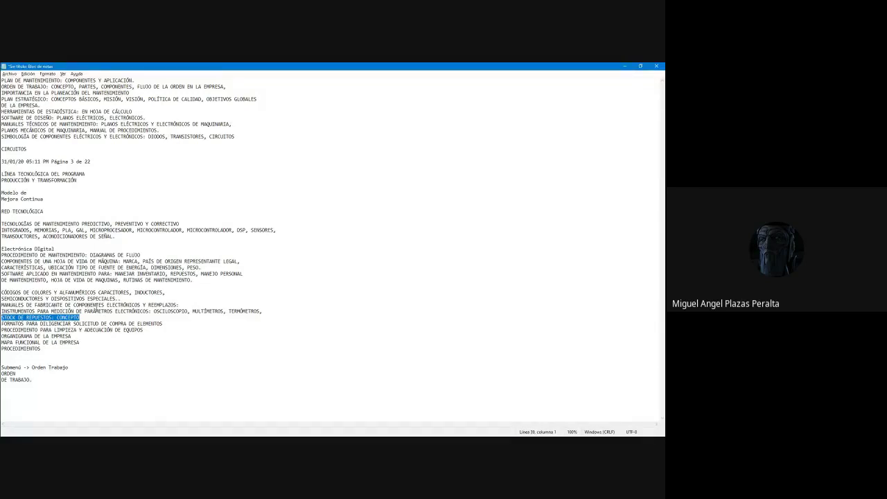
# Highlight the MANUALES DE FABRICANTE line in the Notepad notes, then return to the site editor.
pyautogui.moveTo(178, 305); pyautogui.dragTo(1, 304)
pyautogui.press('alt')
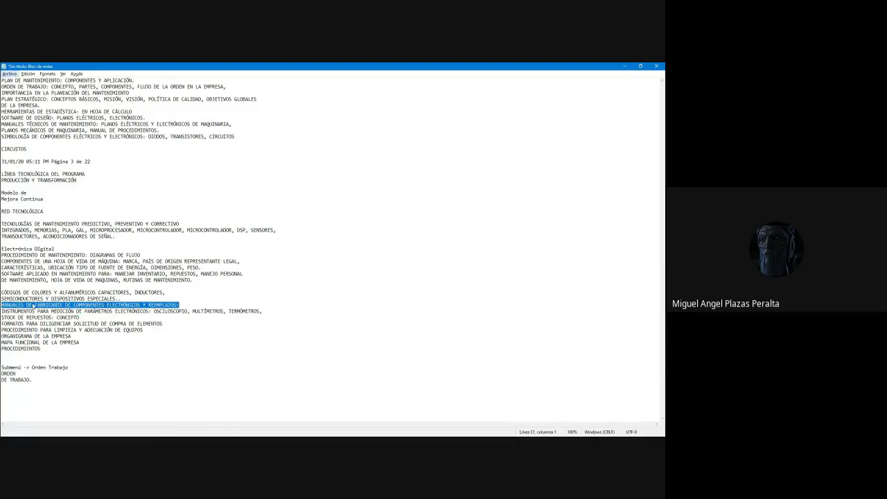
pyautogui.hotkey('alt', 'Tab')
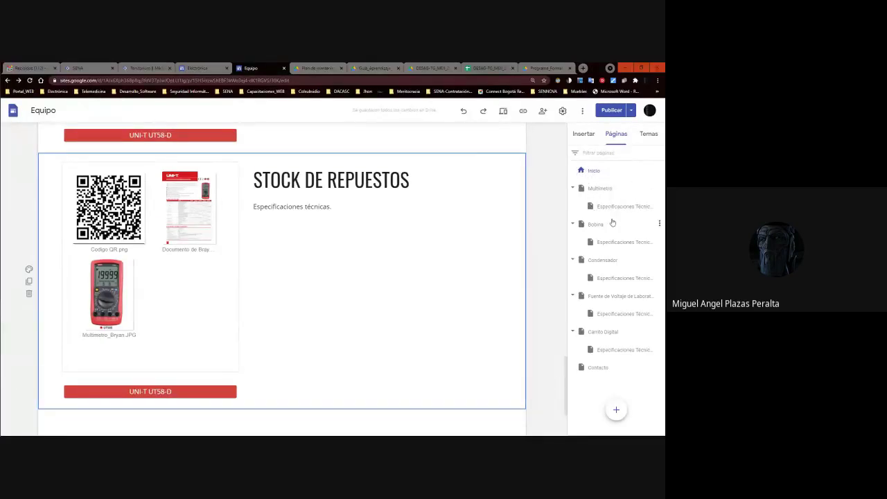
pyautogui.click(608, 269)
pyautogui.click(608, 266)
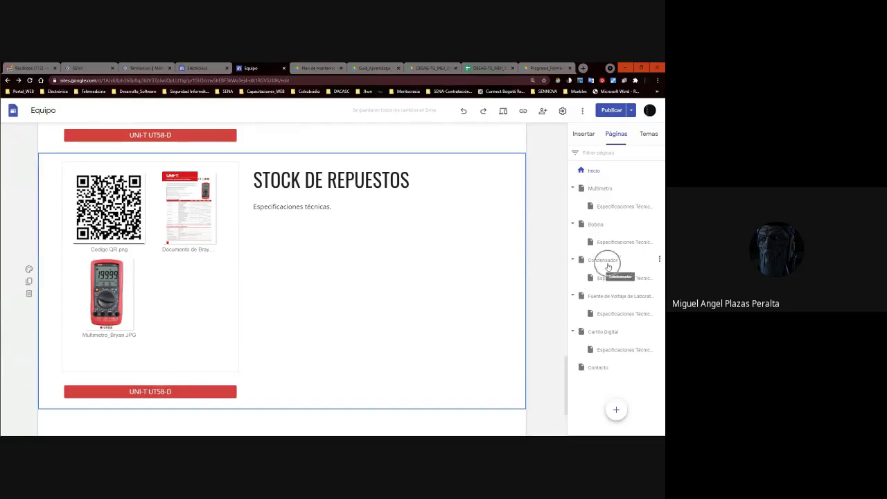
pyautogui.click(611, 296)
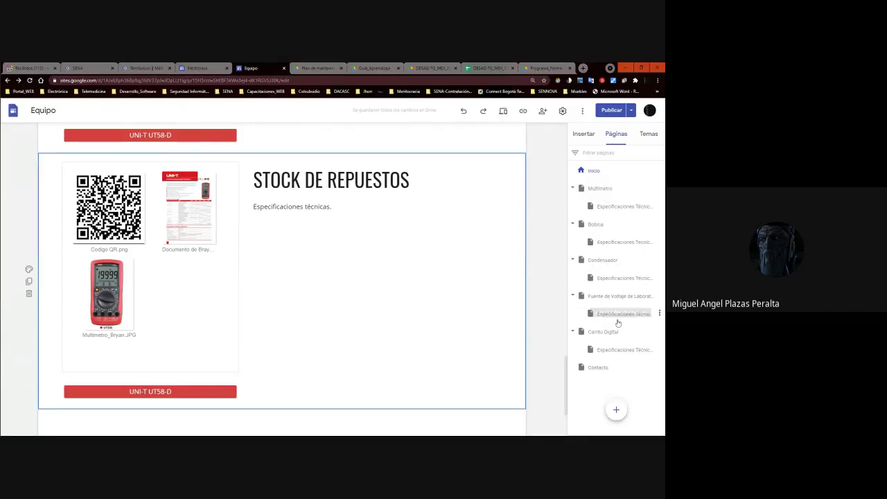
pyautogui.click(609, 332)
pyautogui.click(610, 333)
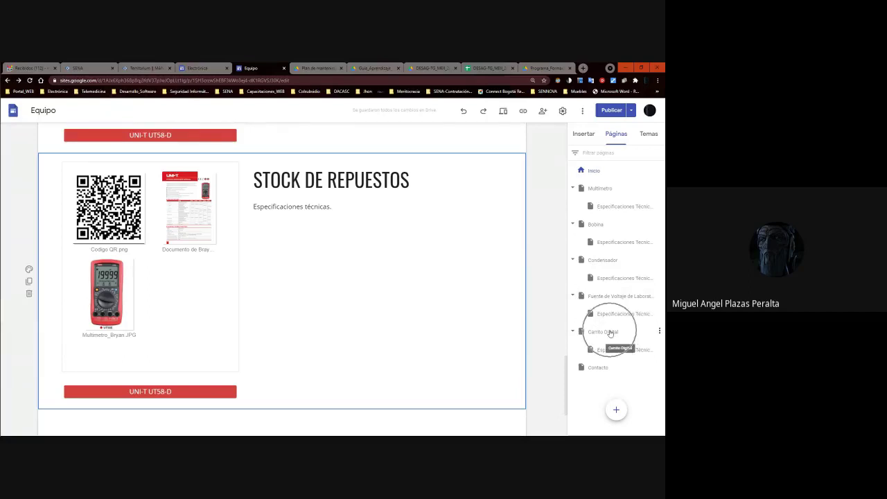
pyautogui.hotkey('alt', 'Tab')
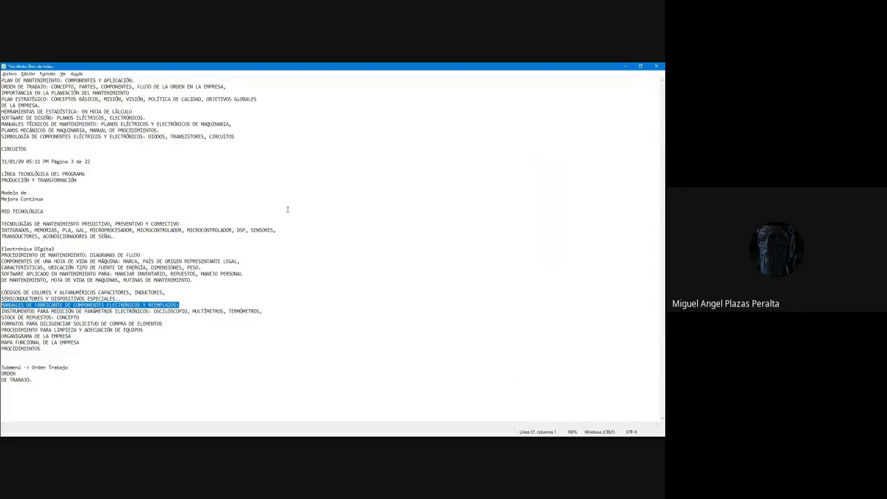
pyautogui.hotkey('alt', 'Tab')
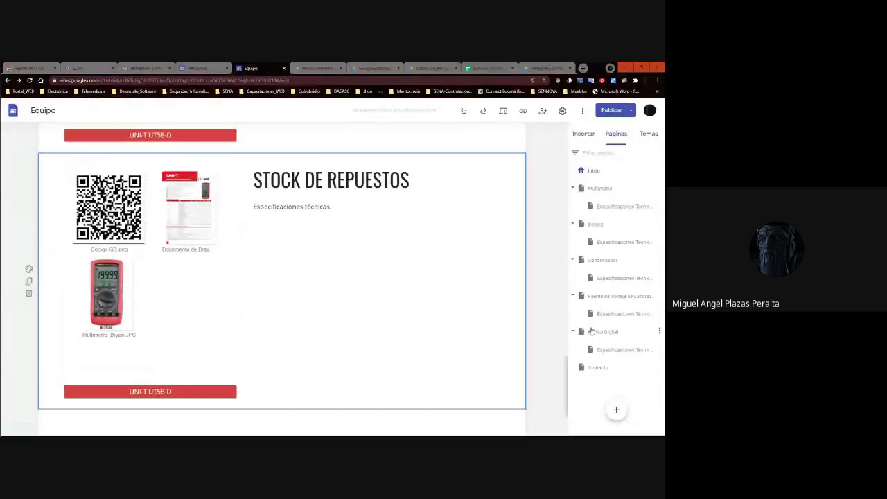
pyautogui.hotkey('alt', 'Tab')
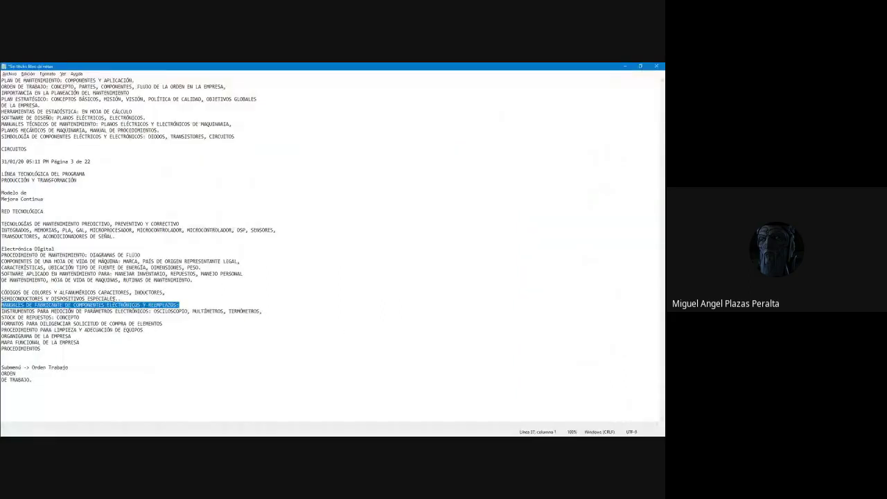
pyautogui.click(74, 284)
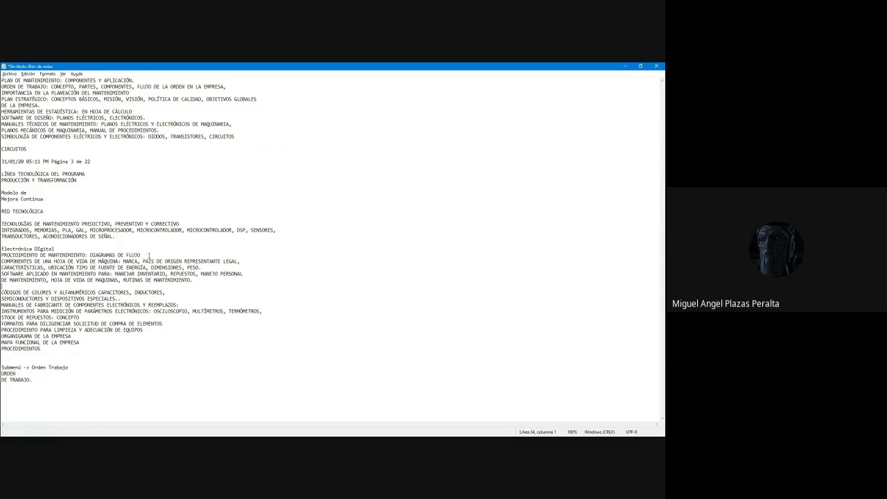
pyautogui.hotkey('alt', 'Tab')
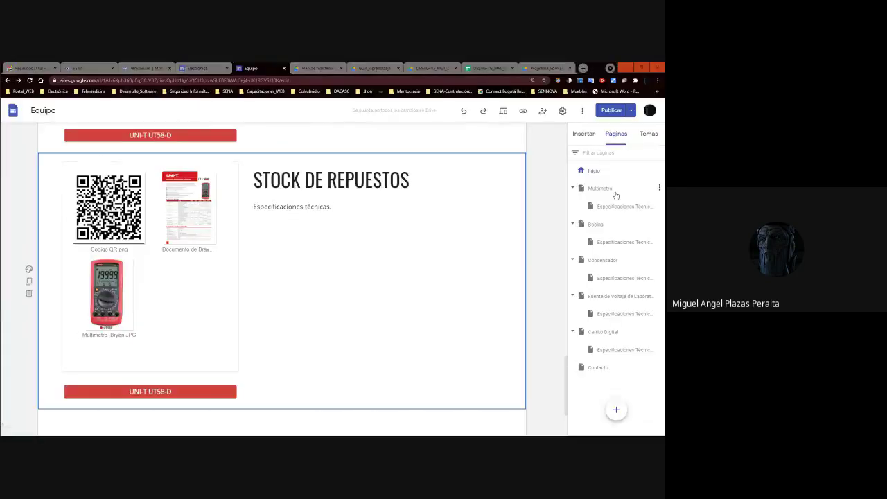
pyautogui.click(592, 192)
pyautogui.click(604, 189)
pyautogui.hotkey('alt', 'Tab')
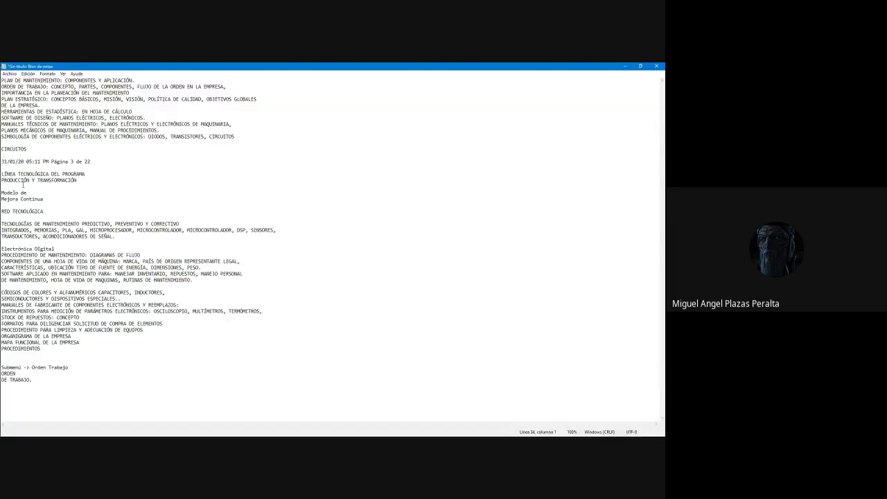
pyautogui.moveTo(46, 210); pyautogui.dragTo(21, 205)
pyautogui.hotkey('alt', 'Tab')
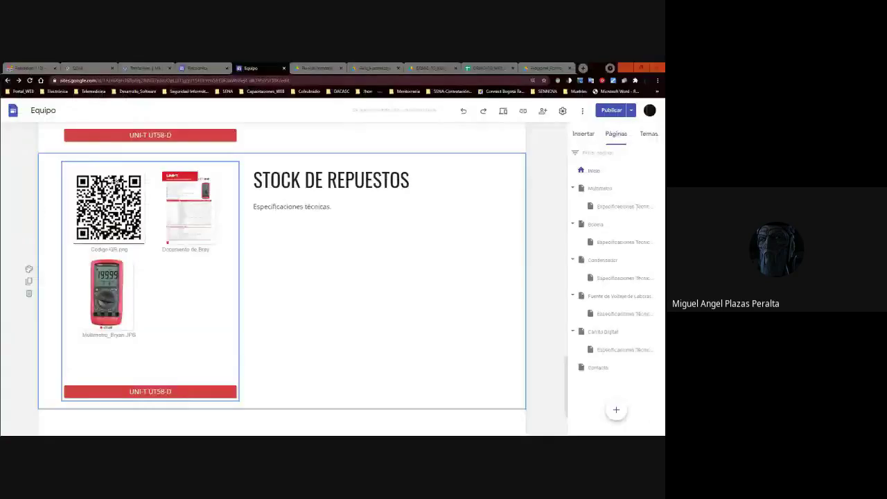
pyautogui.hotkey('alt', 'Tab')
pyautogui.hotkey('alt', 'Tab')
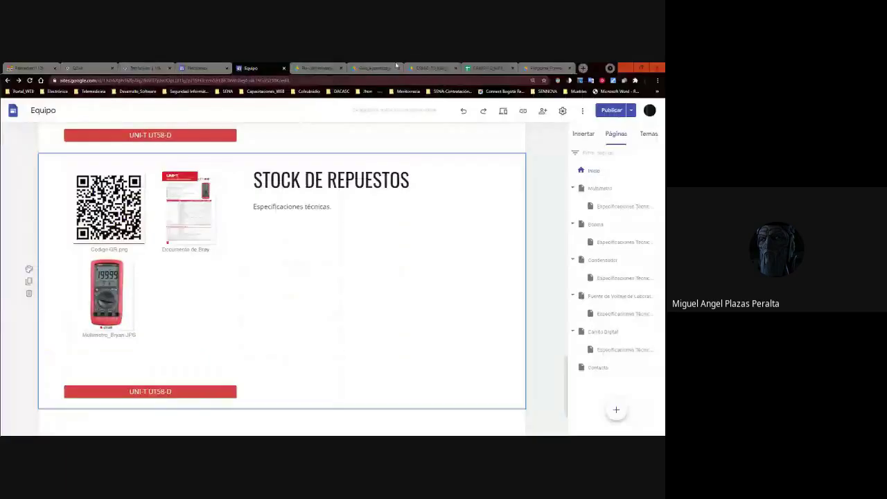
pyautogui.click(488, 68)
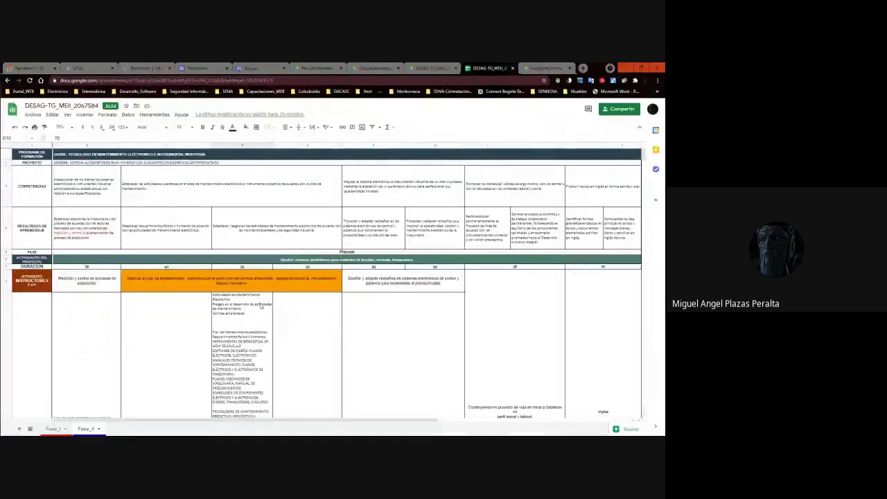
pyautogui.scroll(-3, 260, 305)
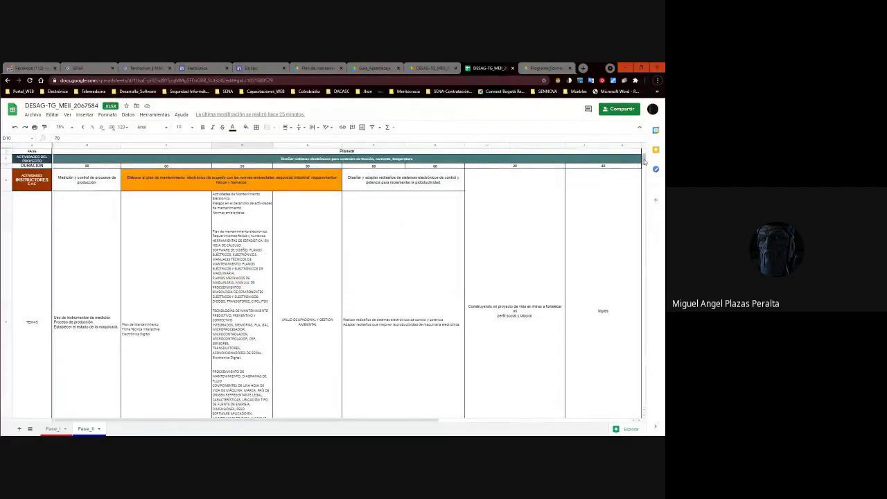
pyautogui.scroll(-1, 644, 163)
pyautogui.scroll(1, 644, 163)
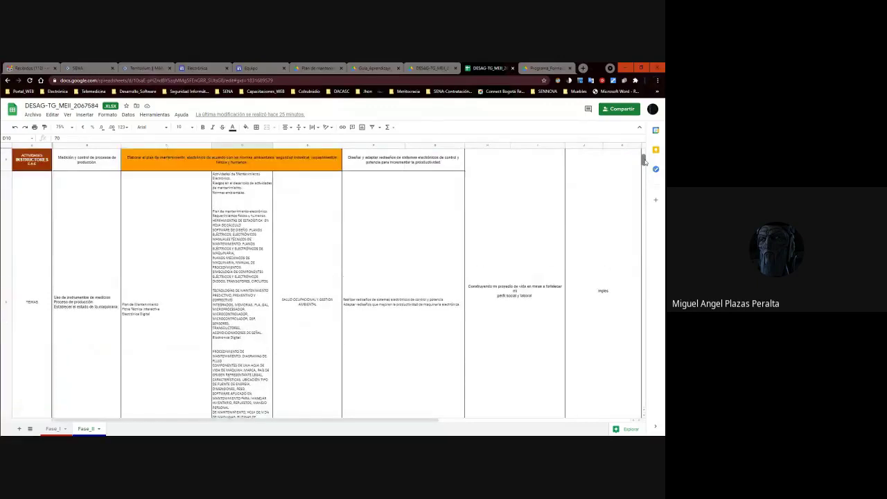
pyautogui.scroll(2, 644, 161)
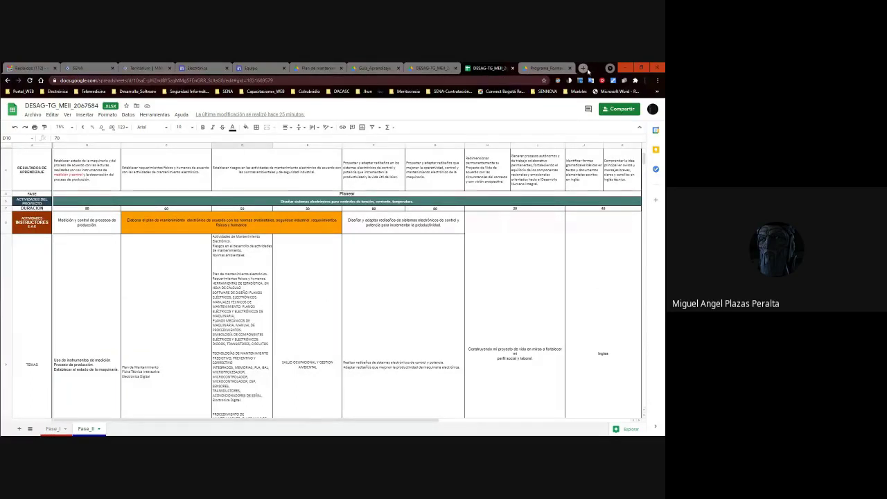
pyautogui.click(583, 68)
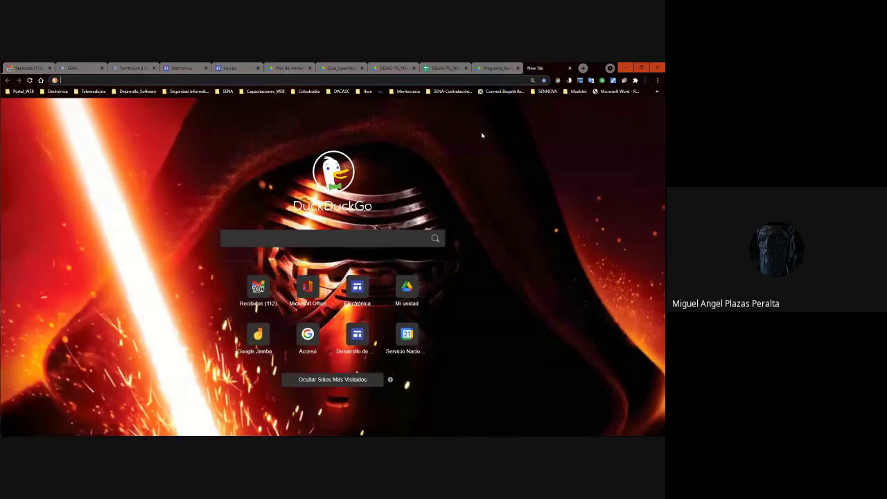
pyautogui.click(569, 69)
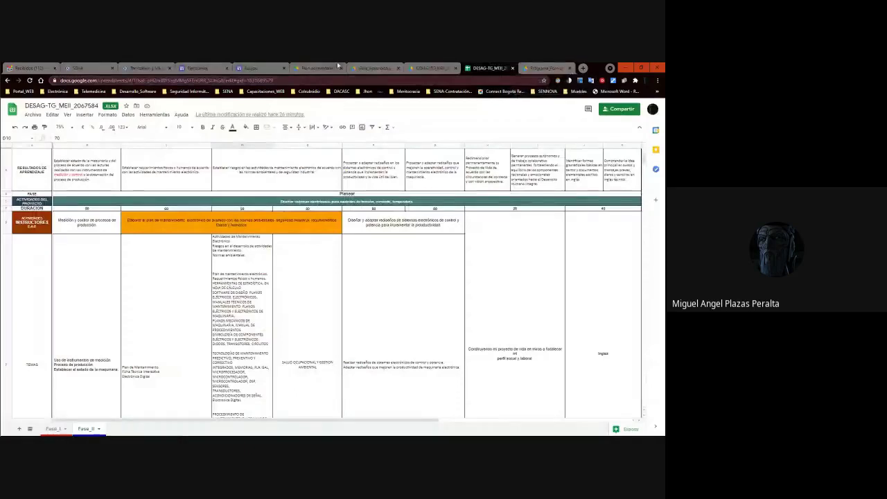
pyautogui.hotkey('alt', 'Tab')
pyautogui.hotkey('alt', 'Tab')
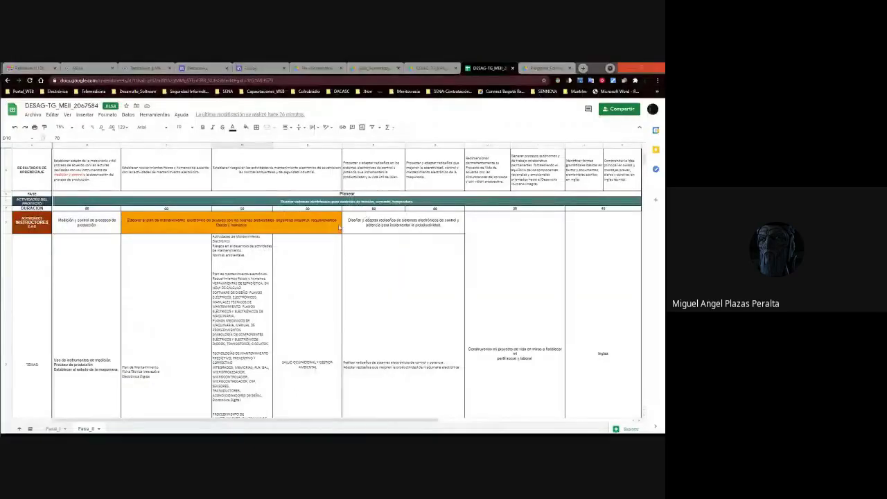
pyautogui.click(251, 68)
pyautogui.scroll(5, 282, 207)
# Duplicate the STOCK DE REPUESTOS section and retitle the copy NOSOTROS Y EL MEDIO AMBIENTE.
pyautogui.scroll(-10, 286, 208)
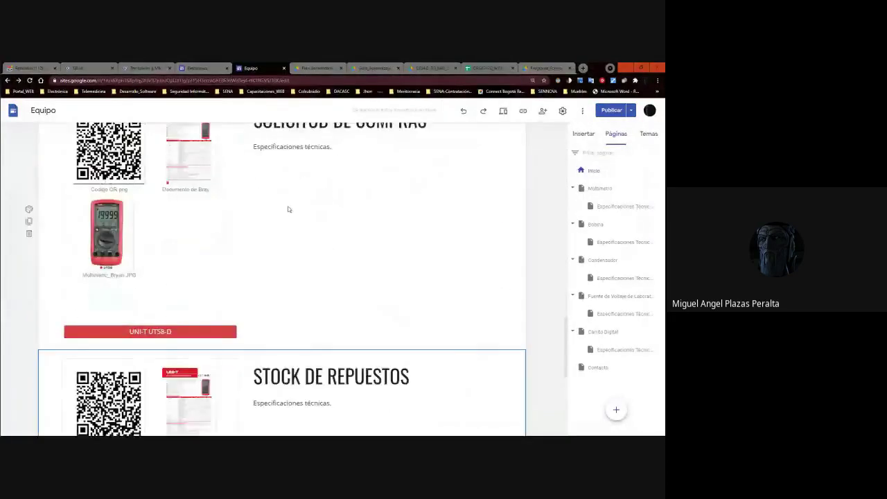
pyautogui.click(30, 177)
pyautogui.scroll(-2, 289, 287)
pyautogui.click(300, 179)
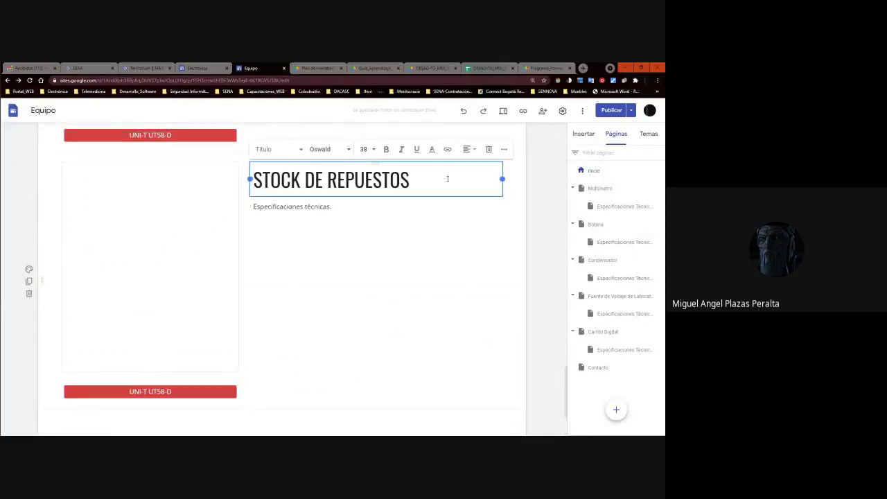
pyautogui.tripleClick(285, 182)
pyautogui.write('NOSOTROS ')
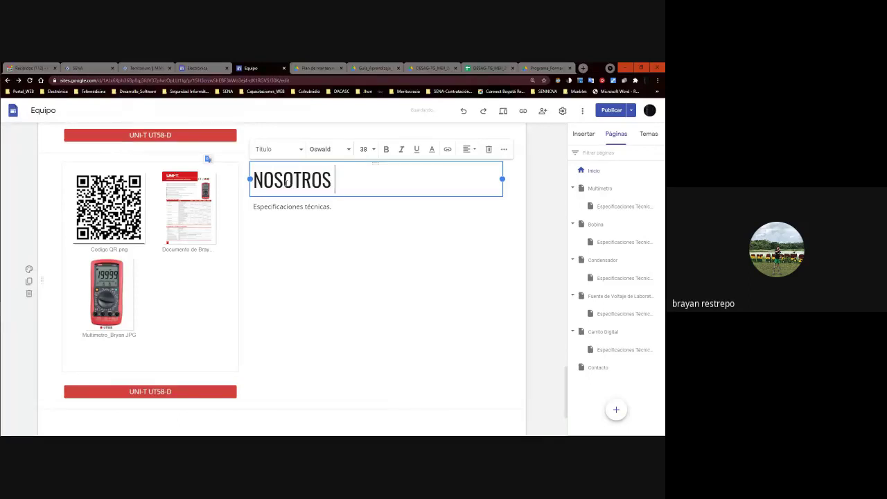
pyautogui.write('Y EL MEDIO AMBIENTE')
pyautogui.click(359, 267)
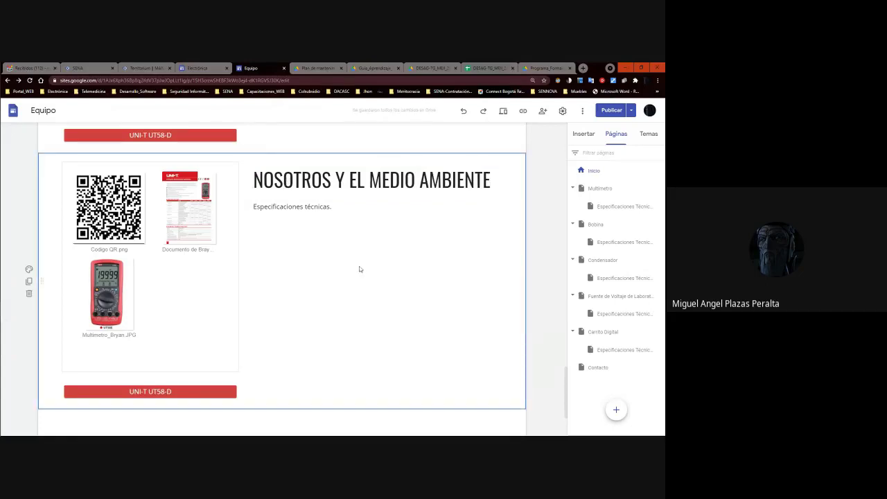
# Select the editor's web address and check the Plan de mantenimiento Drive folder before returning.
pyautogui.scroll(10, 346, 208)
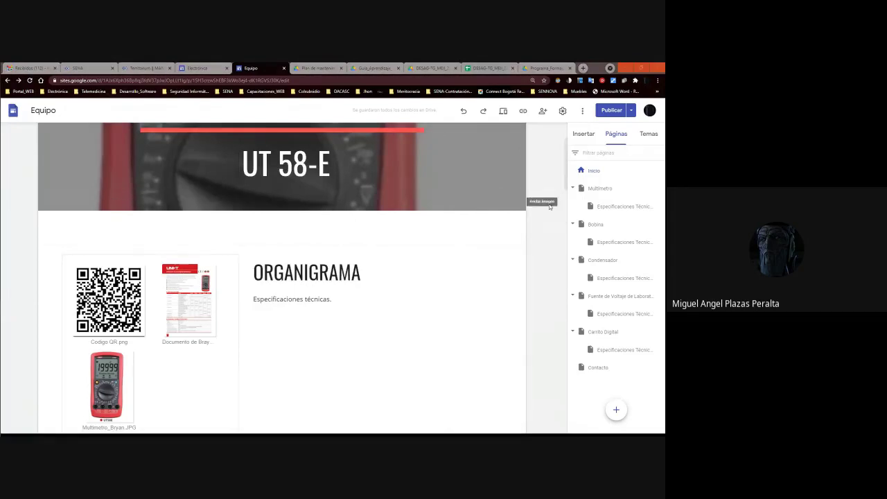
pyautogui.scroll(3, 460, 220)
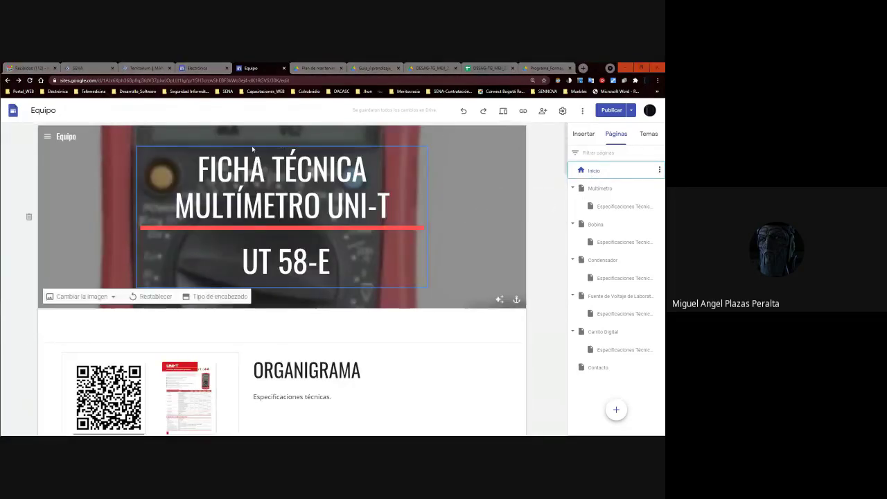
pyautogui.click(300, 82)
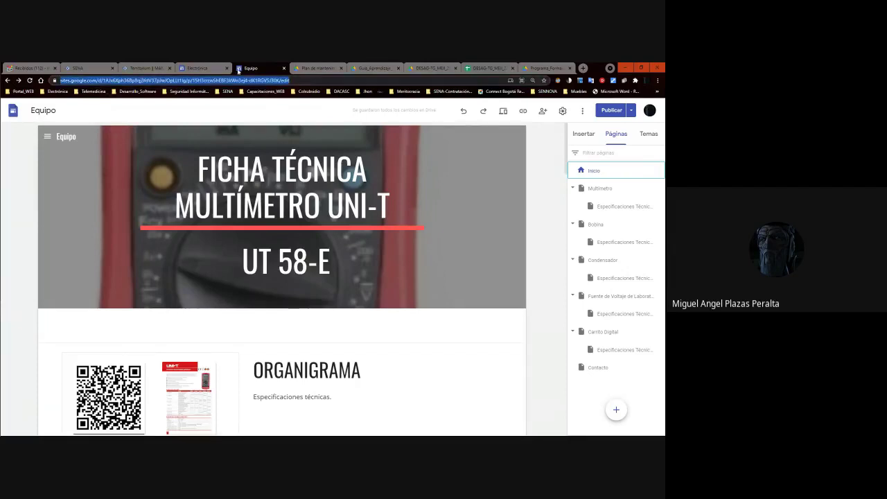
pyautogui.hotkey('ctrl', 'Tab')
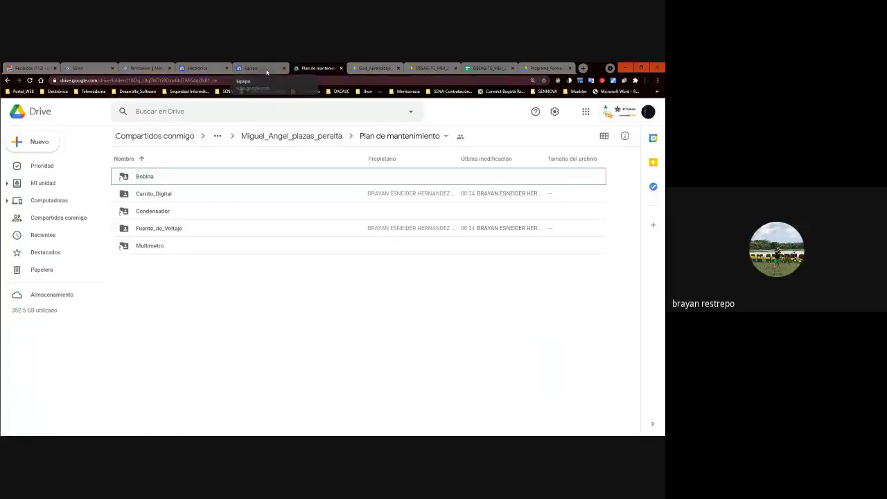
pyautogui.click(267, 72)
pyautogui.scroll(-15, 526, 183)
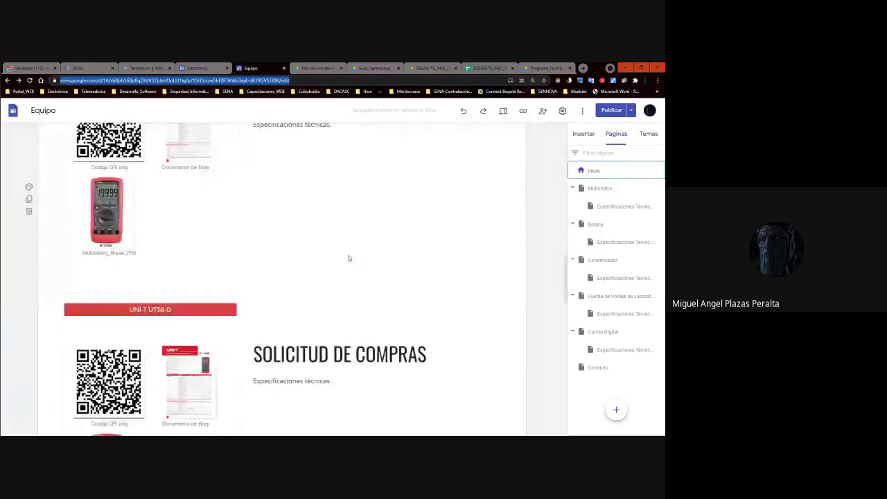
pyautogui.click(491, 66)
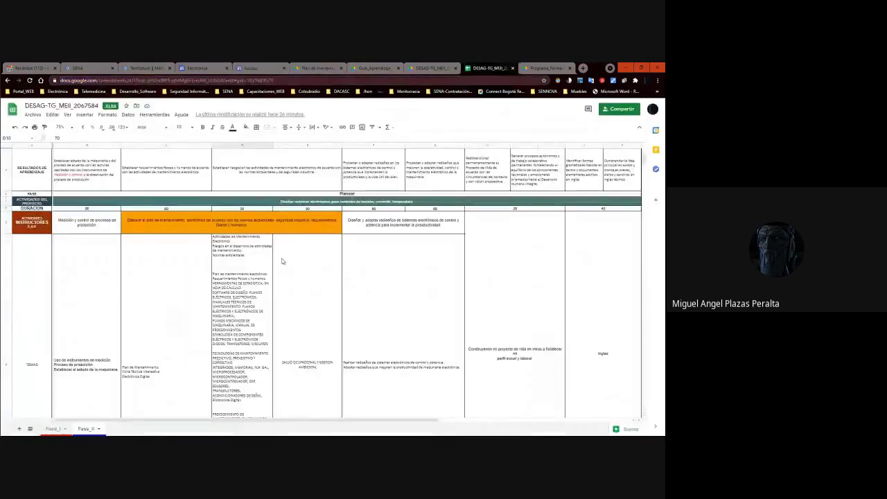
pyautogui.scroll(-3, 244, 314)
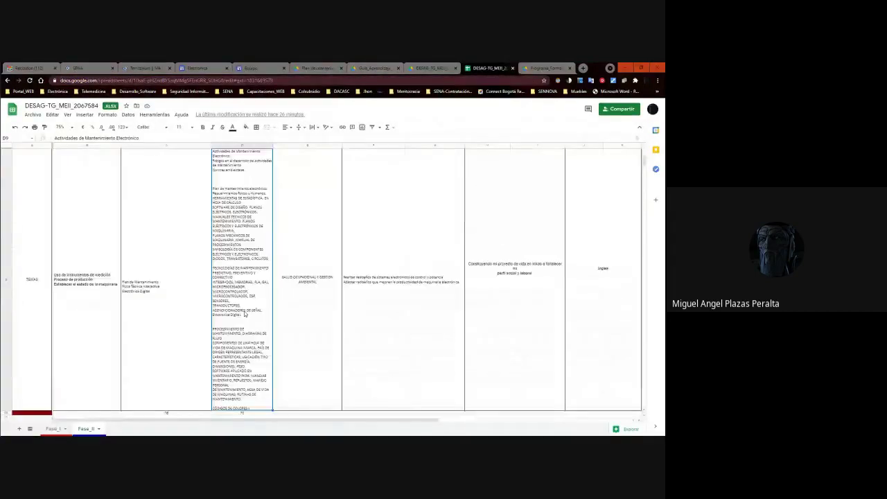
pyautogui.click(239, 166)
pyautogui.click(239, 166)
pyautogui.click(236, 173)
pyautogui.click(236, 173)
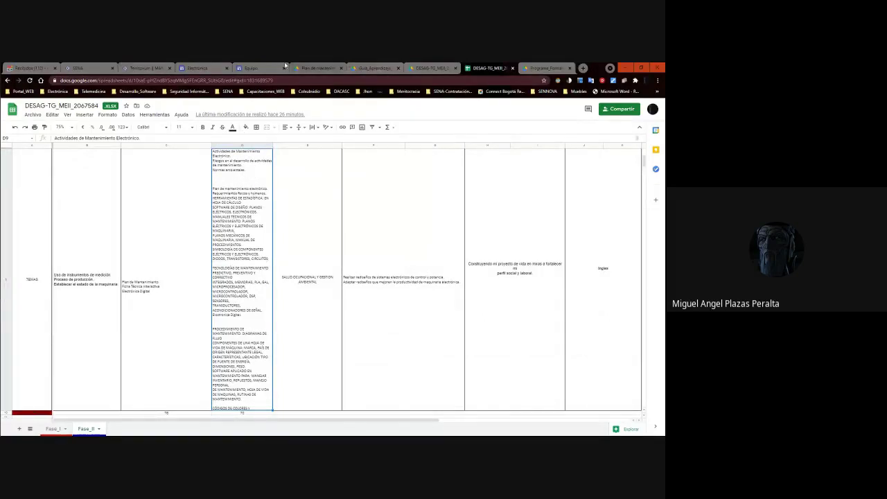
pyautogui.click(260, 68)
pyautogui.doubleClick(352, 281)
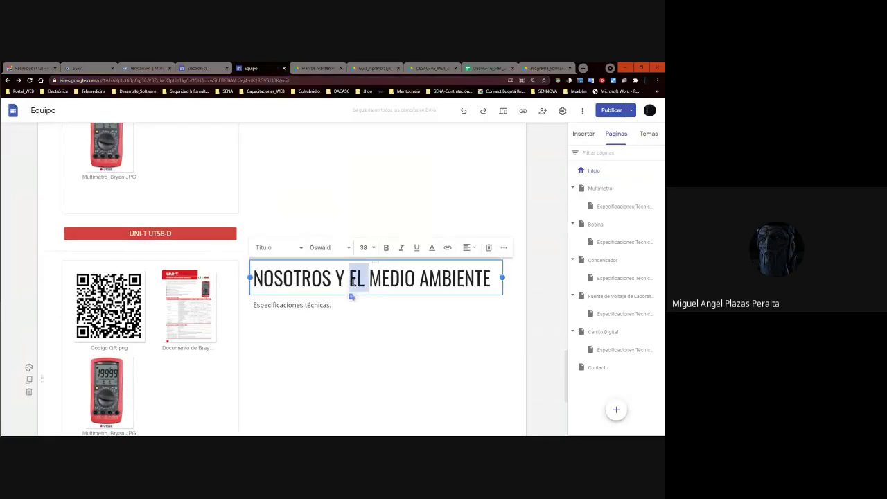
pyautogui.moveTo(352, 281); pyautogui.dragTo(419, 281)
pyautogui.click(451, 278)
pyautogui.moveTo(490, 277); pyautogui.dragTo(255, 257)
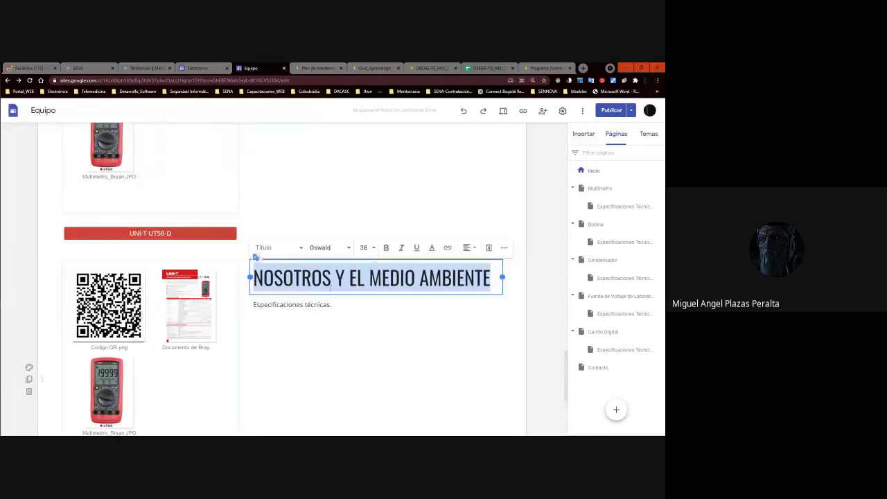
pyautogui.click(393, 290)
pyautogui.moveTo(490, 280); pyautogui.dragTo(244, 296)
pyautogui.scroll(-5, 152, 297)
pyautogui.click(152, 298)
pyautogui.click(158, 268)
pyautogui.click(158, 269)
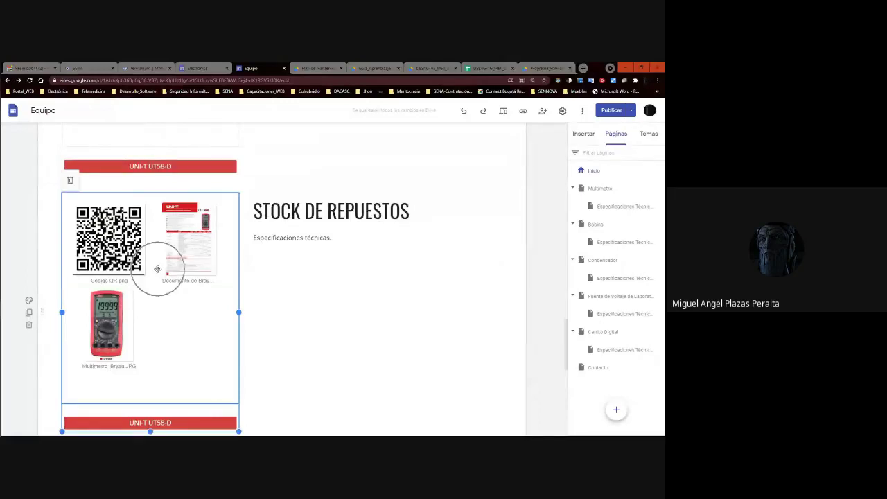
pyautogui.click(160, 270)
pyautogui.click(162, 269)
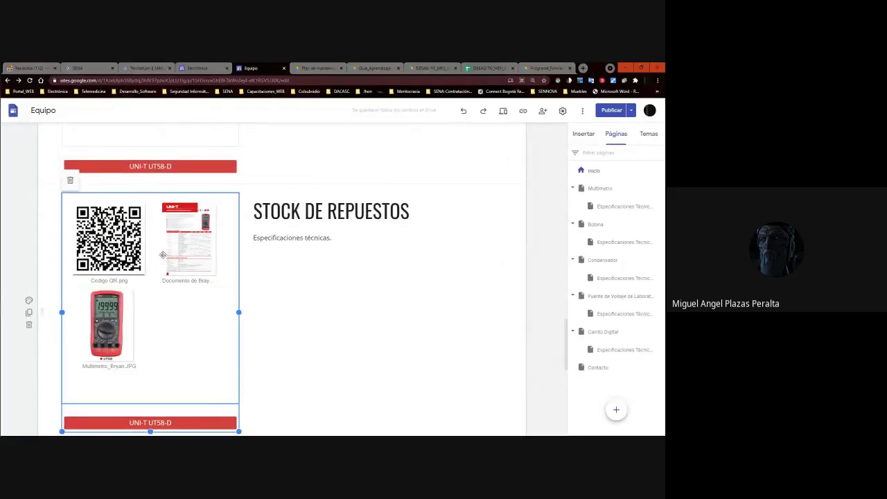
pyautogui.scroll(6, 273, 237)
pyautogui.scroll(-3, 311, 218)
pyautogui.scroll(3, 312, 214)
pyautogui.scroll(5, 311, 213)
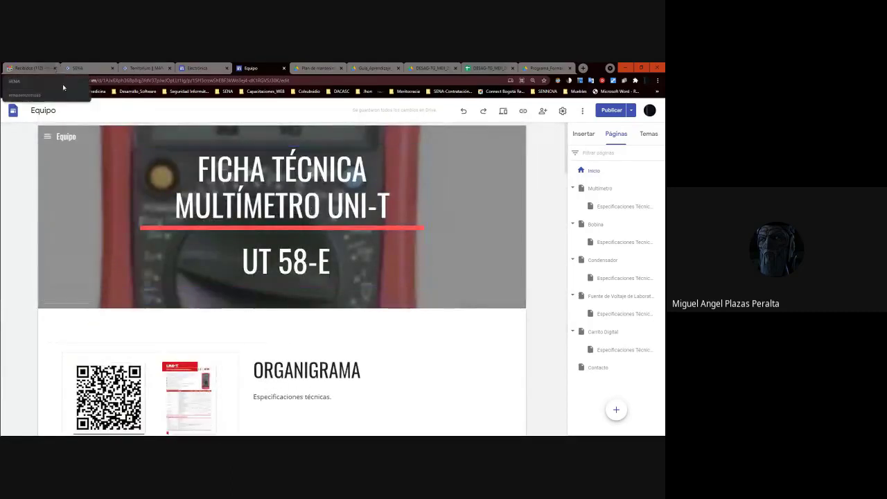
pyautogui.click(425, 68)
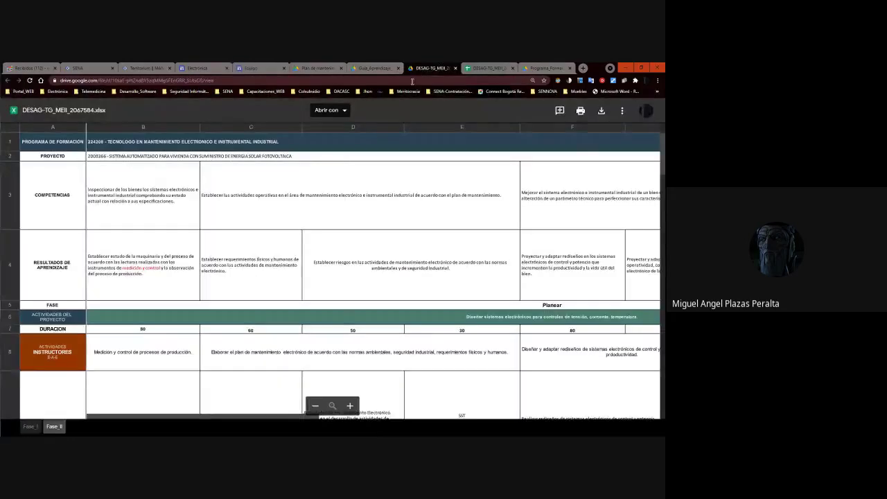
pyautogui.click(489, 68)
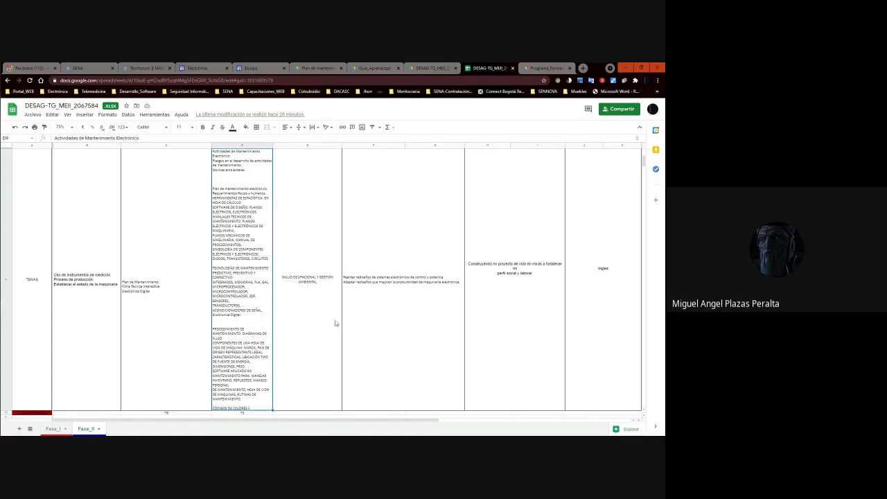
pyautogui.click(433, 68)
pyautogui.click(317, 68)
# Republish the Equipo site, confirming on the Revisar cambios y publicar page.
pyautogui.click(272, 68)
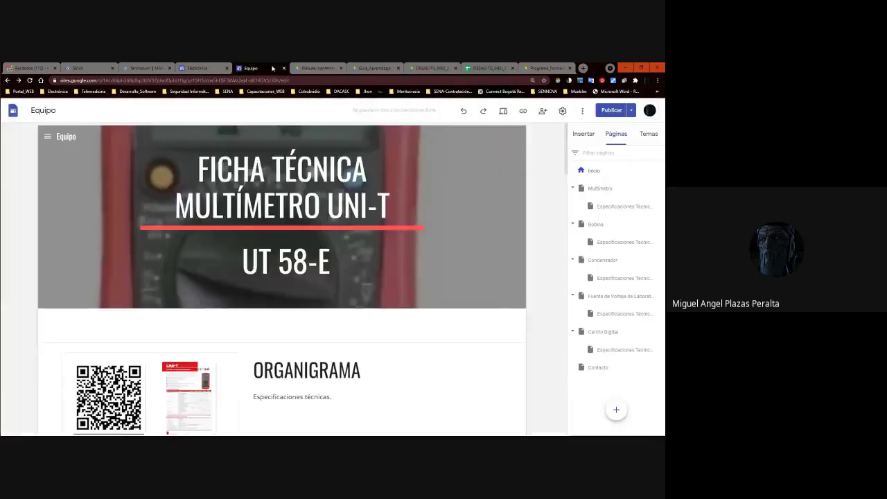
pyautogui.click(374, 226)
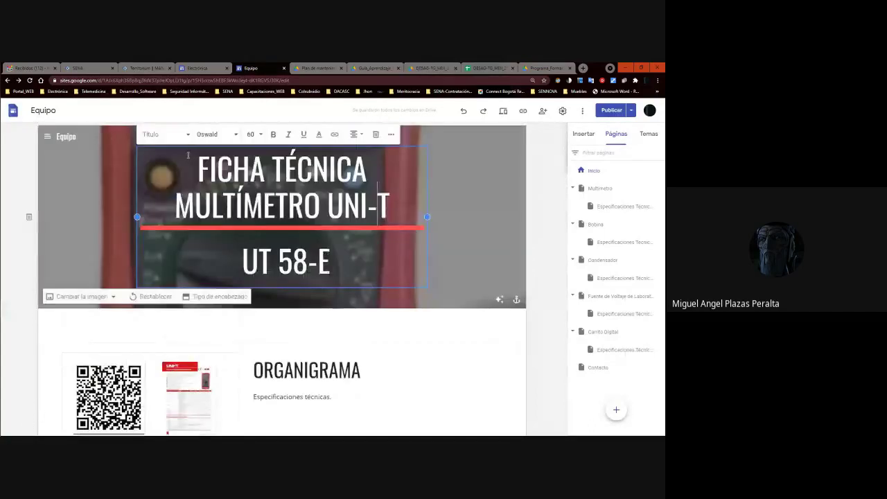
pyautogui.click(608, 110)
pyautogui.click(643, 110)
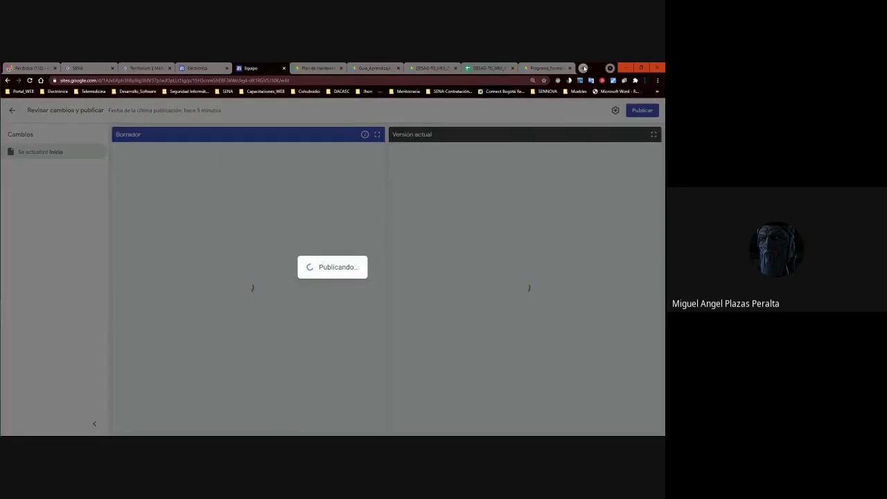
pyautogui.click(583, 68)
# Search DuckDuckGo for 'macdonals', open the McDonald's website, then switch to the Electrónica site tab.
pyautogui.write('macdonals')
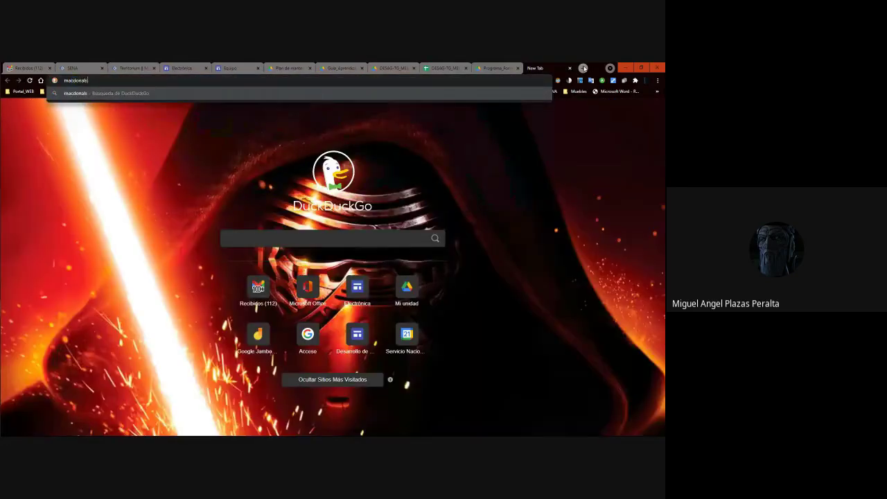
pyautogui.press('Return')
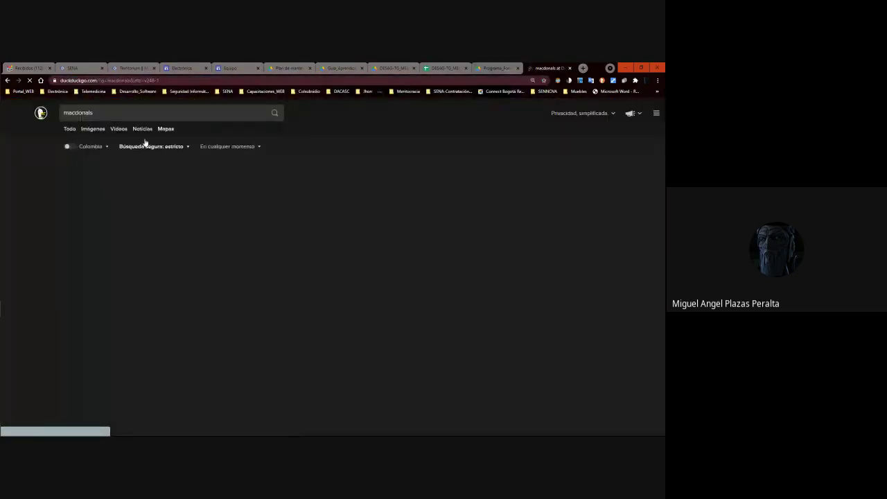
pyautogui.click(102, 198)
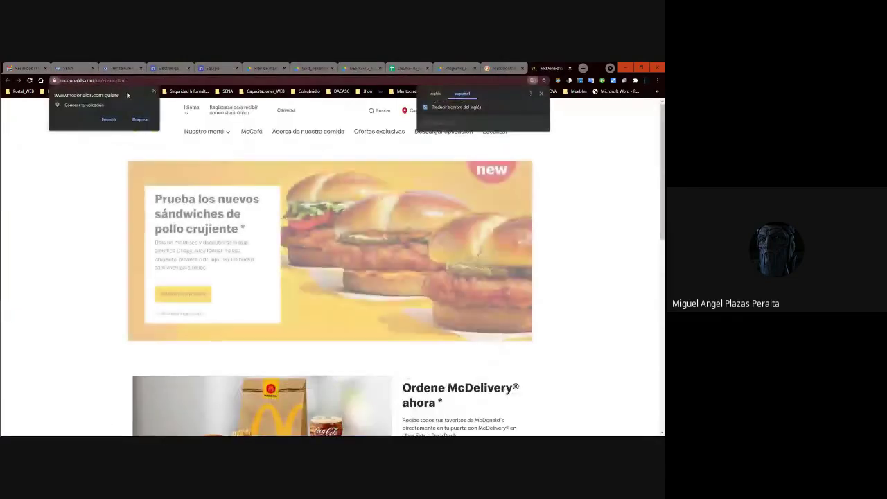
pyautogui.click(116, 109)
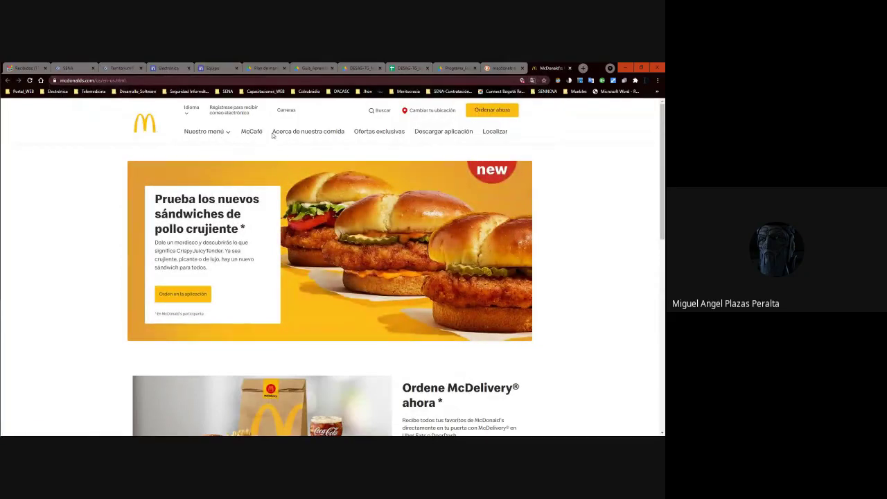
pyautogui.click(205, 136)
pyautogui.click(173, 67)
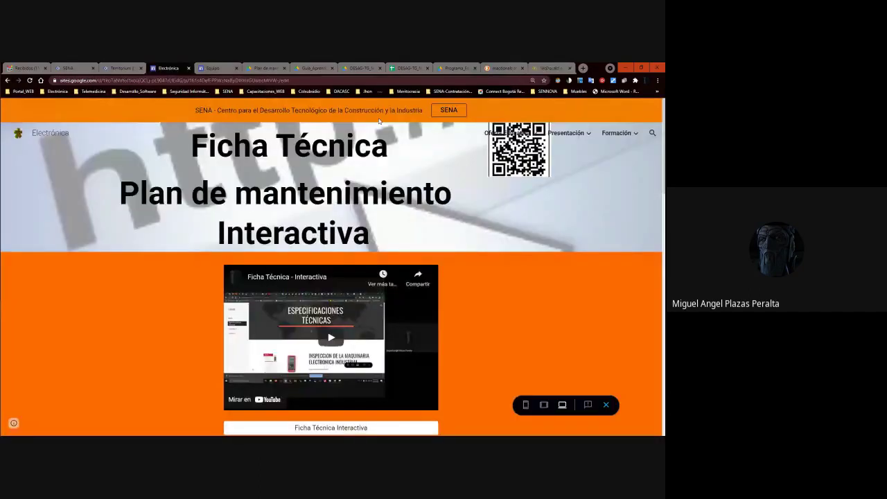
# Confirm the Equipo site has no unpublished changes, then open its visitor preview.
pyautogui.moveTo(625, 140)
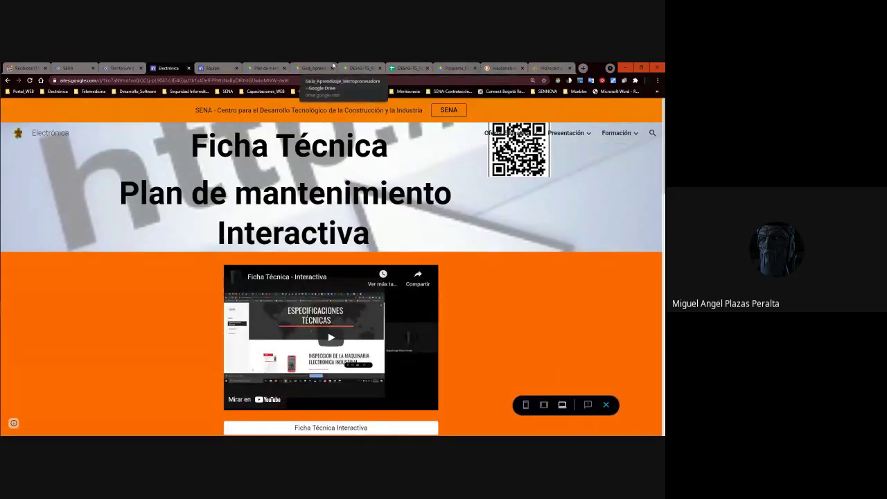
pyautogui.click(213, 68)
pyautogui.scroll(-2, 341, 160)
pyautogui.scroll(2, 277, 208)
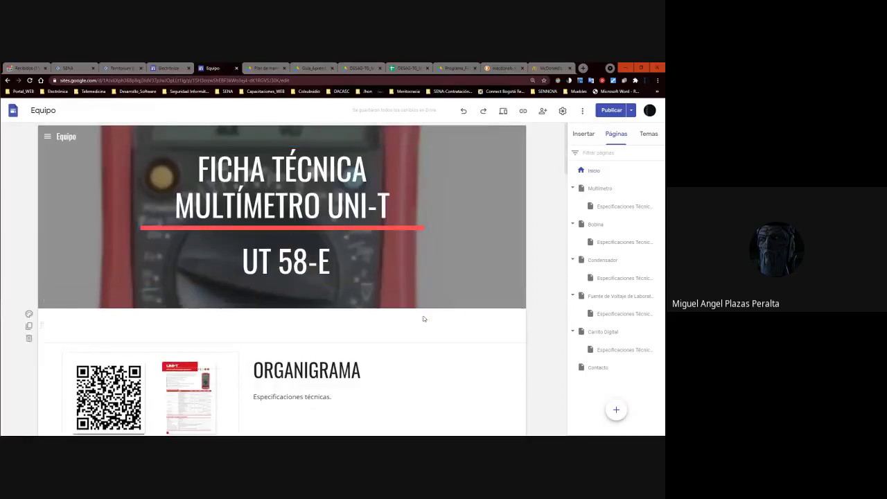
pyautogui.scroll(-10, 368, 298)
pyautogui.scroll(-2, 317, 356)
pyautogui.scroll(12, 368, 270)
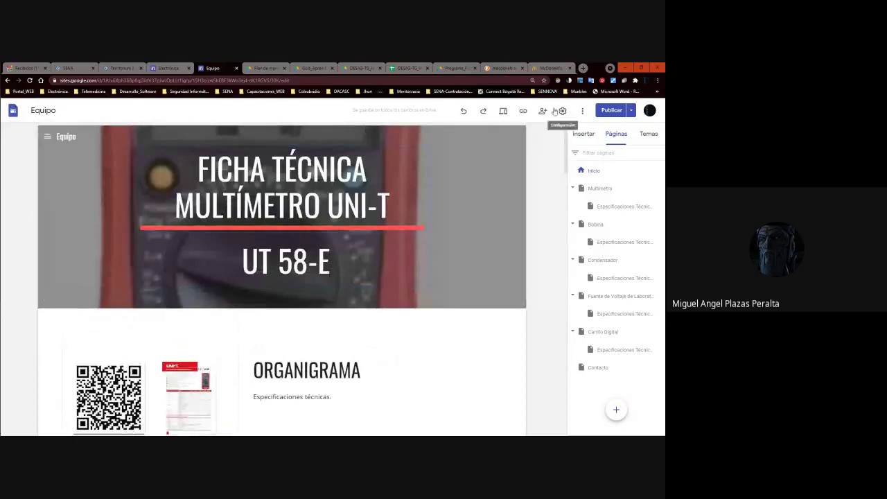
pyautogui.click(611, 111)
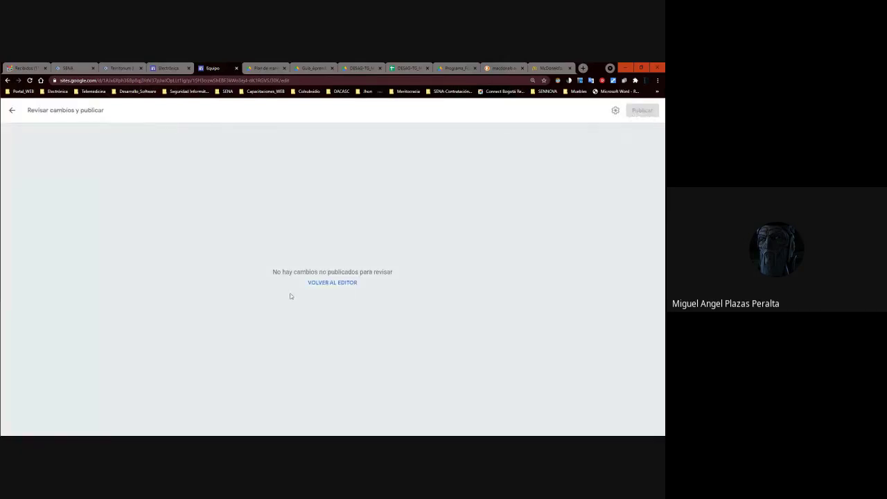
pyautogui.click(313, 283)
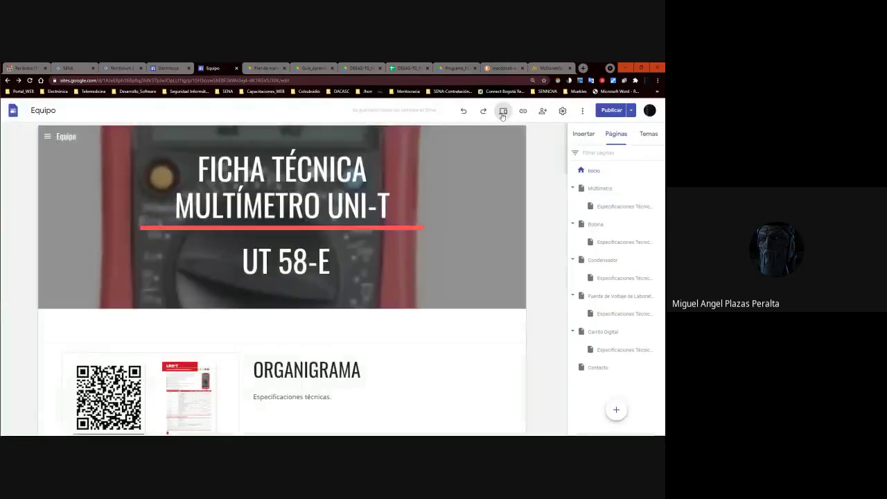
pyautogui.click(503, 111)
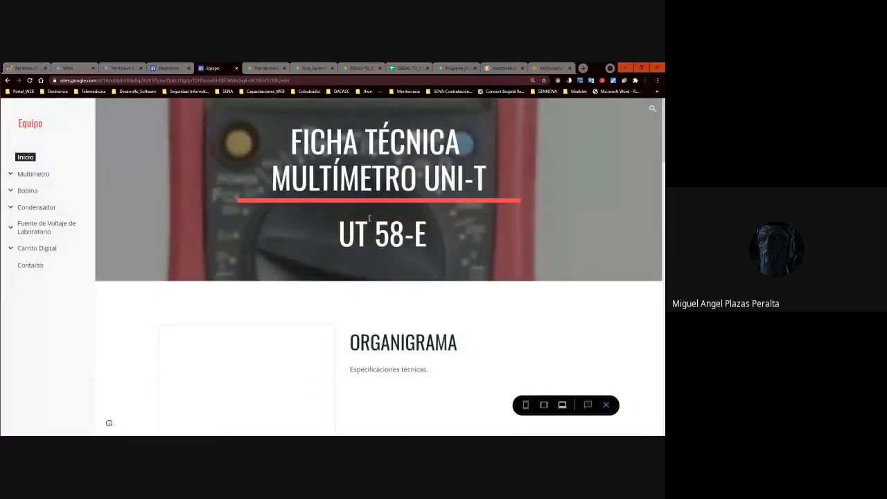
# Scroll through the Equipo site preview to review the page.
pyautogui.scroll(-3, 339, 277)
pyautogui.scroll(3, 386, 182)
pyautogui.scroll(-5, 387, 182)
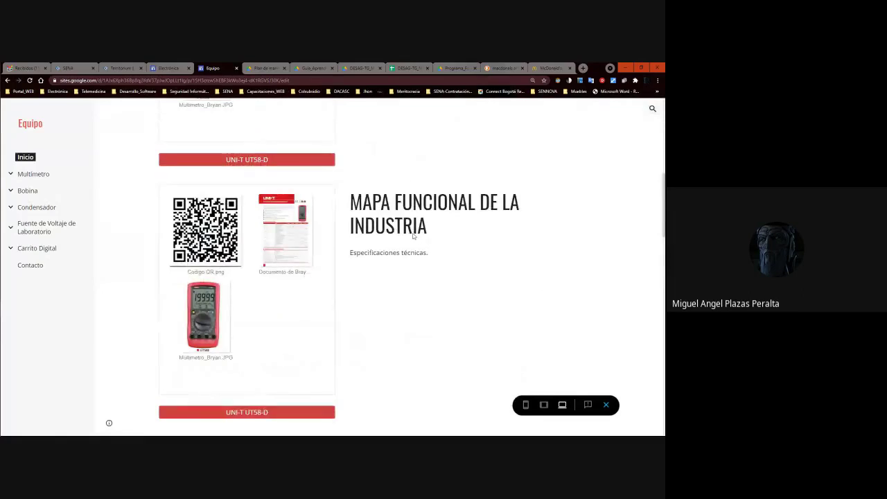
pyautogui.scroll(-2, 445, 235)
pyautogui.scroll(2, 445, 235)
pyautogui.scroll(-5, 444, 234)
pyautogui.scroll(3, 408, 272)
pyautogui.scroll(4, 409, 272)
pyautogui.scroll(-2, 409, 275)
pyautogui.scroll(-2, 410, 276)
pyautogui.scroll(2, 410, 275)
pyautogui.scroll(1, 410, 275)
pyautogui.scroll(-3, 380, 267)
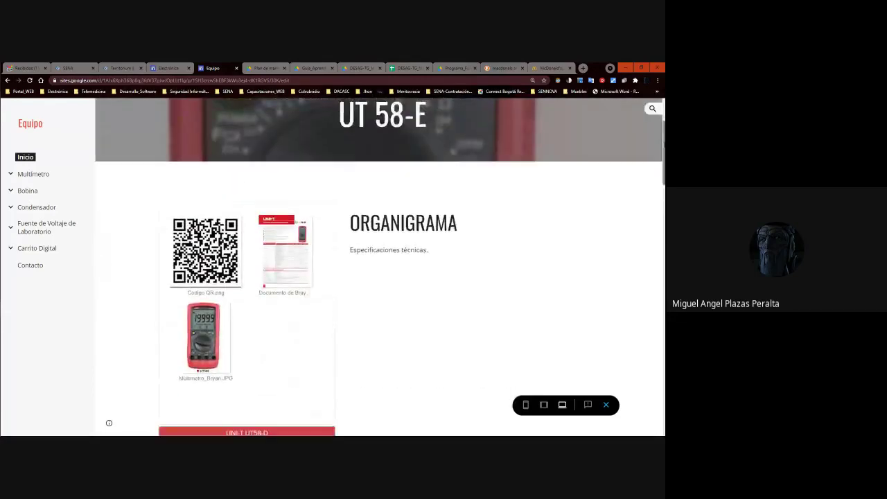
pyautogui.scroll(-5, 380, 266)
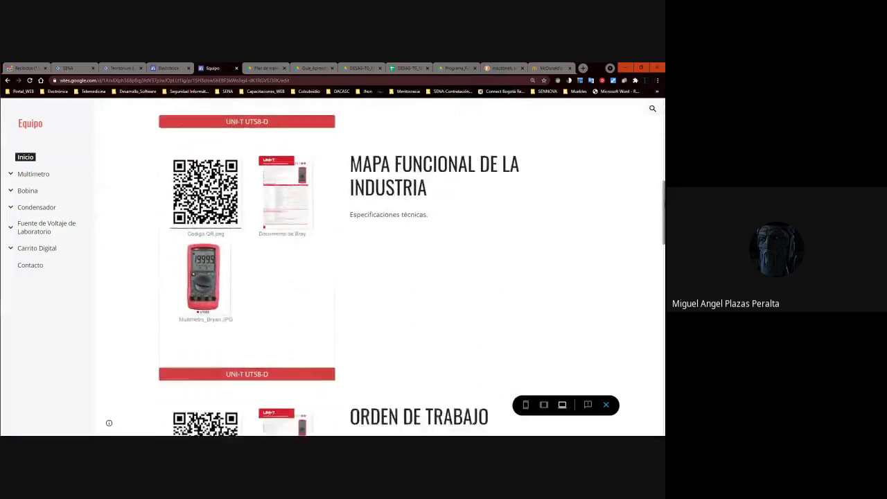
pyautogui.scroll(-5, 408, 266)
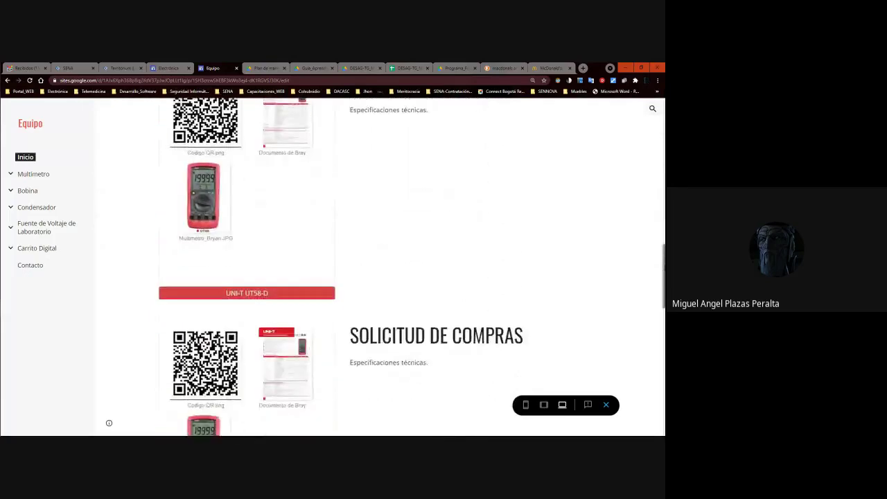
pyautogui.scroll(-5, 409, 267)
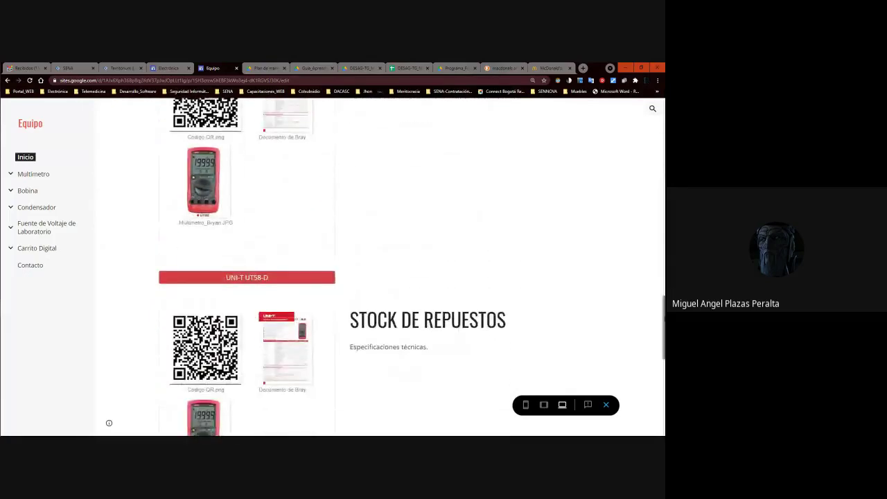
pyautogui.scroll(-2, 408, 267)
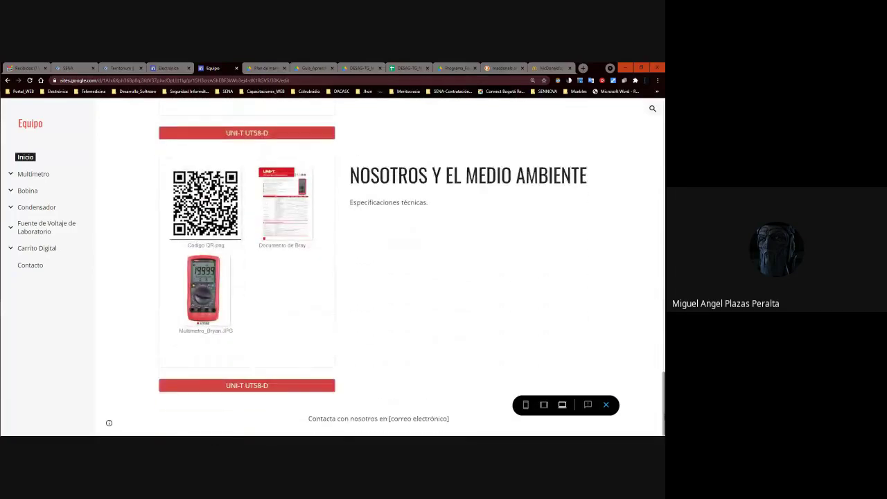
# Open the Contacto page in the preview, then exit preview back to the editor.
pyautogui.click(344, 414)
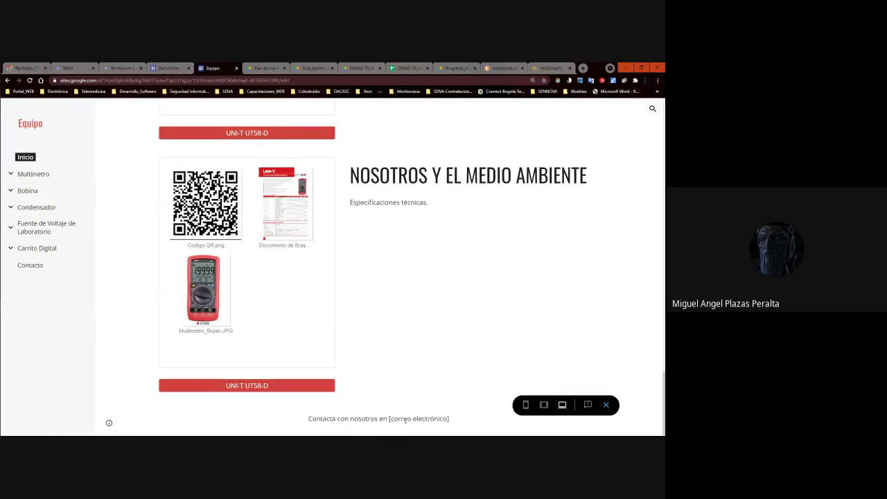
pyautogui.click(368, 418)
pyautogui.click(38, 270)
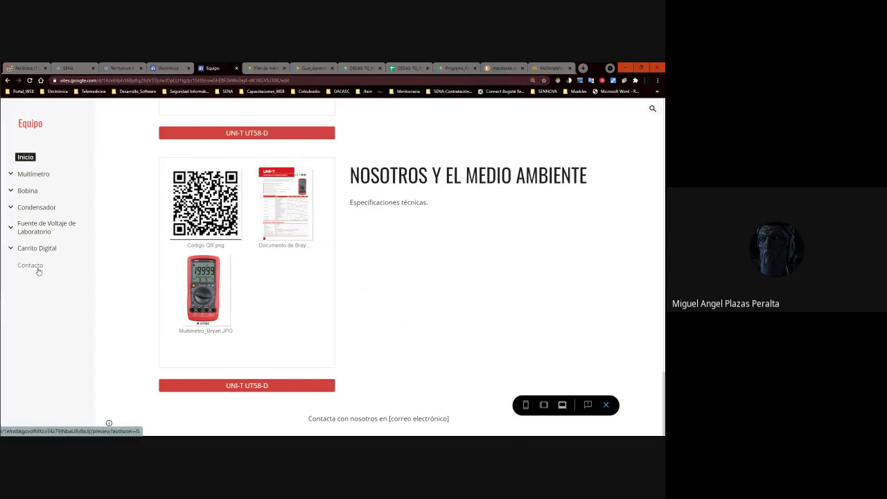
pyautogui.click(358, 411)
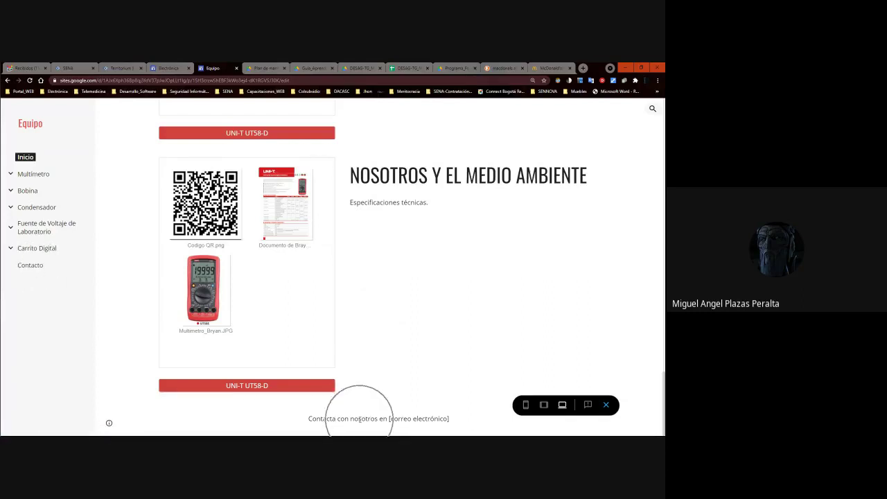
pyautogui.click(41, 273)
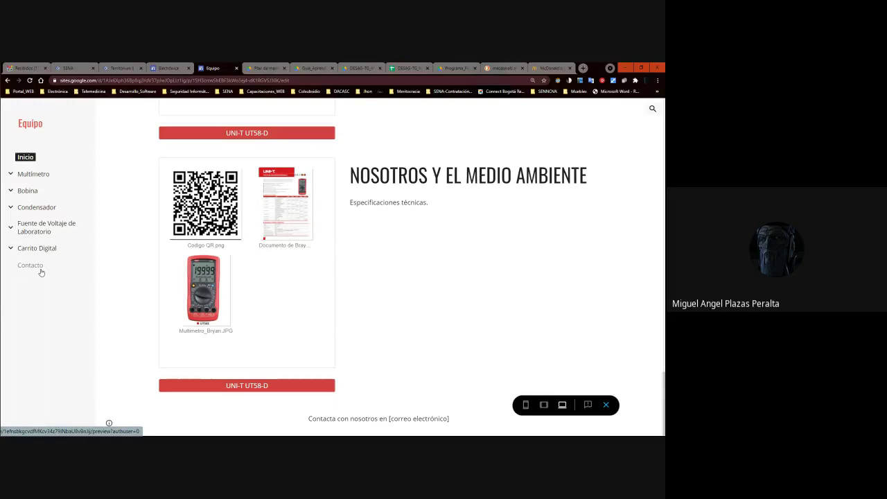
pyautogui.click(28, 269)
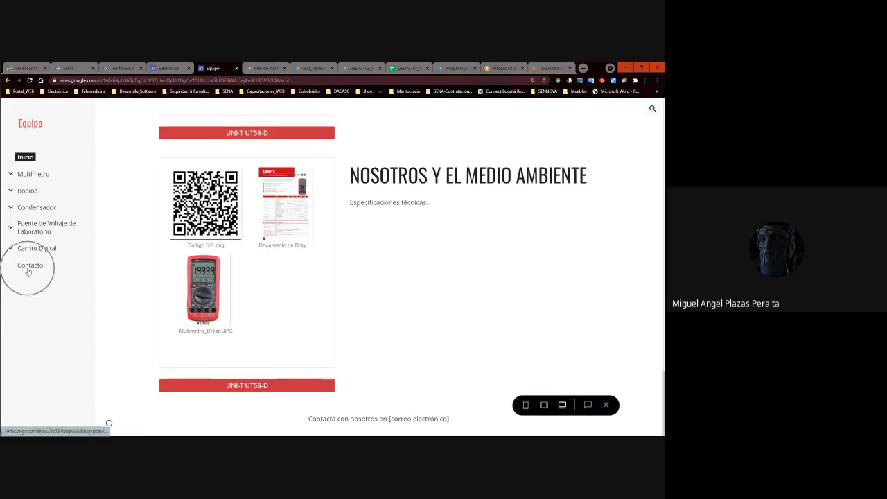
pyautogui.click(31, 270)
pyautogui.click(30, 270)
pyautogui.click(31, 270)
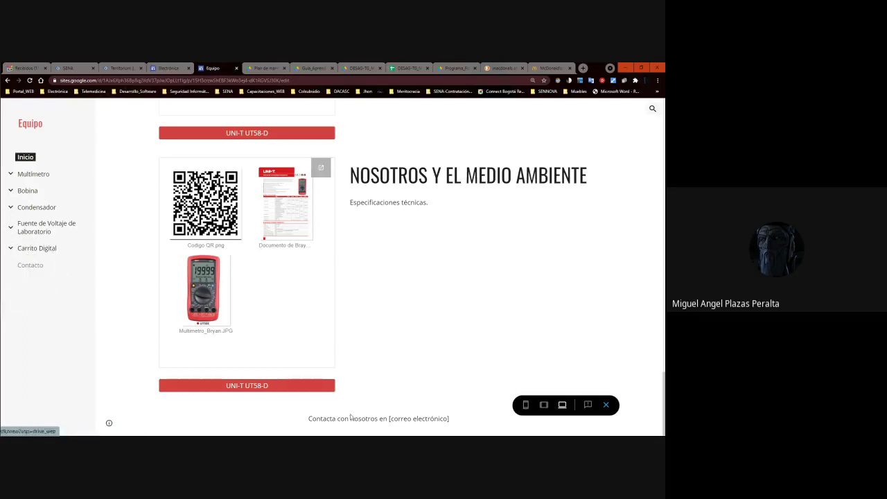
pyautogui.click(606, 405)
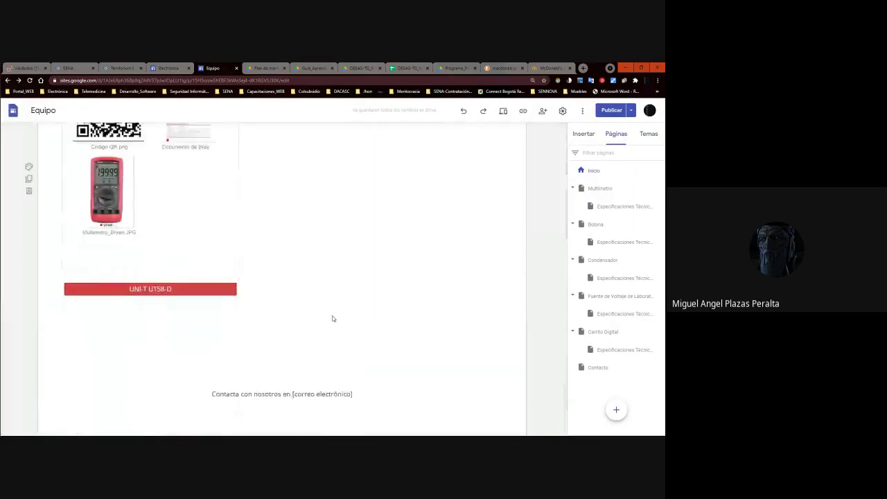
pyautogui.click(290, 393)
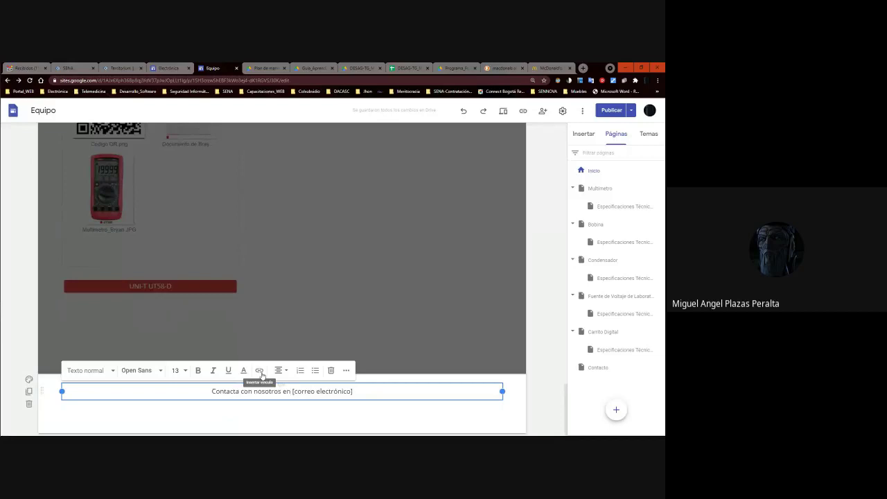
pyautogui.click(554, 261)
pyautogui.click(601, 373)
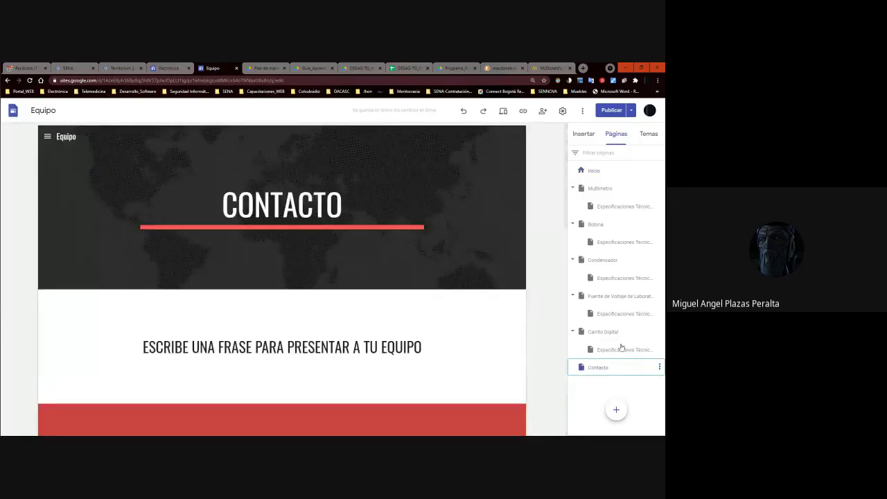
pyautogui.click(525, 114)
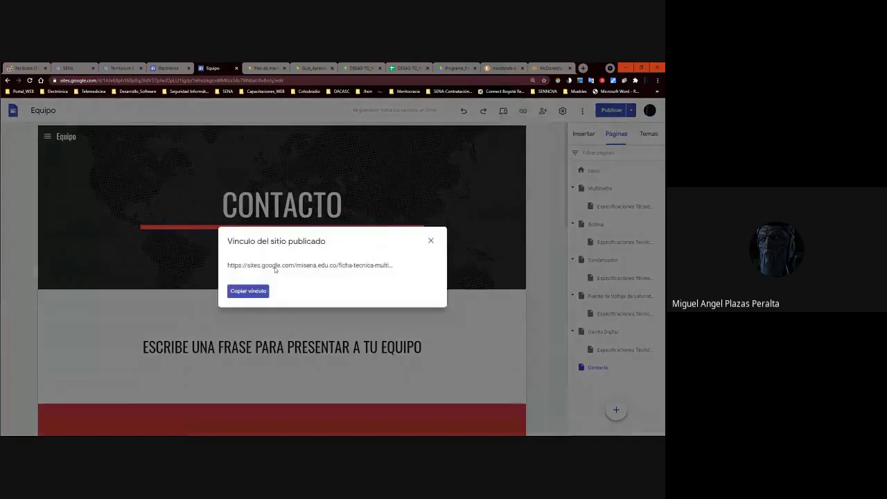
pyautogui.click(247, 275)
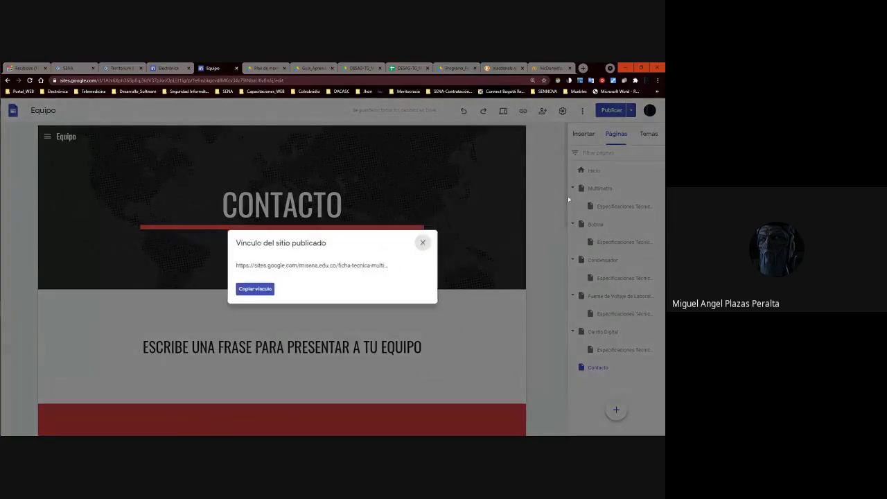
pyautogui.click(430, 241)
pyautogui.click(597, 170)
pyautogui.scroll(-10, 349, 296)
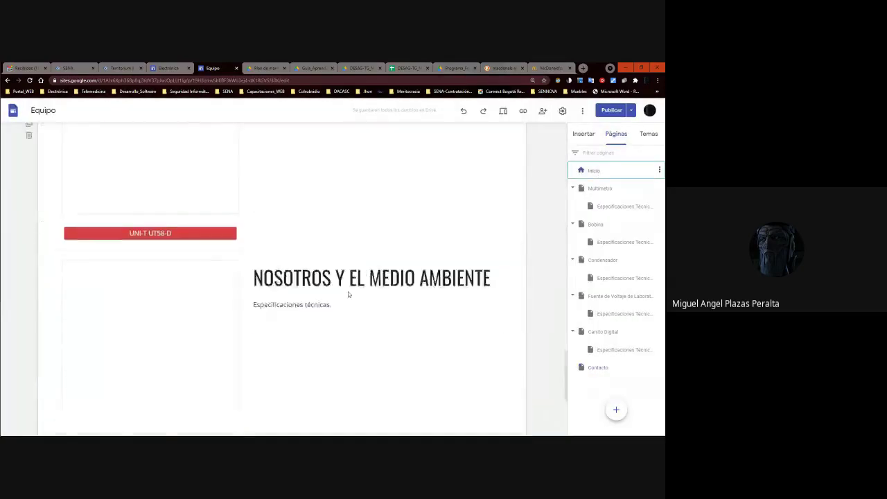
# Link the footer word 'nosotros' to the pasted site address.
pyautogui.doubleClick(280, 390)
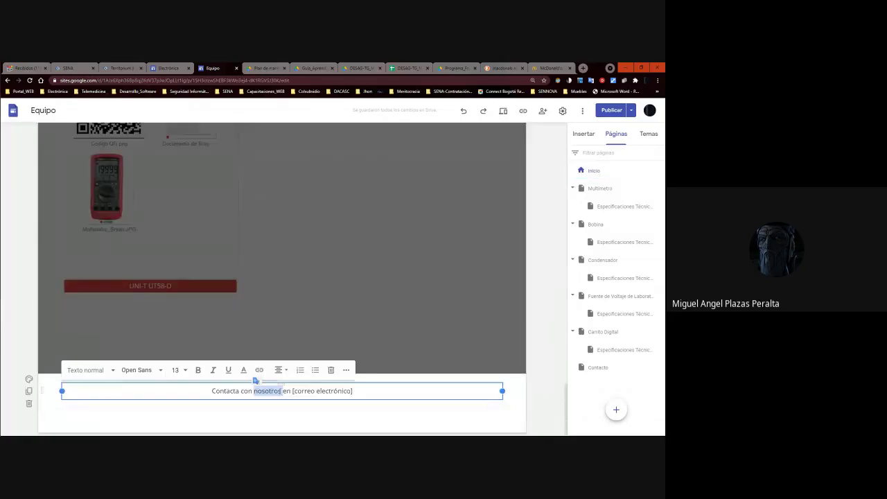
pyautogui.click(260, 371)
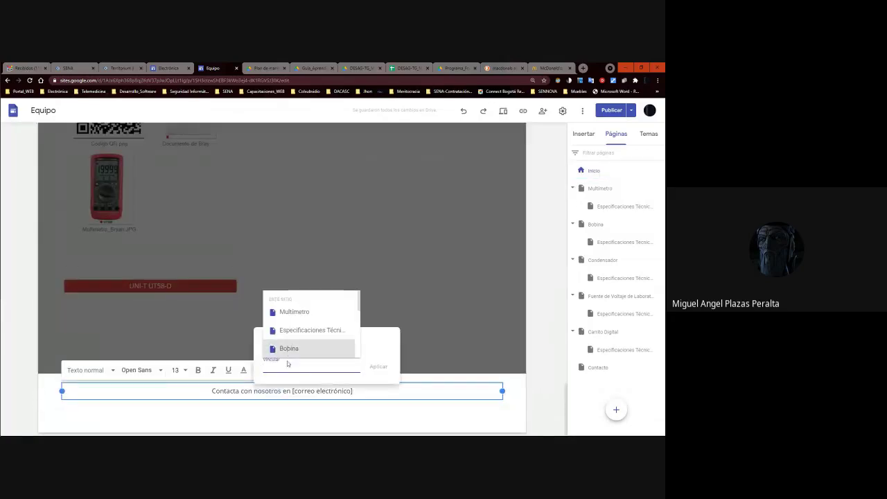
pyautogui.hotkey('ctrl', 'v')
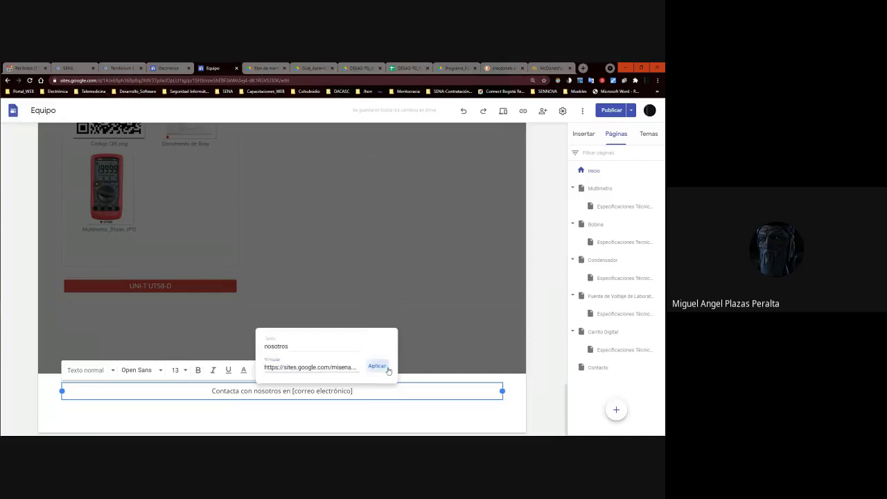
pyautogui.click(378, 367)
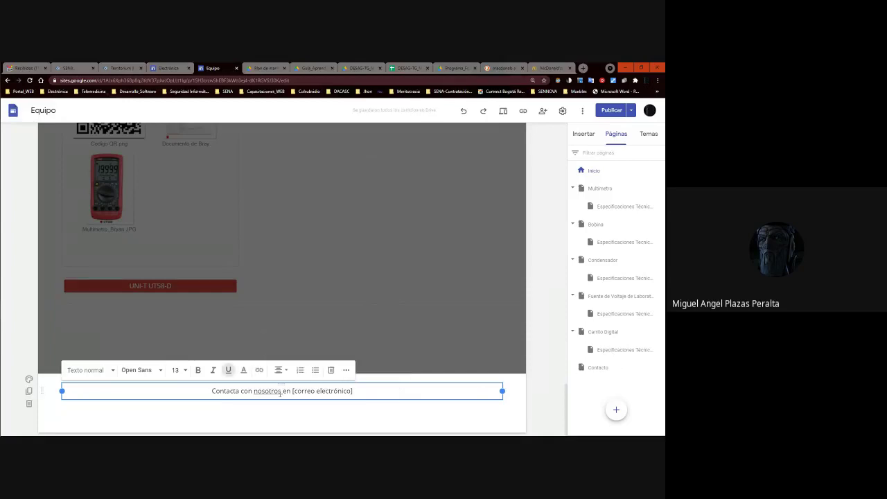
# Delete 'en' from the footer and move '[correo electrónico]' onto its own line.
pyautogui.moveTo(281, 390); pyautogui.dragTo(212, 391)
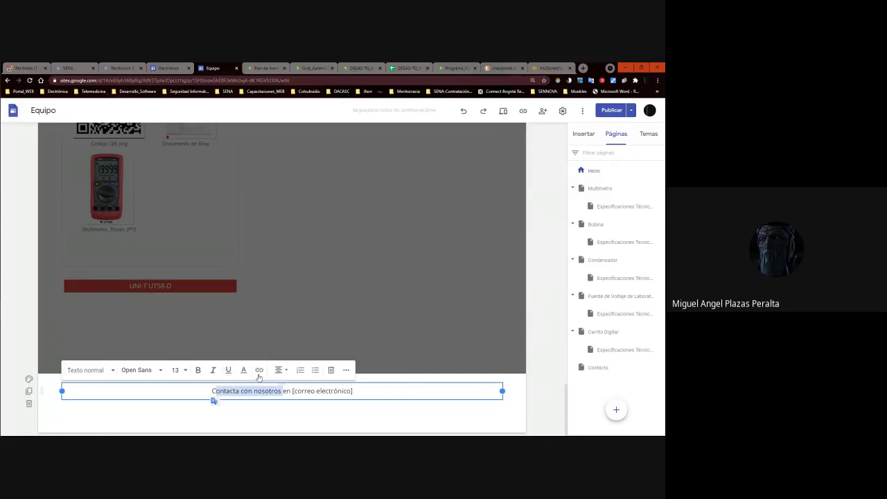
pyautogui.click(291, 391)
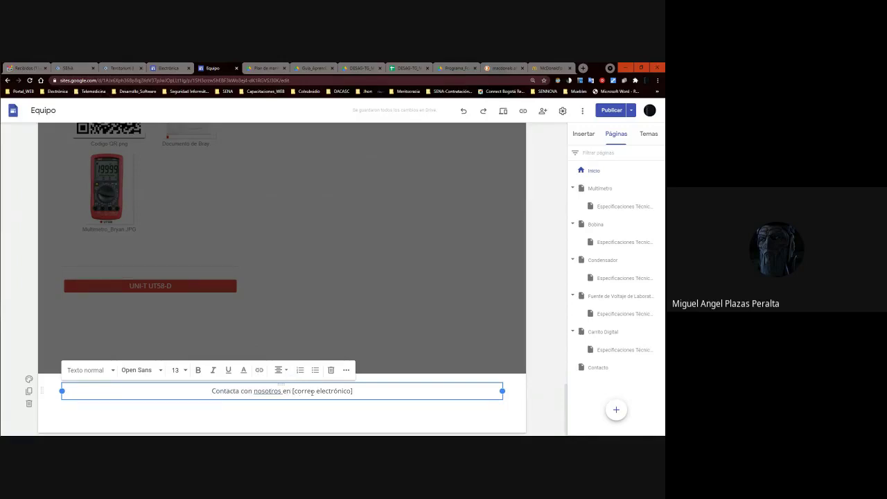
pyautogui.press('BackSpace')
pyautogui.press('BackSpace')
pyautogui.press('Return')
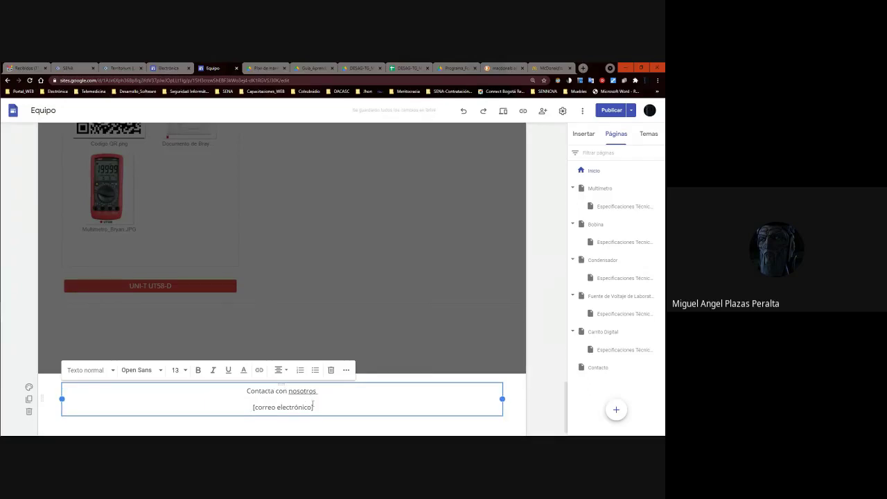
# Link the whole phrase 'Contacta con nosotros' to the published site.
pyautogui.moveTo(311, 394); pyautogui.dragTo(245, 392)
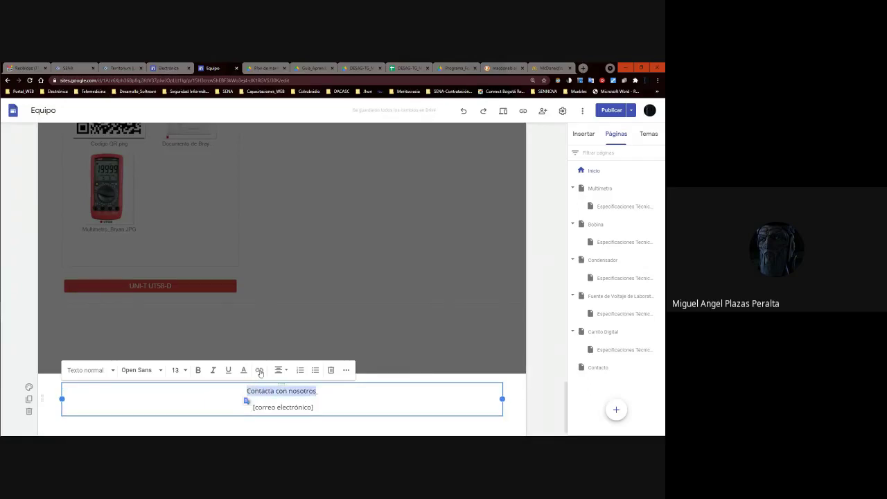
pyautogui.click(259, 370)
pyautogui.doubleClick(370, 367)
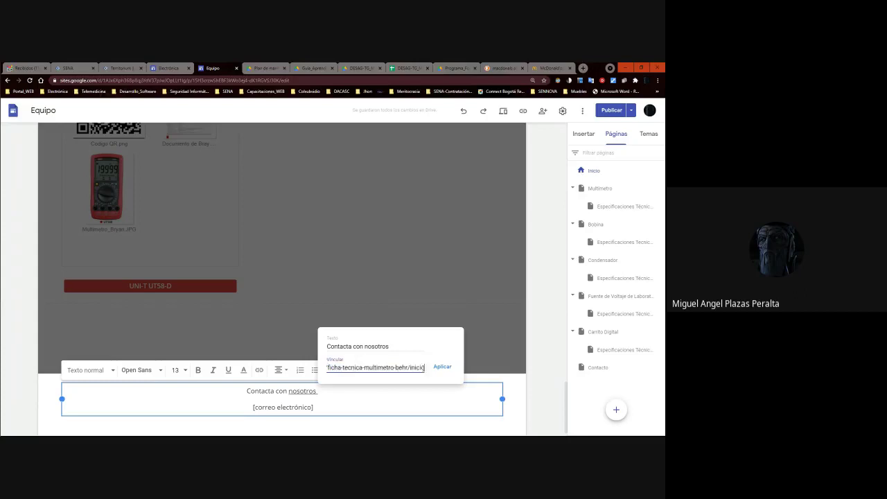
pyautogui.click(442, 366)
pyautogui.moveTo(313, 408); pyautogui.dragTo(255, 407)
pyautogui.click(254, 407)
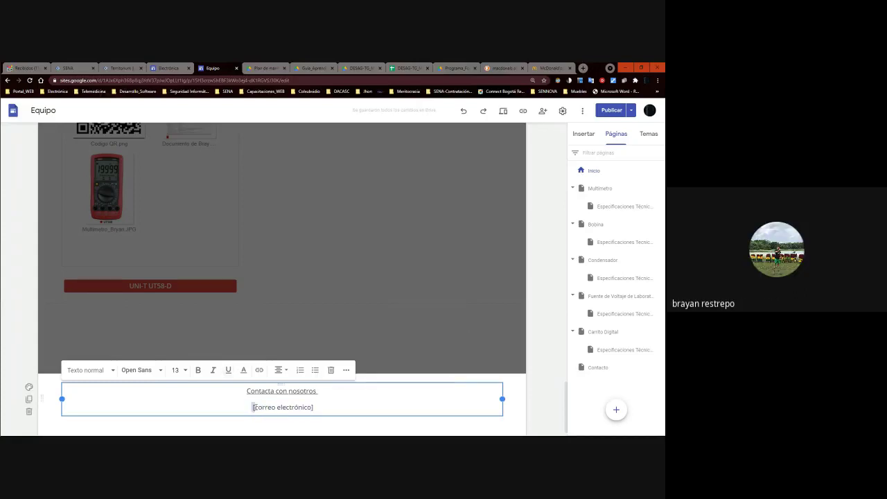
# Add 'misena' inside the brackets so the line reads '[correo electrónico misena]'.
pyautogui.click(314, 408)
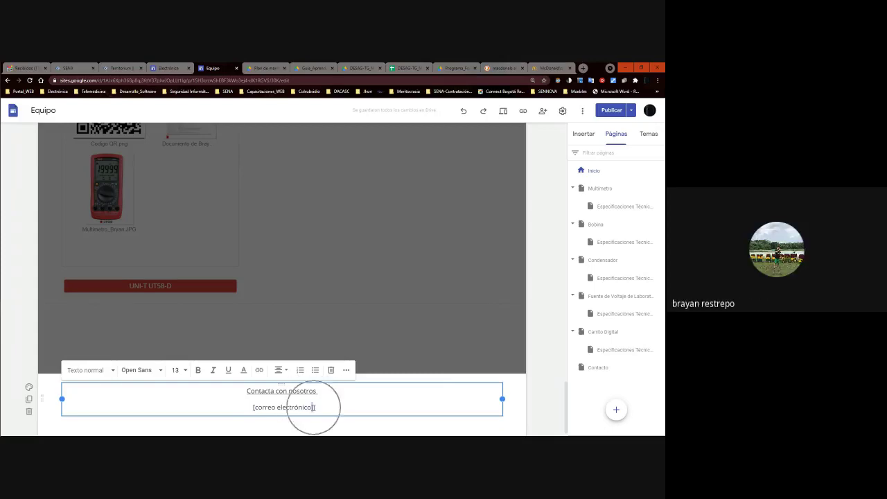
pyautogui.click(313, 408)
pyautogui.click(314, 407)
pyautogui.click(314, 408)
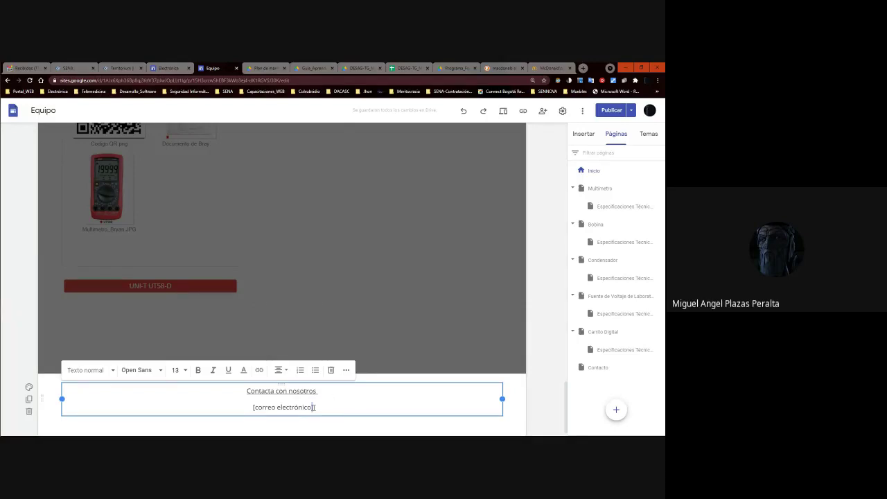
pyautogui.click(314, 407)
pyautogui.write('misena')
pyautogui.press('BackSpace')
pyautogui.press('BackSpace')
pyautogui.press('BackSpace')
pyautogui.press('BackSpace')
pyautogui.press('BackSpace')
pyautogui.press('BackSpace')
pyautogui.write('misena')
pyautogui.click(294, 393)
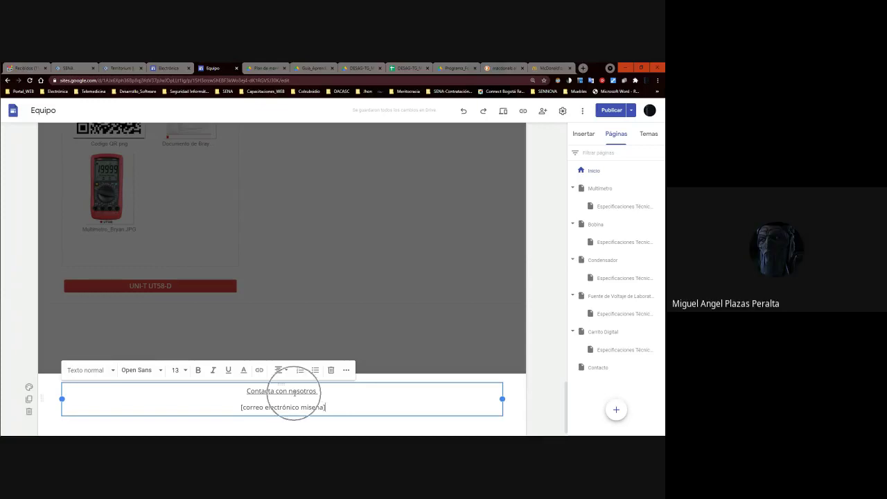
pyautogui.click(292, 392)
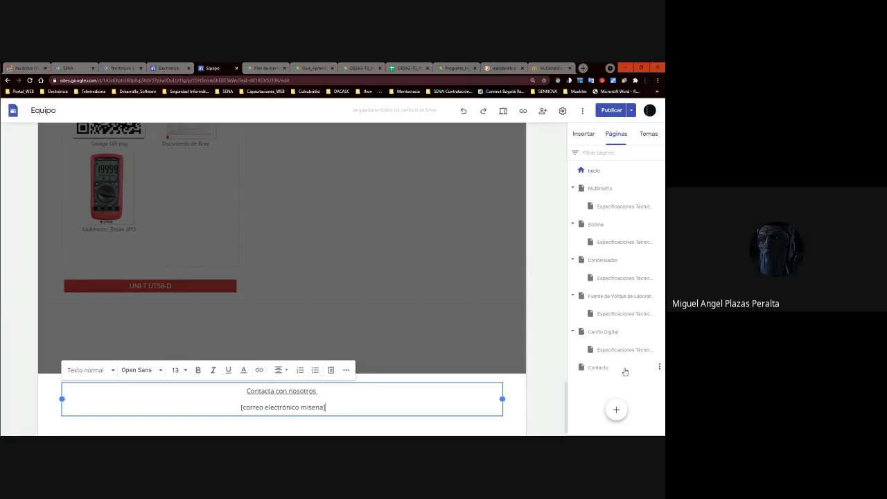
pyautogui.click(601, 368)
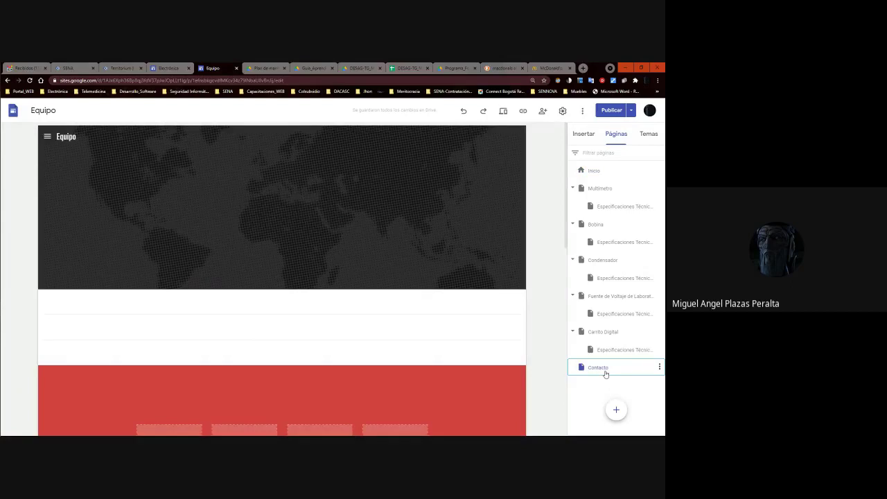
# Leave the Contacto page header and open the Inicio home page for editing.
pyautogui.click(353, 213)
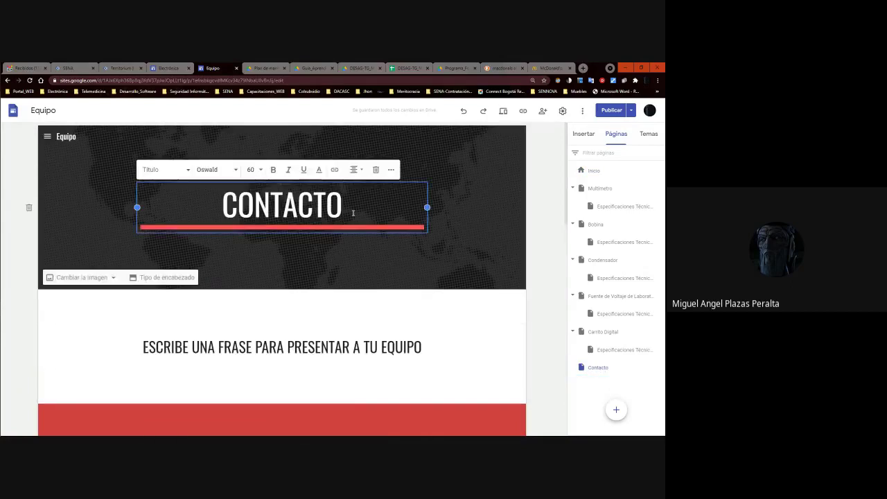
pyautogui.click(413, 312)
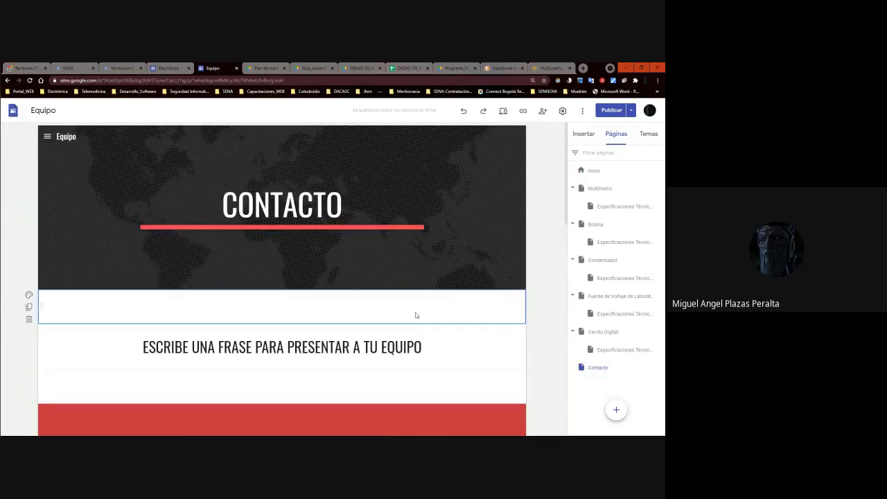
pyautogui.scroll(-10, 414, 312)
pyautogui.scroll(10, 372, 332)
pyautogui.click(594, 171)
pyautogui.scroll(-10, 395, 225)
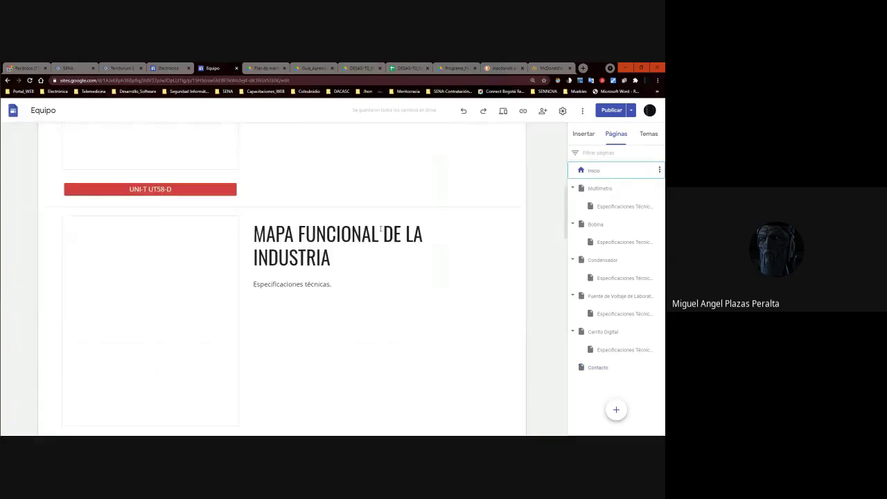
pyautogui.scroll(10, 382, 235)
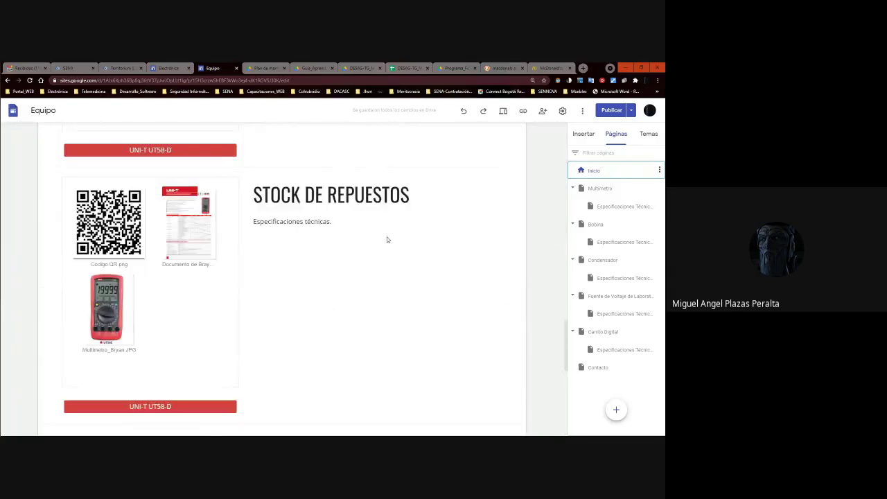
# Put the caret between FICHA and TÉCNICA in the home page header title.
pyautogui.click(325, 202)
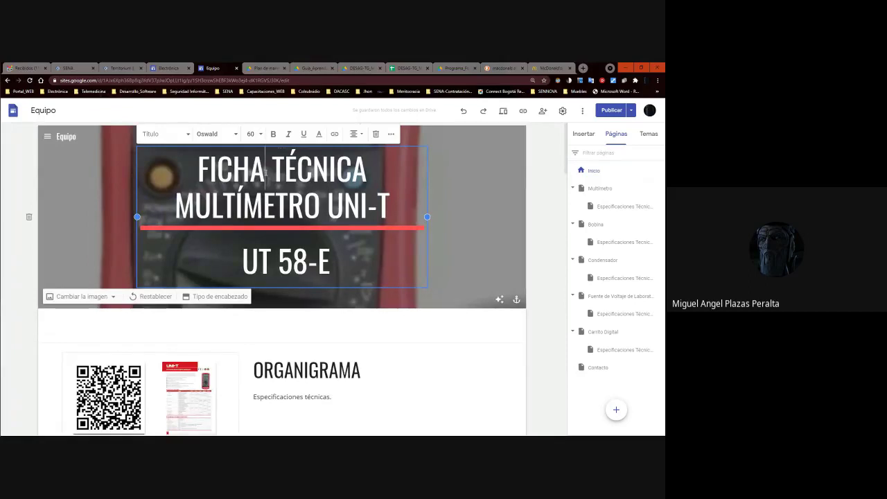
pyautogui.click(265, 172)
pyautogui.hotkey('alt', 'Tab')
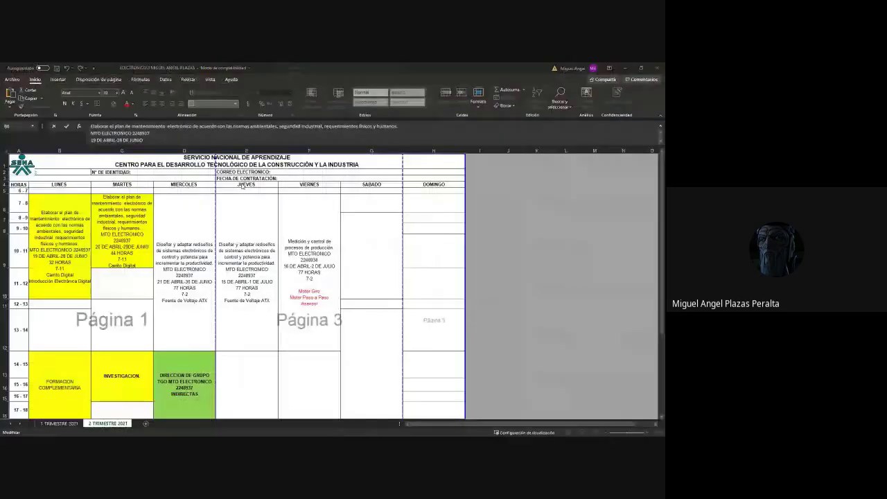
pyautogui.hotkey('alt', 'Tab')
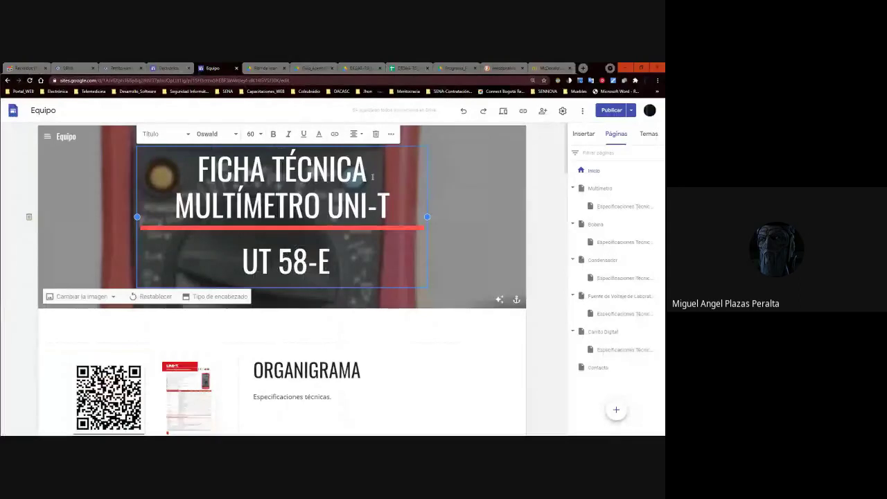
# Make the header's second title line read PLAN DE MANTENIMIENTO, deleting the old words and UT 58-E.
pyautogui.press('Return')
pyautogui.write('PLAN ')
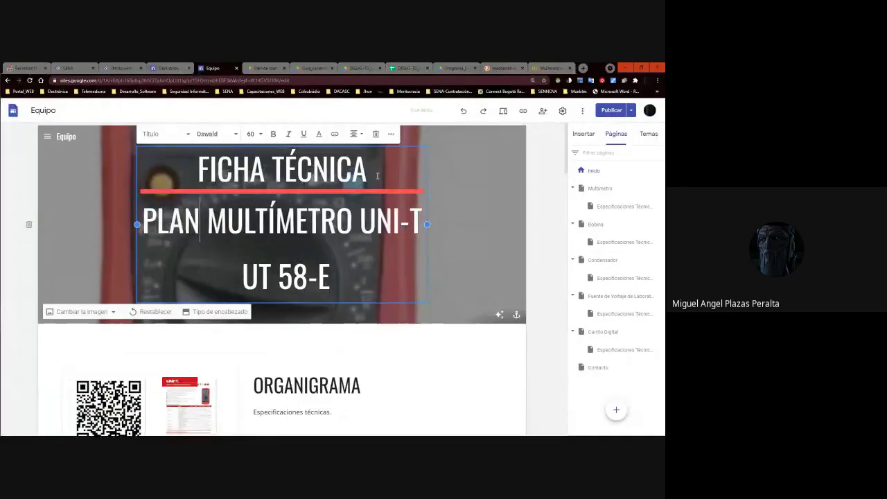
pyautogui.write('DE MANTENIMIENT')
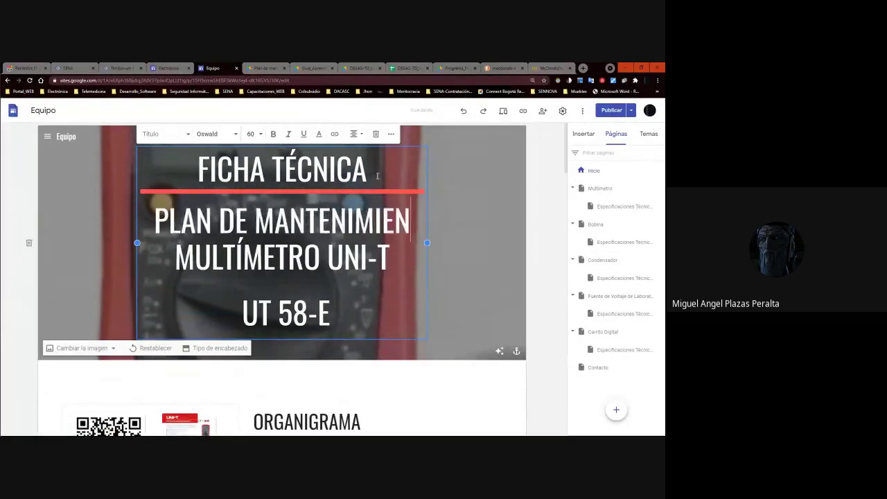
pyautogui.write('O')
pyautogui.press('Delete')
pyautogui.press('Delete')
pyautogui.press('Delete')
pyautogui.press('Delete')
pyautogui.press('Delete')
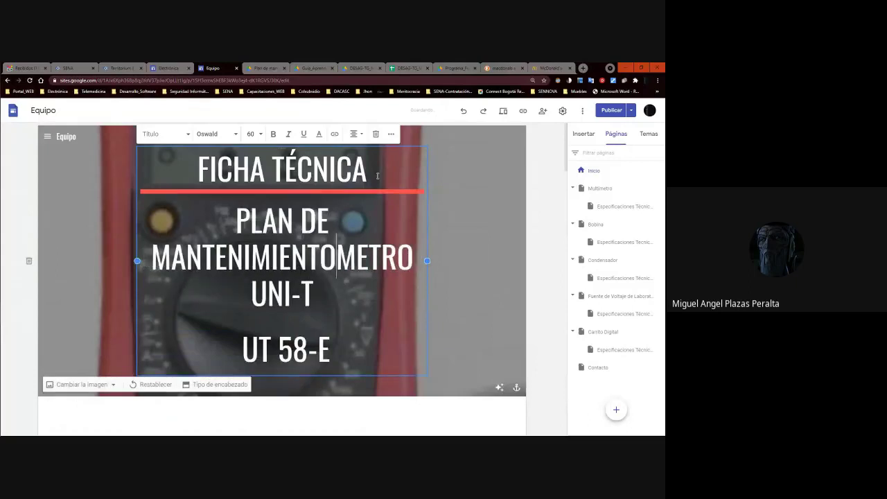
pyautogui.press('Delete')
pyautogui.press('Delete')
pyautogui.press('Delete')
pyautogui.press('Delete')
pyautogui.press('Delete')
pyautogui.press('Delete')
pyautogui.press('Delete')
pyautogui.press('Delete')
pyautogui.press('Delete')
pyautogui.press('Delete')
pyautogui.press('Delete')
pyautogui.press('Delete')
pyautogui.press('Delete')
pyautogui.press('Delete')
pyautogui.press('Delete')
pyautogui.press('Delete')
pyautogui.press('Delete')
pyautogui.press('Delete')
pyautogui.press('Delete')
pyautogui.press('Delete')
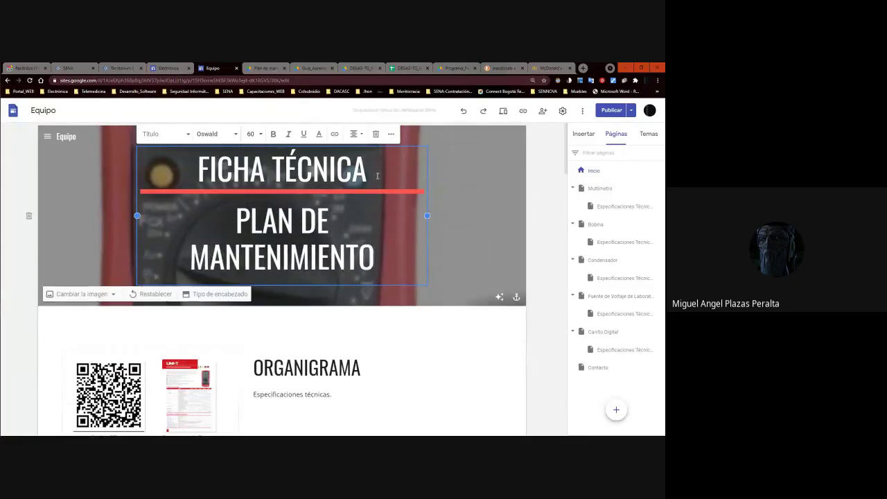
pyautogui.click(532, 211)
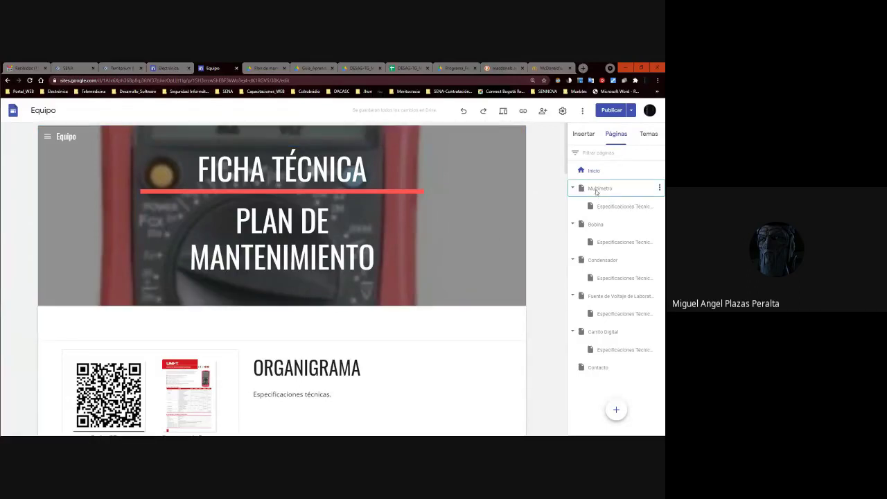
# Visit the Multímetro page, return to Inicio, and place the caret in the header title.
pyautogui.click(596, 190)
pyautogui.click(594, 171)
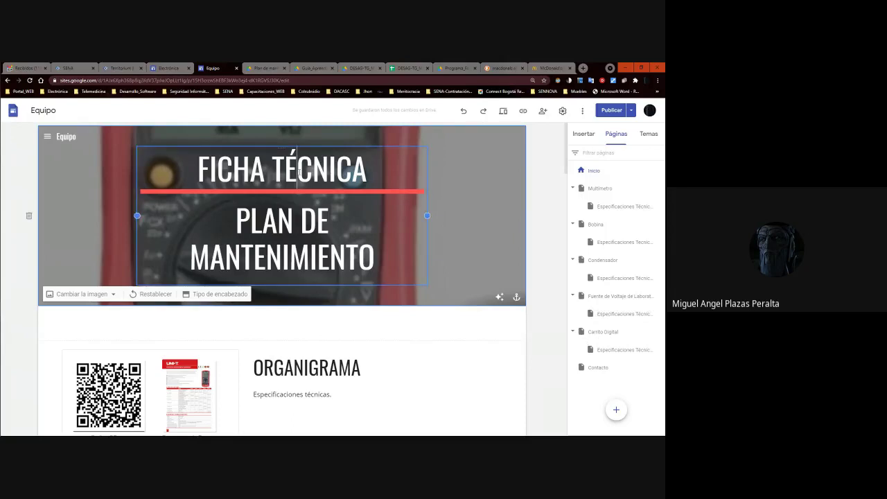
pyautogui.click(297, 170)
pyautogui.click(297, 170)
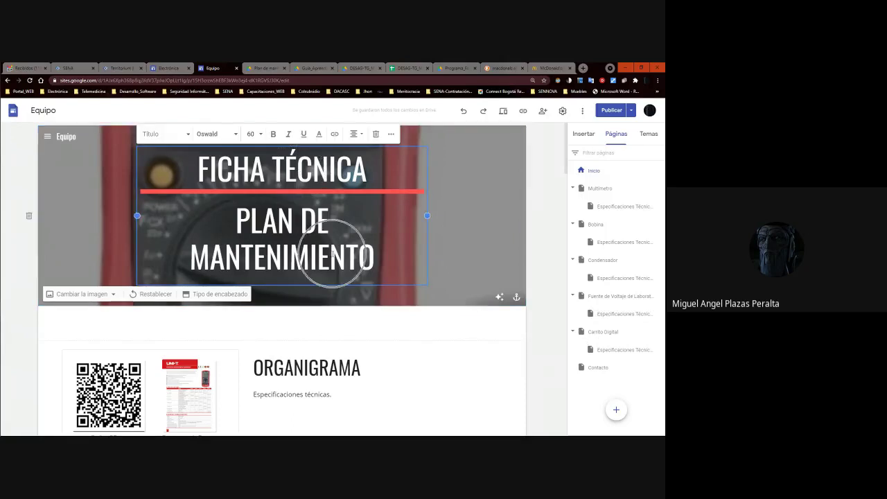
# Publish the site with the updated header and switch to the visitor preview.
pyautogui.click(611, 108)
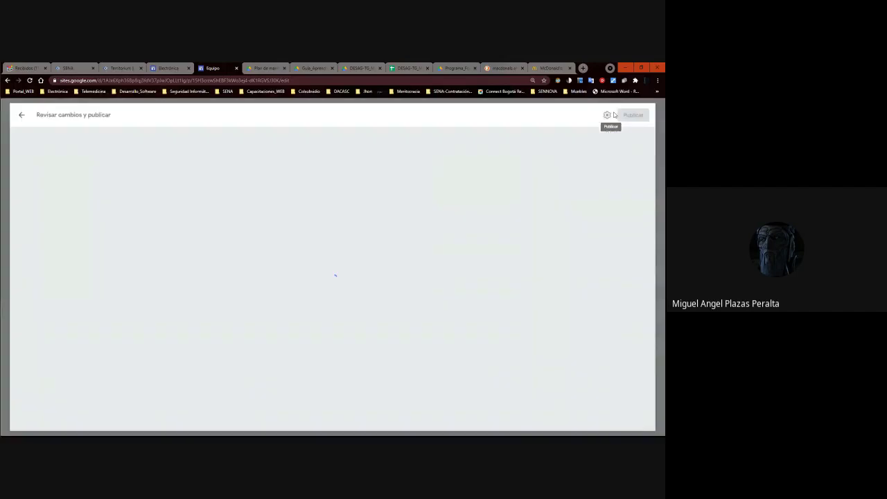
pyautogui.click(638, 112)
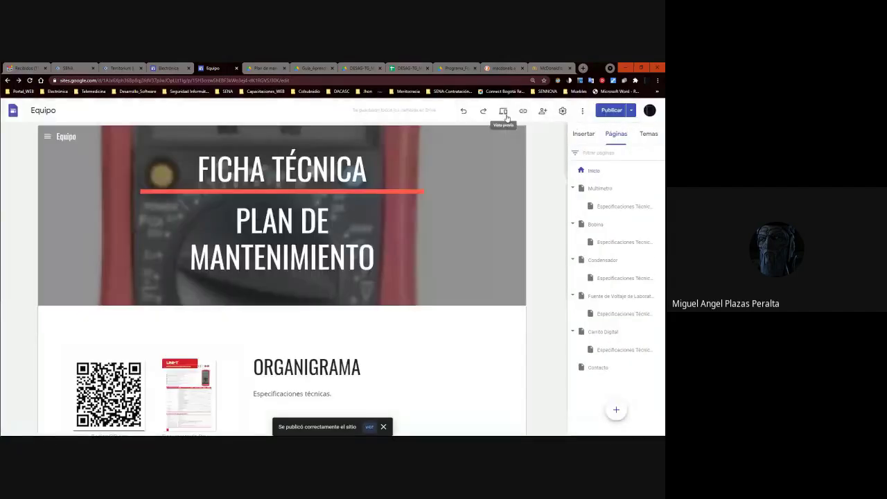
pyautogui.click(503, 112)
# Scroll through the whole previewed Equipo page, then close the preview to return to the editor.
pyautogui.scroll(-5, 312, 174)
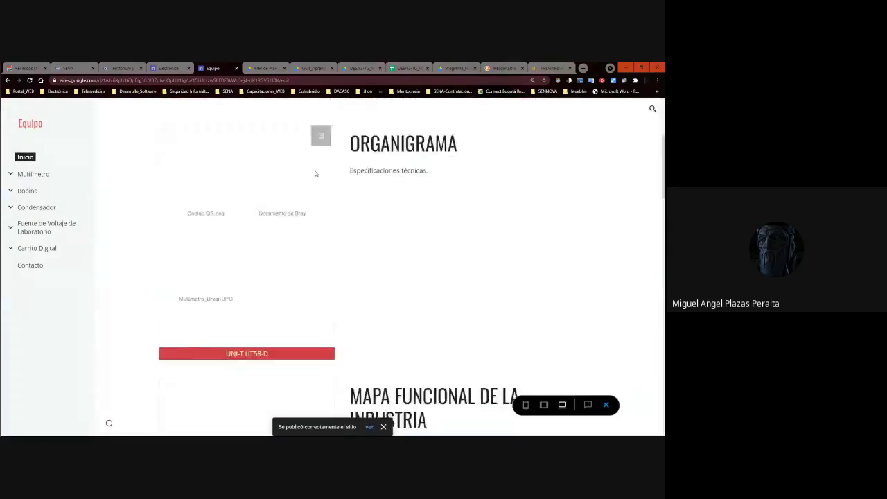
pyautogui.scroll(5, 313, 174)
pyautogui.scroll(-8, 531, 181)
pyautogui.scroll(8, 531, 184)
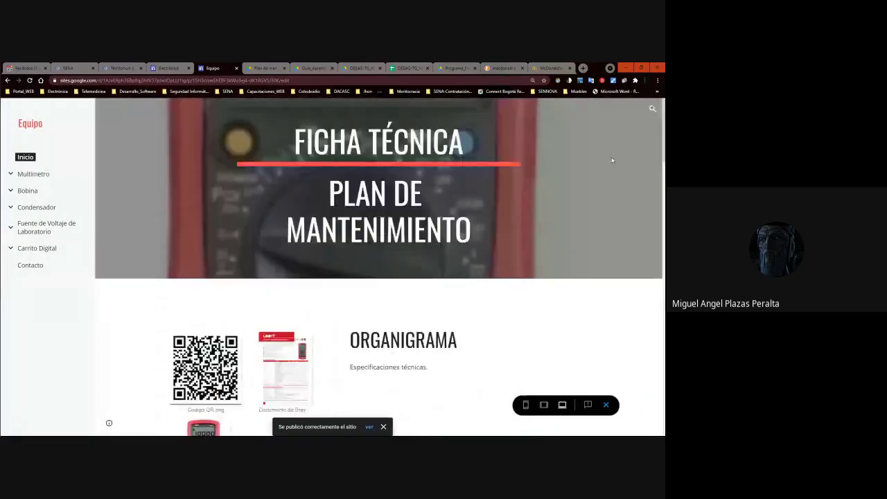
pyautogui.scroll(-1, 467, 230)
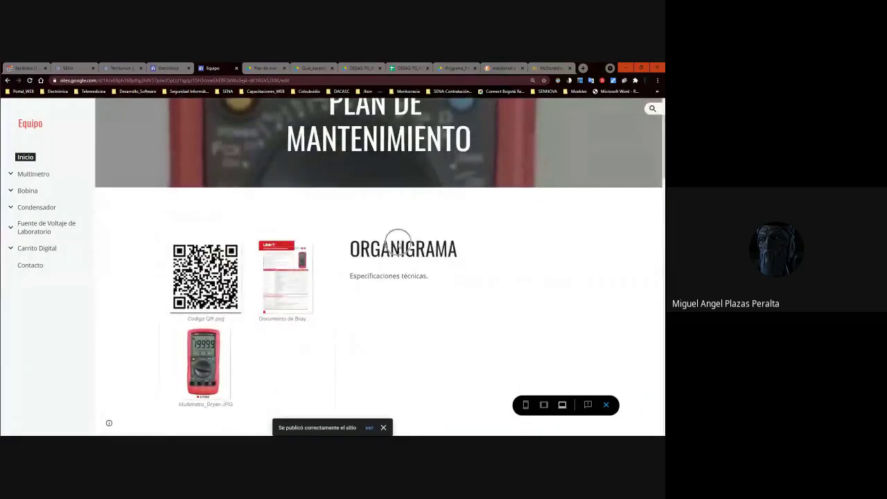
pyautogui.scroll(-2, 399, 246)
pyautogui.scroll(-1, 400, 246)
pyautogui.scroll(-6, 419, 319)
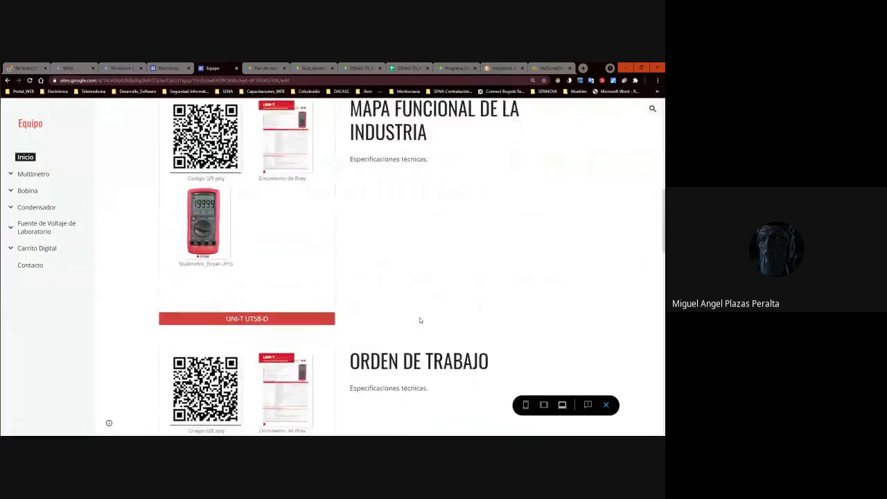
pyautogui.scroll(-3, 449, 225)
pyautogui.scroll(-5, 457, 254)
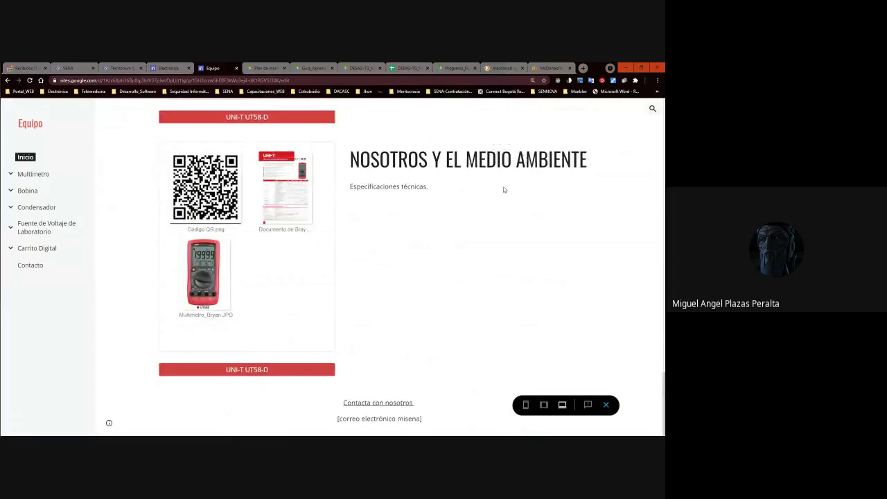
pyautogui.scroll(15, 502, 189)
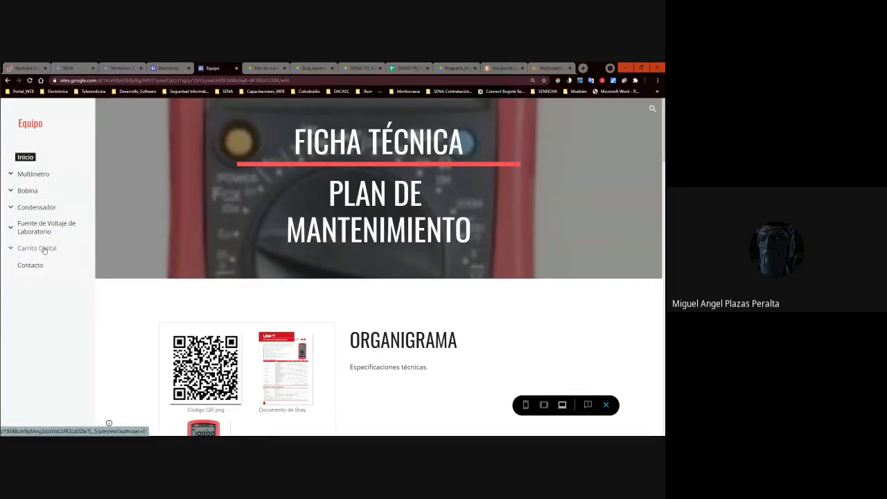
pyautogui.scroll(-10, 502, 232)
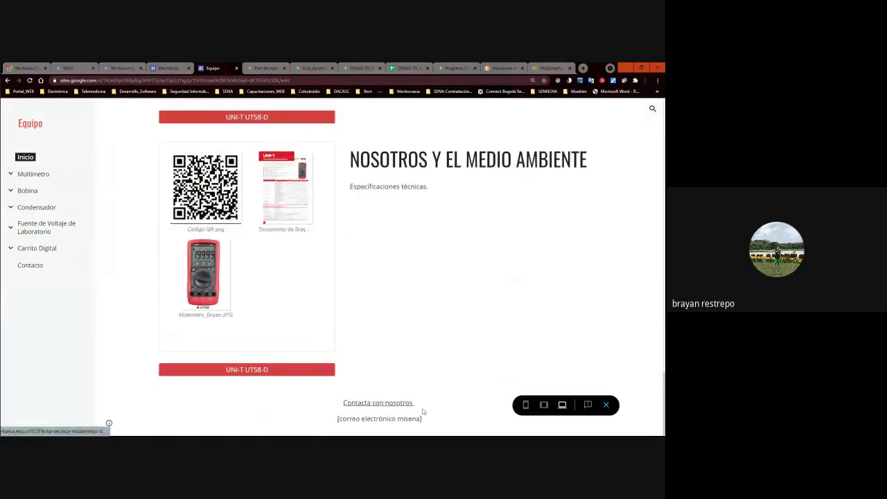
pyautogui.click(605, 405)
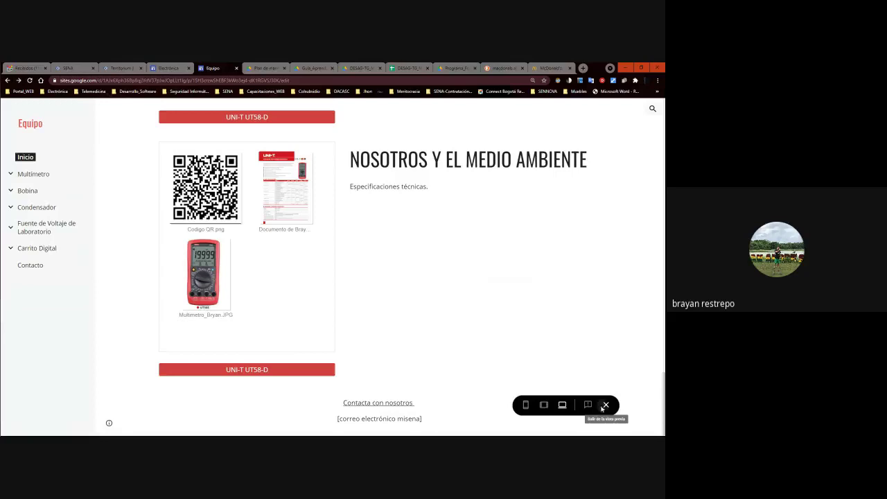
pyautogui.scroll(-3, 343, 355)
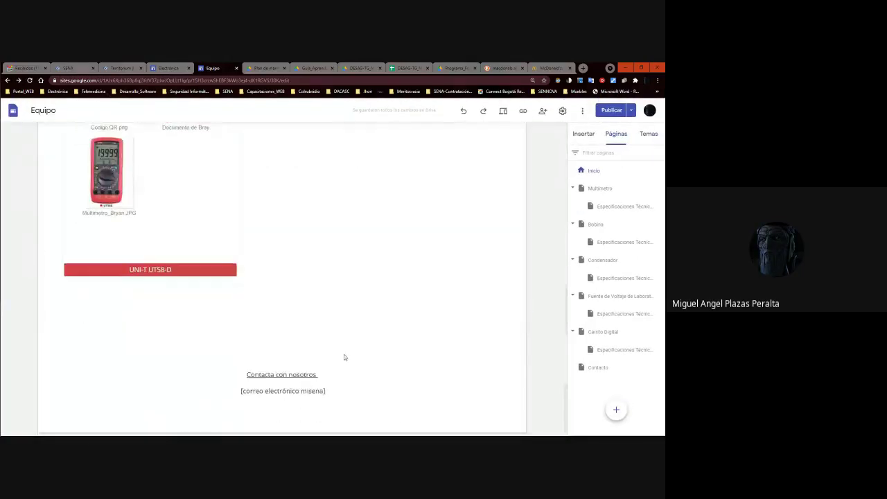
# Replace the footer placeholder under Contacta con nosotros with the pasted contact e-mail and underline it.
pyautogui.click(324, 392)
pyautogui.moveTo(330, 392); pyautogui.dragTo(241, 392)
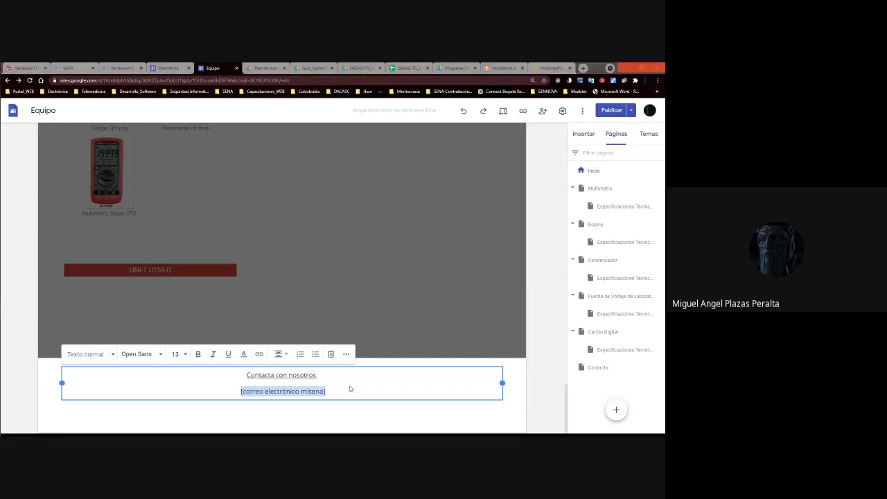
pyautogui.moveTo(324, 391); pyautogui.dragTo(239, 395)
pyautogui.hotkey('ctrl', 'v')
pyautogui.moveTo(324, 392); pyautogui.dragTo(242, 392)
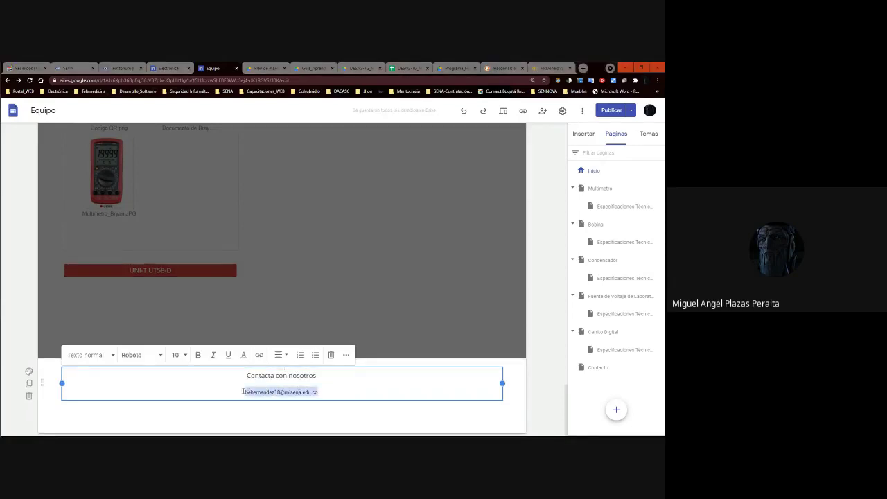
pyautogui.click(258, 355)
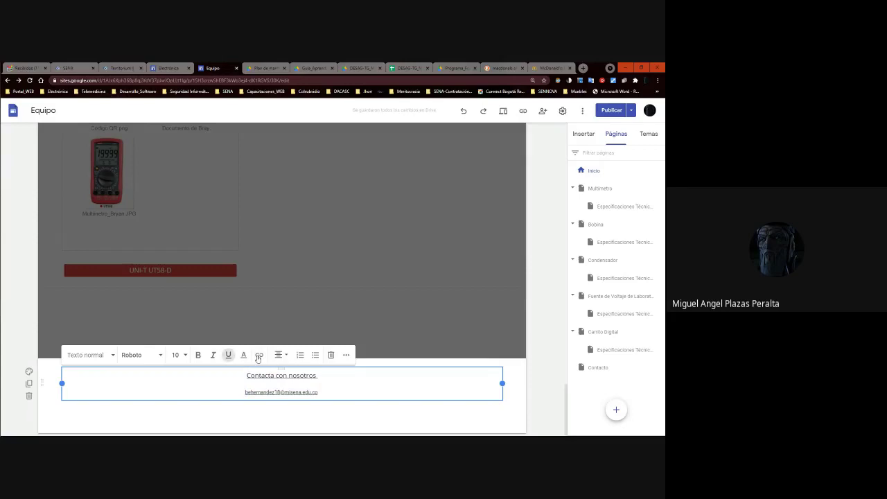
# Link the footer e-mail address as a mailto: link and check the link address.
pyautogui.moveTo(323, 392); pyautogui.dragTo(244, 392)
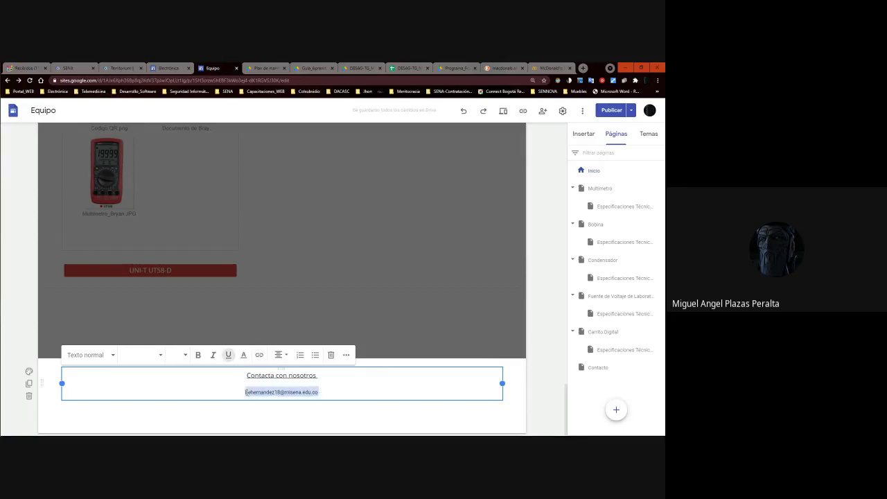
pyautogui.moveTo(320, 392); pyautogui.dragTo(244, 392)
pyautogui.click(260, 355)
pyautogui.hotkey('ctrl', 'a')
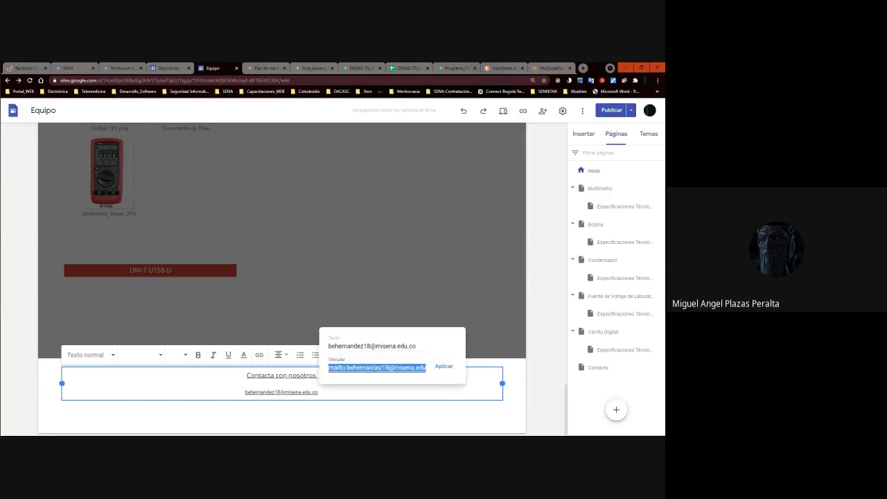
pyautogui.click(438, 370)
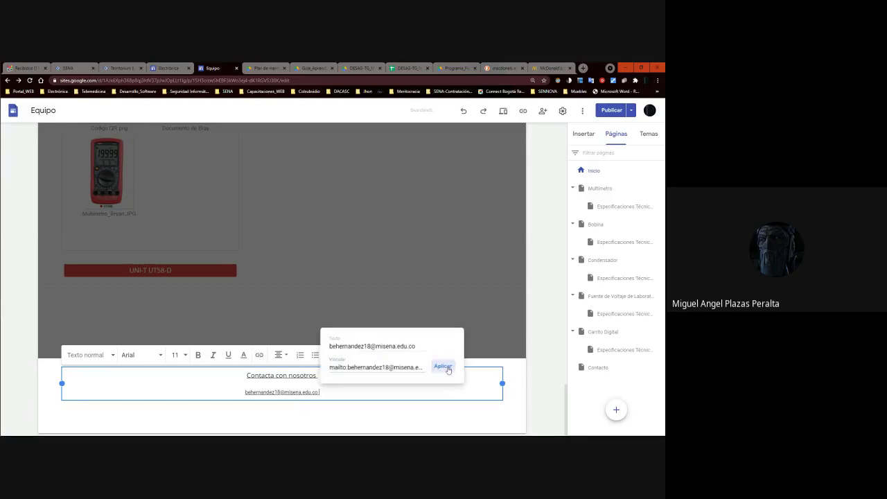
pyautogui.click(260, 354)
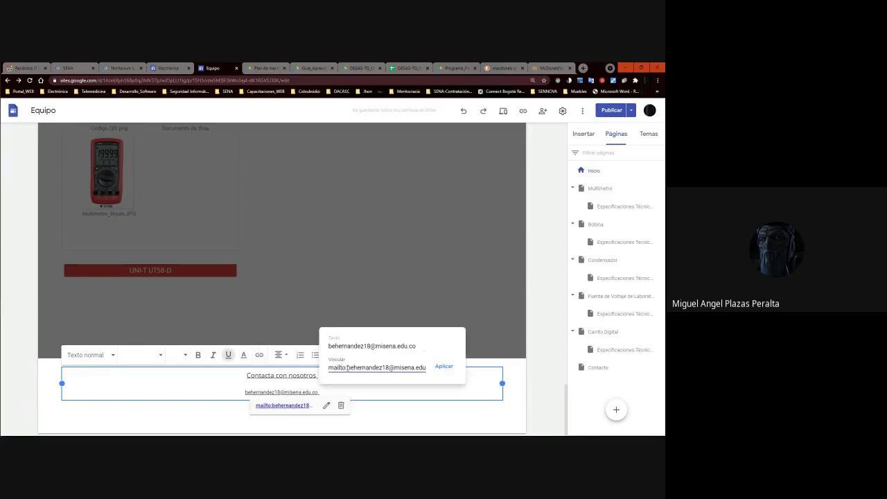
pyautogui.moveTo(328, 367); pyautogui.dragTo(347, 367)
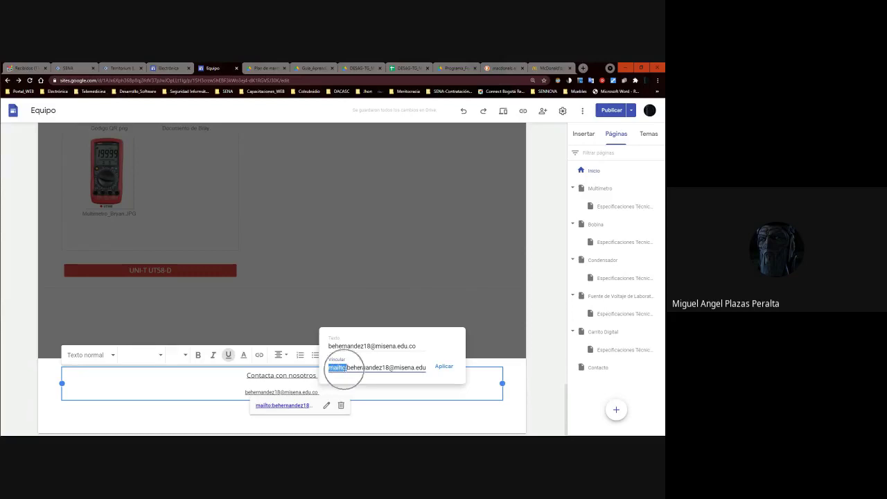
pyautogui.click(404, 416)
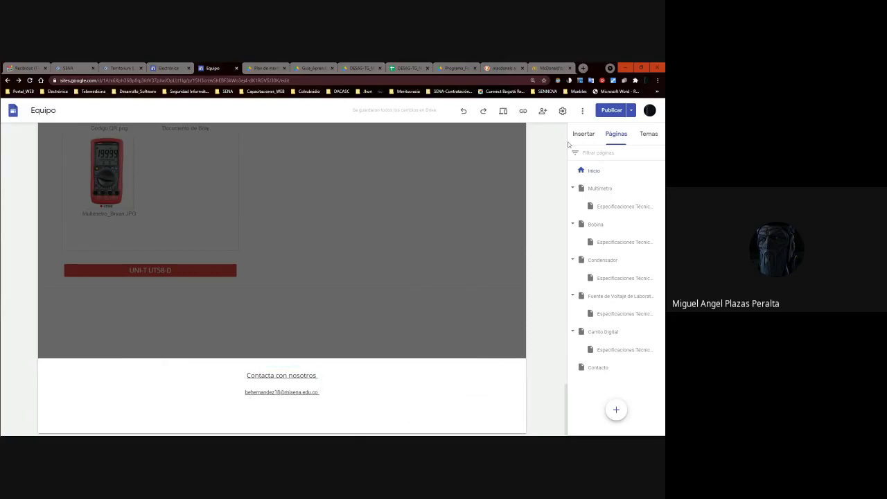
# Republish the site with the new footer and scroll the visitor preview down to the footer.
pyautogui.click(610, 110)
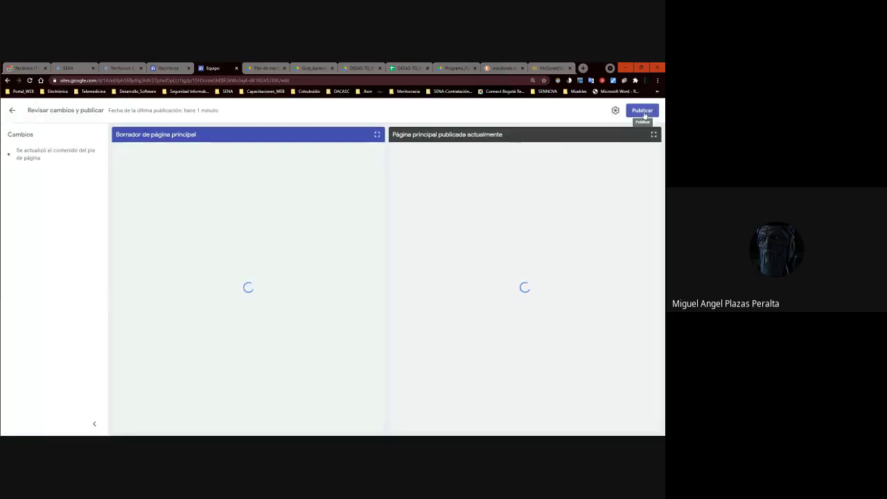
pyautogui.click(642, 112)
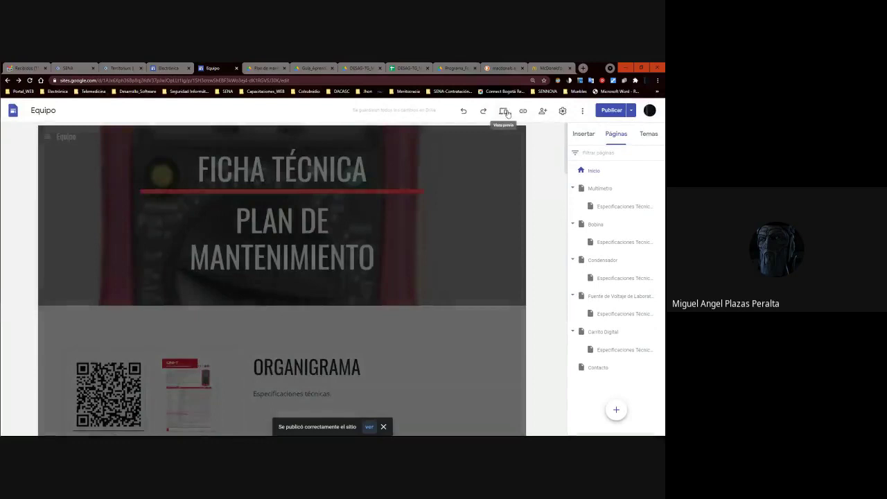
pyautogui.click(507, 113)
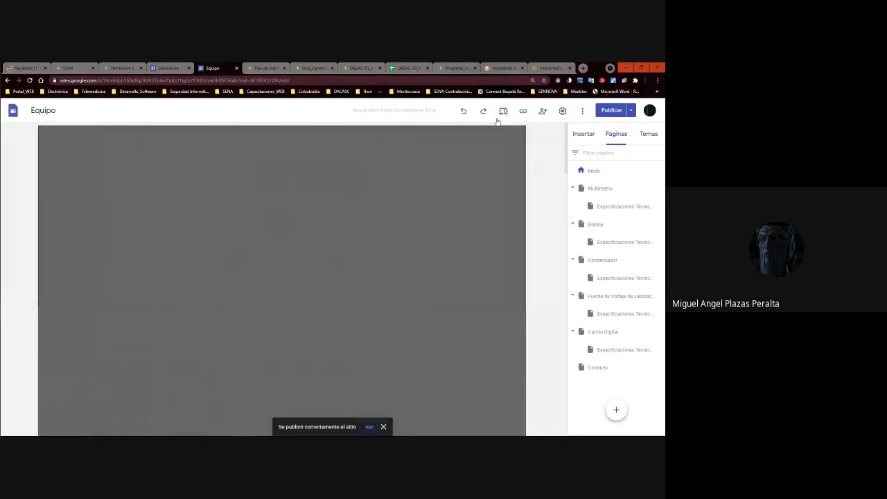
pyautogui.scroll(-5, 343, 165)
pyautogui.scroll(-5, 343, 167)
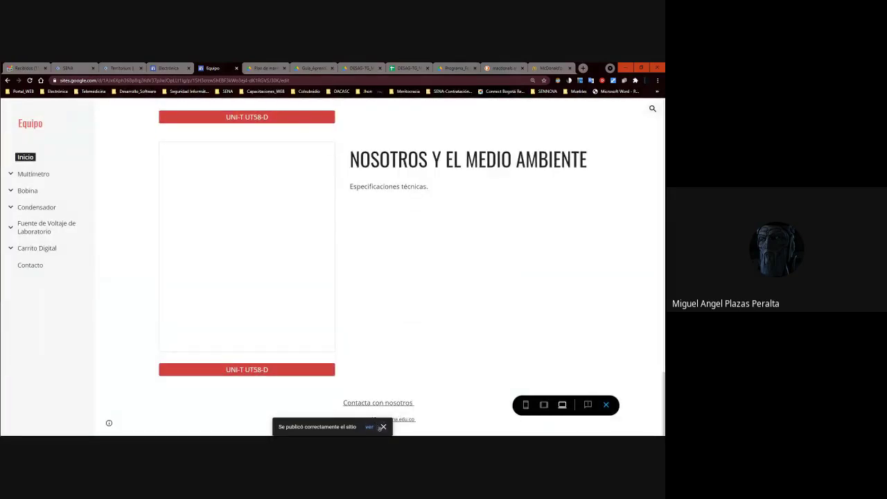
# Test the footer e-mail link, inspect the opened tab, then return to the Equipo page.
pyautogui.click(382, 427)
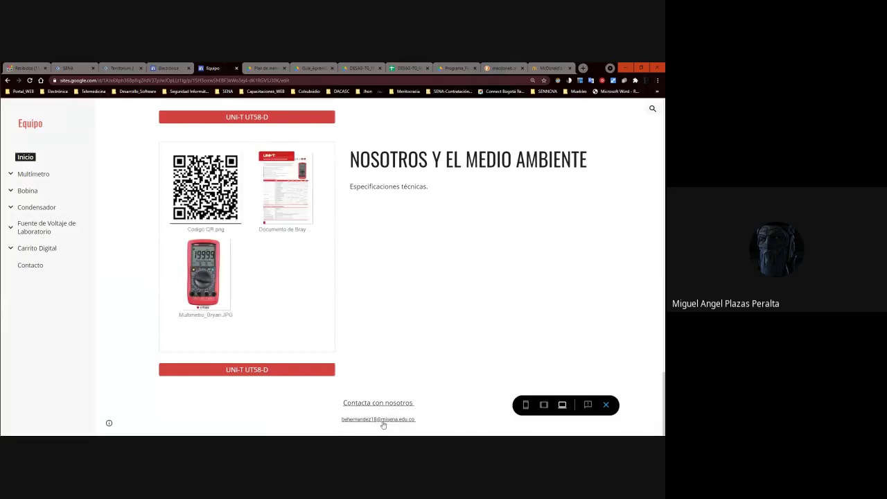
pyautogui.click(383, 420)
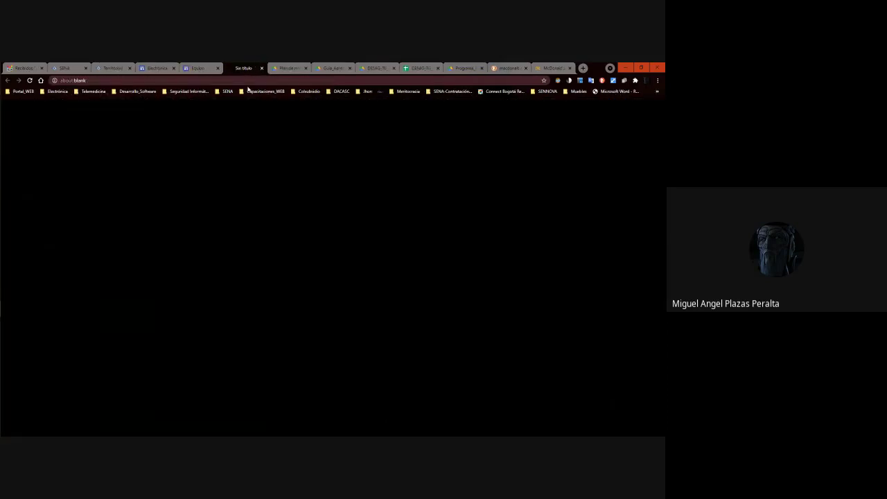
pyautogui.click(247, 89)
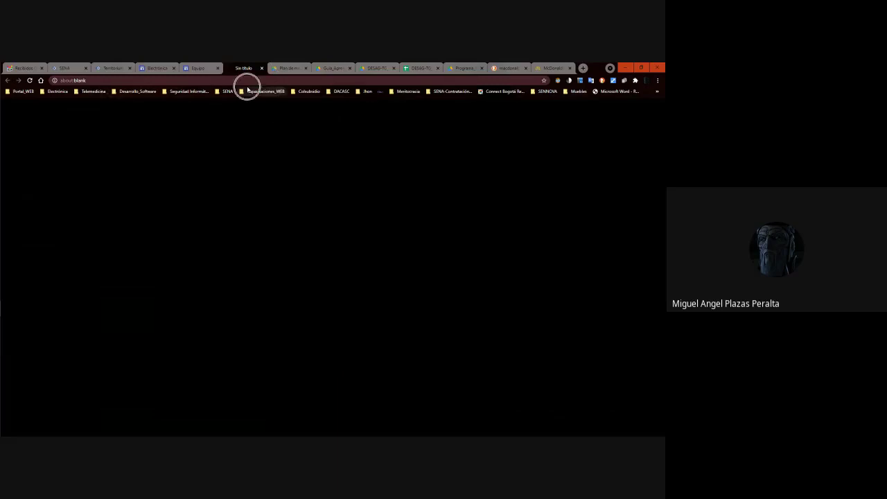
pyautogui.click(251, 81)
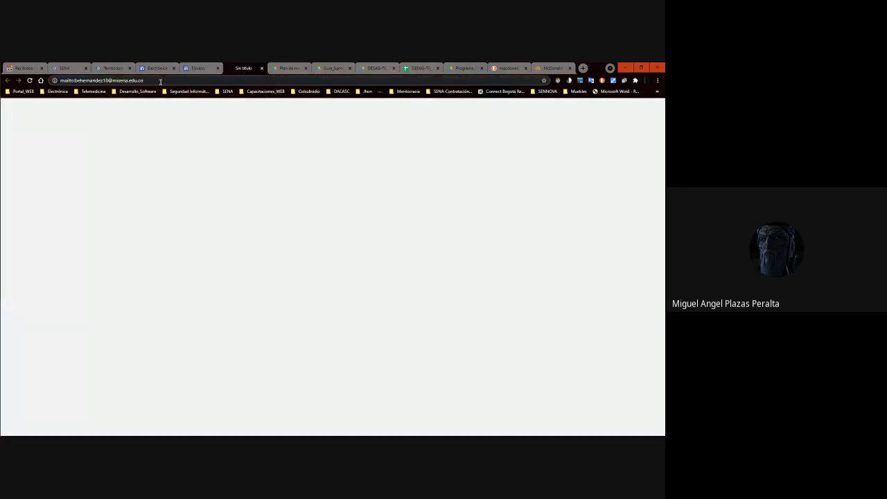
pyautogui.click(195, 67)
pyautogui.click(374, 421)
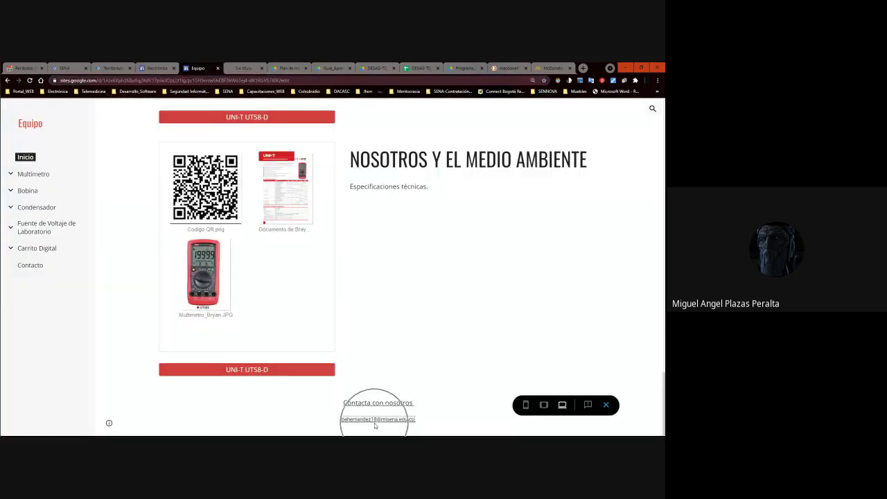
pyautogui.scroll(2, 374, 422)
pyautogui.scroll(-2, 375, 421)
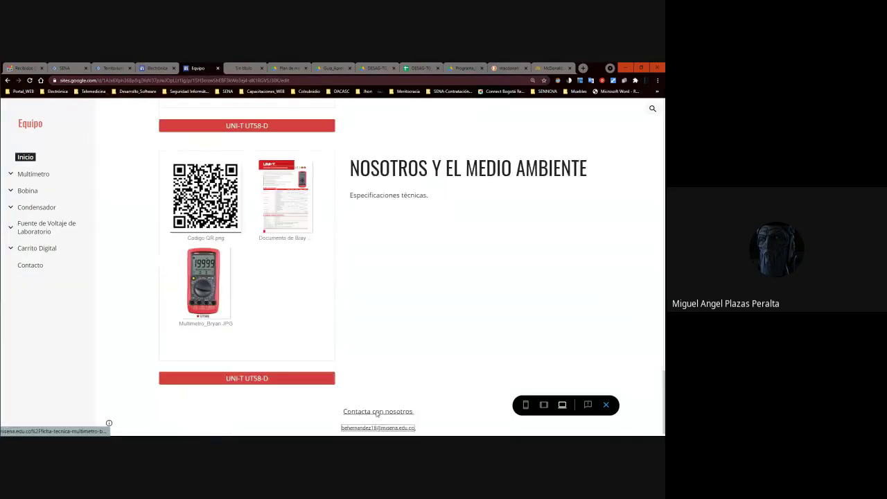
pyautogui.scroll(10, 387, 395)
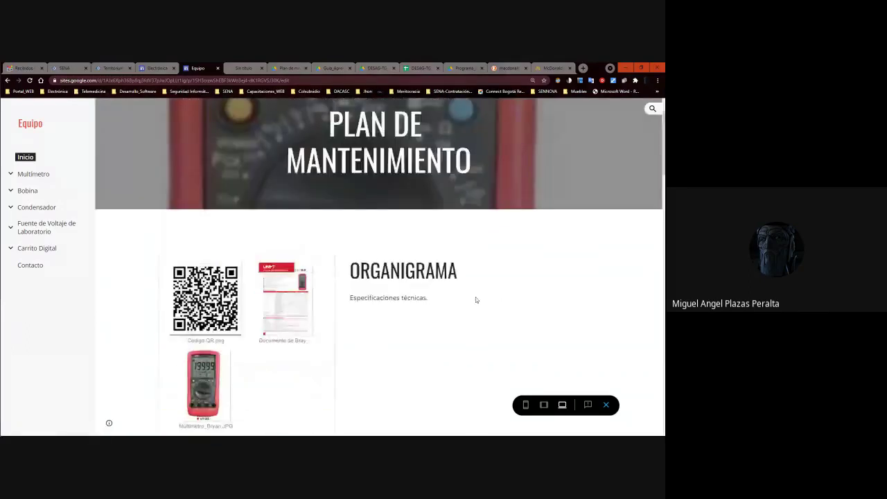
pyautogui.scroll(1, 458, 291)
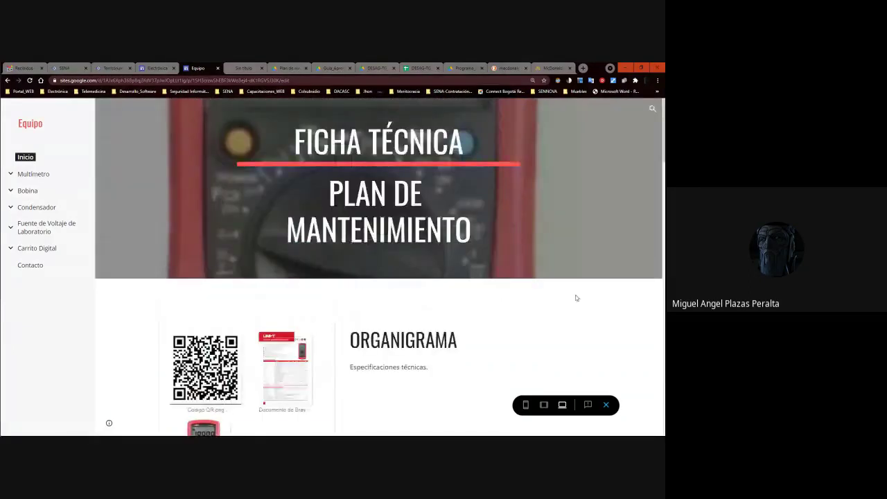
pyautogui.scroll(1, 612, 399)
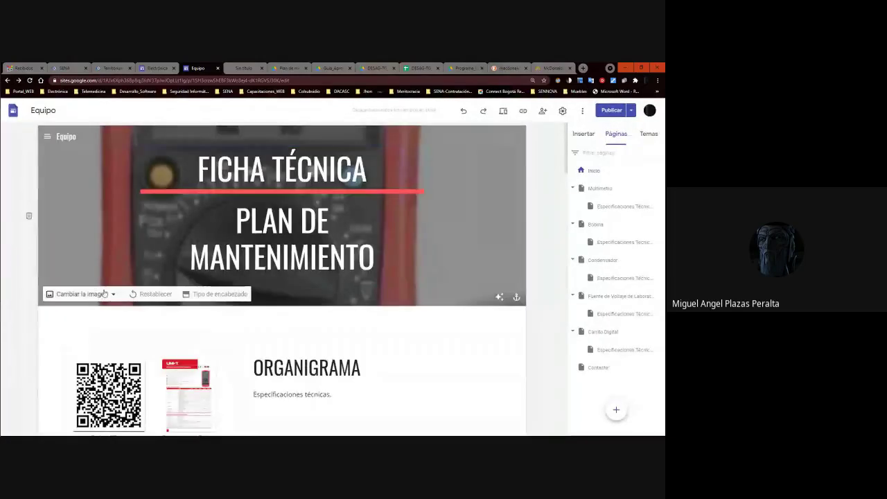
# Open the header image picker's search, then close it without choosing an image.
pyautogui.click(104, 294)
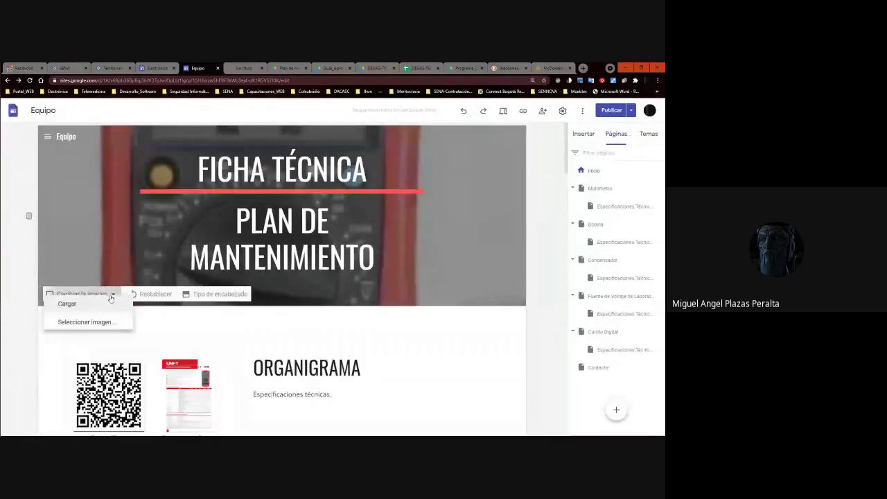
pyautogui.click(105, 335)
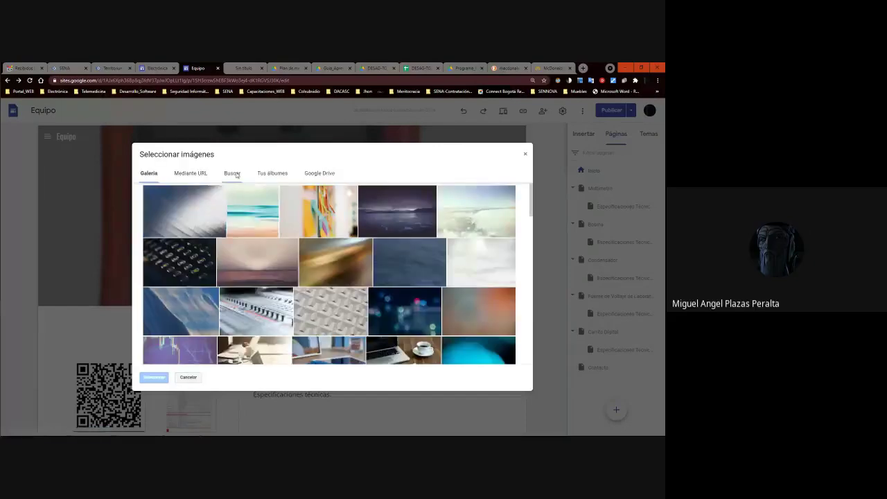
pyautogui.click(233, 173)
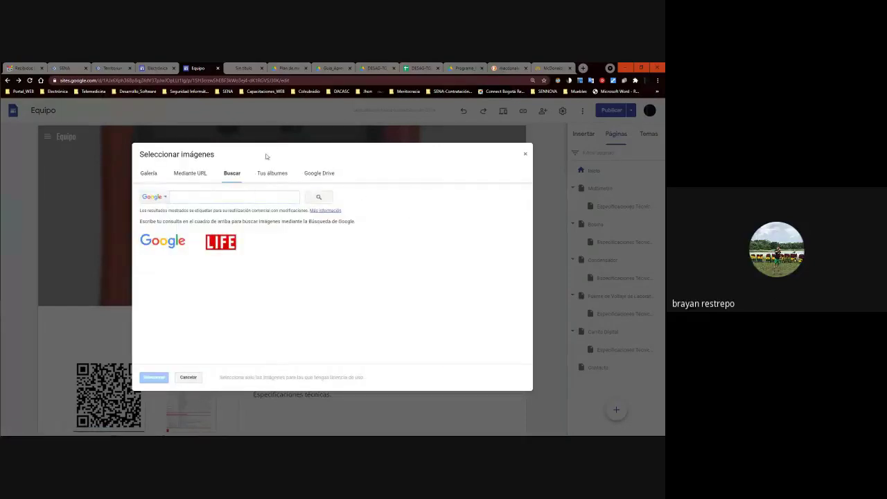
pyautogui.click(524, 155)
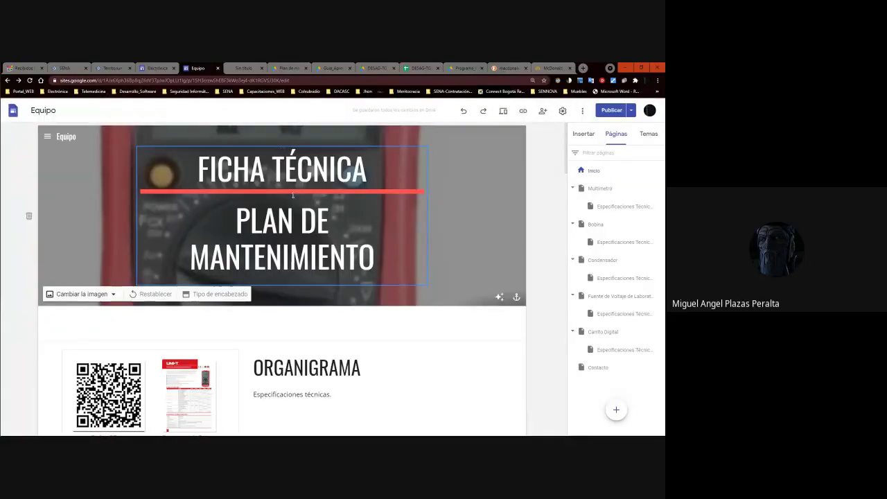
# Select the words FICHA TÉCNICA in the header title and finish editing.
pyautogui.click(394, 169)
pyautogui.doubleClick(395, 169)
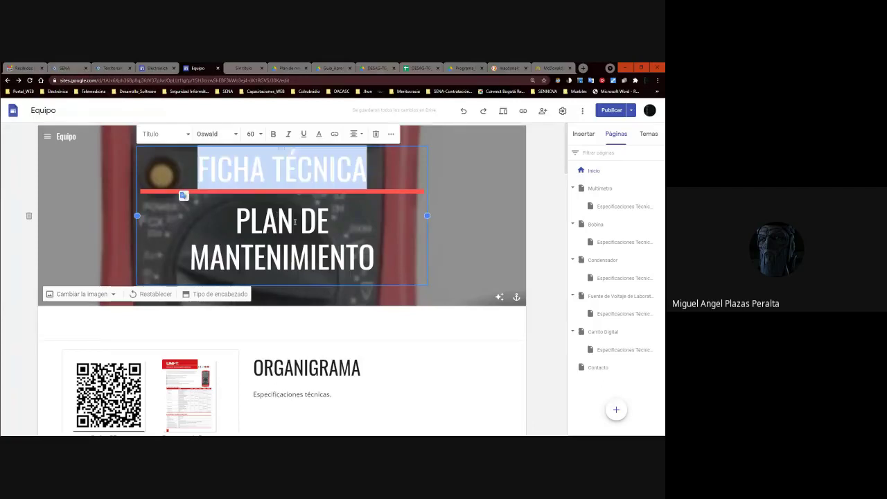
pyautogui.click(481, 232)
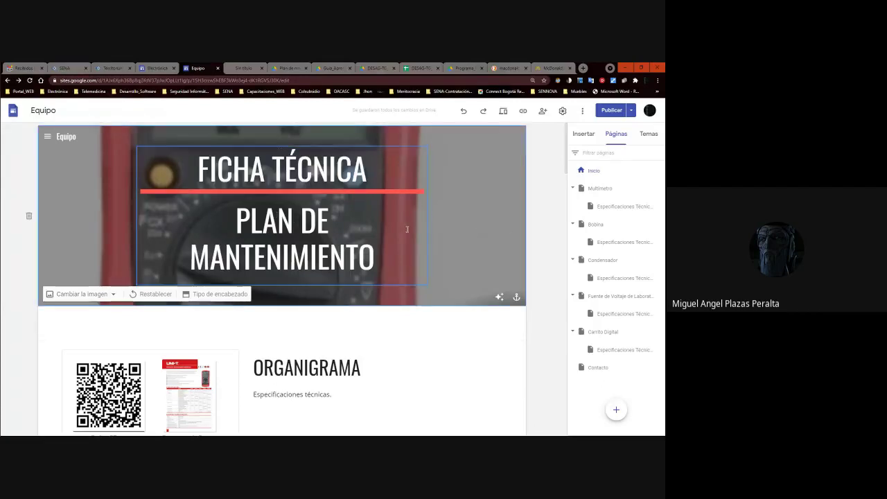
# Search your albums for 'ficha tecnica' as a new header image.
pyautogui.click(81, 294)
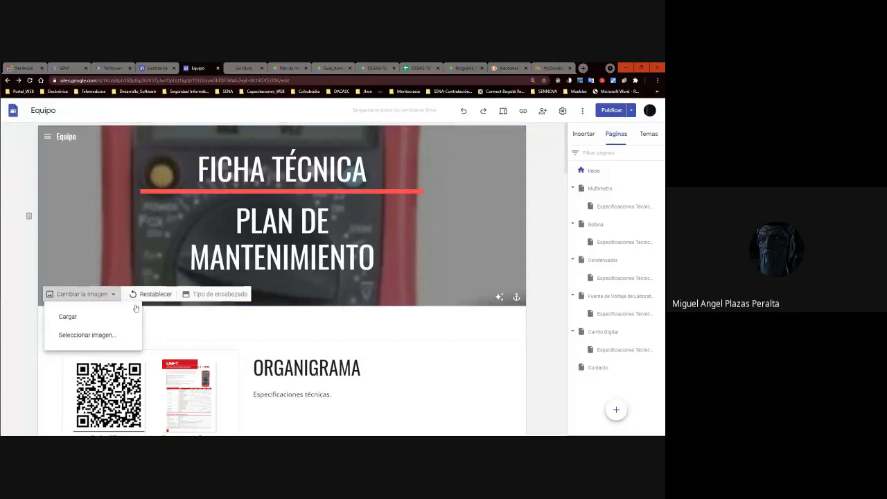
pyautogui.click(96, 334)
pyautogui.click(267, 174)
pyautogui.click(225, 194)
pyautogui.write('f')
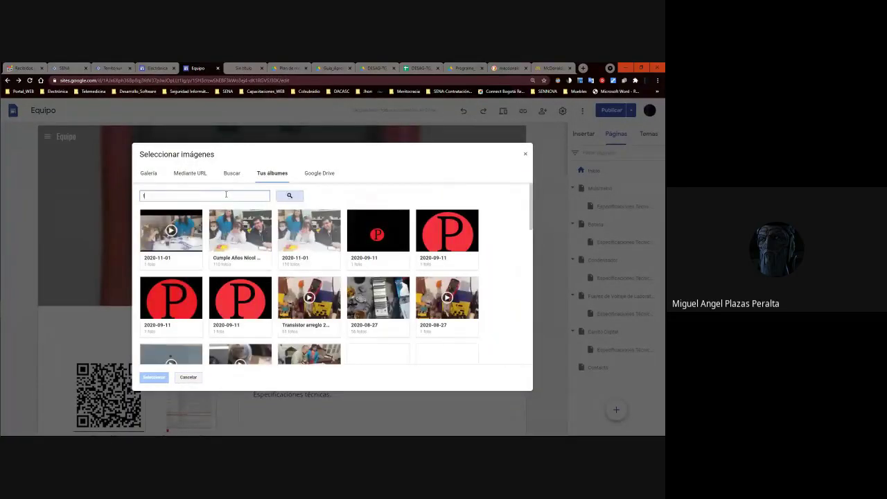
pyautogui.write('icha tecni')
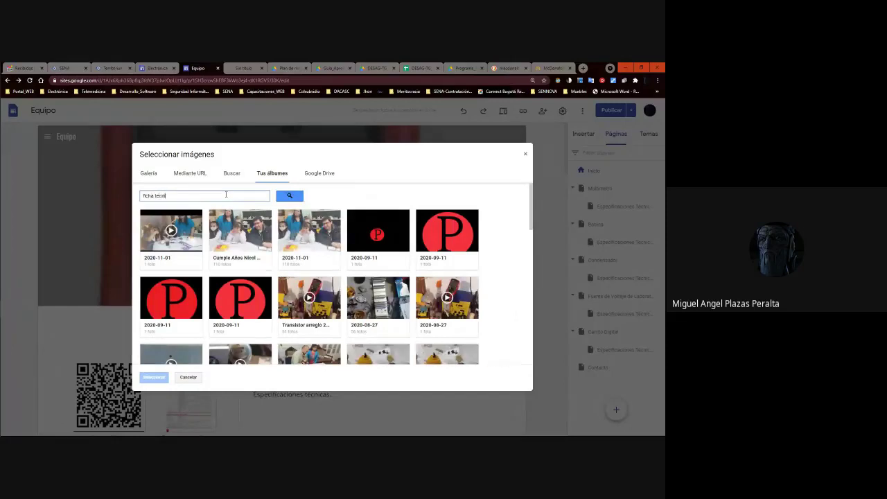
pyautogui.write('ca')
pyautogui.press('Return')
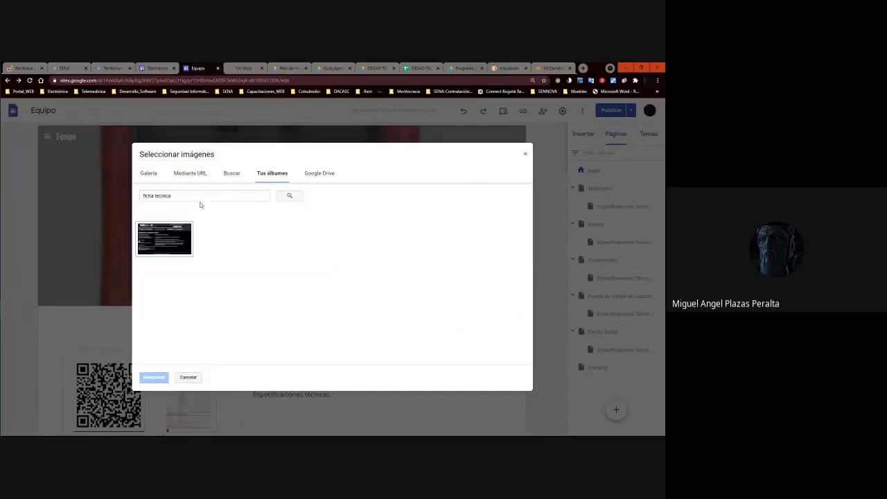
# Run a web image search for 'ficha tecnica' and browse the results.
pyautogui.click(229, 174)
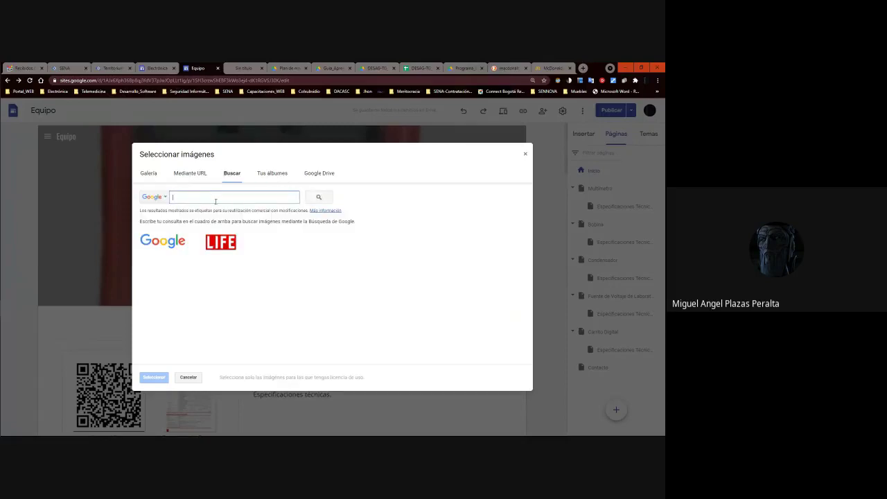
pyautogui.write('ficha')
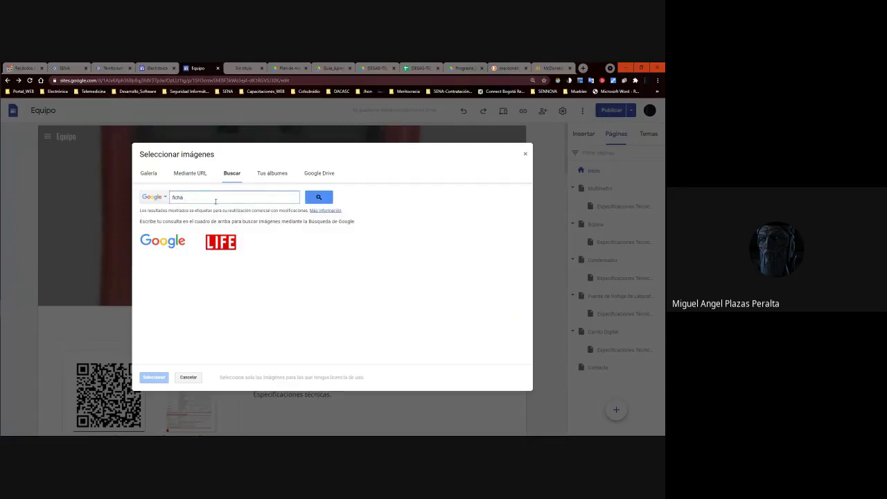
pyautogui.write(' tecnica')
pyautogui.press('Return')
pyautogui.scroll(-5, 307, 262)
pyautogui.scroll(5, 298, 258)
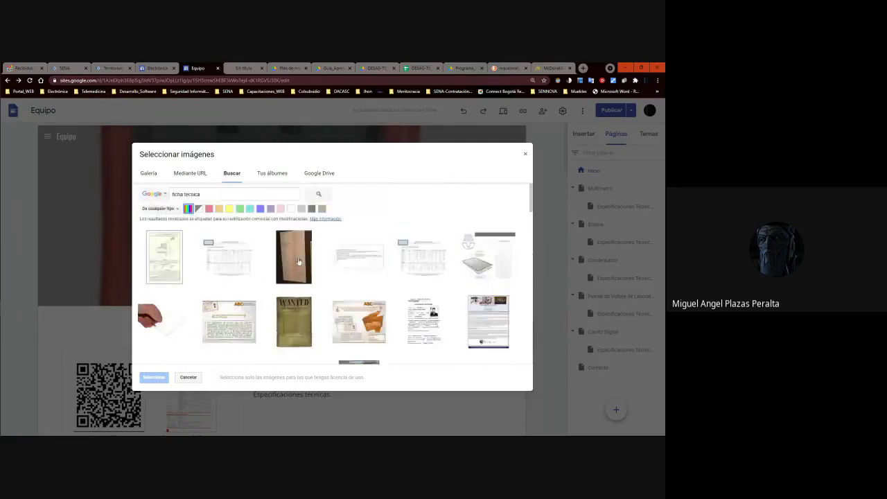
# Search images for 'documento' and set the pencil-document illustration as the header background.
pyautogui.moveTo(208, 197); pyautogui.dragTo(121, 196)
pyautogui.write('do')
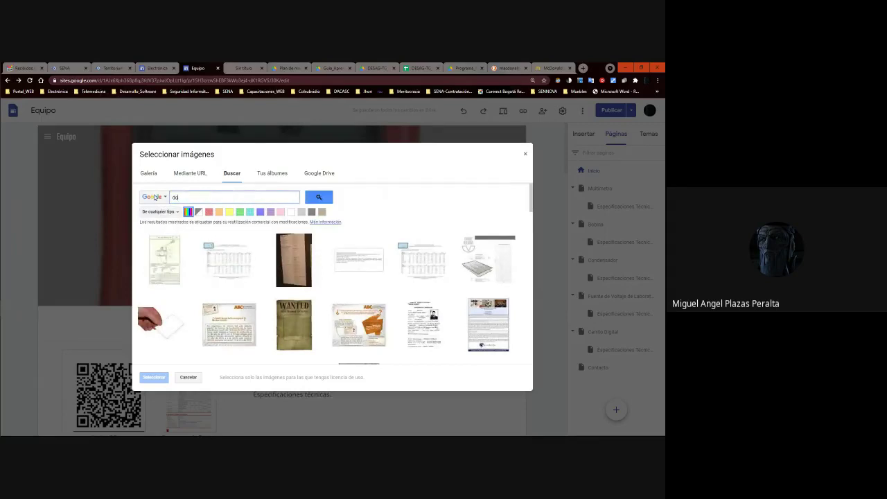
pyautogui.write('cumento')
pyautogui.press('Return')
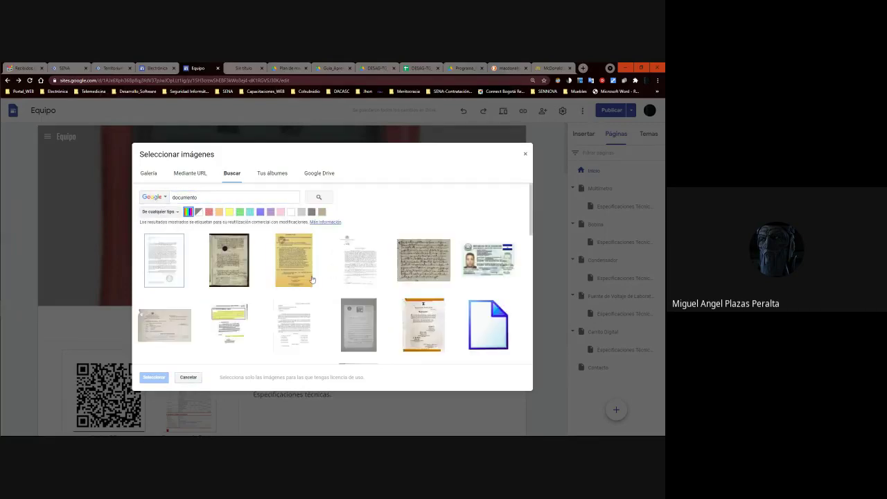
pyautogui.scroll(-1, 474, 292)
pyautogui.click(474, 292)
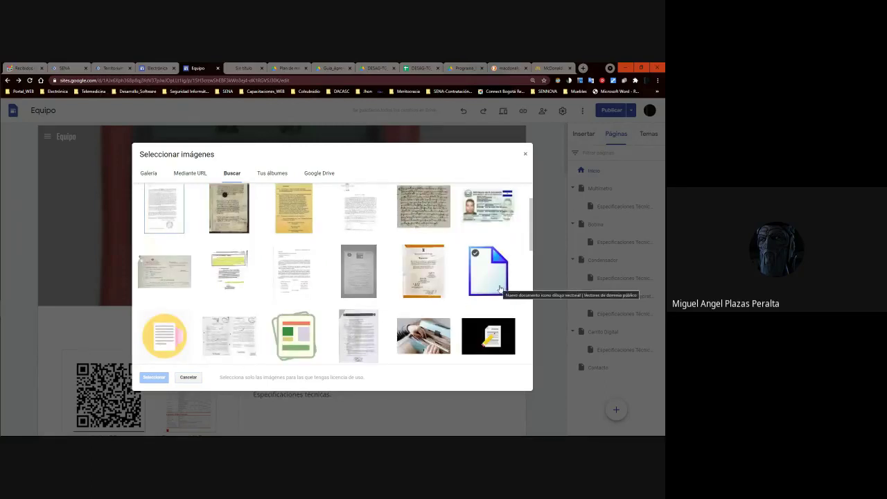
pyautogui.scroll(-1, 489, 326)
pyautogui.doubleClick(488, 325)
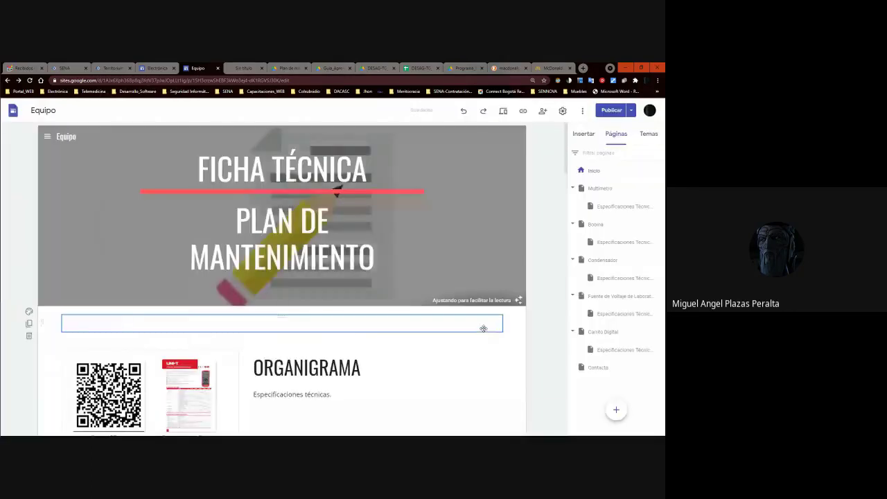
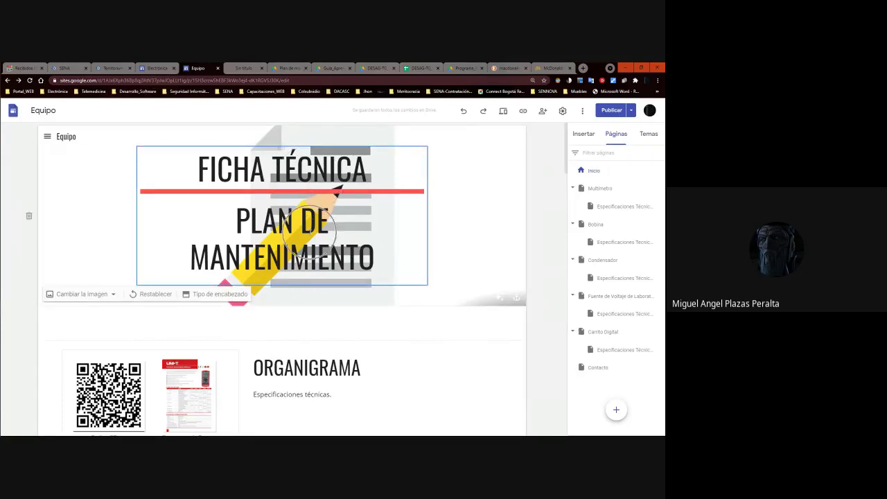
# Publish the Equipo site and confirm the publication.
pyautogui.click(311, 187)
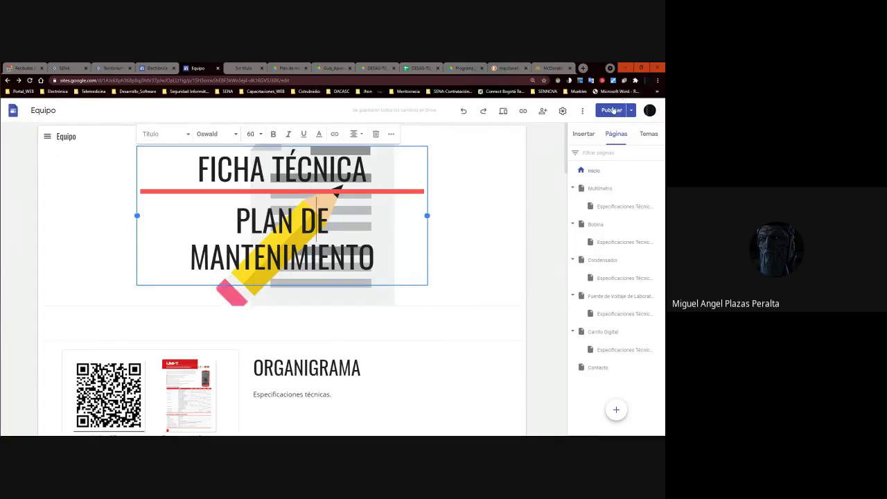
pyautogui.click(612, 111)
pyautogui.click(644, 111)
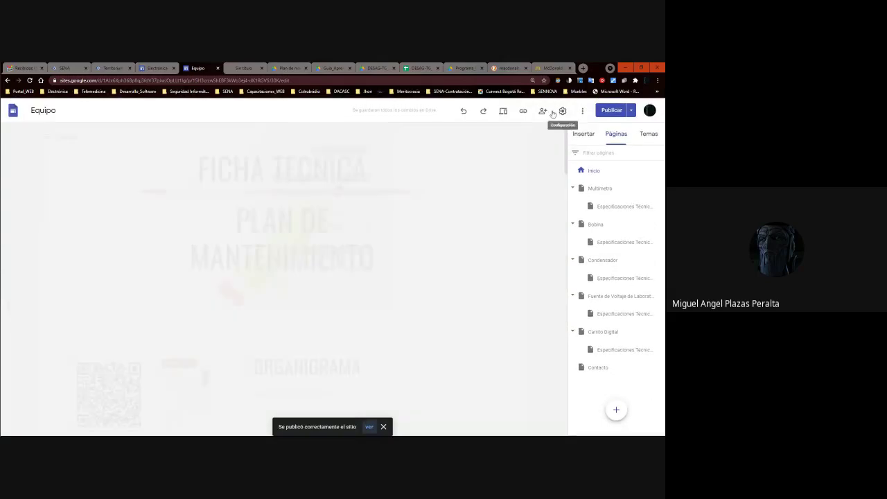
# Preview the published FICHA TÉCNICA home page, scroll through it, and open the Contacto page.
pyautogui.click(506, 113)
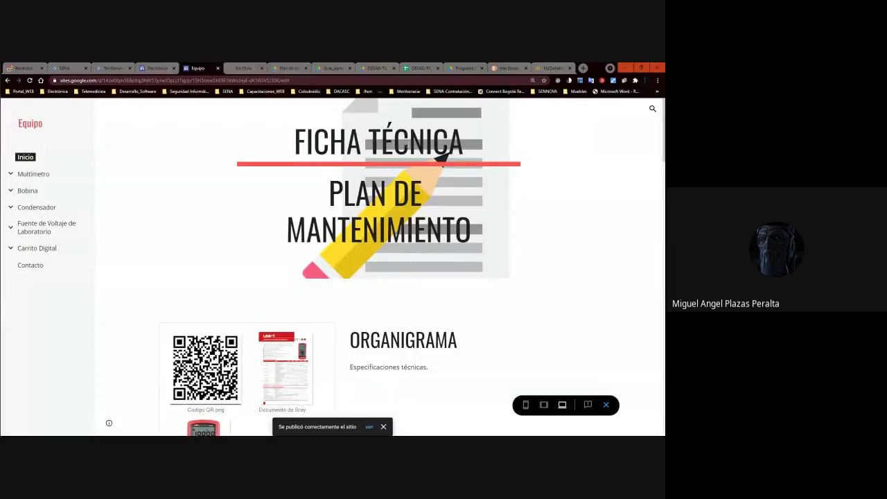
pyautogui.scroll(-3, 430, 153)
pyautogui.scroll(-3, 408, 147)
pyautogui.scroll(-3, 408, 147)
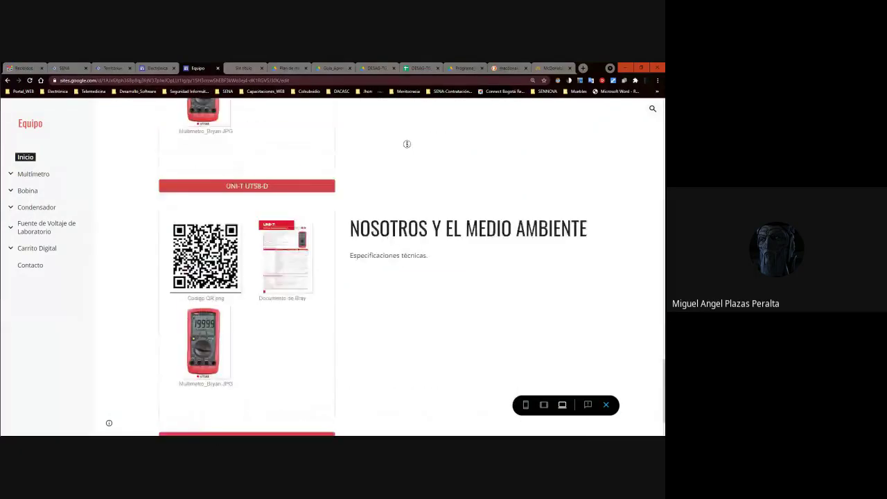
pyautogui.scroll(-1, 407, 143)
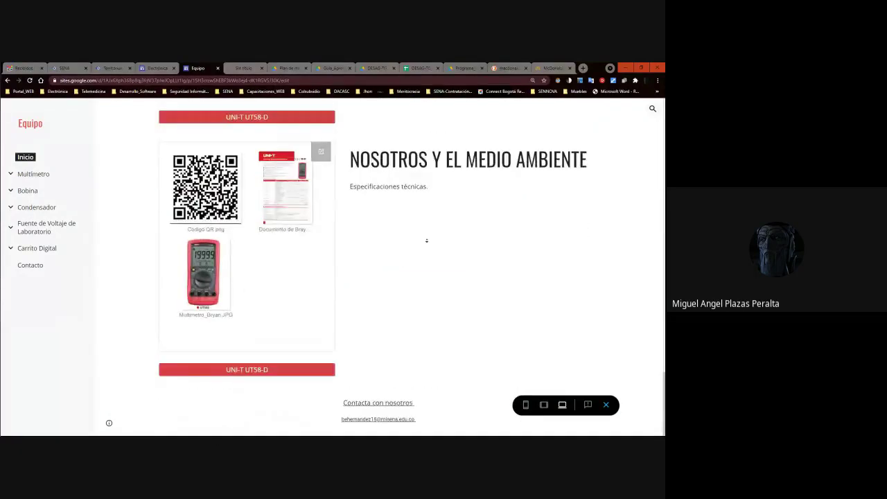
pyautogui.scroll(10, 145, 311)
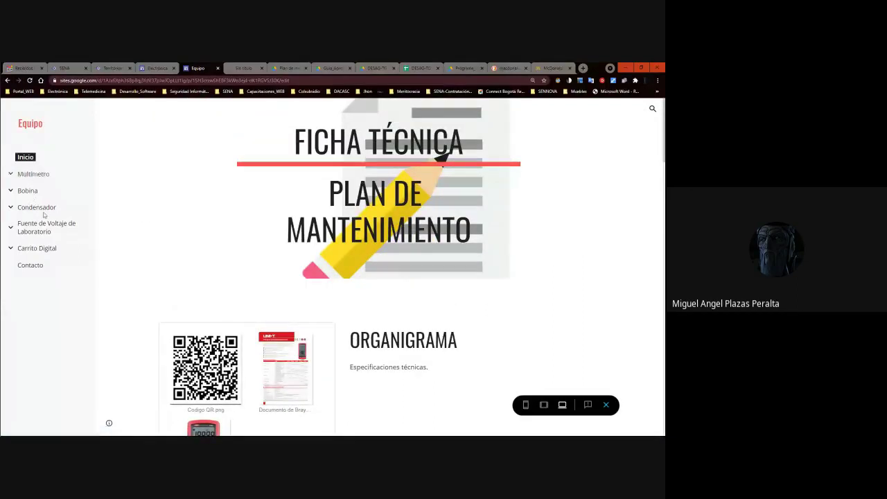
pyautogui.click(44, 252)
pyautogui.click(38, 267)
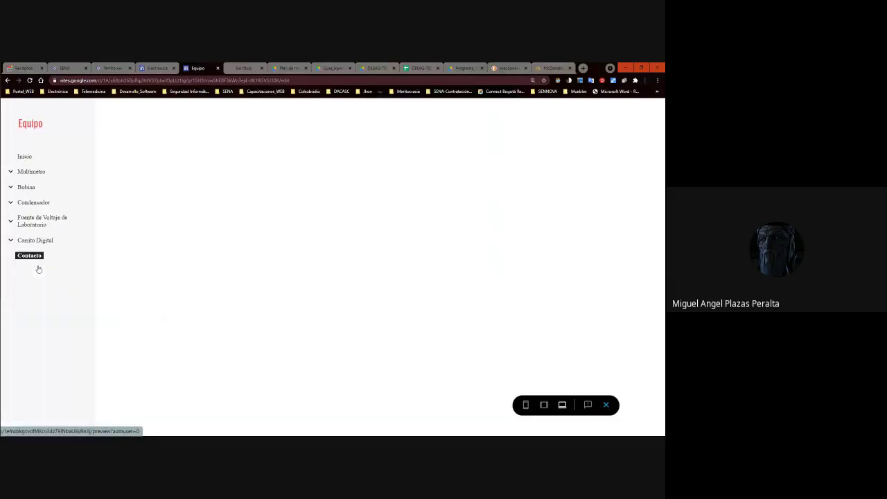
pyautogui.moveTo(441, 177); pyautogui.dragTo(439, 184)
pyautogui.click(328, 176)
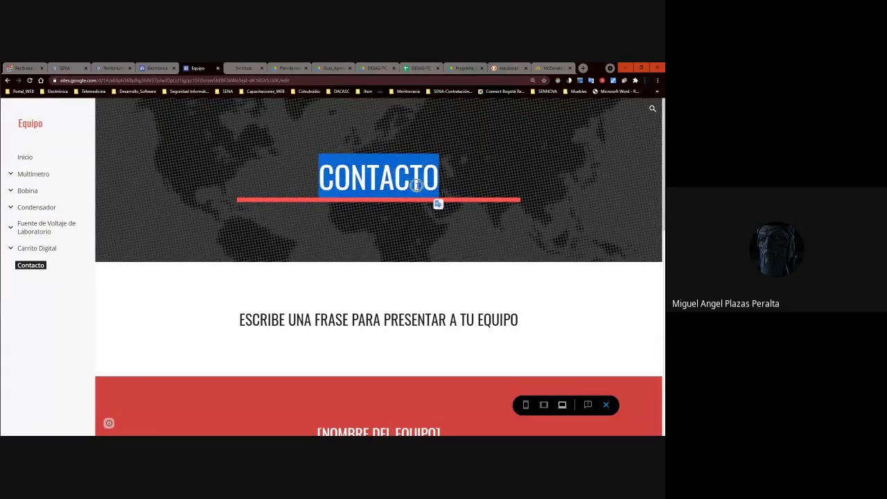
pyautogui.scroll(-10, 406, 192)
pyautogui.scroll(5, 406, 194)
pyautogui.scroll(-5, 392, 192)
pyautogui.scroll(4, 392, 192)
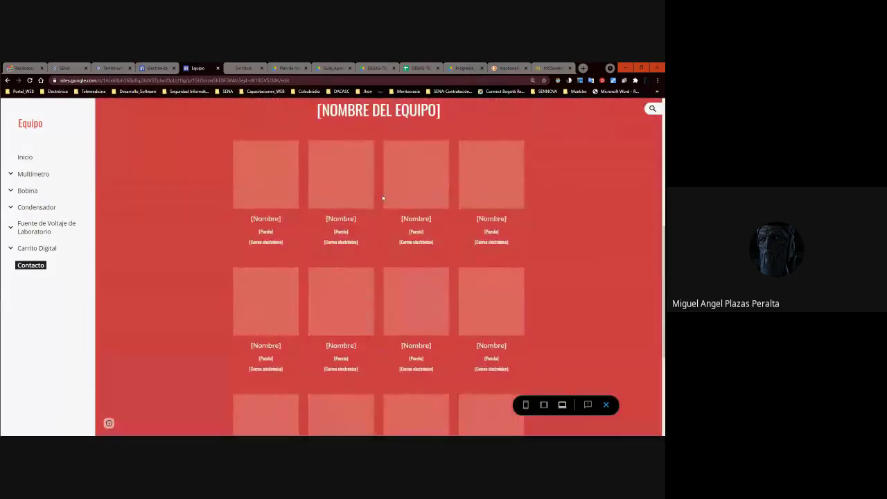
pyautogui.scroll(3, 382, 199)
pyautogui.scroll(-4, 411, 309)
pyautogui.scroll(4, 313, 145)
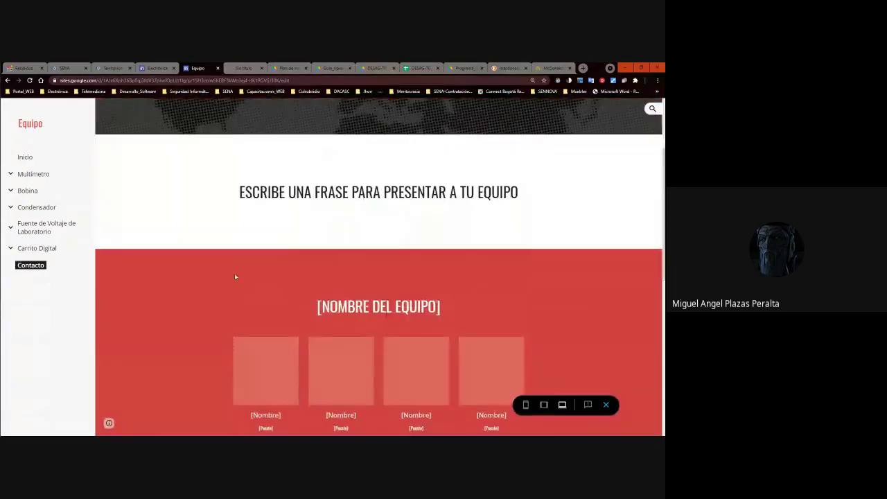
pyautogui.scroll(-3, 451, 287)
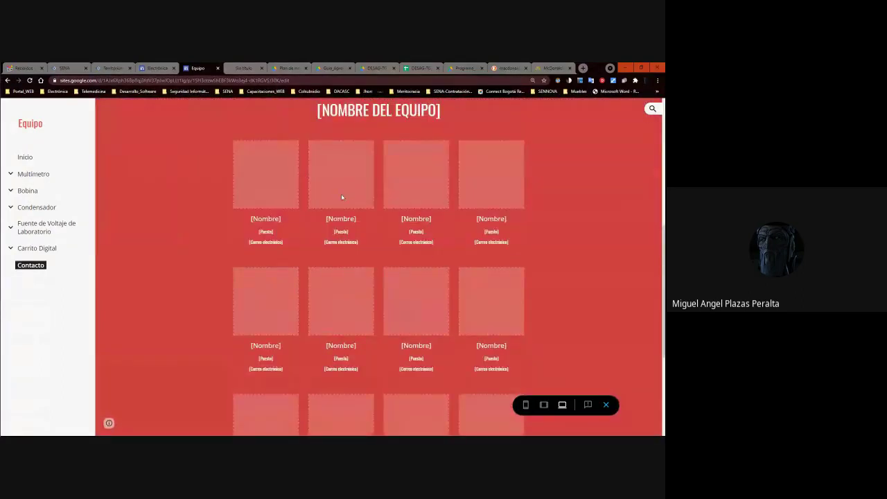
pyautogui.click(426, 196)
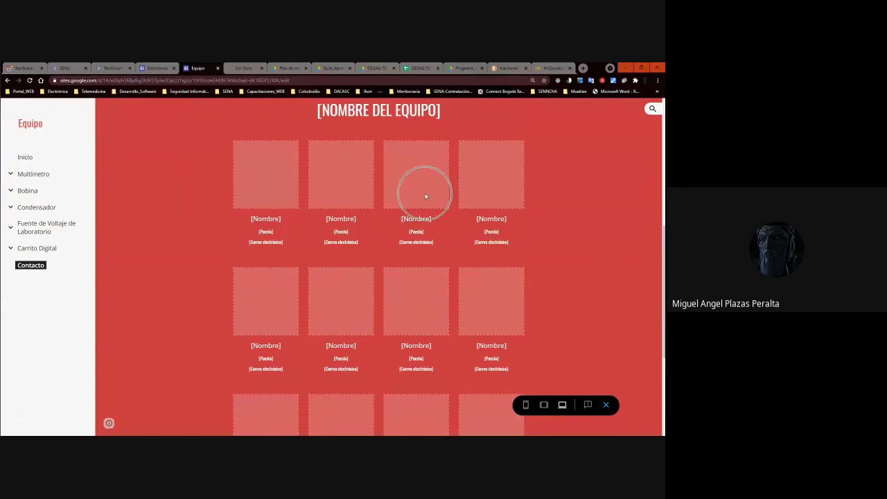
pyautogui.scroll(5, 425, 197)
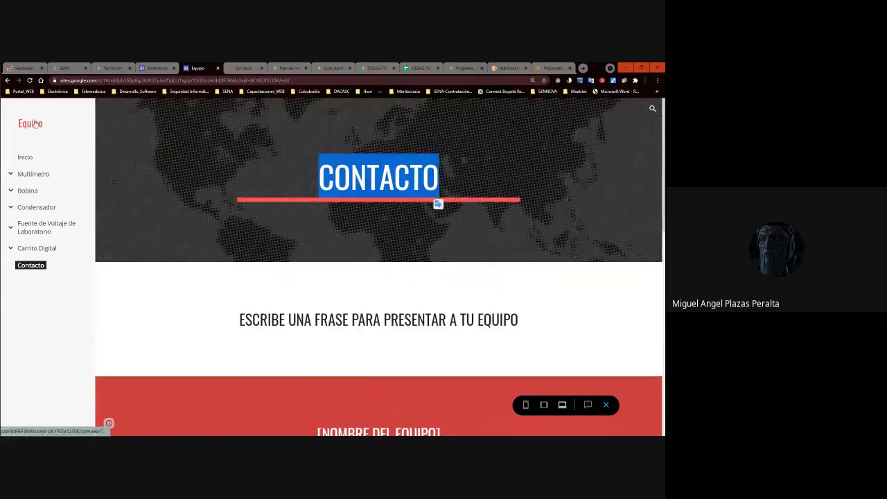
pyautogui.click(25, 155)
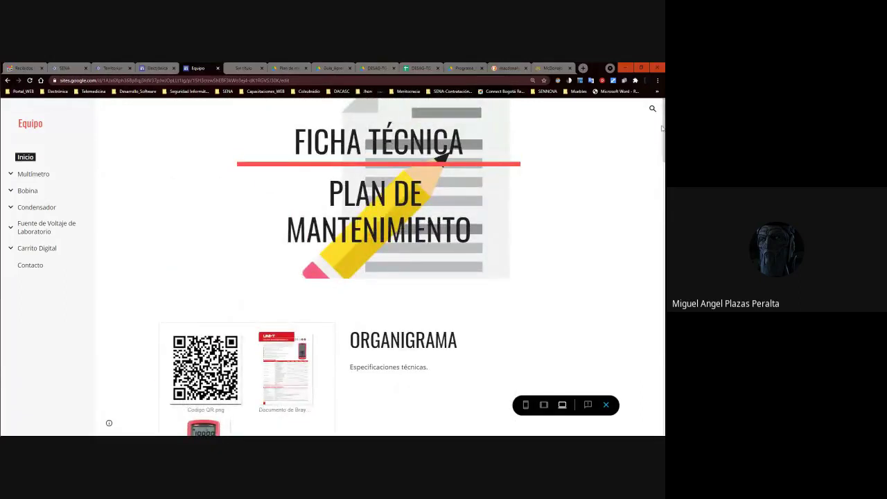
# Scroll through the home page in preview, then exit back to the Equipo editor.
pyautogui.scroll(-4, 381, 267)
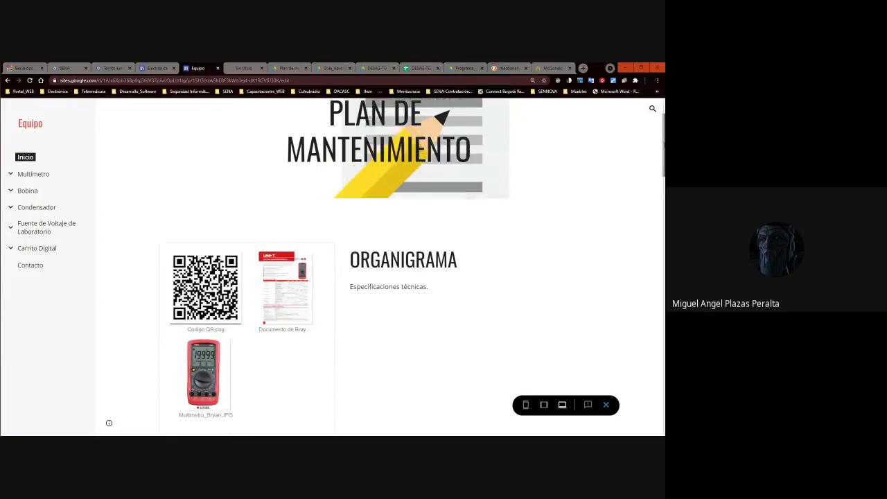
pyautogui.scroll(4, 576, 185)
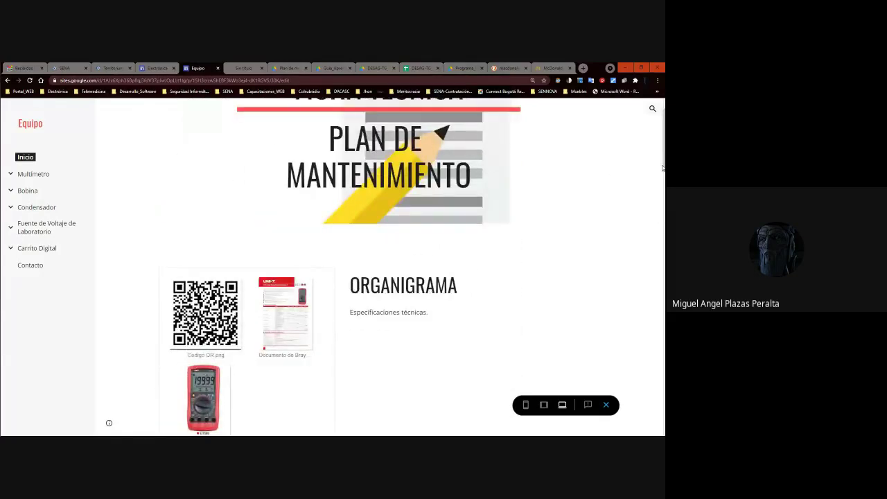
pyautogui.scroll(-4, 429, 292)
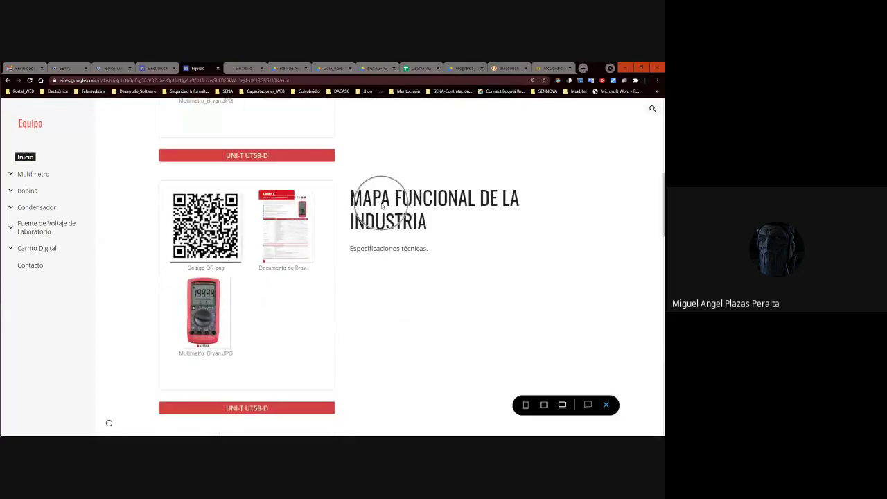
pyautogui.scroll(-4, 603, 248)
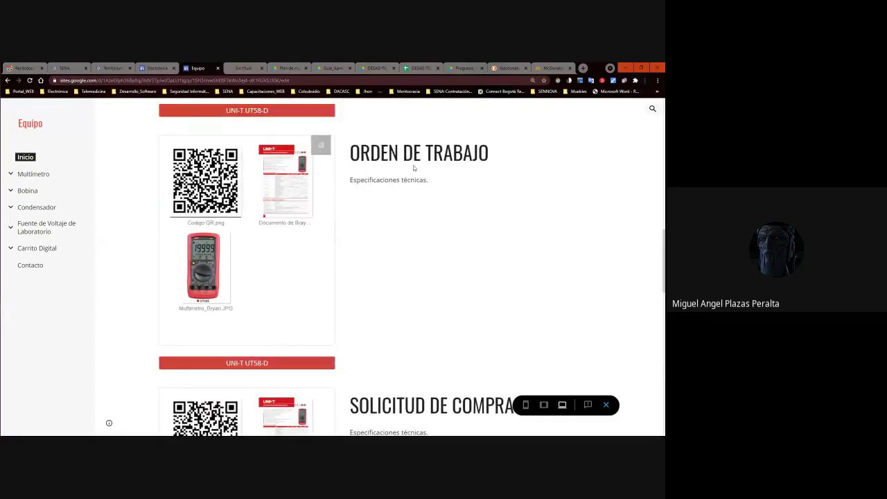
pyautogui.scroll(-4, 511, 207)
pyautogui.scroll(-3, 468, 217)
pyautogui.scroll(-3, 458, 197)
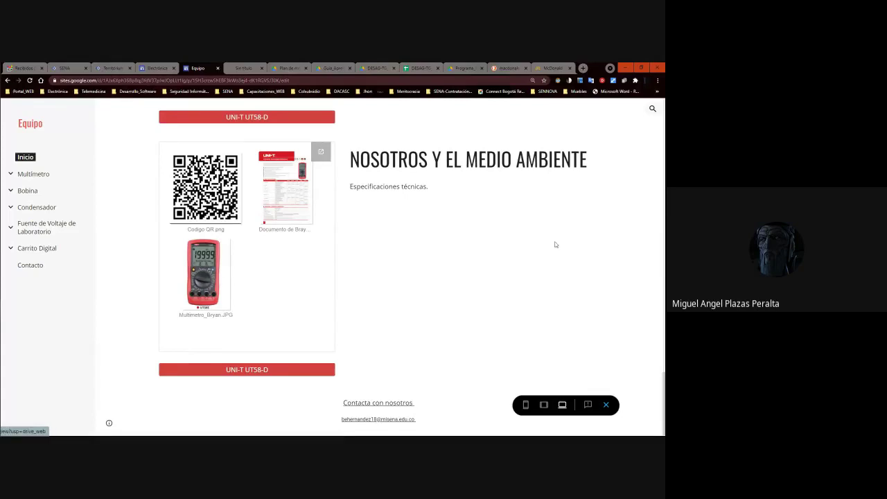
pyautogui.scroll(10, 413, 270)
pyautogui.scroll(5, 501, 214)
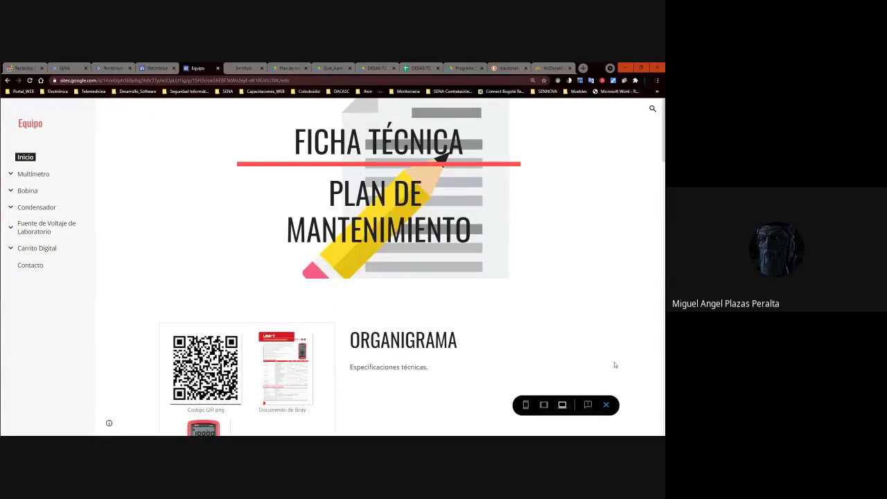
pyautogui.click(606, 404)
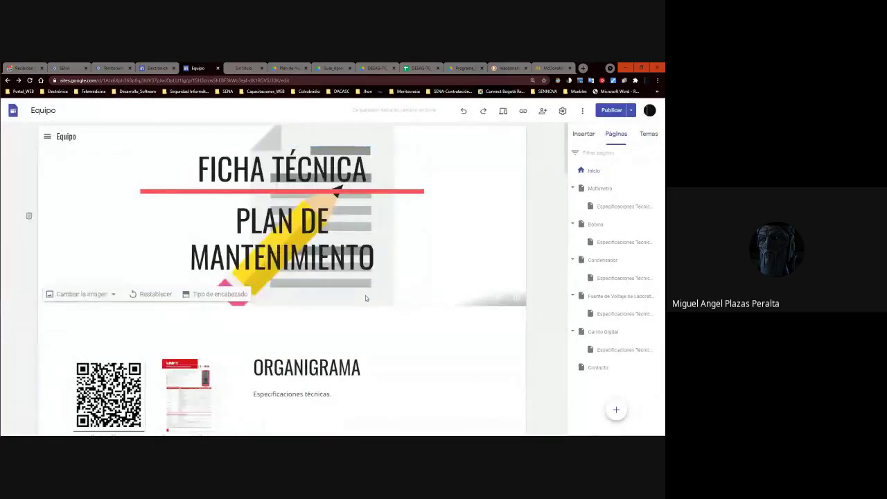
# Scroll the home page in the editor, then reopen the preview with Ctrl+Shift+P.
pyautogui.scroll(-3, 366, 296)
pyautogui.scroll(3, 365, 296)
pyautogui.scroll(-6, 365, 295)
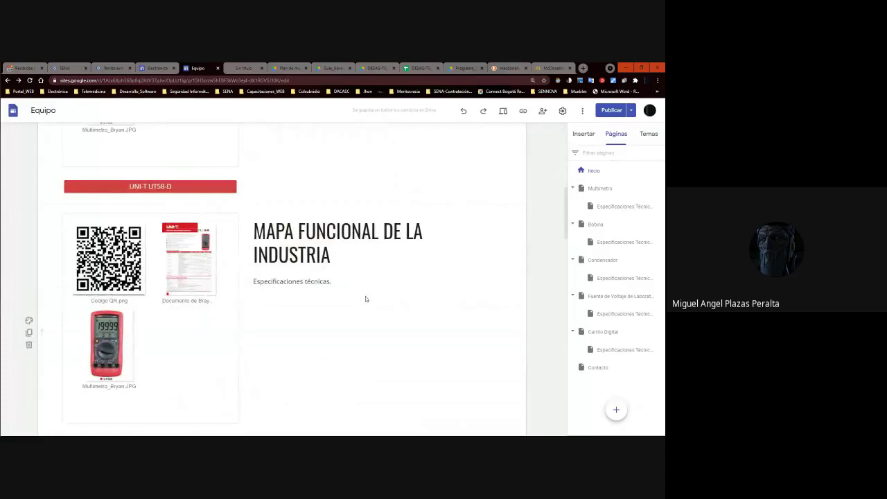
pyautogui.scroll(3, 366, 299)
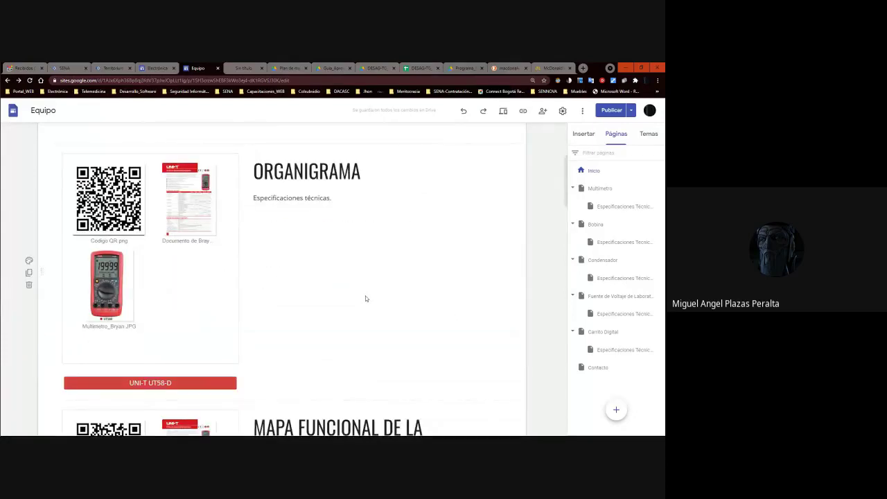
pyautogui.scroll(-3, 366, 298)
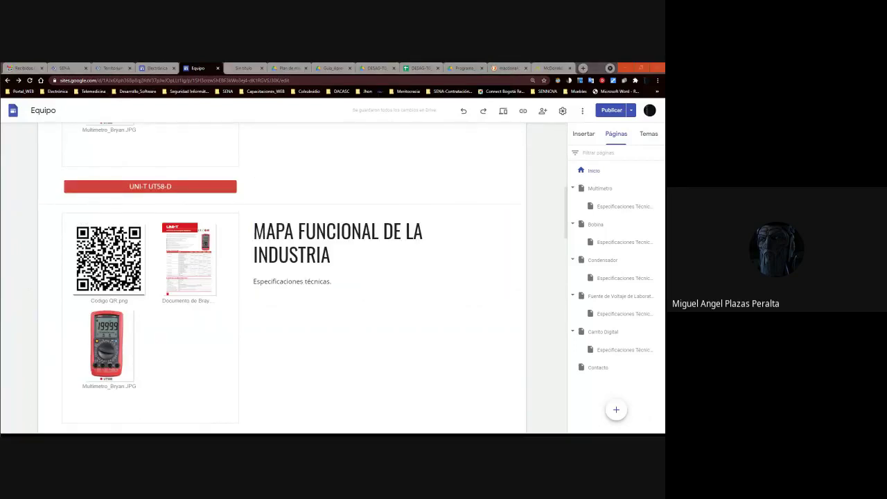
pyautogui.scroll(10, 416, 229)
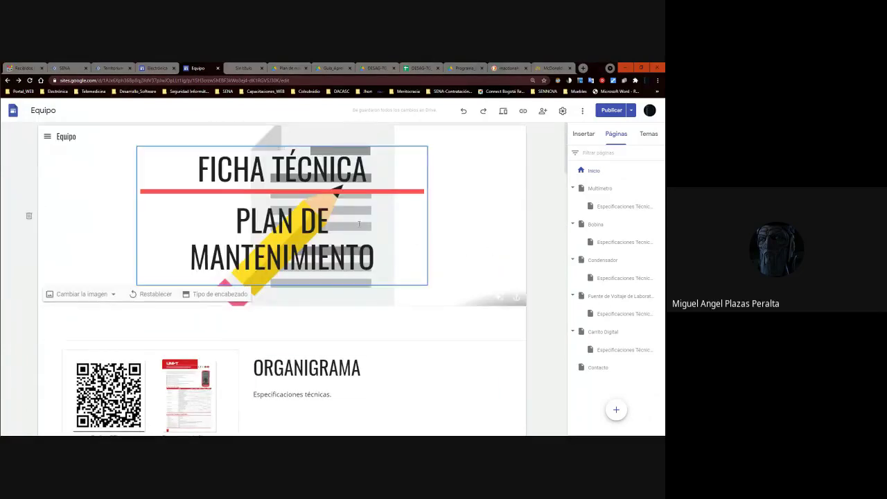
pyautogui.scroll(-10, 353, 232)
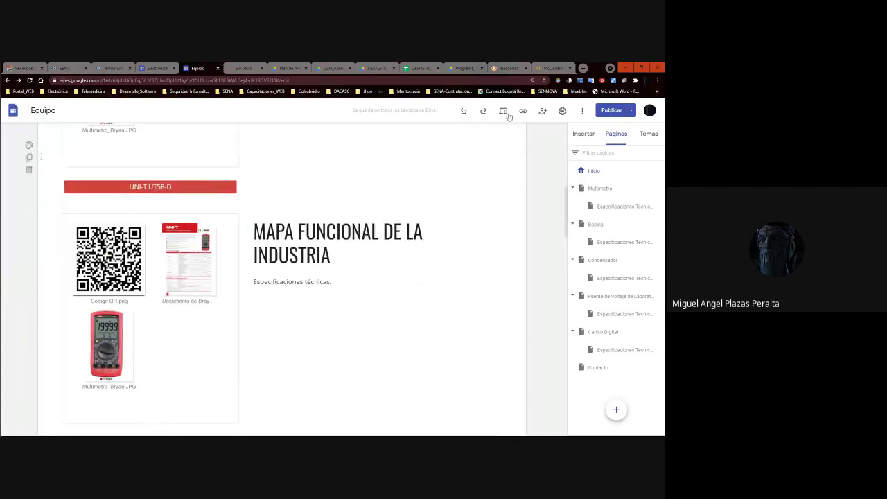
pyautogui.hotkey('ctrl', 'shift', 'p')
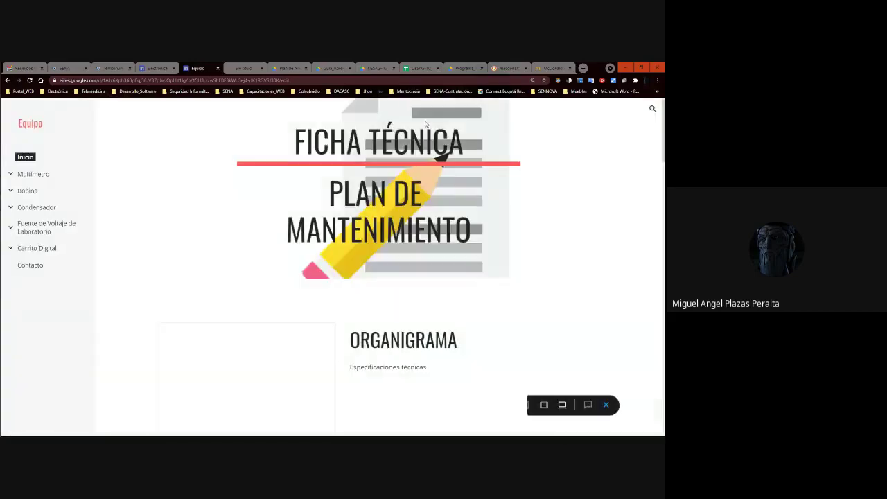
# Scroll through the home page preview, then close it to return to the editor's pages list.
pyautogui.scroll(-3, 430, 143)
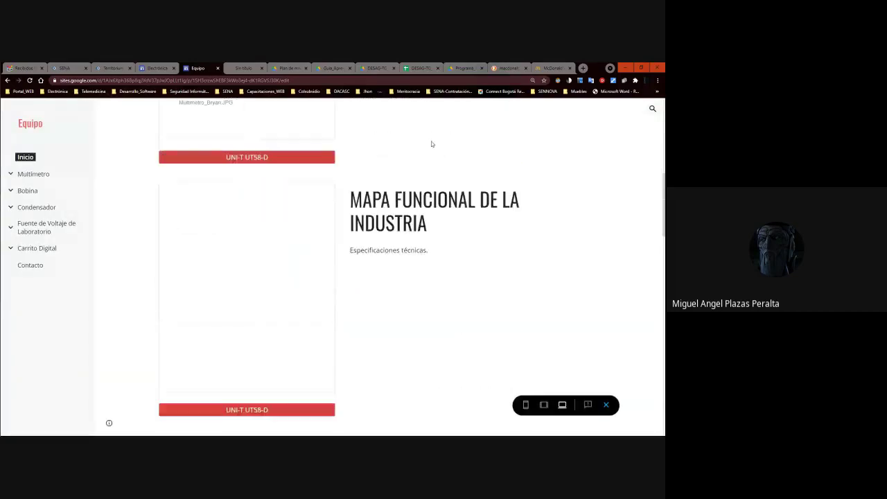
pyautogui.scroll(-2, 431, 144)
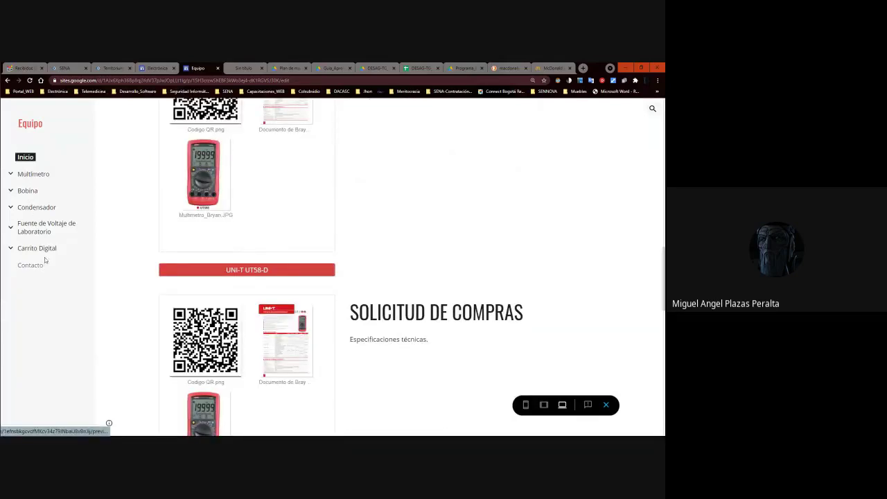
pyautogui.scroll(5, 415, 180)
pyautogui.scroll(-3, 465, 205)
pyautogui.scroll(-3, 465, 205)
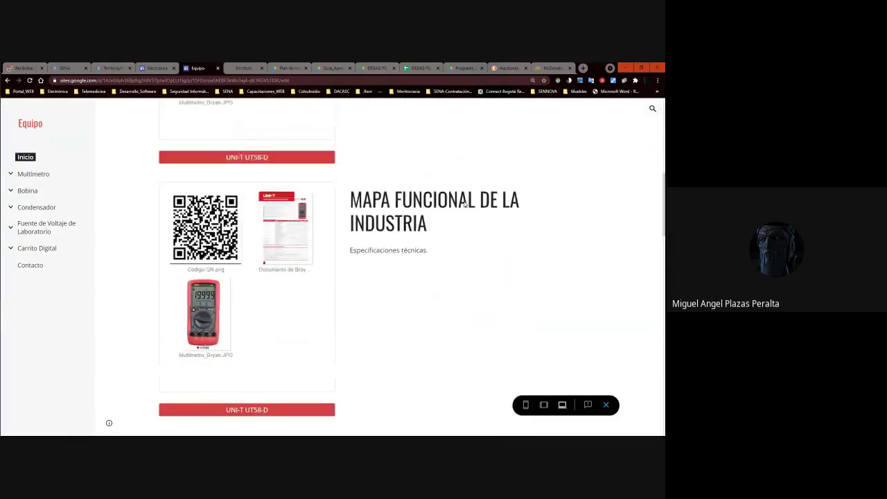
pyautogui.scroll(6, 465, 205)
pyautogui.scroll(-3, 465, 205)
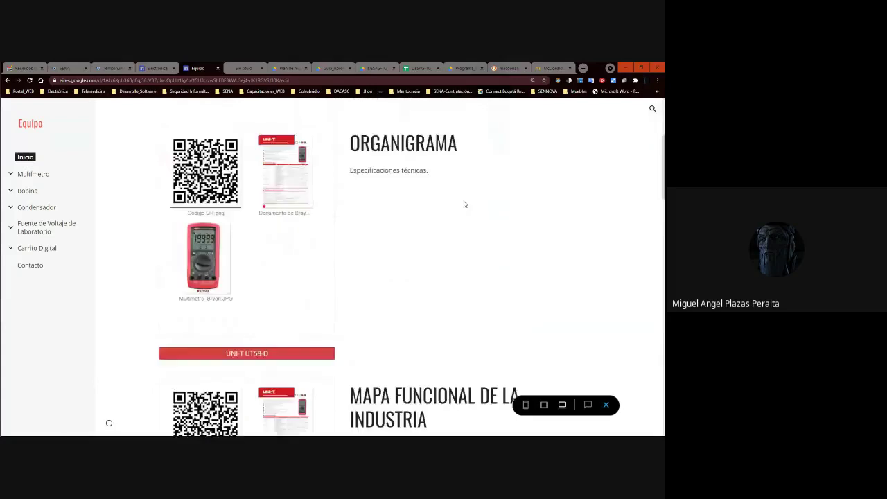
pyautogui.scroll(-10, 465, 204)
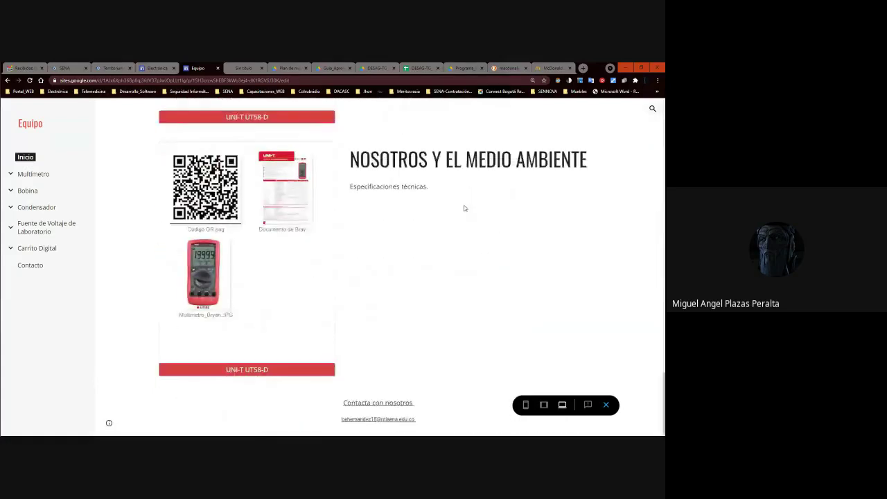
pyautogui.scroll(12, 448, 346)
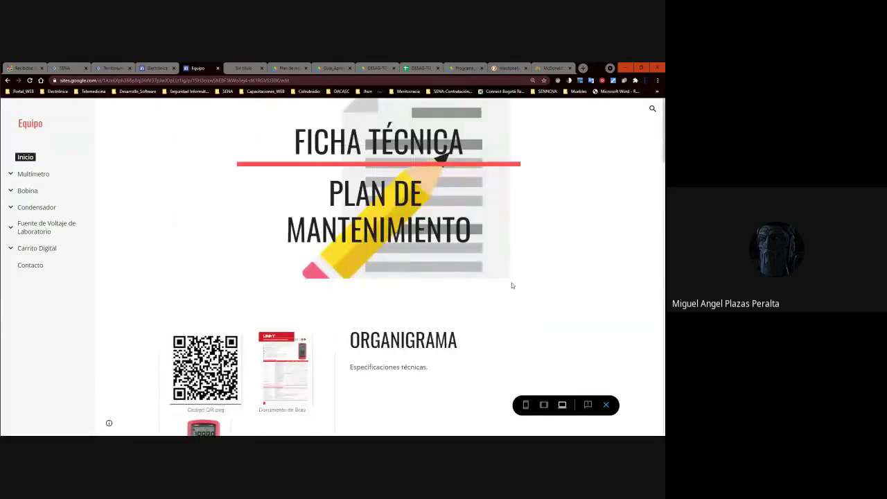
pyautogui.click(606, 406)
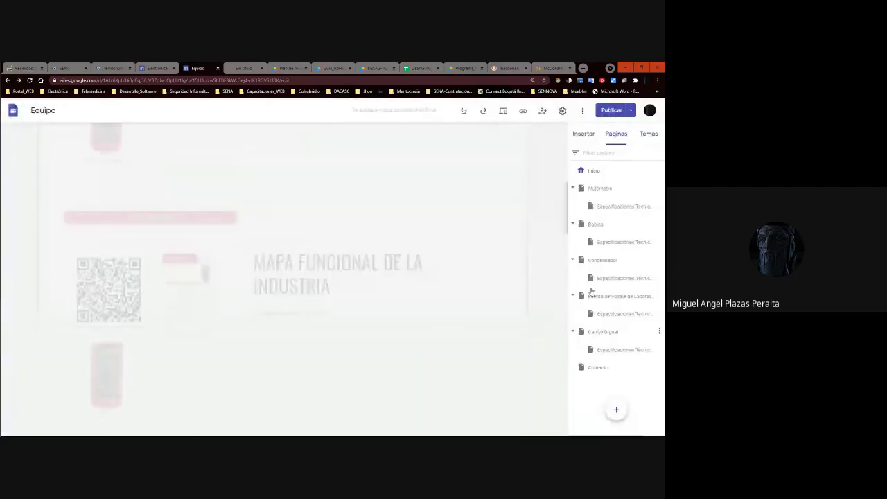
# Copy the published Equipo site link and switch over to WhatsApp.
pyautogui.click(522, 112)
pyautogui.click(249, 291)
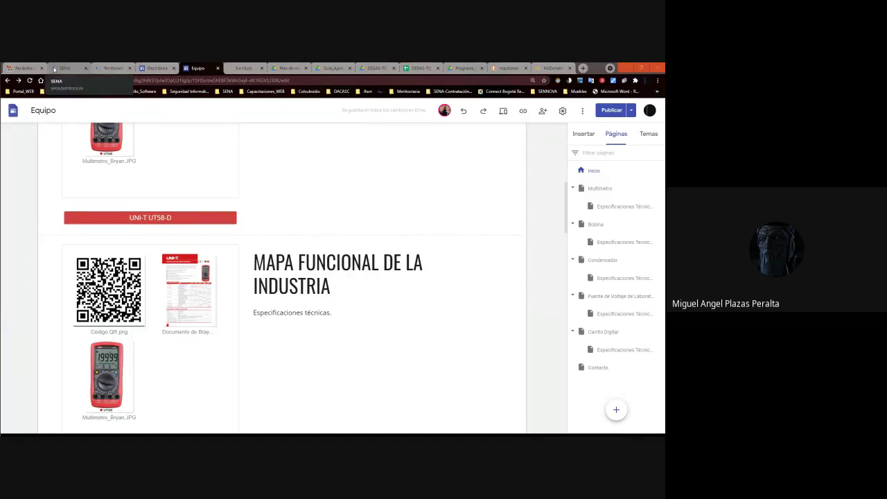
pyautogui.hotkey('alt', 'Tab')
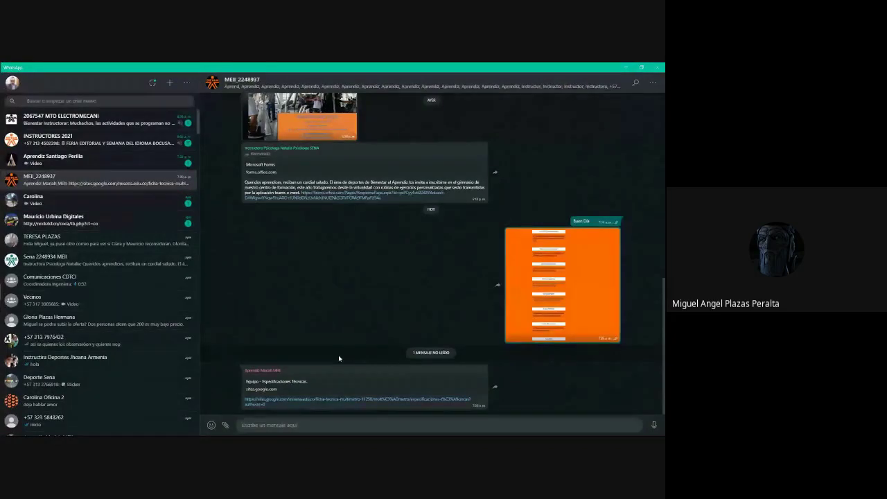
# Paste the site link into the class group chat and review the group's full participant list.
pyautogui.write('https://sites.google.com/misena.edu.co/ficha-tecnica-multimetros-behr/inicio')
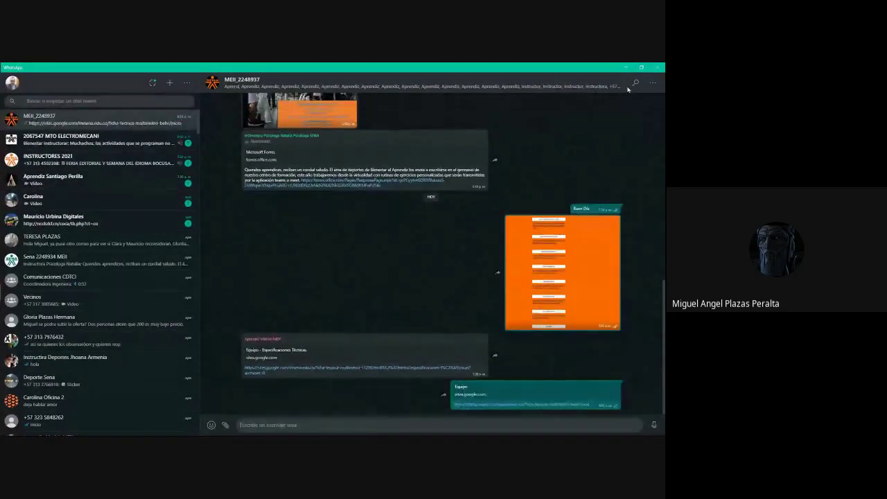
pyautogui.click(652, 82)
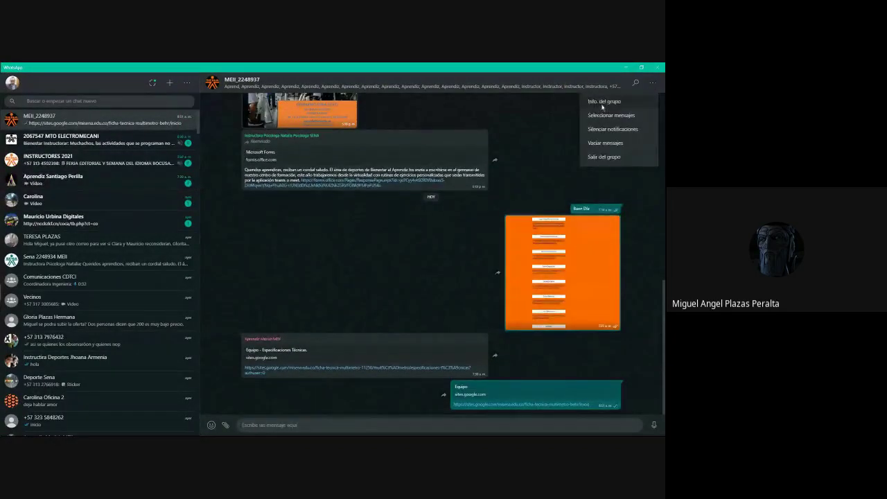
pyautogui.click(601, 104)
pyautogui.scroll(-8, 572, 291)
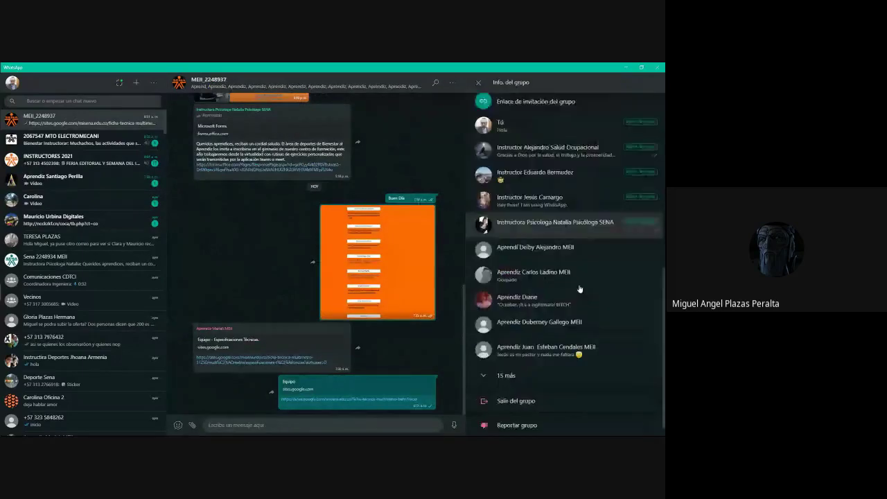
pyautogui.click(512, 365)
pyautogui.scroll(10, 532, 341)
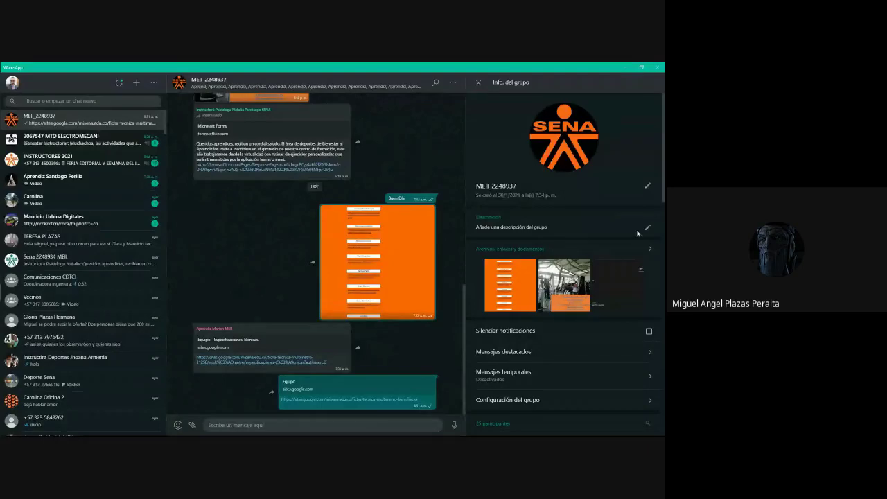
pyautogui.click(477, 83)
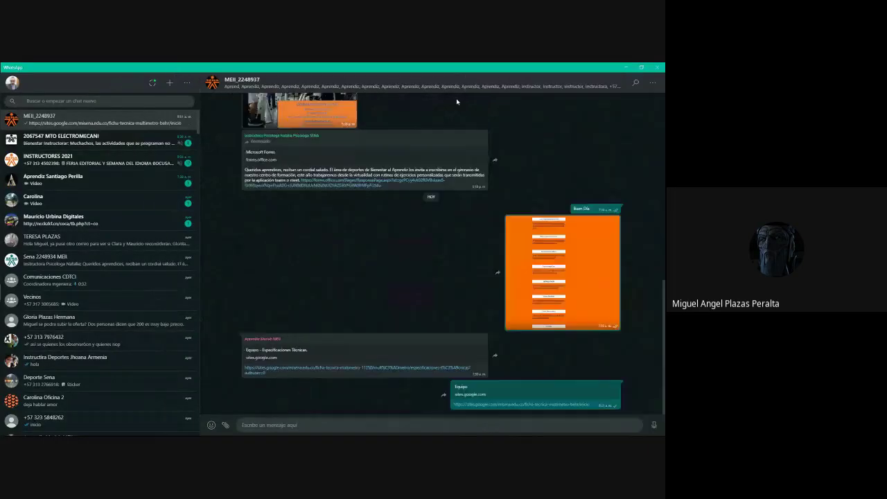
# Set the group's Enviar mensajes setting to Solo administradores, then return to Google Sites.
pyautogui.click(652, 82)
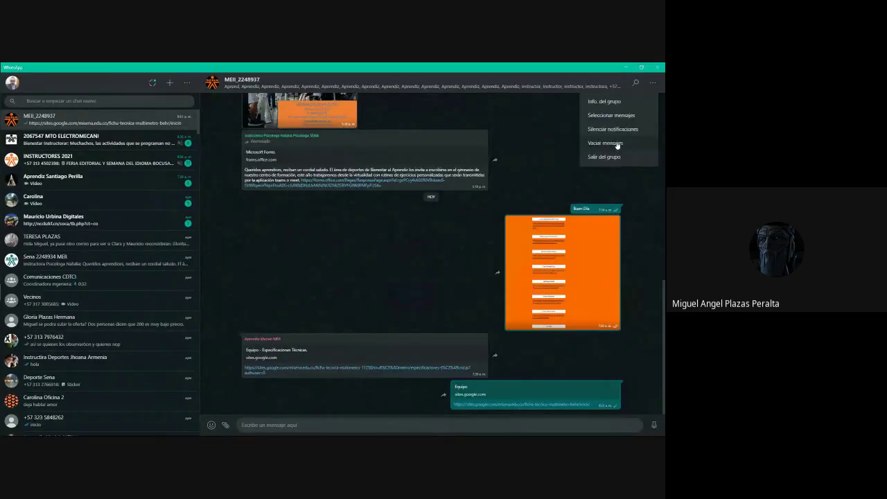
pyautogui.click(596, 101)
pyautogui.scroll(-5, 561, 182)
pyautogui.scroll(-1, 561, 182)
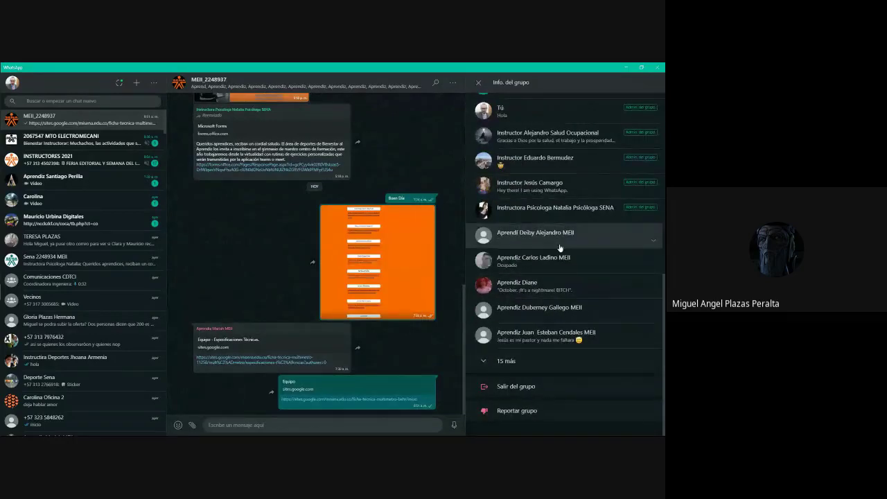
pyautogui.scroll(3, 554, 243)
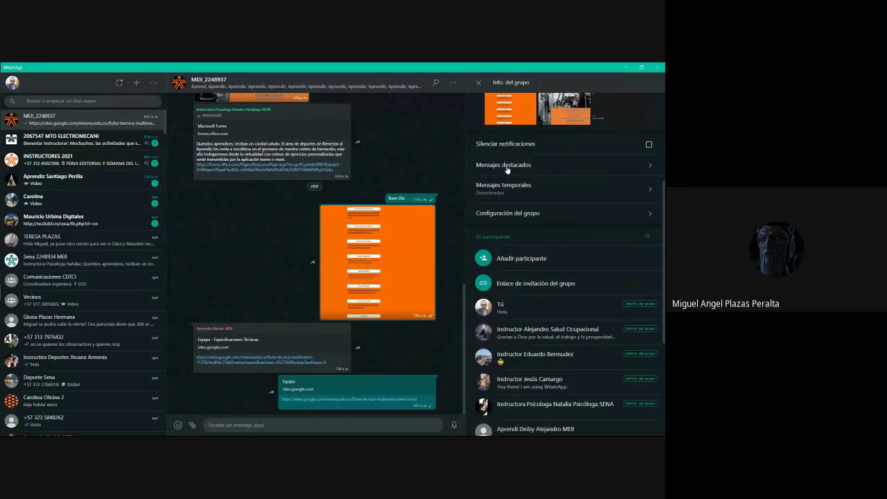
pyautogui.click(522, 215)
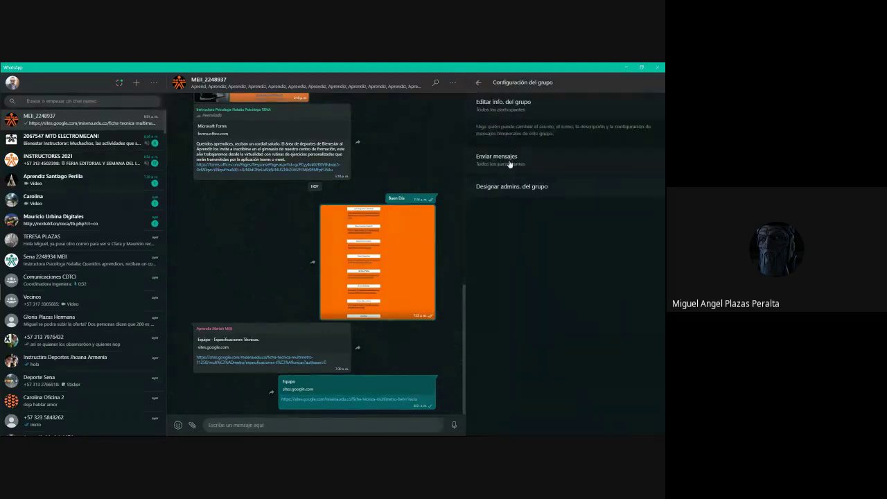
pyautogui.click(508, 164)
pyautogui.click(307, 250)
pyautogui.click(368, 279)
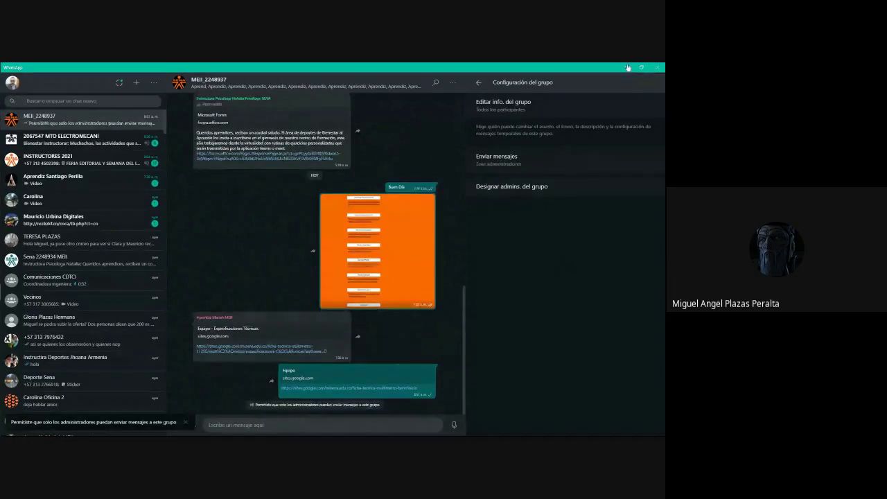
pyautogui.hotkey('alt', 'Tab')
pyautogui.scroll(5, 476, 237)
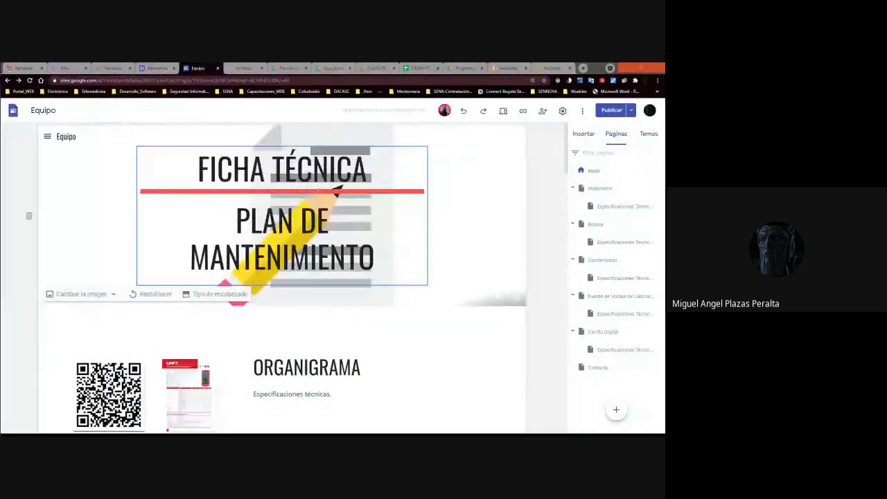
pyautogui.scroll(-5, 303, 182)
pyautogui.scroll(5, 303, 183)
pyautogui.scroll(-5, 304, 182)
pyautogui.scroll(-3, 303, 182)
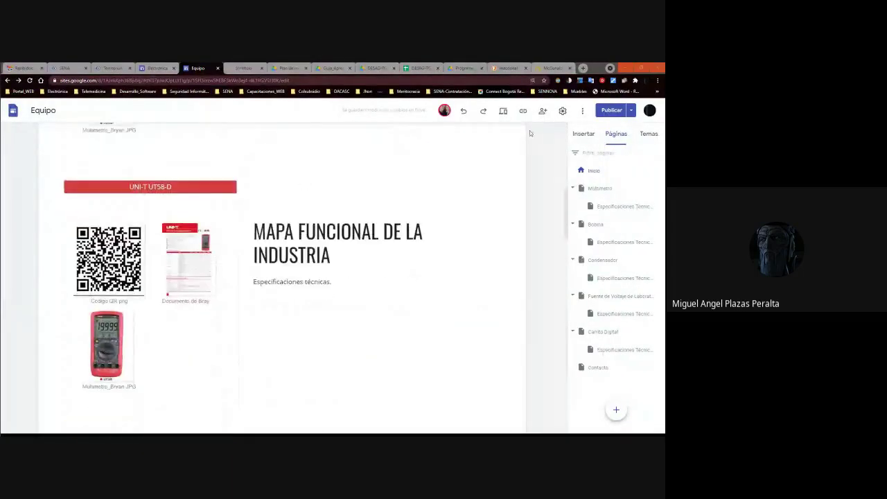
pyautogui.click(503, 111)
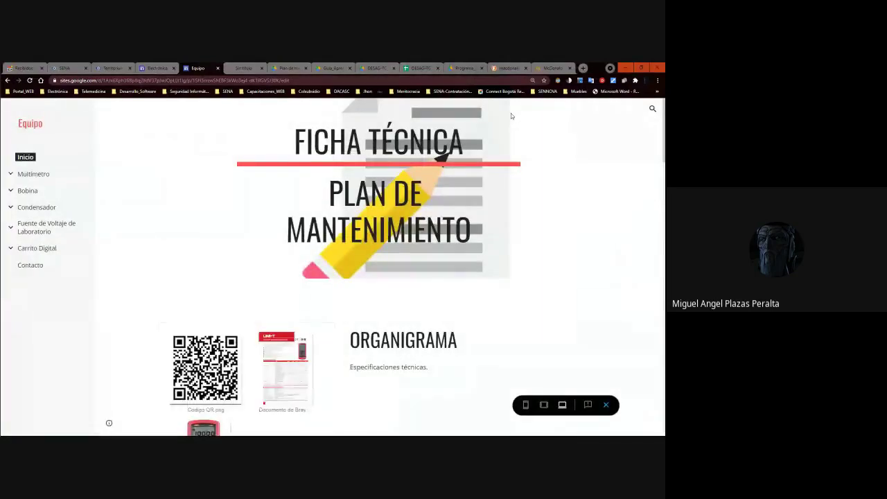
pyautogui.click(607, 405)
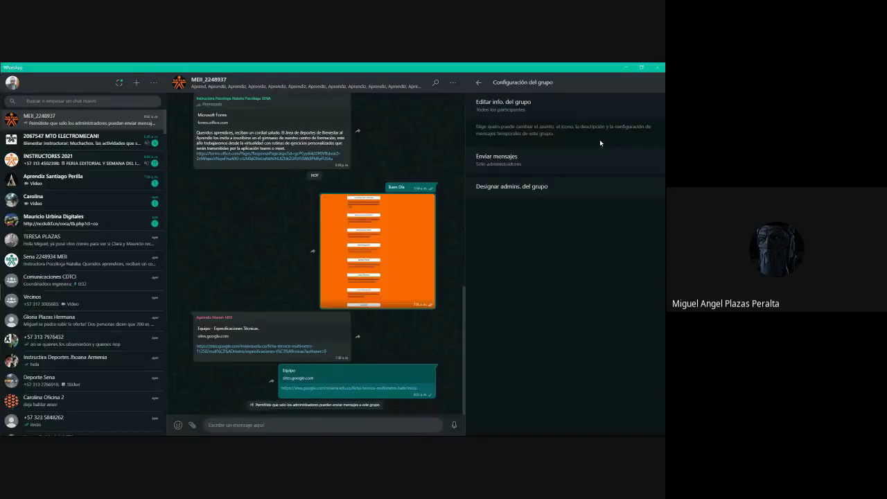
# Let all participants send messages again and post '¿Para que sirve un Diagrama de Gantt?'.
pyautogui.click(511, 162)
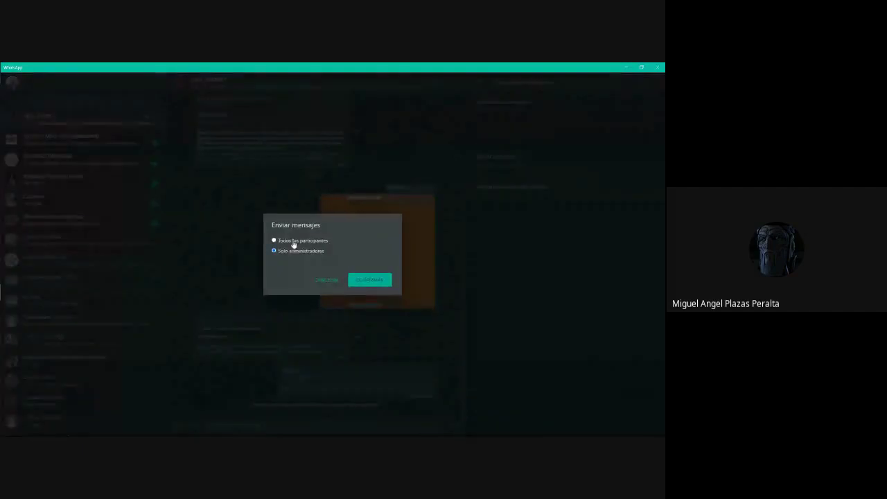
pyautogui.click(367, 279)
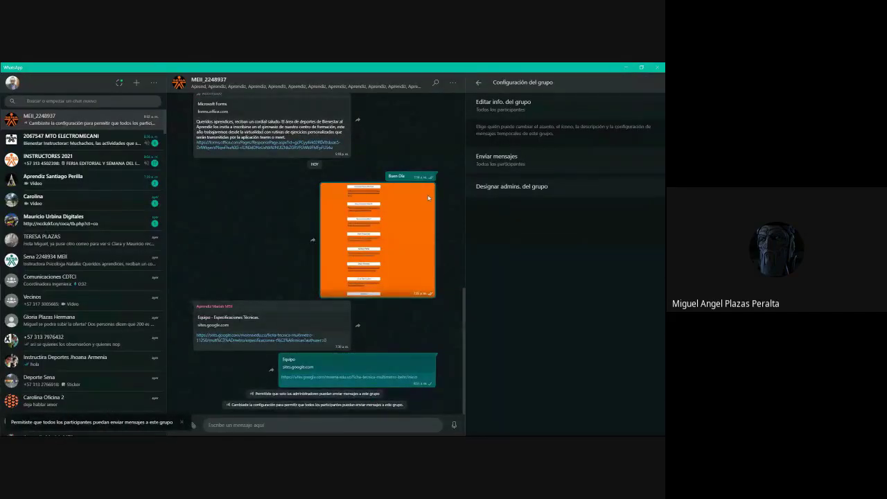
pyautogui.click(301, 424)
pyautogui.write('A')
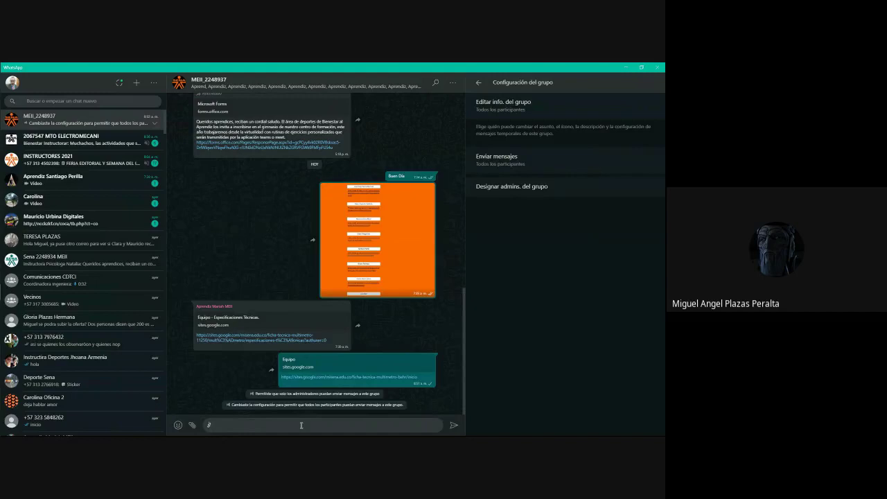
pyautogui.write('Para que sirve un Diagrama de Gantt?')
pyautogui.press('Return')
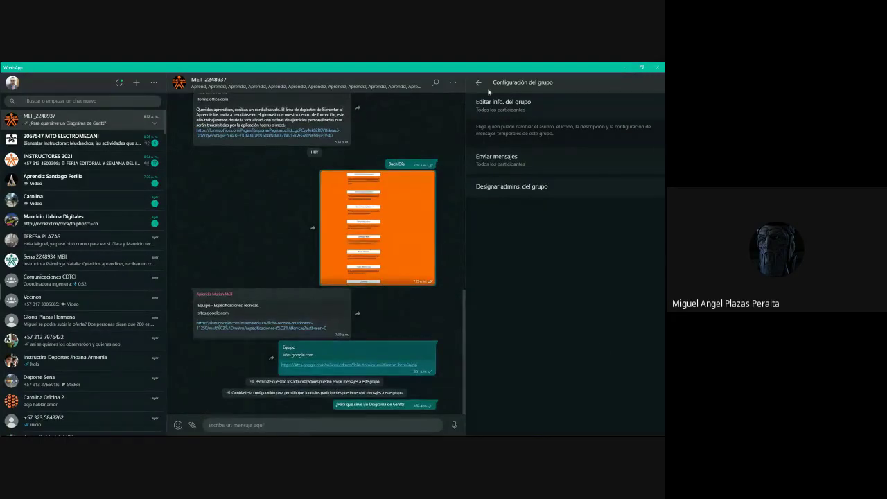
# Close the group info and minimize WhatsApp to return to the site editor.
pyautogui.click(478, 82)
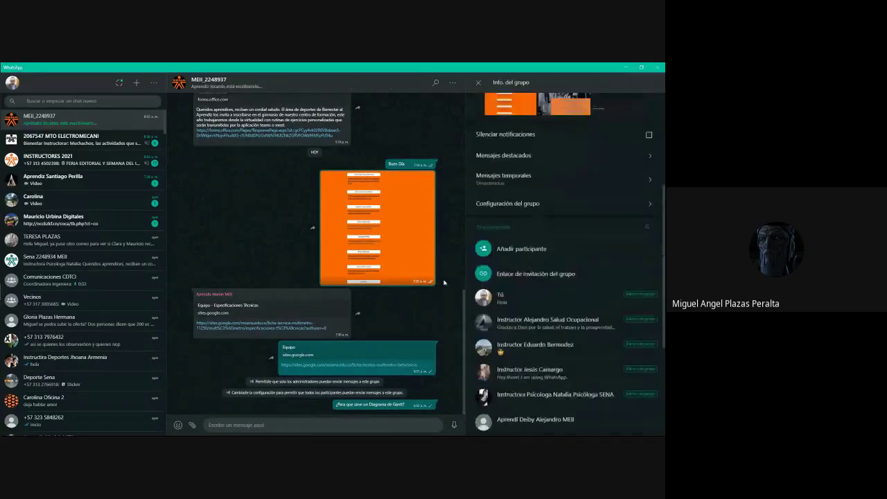
pyautogui.click(477, 83)
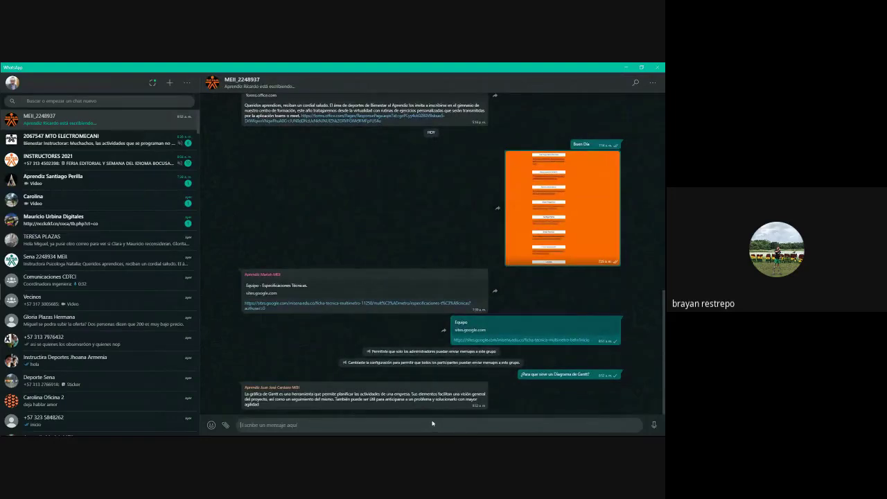
pyautogui.click(626, 67)
pyautogui.scroll(5, 530, 178)
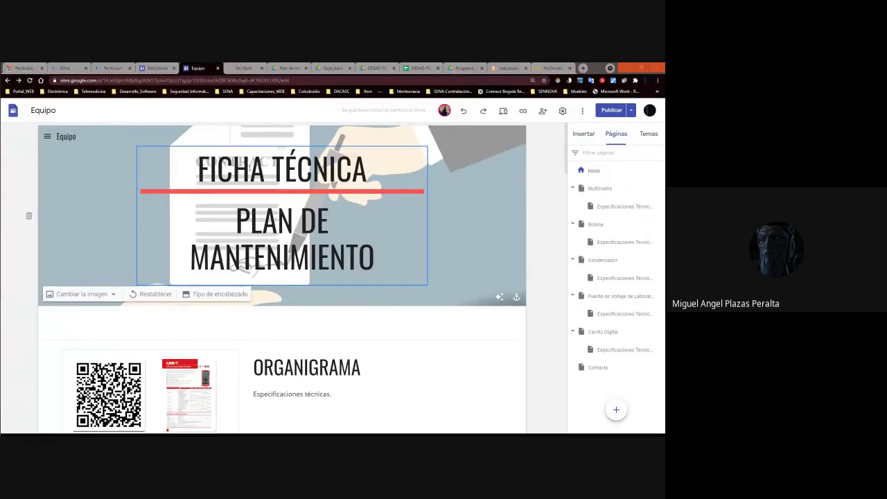
# Preview the site again and select the word FICHA in the banner title.
pyautogui.click(504, 112)
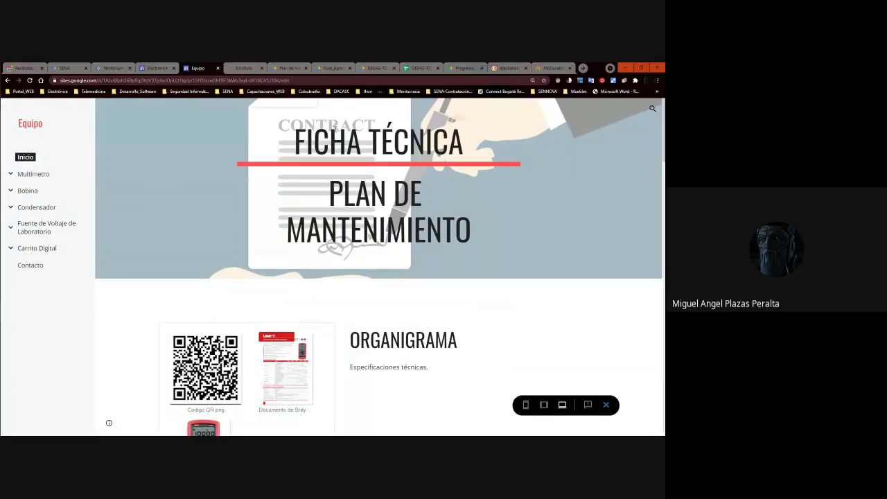
pyautogui.scroll(-5, 374, 150)
pyautogui.scroll(5, 374, 151)
pyautogui.click(339, 126)
pyautogui.moveTo(368, 139); pyautogui.dragTo(288, 125)
pyautogui.click(287, 125)
pyautogui.click(371, 169)
pyautogui.click(370, 122)
pyautogui.click(369, 122)
# Scroll the published site, open 'Contacta con nosotros', then minimize Chrome and Excel.
pyautogui.scroll(-6, 392, 178)
pyautogui.scroll(5, 392, 178)
pyautogui.scroll(1, 391, 178)
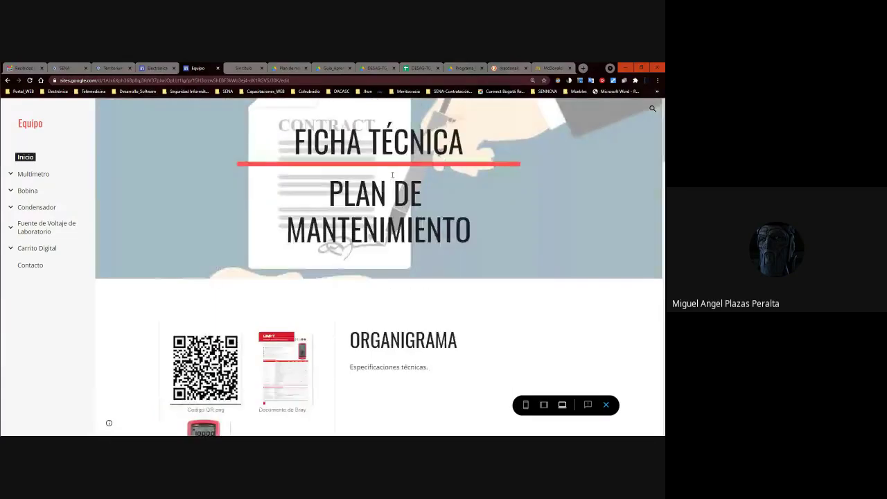
pyautogui.scroll(-5, 392, 178)
pyautogui.scroll(5, 391, 178)
pyautogui.scroll(1, 437, 274)
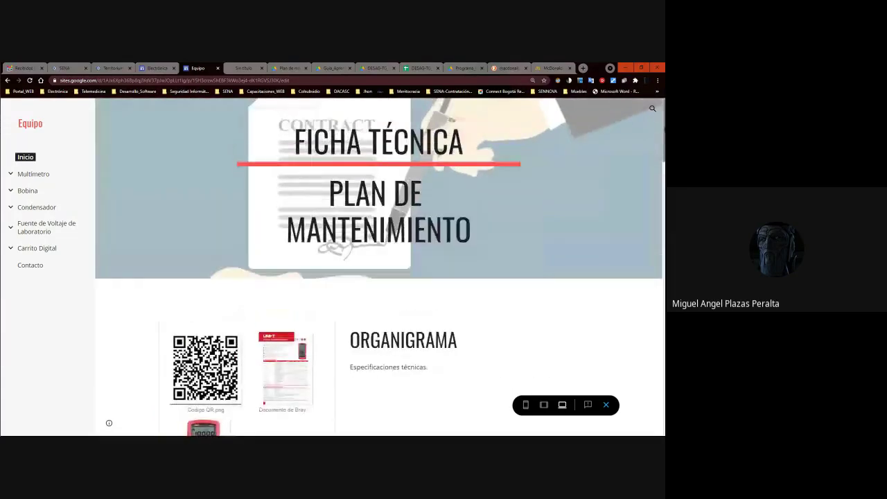
pyautogui.scroll(-5, 436, 274)
pyautogui.scroll(3, 437, 275)
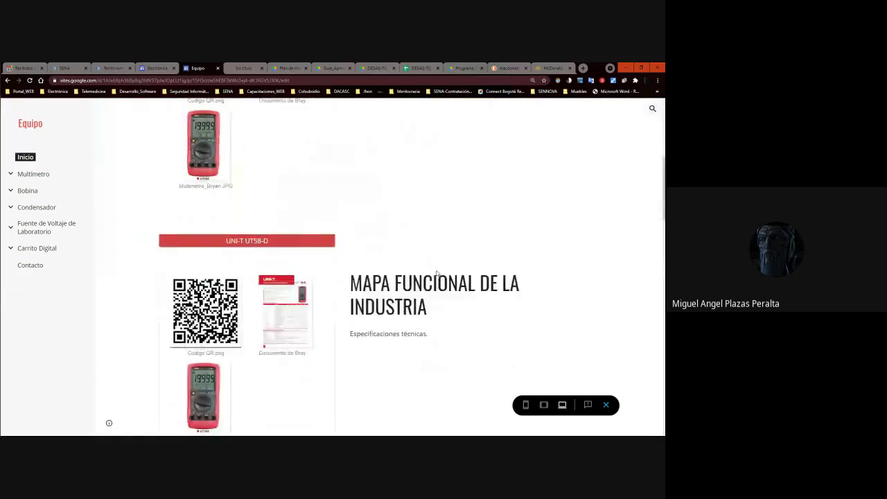
pyautogui.scroll(-7, 436, 274)
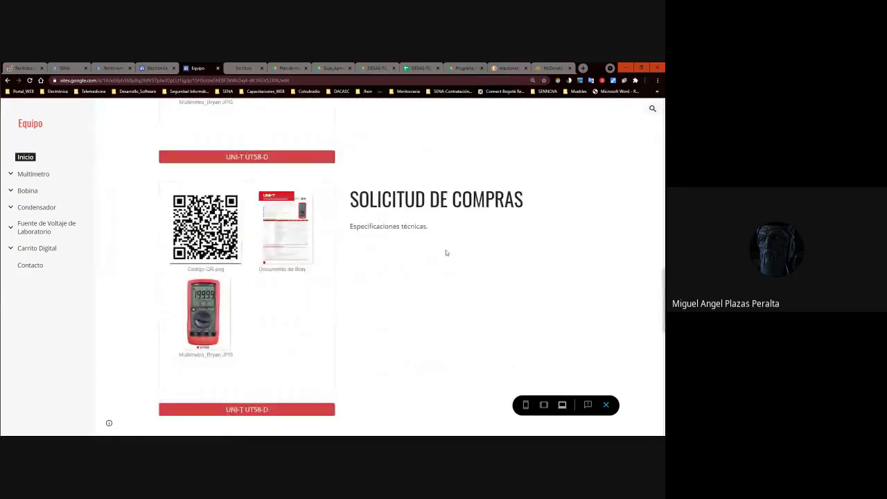
pyautogui.scroll(-6, 469, 218)
pyautogui.scroll(6, 469, 240)
pyautogui.scroll(-3, 469, 235)
pyautogui.scroll(-5, 470, 236)
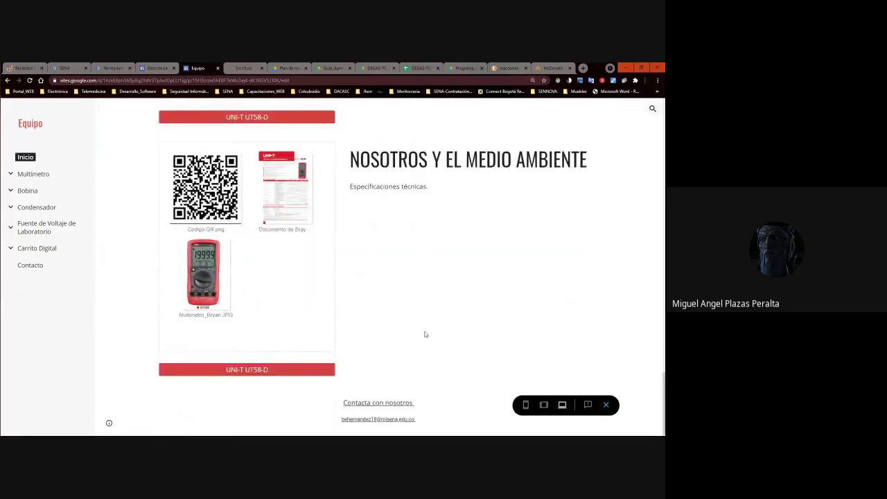
pyautogui.click(394, 406)
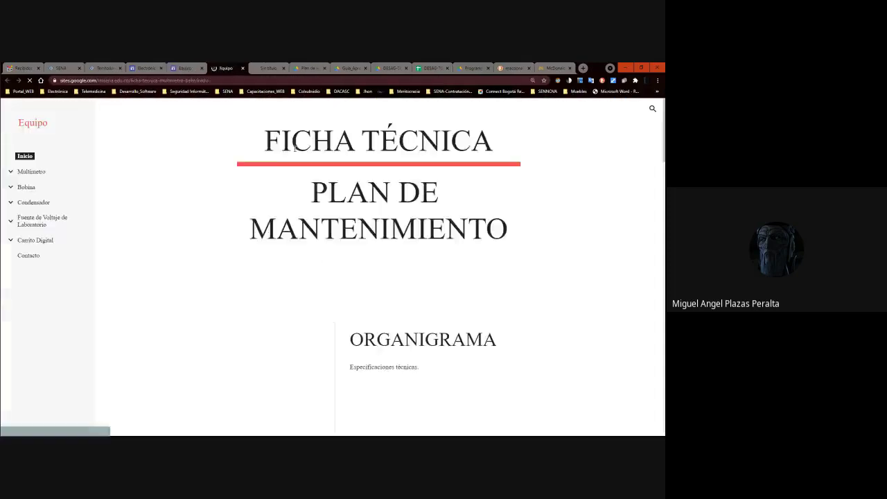
pyautogui.click(624, 67)
pyautogui.click(624, 68)
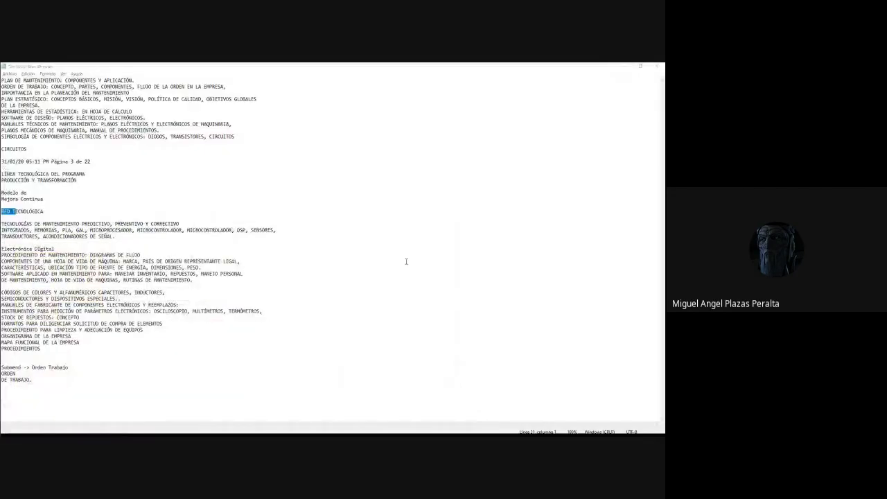
# Minimize Notepad, close Calculator, and check WhatsApp before minimizing it.
pyautogui.click(630, 68)
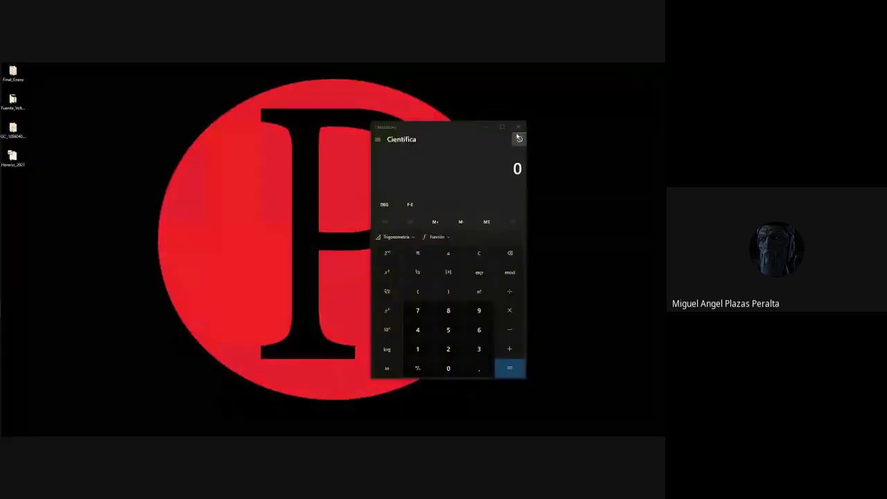
pyautogui.click(518, 125)
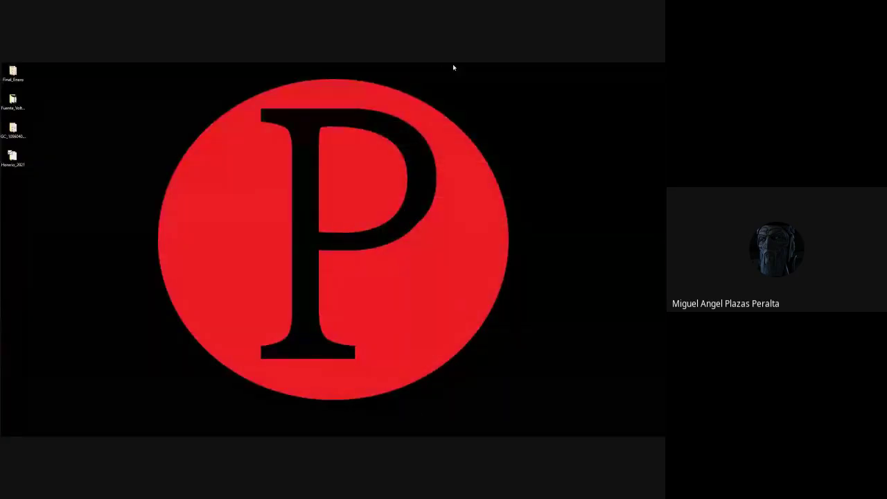
pyautogui.hotkey('alt', 'Tab')
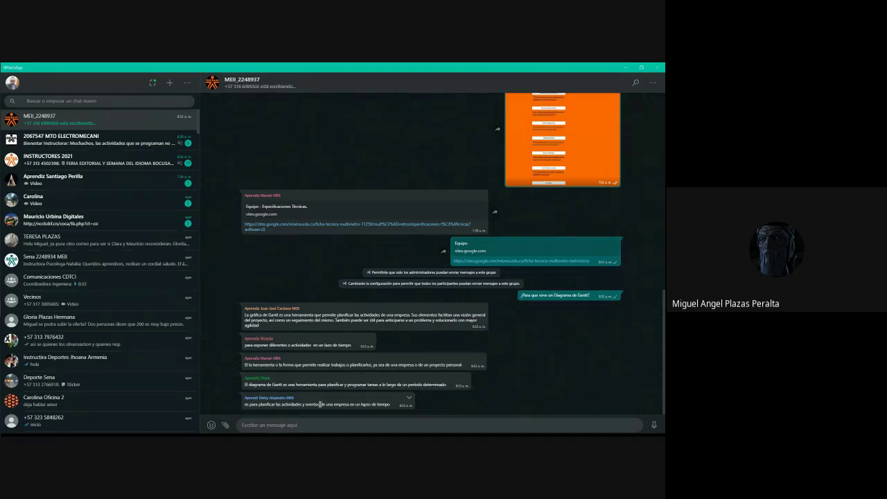
pyautogui.click(627, 68)
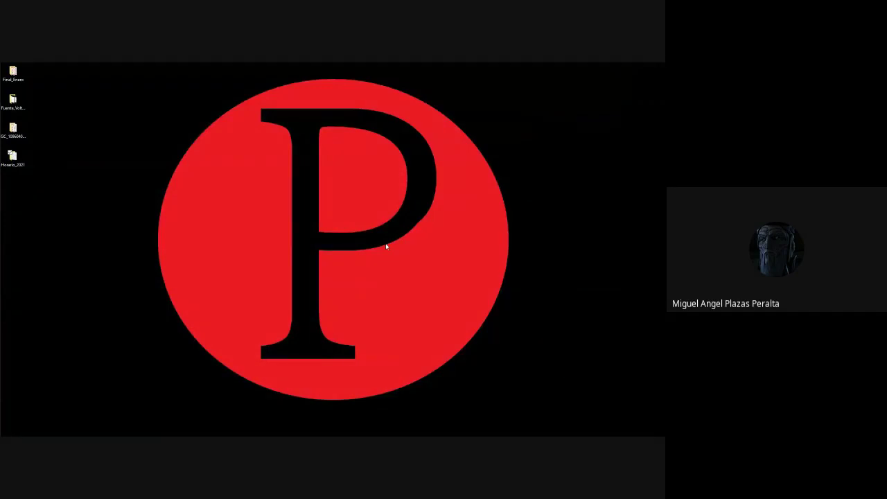
# Return to the published Equipo site and scroll to the NOSOTROS Y EL MEDIO AMBIENTE section.
pyautogui.hotkey('alt', 'Tab')
pyautogui.scroll(-10, 365, 215)
pyautogui.scroll(-2, 365, 215)
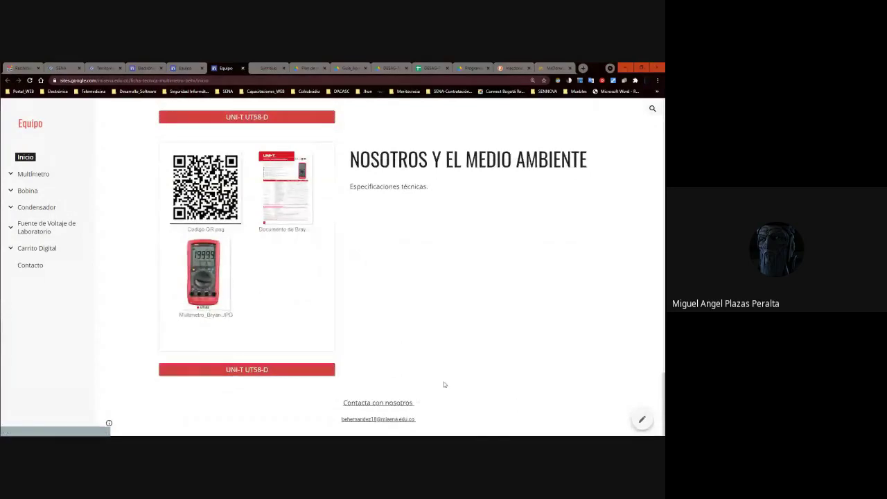
# Open the site for editing and rename the section heading to ACTIVIDADES Y EVENTOS.
pyautogui.click(635, 422)
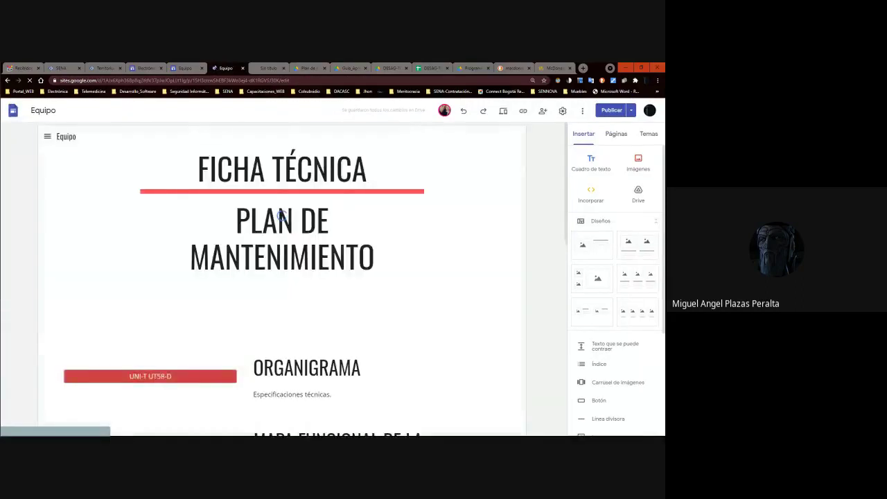
pyautogui.scroll(-15, 301, 234)
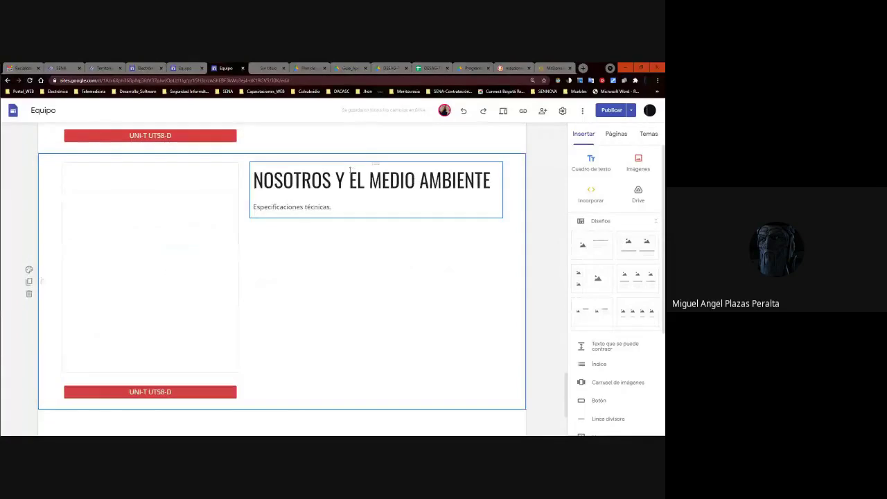
pyautogui.tripleClick(352, 165)
pyautogui.write('AC')
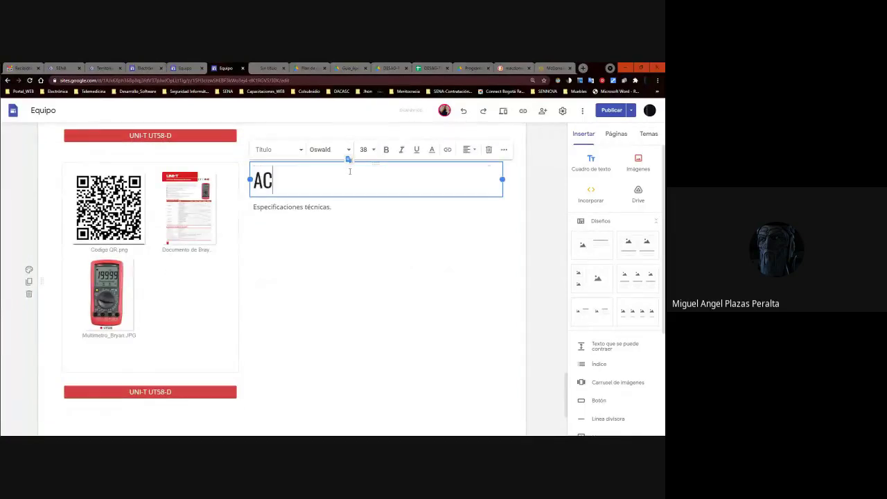
pyautogui.write('TIVIDADES Y EVENTOS')
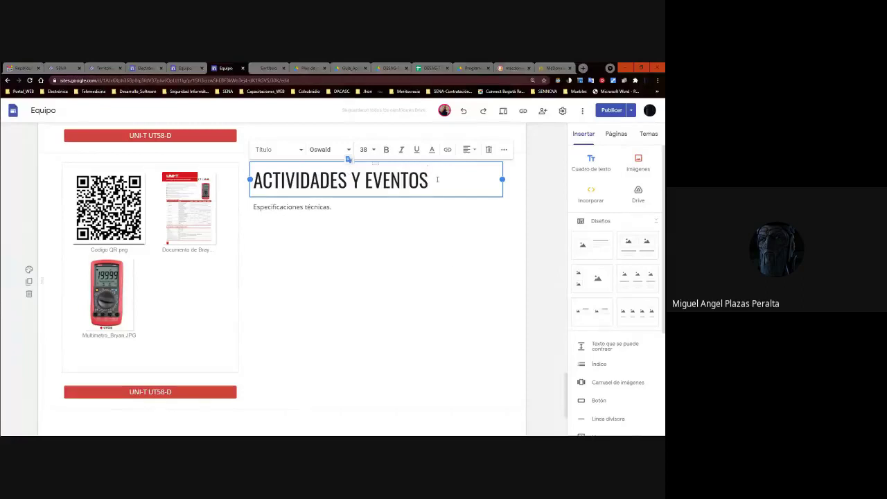
pyautogui.click(447, 263)
# Replace the 'Especificaciones técnicas.' text with 'Diagrama Gantt'.
pyautogui.scroll(3, 389, 200)
pyautogui.scroll(-2, 389, 197)
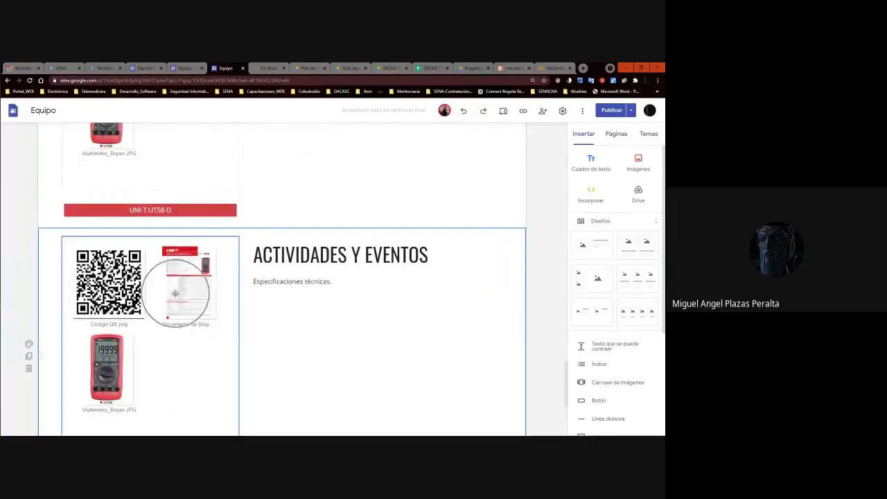
pyautogui.doubleClick(297, 284)
pyautogui.moveTo(332, 282); pyautogui.dragTo(249, 281)
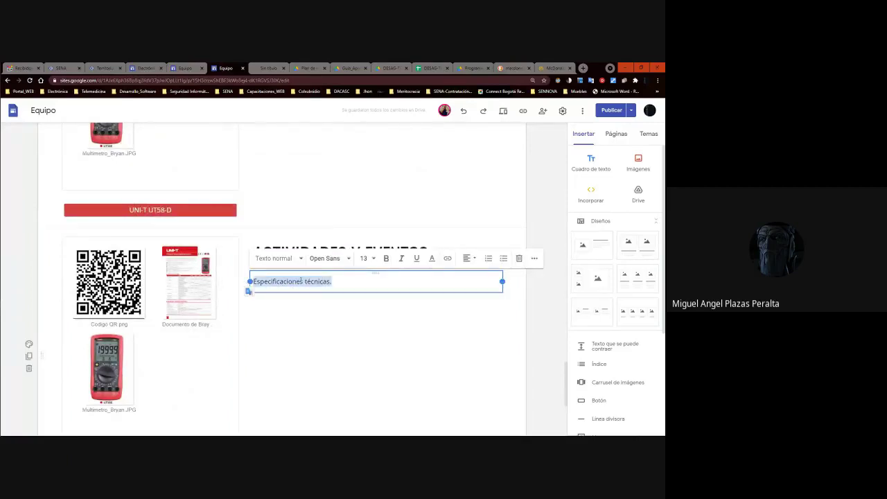
pyautogui.click(341, 281)
pyautogui.click(338, 297)
pyautogui.click(337, 287)
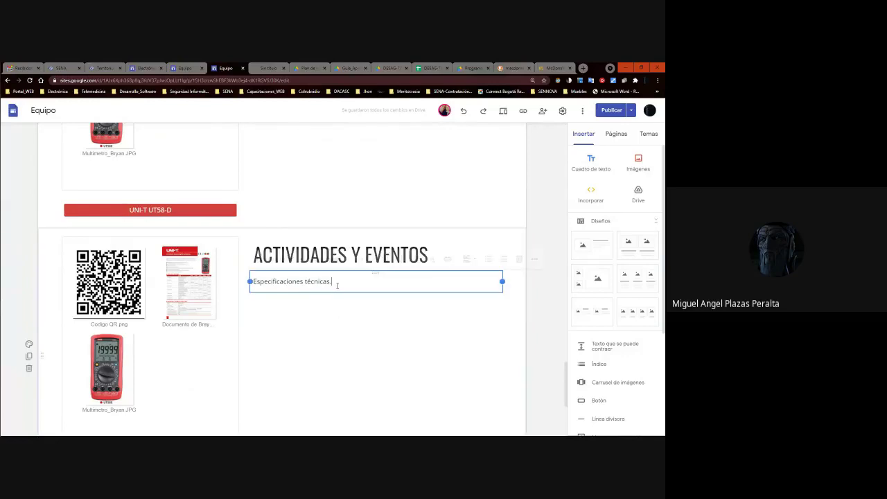
pyautogui.moveTo(336, 282); pyautogui.dragTo(248, 282)
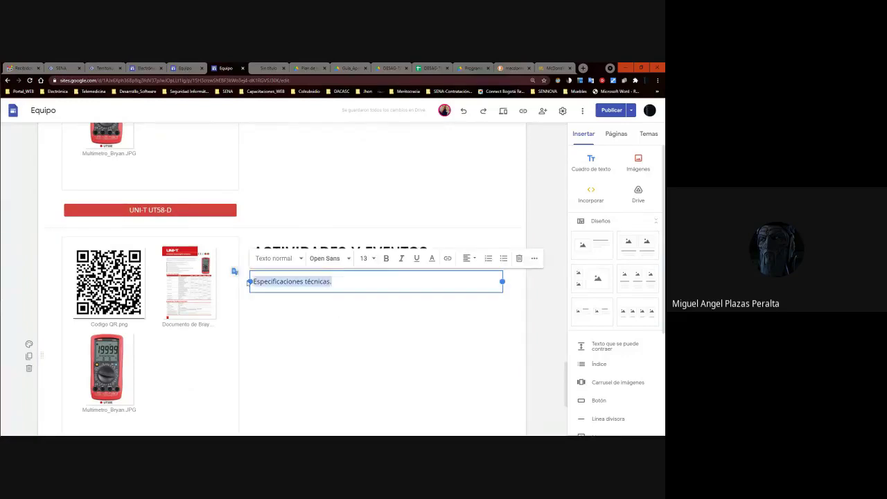
pyautogui.write('Diagrama Ga')
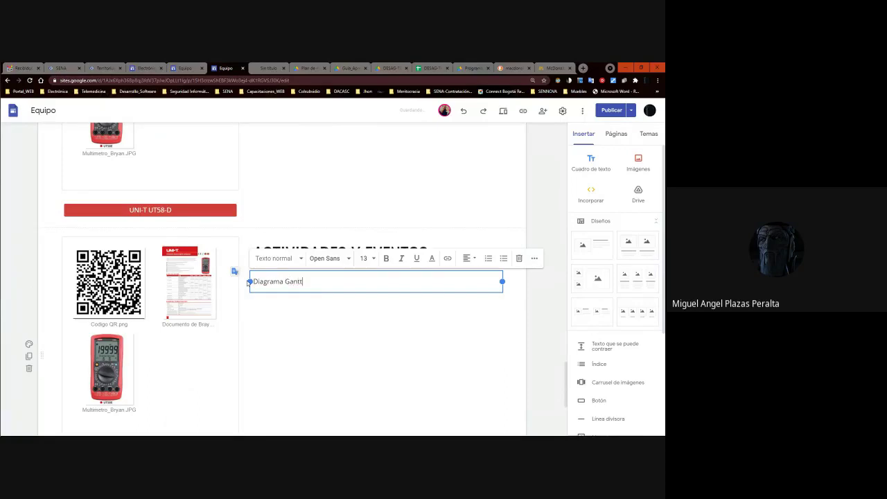
pyautogui.write('ntt')
# Deselect the edited section and open the Publicar review screen.
pyautogui.click(300, 307)
pyautogui.click(217, 308)
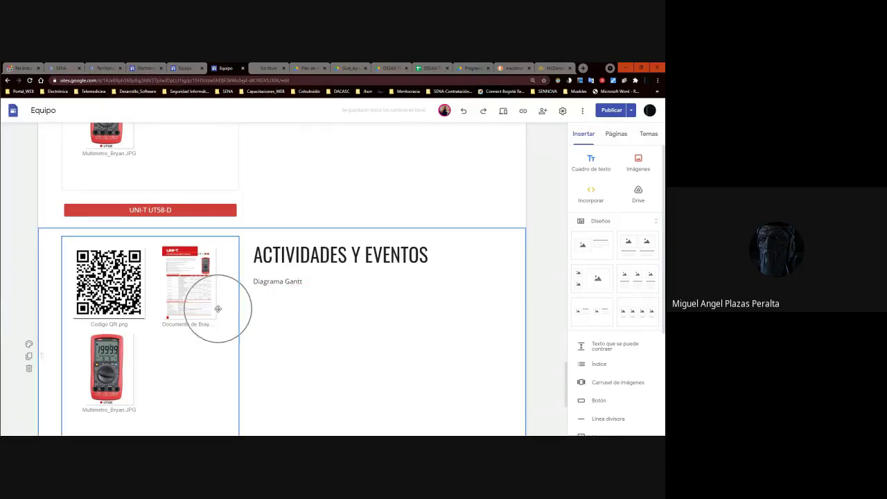
pyautogui.click(204, 303)
pyautogui.click(205, 303)
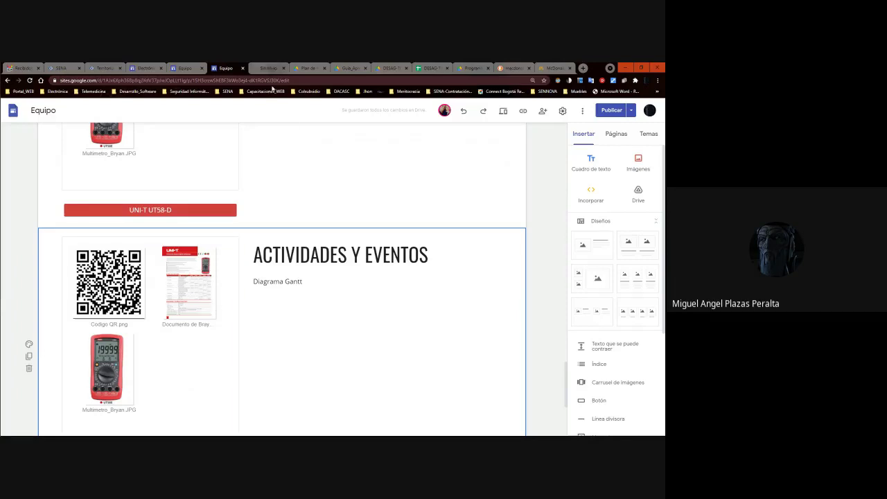
pyautogui.click(214, 336)
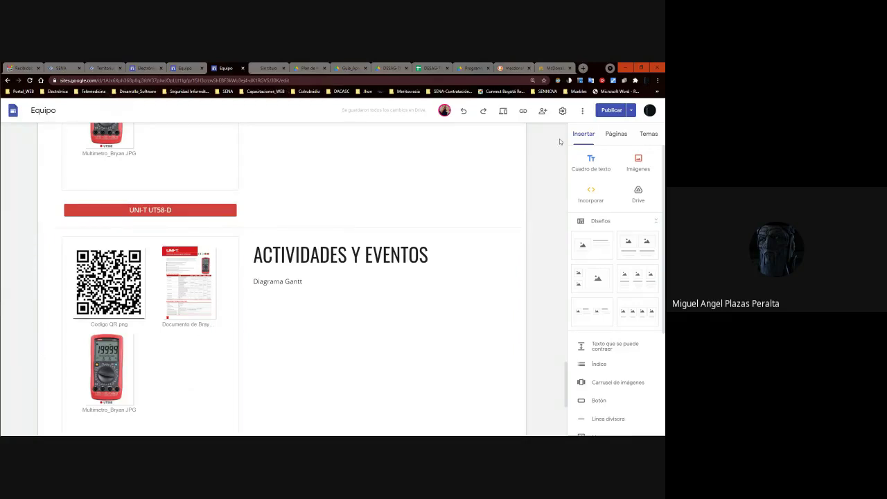
pyautogui.click(606, 111)
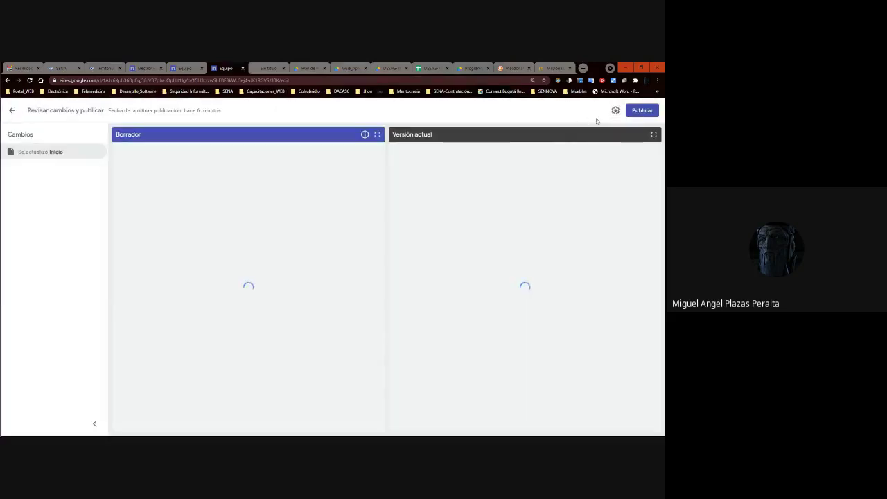
pyautogui.click(641, 113)
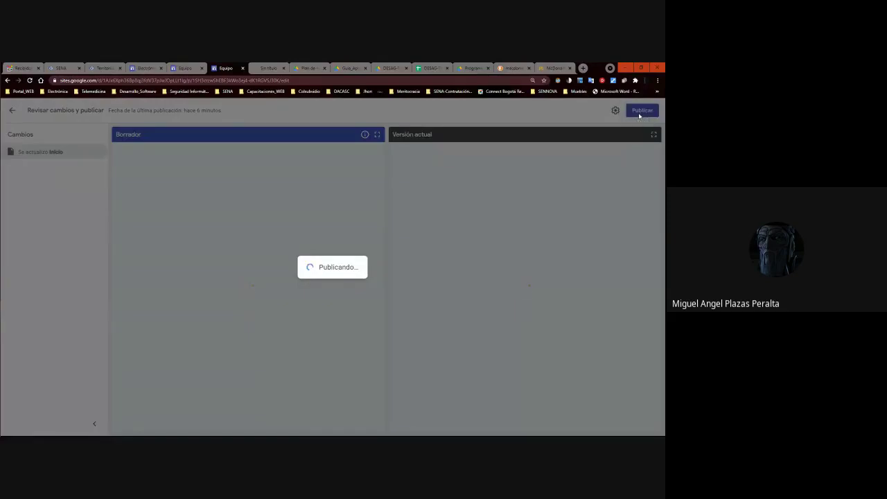
pyautogui.scroll(-10, 309, 165)
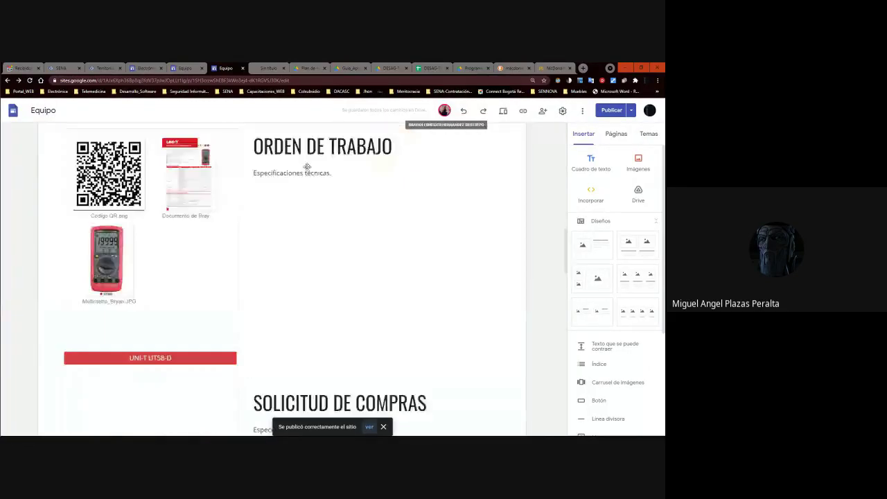
pyautogui.scroll(10, 309, 168)
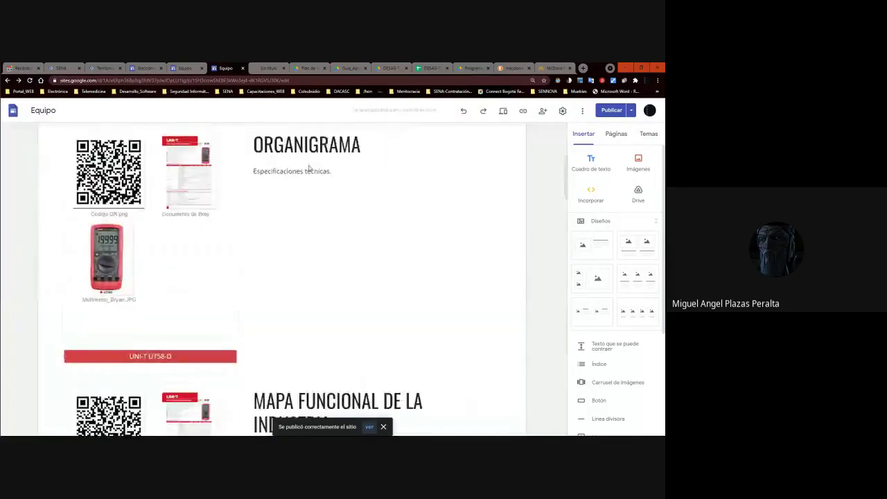
pyautogui.click(503, 112)
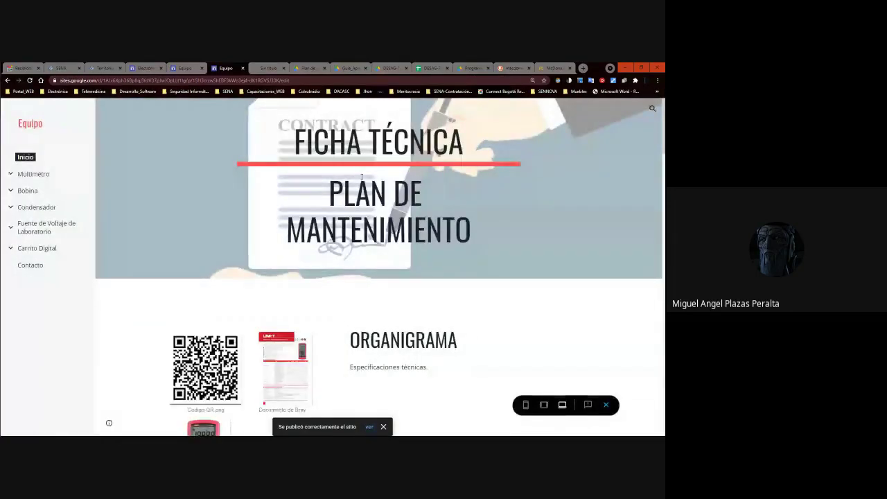
pyautogui.scroll(-10, 361, 177)
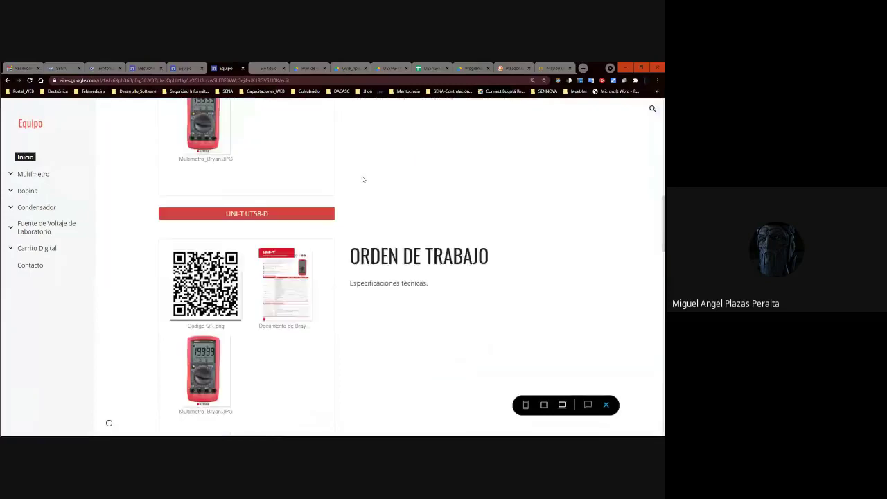
pyautogui.scroll(10, 361, 177)
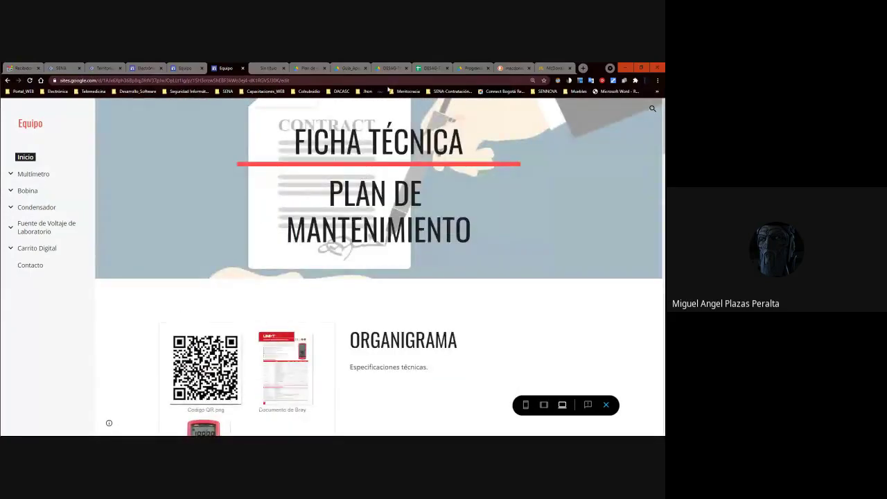
pyautogui.click(198, 70)
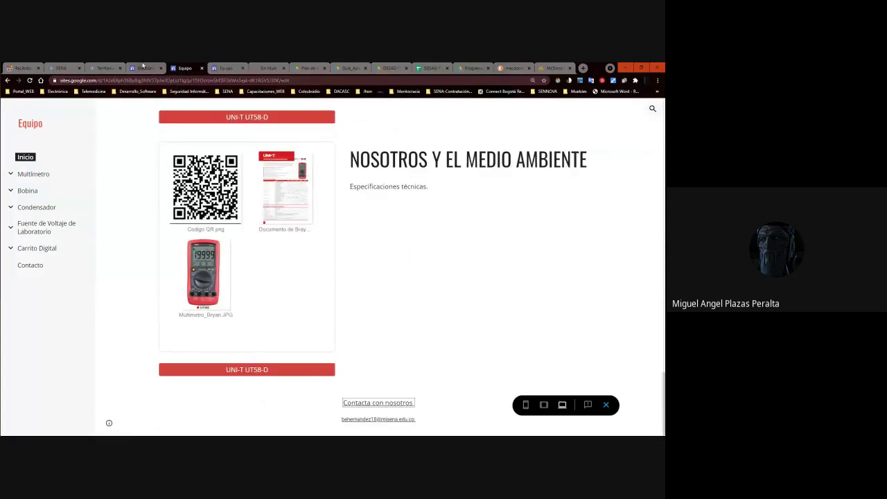
pyautogui.click(143, 67)
pyautogui.moveTo(556, 140)
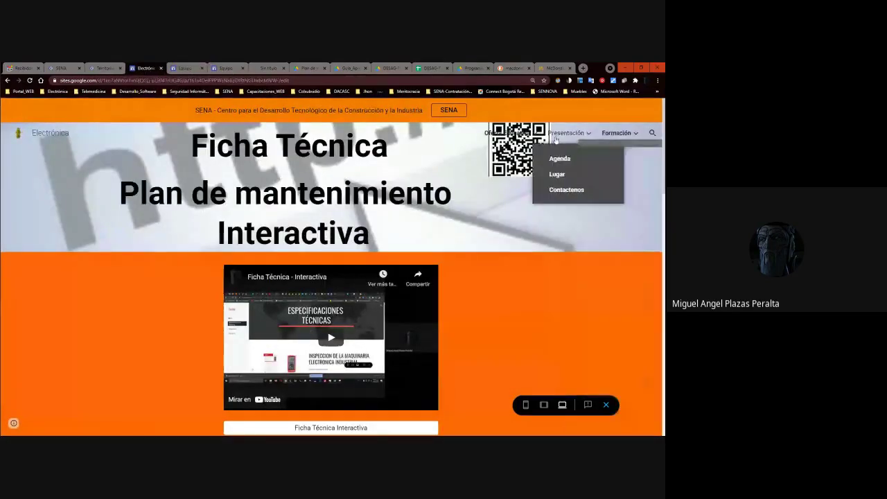
pyautogui.click(187, 69)
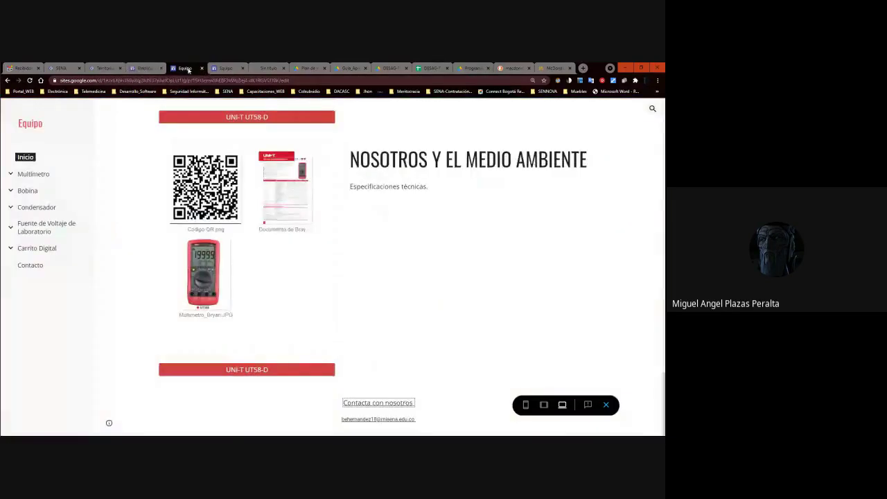
pyautogui.scroll(10, 365, 169)
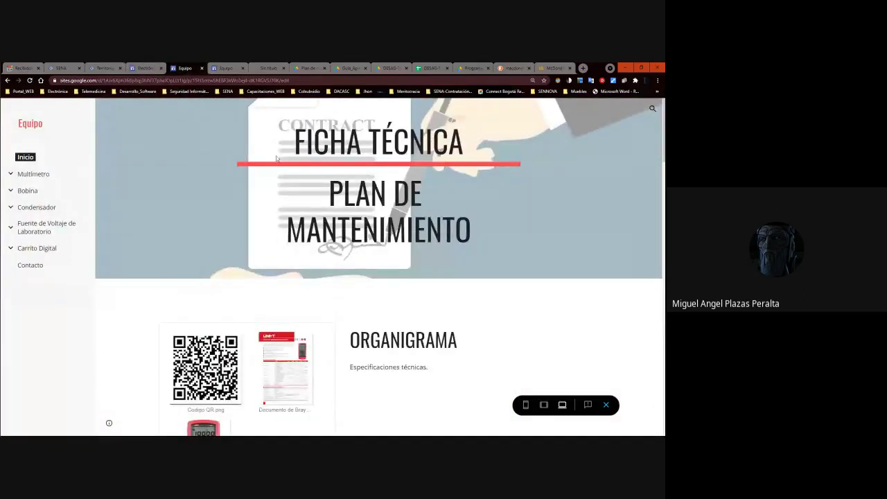
pyautogui.scroll(-3, 276, 159)
pyautogui.scroll(3, 275, 158)
pyautogui.moveTo(664, 142); pyautogui.dragTo(663, 125)
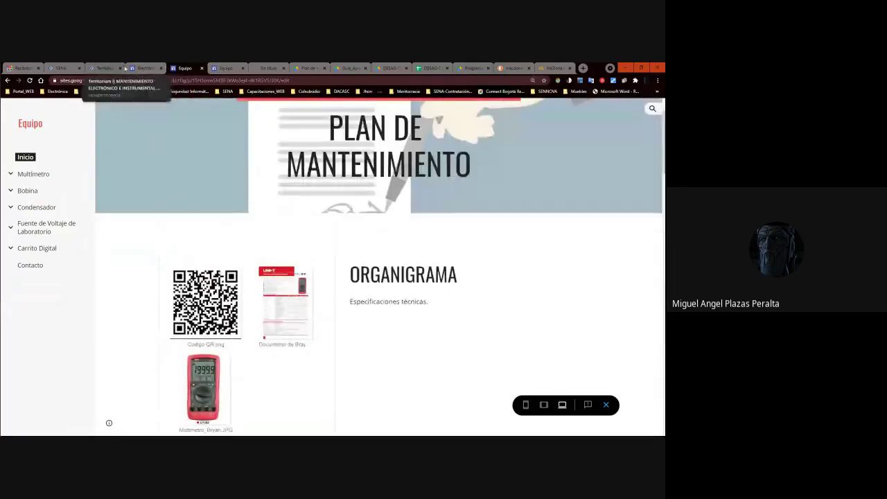
pyautogui.click(134, 68)
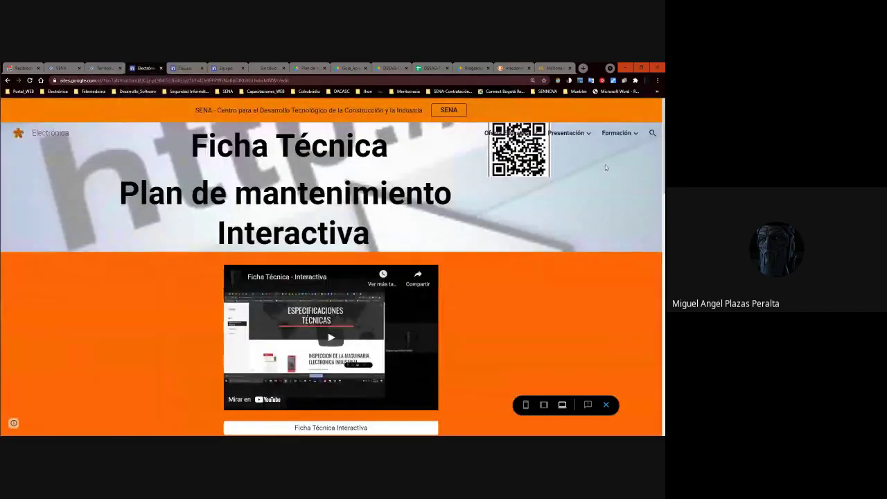
pyautogui.click(185, 68)
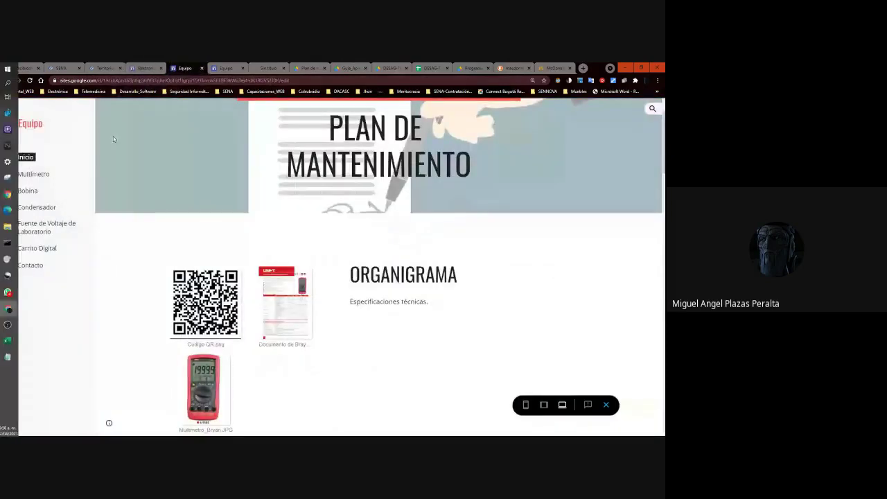
pyautogui.scroll(-2, 239, 173)
pyautogui.scroll(-5, 239, 173)
pyautogui.scroll(5, 239, 174)
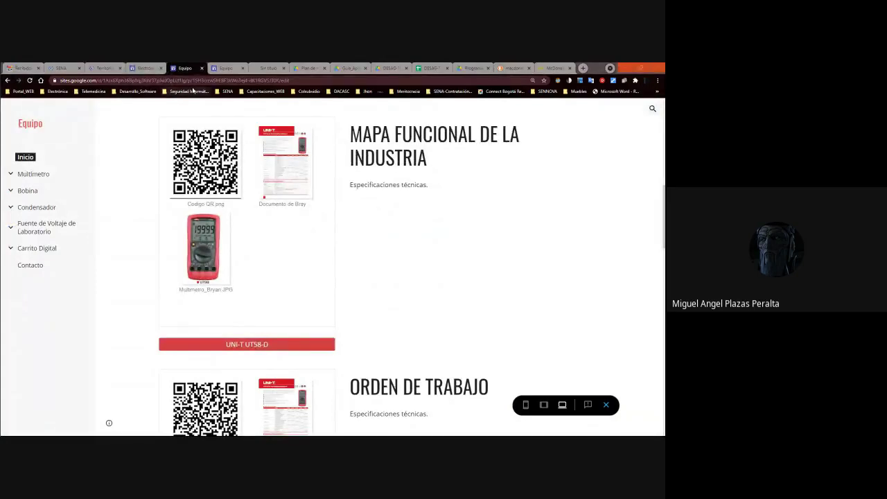
pyautogui.hotkey('alt', 'Tab')
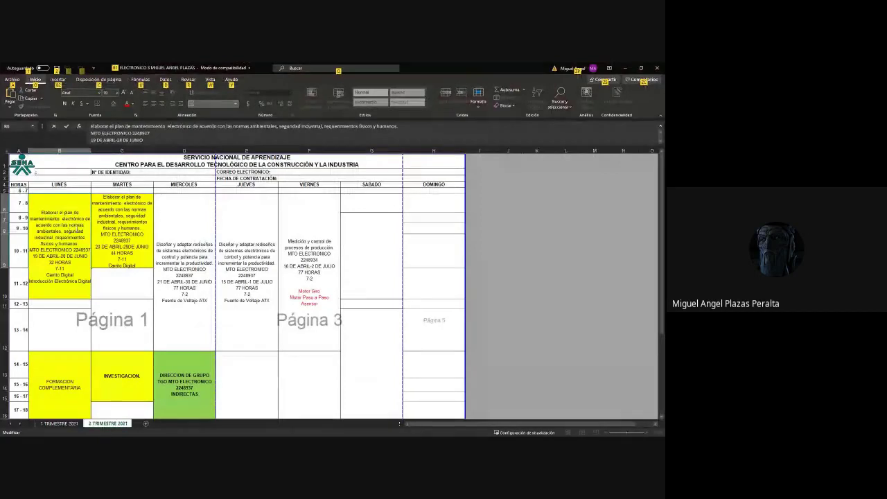
pyautogui.click(76, 231)
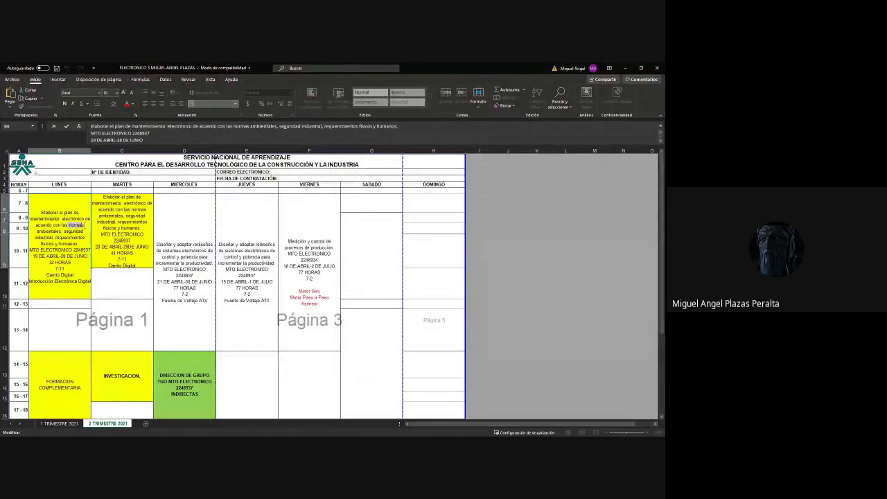
pyautogui.doubleClick(74, 225)
pyautogui.click(624, 68)
pyautogui.scroll(15, 350, 323)
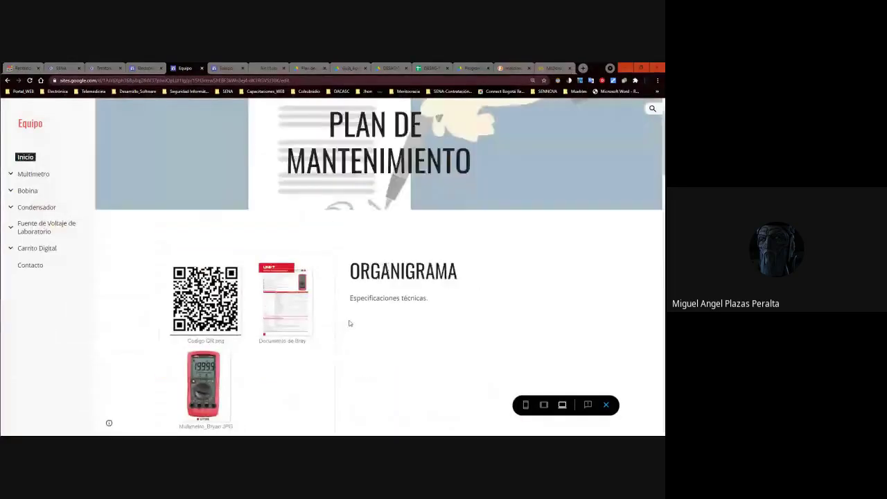
pyautogui.click(146, 68)
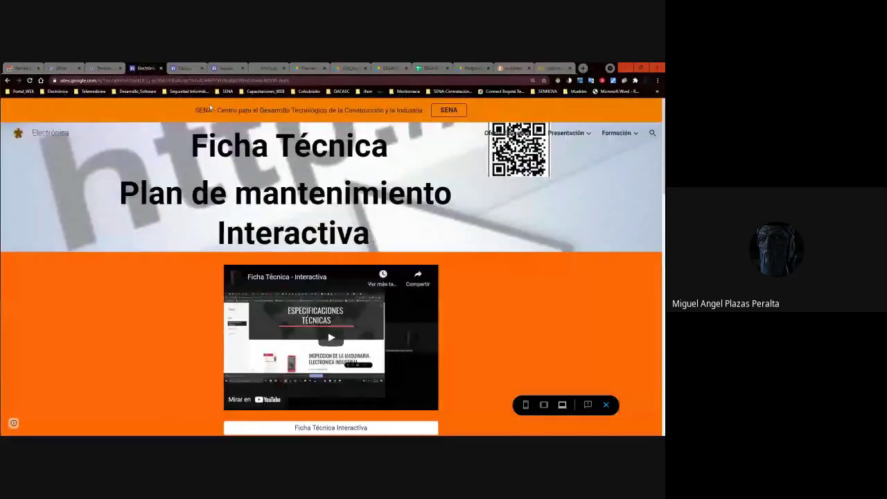
pyautogui.moveTo(623, 141)
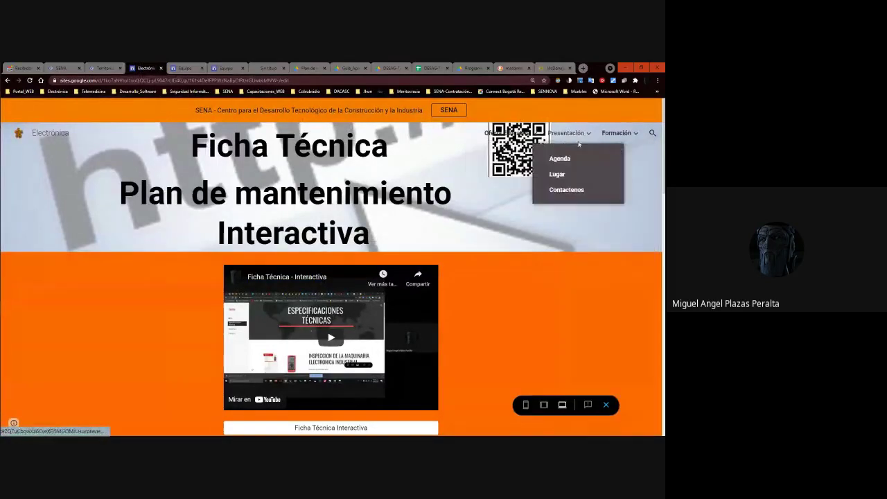
pyautogui.click(184, 67)
pyautogui.scroll(-15, 67, 196)
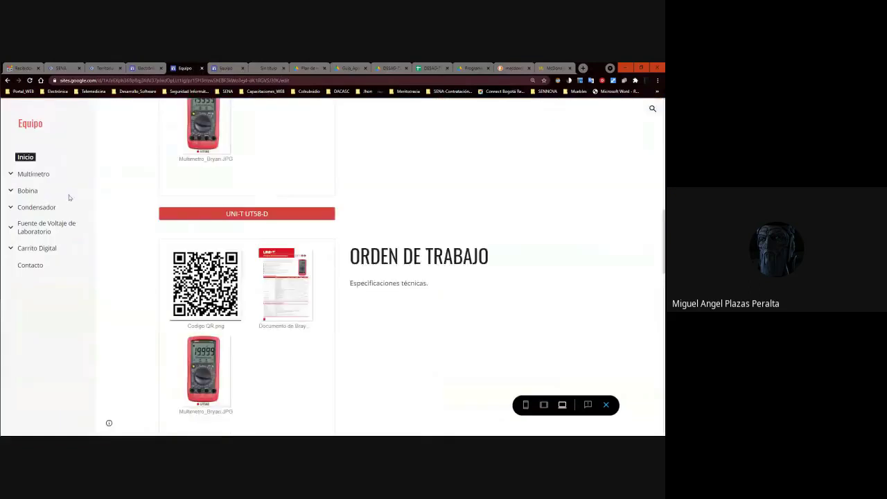
pyautogui.scroll(10, 299, 228)
pyautogui.scroll(-10, 321, 229)
pyautogui.scroll(8, 321, 233)
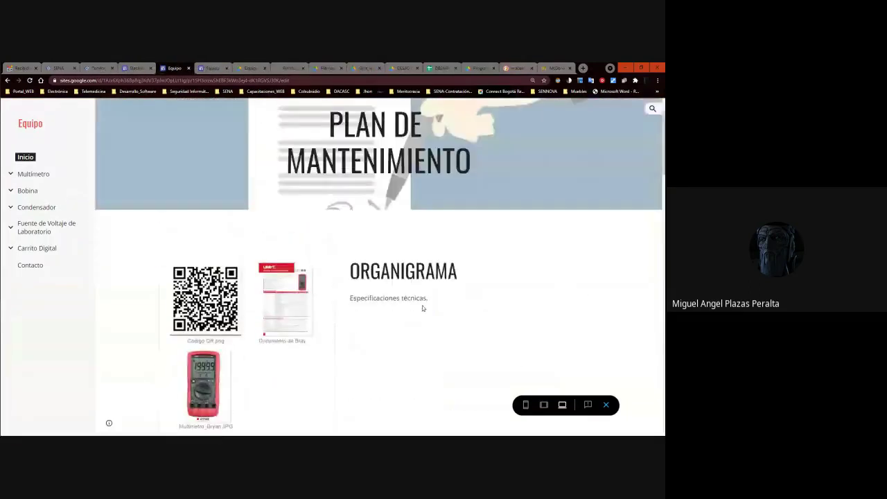
pyautogui.scroll(-10, 383, 243)
pyautogui.scroll(10, 384, 248)
pyautogui.scroll(-8, 385, 247)
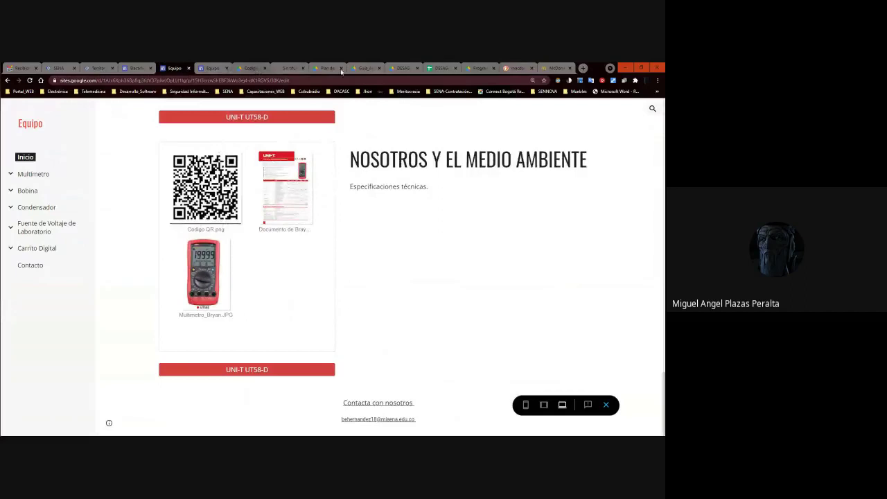
# Glance through the Codigo QR, Plan de mantenimiento, Guía and DESAG tabs, then load My Drive in a new tab.
pyautogui.click(239, 68)
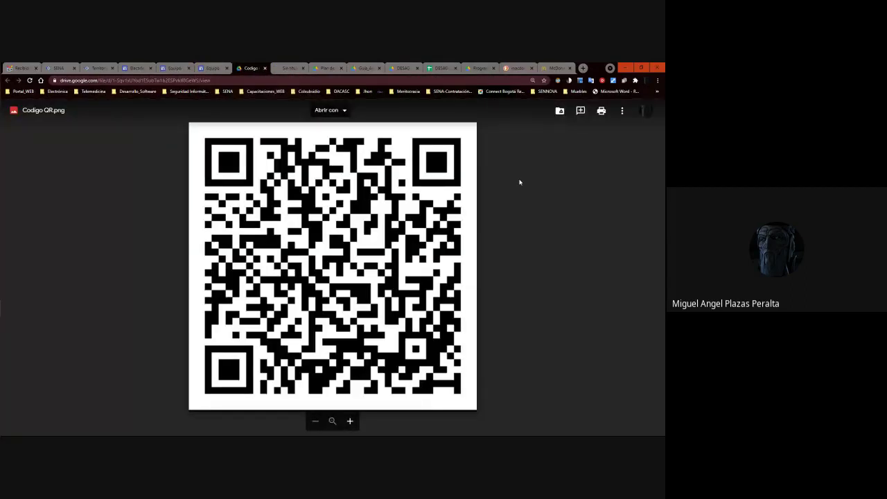
pyautogui.click(326, 68)
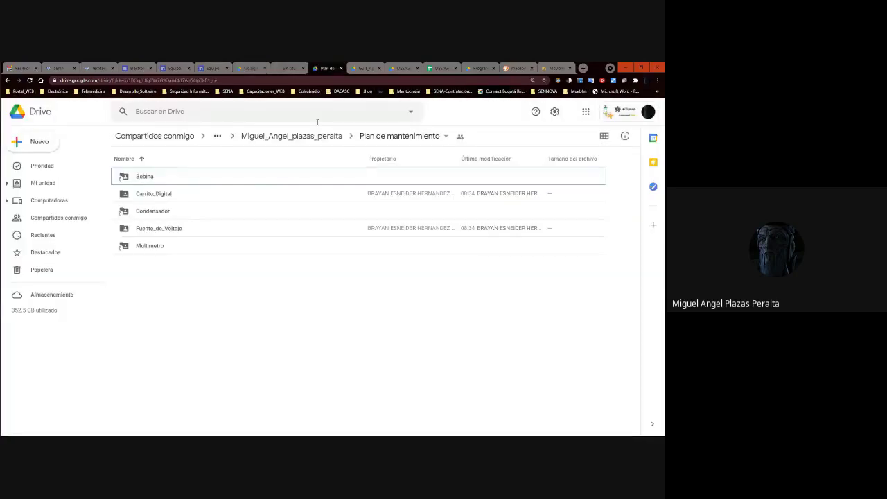
pyautogui.click(355, 69)
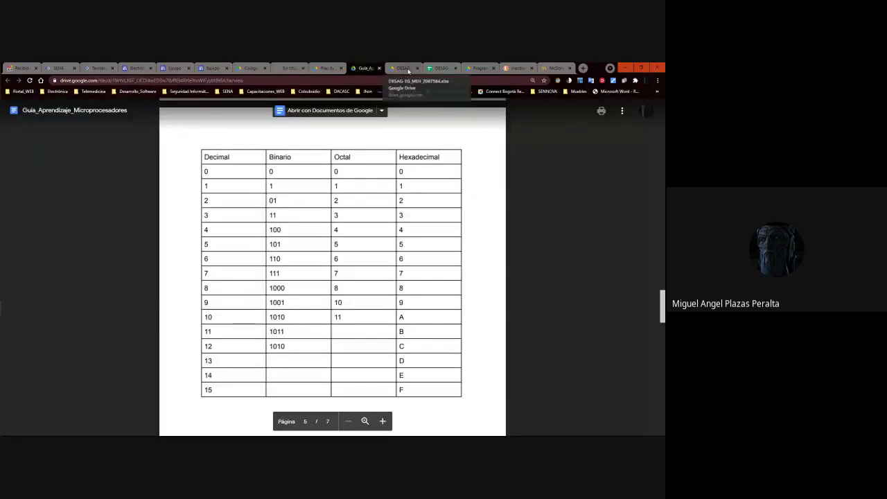
pyautogui.click(403, 69)
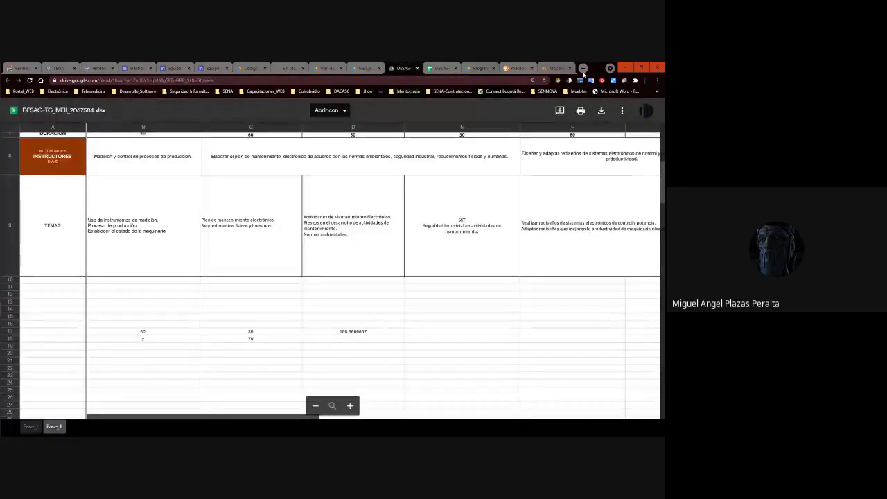
pyautogui.click(582, 68)
pyautogui.press('Return')
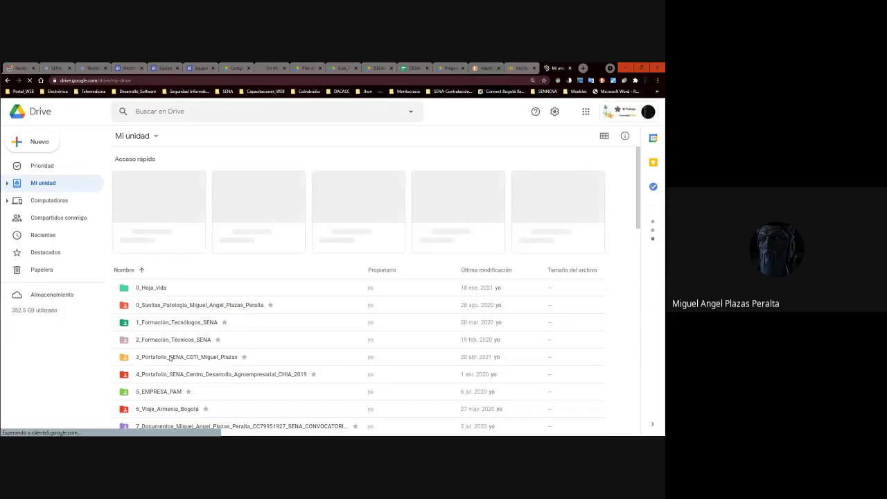
# Open the 5_EMPRESA_PAM folder from My Drive and scroll through its subfolders and files.
pyautogui.click(170, 357)
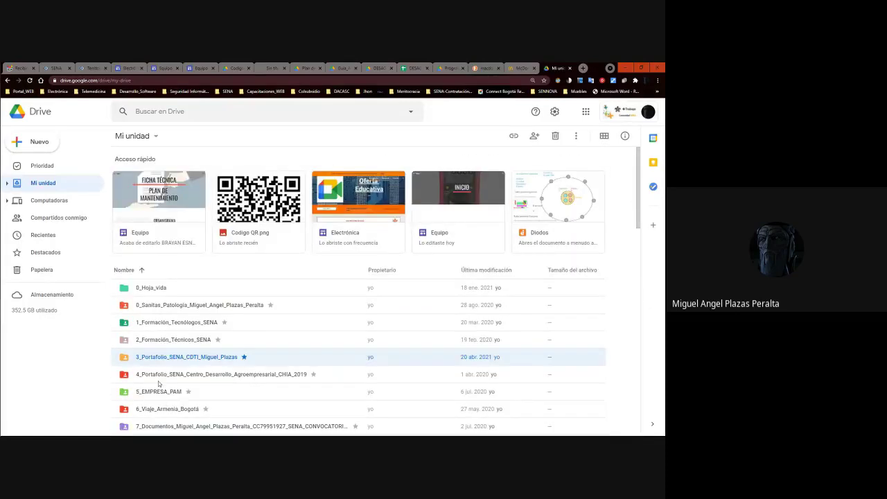
pyautogui.doubleClick(164, 391)
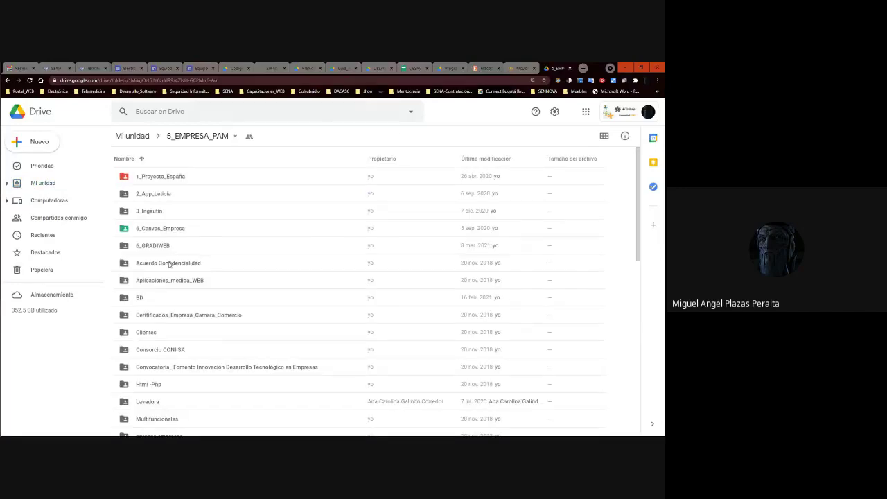
pyautogui.scroll(-3, 169, 265)
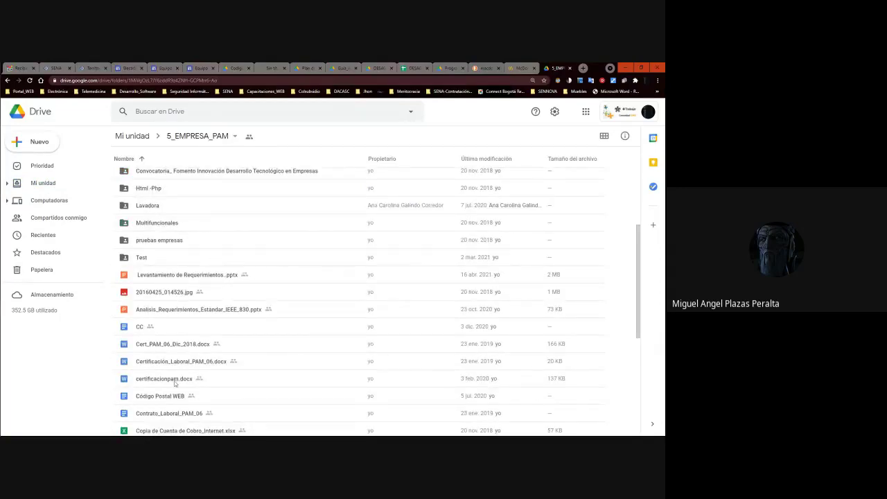
pyautogui.scroll(3, 175, 347)
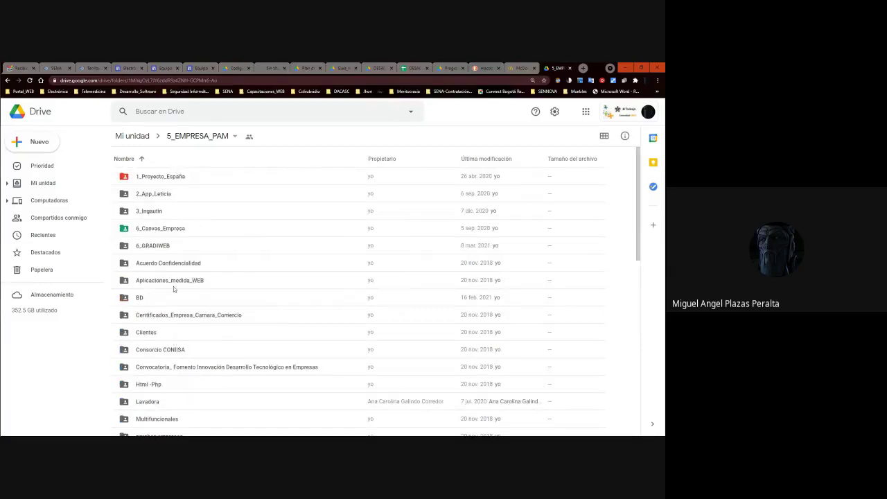
pyautogui.scroll(-3, 154, 312)
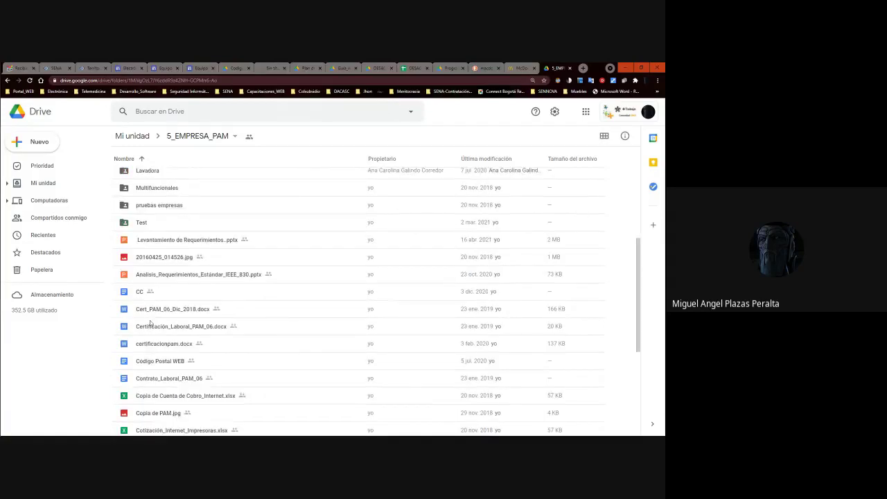
pyautogui.scroll(-2, 150, 324)
pyautogui.scroll(3, 148, 324)
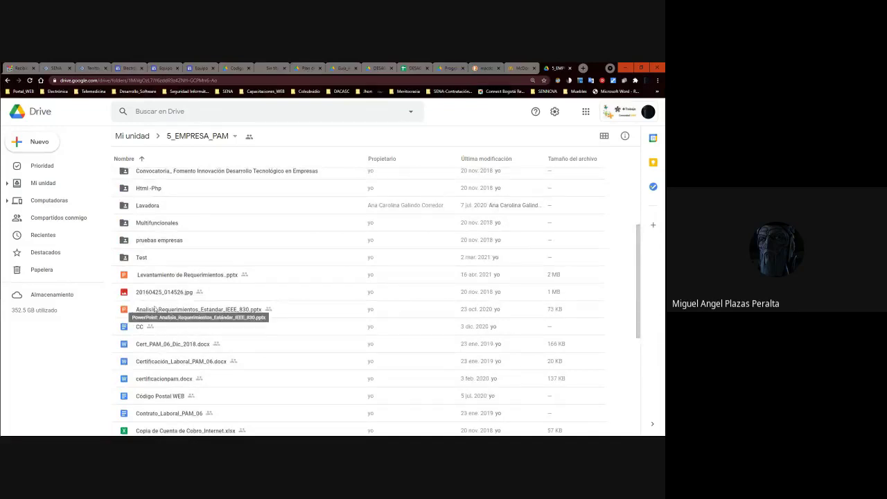
pyautogui.scroll(3, 155, 309)
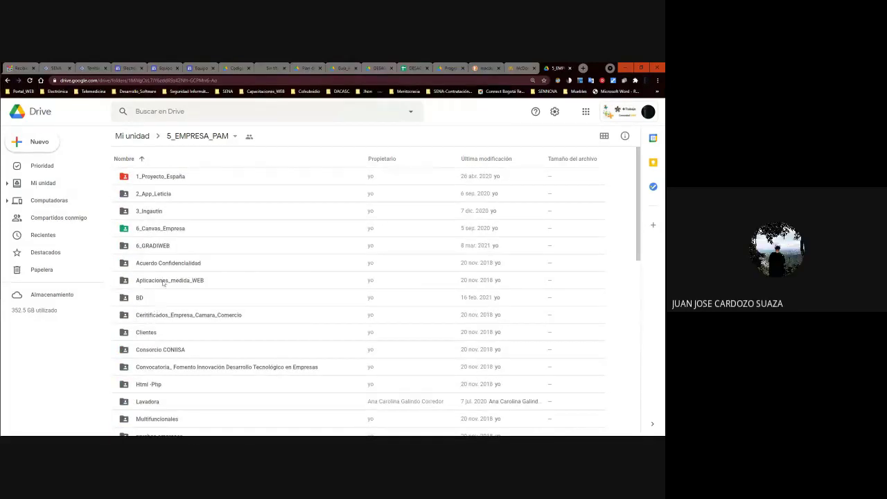
pyautogui.scroll(-10, 164, 282)
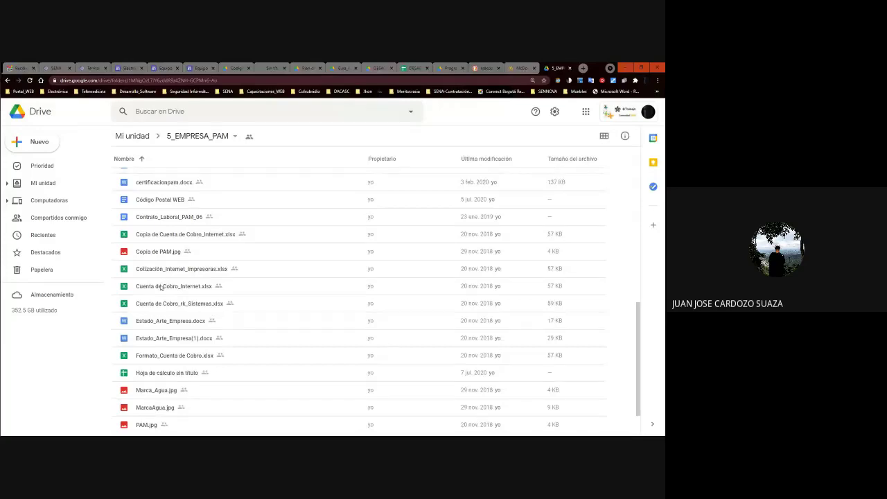
pyautogui.scroll(10, 160, 287)
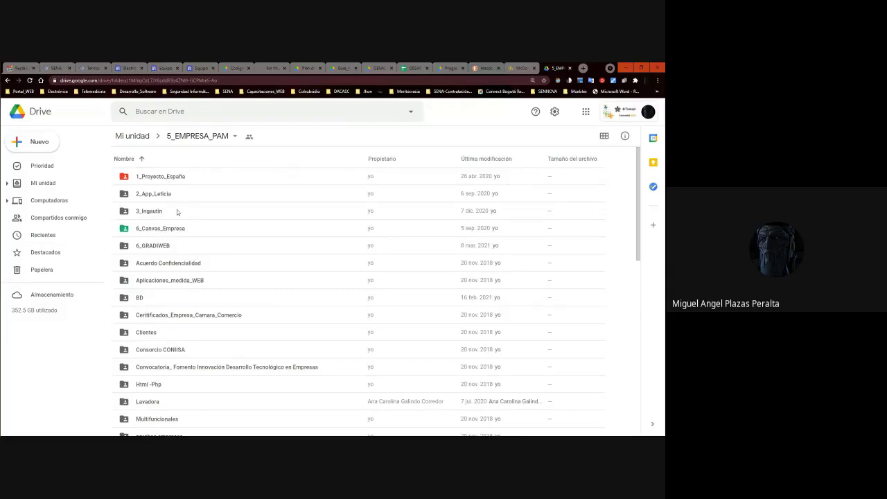
# Peek into the Consorcio CONIISA and Test folders, returning to 5_EMPRESA_PAM each time.
pyautogui.doubleClick(158, 351)
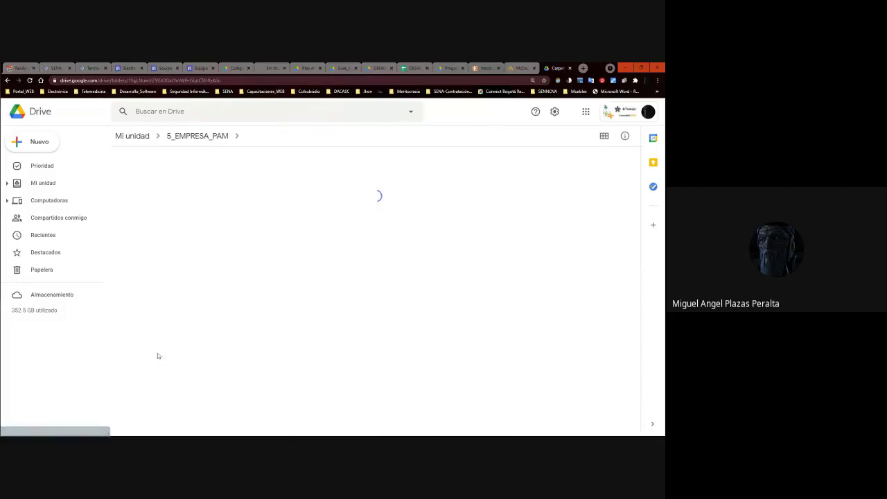
pyautogui.click(213, 144)
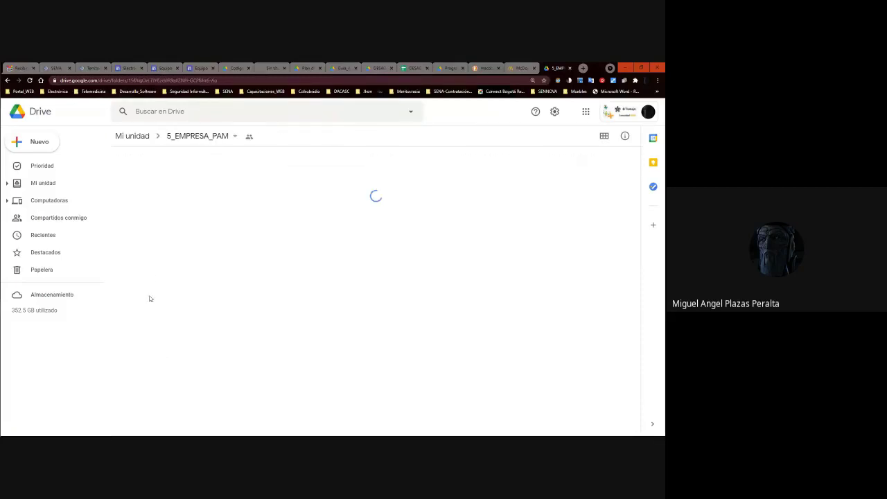
pyautogui.scroll(-3, 159, 344)
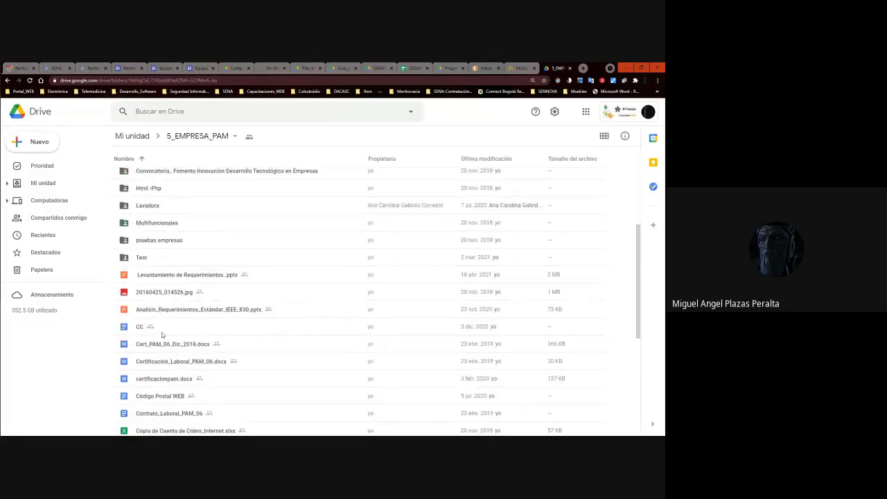
pyautogui.scroll(3, 224, 228)
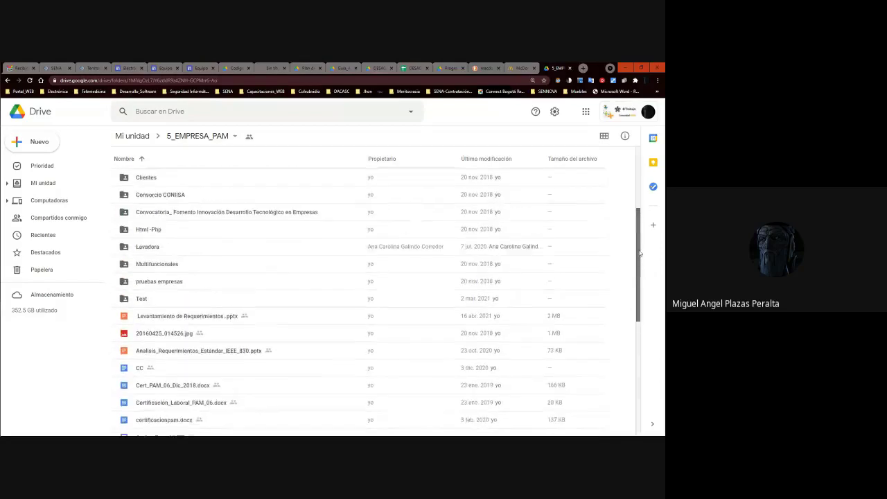
pyautogui.doubleClick(165, 306)
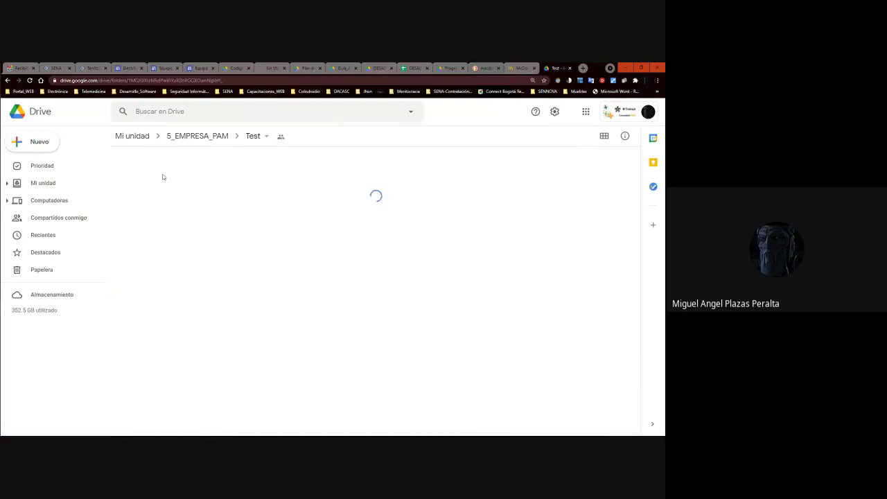
pyautogui.click(197, 137)
pyautogui.scroll(-6, 166, 309)
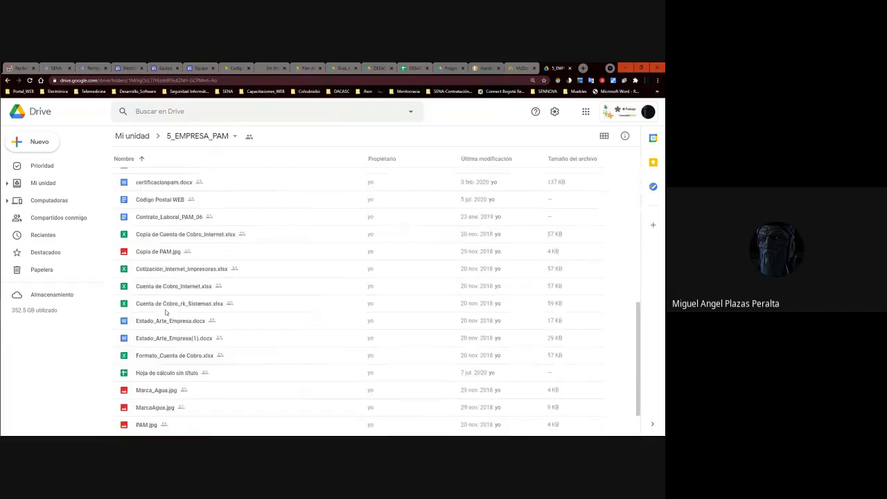
pyautogui.scroll(3, 164, 310)
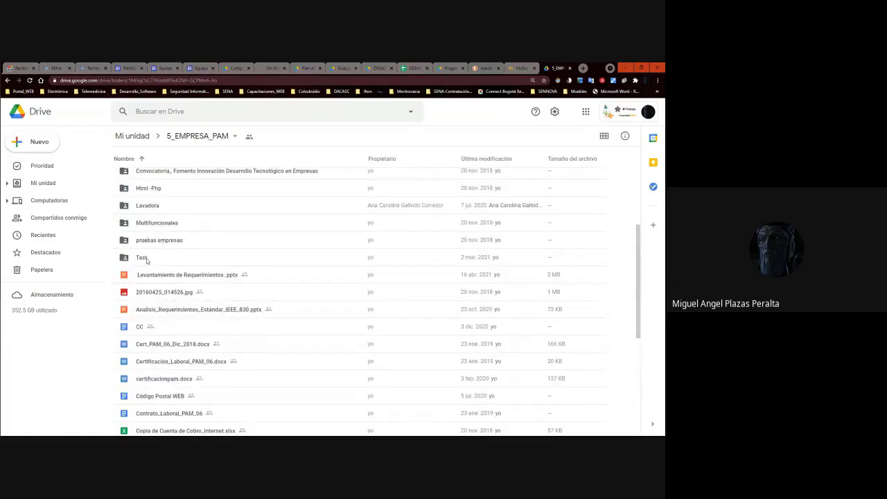
# Peek into the Html -Php and 1_Proyecto_España folders, returning to 5_EMPRESA_PAM.
pyautogui.doubleClick(151, 188)
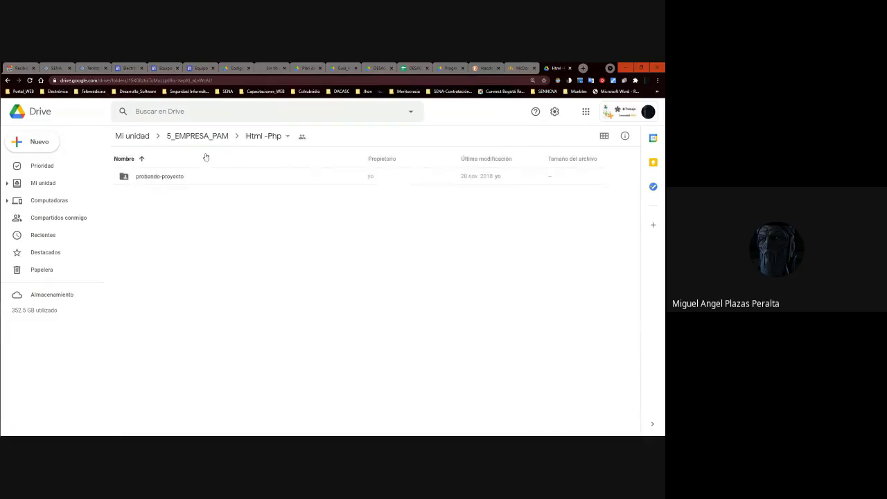
pyautogui.click(201, 137)
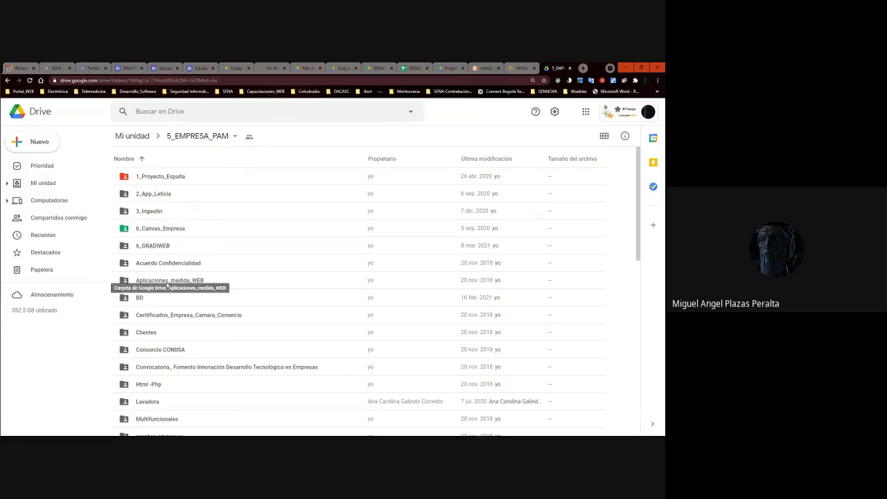
pyautogui.scroll(-5, 166, 284)
pyautogui.scroll(3, 167, 285)
pyautogui.scroll(5, 166, 284)
pyautogui.doubleClick(160, 176)
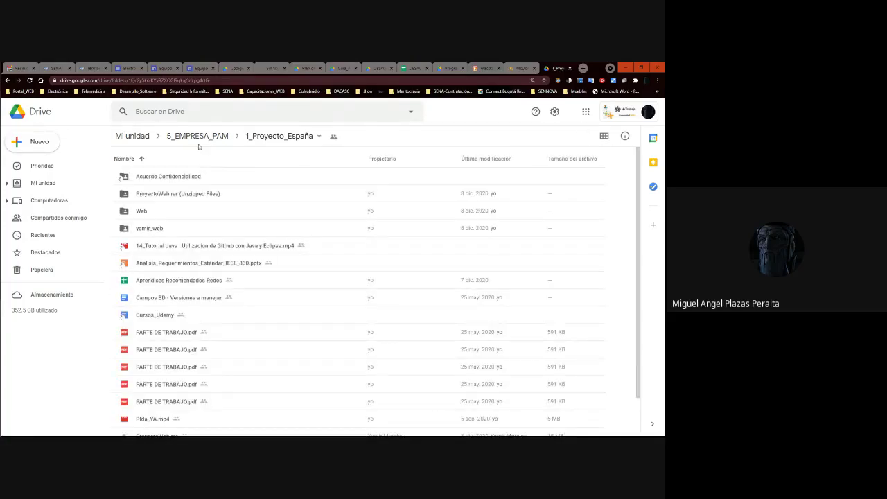
pyautogui.scroll(-2, 198, 146)
pyautogui.scroll(2, 201, 145)
pyautogui.click(214, 139)
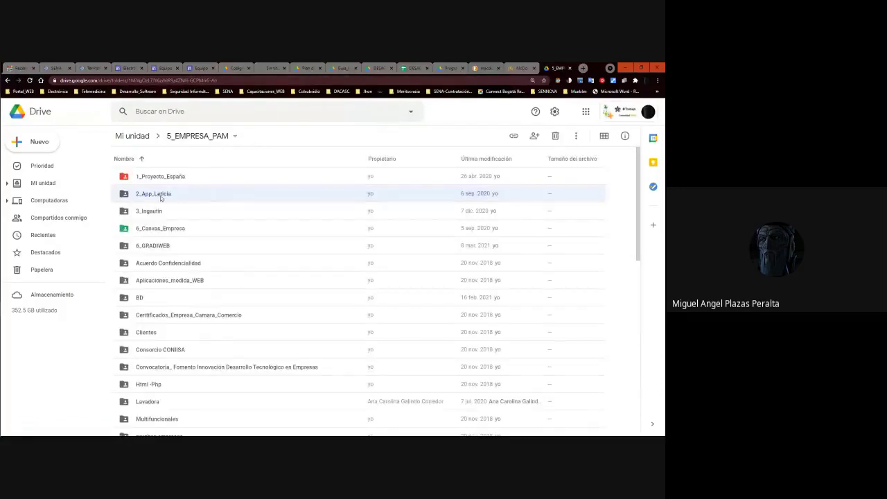
# In the 3_Ingautin folder, open Diagrama de Gantt with Google Sheets and bring its tab forward.
pyautogui.doubleClick(159, 212)
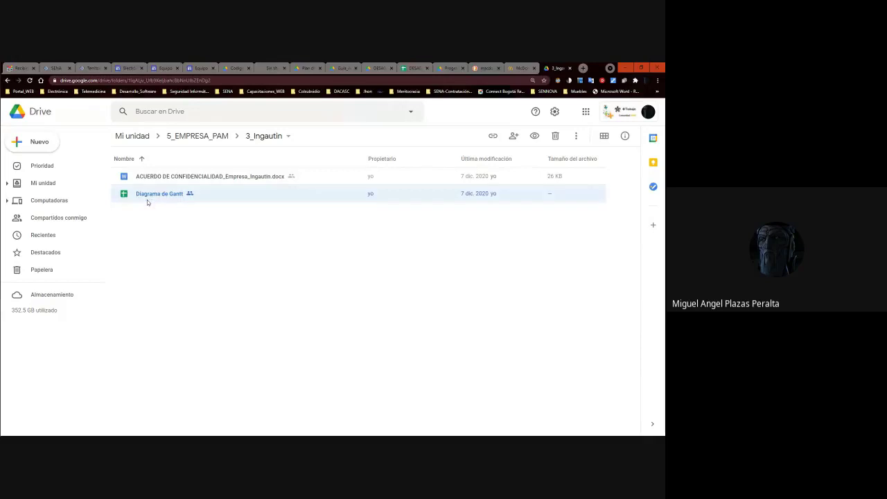
pyautogui.rightClick(147, 200)
pyautogui.moveTo(208, 218)
pyautogui.click(371, 226)
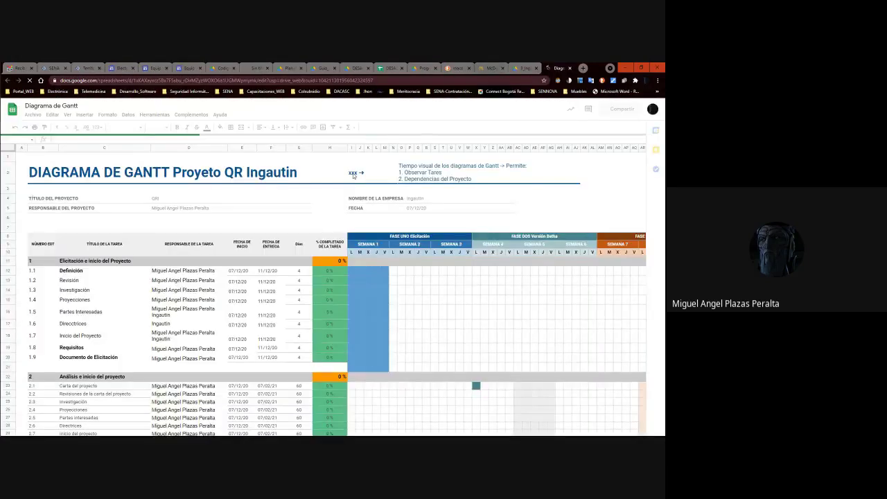
pyautogui.scroll(-5, 352, 175)
pyautogui.scroll(5, 353, 175)
pyautogui.hotkey('ctrl', 'w')
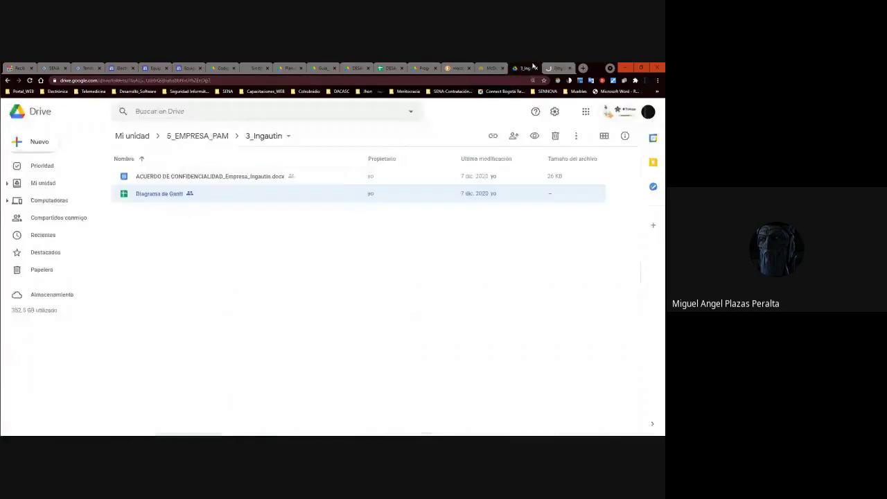
pyautogui.rightClick(153, 194)
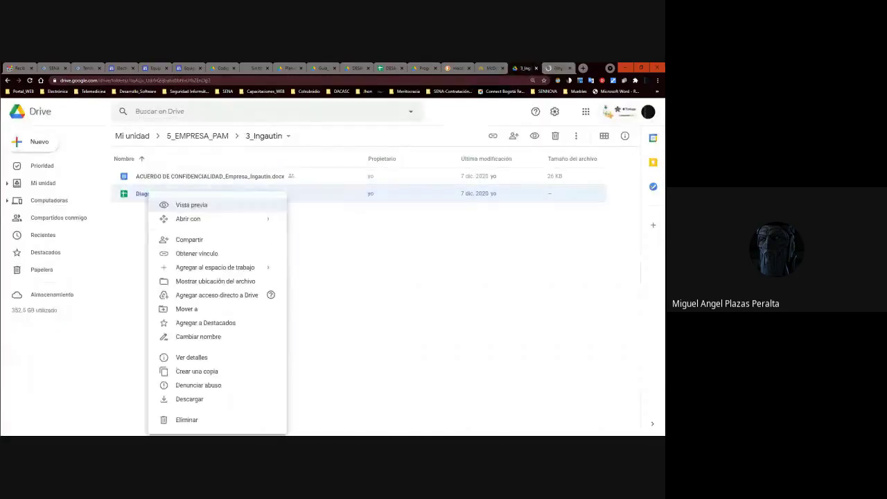
pyautogui.click(555, 68)
pyautogui.scroll(-5, 579, 225)
pyautogui.scroll(5, 578, 226)
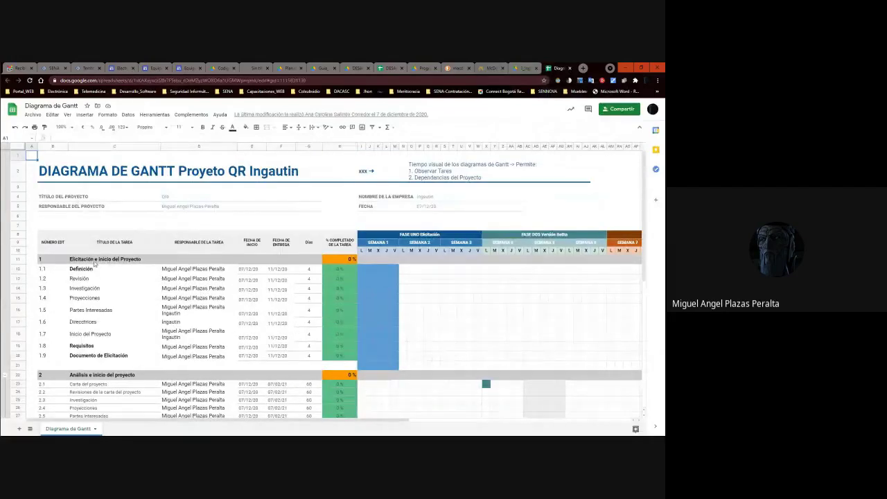
pyautogui.scroll(-5, 104, 276)
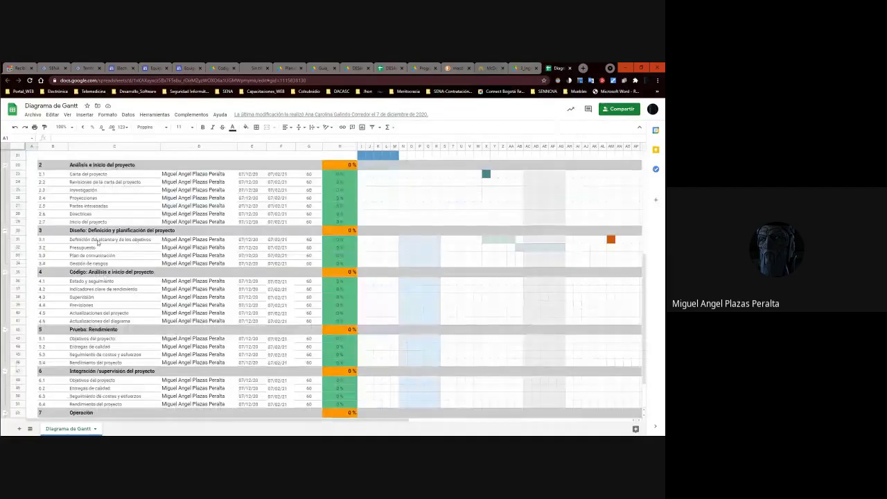
pyautogui.scroll(-2, 105, 316)
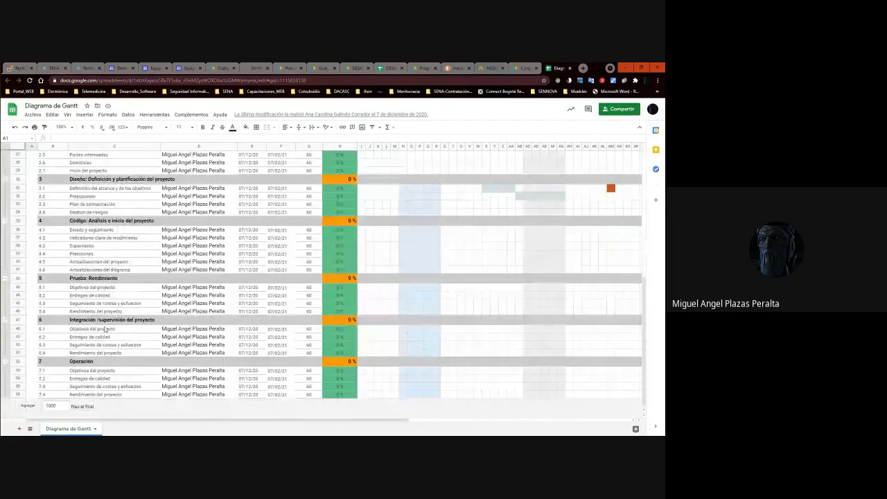
pyautogui.scroll(7, 204, 330)
pyautogui.scroll(1, 205, 329)
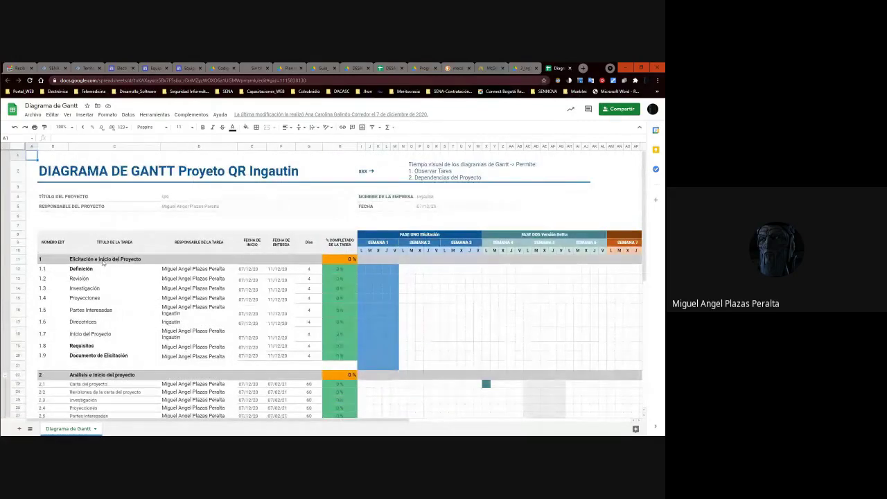
pyautogui.scroll(-3, 127, 300)
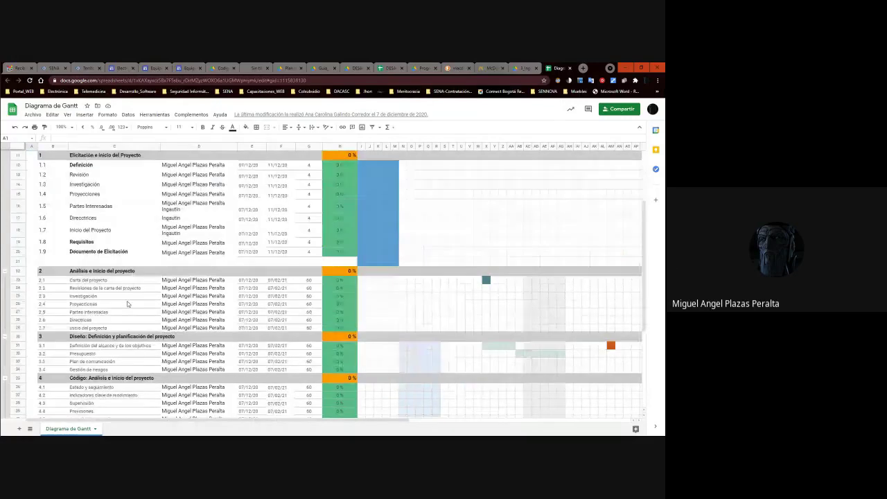
pyautogui.scroll(3, 128, 300)
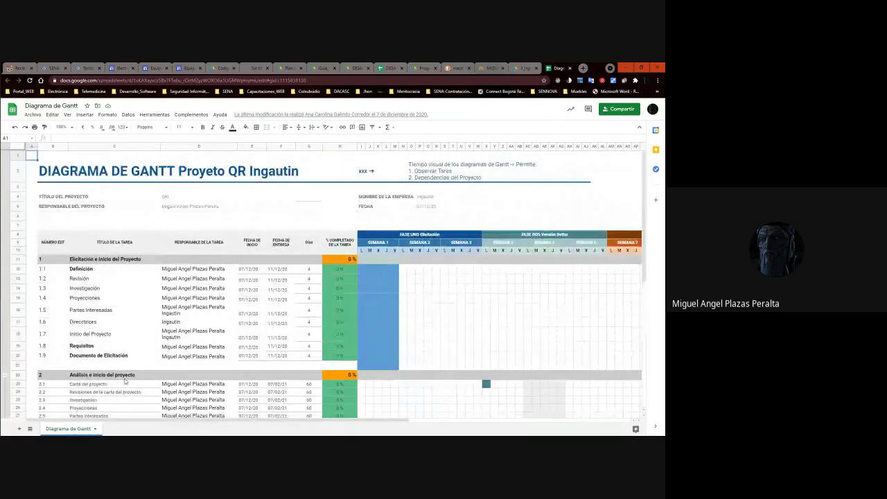
pyautogui.moveTo(648, 206); pyautogui.dragTo(645, 235)
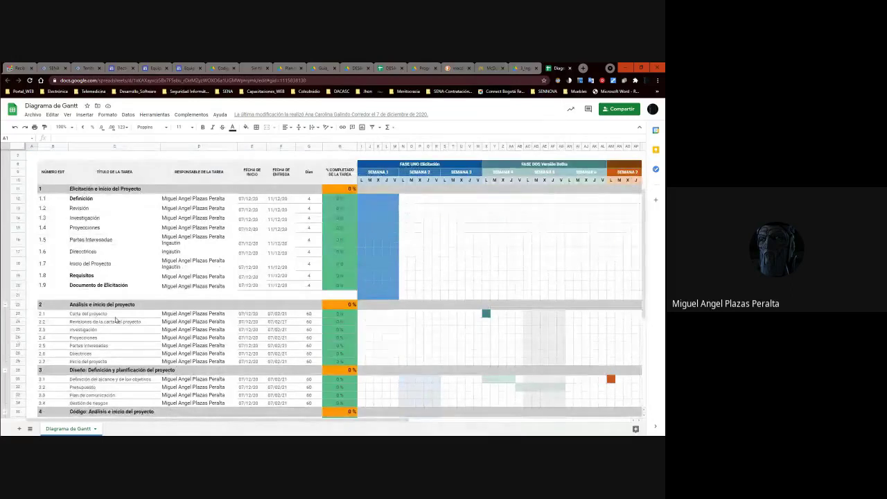
pyautogui.click(101, 371)
pyautogui.moveTo(642, 281); pyautogui.dragTo(646, 318)
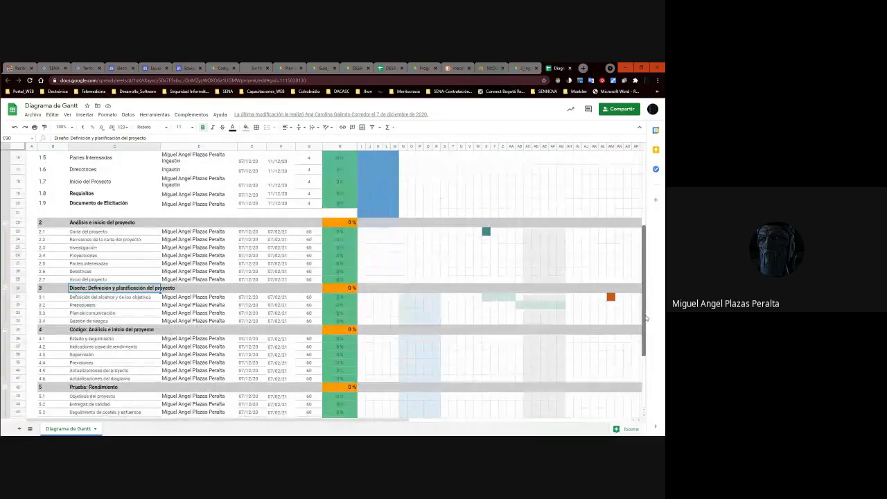
# Select and copy the Código section's numbers in B35:B41.
pyautogui.click(97, 331)
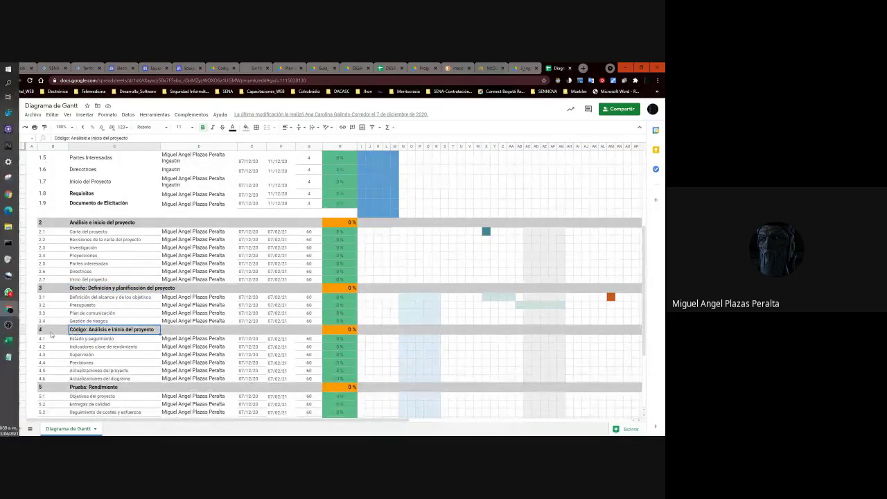
pyautogui.click(61, 331)
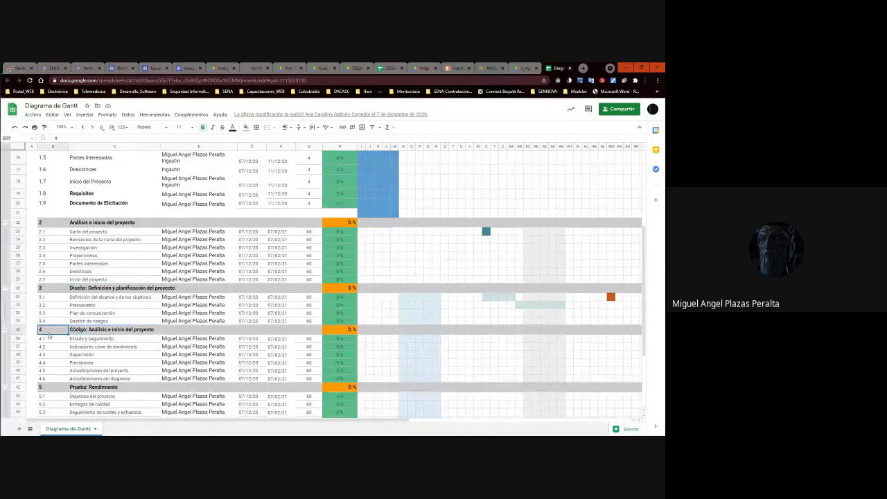
pyautogui.keyDown('shift'); pyautogui.click(47, 379); pyautogui.keyUp('shift')
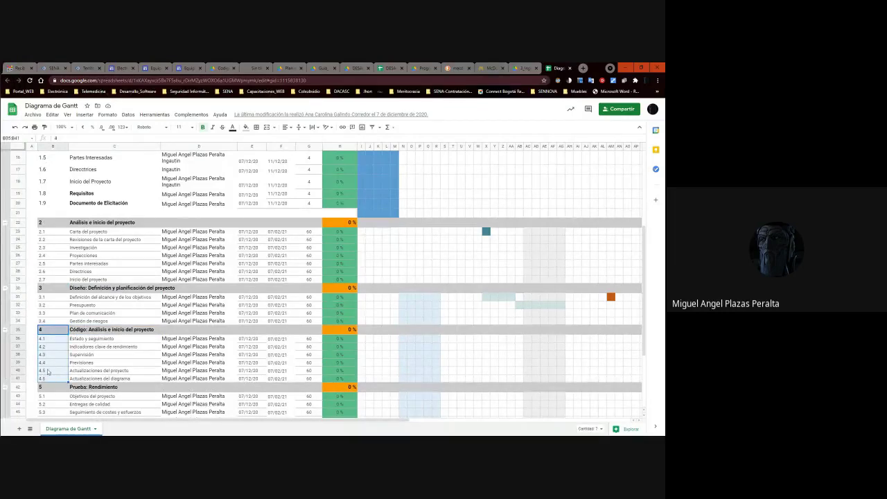
pyautogui.rightClick(51, 340)
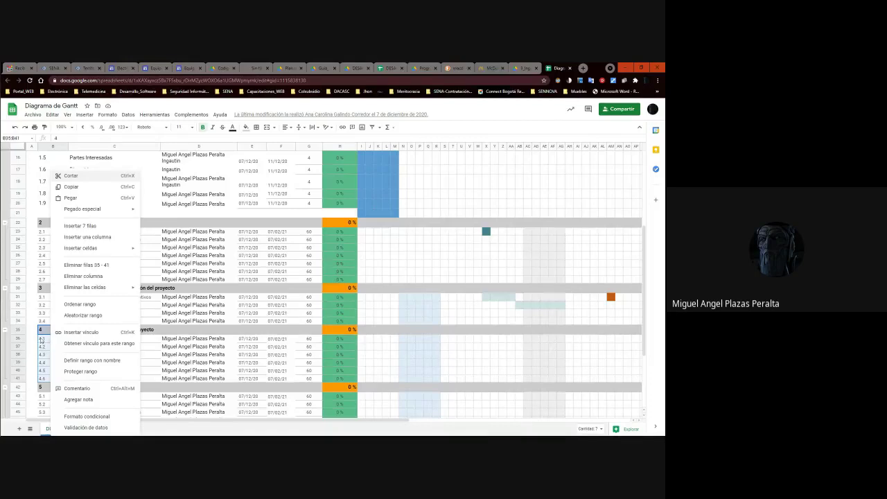
pyautogui.click(45, 332)
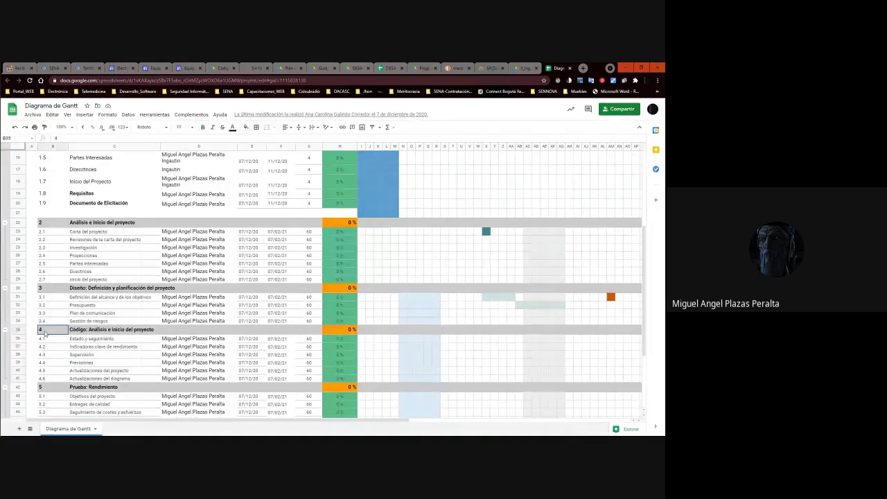
pyautogui.keyDown('shift'); pyautogui.click(49, 379); pyautogui.keyUp('shift')
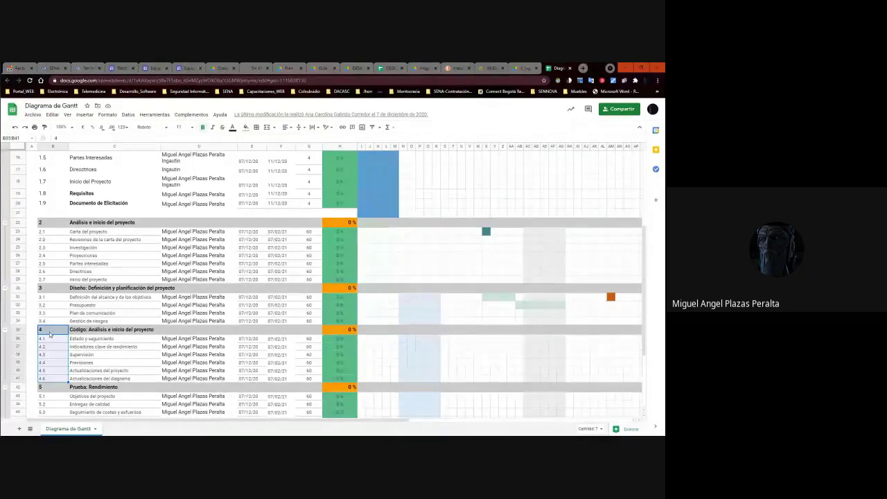
pyautogui.hotkey('ctrl', 'c')
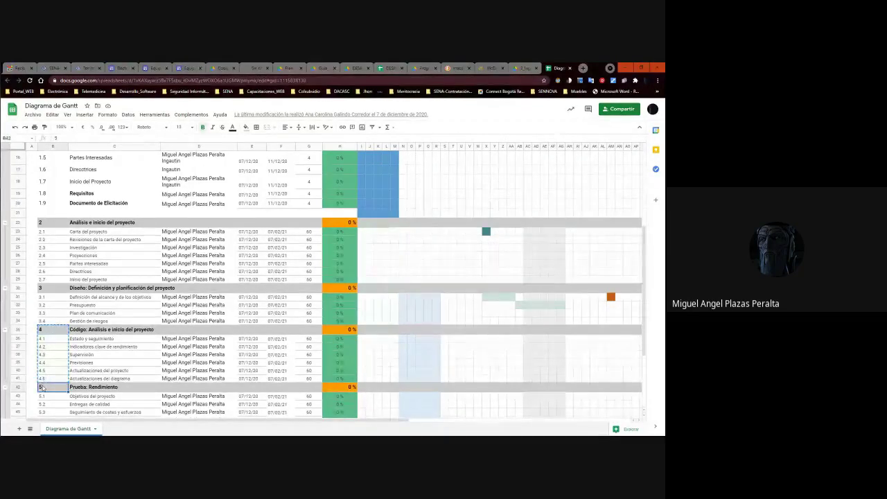
pyautogui.rightClick(43, 386)
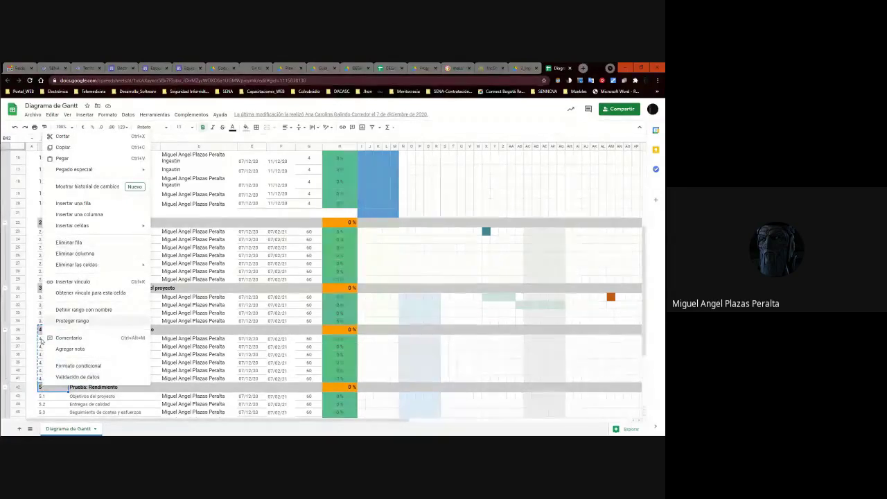
pyautogui.click(33, 379)
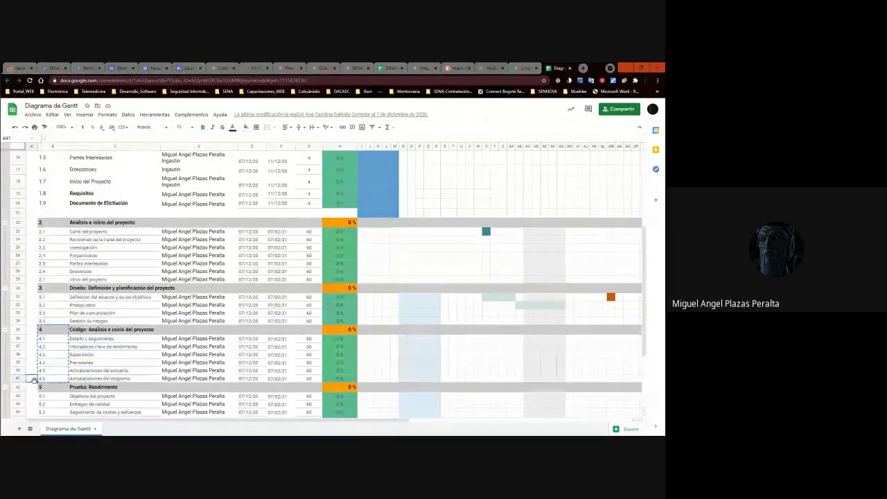
# Select rows 35–41 and insert seven blank rows below row 41.
pyautogui.rightClick(53, 339)
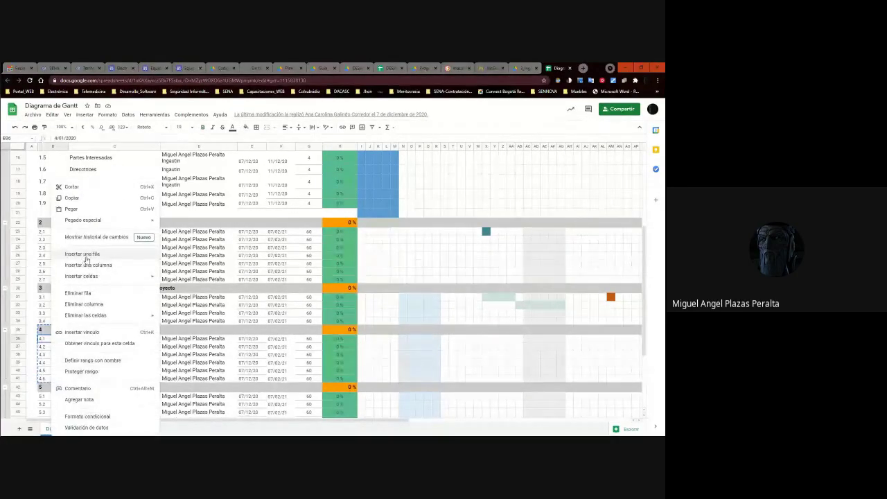
pyautogui.rightClick(17, 329)
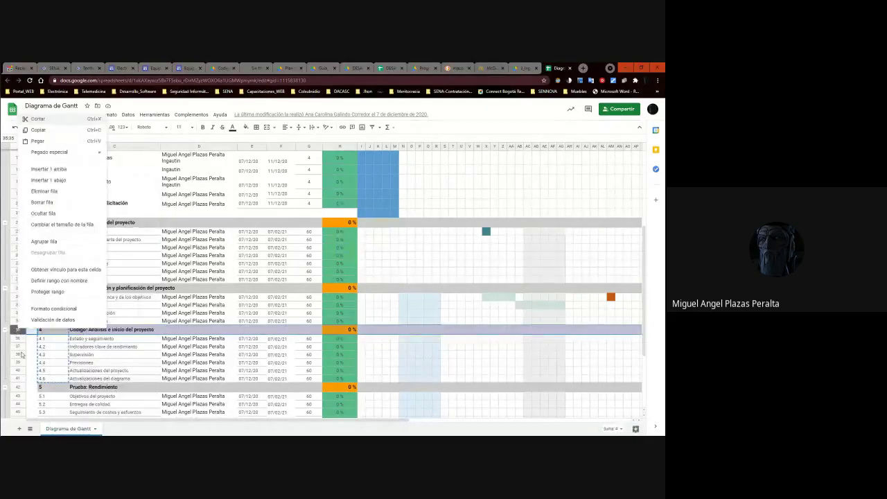
pyautogui.keyDown('shift'); pyautogui.click(18, 378); pyautogui.keyUp('shift')
pyautogui.rightClick(18, 354)
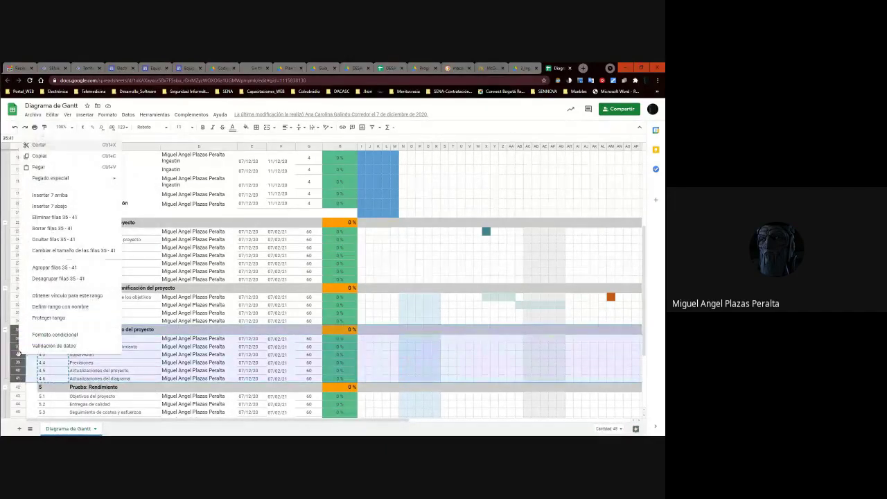
pyautogui.click(61, 206)
pyautogui.scroll(-5, 54, 384)
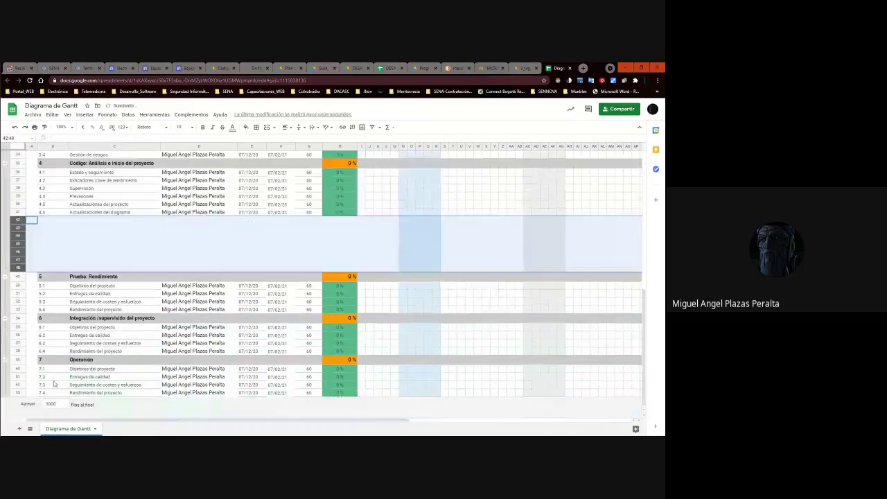
# Paste the section 4 header into row 42 and change its phase number to 5.
pyautogui.click(94, 239)
pyautogui.scroll(3, 87, 246)
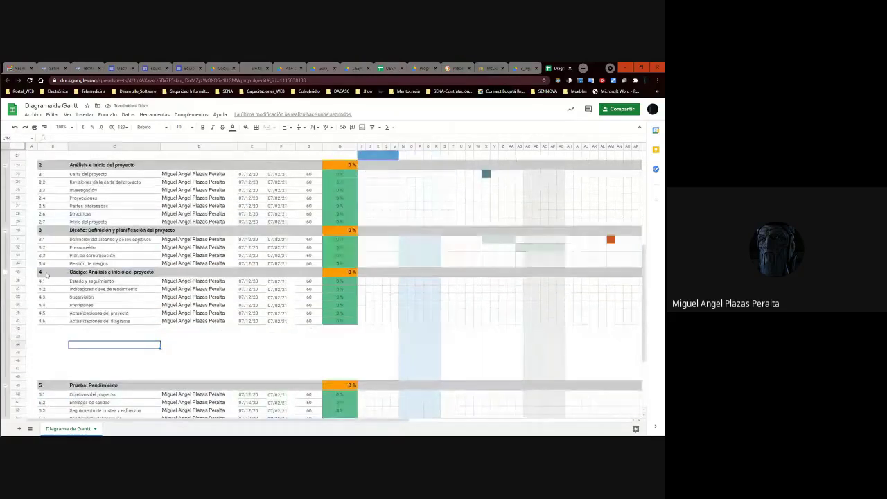
pyautogui.click(18, 271)
pyautogui.click(47, 331)
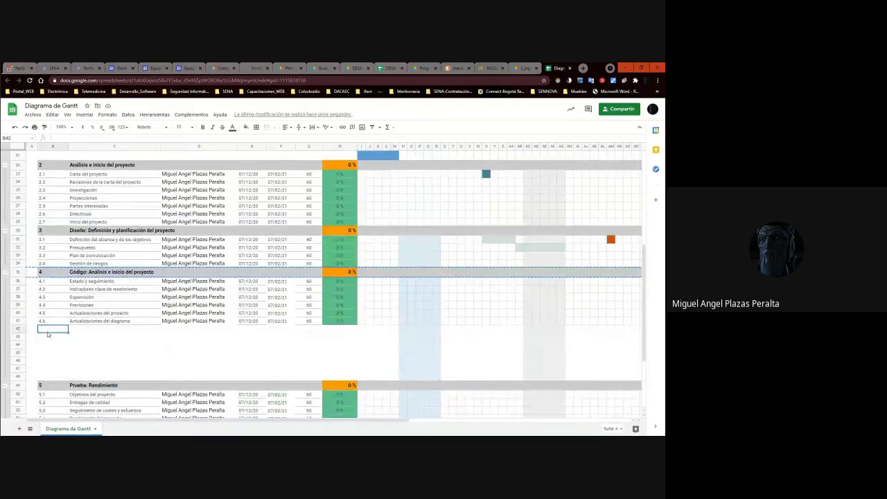
pyautogui.hotkey('ctrl', 'v')
pyautogui.hotkey('ctrl', 'z')
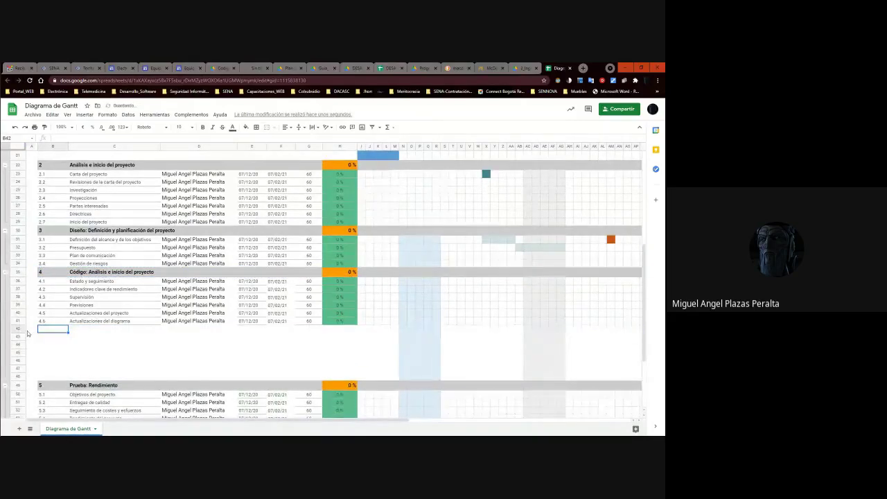
pyautogui.hotkey('ctrl', 'v')
pyautogui.doubleClick(50, 330)
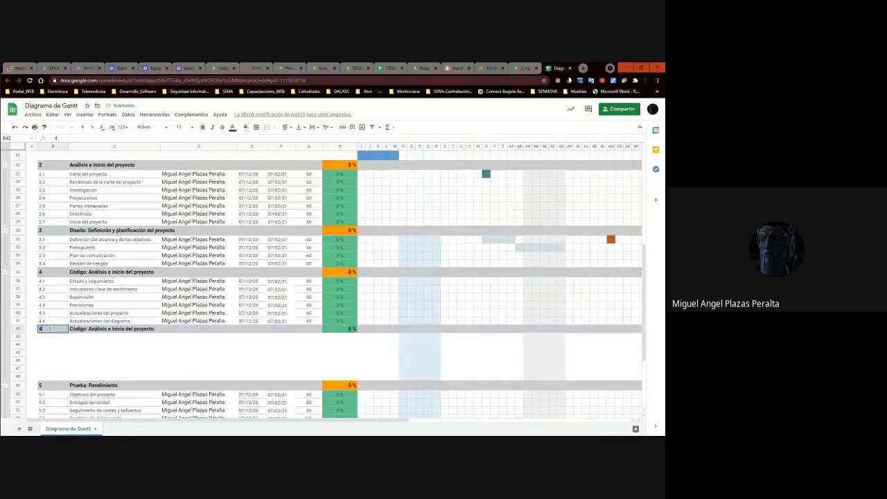
pyautogui.press('BackSpace')
pyautogui.write('5')
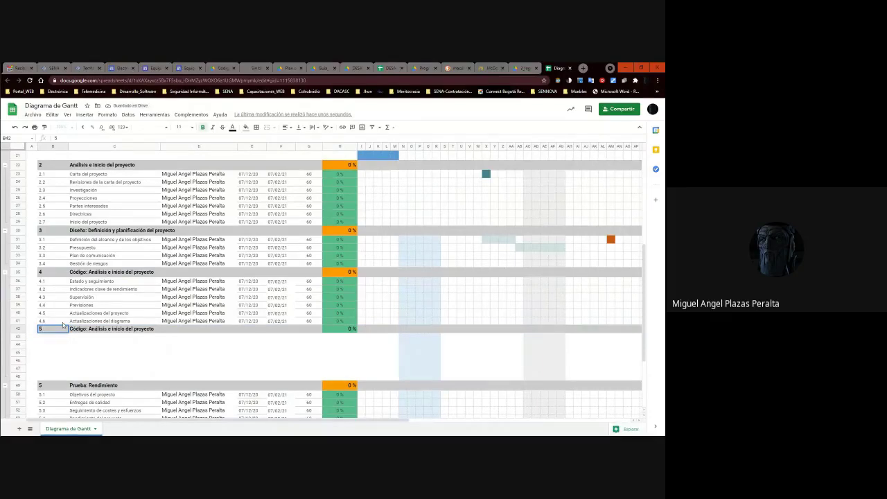
pyautogui.press('Tab')
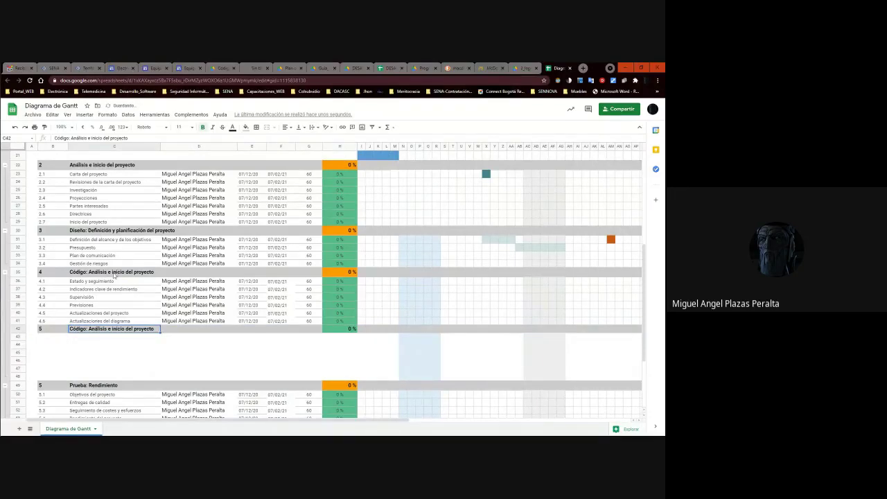
# Widen the task title column and retitle C42 'Implementación: Análisis e inicio del proyecto'.
pyautogui.scroll(5, 115, 275)
pyautogui.scroll(-3, 110, 277)
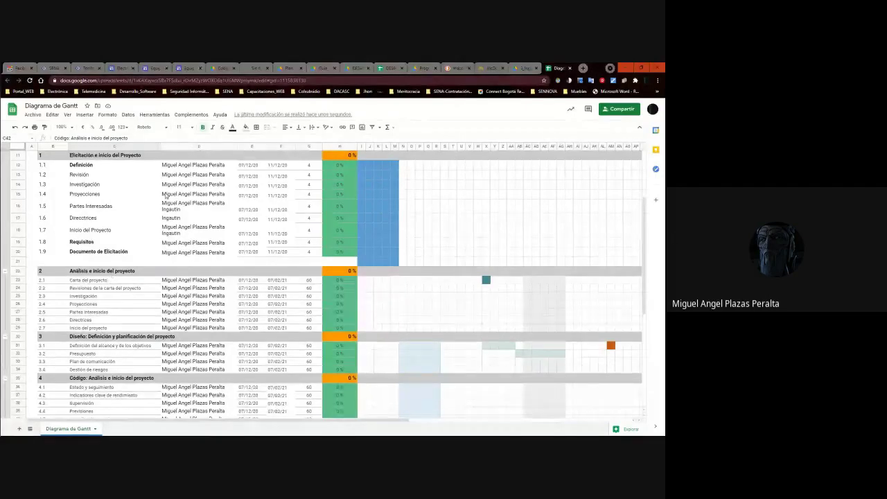
pyautogui.moveTo(160, 146); pyautogui.dragTo(203, 146)
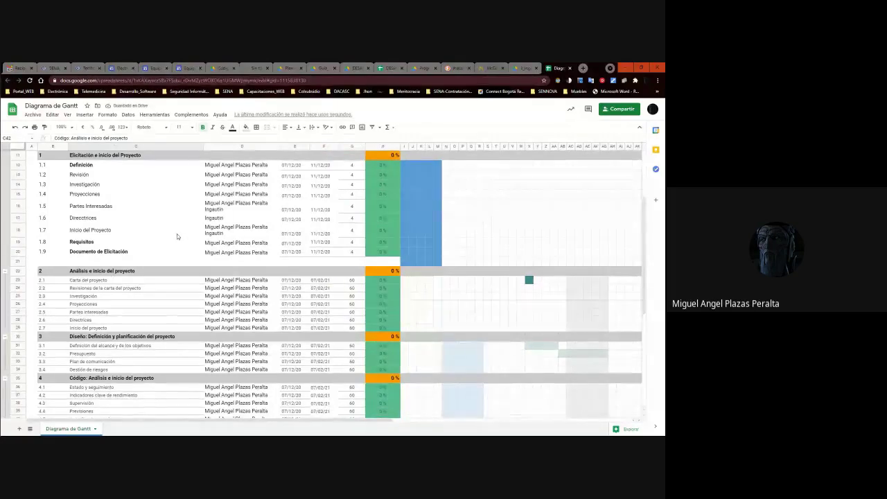
pyautogui.scroll(-3, 168, 319)
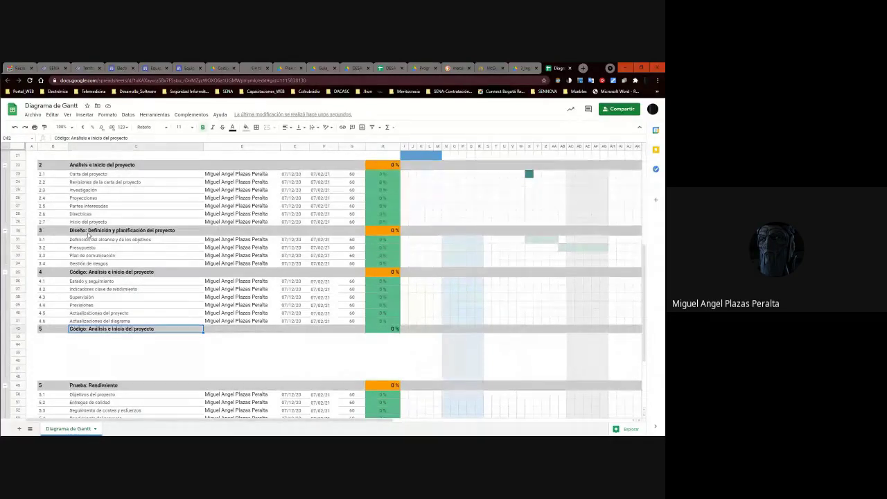
pyautogui.click(87, 275)
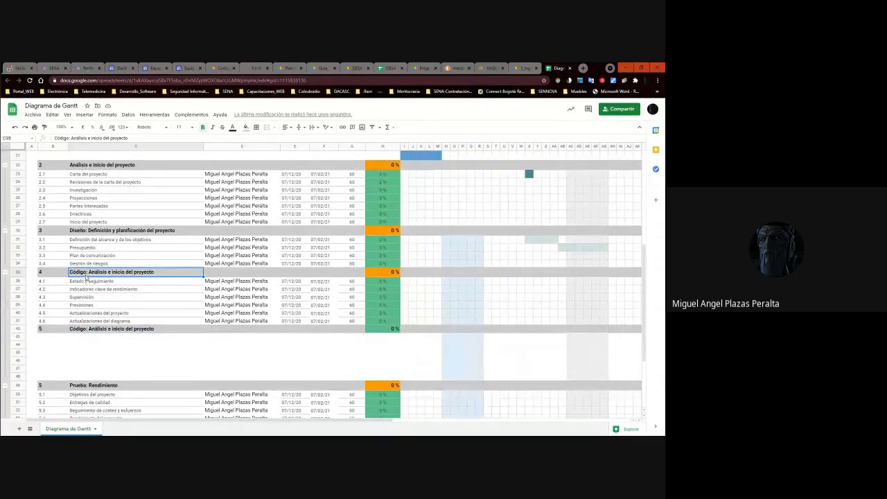
pyautogui.doubleClick(87, 330)
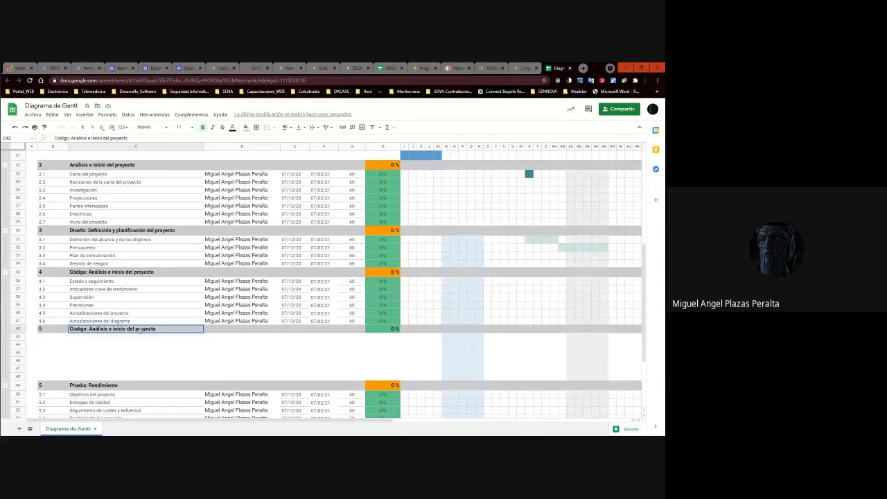
pyautogui.moveTo(162, 330); pyautogui.dragTo(70, 331)
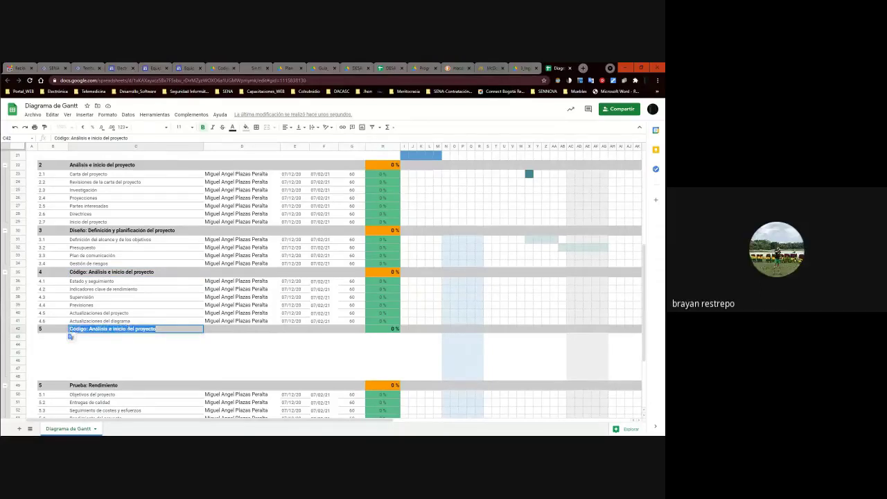
pyautogui.moveTo(84, 330); pyautogui.dragTo(70, 331)
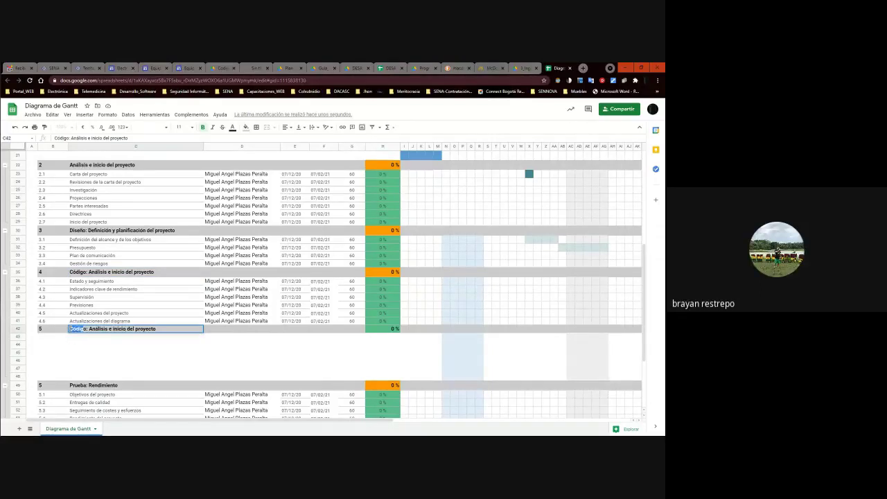
pyautogui.write('Implementación')
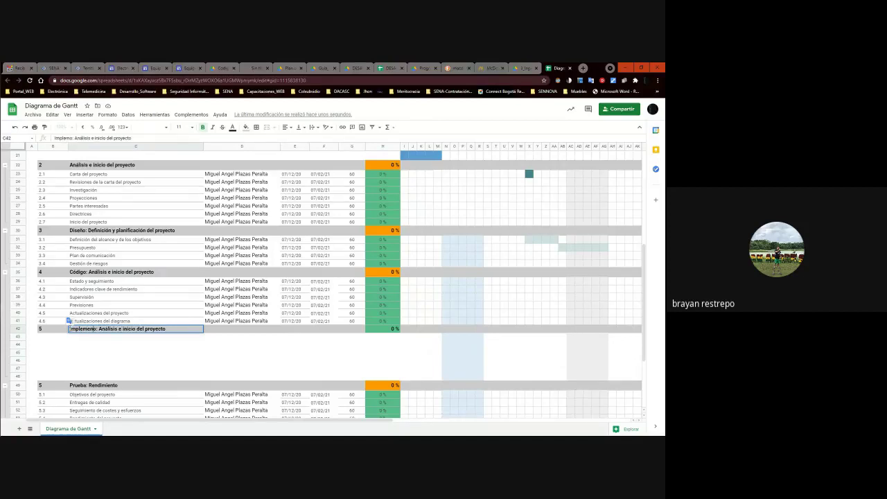
pyautogui.press('Delete')
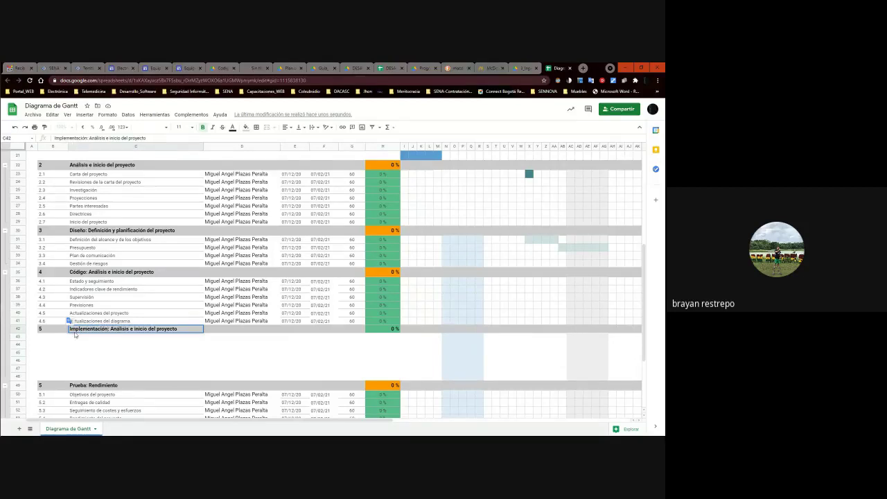
pyautogui.click(184, 299)
# Review the Gantt sheet around the new Implementación row, then switch to the WhatsApp group chat.
pyautogui.scroll(5, 212, 290)
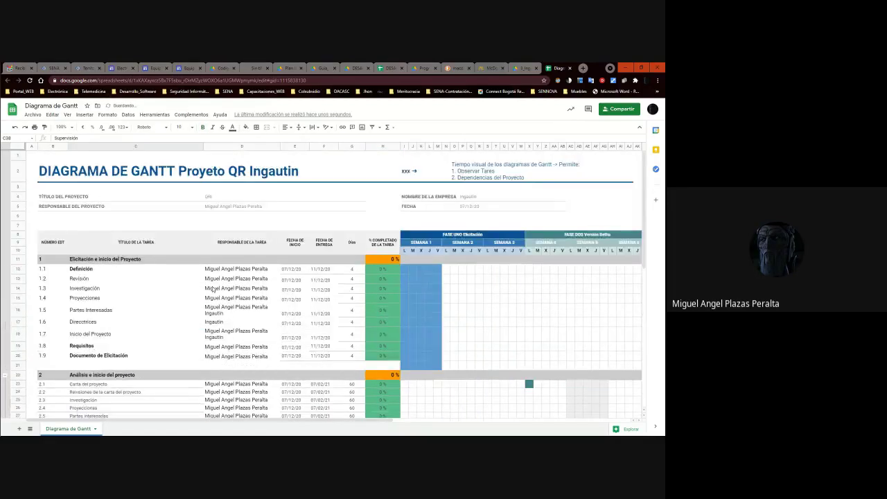
pyautogui.scroll(-5, 86, 324)
pyautogui.click(96, 330)
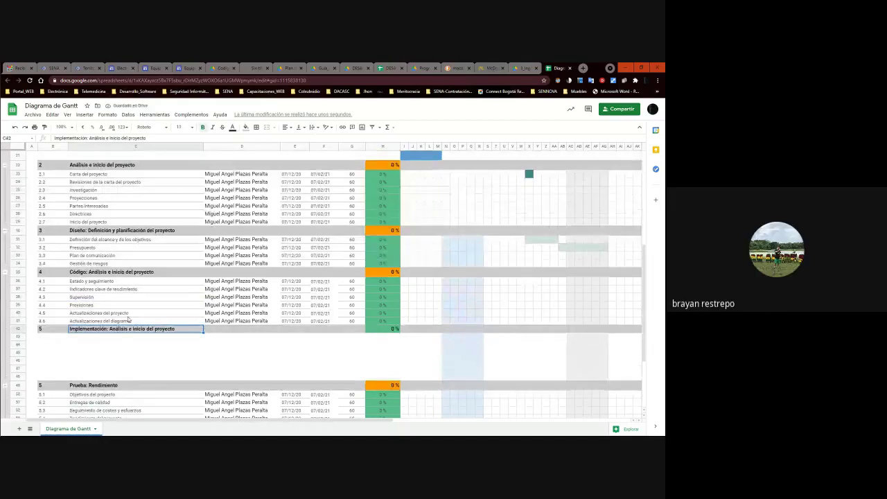
pyautogui.scroll(3, 190, 294)
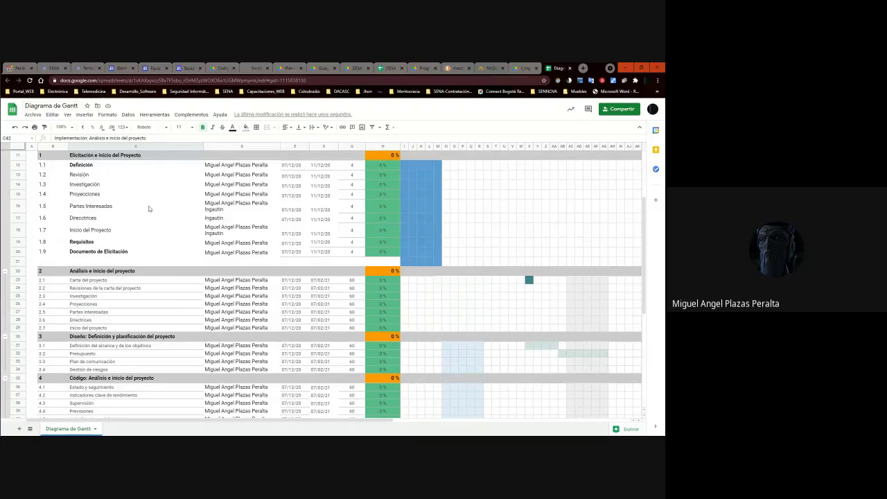
pyautogui.scroll(-5, 149, 208)
pyautogui.scroll(10, 138, 228)
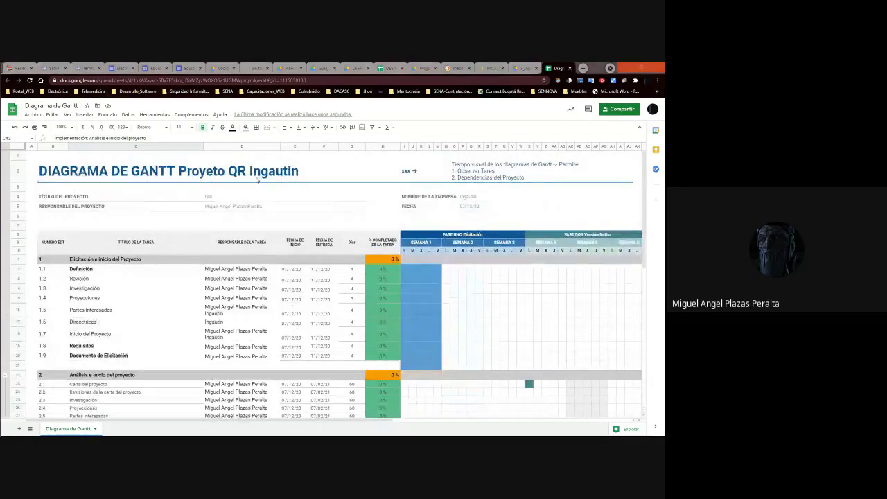
pyautogui.hotkey('alt', 'Tab')
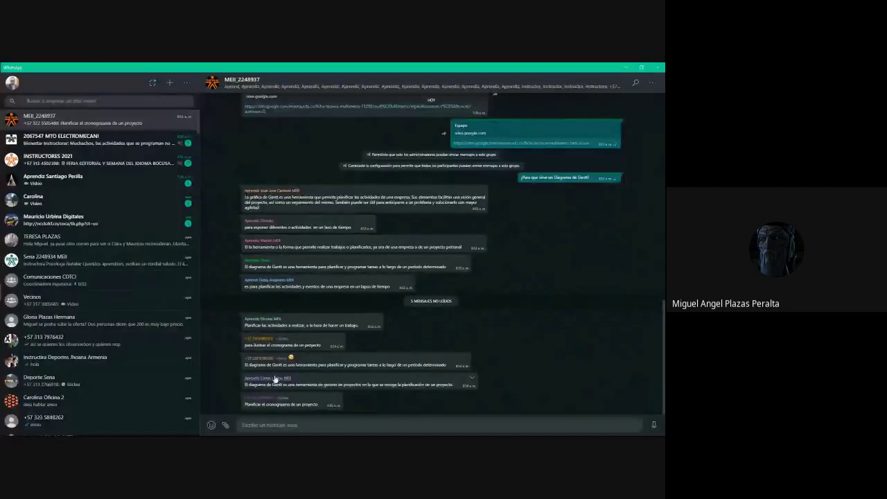
pyautogui.click(385, 367)
pyautogui.click(397, 250)
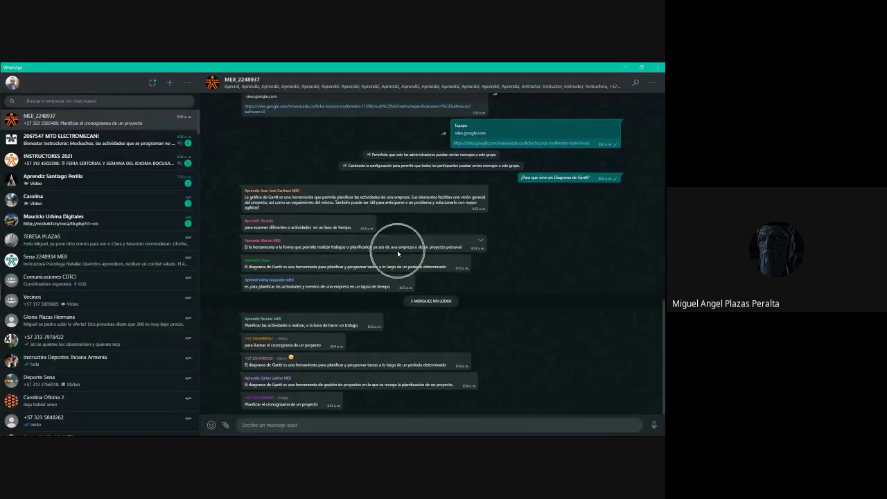
pyautogui.click(404, 267)
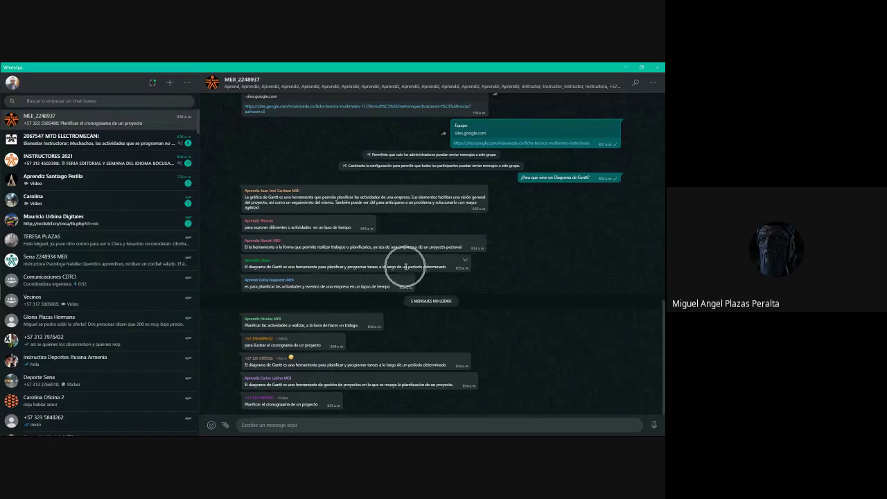
# Replace 'QR Ingautin' with 'Industria' in the Gantt sheet's main title in B2.
pyautogui.click(627, 67)
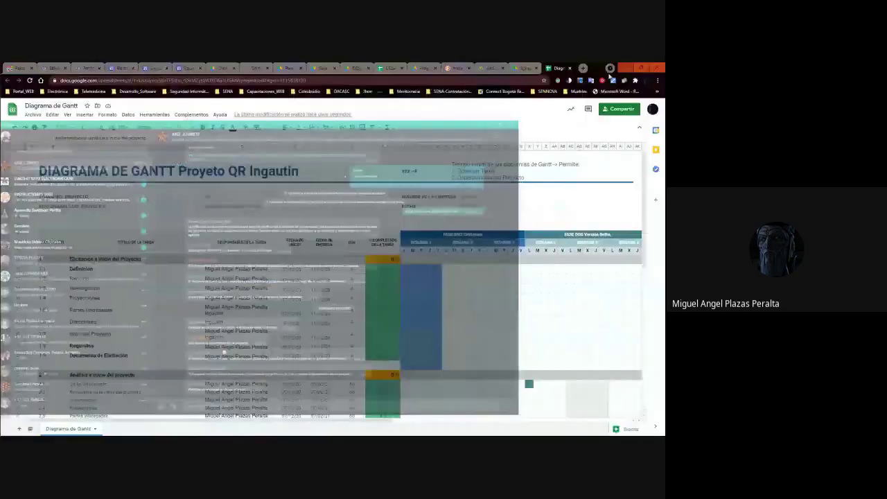
pyautogui.click(257, 176)
pyautogui.press('Return')
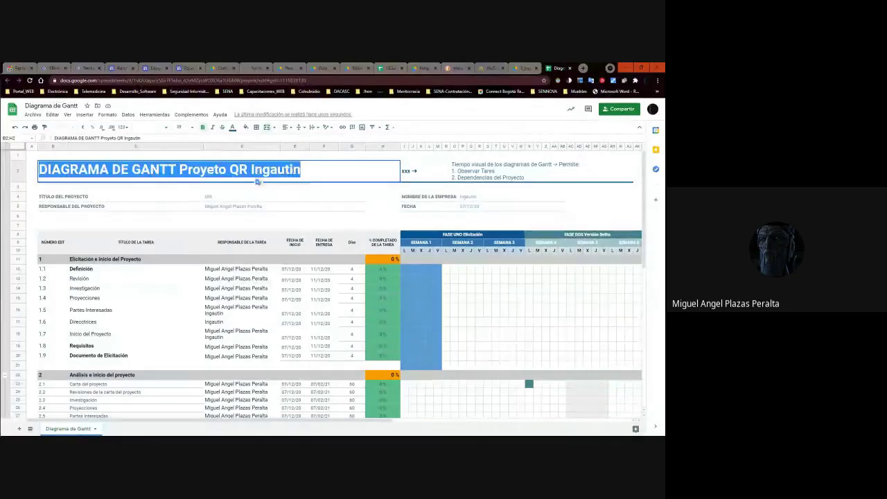
pyautogui.hotkey('ctrl', 'shift', 'Left')
pyautogui.hotkey('ctrl', 'shift', 'Left')
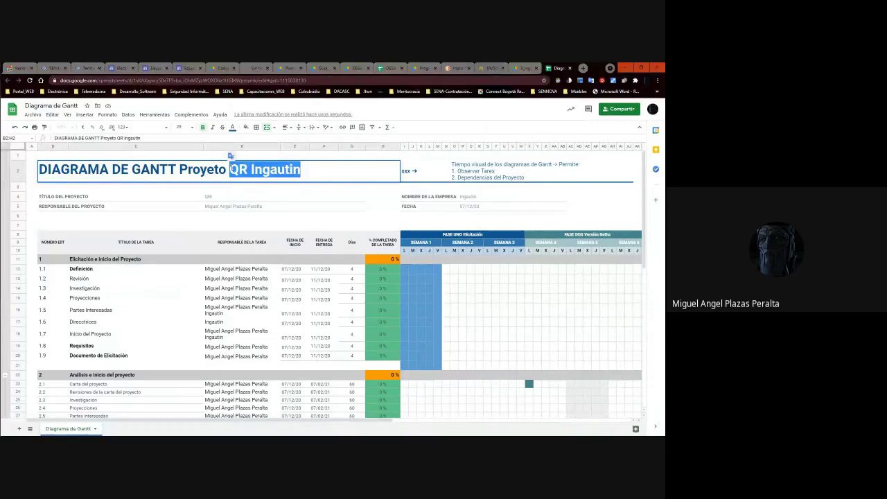
pyautogui.write('Industri')
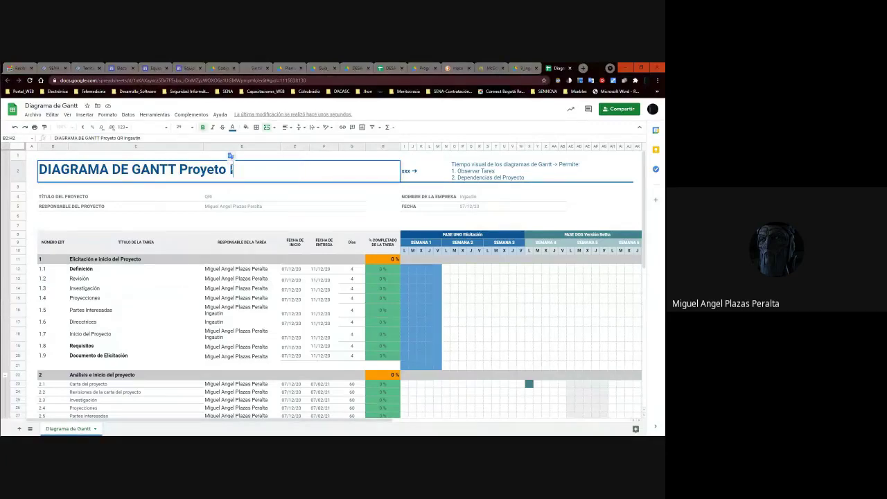
pyautogui.press('BackSpace')
pyautogui.press('BackSpace')
pyautogui.press('BackSpace')
pyautogui.press('BackSpace')
pyautogui.press('BackSpace')
pyautogui.press('BackSpace')
pyautogui.write('INDUSTR')
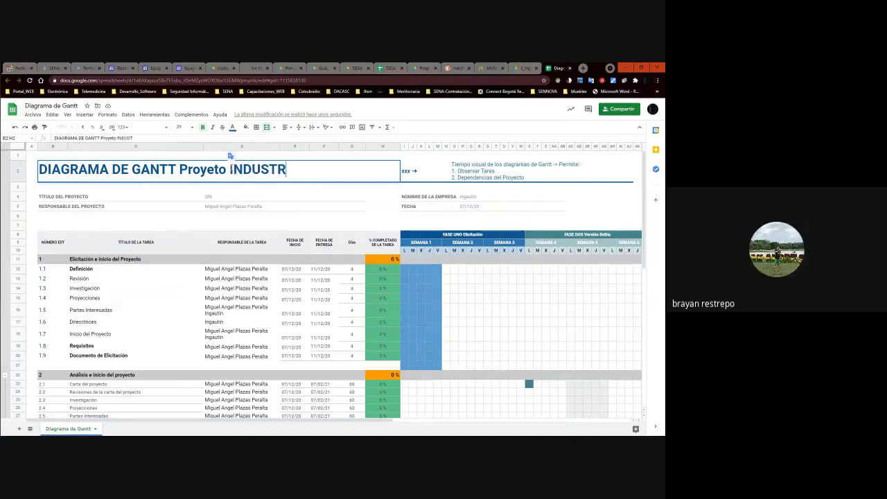
pyautogui.press('BackSpace')
pyautogui.press('BackSpace')
pyautogui.press('BackSpace')
pyautogui.press('BackSpace')
pyautogui.press('BackSpace')
pyautogui.press('BackSpace')
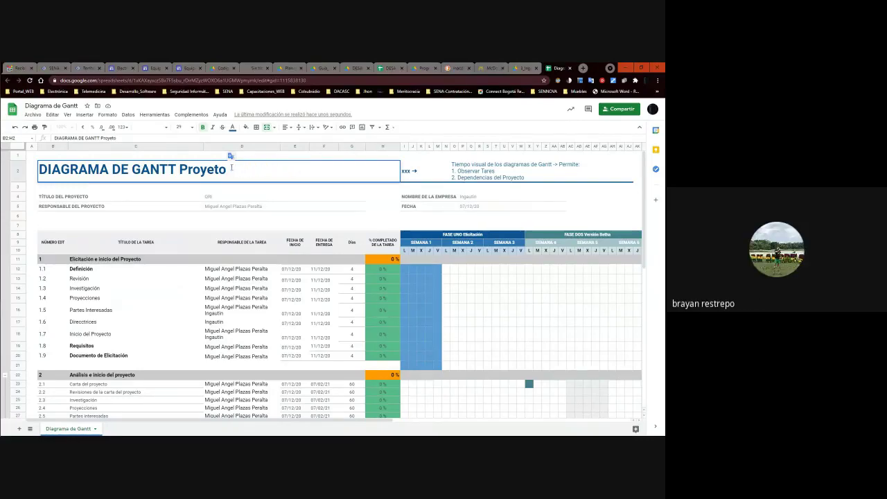
pyautogui.write('I')
pyautogui.write('ndustria')
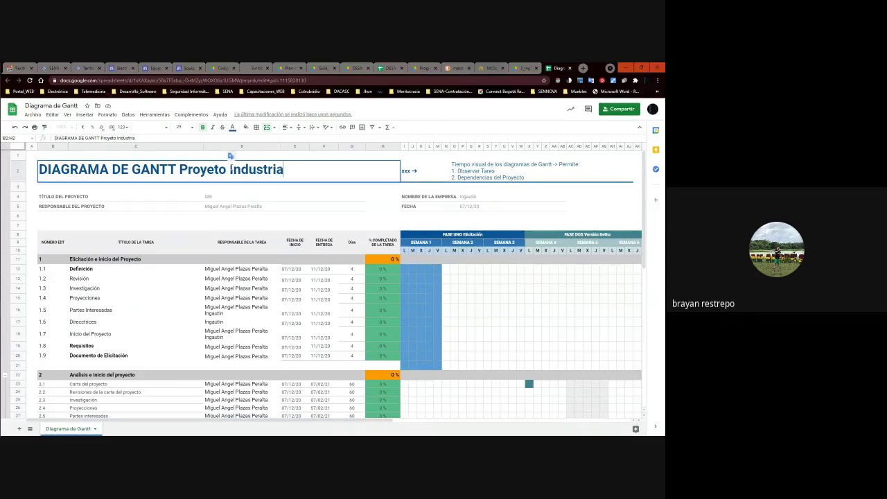
pyautogui.press('Return')
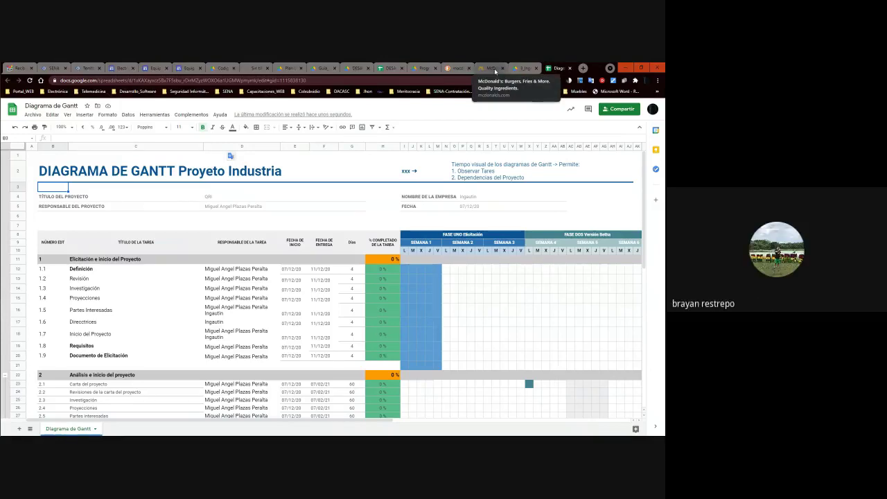
# On the Equipo site, open the image gallery's linked Drive folder in a new tab.
pyautogui.click(184, 70)
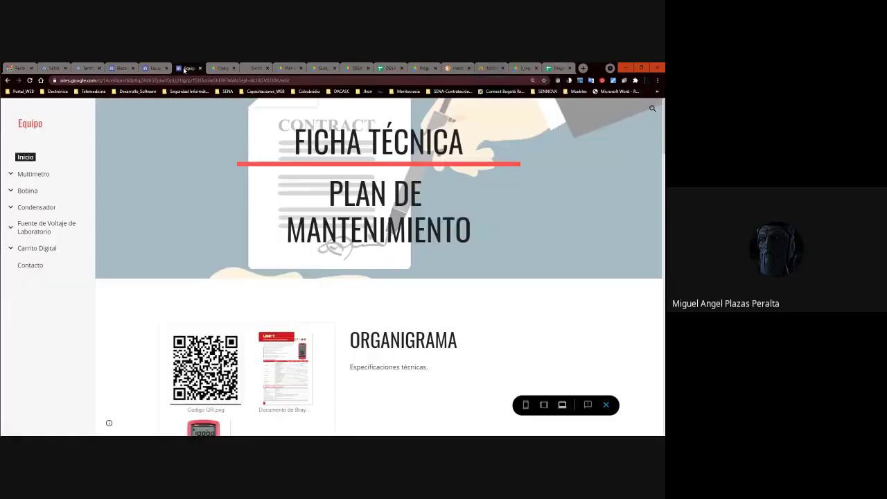
pyautogui.click(151, 66)
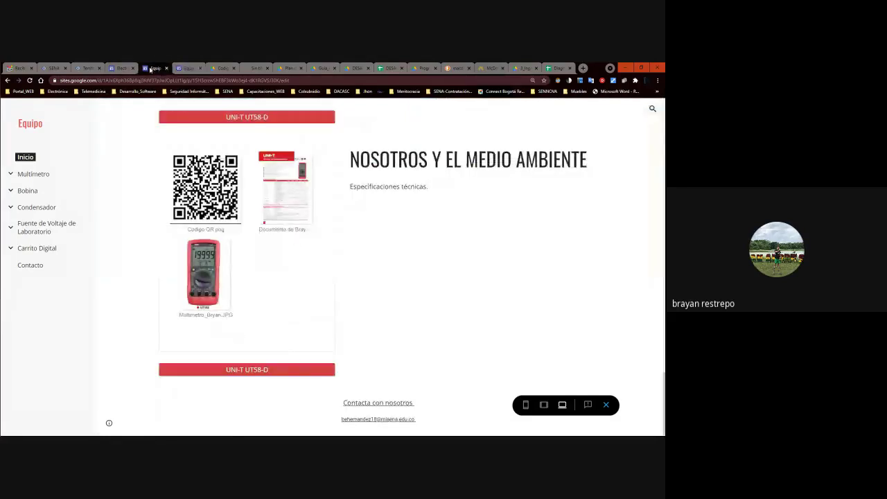
pyautogui.scroll(-2, 415, 226)
pyautogui.scroll(2, 415, 206)
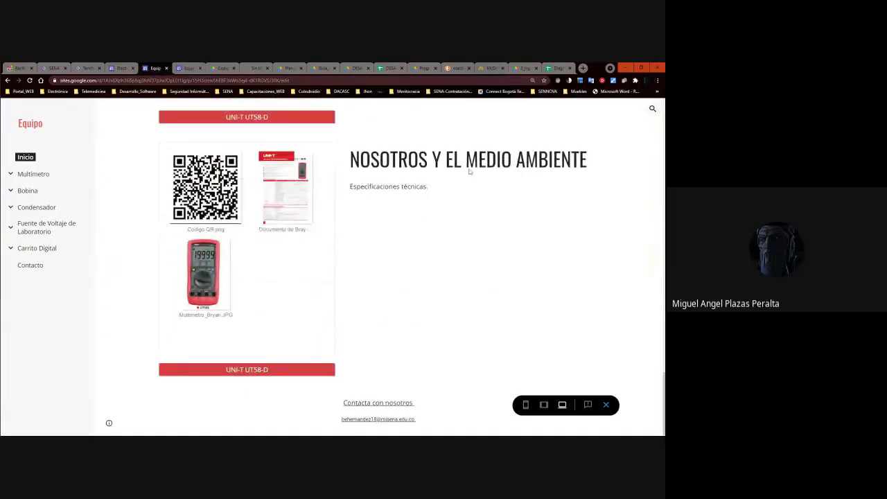
pyautogui.click(562, 174)
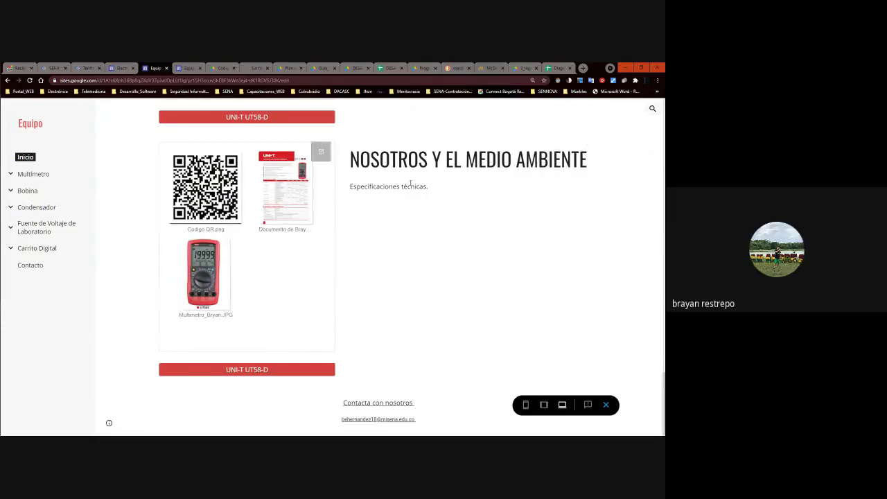
pyautogui.click(511, 177)
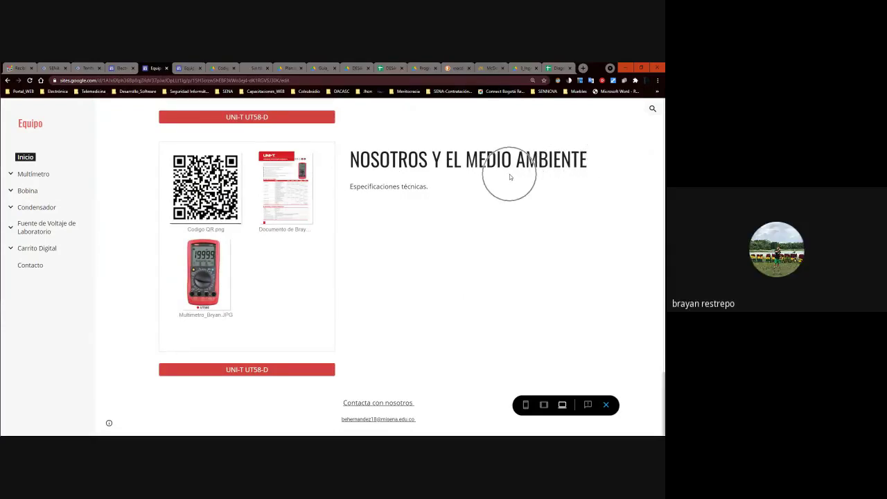
pyautogui.click(509, 174)
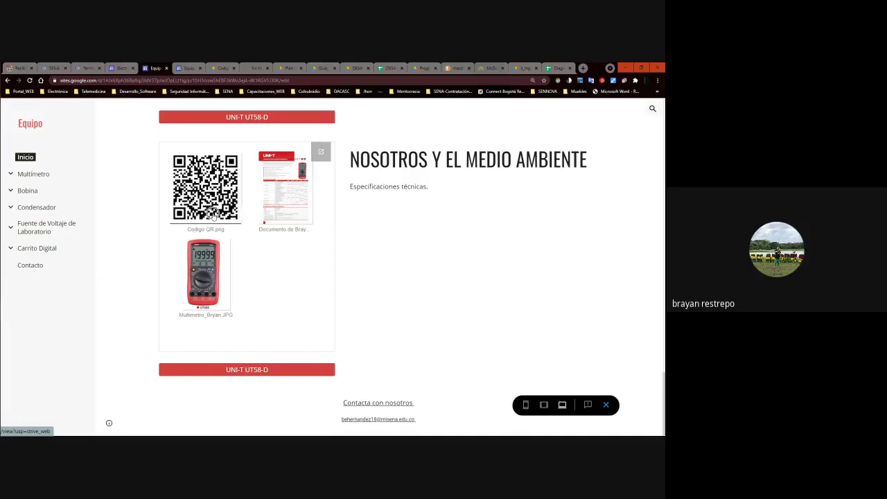
pyautogui.click(322, 159)
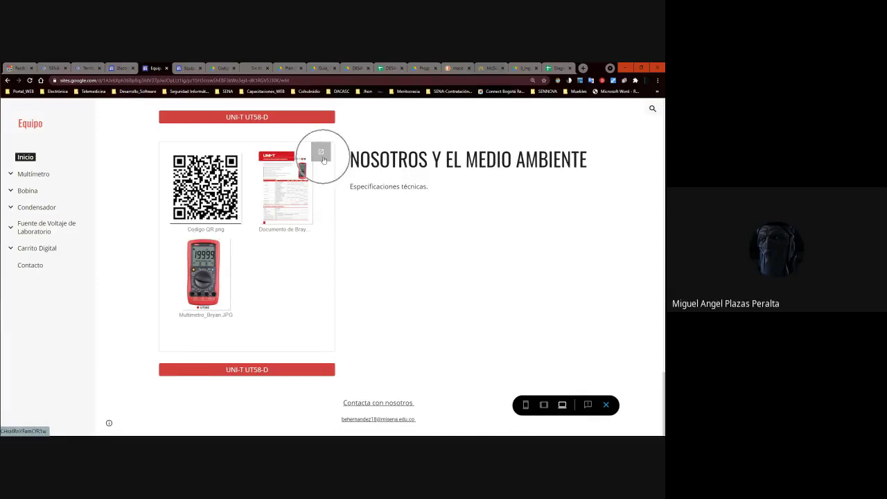
pyautogui.click(270, 191)
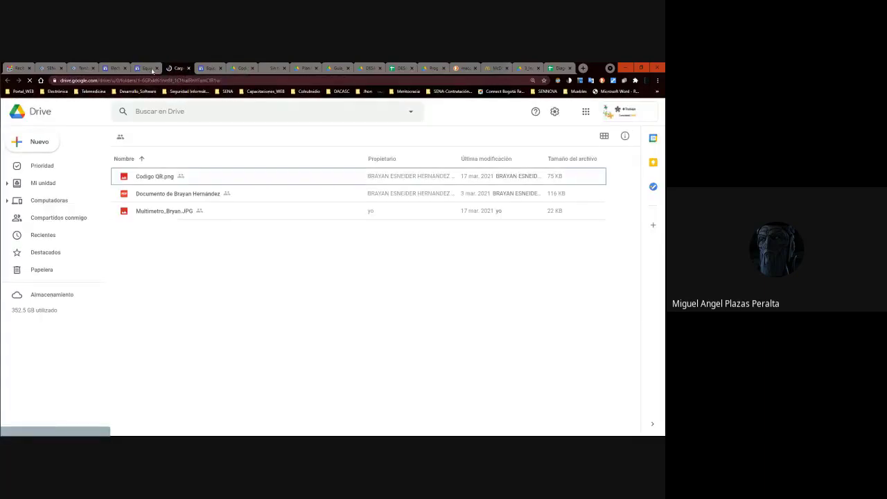
# Climb the breadcrumbs to the apprentice's main folder and open Evidencia De Aprendizaje > Trimestre II.
pyautogui.click(245, 140)
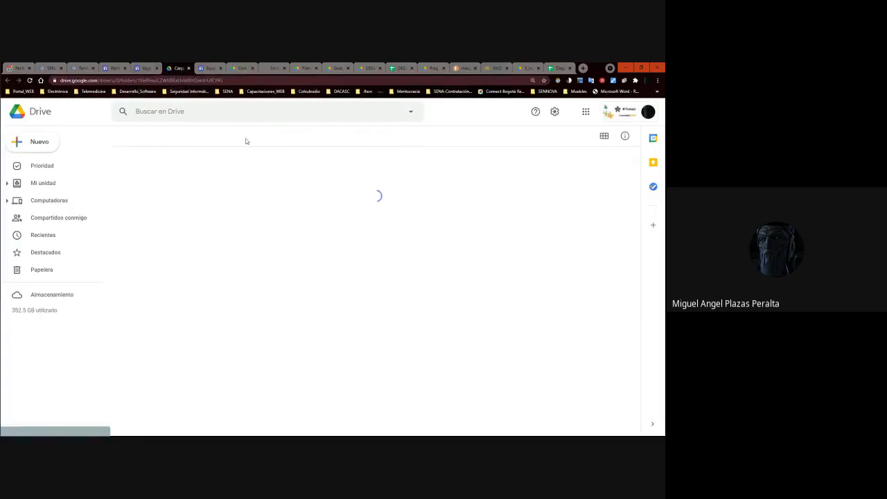
pyautogui.click(298, 141)
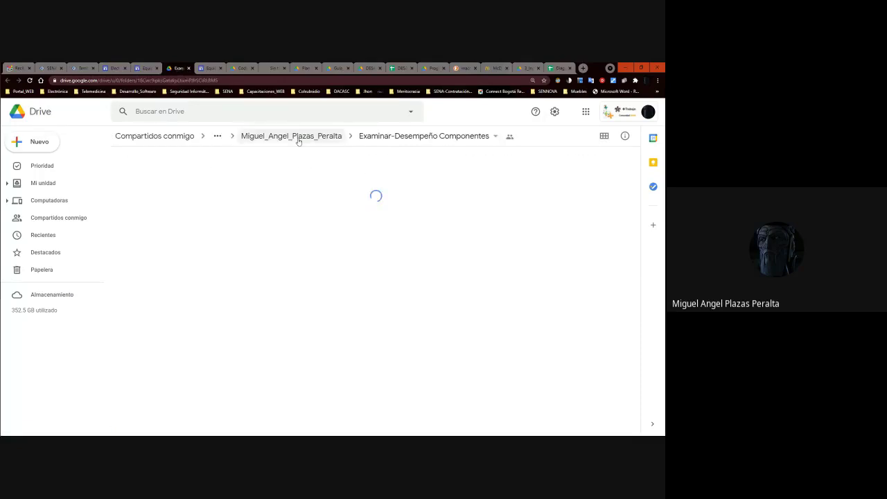
pyautogui.click(299, 140)
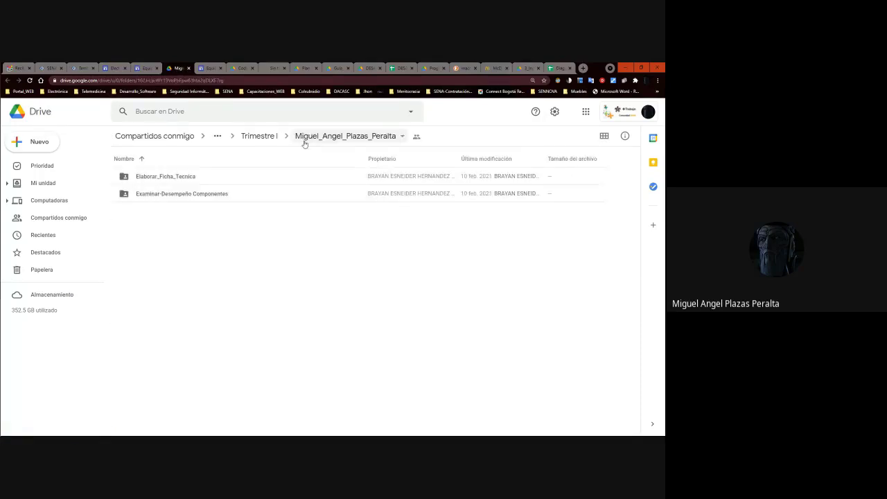
pyautogui.click(261, 139)
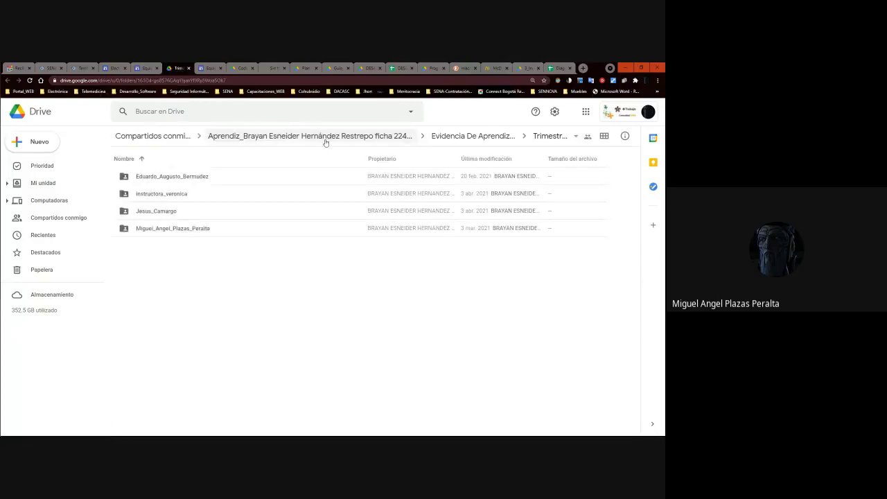
pyautogui.click(324, 137)
pyautogui.doubleClick(185, 211)
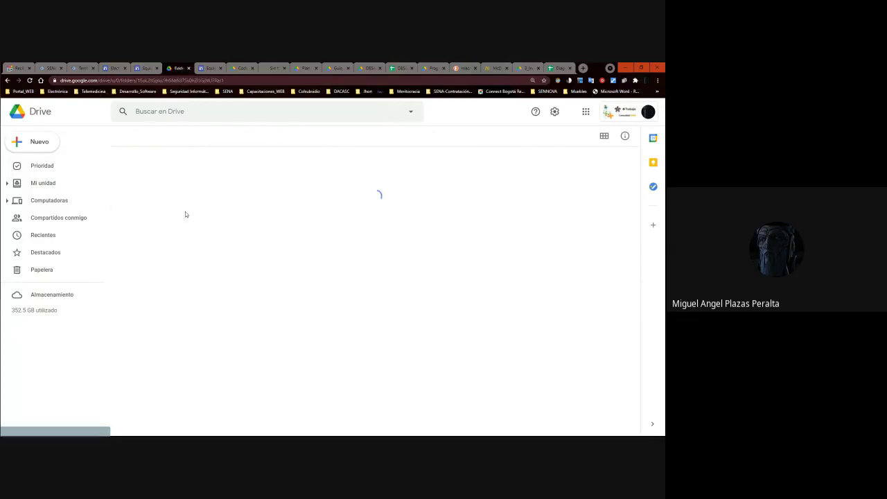
pyautogui.doubleClick(161, 210)
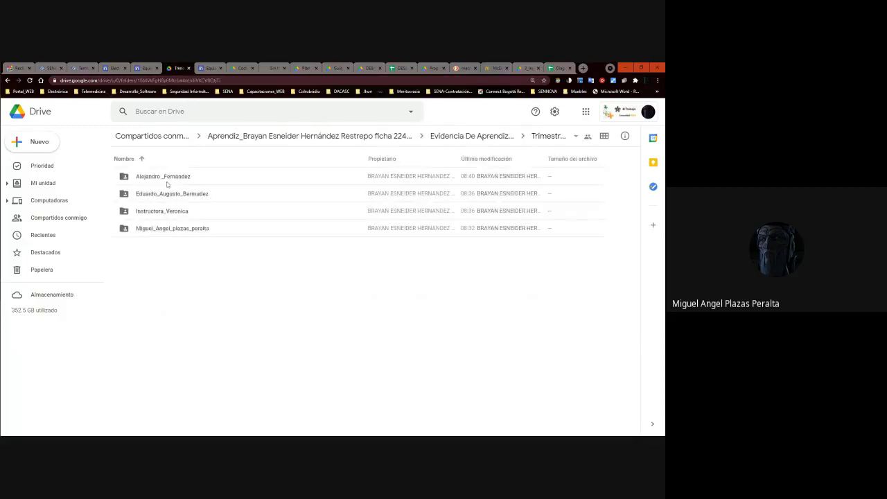
# Open the first classmate's evidence folder, then return to the Equipo site page.
pyautogui.click(166, 200)
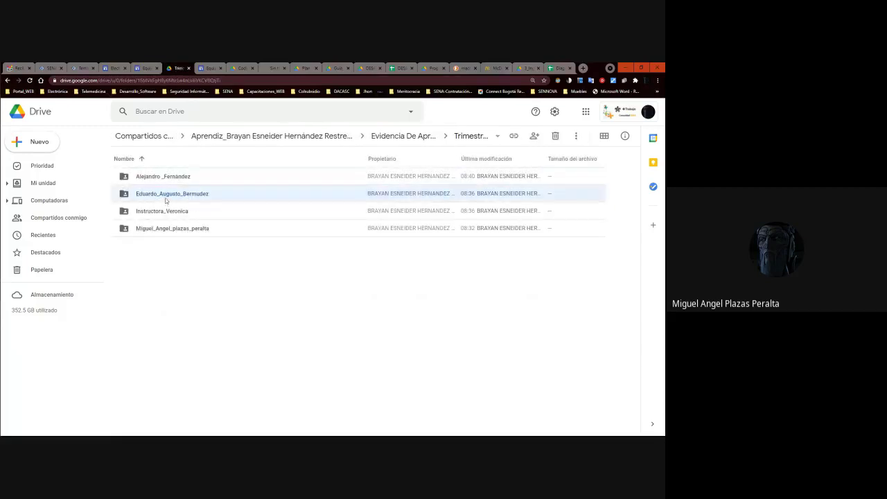
pyautogui.click(166, 200)
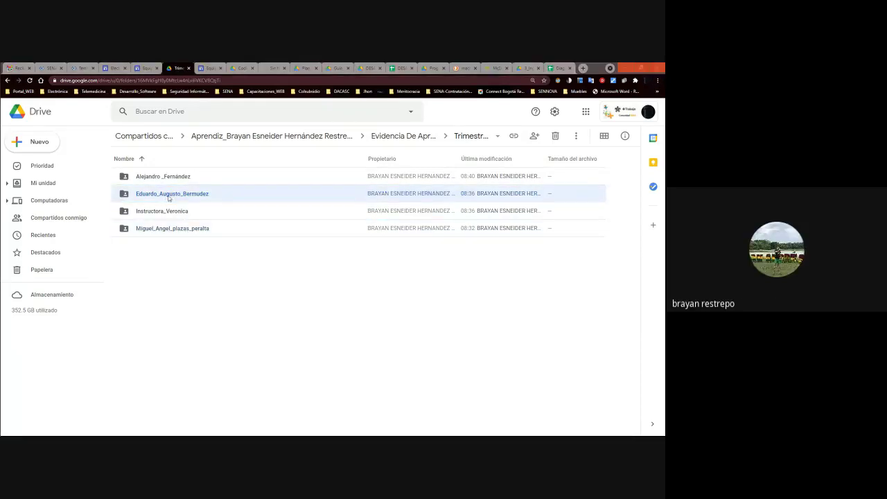
pyautogui.click(171, 182)
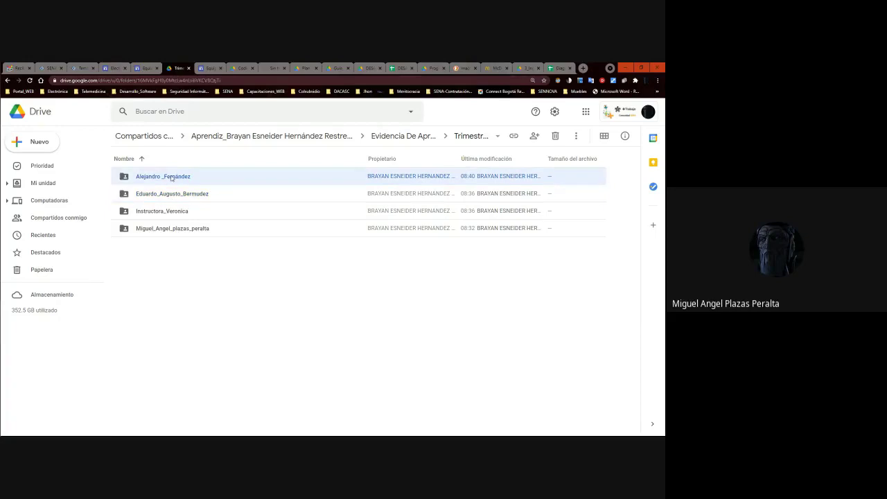
pyautogui.doubleClick(171, 177)
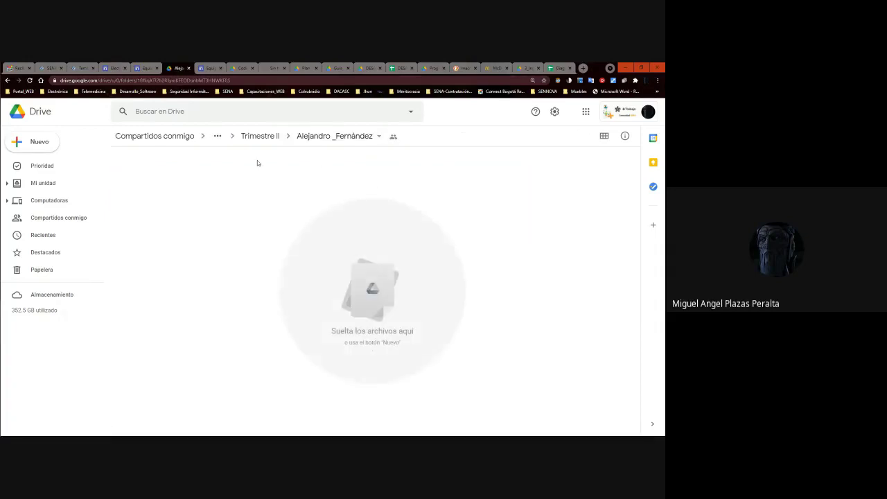
pyautogui.rightClick(173, 175)
pyautogui.click(148, 184)
pyautogui.click(211, 68)
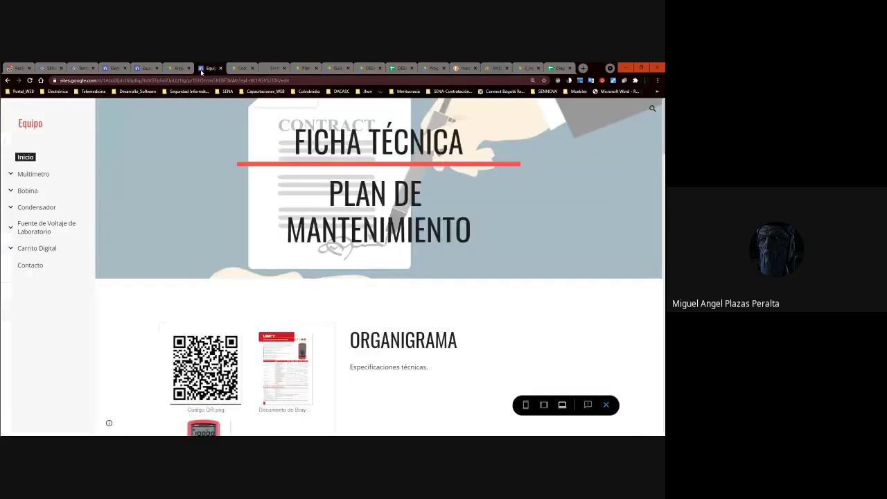
pyautogui.scroll(-10, 251, 284)
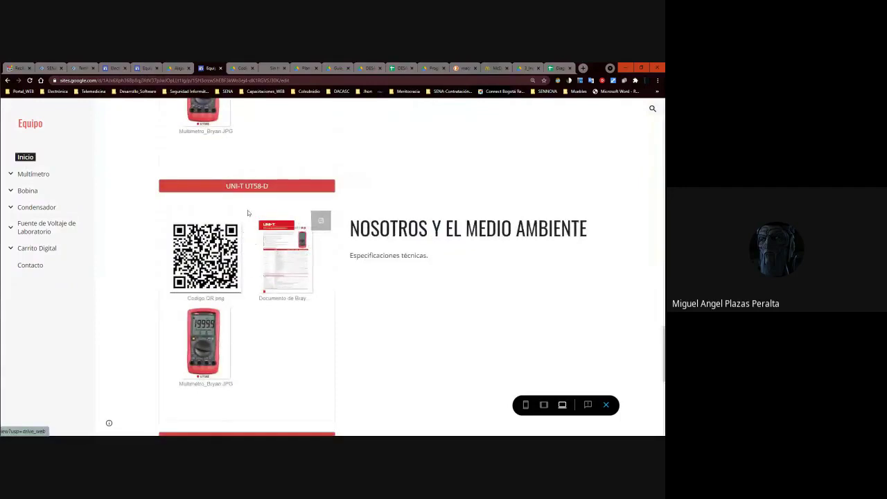
pyautogui.scroll(6, 247, 208)
# Return to the Diagrama de Gantt sheet and select the Implementación title in C42.
pyautogui.click(557, 68)
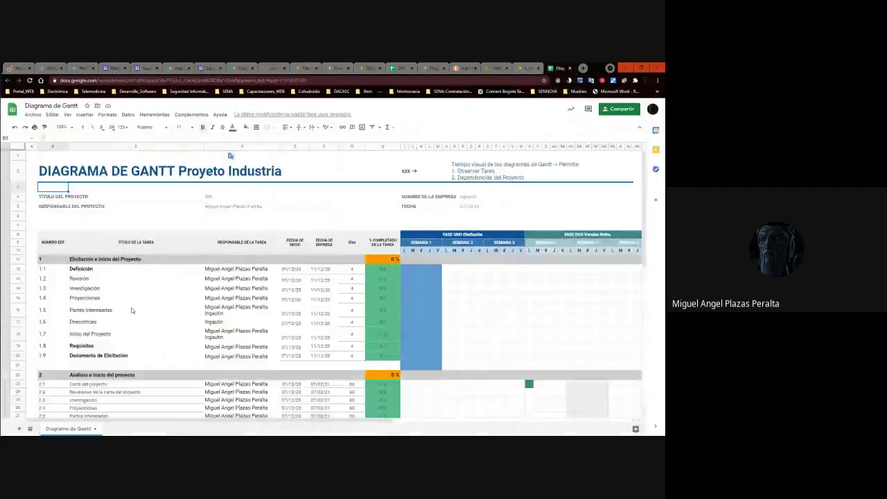
pyautogui.scroll(-8, 128, 312)
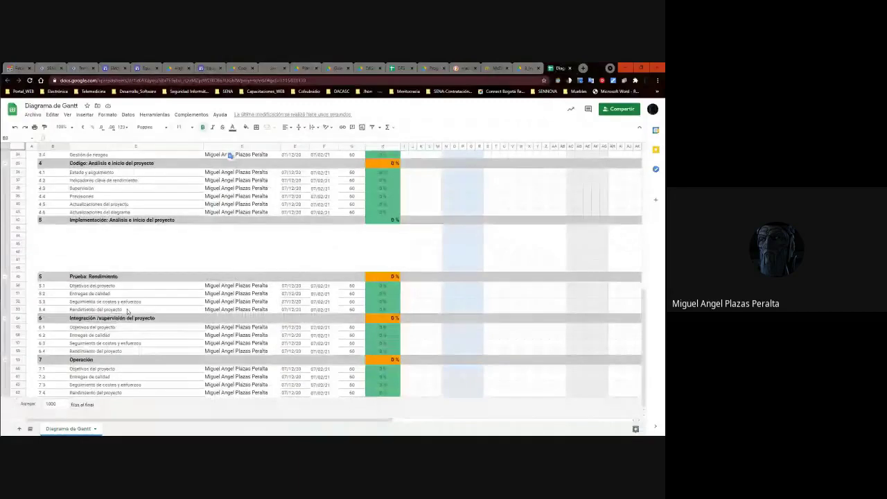
pyautogui.scroll(3, 128, 312)
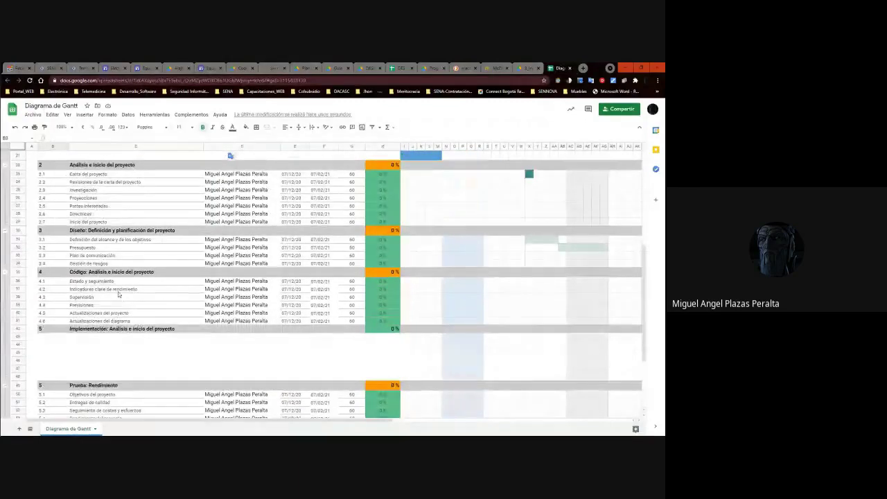
pyautogui.click(110, 336)
pyautogui.click(111, 330)
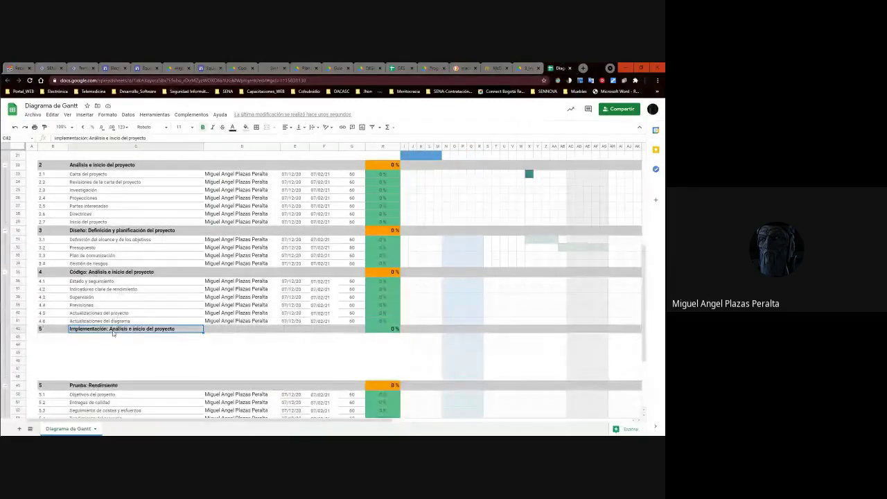
pyautogui.click(583, 68)
pyautogui.write('ciclo de vida de u')
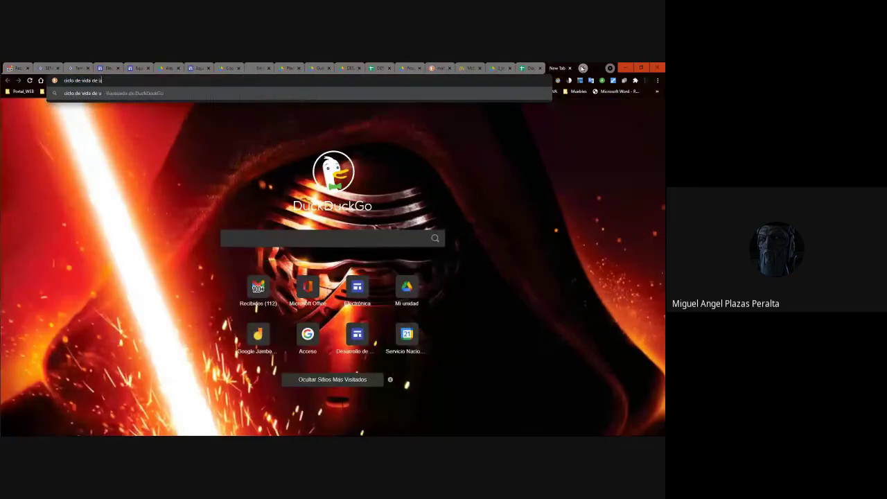
pyautogui.press('BackSpace')
pyautogui.write('l')
pyautogui.write(' hardware')
pyautogui.press('Return')
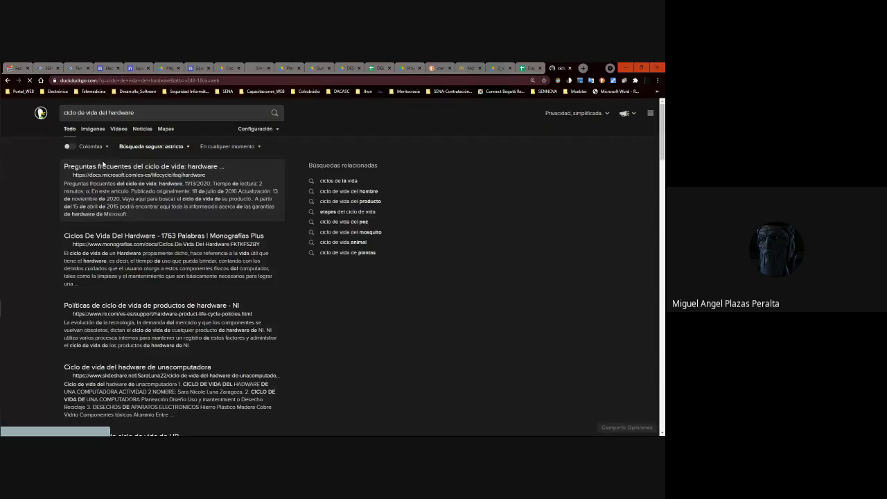
pyautogui.click(88, 130)
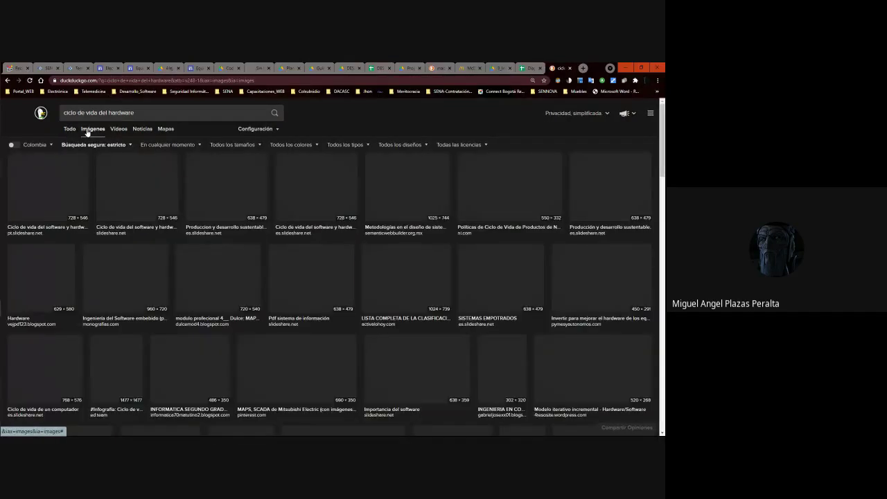
pyautogui.click(281, 277)
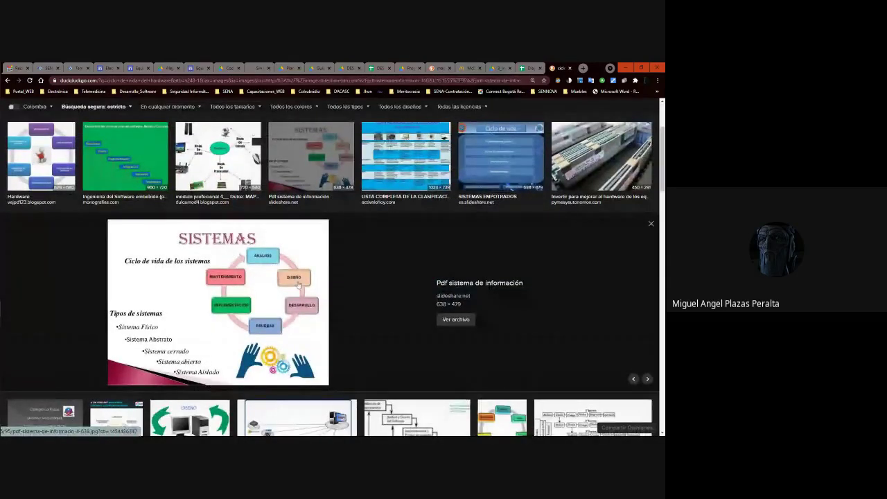
pyautogui.click(569, 68)
pyautogui.scroll(3, 130, 333)
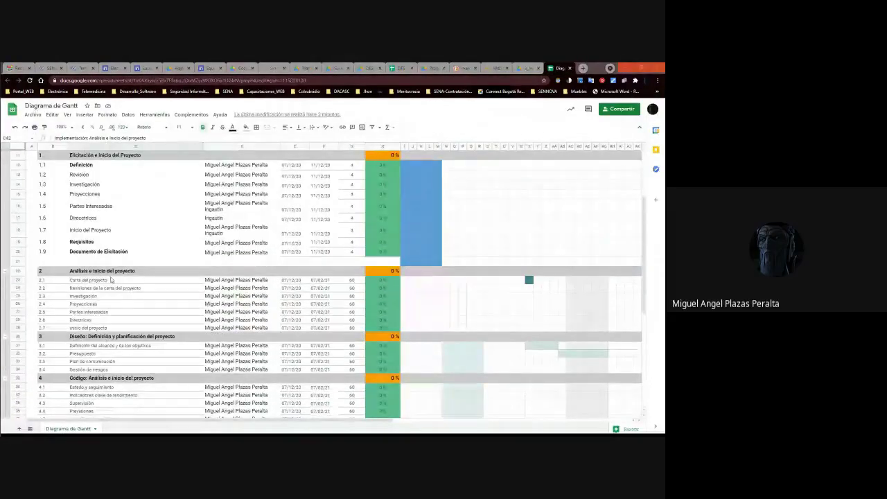
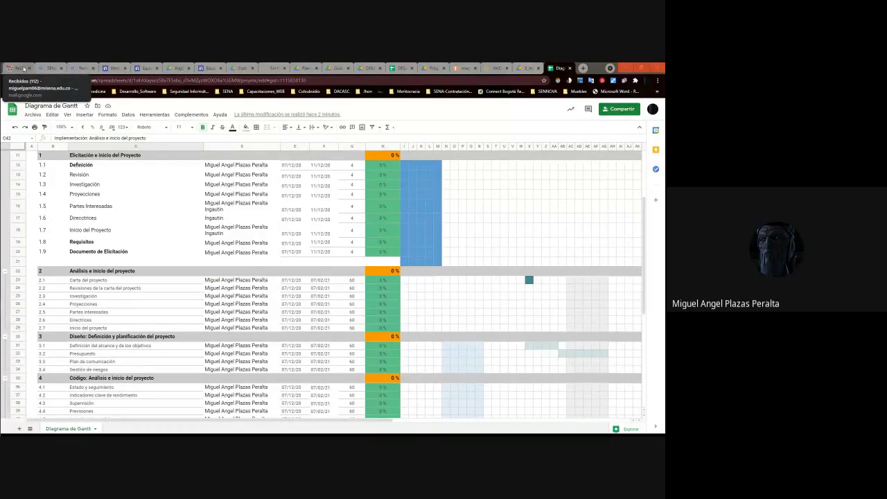
# Place the slide window on the right half of the screen and the Gantt sheet on the left.
pyautogui.scroll(3, 142, 224)
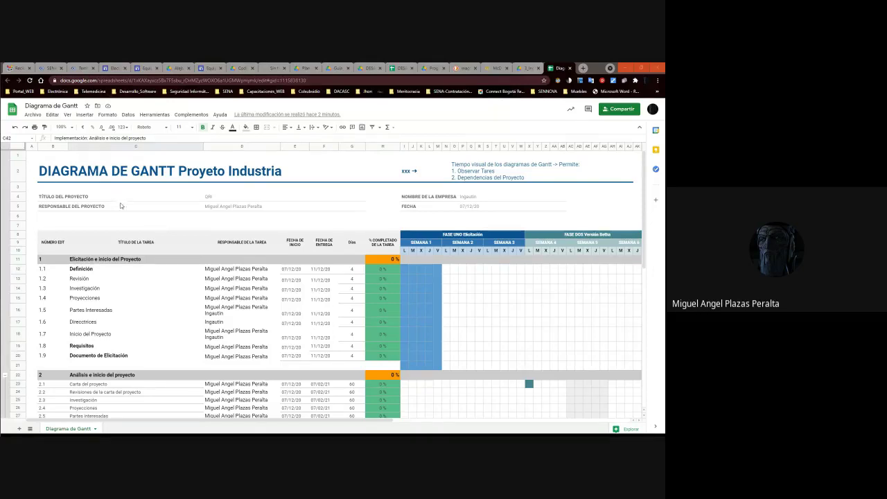
pyautogui.click(135, 320)
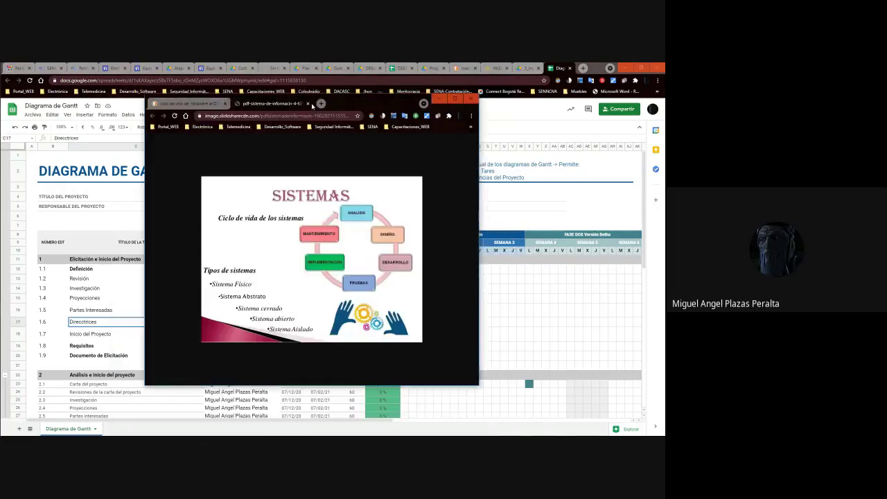
pyautogui.moveTo(312, 104); pyautogui.dragTo(661, 208)
pyautogui.click(63, 115)
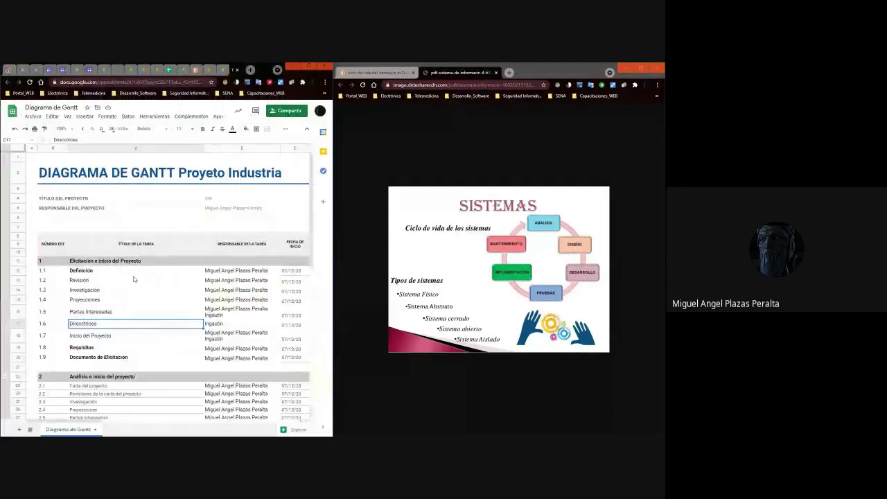
# Shorten the section 5 heading in C42 to just 'Implementación'.
pyautogui.scroll(-5, 116, 268)
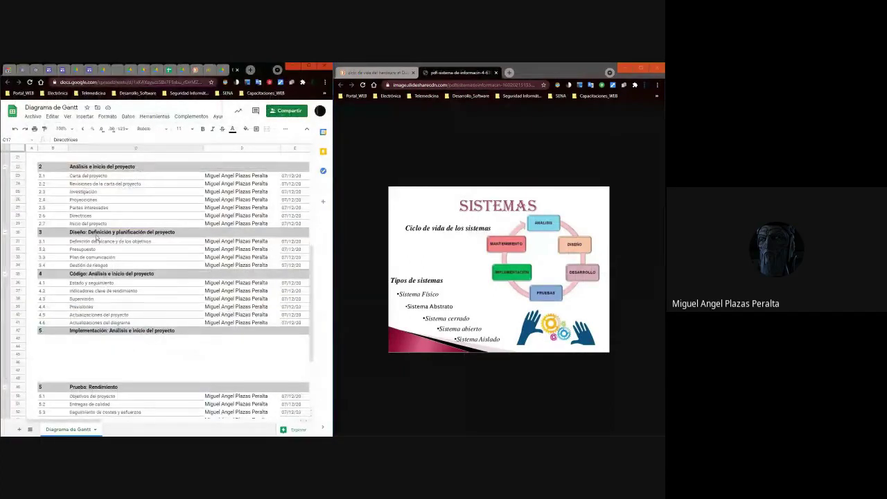
pyautogui.click(109, 275)
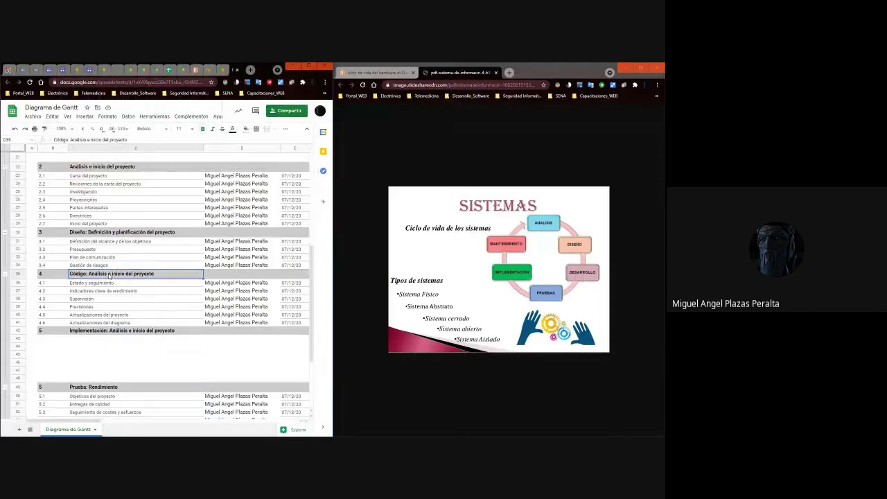
pyautogui.click(103, 338)
pyautogui.click(103, 332)
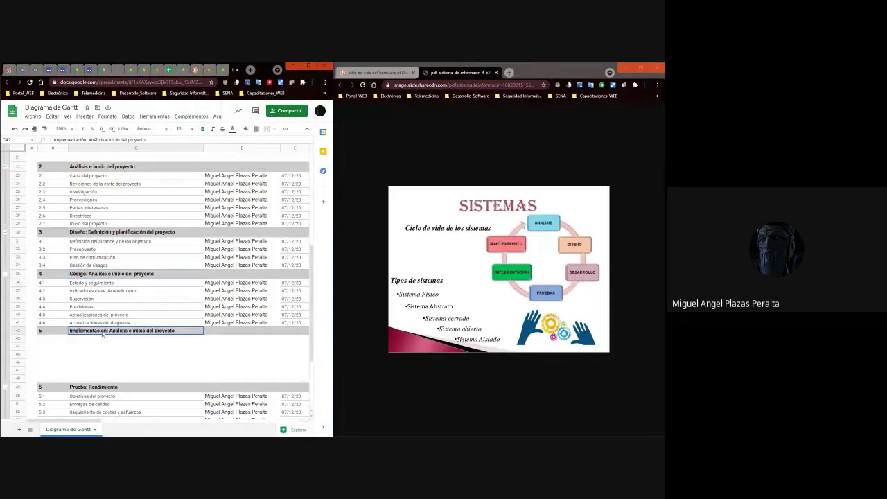
pyautogui.doubleClick(141, 334)
pyautogui.moveTo(177, 332); pyautogui.dragTo(110, 335)
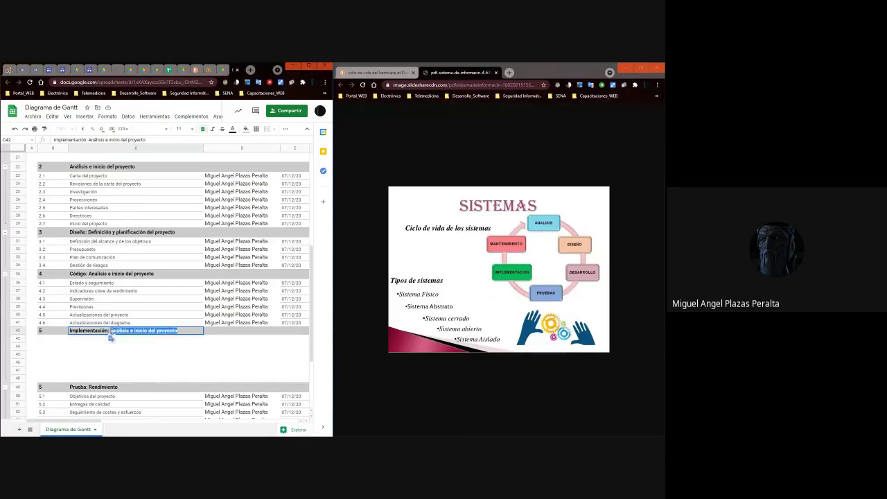
pyautogui.press('BackSpace')
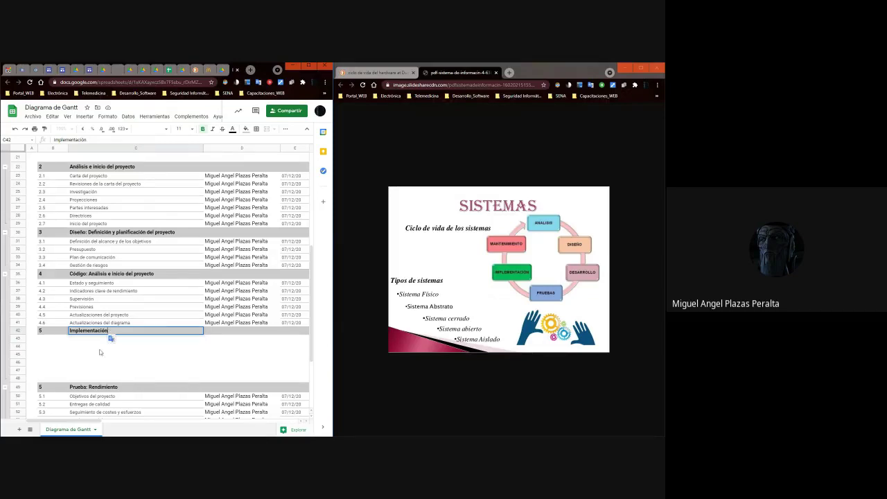
pyautogui.click(79, 357)
# Select and copy rows 42 through 48.
pyautogui.click(79, 331)
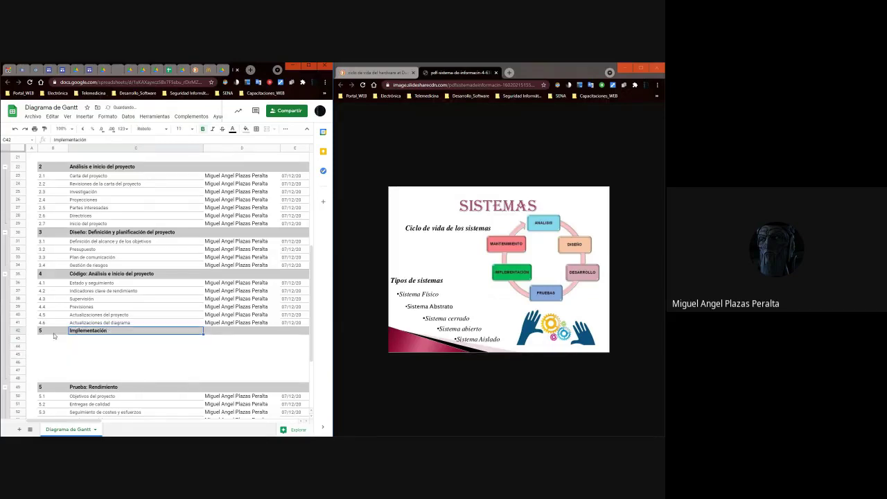
pyautogui.press('Left')
pyautogui.press('Left')
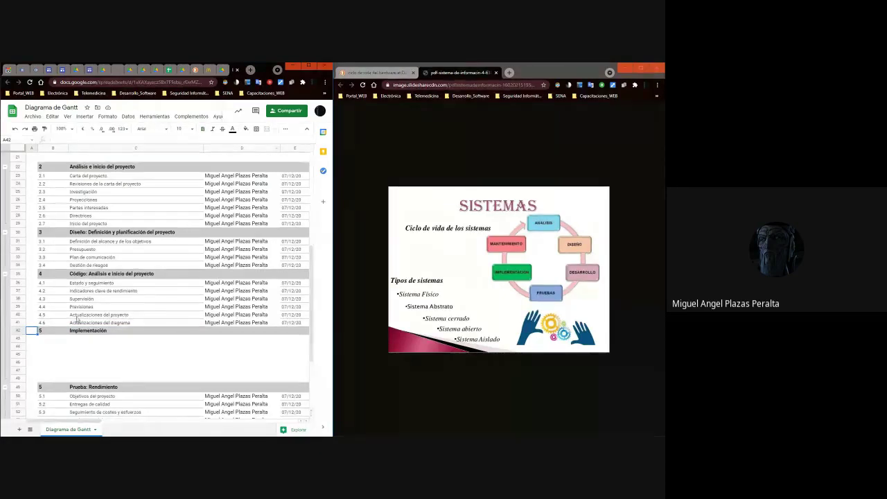
pyautogui.click(14, 331)
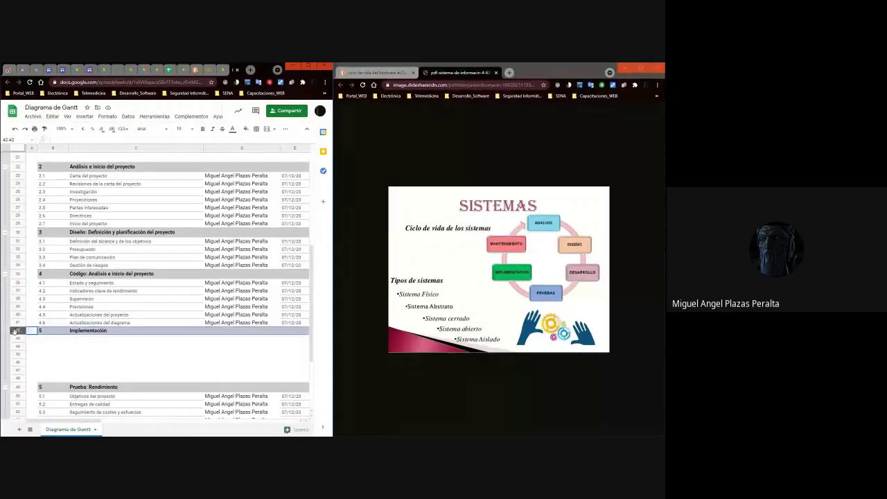
pyautogui.keyDown('shift'); pyautogui.click(18, 376); pyautogui.keyUp('shift')
pyautogui.hotkey('ctrl', 'c')
pyautogui.click(95, 339)
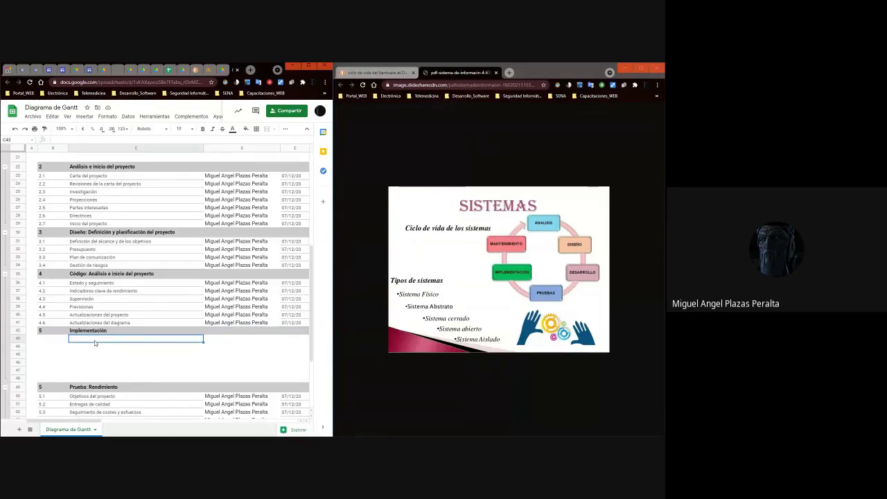
# Insert seven empty rows below rows 42–48 and maximize the spreadsheet window.
pyautogui.press('Up')
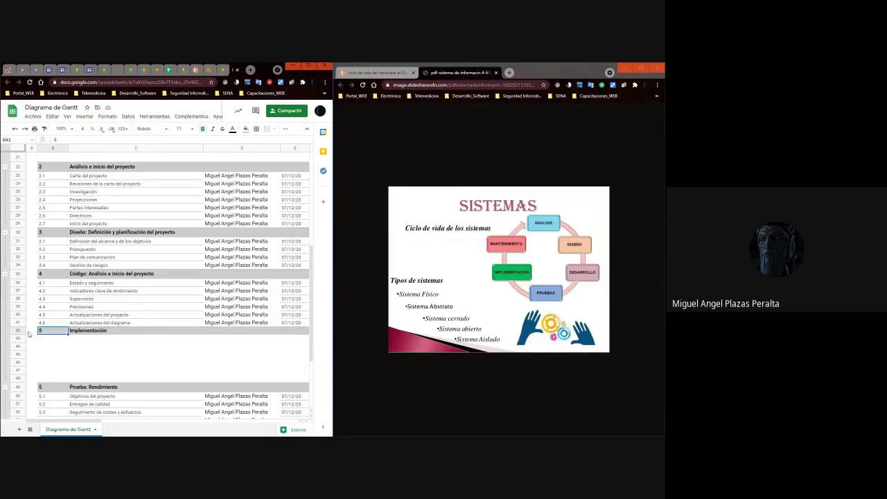
pyautogui.click(18, 331)
pyautogui.keyDown('shift'); pyautogui.click(20, 379); pyautogui.keyUp('shift')
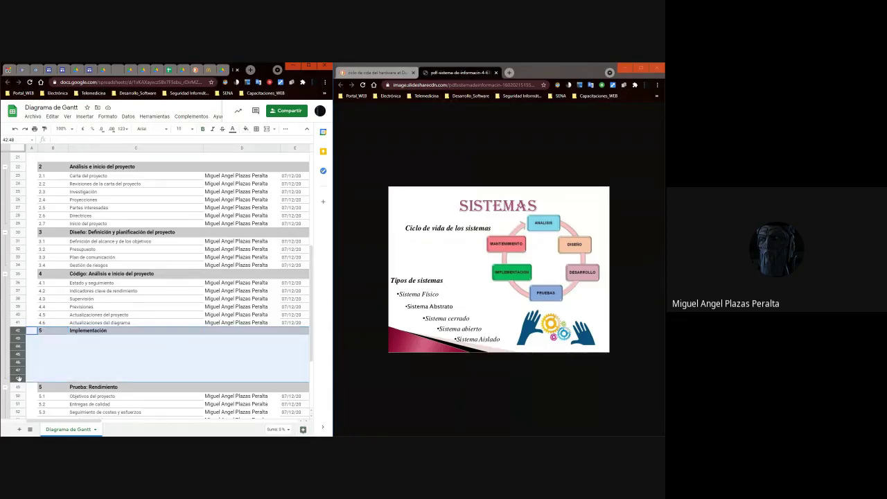
pyautogui.rightClick(20, 378)
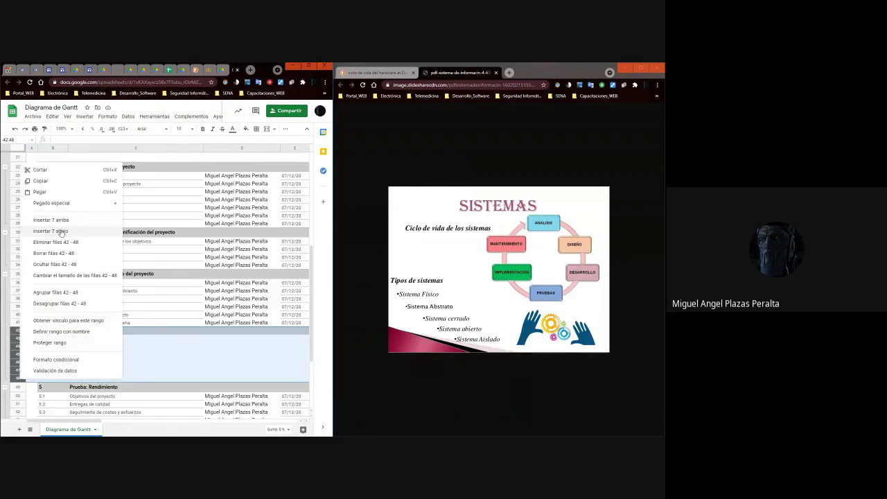
pyautogui.click(60, 231)
pyautogui.click(162, 385)
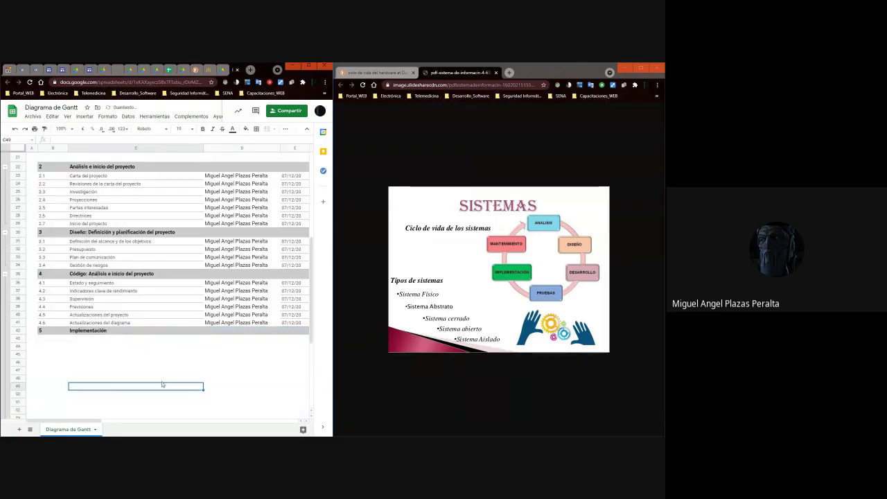
pyautogui.click(309, 66)
# Copy the Implementación heading row 42 into row 48.
pyautogui.scroll(-3, 279, 167)
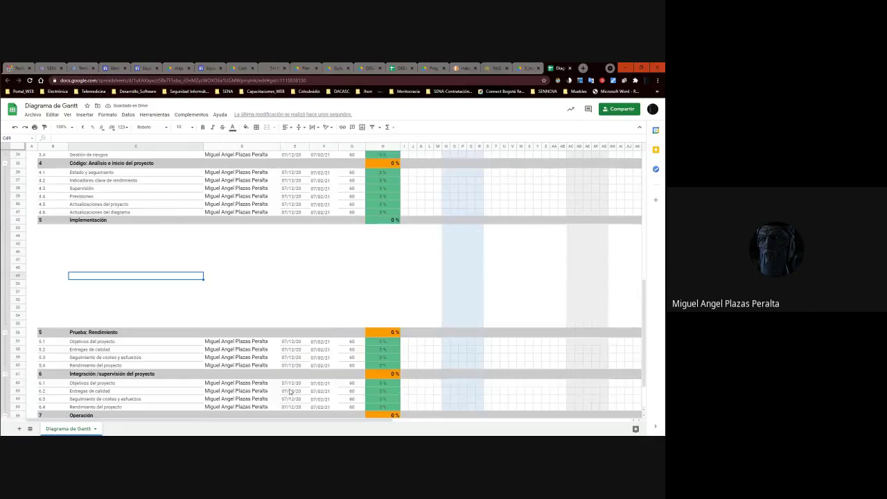
pyautogui.click(19, 219)
pyautogui.hotkey('ctrl', 'c')
pyautogui.click(63, 174)
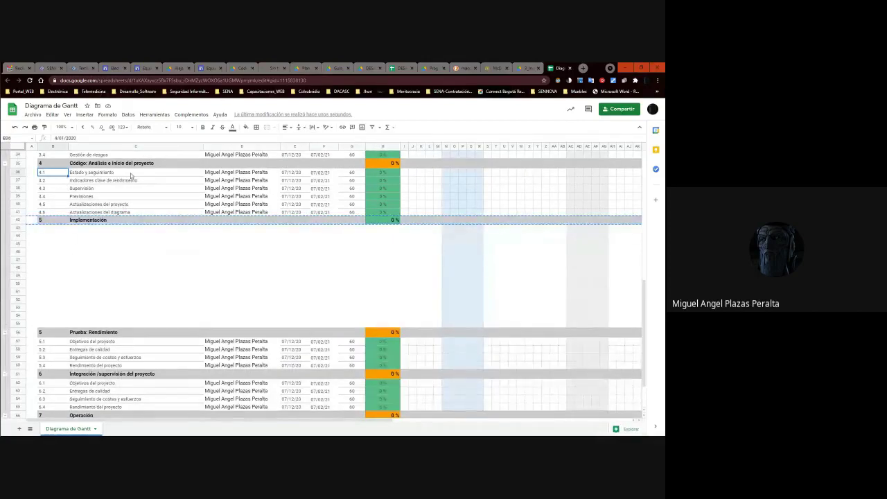
pyautogui.press('Down')
pyautogui.press('Down')
pyautogui.press('Down')
pyautogui.press('Down')
pyautogui.press('Down')
pyautogui.press('Down')
pyautogui.press('Down')
pyautogui.press('Down')
pyautogui.press('Down')
pyautogui.press('Down')
pyautogui.press('Down')
pyautogui.press('Down')
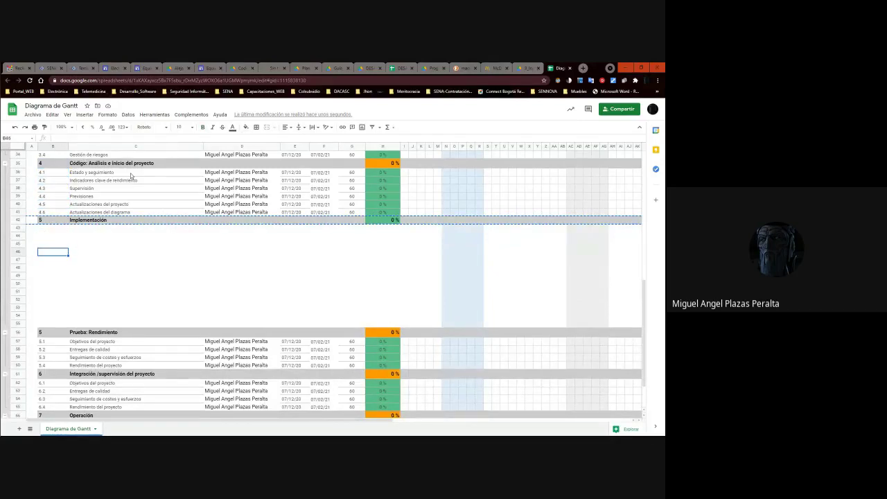
pyautogui.press('Left')
pyautogui.hotkey('ctrl', 'v')
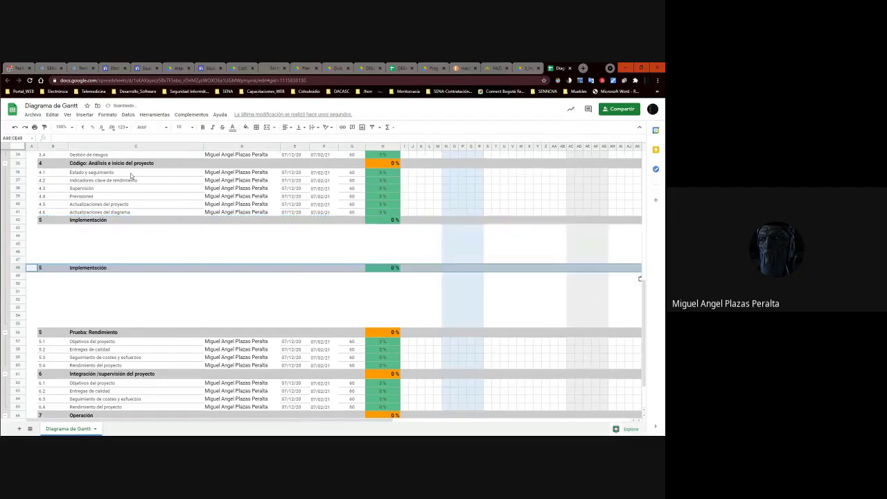
# Retitle the pasted heading in C48 'Prototipado'.
pyautogui.click(108, 269)
pyautogui.doubleClick(103, 267)
pyautogui.write('Prototipo')
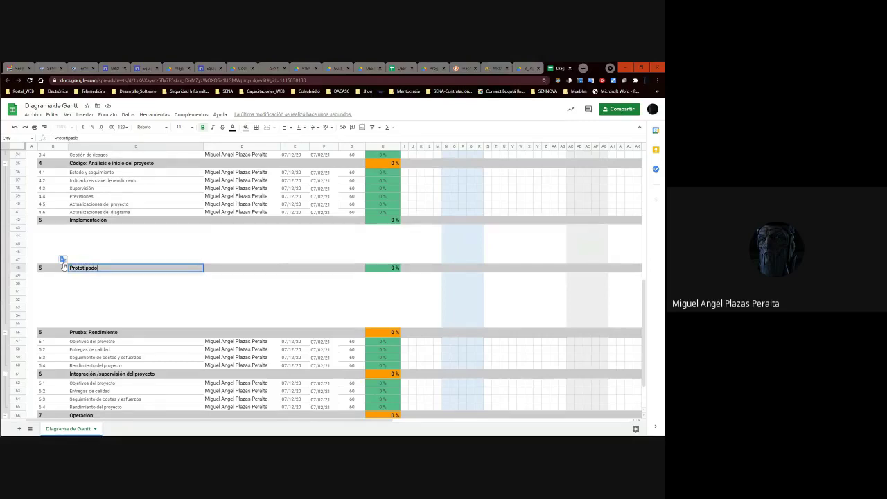
pyautogui.click(107, 285)
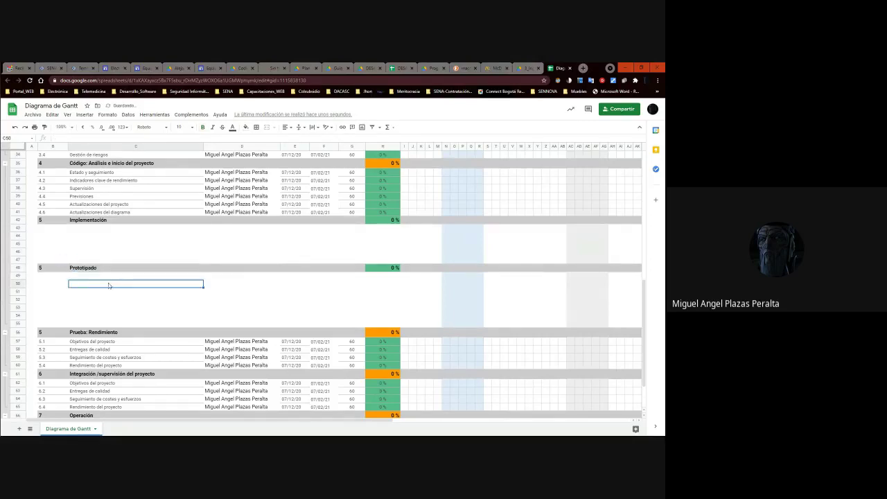
pyautogui.hotkey('alt', 'Tab')
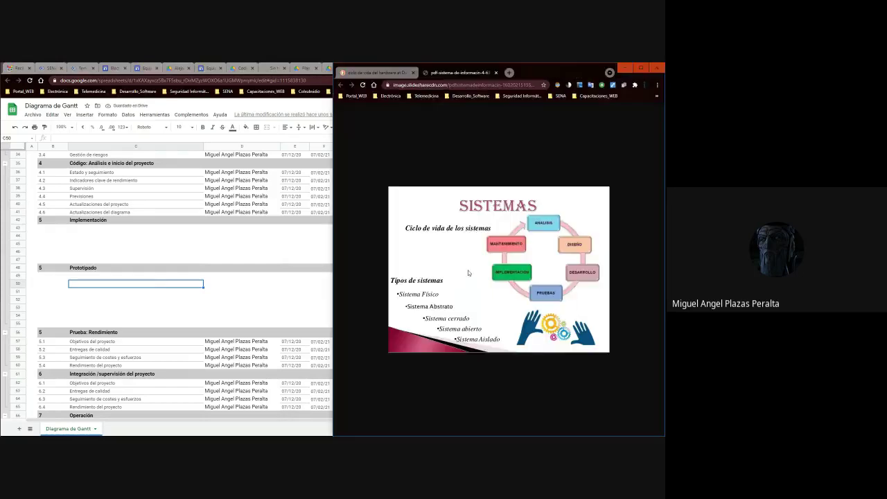
pyautogui.hotkey('alt', 'Tab')
# Insert an empty row below row 60 under the Prueba: Rendimiento tasks.
pyautogui.click(97, 334)
pyautogui.scroll(-1, 98, 338)
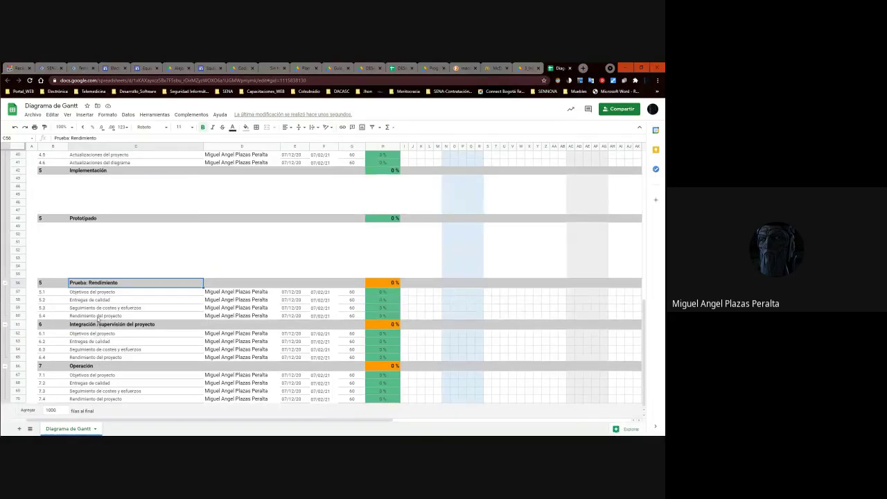
pyautogui.hotkey('alt', 'Tab')
pyautogui.hotkey('alt', 'Tab')
pyautogui.rightClick(19, 323)
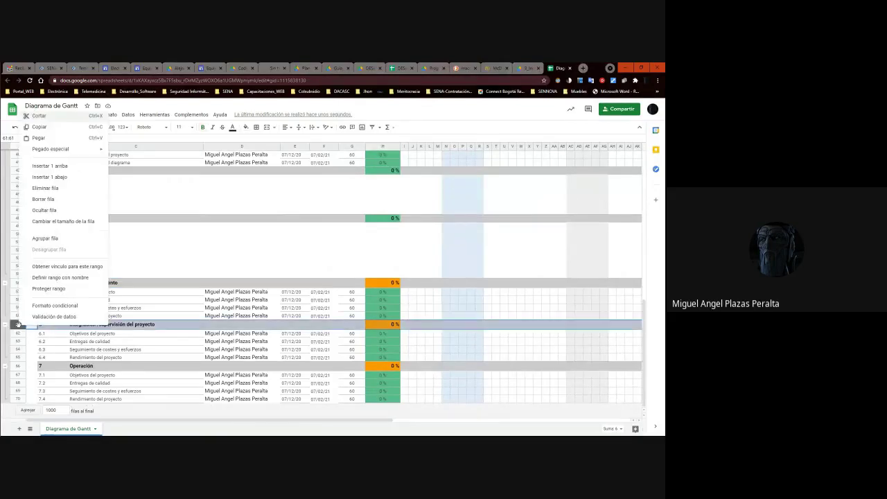
pyautogui.click(63, 177)
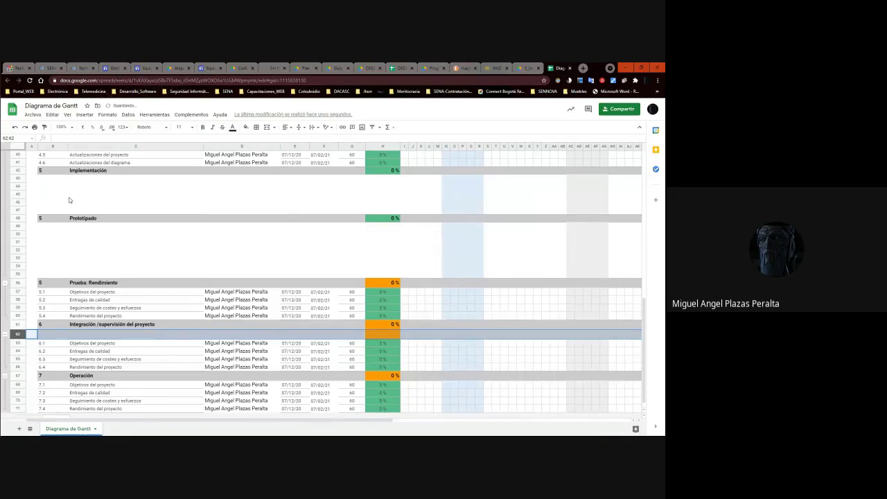
pyautogui.hotkey('ctrl', 'z')
pyautogui.click(19, 315)
pyautogui.rightClick(19, 315)
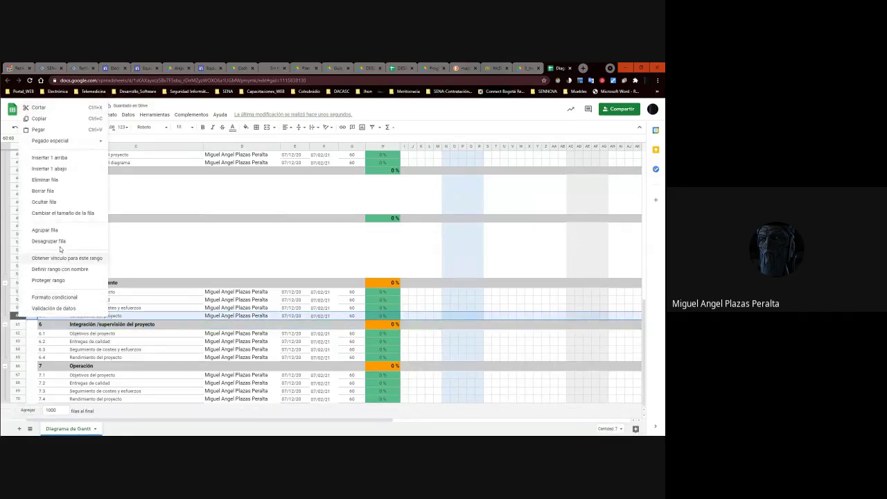
pyautogui.click(56, 168)
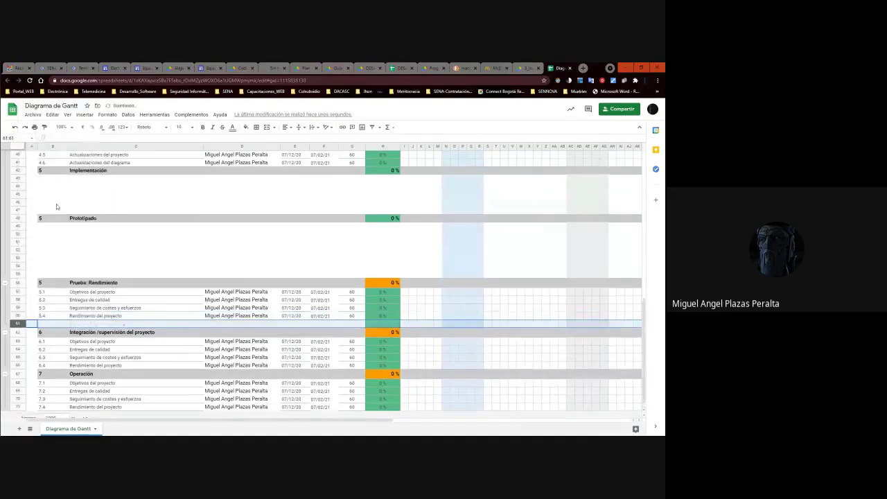
# Add empty rows below rows 61 and 62.
pyautogui.click(65, 318)
pyautogui.click(67, 285)
pyautogui.click(18, 282)
pyautogui.click(17, 324)
pyautogui.rightClick(17, 323)
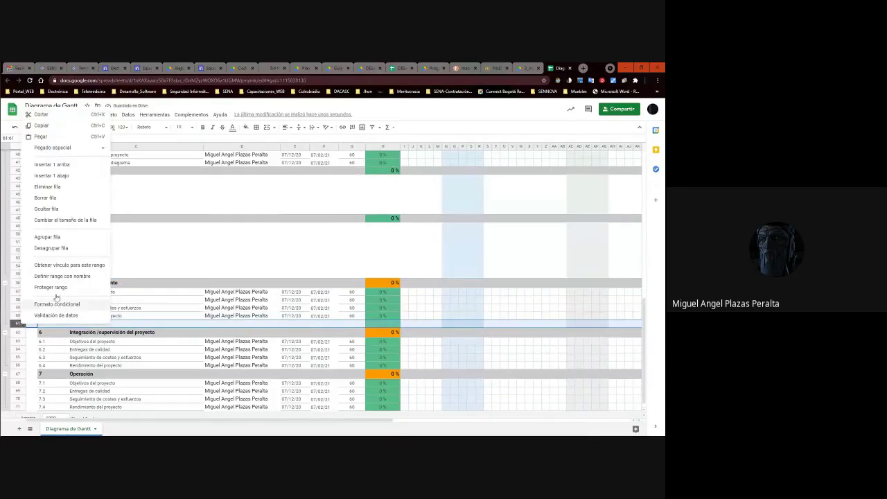
pyautogui.click(59, 175)
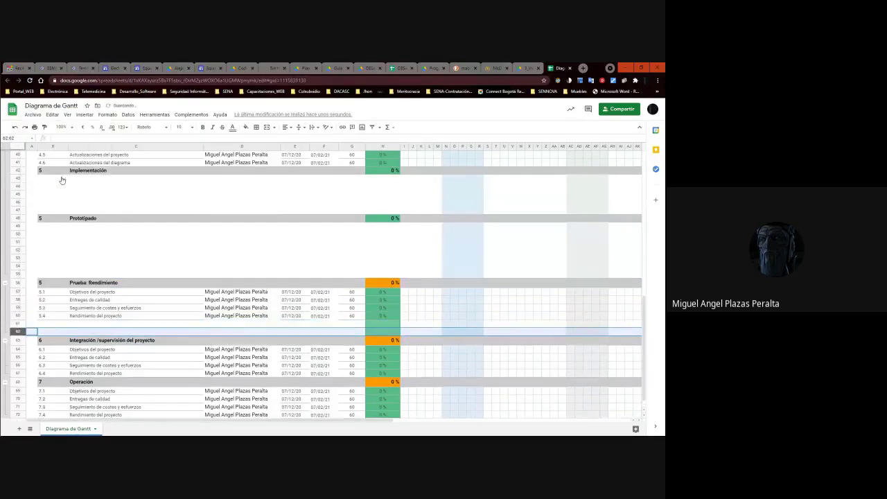
pyautogui.rightClick(19, 331)
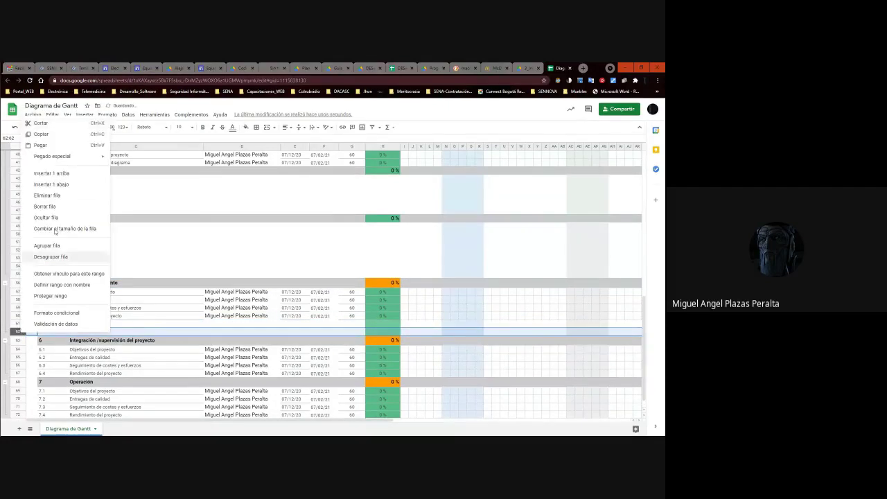
pyautogui.click(57, 184)
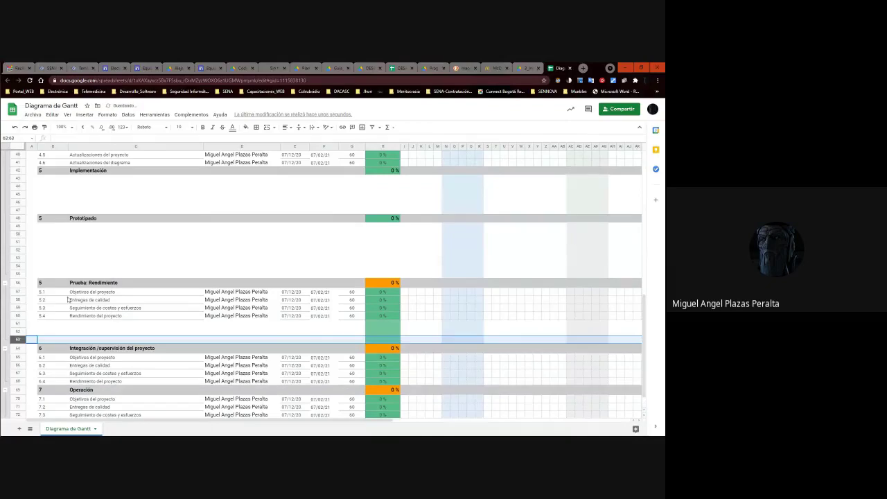
# Add four more empty rows below rows 63 through 66.
pyautogui.click(58, 325)
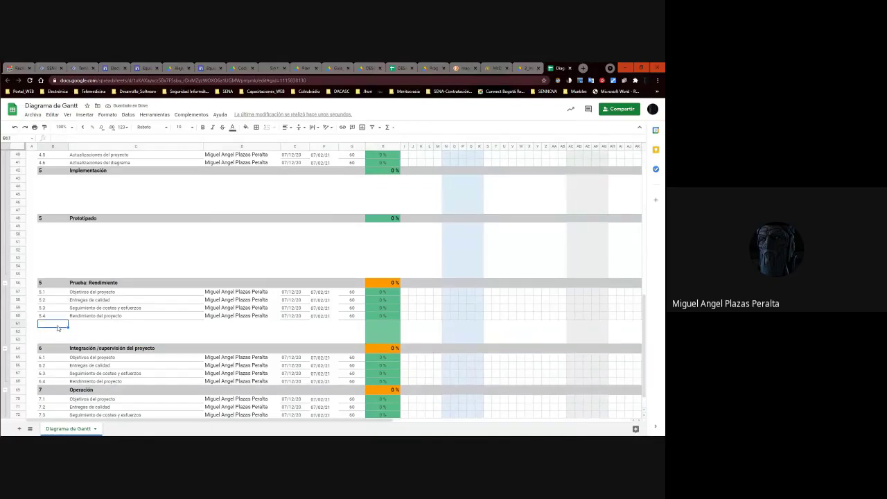
pyautogui.click(55, 340)
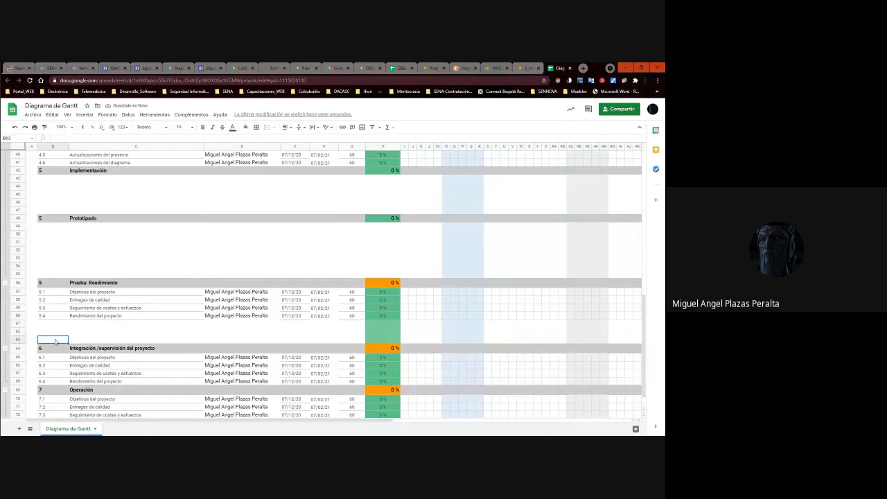
pyautogui.rightClick(19, 339)
pyautogui.click(51, 190)
pyautogui.rightClick(19, 347)
pyautogui.click(60, 199)
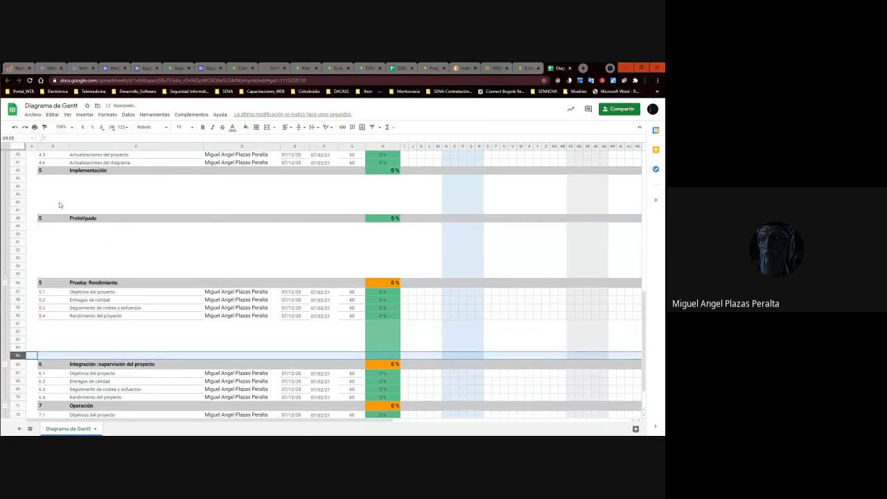
pyautogui.rightClick(20, 355)
pyautogui.click(60, 206)
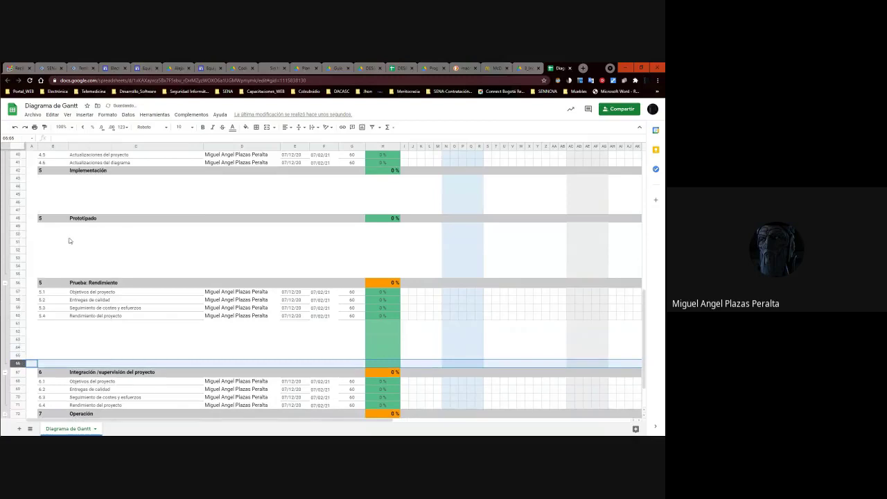
pyautogui.rightClick(20, 363)
pyautogui.click(51, 215)
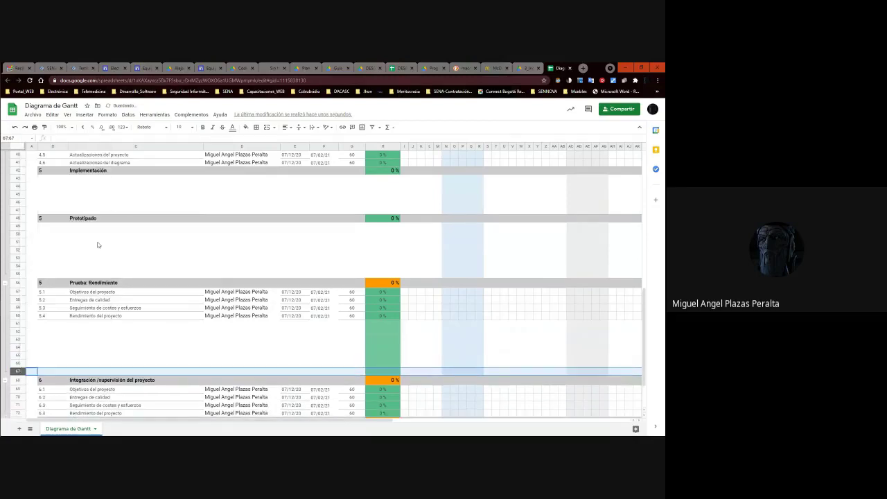
# Rename the C56 heading to 'Prueba: Rendimiento - Unitarias'.
pyautogui.click(98, 291)
pyautogui.click(108, 283)
pyautogui.doubleClick(123, 284)
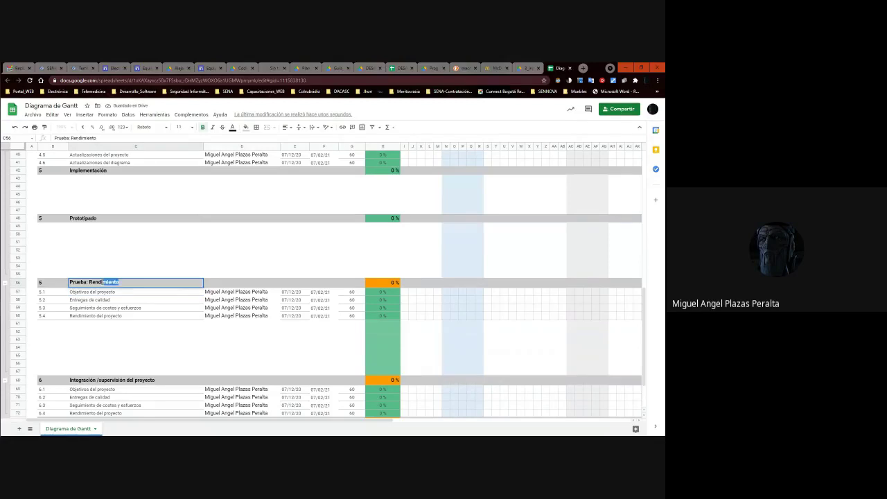
pyautogui.click(89, 282)
pyautogui.write('ario')
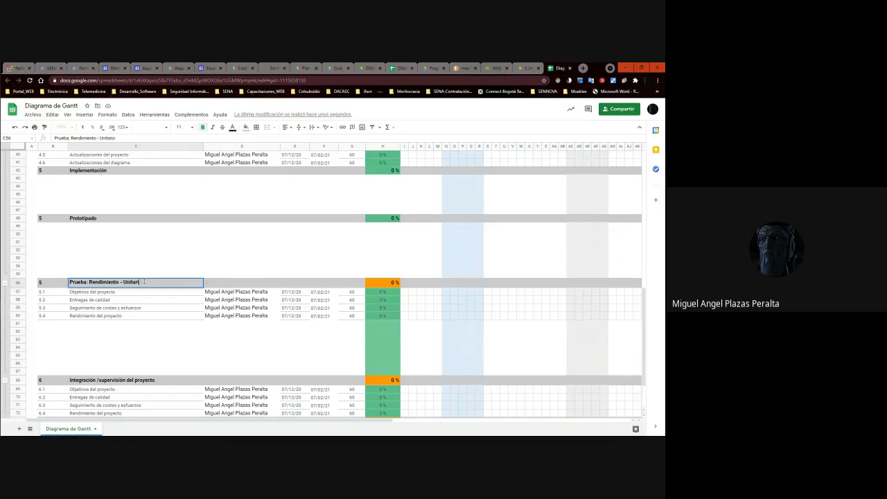
pyautogui.click(107, 355)
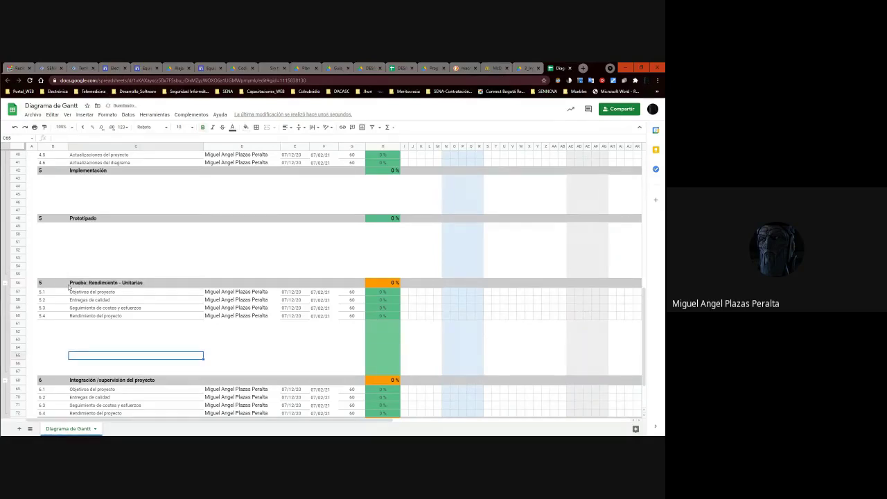
# Copy the Unitarias header row 56 into row 61.
pyautogui.click(18, 282)
pyautogui.hotkey('ctrl', 'c')
pyautogui.click(53, 339)
pyautogui.click(43, 324)
pyautogui.click(18, 323)
pyautogui.hotkey('ctrl', 'v')
# Retitle the pasted heading in C61 'Prueba: Rendimiento - Masivas'.
pyautogui.doubleClick(142, 324)
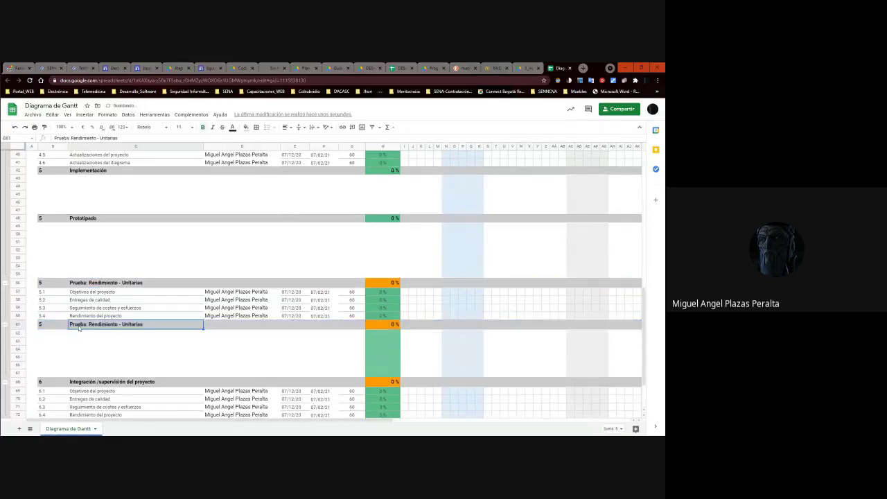
pyautogui.moveTo(144, 324); pyautogui.dragTo(126, 324)
pyautogui.write('Masivas')
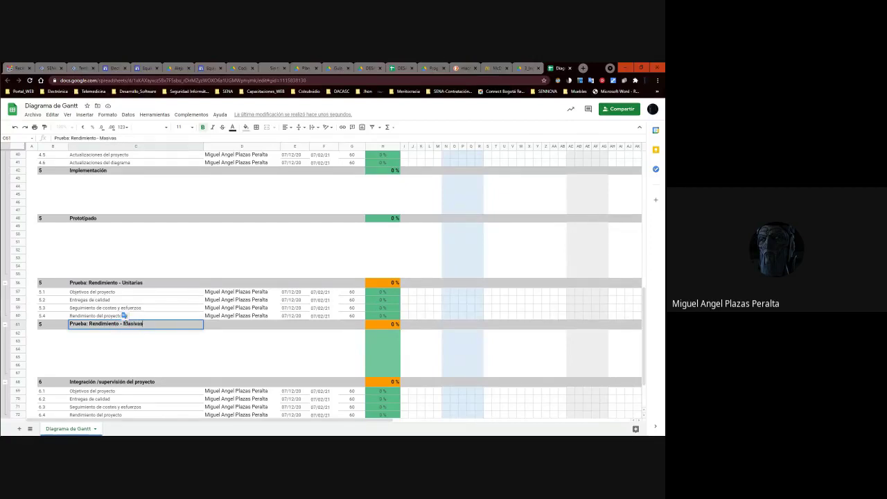
pyautogui.click(41, 324)
pyautogui.scroll(5, 100, 281)
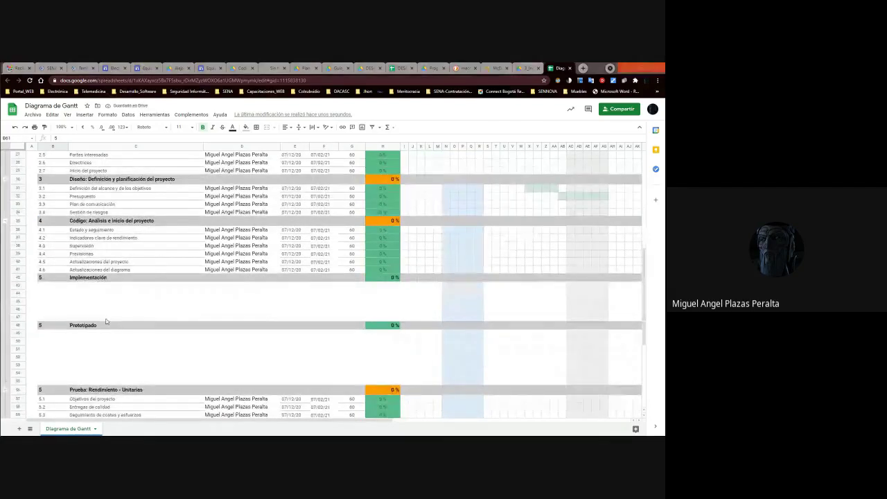
pyautogui.hotkey('alt', 'Tab')
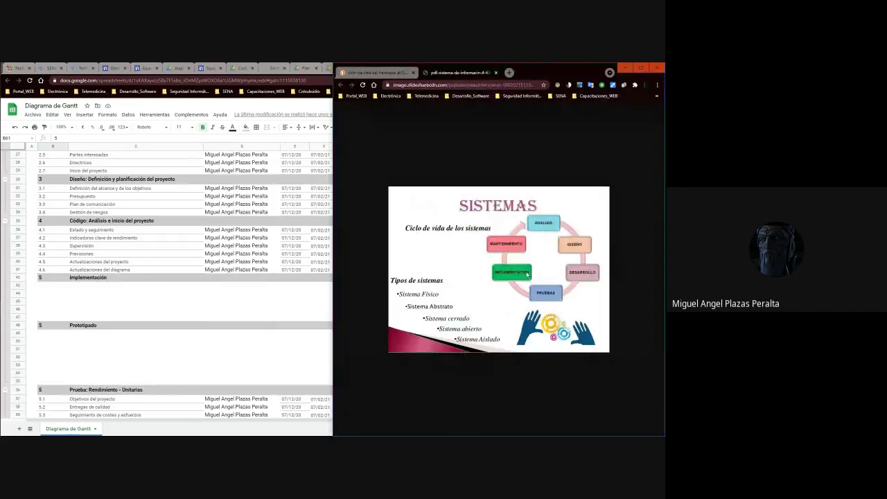
pyautogui.hotkey('alt', 'Tab')
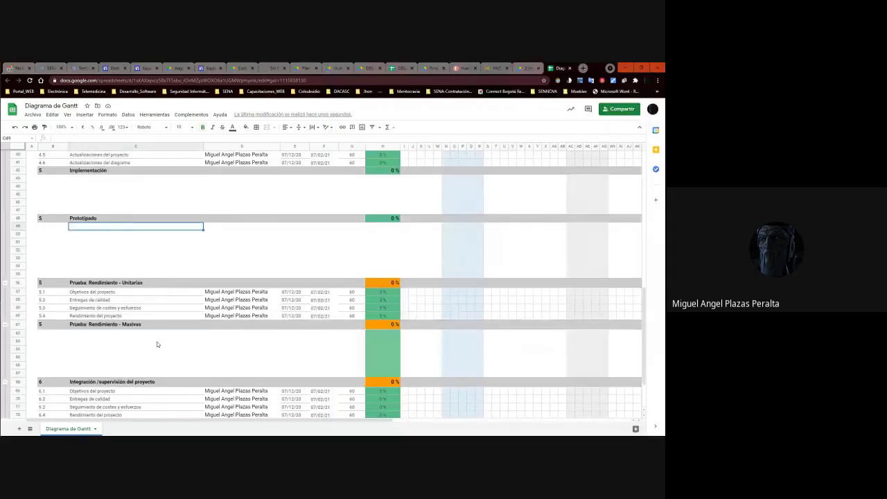
# Add two empty rows below row 77 at the end of the Operación tasks.
pyautogui.scroll(-3, 115, 340)
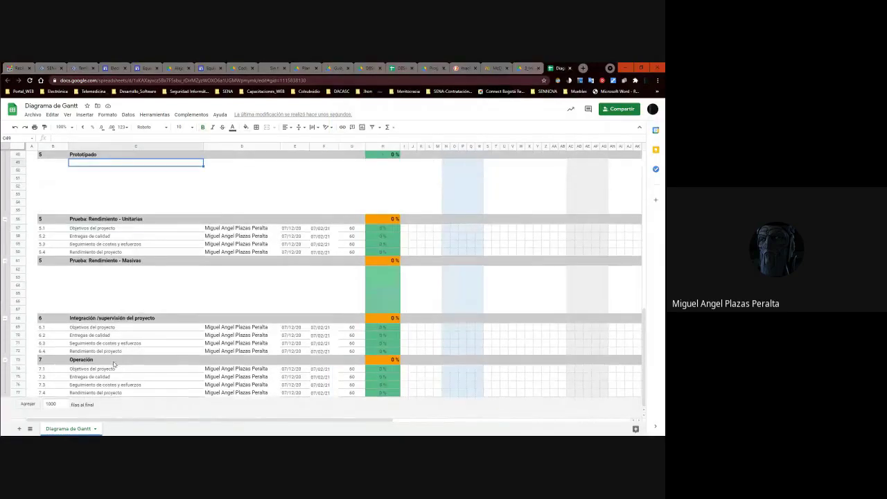
pyautogui.click(83, 326)
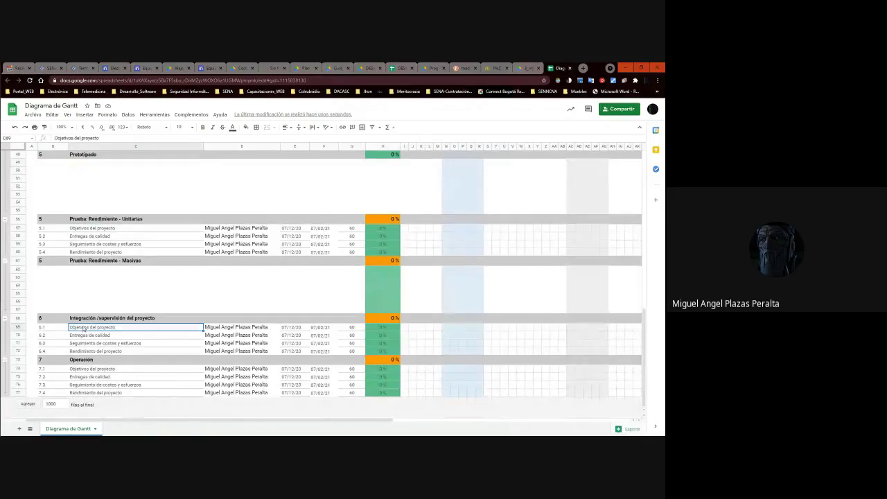
pyautogui.hotkey('alt', 'Tab')
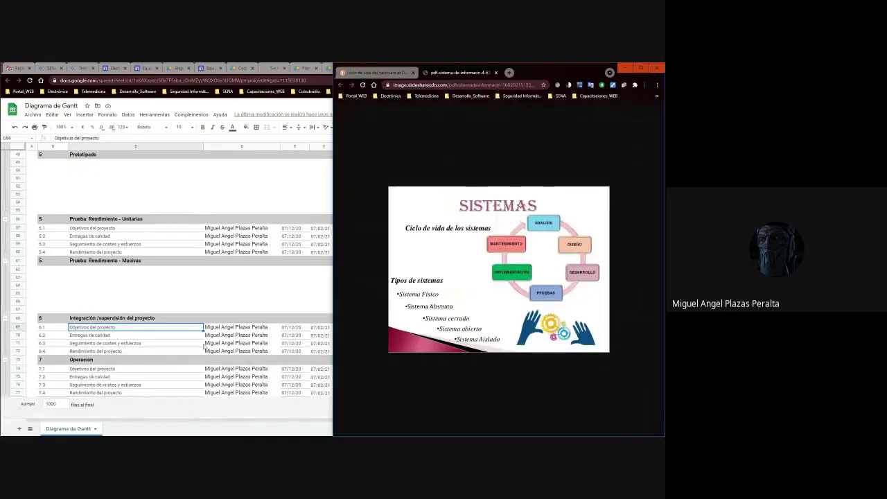
pyautogui.hotkey('alt', 'Tab')
pyautogui.click(140, 376)
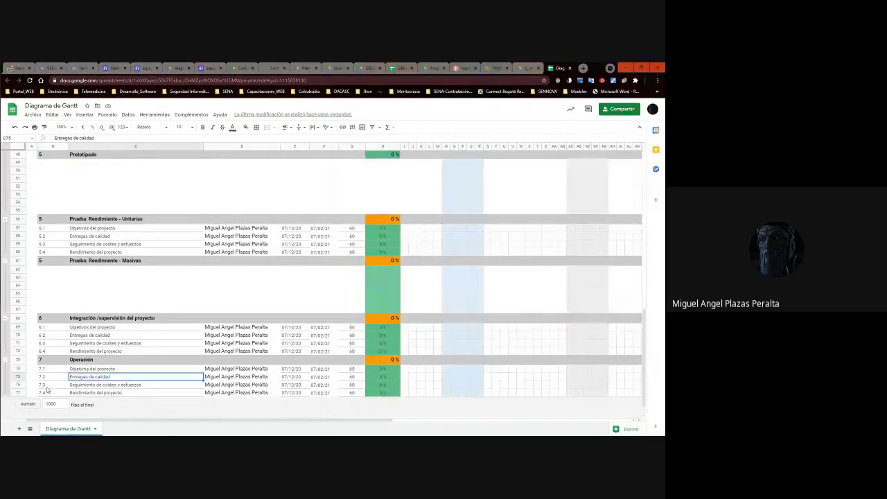
pyautogui.rightClick(20, 395)
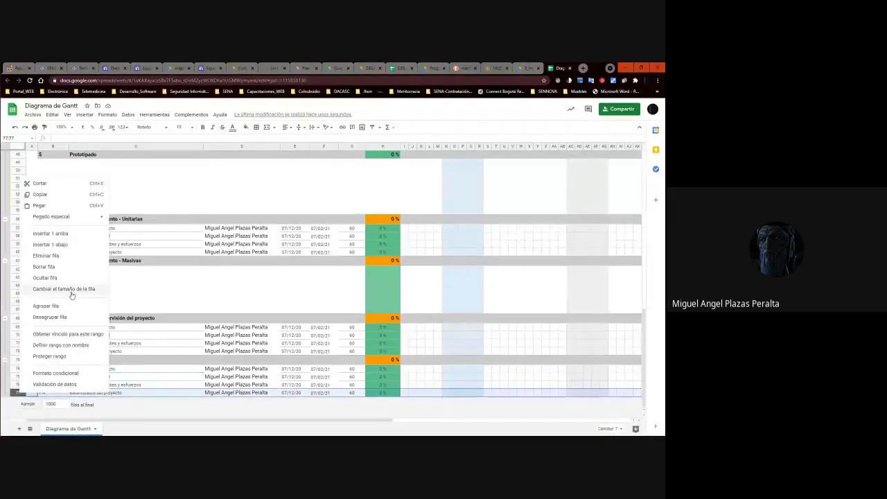
pyautogui.click(55, 248)
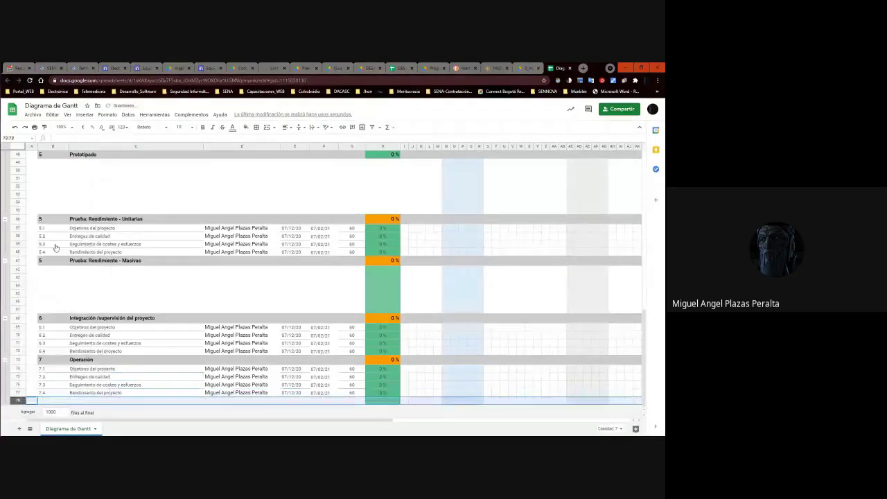
pyautogui.rightClick(19, 401)
pyautogui.click(67, 242)
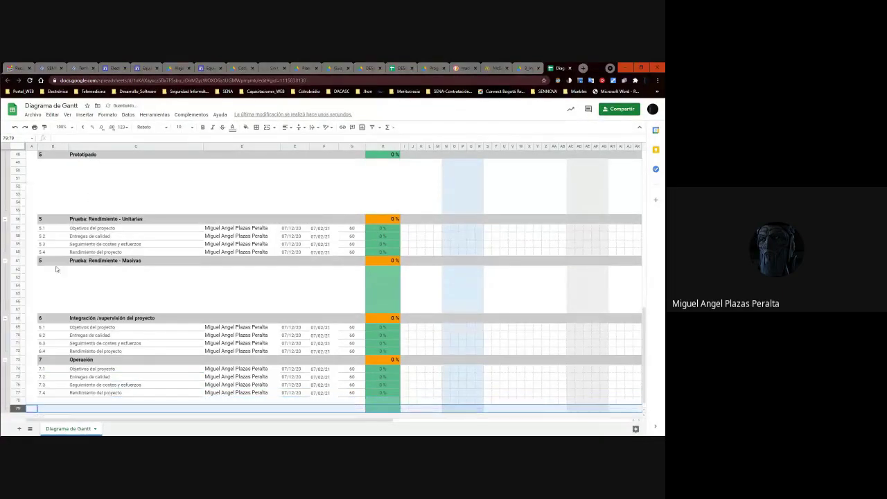
# Insert further empty rows below rows 78 through 83.
pyautogui.click(18, 401)
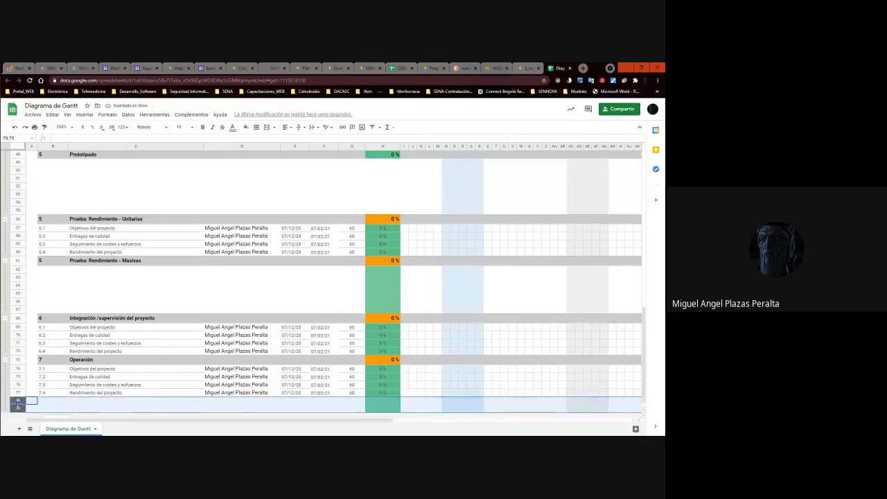
pyautogui.rightClick(18, 400)
pyautogui.click(60, 254)
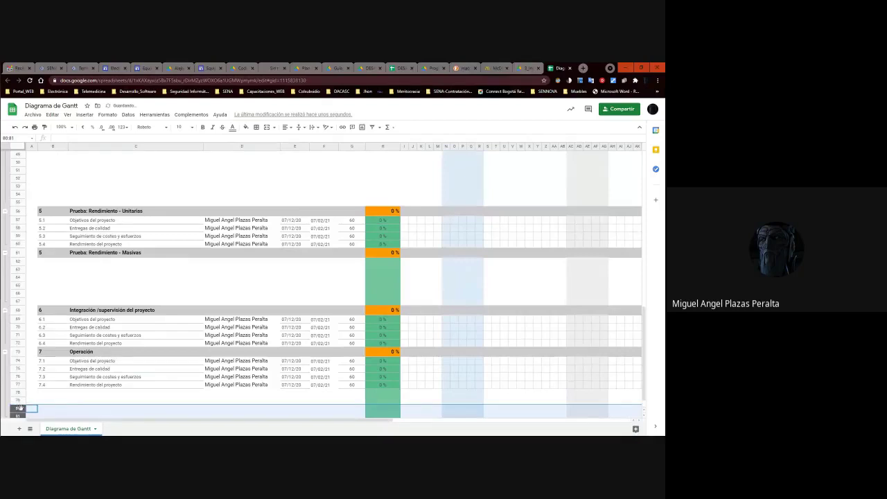
pyautogui.rightClick(18, 407)
pyautogui.click(52, 259)
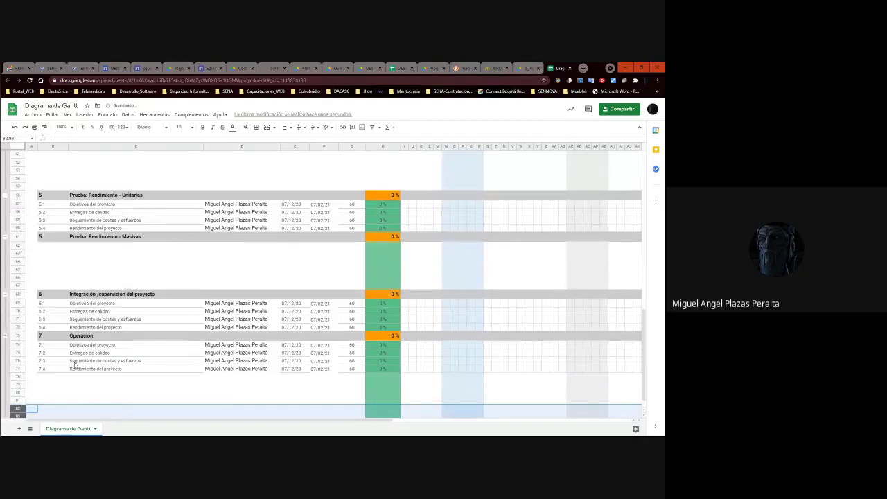
pyautogui.rightClick(20, 390)
pyautogui.press('Escape')
pyautogui.press('Down')
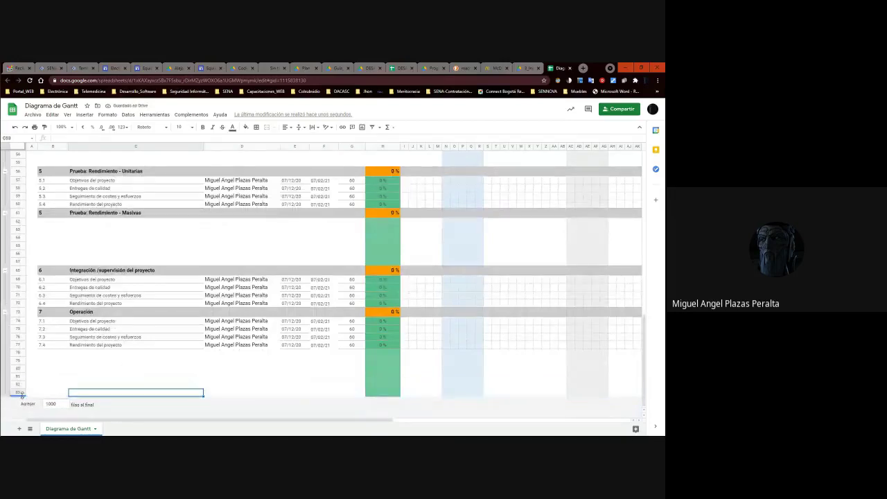
pyautogui.rightClick(22, 394)
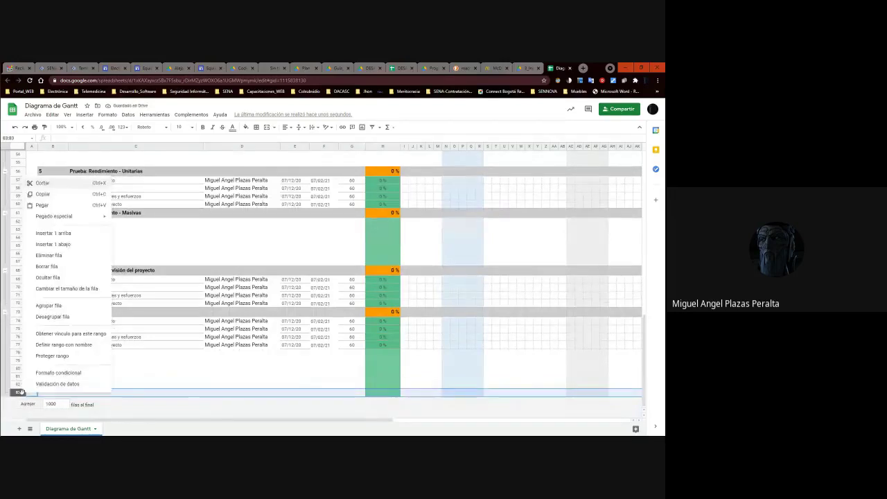
pyautogui.click(69, 244)
pyautogui.click(122, 384)
# Copy the Operación header row 73 into row 78 and rename it 'Mantenimiento'.
pyautogui.click(21, 311)
pyautogui.hotkey('ctrl', 'c')
pyautogui.click(70, 358)
pyautogui.click(19, 352)
pyautogui.hotkey('ctrl', 'v')
pyautogui.click(106, 375)
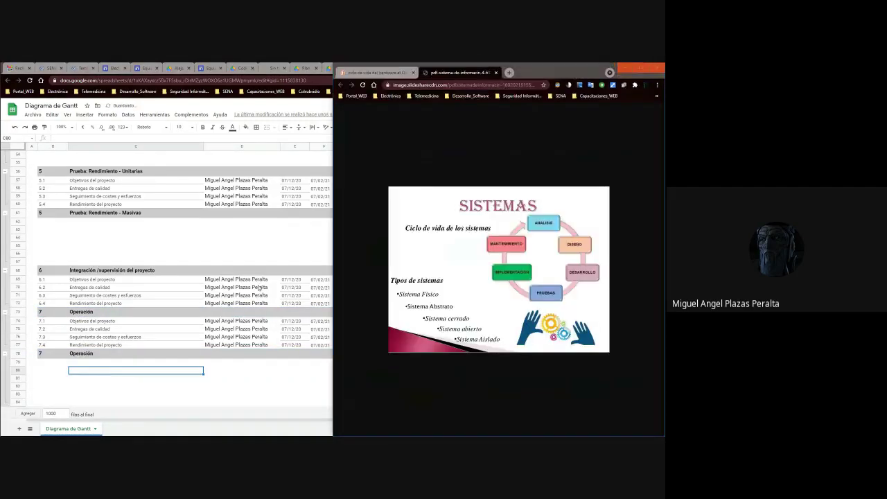
pyautogui.click(69, 353)
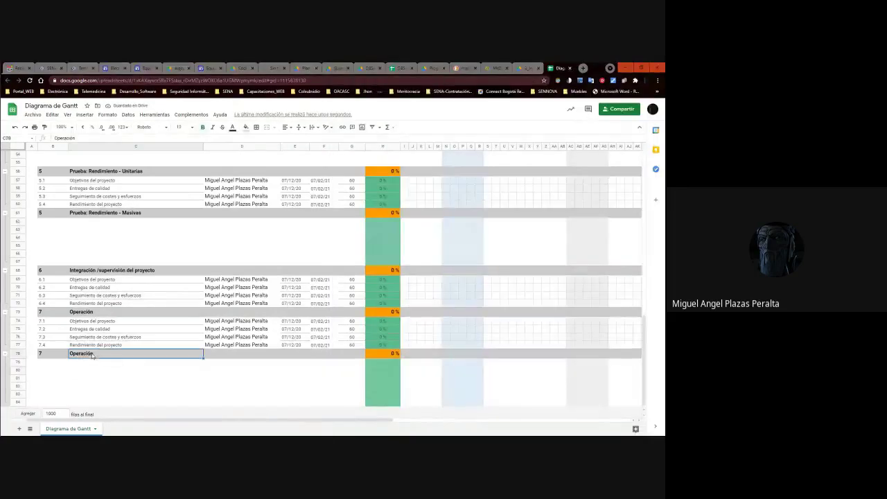
pyautogui.write('Mantenimiento')
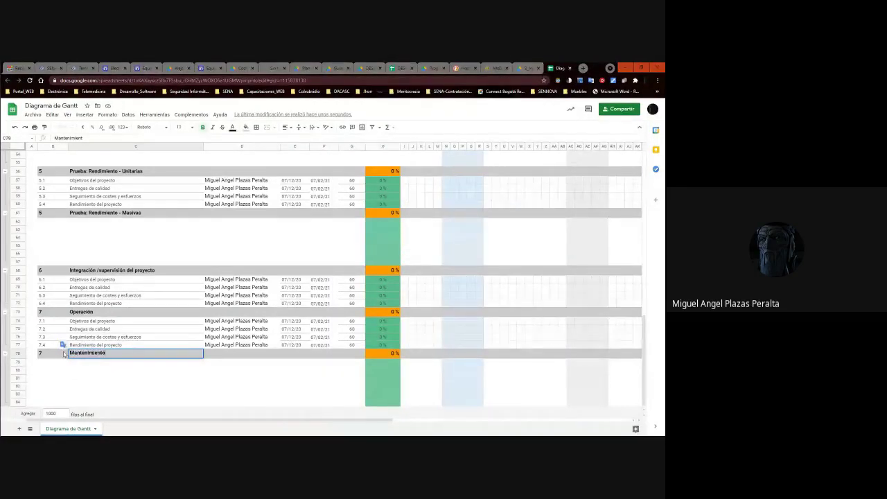
pyautogui.press('Return')
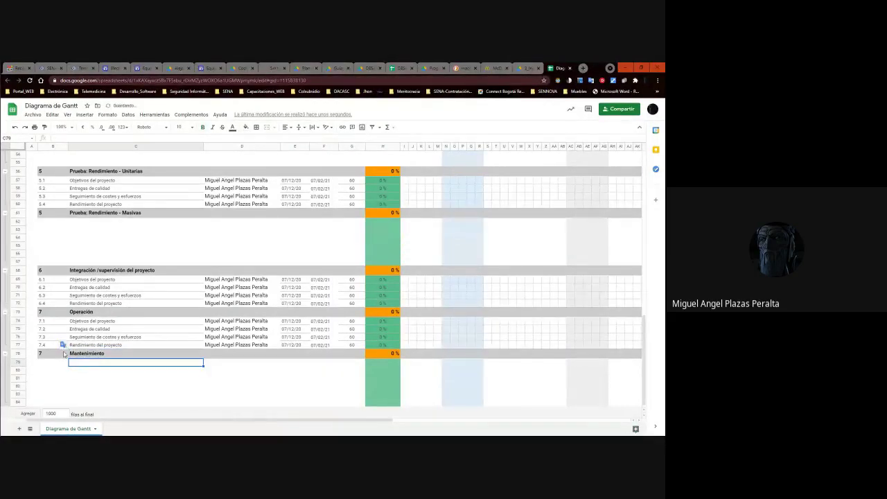
pyautogui.scroll(10, 149, 338)
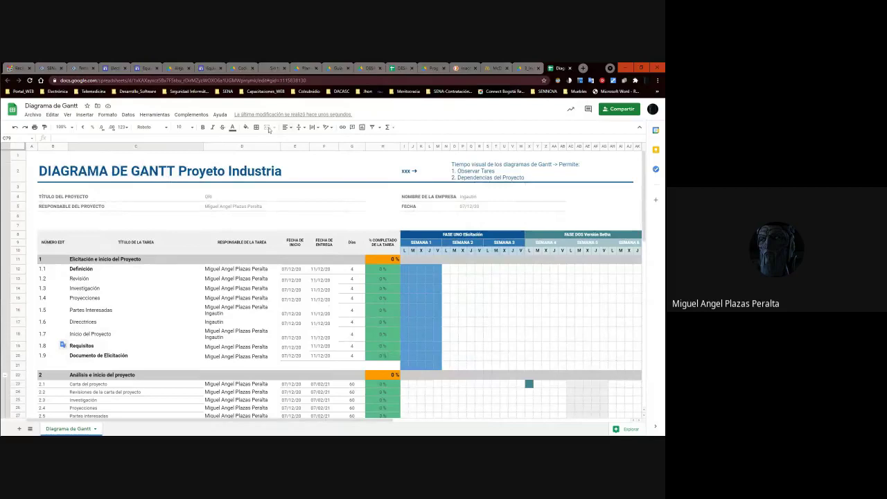
# Set the sheet zoom to 150%.
pyautogui.click(66, 127)
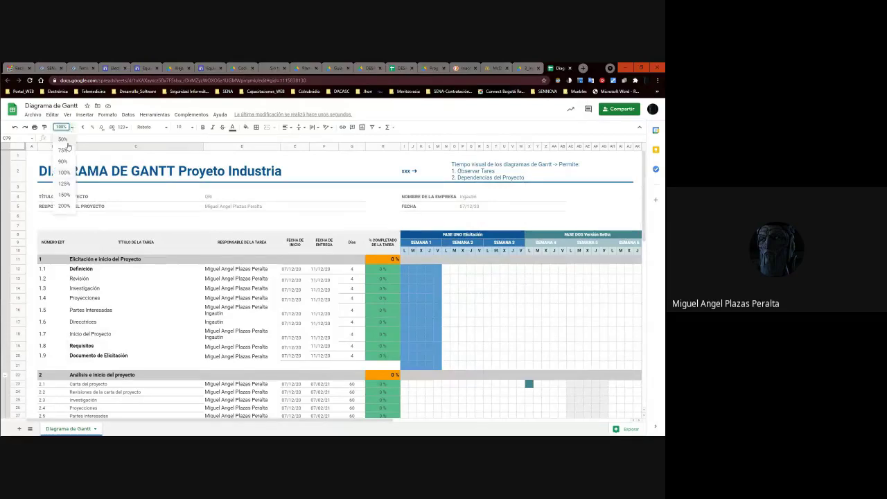
pyautogui.click(63, 127)
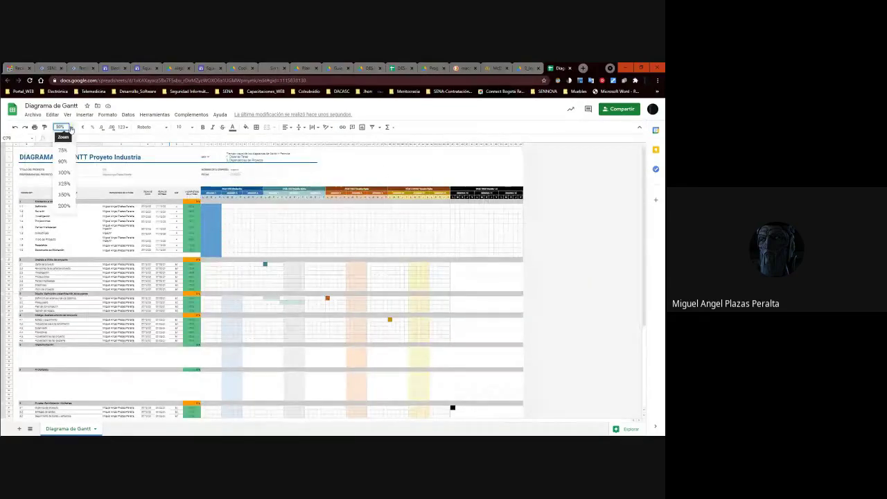
pyautogui.click(63, 206)
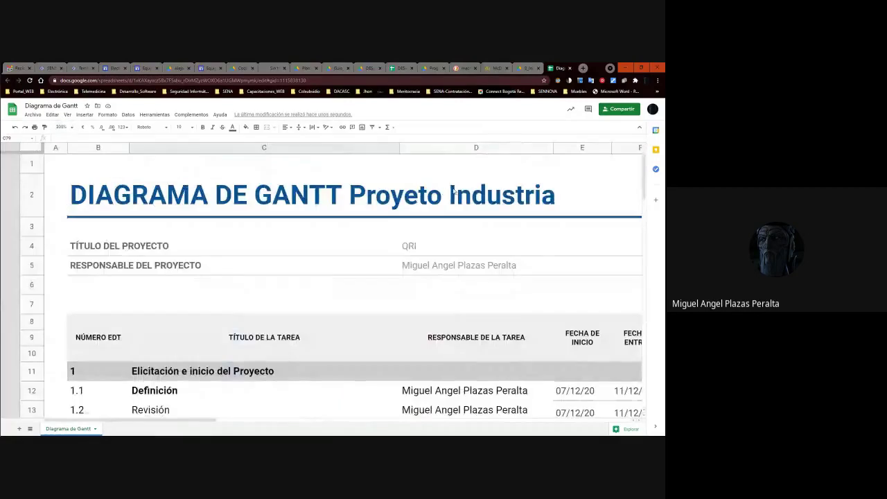
pyautogui.click(452, 193)
pyautogui.click(66, 127)
pyautogui.click(65, 195)
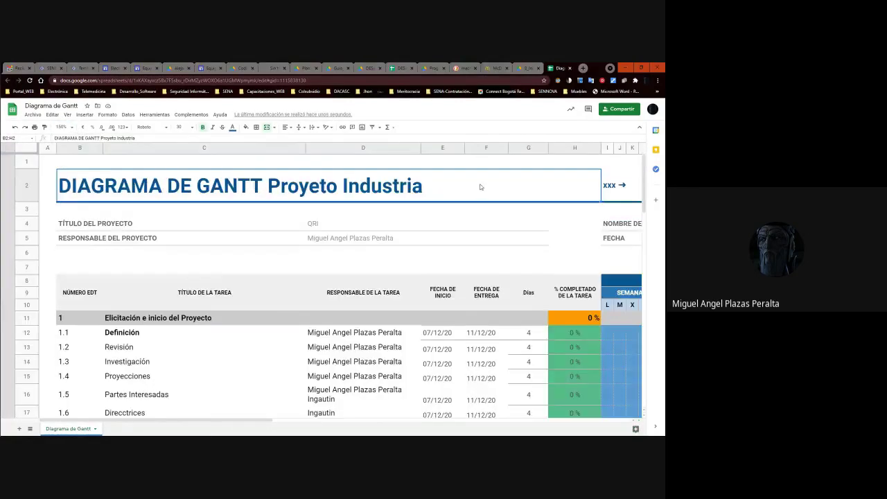
# Add '3. HItos' and '4. Eventos' as new lines in the O2:AJ2 description note.
pyautogui.press('Right')
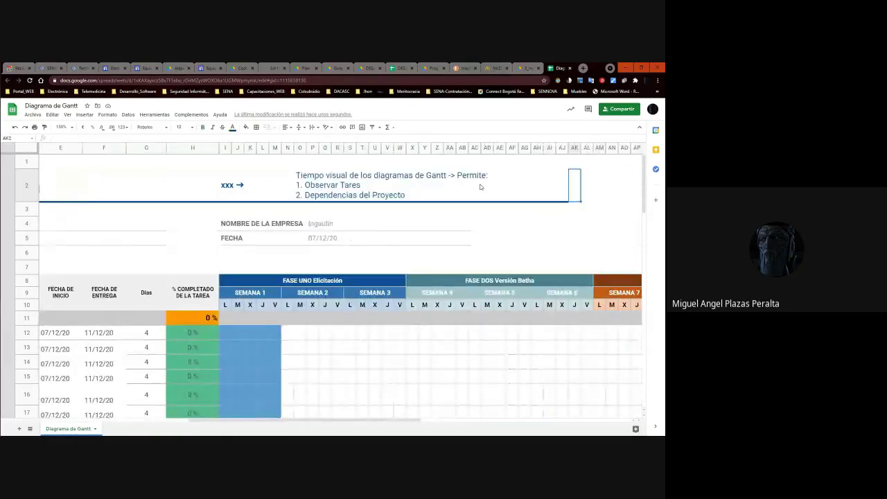
pyautogui.press('Left')
pyautogui.press('Right')
pyautogui.press('Right')
pyautogui.press('Right')
pyautogui.press('Left')
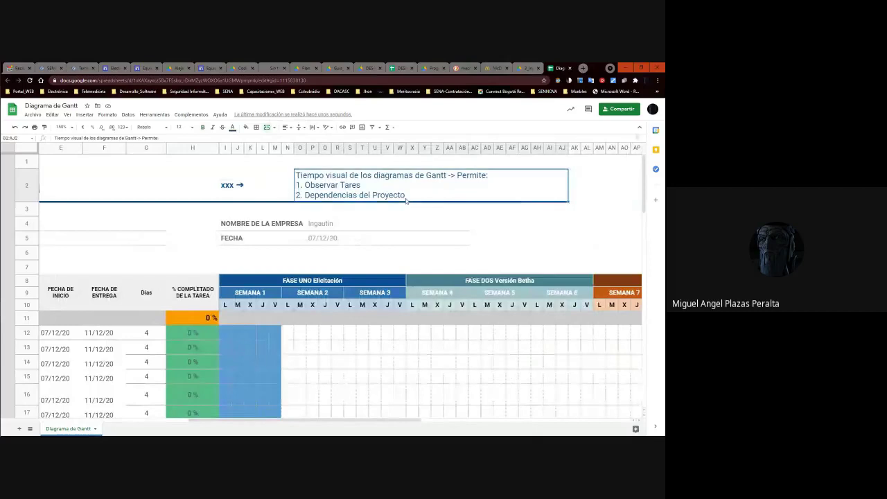
pyautogui.hotkey('alt', 'Return')
pyautogui.write('3. HIt')
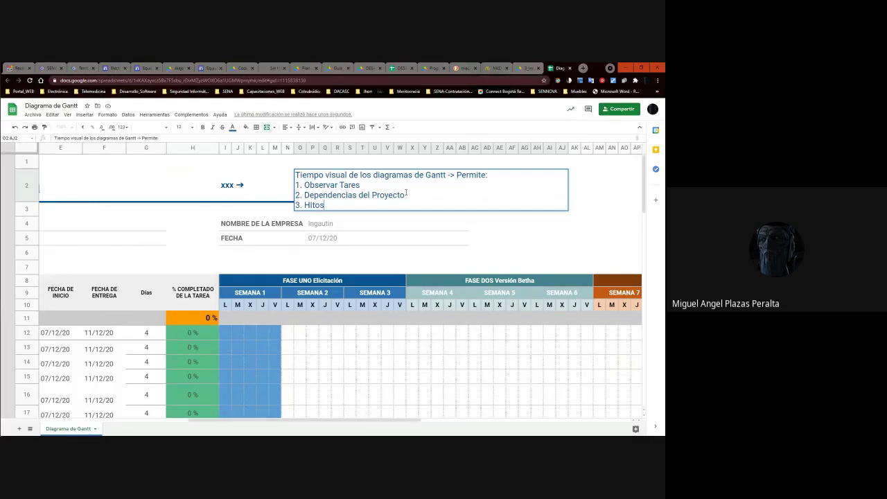
pyautogui.hotkey('alt', 'Return')
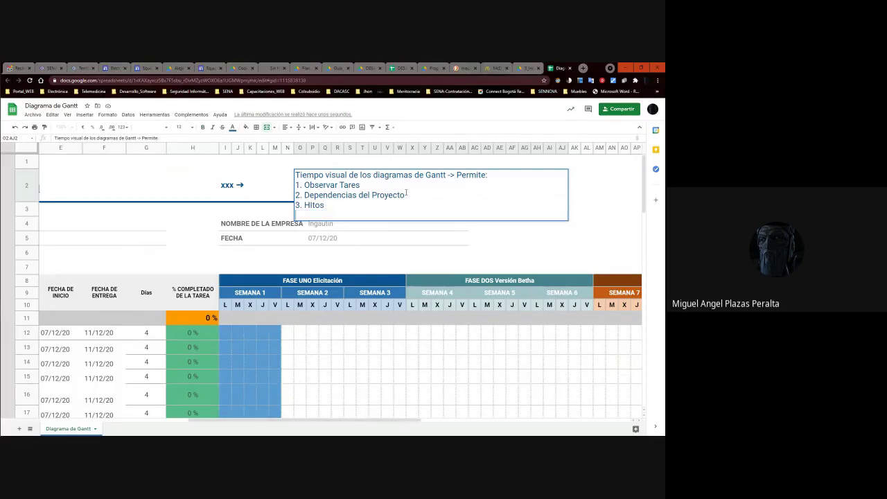
pyautogui.write('4. Eventos')
pyautogui.click(203, 68)
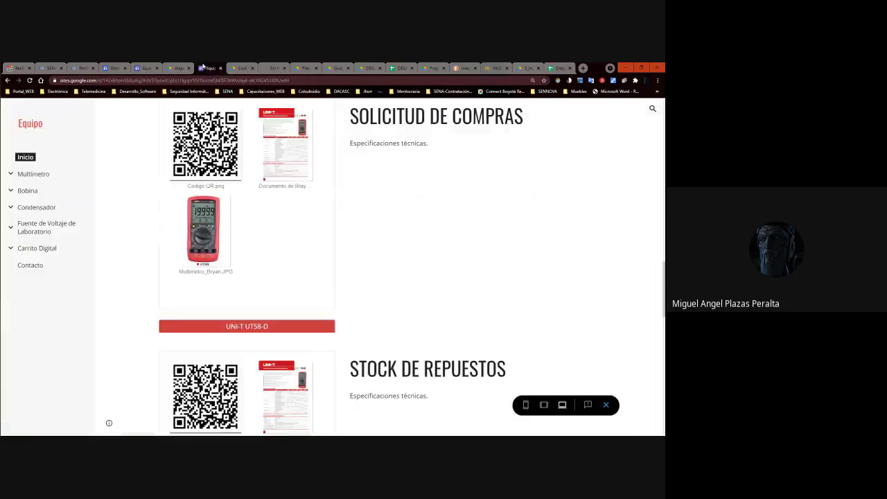
pyautogui.scroll(-6, 382, 317)
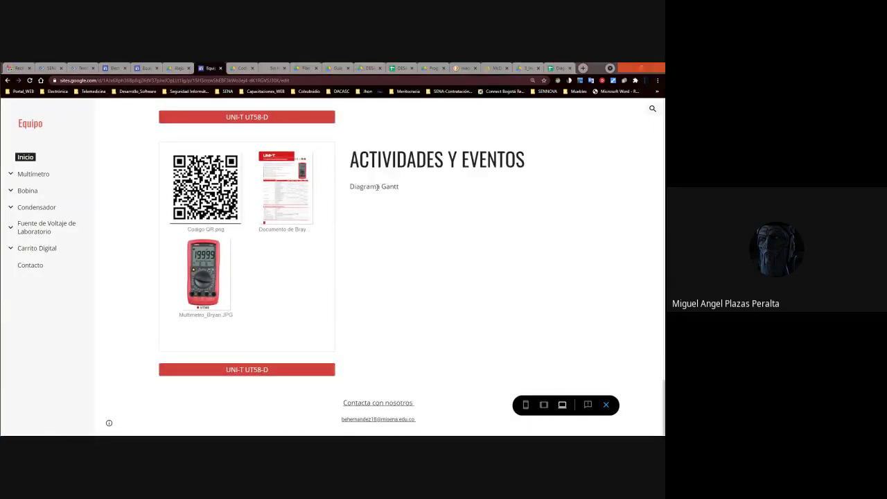
pyautogui.hotkey('alt', 'Tab')
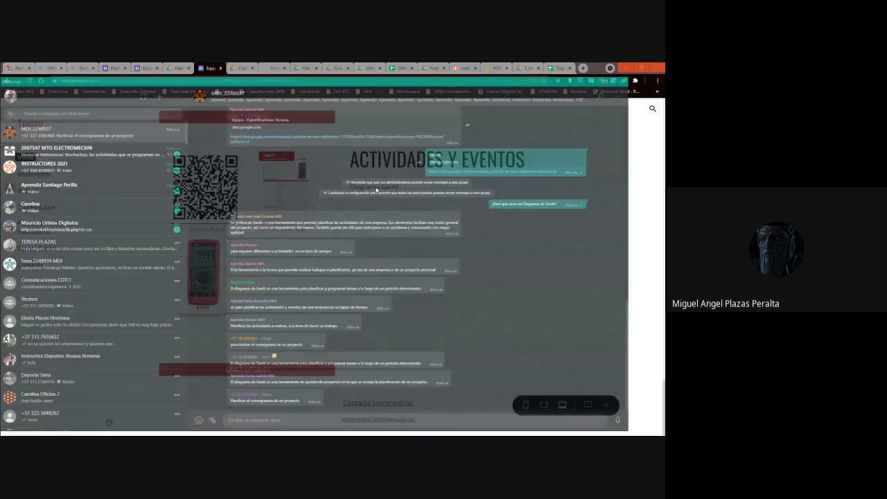
pyautogui.hotkey('alt', 'Tab')
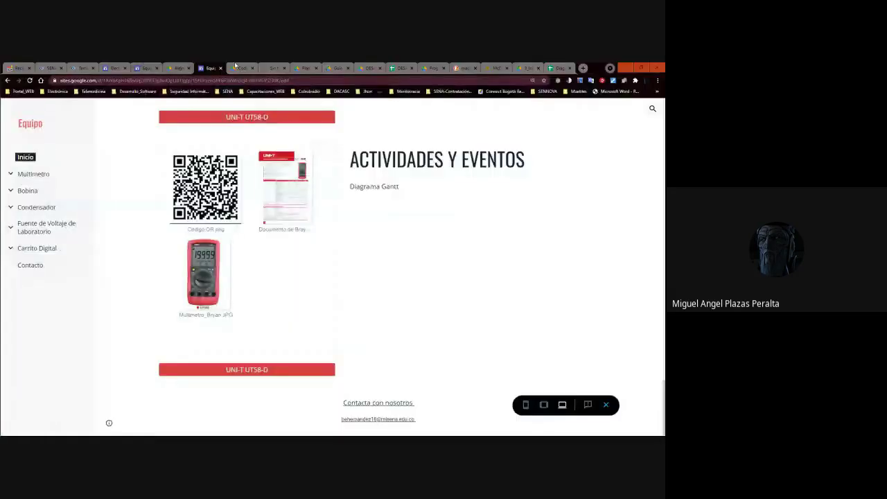
pyautogui.click(559, 68)
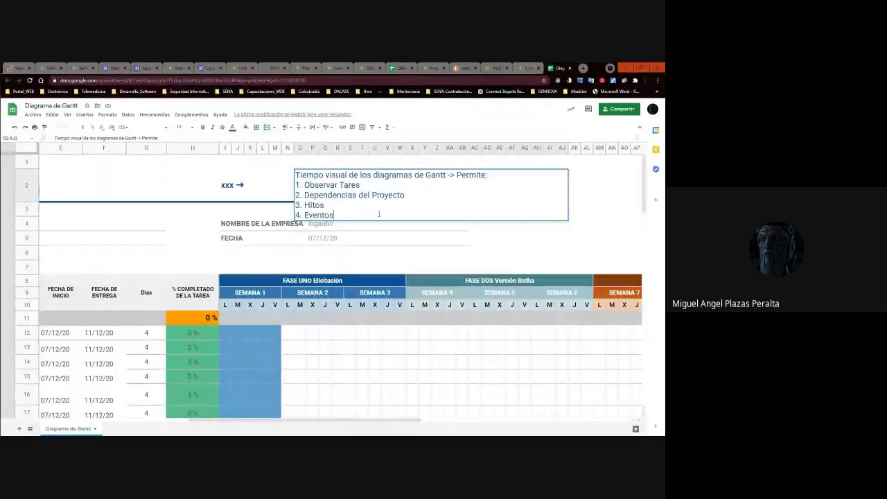
# Add a fifth point, '5. Actividades', on a new line of the description note.
pyautogui.hotkey('alt', 'Return')
pyautogui.write('5. ')
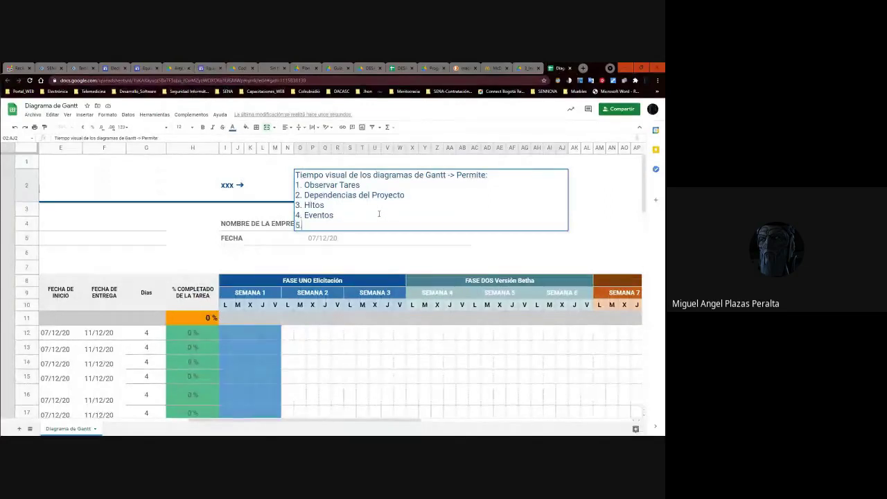
pyautogui.write('Actividades')
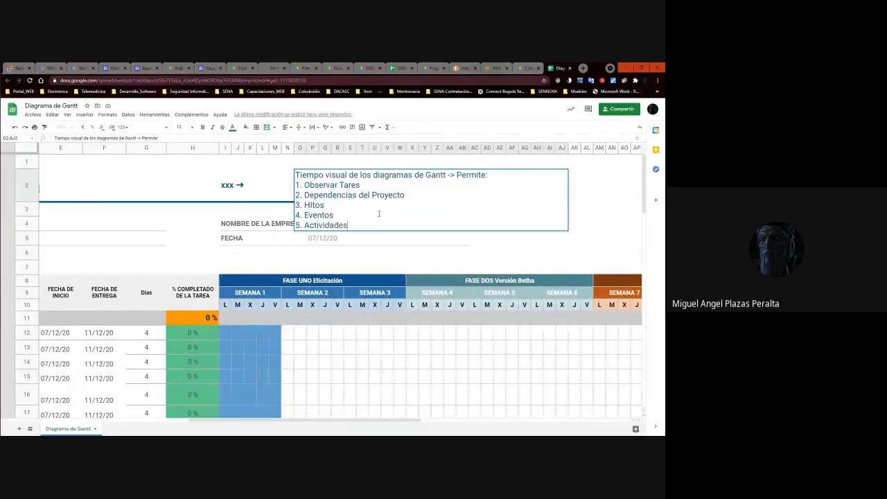
pyautogui.press('Return')
# Clear the company name and project title entries in the header.
pyautogui.click(391, 255)
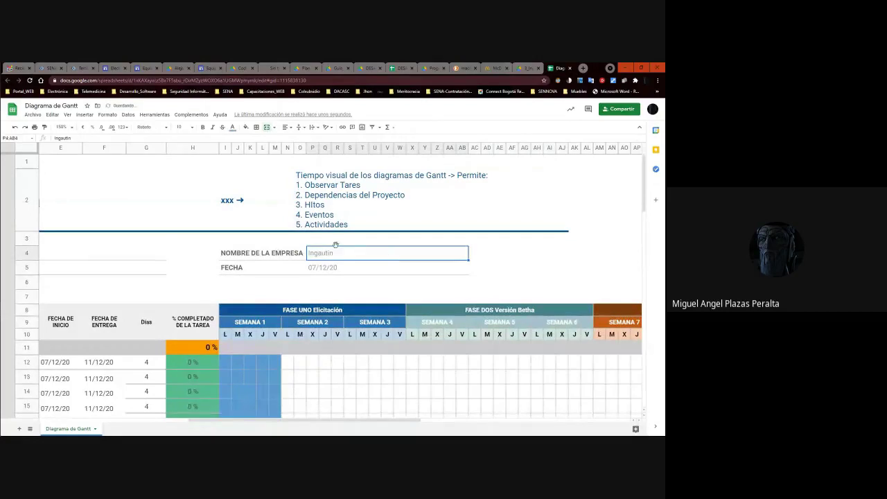
pyautogui.doubleClick(313, 251)
pyautogui.press('BackSpace')
pyautogui.press('BackSpace')
pyautogui.press('BackSpace')
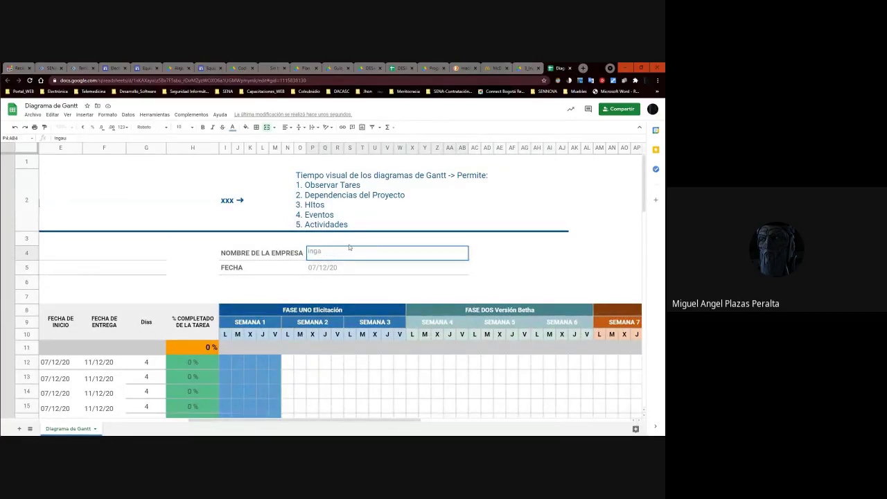
pyautogui.press('Return')
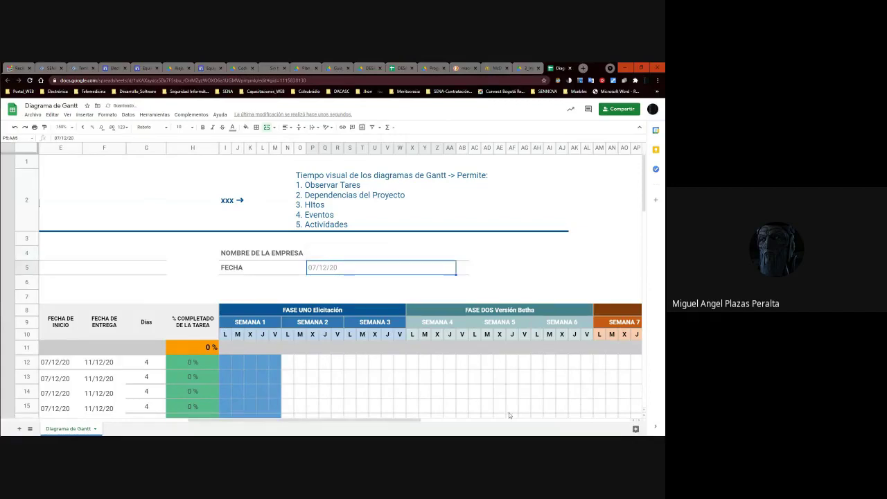
pyautogui.moveTo(408, 421); pyautogui.dragTo(259, 420)
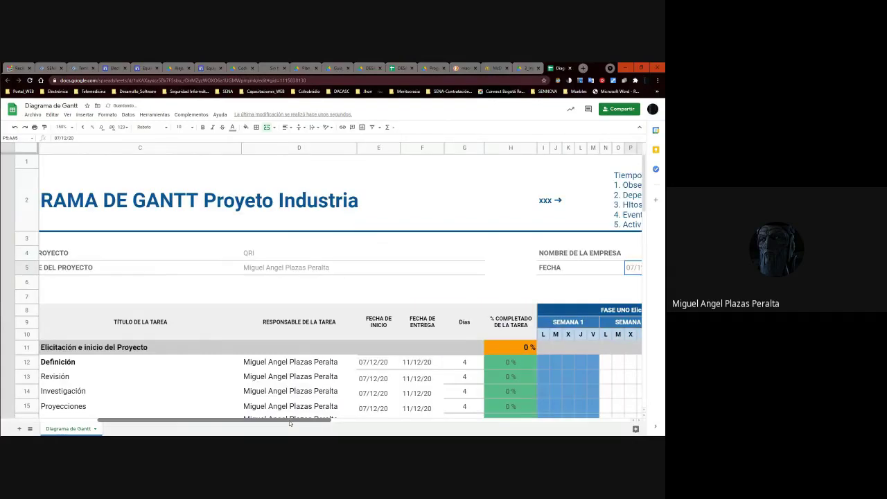
pyautogui.click(324, 254)
pyautogui.write('Q')
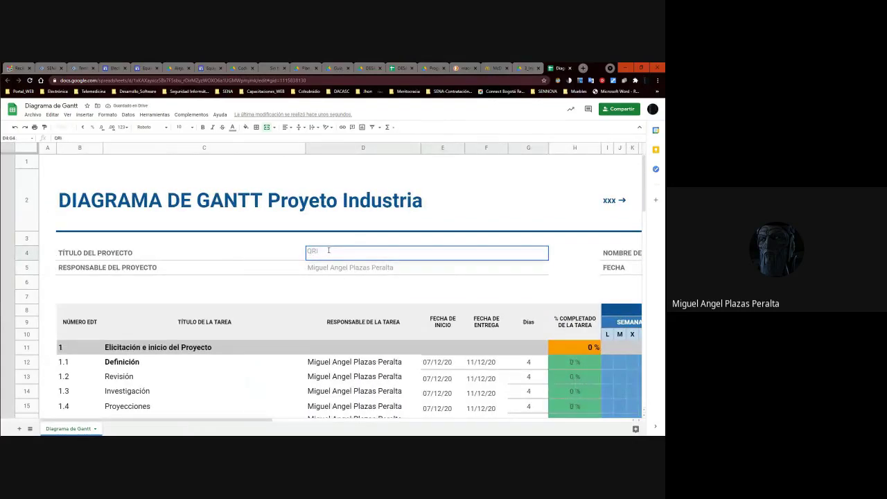
# Replace the project responsible's name with 'Nombre Completo del Aprendiz'.
pyautogui.click(348, 269)
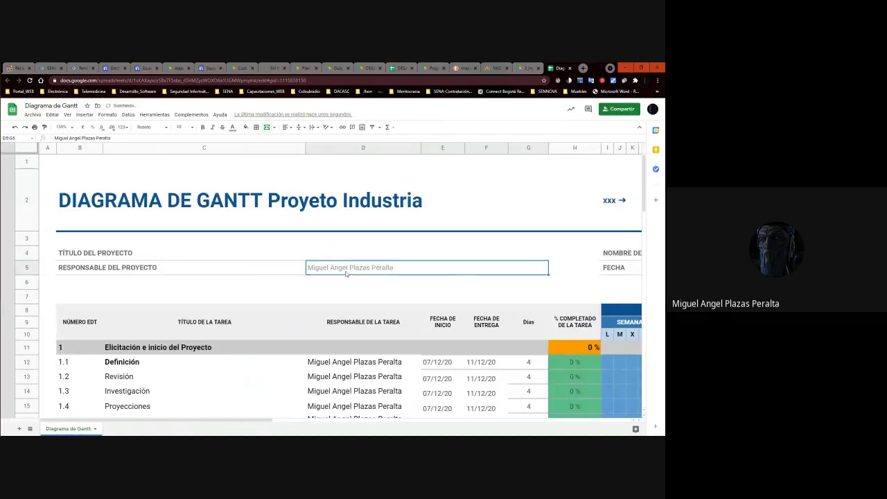
pyautogui.moveTo(398, 268); pyautogui.dragTo(306, 266)
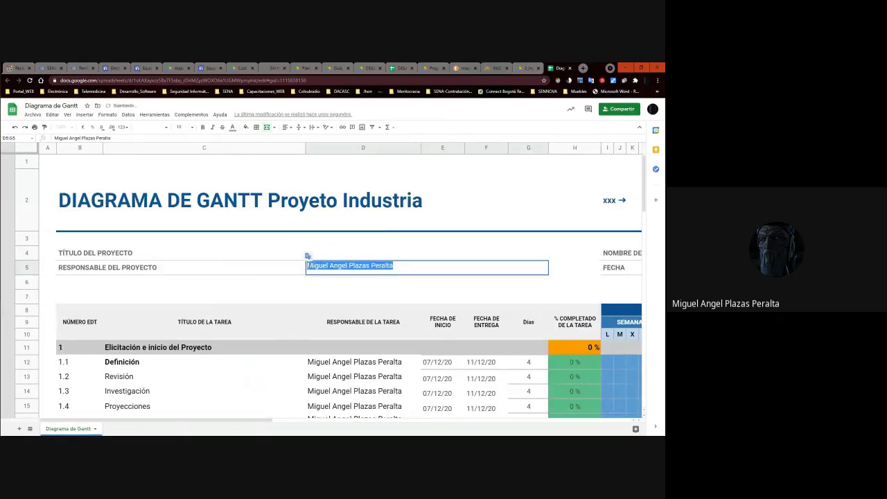
pyautogui.write('Nombre Completo del Aprendiz')
pyautogui.press('Return')
# Review the header cells and the task list with the arrow keys.
pyautogui.press('Up')
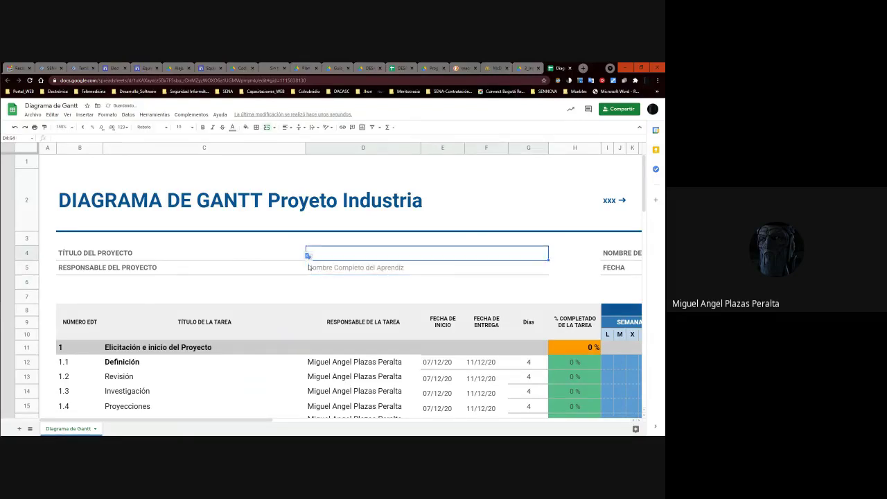
pyautogui.press('Up')
pyautogui.press('Right')
pyautogui.press('Right')
pyautogui.press('Right')
pyautogui.press('Right')
pyautogui.press('Up')
pyautogui.press('Up')
pyautogui.press('Up')
pyautogui.press('Down')
pyautogui.press('Left')
pyautogui.press('Down')
pyautogui.press('Down')
pyautogui.press('Down')
pyautogui.press('Down')
pyautogui.press('Up')
pyautogui.press('Right')
pyautogui.press('Right')
pyautogui.press('Right')
pyautogui.press('Left')
pyautogui.press('Left')
pyautogui.press('Left')
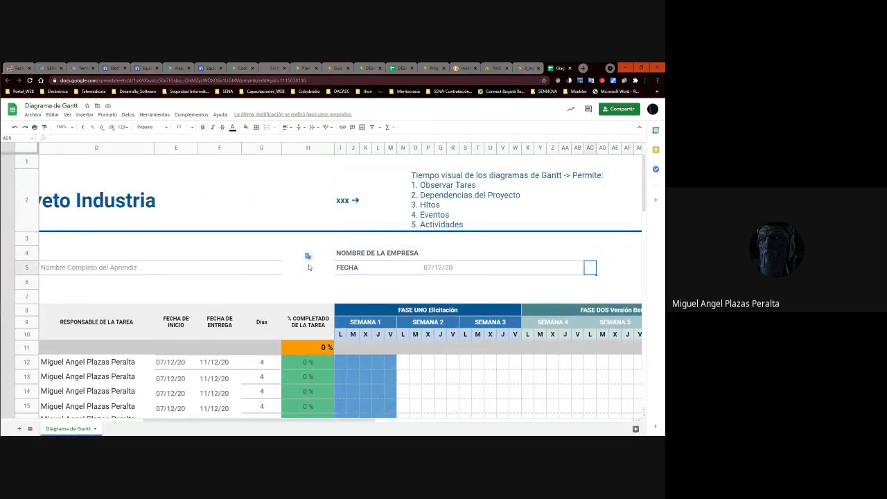
pyautogui.press('Home')
pyautogui.press('Down')
pyautogui.press('Down')
pyautogui.press('Down')
pyautogui.press('Down')
pyautogui.press('Down')
pyautogui.press('Down')
pyautogui.press('Down')
pyautogui.press('Down')
pyautogui.press('Down')
pyautogui.press('Down')
pyautogui.press('Down')
pyautogui.press('Down')
pyautogui.press('Down')
pyautogui.press('Down')
pyautogui.press('Down')
pyautogui.press('Down')
pyautogui.press('Down')
pyautogui.press('Down')
pyautogui.press('Down')
pyautogui.press('Down')
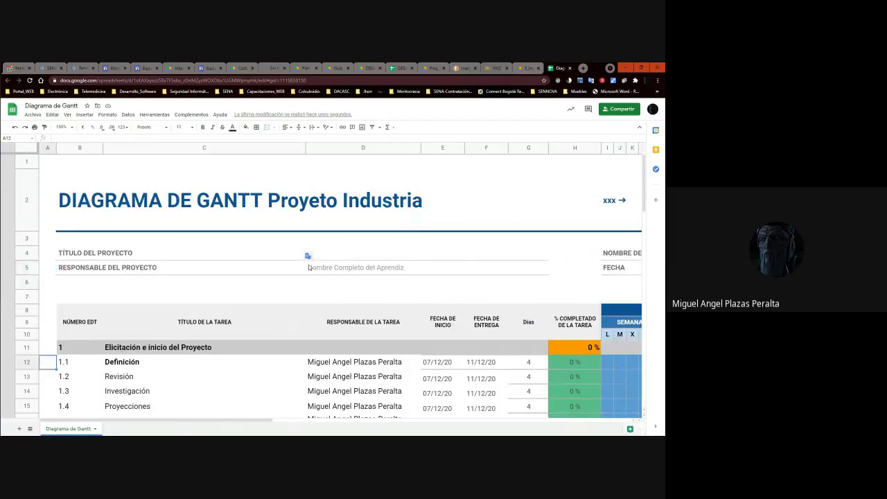
pyautogui.press('Down')
pyautogui.press('Down')
pyautogui.press('Down')
pyautogui.press('Down')
pyautogui.press('Down')
pyautogui.press('Down')
pyautogui.press('Down')
pyautogui.press('Down')
pyautogui.press('Down')
pyautogui.press('Down')
pyautogui.press('Down')
pyautogui.press('Down')
pyautogui.press('Down')
pyautogui.press('Down')
pyautogui.press('Down')
pyautogui.press('Down')
pyautogui.press('Down')
pyautogui.press('Down')
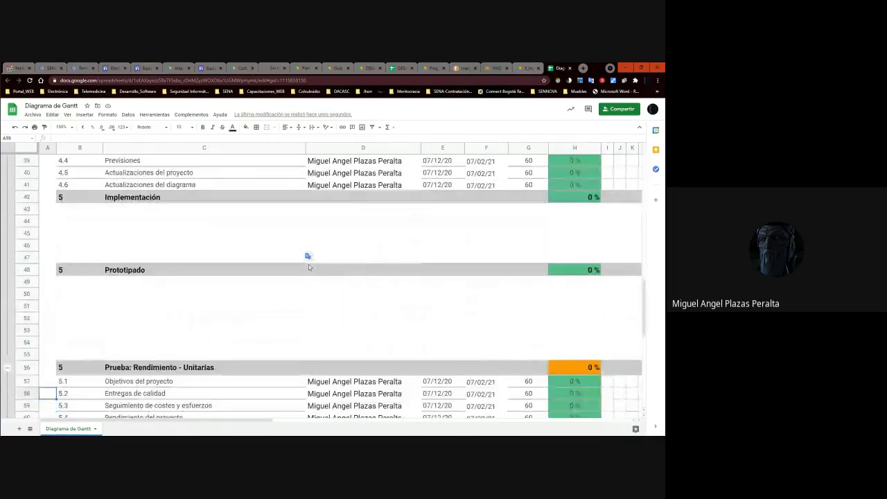
pyautogui.press('Down')
pyautogui.press('Down')
pyautogui.press('Down')
pyautogui.press('Down')
pyautogui.press('Down')
pyautogui.press('Down')
pyautogui.press('Down')
pyautogui.press('Down')
pyautogui.press('Down')
pyautogui.press('Down')
pyautogui.press('Down')
pyautogui.press('Down')
pyautogui.press('Down')
pyautogui.press('Down')
pyautogui.press('Down')
pyautogui.press('Down')
pyautogui.press('Down')
pyautogui.press('Down')
pyautogui.press('Down')
pyautogui.press('Down')
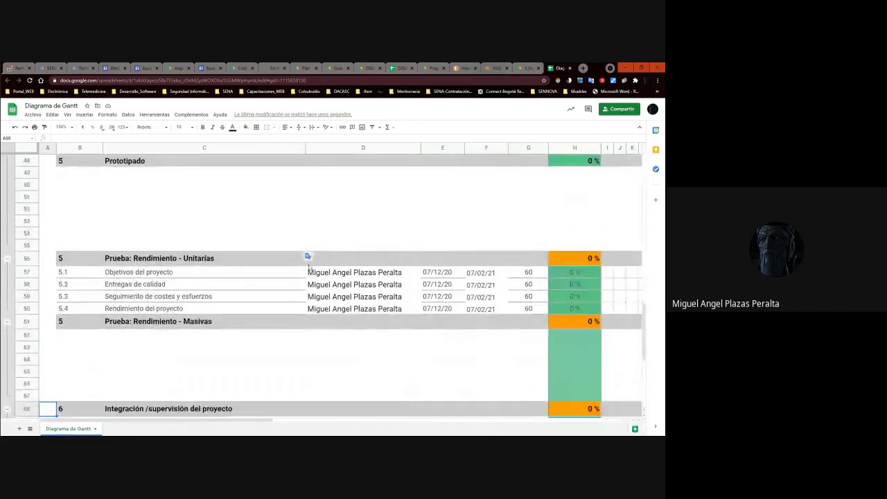
pyautogui.press('Up')
pyautogui.press('Up')
pyautogui.press('Up')
pyautogui.press('Up')
pyautogui.press('Up')
pyautogui.press('Up')
pyautogui.press('Up')
pyautogui.press('Up')
pyautogui.press('Up')
pyautogui.press('Up')
pyautogui.press('Up')
pyautogui.press('Up')
pyautogui.press('Up')
pyautogui.press('Up')
pyautogui.press('Up')
pyautogui.press('Up')
pyautogui.press('Up')
pyautogui.press('Up')
pyautogui.press('Up')
pyautogui.press('Up')
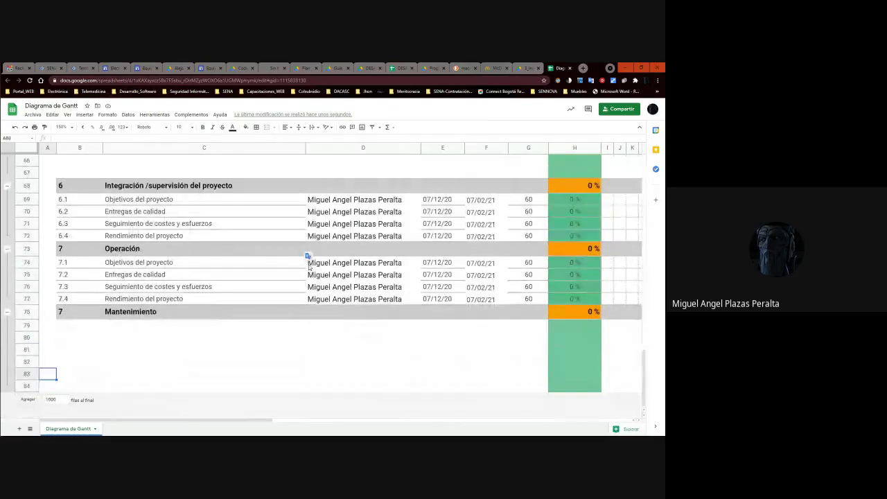
pyautogui.press('Up')
pyautogui.press('Up')
pyautogui.press('Up')
pyautogui.press('Up')
pyautogui.press('Up')
pyautogui.press('Up')
pyautogui.press('Up')
pyautogui.press('Up')
pyautogui.press('Up')
pyautogui.press('Up')
pyautogui.press('Up')
pyautogui.press('Up')
pyautogui.press('Up')
pyautogui.press('Up')
pyautogui.press('Up')
pyautogui.press('Up')
pyautogui.press('Up')
pyautogui.press('Up')
pyautogui.press('Up')
pyautogui.press('Up')
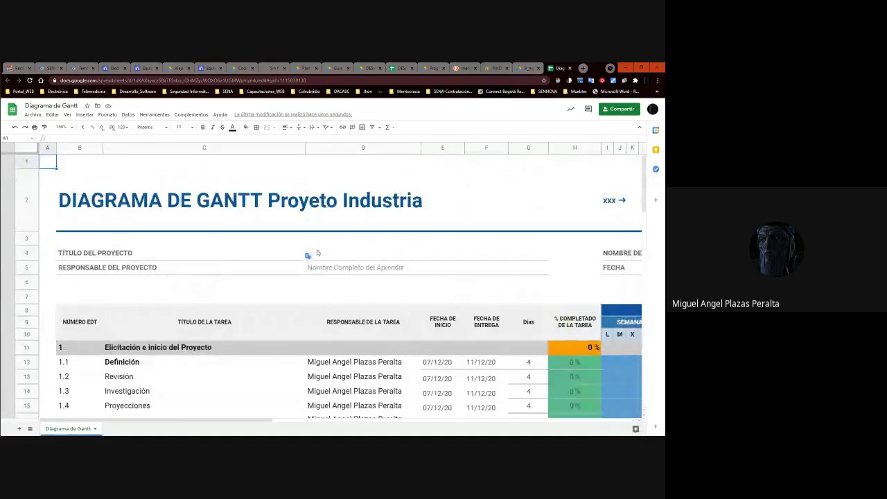
# Start moving the spreadsheet and browse through 9_Documentación_Instructor into the electronics folder.
pyautogui.click(33, 114)
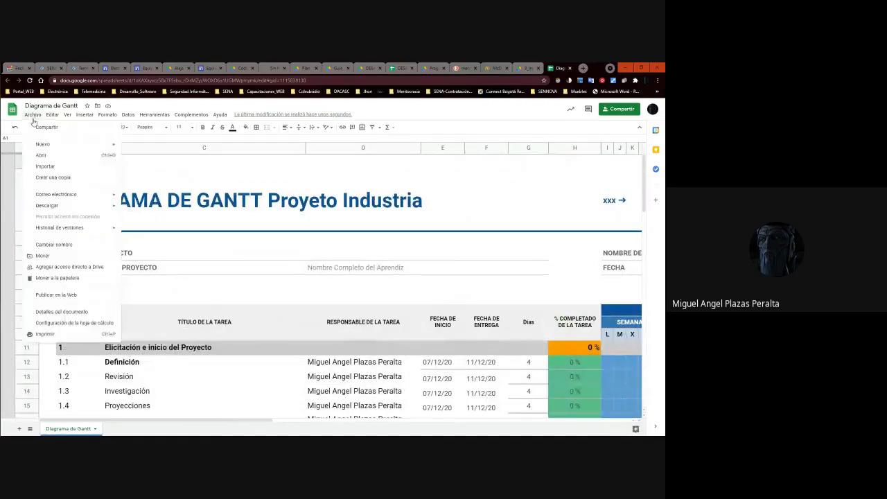
pyautogui.click(55, 255)
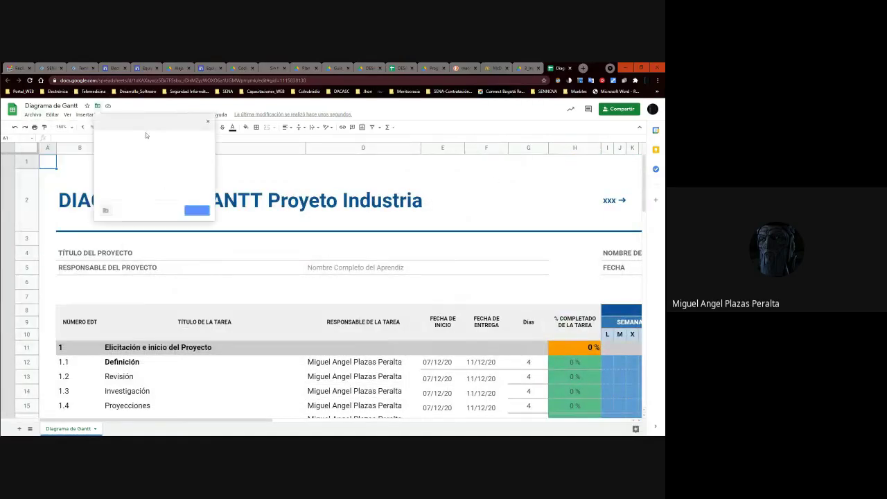
pyautogui.click(102, 122)
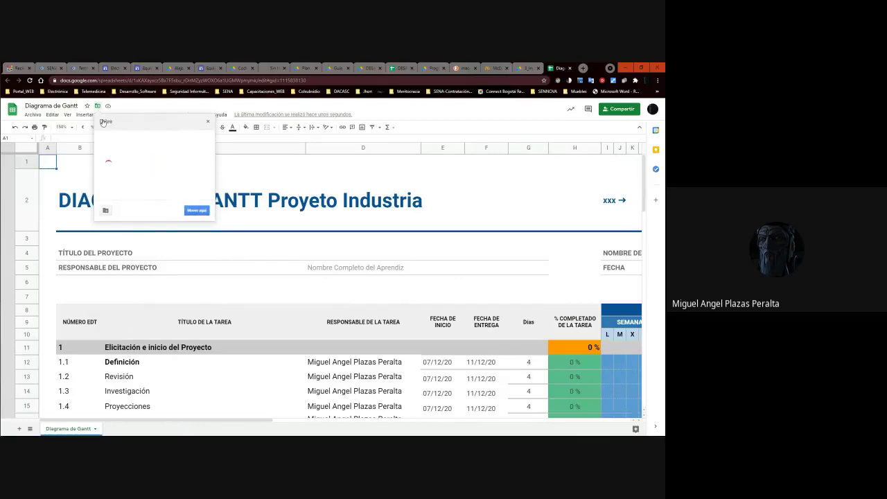
pyautogui.click(206, 138)
pyautogui.click(201, 189)
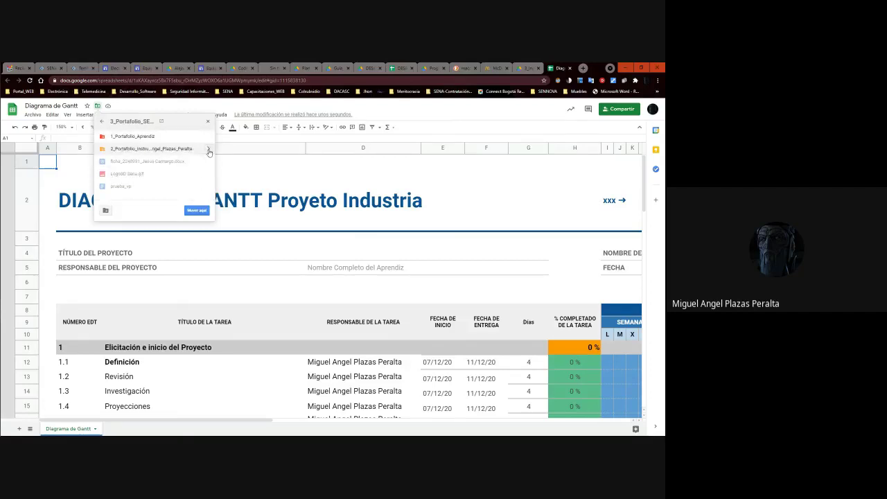
pyautogui.click(208, 149)
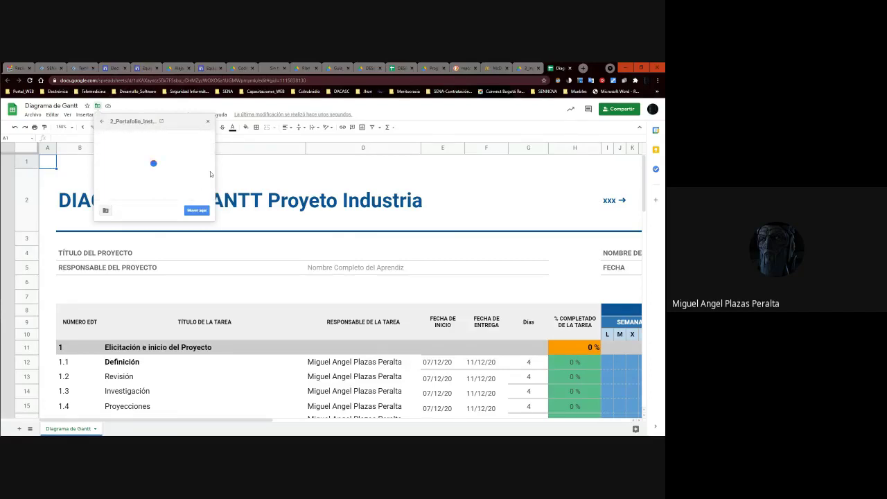
pyautogui.scroll(-2, 181, 181)
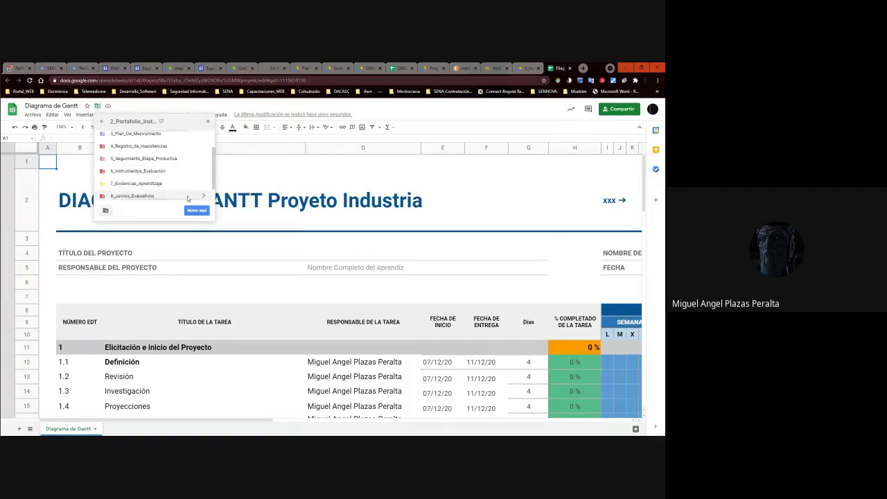
pyautogui.scroll(-1, 181, 194)
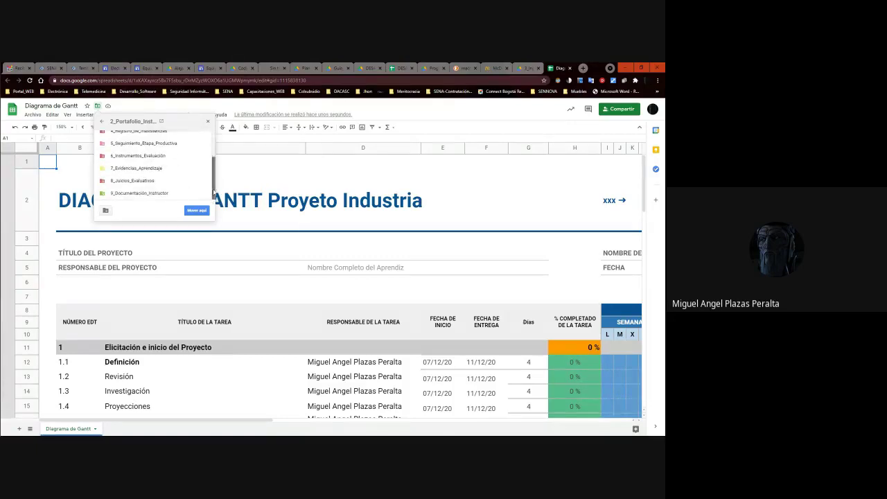
pyautogui.click(208, 194)
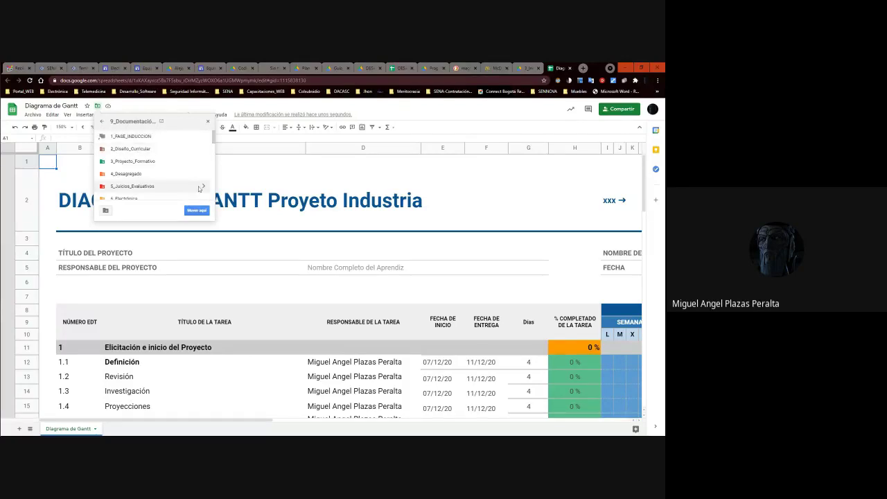
pyautogui.click(203, 199)
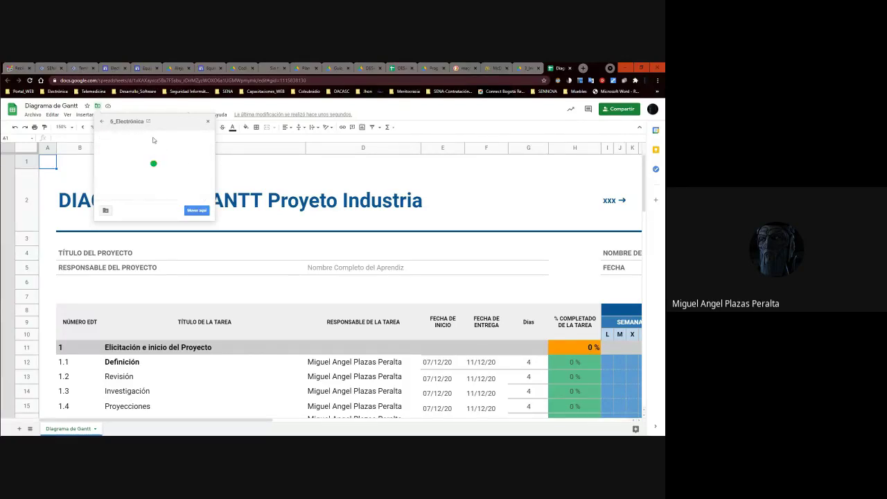
# Create a Diagrama_Gantt folder there and move the spreadsheet into it, confirming the move.
pyautogui.click(105, 210)
pyautogui.write('Diagrama_Gantt')
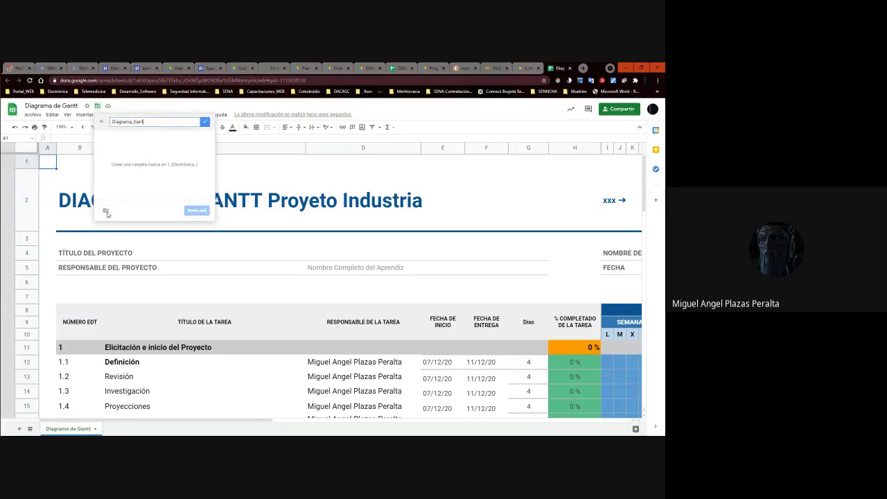
pyautogui.press('Return')
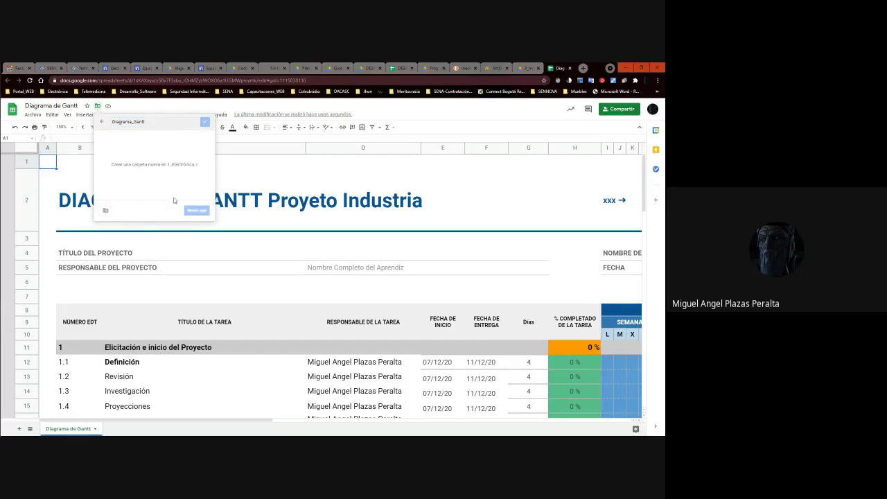
pyautogui.click(196, 210)
pyautogui.click(112, 210)
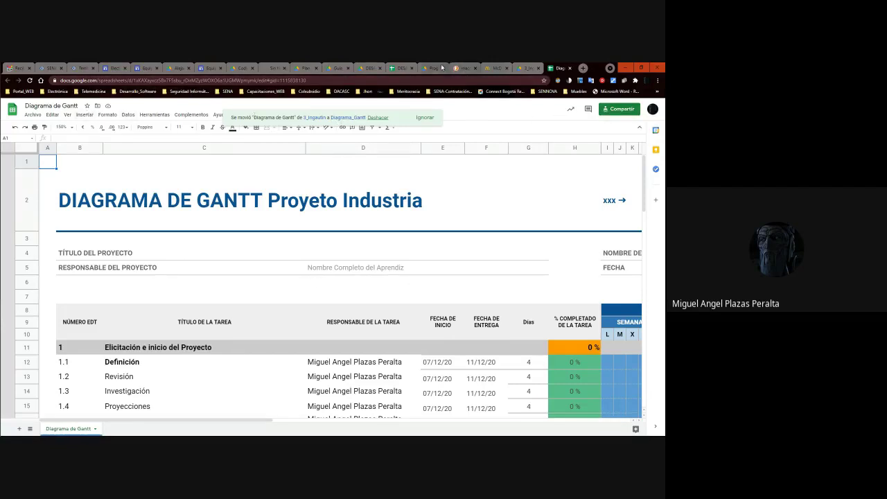
# Open My Drive in a new browser tab.
pyautogui.click(302, 68)
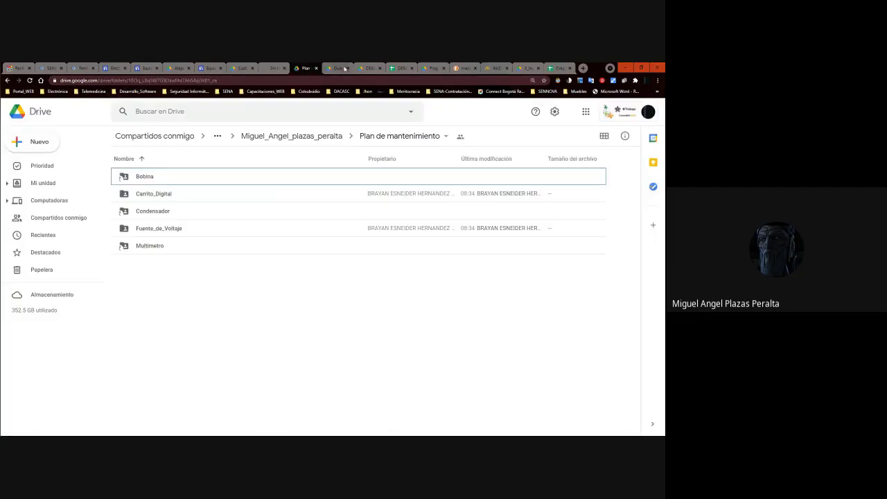
pyautogui.click(336, 68)
pyautogui.click(311, 69)
pyautogui.click(558, 68)
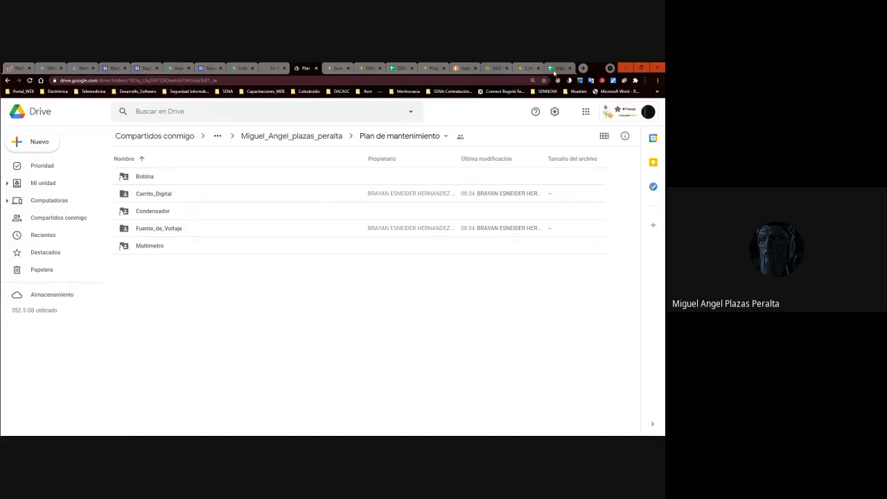
pyautogui.click(582, 68)
pyautogui.write('d')
pyautogui.press('Return')
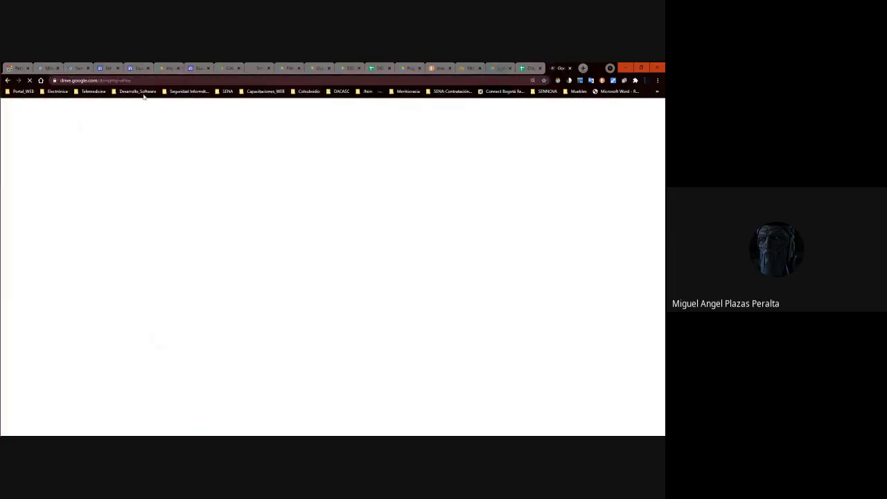
# Create a new Google Sheets spreadsheet from a template.
pyautogui.click(38, 144)
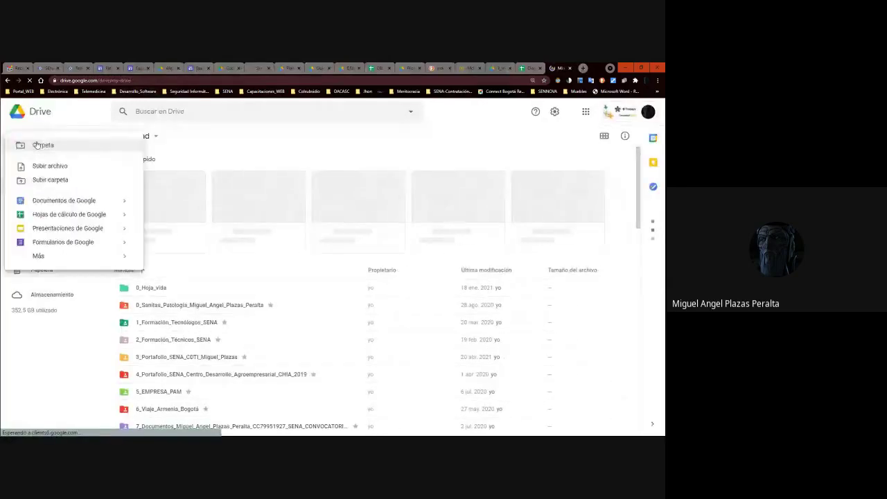
pyautogui.click(102, 202)
pyautogui.click(107, 216)
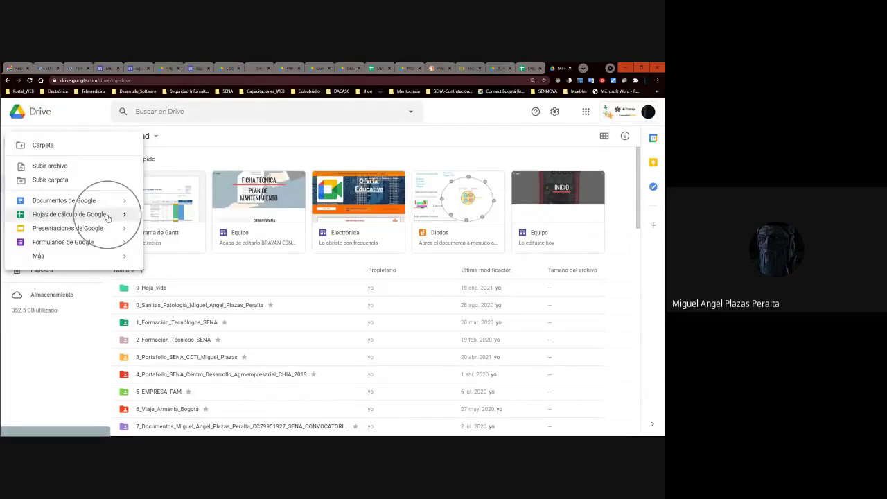
pyautogui.click(124, 215)
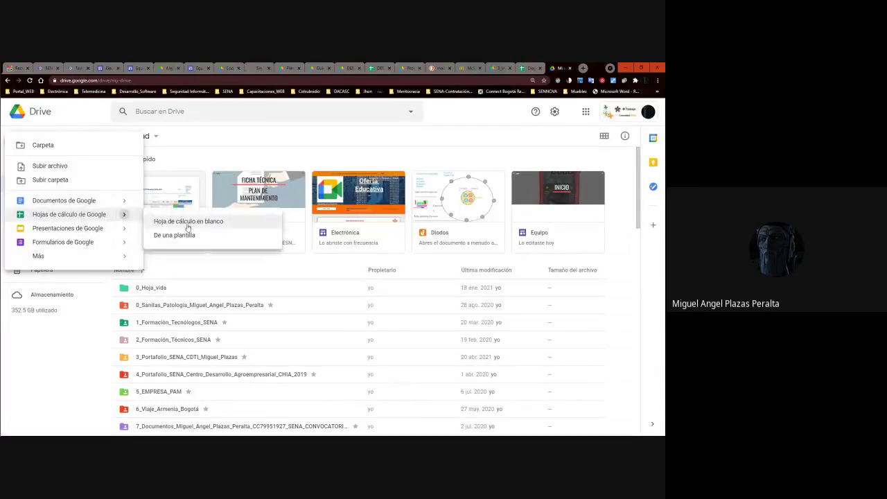
pyautogui.click(182, 241)
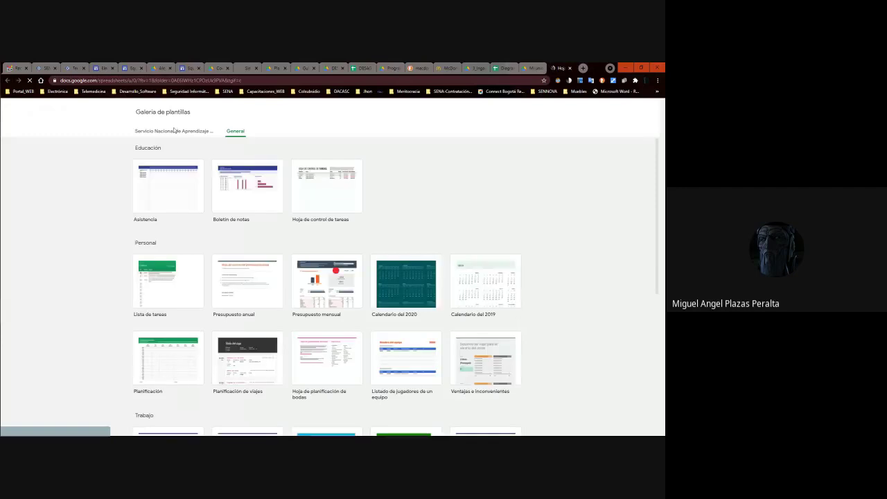
# Show the Servicio Nacional de Aprendizaje templates and scroll through them.
pyautogui.click(180, 134)
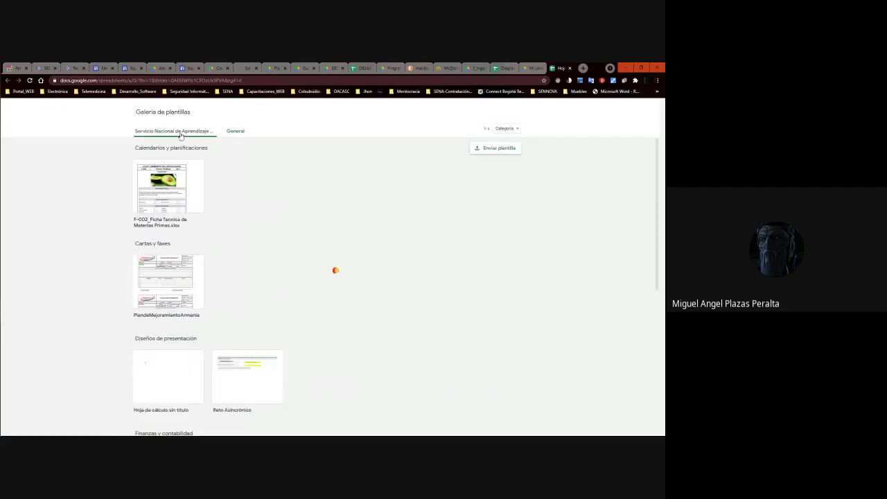
pyautogui.scroll(-3, 283, 198)
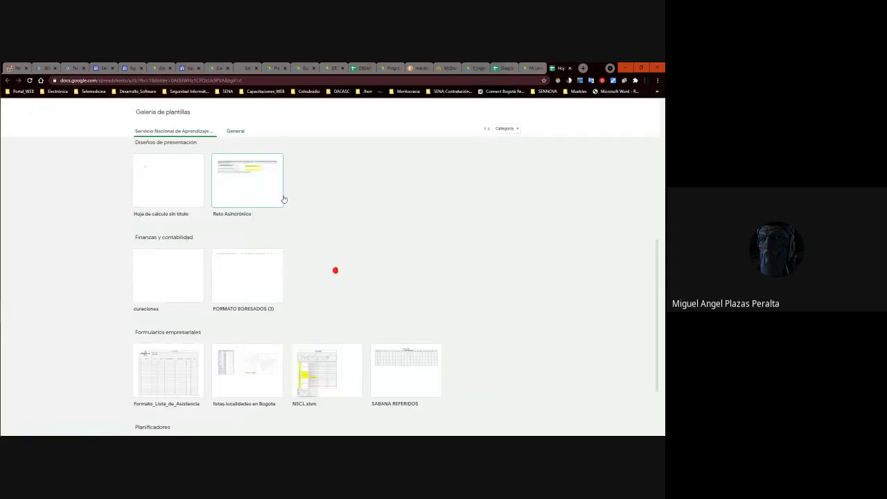
pyautogui.scroll(3, 283, 198)
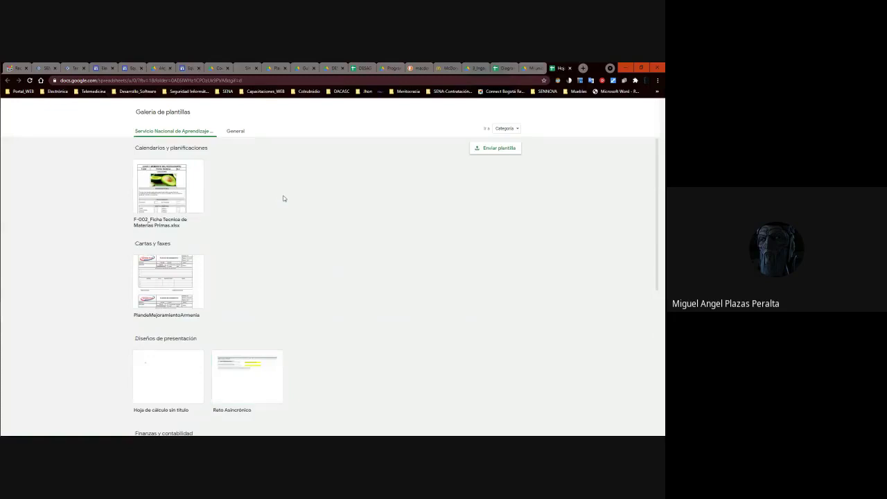
pyautogui.scroll(-3, 283, 198)
pyautogui.scroll(-1, 192, 251)
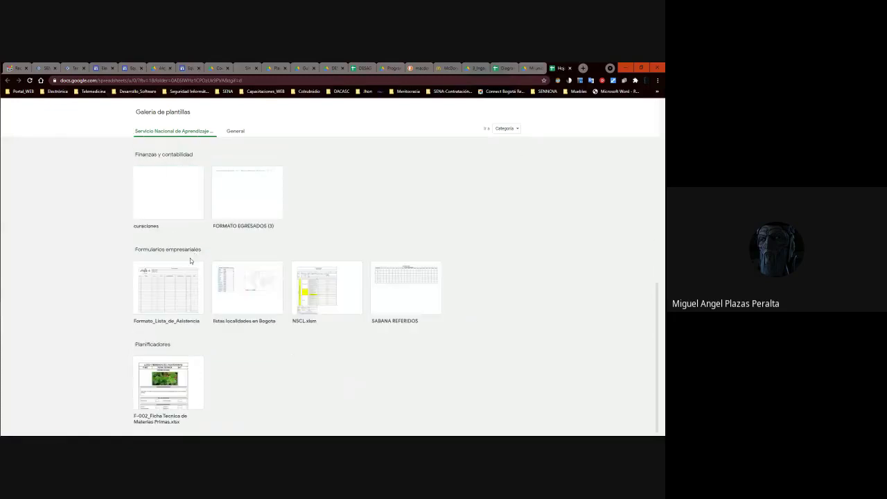
pyautogui.scroll(3, 185, 364)
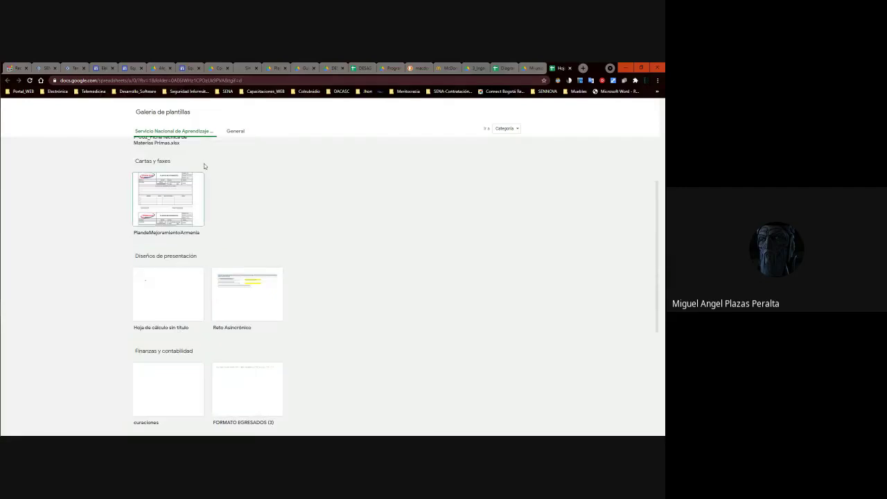
pyautogui.scroll(1, 181, 355)
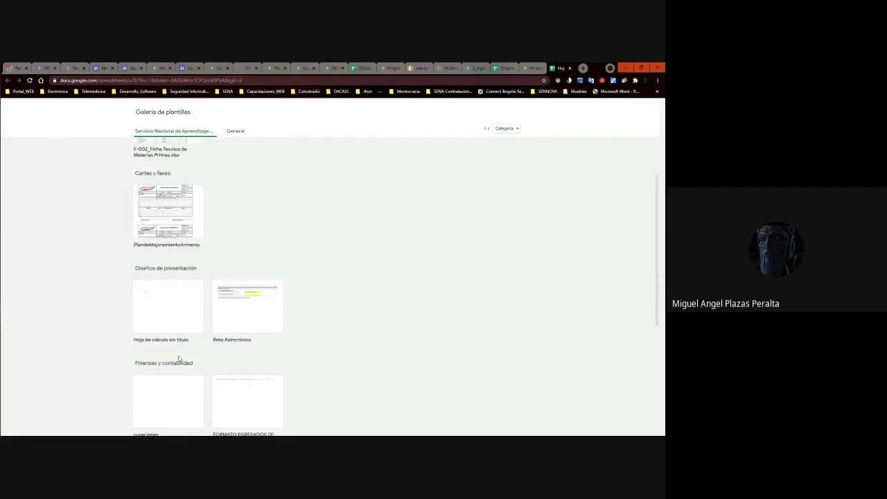
pyautogui.scroll(-4, 183, 350)
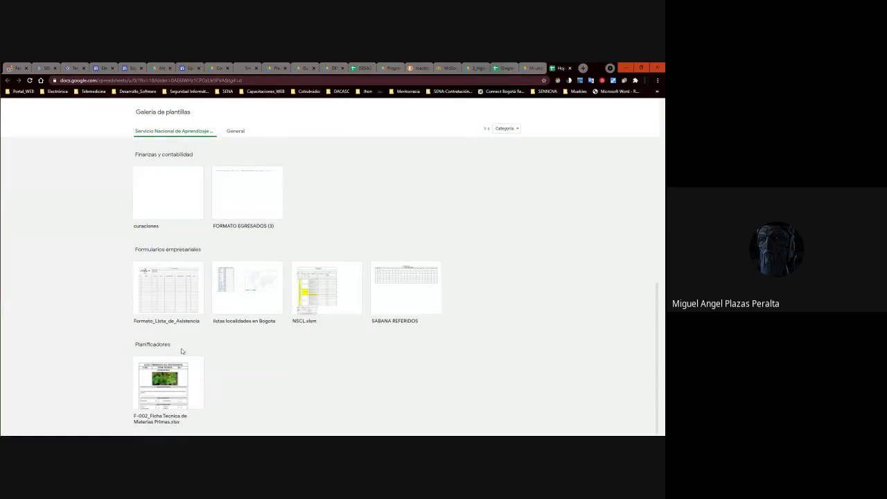
pyautogui.scroll(5, 183, 351)
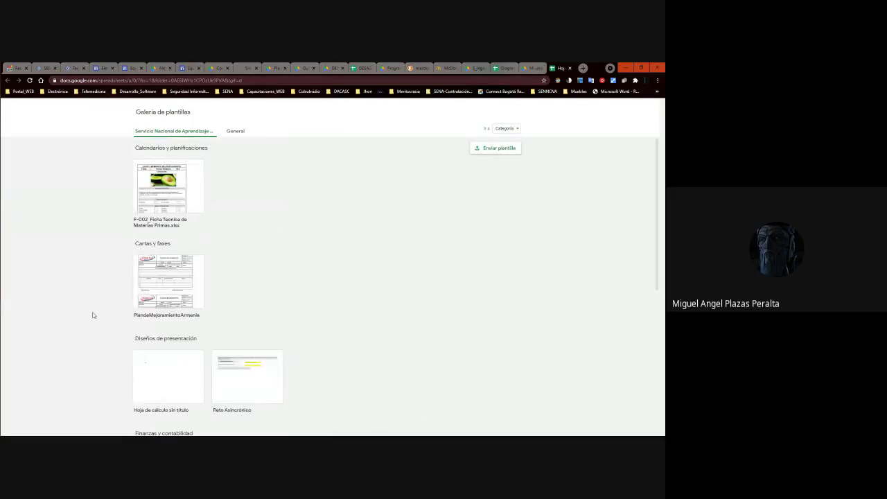
pyautogui.scroll(-3, 170, 324)
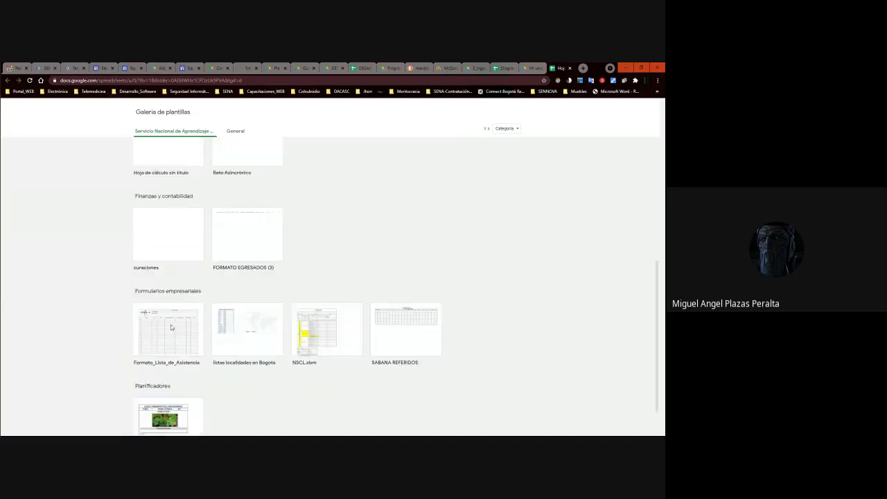
pyautogui.scroll(4, 324, 231)
# Start a template submission and browse the file picker into 9_Documentación_Instructor.
pyautogui.click(495, 148)
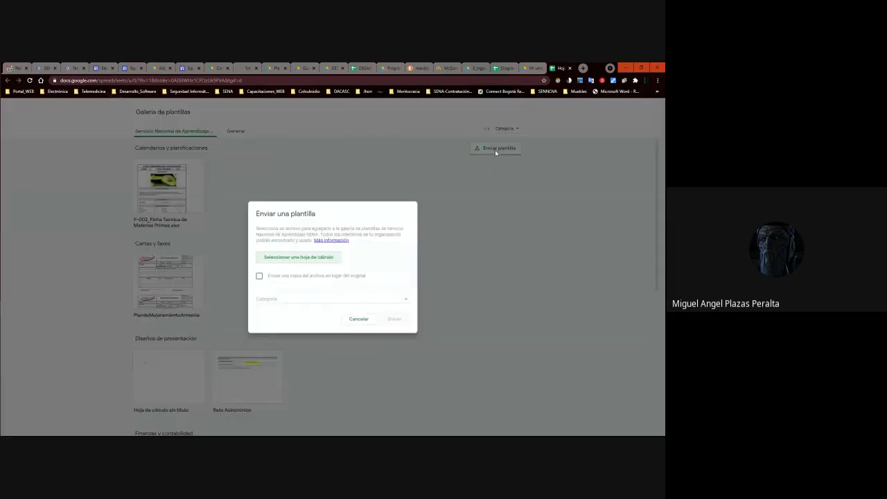
pyautogui.click(301, 258)
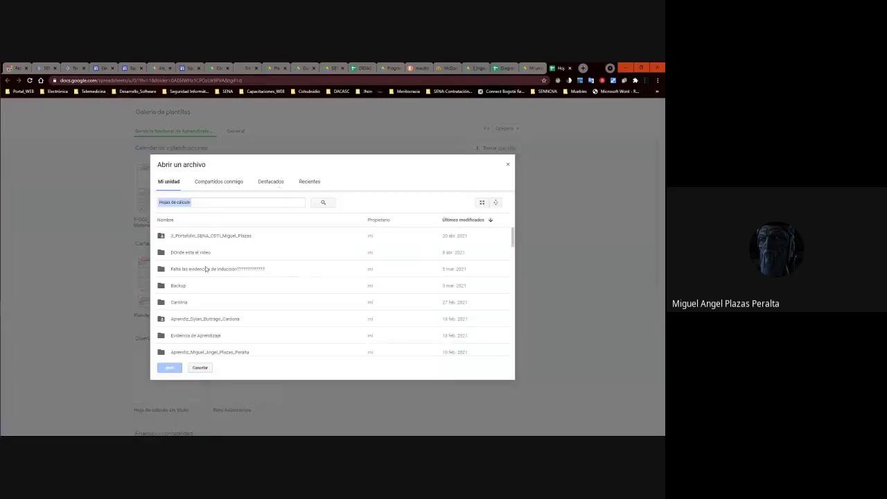
pyautogui.doubleClick(197, 240)
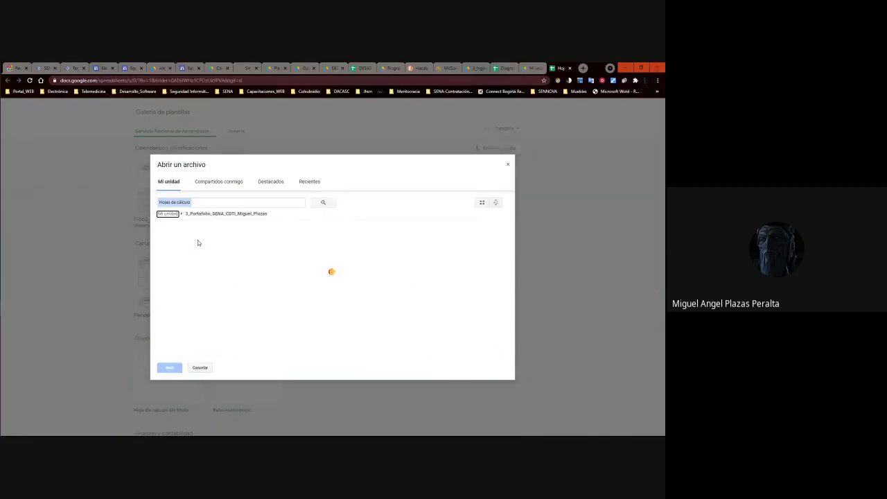
pyautogui.doubleClick(181, 237)
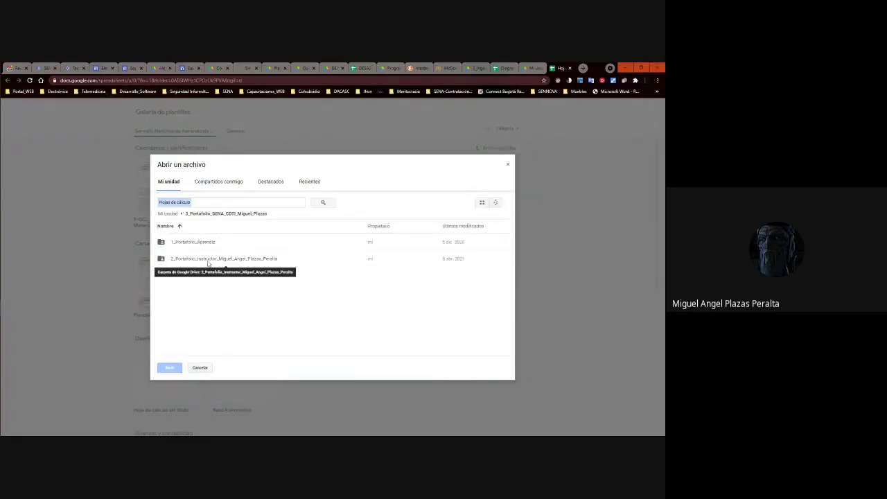
pyautogui.doubleClick(208, 260)
pyautogui.scroll(-3, 202, 333)
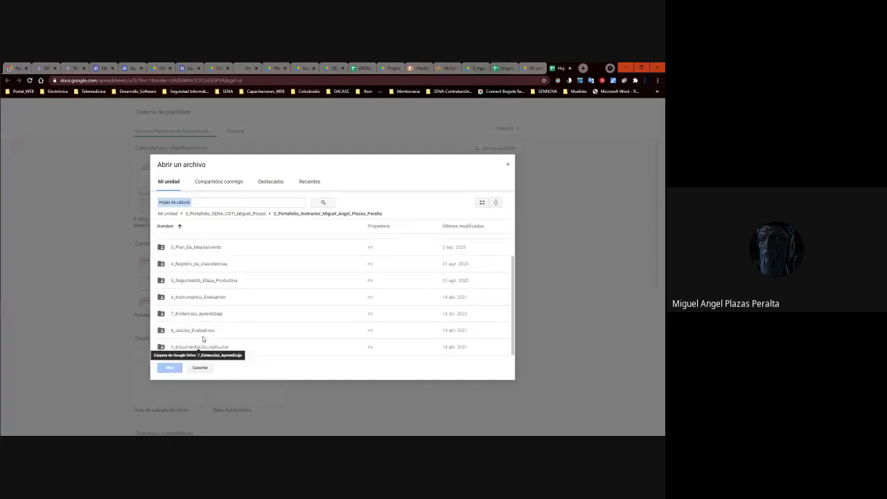
pyautogui.doubleClick(204, 345)
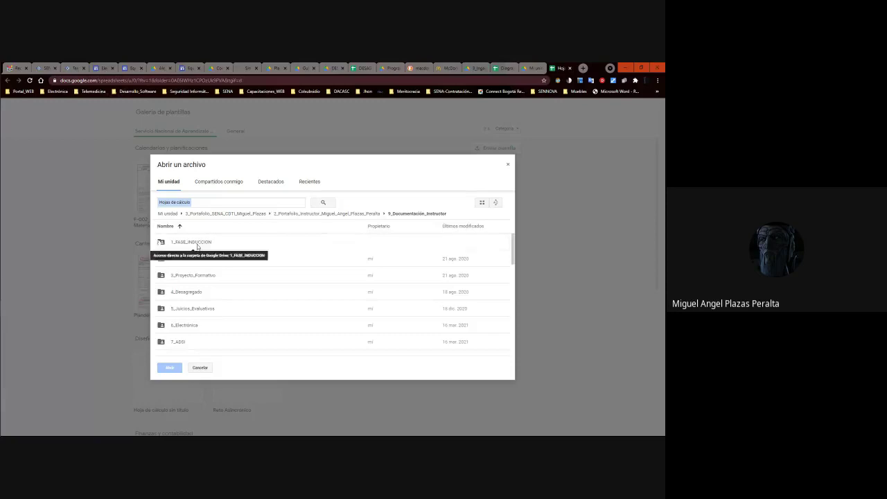
# Go through 6_Electrónica > 1_Electrónica_I > Diagrama_Gantt and attach the Diagrama de Gantt spreadsheet.
pyautogui.scroll(-5, 182, 339)
pyautogui.scroll(5, 186, 295)
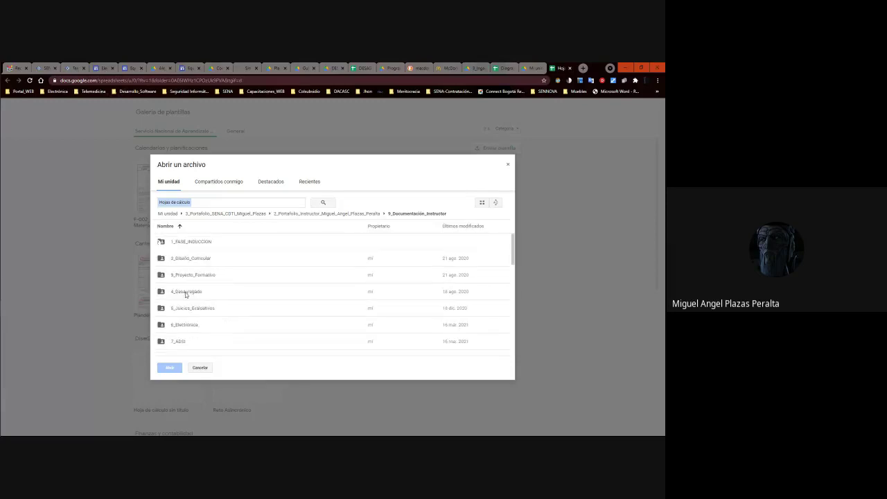
pyautogui.doubleClick(191, 327)
pyautogui.click(194, 244)
pyautogui.doubleClick(194, 244)
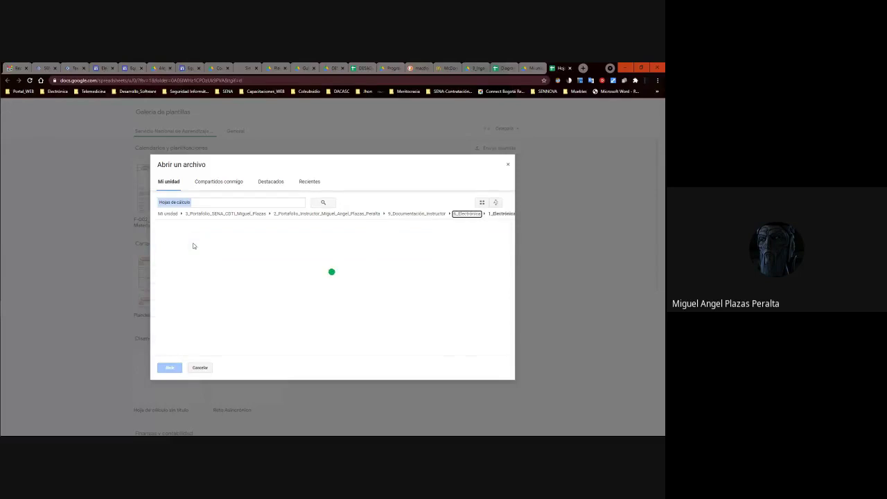
pyautogui.scroll(-3, 194, 291)
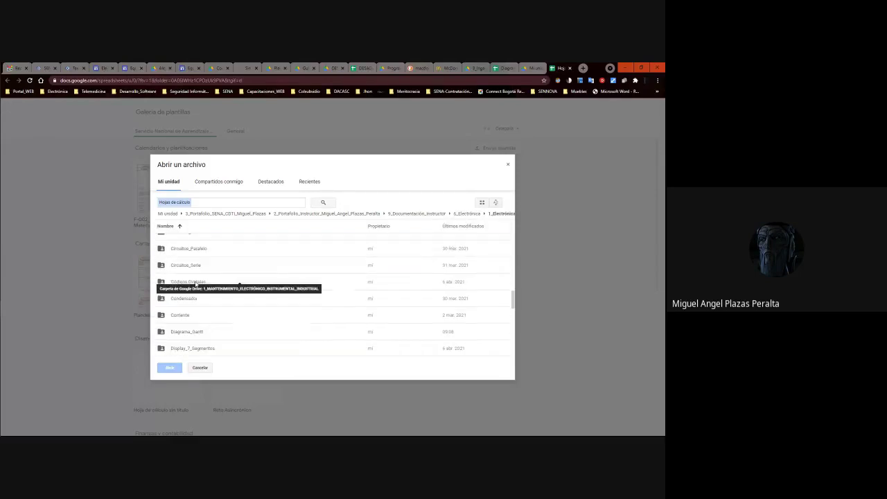
pyautogui.doubleClick(191, 332)
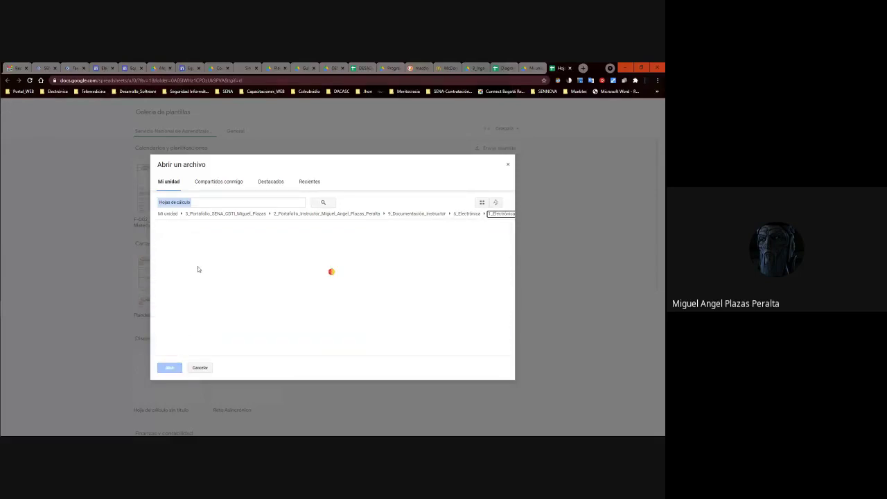
pyautogui.click(198, 242)
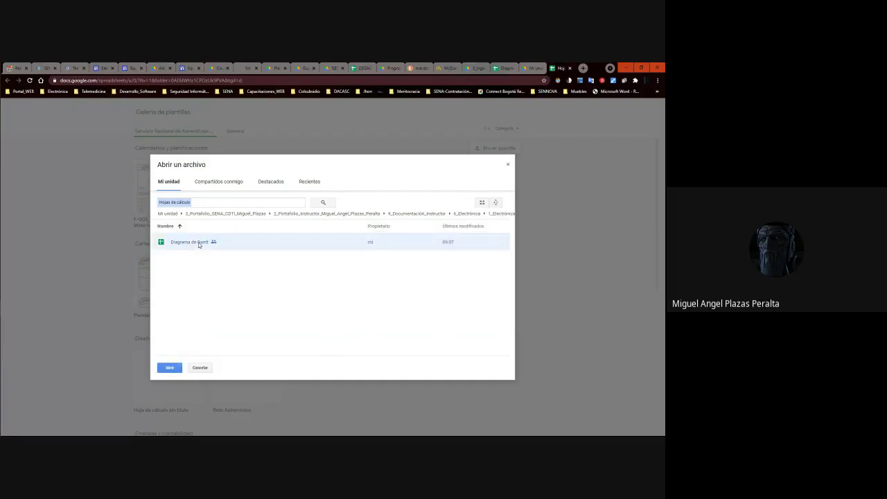
pyautogui.click(169, 372)
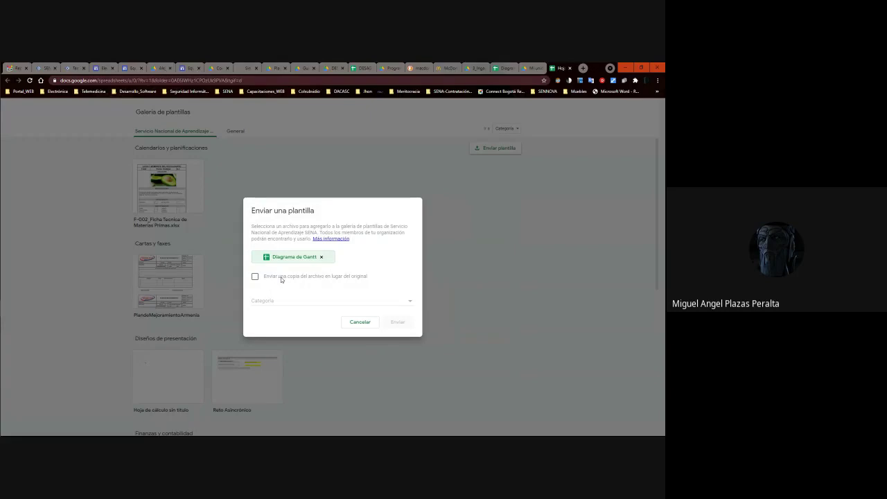
# Submit a copy titled 'Diagrama de Gantt - MEII CDTCI' under the Diseños de presentación category.
pyautogui.click(255, 277)
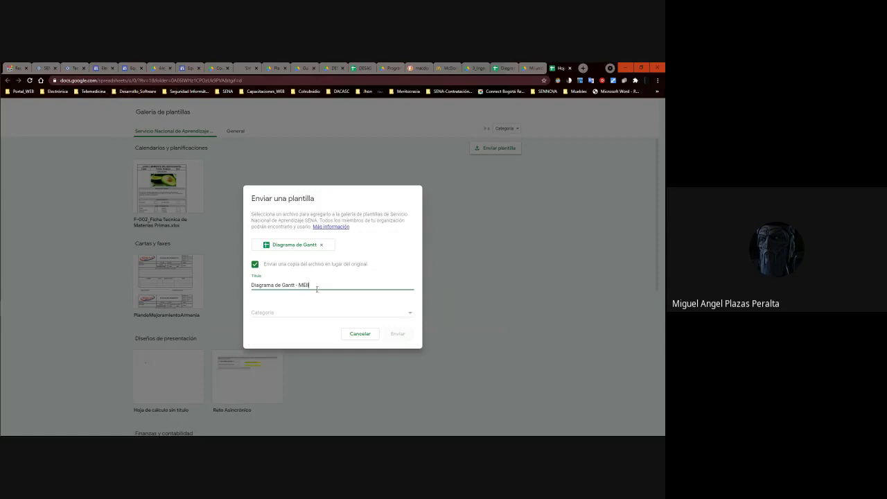
pyautogui.write('- MEII')
pyautogui.click(327, 283)
pyautogui.click(404, 315)
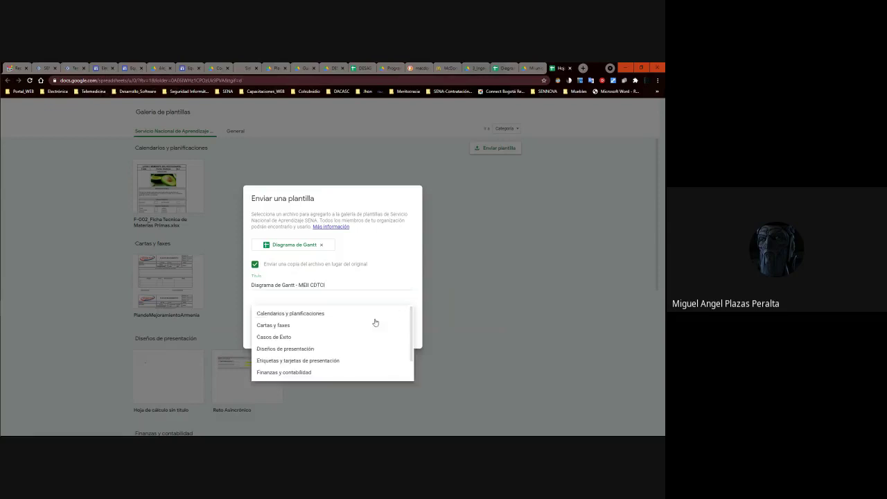
pyautogui.scroll(-1, 291, 357)
pyautogui.scroll(-1, 291, 357)
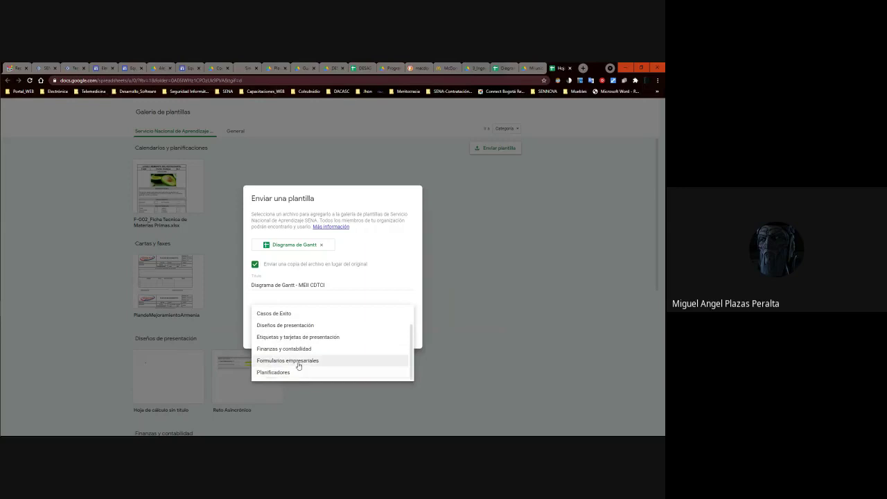
pyautogui.click(372, 283)
pyautogui.click(411, 312)
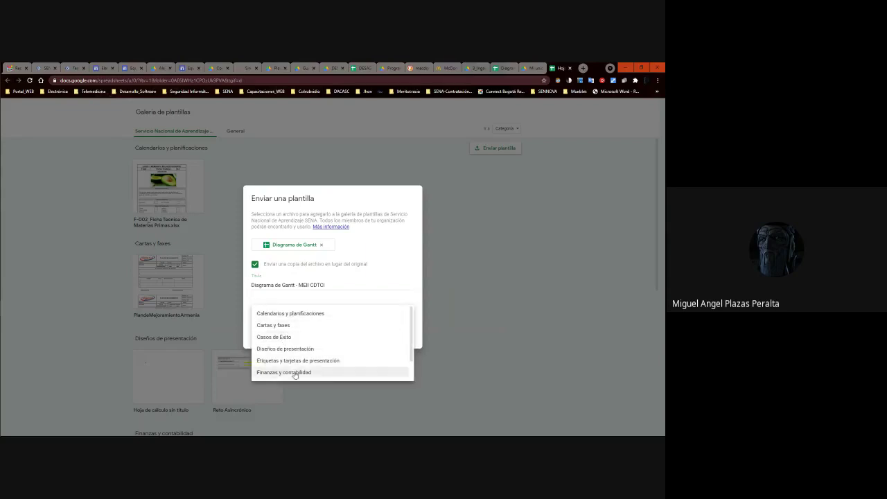
pyautogui.click(281, 349)
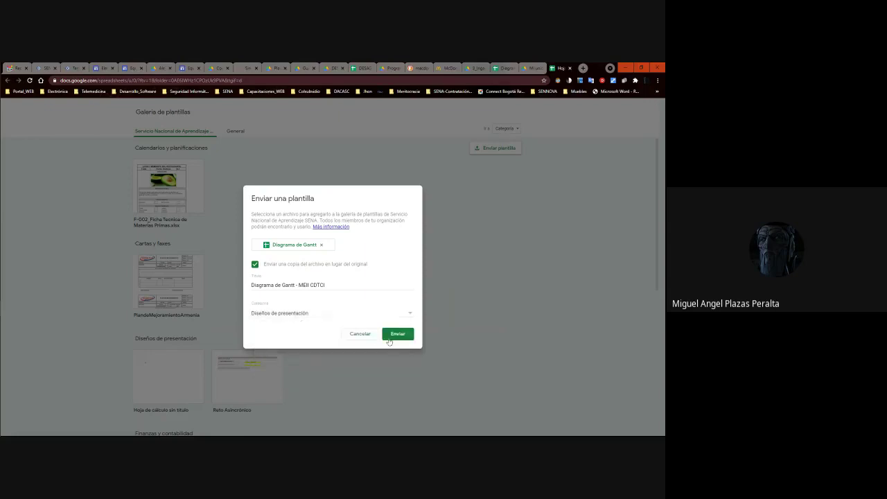
pyautogui.click(399, 333)
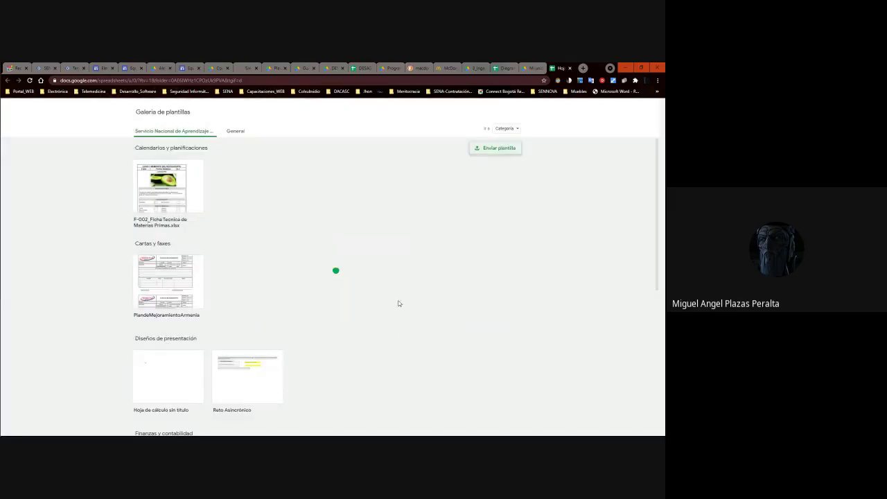
# Verify the new Gantt template under Diseños de presentación, then switch to Gmail.
pyautogui.scroll(-5, 255, 267)
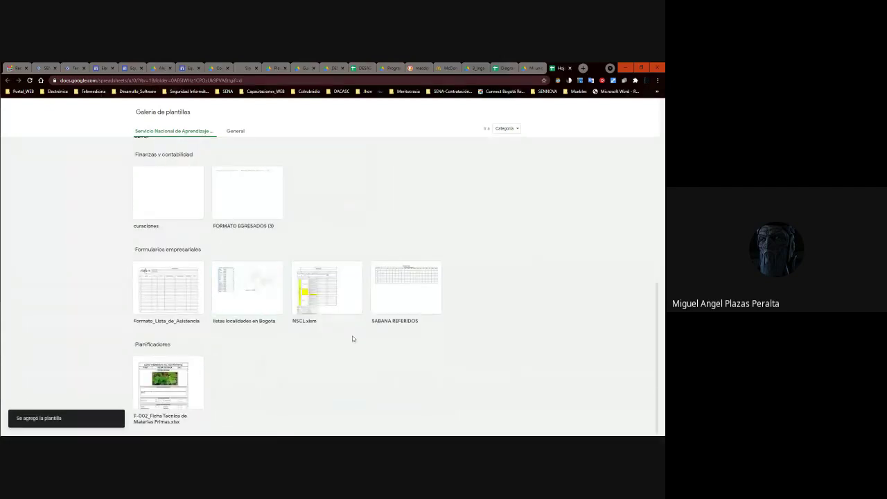
pyautogui.scroll(5, 245, 312)
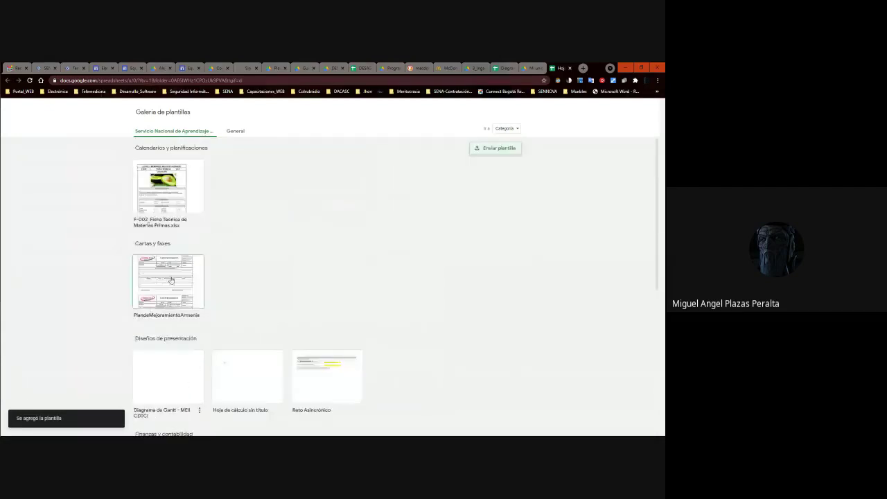
pyautogui.scroll(-2, 208, 326)
pyautogui.scroll(2, 178, 343)
pyautogui.click(178, 341)
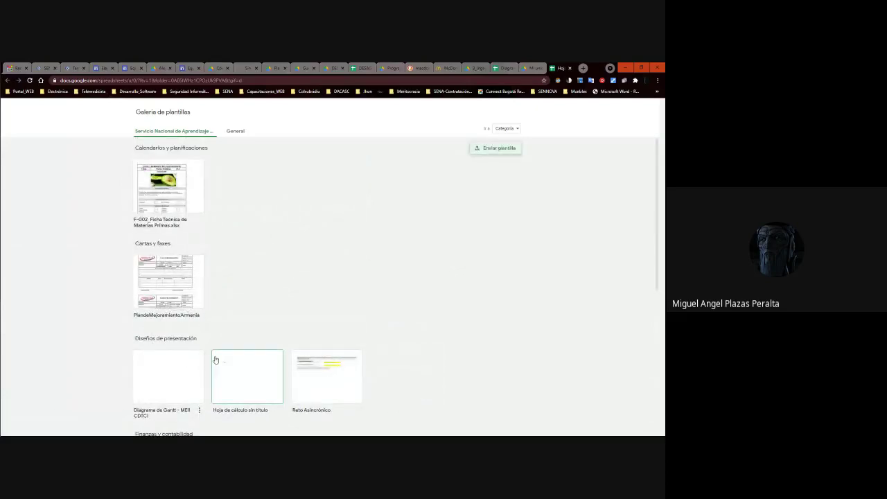
pyautogui.scroll(-4, 215, 360)
pyautogui.scroll(4, 199, 210)
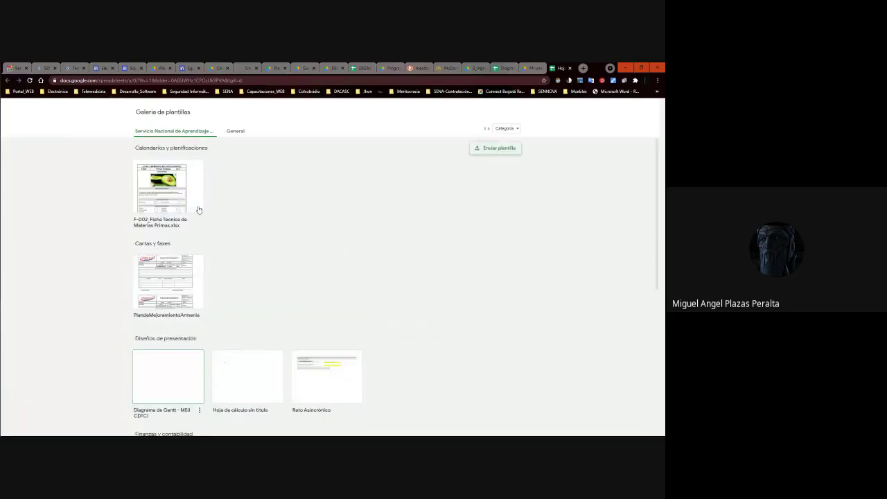
pyautogui.click(179, 412)
pyautogui.click(141, 416)
pyautogui.click(146, 417)
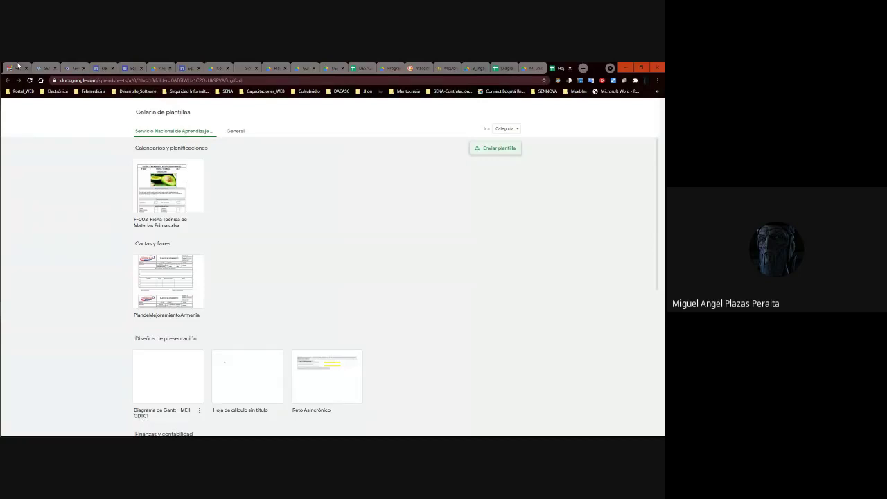
pyautogui.click(10, 68)
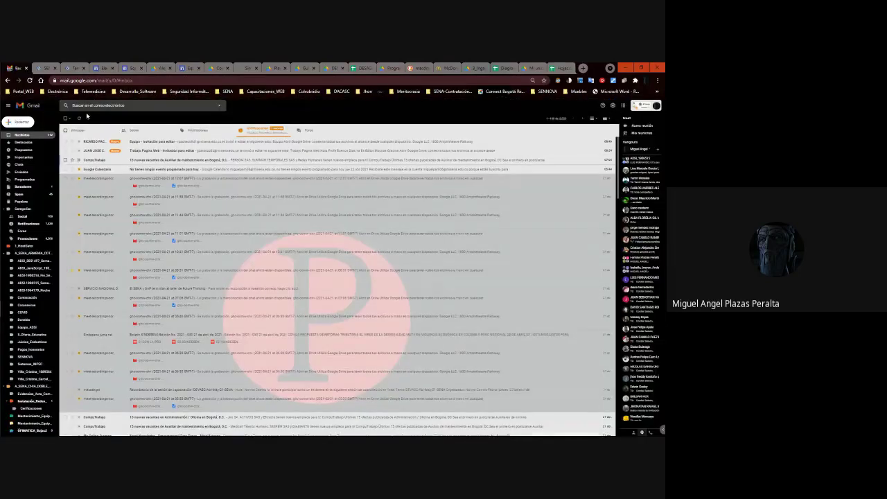
# Start a new Gmail message, select two signature lines, then go to the SENA platform.
pyautogui.click(17, 122)
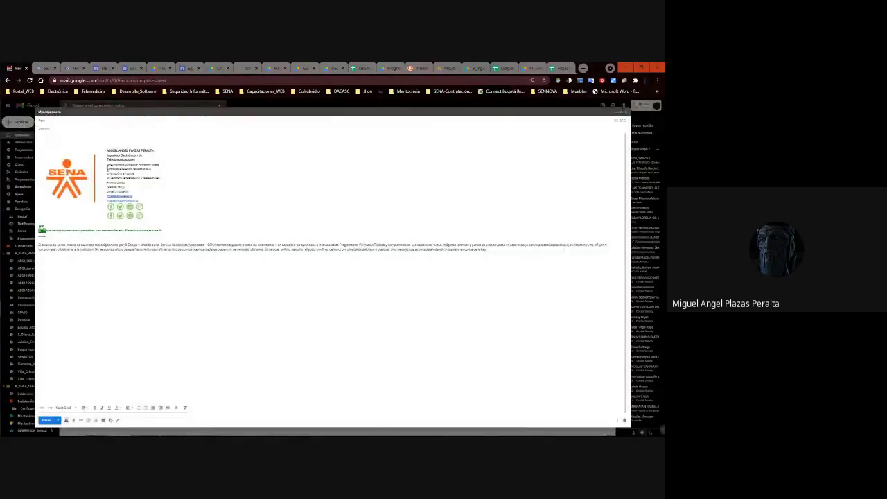
pyautogui.moveTo(107, 168)
pyautogui.mouseDown()
pyautogui.moveTo(155, 171)
pyautogui.moveTo(142, 175)
pyautogui.mouseUp()
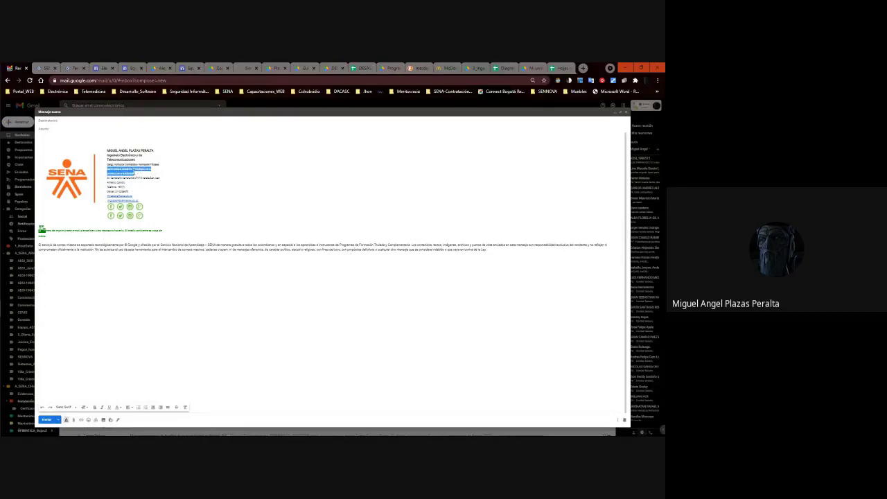
pyautogui.click(42, 67)
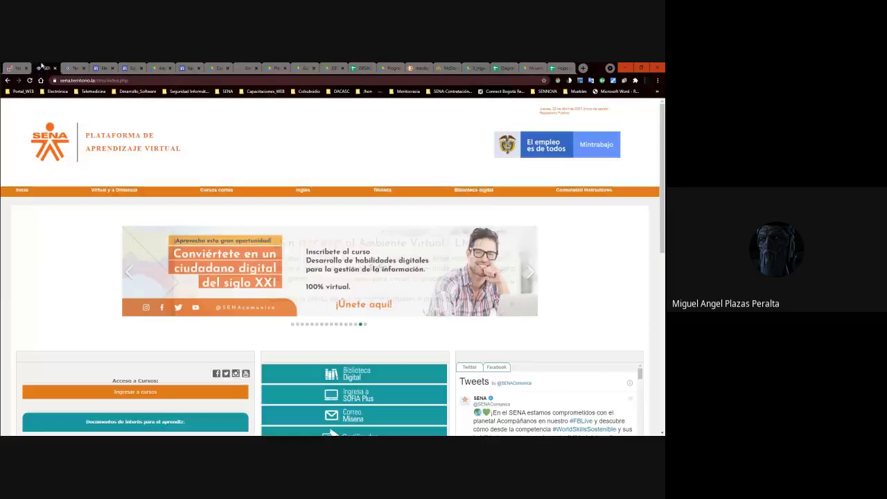
# Snip the gallery area showing the new Gantt template and bring up the course WhatsApp group.
pyautogui.click(560, 67)
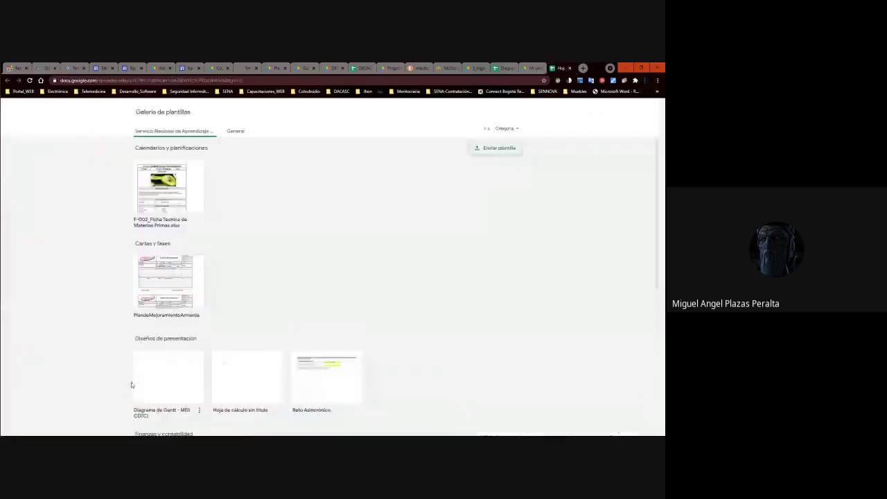
pyautogui.scroll(-1, 134, 381)
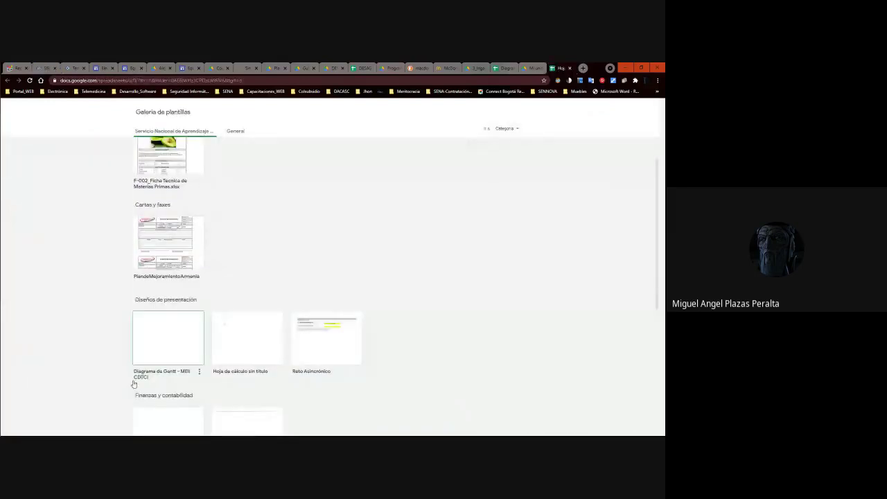
pyautogui.scroll(-4, 134, 384)
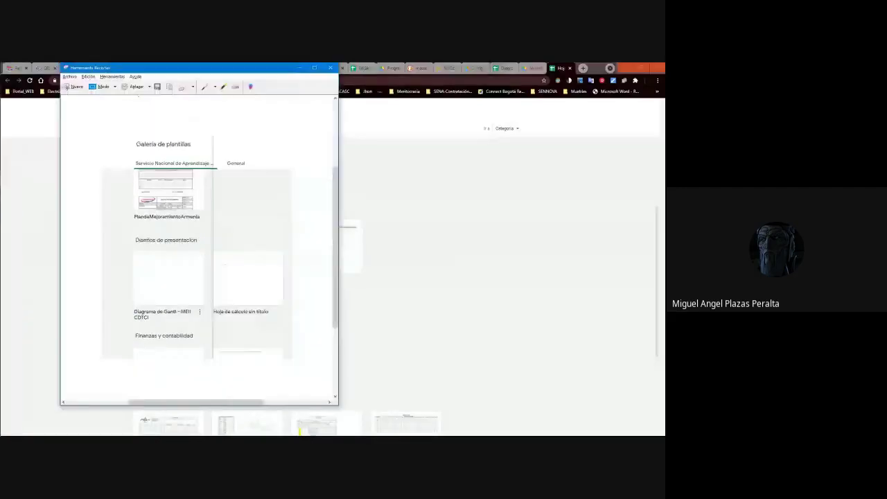
pyautogui.click(75, 87)
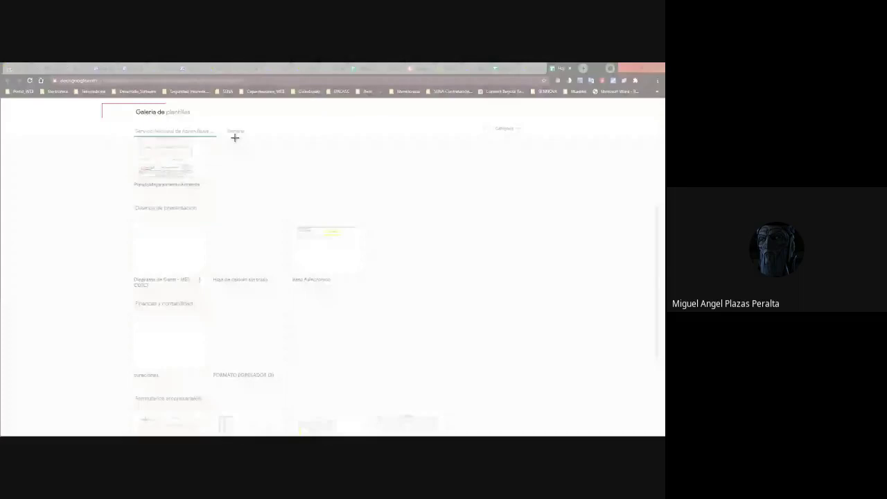
pyautogui.moveTo(235, 137); pyautogui.dragTo(214, 282)
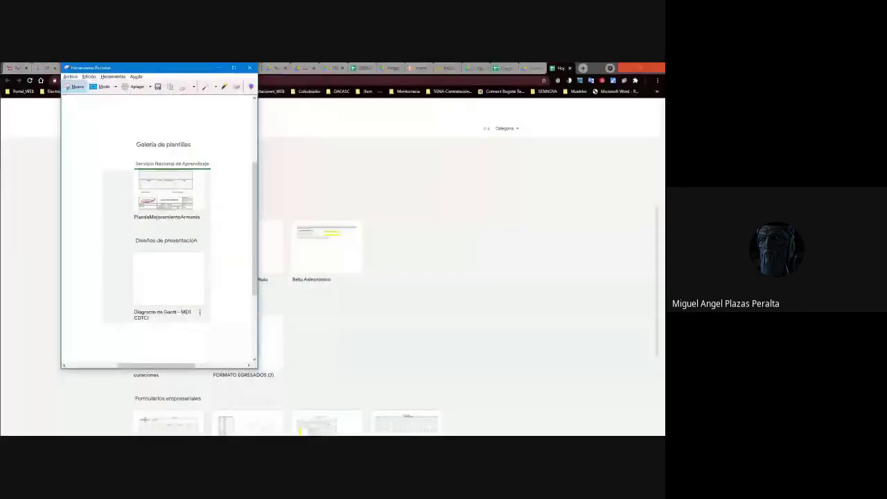
pyautogui.hotkey('alt', 'Tab')
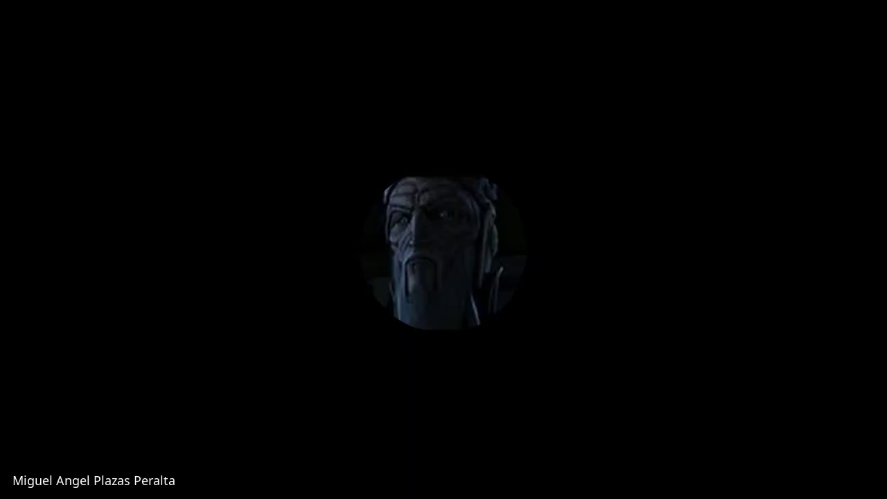
pyautogui.scroll(-3, 195, 344)
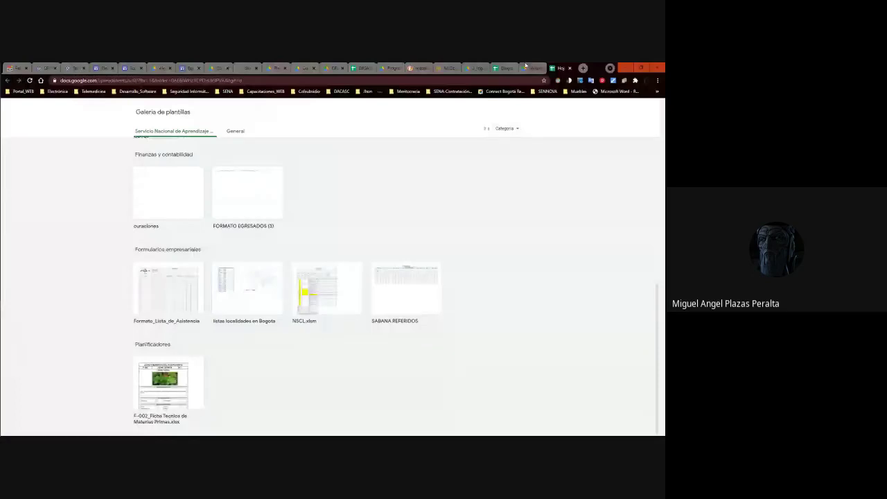
# Cycle through the Drive, Gantt spreadsheet, template gallery and DuckDuckGo tabs.
pyautogui.click(530, 68)
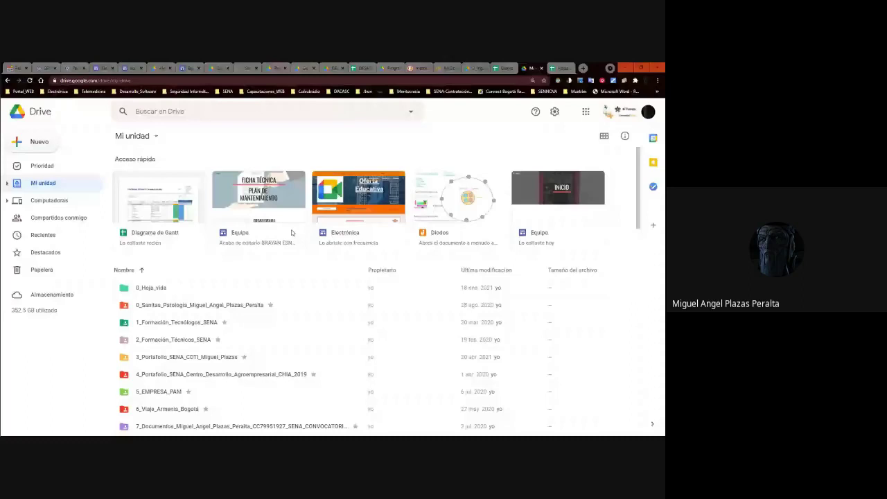
pyautogui.click(502, 68)
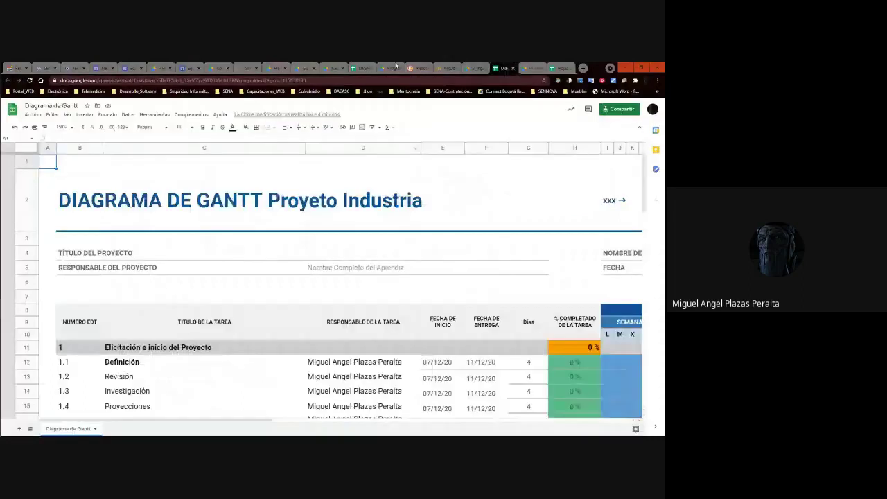
pyautogui.click(561, 67)
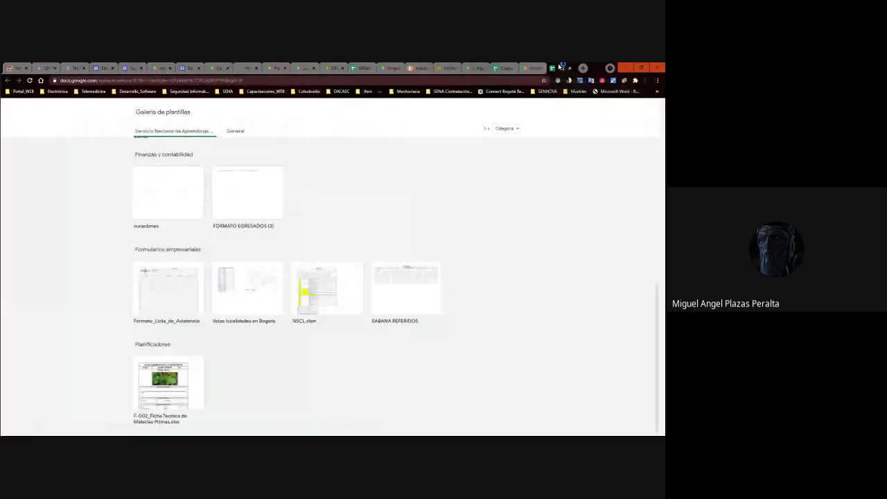
pyautogui.click(523, 69)
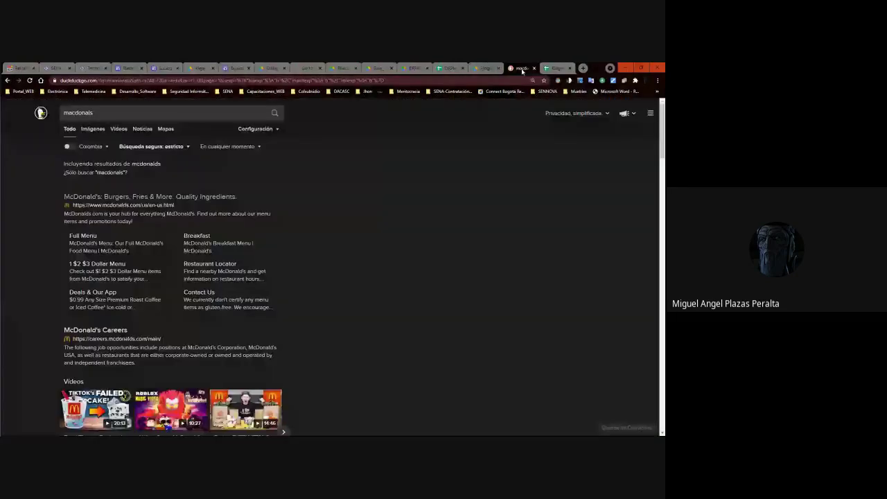
# Close the DuckDuckGo page and the other unneeded browser tabs.
pyautogui.hotkey('ctrl', 'w')
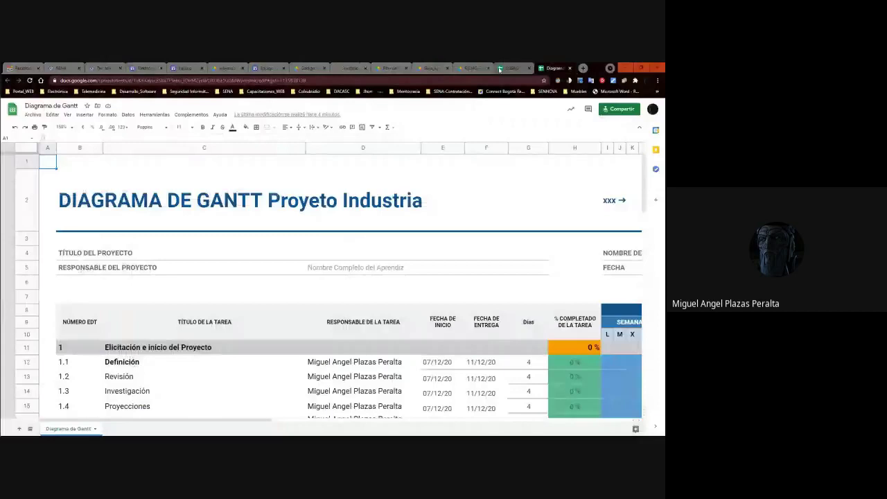
pyautogui.click(488, 69)
pyautogui.click(481, 70)
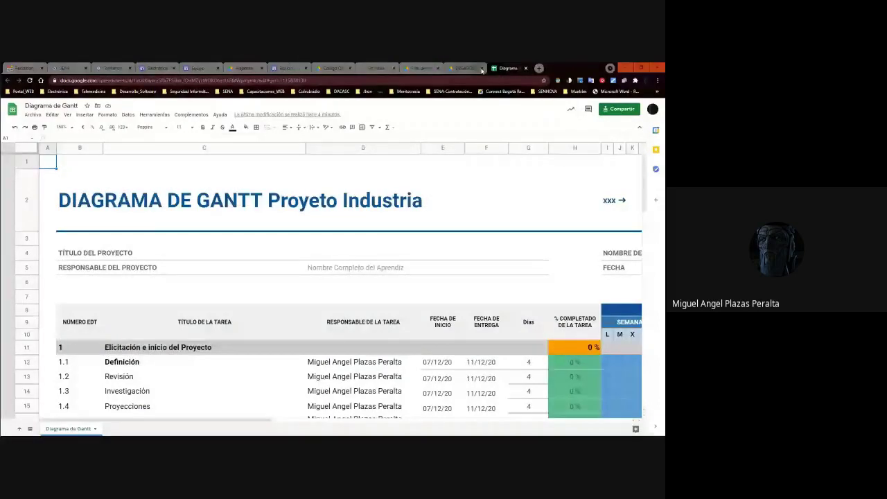
pyautogui.click(481, 70)
pyautogui.click(438, 68)
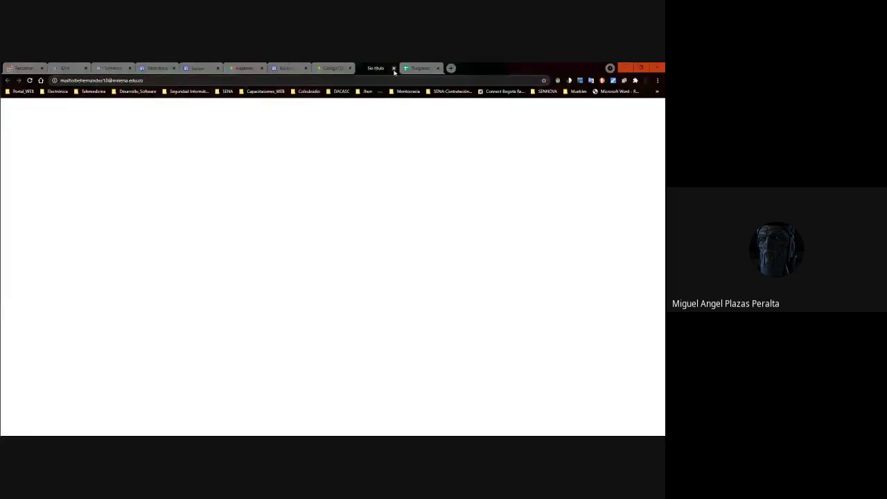
pyautogui.click(394, 69)
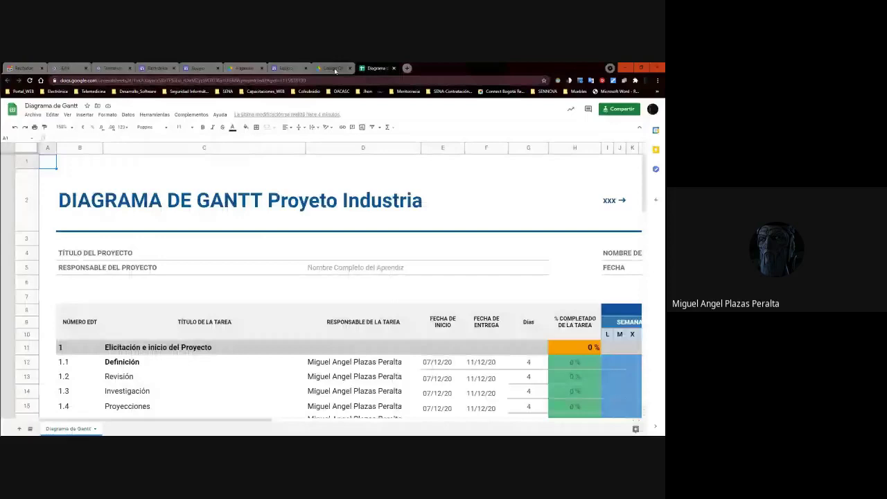
# Switch to the Equipo site tab and scroll its preview to the ACTIVIDADES Y EVENTOS Diagrama Gantt section.
pyautogui.click(335, 69)
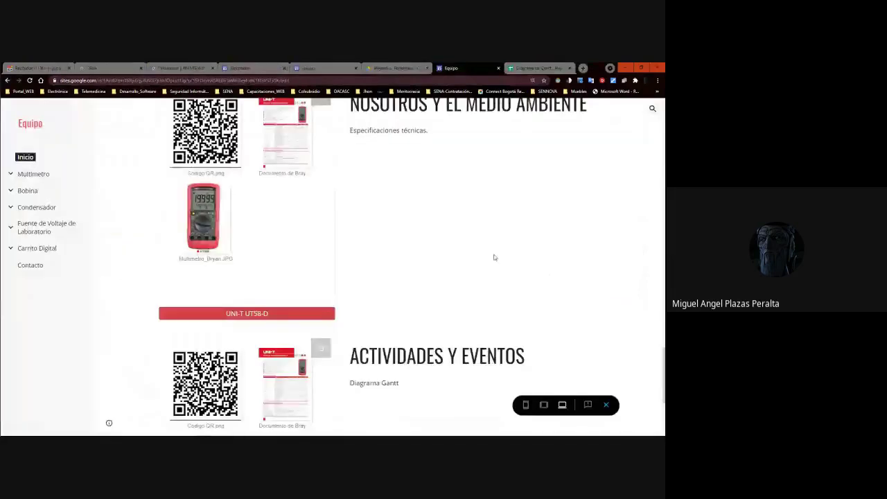
pyautogui.scroll(5, 494, 257)
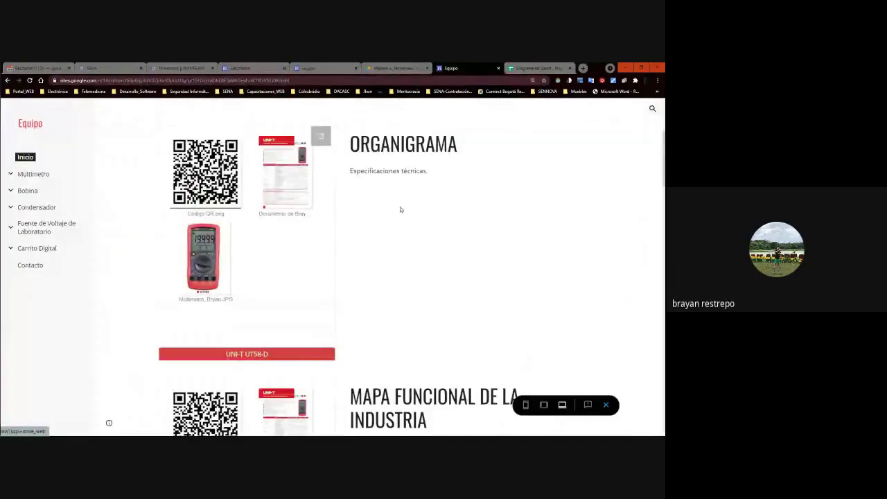
pyautogui.scroll(-3, 401, 209)
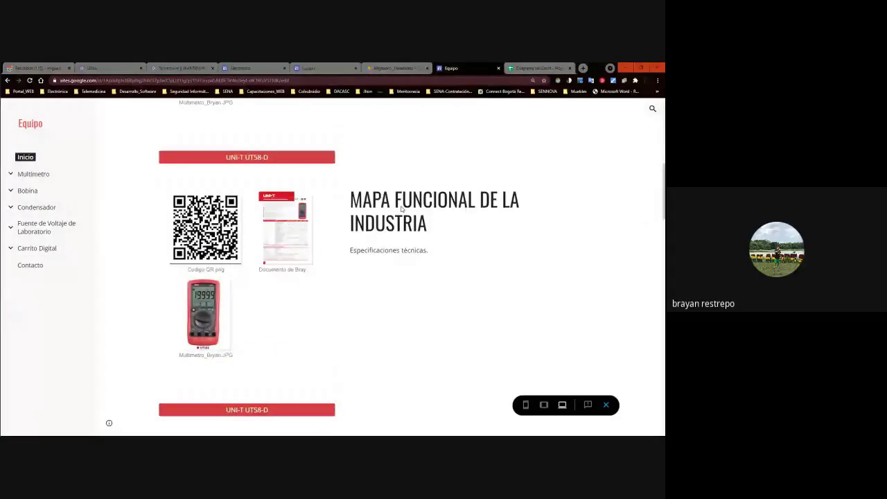
pyautogui.scroll(-2, 401, 209)
pyautogui.scroll(-2, 400, 210)
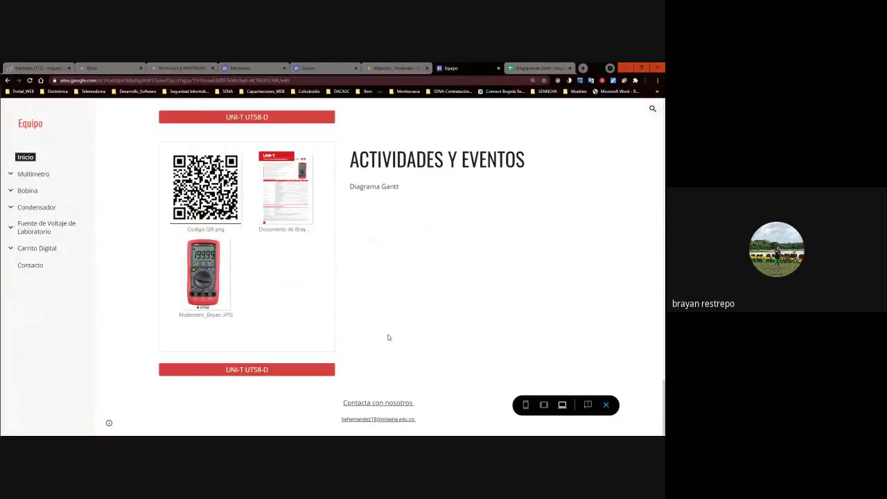
pyautogui.scroll(10, 389, 338)
pyautogui.scroll(-9, 389, 338)
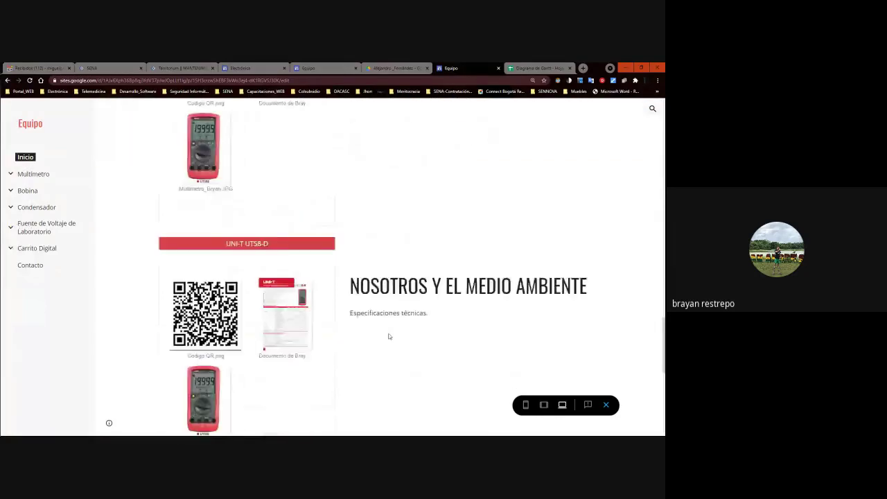
pyautogui.scroll(-2, 389, 337)
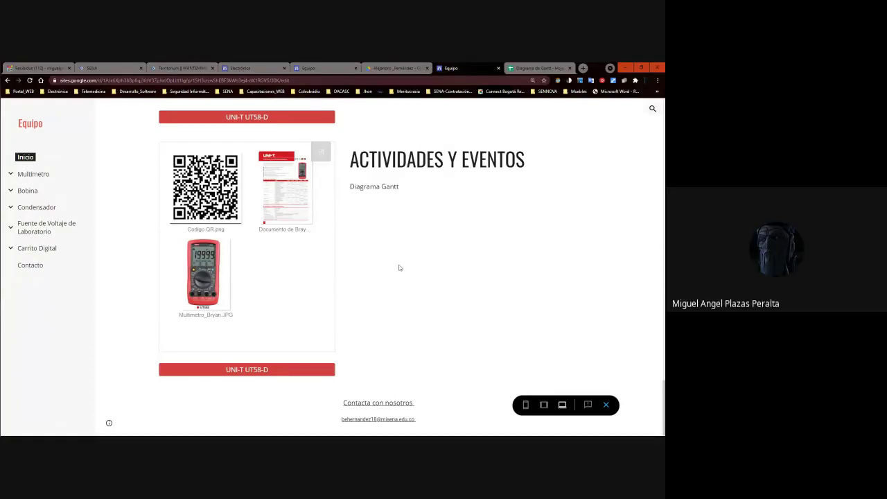
pyautogui.scroll(5, 447, 289)
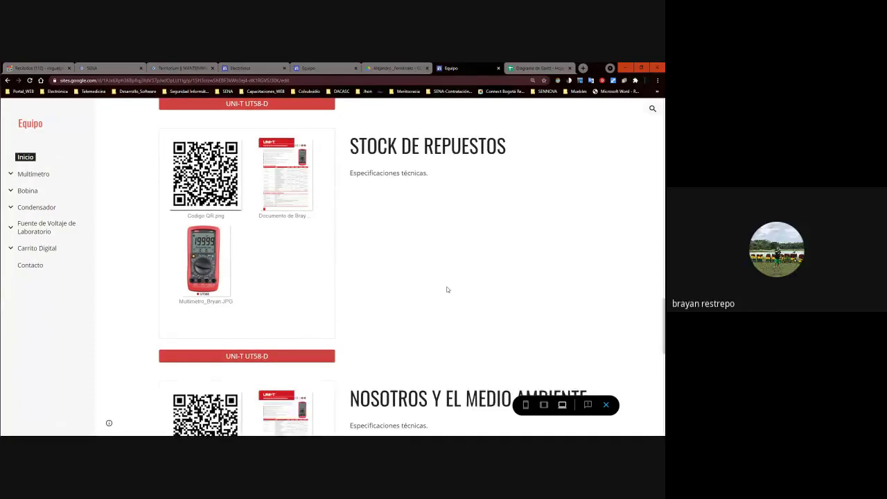
pyautogui.scroll(-7, 446, 290)
pyautogui.scroll(5, 446, 288)
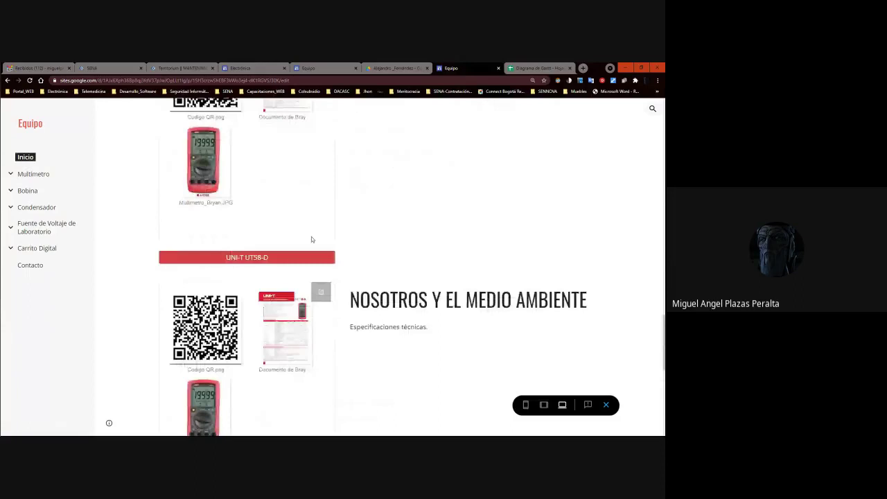
pyautogui.scroll(-3, 311, 239)
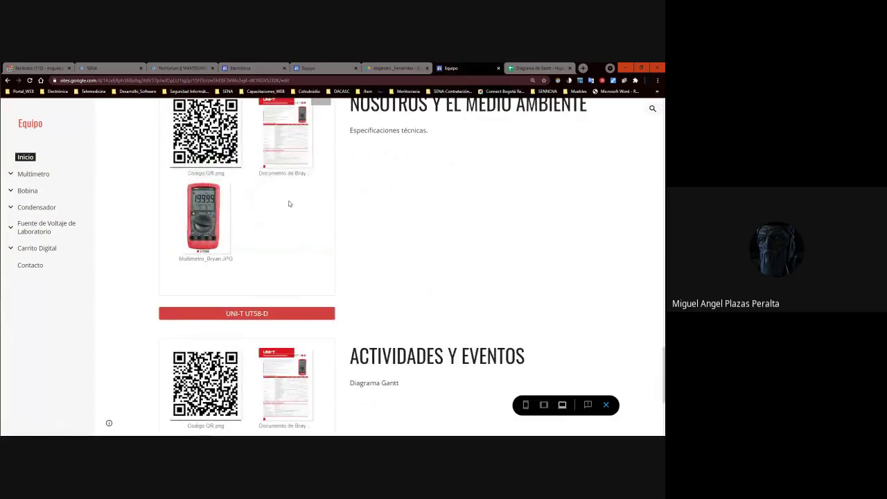
pyautogui.click(289, 203)
pyautogui.scroll(3, 288, 201)
pyautogui.scroll(-3, 288, 201)
pyautogui.click(606, 405)
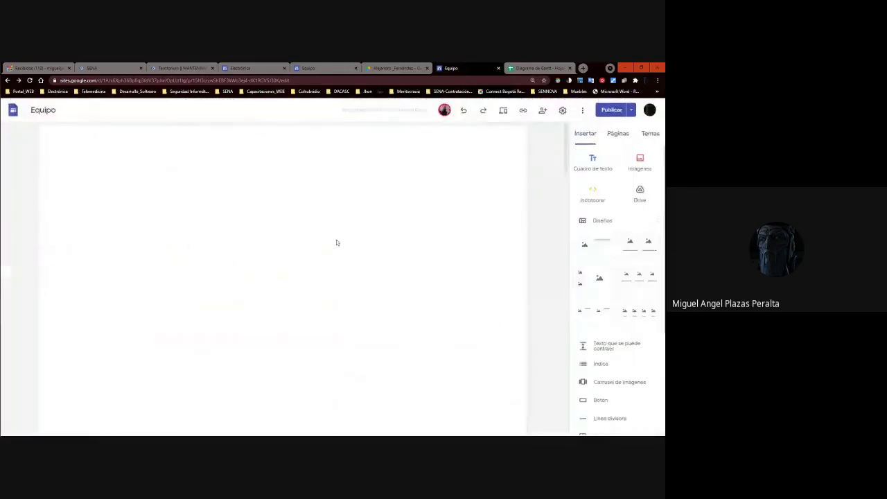
pyautogui.scroll(-8, 282, 271)
pyautogui.scroll(-2, 281, 275)
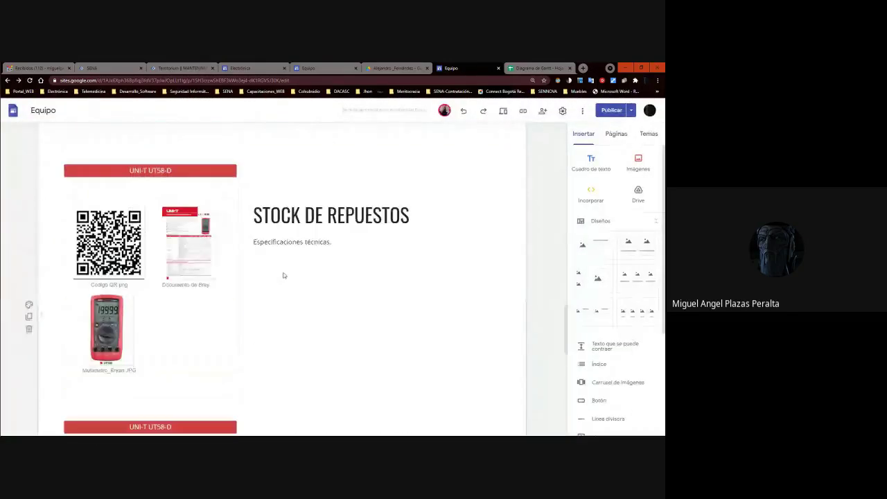
pyautogui.scroll(-8, 282, 275)
pyautogui.scroll(3, 283, 275)
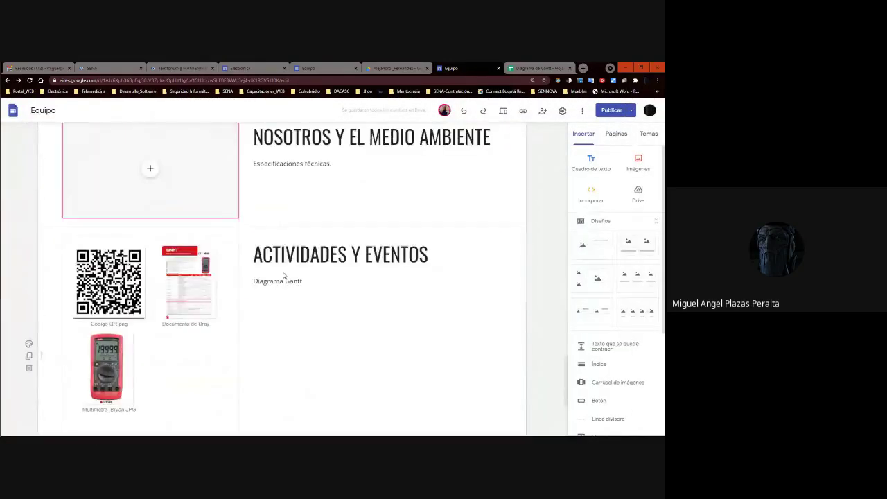
pyautogui.scroll(5, 283, 271)
pyautogui.scroll(-3, 255, 236)
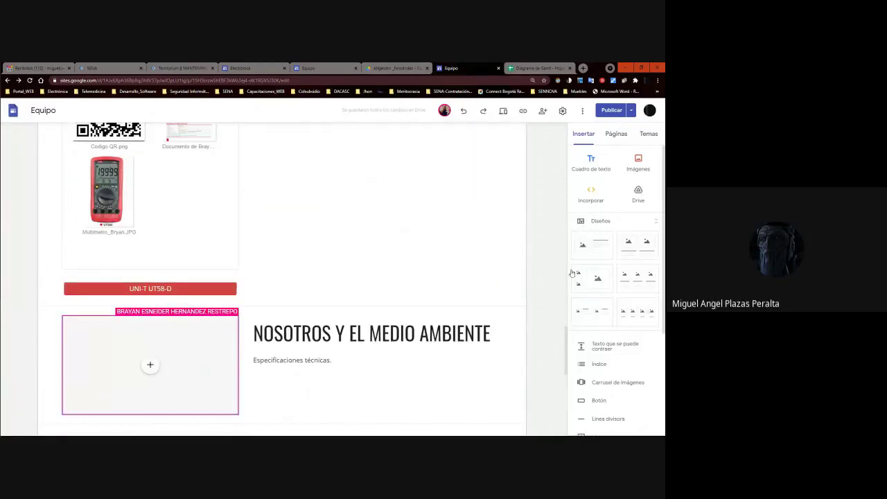
pyautogui.scroll(-3, 323, 377)
pyautogui.scroll(3, 212, 236)
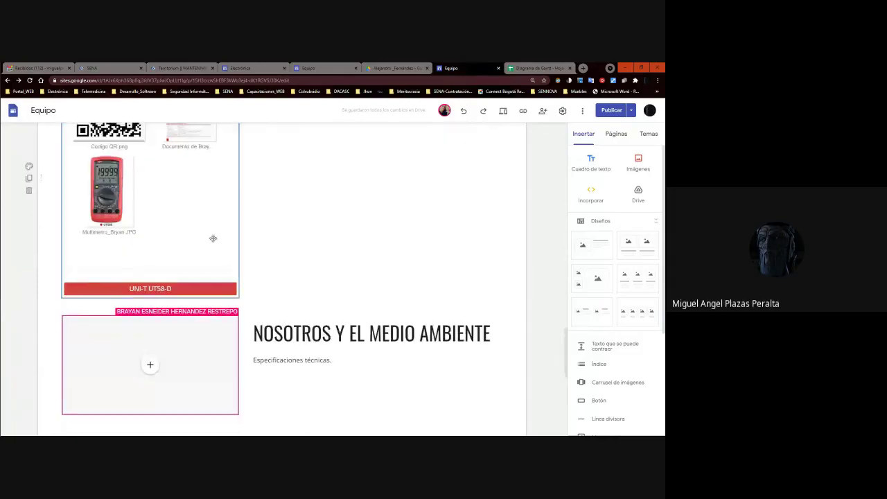
pyautogui.click(169, 375)
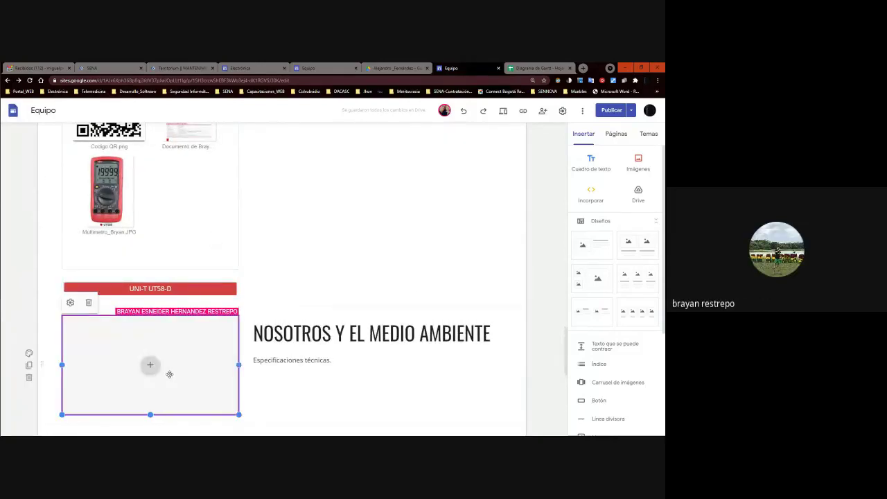
pyautogui.click(169, 374)
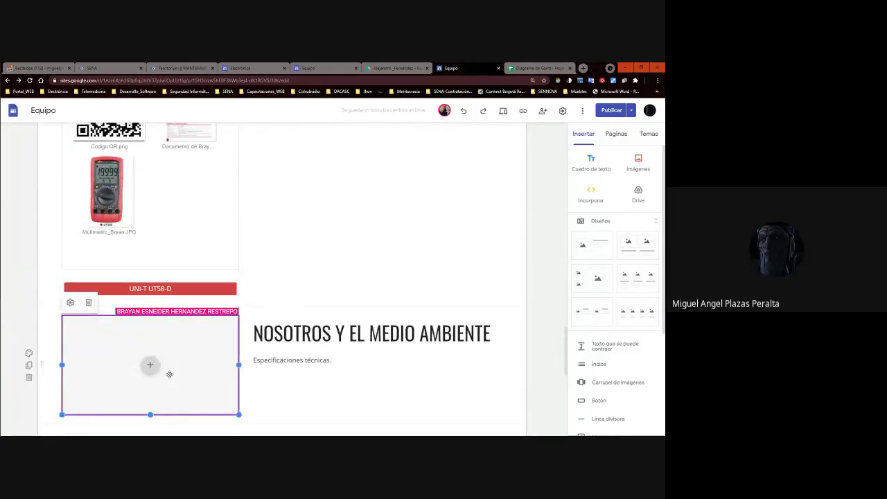
pyautogui.click(610, 110)
pyautogui.click(332, 282)
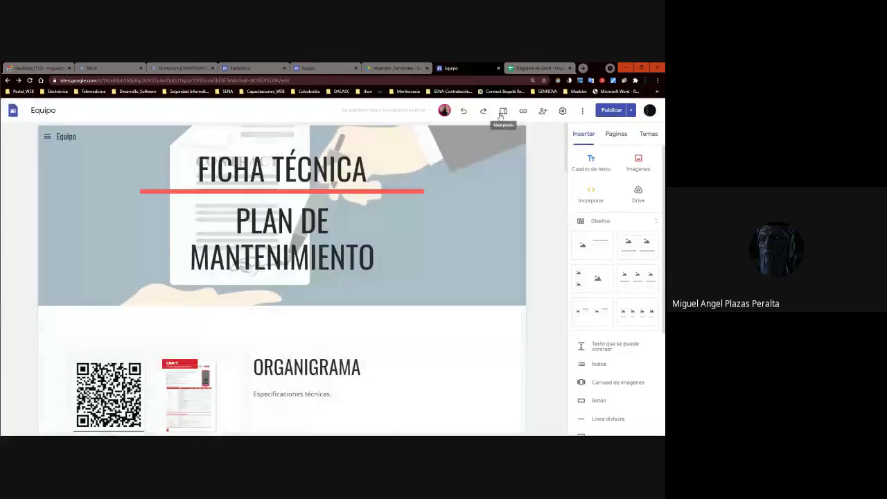
pyautogui.click(503, 111)
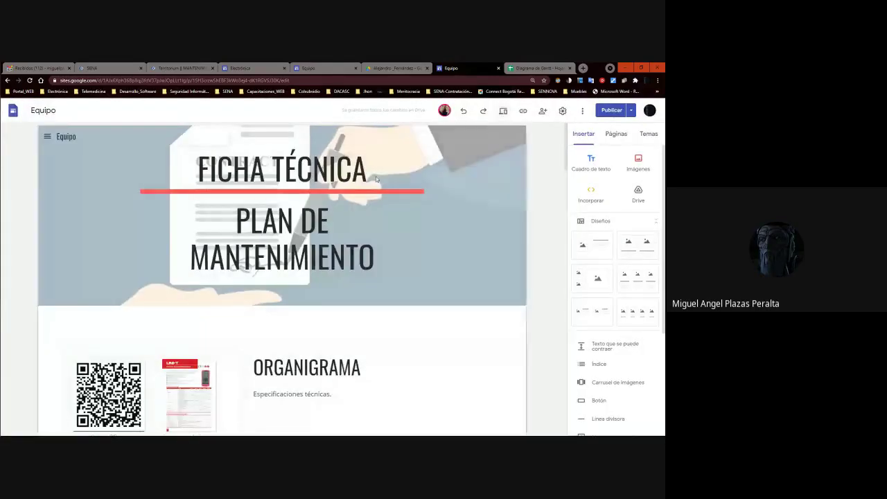
pyautogui.scroll(-10, 285, 213)
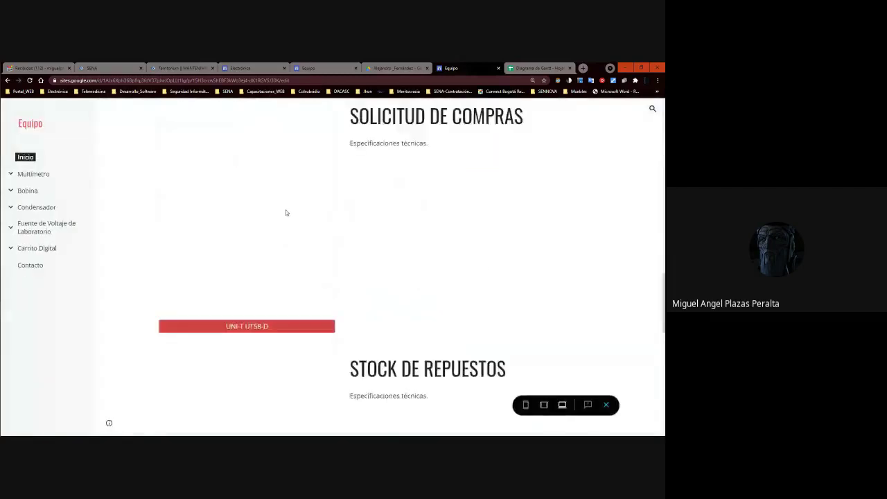
pyautogui.scroll(3, 319, 214)
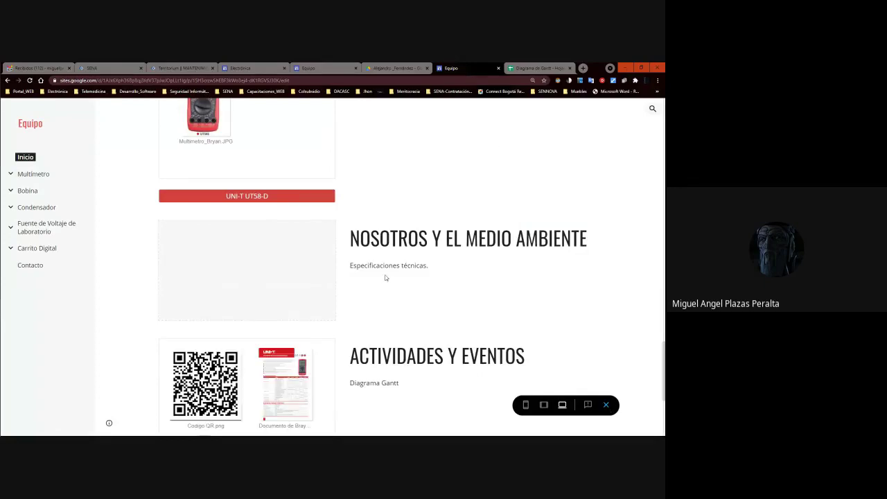
pyautogui.scroll(-3, 386, 276)
pyautogui.scroll(3, 386, 275)
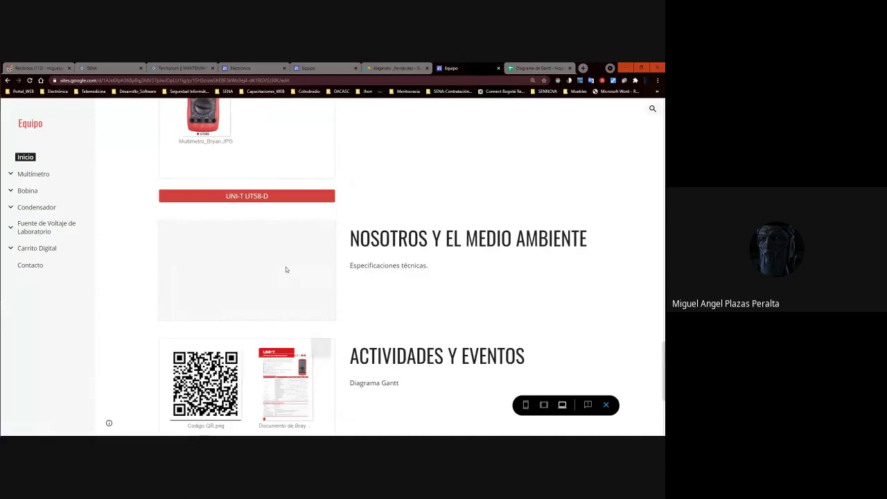
pyautogui.click(605, 405)
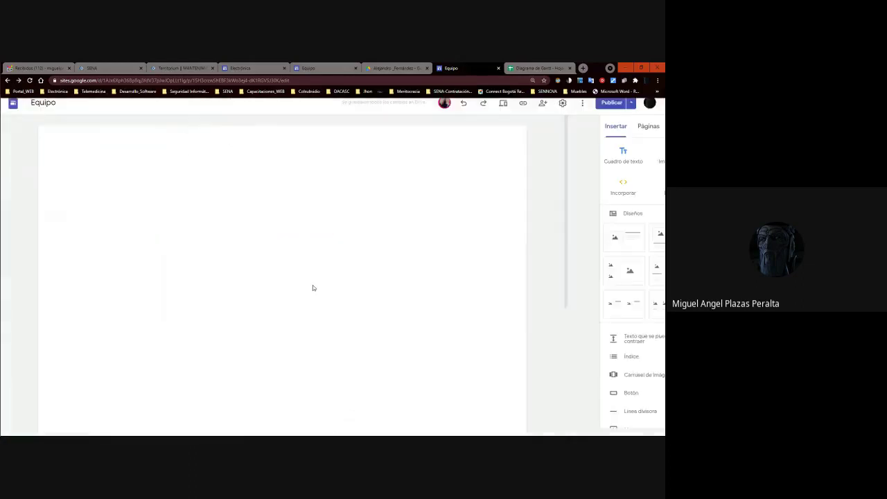
pyautogui.scroll(-10, 243, 280)
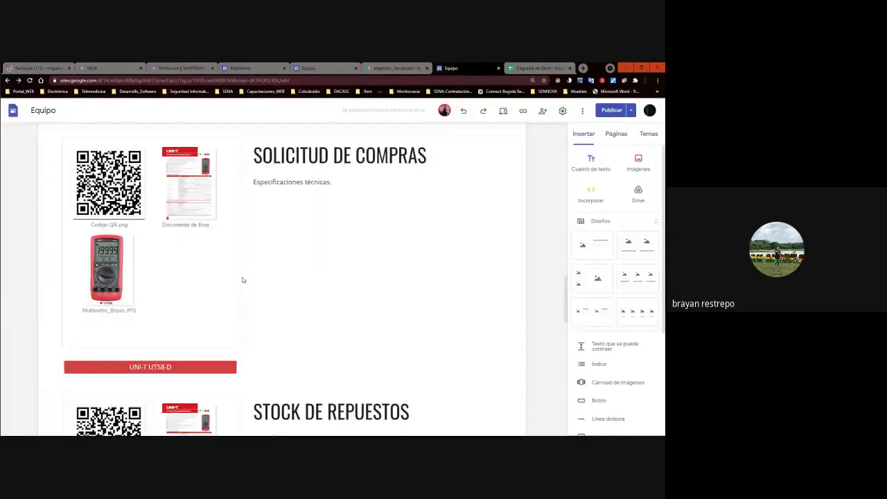
pyautogui.scroll(3, 244, 280)
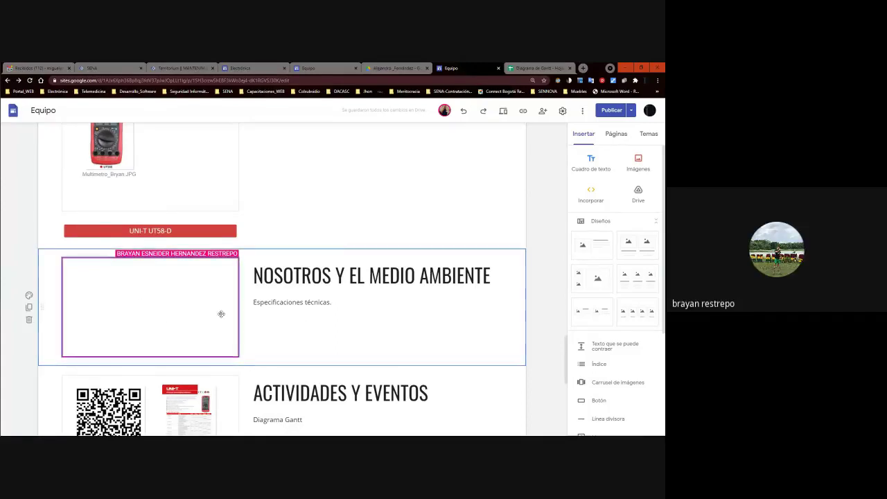
pyautogui.click(195, 309)
pyautogui.click(330, 252)
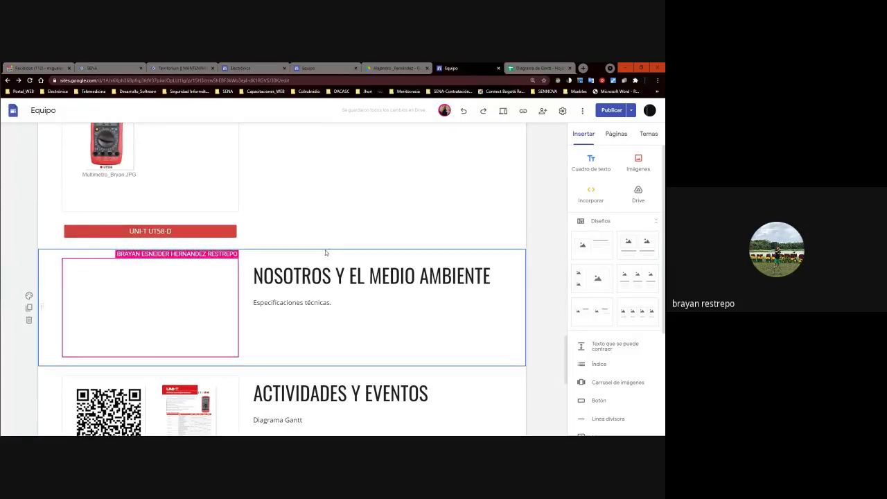
pyautogui.scroll(-4, 301, 297)
pyautogui.scroll(-3, 301, 298)
pyautogui.scroll(3, 301, 297)
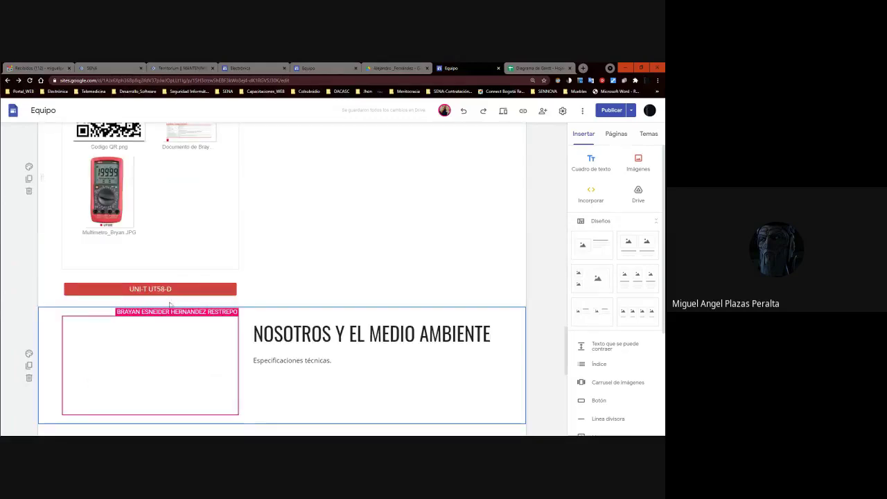
pyautogui.click(504, 111)
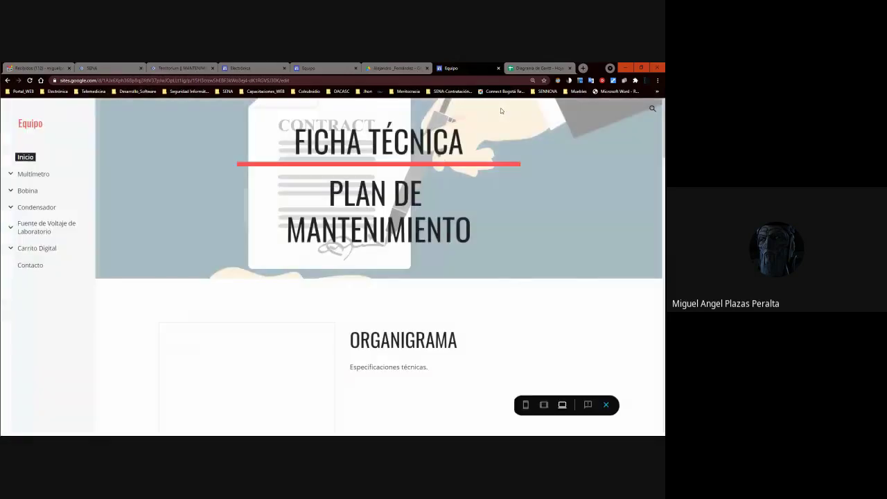
pyautogui.scroll(-3, 630, 346)
pyautogui.scroll(3, 635, 313)
pyautogui.scroll(-10, 515, 198)
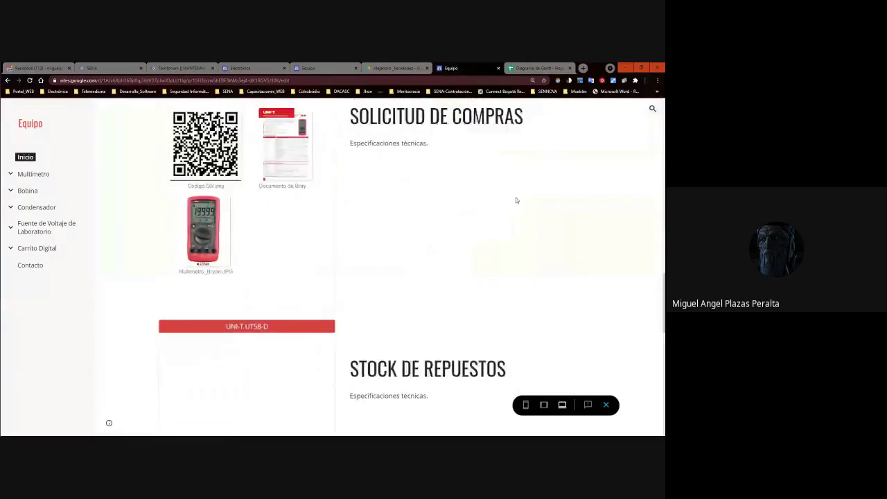
pyautogui.scroll(10, 469, 194)
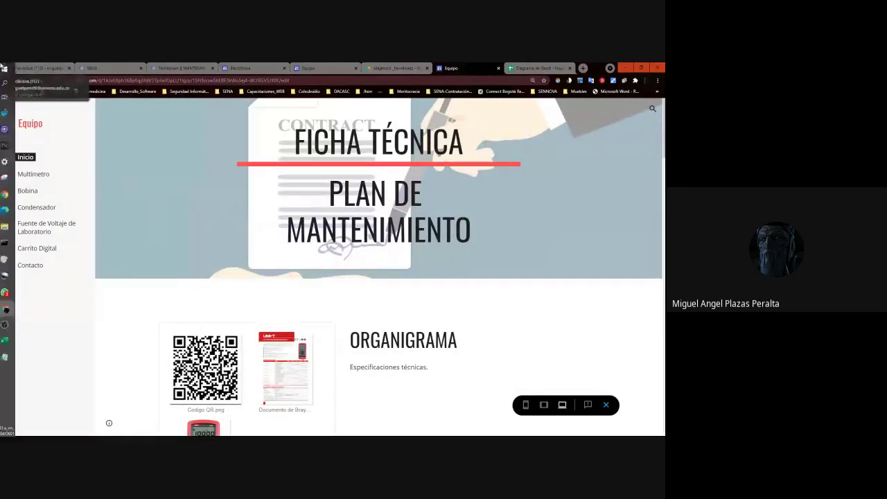
# Snip the Equipo page's Ficha Técnica / Plan de Mantenimiento banner with Snipping Tool.
pyautogui.click(10, 178)
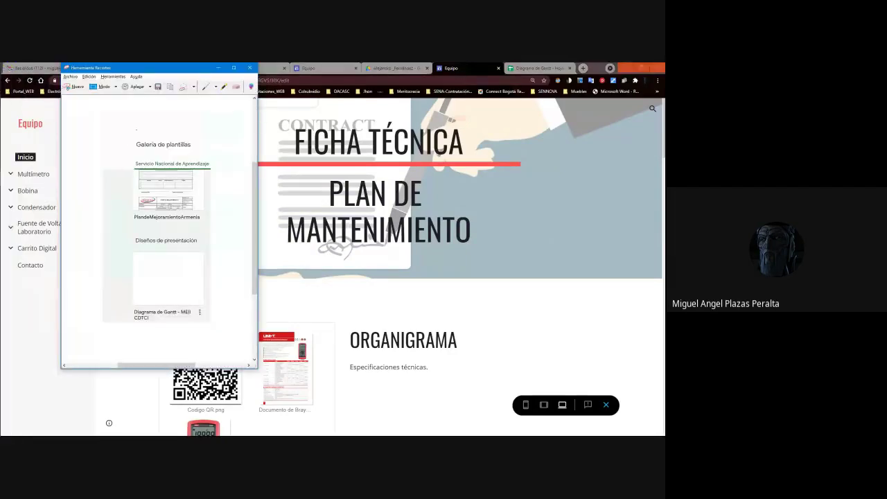
pyautogui.click(77, 87)
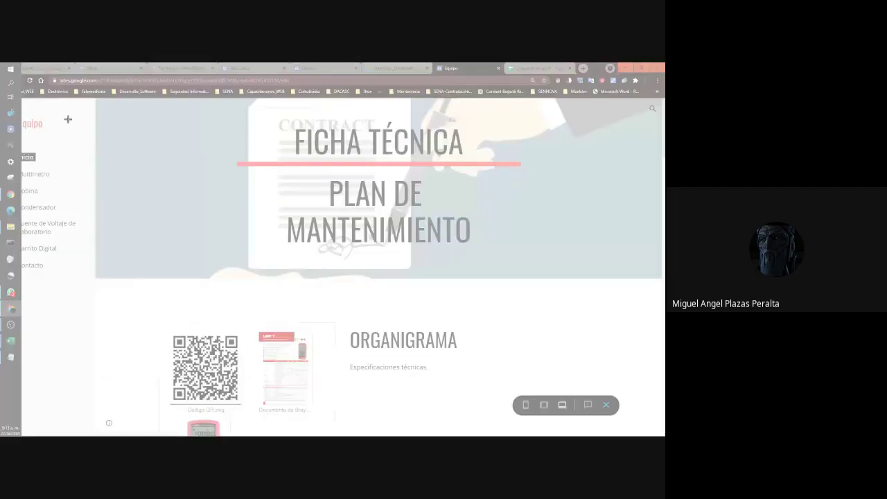
pyautogui.moveTo(97, 128); pyautogui.dragTo(316, 347)
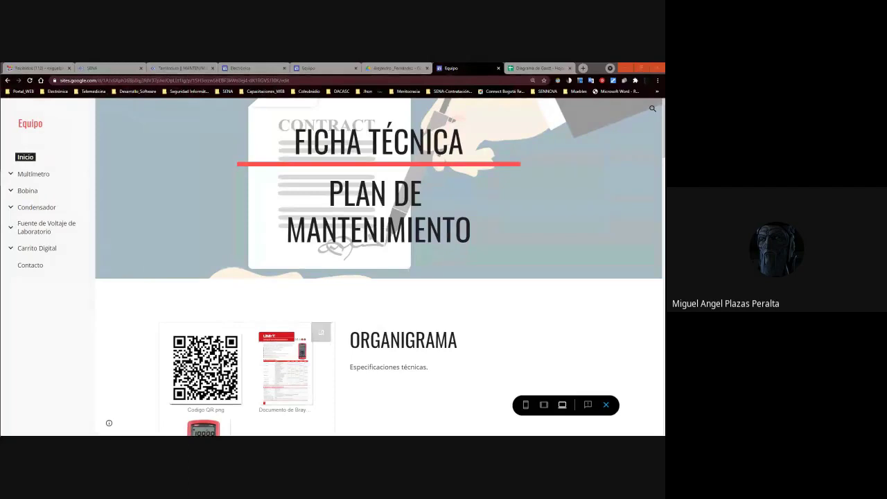
pyautogui.moveTo(0, 98); pyautogui.dragTo(663, 287)
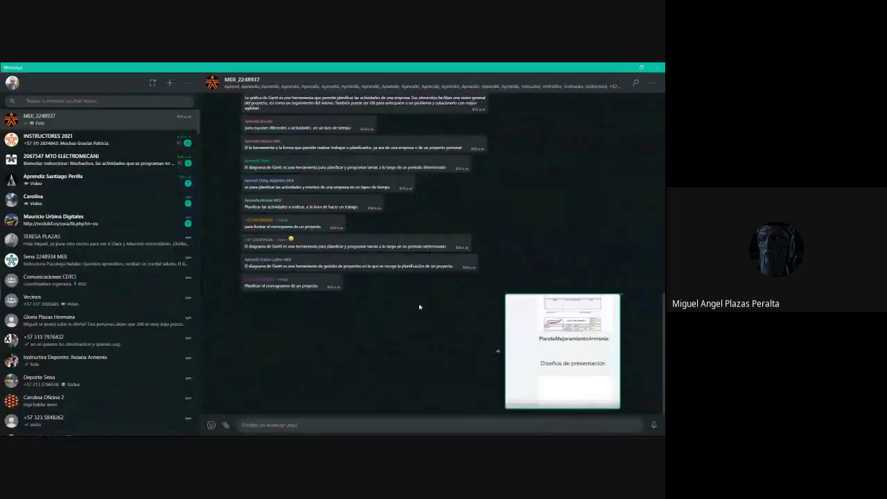
# Send the banner snip to the MEII WhatsApp group and return to the Equipo page.
pyautogui.click(375, 424)
pyautogui.hotkey('ctrl', 'v')
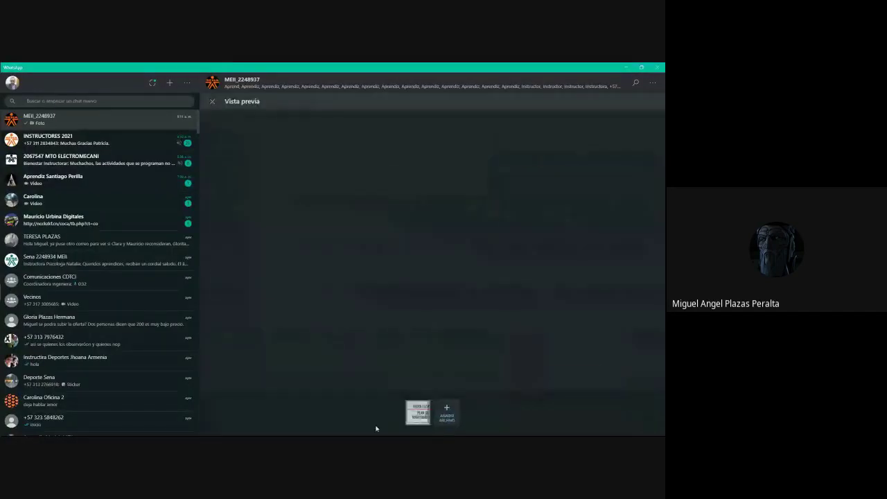
pyautogui.press('Return')
pyautogui.hotkey('alt', 'Tab')
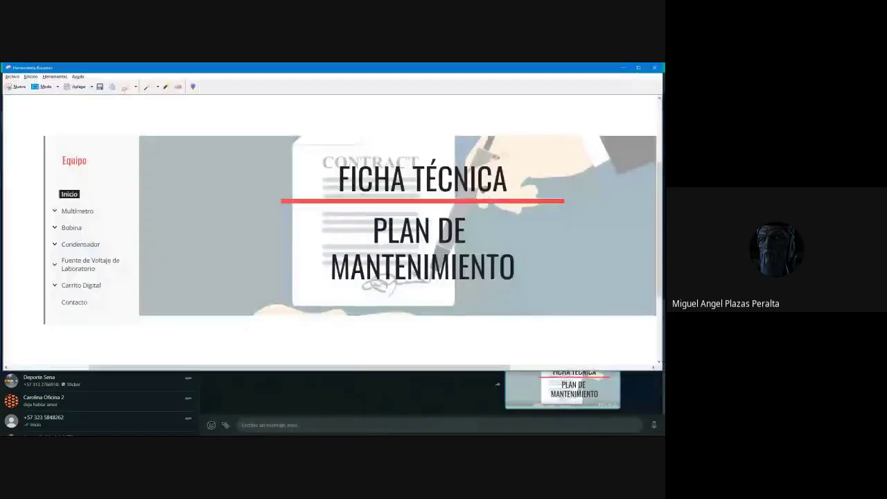
pyautogui.hotkey('alt', 'Tab')
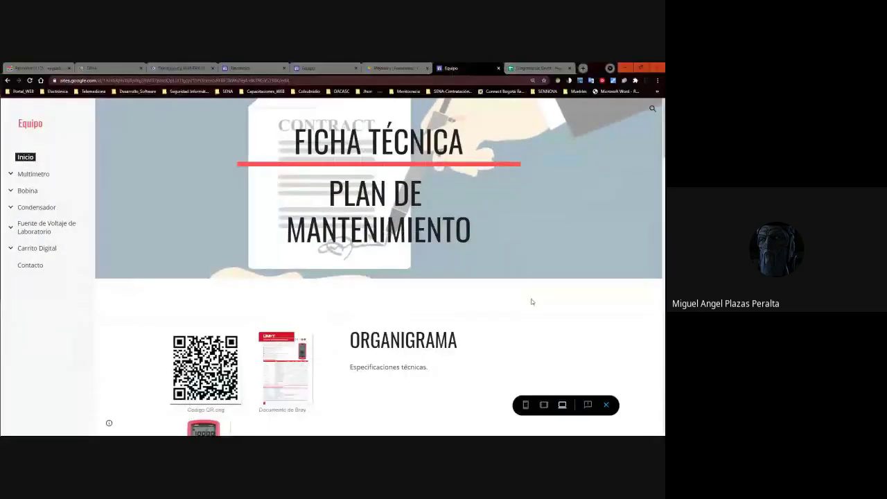
# Zoom the Equipo page out to 25% so all its sections are visible.
pyautogui.scroll(-3, 537, 195)
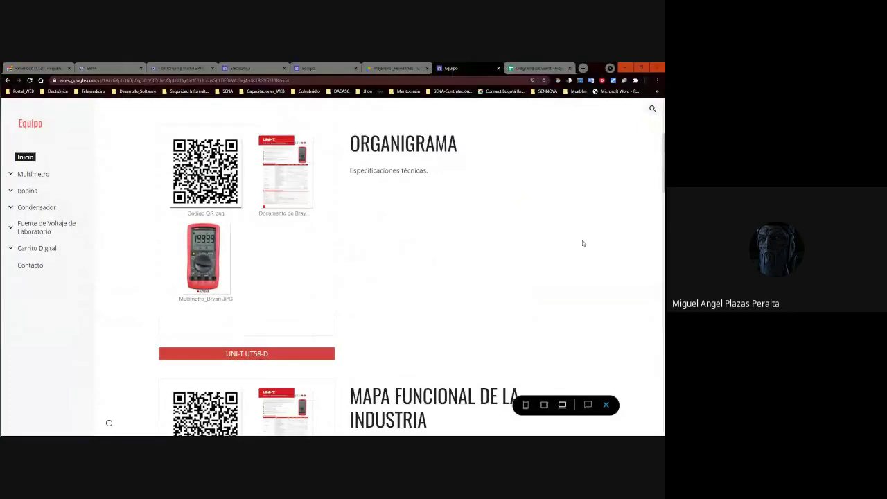
pyautogui.hotkey('ctrl', '-')
pyautogui.hotkey('ctrl', '-')
pyautogui.hotkey('ctrl', '-')
pyautogui.hotkey('ctrl', '-')
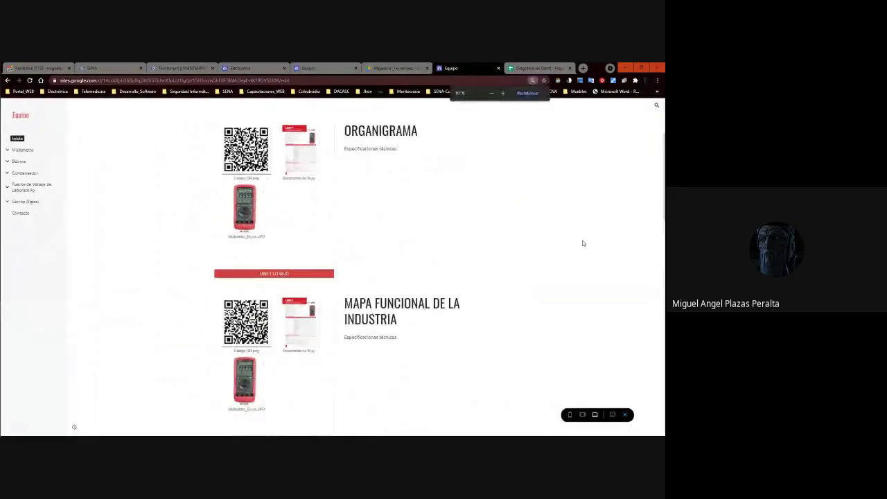
pyautogui.hotkey('ctrl', '-')
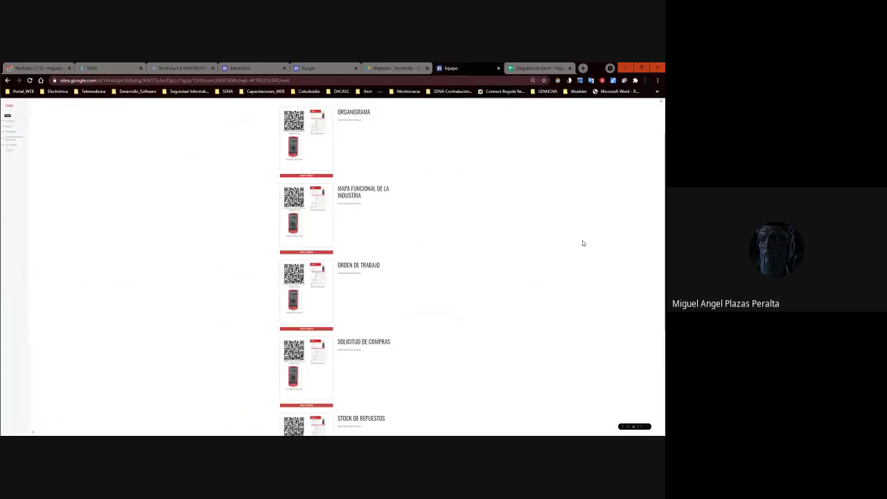
pyautogui.hotkey('ctrl', '-')
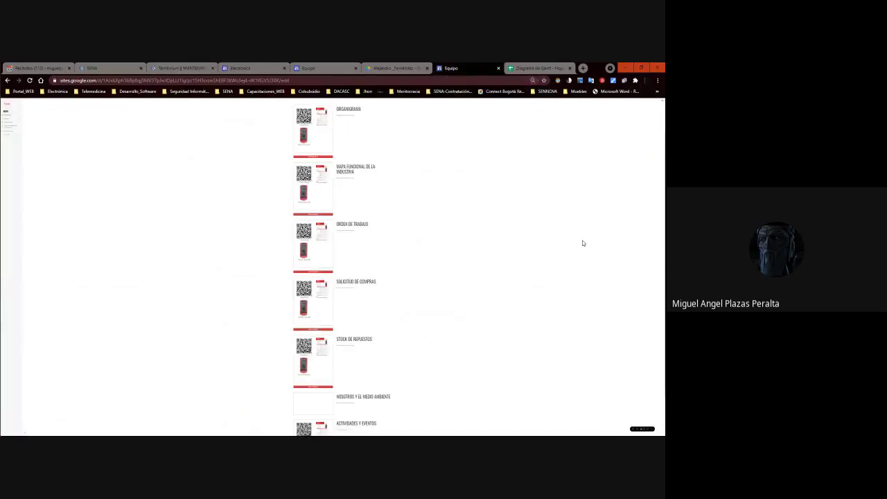
# Snip the zoomed-out section list and send it to the MEII group chat.
pyautogui.hotkey('alt', 'Tab')
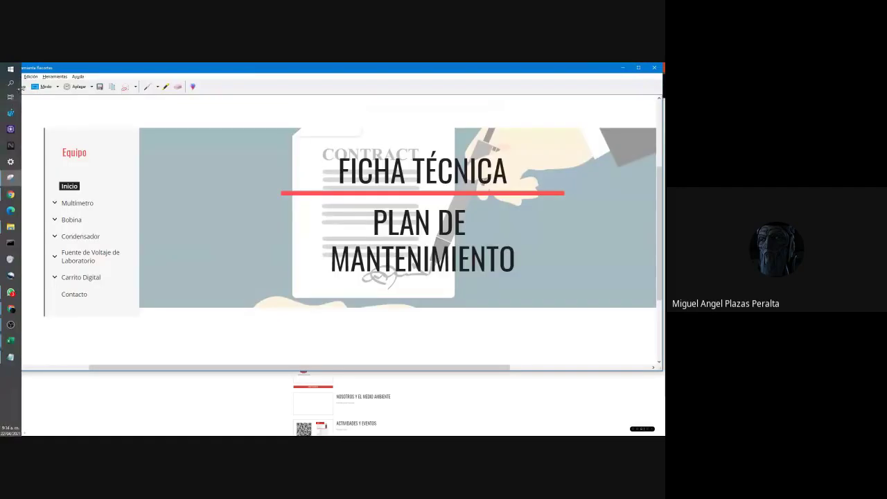
pyautogui.click(25, 88)
pyautogui.moveTo(237, 102); pyautogui.dragTo(615, 434)
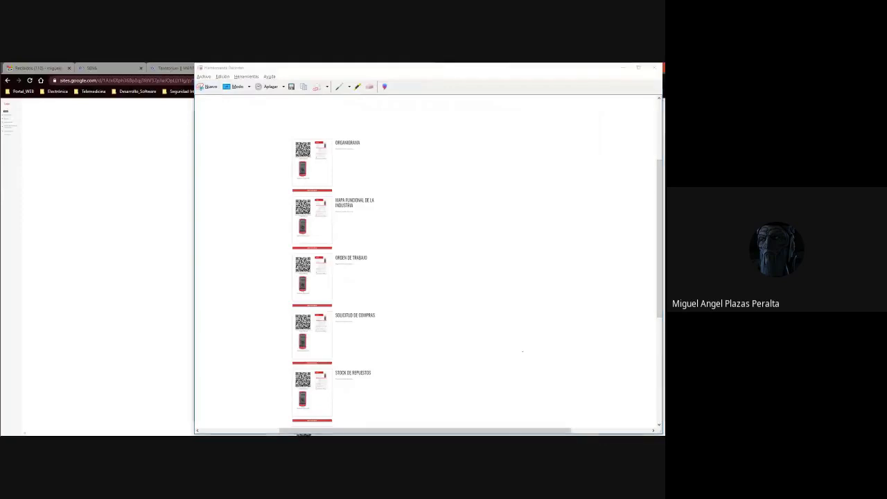
pyautogui.hotkey('alt', 'Tab')
pyautogui.hotkey('ctrl', 'v')
pyautogui.press('Return')
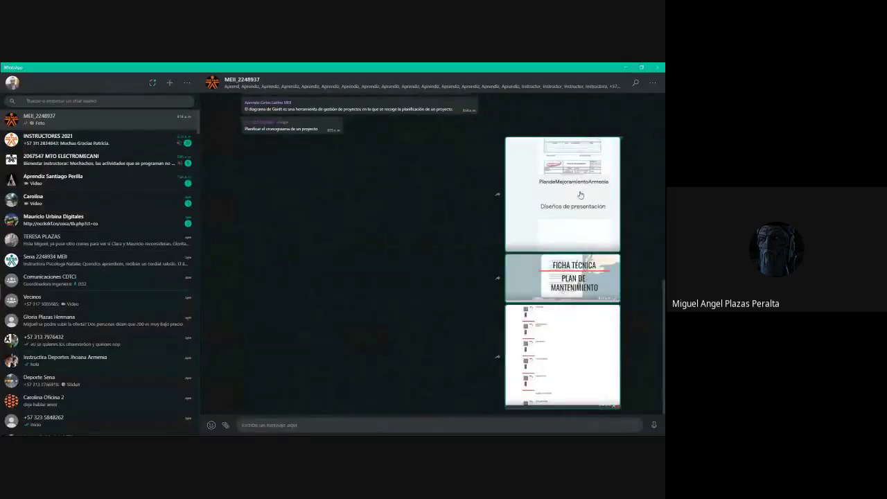
# View the first sent image, the template gallery, full size and zoom into it.
pyautogui.click(580, 194)
pyautogui.click(348, 227)
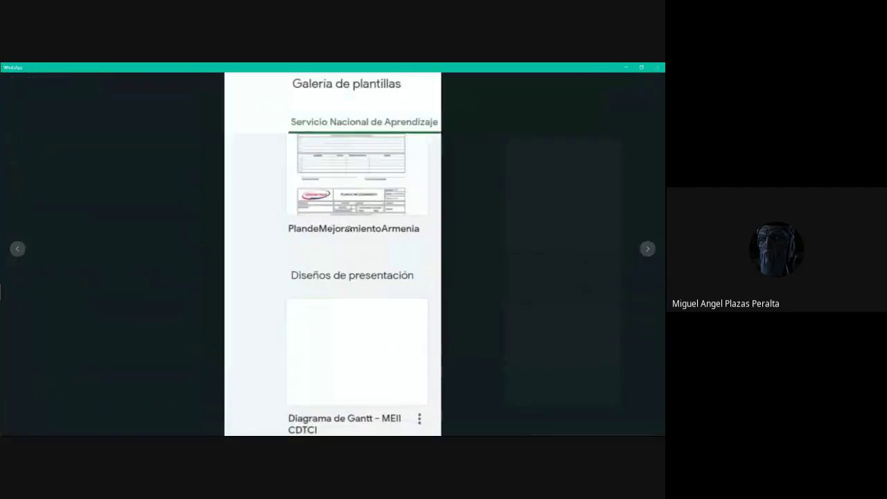
pyautogui.click(349, 228)
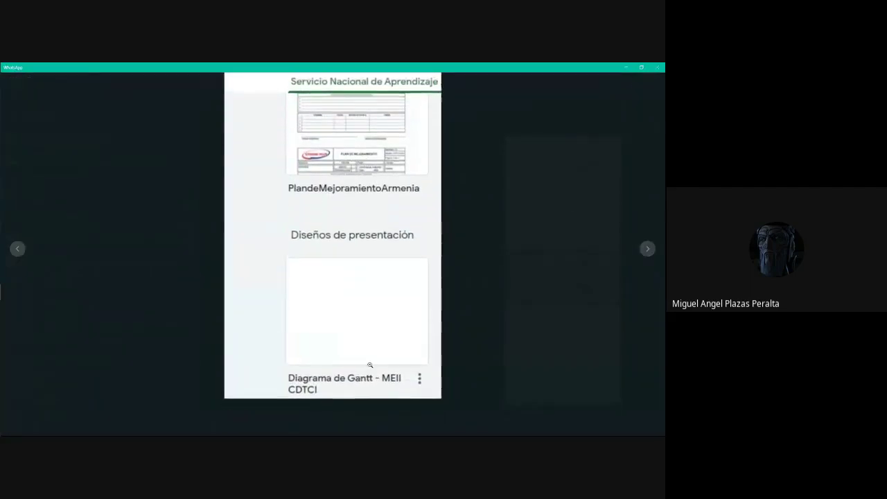
pyautogui.click(349, 380)
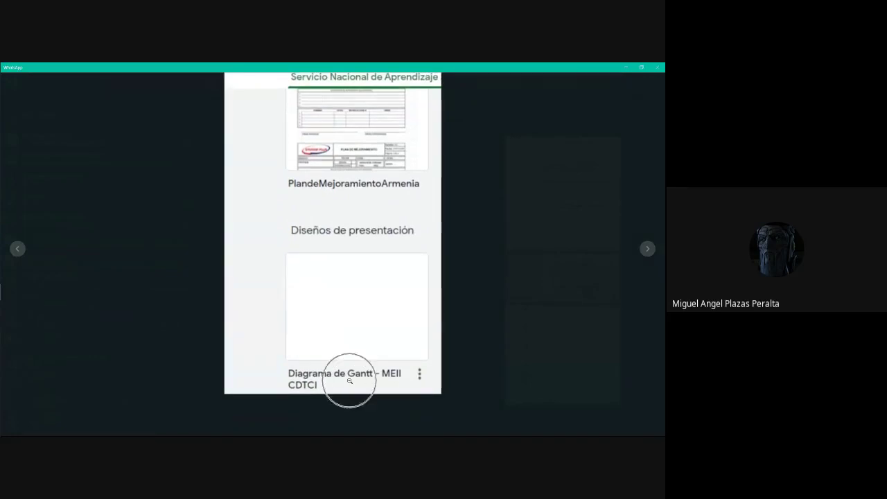
pyautogui.click(347, 378)
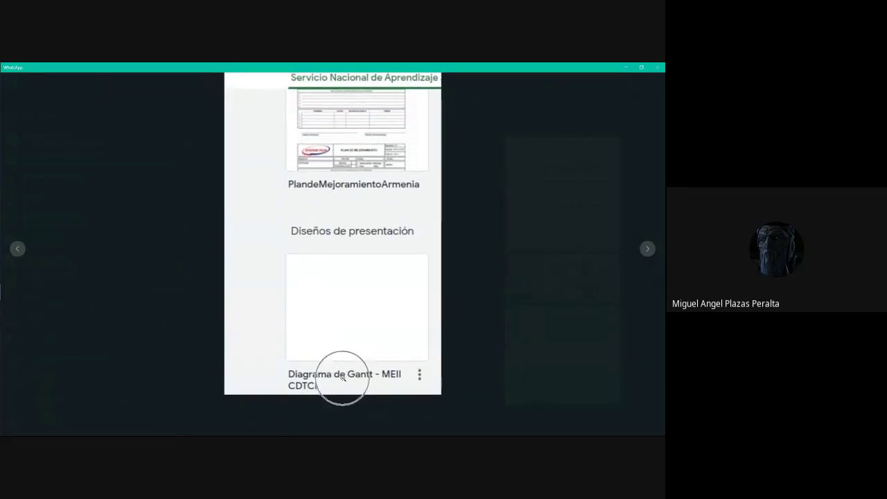
pyautogui.click(510, 262)
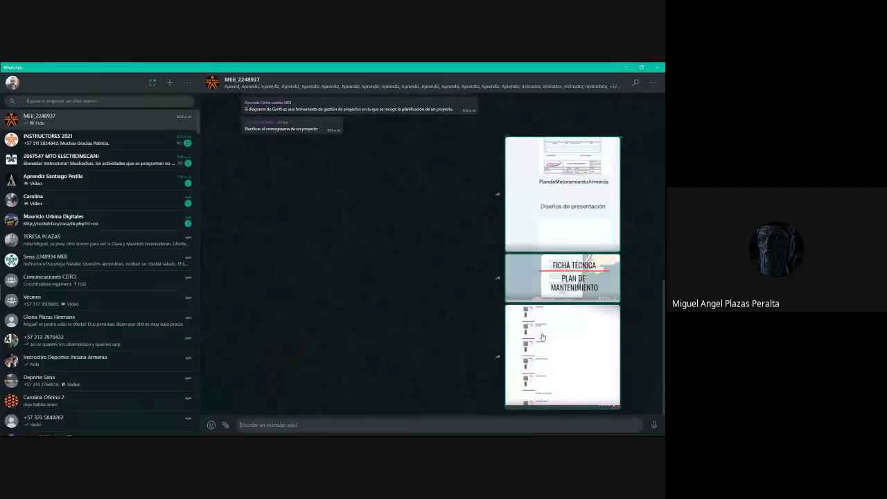
# Review the section-list and Ficha Técnica images, then return to the page-sections snip.
pyautogui.click(543, 337)
pyautogui.click(555, 343)
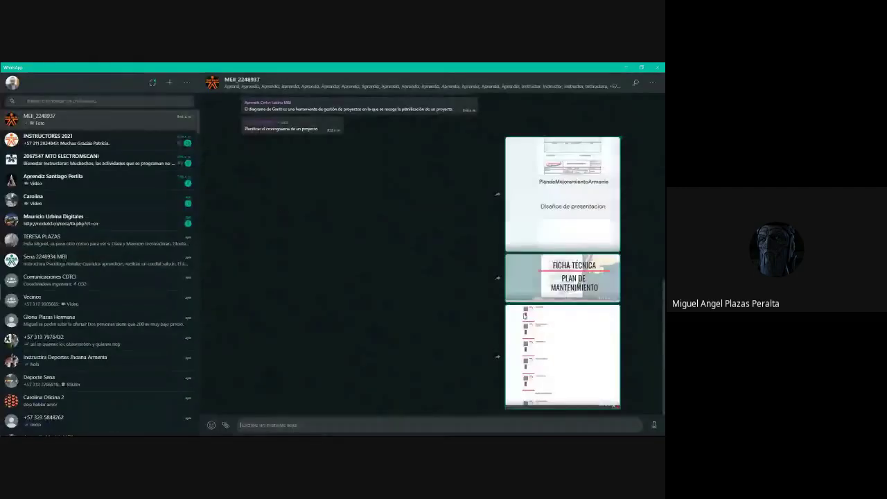
pyautogui.click(554, 343)
pyautogui.click(564, 330)
pyautogui.click(578, 281)
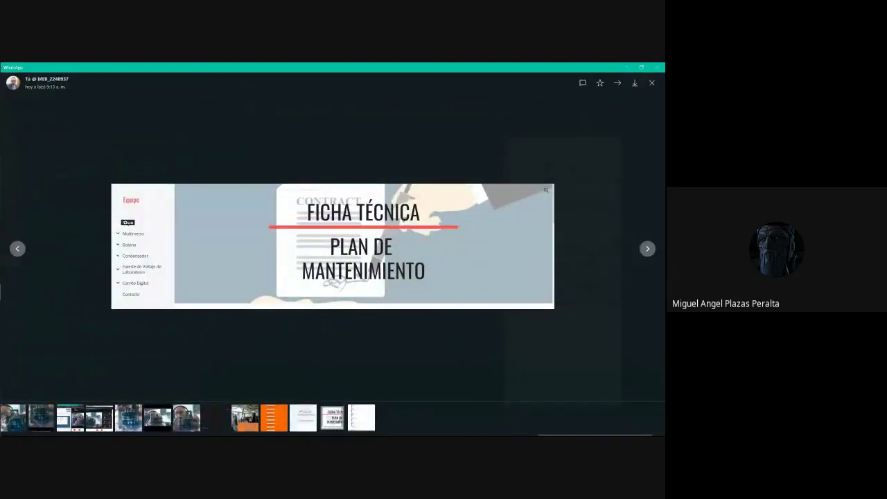
pyautogui.click(612, 305)
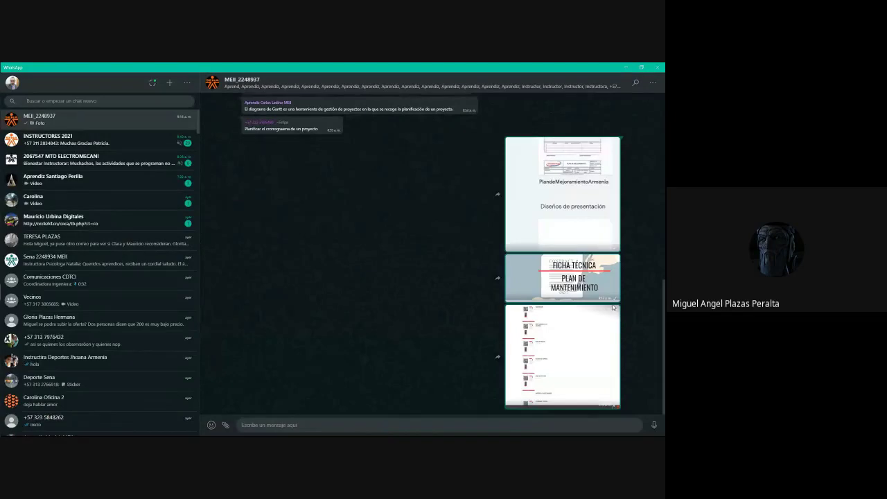
pyautogui.hotkey('alt', 'Tab')
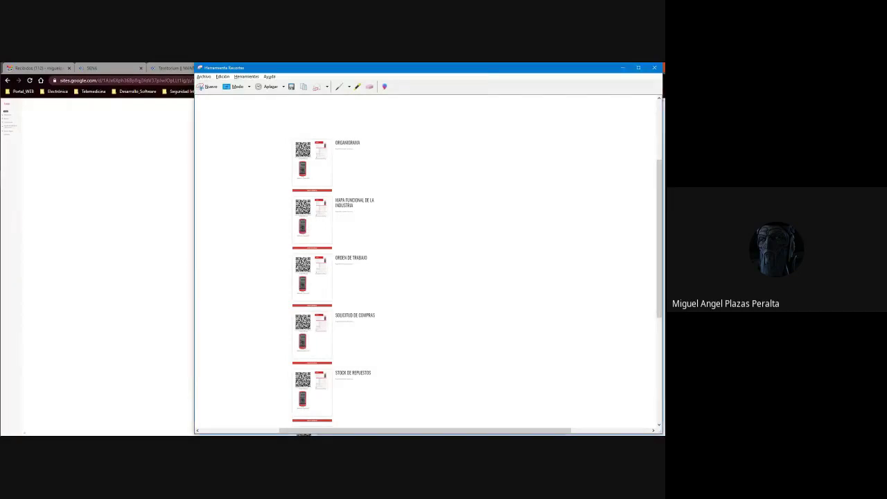
# Close Snipping Tool and restore the Equipo page zoom to 100%.
pyautogui.click(629, 72)
pyautogui.scroll(2, 586, 152)
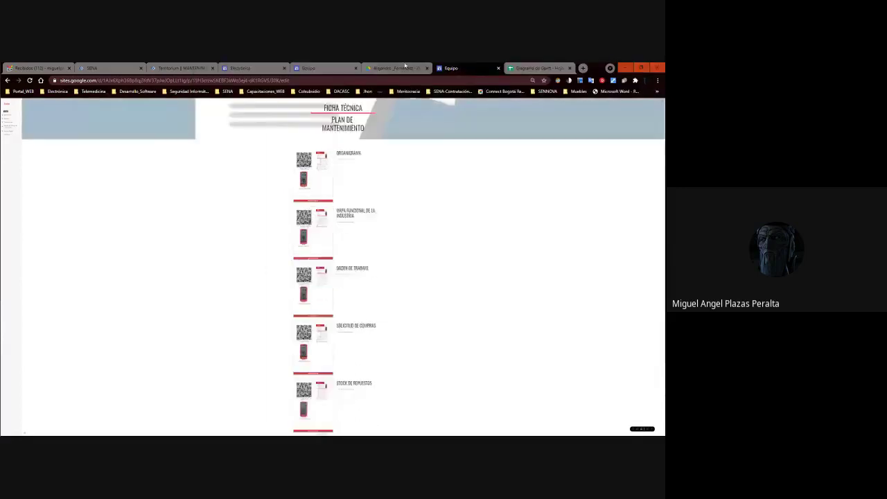
pyautogui.hotkey('ctrl', '+')
pyautogui.hotkey('ctrl', '+')
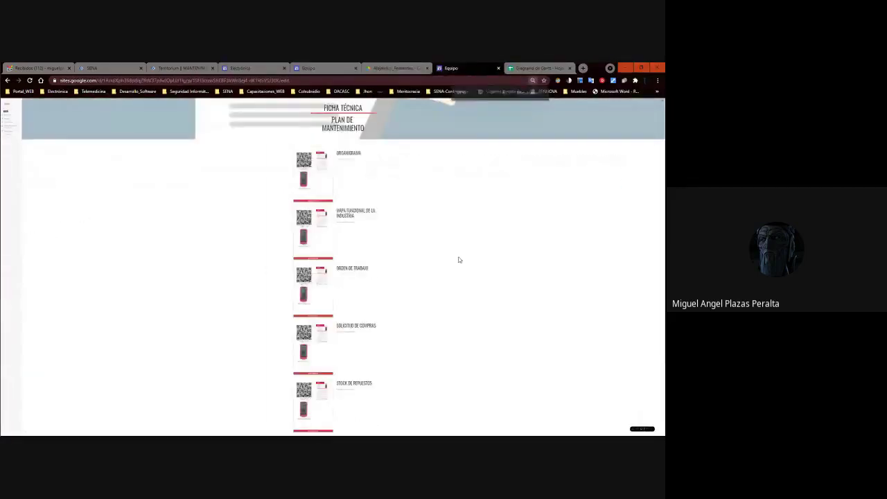
pyautogui.hotkey('ctrl', '+')
pyautogui.hotkey('ctrl', '+')
pyautogui.hotkey('ctrl', '+')
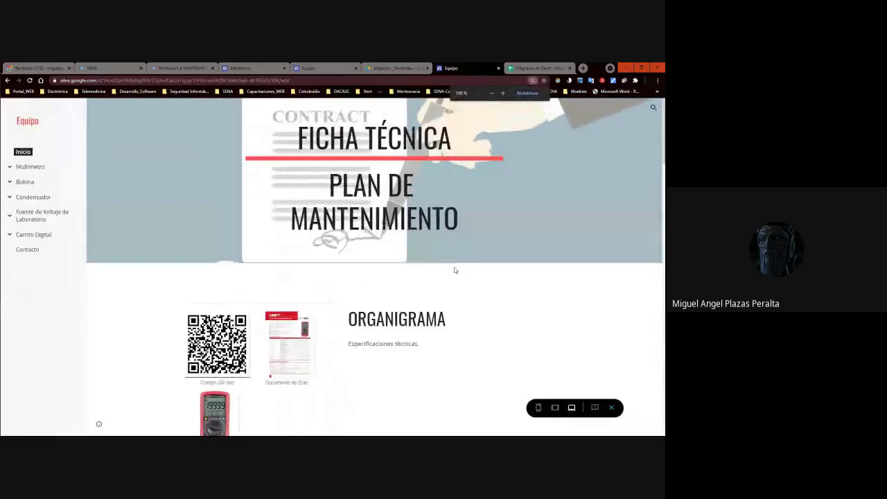
# Scroll through the Equipo page sections, including Orden de Trabajo and Solicitud de Compras.
pyautogui.scroll(-4, 440, 266)
pyautogui.scroll(2, 440, 266)
pyautogui.scroll(-4, 438, 267)
pyautogui.scroll(-5, 438, 269)
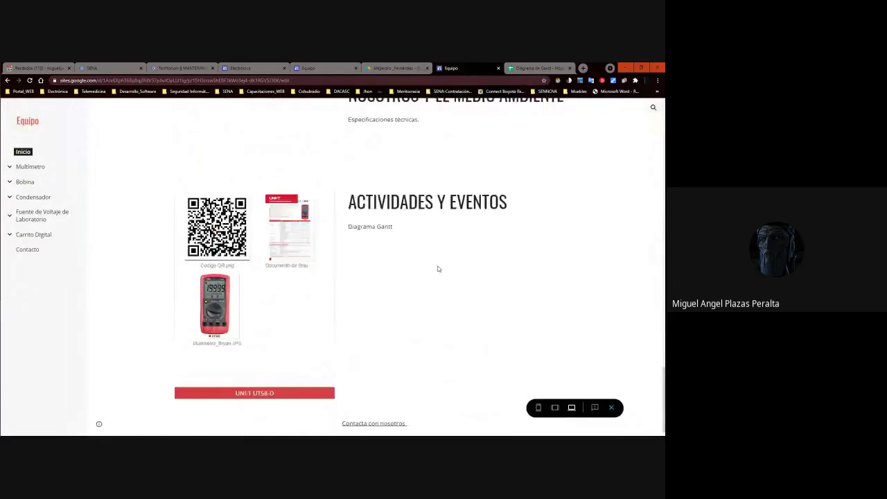
pyautogui.scroll(-1, 437, 269)
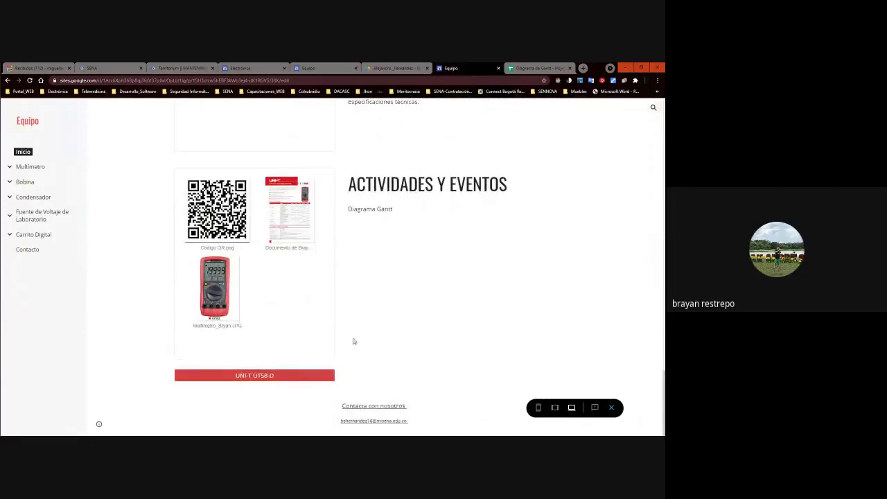
pyautogui.scroll(6, 361, 351)
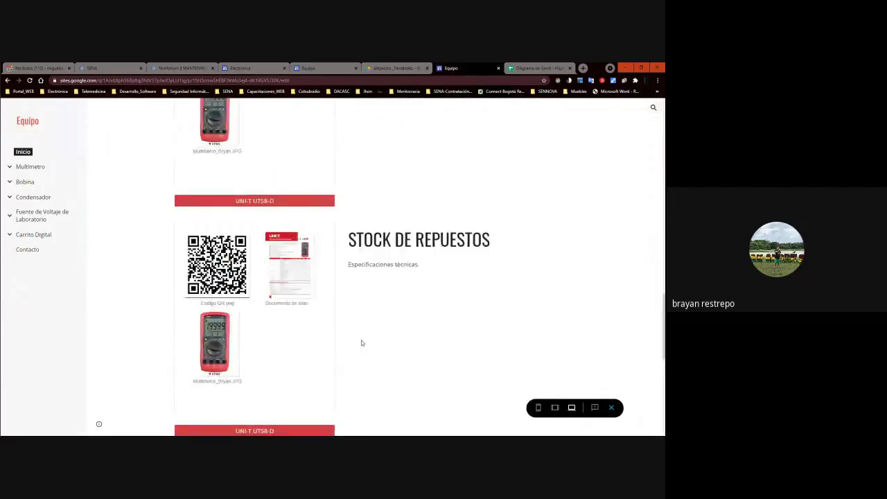
pyautogui.scroll(6, 361, 347)
pyautogui.scroll(-3, 361, 343)
pyautogui.scroll(3, 360, 340)
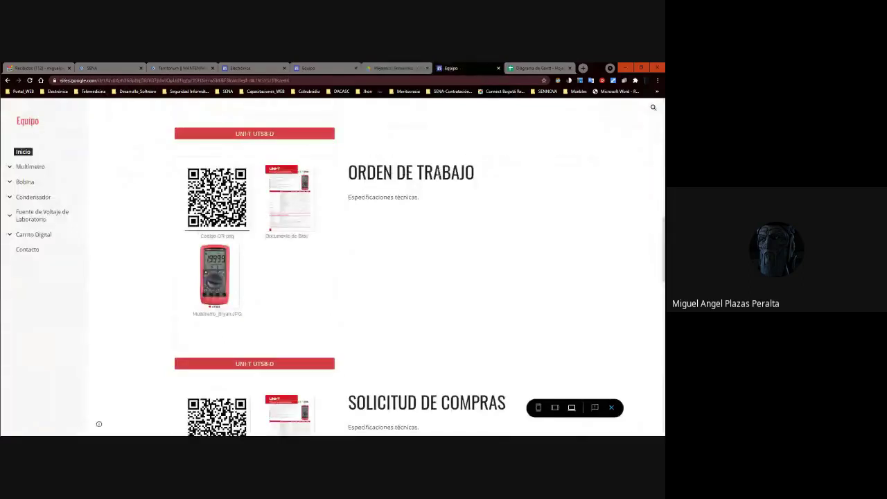
# Close the Equipo site tab and switch to the shared Drive folder tab.
pyautogui.hotkey('ctrl', 'w')
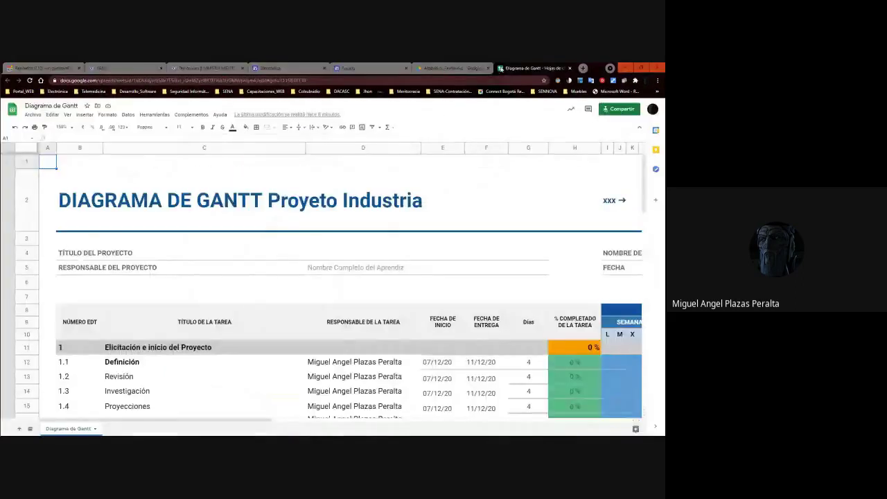
pyautogui.click(433, 67)
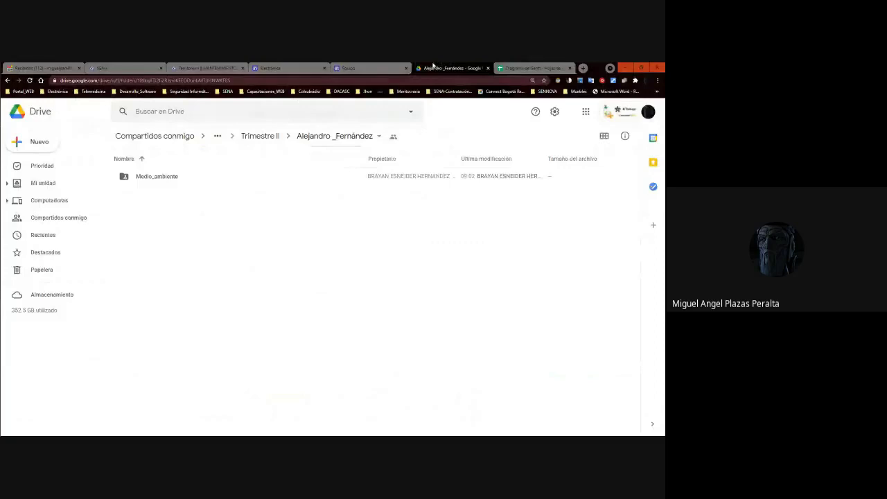
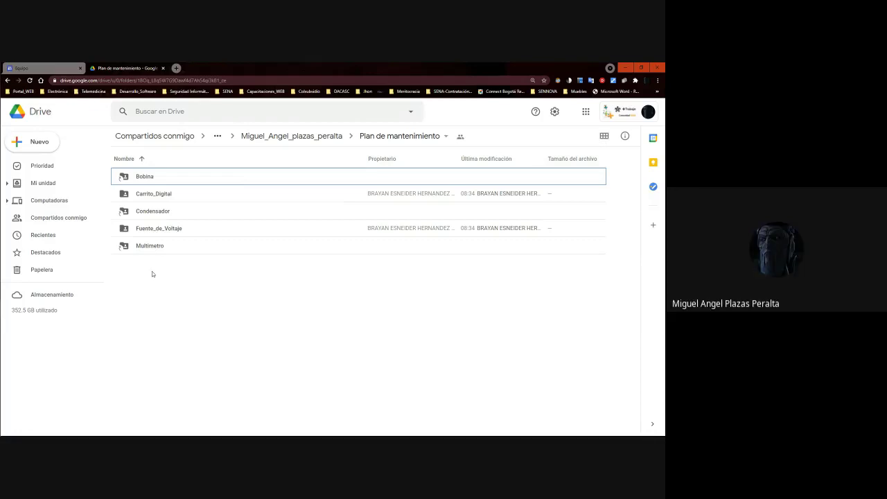
# Dismiss the New menu and refresh the Plan de mantenimiento folder until the new folder appears.
pyautogui.click(38, 142)
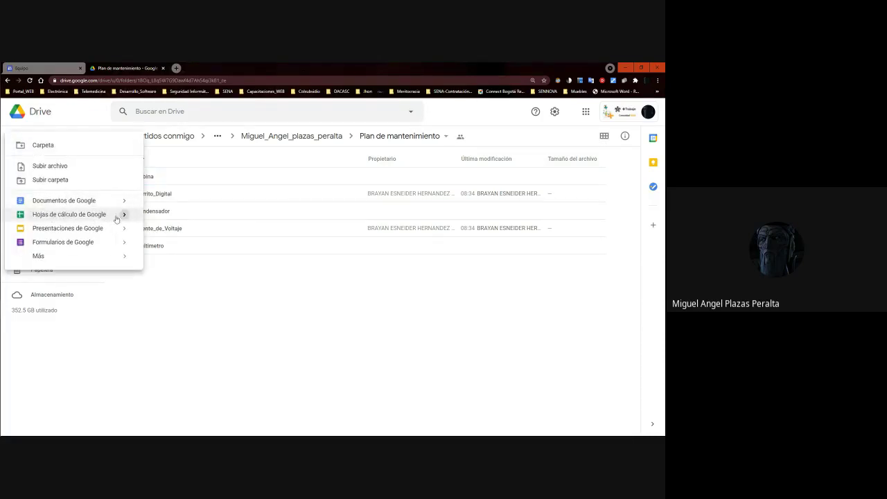
pyautogui.moveTo(122, 215)
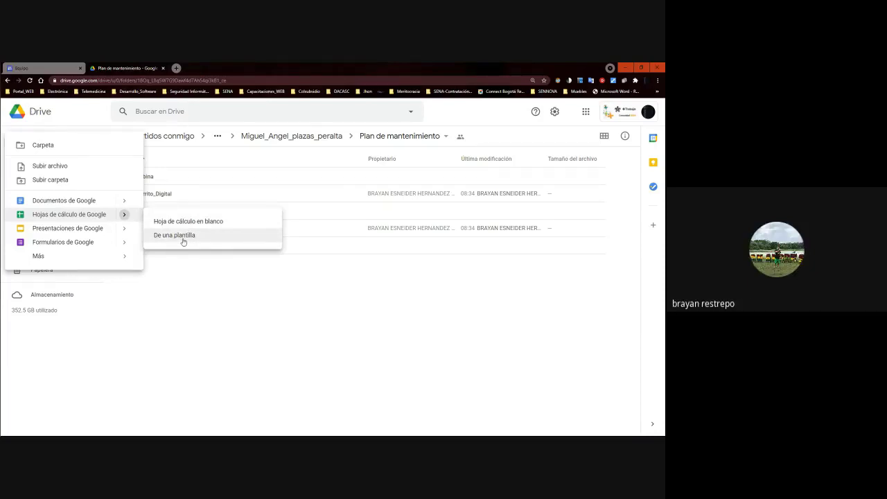
pyautogui.click(243, 298)
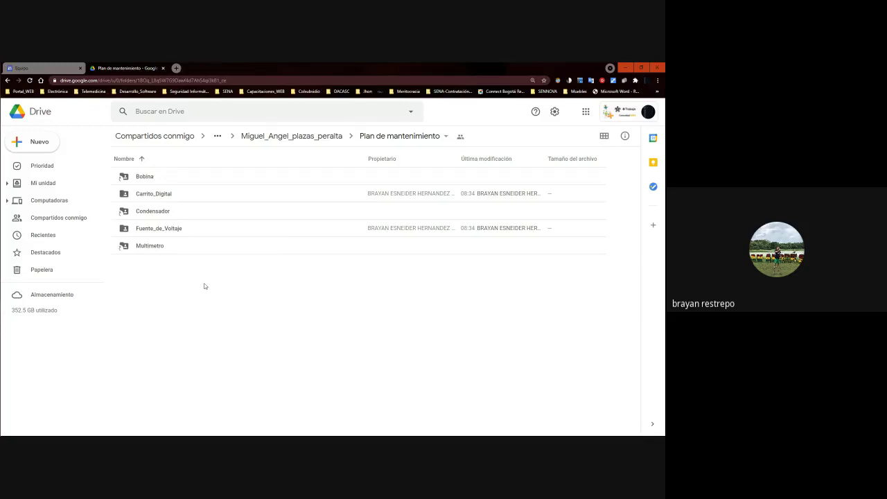
pyautogui.click(157, 275)
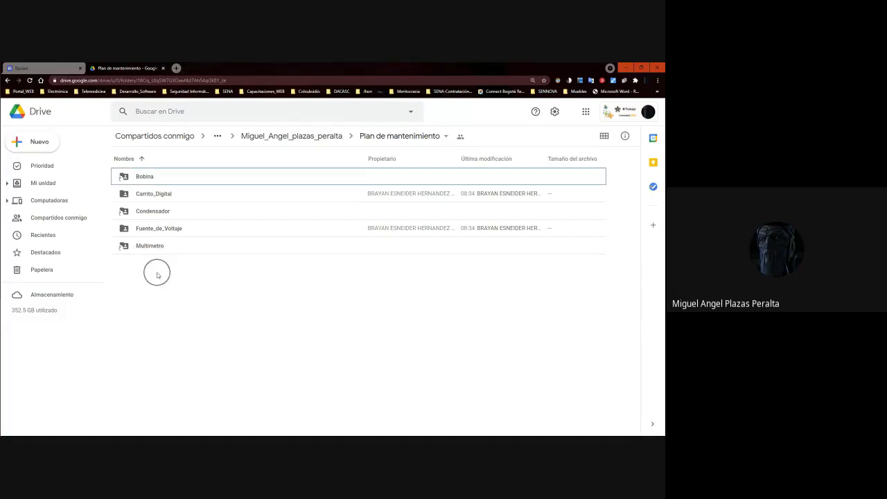
pyautogui.click(158, 275)
pyautogui.click(158, 275)
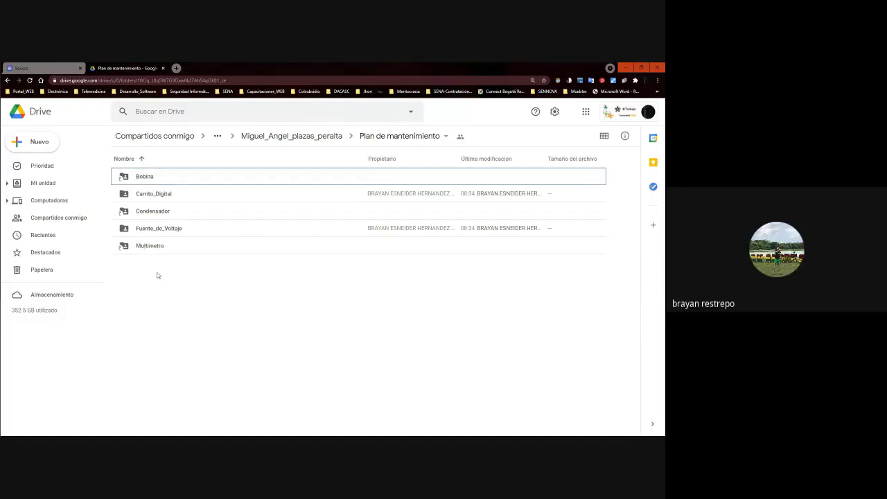
pyautogui.click(30, 81)
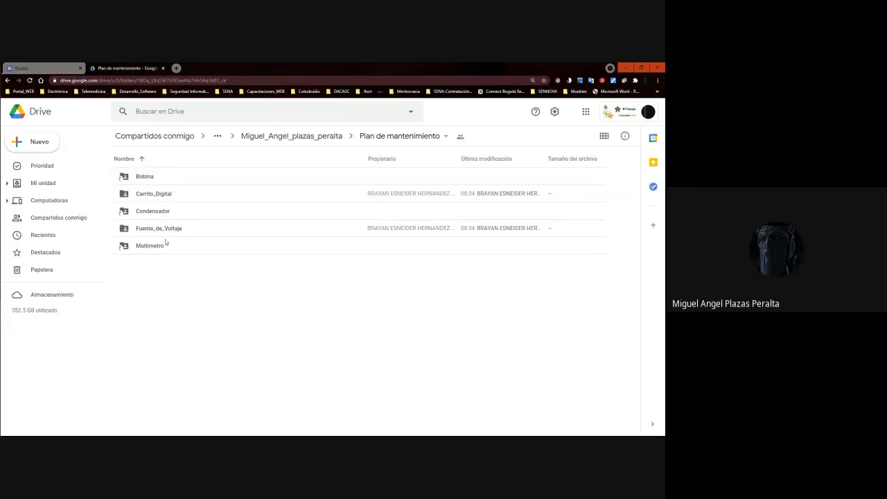
pyautogui.click(29, 81)
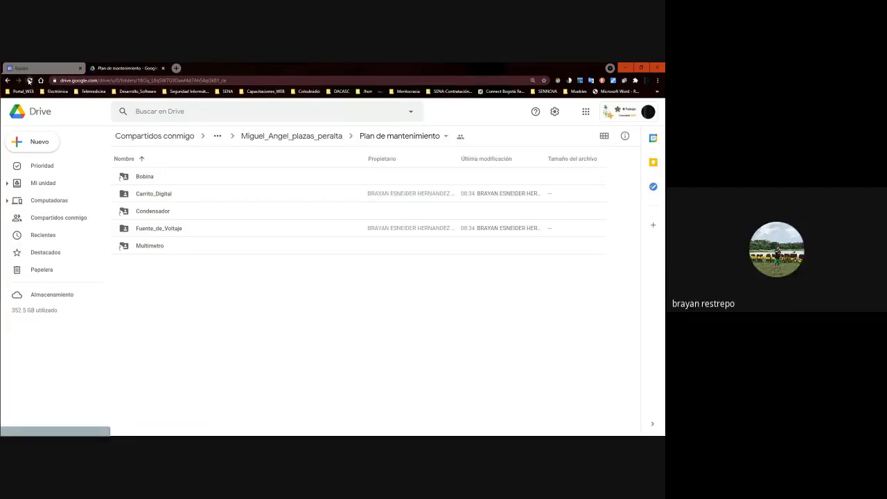
pyautogui.click(29, 81)
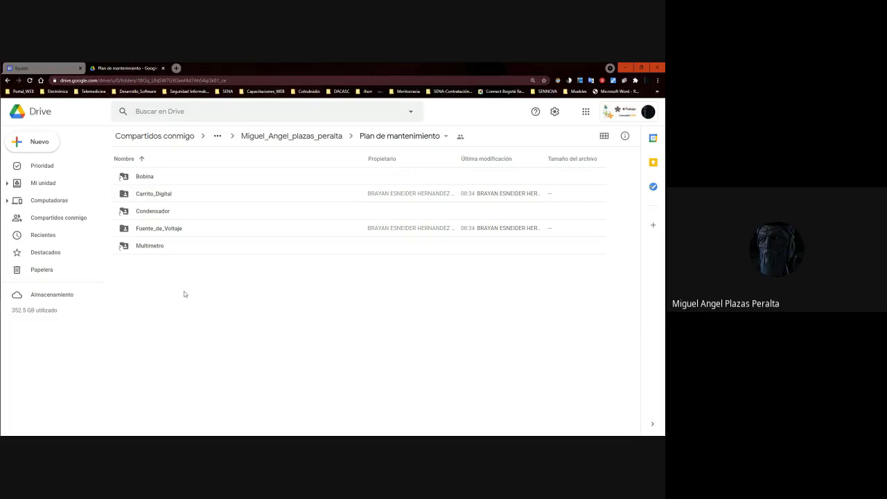
pyautogui.click(29, 81)
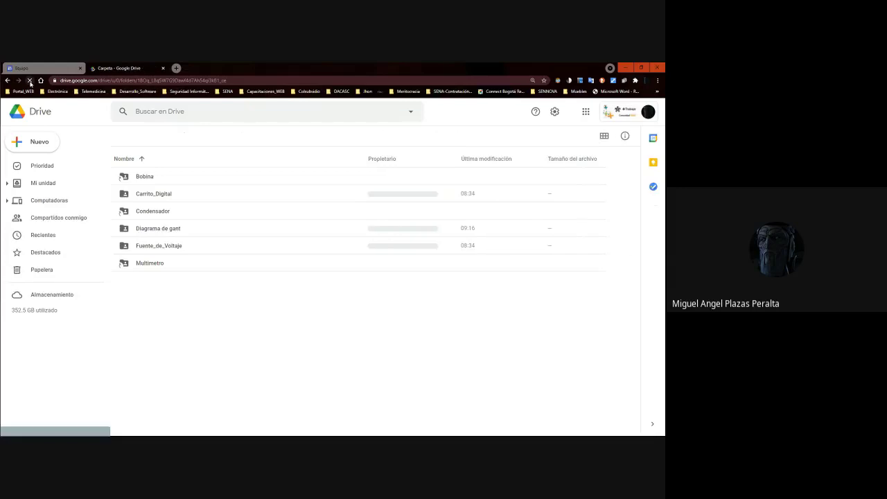
# Rename the 'Diagrama de gant' folder to 'Diagrama de gantt' and open it.
pyautogui.click(164, 235)
pyautogui.rightClick(168, 237)
pyautogui.click(236, 337)
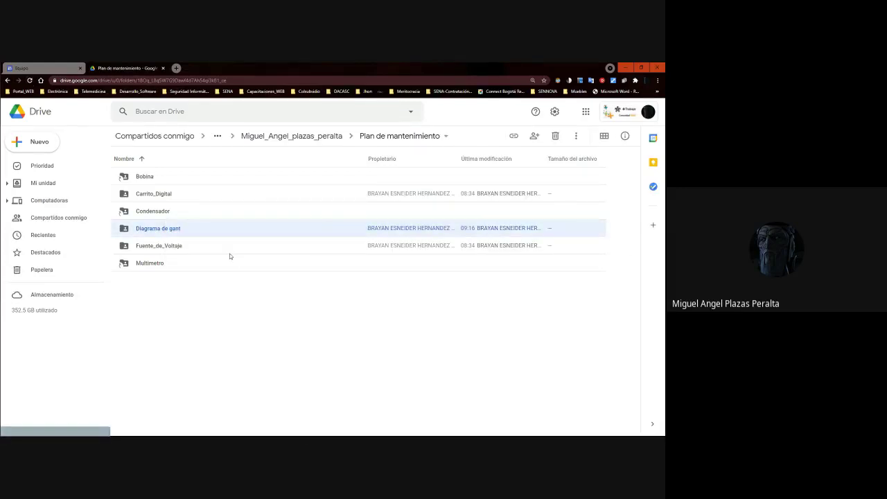
pyautogui.click(310, 266)
pyautogui.write('tt')
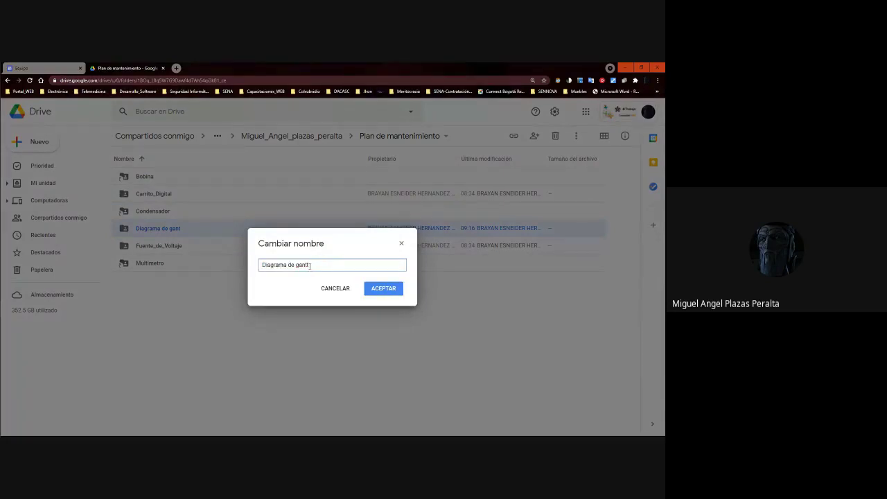
pyautogui.click(390, 288)
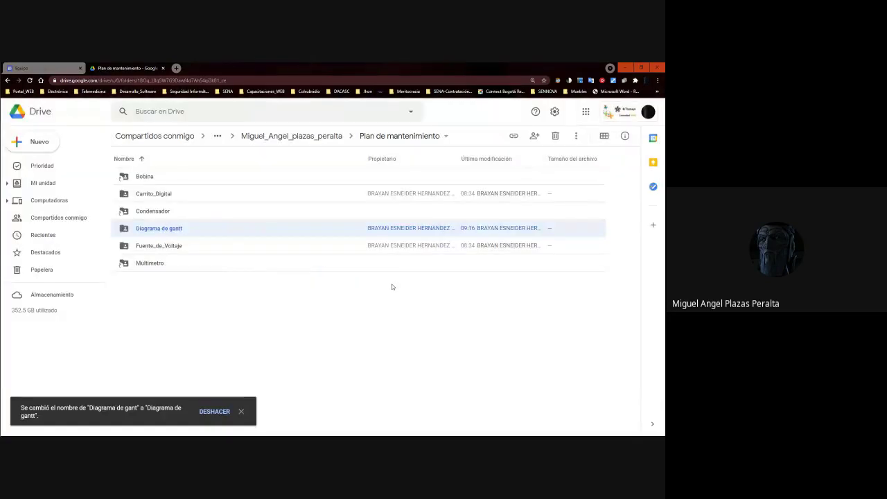
pyautogui.doubleClick(161, 228)
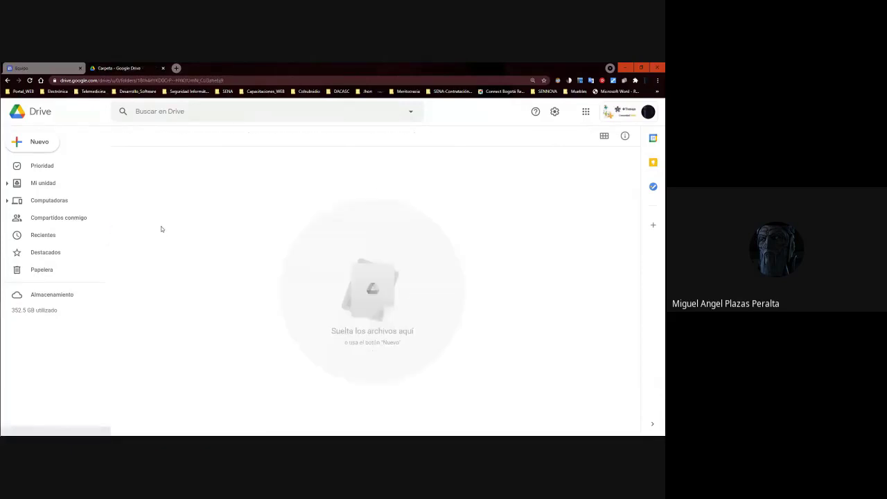
# Start a Google Sheets spreadsheet from a template in the shared folder, confirming create and share.
pyautogui.click(197, 213)
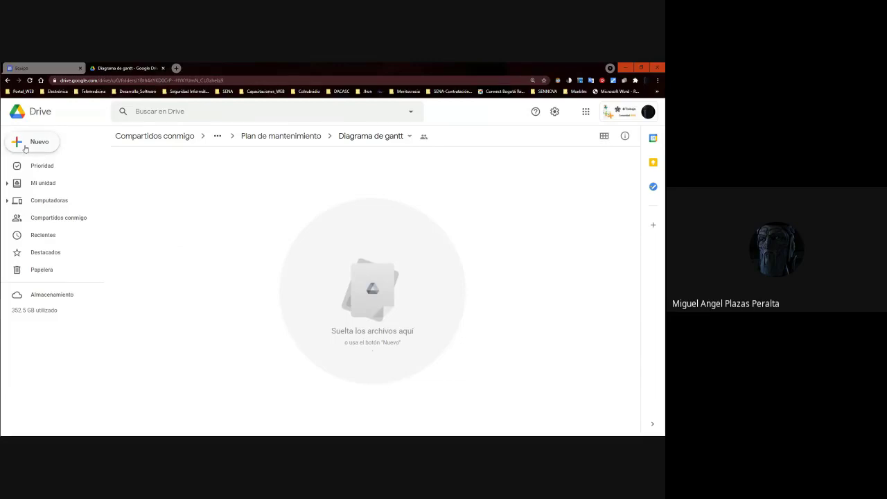
pyautogui.click(25, 145)
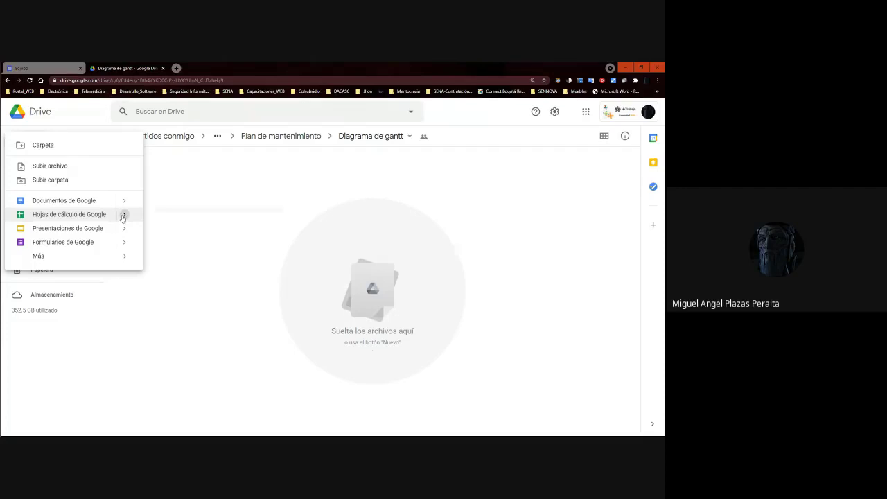
pyautogui.moveTo(122, 217)
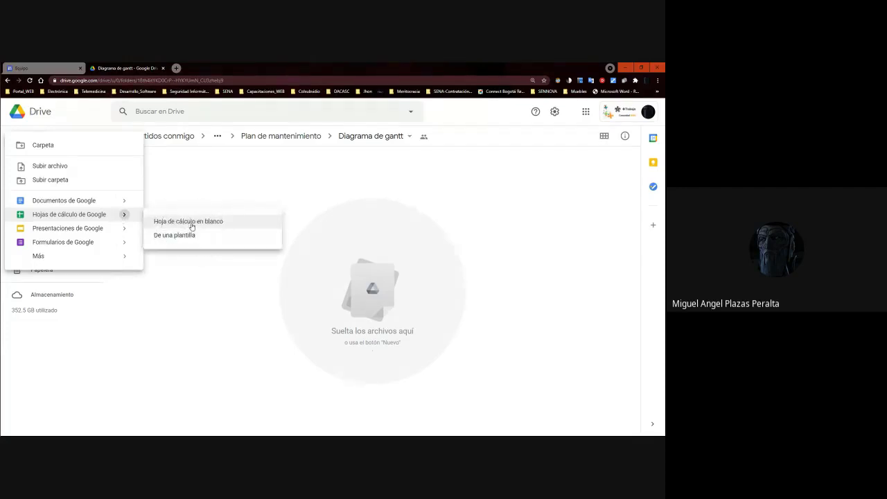
pyautogui.click(192, 226)
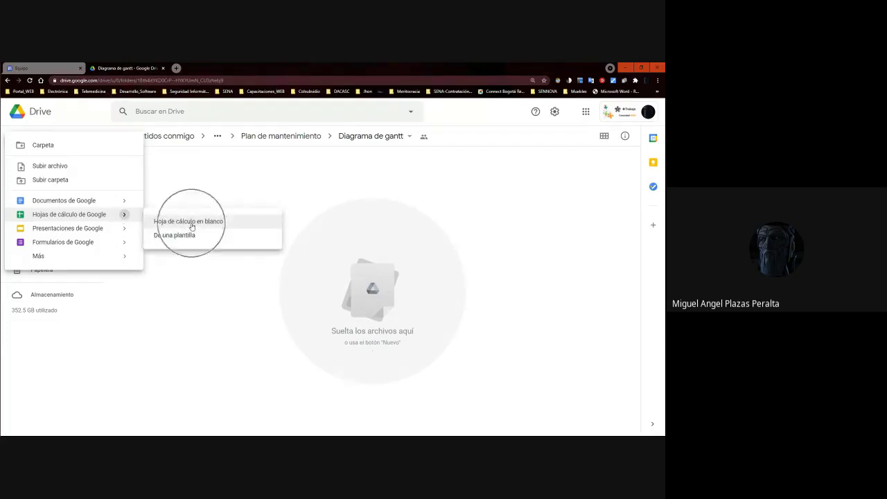
pyautogui.click(192, 225)
pyautogui.click(192, 226)
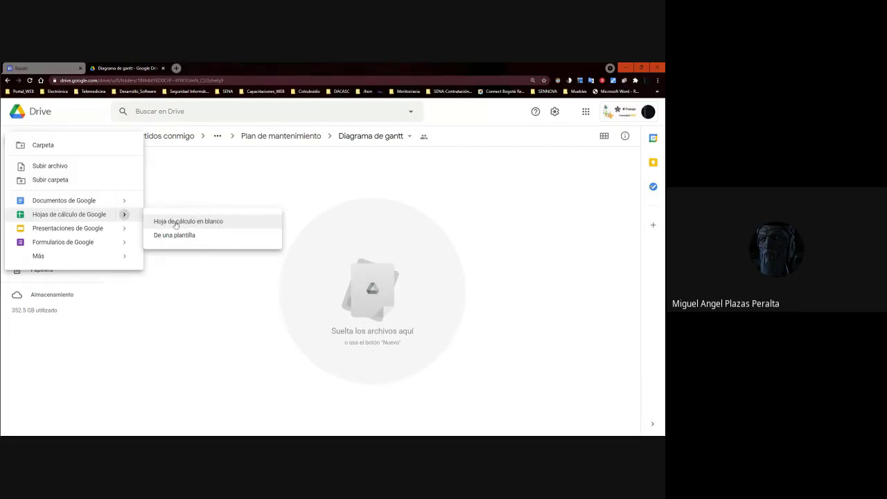
pyautogui.click(213, 226)
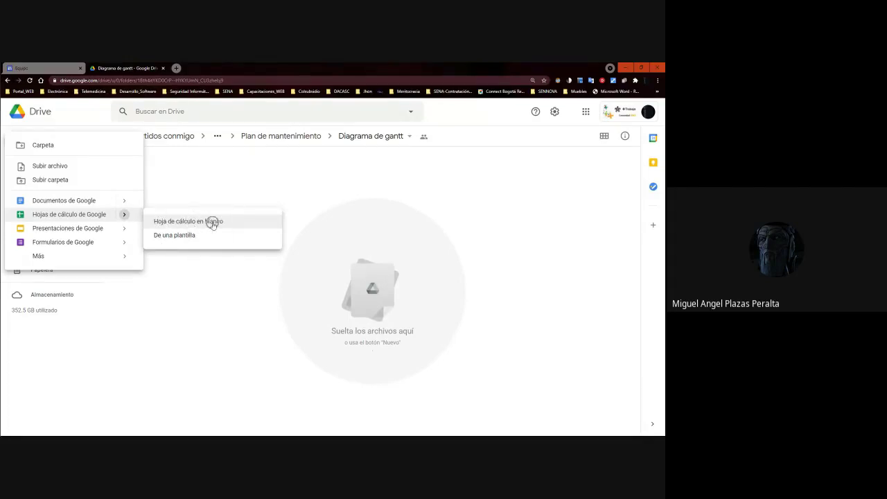
pyautogui.click(170, 236)
pyautogui.click(172, 237)
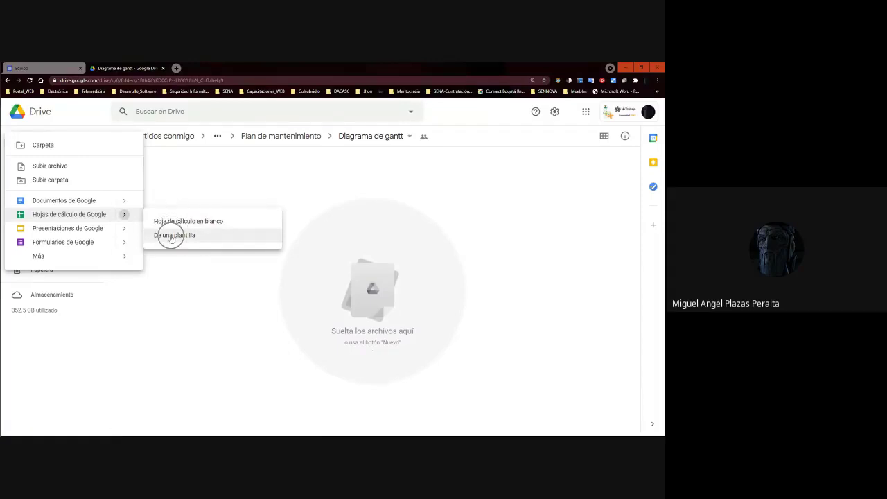
pyautogui.click(388, 299)
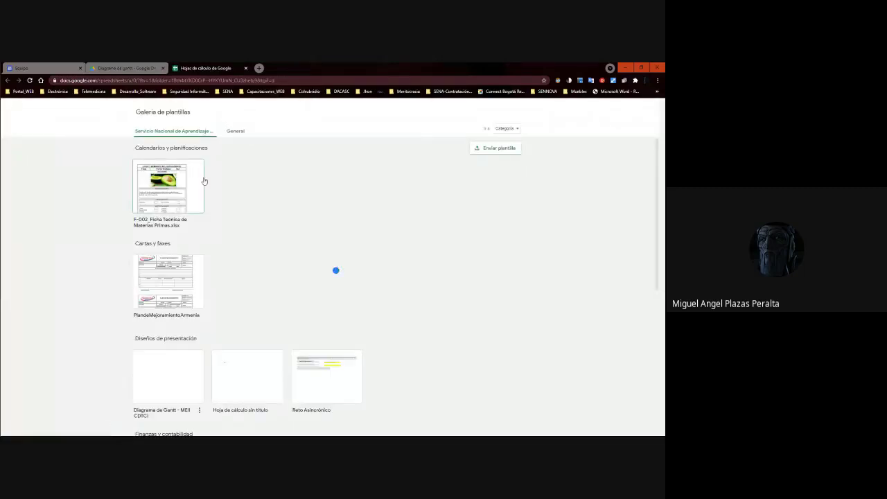
# Browse the template collections and open the Diagrama de Gantt - MEII CDTCI template's information settings.
pyautogui.click(242, 133)
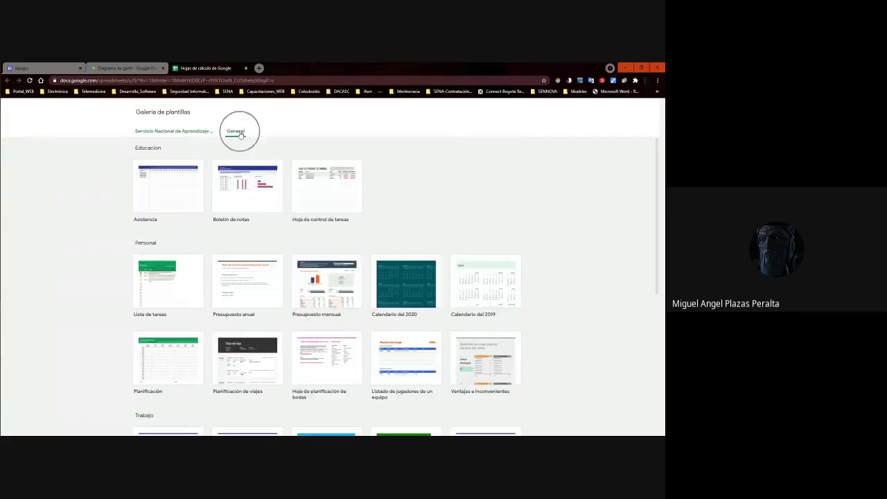
pyautogui.click(176, 133)
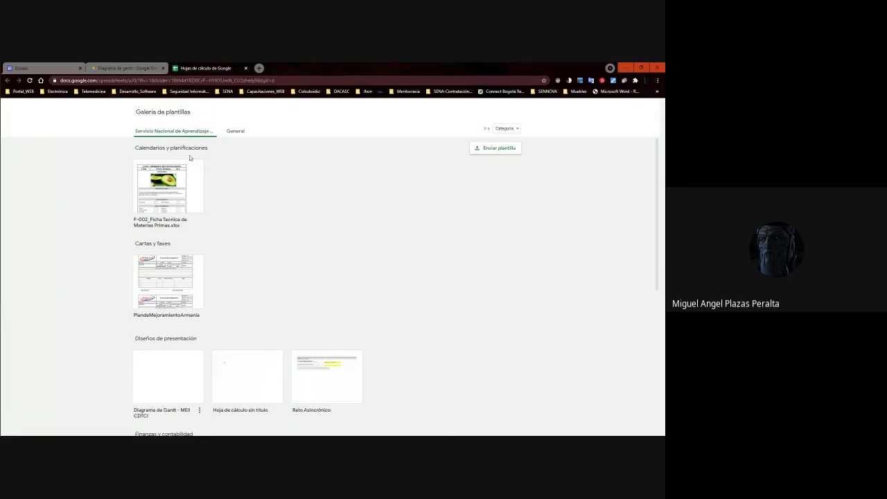
pyautogui.scroll(-3, 179, 150)
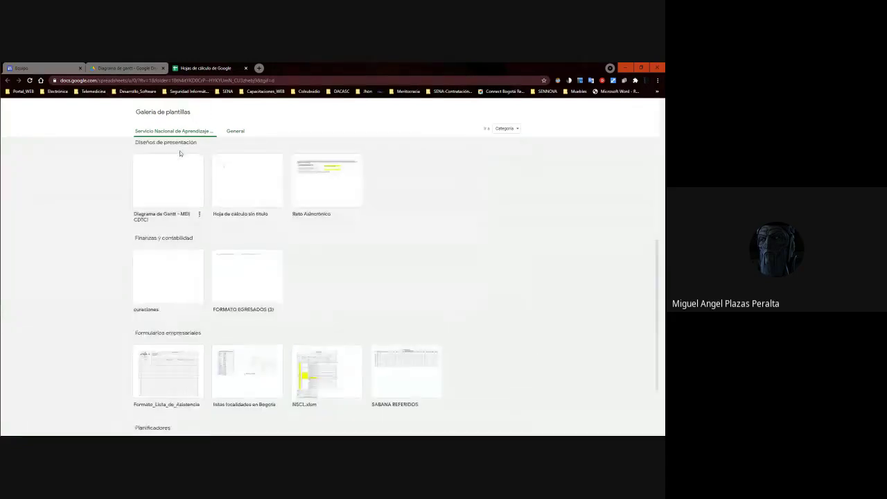
pyautogui.scroll(3, 179, 150)
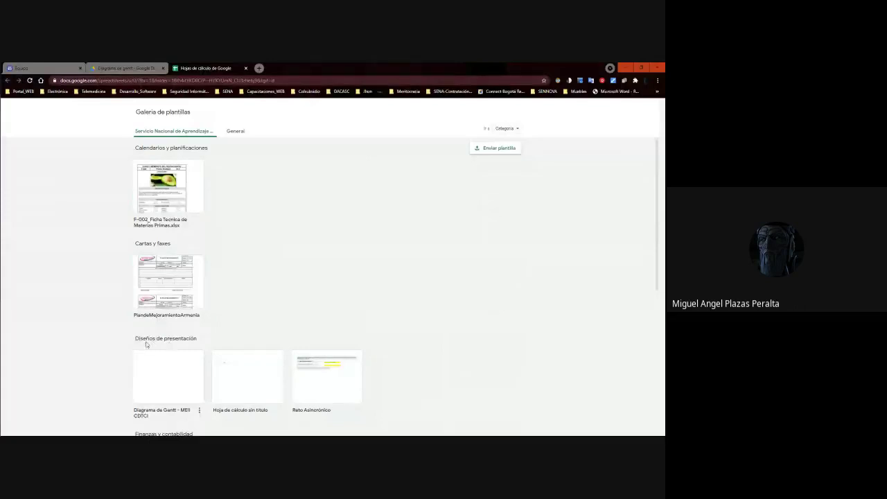
pyautogui.scroll(-3, 655, 240)
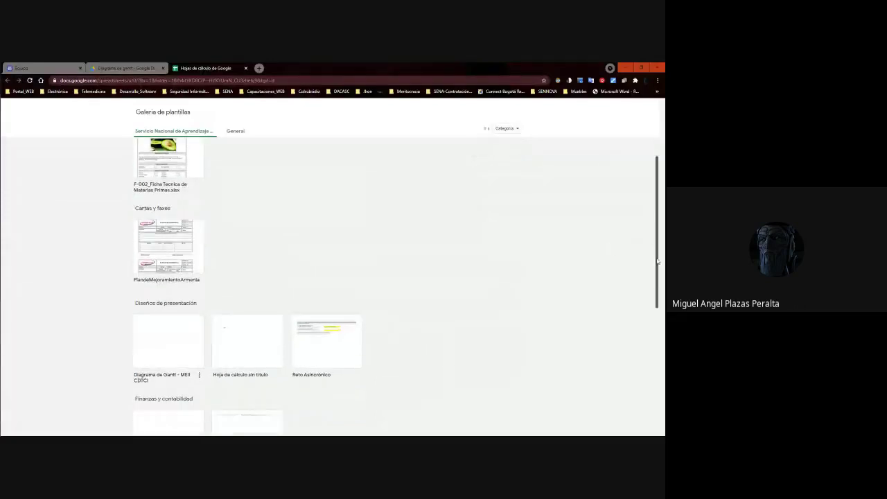
pyautogui.click(174, 312)
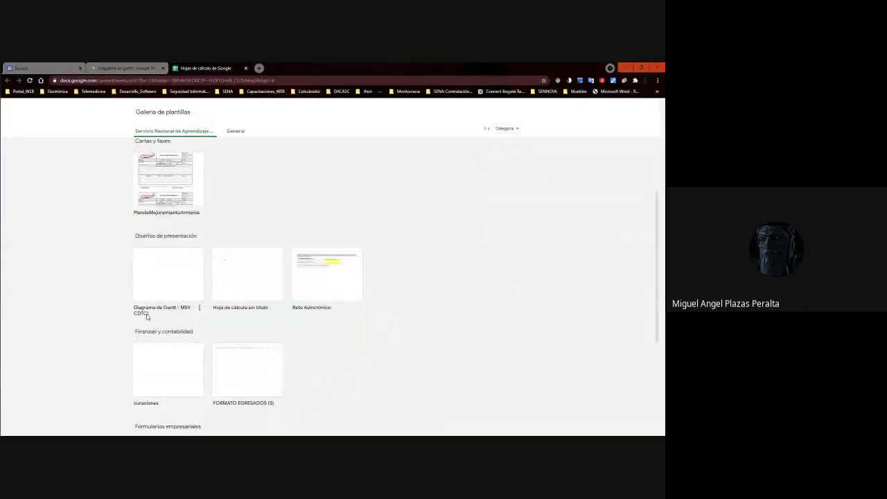
pyautogui.click(198, 310)
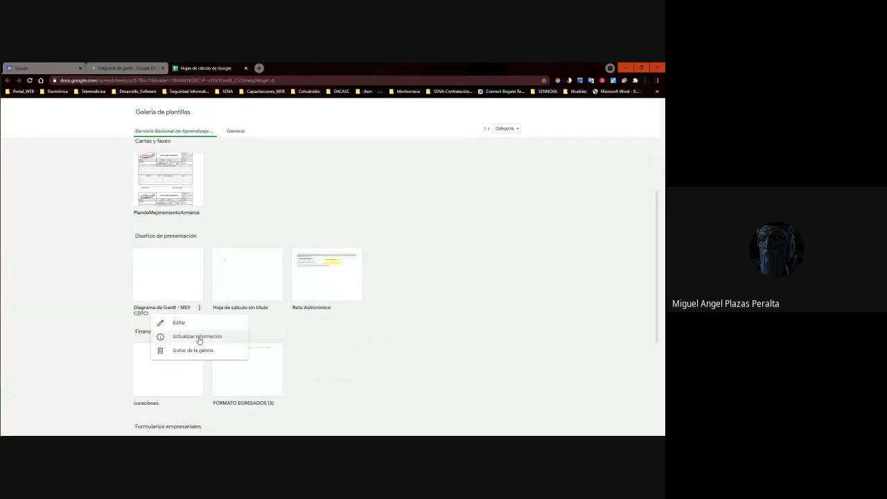
pyautogui.click(197, 337)
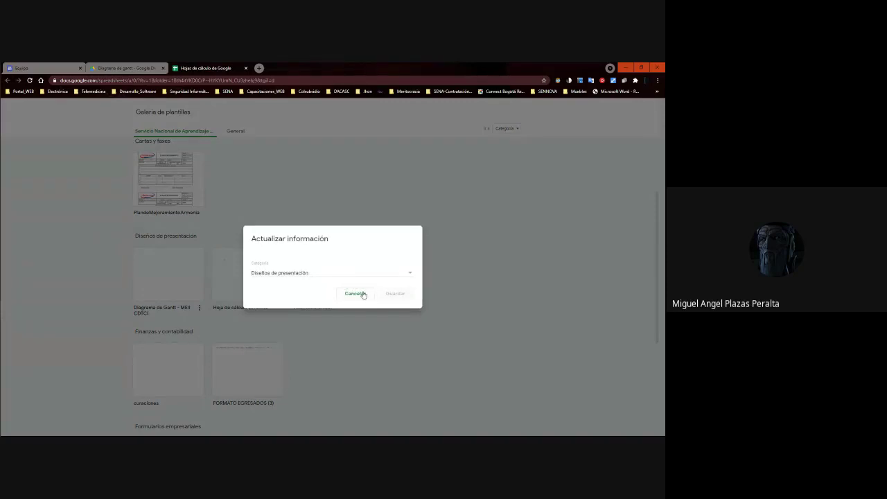
# Choose a category for the Gantt template and save the update.
pyautogui.click(404, 275)
pyautogui.scroll(-1, 350, 289)
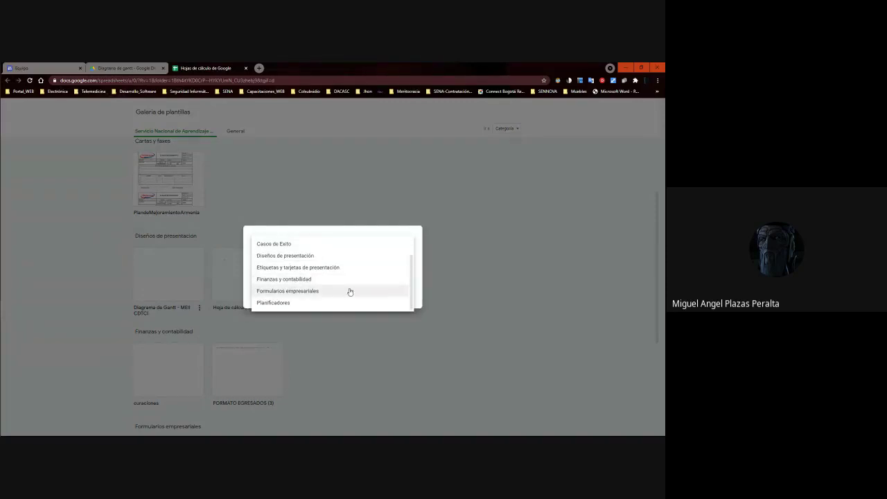
pyautogui.click(418, 278)
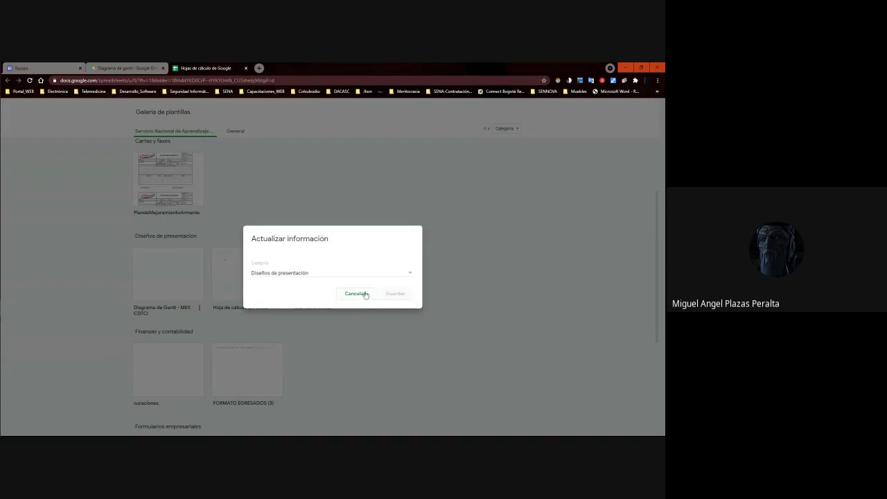
pyautogui.click(328, 275)
pyautogui.scroll(2, 329, 279)
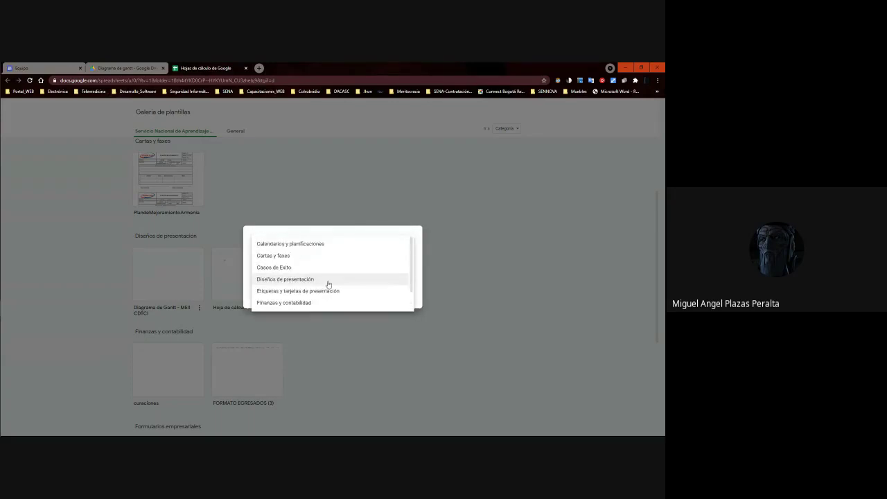
pyautogui.scroll(-2, 328, 284)
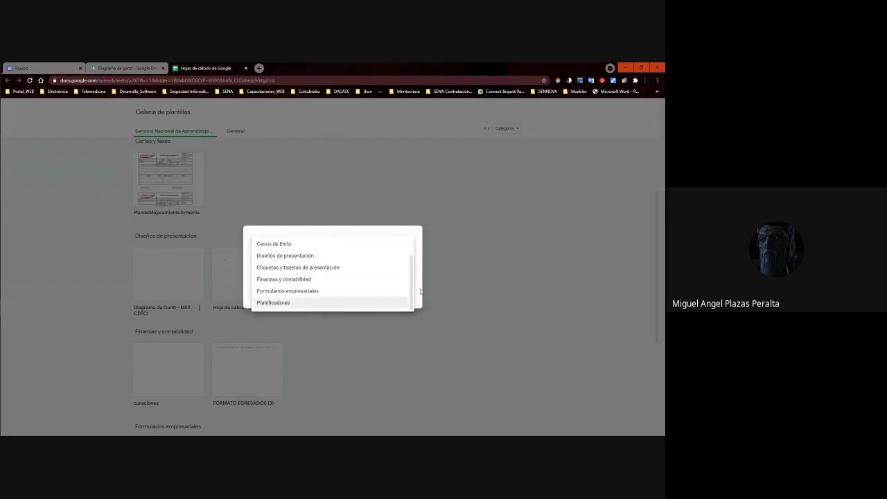
pyautogui.click(398, 281)
pyautogui.click(398, 290)
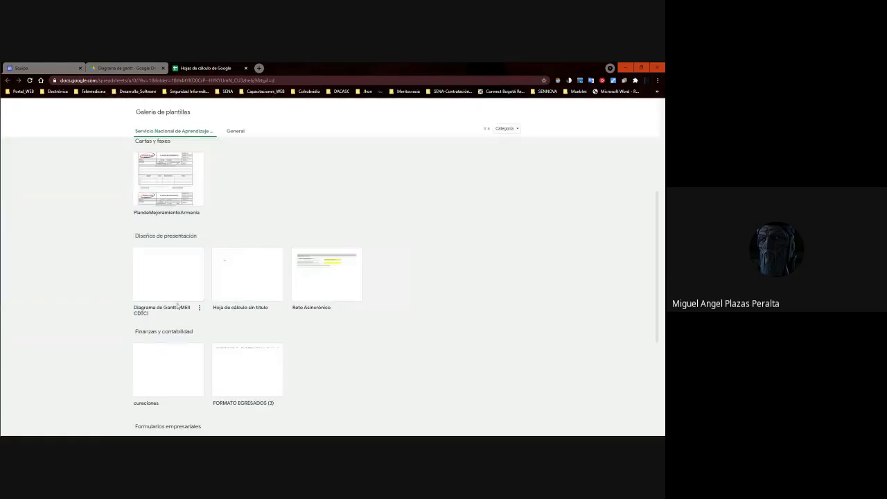
# Select the Gantt chart template, then close the template gallery tab to return to Drive.
pyautogui.click(199, 307)
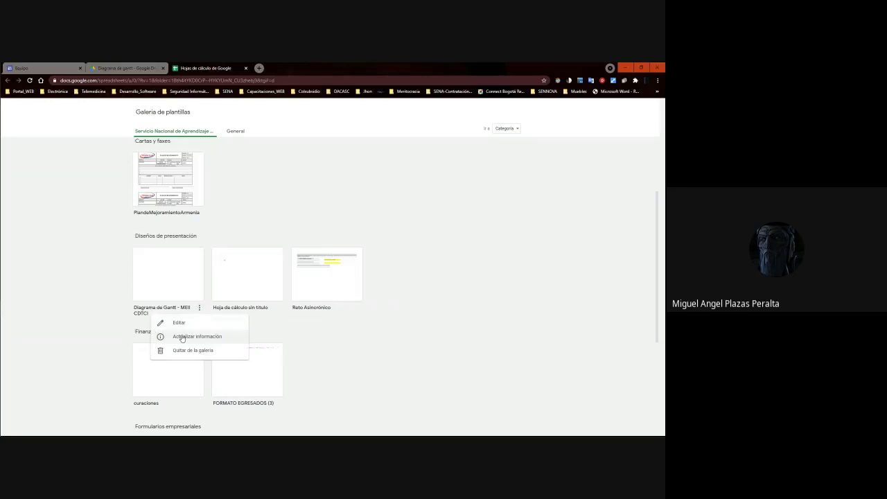
pyautogui.click(84, 293)
pyautogui.click(178, 280)
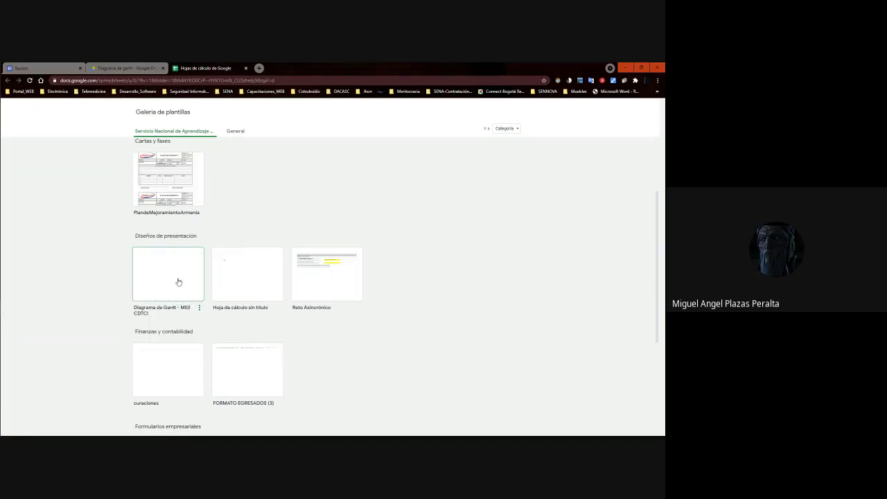
pyautogui.click(246, 69)
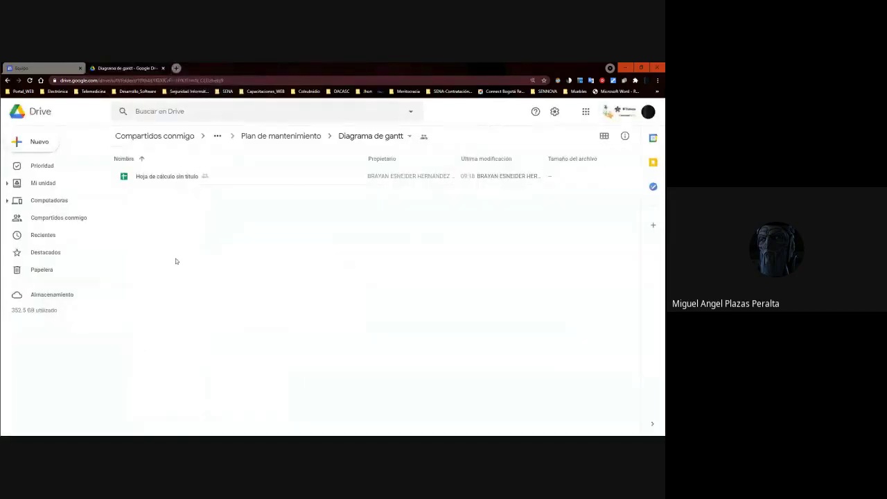
# Delete the untitled spreadsheet from the Diagrama de gantt folder.
pyautogui.click(168, 178)
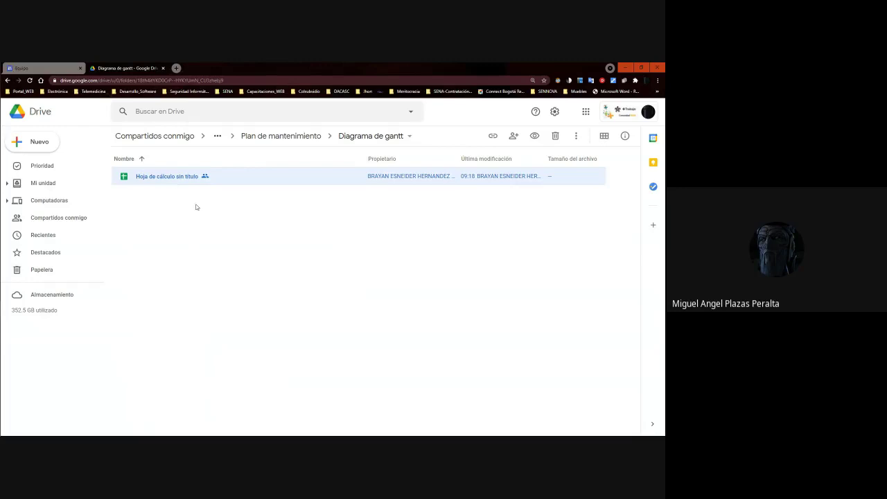
pyautogui.click(180, 178)
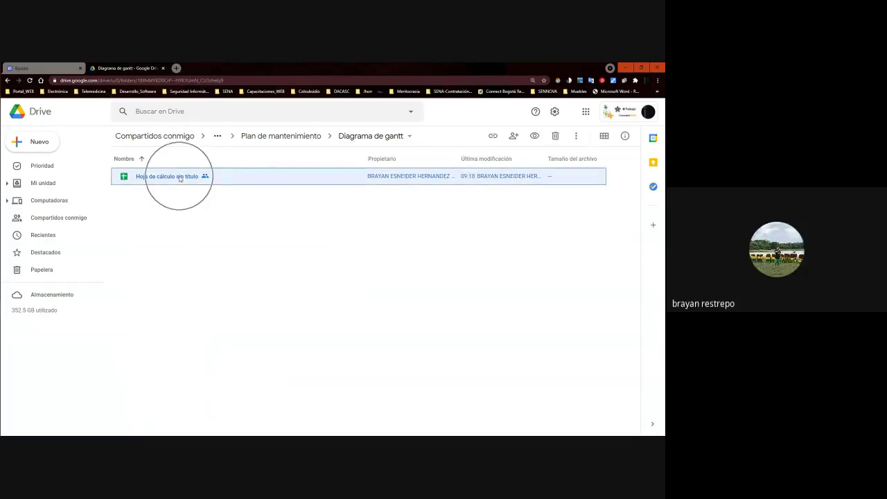
pyautogui.click(174, 212)
pyautogui.click(178, 179)
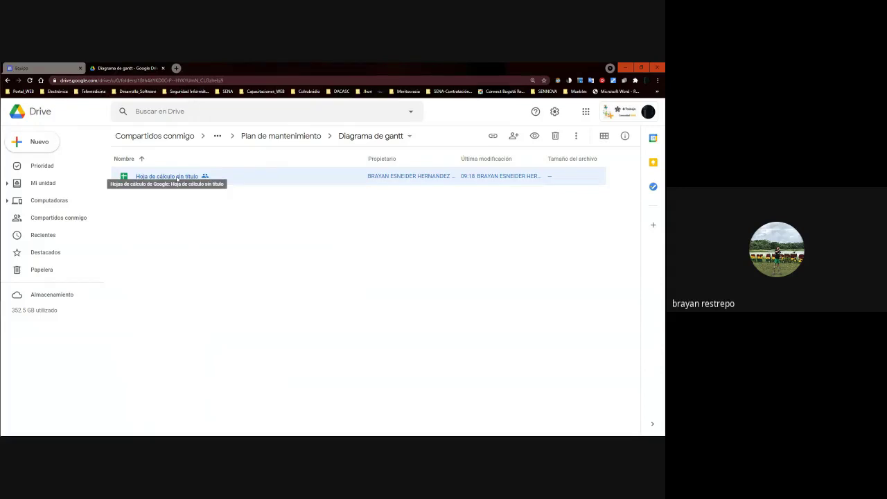
pyautogui.press('Delete')
# From the folder's right-click menu, start a new Google Sheets spreadsheet from a template.
pyautogui.rightClick(162, 183)
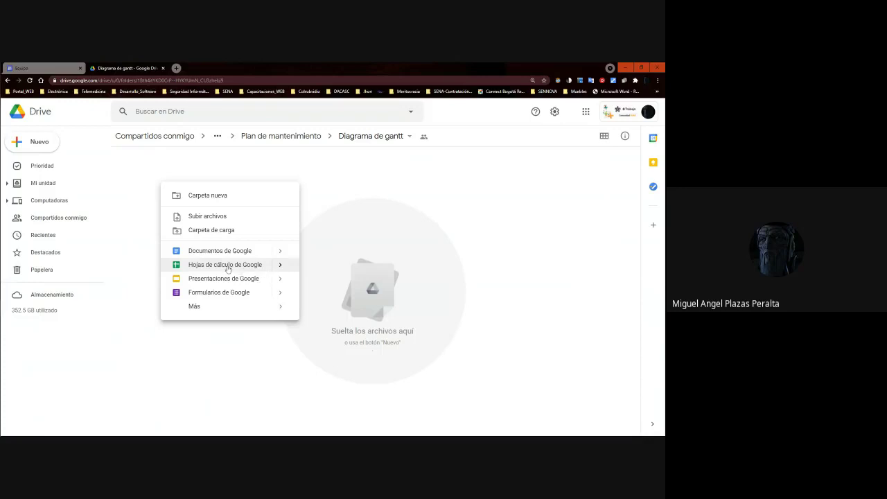
pyautogui.moveTo(280, 268)
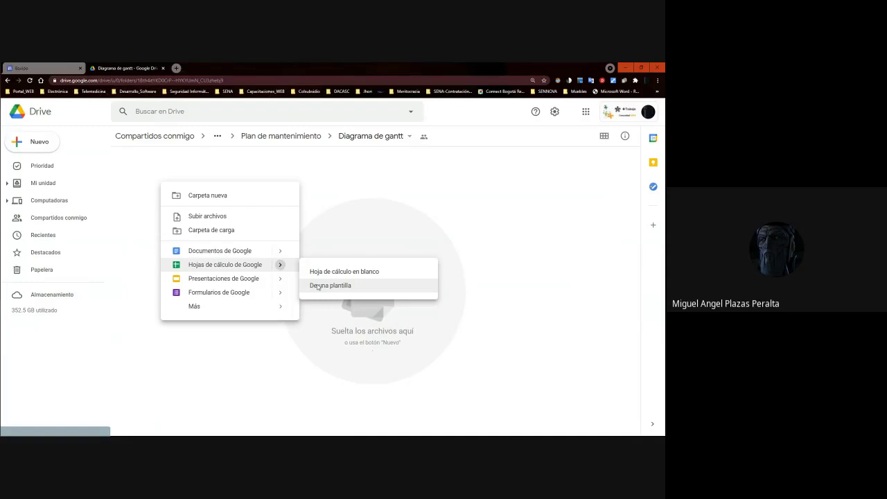
pyautogui.click(317, 285)
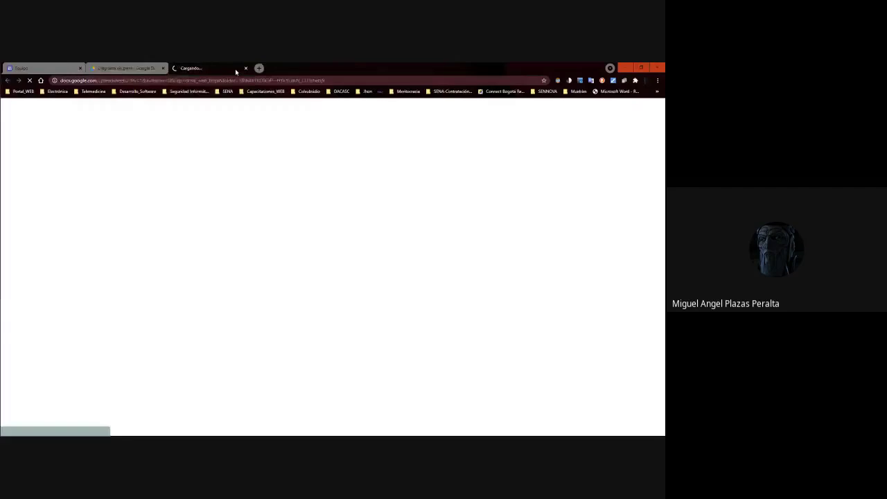
# Create a copy of the Diagrama de Gantt - MEII CDTCI template from the gallery.
pyautogui.click(245, 68)
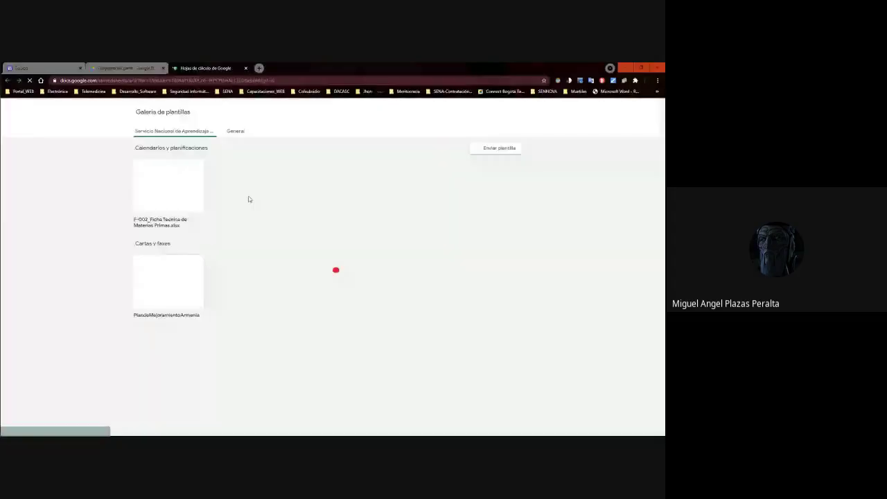
pyautogui.scroll(-3, 180, 260)
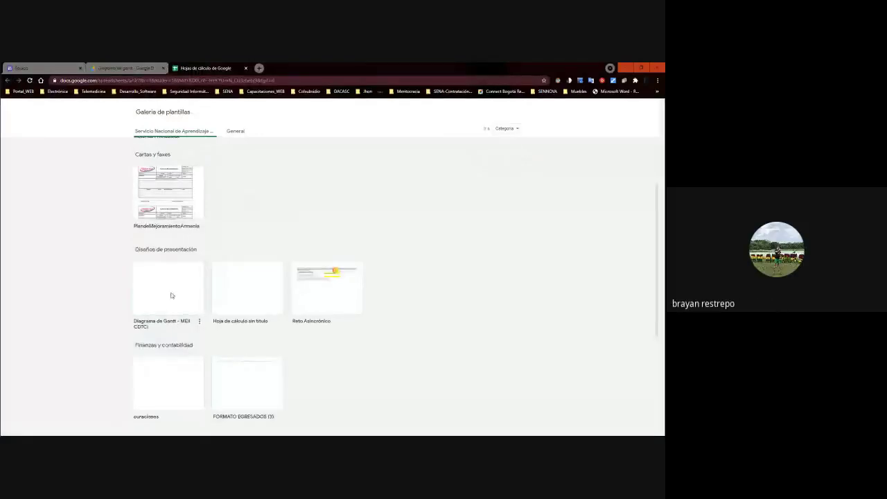
pyautogui.click(171, 295)
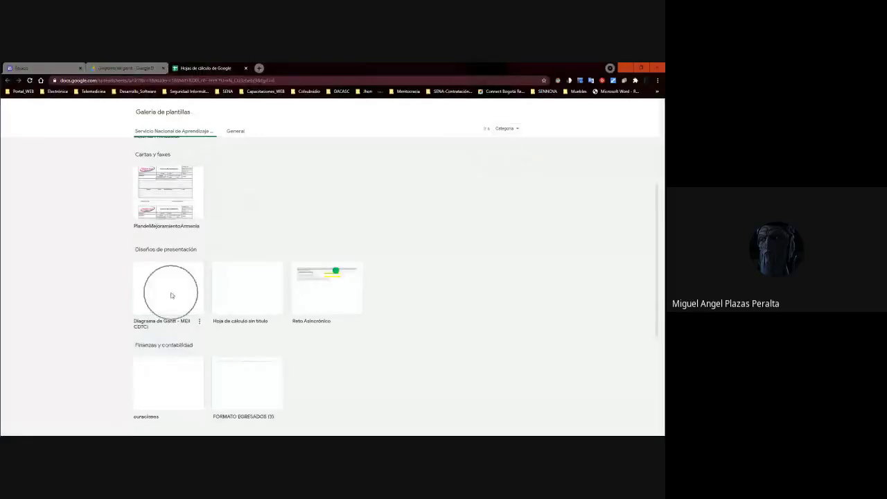
pyautogui.click(337, 275)
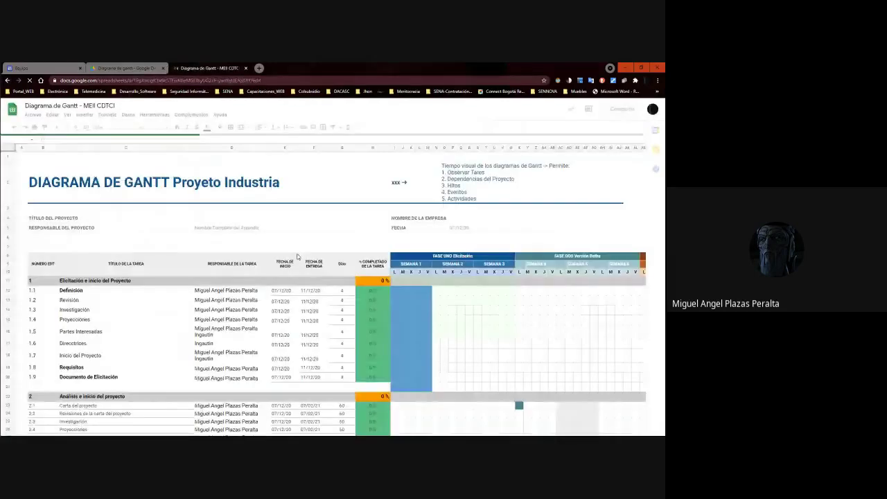
# Switch between the Gantt spreadsheet and Drive to confirm the copy sits in Diagrama de gantt.
pyautogui.scroll(-5, 297, 256)
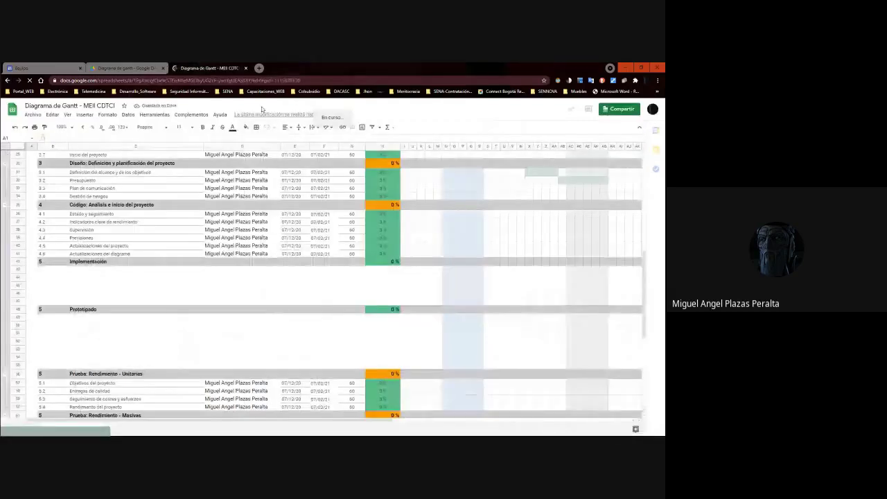
pyautogui.hotkey('ctrl', 'shift', 'Tab')
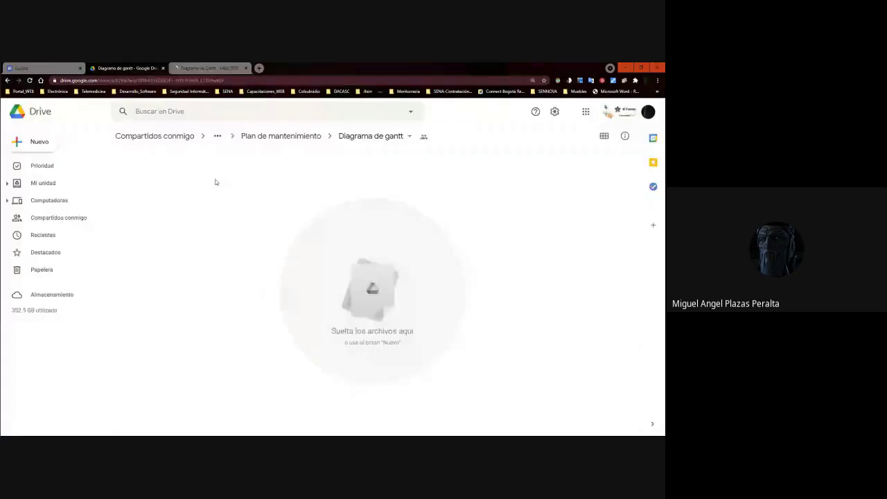
pyautogui.hotkey('ctrl', 'Tab')
pyautogui.hotkey('ctrl', 'shift', 'Tab')
pyautogui.click(208, 68)
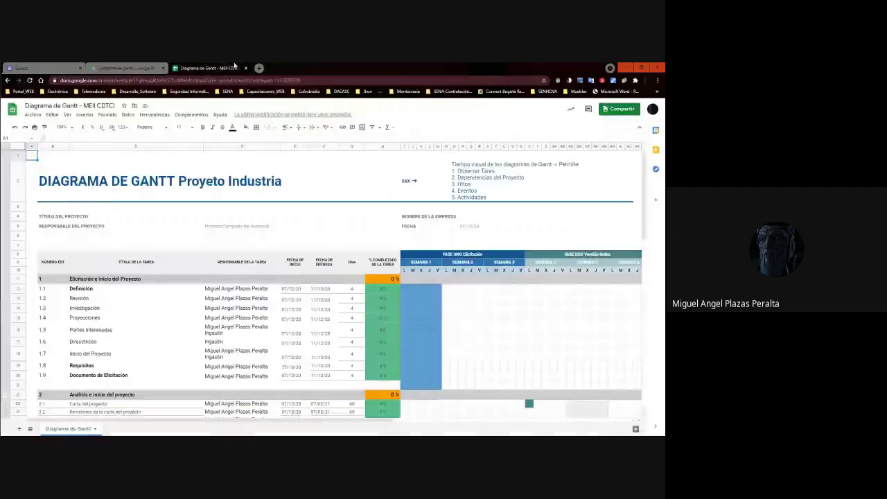
pyautogui.hotkey('ctrl', 'shift', 'Tab')
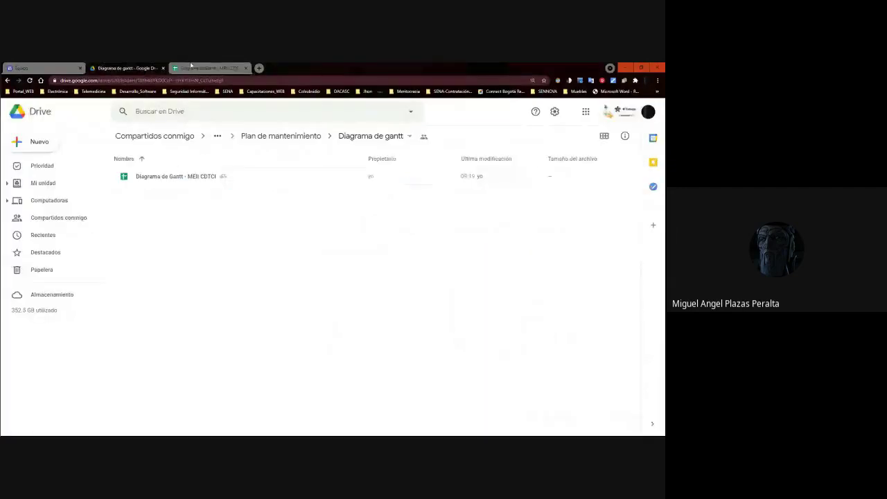
pyautogui.click(194, 67)
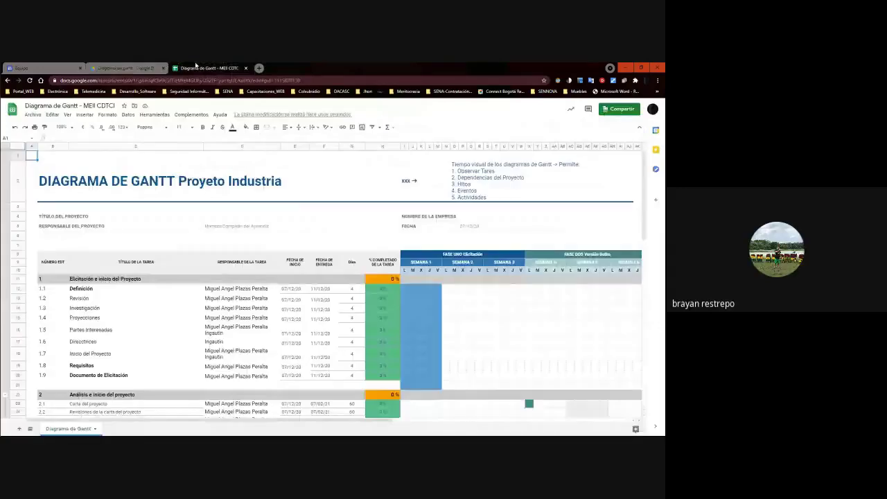
pyautogui.scroll(-5, 271, 212)
pyautogui.scroll(5, 271, 212)
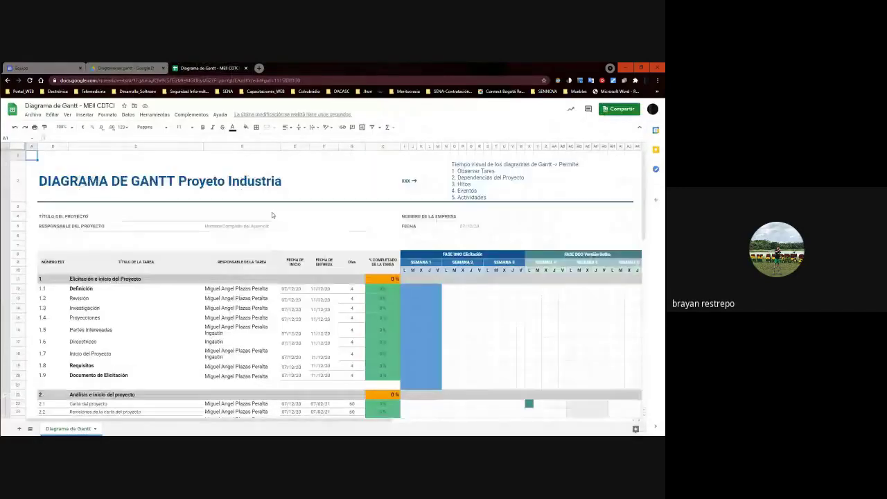
pyautogui.scroll(-5, 271, 212)
pyautogui.hotkey('ctrl', 'shift', 'Tab')
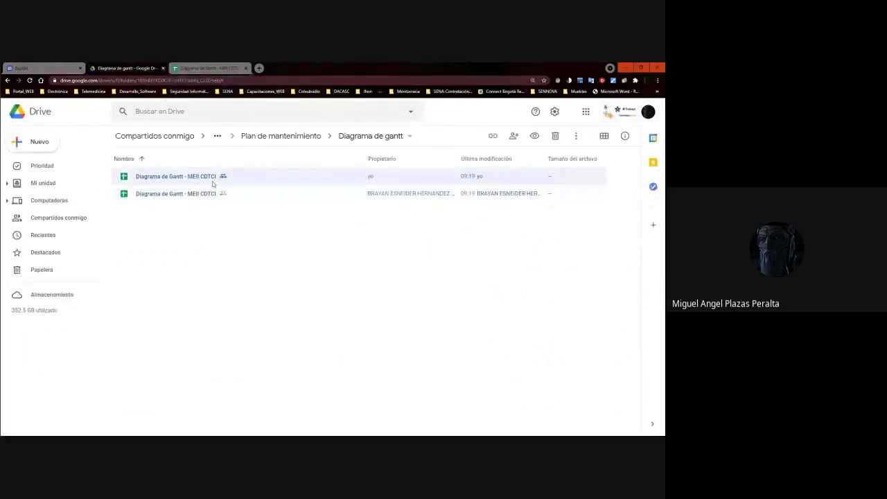
# Scroll through the copied Gantt sheet, then close its tab to return to the Drive folder.
pyautogui.click(243, 247)
pyautogui.click(188, 69)
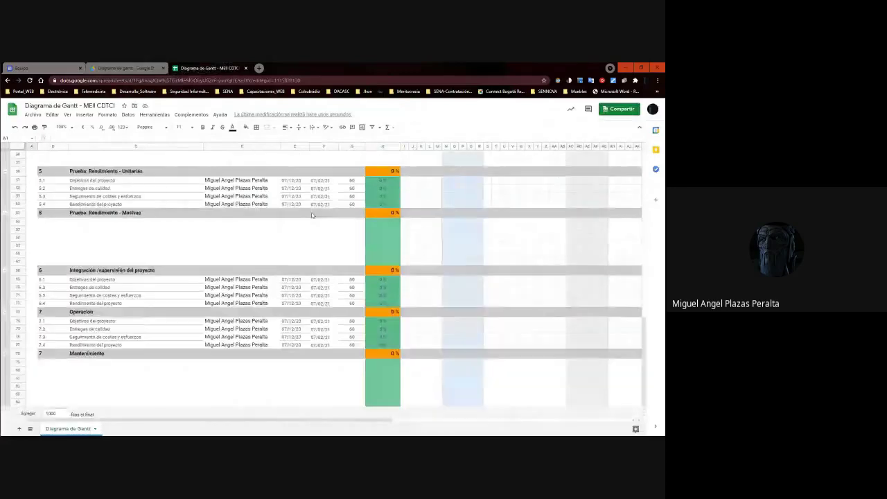
pyautogui.scroll(10, 312, 218)
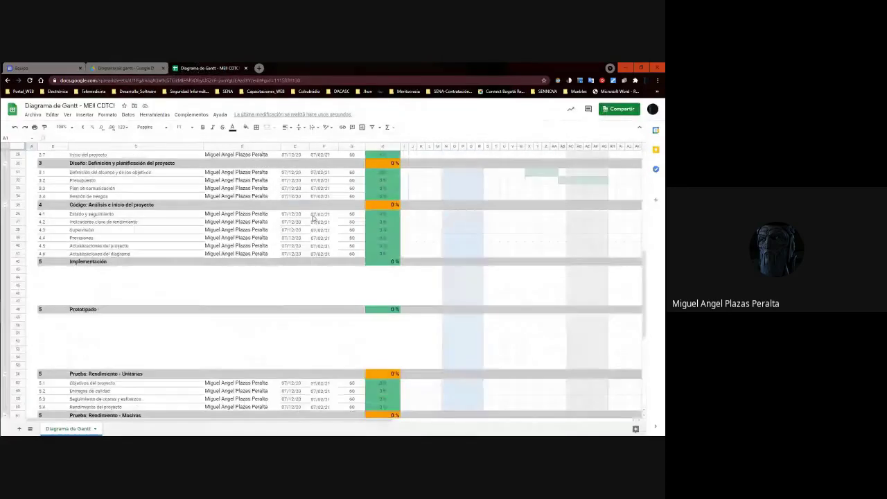
pyautogui.scroll(-10, 192, 201)
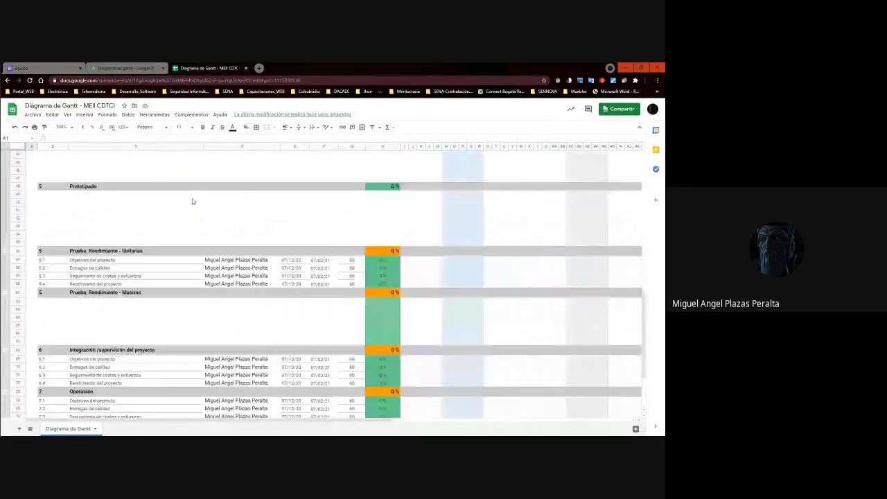
pyautogui.scroll(10, 193, 200)
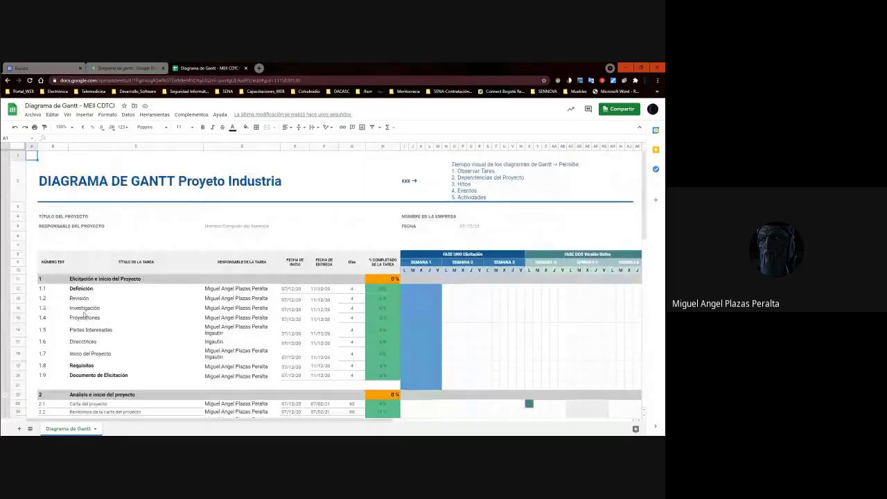
pyautogui.scroll(-3, 118, 246)
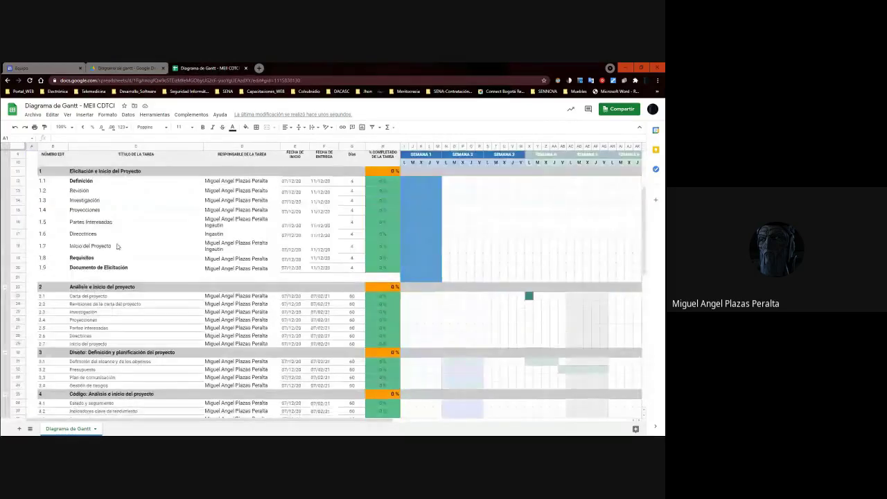
pyautogui.scroll(3, 118, 246)
pyautogui.moveTo(645, 203); pyautogui.dragTo(663, 154)
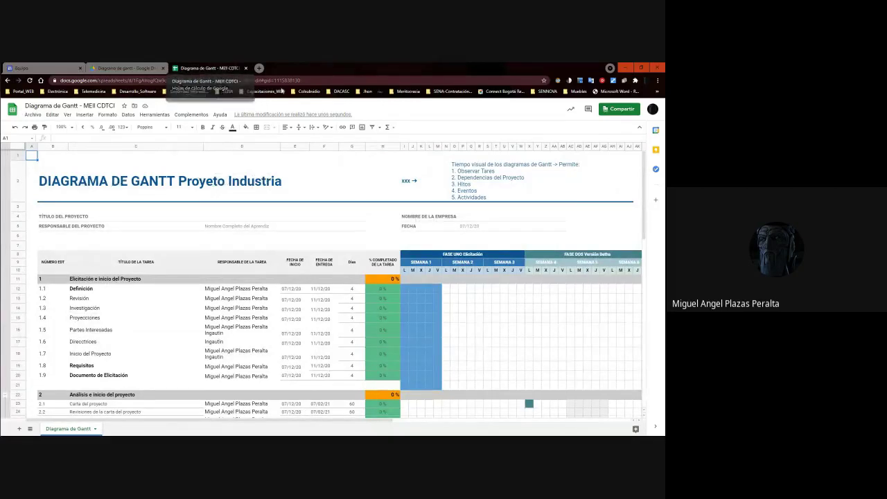
pyautogui.click(246, 68)
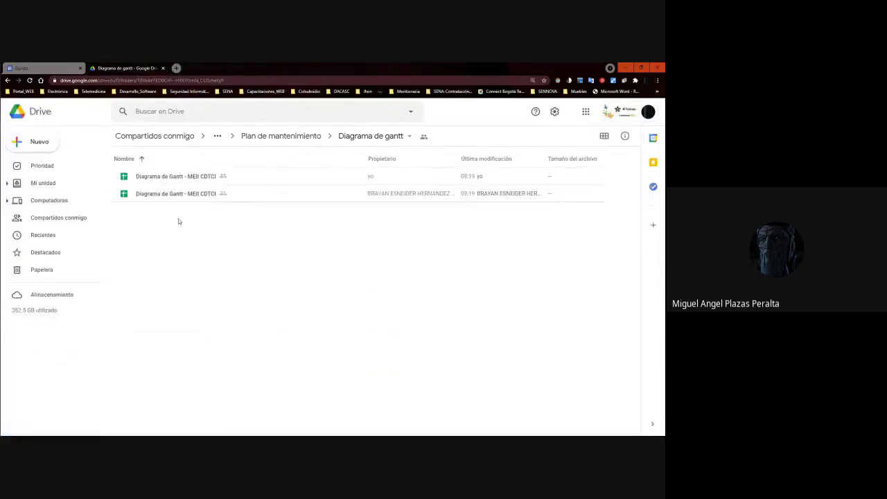
# Select the first Gantt file, then cycle through the Equipo, Electrónica and course tabs.
pyautogui.click(159, 182)
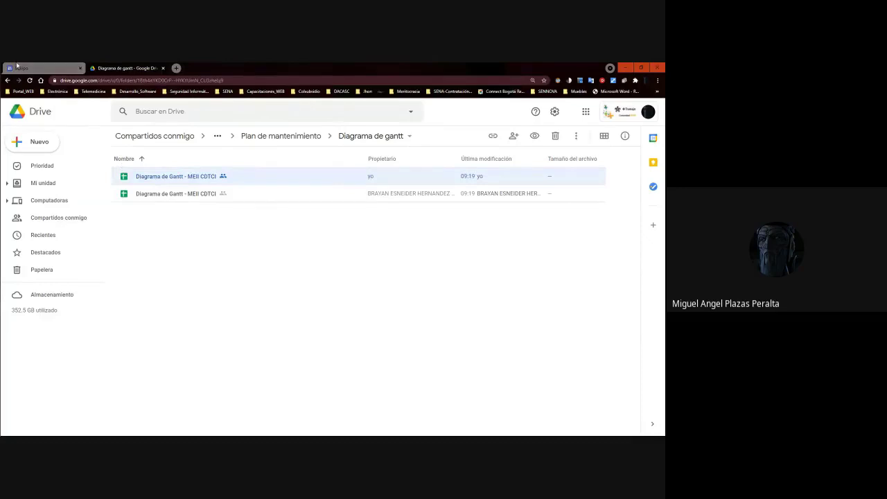
pyautogui.click(21, 68)
pyautogui.hotkey('alt', 'Tab')
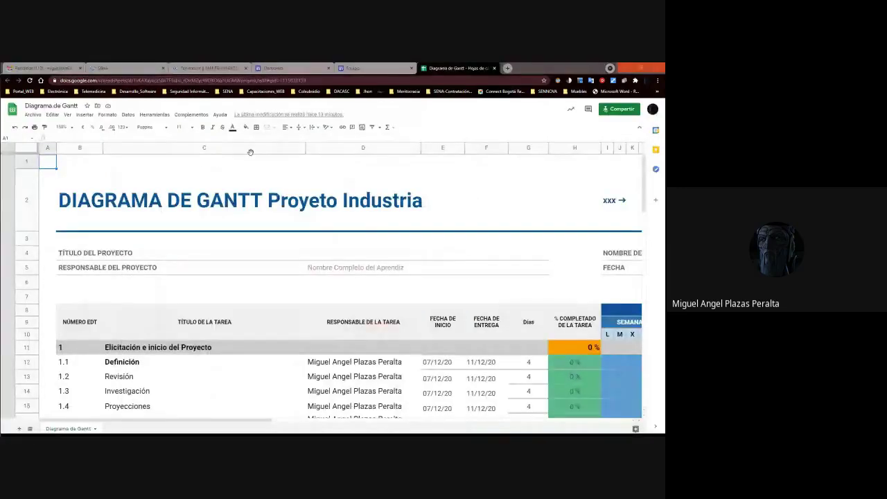
pyautogui.hotkey('alt', 'Tab')
pyautogui.hotkey('alt', 'Tab')
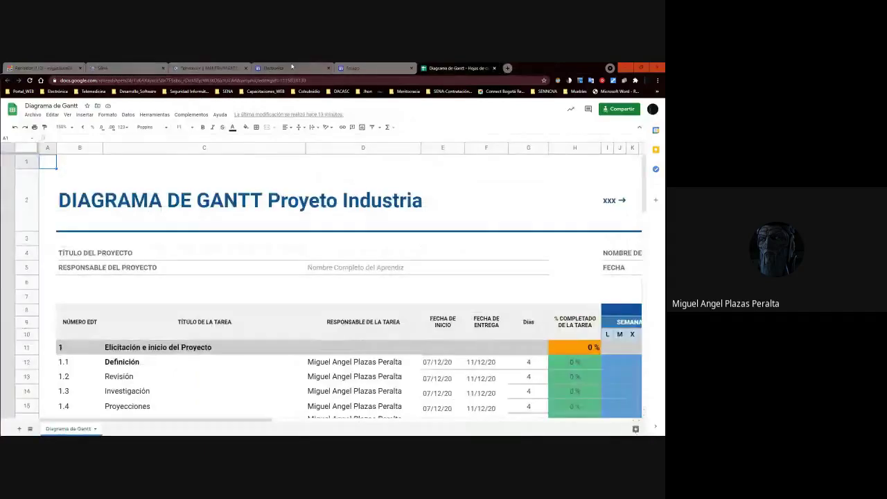
pyautogui.click(291, 68)
pyautogui.click(206, 68)
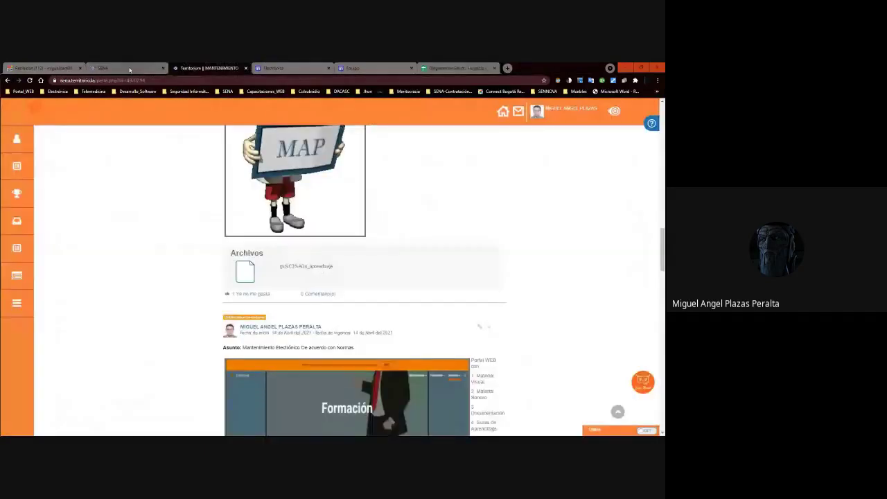
# In Gmail, close the new-message draft and open the Amazon Web Services webinar email.
pyautogui.click(42, 68)
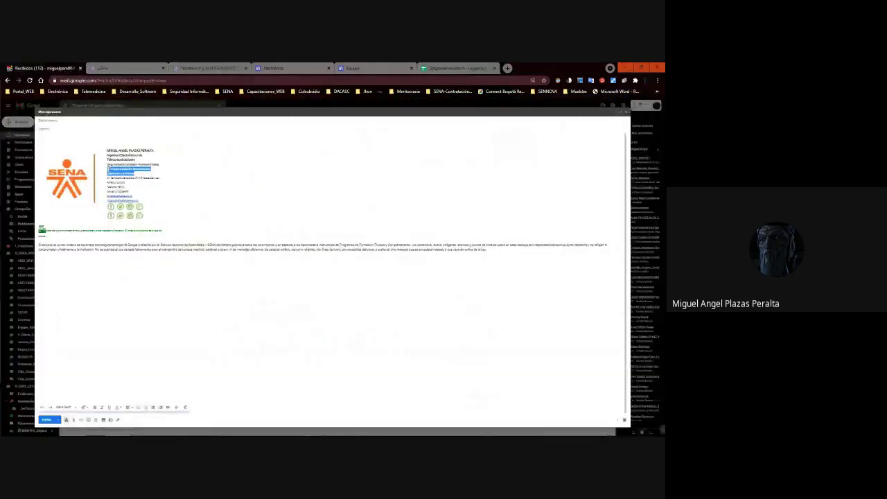
pyautogui.press('Escape')
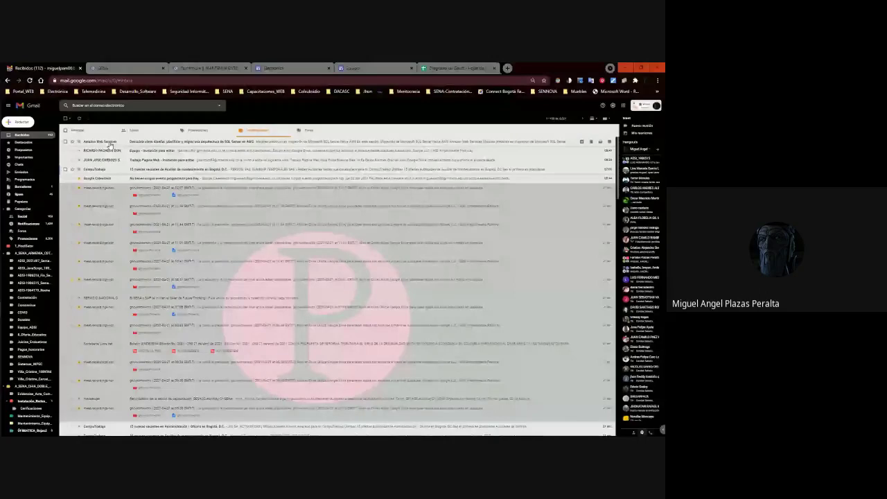
pyautogui.click(110, 144)
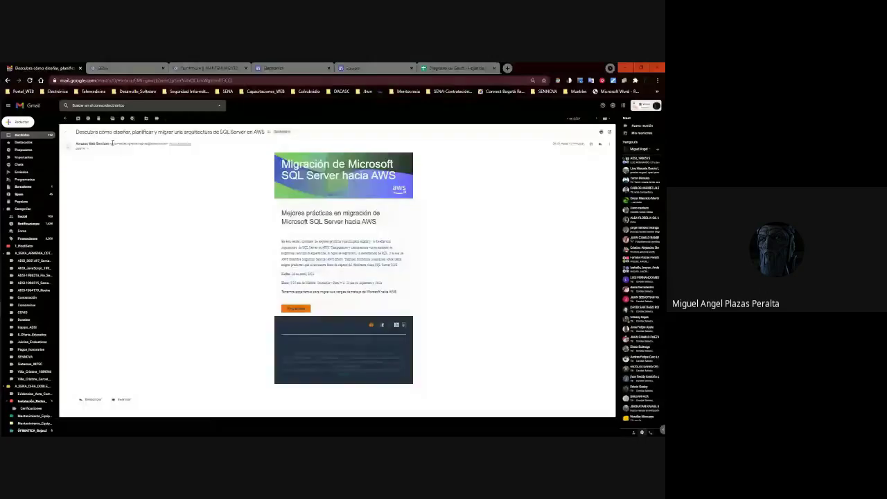
# Open the AWS webinar registration form and enter business e-mail, first name, last name, and company SENA.
pyautogui.click(295, 309)
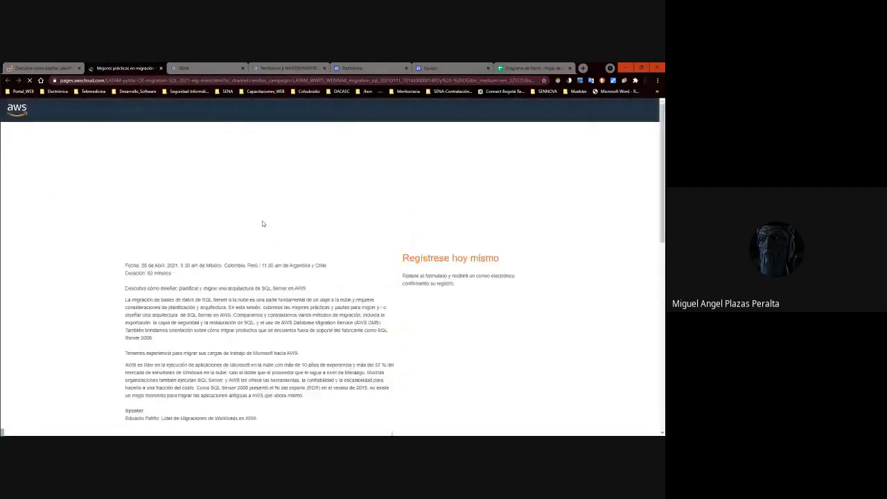
pyautogui.scroll(-5, 285, 278)
pyautogui.scroll(5, 285, 278)
pyautogui.click(432, 344)
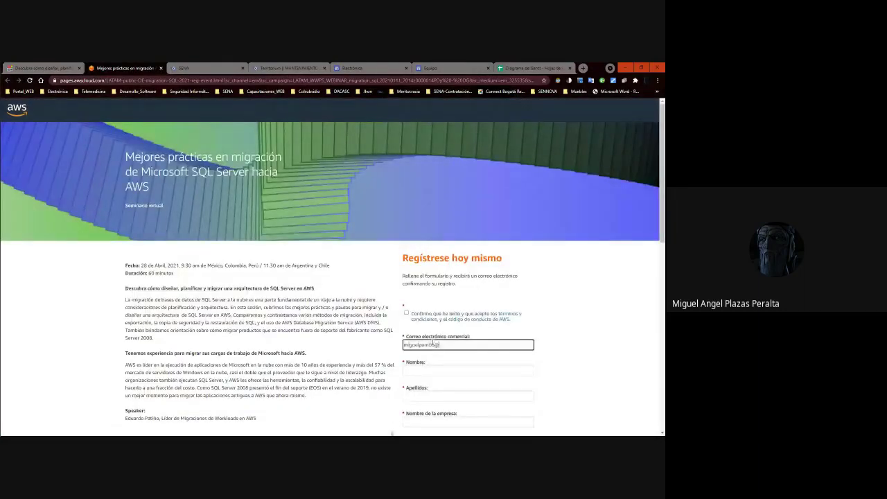
pyautogui.press('Tab')
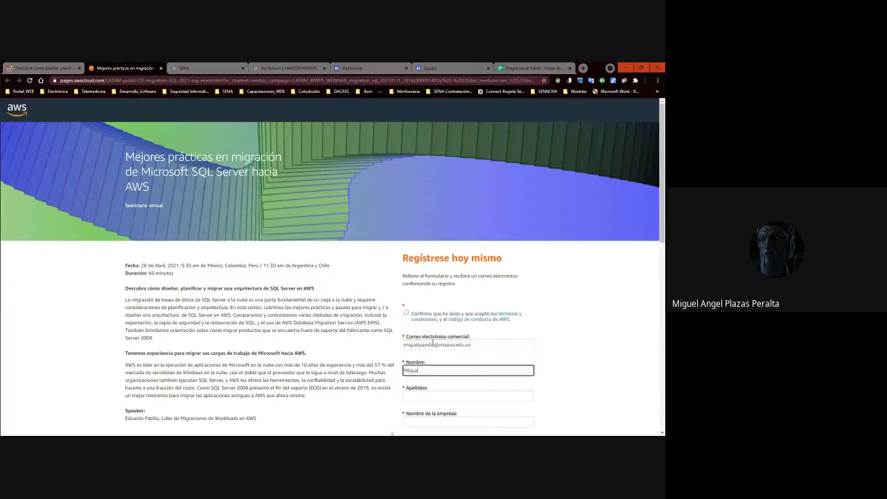
pyautogui.press('Tab')
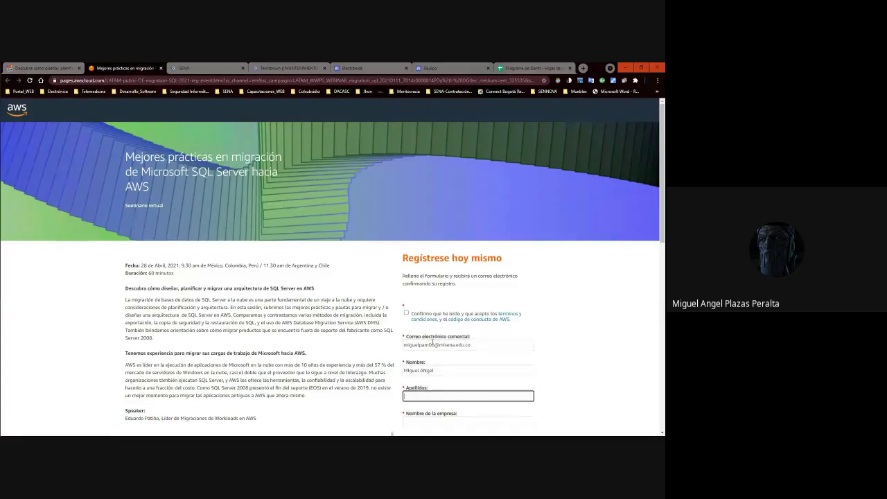
pyautogui.press('Tab')
pyautogui.write('SENA')
# Set País/Región to Colombia, submit the registration, and close the confirmation page.
pyautogui.scroll(-5, 455, 338)
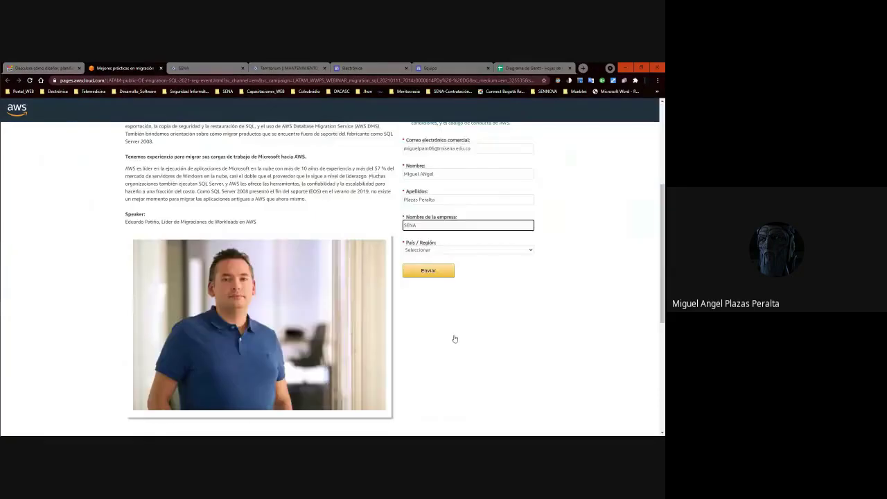
pyautogui.click(428, 271)
pyautogui.scroll(-5, 436, 283)
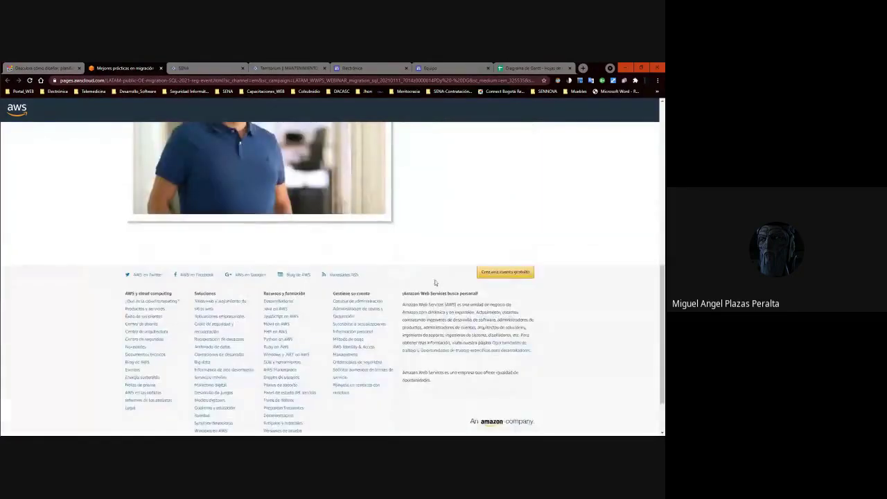
pyautogui.scroll(5, 435, 239)
pyautogui.click(435, 250)
pyautogui.press('Down')
pyautogui.press('Down')
pyautogui.press('Down')
pyautogui.press('Down')
pyautogui.press('Down')
pyautogui.press('Down')
pyautogui.press('Down')
pyautogui.press('Down')
pyautogui.press('Down')
pyautogui.press('Down')
pyautogui.press('Down')
pyautogui.press('Down')
pyautogui.press('Down')
pyautogui.press('Down')
pyautogui.press('Down')
pyautogui.press('Down')
pyautogui.press('Down')
pyautogui.press('Down')
pyautogui.press('Down')
pyautogui.press('Down')
pyautogui.press('Down')
pyautogui.press('Down')
pyautogui.press('Down')
pyautogui.press('Down')
pyautogui.press('Down')
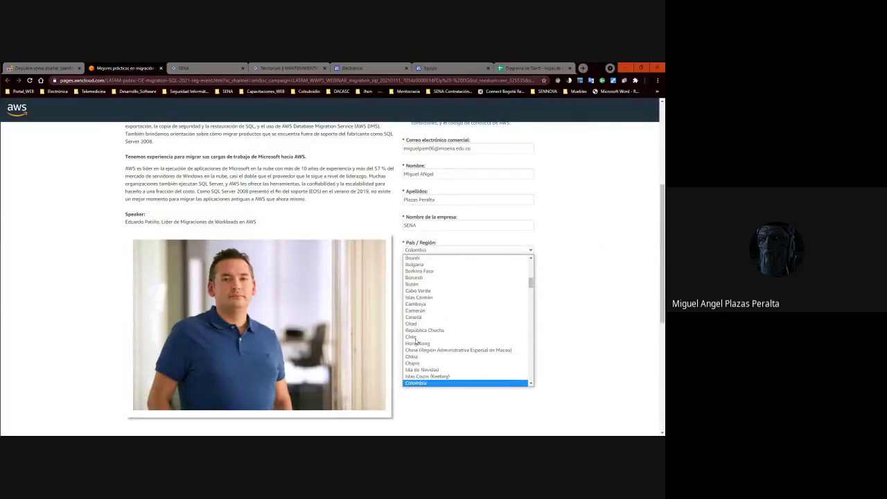
pyautogui.press('Return')
pyautogui.click(442, 274)
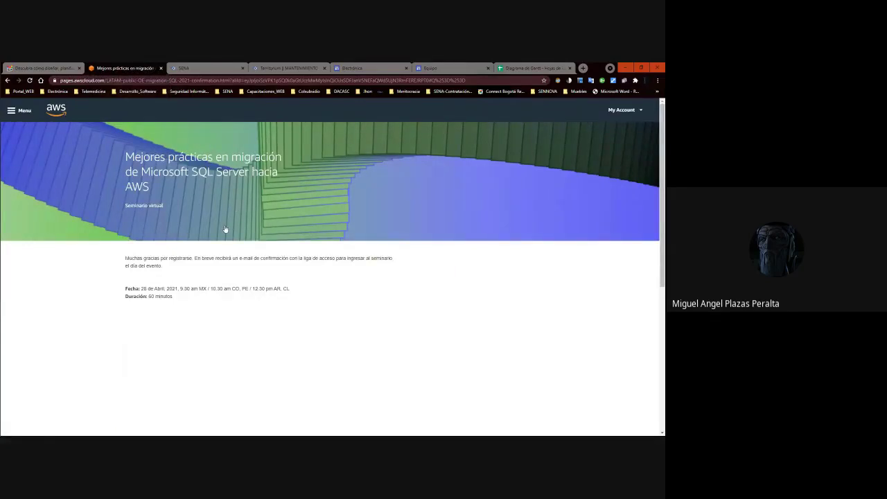
pyautogui.hotkey('ctrl', 'w')
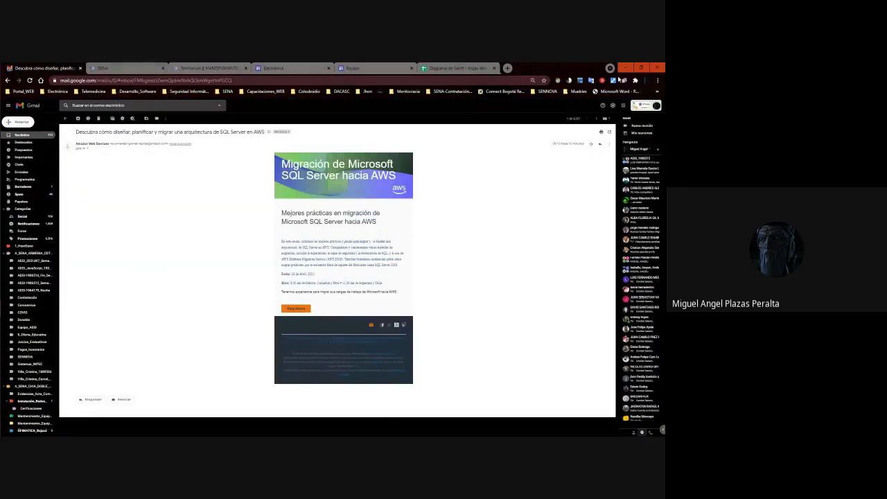
# On the Electrónica site, open a team member's Trabajo Pagina Web site link.
pyautogui.click(442, 69)
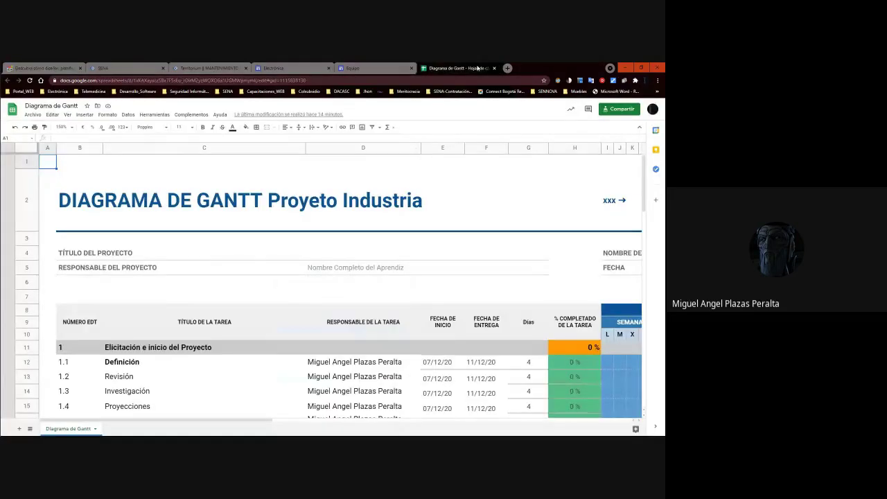
pyautogui.click(353, 68)
pyautogui.click(293, 66)
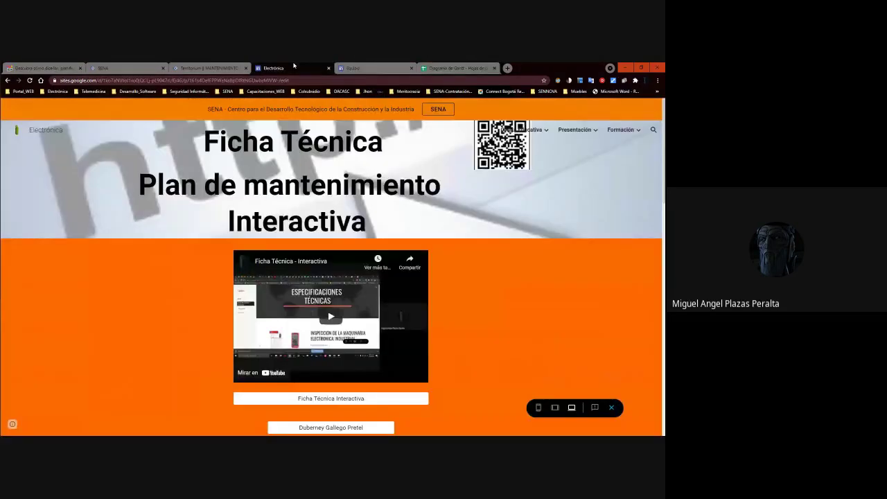
pyautogui.scroll(-5, 307, 205)
pyautogui.scroll(5, 307, 204)
pyautogui.scroll(-10, 322, 194)
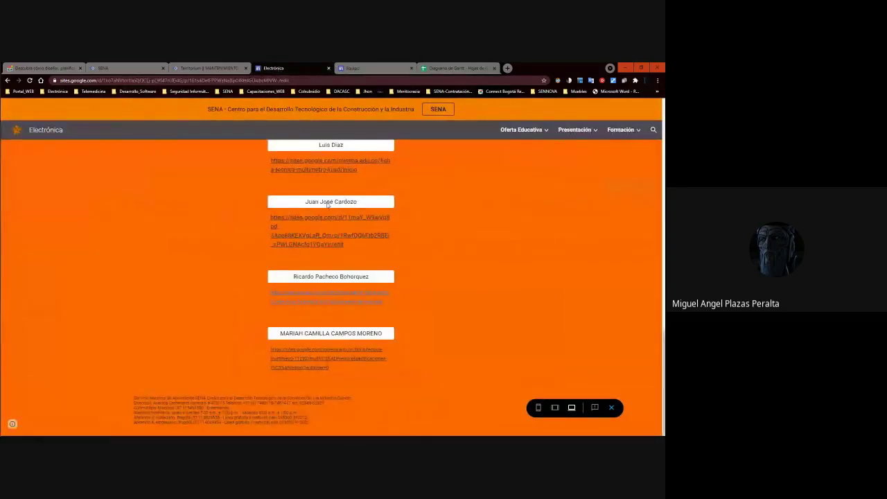
pyautogui.click(329, 221)
# Close the Equipo site and Gantt spreadsheet tabs, leaving the apprentice's site in the editor.
pyautogui.click(462, 67)
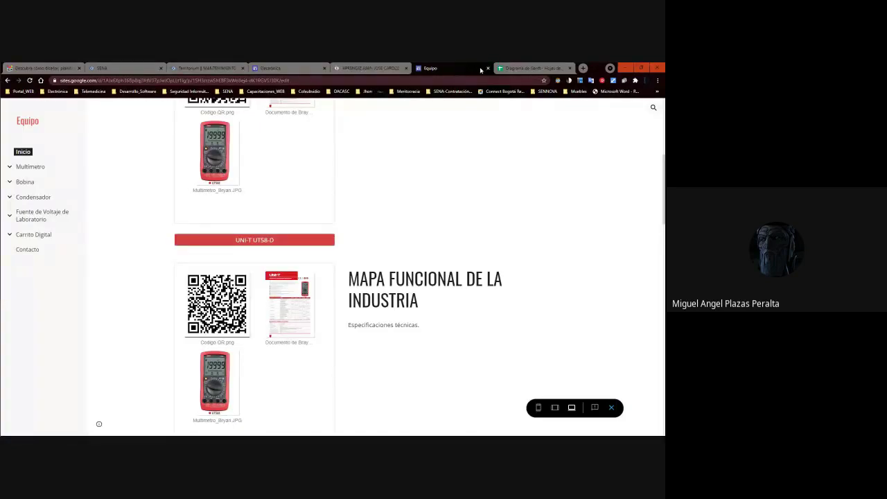
pyautogui.click(488, 68)
pyautogui.hotkey('ctrl', 'shift', 'Tab')
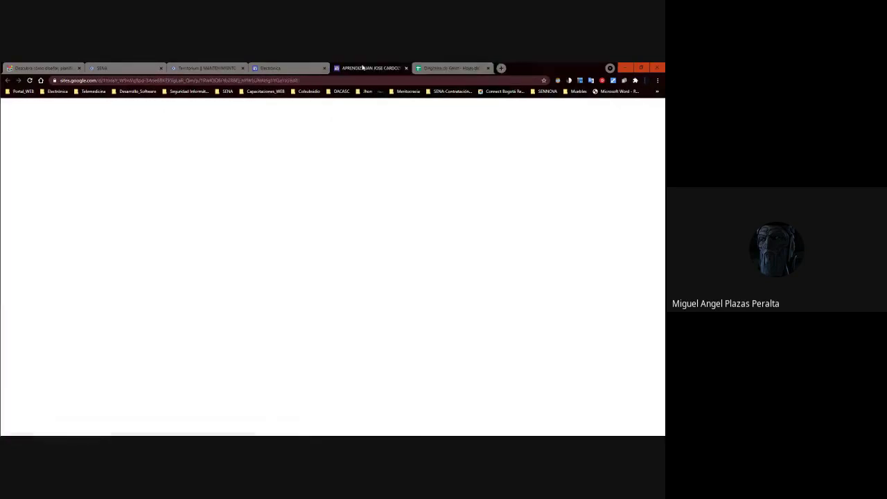
pyautogui.click(488, 68)
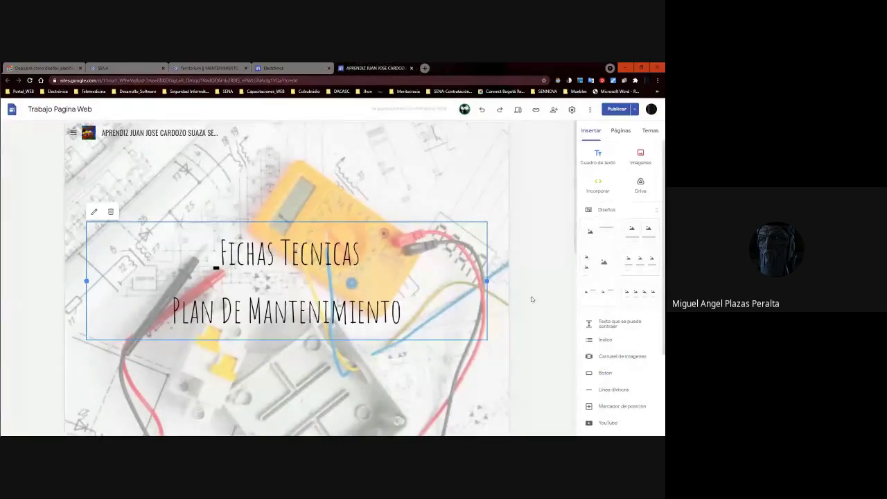